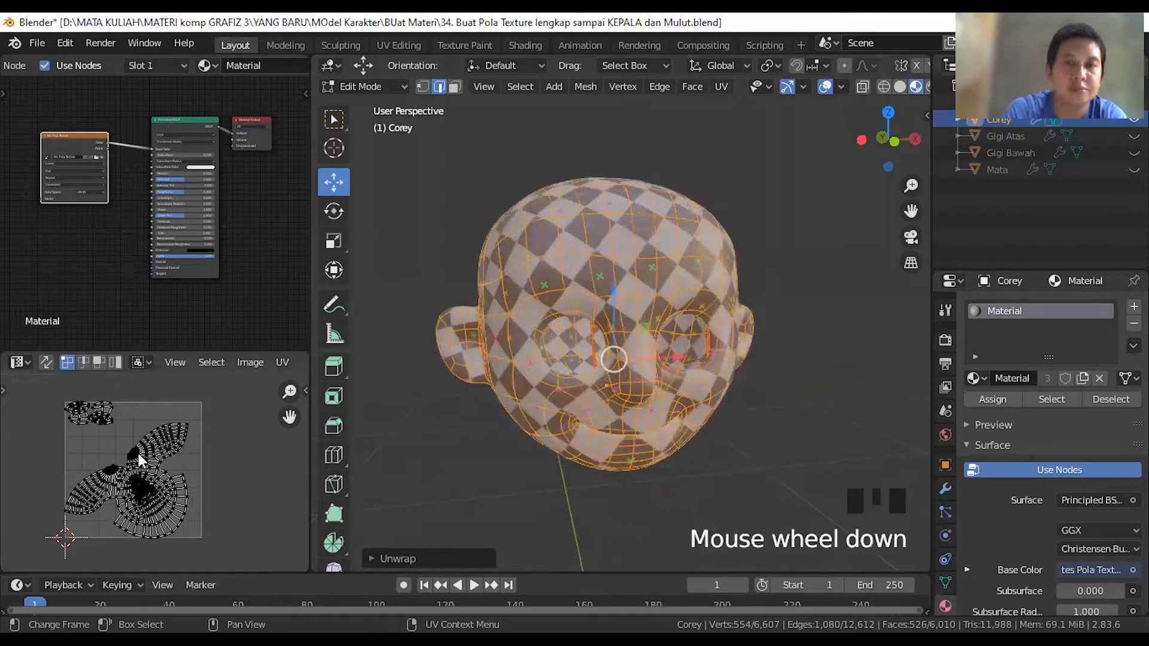
# - Set the margin of the Unwrap operation to 0.010
pyautogui.click(491, 558)
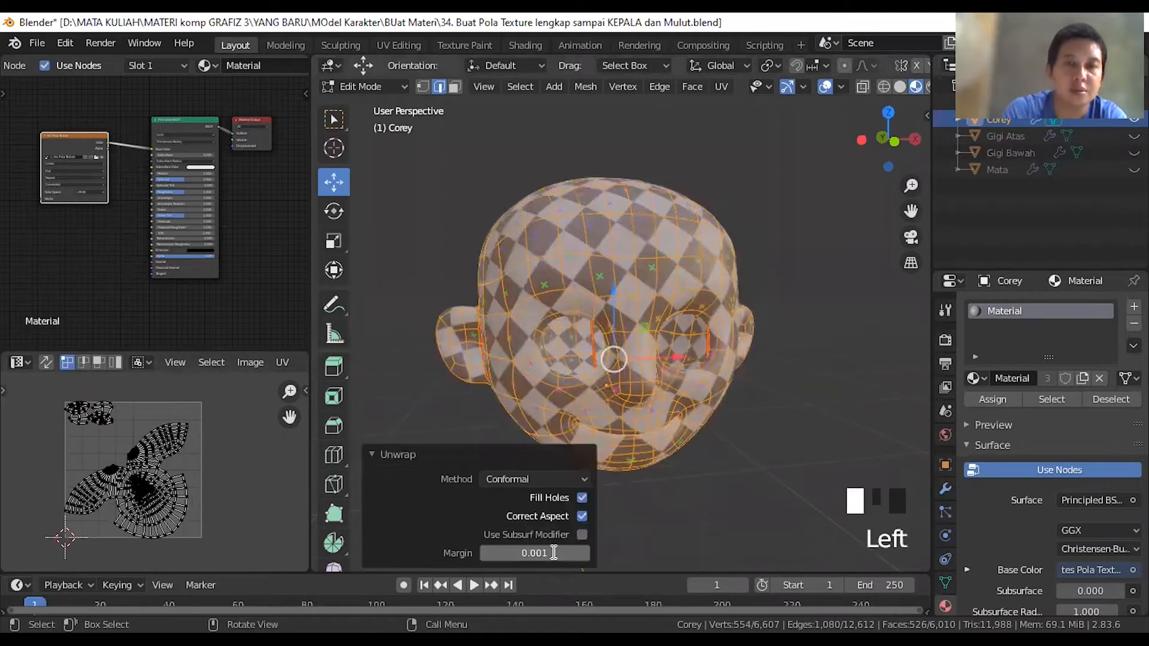
pyautogui.click(511, 553)
pyautogui.click(510, 553)
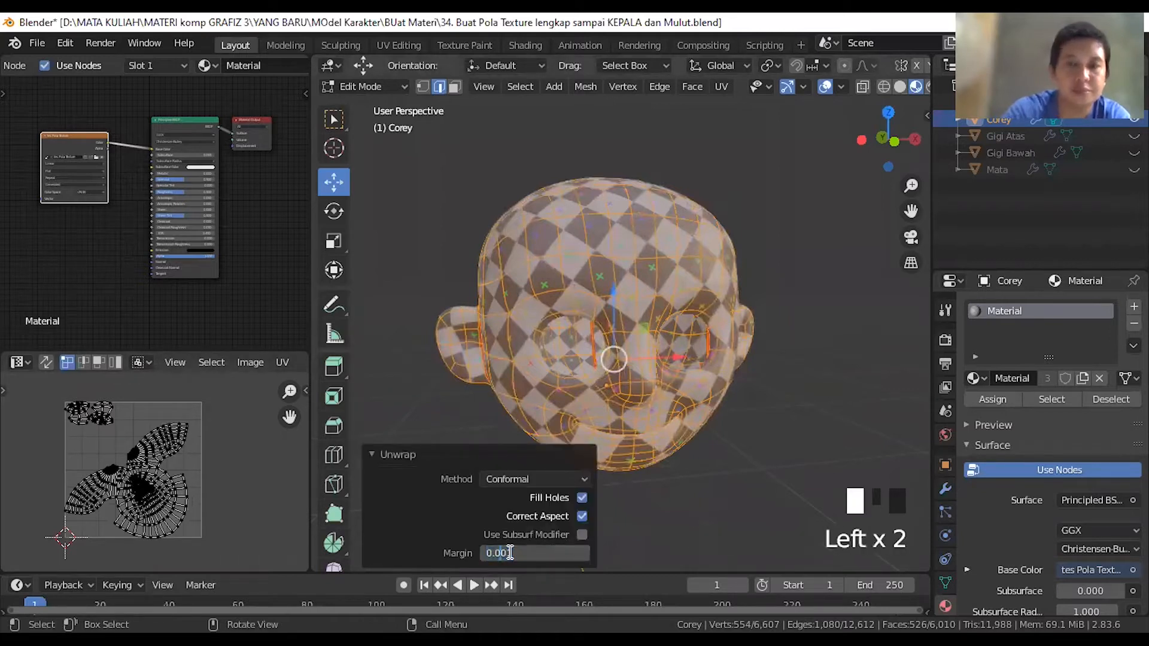
pyautogui.press('BackSpace')
pyautogui.press('Return')
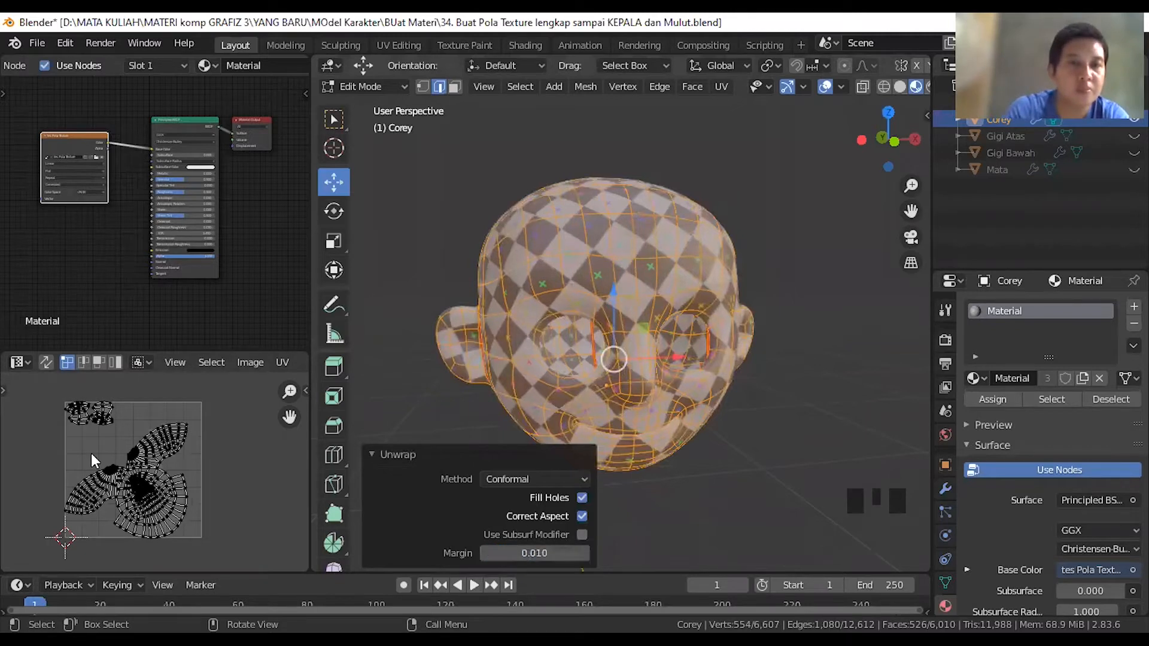
# - Select the linked head island in the UV layout and rotate it by about 34° so the face pattern sits symmetrically about a vertical axis
pyautogui.scroll(1, 120, 454)
pyautogui.click(142, 467)
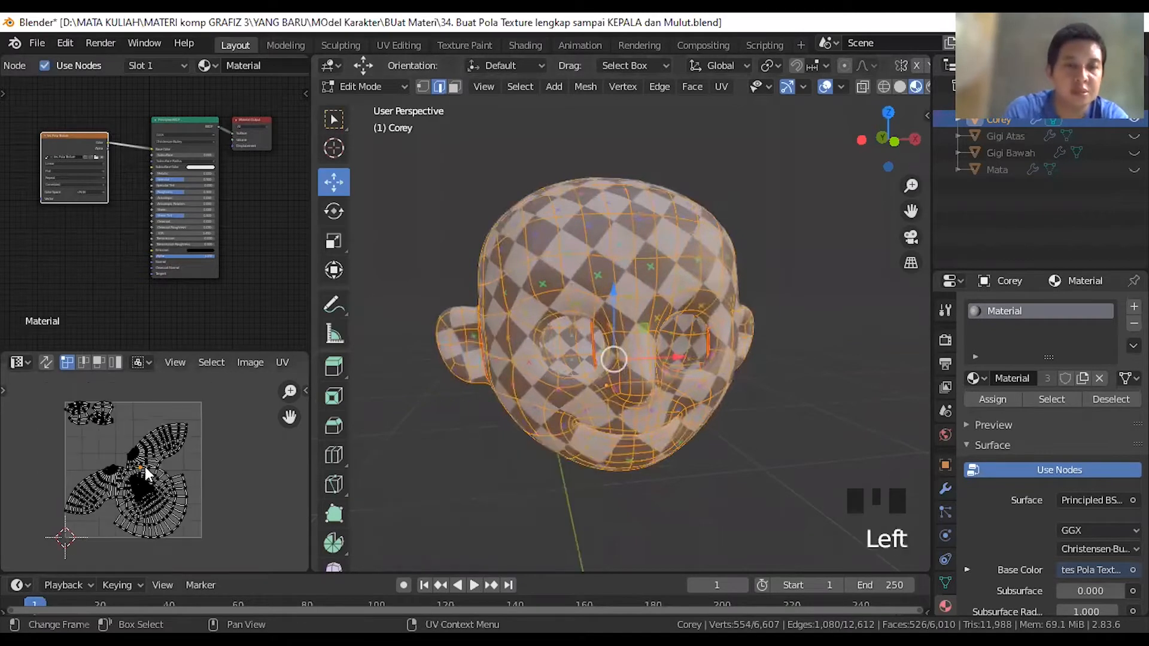
pyautogui.press('a')
pyautogui.press('a')
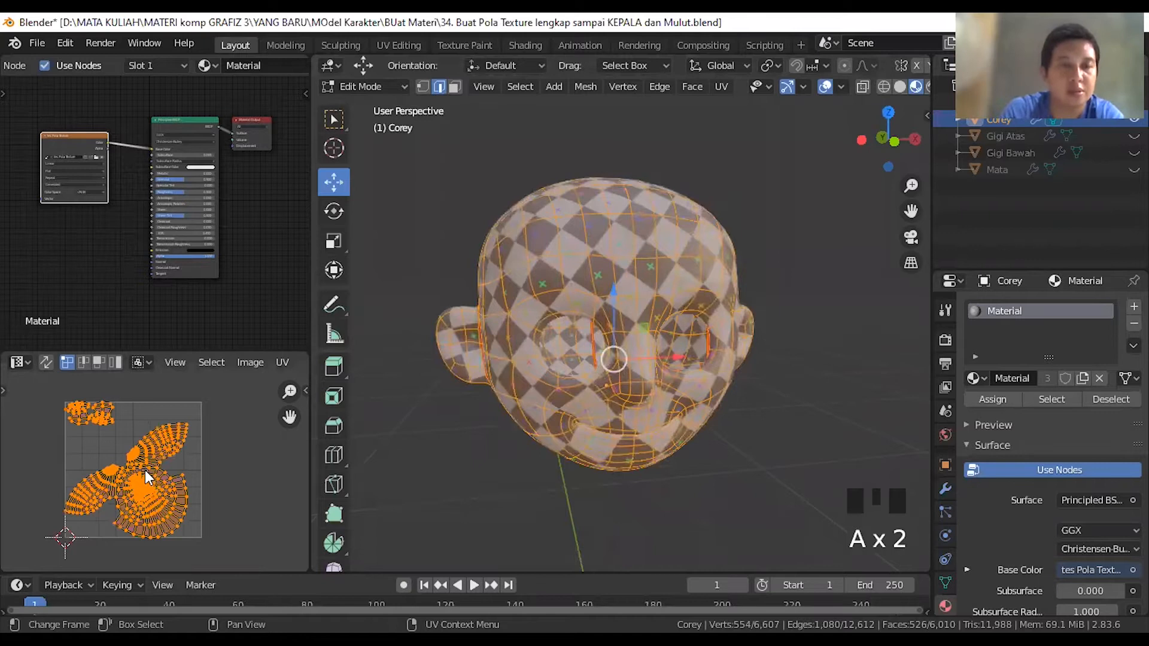
pyautogui.click(143, 476)
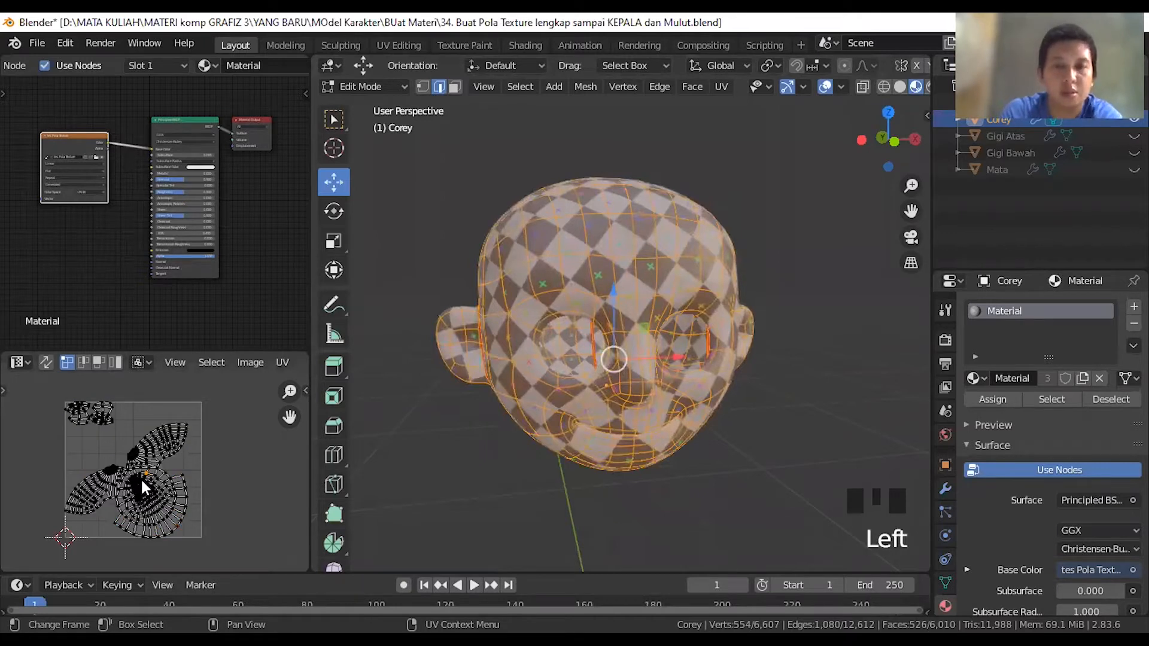
pyautogui.moveTo(143, 484); pyautogui.dragTo(152, 471, button='middle')
pyautogui.press('l')
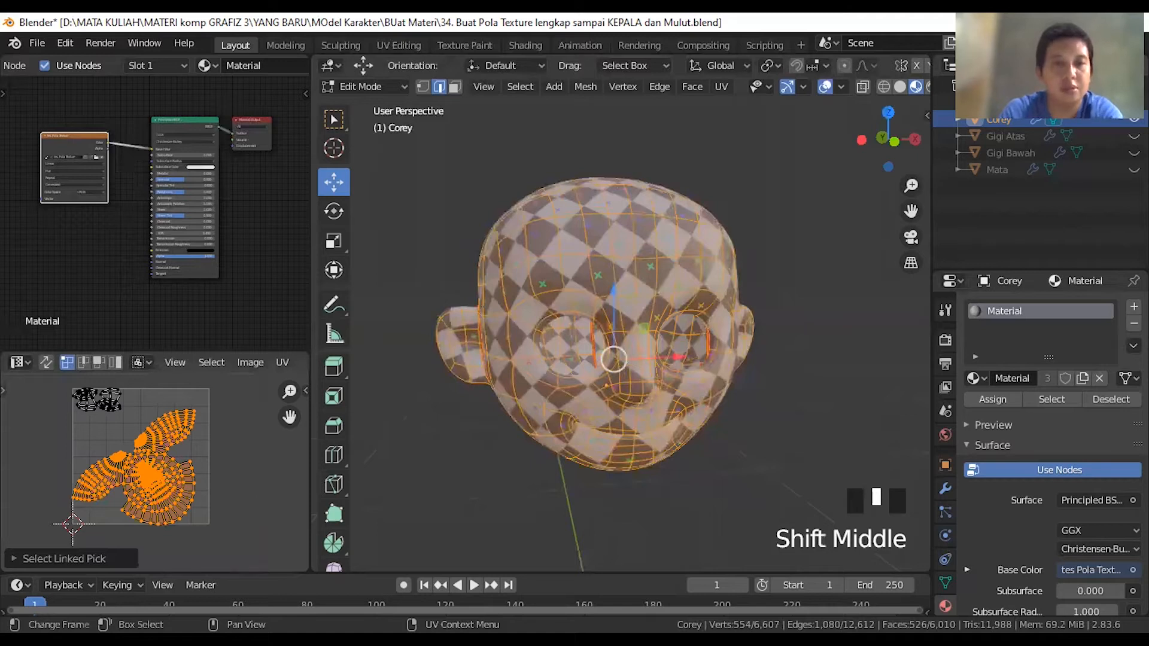
pyautogui.press('r')
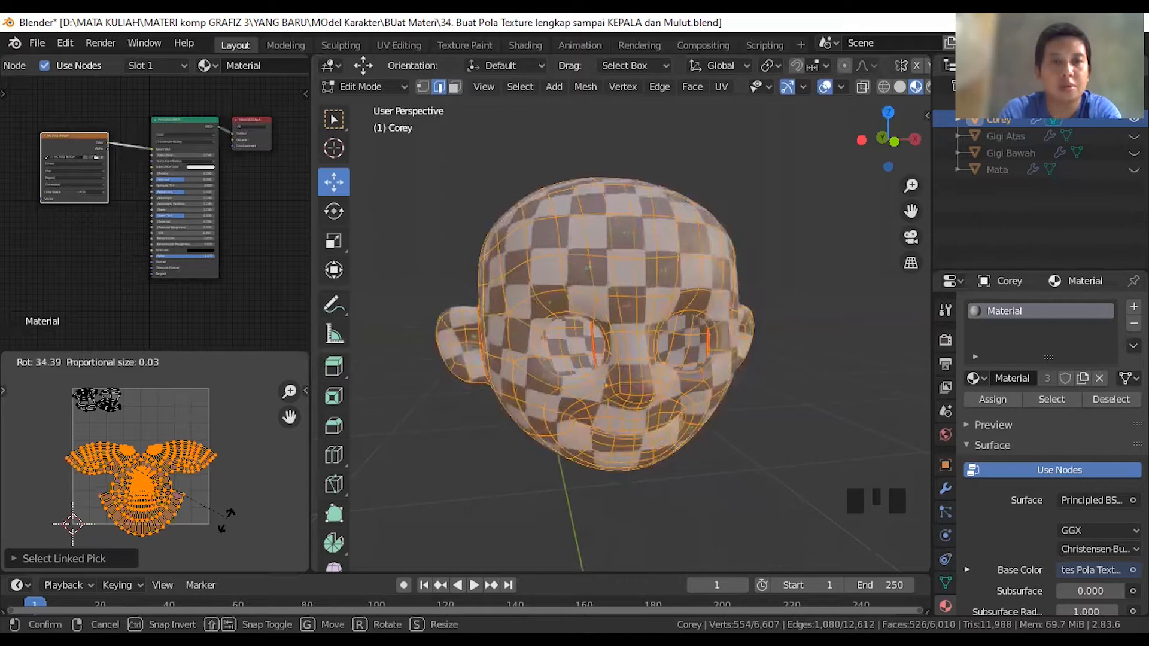
pyautogui.click(226, 508)
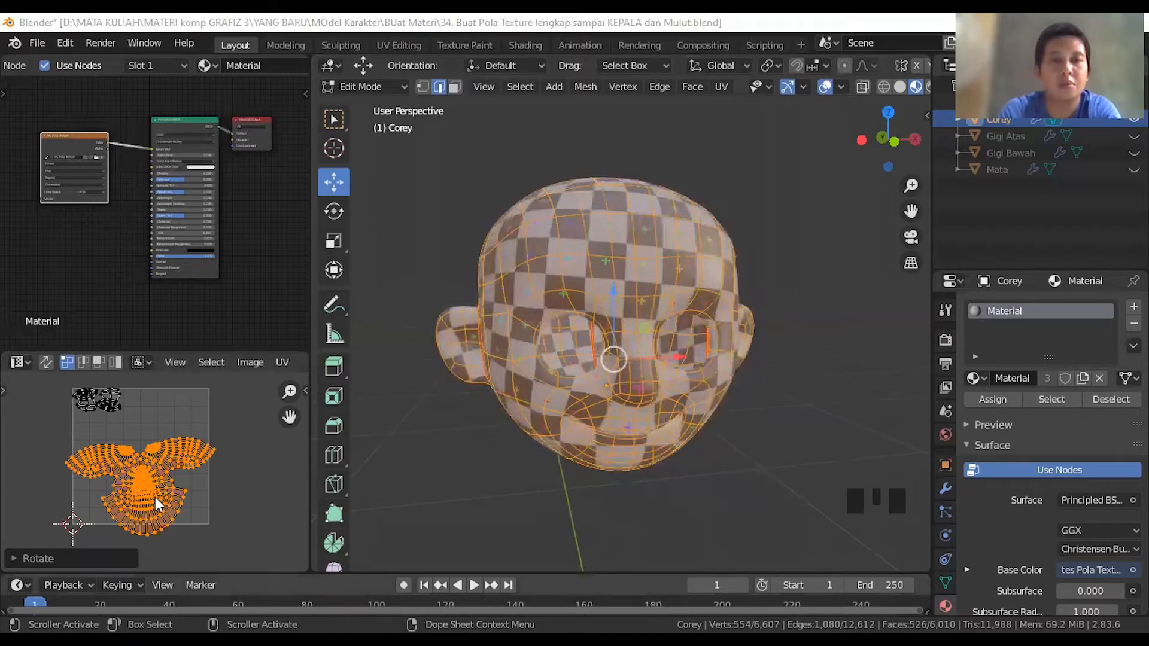
# - Turn the head UV island around by rotating it 90° two times
pyautogui.scroll(1, 229, 482)
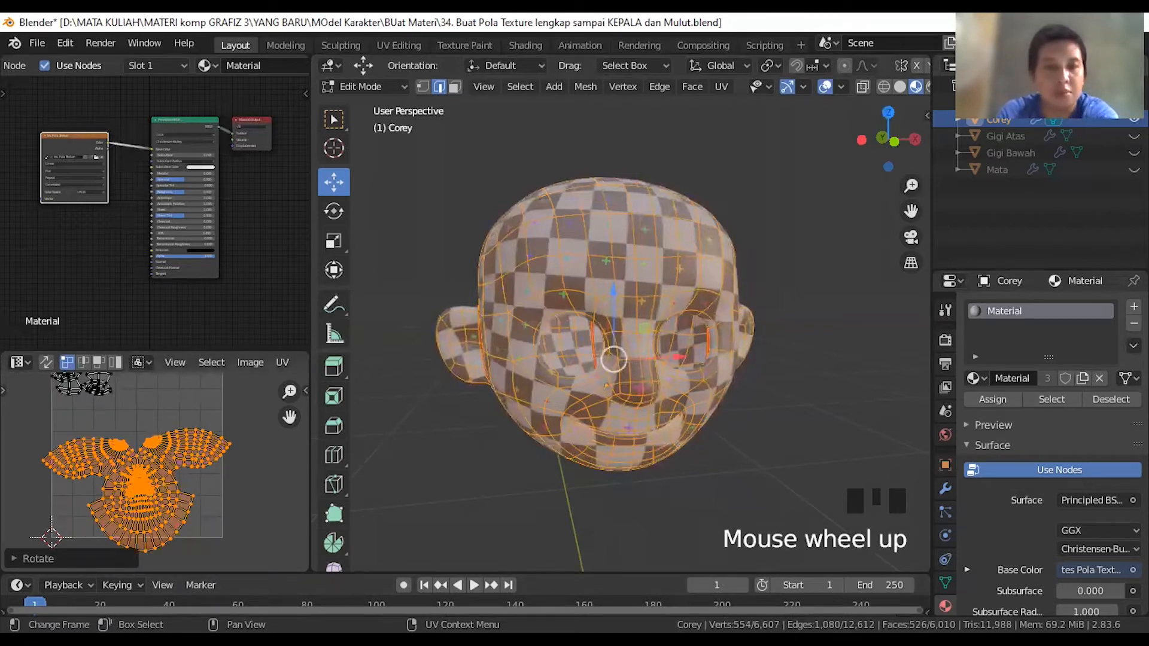
pyautogui.press('r')
pyautogui.press('9')
pyautogui.press('0')
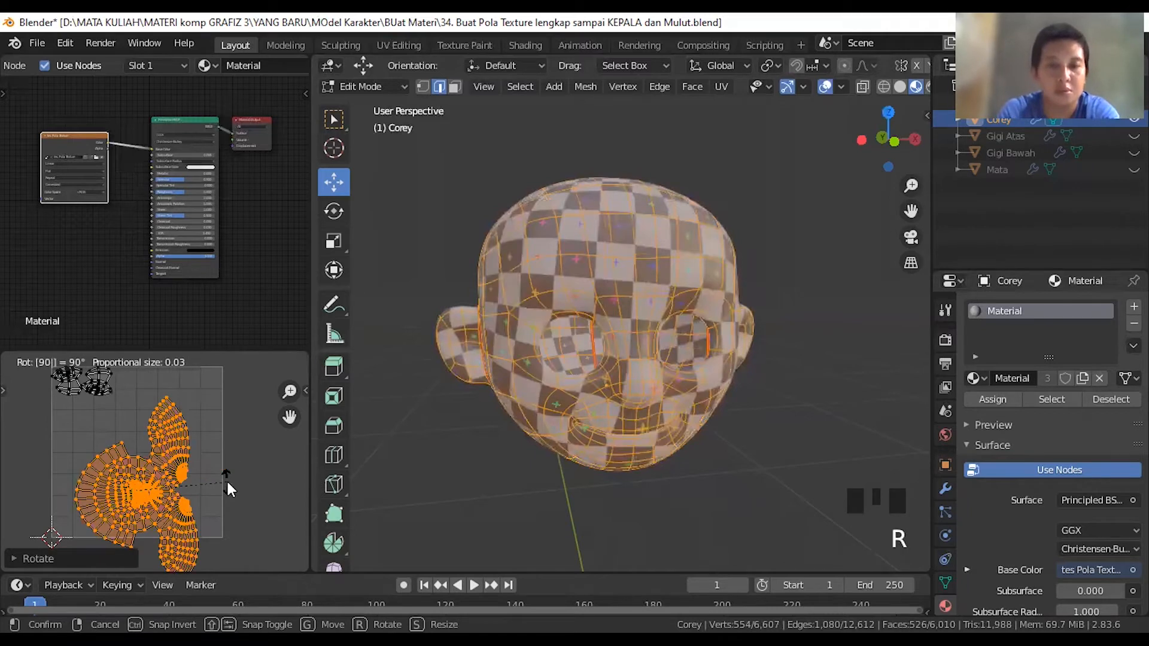
pyautogui.press('Return')
pyautogui.press('r')
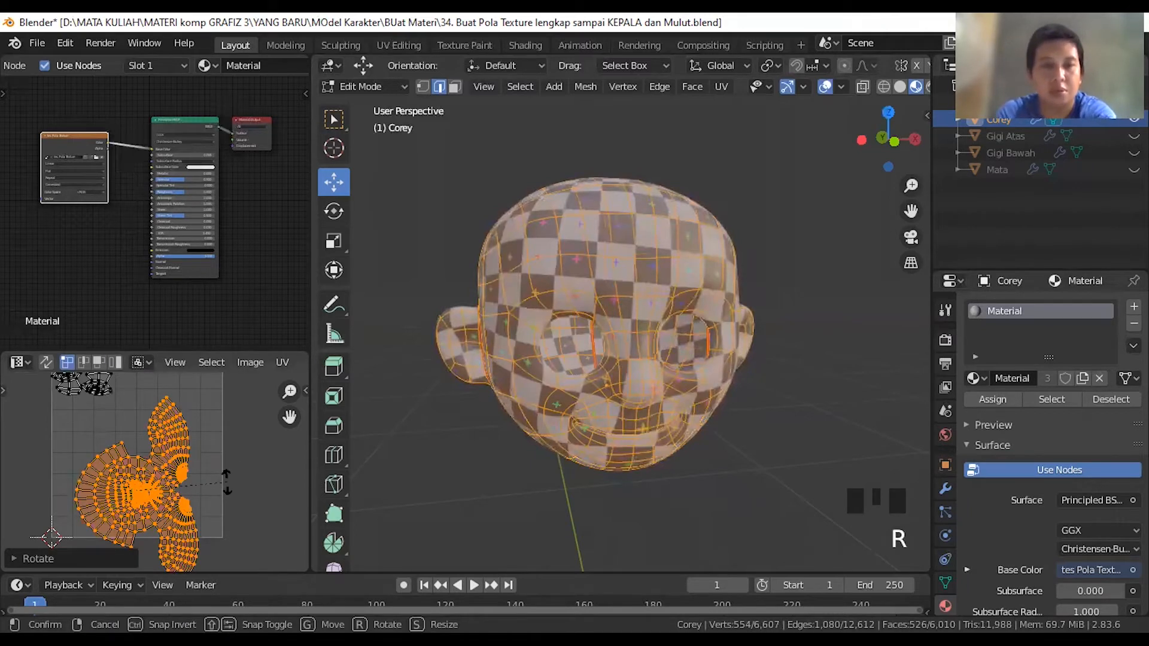
pyautogui.press('9')
pyautogui.press('0')
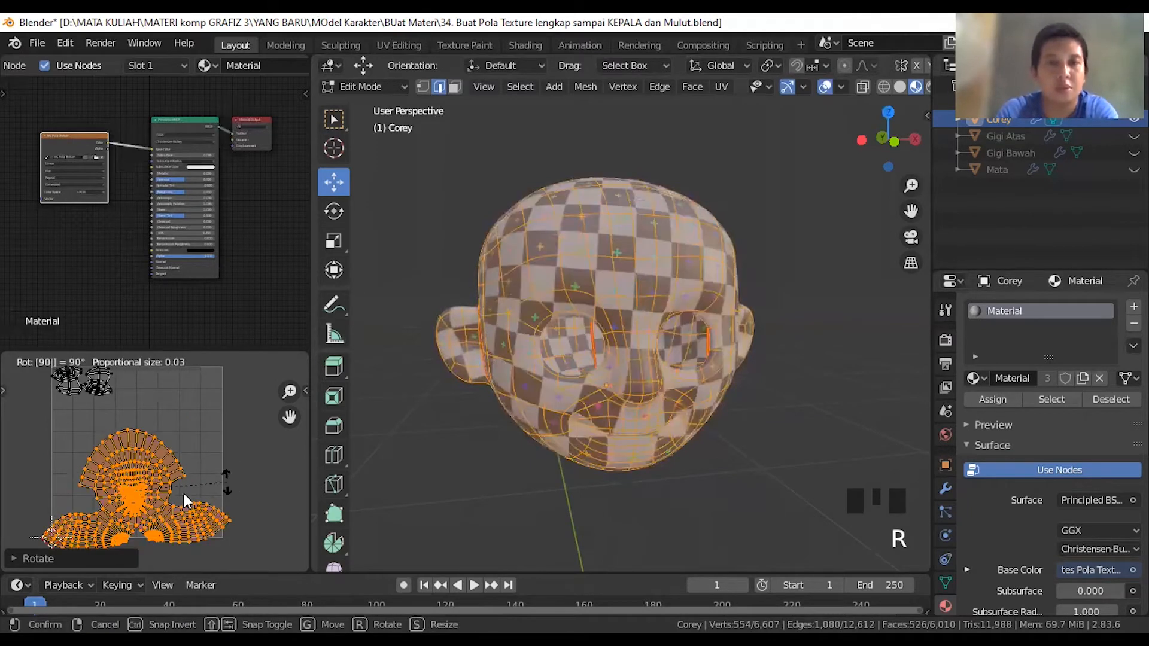
pyautogui.press('Return')
# - Straighten the head UV island by rotating it about 4° and move it slightly up and to the right, checking against the front view
pyautogui.keyDown('shift'); pyautogui.moveTo(228, 457); pyautogui.dragTo(243, 431, button='middle'); pyautogui.keyUp('shift')
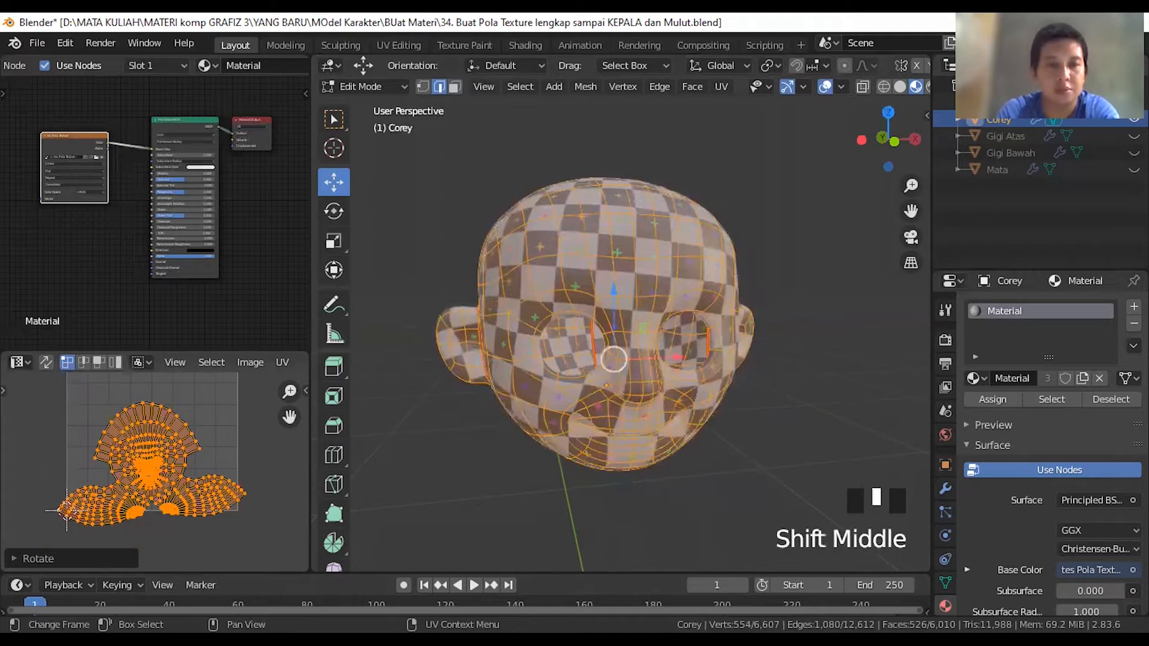
pyautogui.press('r')
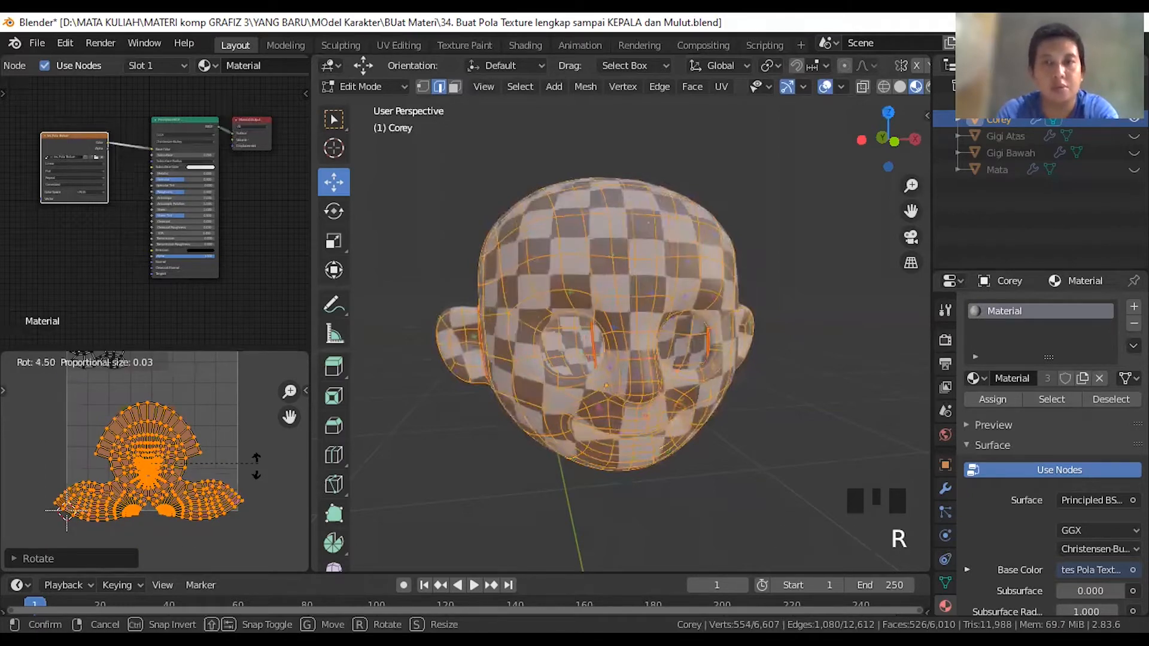
pyautogui.press('Return')
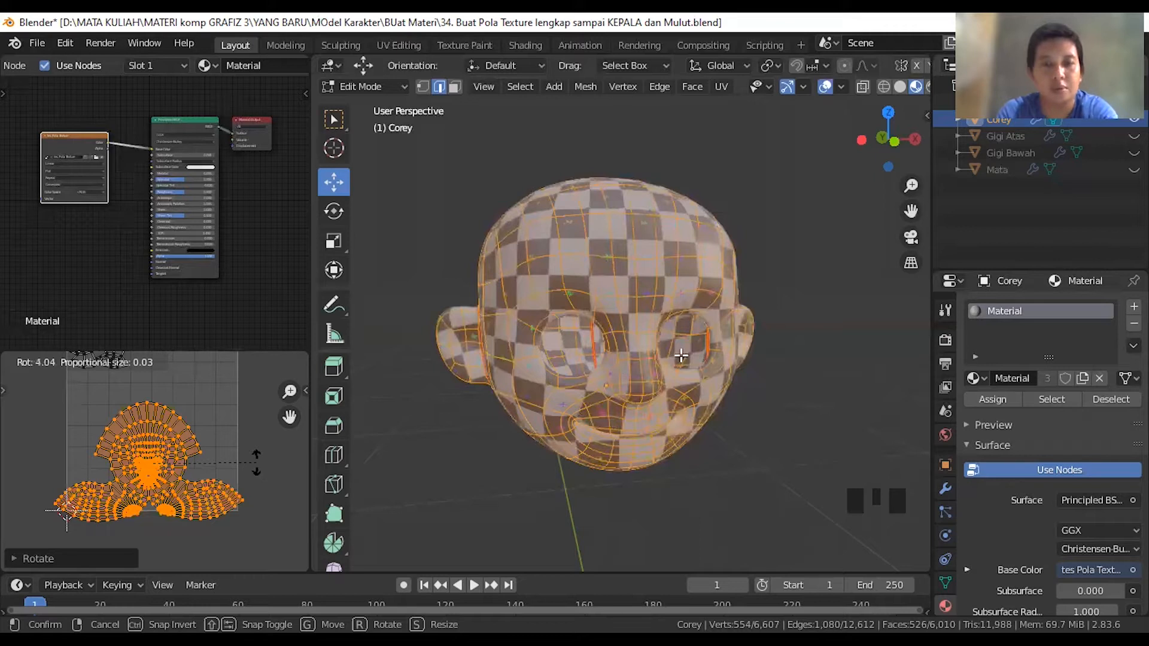
pyautogui.press('KP_1')
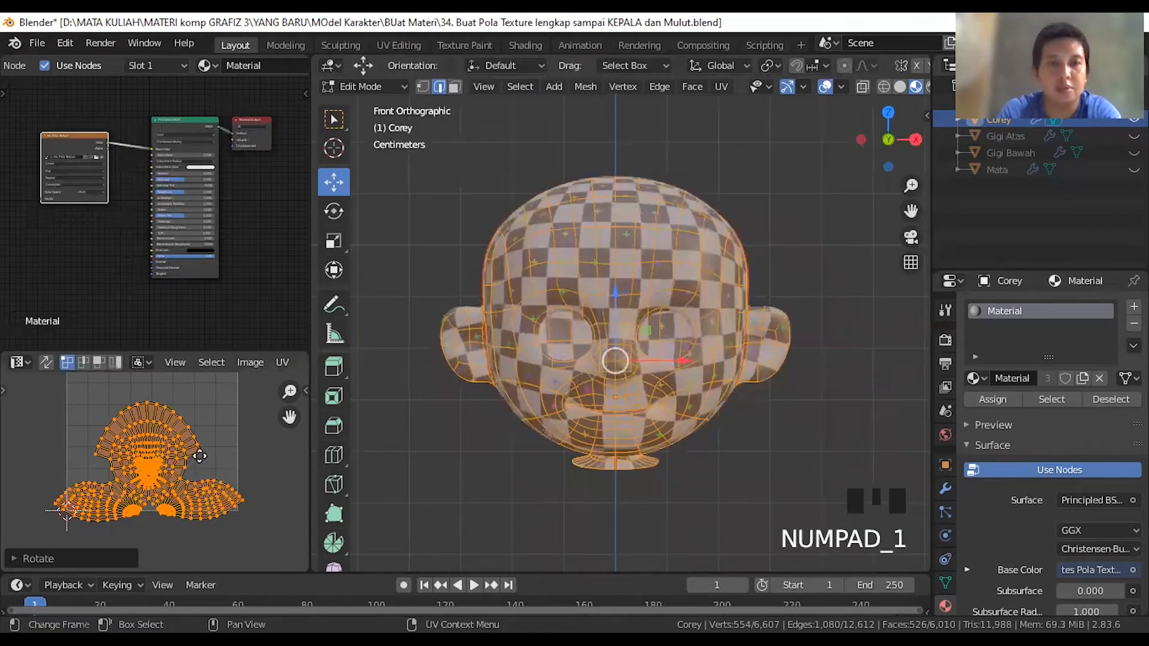
pyautogui.press('g')
pyautogui.press('Return')
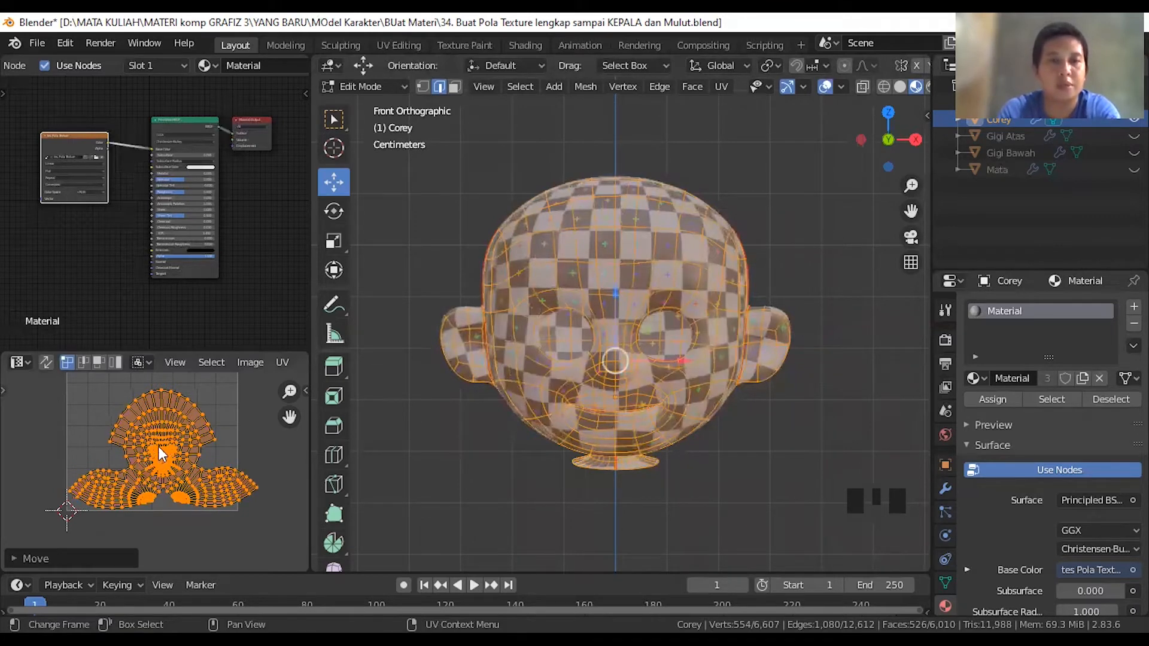
# - Examine the checker pattern on the side, back and front of the head, keeping the whole mesh selected
pyautogui.keyDown('shift'); pyautogui.moveTo(161, 443); pyautogui.dragTo(155, 472, button='middle'); pyautogui.keyUp('shift')
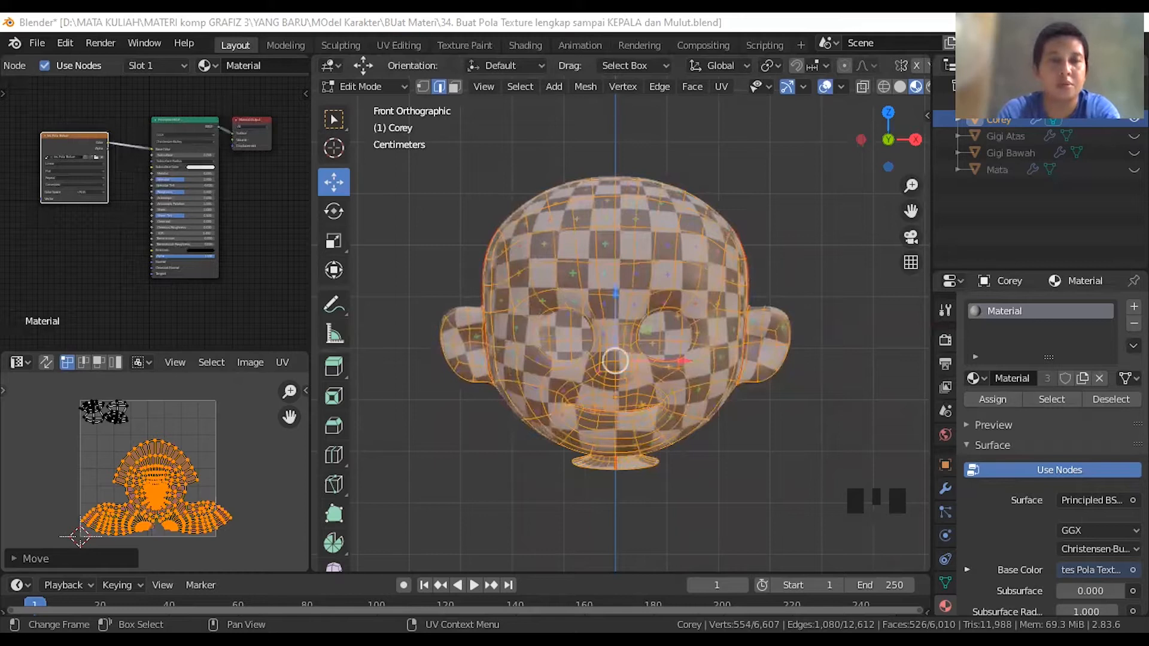
pyautogui.scroll(1, 130, 433)
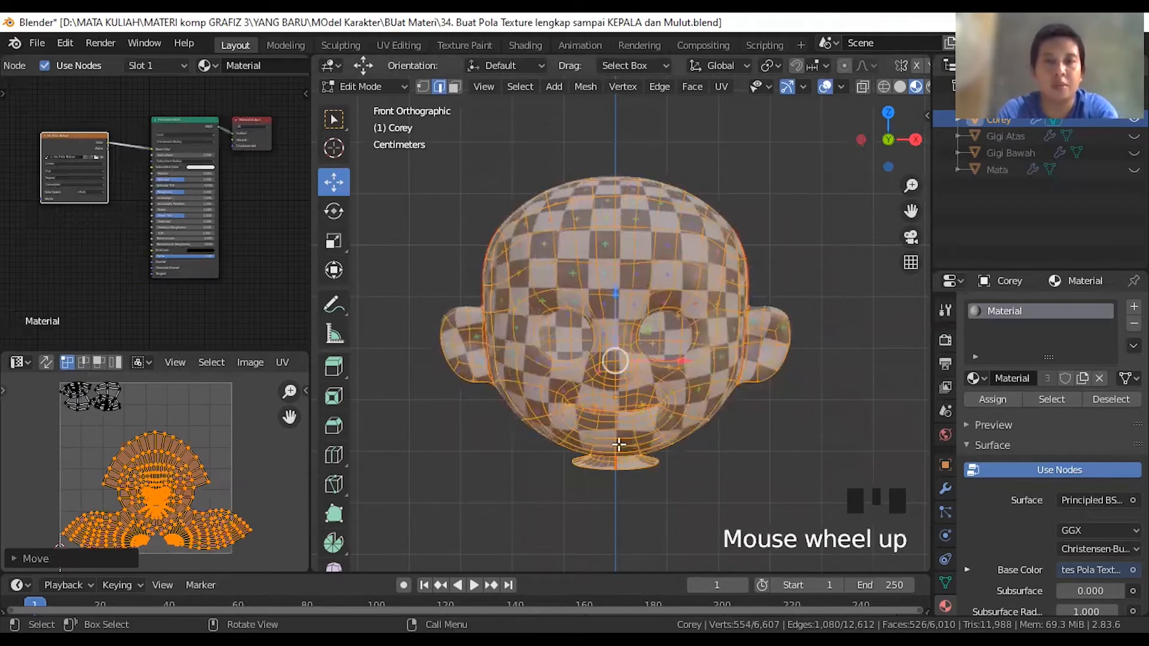
pyautogui.scroll(1, 698, 412)
pyautogui.moveTo(634, 405); pyautogui.dragTo(700, 369, button='middle')
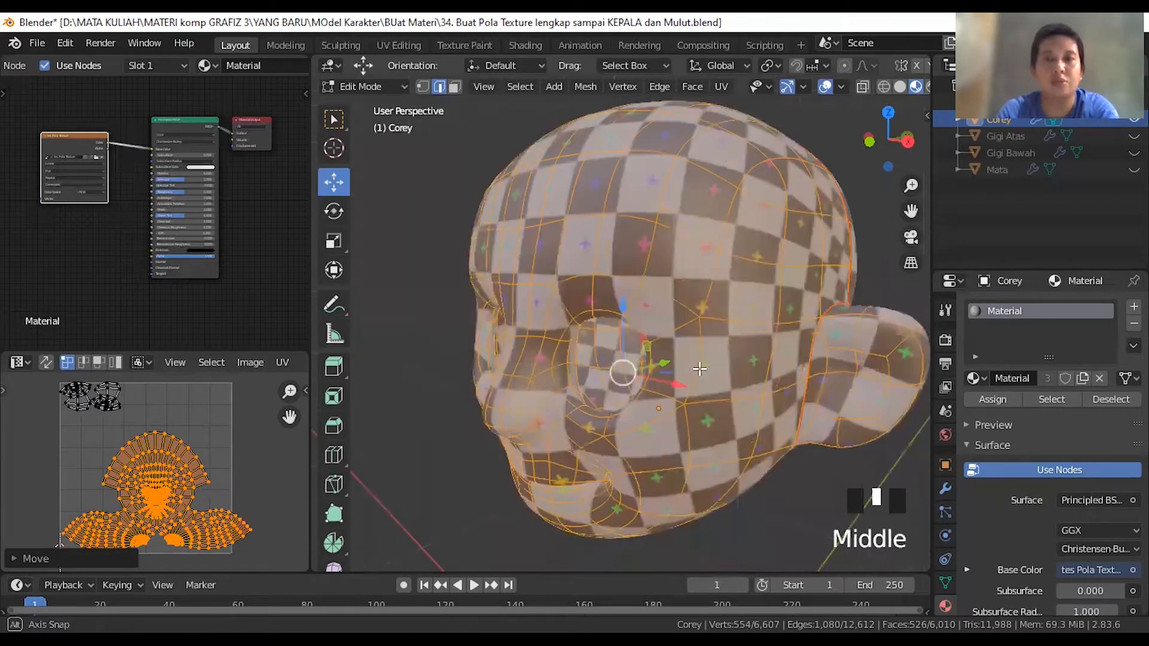
pyautogui.scroll(-3, 700, 369)
pyautogui.moveTo(614, 331); pyautogui.dragTo(752, 387, button='middle')
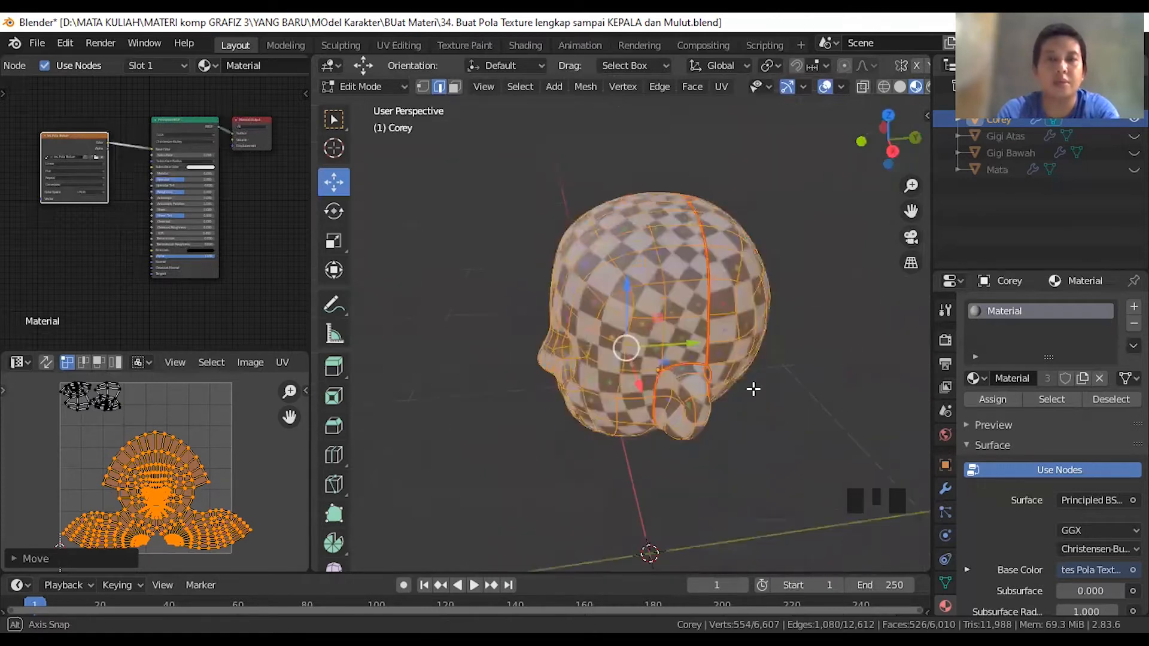
pyautogui.moveTo(689, 292); pyautogui.dragTo(690, 296, button='middle')
pyautogui.click(691, 299)
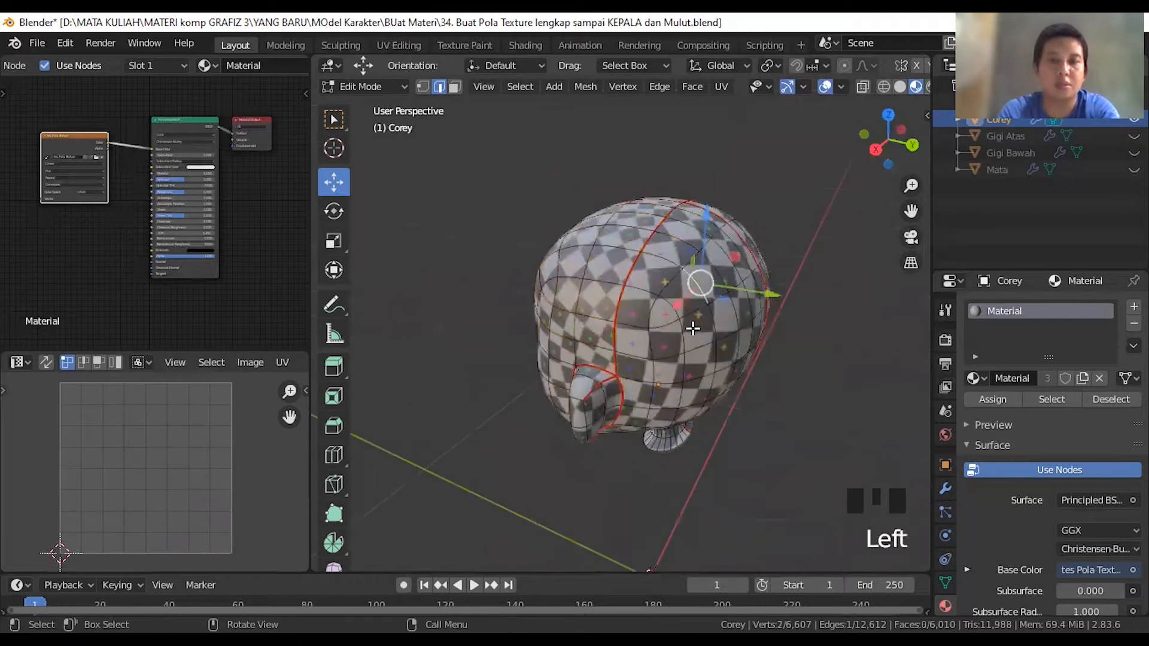
pyautogui.press('a')
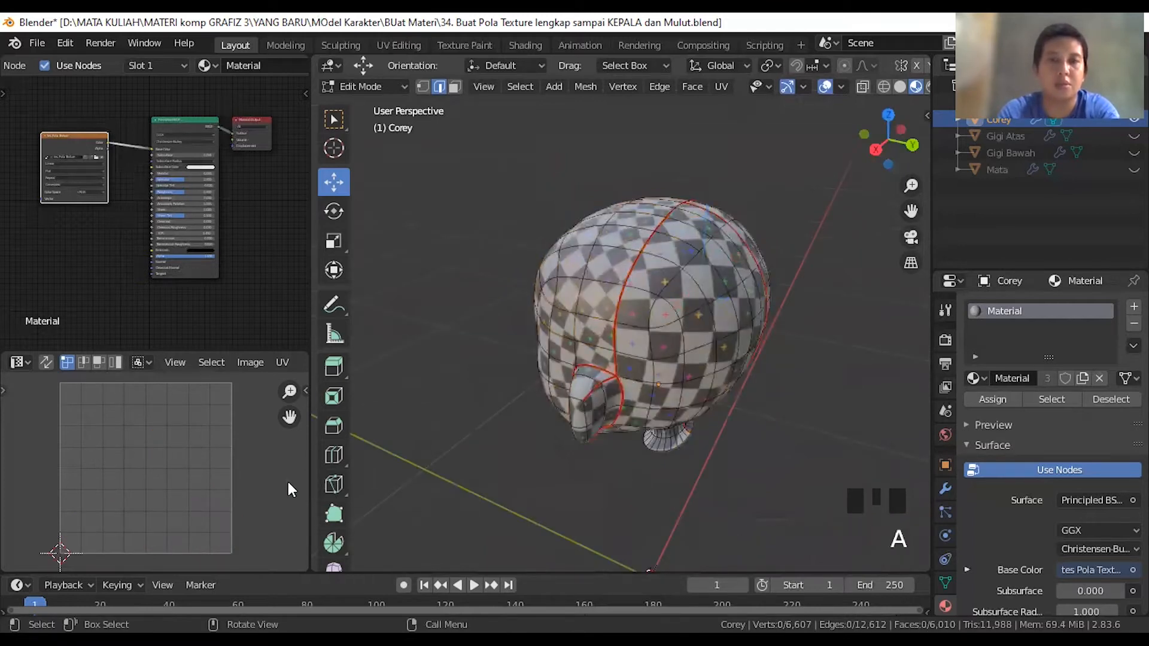
pyautogui.press('a')
pyautogui.scroll(1, 163, 526)
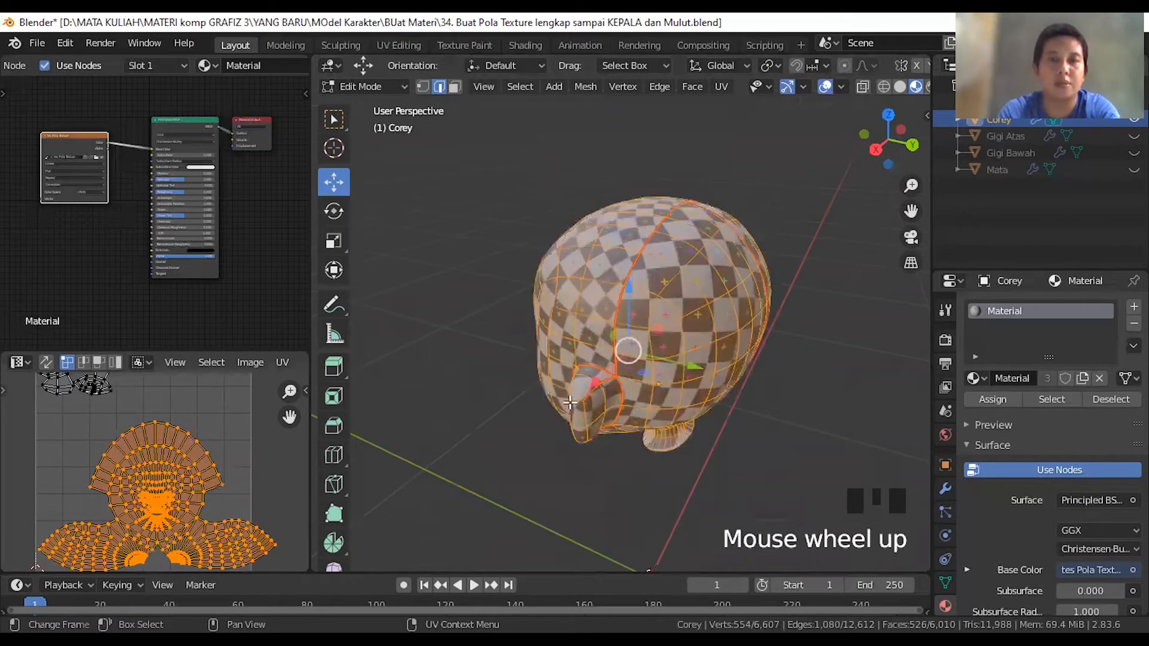
pyautogui.scroll(1, 716, 348)
pyautogui.moveTo(555, 449); pyautogui.dragTo(612, 441, button='middle')
pyautogui.press('KP_1')
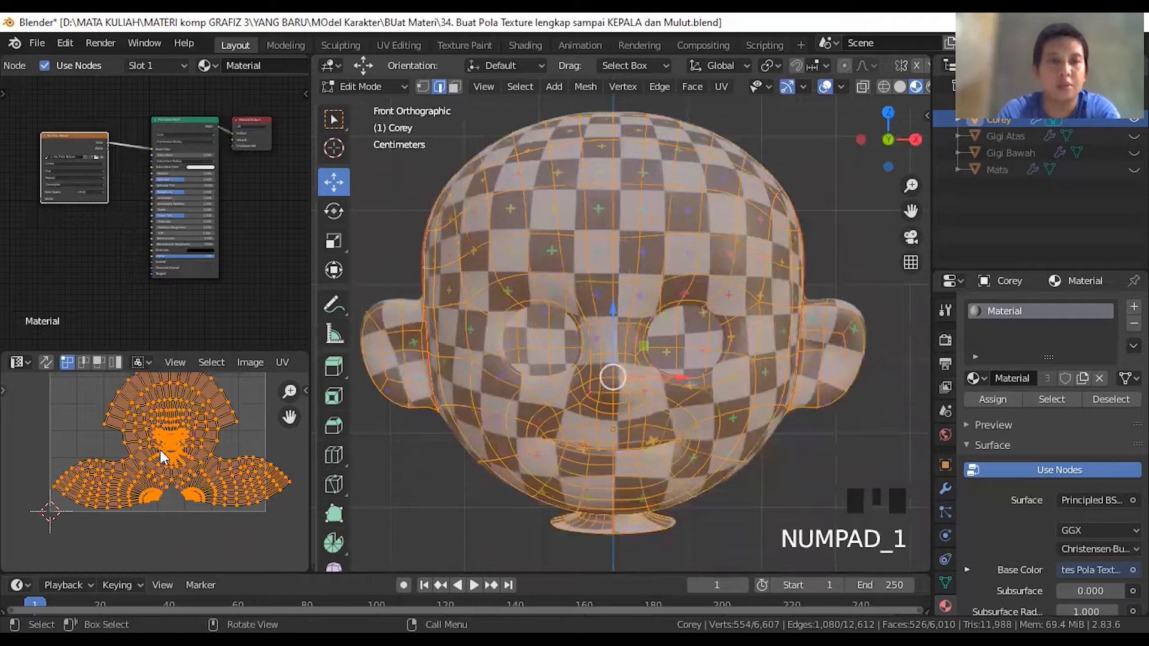
# - Widen the UV editor and select the middle vertex on the upper lip's edge of the mouth opening
pyautogui.scroll(2, 165, 456)
pyautogui.scroll(3, 189, 421)
pyautogui.keyDown('shift'); pyautogui.moveTo(189, 421); pyautogui.dragTo(310, 469, button='middle'); pyautogui.keyUp('shift')
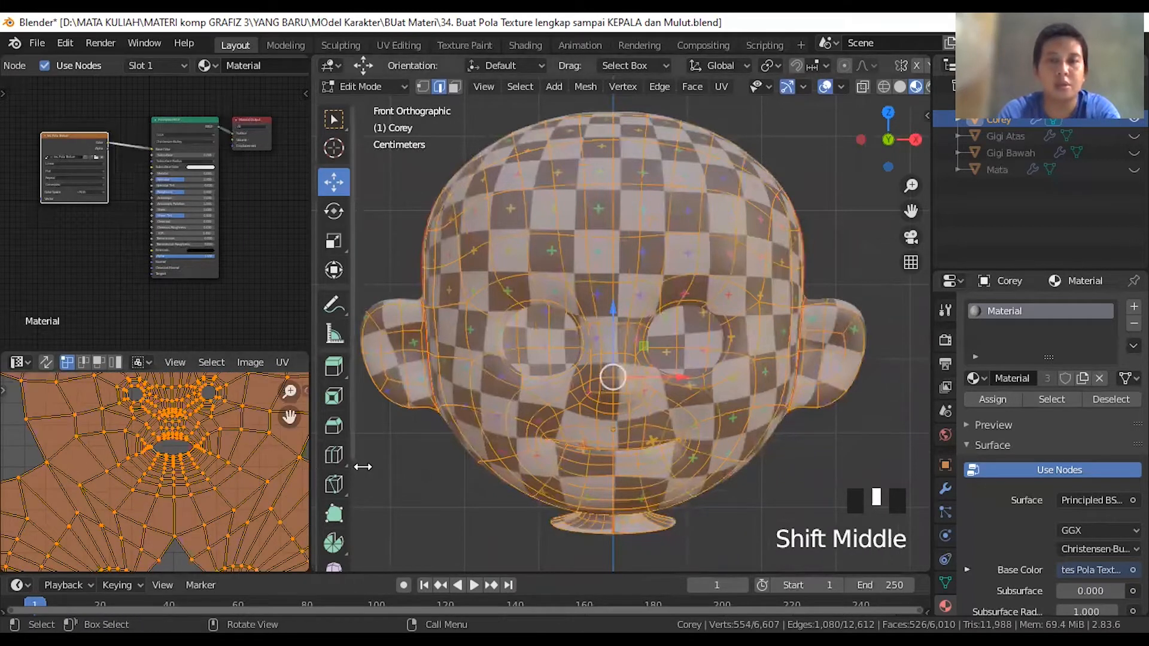
pyautogui.moveTo(311, 467); pyautogui.dragTo(362, 467)
pyautogui.scroll(3, 207, 457)
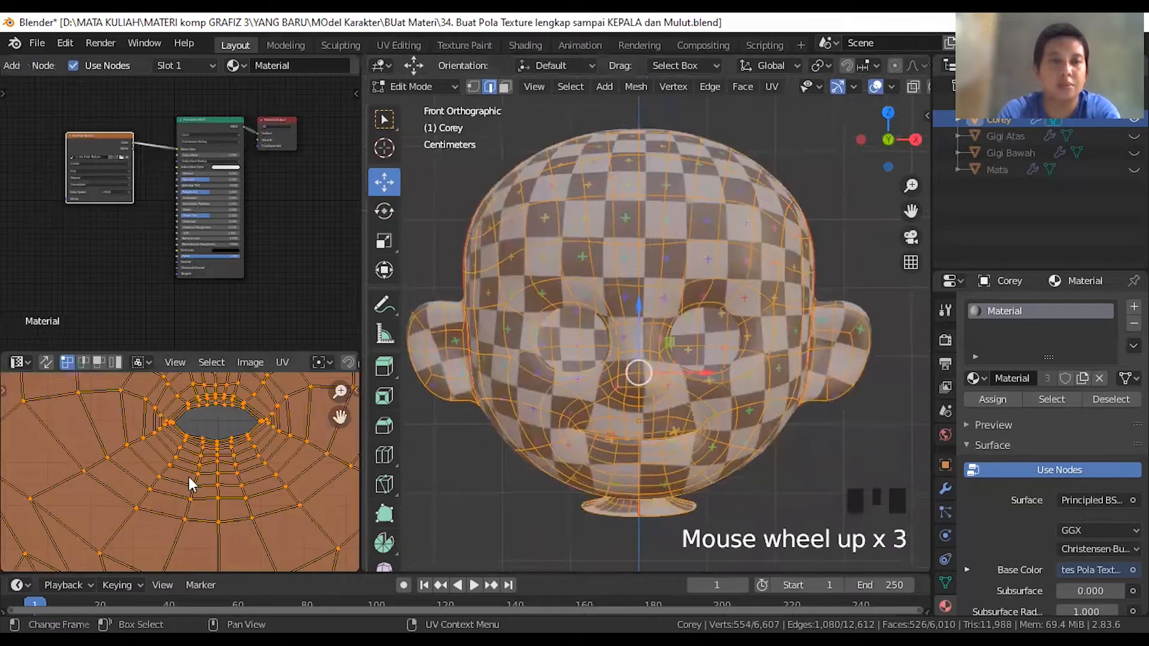
pyautogui.keyDown('shift'); pyautogui.moveTo(188, 476); pyautogui.dragTo(167, 522, button='middle'); pyautogui.keyUp('shift')
pyautogui.click(197, 442)
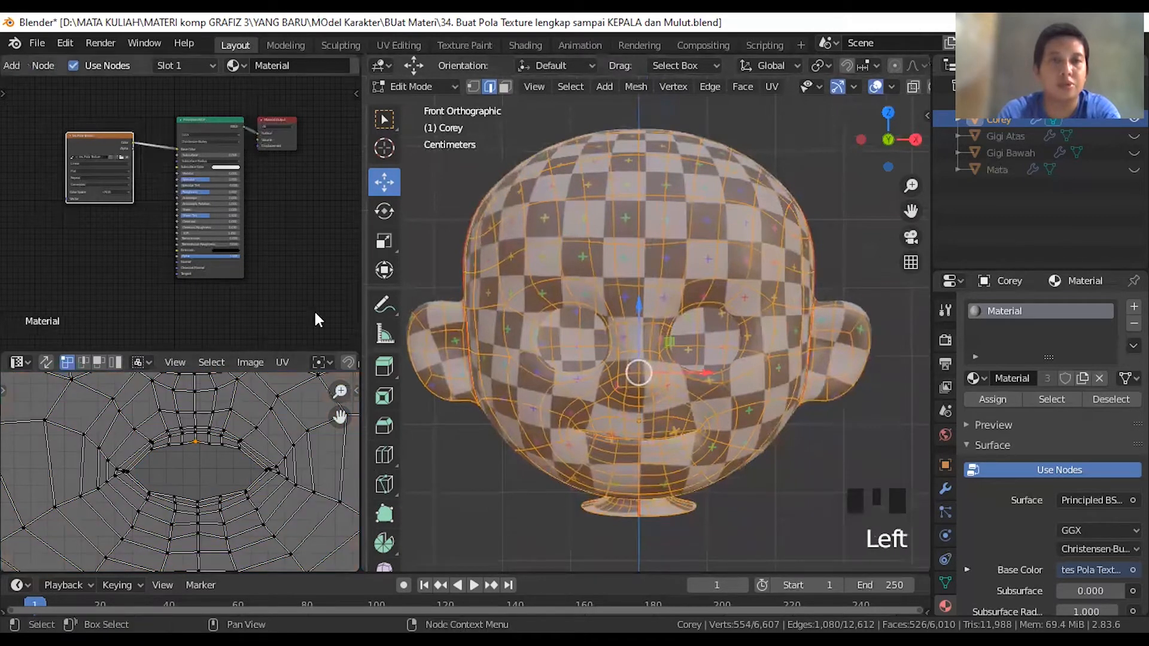
# - Enable proportional editing in the UV editor with Smooth falloff
pyautogui.moveTo(321, 361); pyautogui.dragTo(206, 370, button='middle')
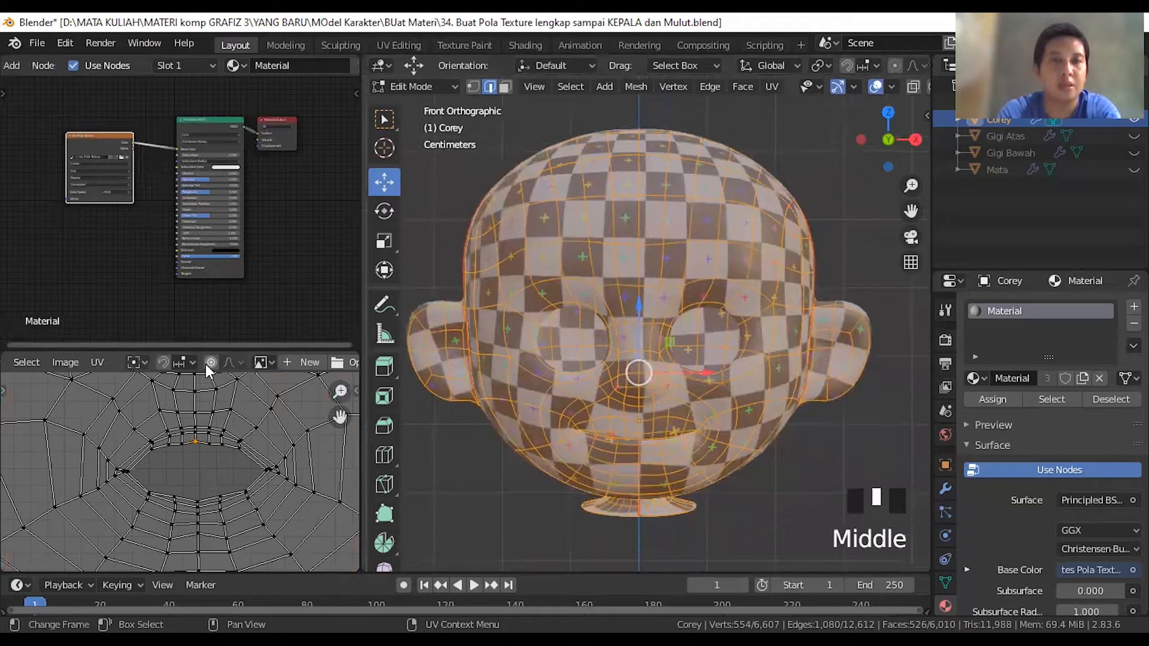
pyautogui.click(211, 362)
pyautogui.click(228, 362)
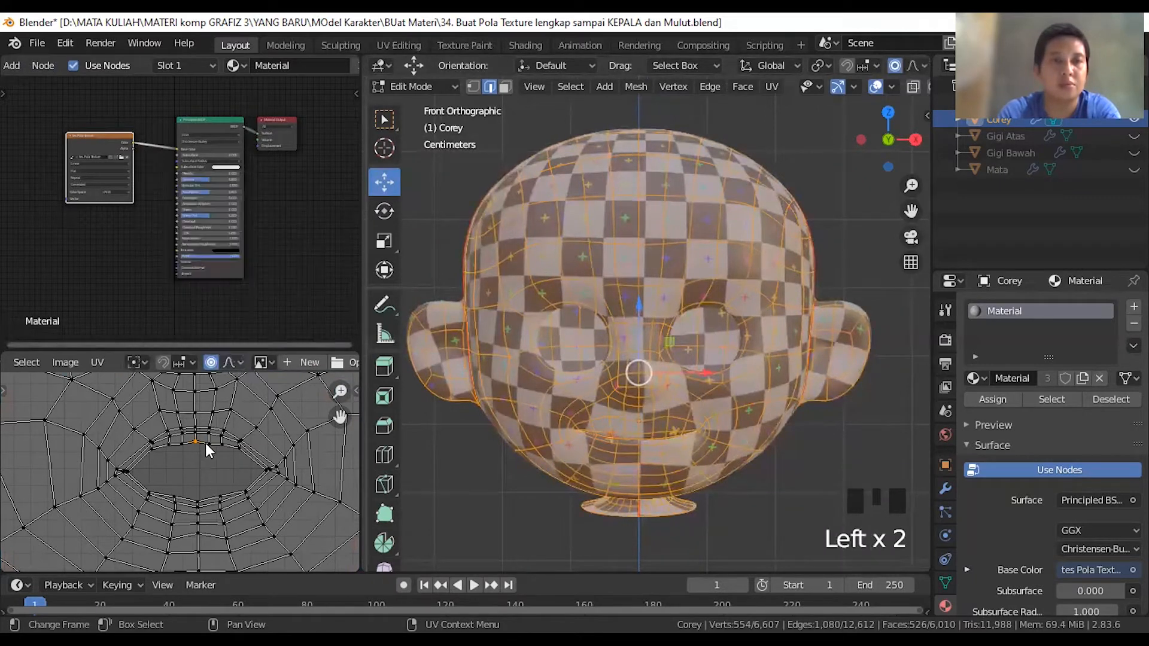
pyautogui.scroll(2, 206, 444)
pyautogui.scroll(-2, 204, 442)
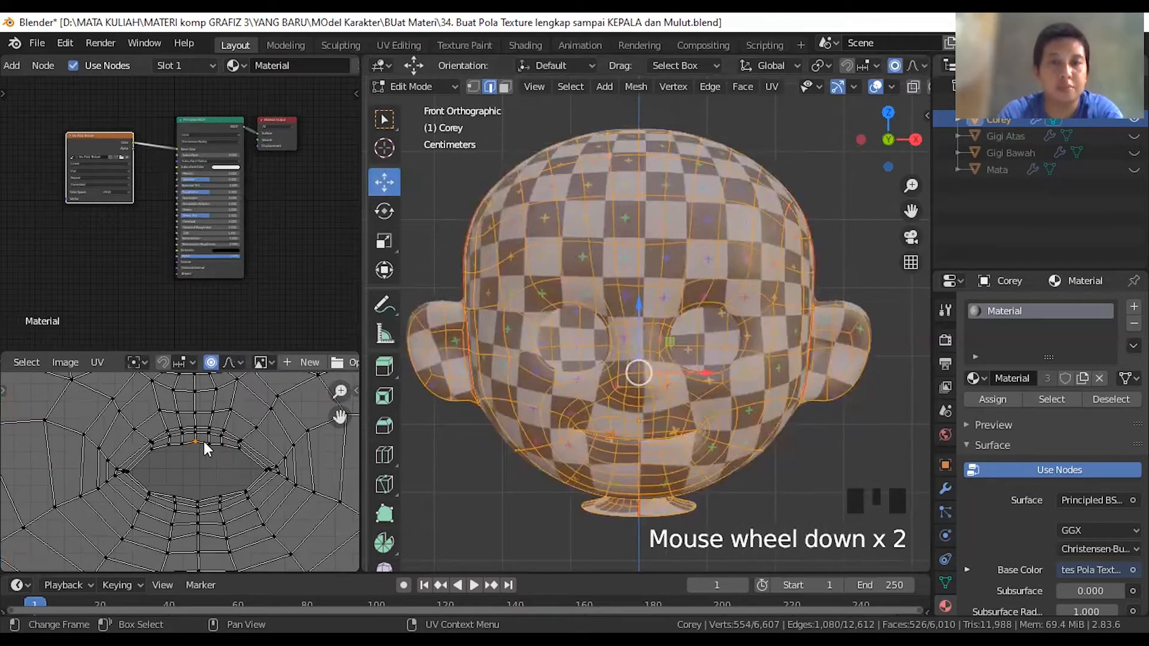
# - Try to move the upper lip's middle UV vertex with proportional editing and undo the move
pyautogui.press('g')
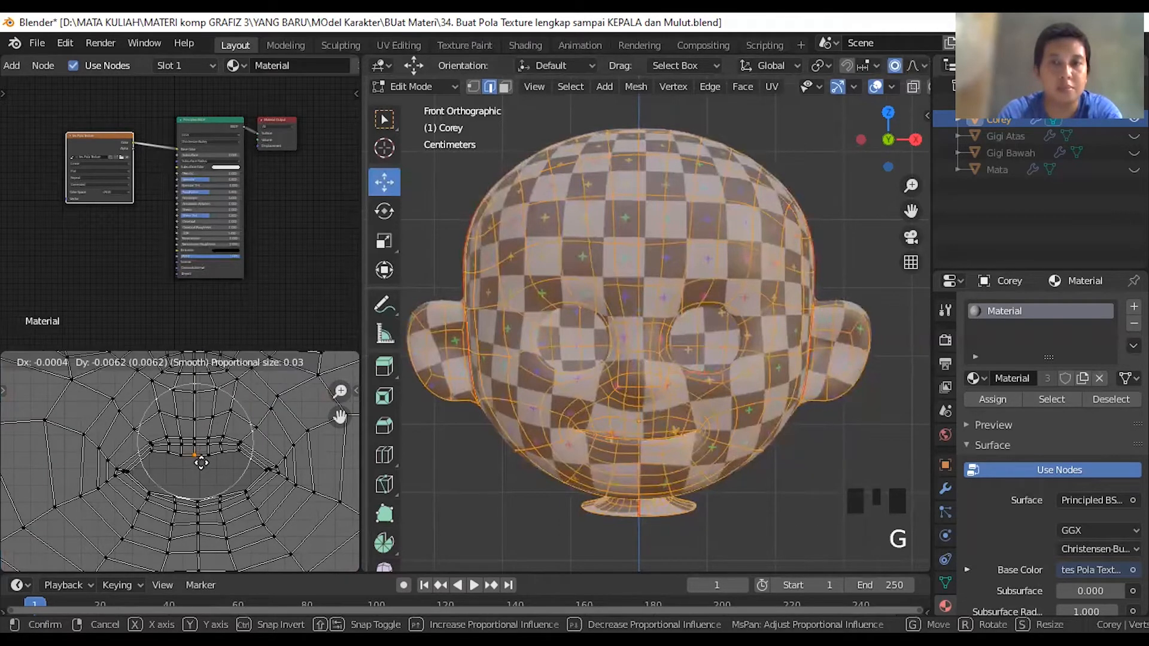
pyautogui.click(204, 436)
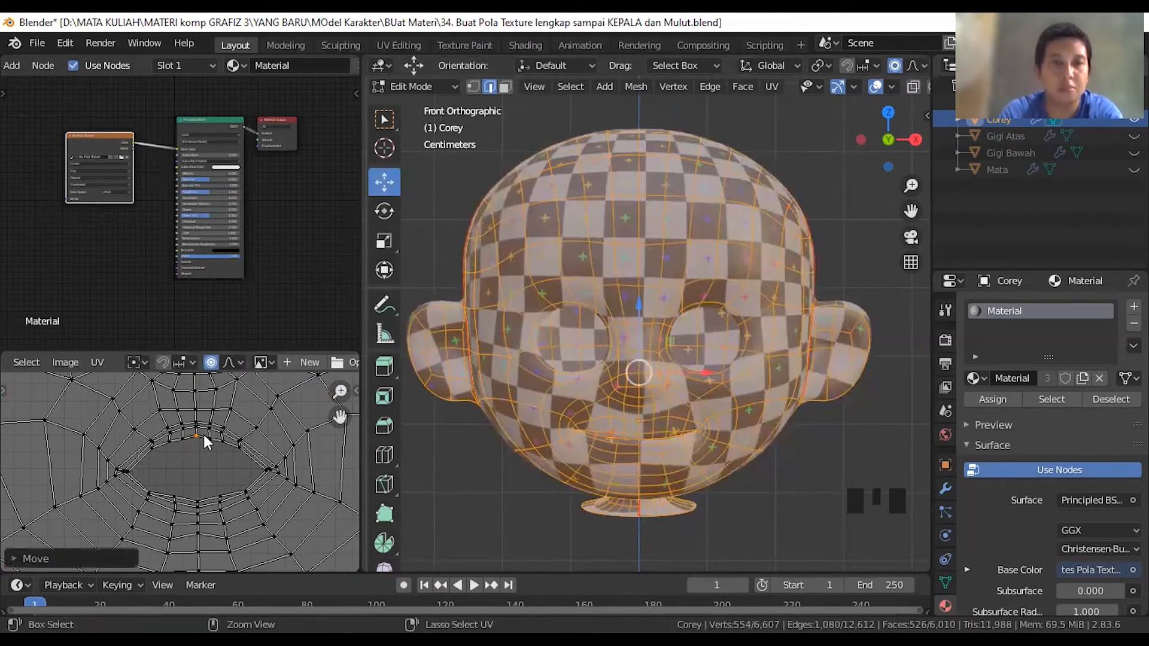
pyautogui.hotkey('ctrl', 'z')
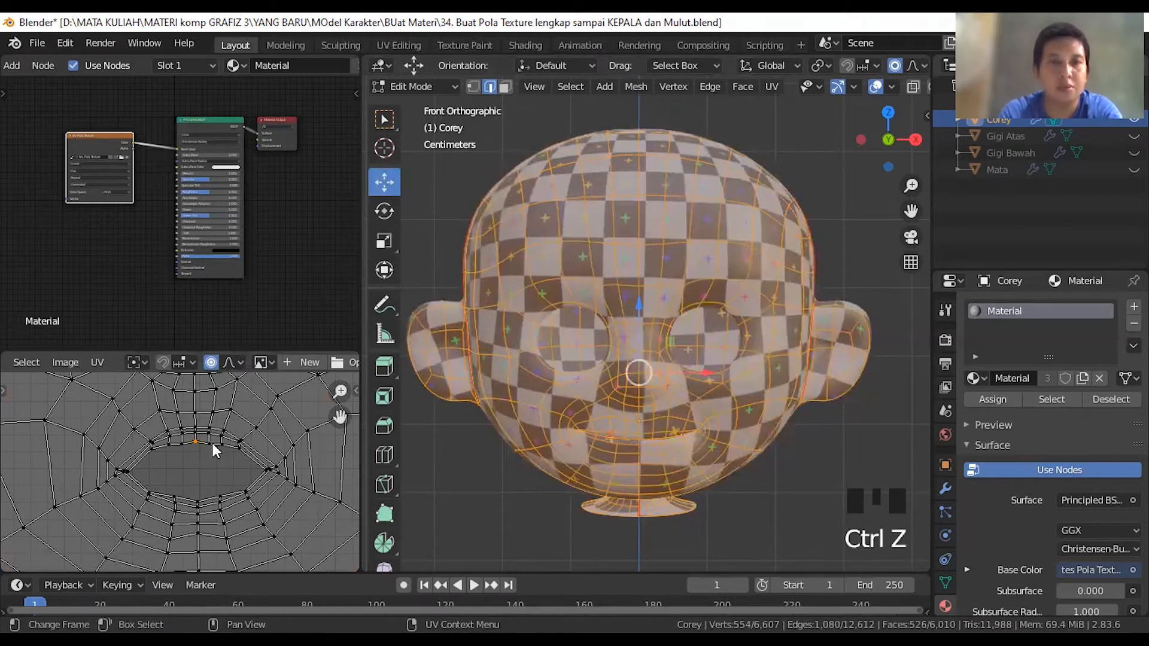
# - Try scaling the UVs around the upper lip's middle vertex with proportional editing and undo the scaling
pyautogui.scroll(-2, 198, 448)
pyautogui.scroll(6, 197, 448)
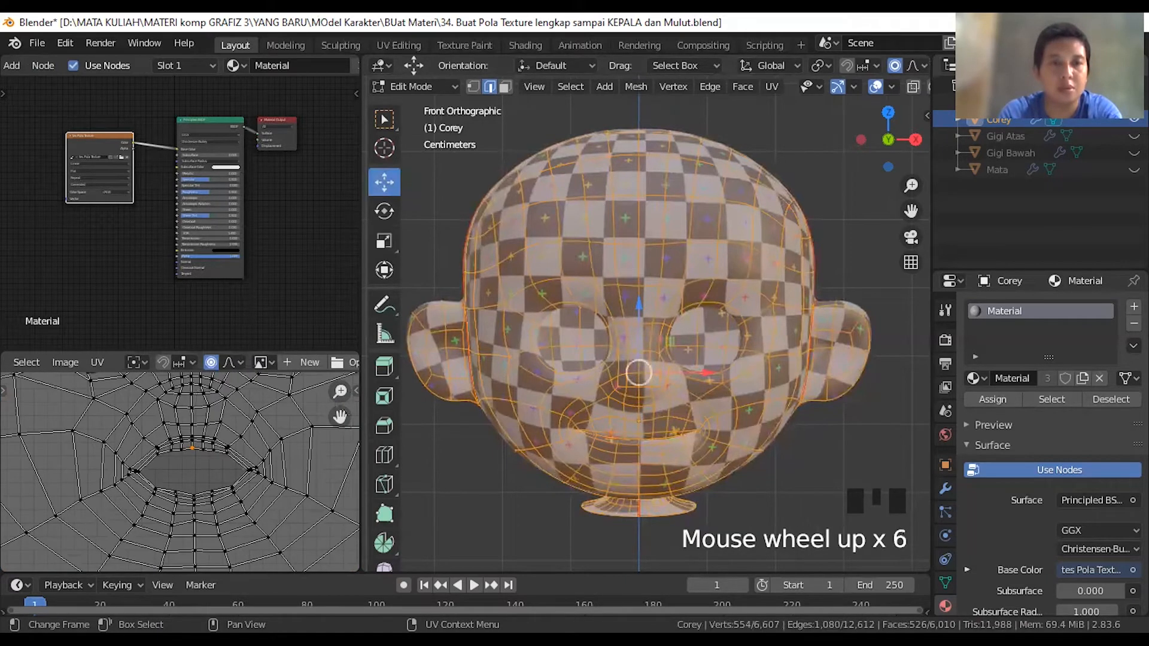
pyautogui.press('s')
pyautogui.scroll(-3, 200, 460)
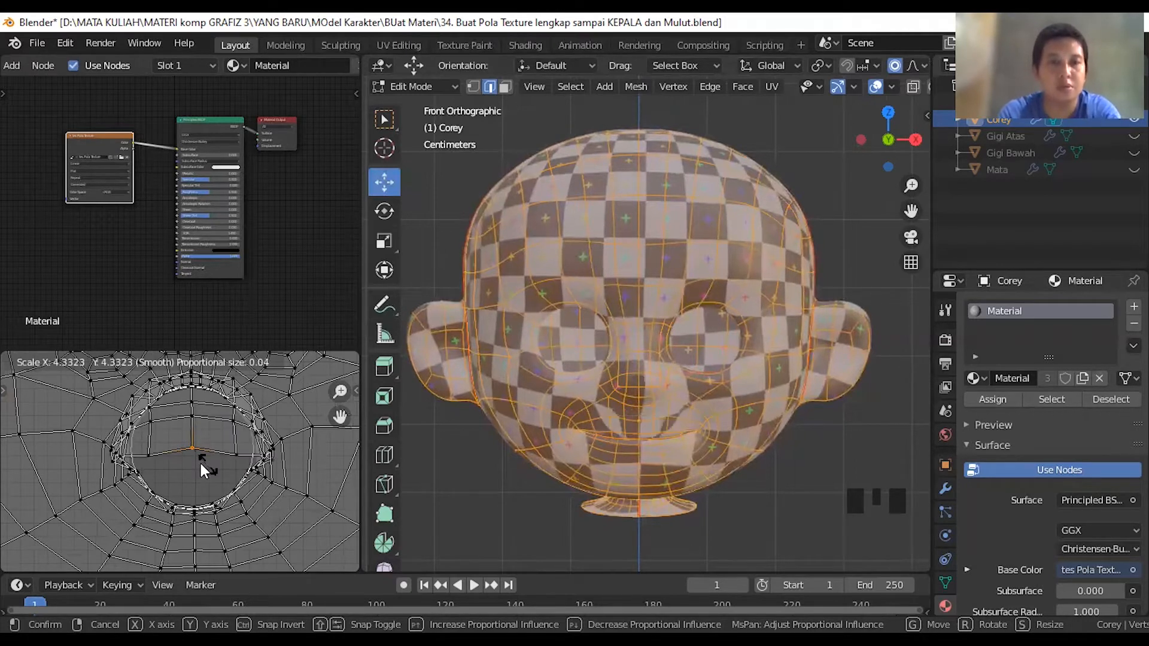
pyautogui.hotkey('ctrl', 'z')
pyautogui.scroll(2, 174, 465)
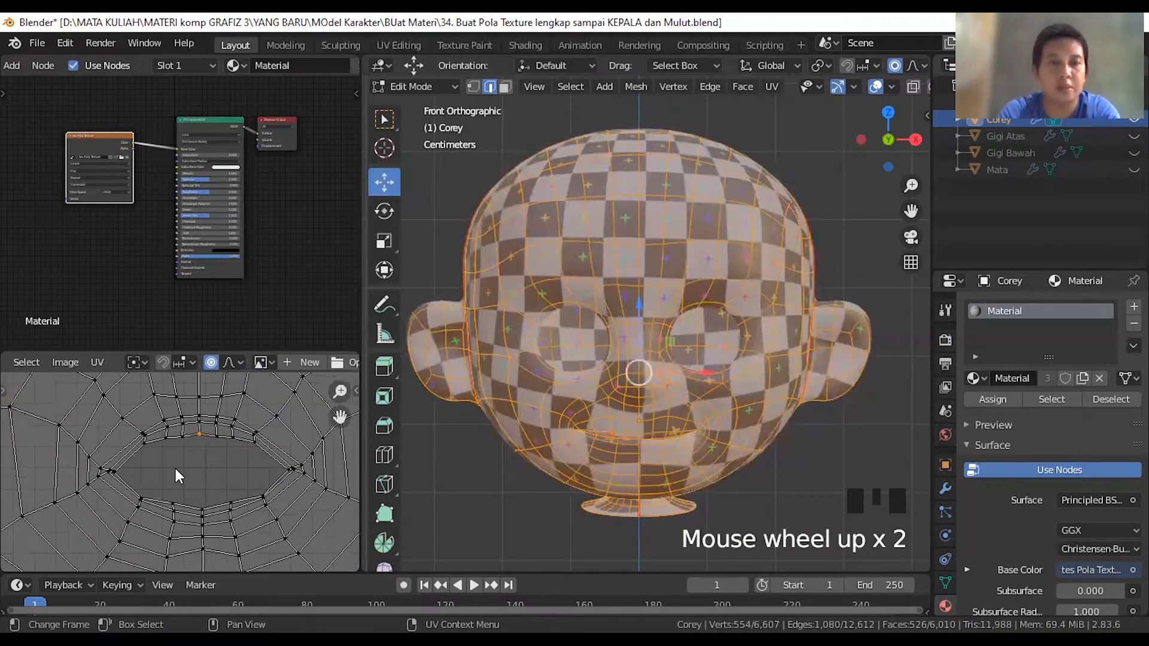
pyautogui.keyDown('shift'); pyautogui.moveTo(176, 470); pyautogui.dragTo(148, 496, button='middle'); pyautogui.keyUp('shift')
pyautogui.press('s')
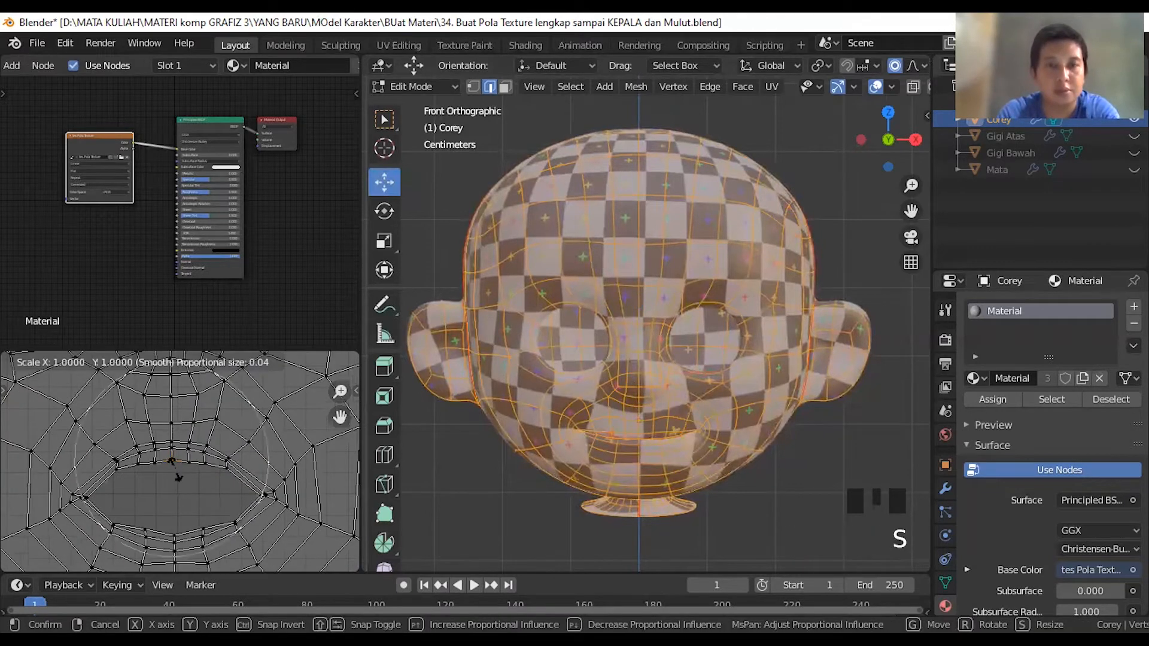
pyautogui.click(176, 479)
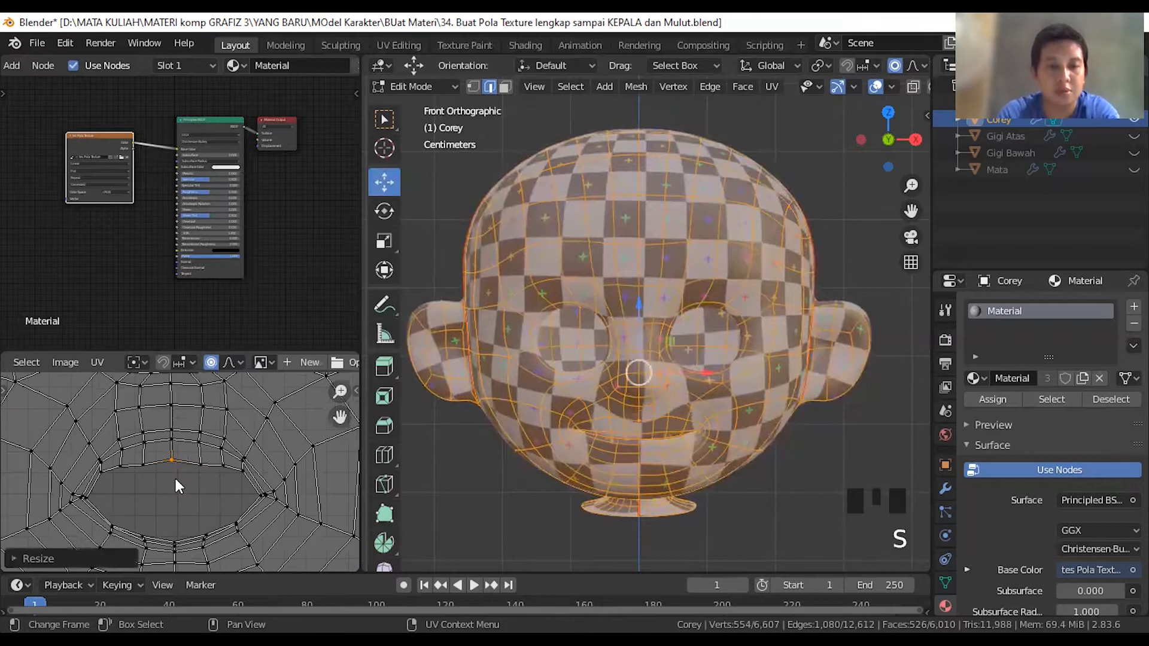
pyautogui.hotkey('ctrl', 'z')
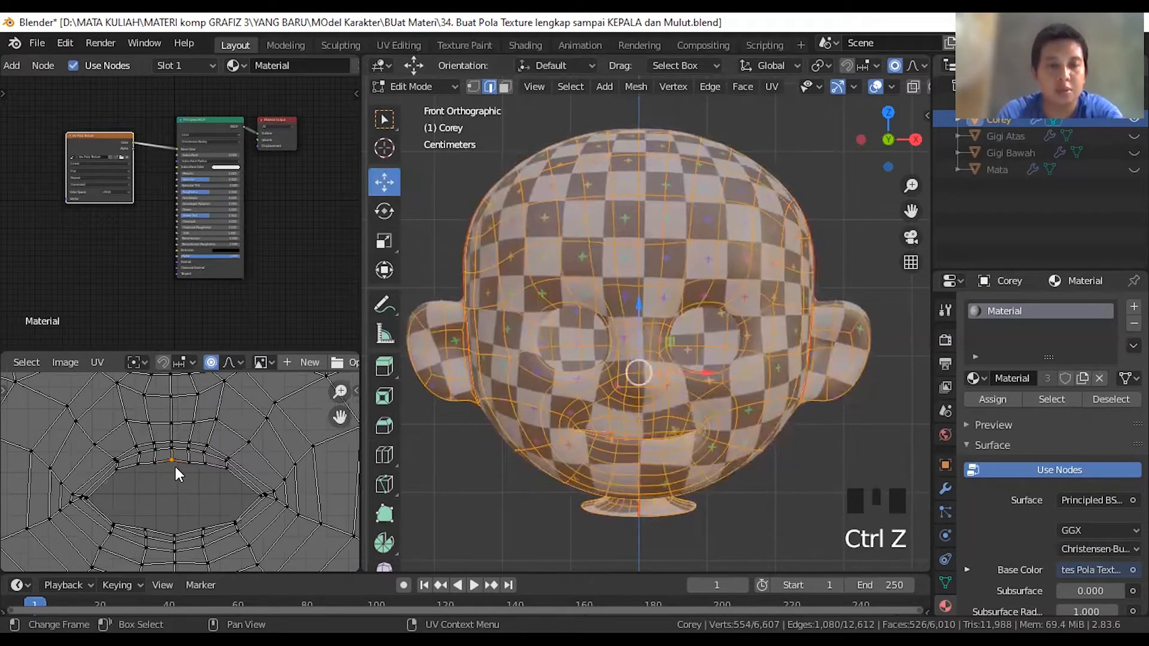
# - Move the upper lip's middle UV vertex straight down by about 0.0095 with proportional editing at a size of 0.05
pyautogui.press('g')
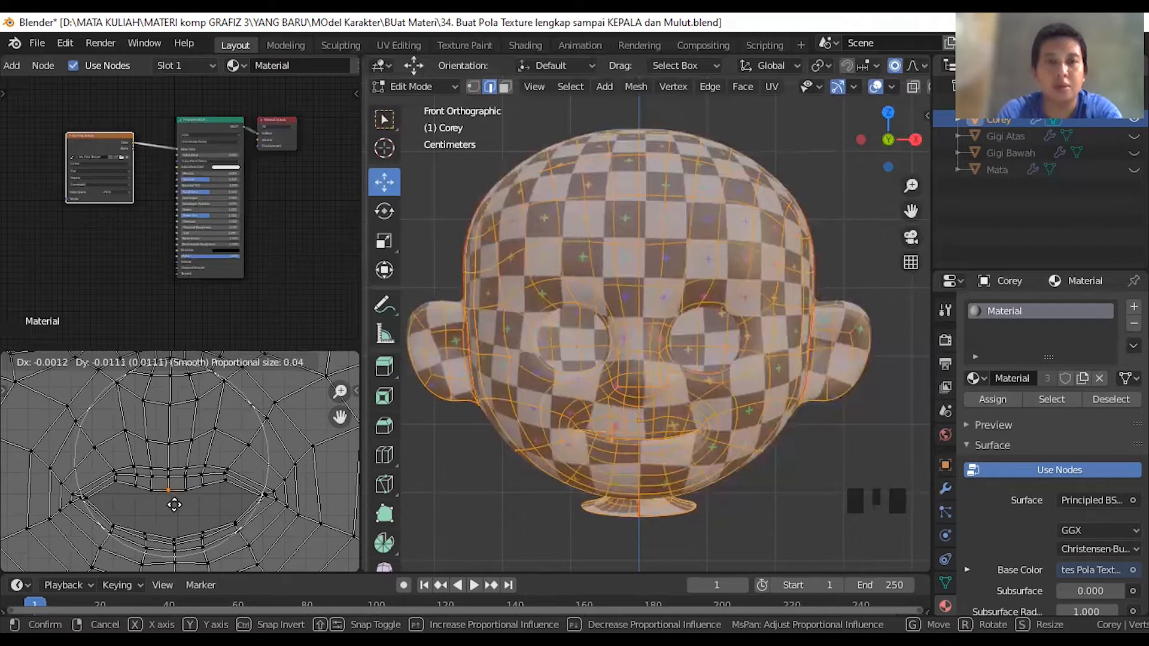
pyautogui.scroll(2, 175, 507)
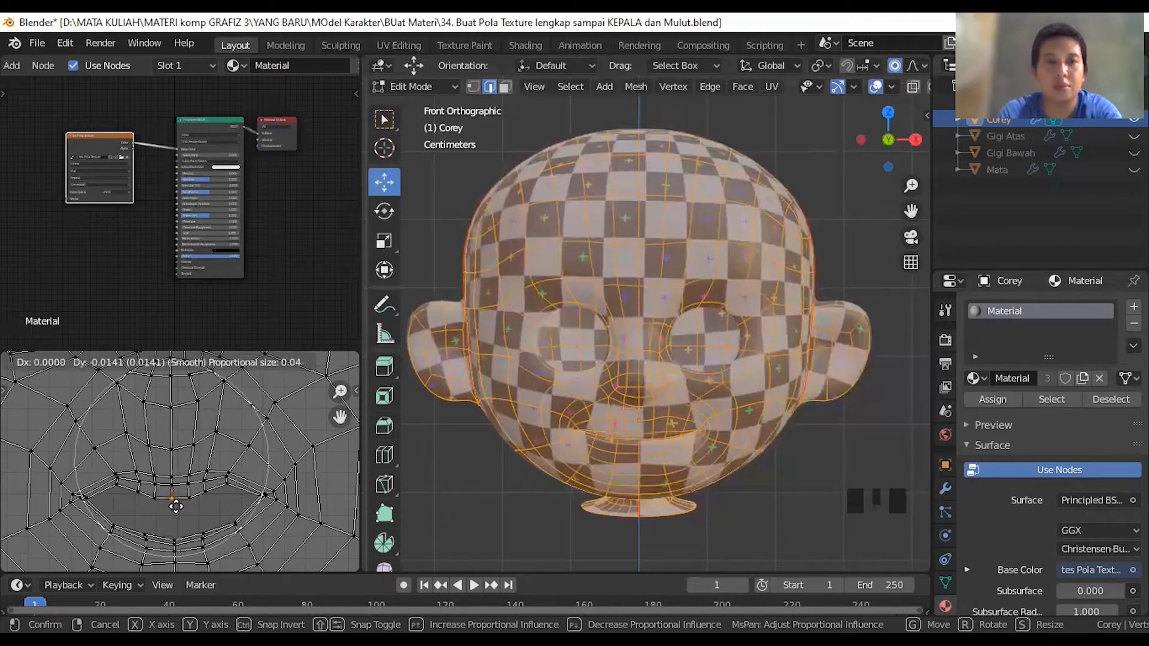
pyautogui.scroll(-1, 176, 507)
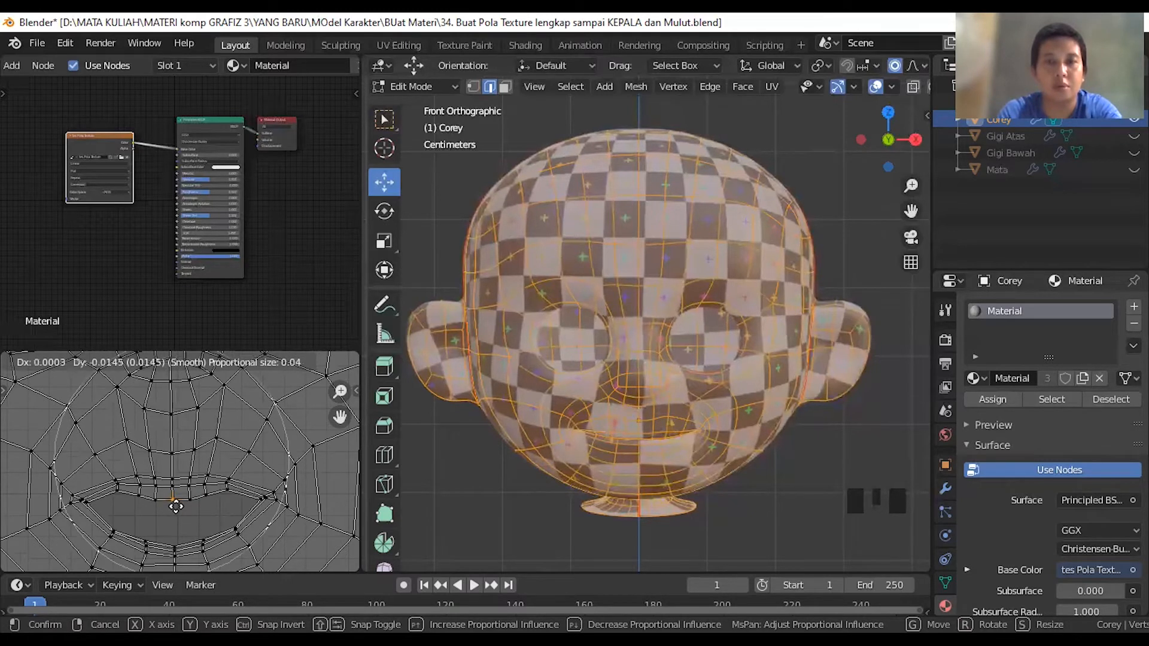
pyautogui.scroll(-1, 176, 507)
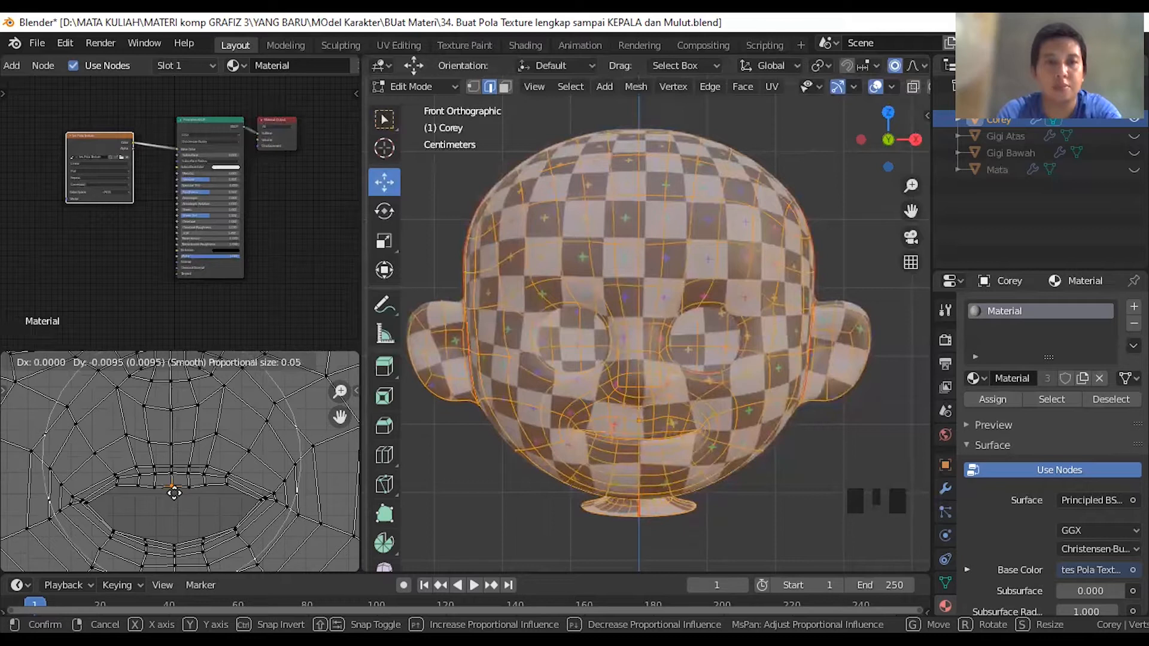
pyautogui.click(173, 493)
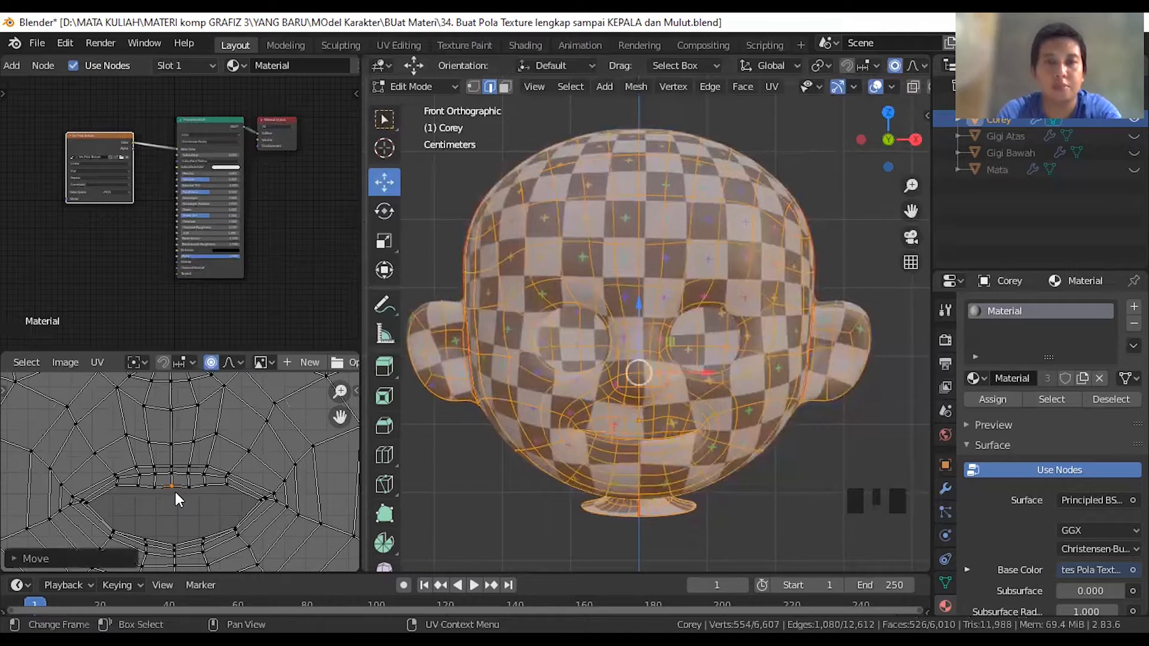
# - Try to move the upper lip edge's UV vertex left of the middle with proportional editing and undo the move
pyautogui.click(139, 485)
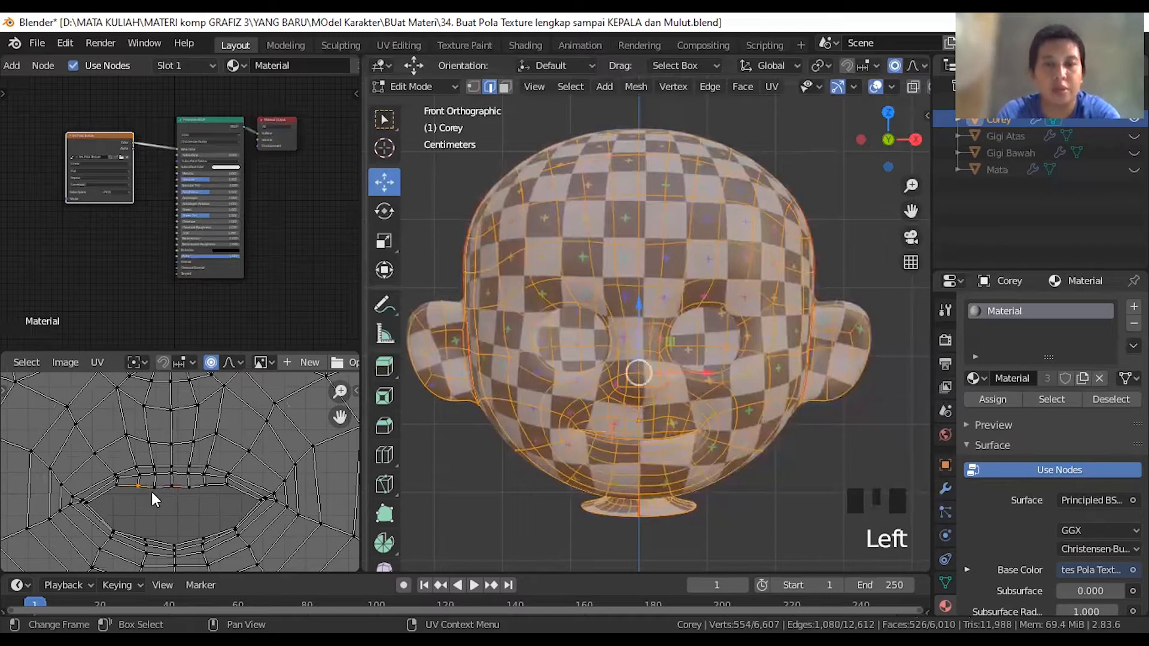
pyautogui.press('g')
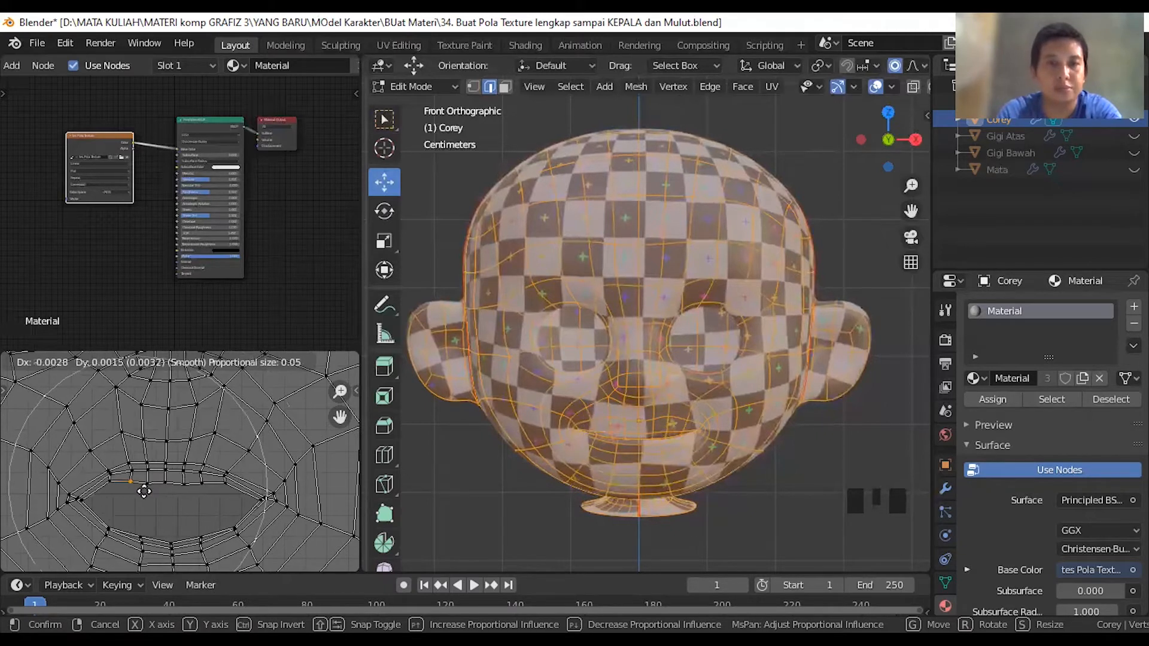
pyautogui.click(135, 436)
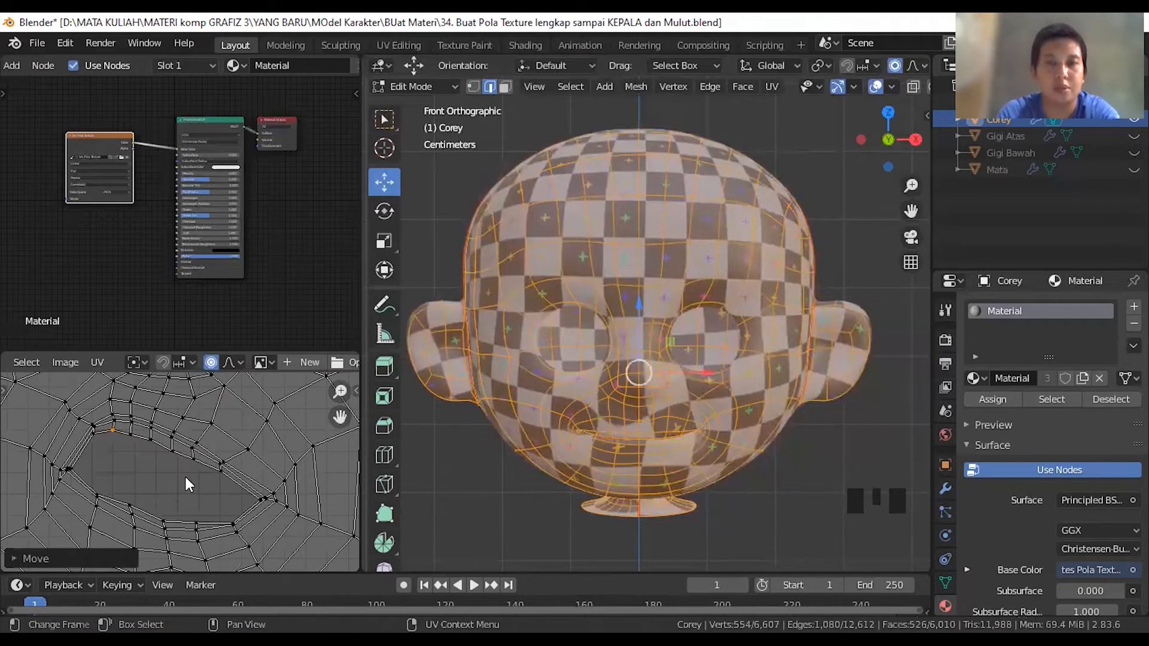
pyautogui.hotkey('ctrl', 'z')
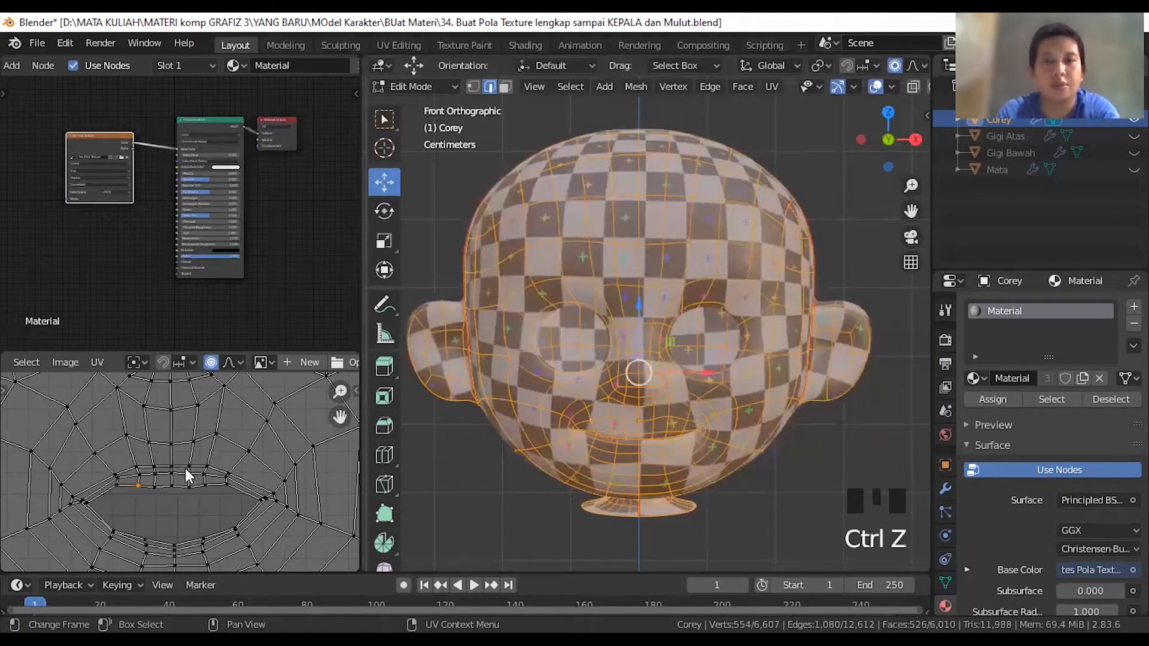
# - Move the UV vertex above the right part of the upper lip slightly upward with proportional editing
pyautogui.click(232, 468)
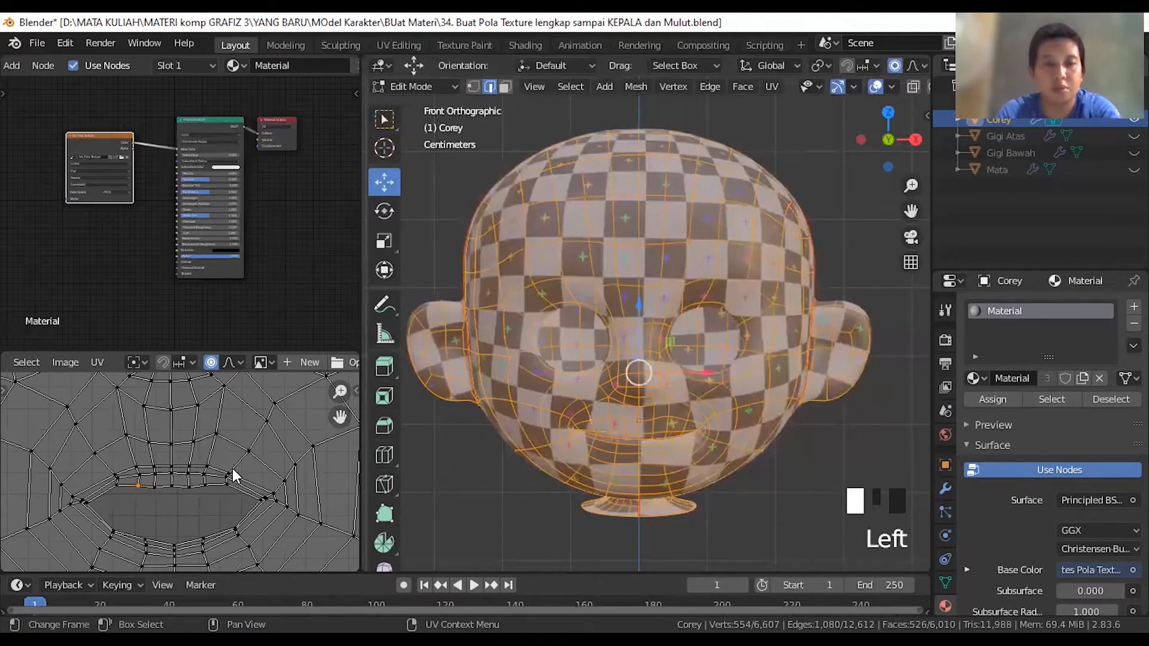
pyautogui.press('g')
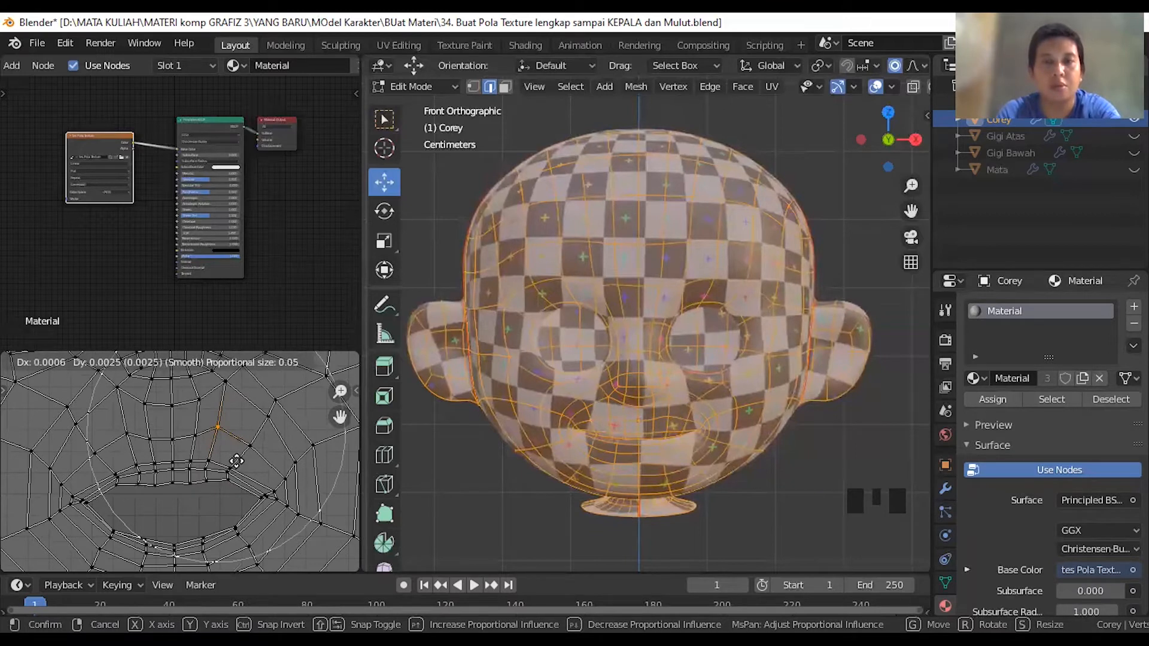
pyautogui.click(237, 464)
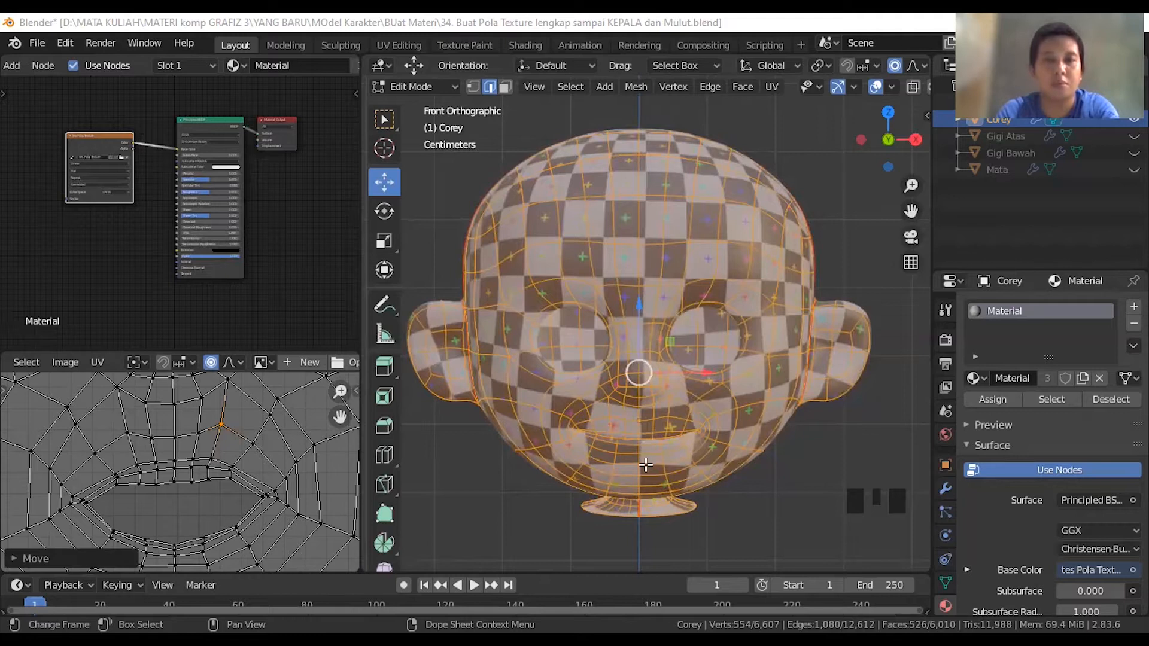
pyautogui.scroll(1, 650, 463)
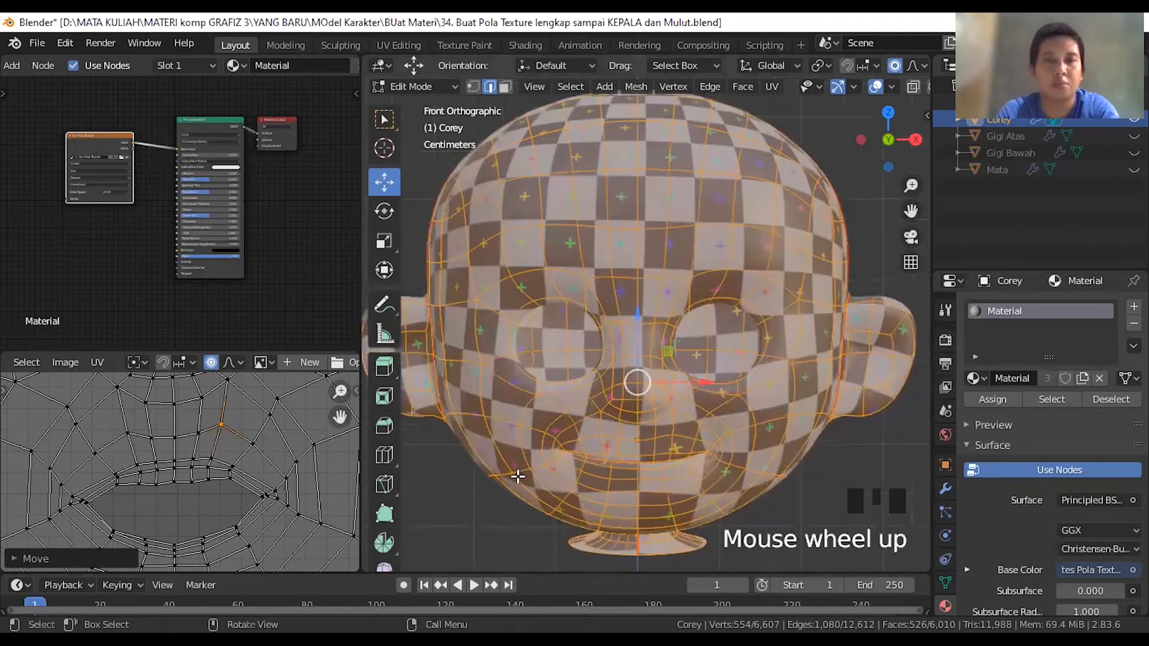
# - Select the upper lip's middle UV vertex and move it straight down by about 0.0068 with proportional editing
pyautogui.click(175, 479)
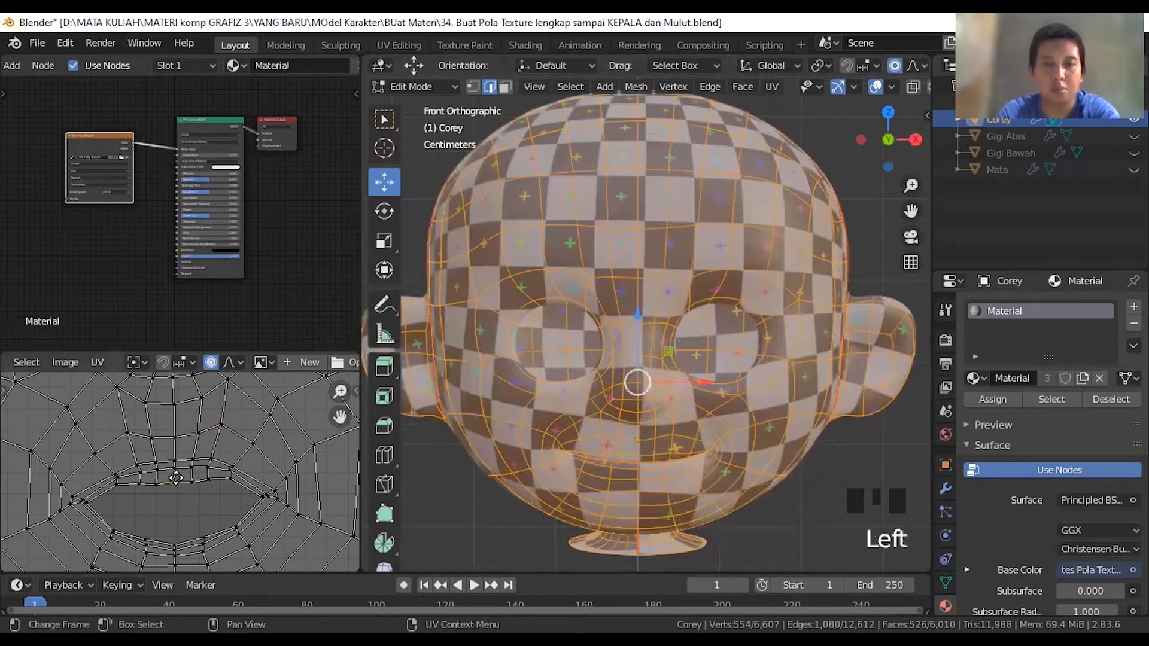
pyautogui.press('g')
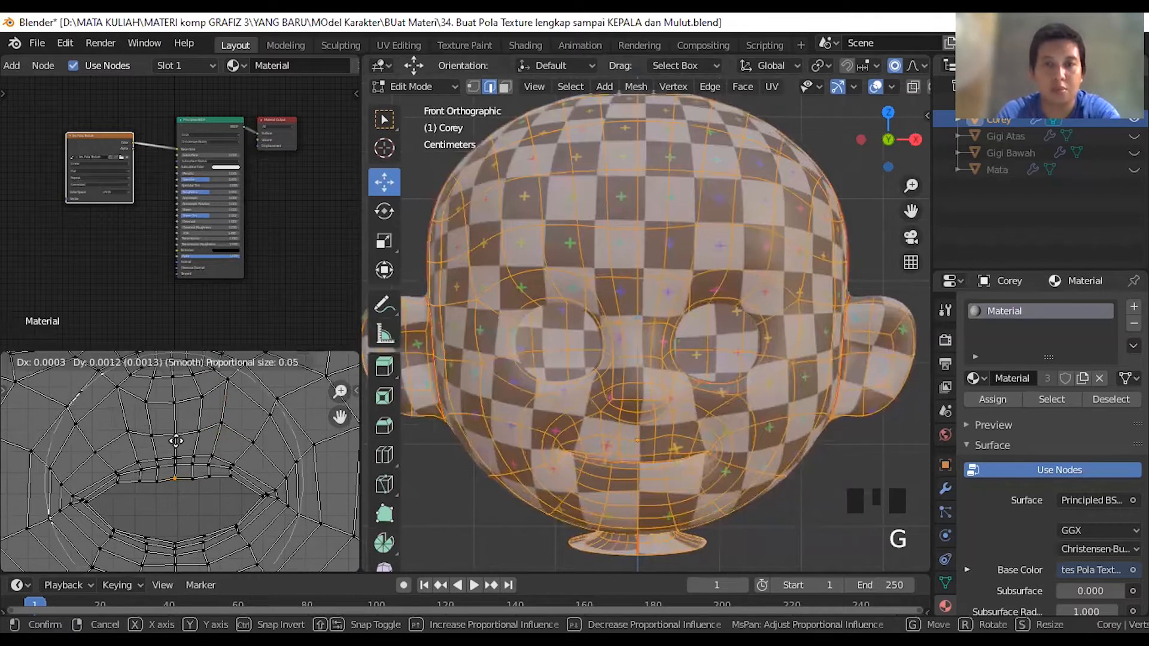
pyautogui.click(178, 442)
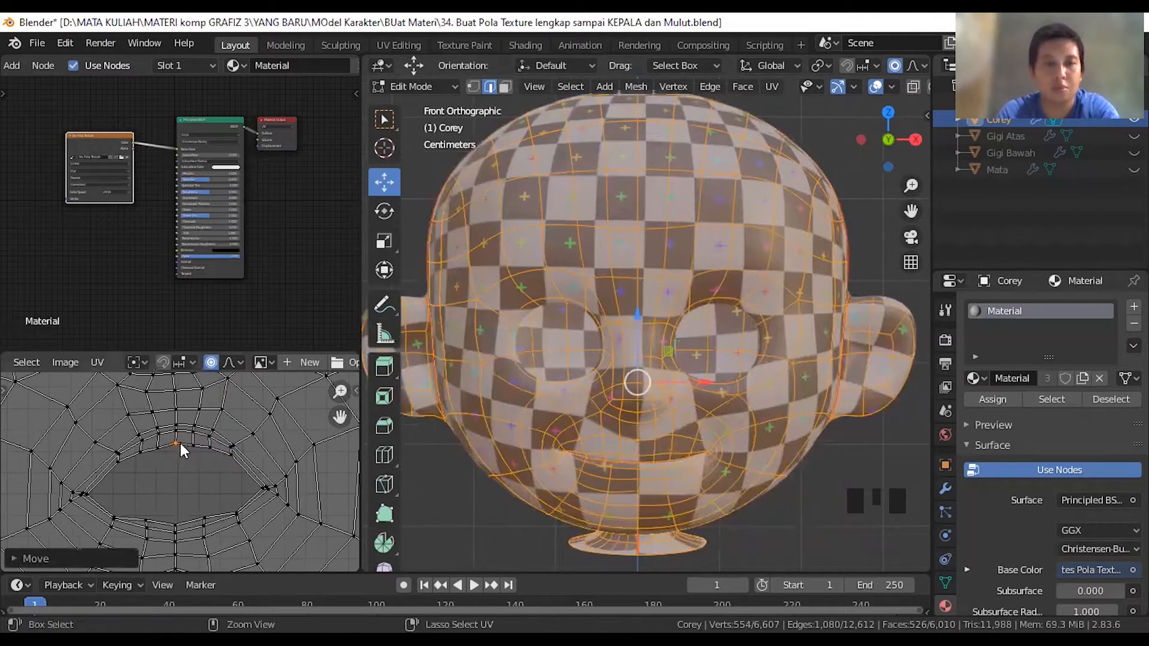
pyautogui.hotkey('ctrl', 'z')
pyautogui.press('g')
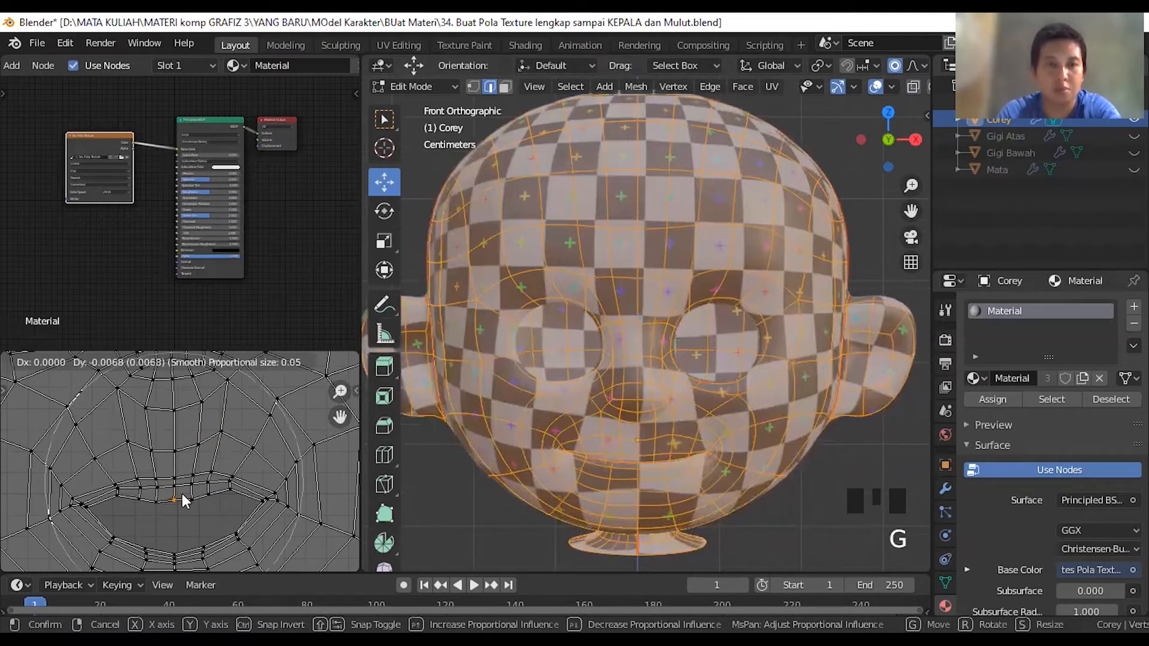
# - Raise the lower lip's middle UV vertex by about 0.0074 with the proportional size reduced to 0.03
pyautogui.click(171, 550)
pyautogui.click(174, 549)
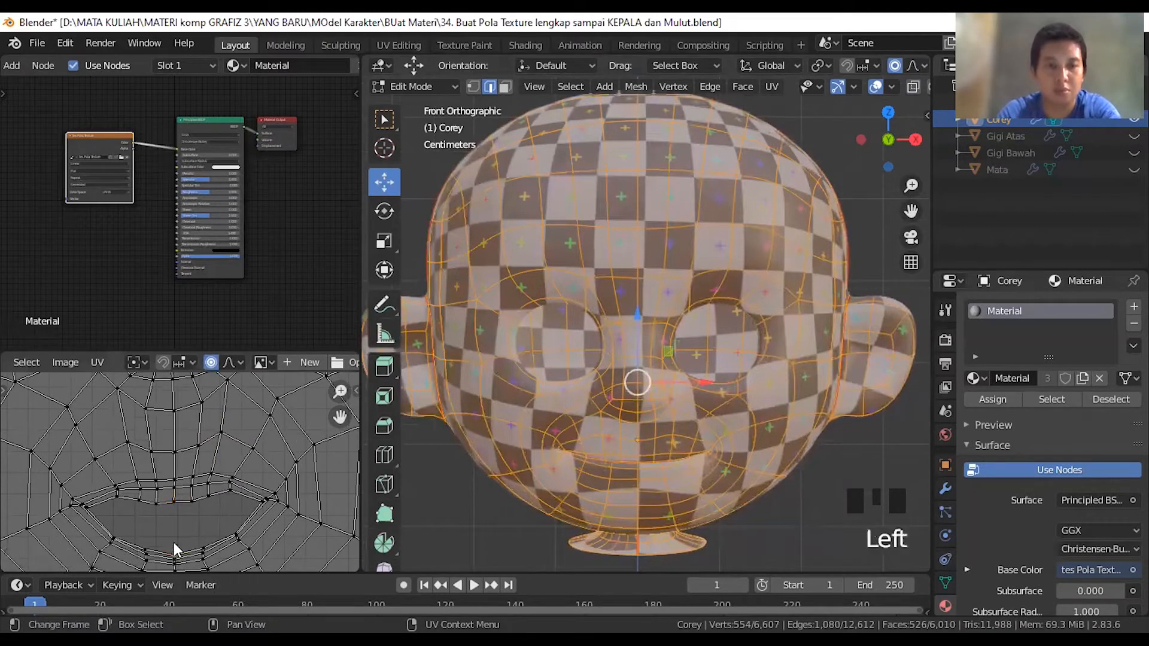
pyautogui.scroll(-2, 174, 548)
pyautogui.press('g')
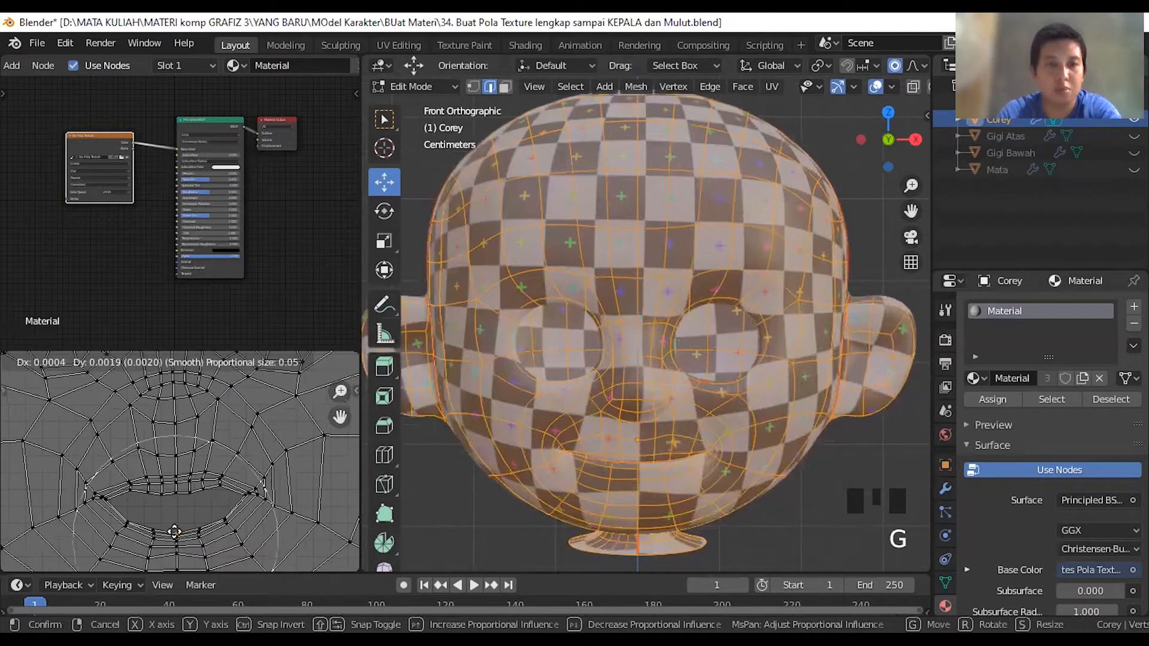
pyautogui.scroll(1, 175, 527)
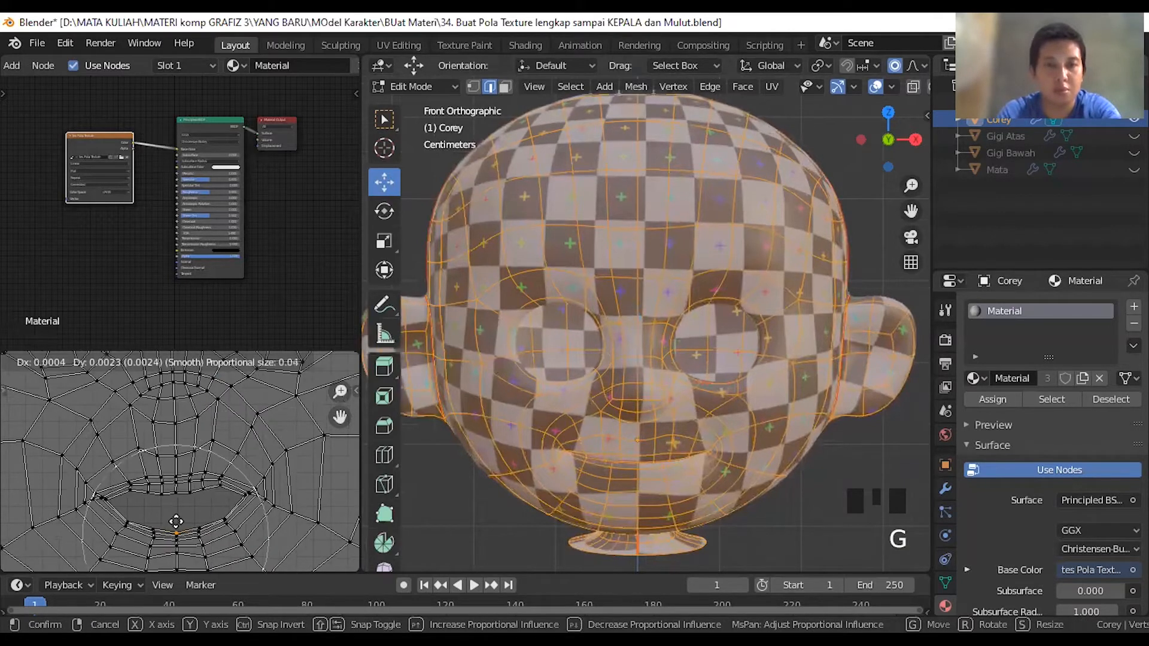
pyautogui.scroll(1, 176, 521)
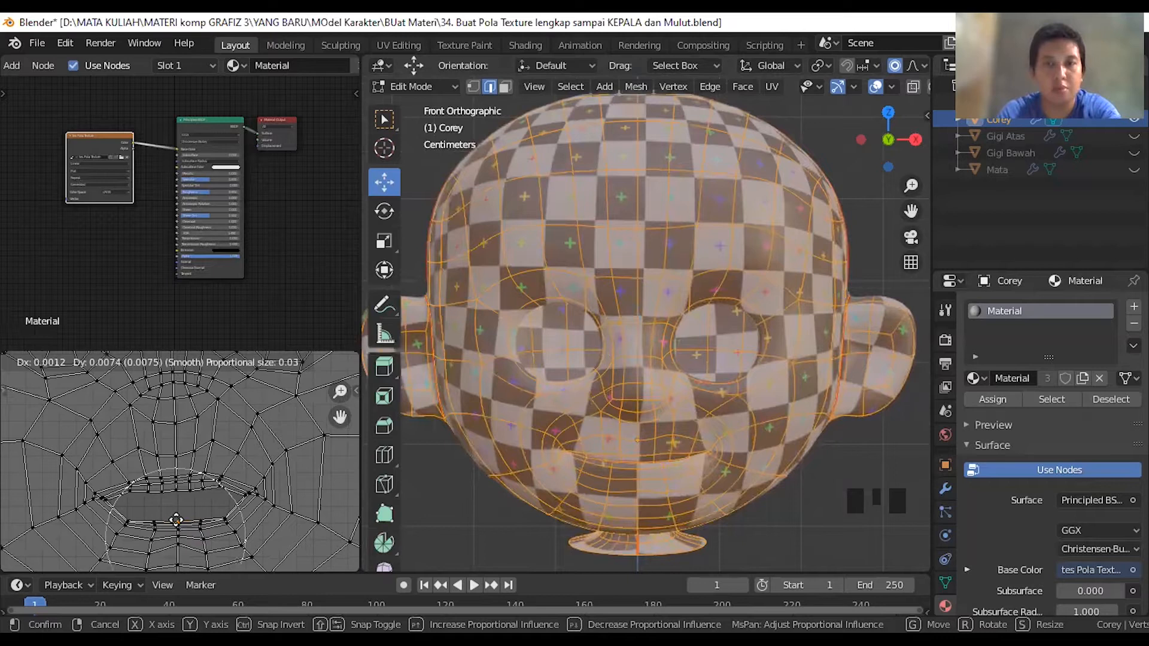
pyautogui.click(683, 490)
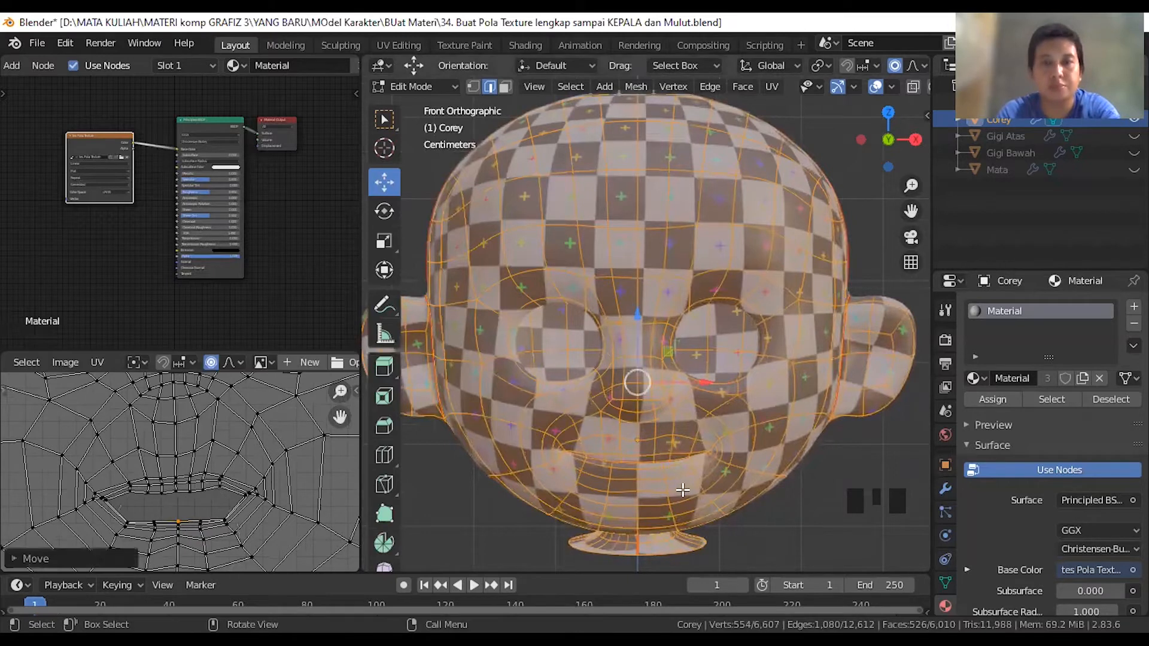
# - Examine the checker pattern around the mouth and side of the head, and the head's entire UV layout
pyautogui.scroll(-1, 683, 490)
pyautogui.scroll(1, 682, 490)
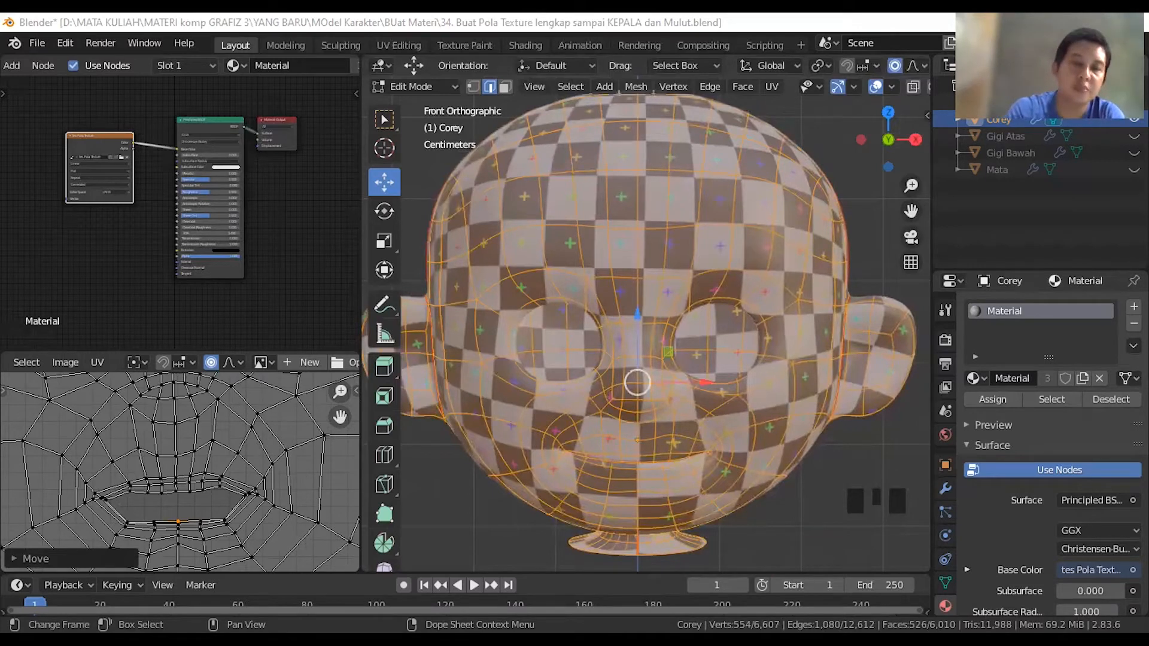
pyautogui.scroll(-2, 700, 427)
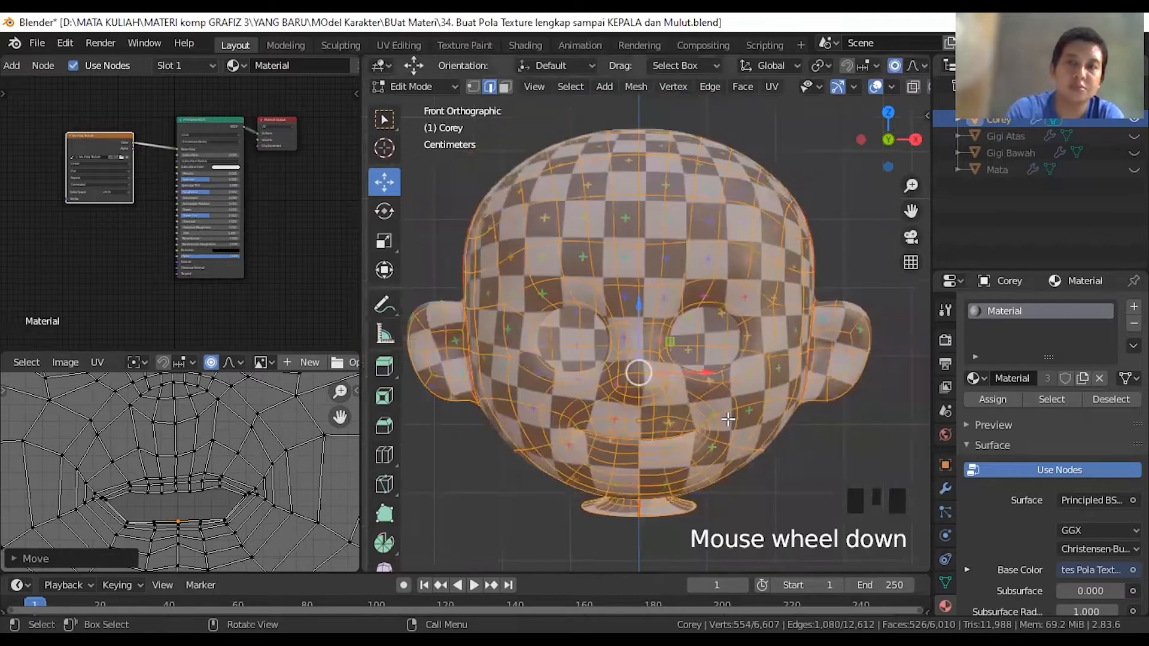
pyautogui.moveTo(689, 407); pyautogui.dragTo(257, 494, button='middle')
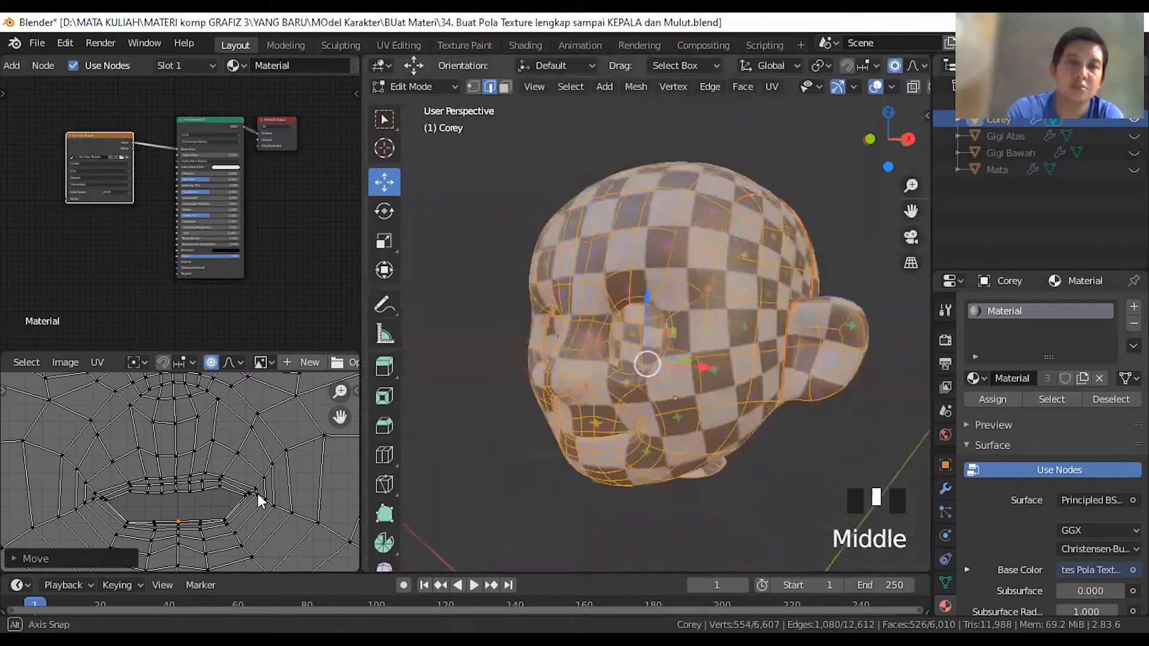
pyautogui.scroll(-10, 192, 462)
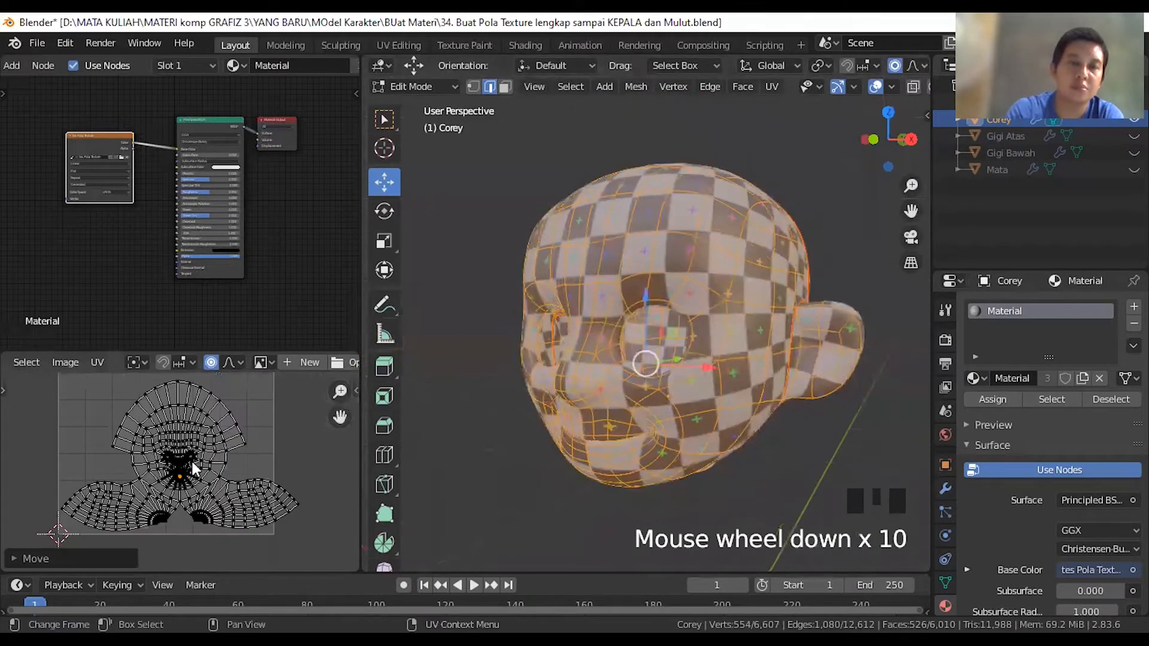
pyautogui.scroll(1, 190, 461)
pyautogui.scroll(-2, 191, 461)
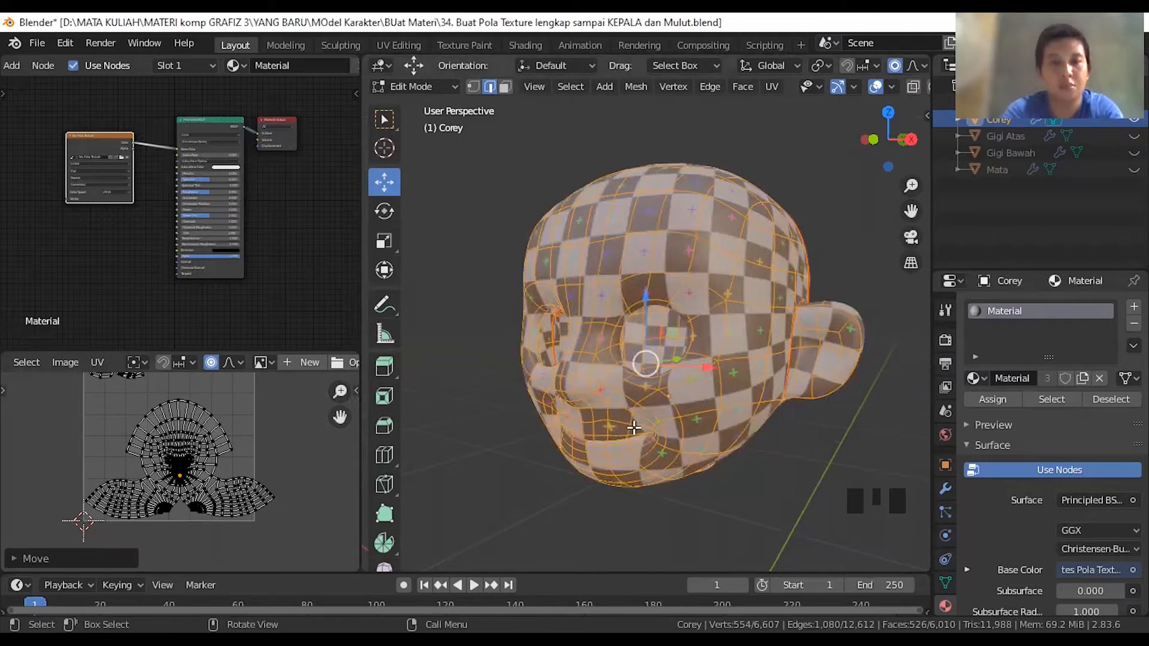
# - Reveal the hidden parts of the character mesh and select only the head's linked geometry, delimited by seam
pyautogui.hotkey('alt', 'h')
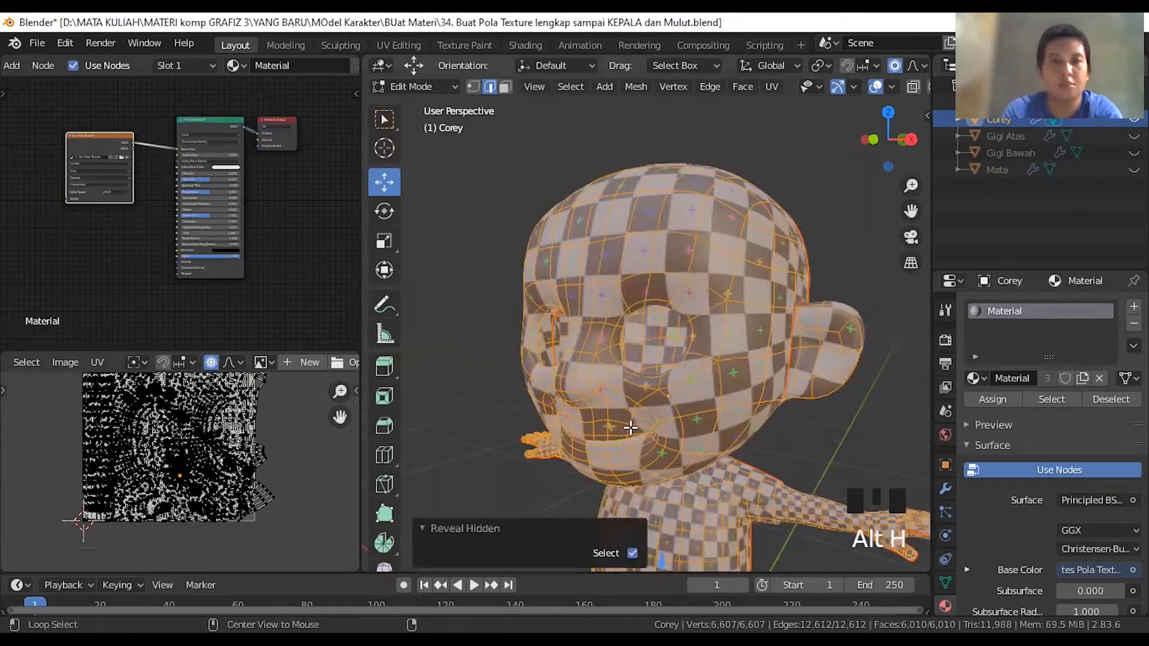
pyautogui.click(691, 361)
pyautogui.press('l')
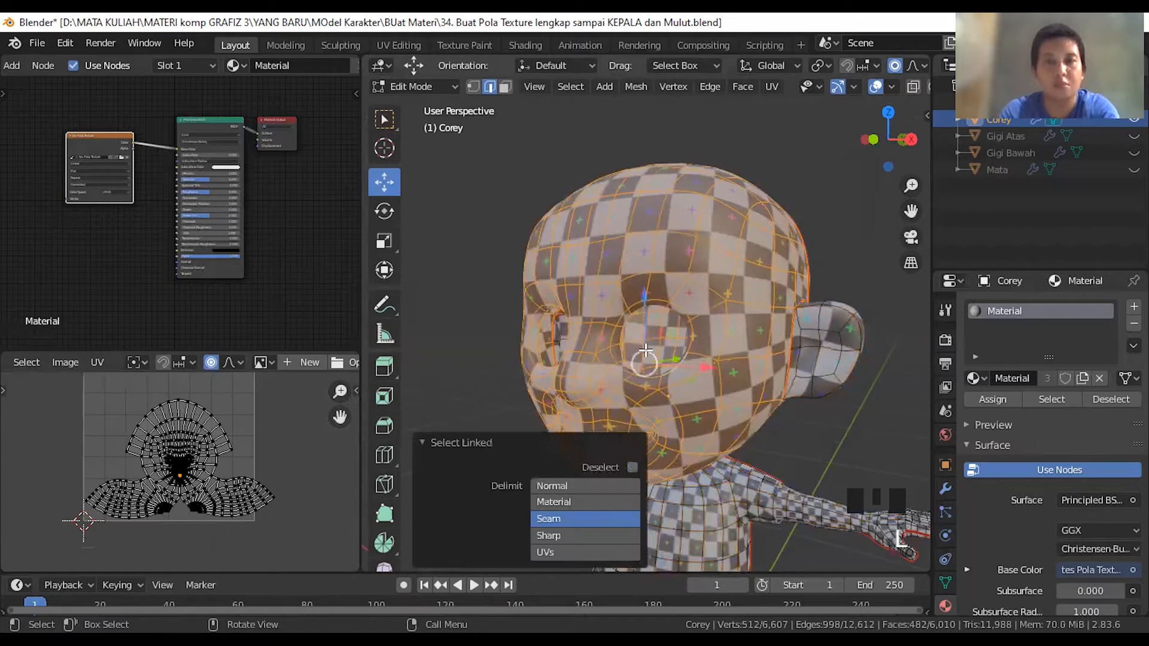
# - Change the linked selection's delimit option to Normal and check the selection around the head
pyautogui.click(562, 486)
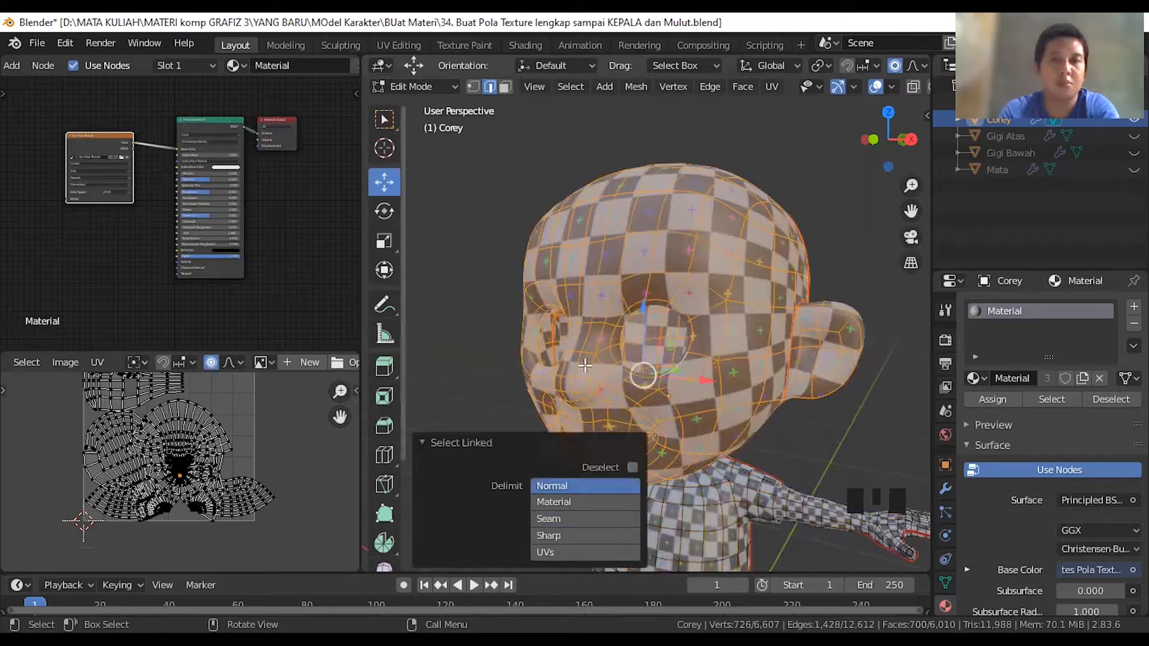
pyautogui.moveTo(625, 347); pyautogui.dragTo(437, 440, button='middle')
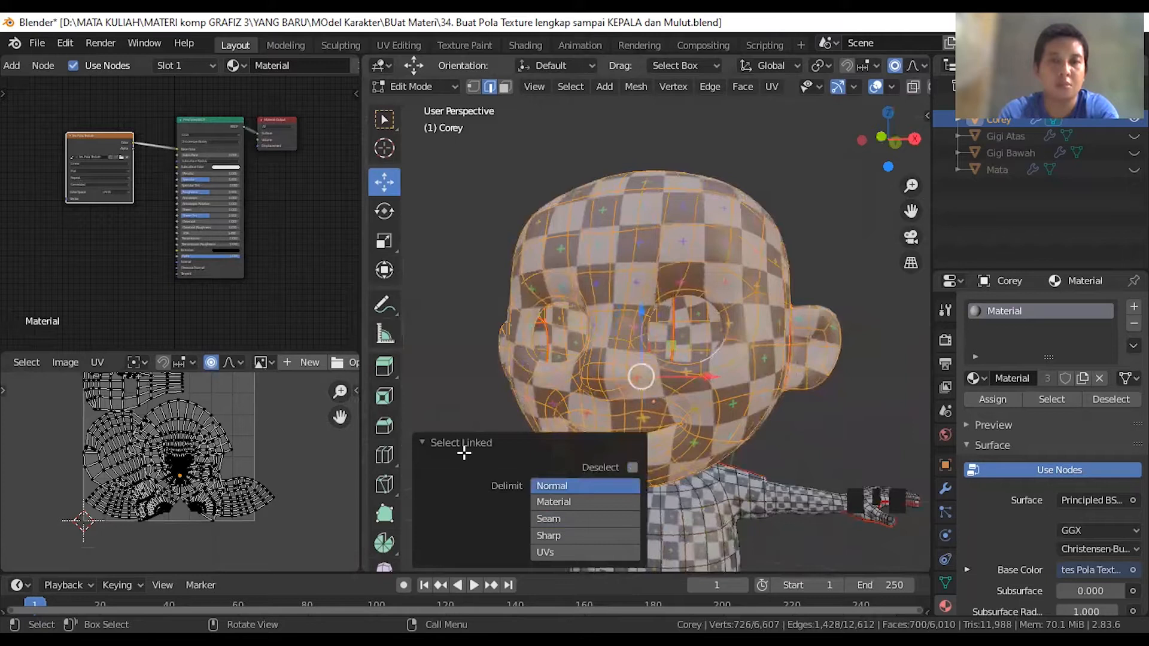
pyautogui.click(458, 445)
pyautogui.scroll(-1, 530, 453)
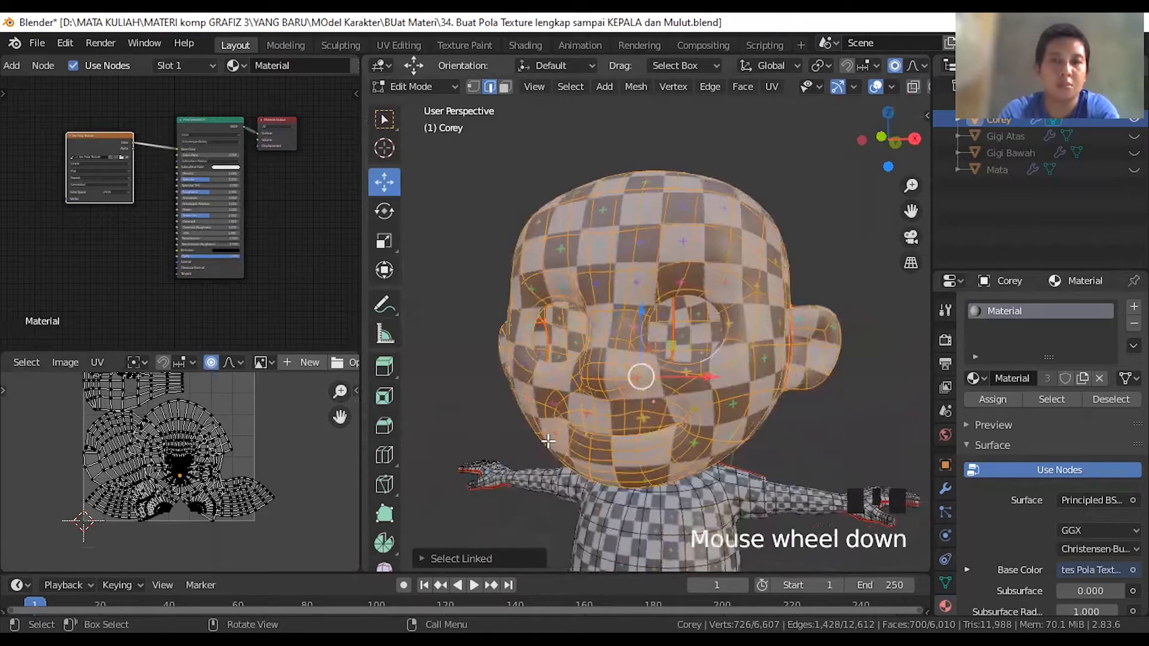
pyautogui.scroll(2, 563, 446)
# - Select the head's linked geometry from an edge above the mouth, pick its linked UV island, and inspect the mouth UVs
pyautogui.click(596, 437)
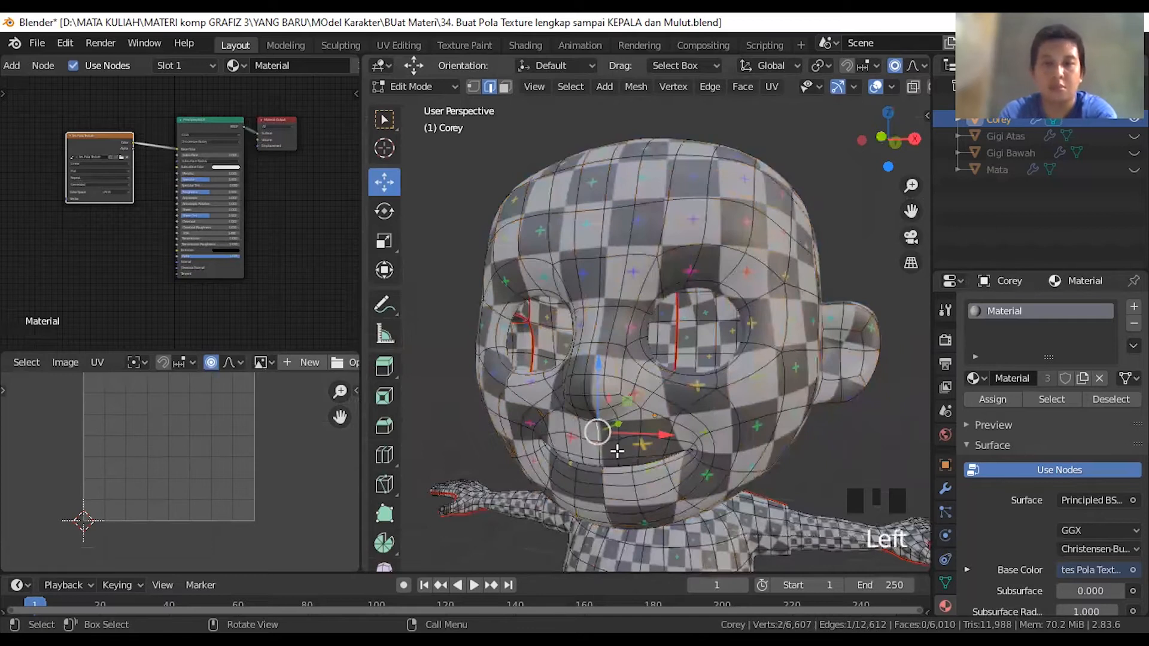
pyautogui.hotkey('ctrl', 'l')
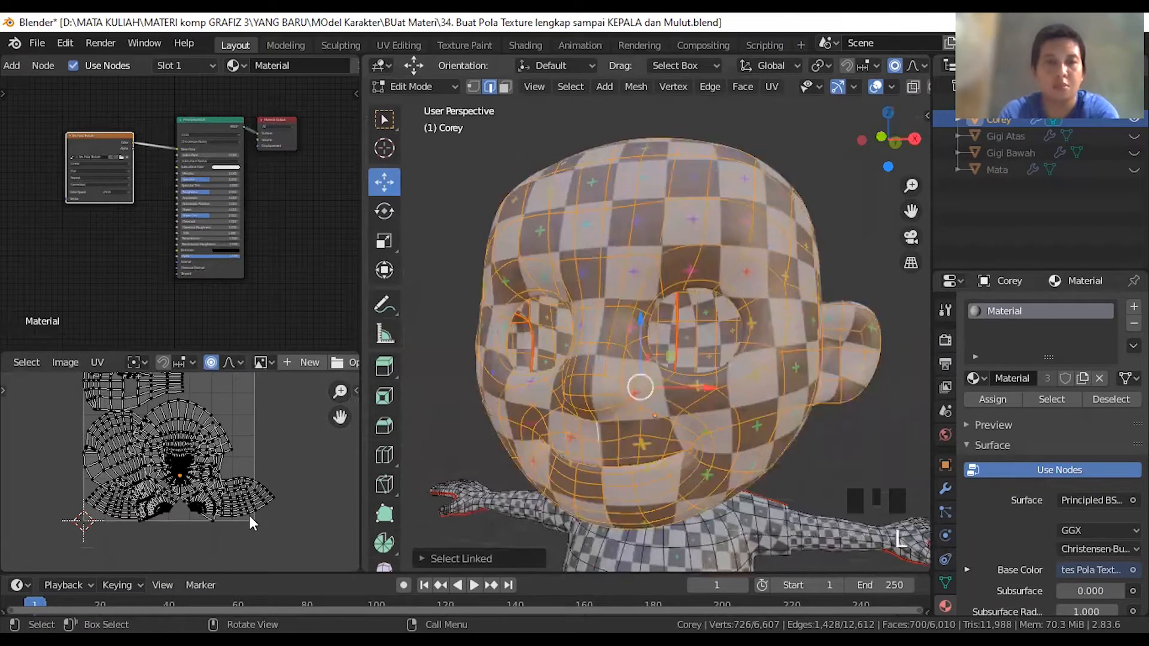
pyautogui.click(207, 497)
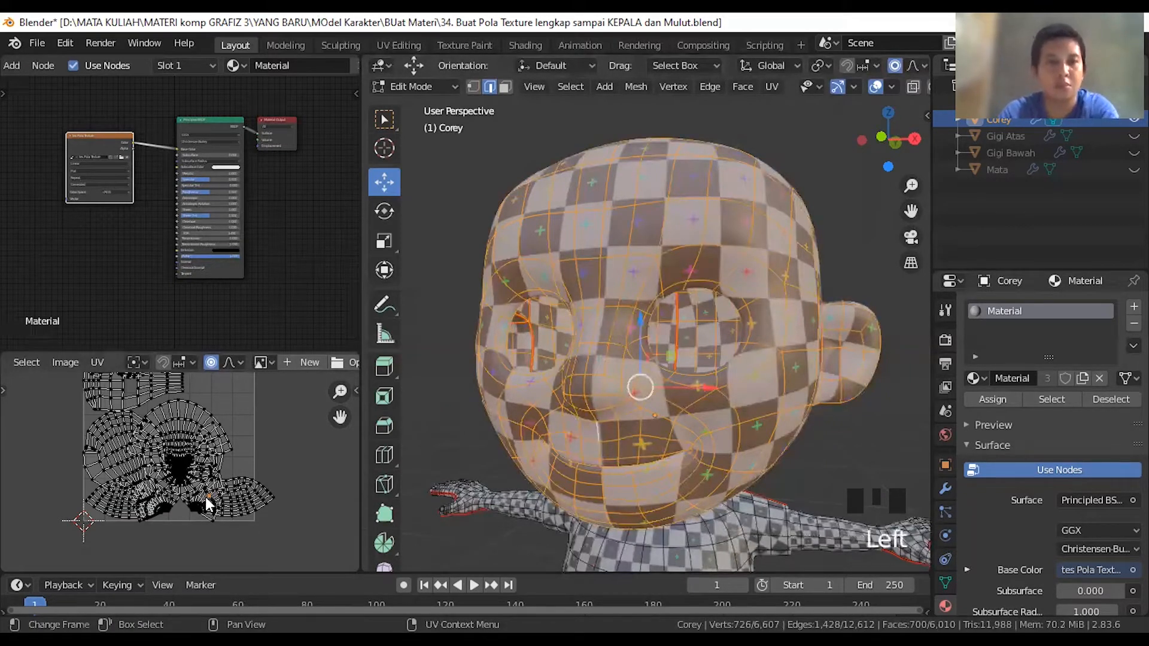
pyautogui.press('l')
pyautogui.scroll(1, 206, 496)
pyautogui.scroll(3, 203, 504)
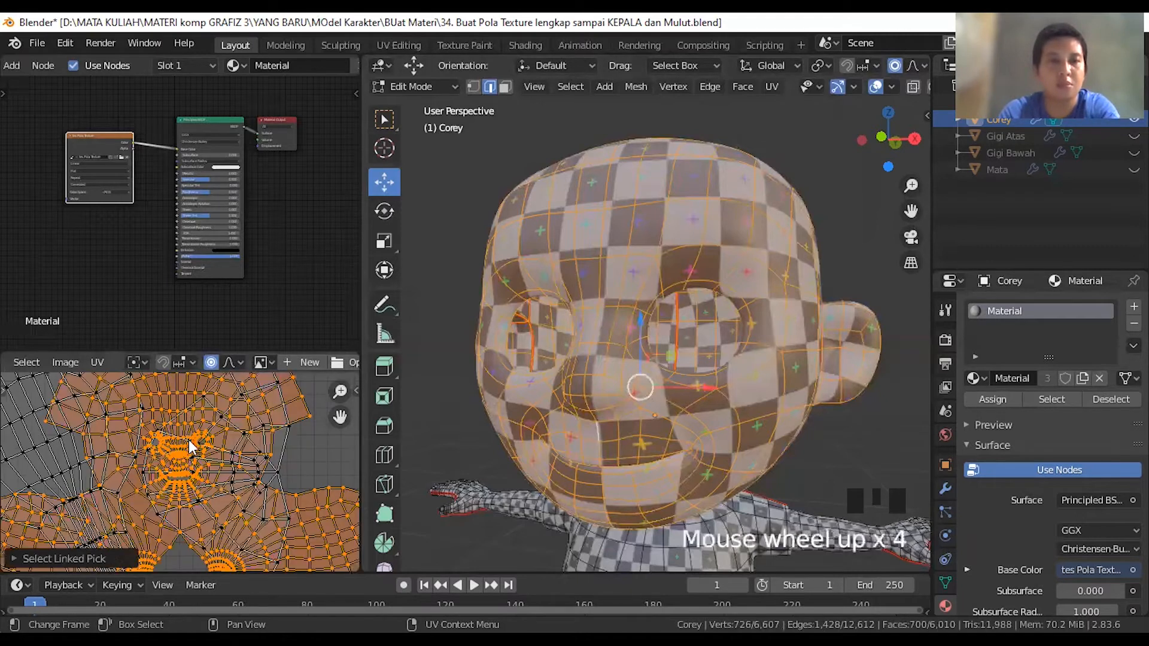
pyautogui.scroll(7, 189, 445)
pyautogui.scroll(-5, 188, 447)
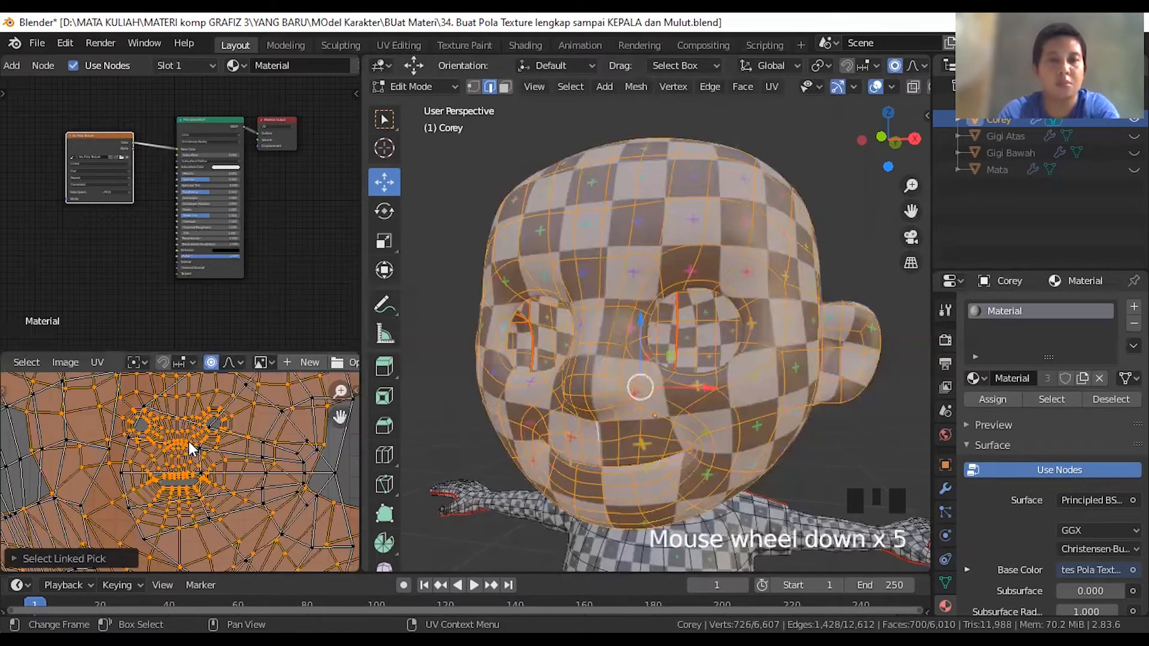
pyautogui.scroll(-2, 189, 442)
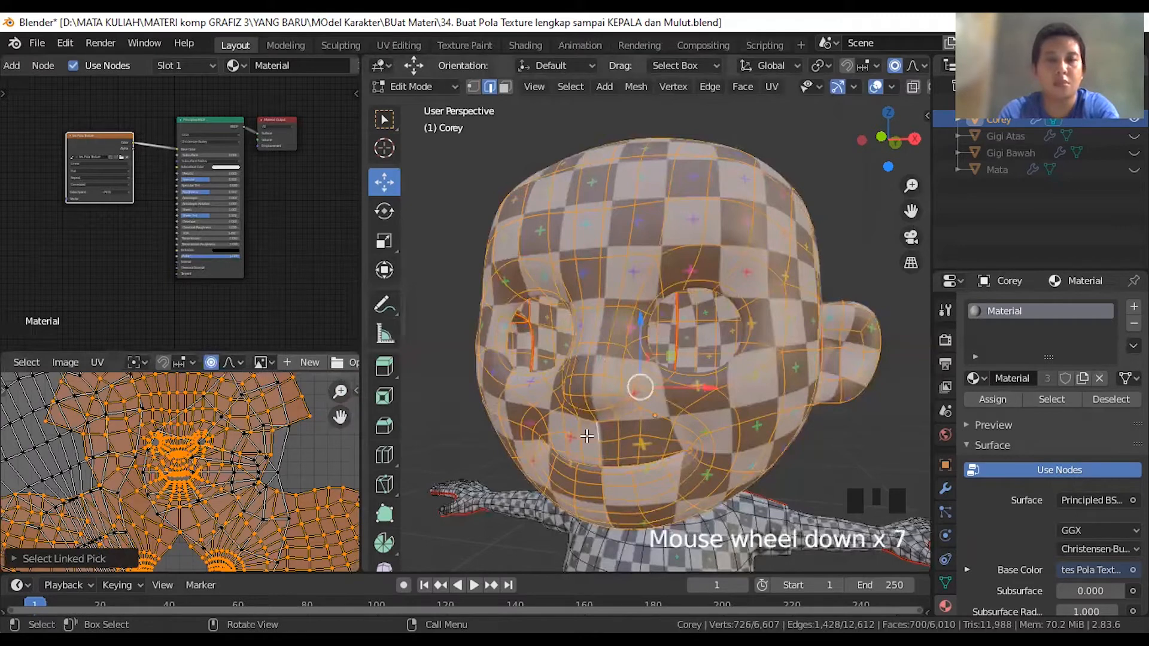
pyautogui.scroll(-2, 531, 460)
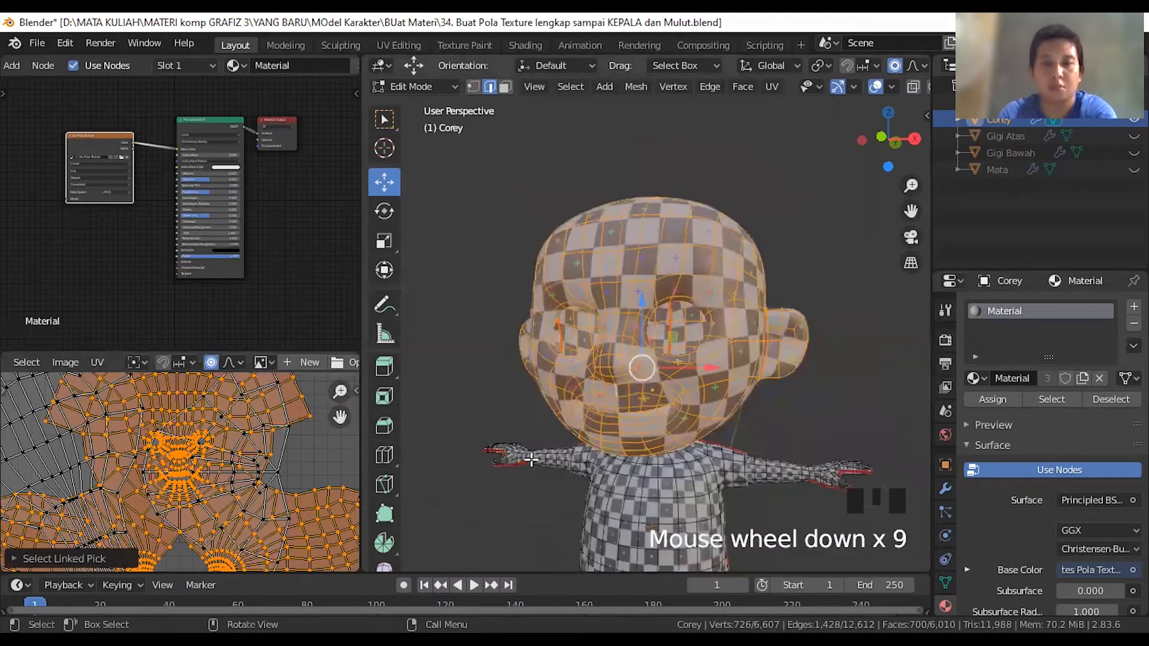
# - Set the linked selection's delimit option to Seam and select only the head without the ears, showing its whole UV island
pyautogui.hotkey('ctrl', 'l')
pyautogui.click(475, 554)
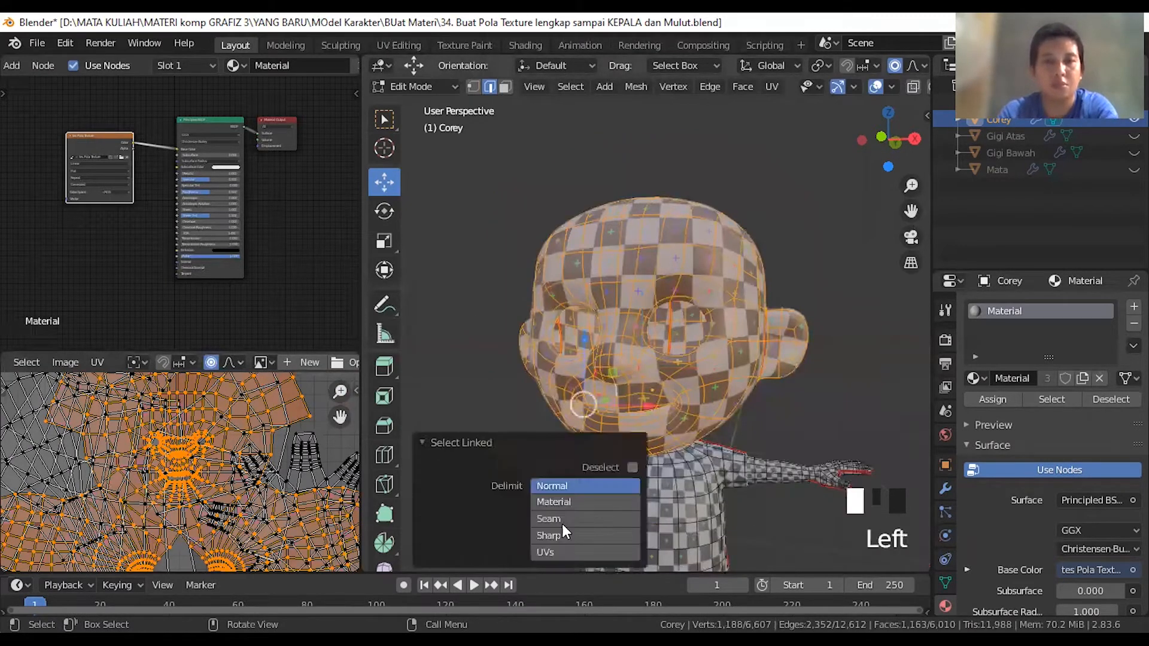
pyautogui.click(562, 522)
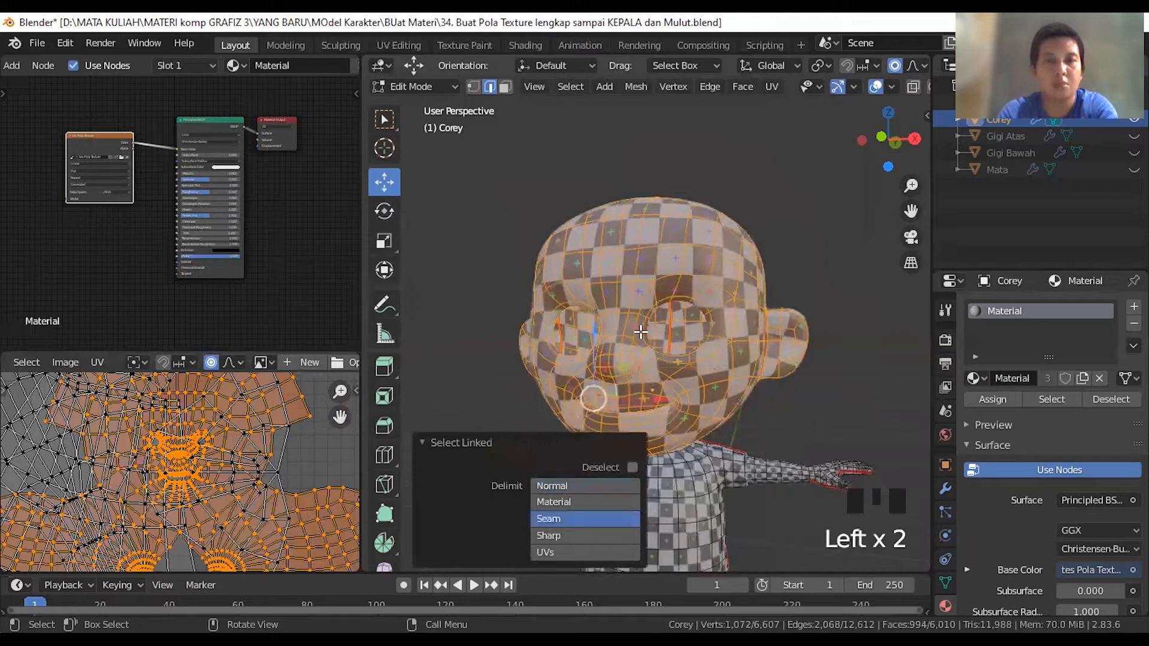
pyautogui.click(640, 333)
pyautogui.press('l')
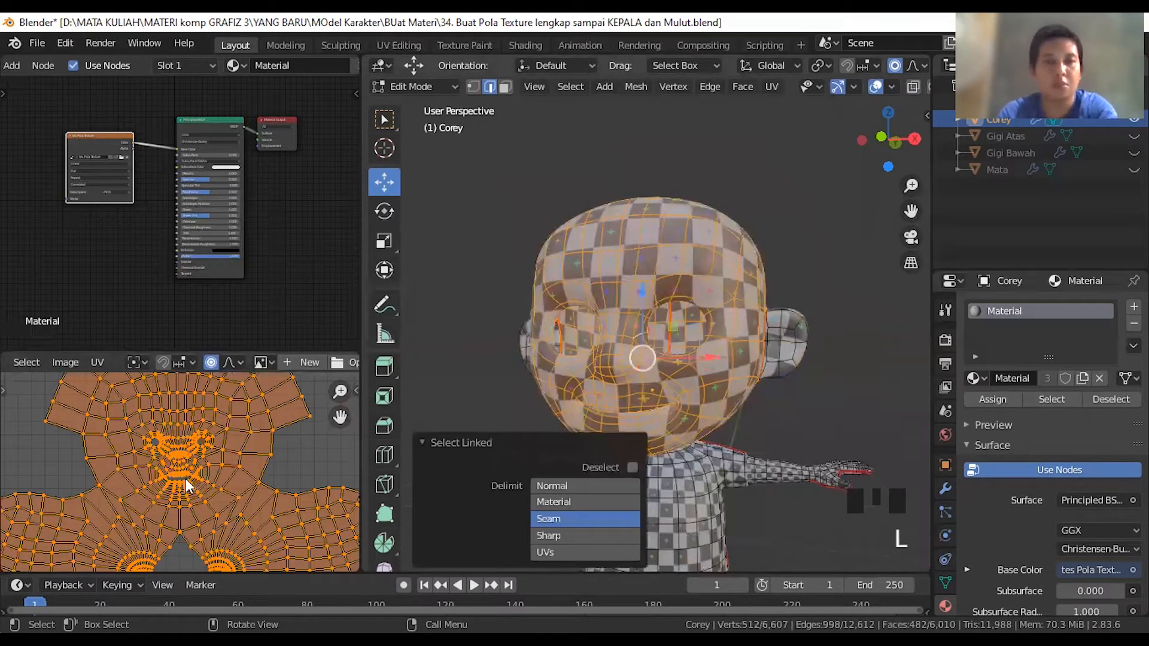
pyautogui.scroll(-3, 188, 486)
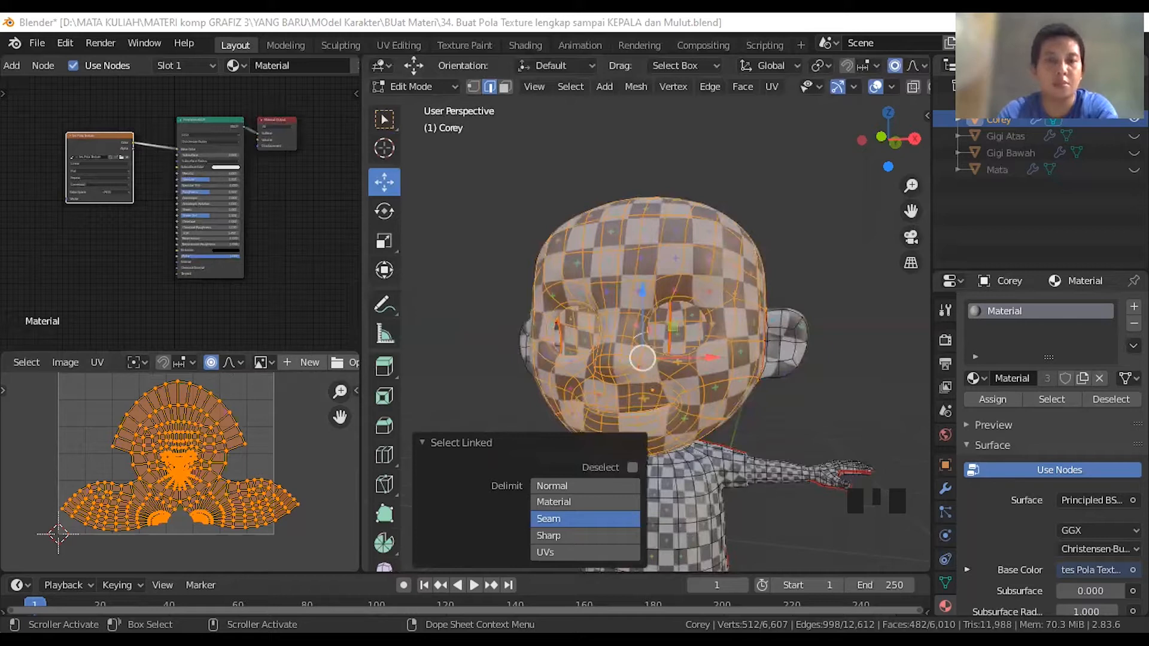
# - Move the upper lip's middle UV vertex by about -0.0012 in X and -0.0020 in Y with proportional size 0.03
pyautogui.click(450, 443)
pyautogui.scroll(12, 174, 482)
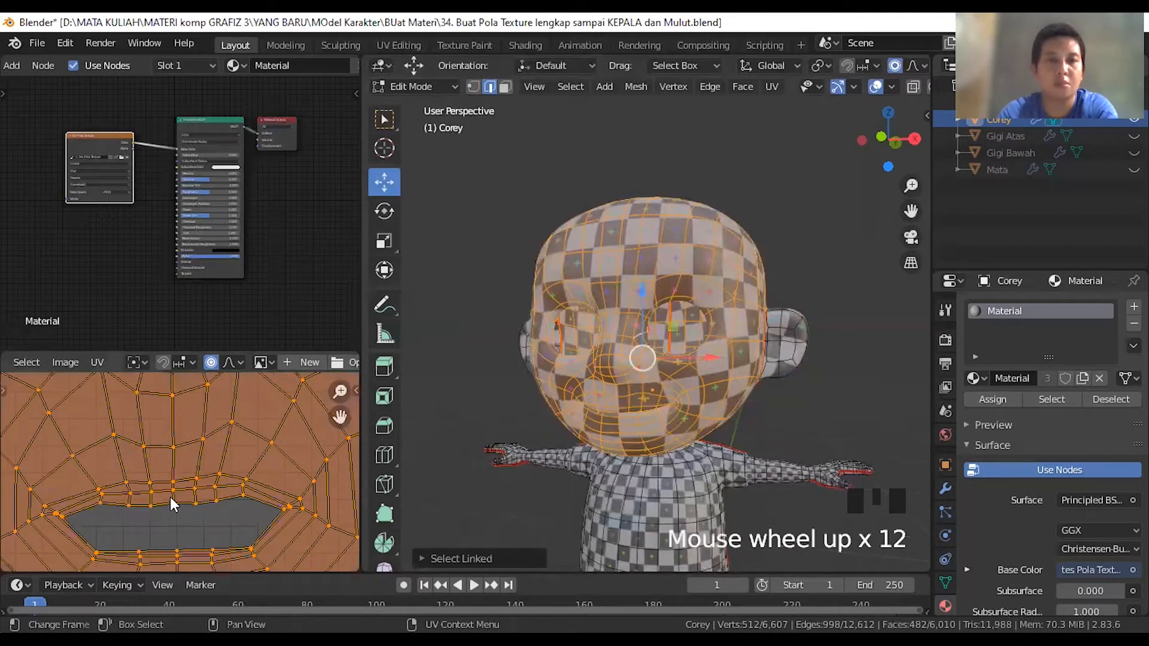
pyautogui.click(171, 497)
pyautogui.moveTo(653, 381); pyautogui.dragTo(511, 438, button='middle')
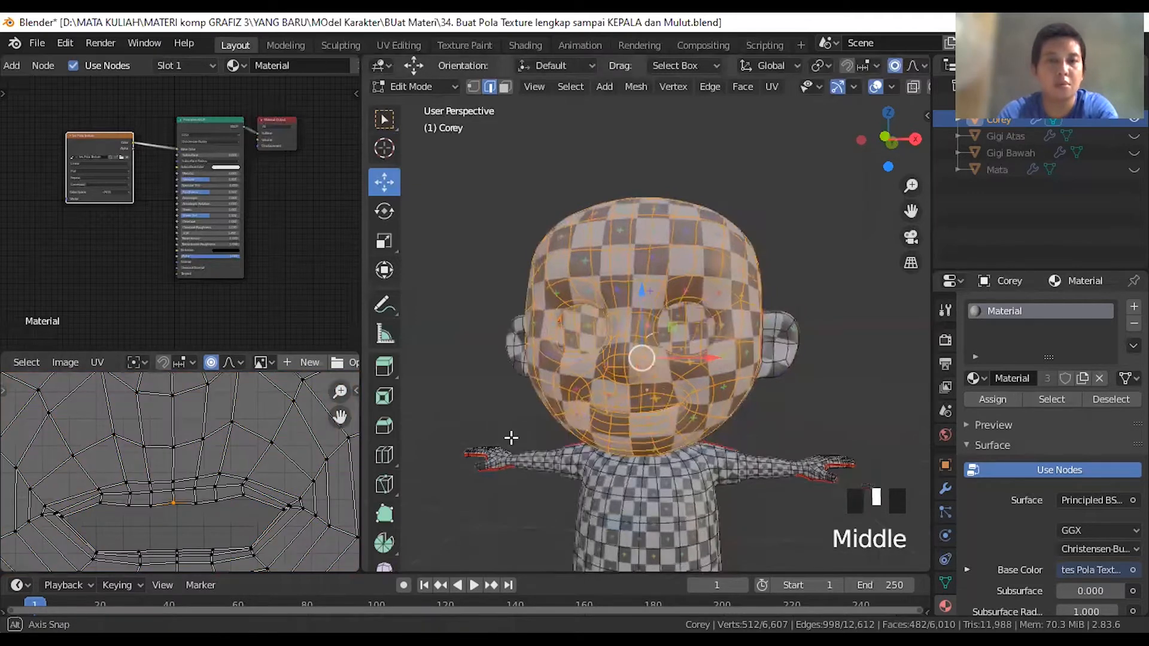
pyautogui.scroll(1, 511, 438)
pyautogui.press('g')
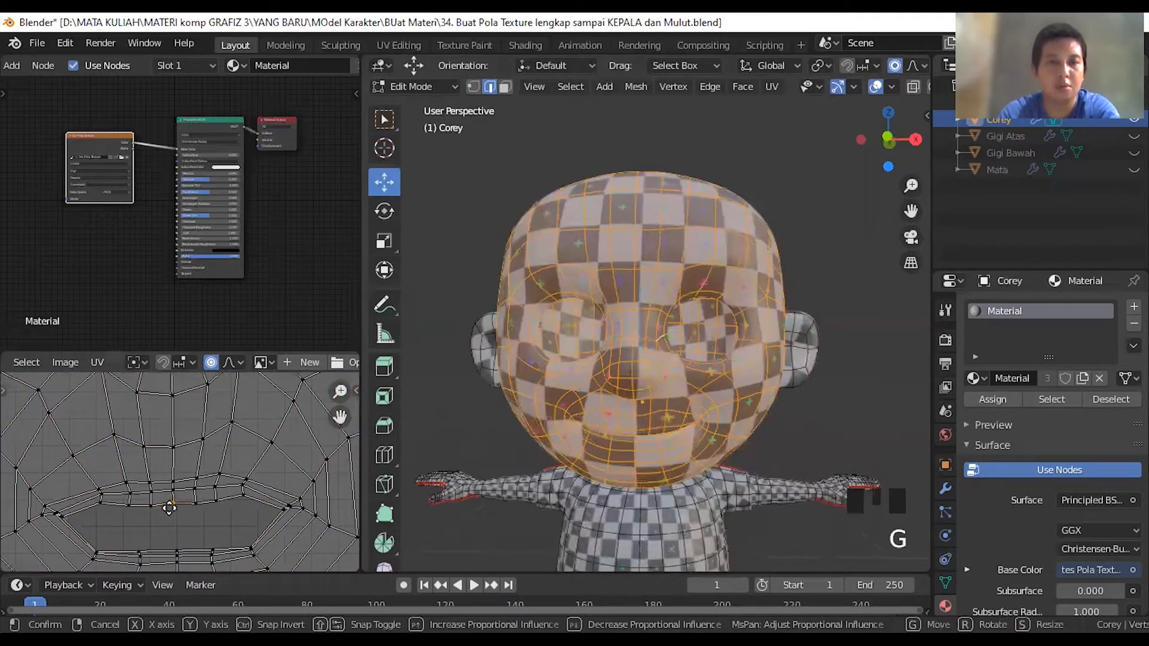
pyautogui.click(168, 511)
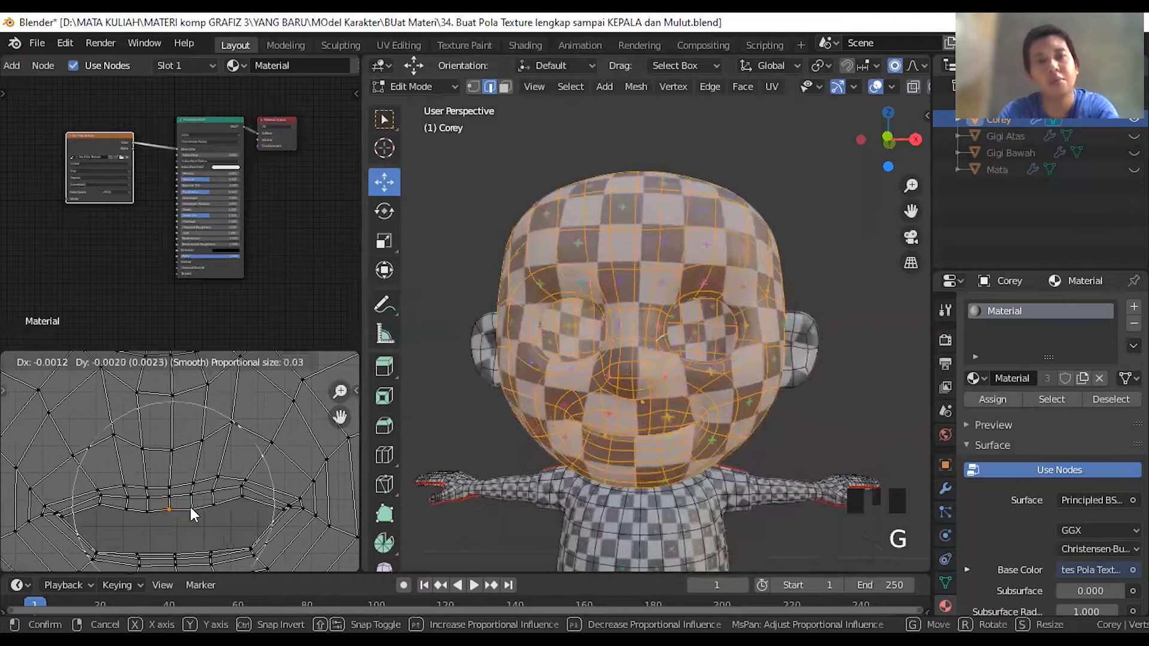
# - Select the matching pair of UV vertices on both sides above the upper lip and start scaling them
pyautogui.click(191, 506)
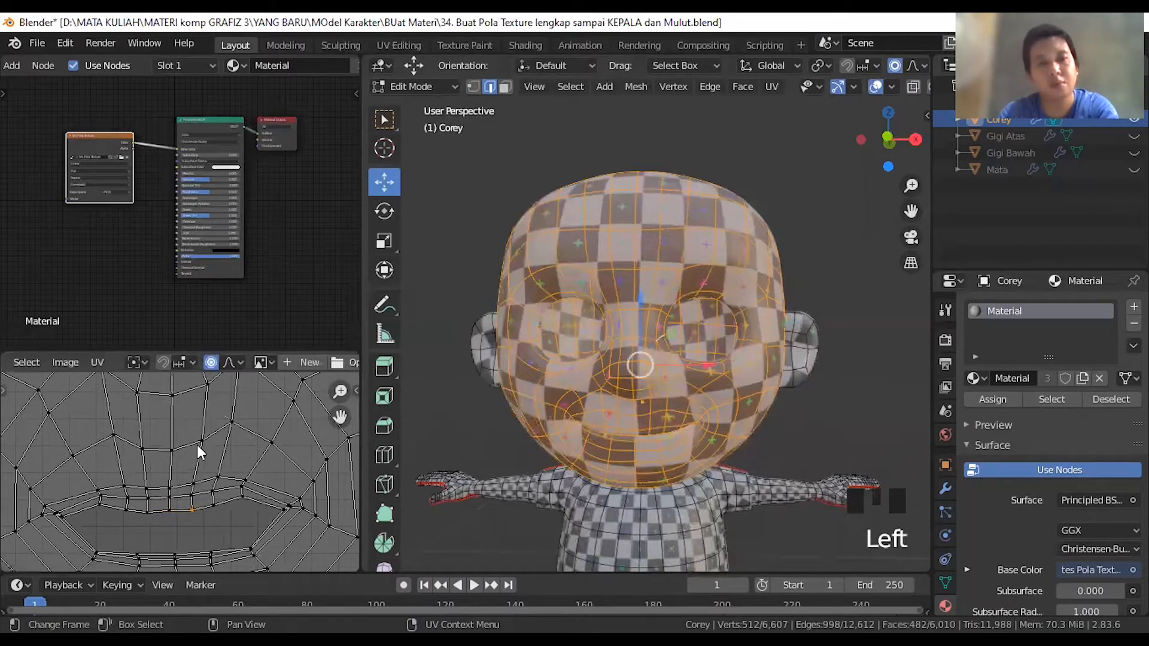
pyautogui.click(214, 441)
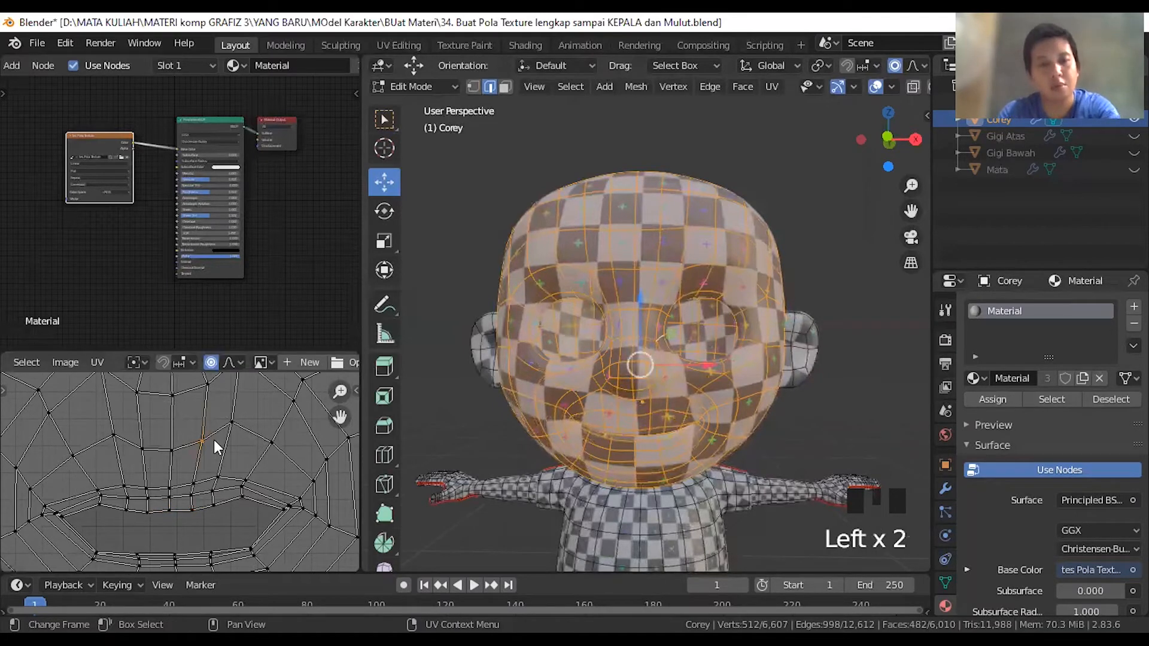
pyautogui.click(114, 437)
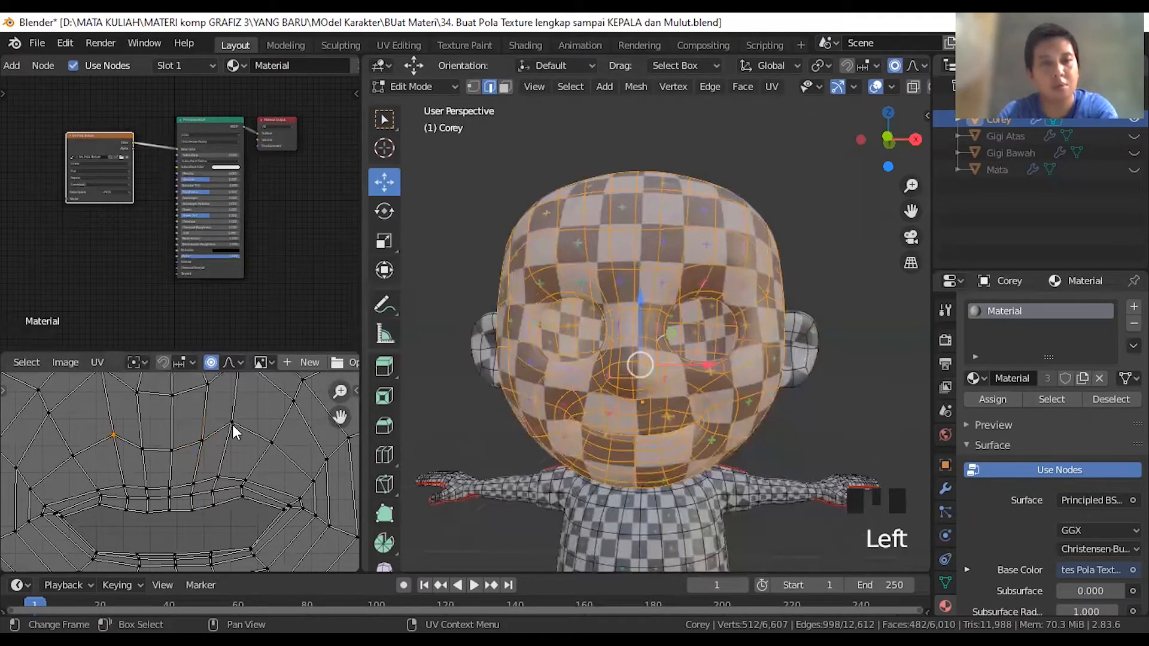
pyautogui.keyDown('ctrl'); pyautogui.click(233, 425); pyautogui.keyUp('ctrl')
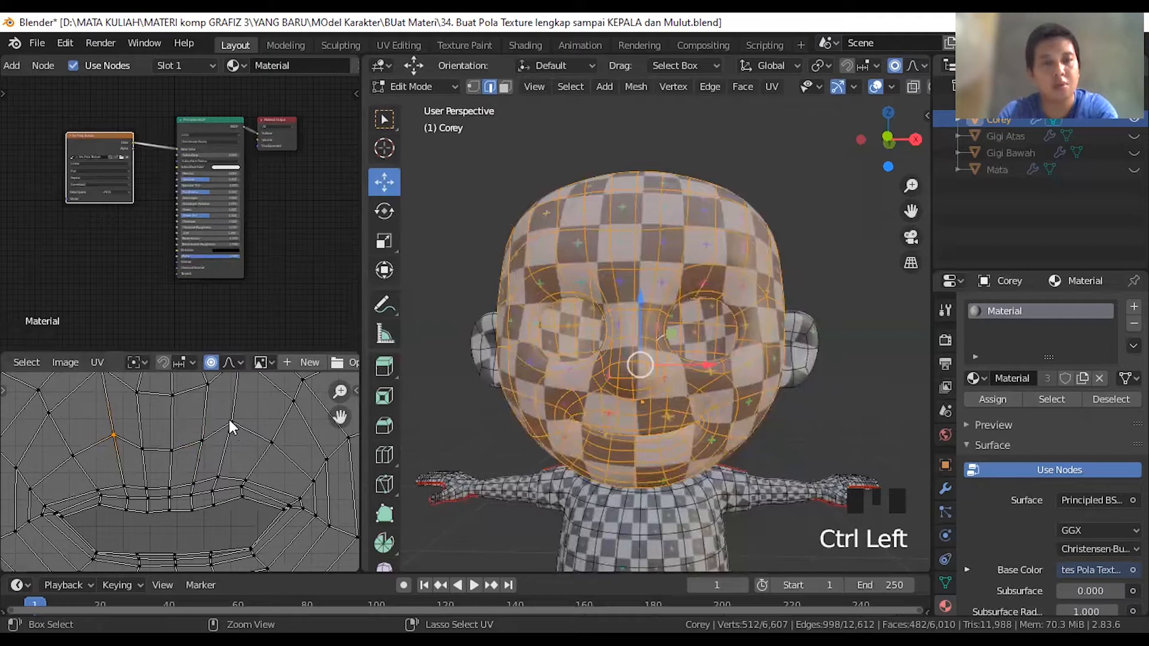
pyautogui.keyDown('shift'); pyautogui.click(231, 422); pyautogui.keyUp('shift')
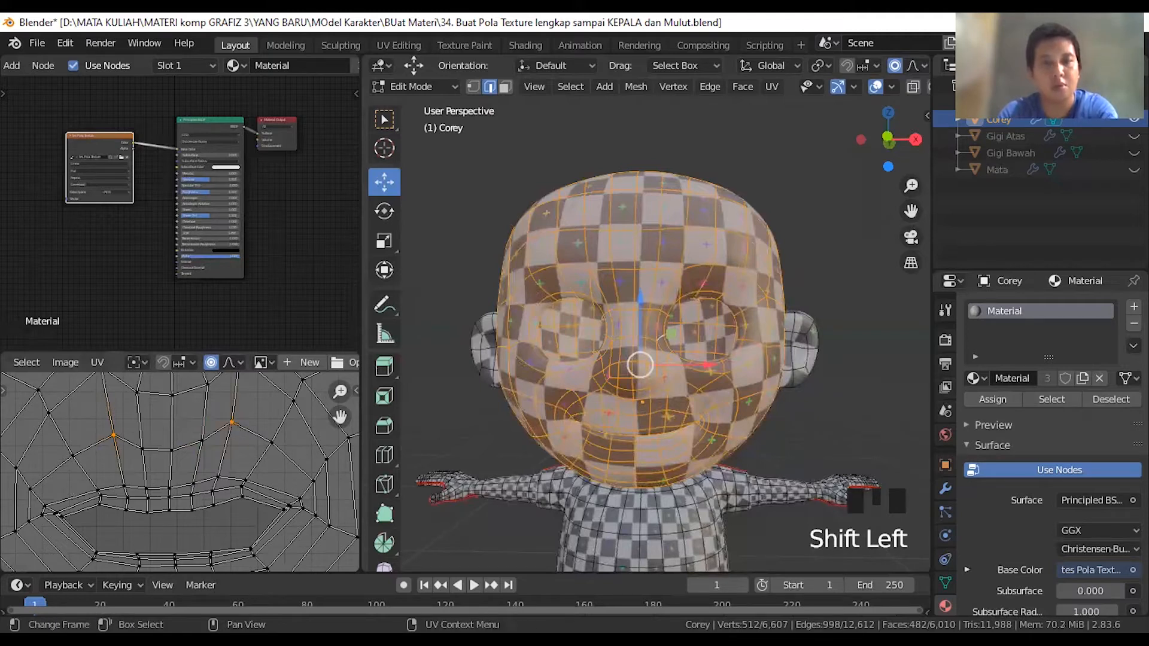
pyautogui.press('s')
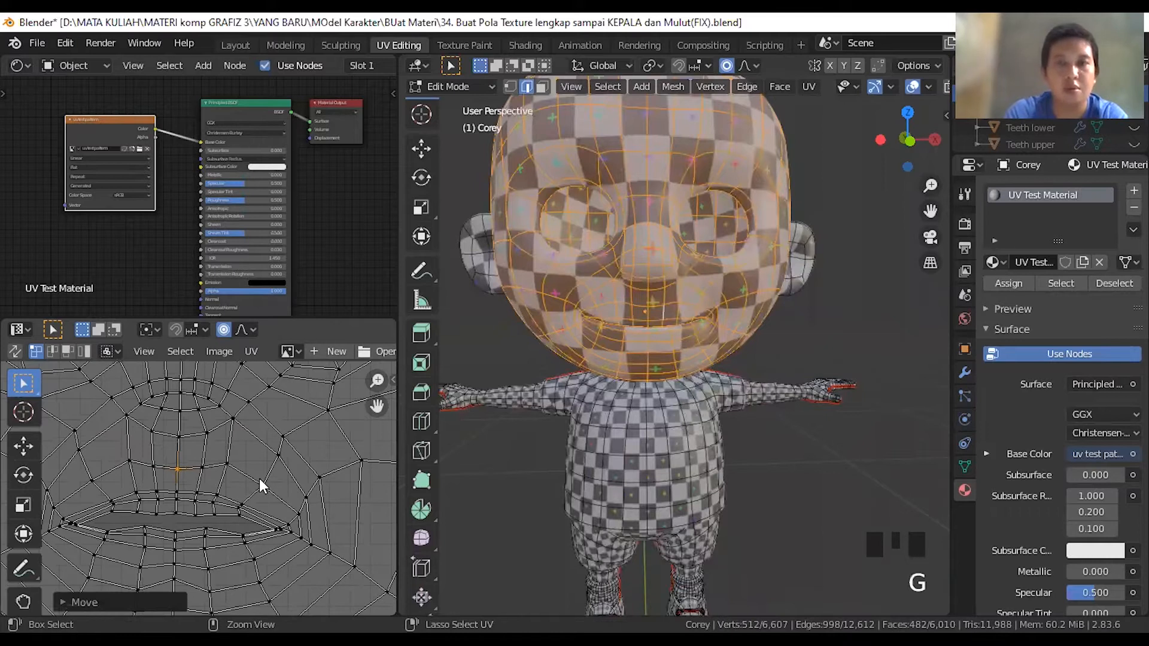
# - Undo the last UV vertex move above the upper lip and return the character to Object Mode
pyautogui.hotkey('ctrl', 'z')
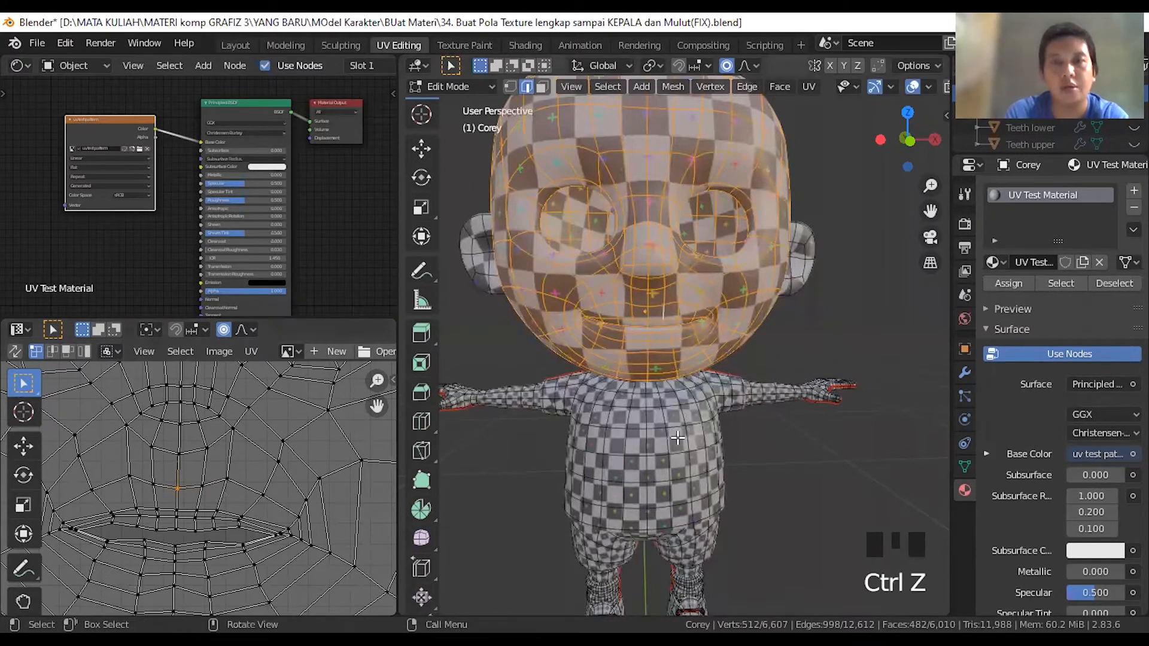
pyautogui.moveTo(617, 431); pyautogui.dragTo(634, 406, button='middle')
pyautogui.moveTo(720, 432); pyautogui.dragTo(669, 451, button='middle')
pyautogui.press('Tab')
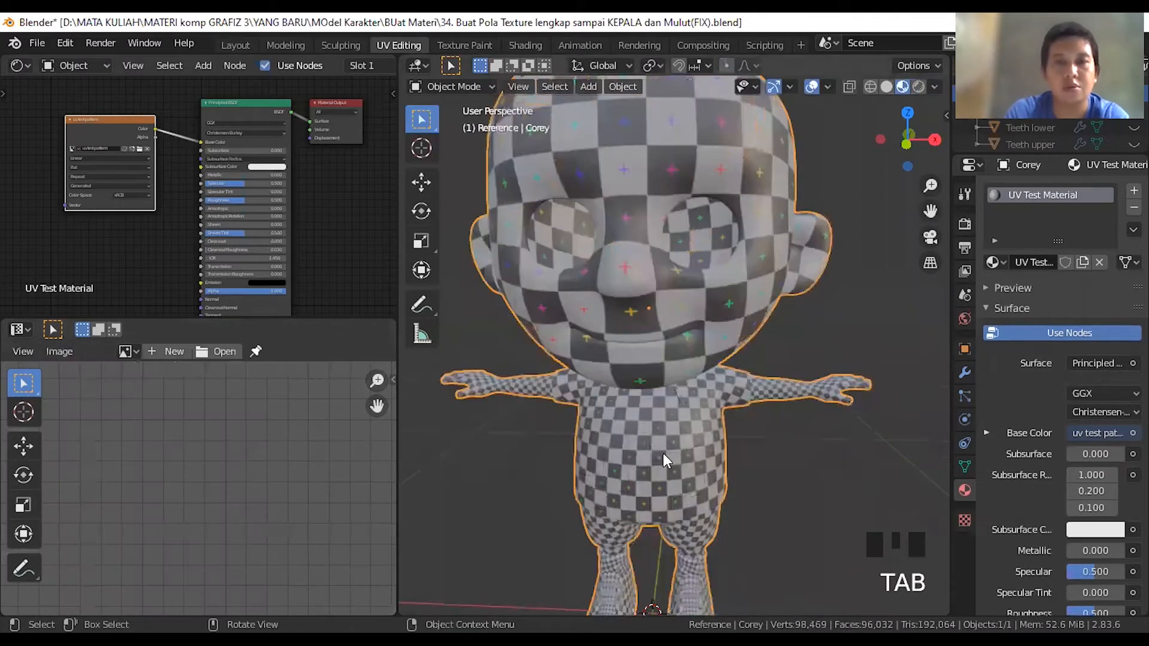
# - Examine the checker pattern across the whole character and around the face and mouth
pyautogui.scroll(-2, 681, 413)
pyautogui.moveTo(554, 424); pyautogui.dragTo(583, 342, button='middle')
pyautogui.moveTo(687, 334); pyautogui.dragTo(681, 354, button='middle')
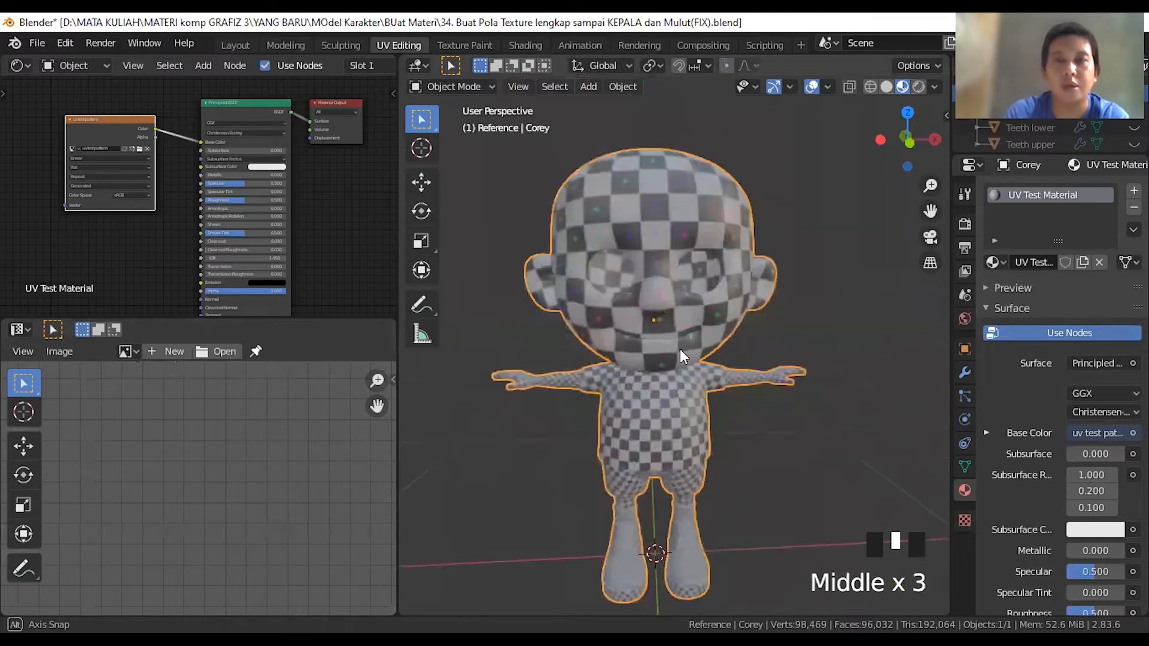
pyautogui.scroll(1, 682, 274)
pyautogui.scroll(1, 697, 248)
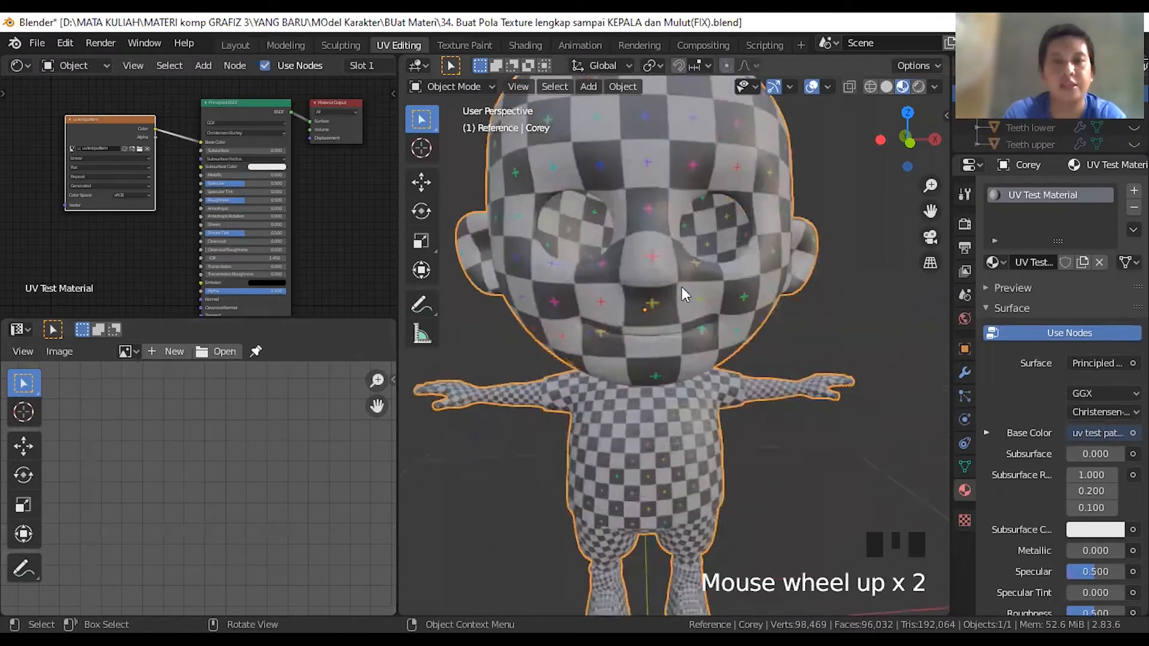
pyautogui.keyDown('shift'); pyautogui.moveTo(651, 369); pyautogui.dragTo(640, 376, button='middle'); pyautogui.keyUp('shift')
pyautogui.scroll(1, 584, 395)
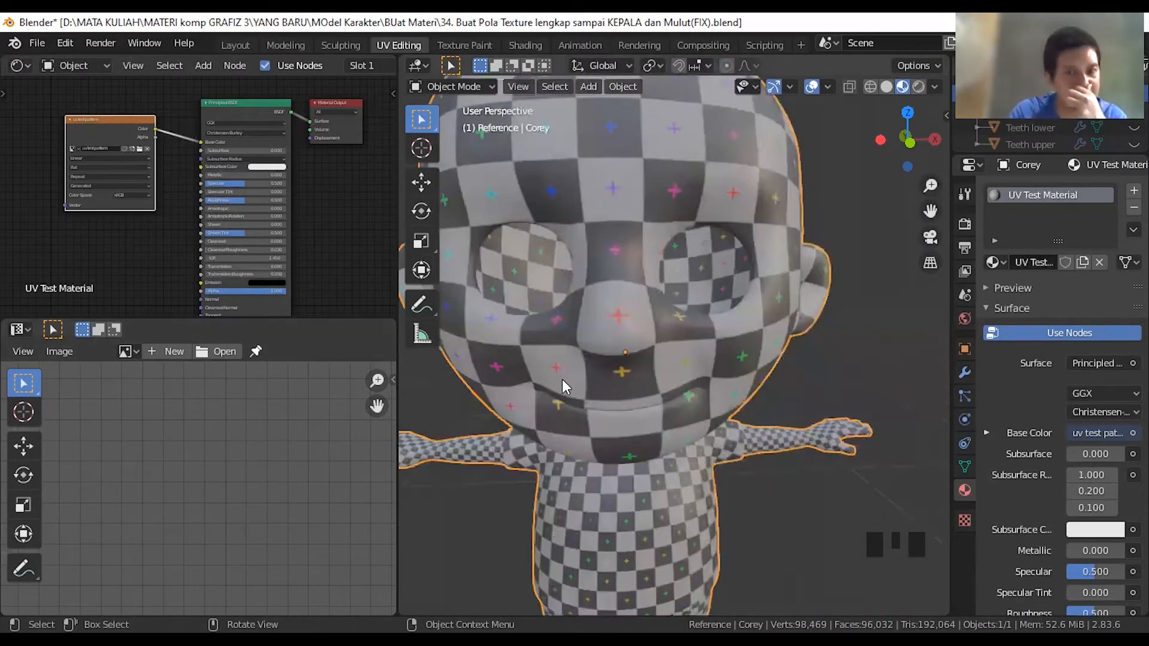
# - Return to Edit Mode on the character and examine the head's entire UV layout alongside the model
pyautogui.click(555, 383)
pyautogui.press('Tab')
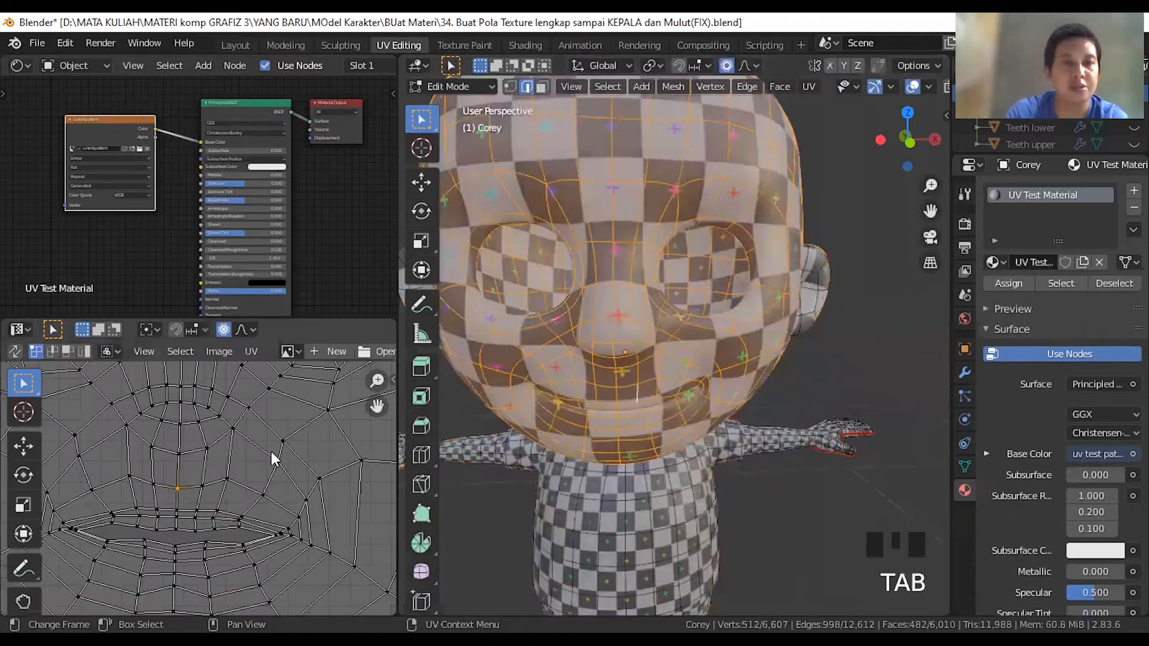
pyautogui.scroll(-10, 218, 444)
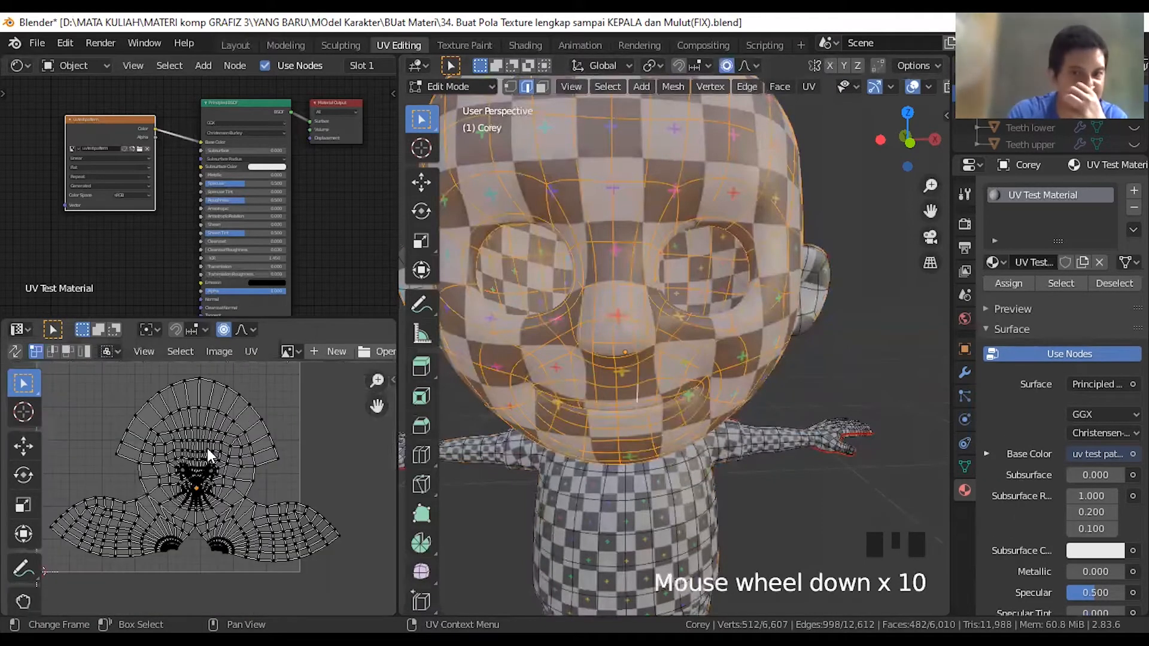
pyautogui.moveTo(715, 493); pyautogui.dragTo(706, 499, button='middle')
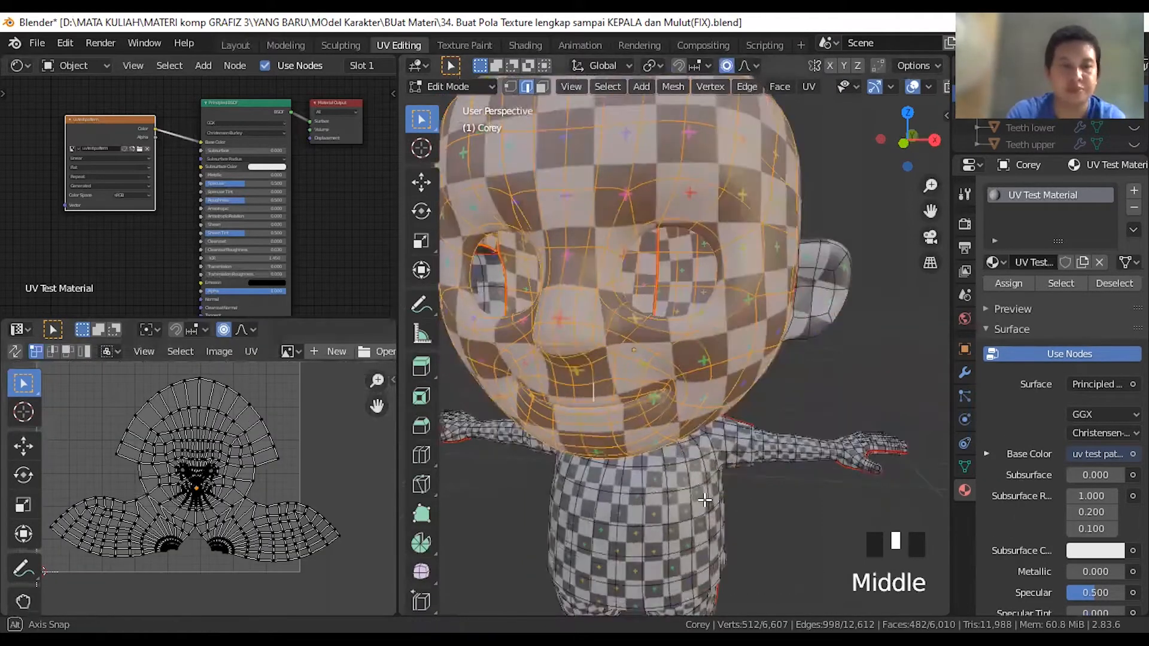
# - Select the entire character mesh to display all of its UVs, and return to Object Mode
pyautogui.press('a')
pyautogui.press('a')
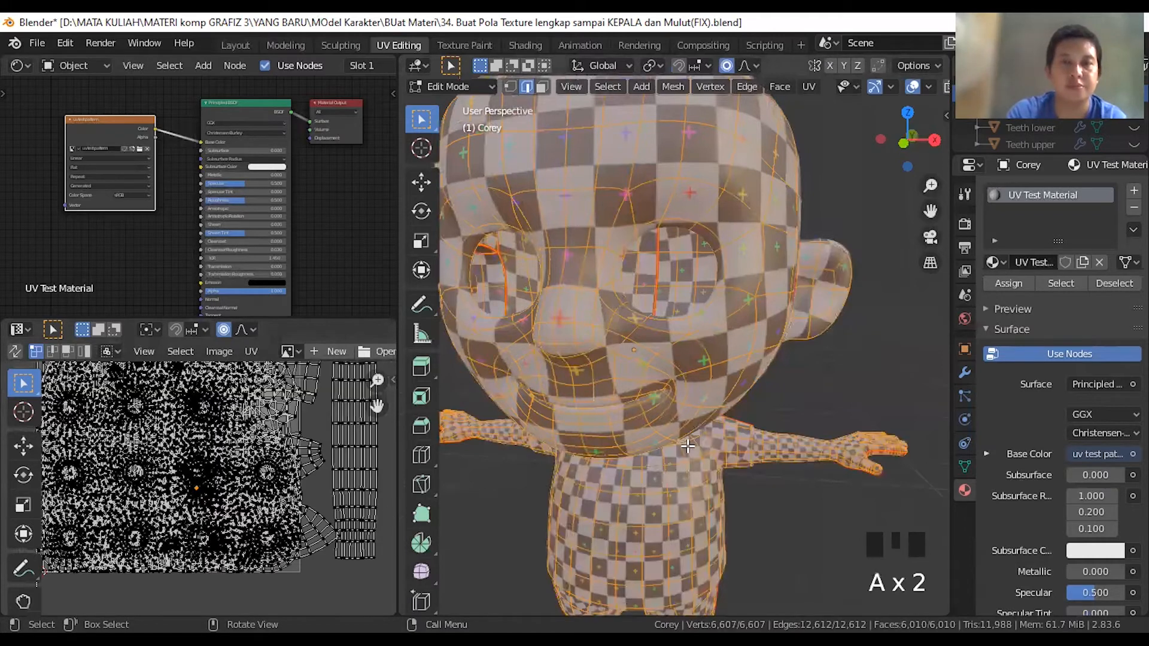
pyautogui.scroll(-2, 684, 446)
pyautogui.scroll(-1, 683, 446)
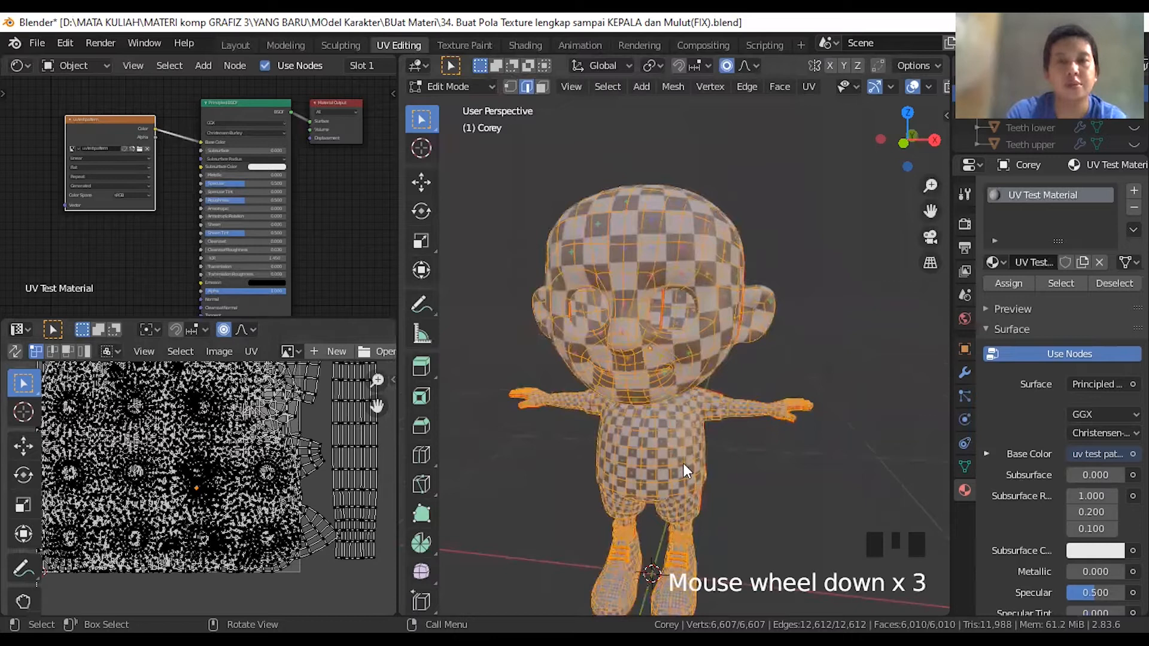
pyautogui.press('Tab')
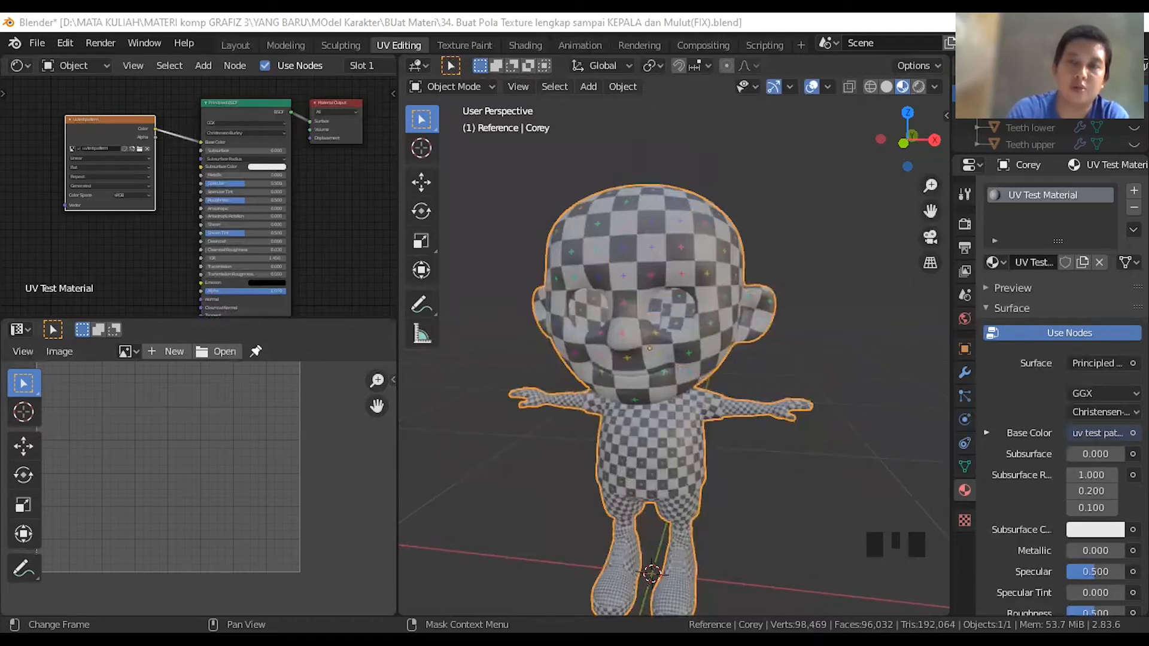
# - Put the character in Edit Mode and select its entire mesh to display all of its UVs
pyautogui.moveTo(719, 367); pyautogui.dragTo(710, 381, button='middle')
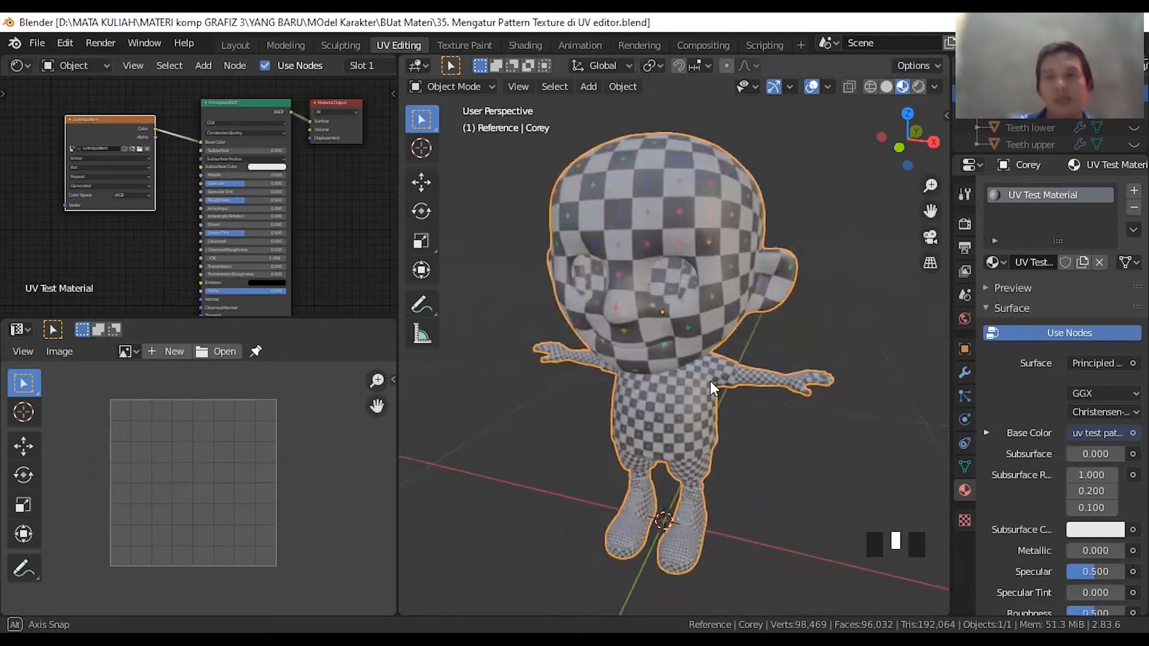
pyautogui.moveTo(703, 340); pyautogui.dragTo(798, 347, button='middle')
pyautogui.moveTo(614, 328); pyautogui.dragTo(666, 359, button='middle')
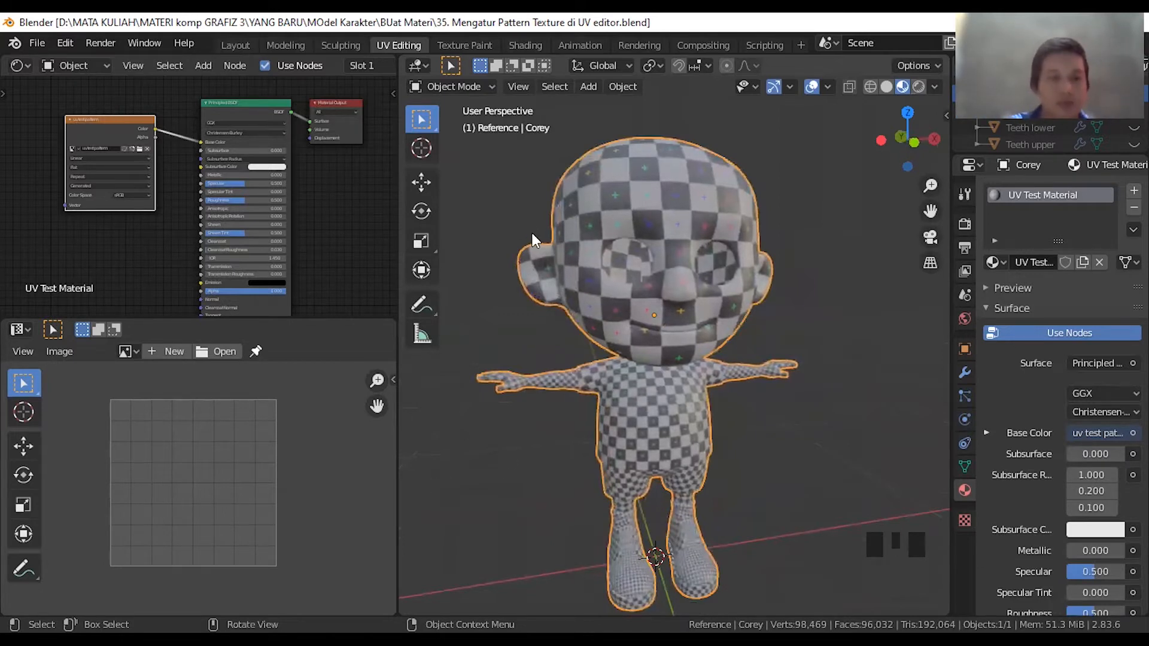
pyautogui.press('Tab')
pyautogui.press('a')
pyautogui.press('a')
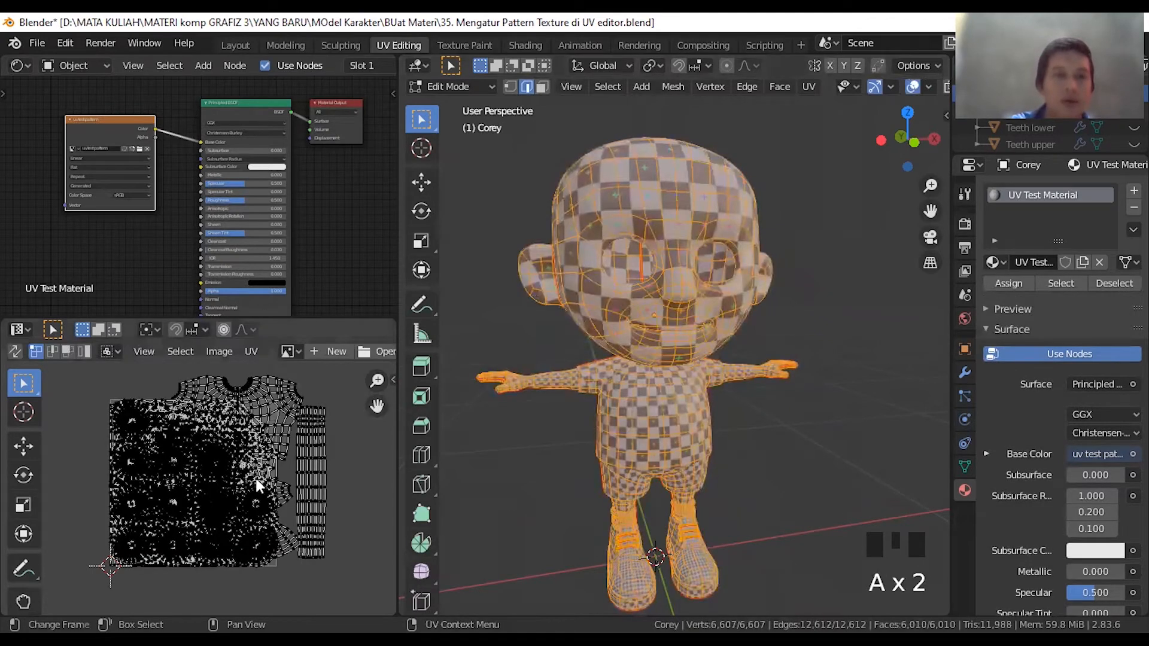
# - Join the shader node area into the UV editor area so the UV layout gets the full height
pyautogui.rightClick(297, 317)
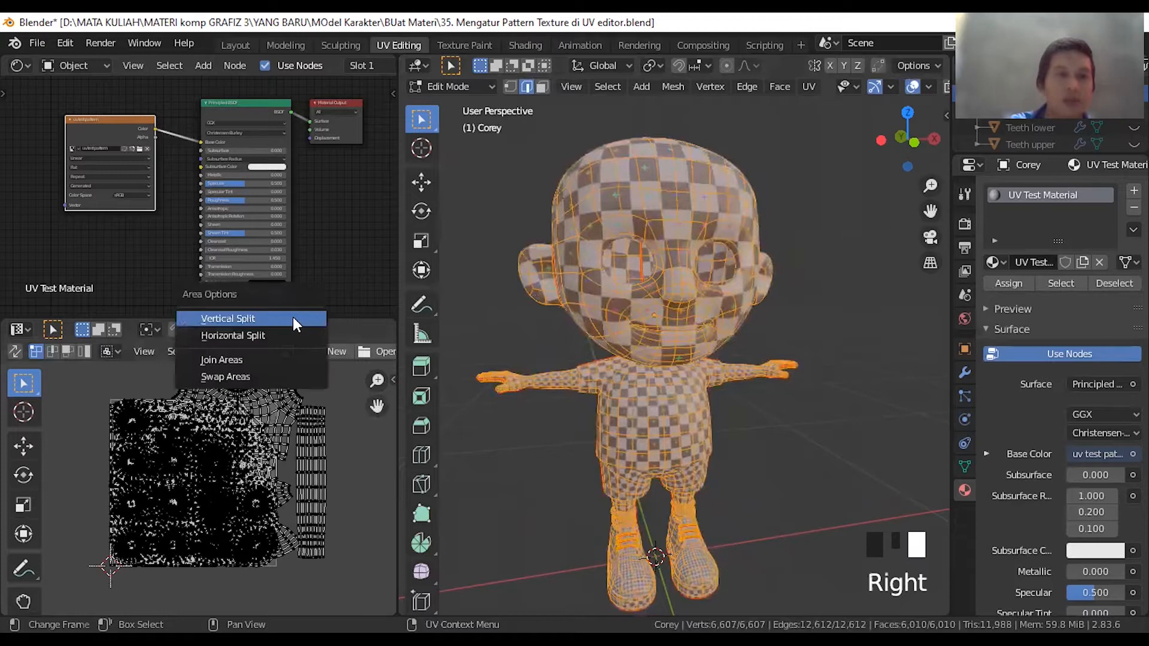
pyautogui.click(261, 361)
pyautogui.click(215, 210)
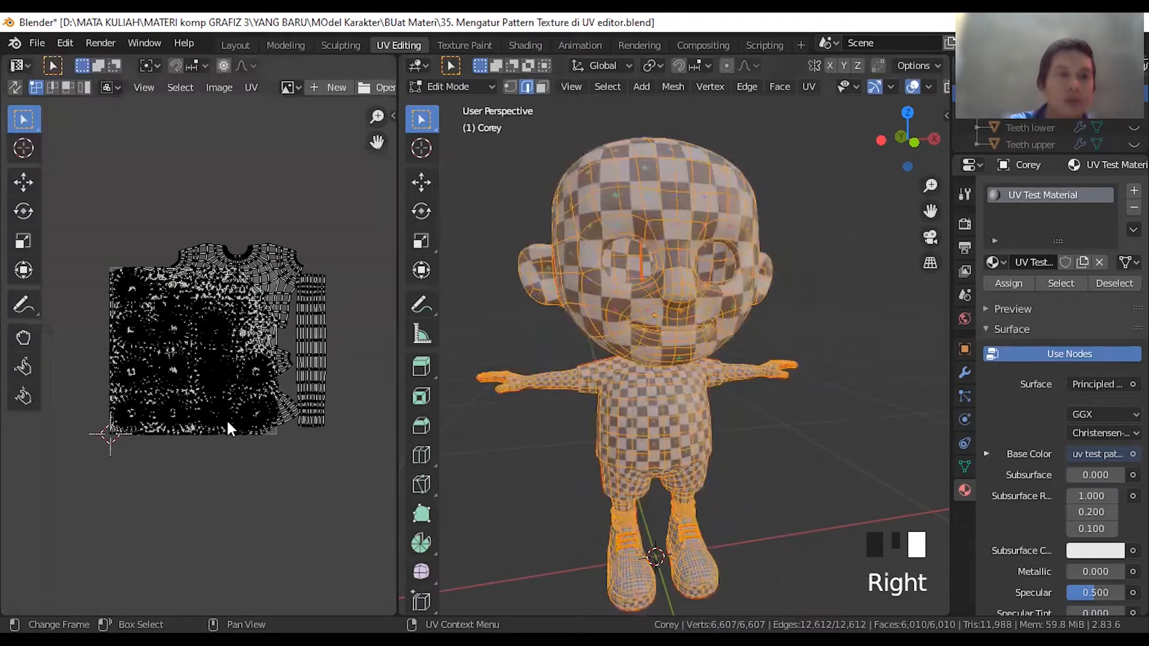
pyautogui.scroll(2, 235, 386)
pyautogui.scroll(-1, 243, 370)
pyautogui.scroll(1, 245, 363)
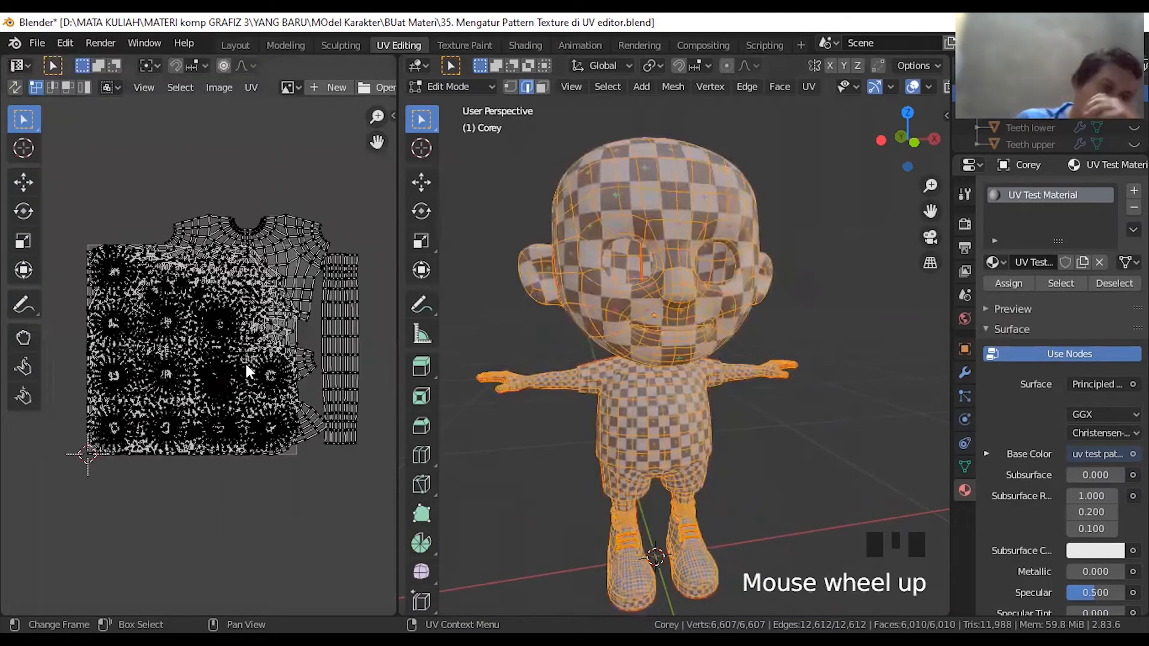
pyautogui.scroll(-1, 252, 357)
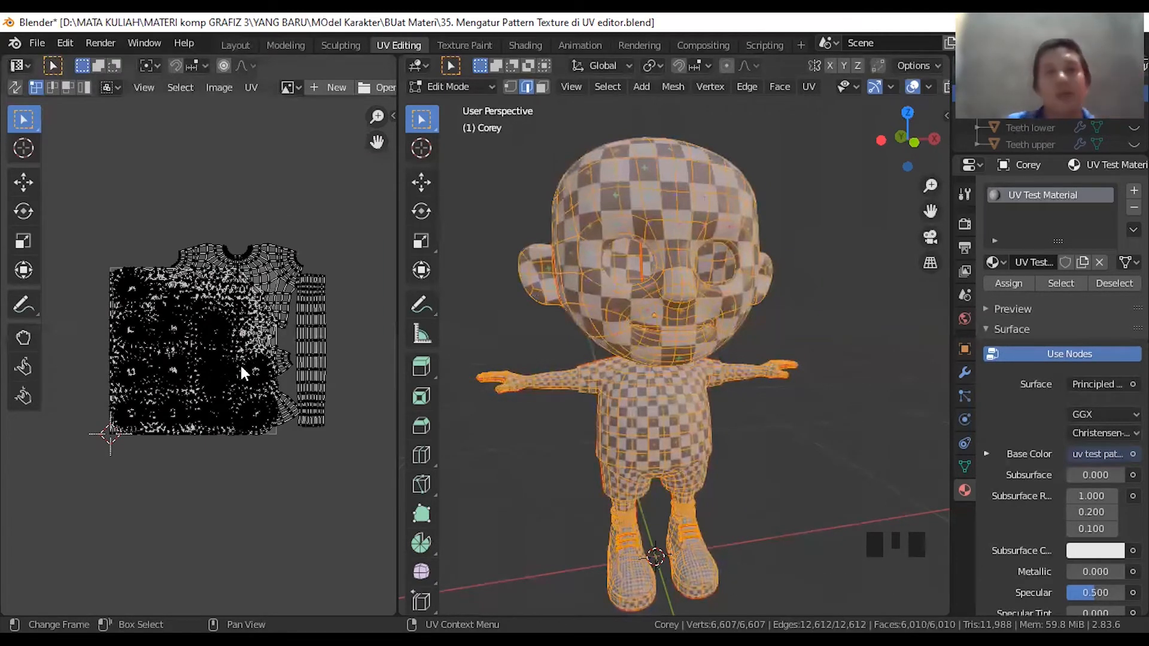
# - Select the linked shirt island with the neck cutout and move it below the UV square
pyautogui.click(265, 298)
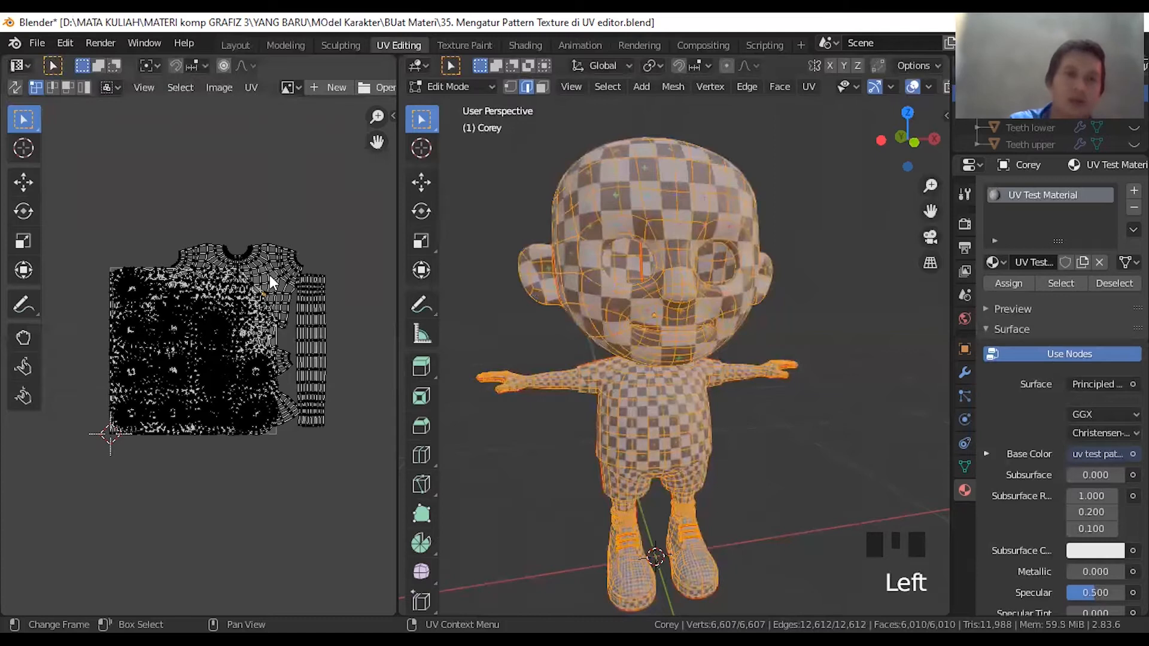
pyautogui.click(269, 274)
pyautogui.click(155, 432)
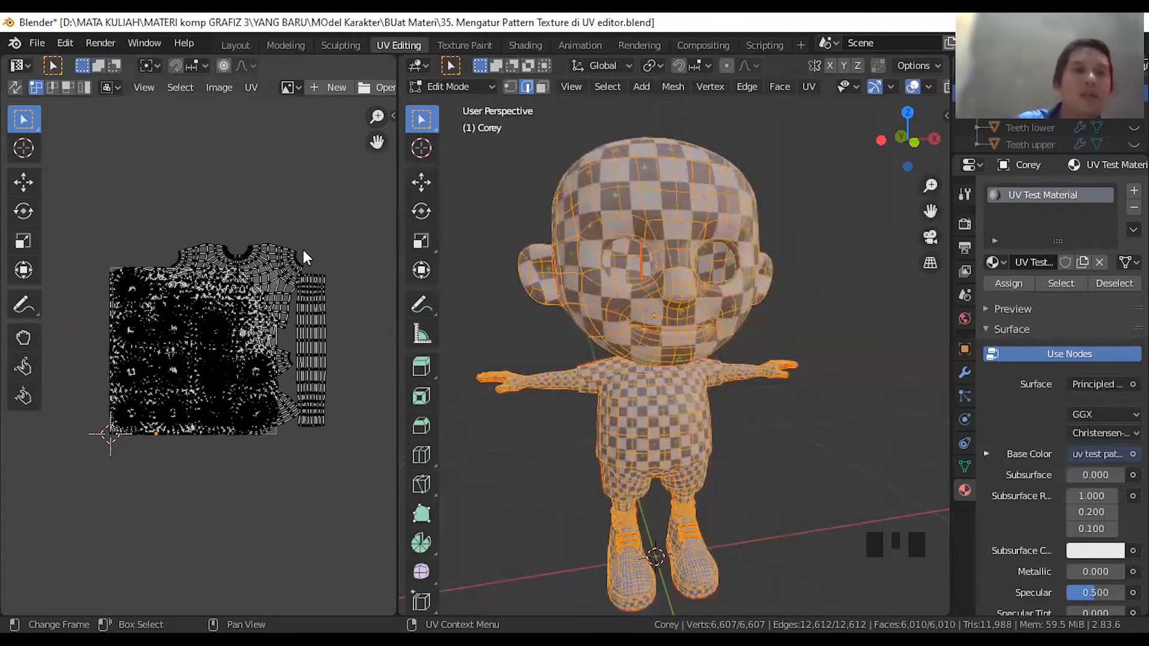
pyautogui.press('Left')
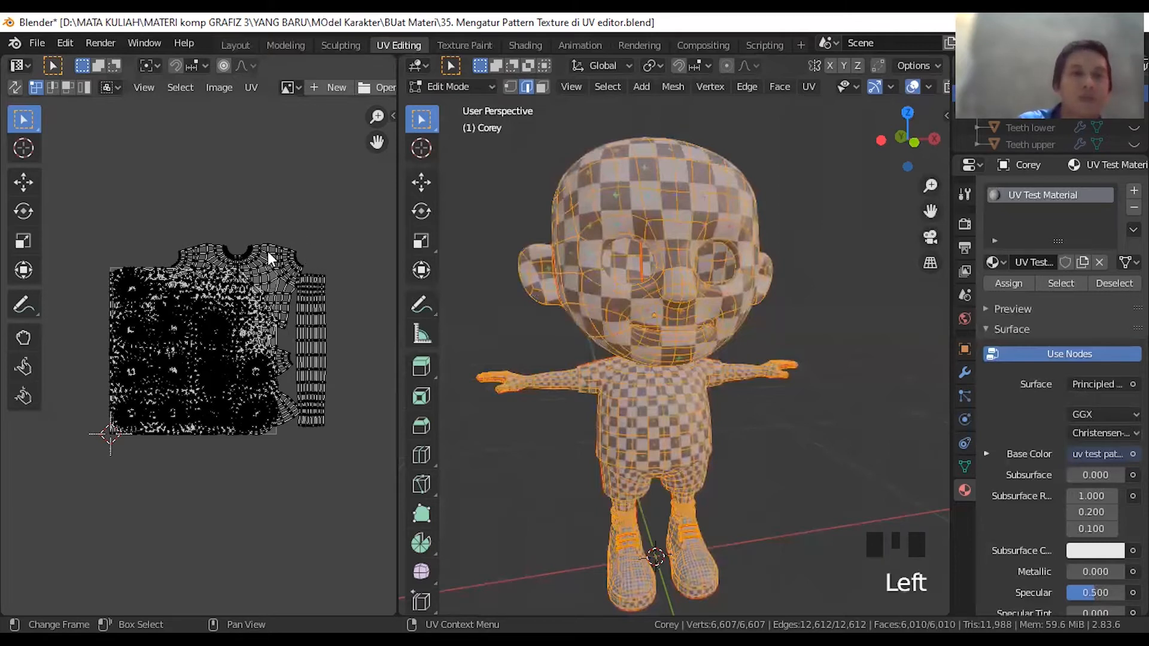
pyautogui.press('Left')
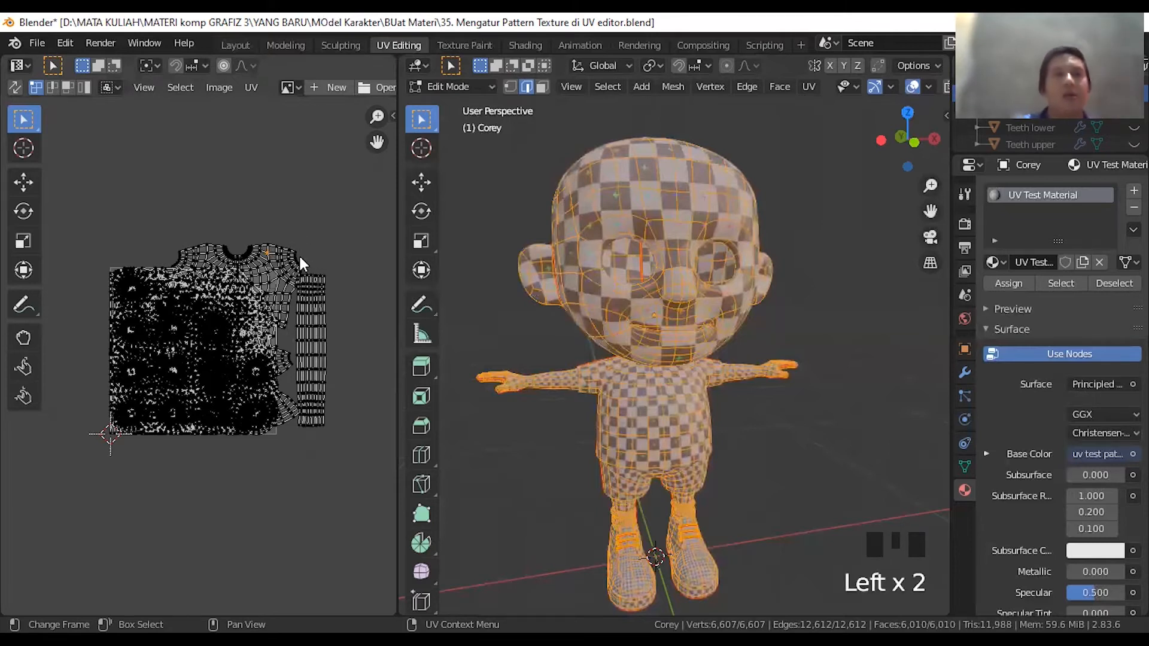
pyautogui.scroll(1, 249, 290)
pyautogui.scroll(-1, 256, 280)
pyautogui.scroll(1, 258, 278)
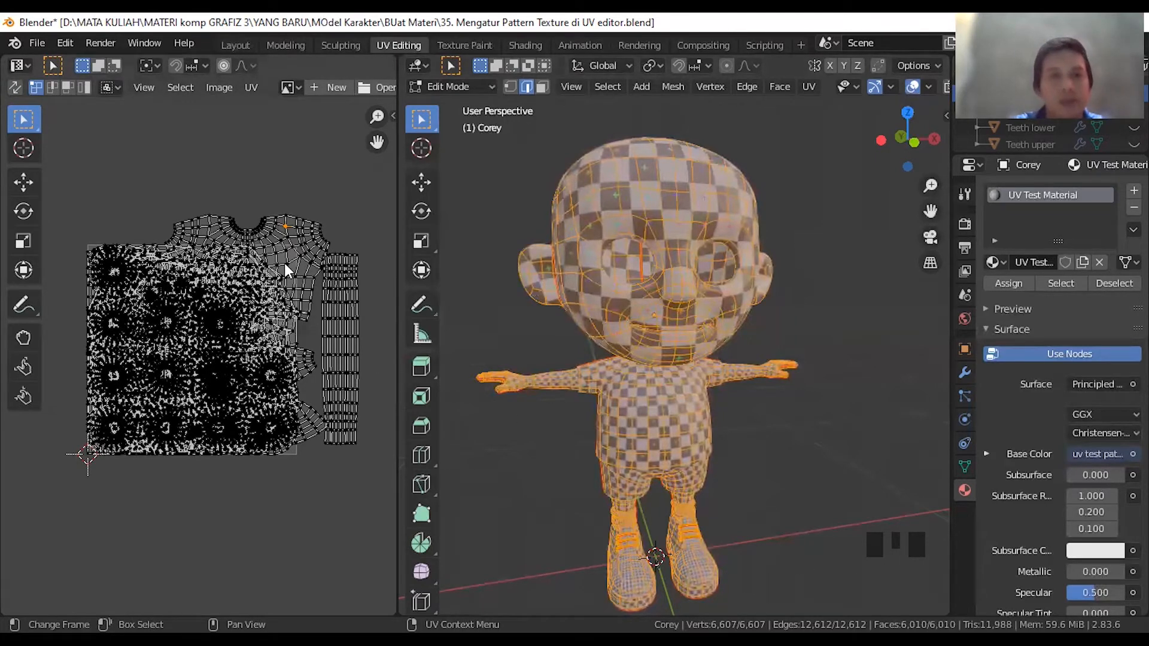
pyautogui.press('l')
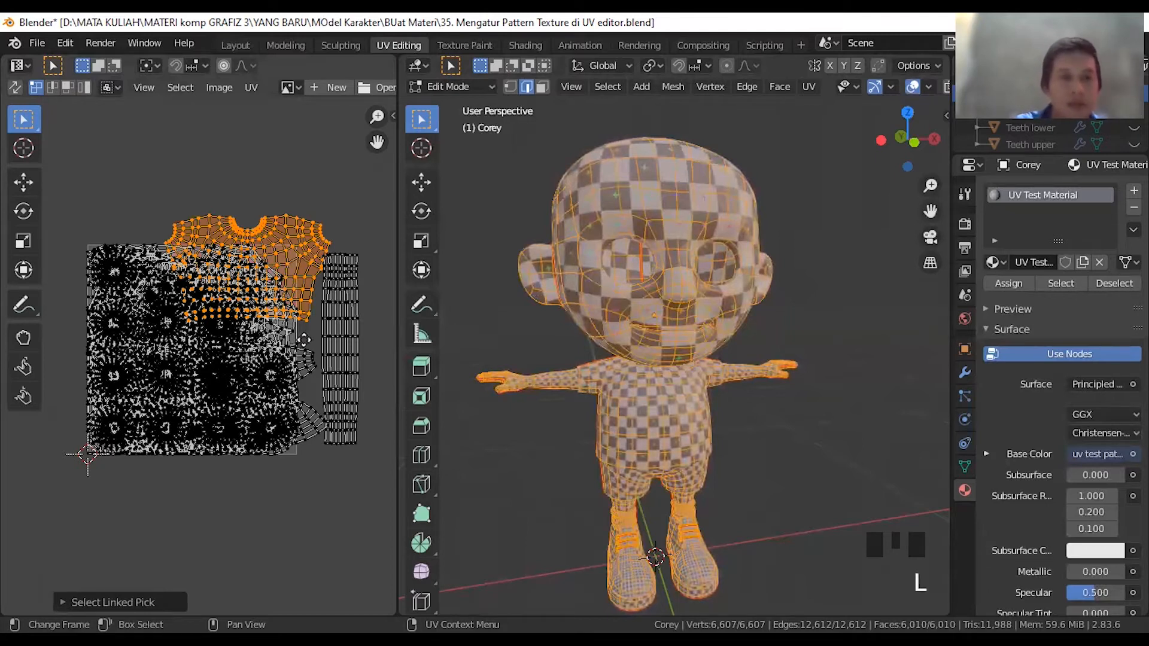
pyautogui.press('g')
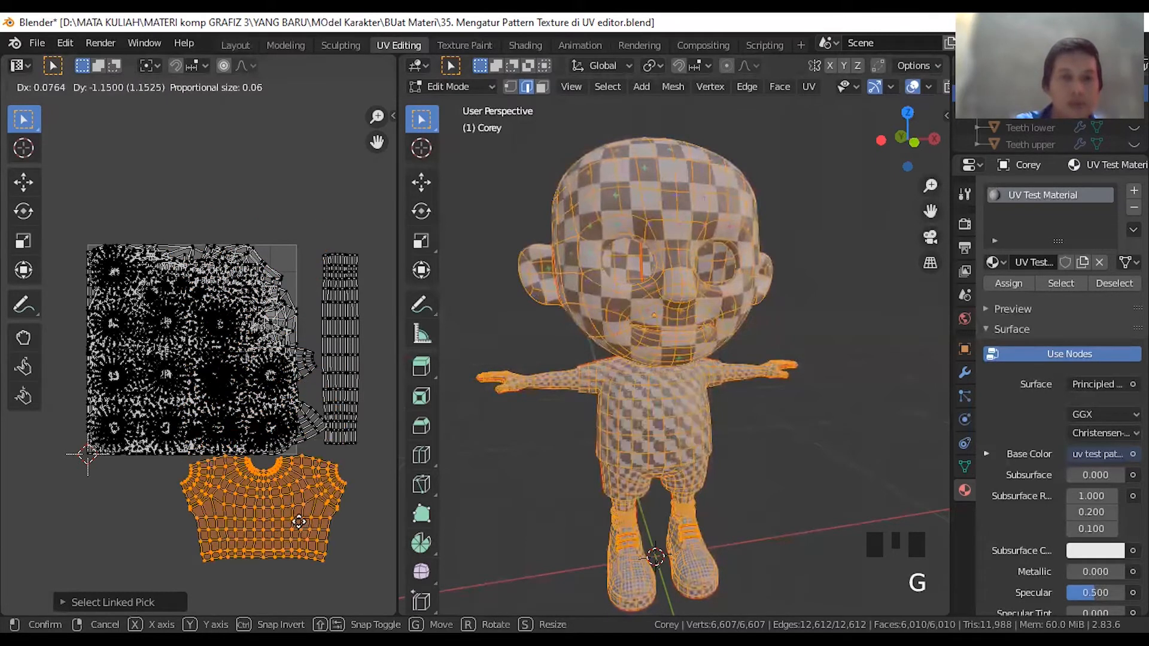
pyautogui.click(308, 527)
# - Rotate the shirt UV island twice by 90 degrees so its neck cutout faces down
pyautogui.scroll(-1, 302, 494)
pyautogui.scroll(1, 307, 501)
pyautogui.keyDown('shift'); pyautogui.moveTo(323, 527); pyautogui.dragTo(326, 396, button='middle'); pyautogui.keyUp('shift')
pyautogui.write('r90')
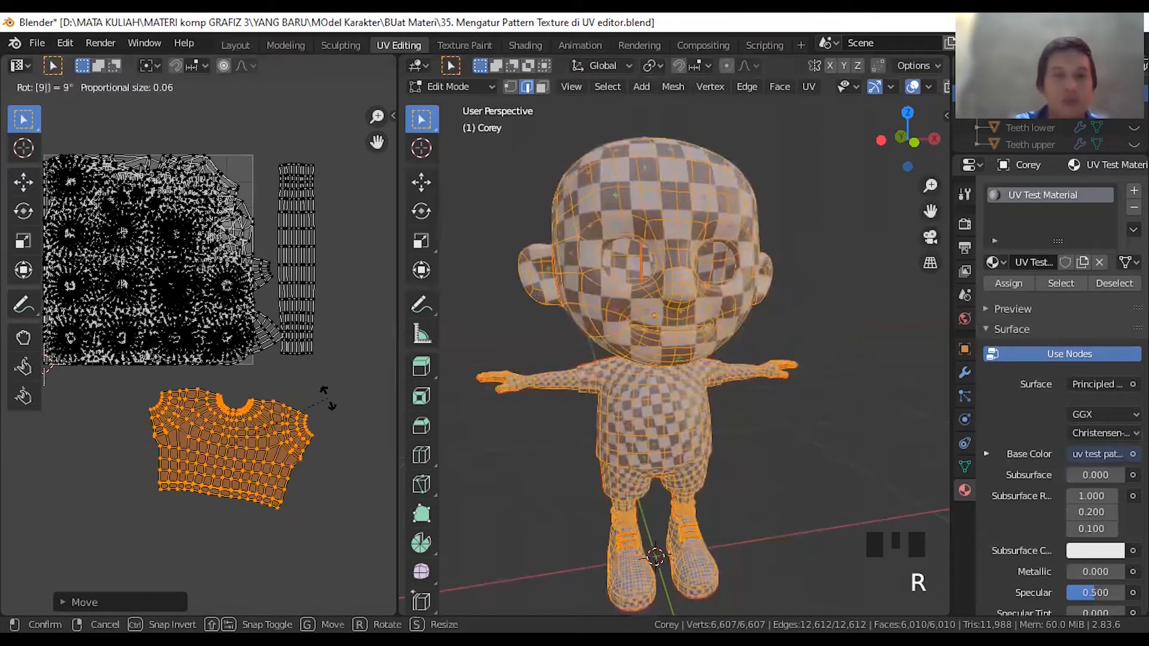
pyautogui.press('Return')
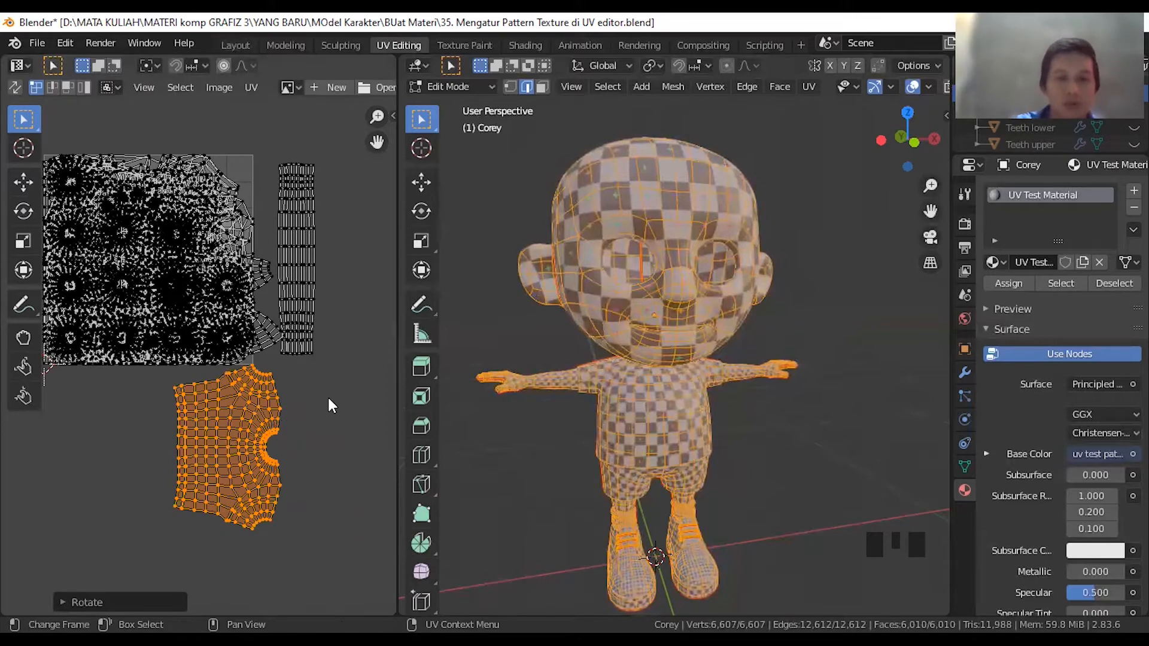
pyautogui.write('r90')
pyautogui.press('Return')
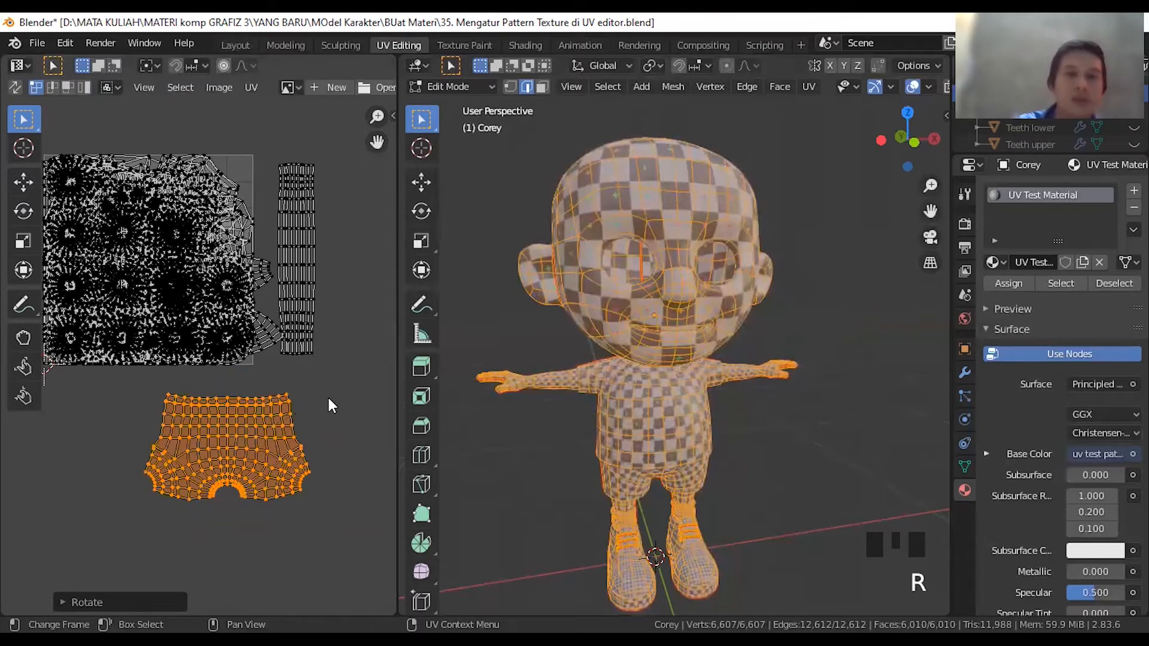
pyautogui.click(206, 302)
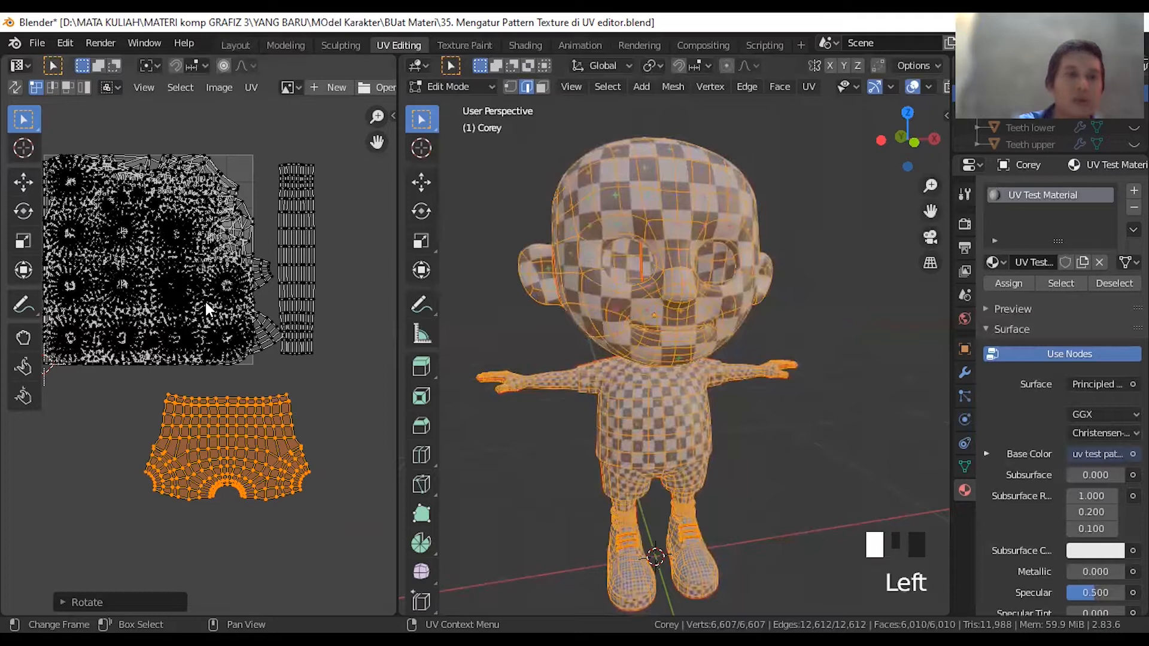
pyautogui.press('l')
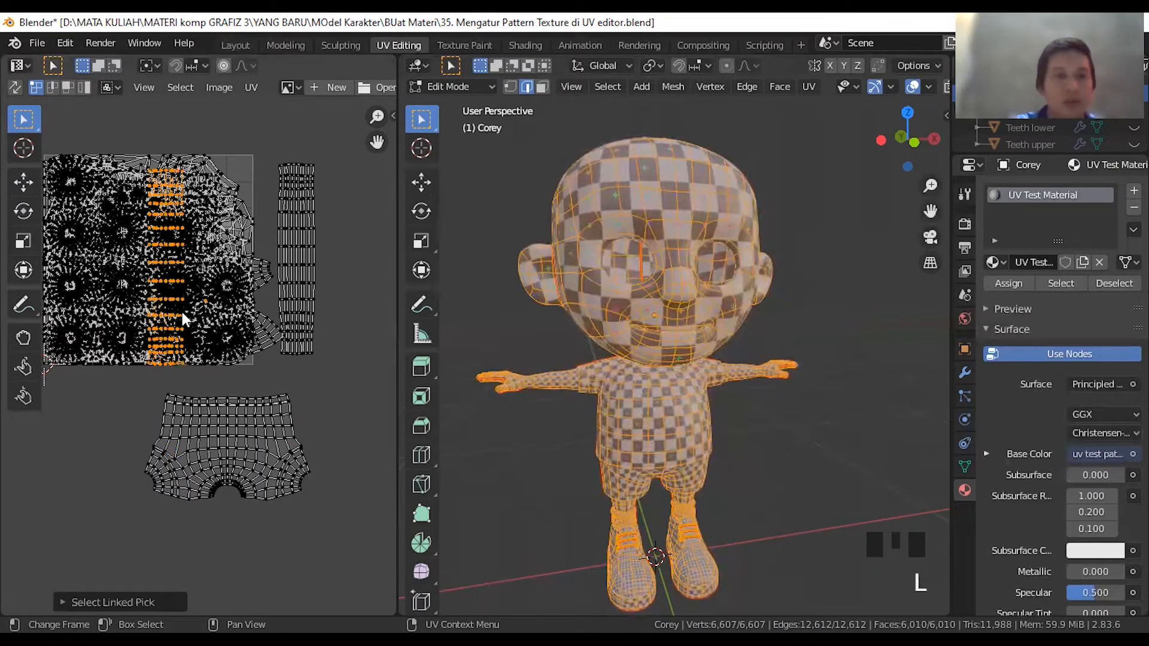
pyautogui.press('l')
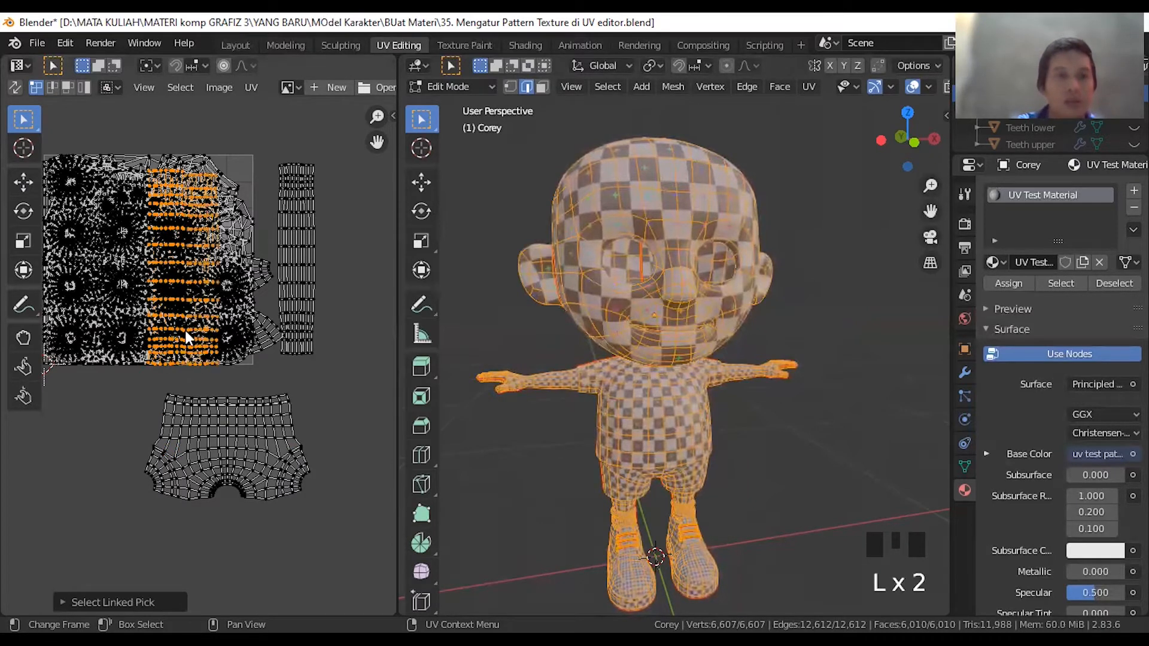
# - Select the bottle-shaped head UV island in the crowded layout, and select only the linked head mesh to isolate its UVs
pyautogui.click(229, 337)
pyautogui.press('l')
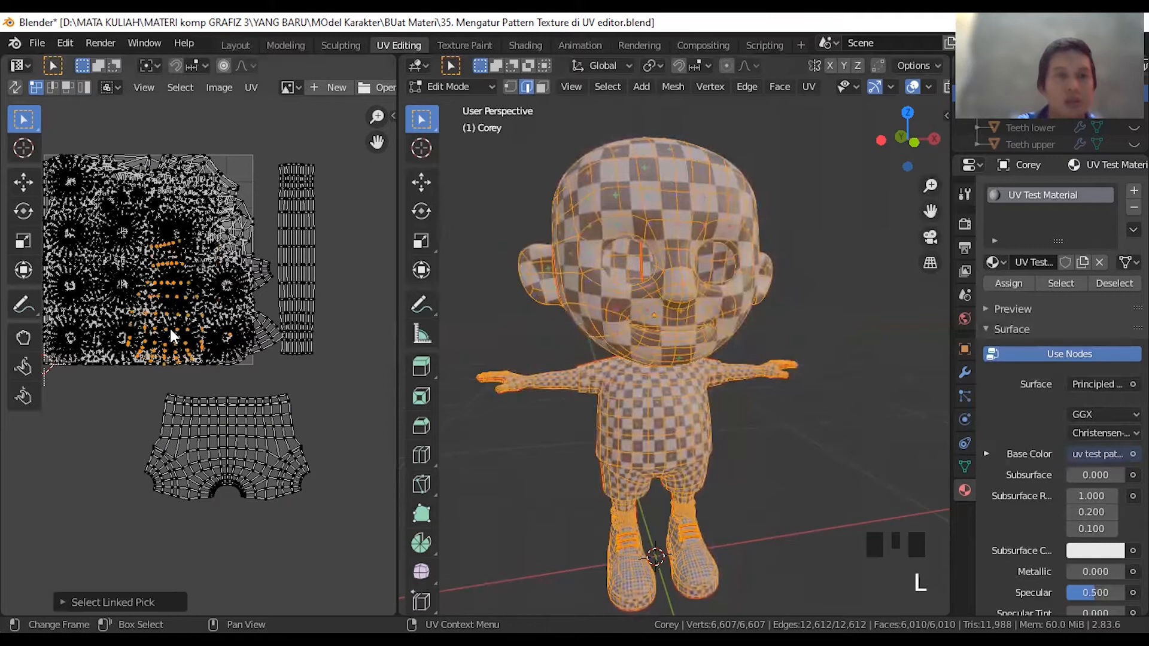
pyautogui.click(660, 203)
pyautogui.press('l')
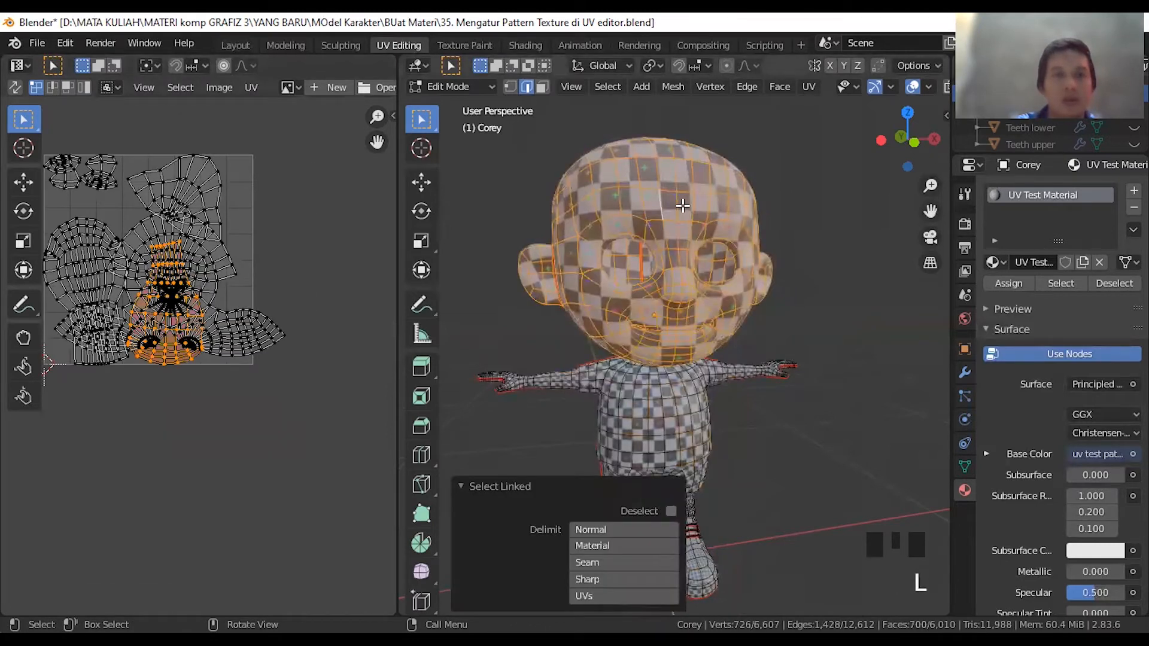
pyautogui.scroll(-1, 198, 321)
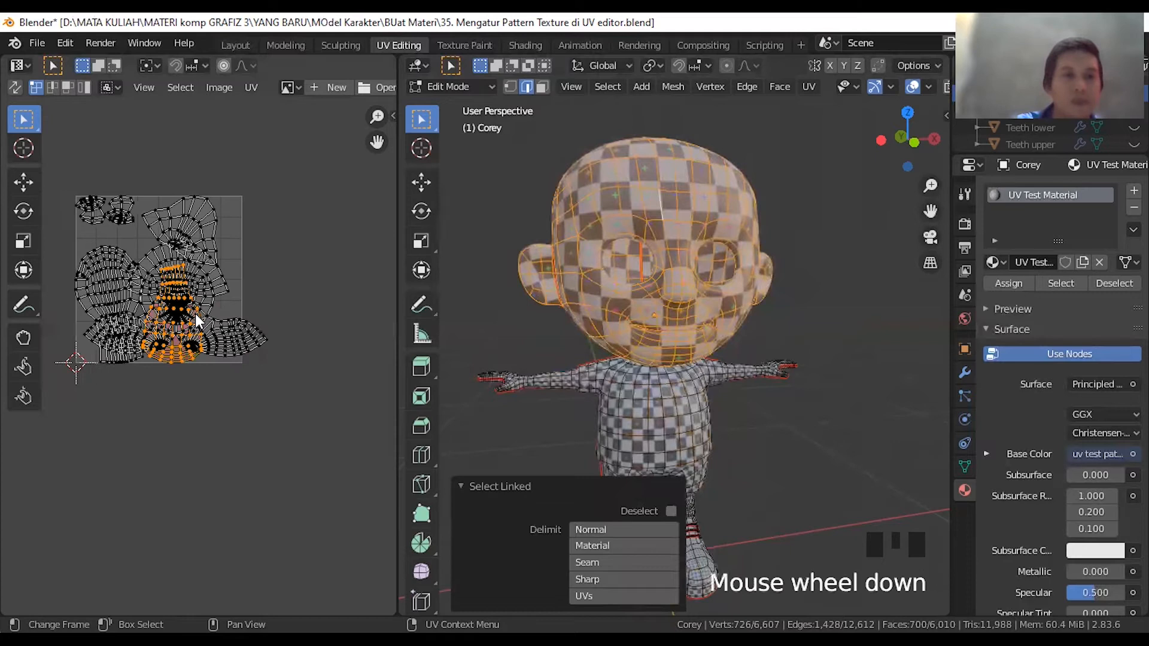
pyautogui.scroll(3, 197, 322)
pyautogui.scroll(-2, 197, 321)
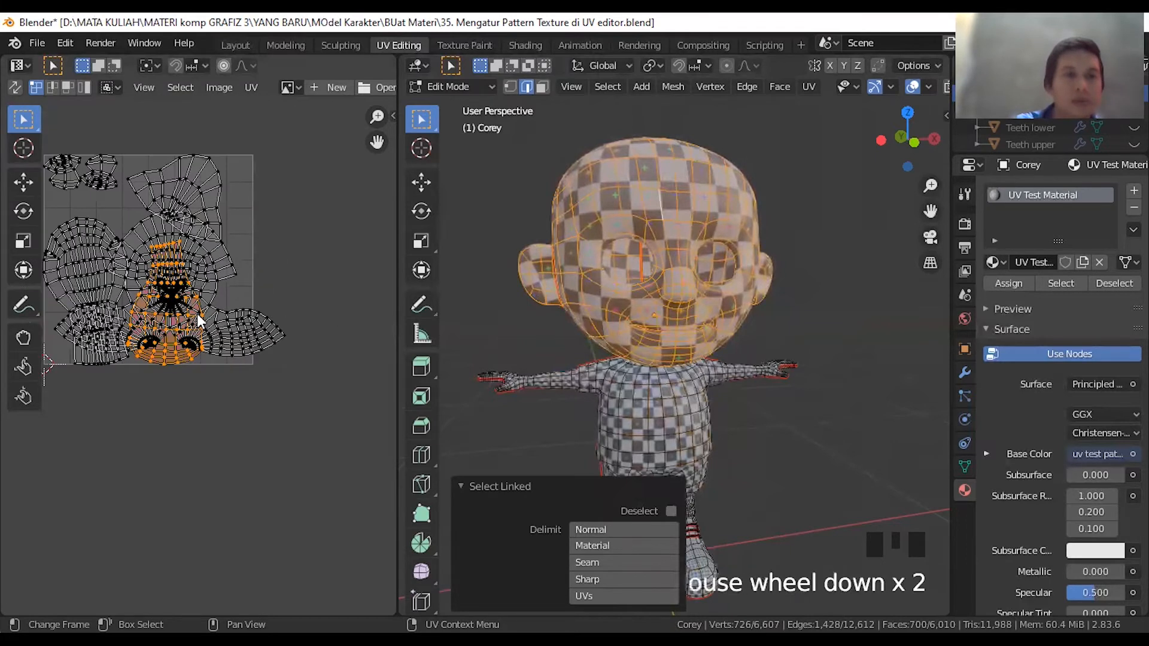
# - Move the bottle-shaped head UV island with the rectangular opening straight down, out of the UV square
pyautogui.moveTo(770, 298); pyautogui.dragTo(591, 349, button='middle')
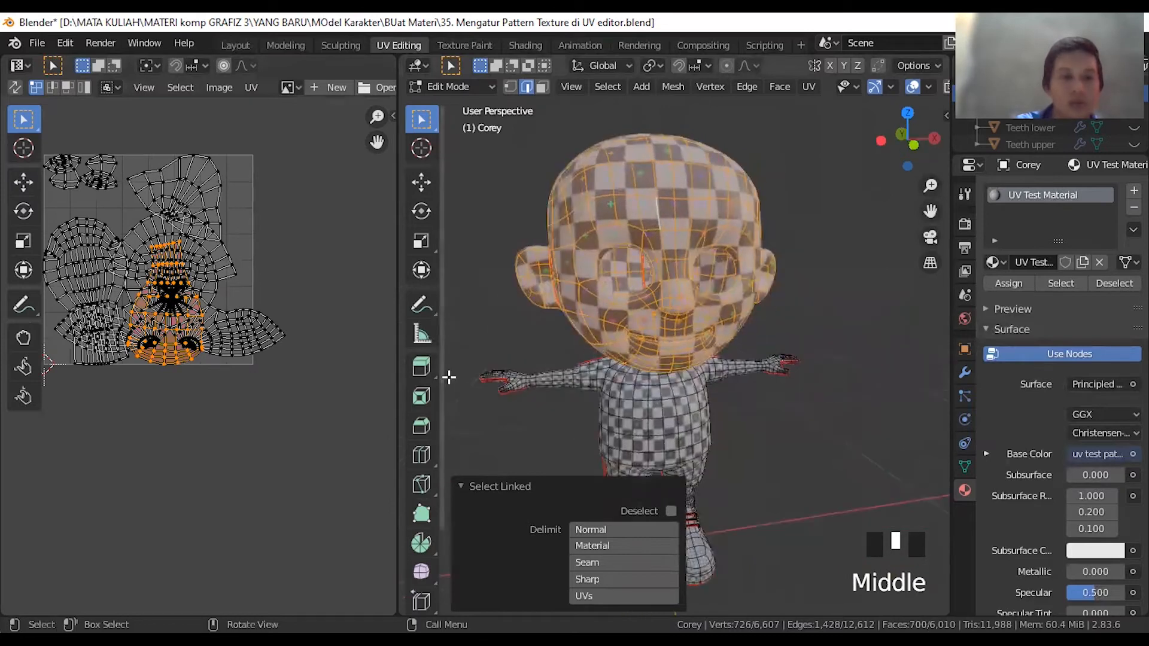
pyautogui.press('KP_1')
pyautogui.scroll(1, 179, 353)
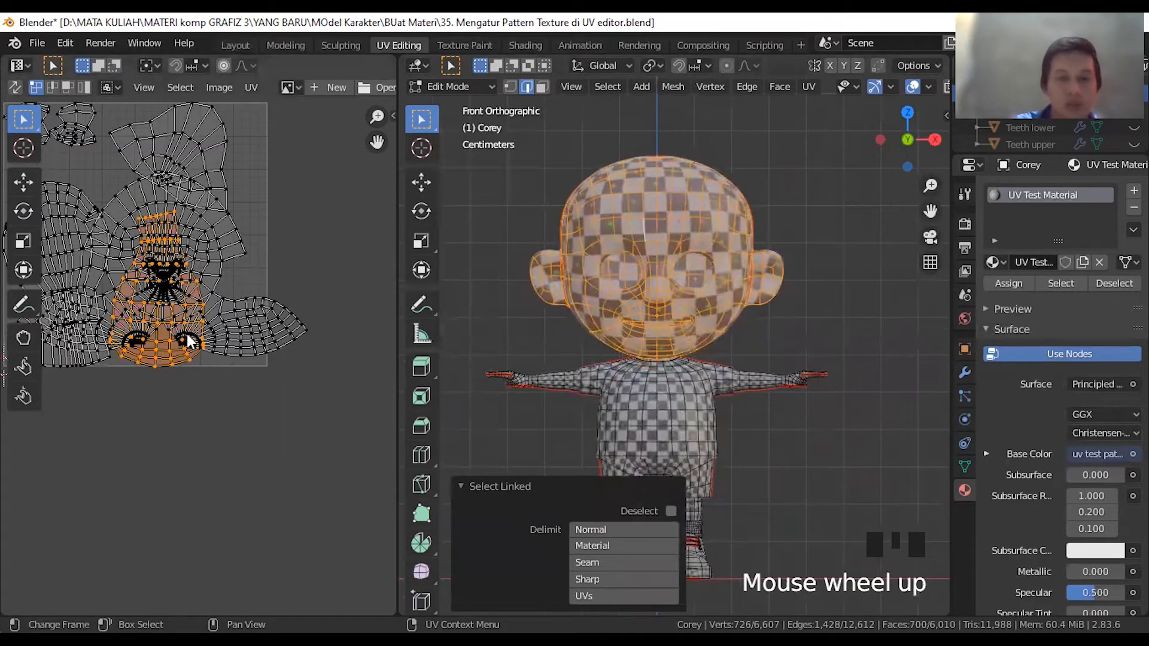
pyautogui.press('g')
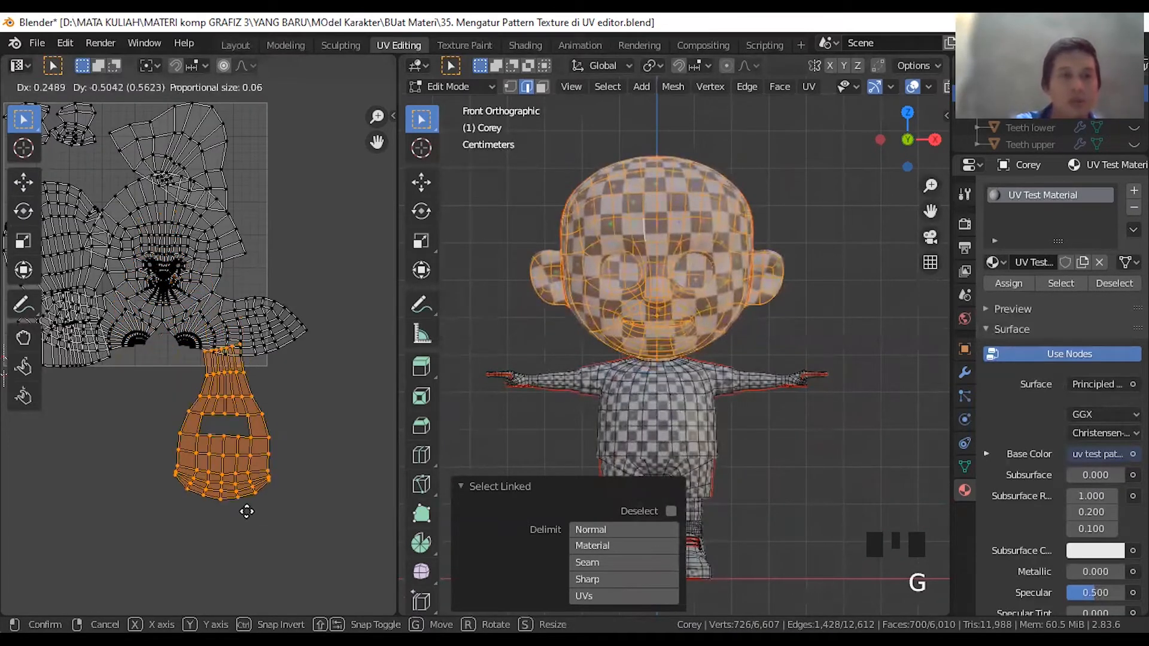
pyautogui.click(158, 504)
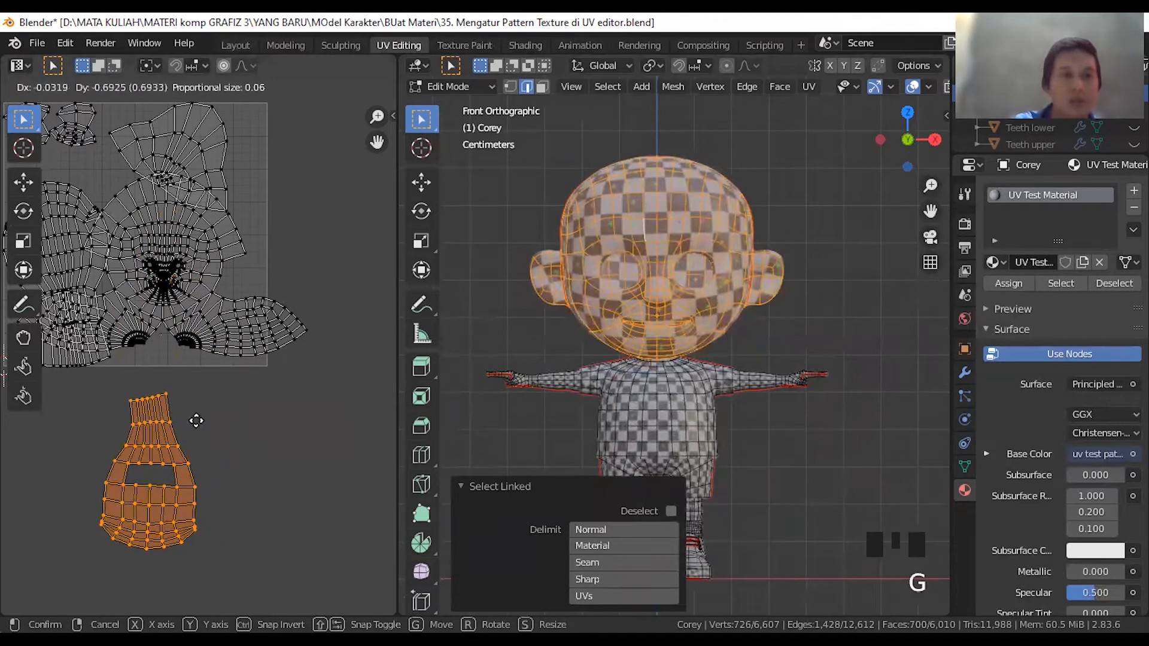
# - Select the linked face UV island and move it outside the UV square, beyond its lower right corner
pyautogui.click(202, 280)
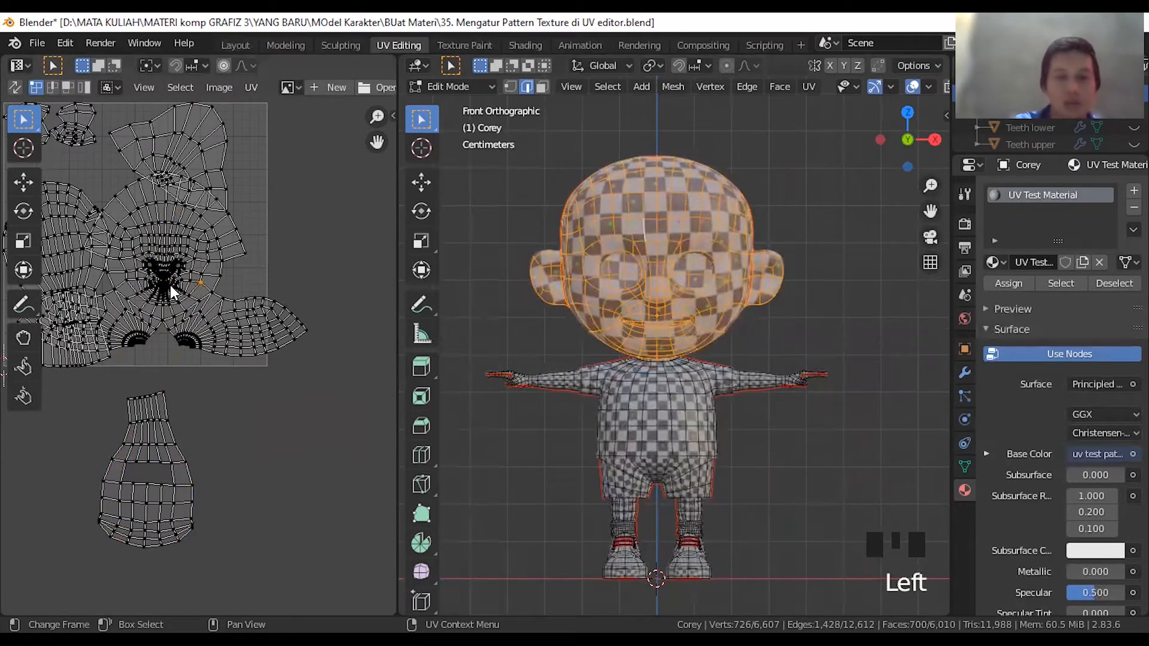
pyautogui.press('l')
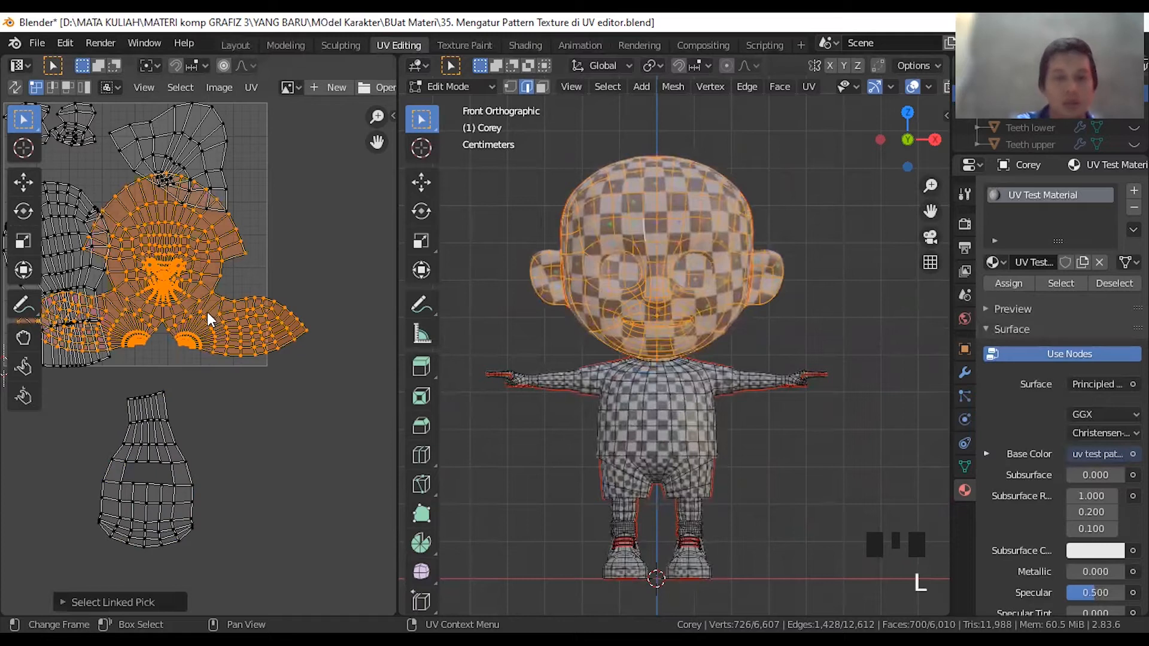
pyautogui.press('g')
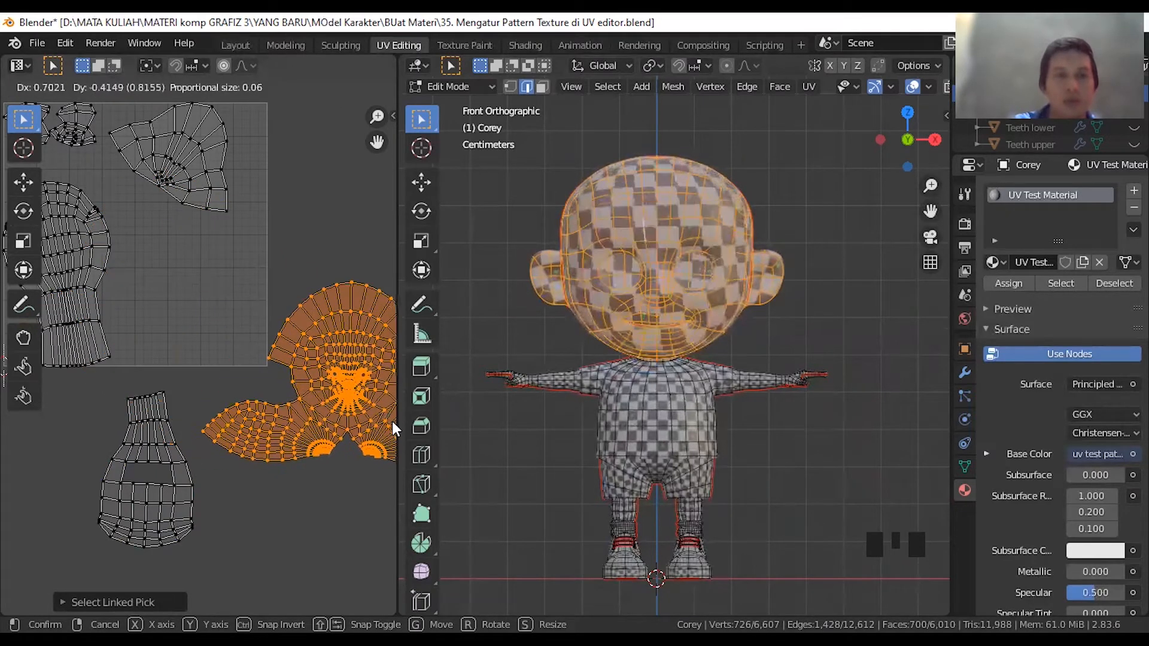
pyautogui.click(394, 417)
# - Reselect the character's entire mesh to display the head UVs together with all other islands
pyautogui.press('a')
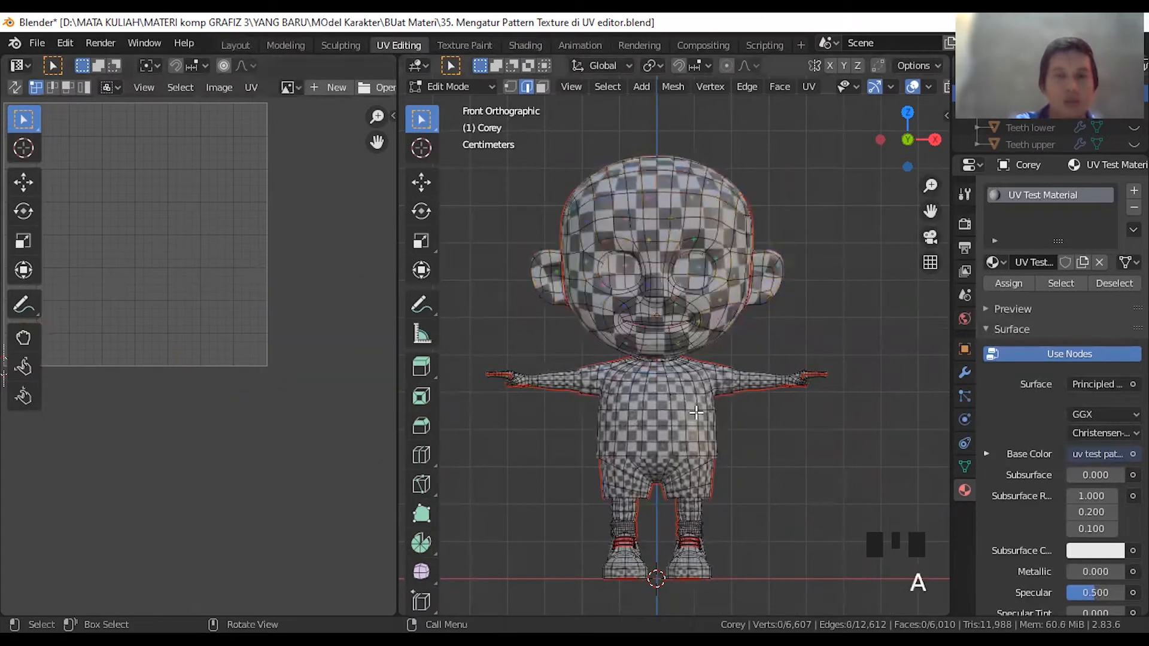
pyautogui.press('a')
pyautogui.scroll(-2, 358, 378)
pyautogui.scroll(1, 239, 401)
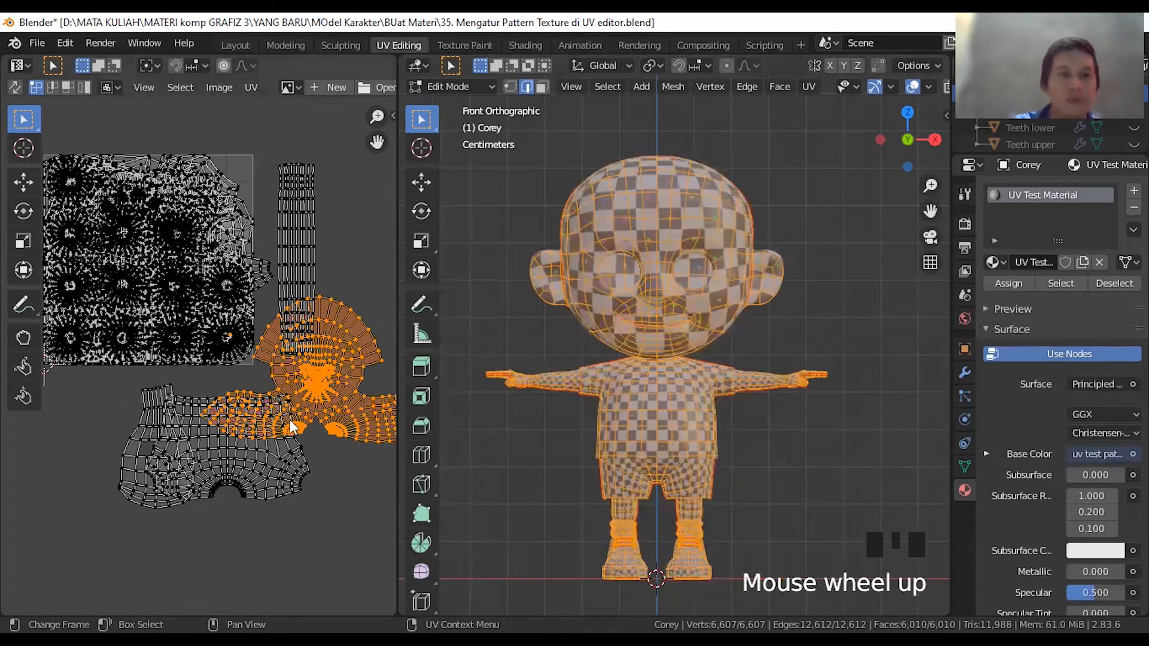
# - Select the linked bottle-shaped head UV island and move it sideways, clear of the shirt island below the UV square
pyautogui.click(152, 421)
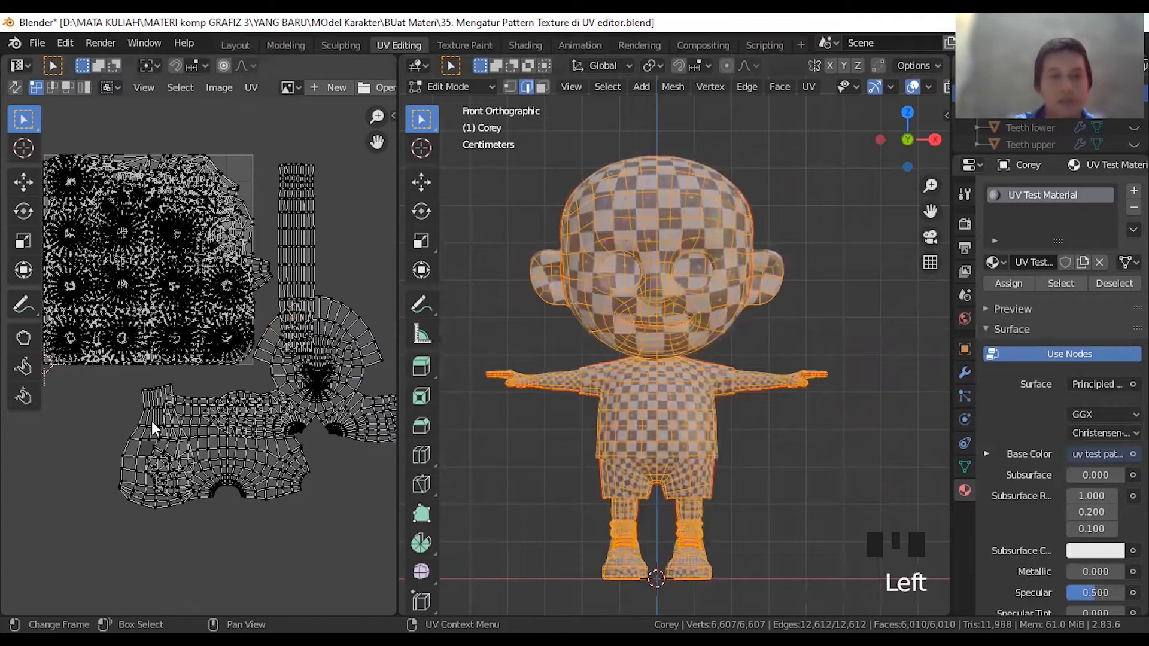
pyautogui.press('l')
pyautogui.press('g')
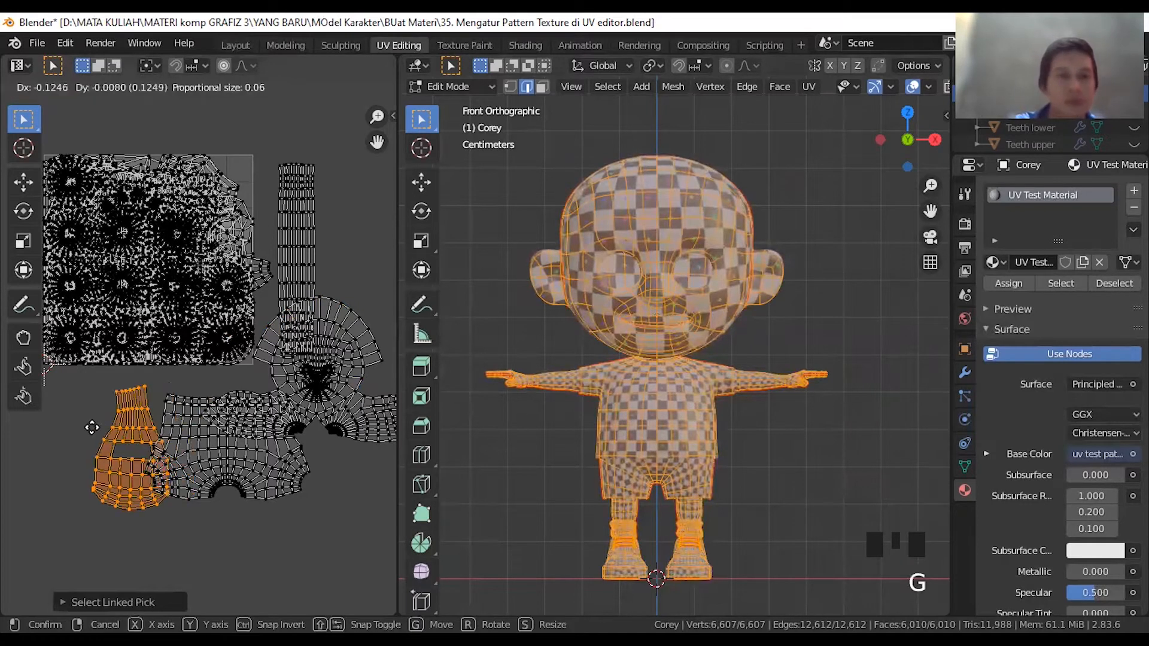
pyautogui.click(406, 421)
# - Select the linked face UV island and move it below the shirt island, clear of the other islands
pyautogui.click(349, 407)
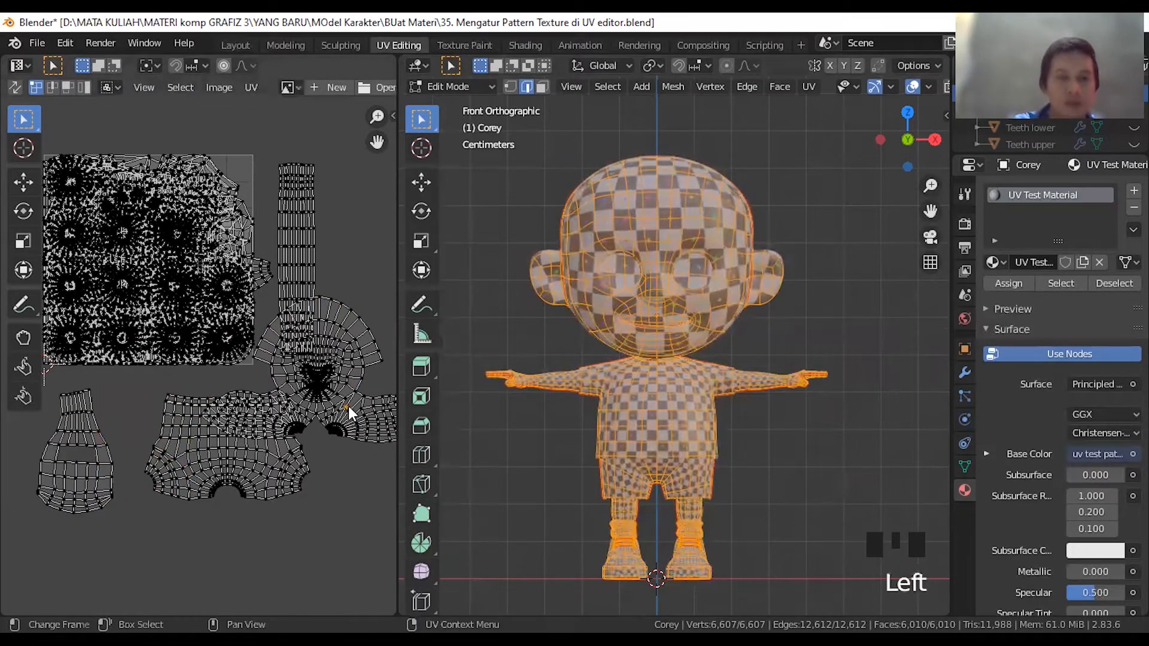
pyautogui.press('l')
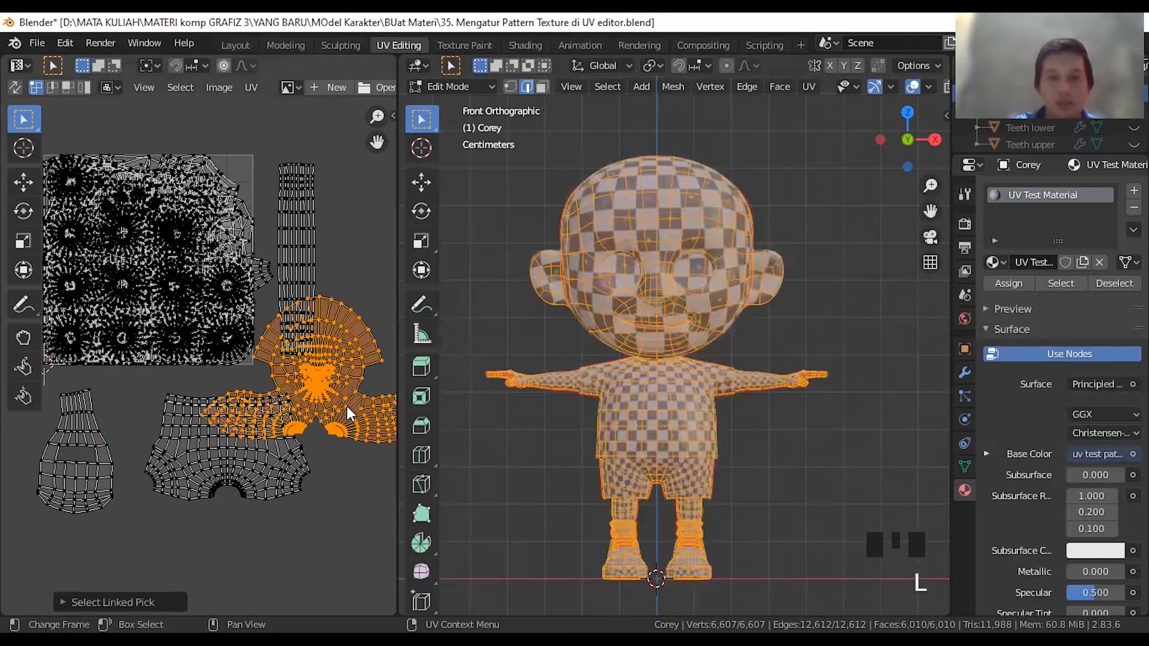
pyautogui.press('h')
pyautogui.hotkey('ctrl', 'z')
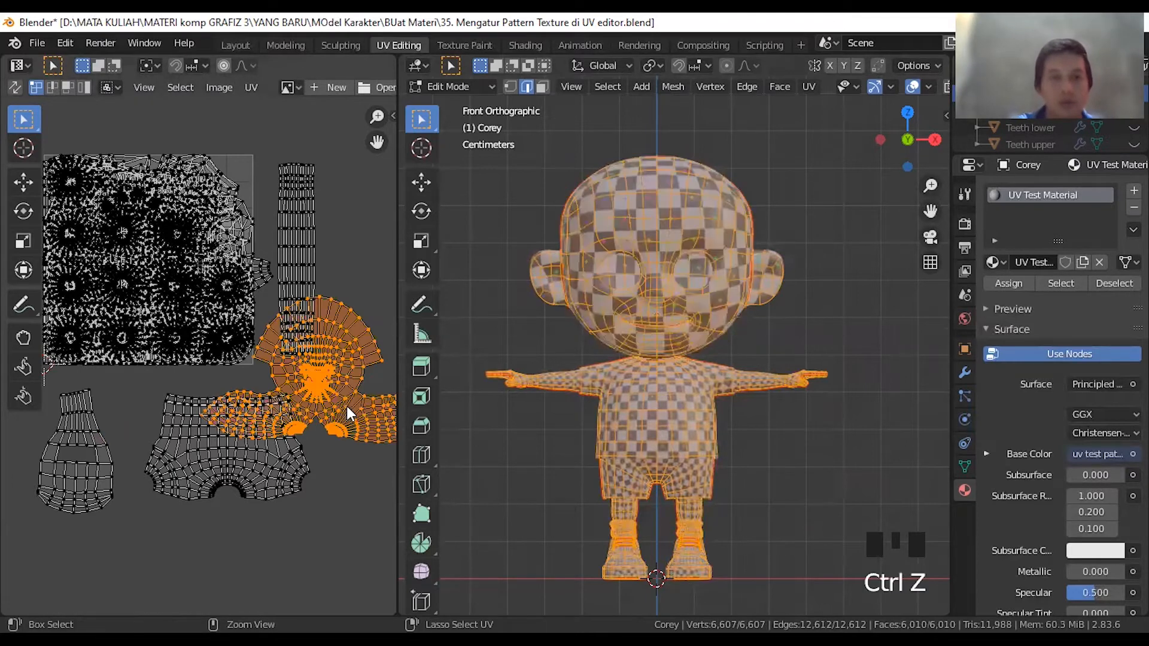
pyautogui.press('g')
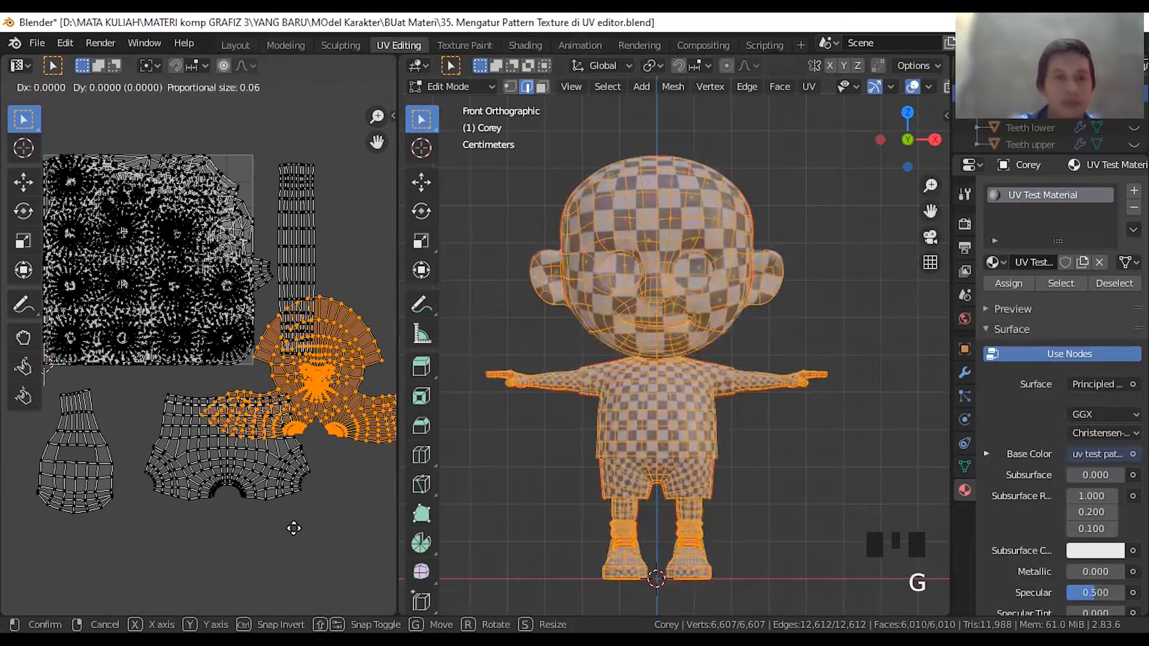
pyautogui.click(250, 91)
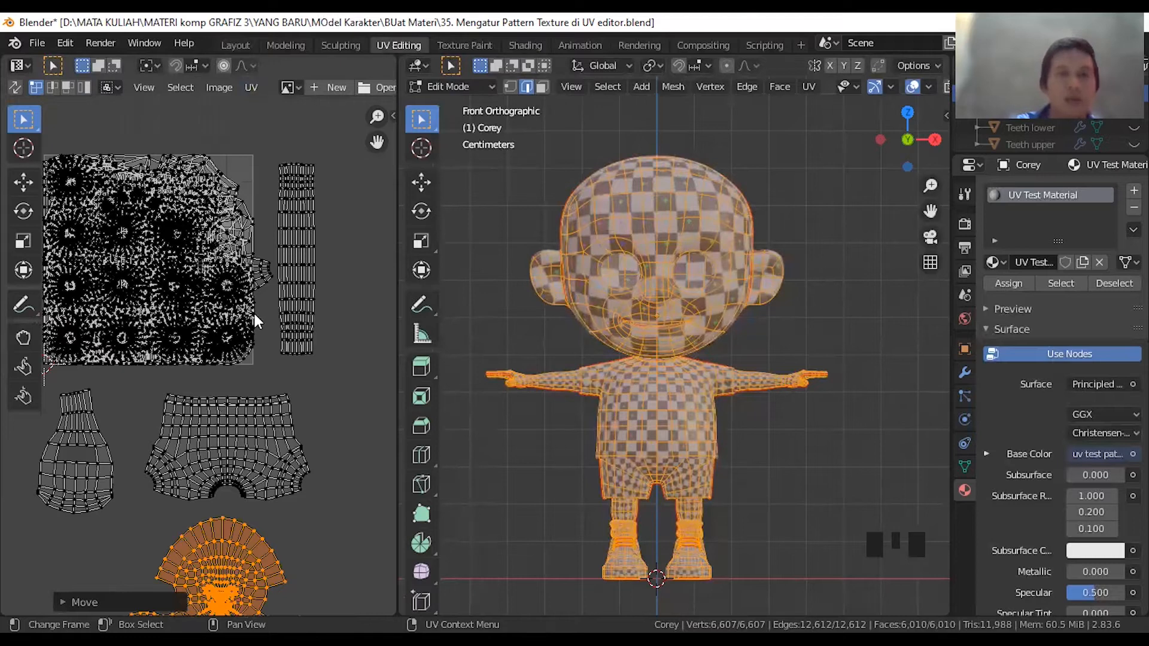
# - Enlarge the face UV island slightly and compare the checker size on the head with that on the body
pyautogui.scroll(-4, 254, 314)
pyautogui.scroll(4, 243, 426)
pyautogui.press('s')
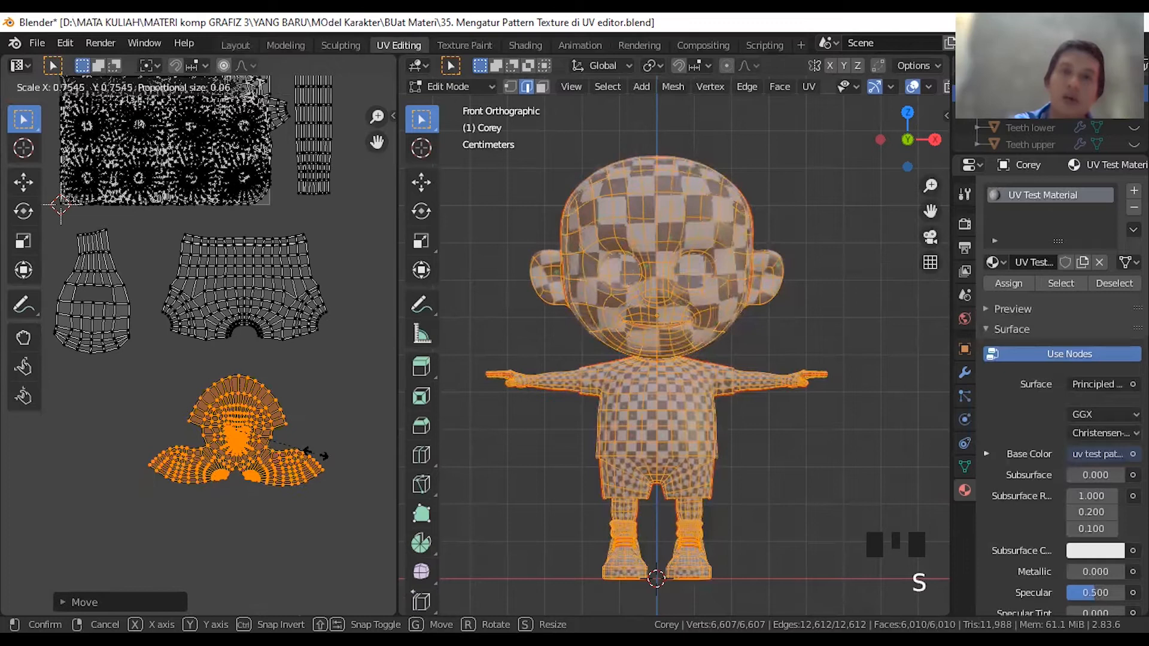
pyautogui.click(361, 474)
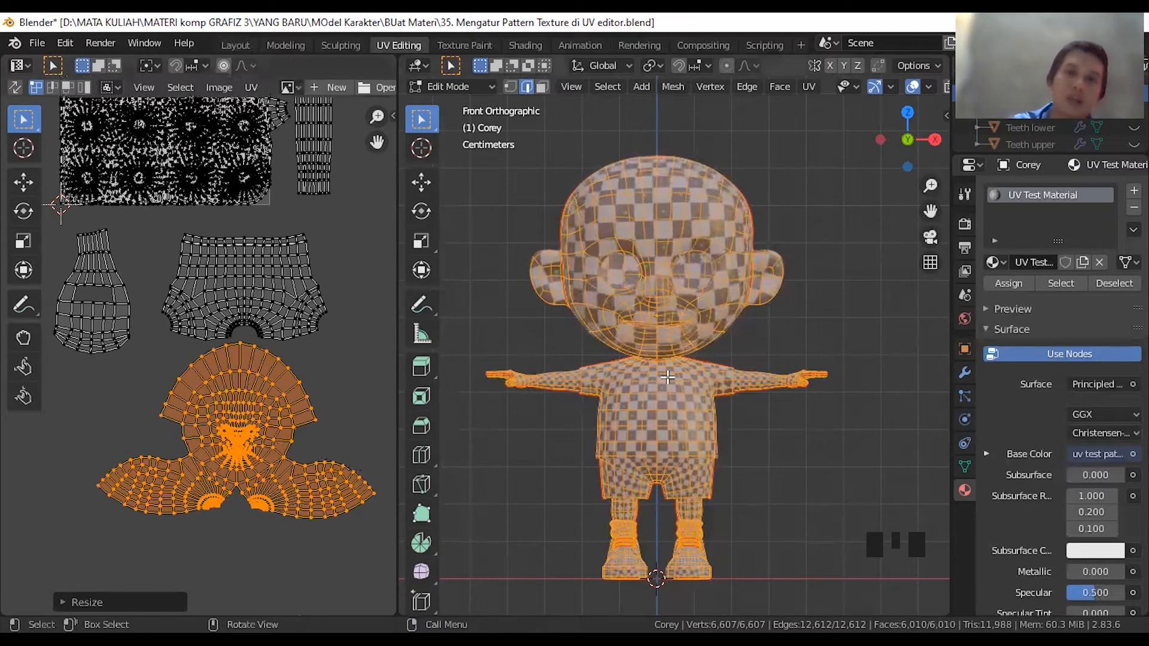
pyautogui.scroll(3, 637, 285)
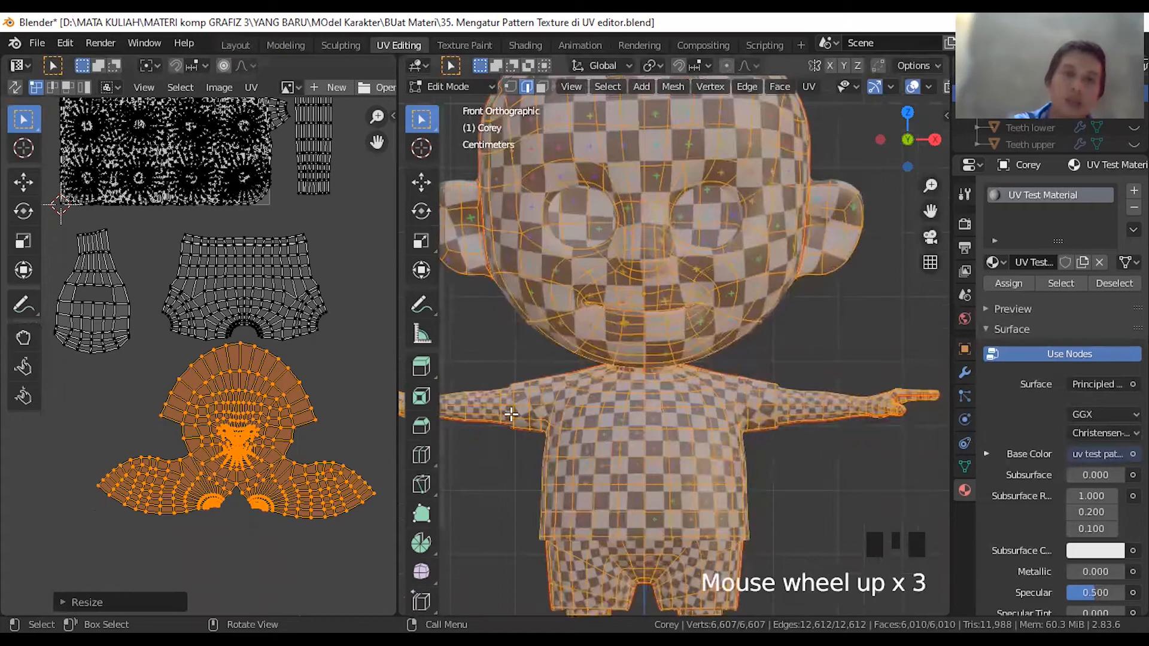
pyautogui.scroll(1, 718, 497)
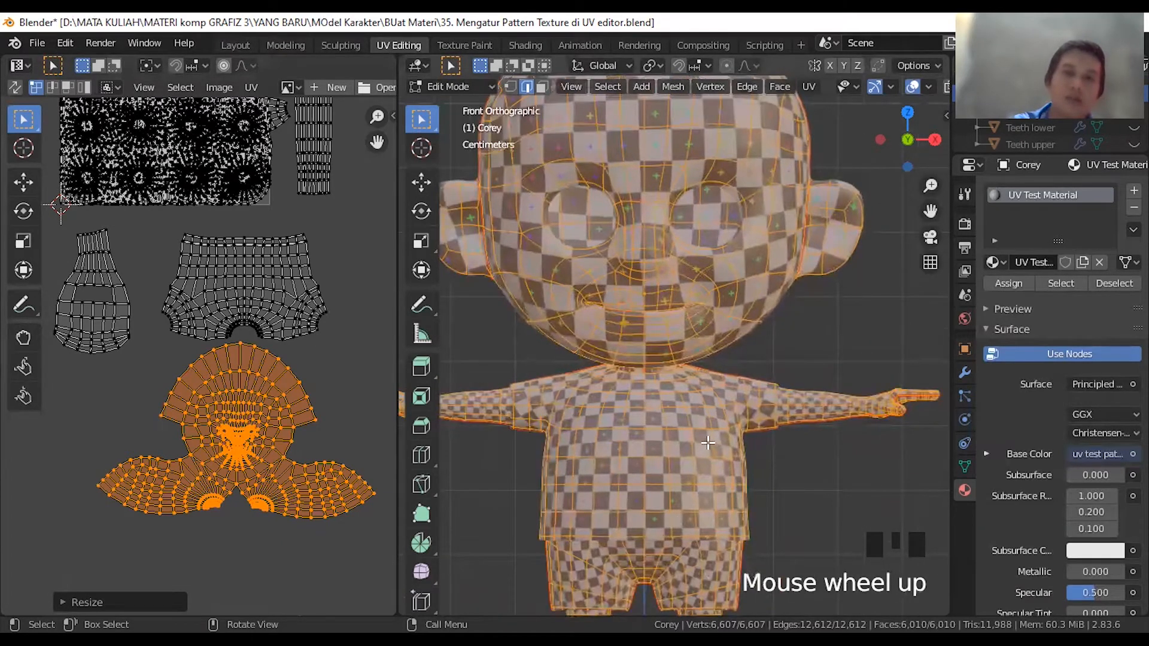
pyautogui.scroll(-1, 629, 324)
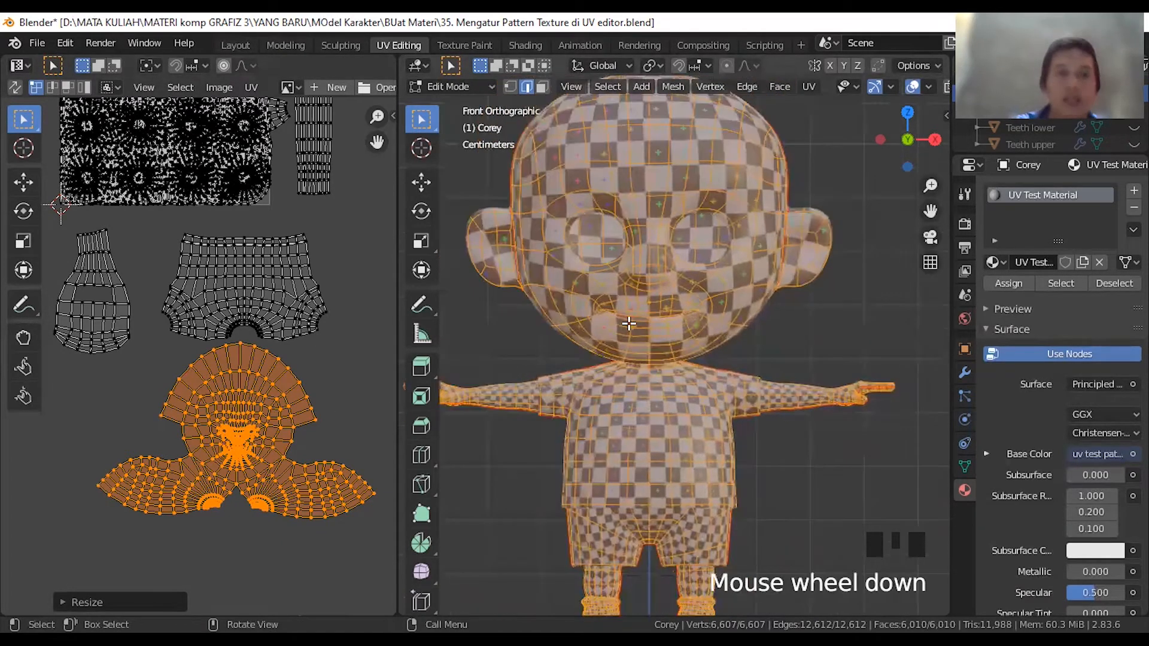
pyautogui.scroll(-1, 629, 324)
# - Select the linked shirt UV island below the UV square and scale it down to about 0.57
pyautogui.click(293, 313)
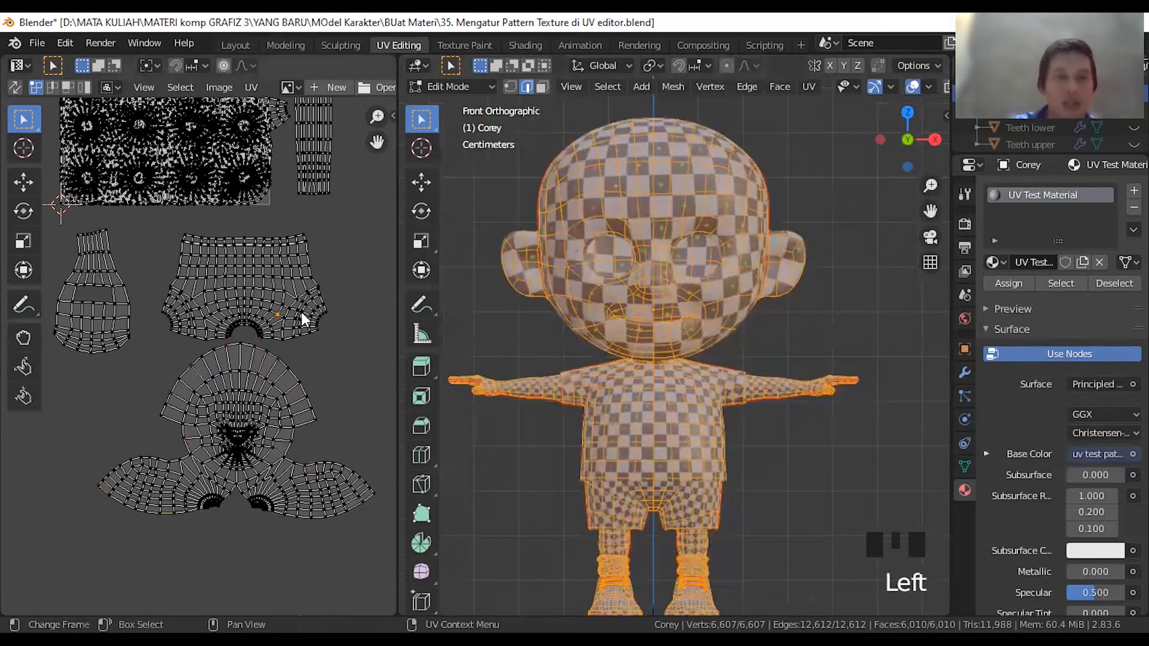
pyautogui.press('l')
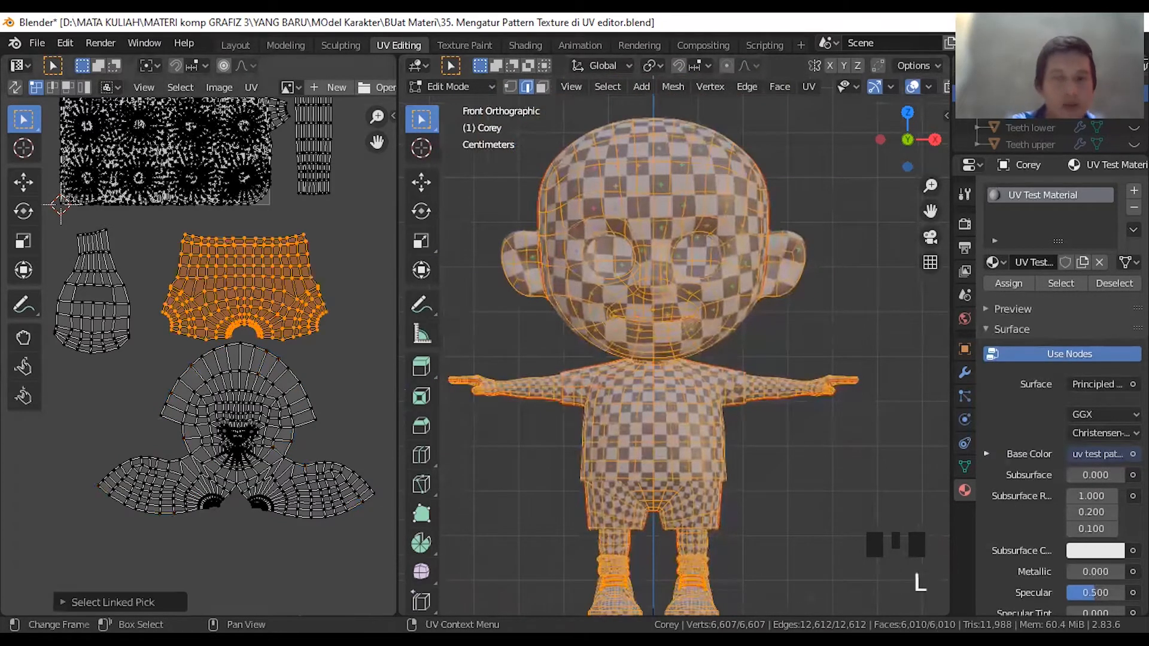
pyautogui.press('s')
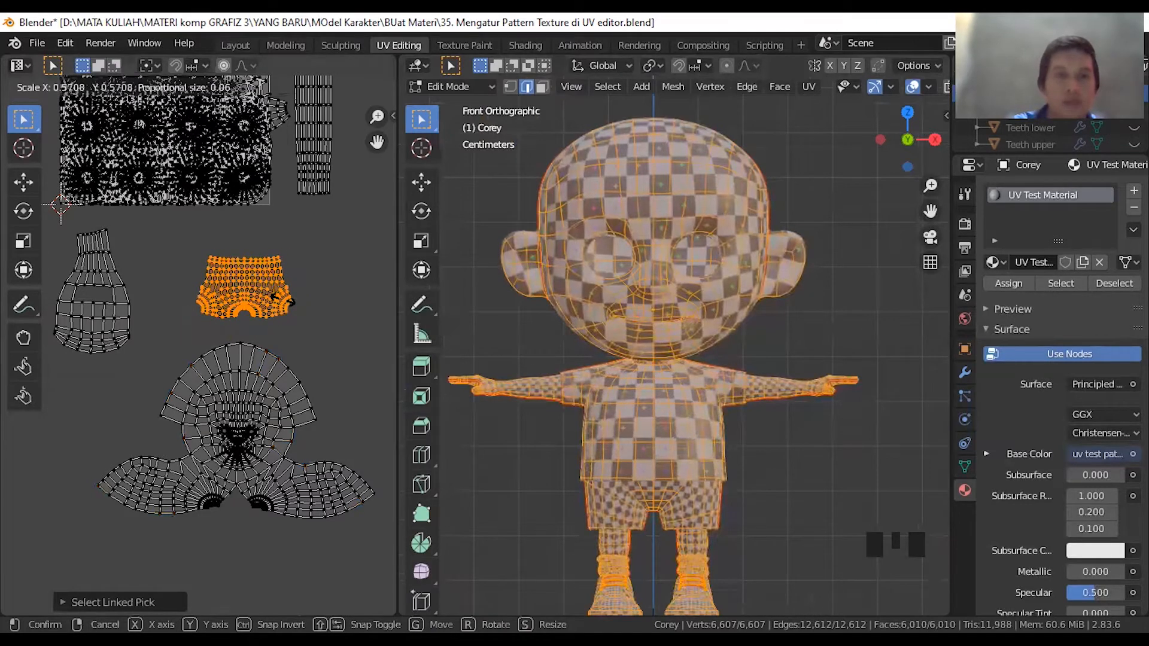
pyautogui.click(273, 295)
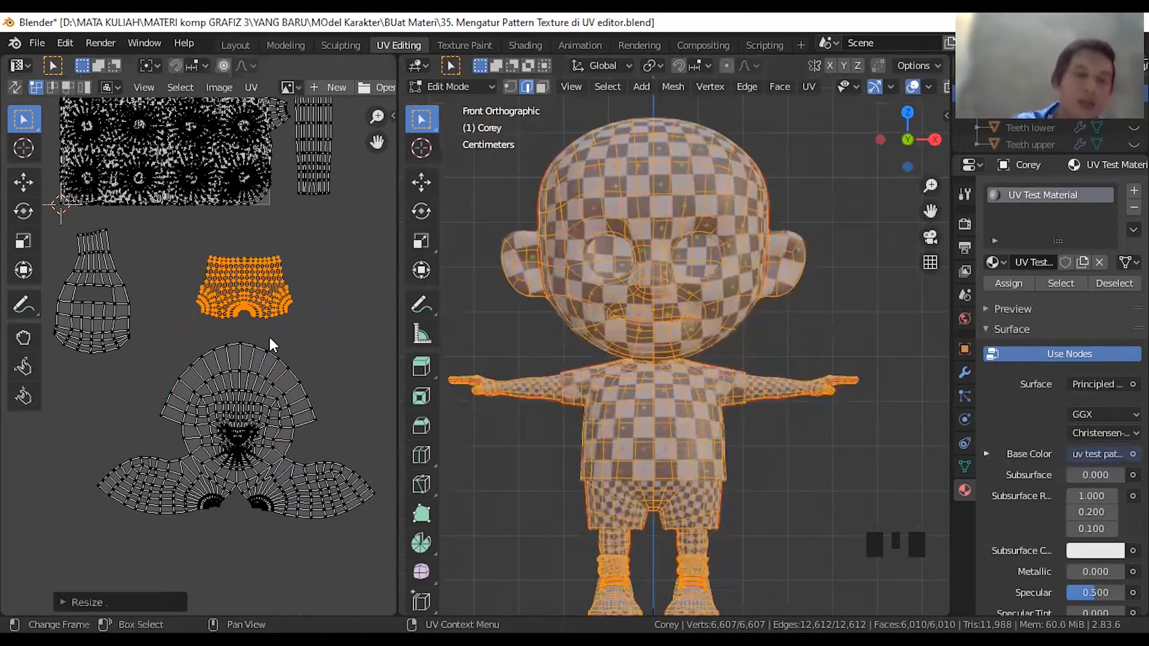
pyautogui.scroll(-1, 268, 343)
pyautogui.scroll(-1, 268, 344)
pyautogui.scroll(1, 268, 344)
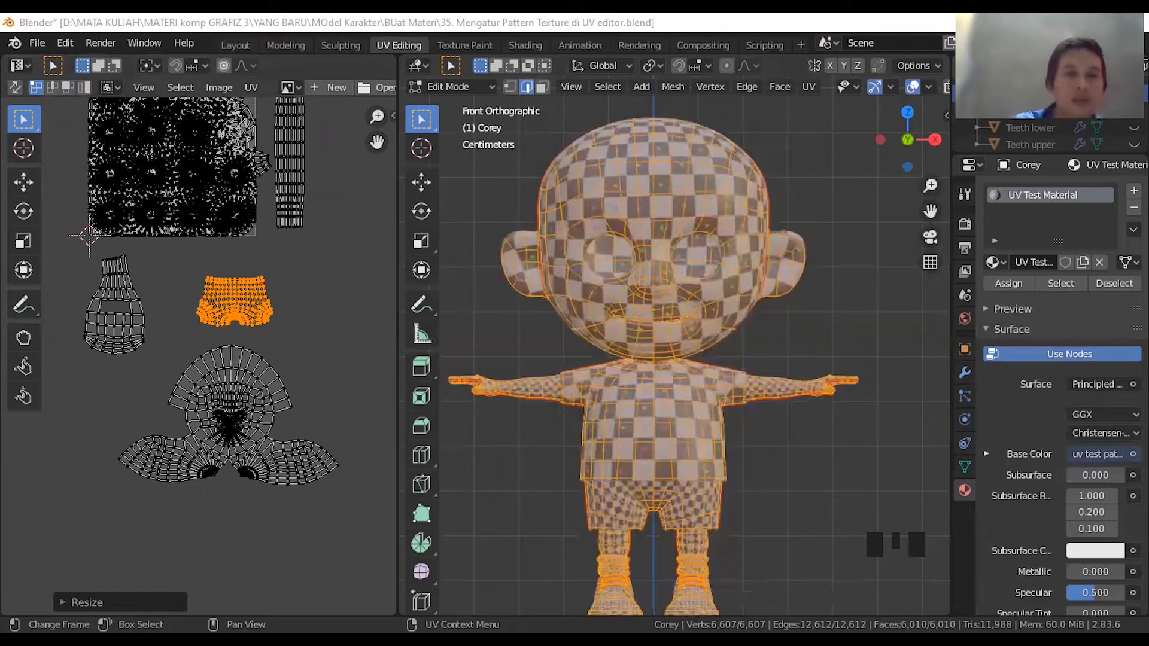
# - Undo the recent scaling and moves of the shirt, face and bottle-shaped islands, back to the isolated head UVs
pyautogui.scroll(-2, 313, 372)
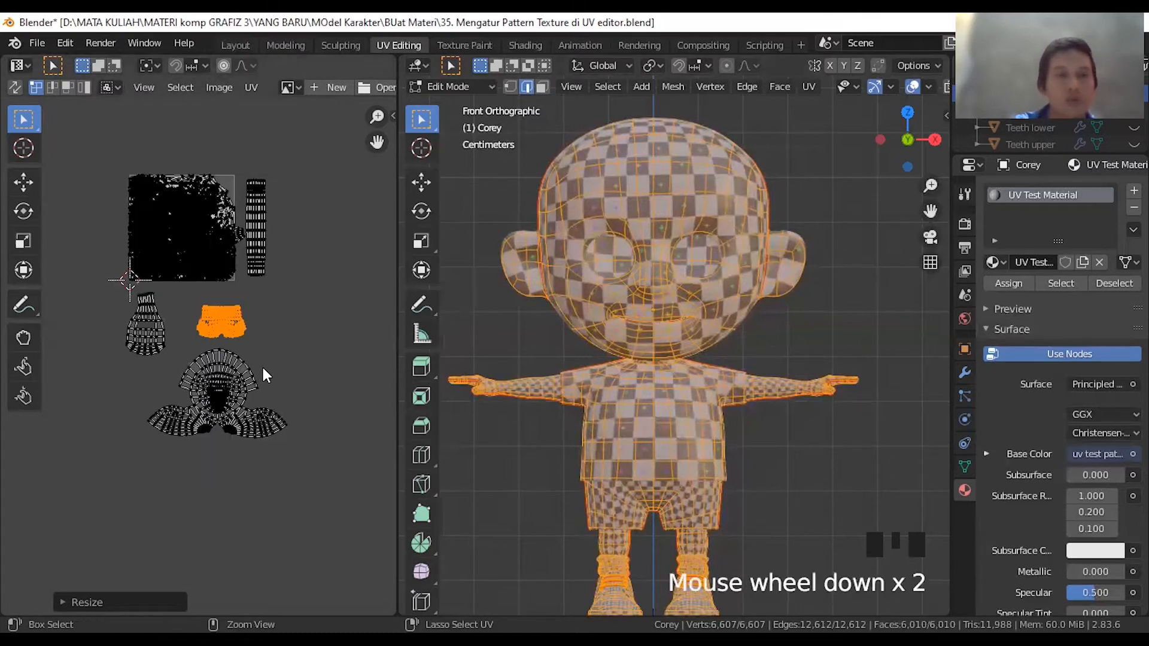
pyautogui.hotkey('ctrl', 'z')
pyautogui.hotkey('ctrl', 'z')
pyautogui.hotkey('ctrl', 'z')
pyautogui.hotkey('ctrl', 'z')
pyautogui.hotkey('ctrl', 'z')
pyautogui.hotkey('ctrl', 'z')
pyautogui.hotkey('ctrl', 'z')
pyautogui.hotkey('ctrl', 'z')
pyautogui.hotkey('ctrl', 'z')
pyautogui.hotkey('ctrl', 'z')
pyautogui.hotkey('ctrl', 'z')
pyautogui.hotkey('ctrl', 'z')
pyautogui.hotkey('ctrl', 'z')
pyautogui.hotkey('ctrl', 'z')
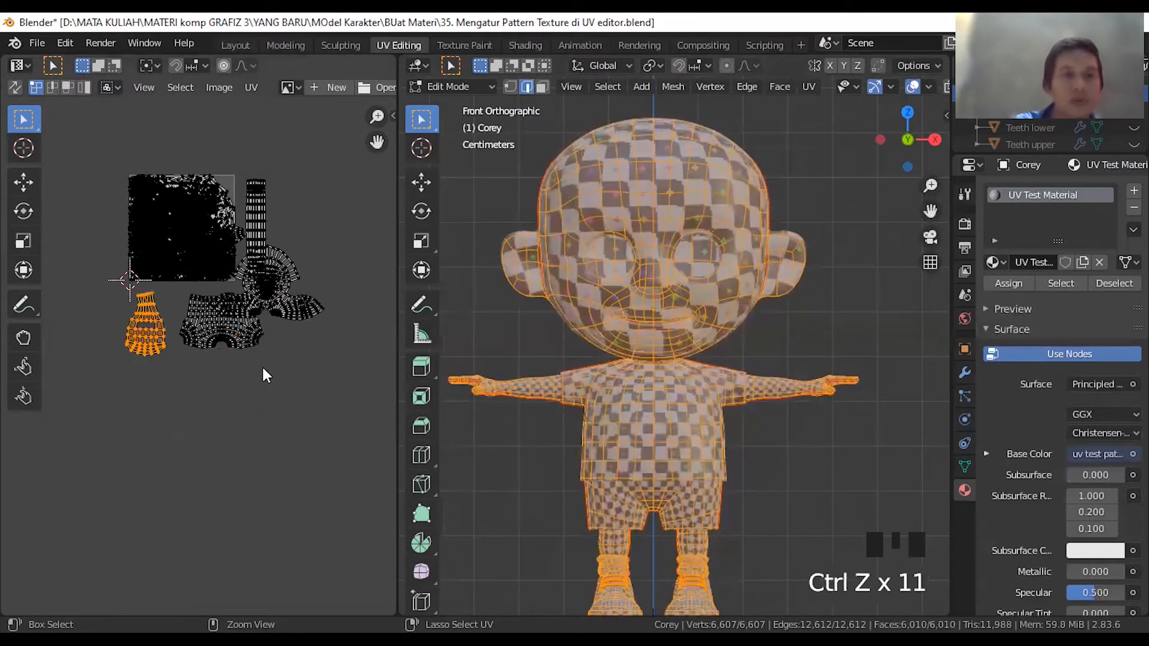
pyautogui.hotkey('ctrl', 'z')
pyautogui.hotkey('ctrl', 'z')
pyautogui.hotkey('ctrl', 'z')
pyautogui.hotkey('ctrl', 'z')
pyautogui.hotkey('ctrl', 'z')
pyautogui.hotkey('ctrl', 'z')
pyautogui.hotkey('ctrl', 'z')
pyautogui.hotkey('ctrl', 'z')
pyautogui.hotkey('ctrl', 'z')
pyautogui.hotkey('ctrl', 'z')
pyautogui.hotkey('ctrl', 'z')
pyautogui.hotkey('ctrl', 'z')
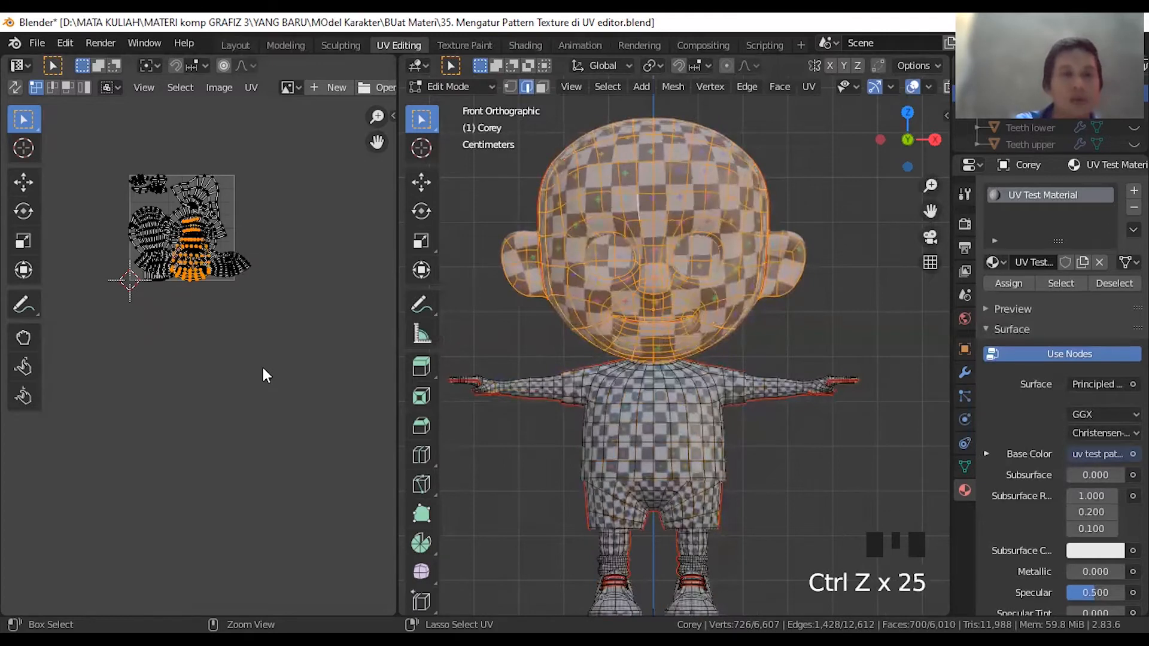
# - Reselect the entire mesh to check its UVs, and undo further back to before the shirt island was moved out of the UV square
pyautogui.press('a')
pyautogui.press('a')
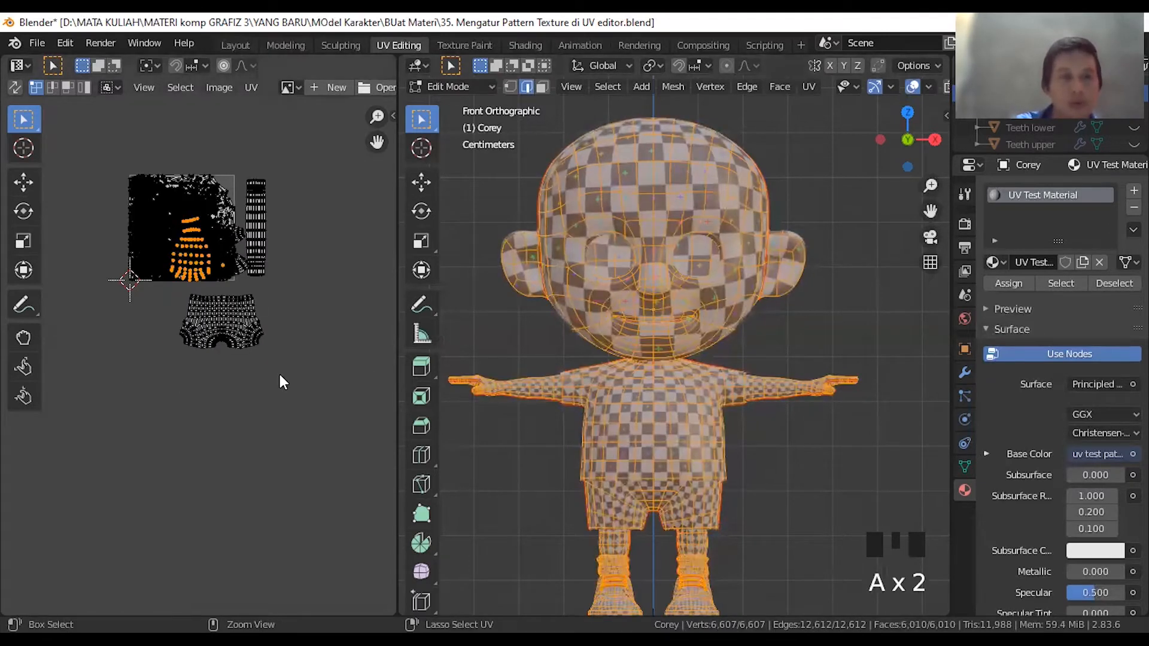
pyautogui.hotkey('ctrl', 'z')
pyautogui.hotkey('ctrl', 'z')
pyautogui.hotkey('ctrl', 'z')
pyautogui.hotkey('ctrl', 'z')
pyautogui.hotkey('ctrl', 'z')
pyautogui.hotkey('ctrl', 'z')
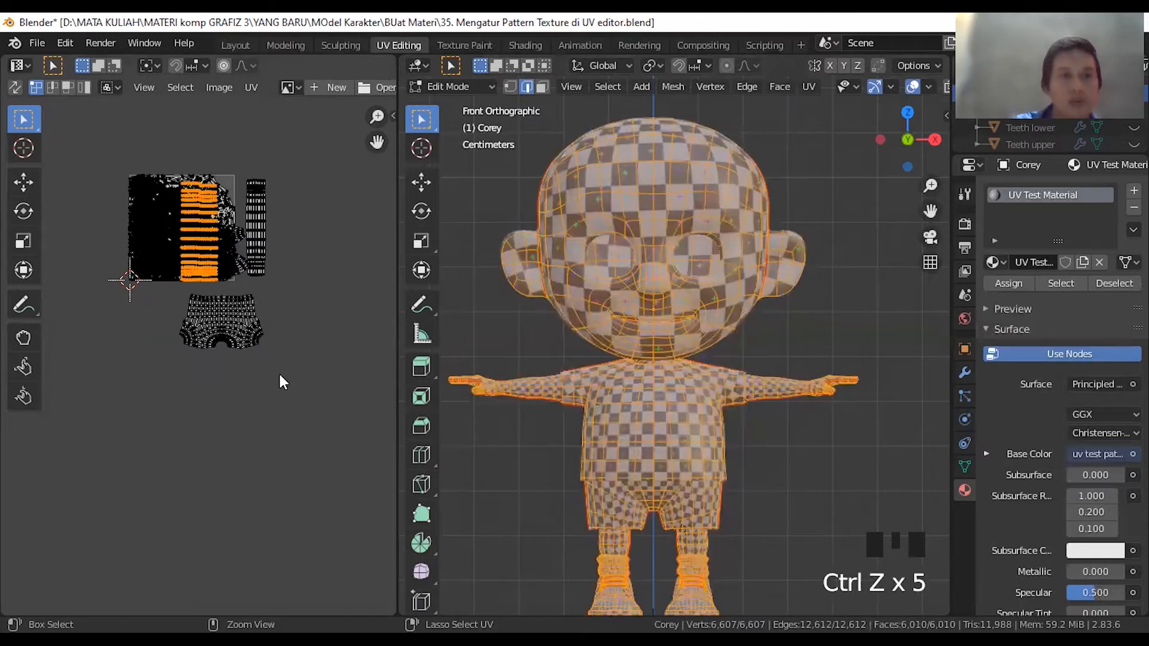
pyautogui.hotkey('ctrl', 'z')
pyautogui.hotkey('ctrl', 'z')
pyautogui.hotkey('ctrl', 'z')
pyautogui.hotkey('ctrl', 'z')
pyautogui.hotkey('ctrl', 'z')
pyautogui.hotkey('ctrl', 'z')
pyautogui.hotkey('ctrl', 'z')
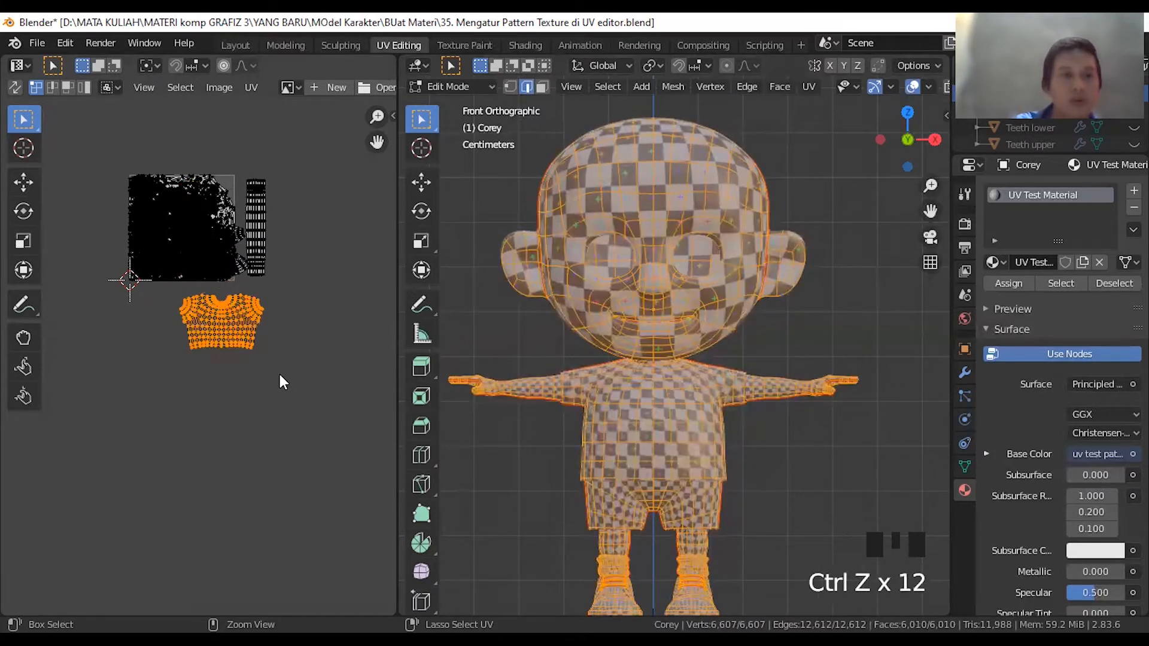
pyautogui.hotkey('ctrl', 'z')
pyautogui.hotkey('ctrl', 'z')
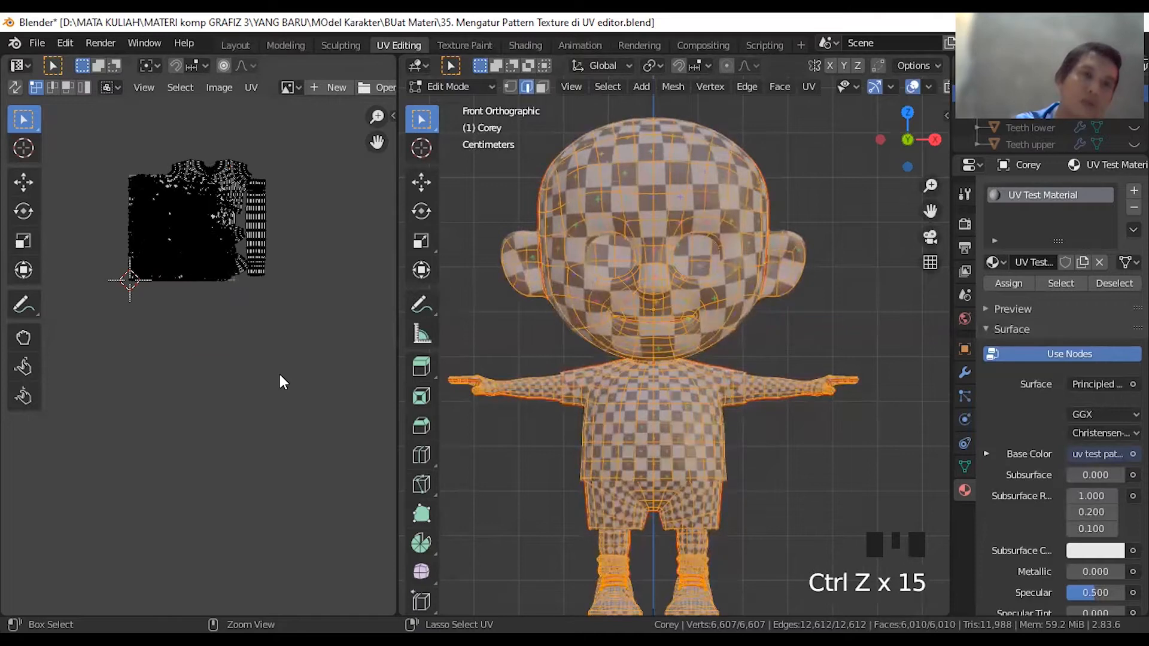
# - Select all UV islands of the character and apply Average Islands Scale to them
pyautogui.scroll(4, 235, 296)
pyautogui.keyDown('shift'); pyautogui.moveTo(234, 287); pyautogui.dragTo(261, 400, button='middle'); pyautogui.keyUp('shift')
pyautogui.scroll(-1, 261, 391)
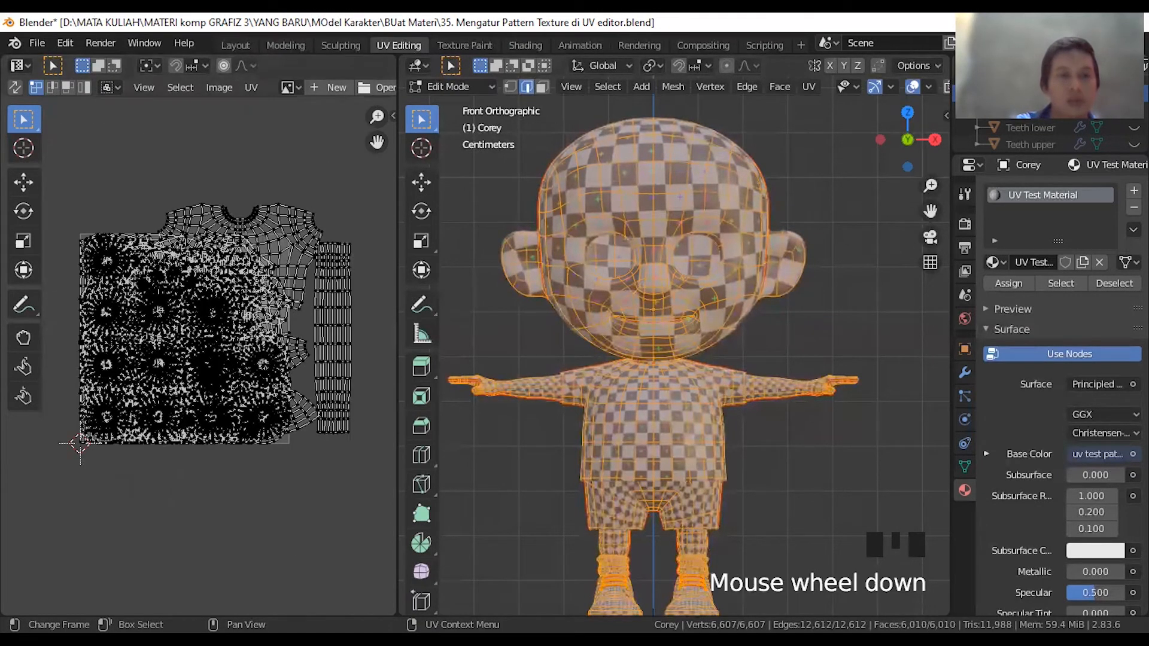
pyautogui.press('a')
pyautogui.press('a')
pyautogui.press('a')
pyautogui.press('a')
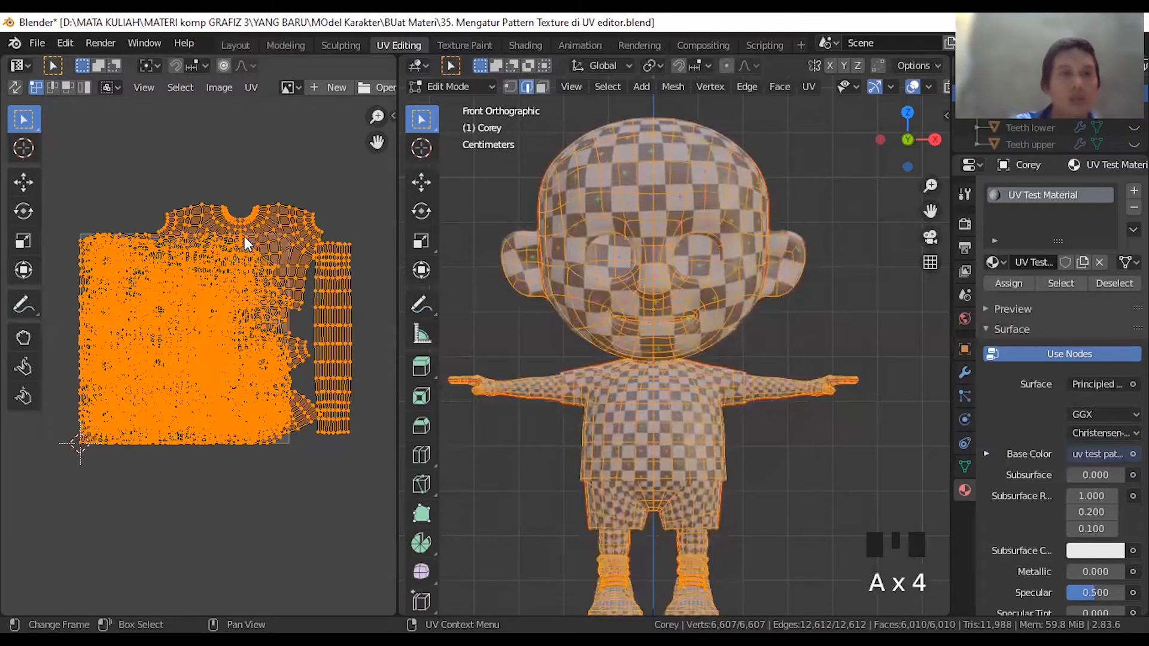
pyautogui.click(250, 88)
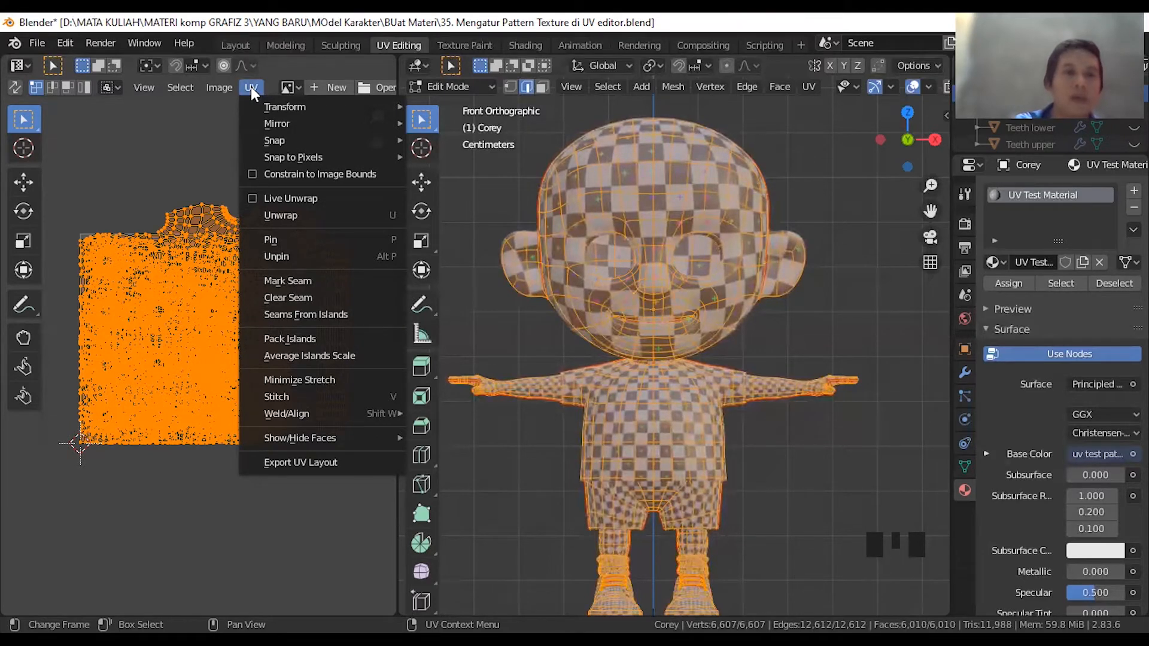
pyautogui.click(318, 352)
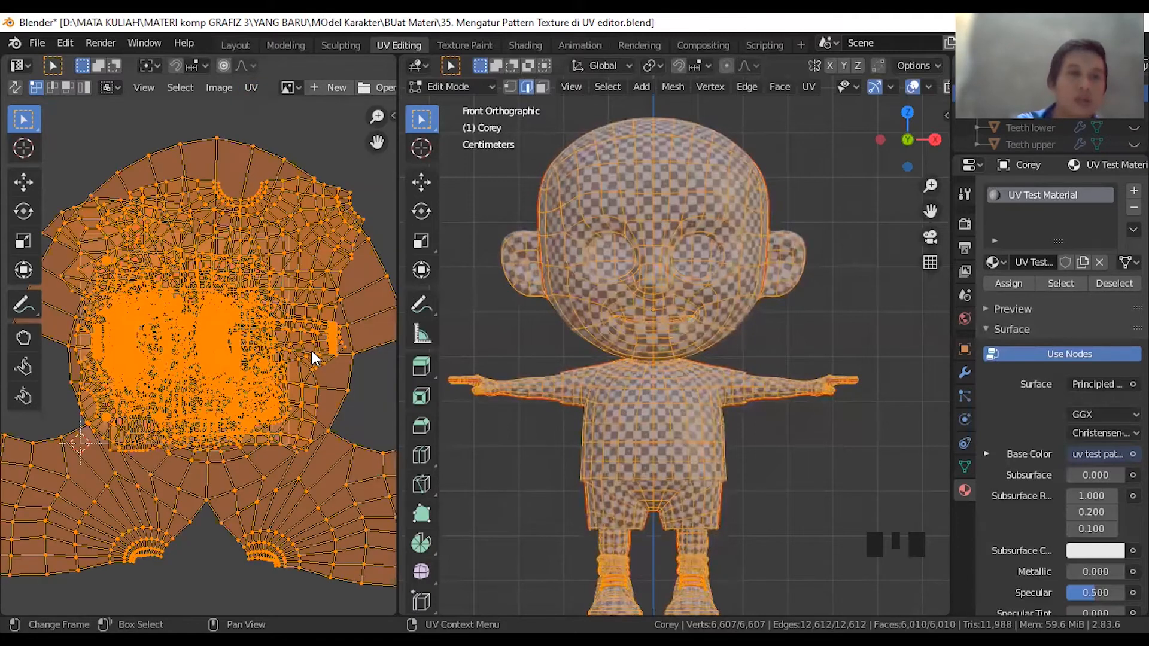
# - Examine the UV layout and the uniformity of the checker pattern across the head, shirt, shorts and shoes
pyautogui.scroll(-3, 311, 351)
pyautogui.scroll(-1, 311, 354)
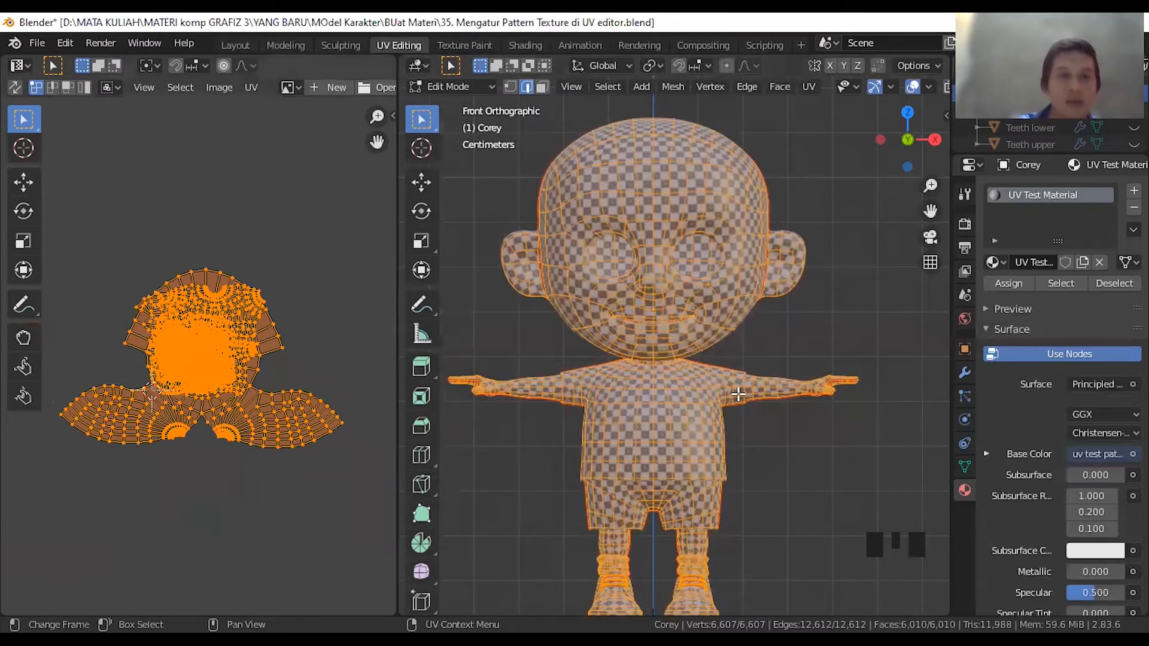
pyautogui.keyDown('shift'); pyautogui.moveTo(733, 517); pyautogui.dragTo(713, 448, button='middle'); pyautogui.keyUp('shift')
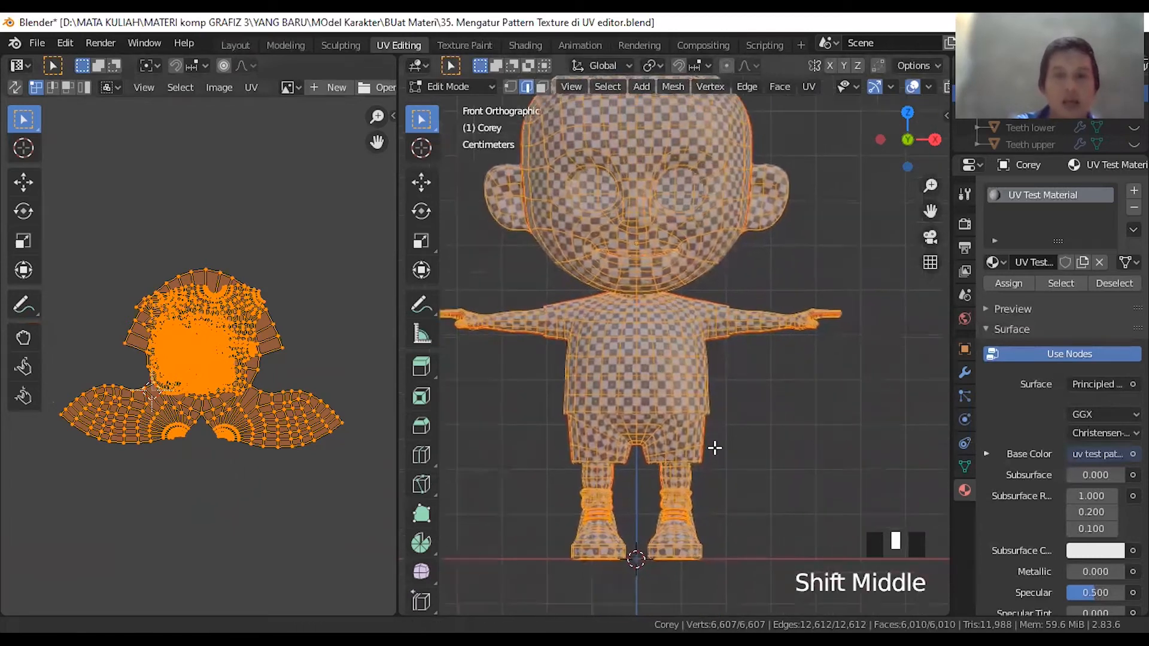
pyautogui.scroll(3, 682, 418)
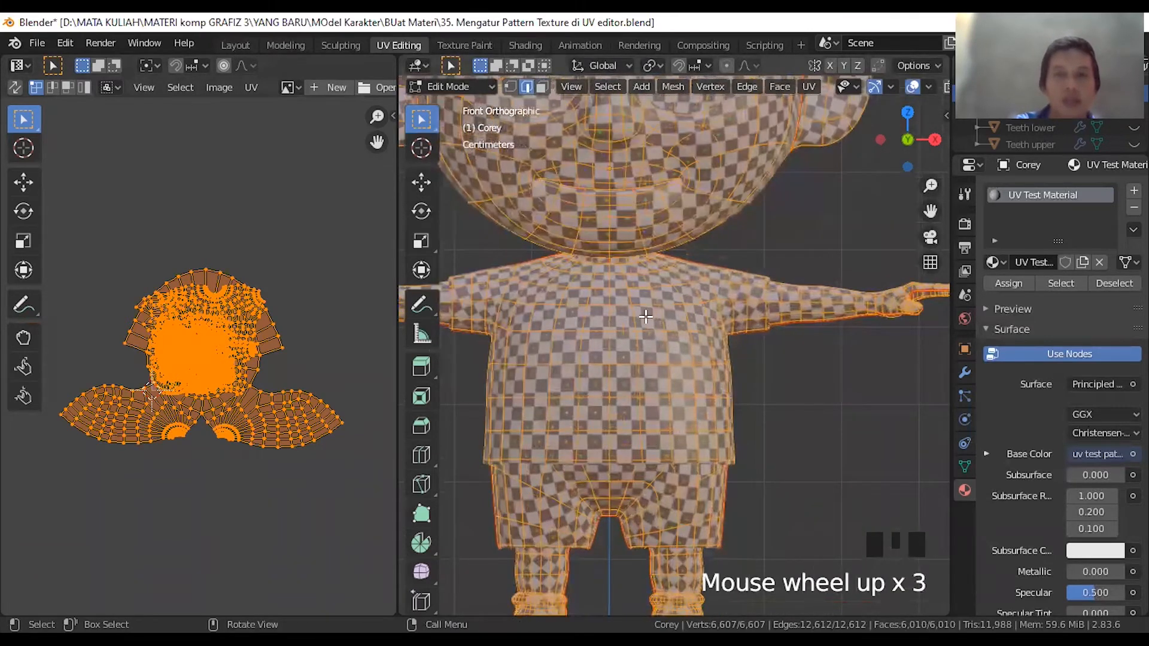
pyautogui.scroll(-2, 625, 301)
pyautogui.keyDown('shift'); pyautogui.moveTo(508, 319); pyautogui.dragTo(571, 392, button='middle'); pyautogui.keyUp('shift')
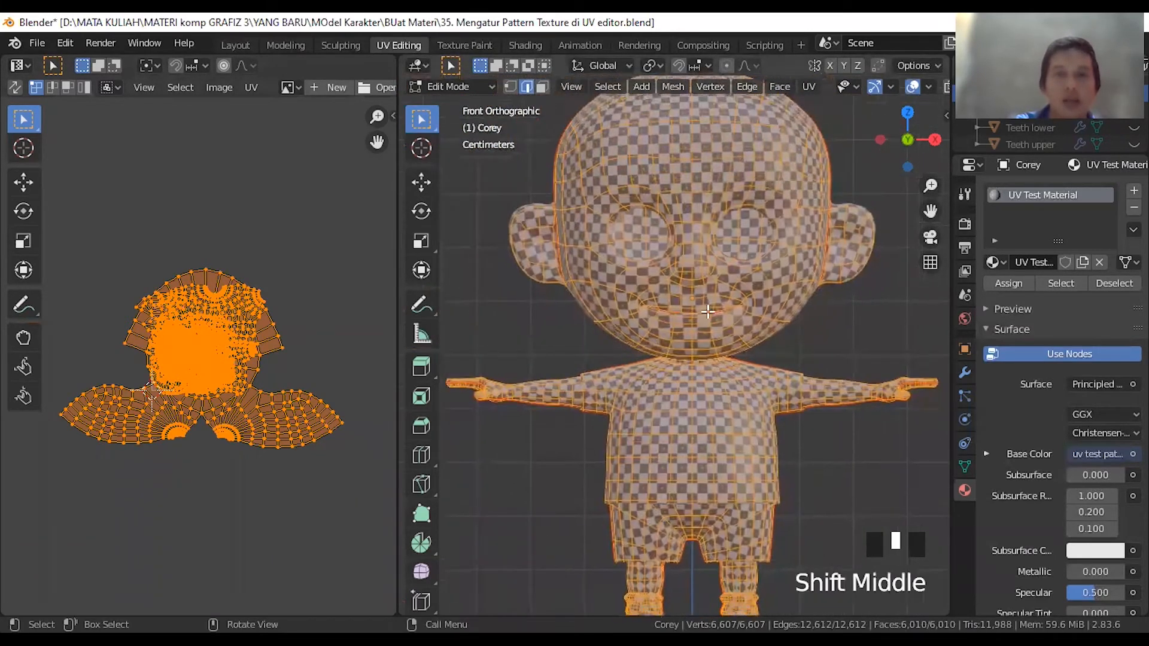
pyautogui.scroll(-1, 710, 376)
pyautogui.keyDown('shift'); pyautogui.moveTo(731, 453); pyautogui.dragTo(716, 431, button='middle'); pyautogui.keyUp('shift')
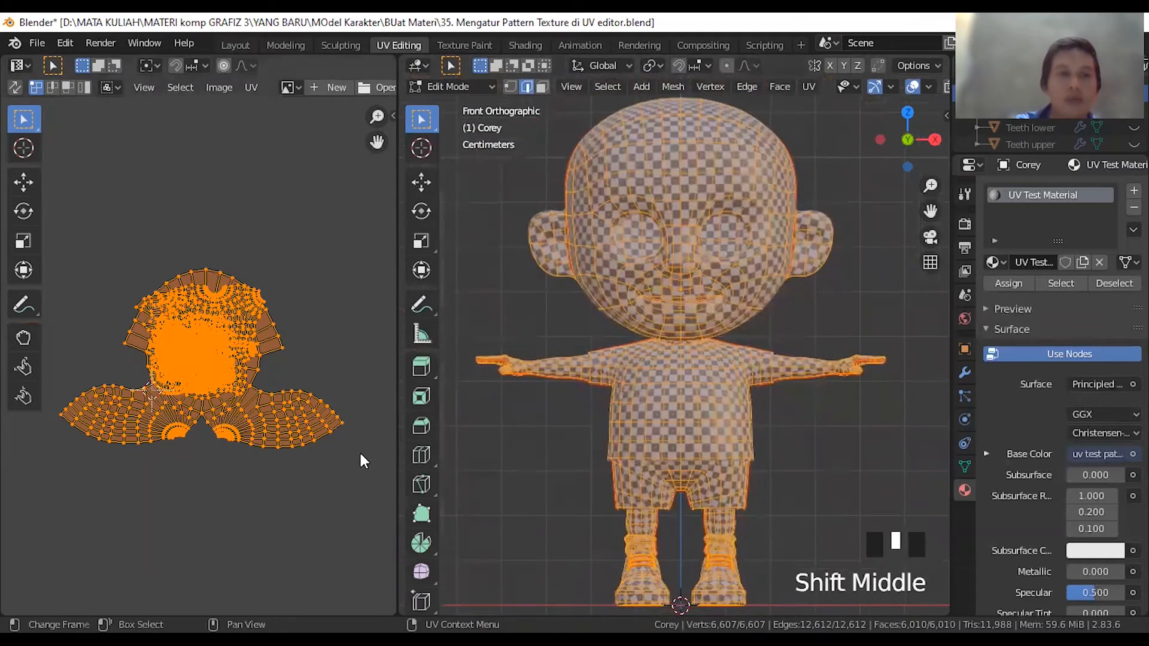
pyautogui.scroll(1, 314, 424)
pyautogui.scroll(-1, 207, 351)
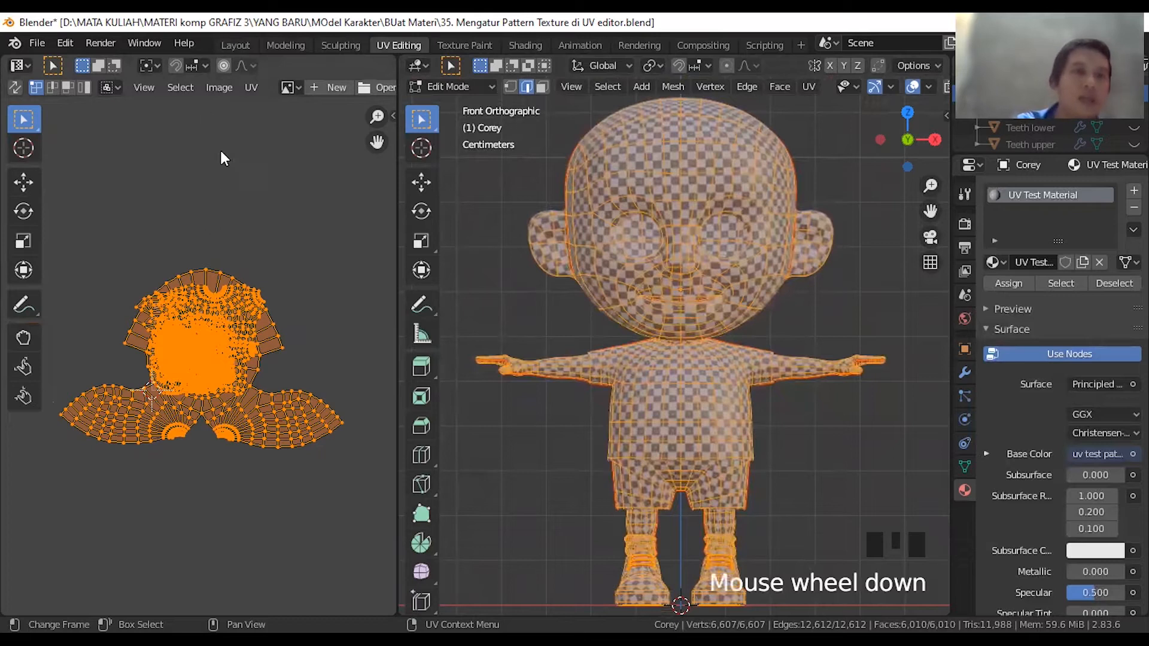
# - Apply Average Islands Scale to all UV islands again and pack them into the UV square
pyautogui.click(253, 87)
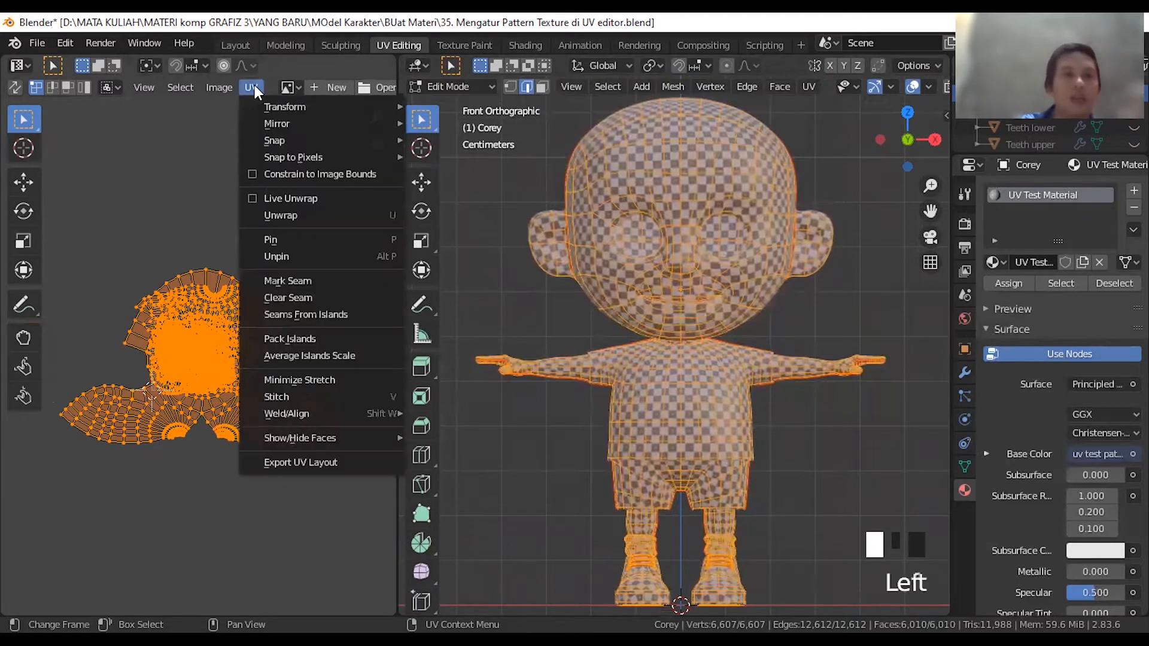
pyautogui.click(299, 357)
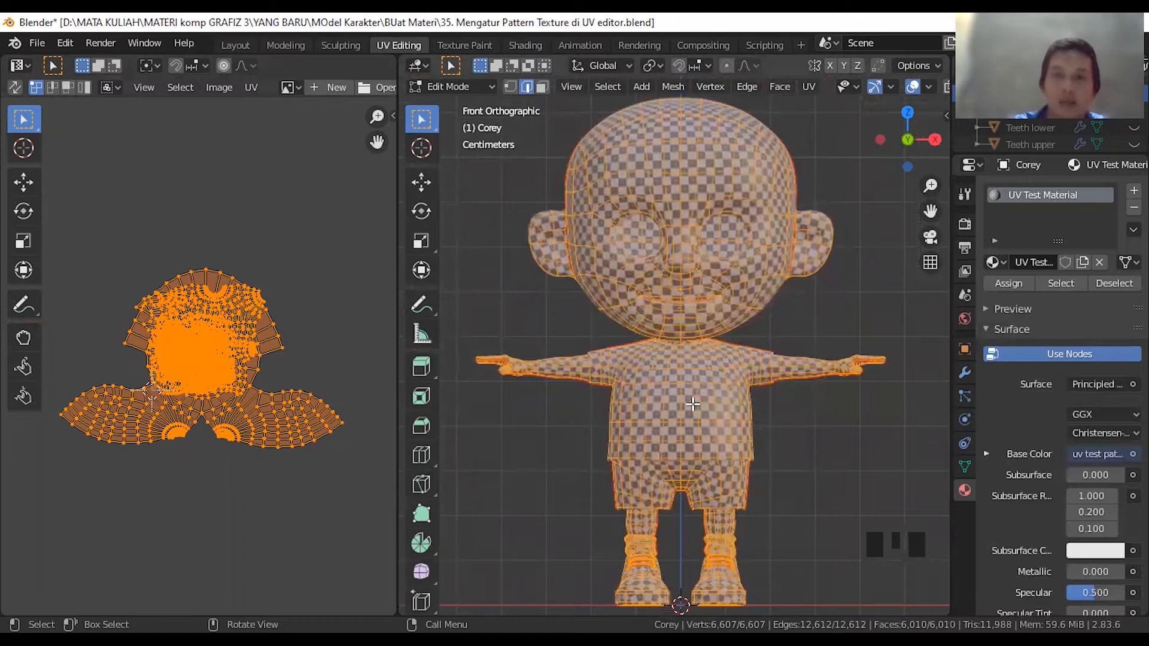
pyautogui.click(251, 87)
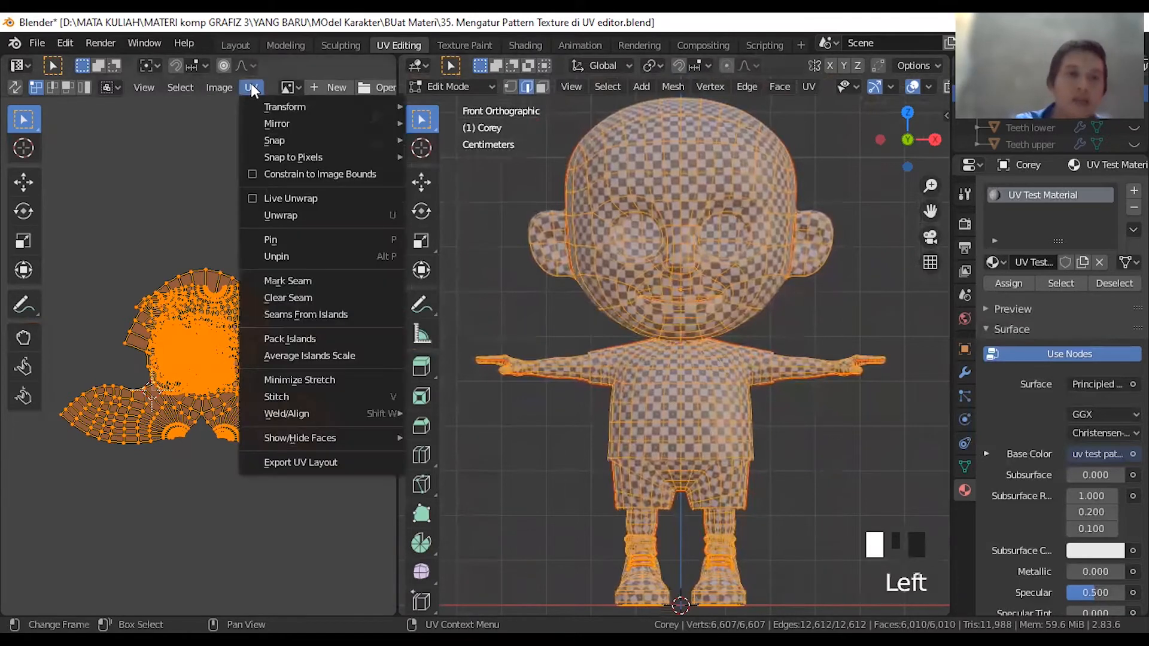
pyautogui.click(290, 339)
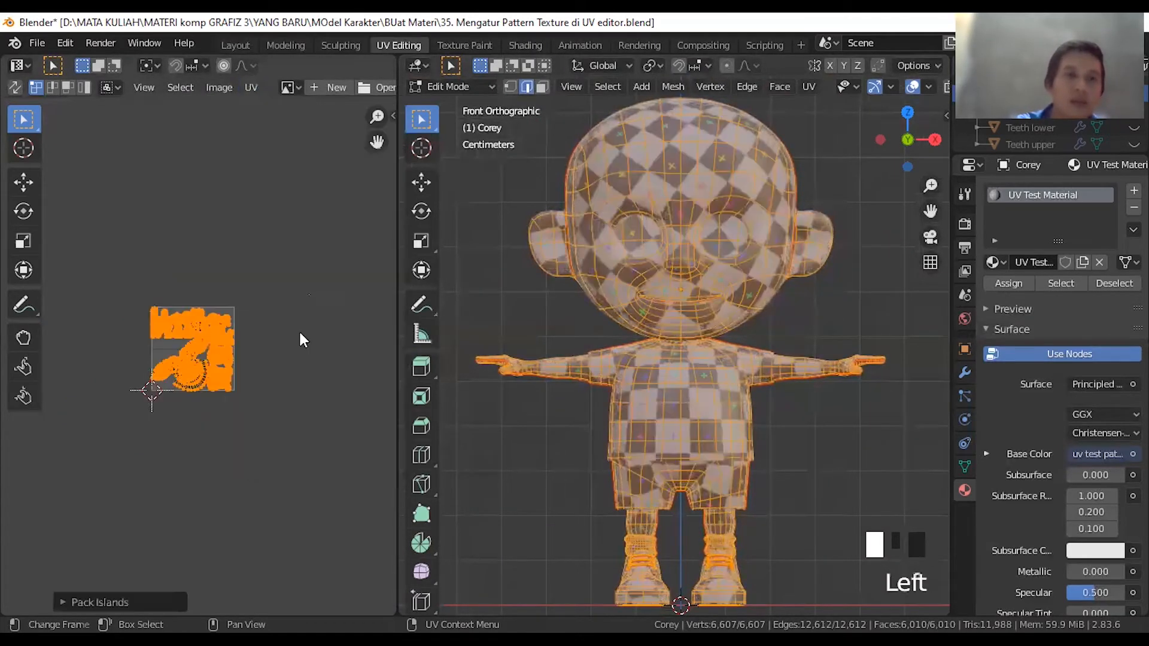
pyautogui.scroll(5, 152, 359)
pyautogui.scroll(1, 207, 346)
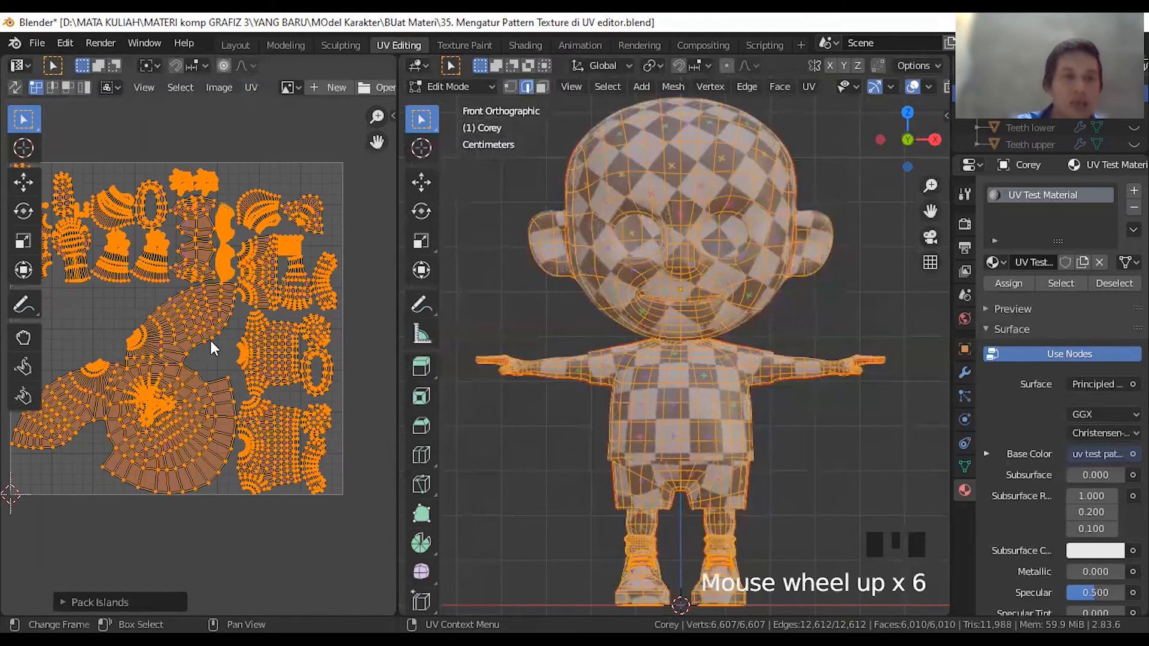
pyautogui.keyDown('shift'); pyautogui.moveTo(205, 325); pyautogui.dragTo(253, 358, button='middle'); pyautogui.keyUp('shift')
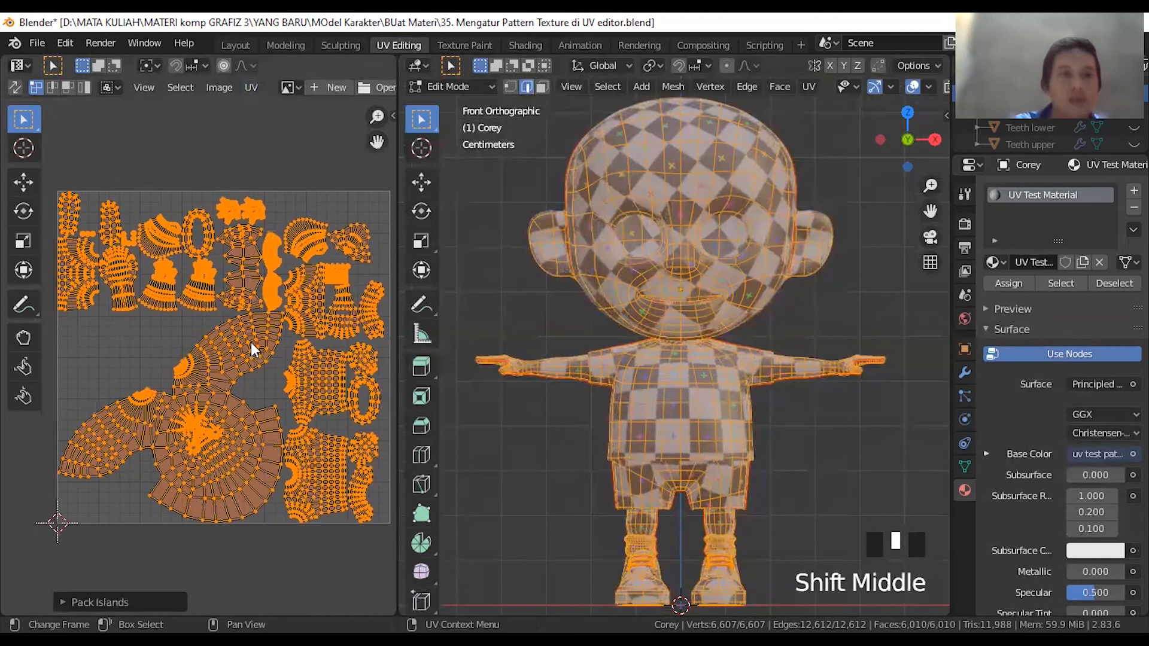
# - Deselect the islands and examine the packed UV layout, checking the spacing and orientation of the islands up close
pyautogui.scroll(1, 246, 341)
pyautogui.click(175, 324)
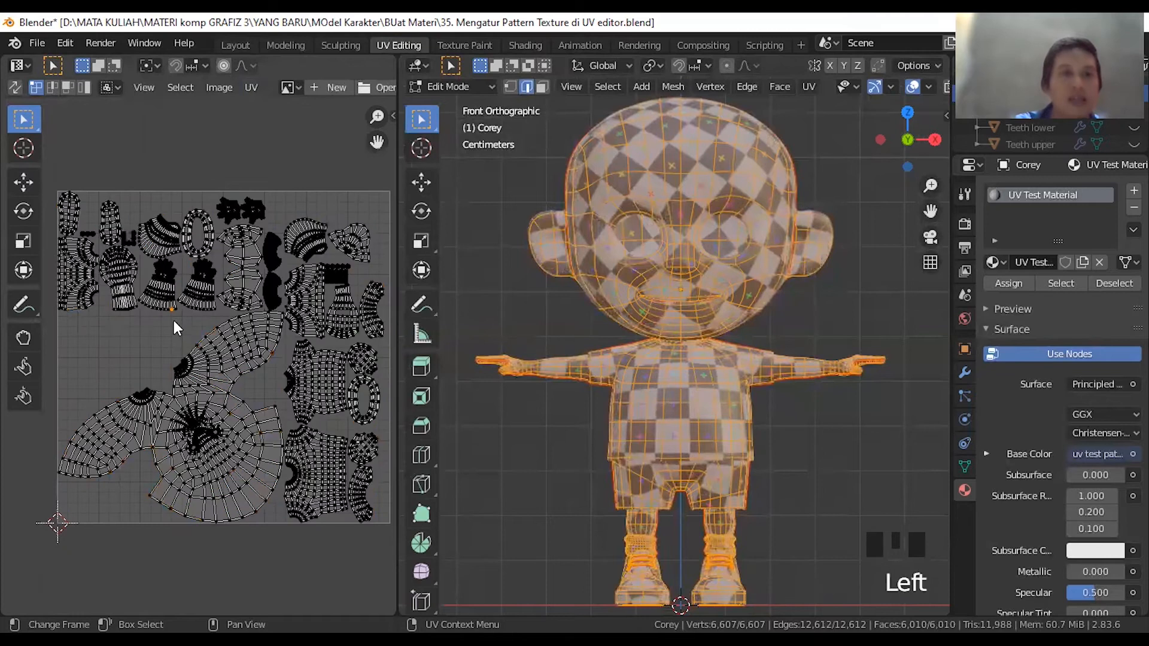
pyautogui.click(202, 200)
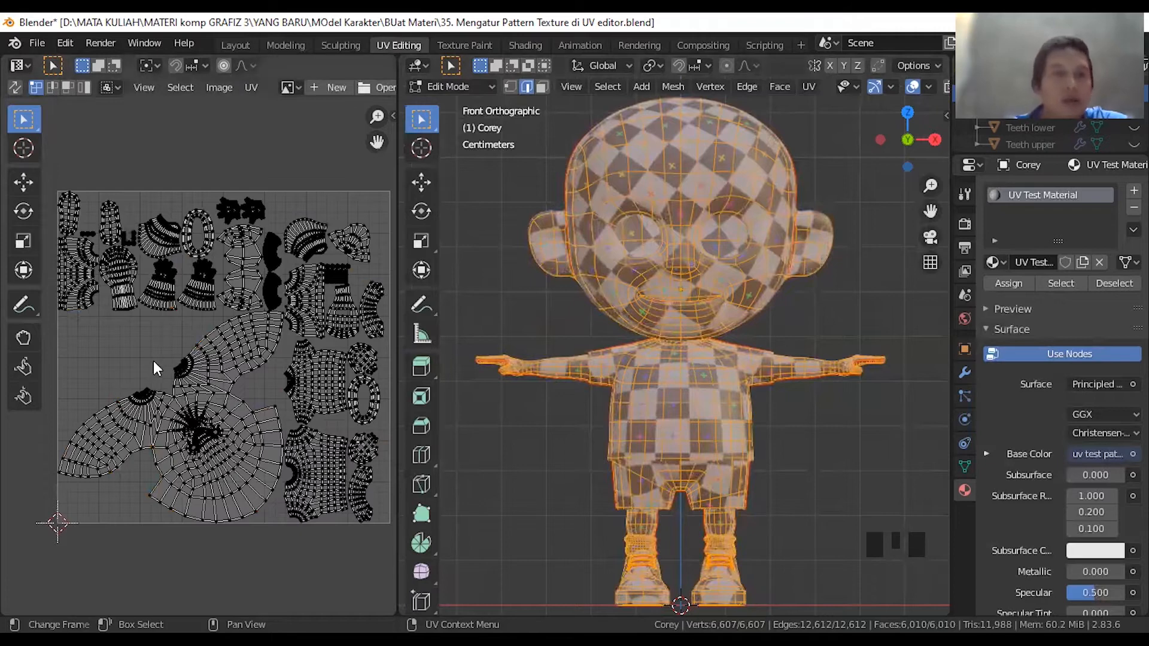
pyautogui.scroll(2, 195, 286)
pyautogui.scroll(-3, 195, 286)
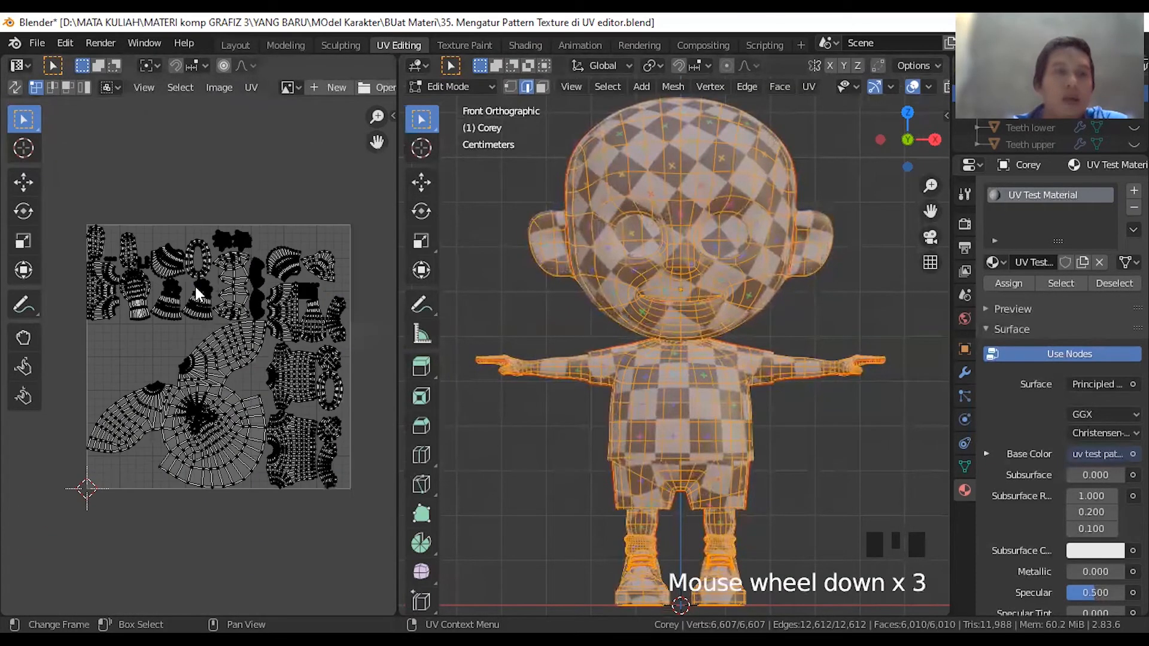
pyautogui.scroll(3, 195, 286)
pyautogui.scroll(4, 220, 350)
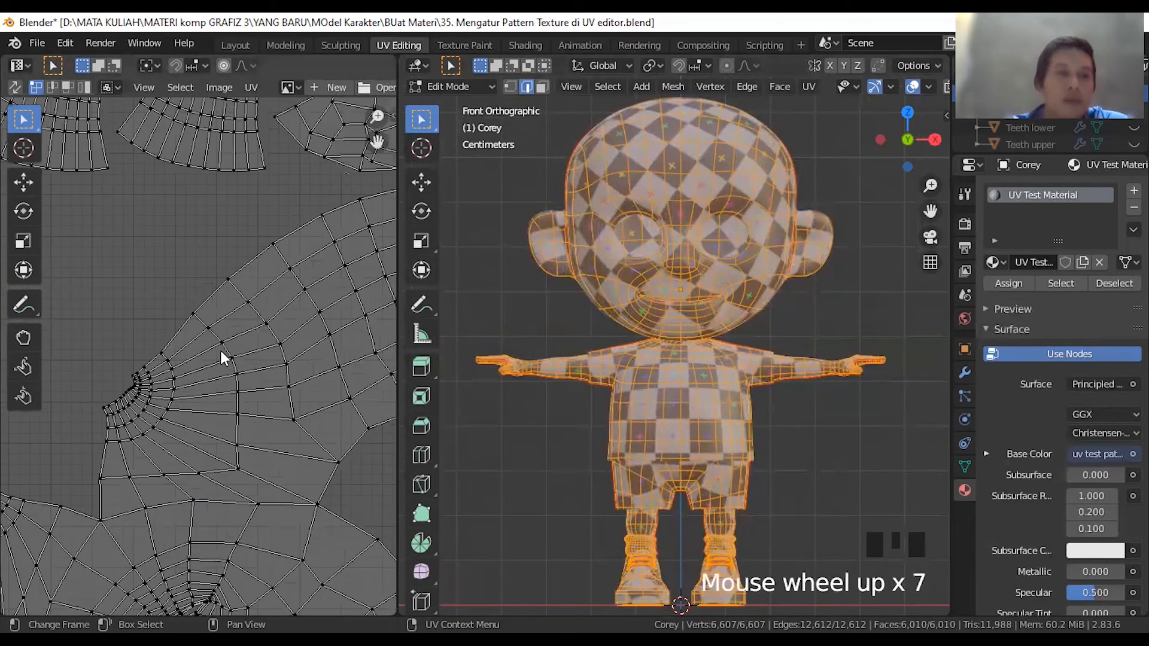
pyautogui.scroll(-7, 221, 351)
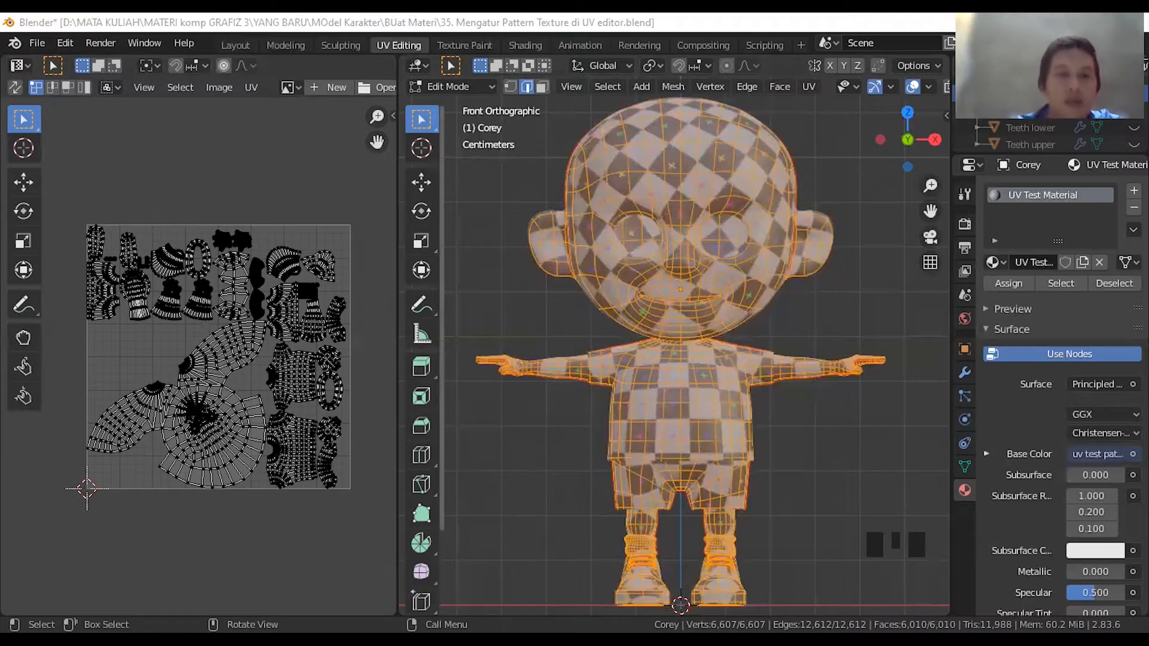
# - Select the whole head UV island and rotate it in stages, including turns of 45° and 10°
pyautogui.click(222, 414)
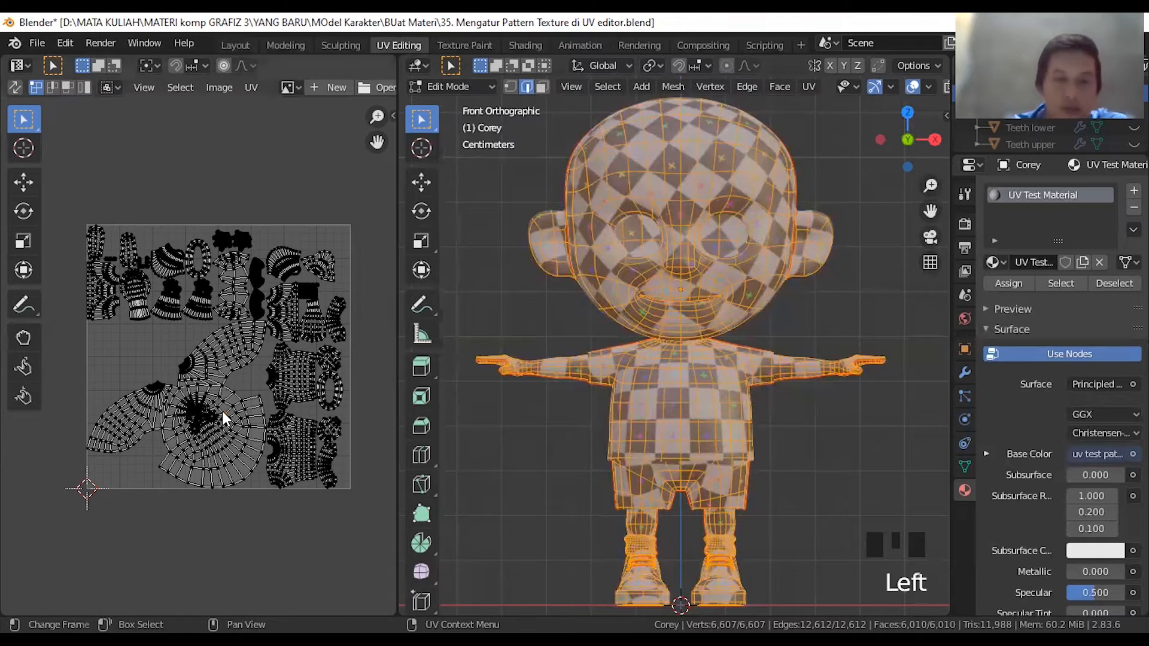
pyautogui.press('l')
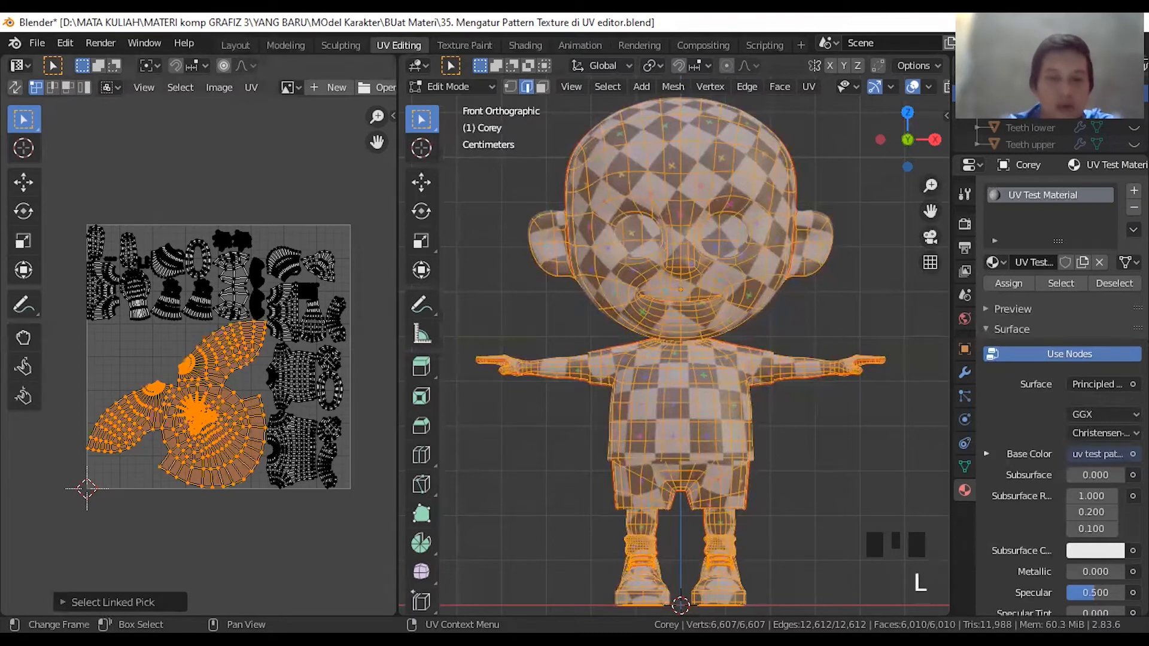
pyautogui.press('r')
pyautogui.click(223, 416)
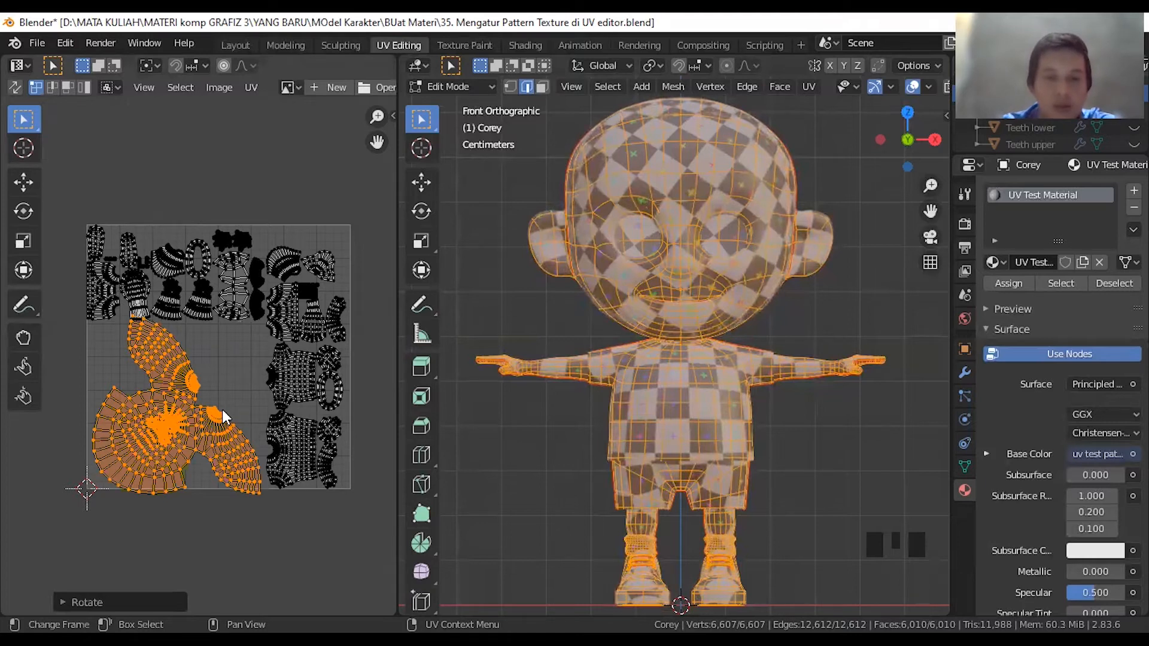
pyautogui.write('r')
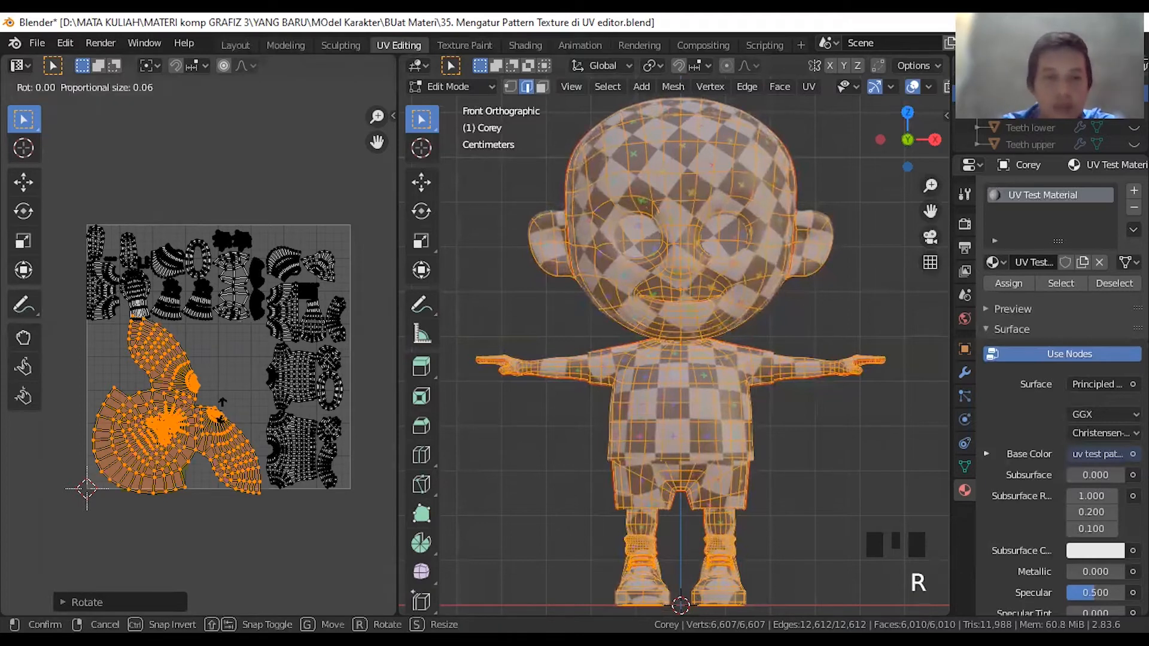
pyautogui.write('45')
pyautogui.press('Return')
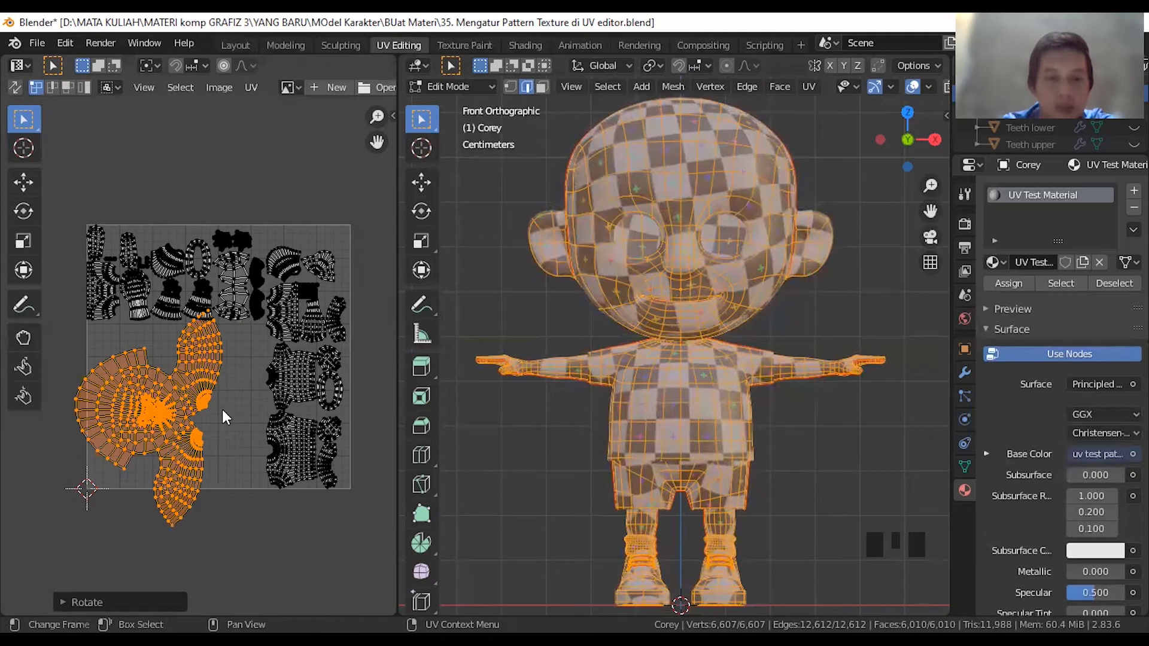
pyautogui.press('r')
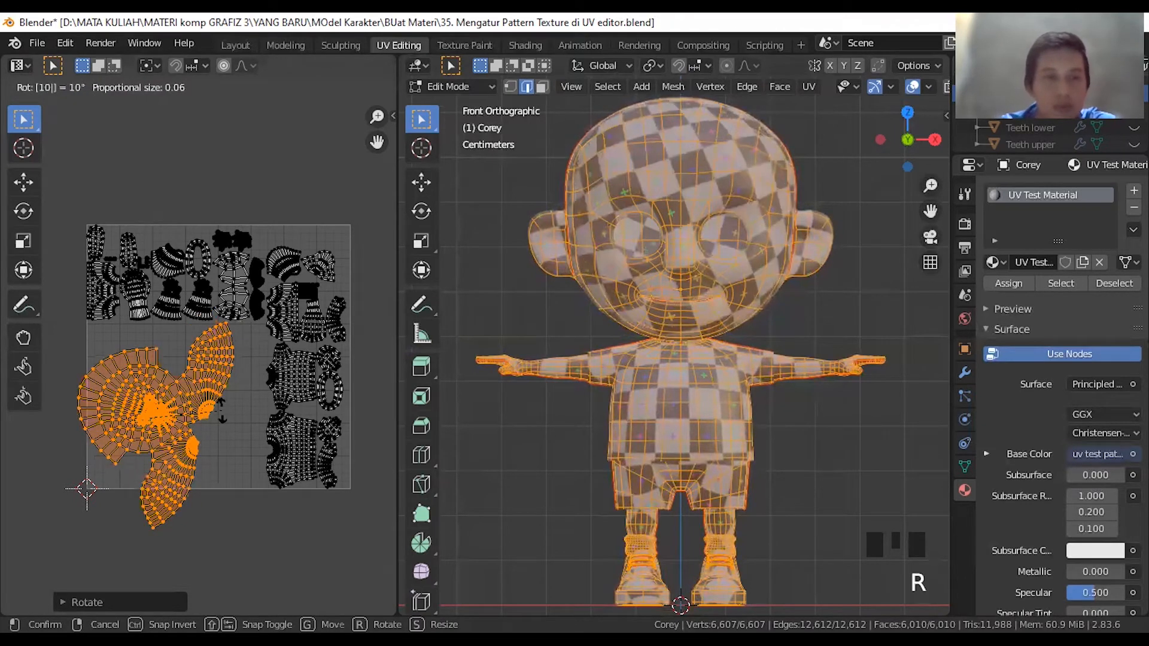
pyautogui.click(223, 411)
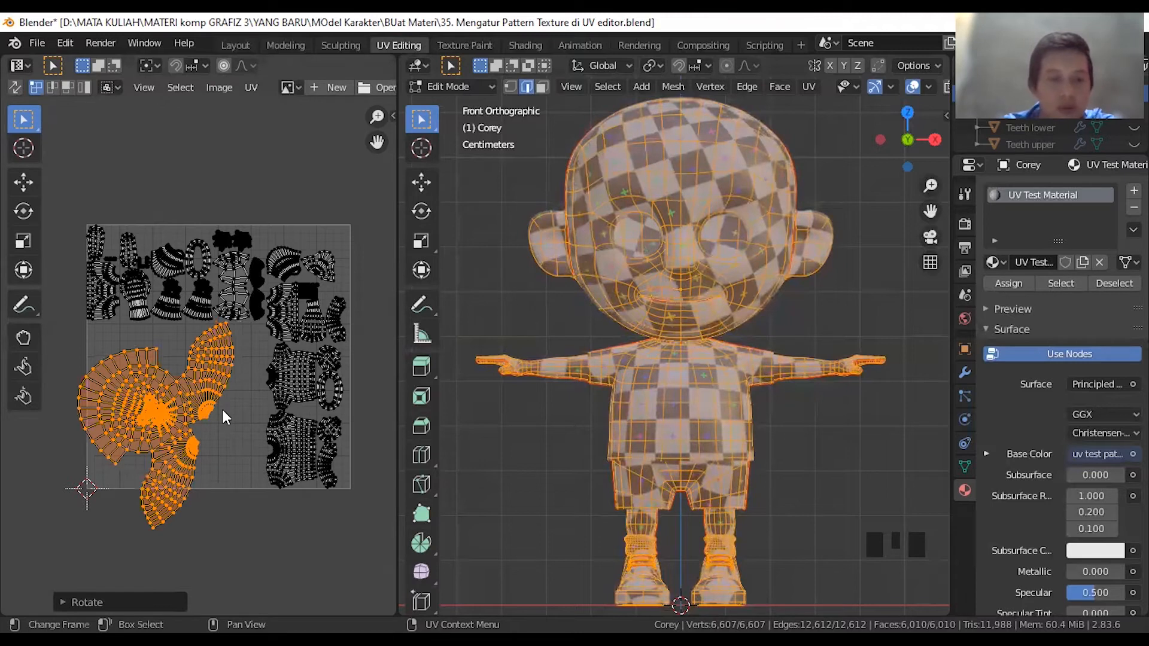
# - Rotate the head UV island by 60°, 15° and -5° so that it stands upright
pyautogui.write('r60')
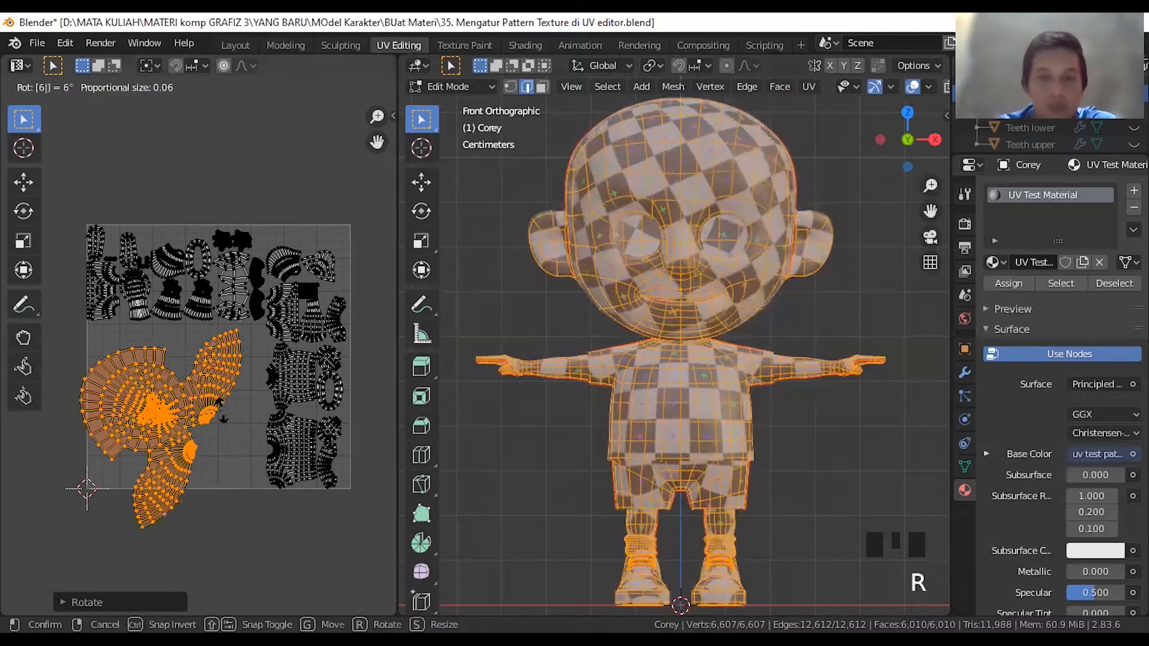
pyautogui.click(221, 410)
pyautogui.write('r15')
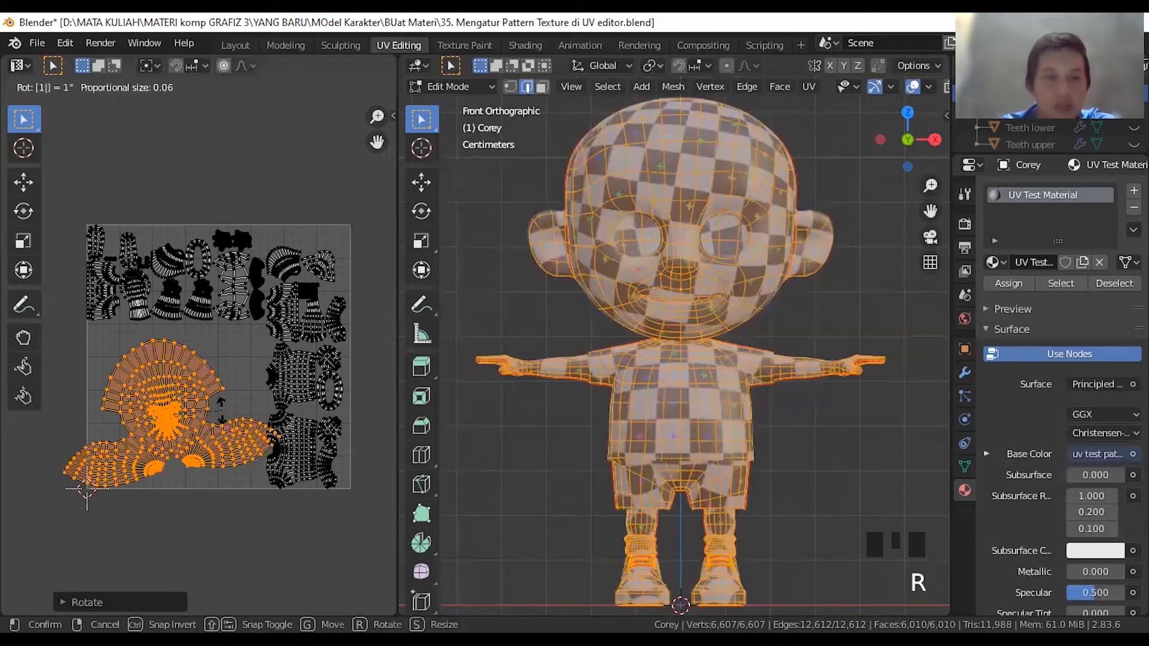
pyautogui.click(221, 410)
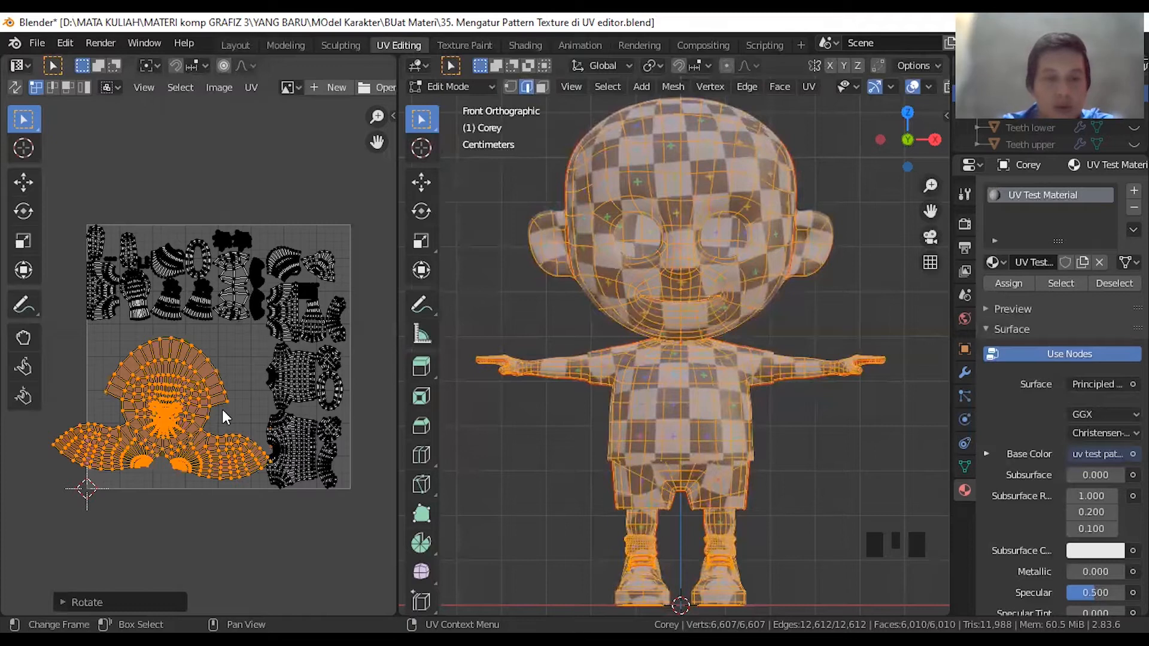
pyautogui.press('r')
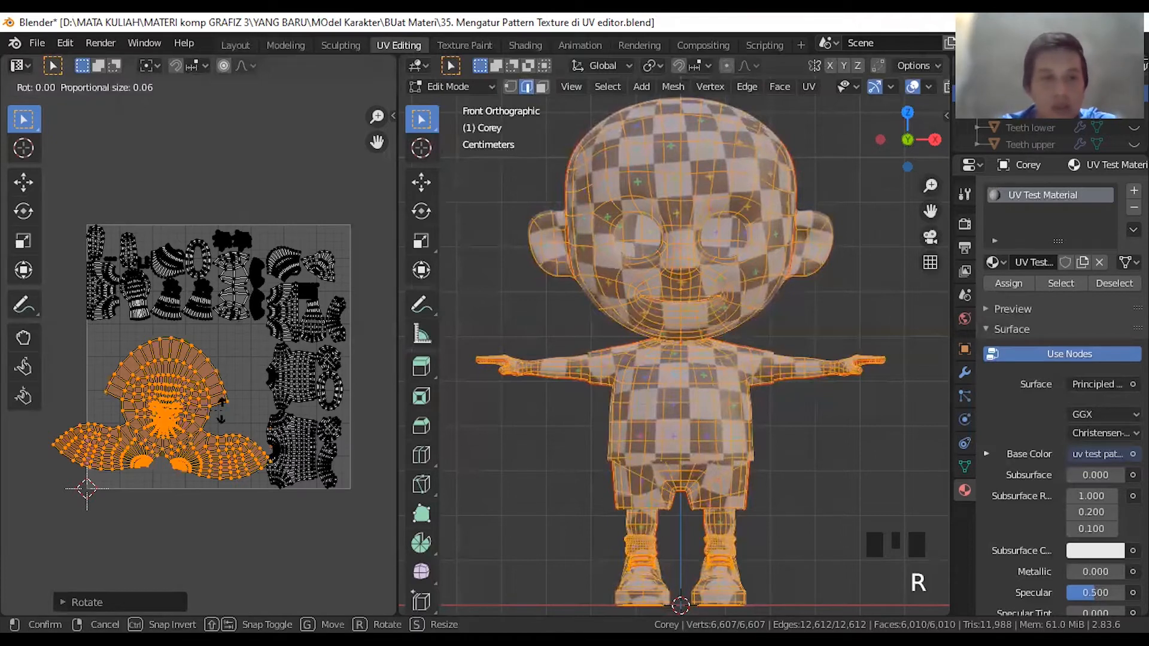
pyautogui.write('-5')
pyautogui.click(222, 410)
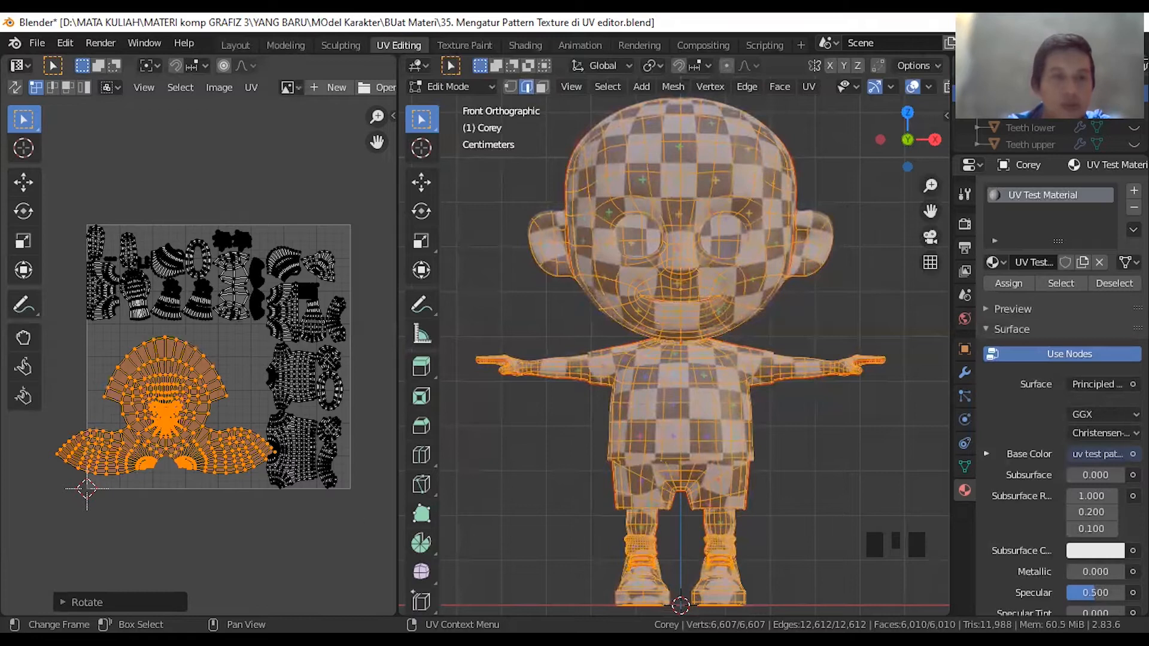
# - Try to scale down the upright head UV island so it stays clear of its neighbours, and undo the scaling
pyautogui.press('s')
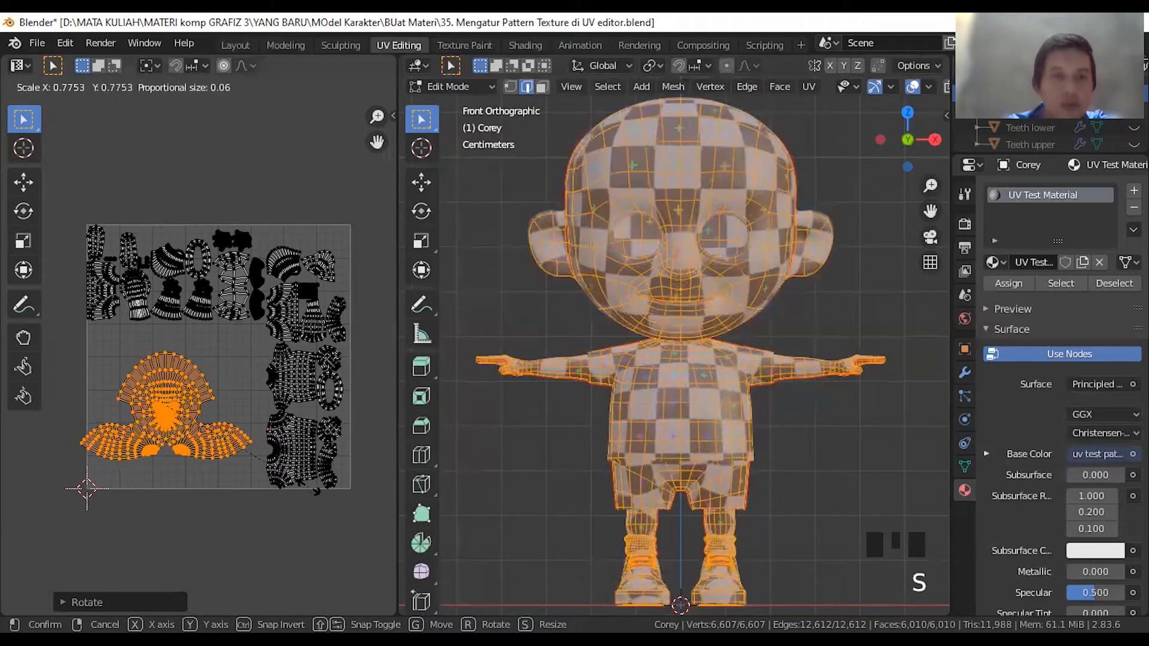
pyautogui.click(307, 483)
pyautogui.hotkey('ctrl', 'z')
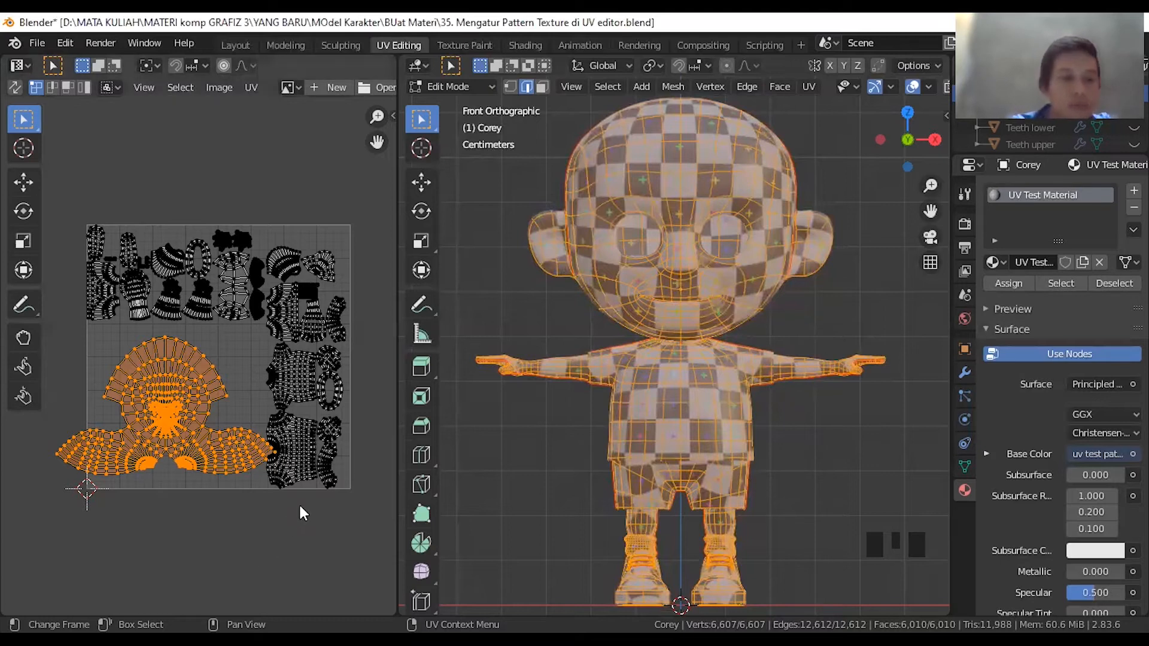
# - Undo the head island rotations, the island packing and the scale averaging, back to the unequal overlapping UV islands
pyautogui.hotkey('ctrl', 'z')
pyautogui.hotkey('ctrl', 'z')
pyautogui.hotkey('ctrl', 'z')
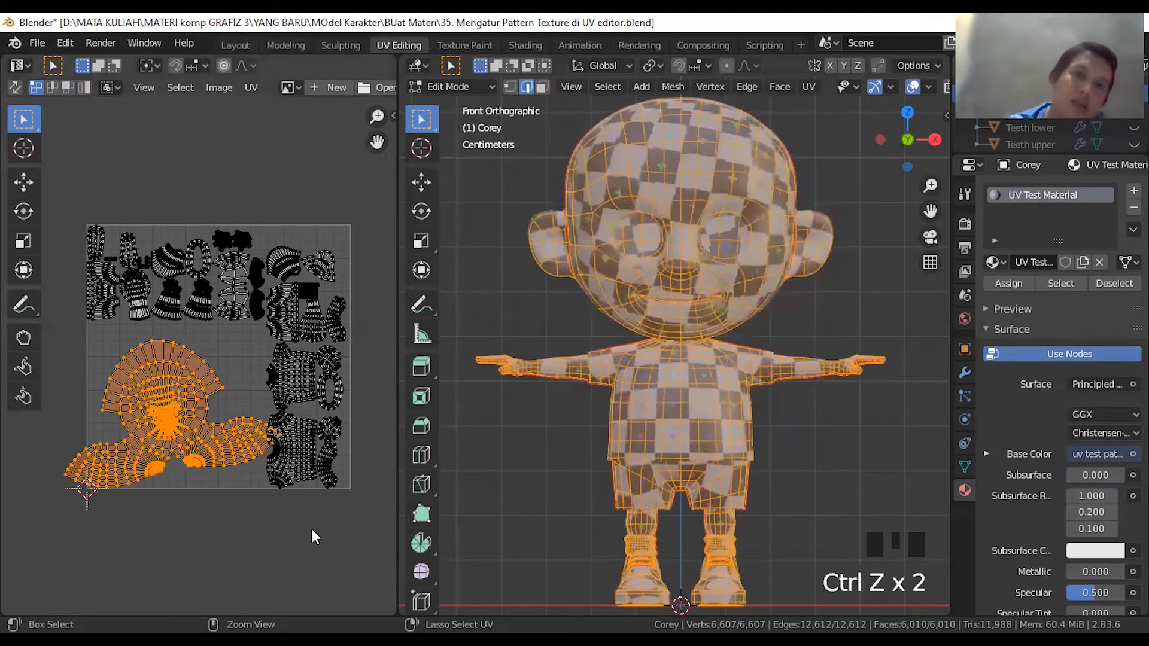
pyautogui.hotkey('ctrl', 'z')
pyautogui.hotkey('ctrl', 'z')
pyautogui.hotkey('ctrl', 'z')
pyautogui.hotkey('ctrl', 'z')
pyautogui.hotkey('ctrl', 'z')
pyautogui.hotkey('ctrl', 'z')
pyautogui.hotkey('ctrl', 'z')
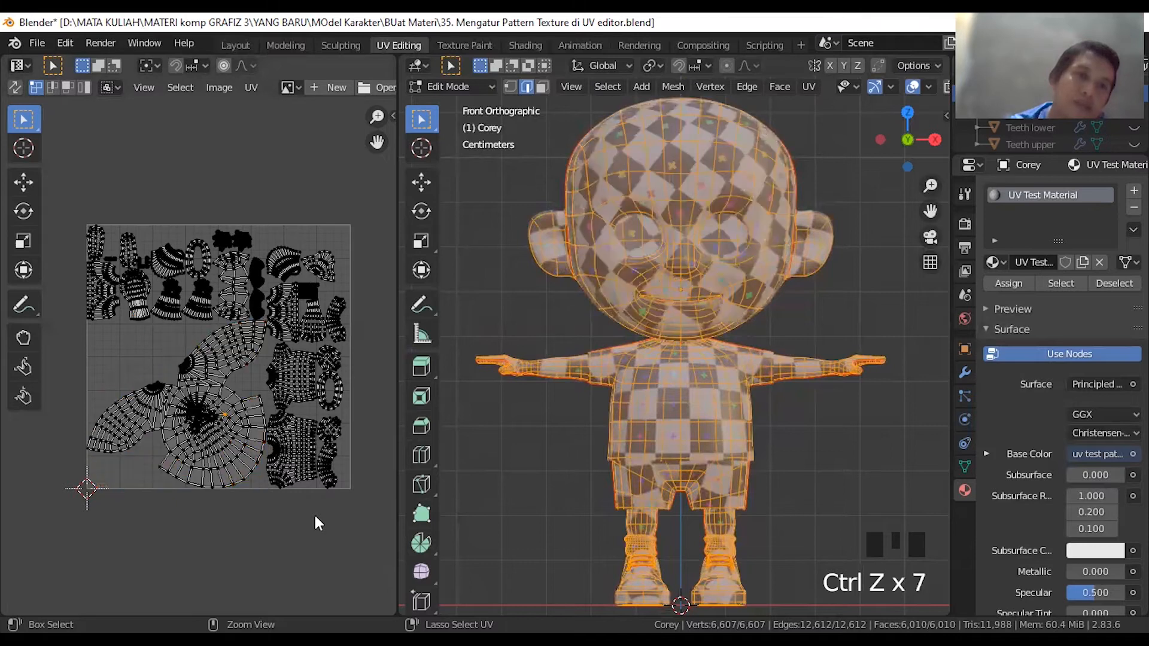
pyautogui.hotkey('ctrl', 'z')
pyautogui.hotkey('ctrl', 'z')
pyautogui.hotkey('ctrl', 'z')
pyautogui.hotkey('ctrl', 'z')
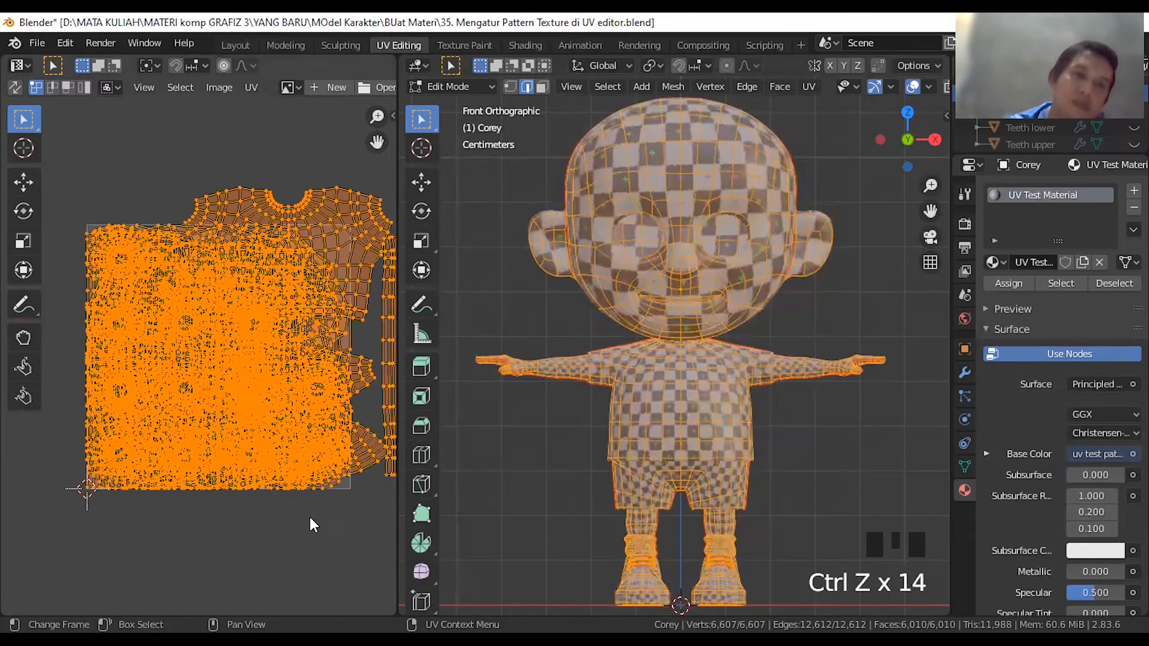
# - Apply Average Islands Scale to all of the character's UV islands
pyautogui.scroll(-1, 274, 327)
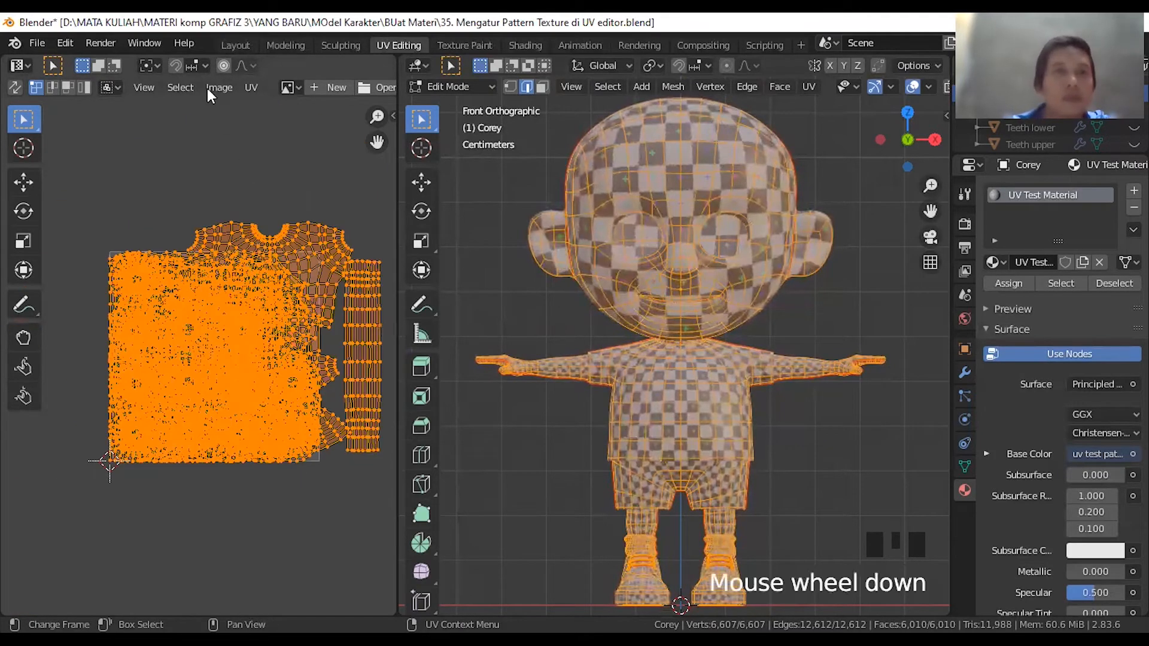
pyautogui.click(252, 88)
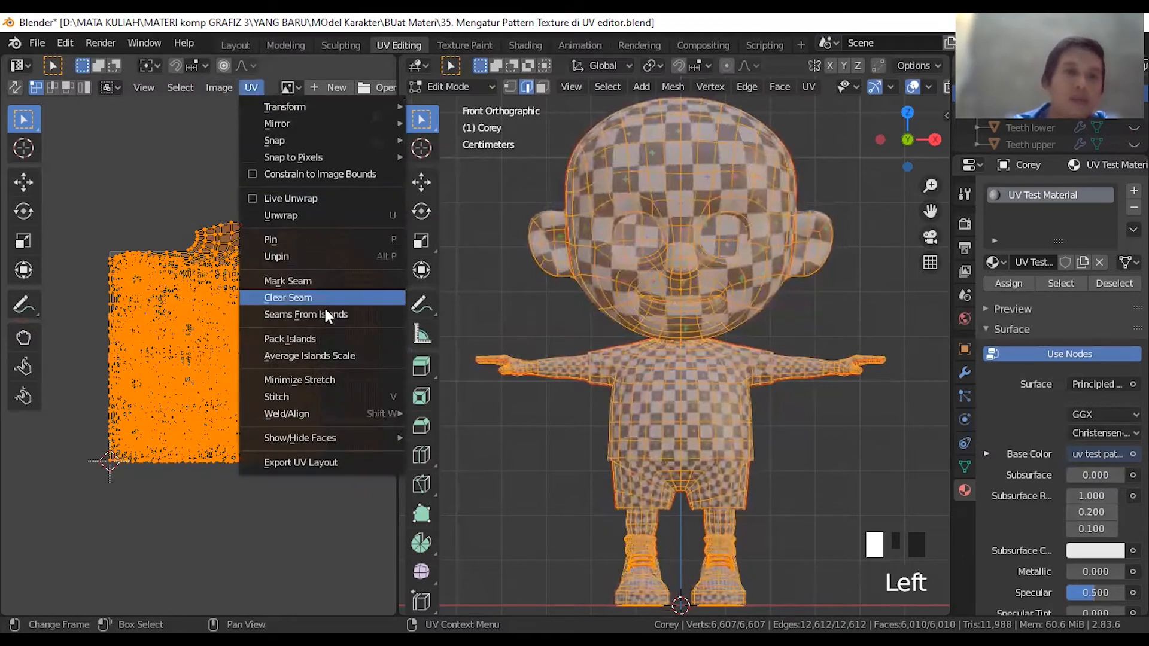
pyautogui.click(317, 357)
pyautogui.scroll(-3, 299, 358)
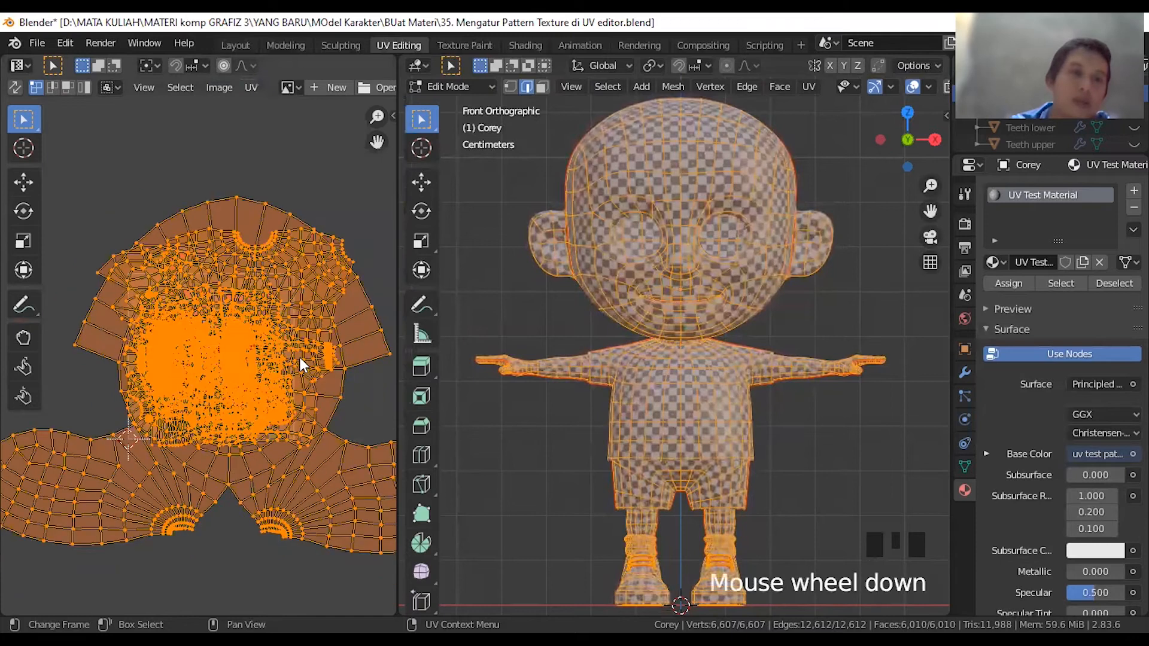
# - Pack all UV islands into the UV square with the Rotate option turned off so they keep their orientation
pyautogui.click(251, 89)
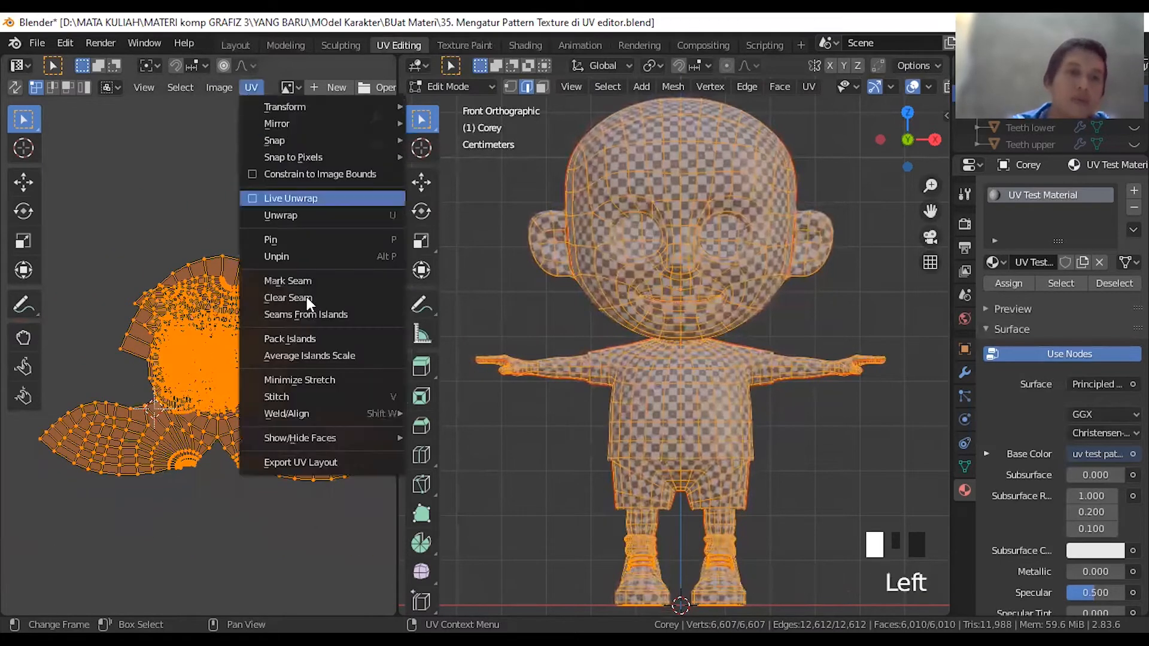
pyautogui.click(305, 340)
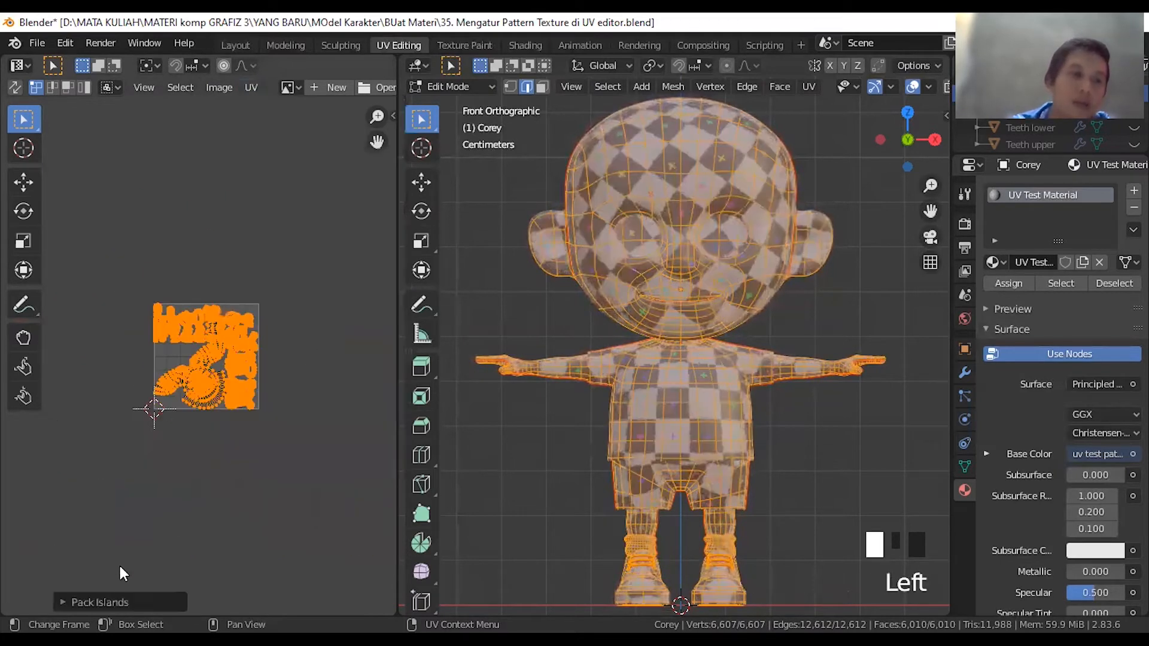
pyautogui.click(91, 601)
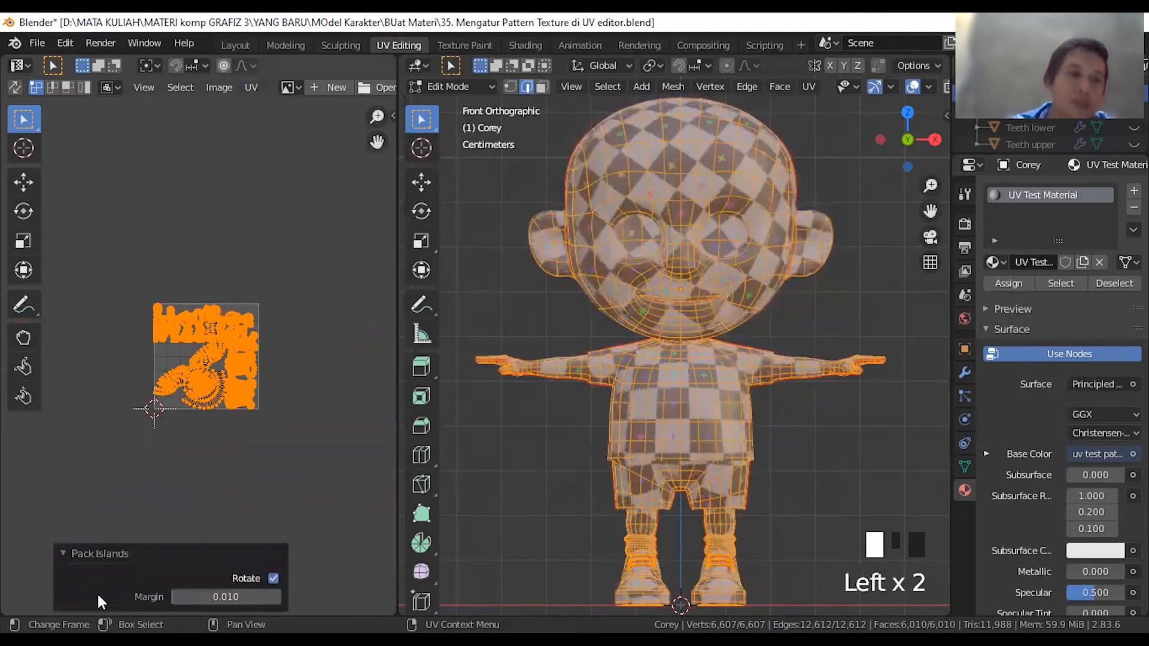
pyautogui.click(272, 578)
pyautogui.scroll(4, 214, 387)
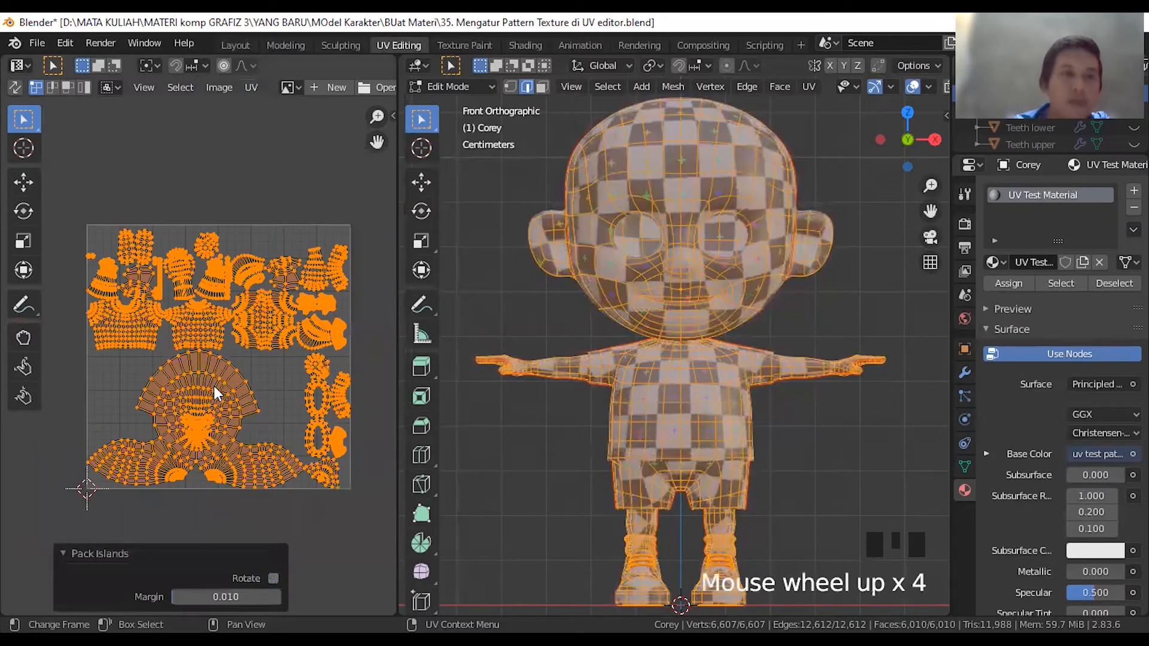
# - Deselect the packed UV islands and widen the UV editor area so the layout has more room
pyautogui.scroll(1, 213, 386)
pyautogui.scroll(1, 214, 386)
pyautogui.scroll(-1, 214, 386)
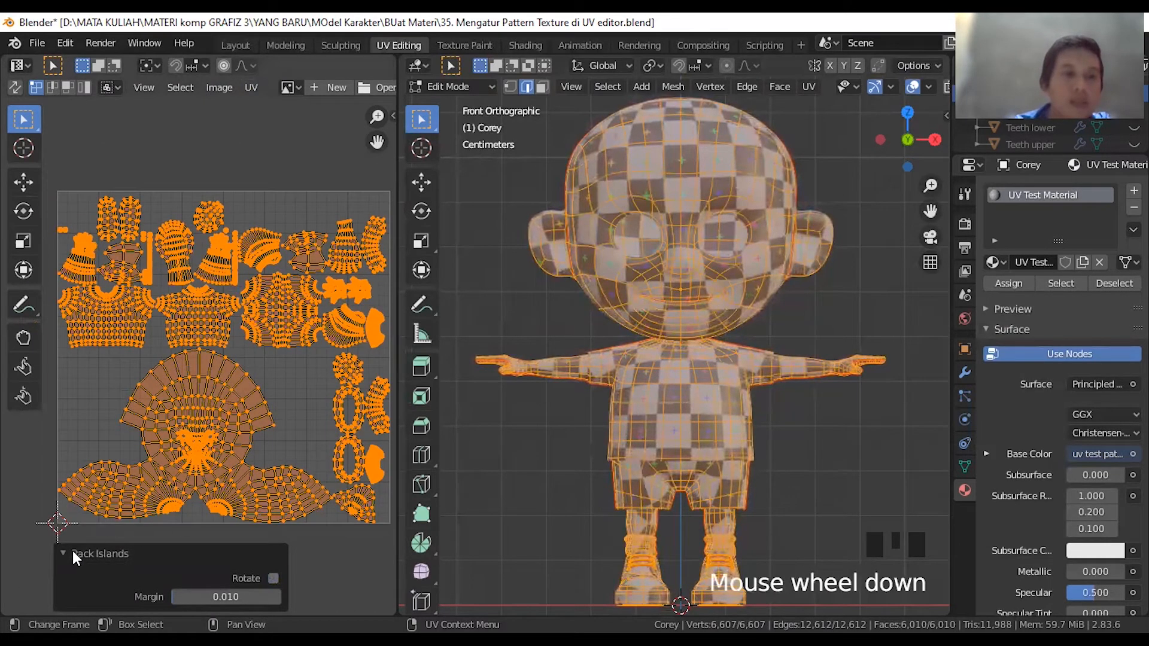
pyautogui.click(70, 551)
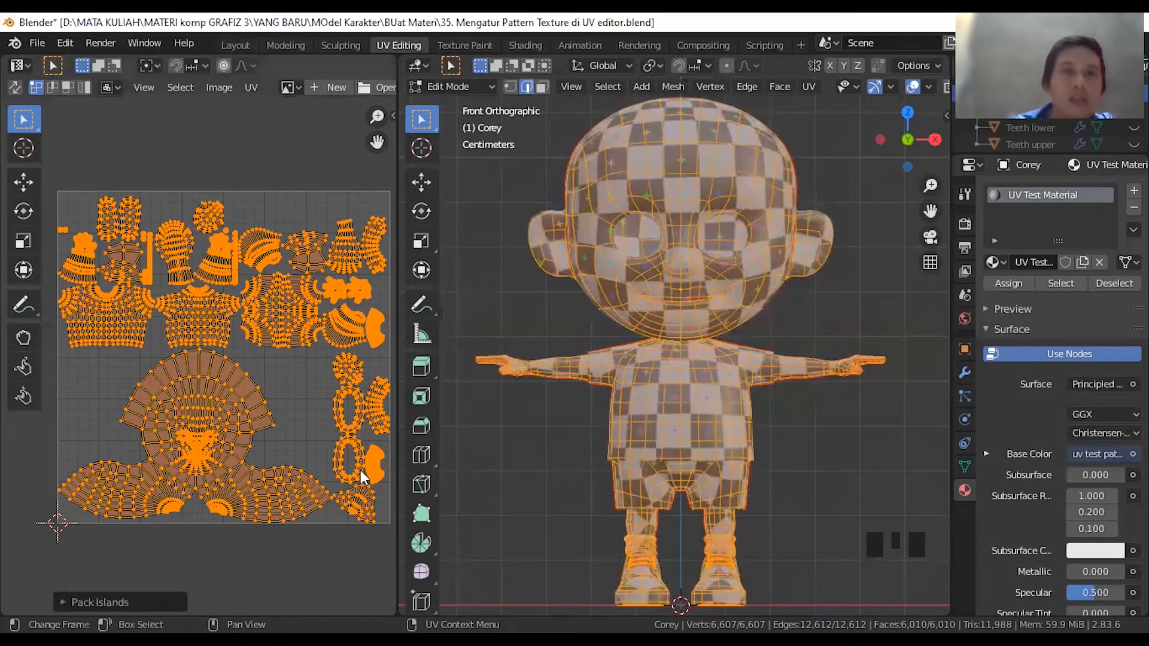
pyautogui.click(123, 399)
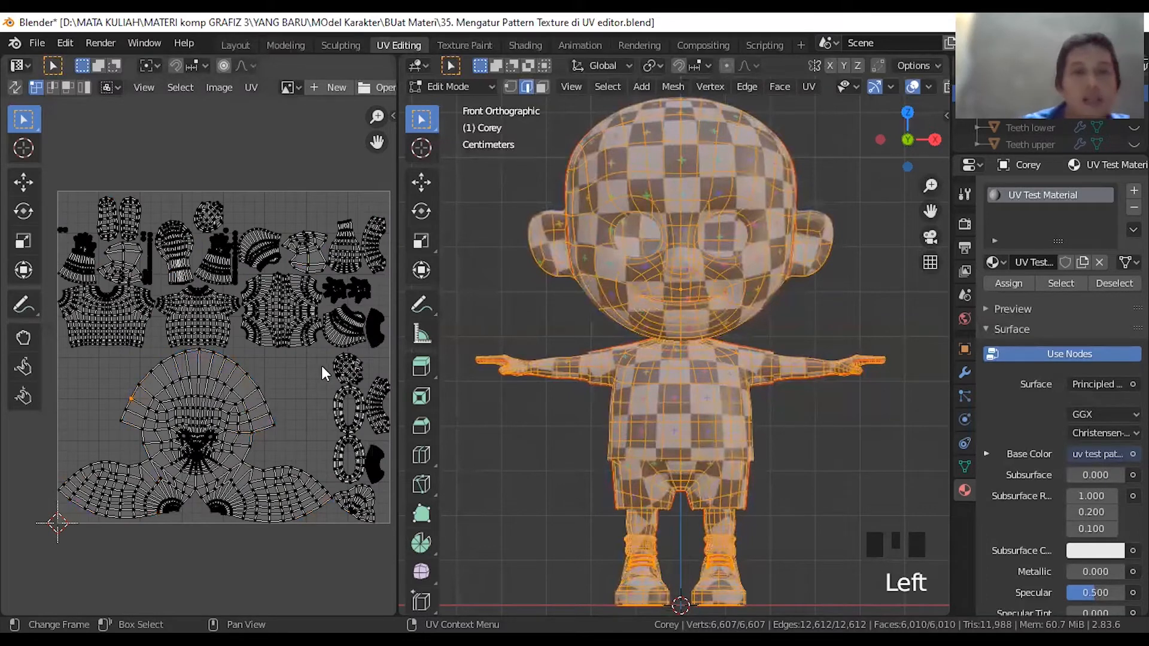
pyautogui.scroll(1, 191, 296)
pyautogui.moveTo(399, 371); pyautogui.dragTo(579, 358)
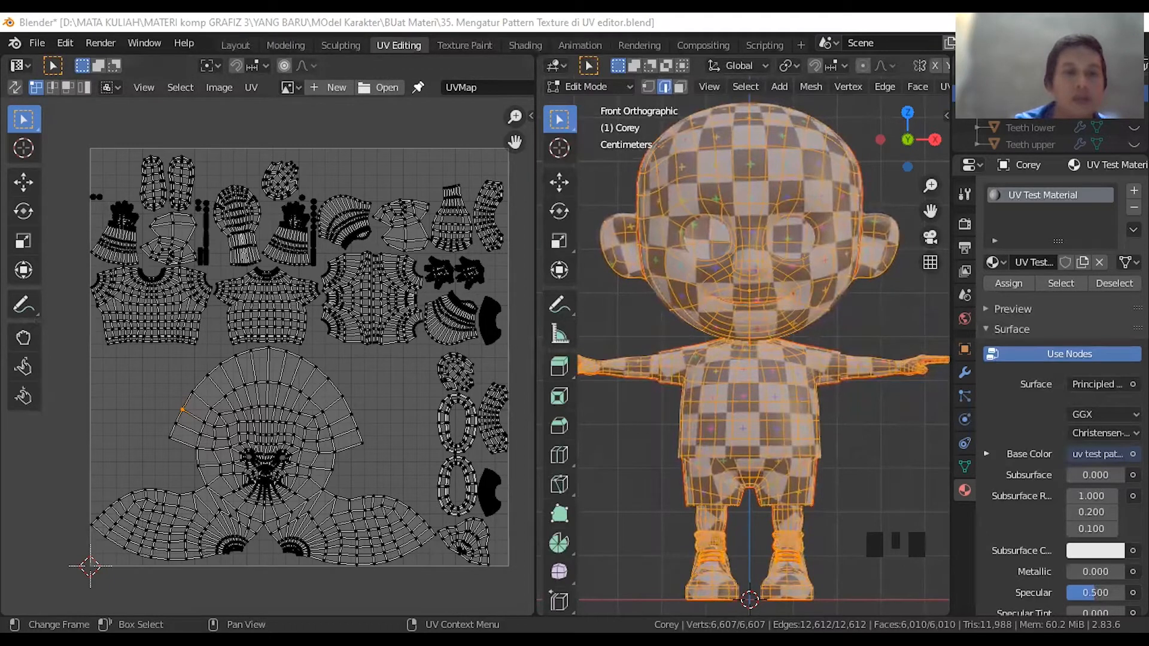
# - Move the first arm-and-hand UV island from above the shirt into the empty space beside the head island
pyautogui.click(124, 245)
pyautogui.press('l')
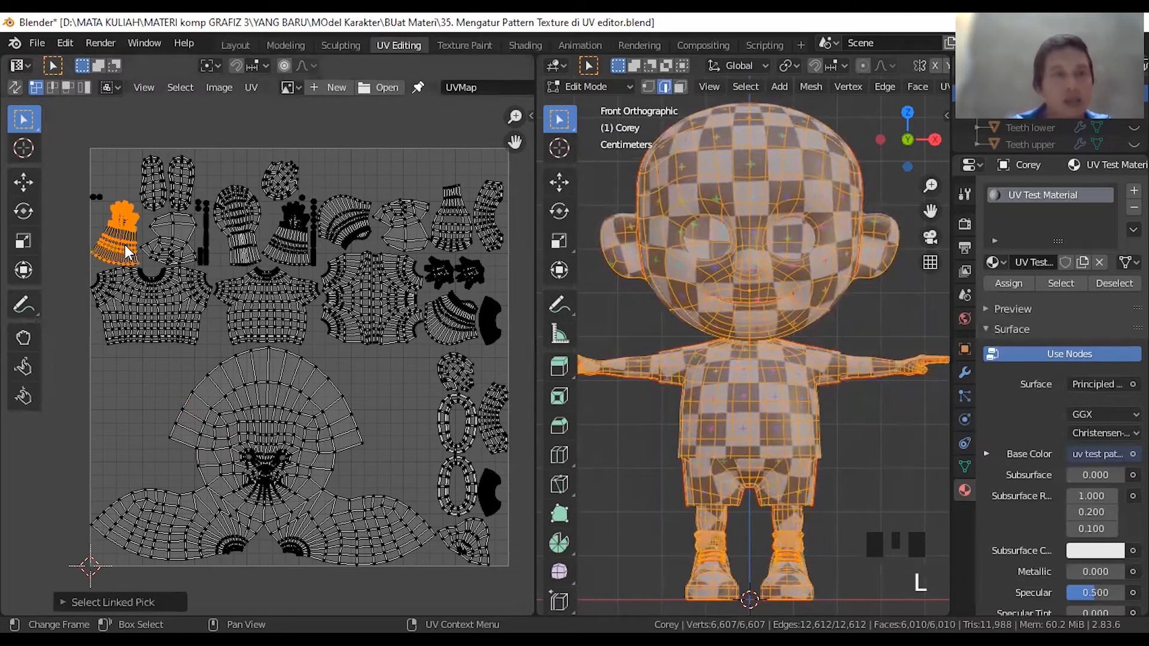
pyautogui.press('g')
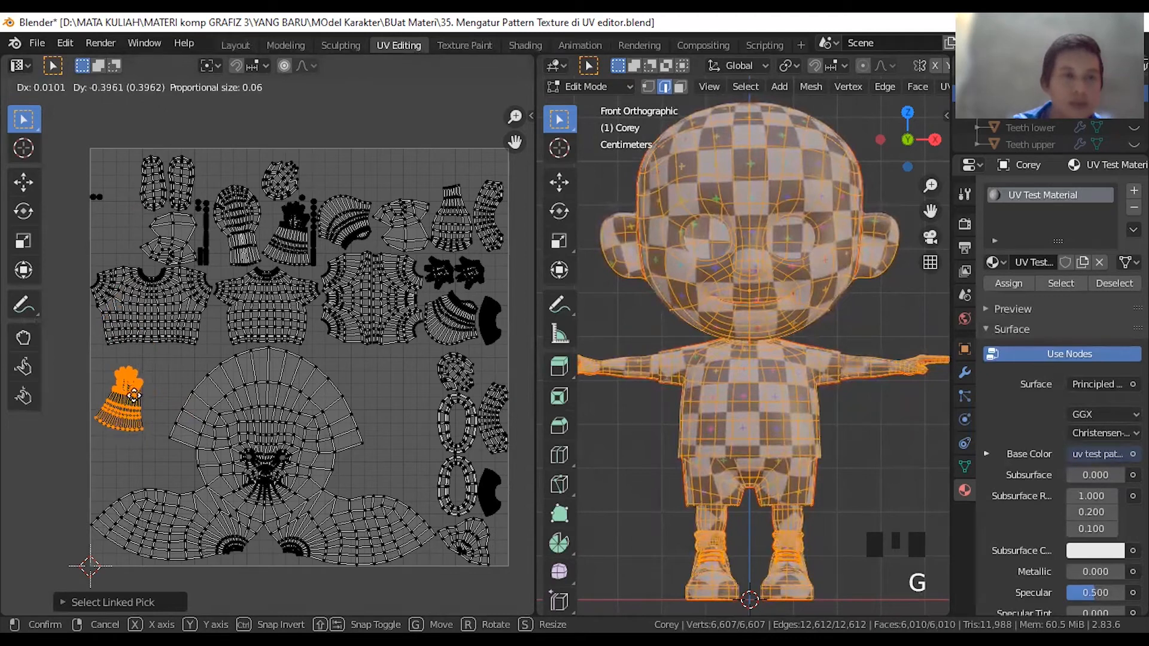
pyautogui.click(137, 404)
# - Rotate the moved arm-and-hand island by 90 degrees and turn it further until its fingers point straight down
pyautogui.write('r')
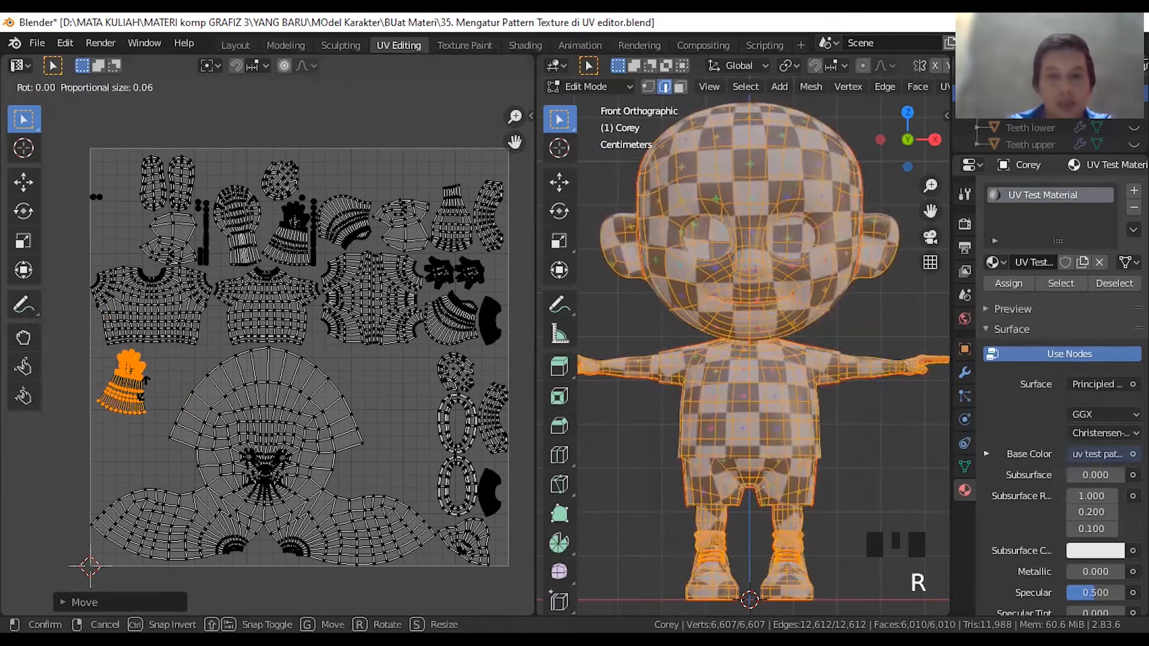
pyautogui.write('90')
pyautogui.click(144, 388)
pyautogui.press('r')
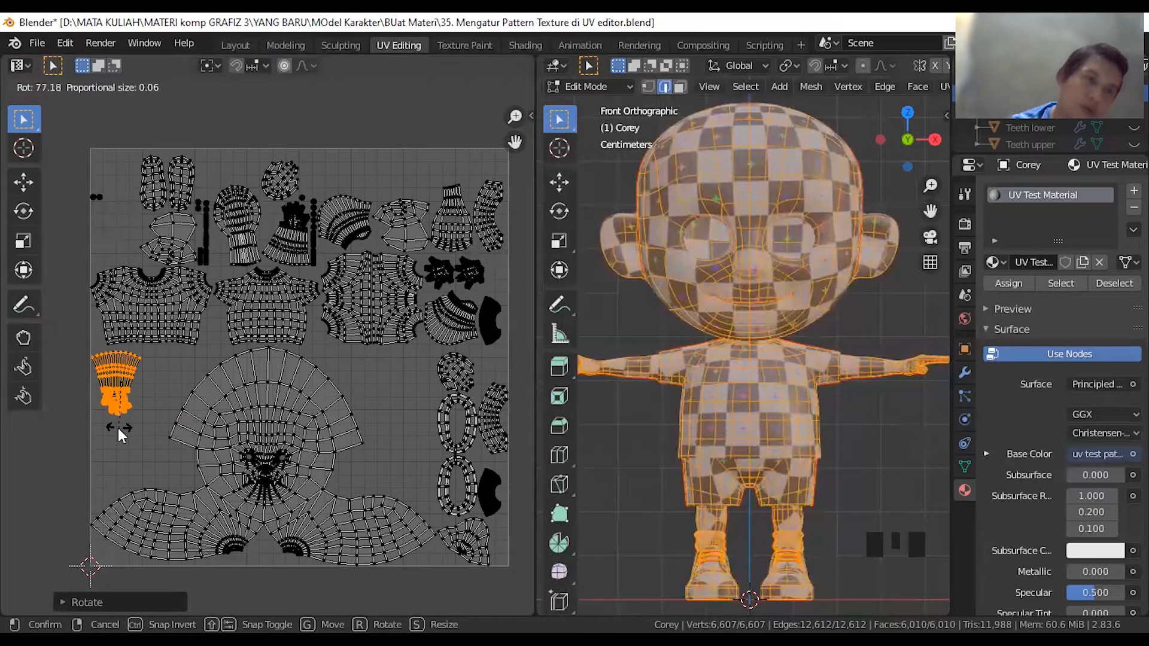
pyautogui.click(117, 429)
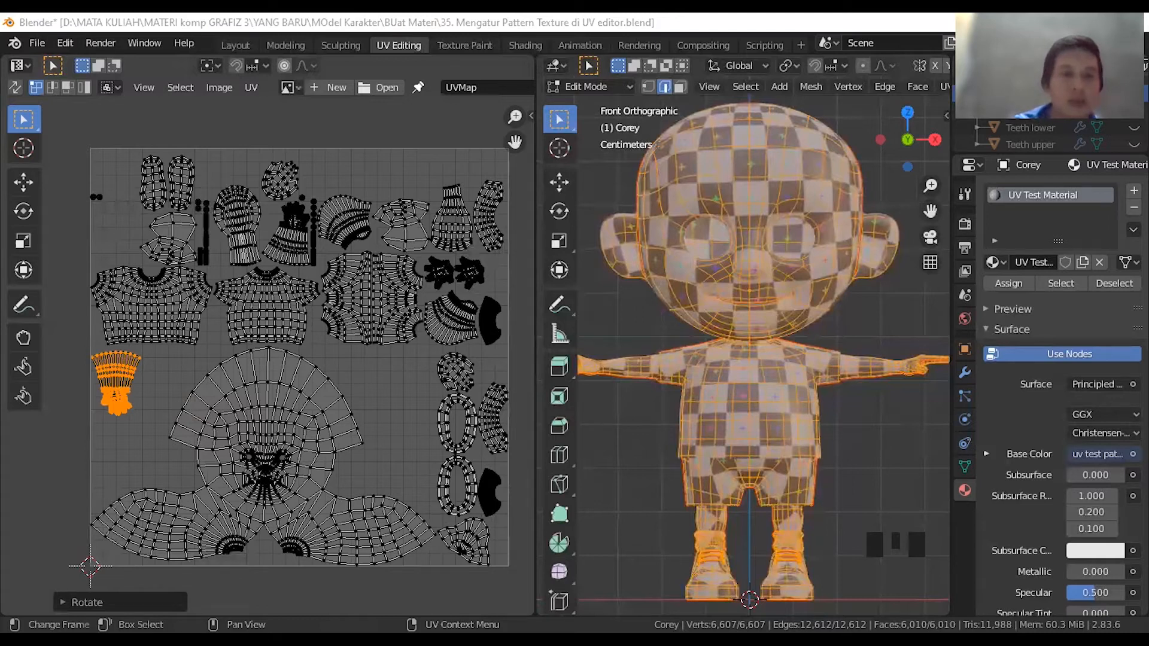
# - Move the second arm-and-hand UV island into the empty space directly below the first one
pyautogui.click(285, 253)
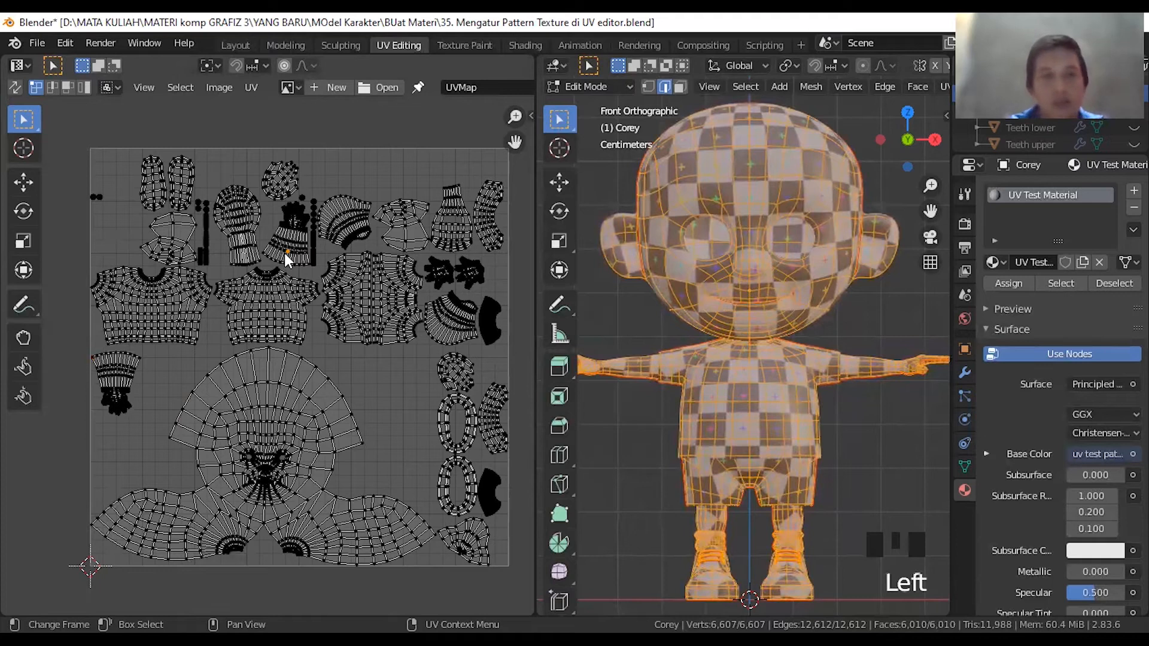
pyautogui.press('l')
pyautogui.press('g')
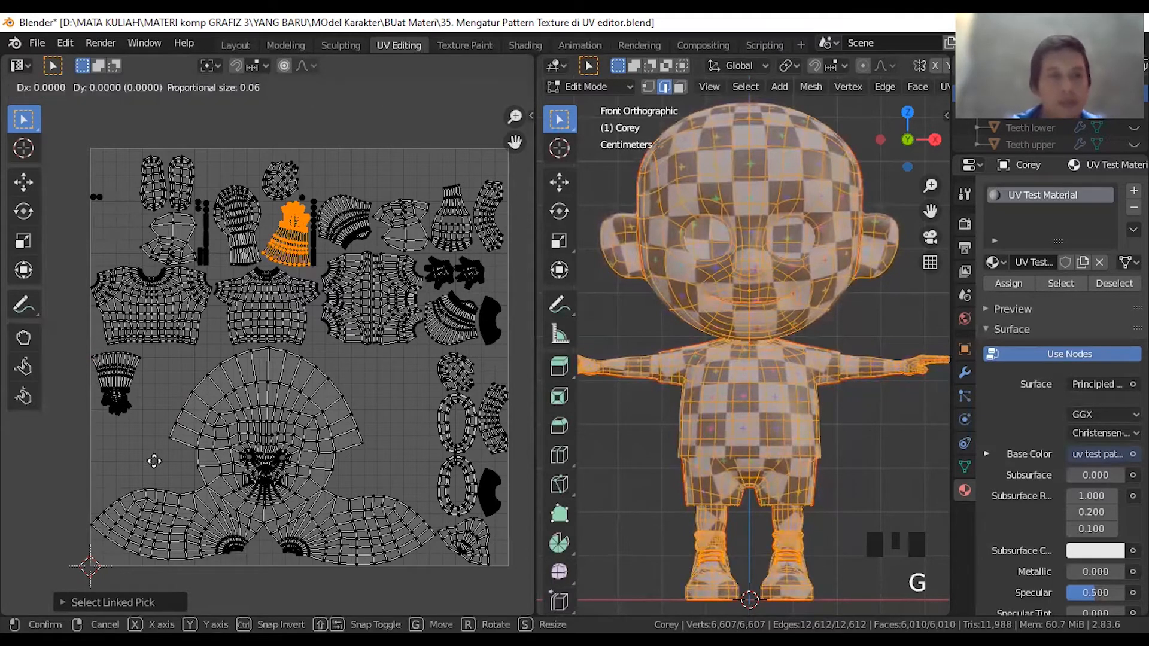
pyautogui.click(99, 499)
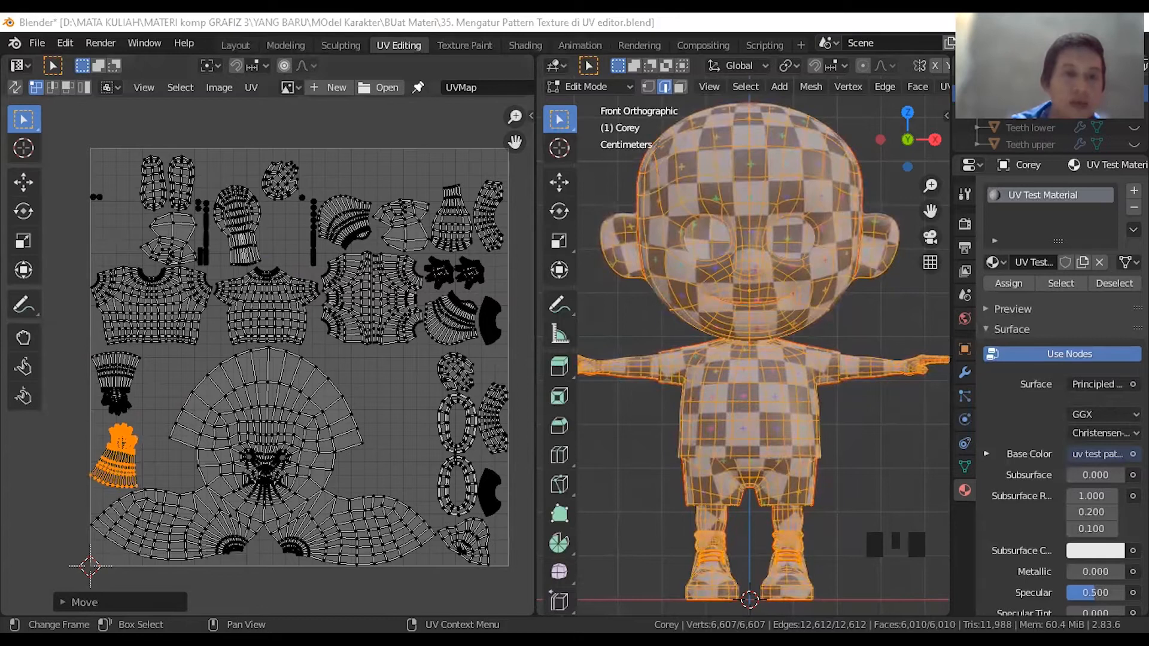
# - Select the whole upside-down arm-and-hand island beside the head, without the head island
pyautogui.click(113, 392)
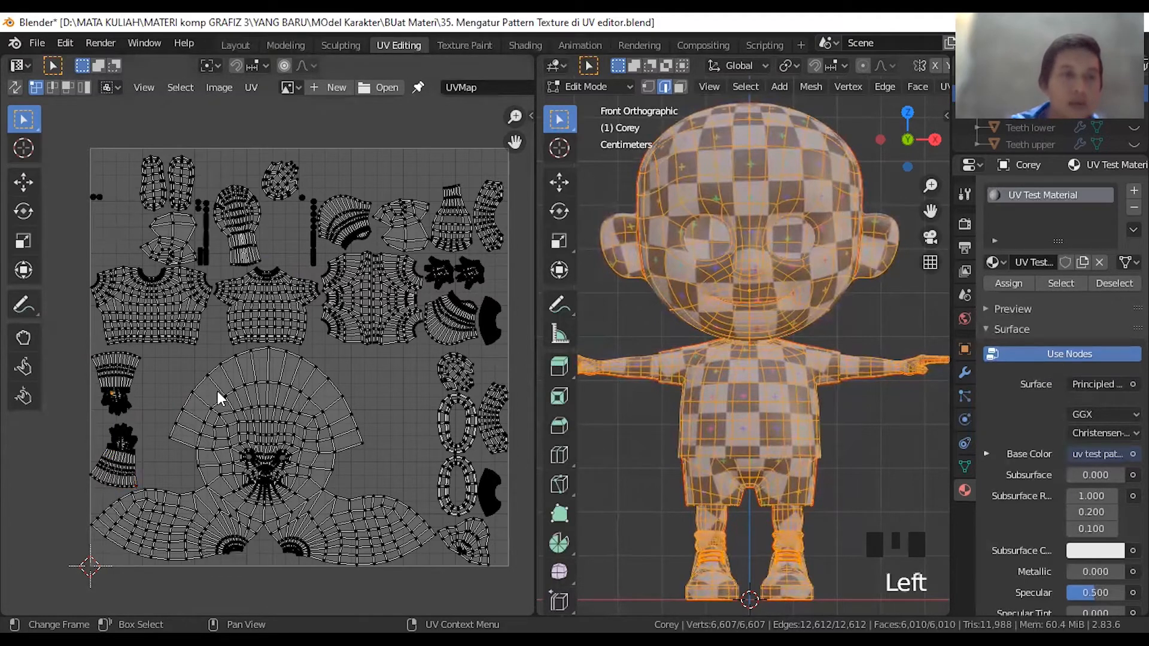
pyautogui.press('l')
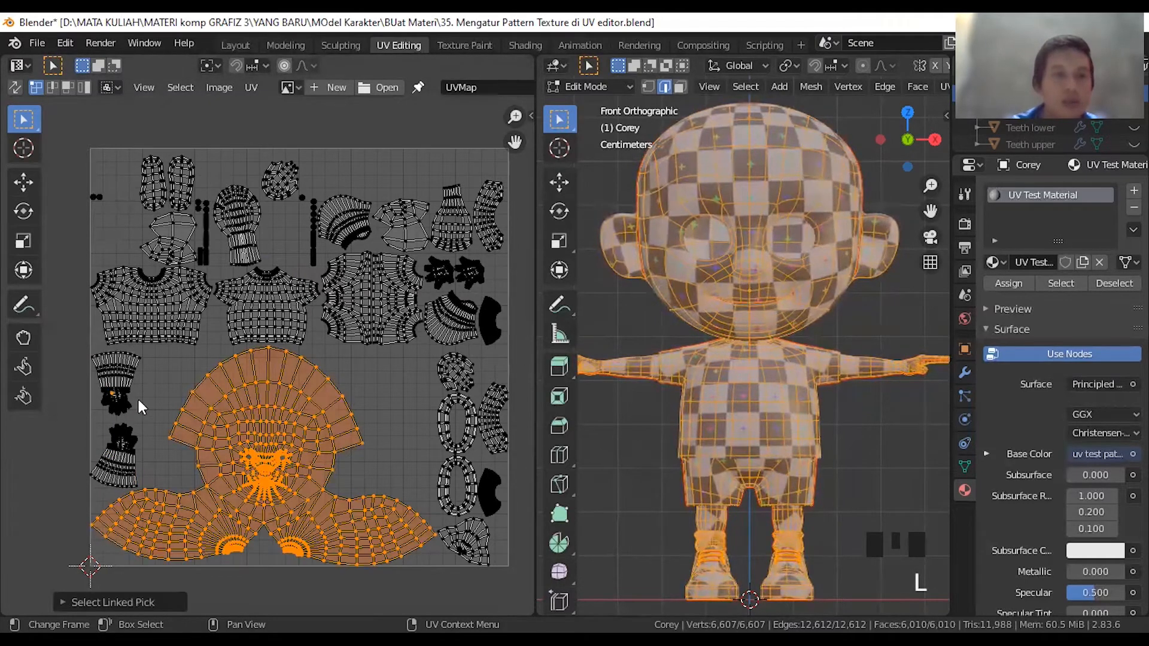
pyautogui.click(108, 403)
pyautogui.press('l')
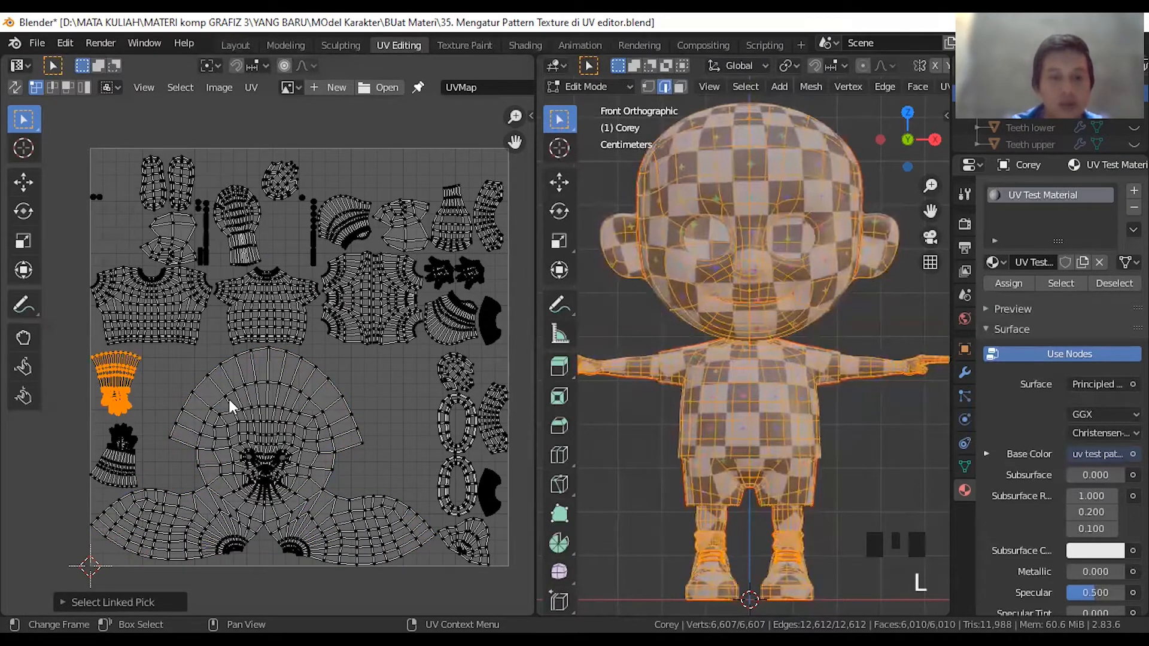
pyautogui.write('g')
pyautogui.write('90')
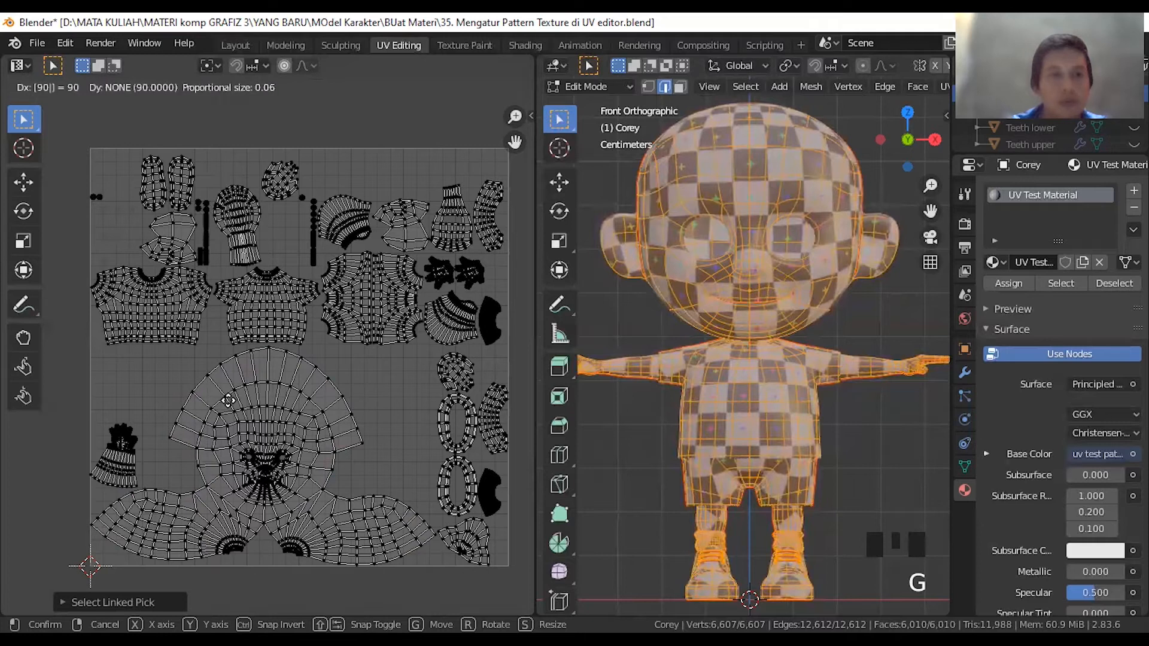
pyautogui.press('Return')
pyautogui.hotkey('ctrl', 'z')
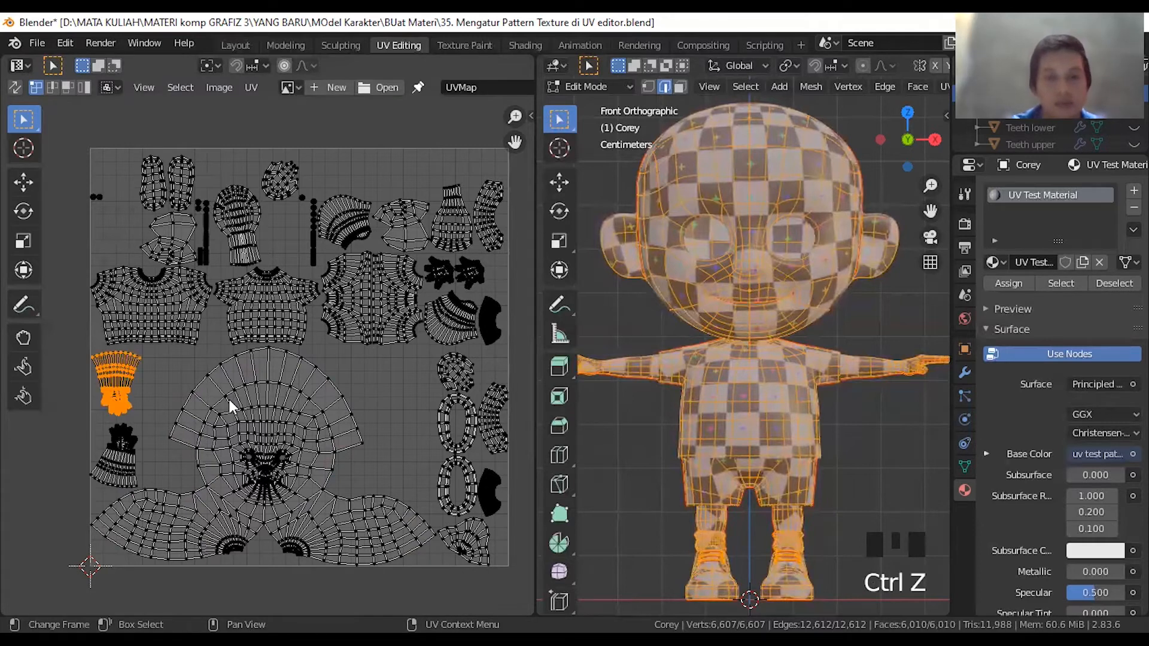
# - Rotate the upper arm-and-hand island by 90 degrees, turn it further until its fingers point up, and nudge it inside the UV square
pyautogui.write('r90')
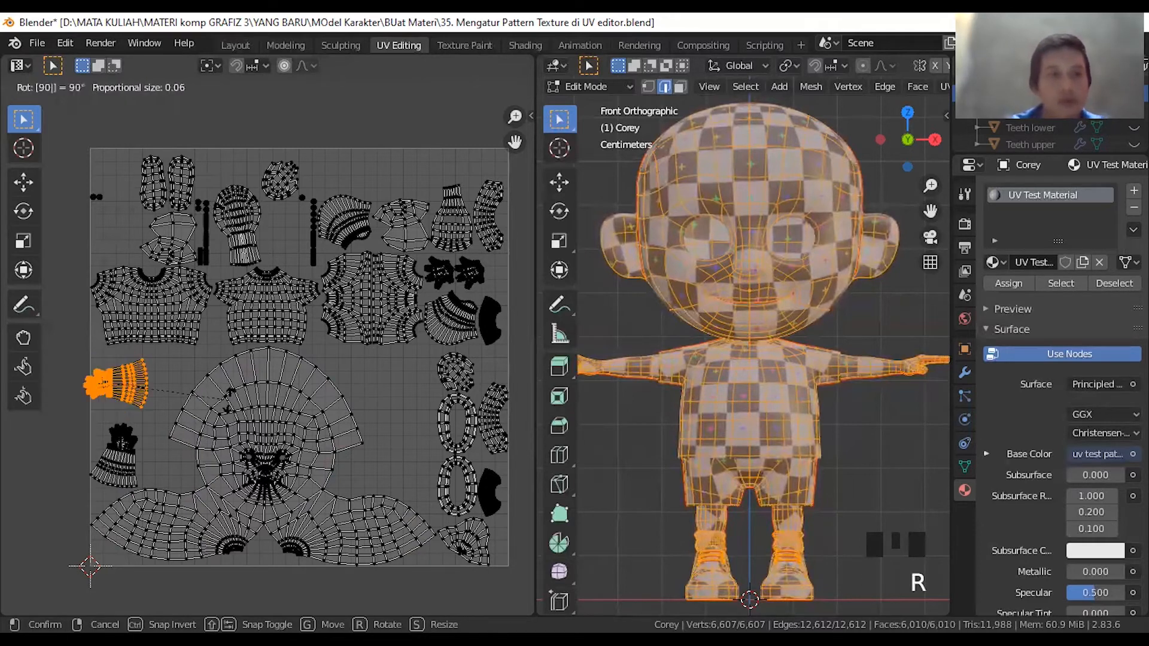
pyautogui.press('Return')
pyautogui.press('r')
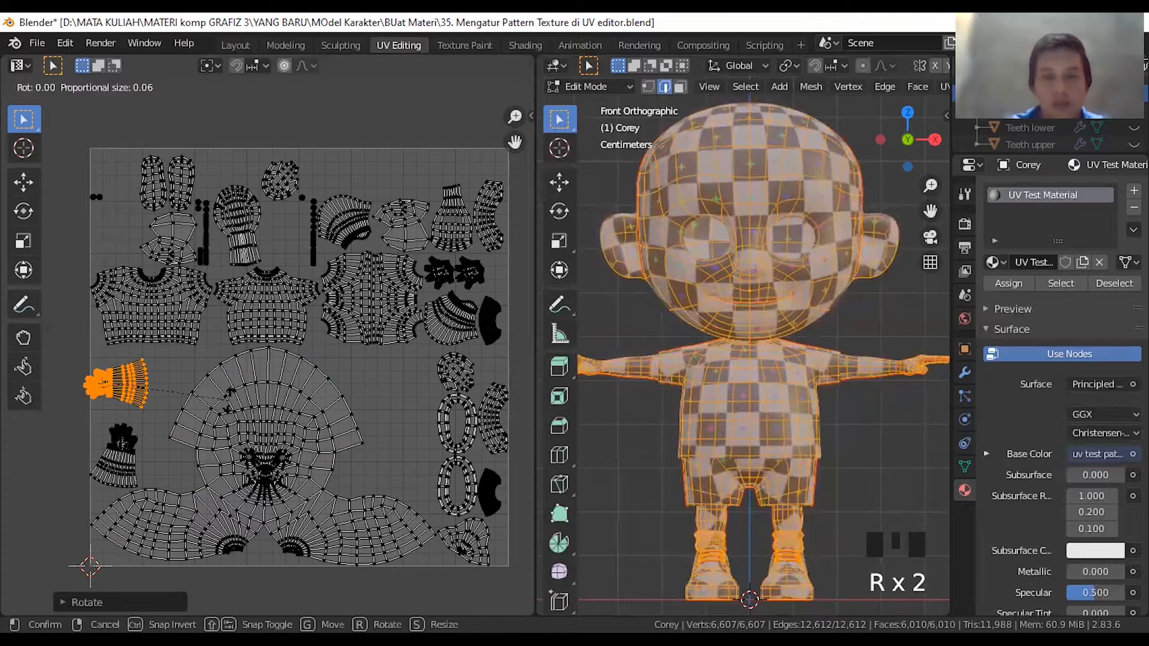
pyautogui.click(225, 401)
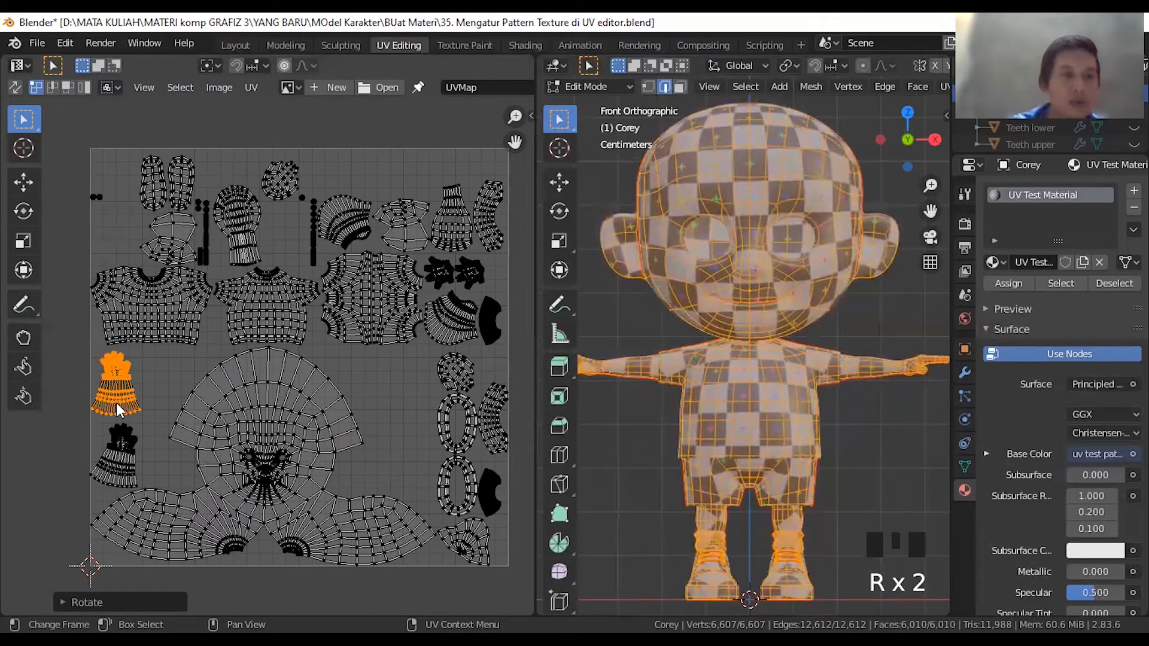
pyautogui.press('g')
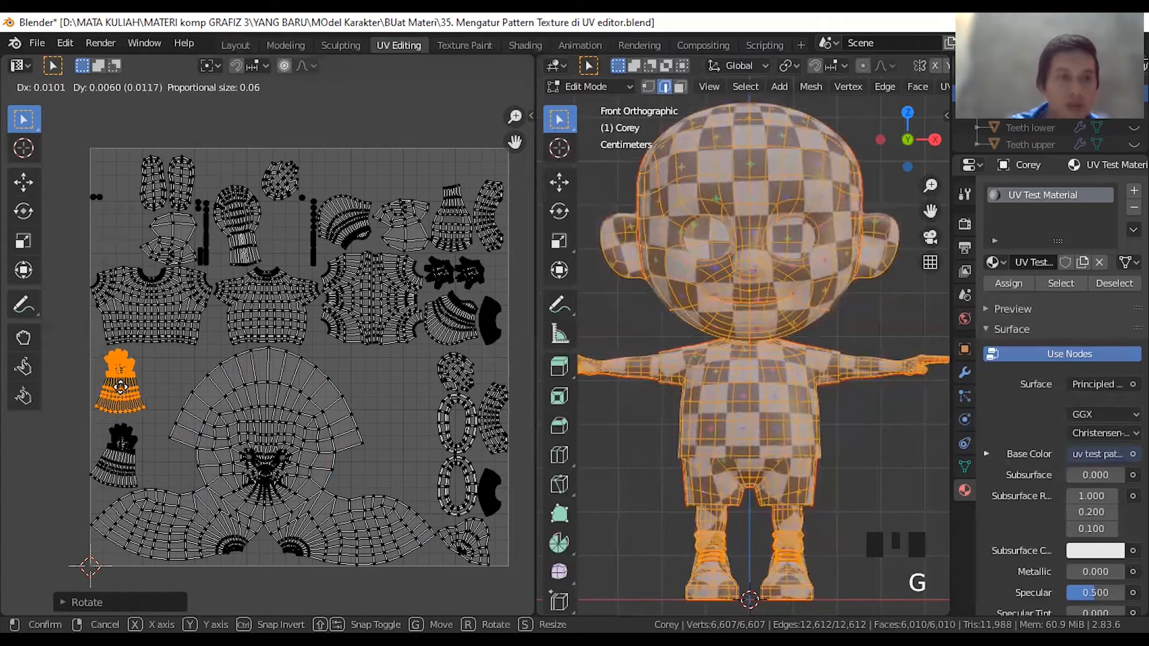
pyautogui.click(120, 386)
# - Rotate the lower arm-and-hand island until it stands upright and nudge it into place beneath the upper one
pyautogui.click(132, 446)
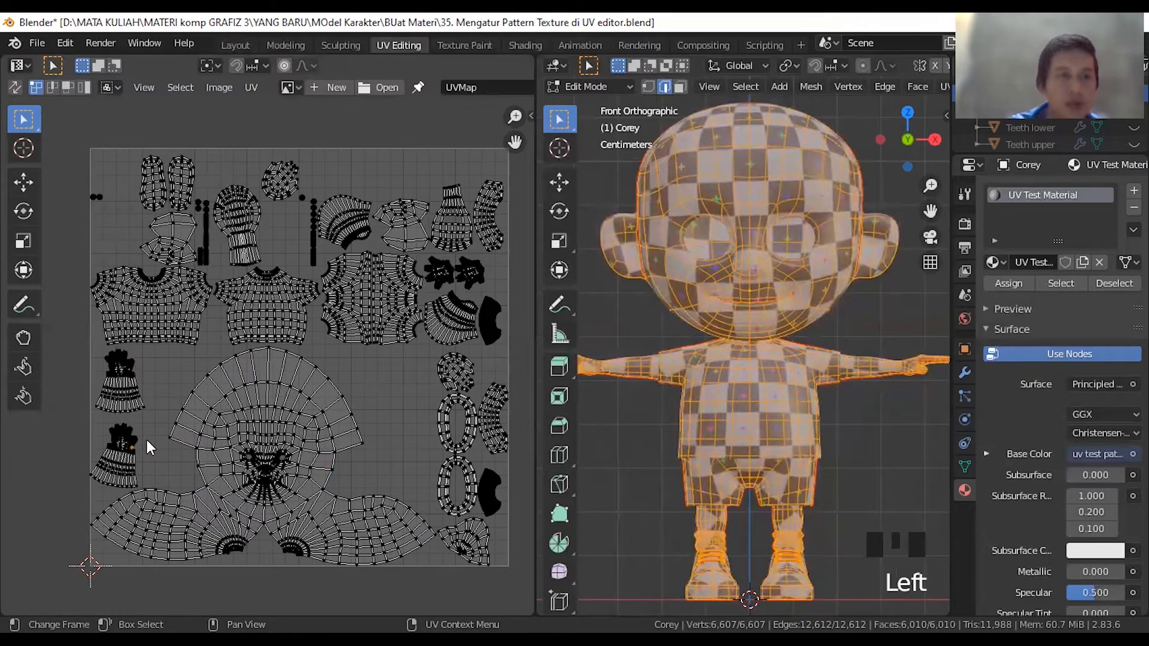
pyautogui.press('l')
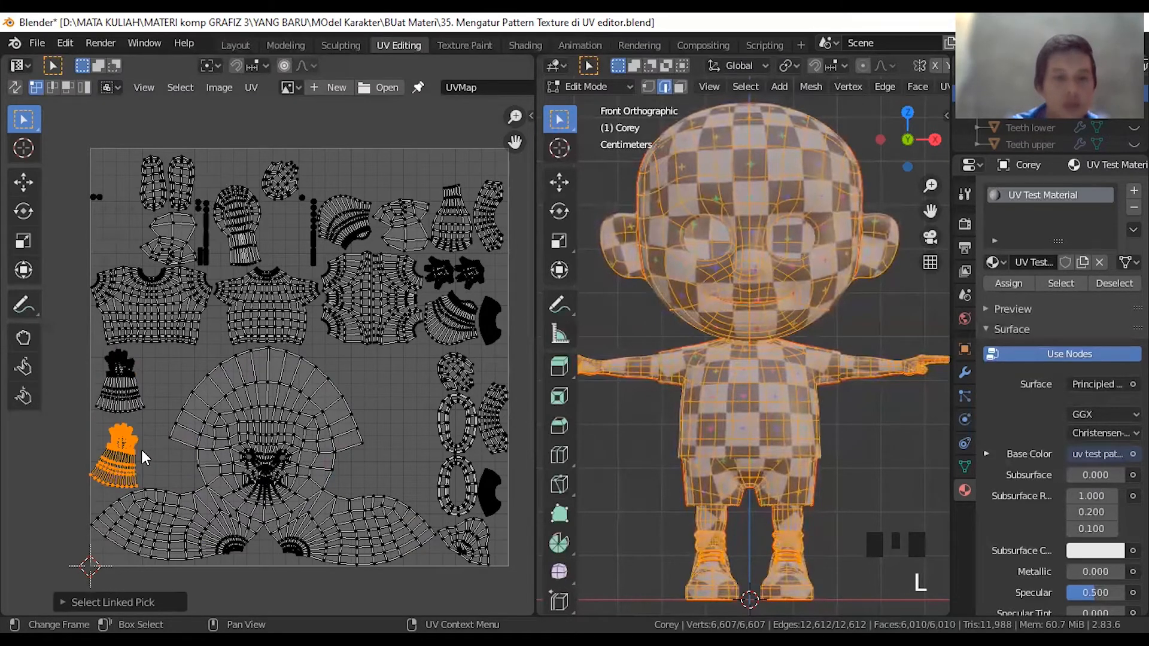
pyautogui.press('r')
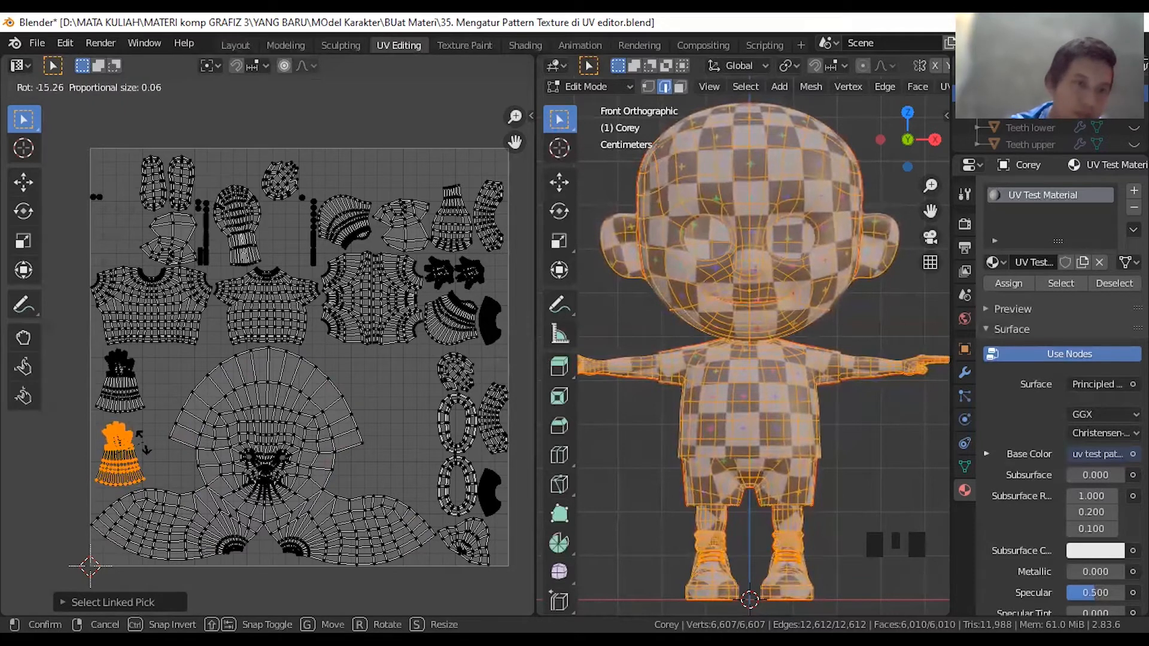
pyautogui.click(147, 453)
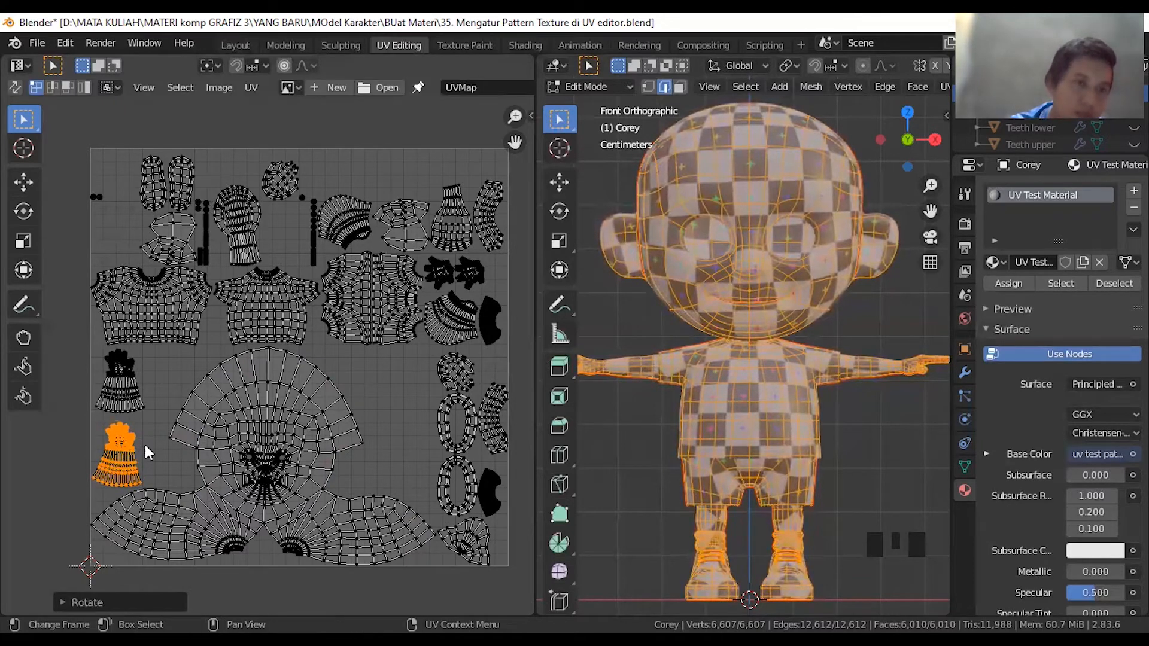
pyautogui.press('g')
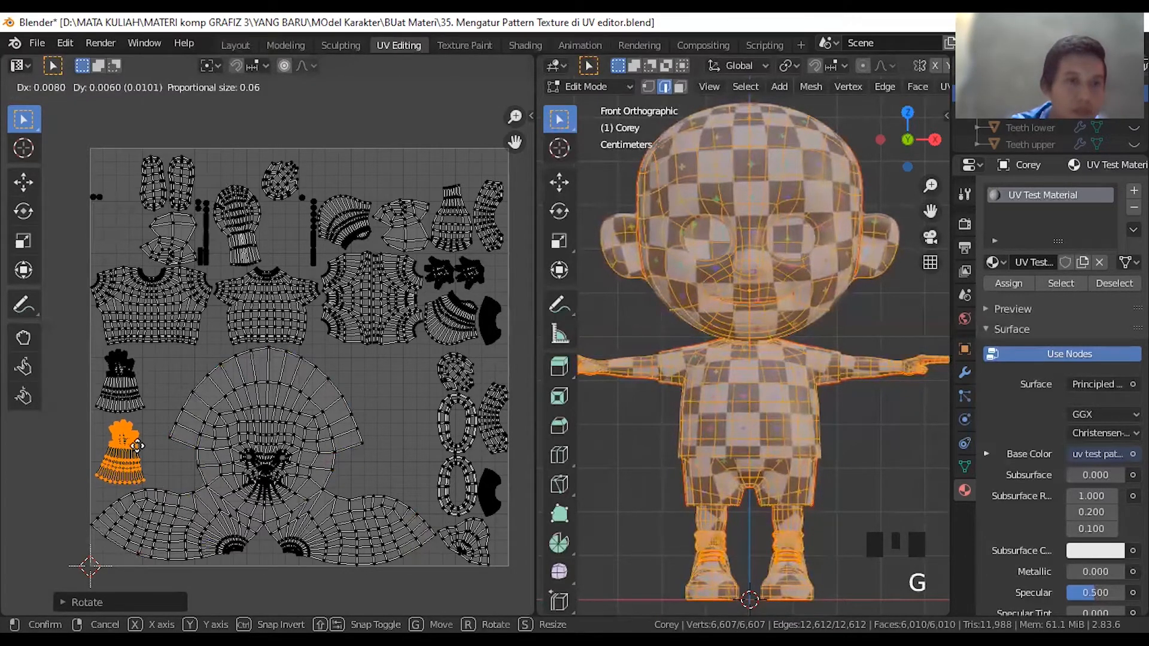
pyautogui.click(138, 447)
pyautogui.press('r')
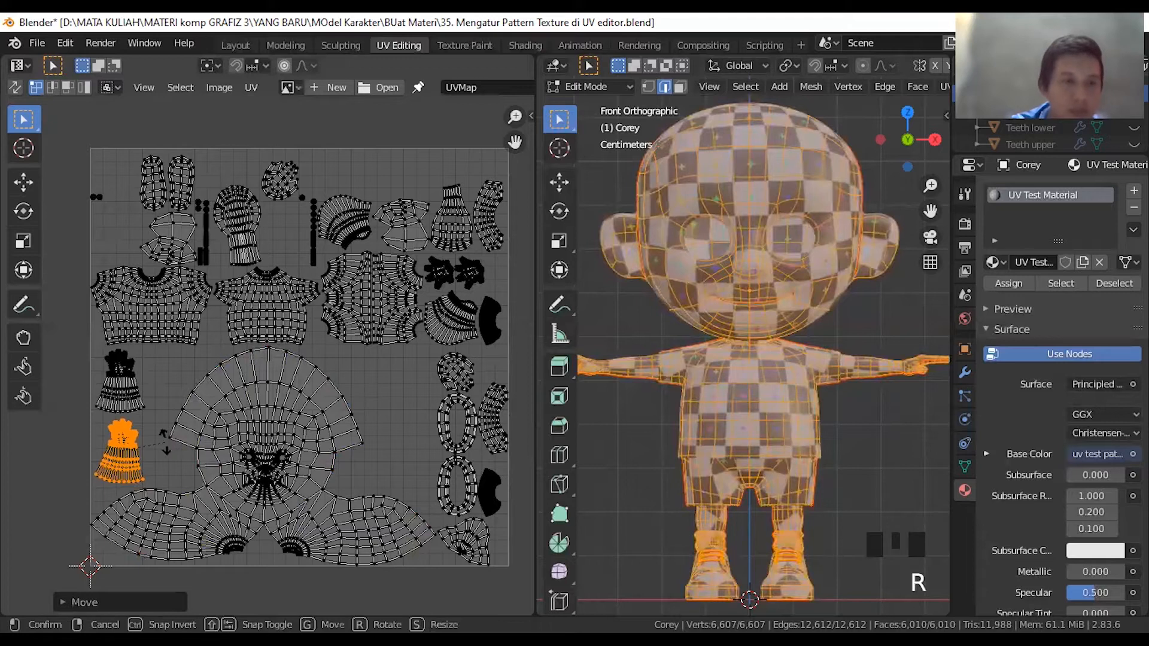
pyautogui.click(157, 449)
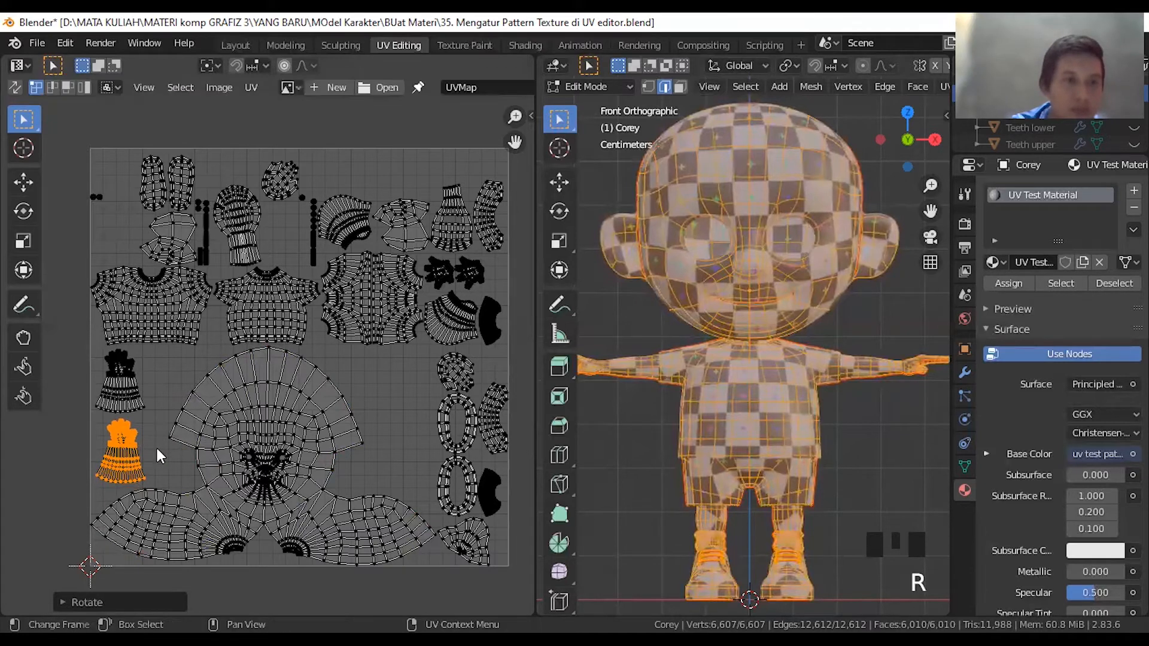
# - Reselect the lower arm-and-hand island and shift it slightly to line up under the upper one
pyautogui.click(157, 446)
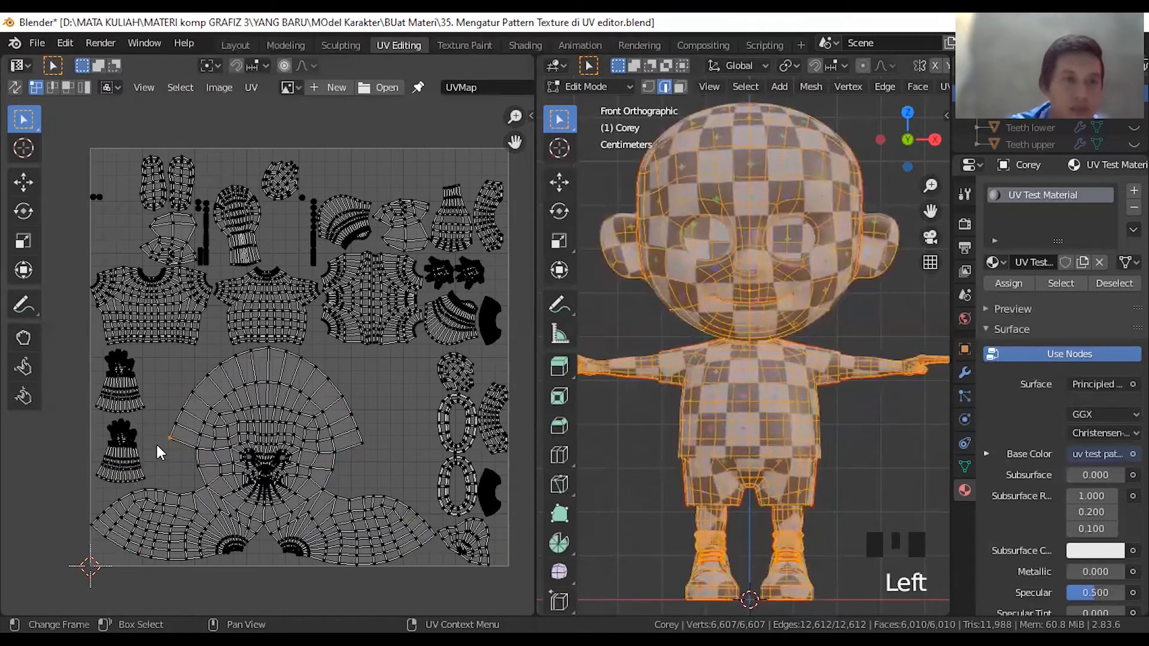
pyautogui.click(124, 426)
pyautogui.press('l')
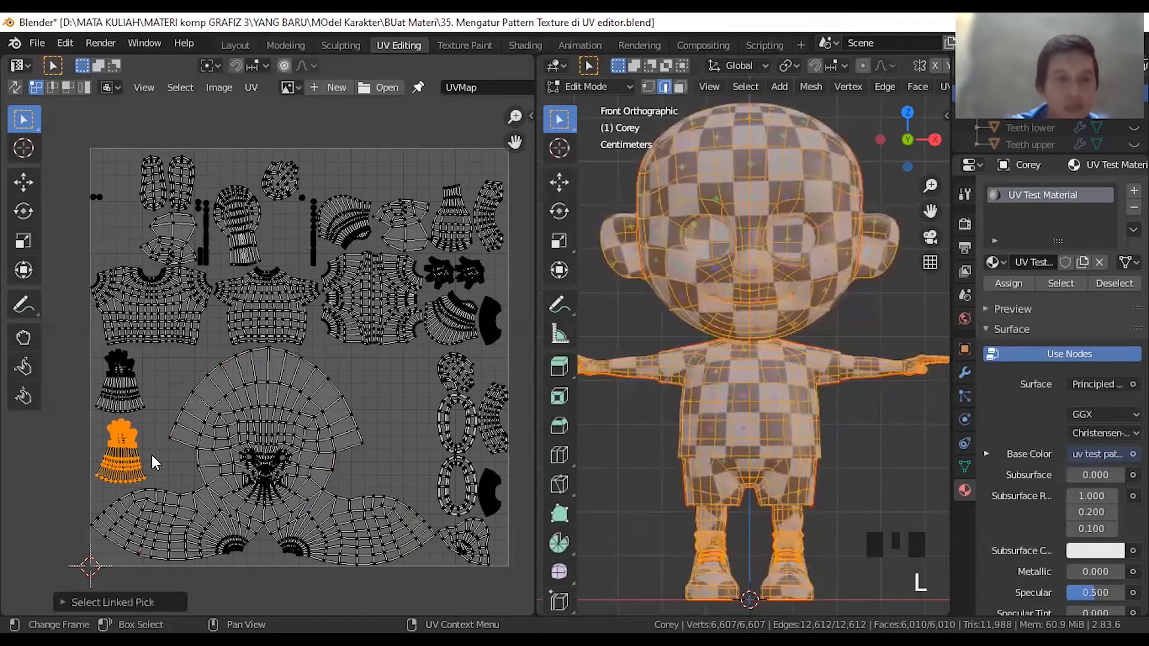
pyautogui.press('g')
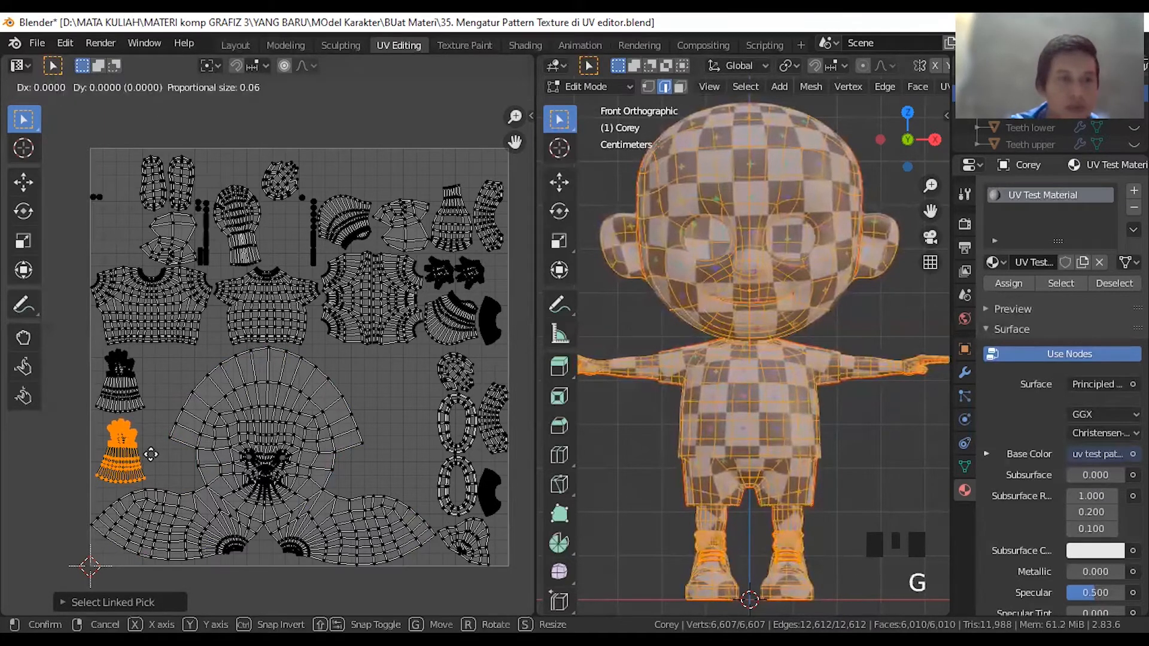
pyautogui.click(150, 454)
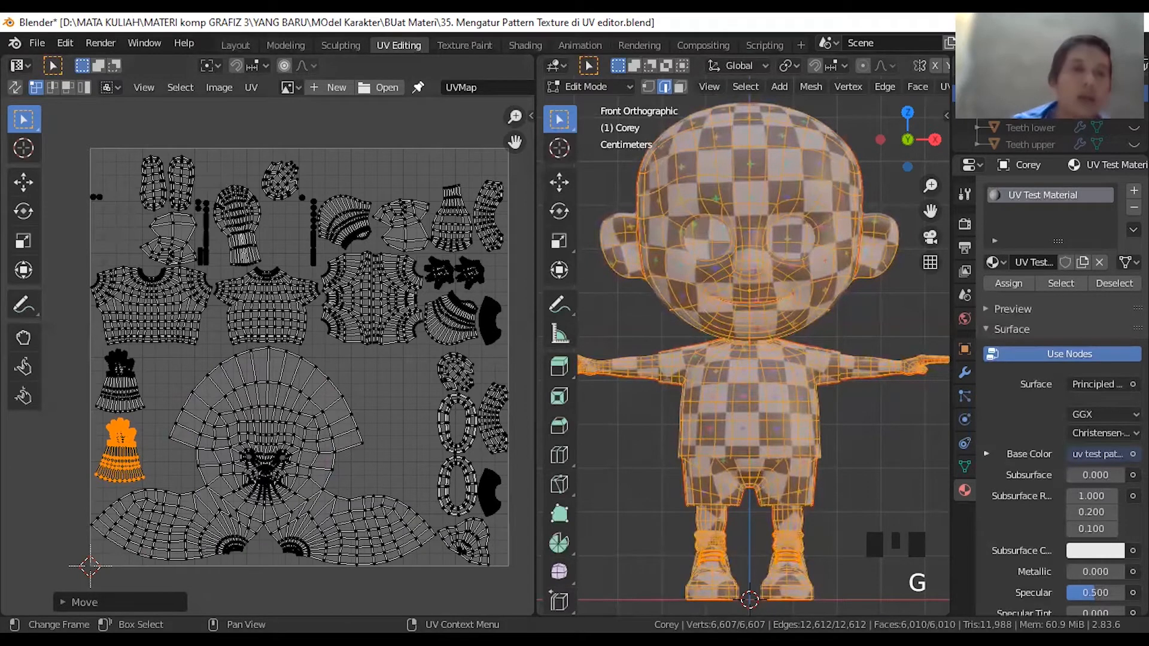
# - Move one of the two separate hand islands beside the upper arm-and-hand island and rotate it until its fingers point up
pyautogui.click(433, 272)
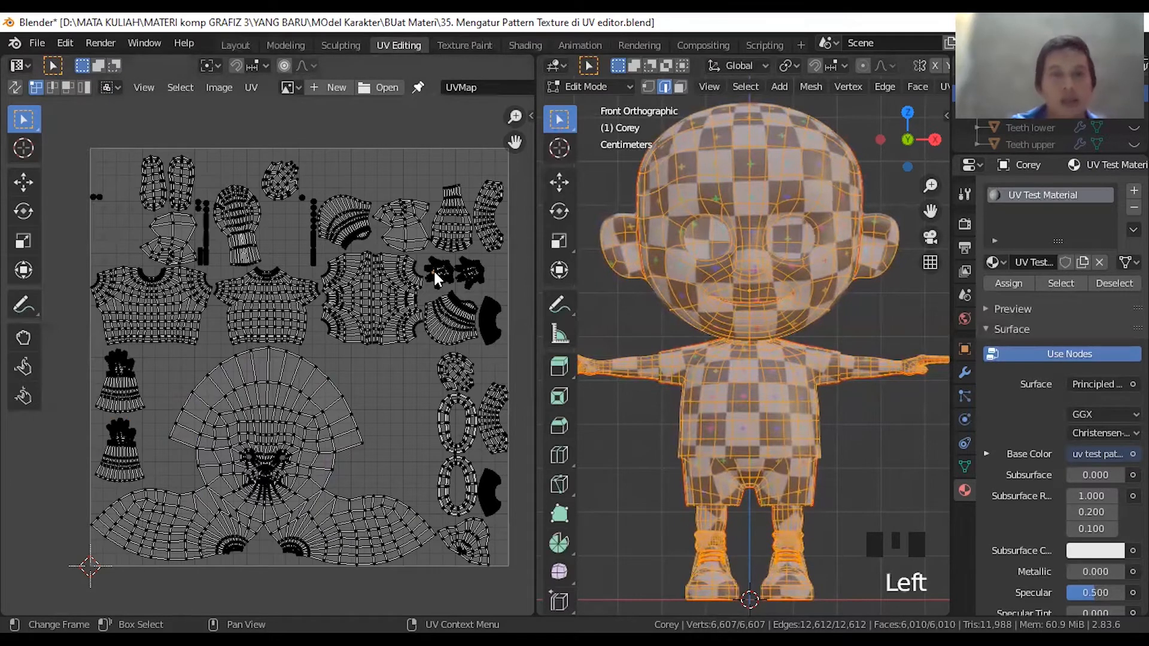
pyautogui.press('l')
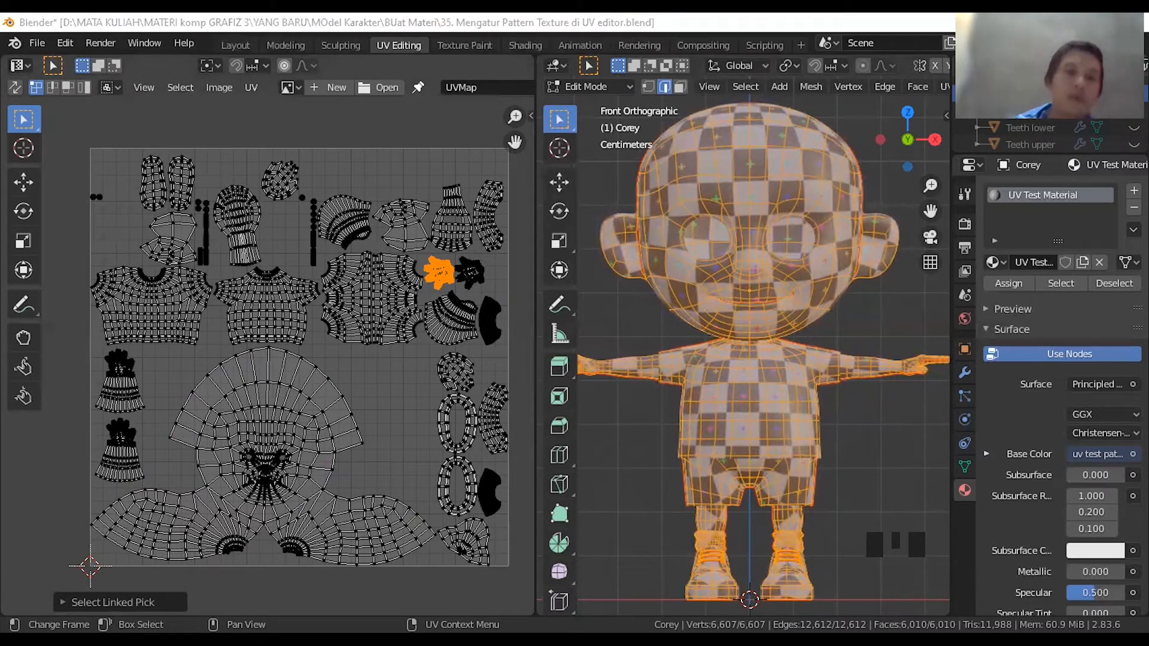
pyautogui.press('g')
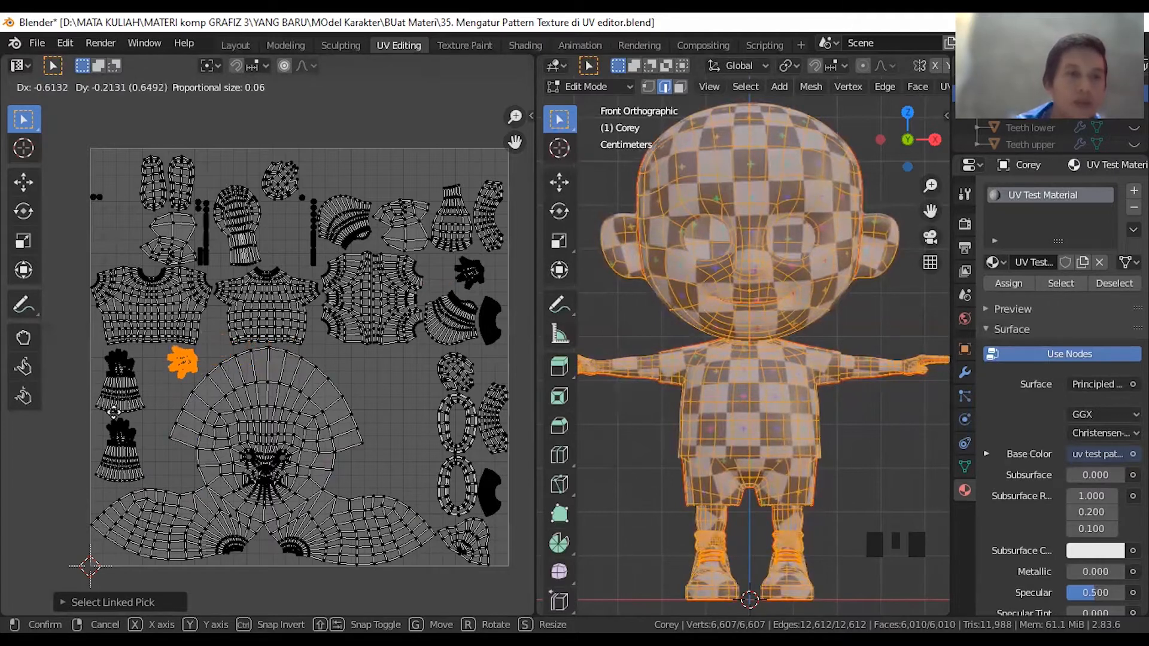
pyautogui.click(219, 352)
pyautogui.press('r')
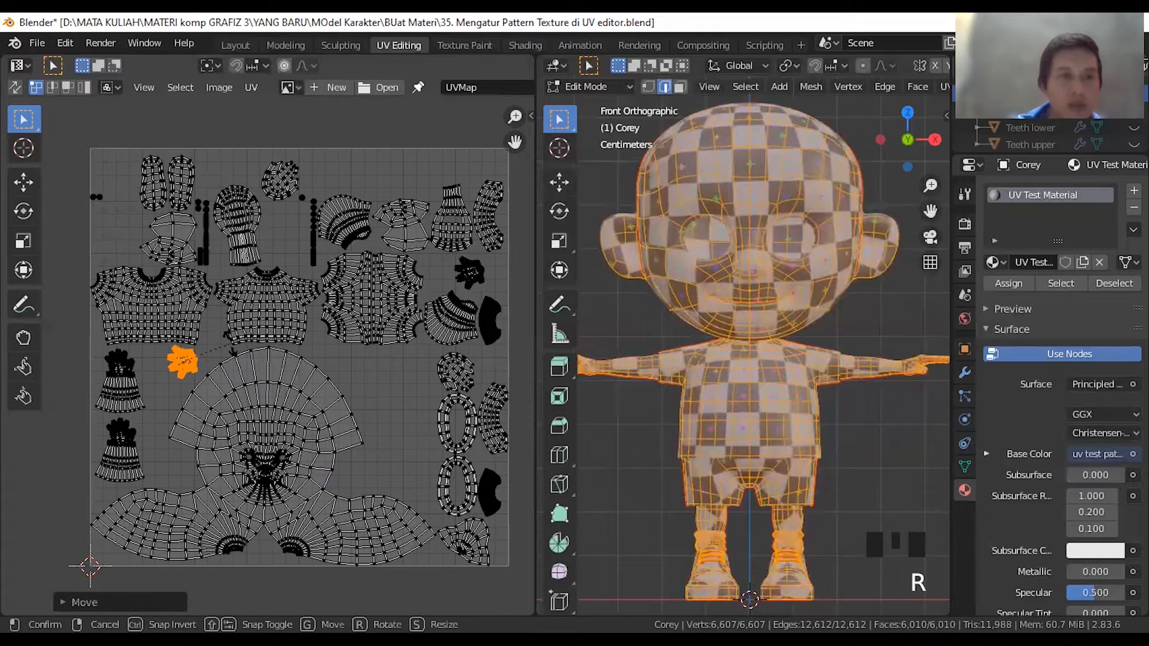
pyautogui.click(188, 408)
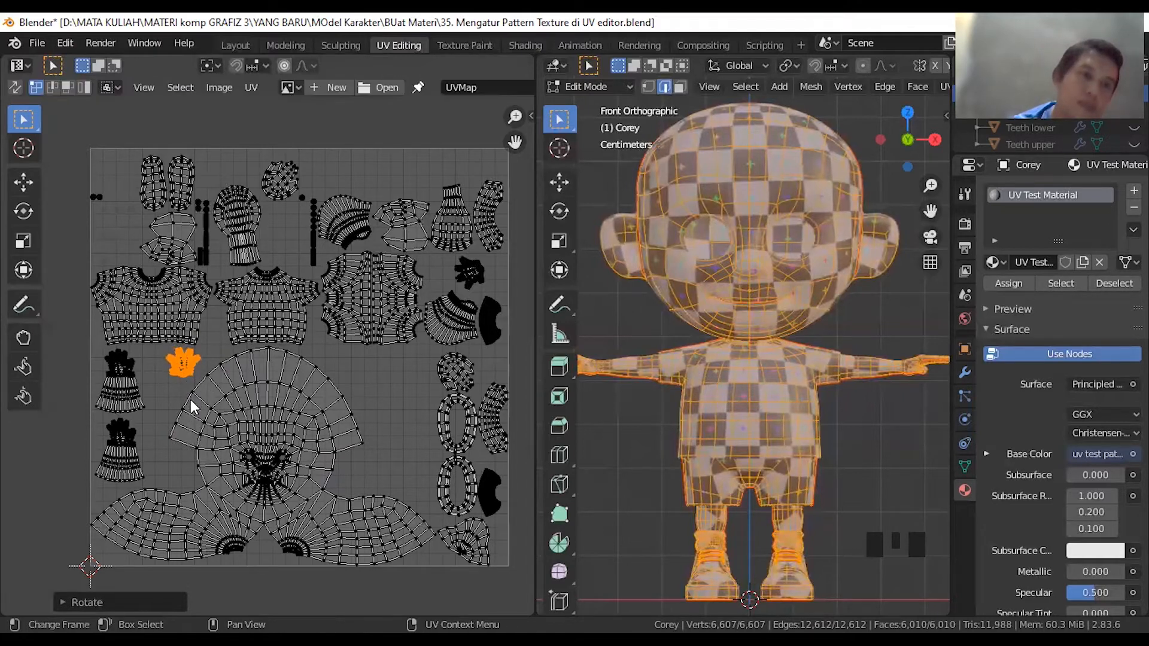
pyautogui.press('g')
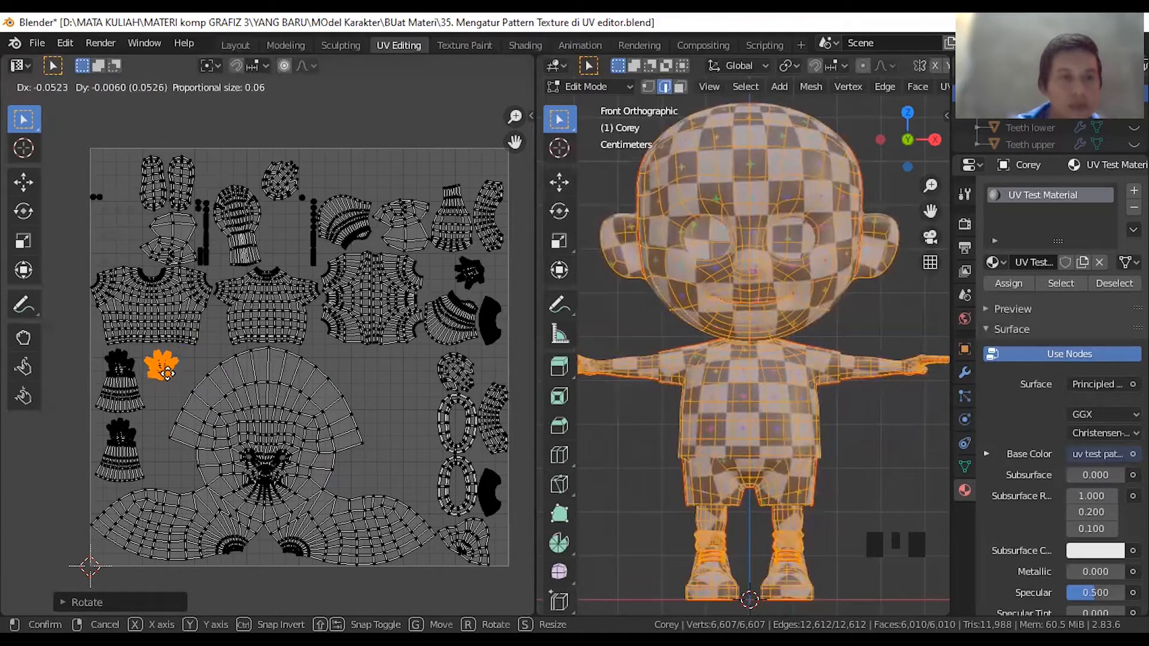
pyautogui.click(170, 375)
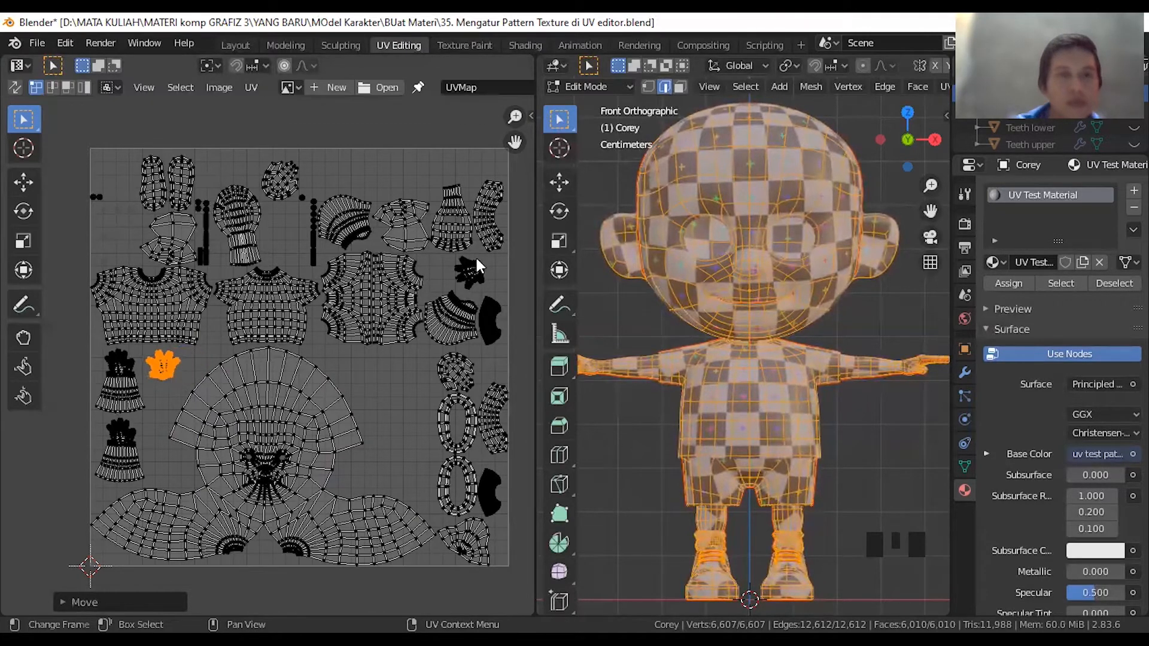
# - Move the remaining separate hand island beneath the first one and rotate it until its fingers point up
pyautogui.click(470, 275)
pyautogui.press('l')
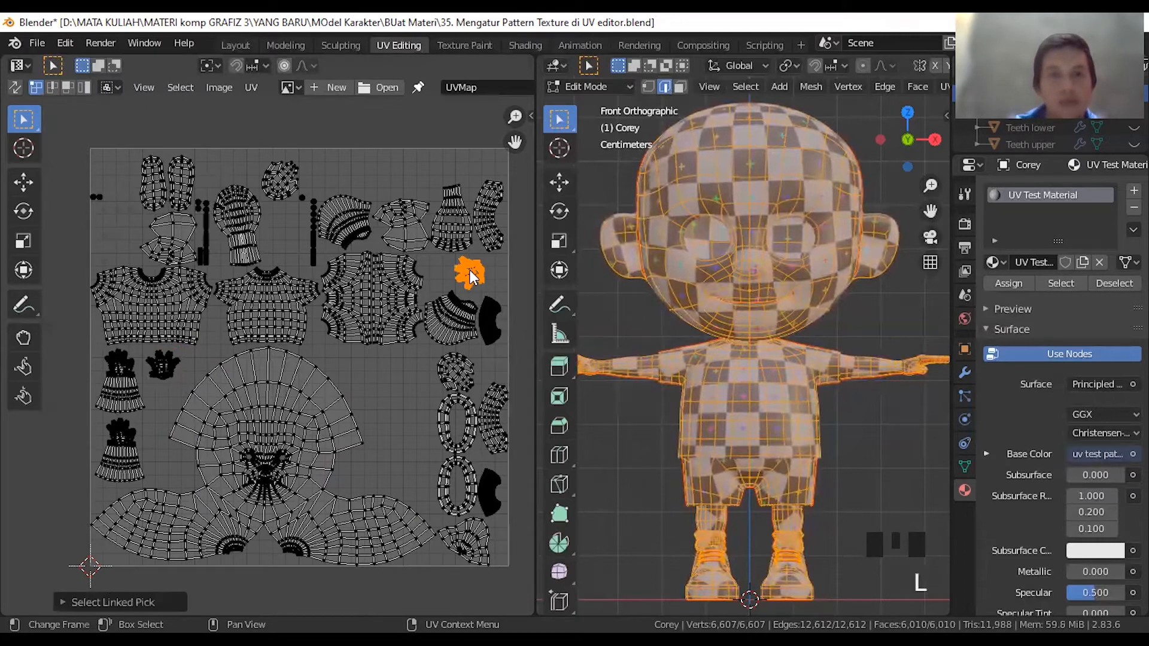
pyautogui.press('g')
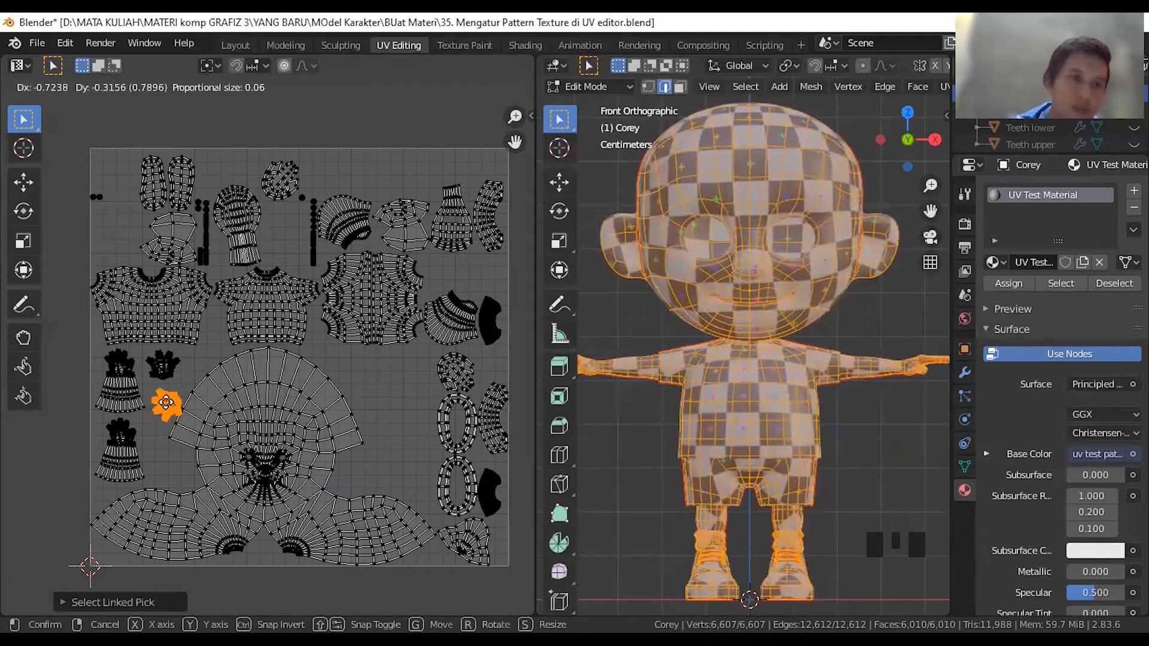
pyautogui.click(167, 403)
pyautogui.press('r')
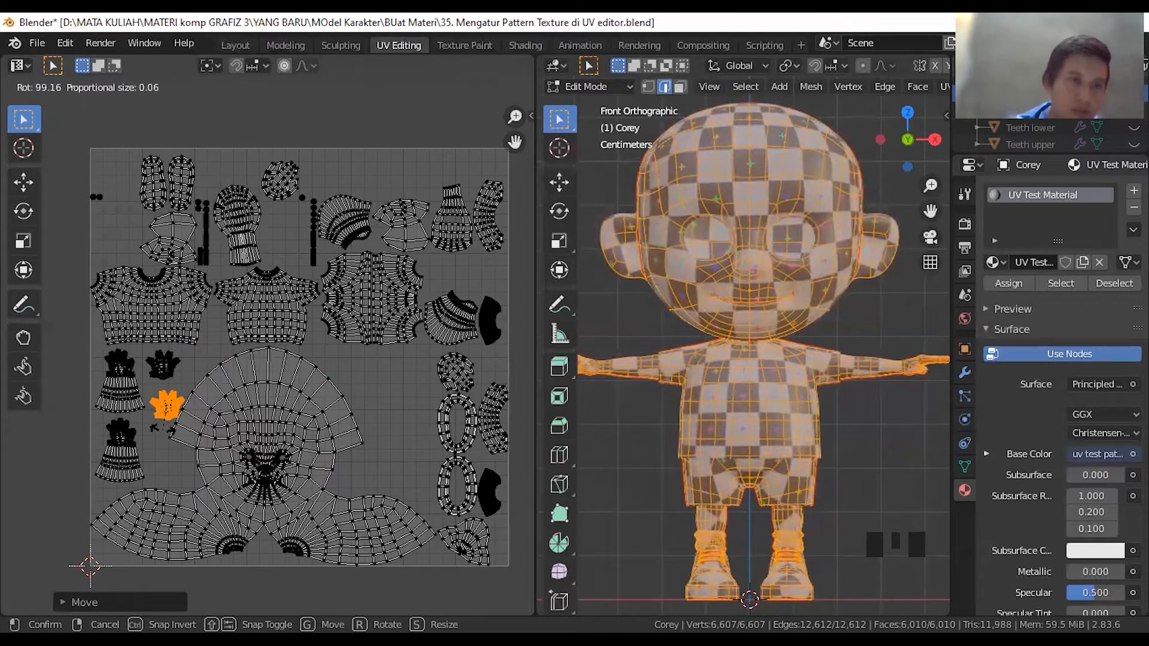
pyautogui.click(162, 430)
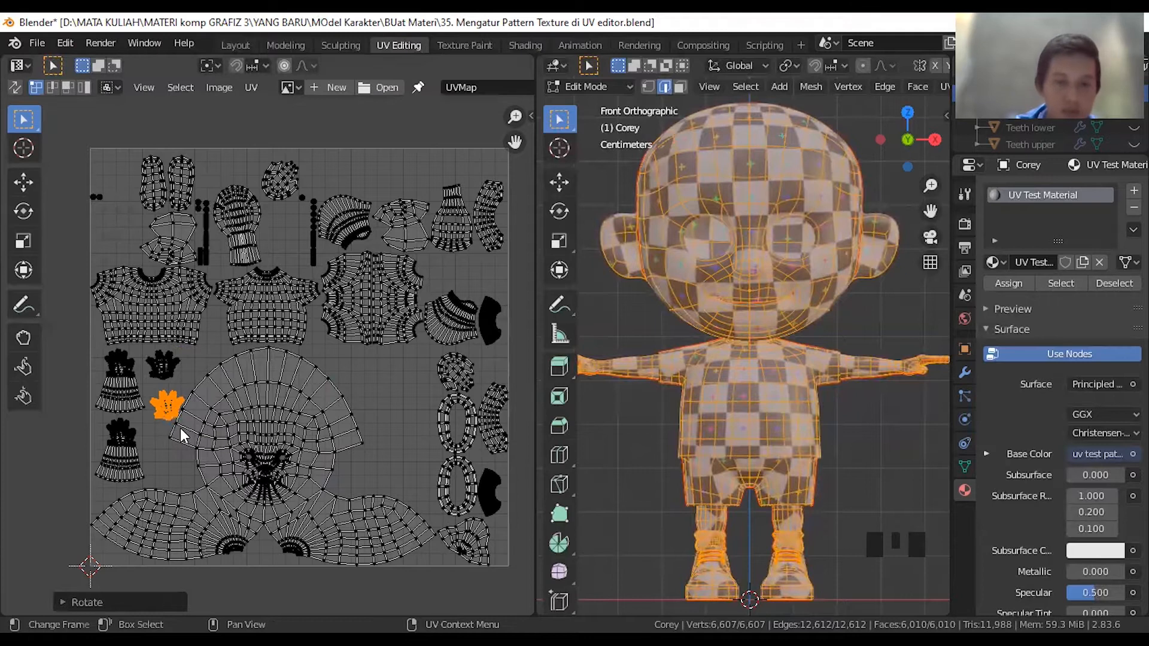
# - Nudge the lower separate hand island up and sideways to line up directly under the upper hand
pyautogui.press('g')
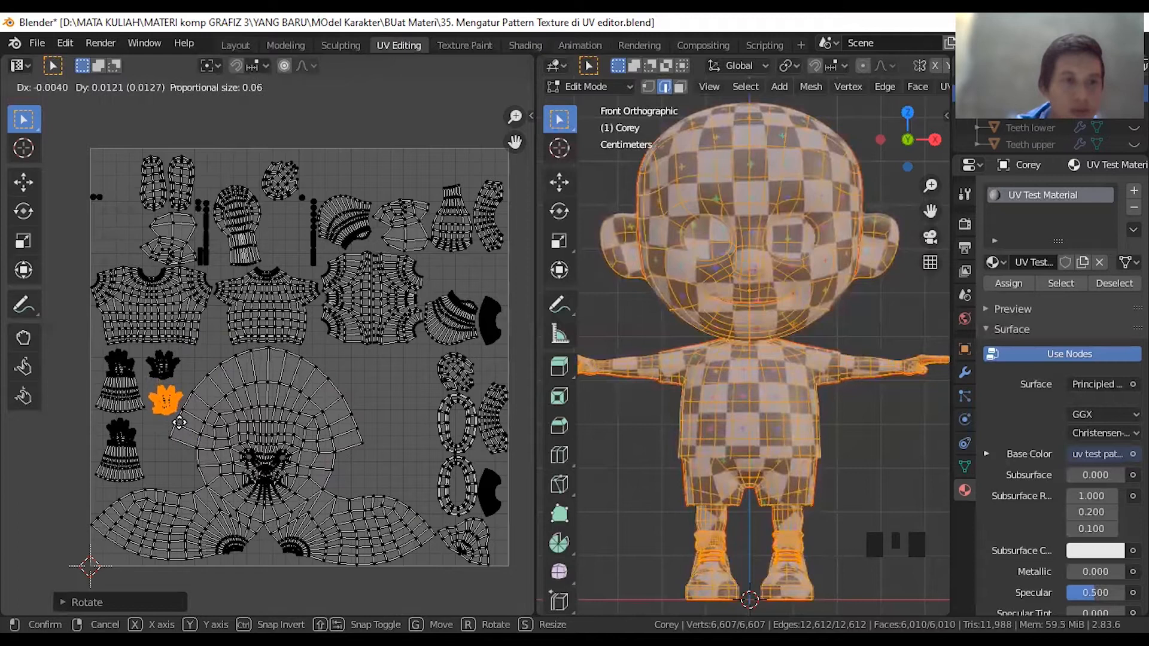
pyautogui.click(179, 422)
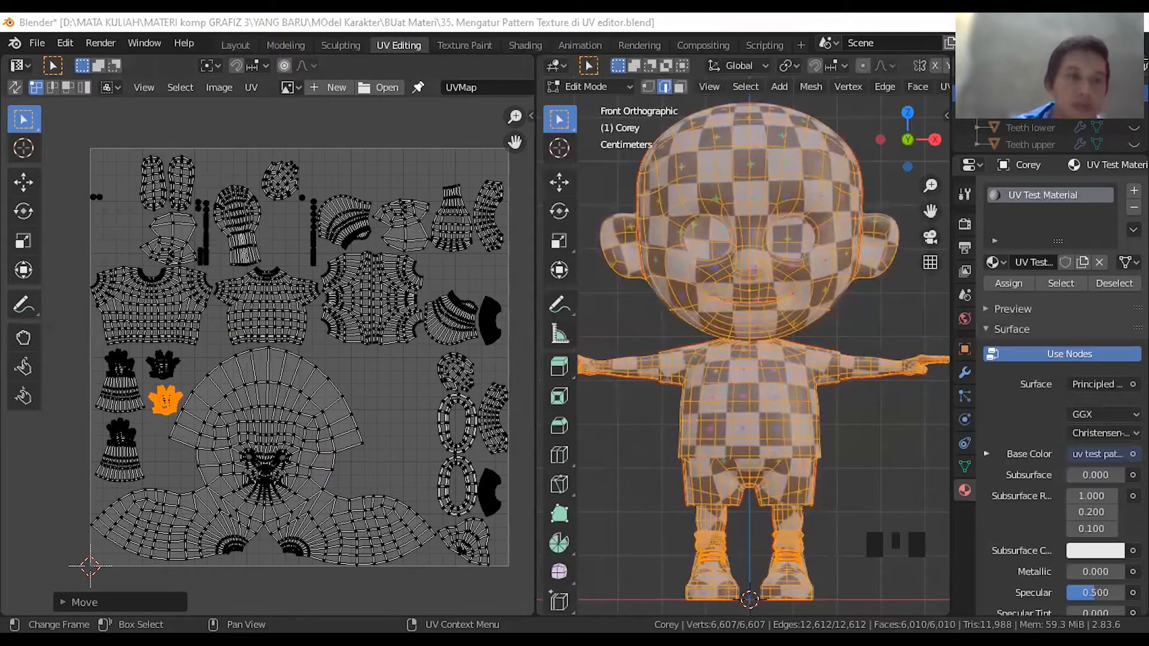
pyautogui.press('g')
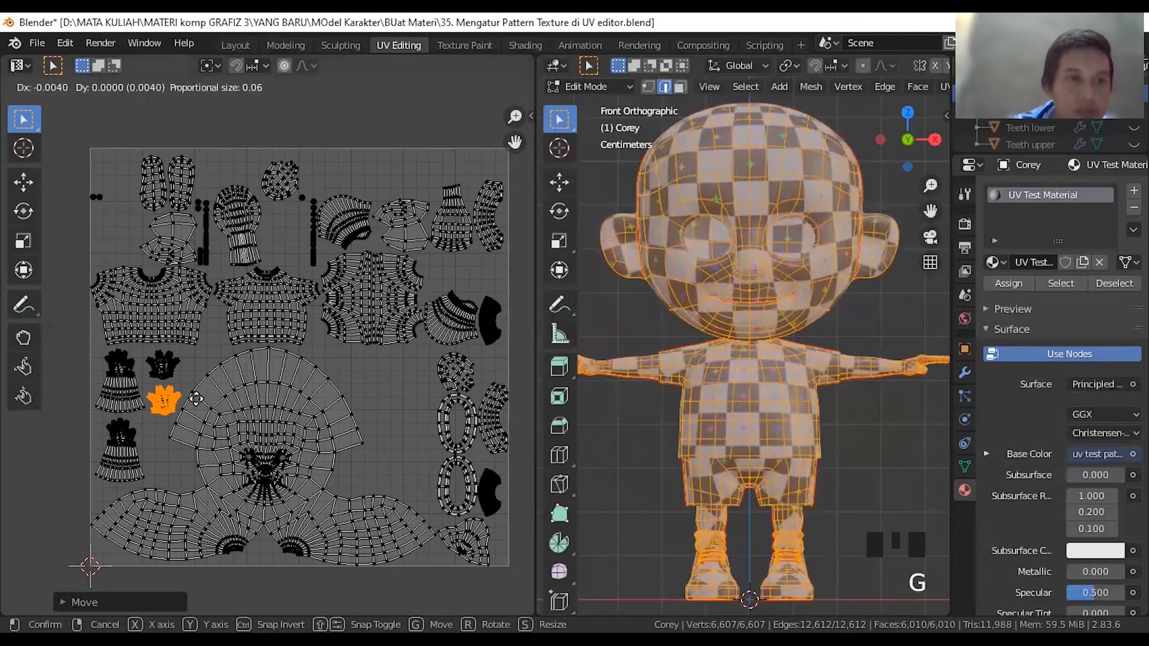
pyautogui.click(199, 404)
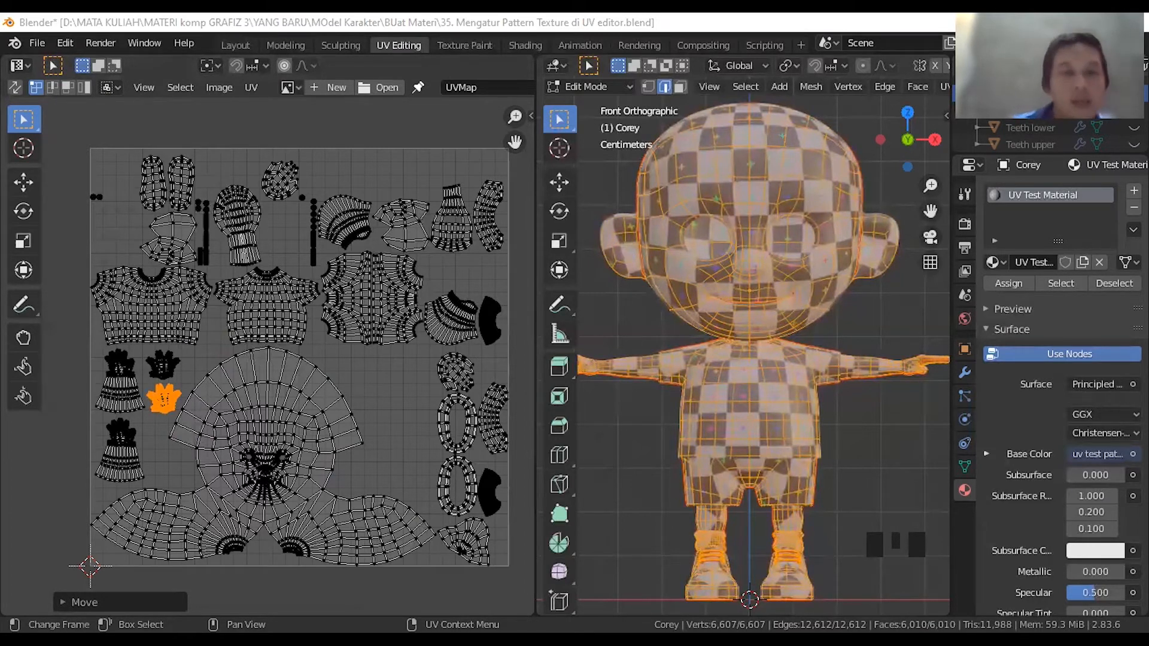
# - Select the whole upper oval ring island beside the head and move it out above the UV square
pyautogui.scroll(-1, 436, 469)
pyautogui.scroll(1, 435, 467)
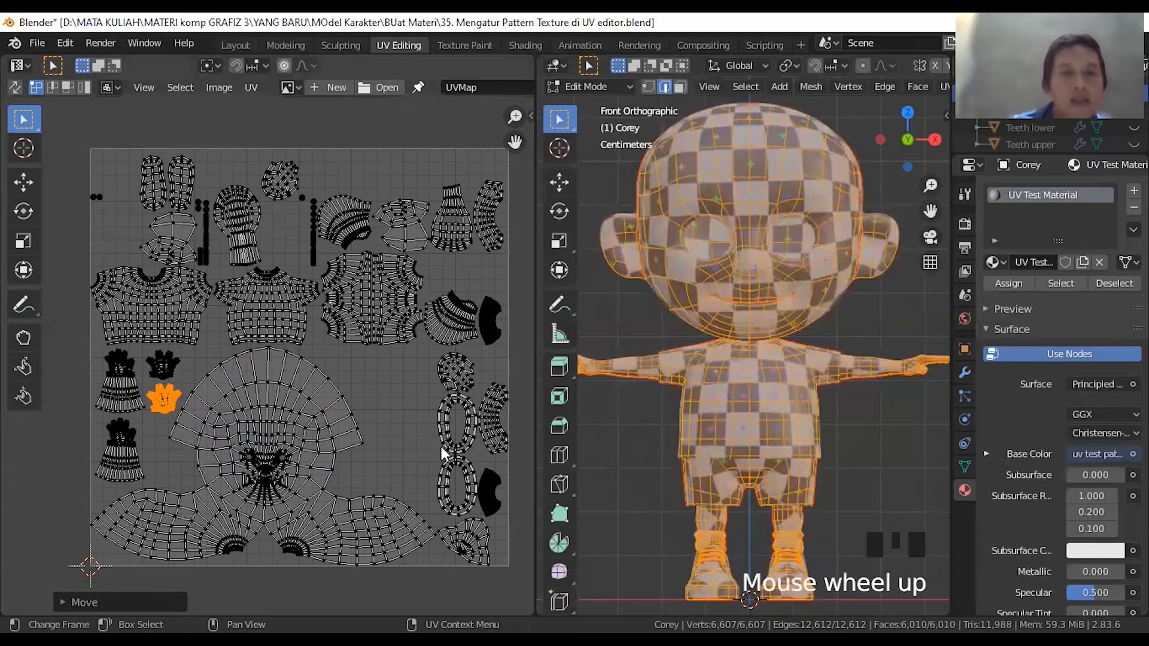
pyautogui.click(448, 446)
pyautogui.press('l')
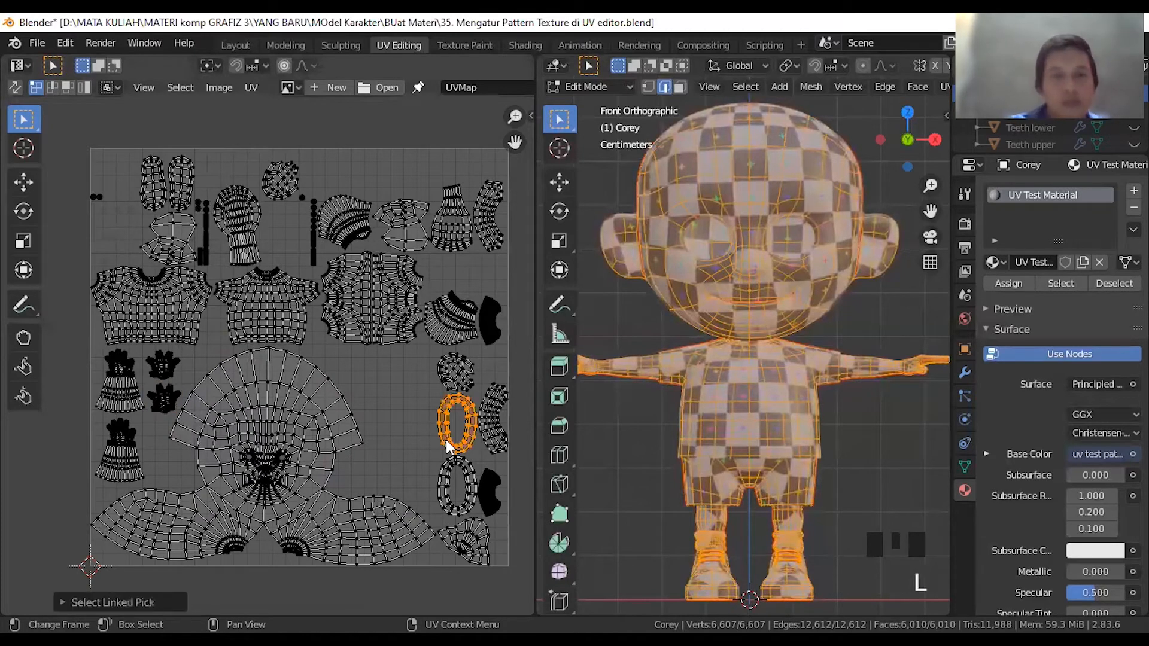
pyautogui.scroll(-2, 459, 424)
pyautogui.keyDown('shift'); pyautogui.moveTo(429, 376); pyautogui.dragTo(404, 423, button='middle'); pyautogui.keyUp('shift')
pyautogui.press('g')
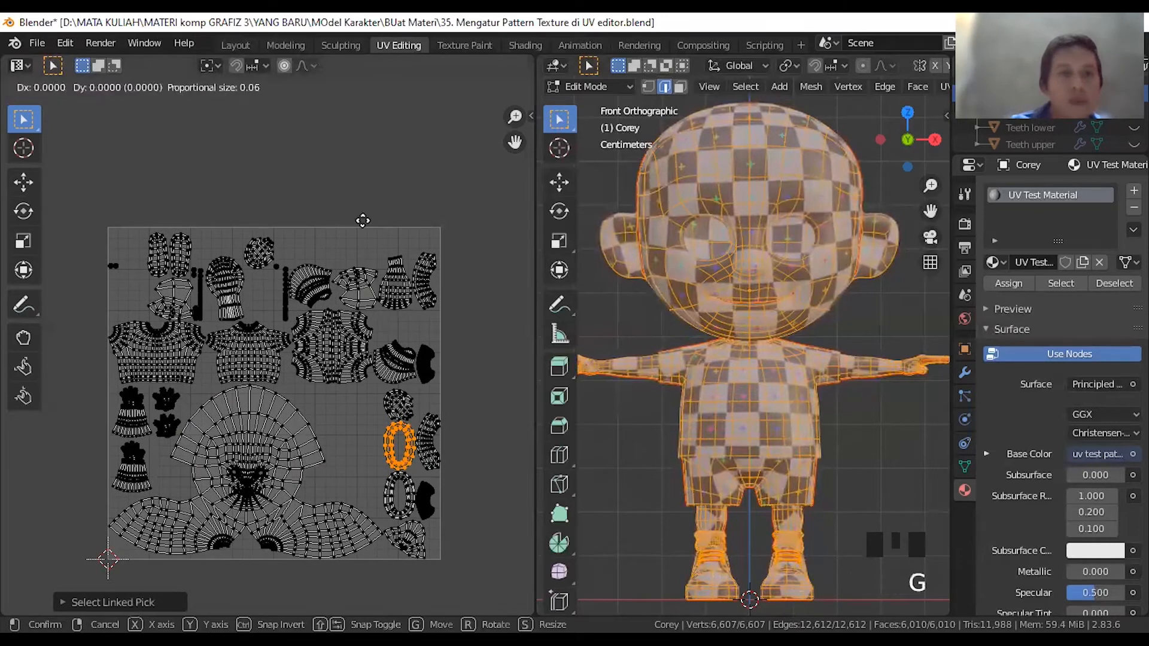
pyautogui.click(362, 134)
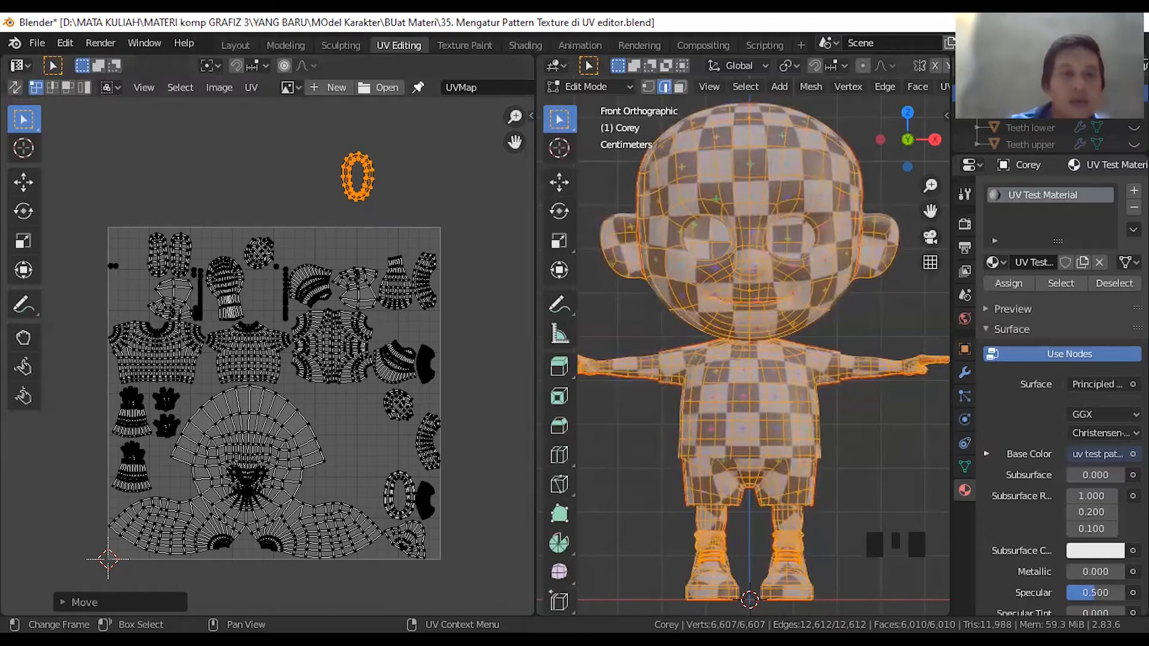
# - Move the second oval ring island out of the UV square to sit beside the first ring
pyautogui.click(400, 482)
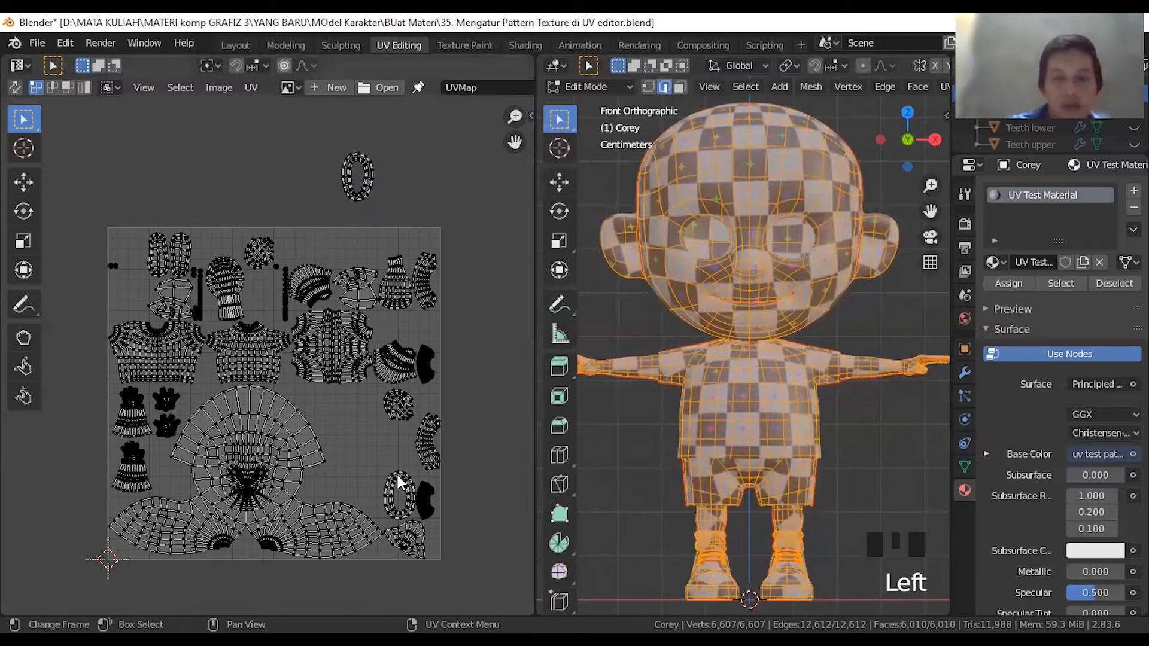
pyautogui.press('l')
pyautogui.press('g')
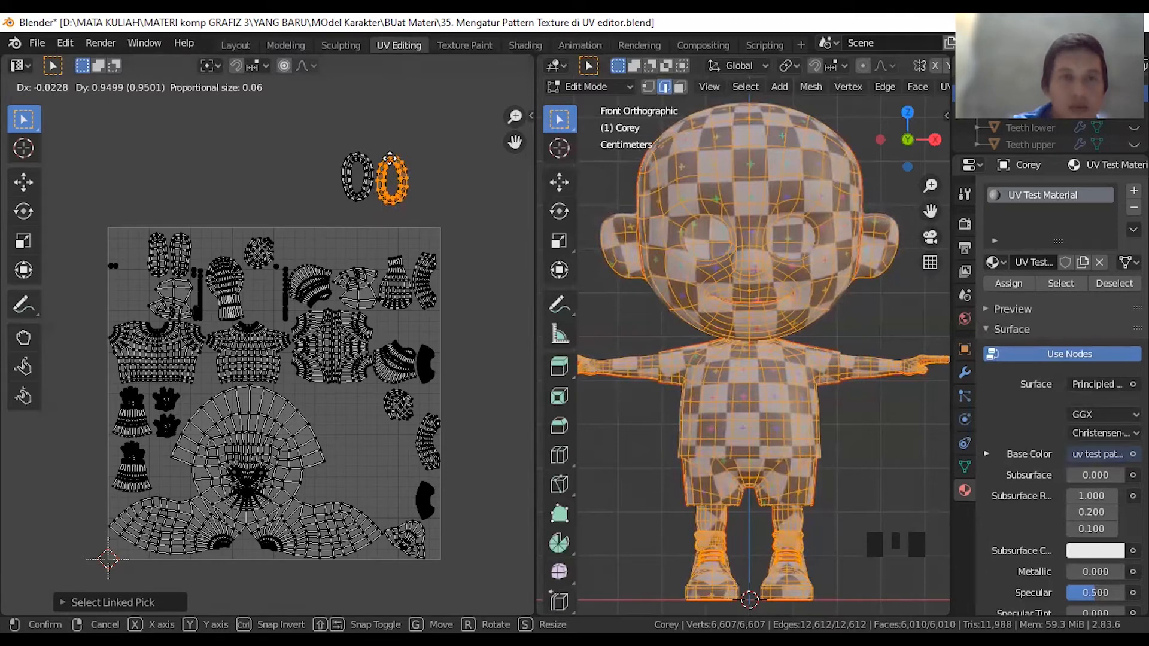
pyautogui.click(387, 170)
# - Shift the second oval ring island slightly upward to align it with its neighbouring ring
pyautogui.scroll(2, 386, 169)
pyautogui.keyDown('shift'); pyautogui.moveTo(388, 174); pyautogui.dragTo(373, 248, button='middle'); pyautogui.keyUp('shift')
pyautogui.scroll(1, 374, 248)
pyautogui.scroll(1, 373, 248)
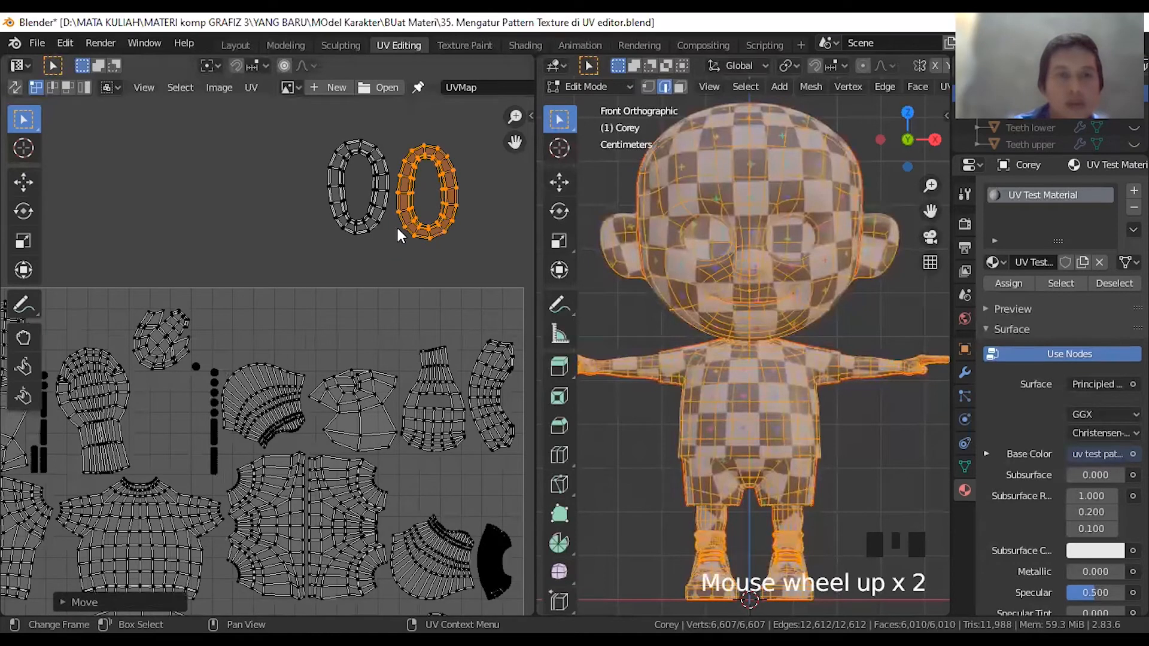
pyautogui.press('g')
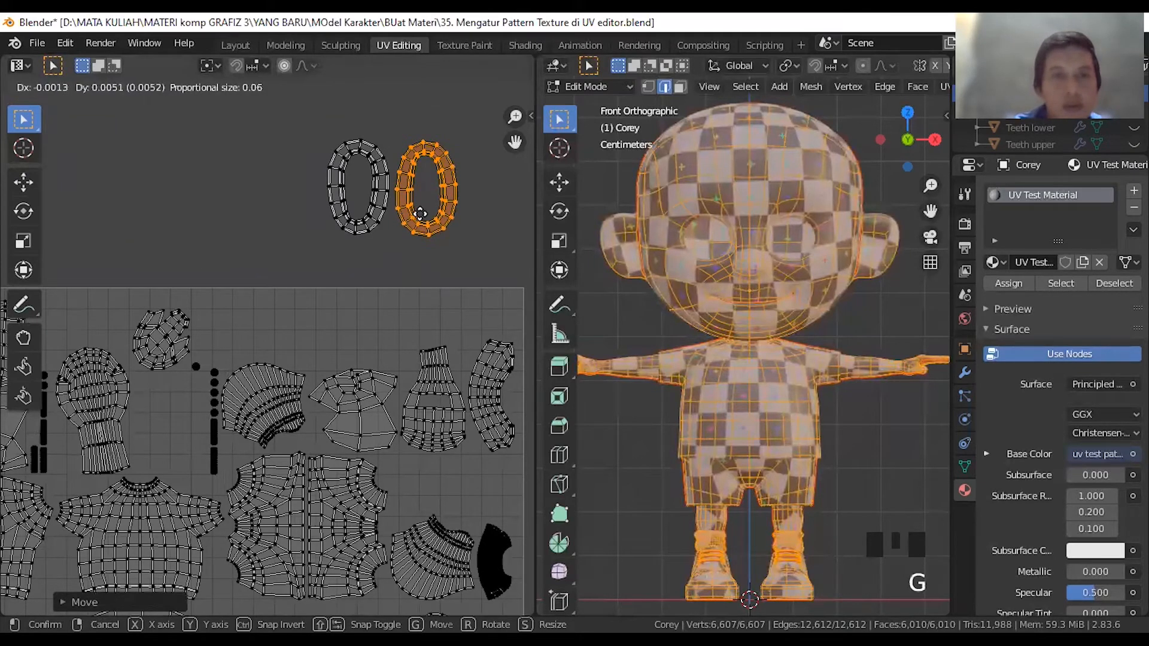
pyautogui.click(421, 215)
# - Move the right-hand elongated oval island from the UV square's upper edge to the left side of the two rings
pyautogui.scroll(-4, 433, 361)
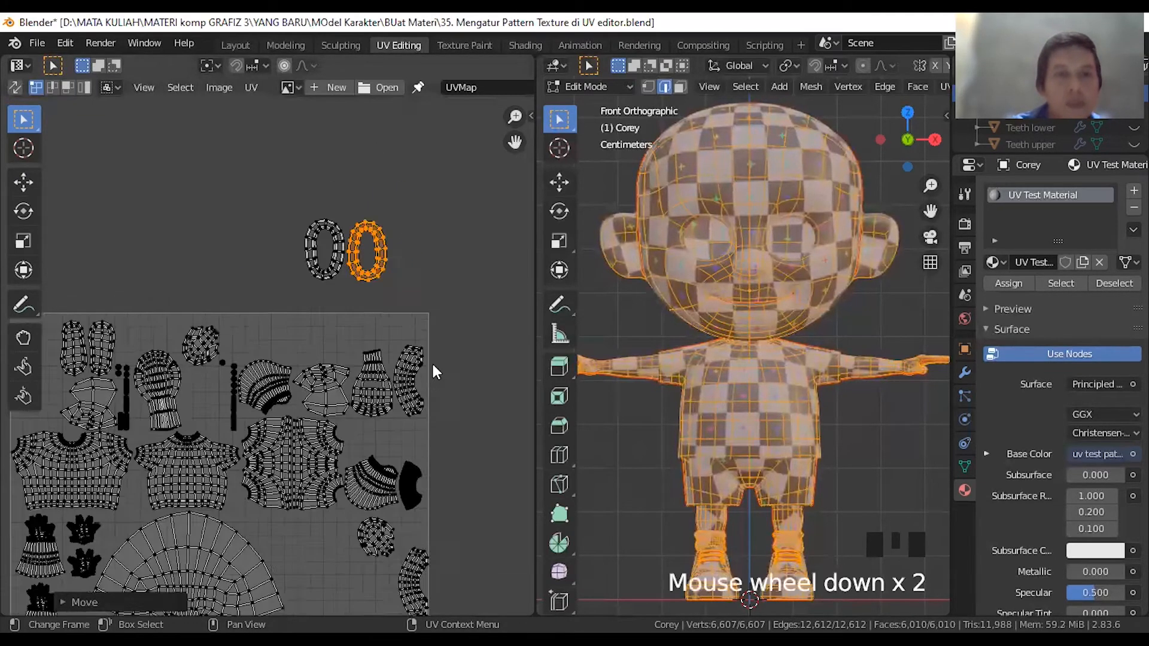
pyautogui.scroll(2, 376, 576)
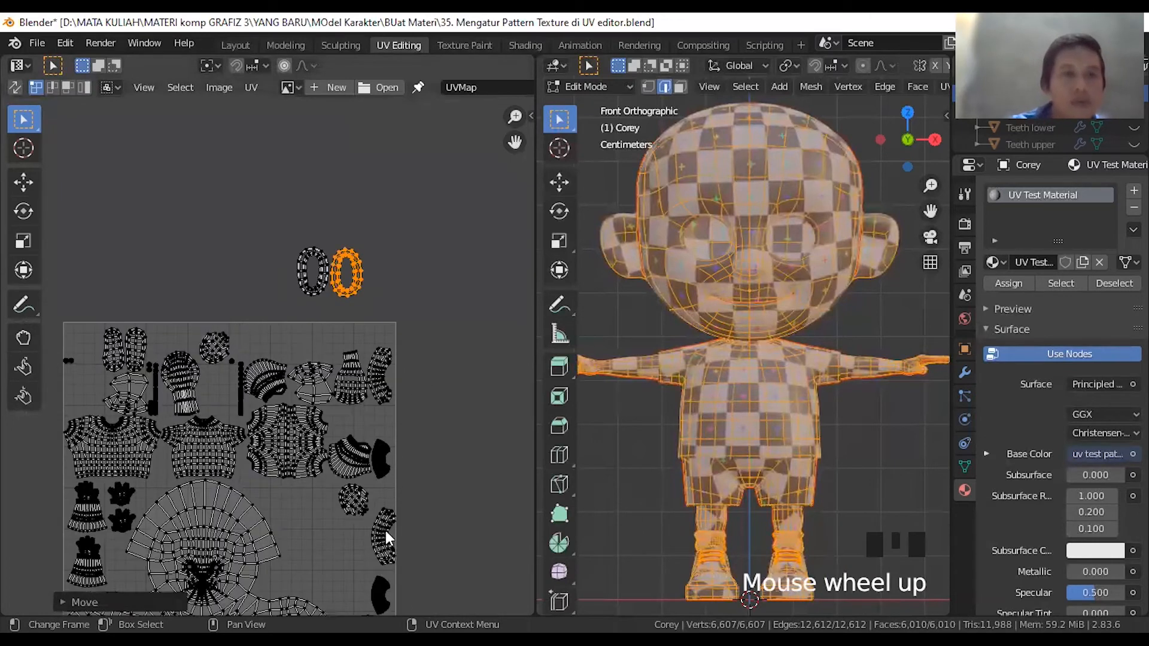
pyautogui.scroll(-1, 389, 529)
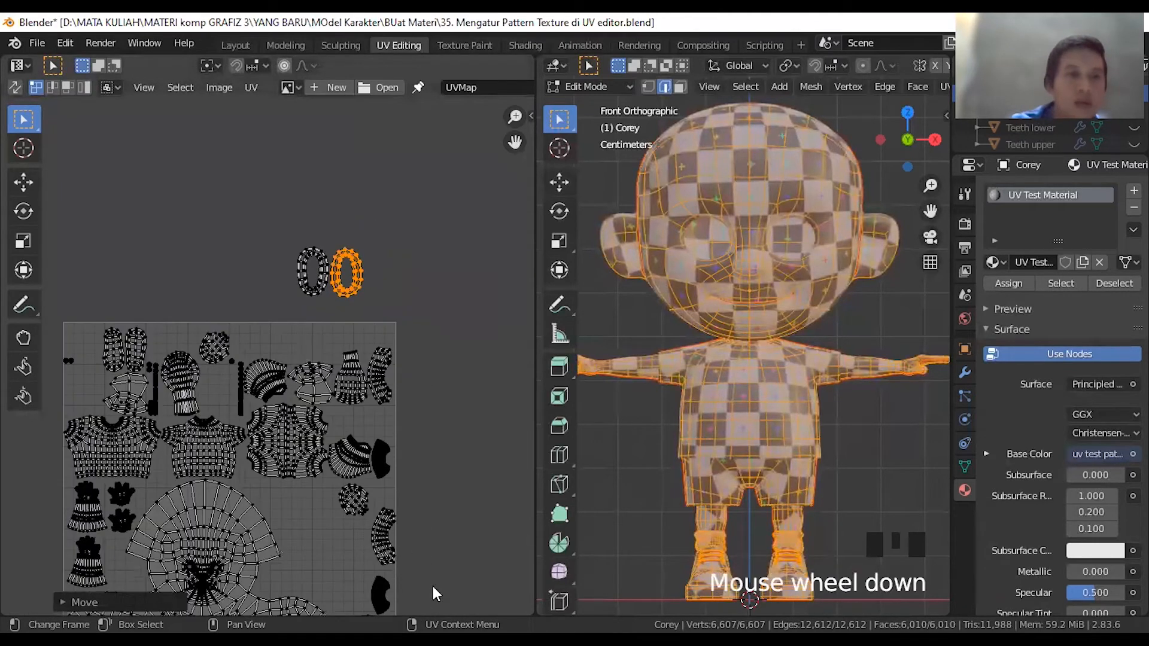
pyautogui.scroll(1, 103, 338)
pyautogui.click(103, 340)
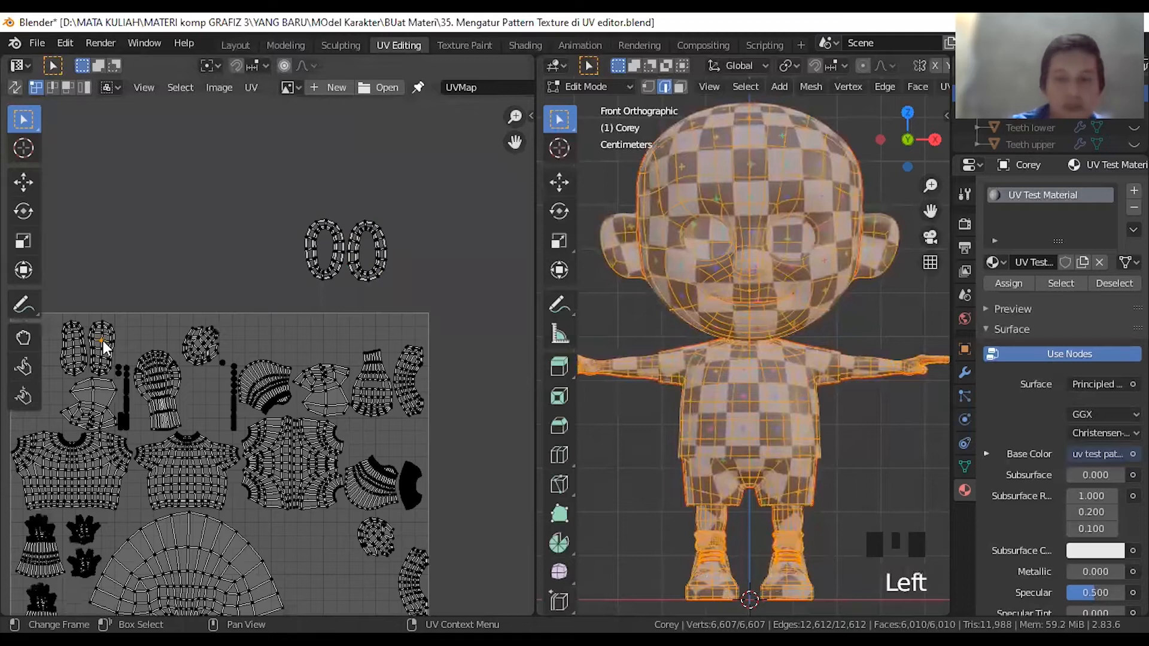
pyautogui.press('l')
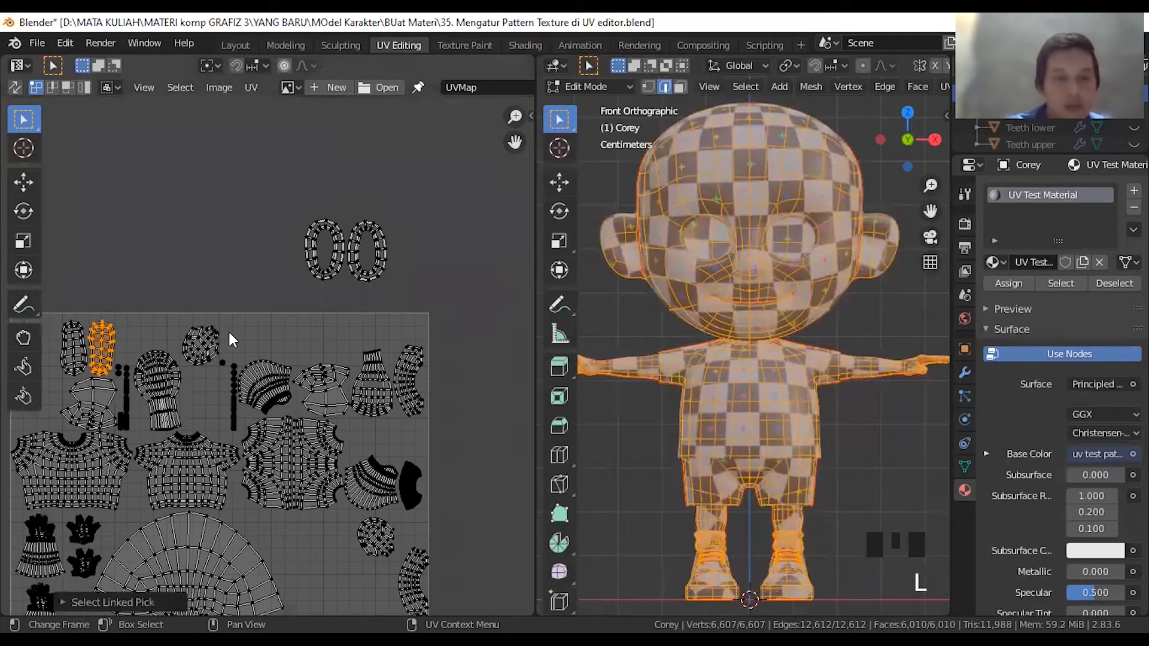
pyautogui.press('g')
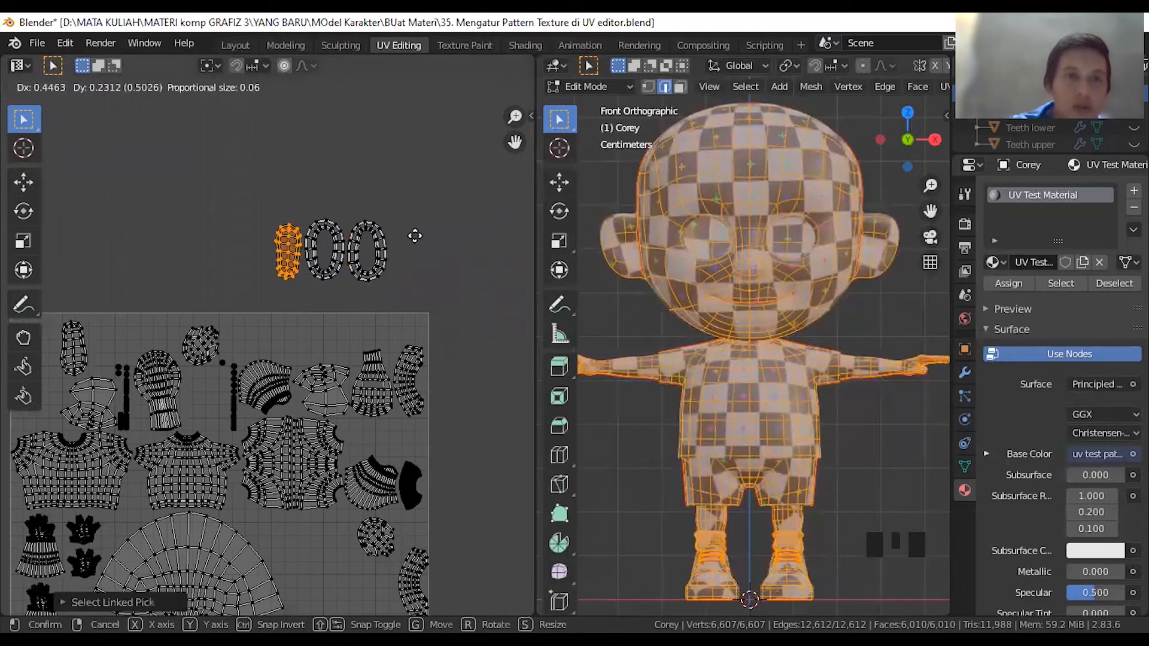
pyautogui.click(415, 236)
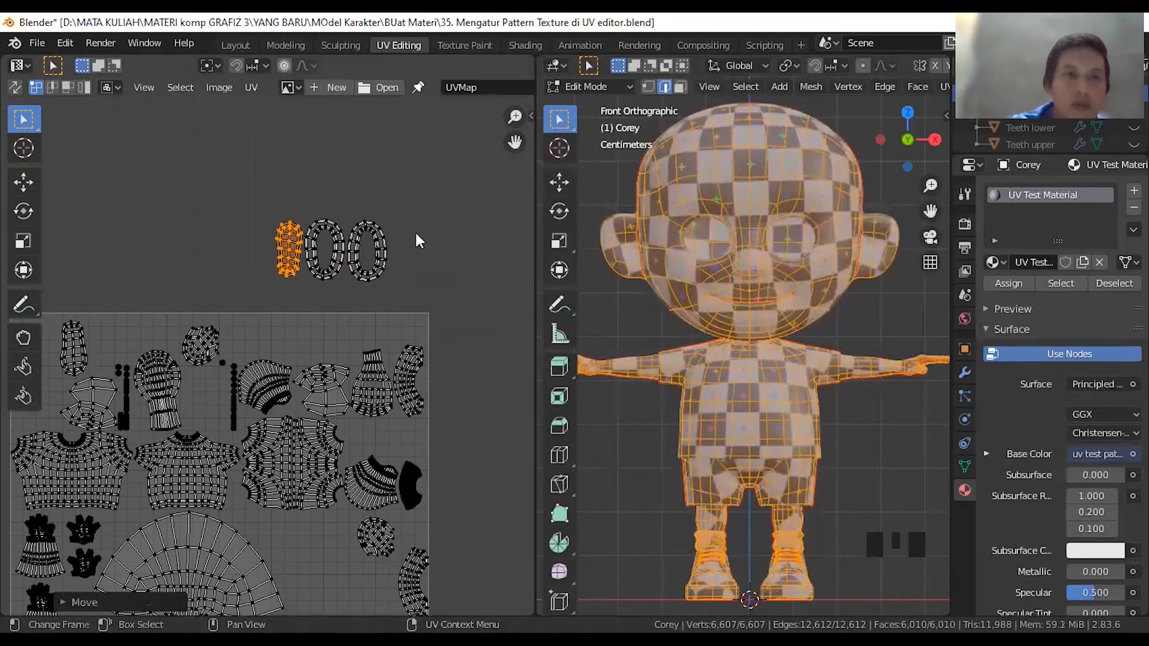
# - Move the remaining elongated oval island out of the UV square to the left end of the row above it
pyautogui.click(79, 357)
pyautogui.press('l')
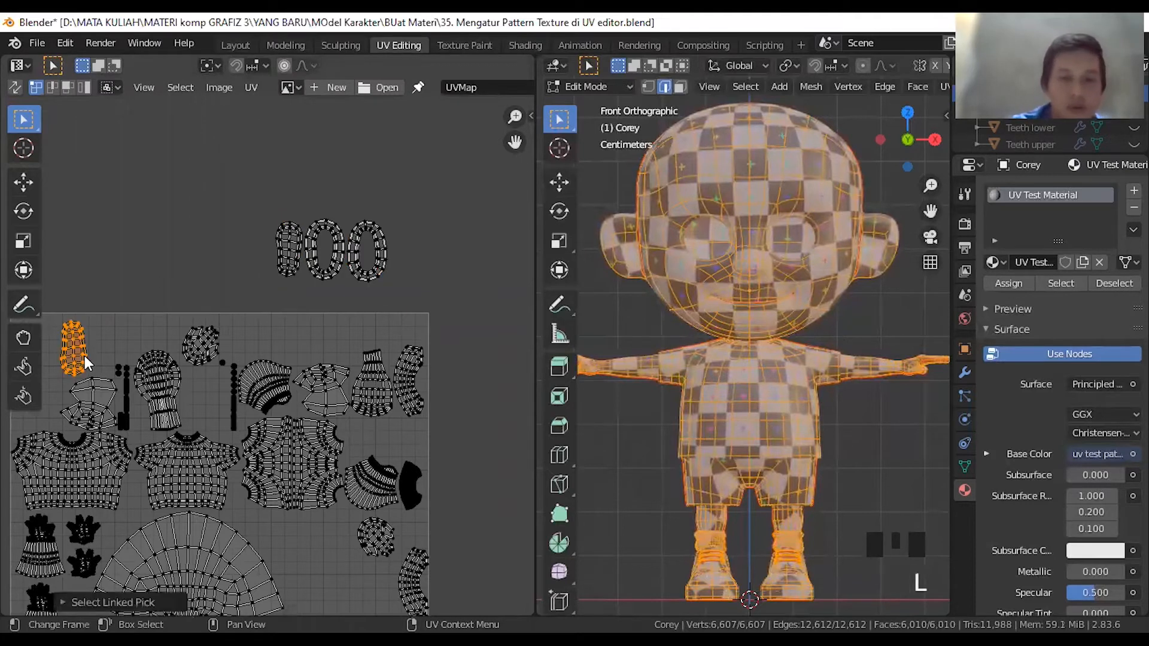
pyautogui.press('g')
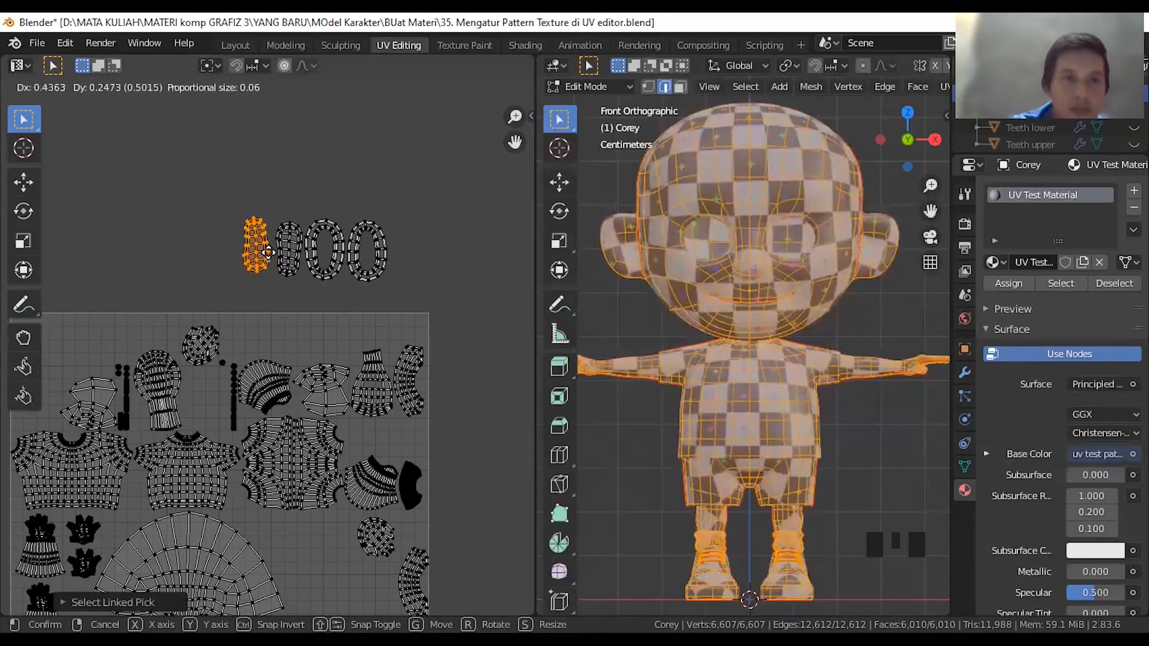
pyautogui.click(269, 253)
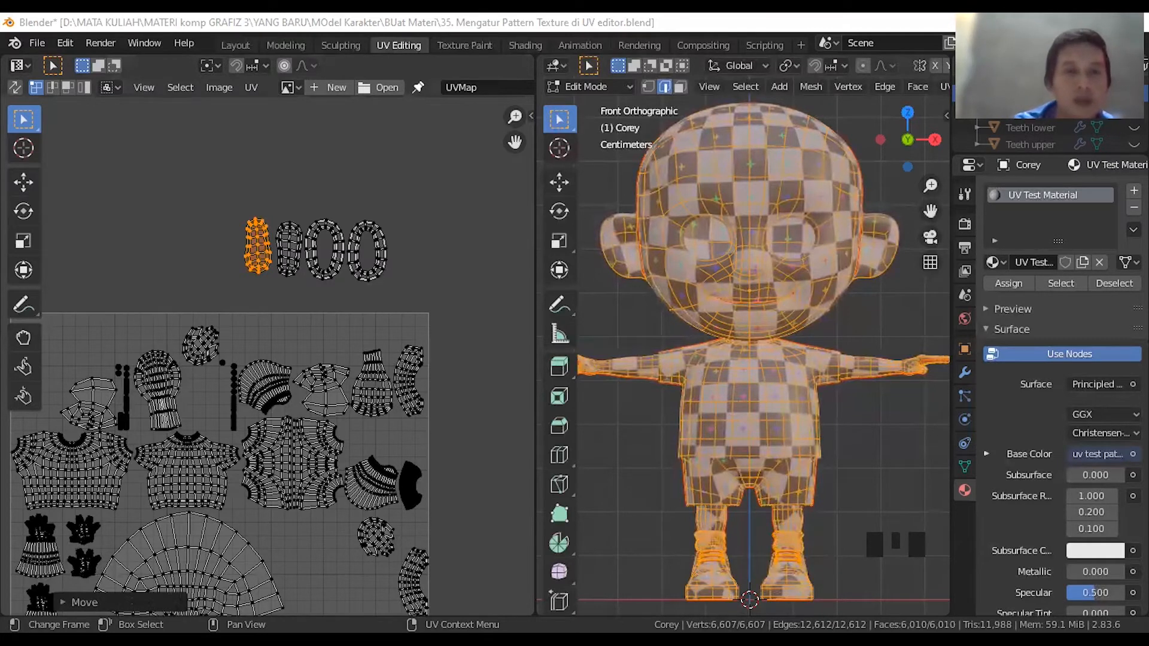
pyautogui.scroll(-2, 336, 483)
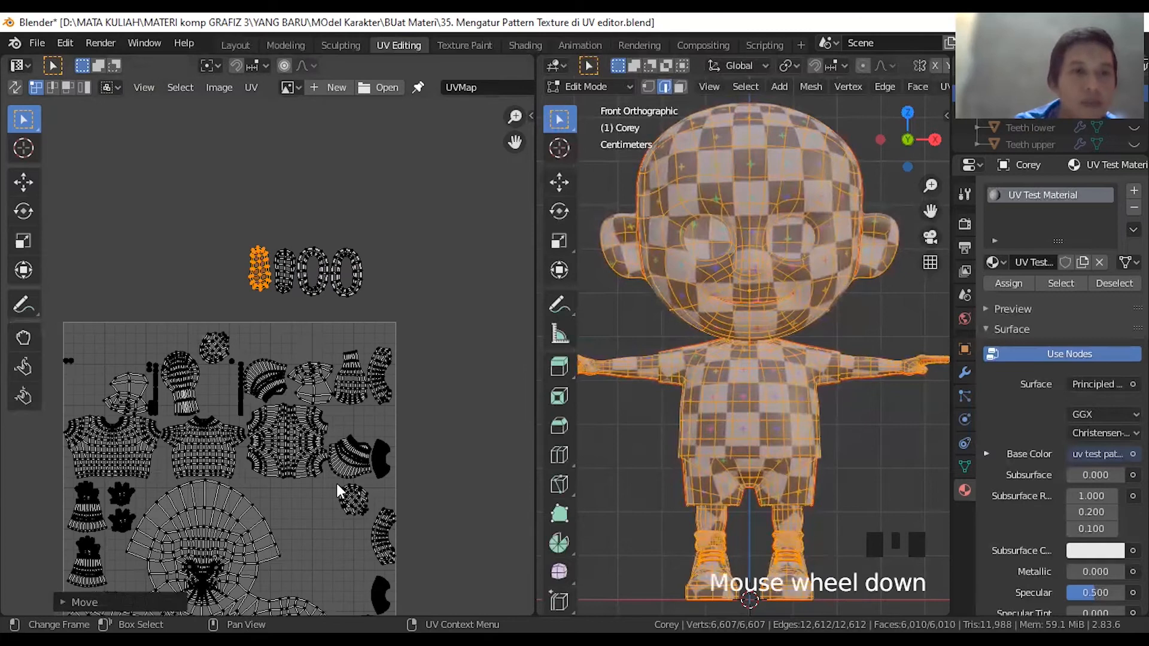
pyautogui.scroll(2, 335, 481)
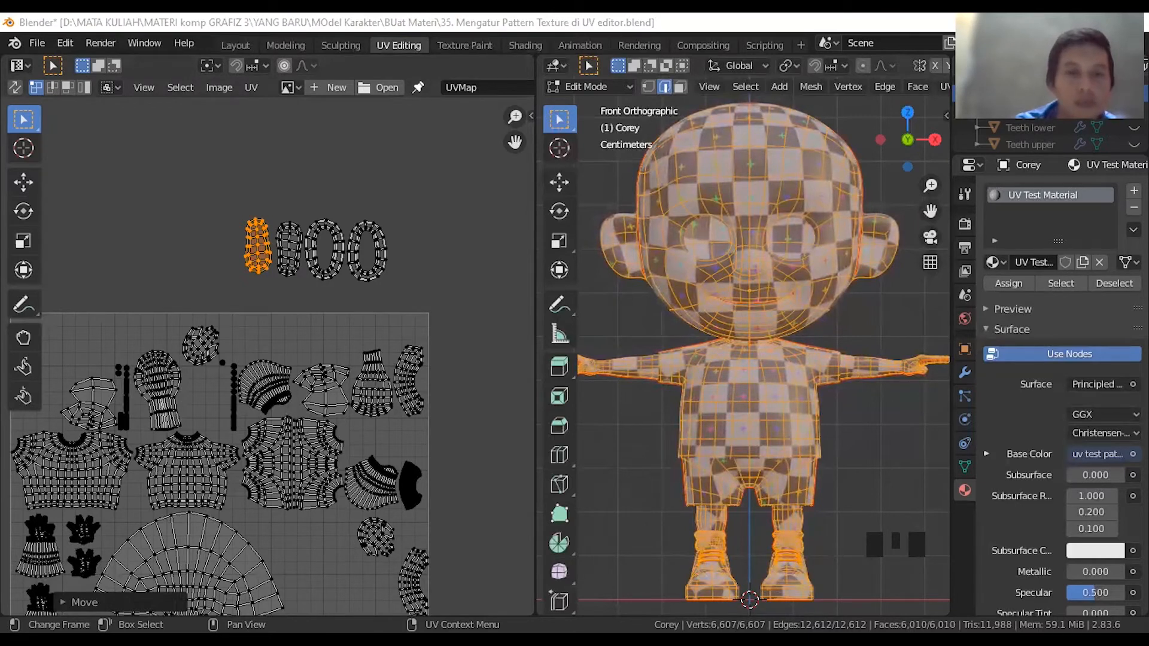
# - Move the round island from the UV square's upper edge to the right end of the oval row and rotate it about 127 degrees
pyautogui.scroll(2, 259, 414)
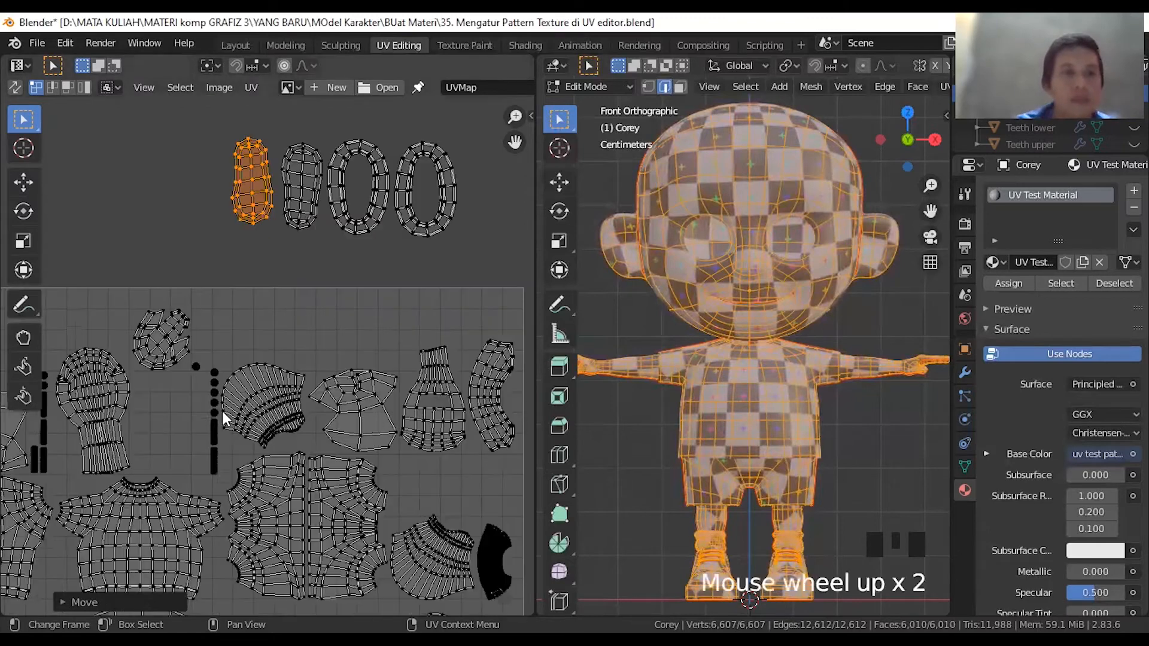
pyautogui.keyDown('shift'); pyautogui.moveTo(215, 414); pyautogui.dragTo(303, 342, button='middle'); pyautogui.keyUp('shift')
pyautogui.scroll(1, 303, 342)
pyautogui.scroll(-2, 284, 323)
pyautogui.click(250, 274)
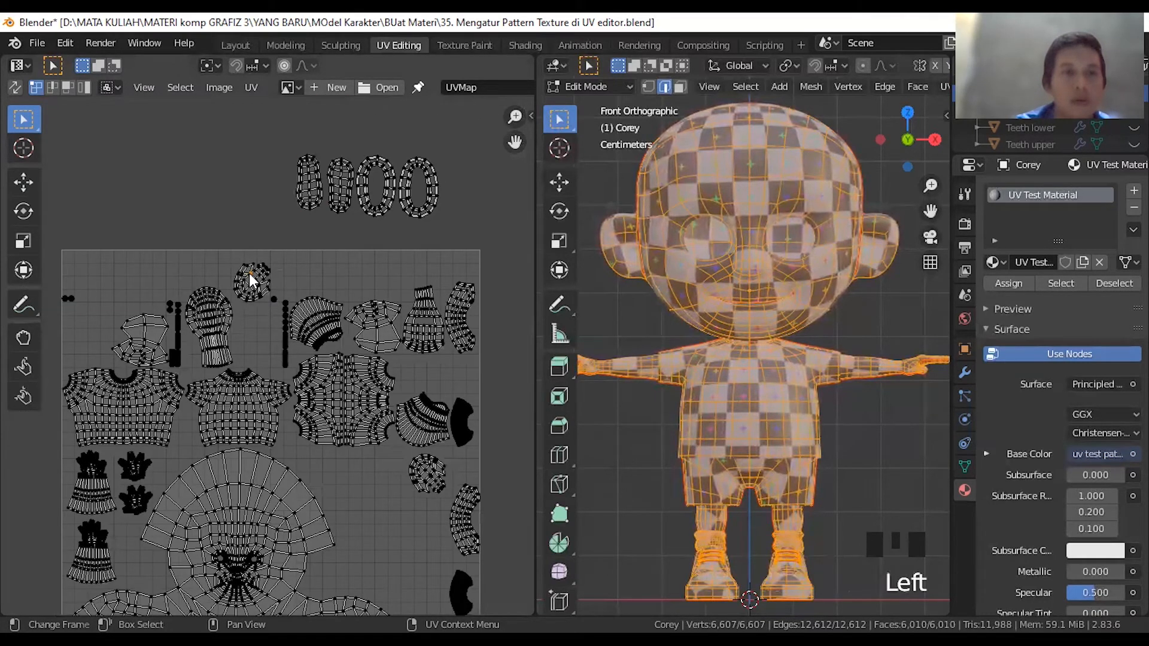
pyautogui.press('l')
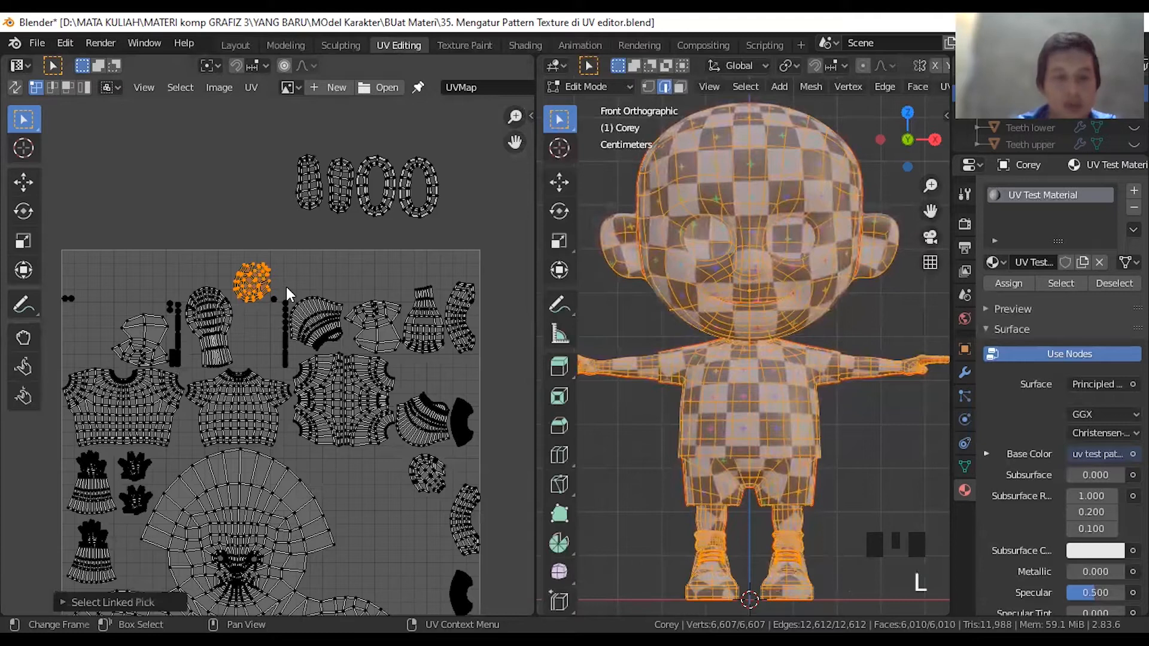
pyautogui.press('g')
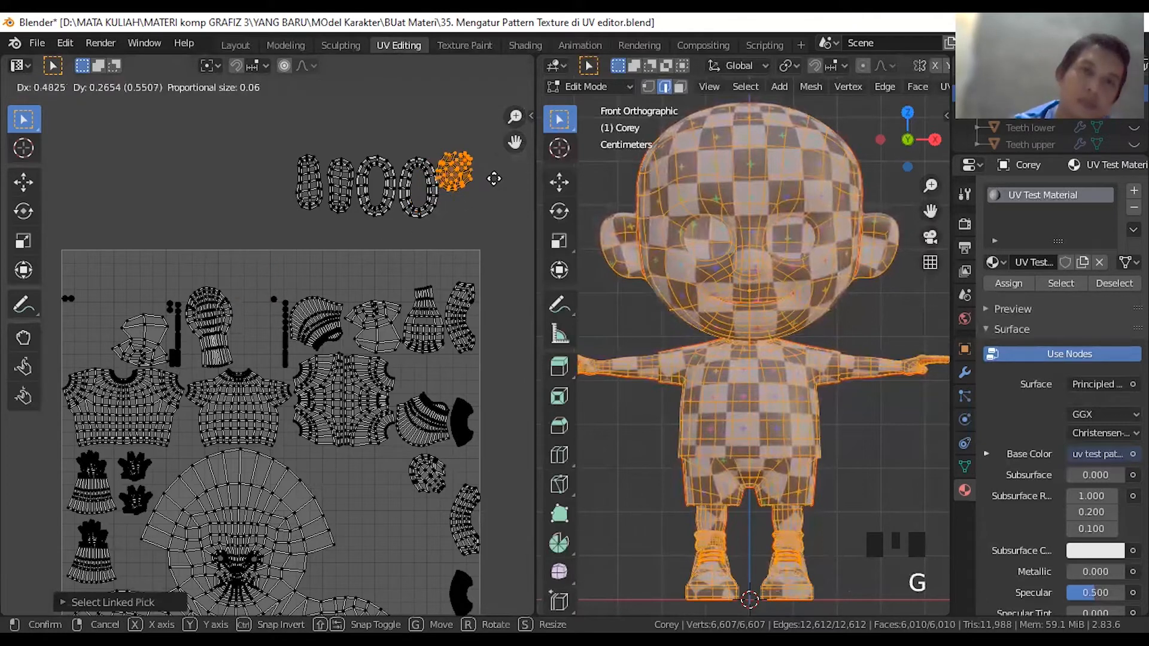
pyautogui.click(484, 192)
pyautogui.press('r')
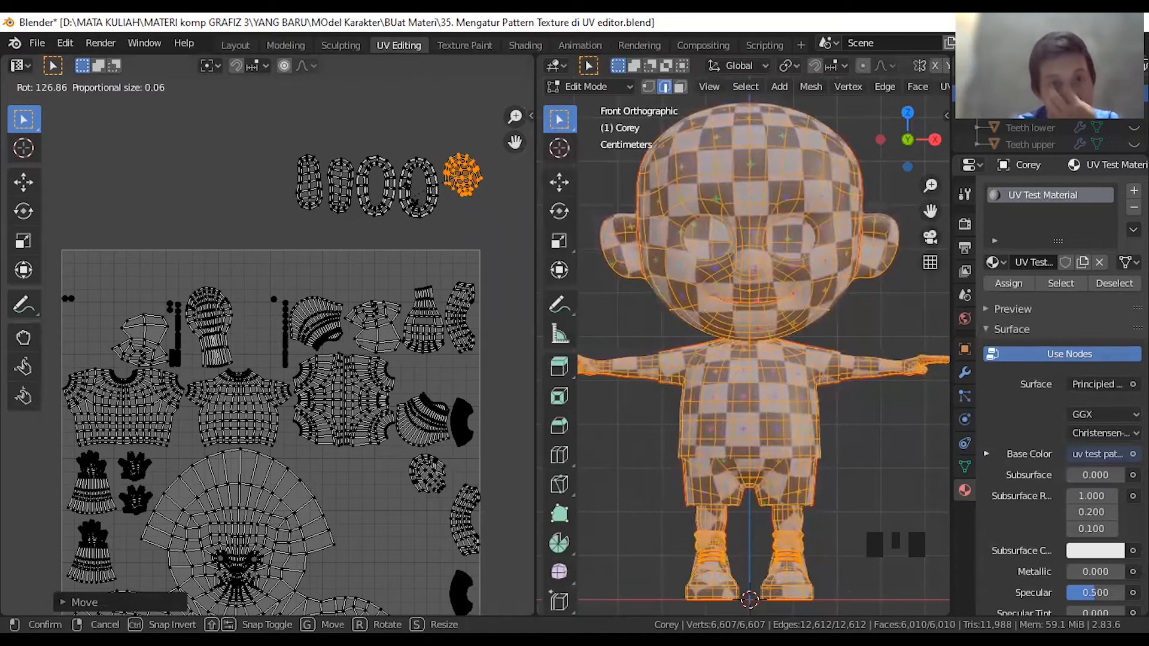
pyautogui.click(408, 194)
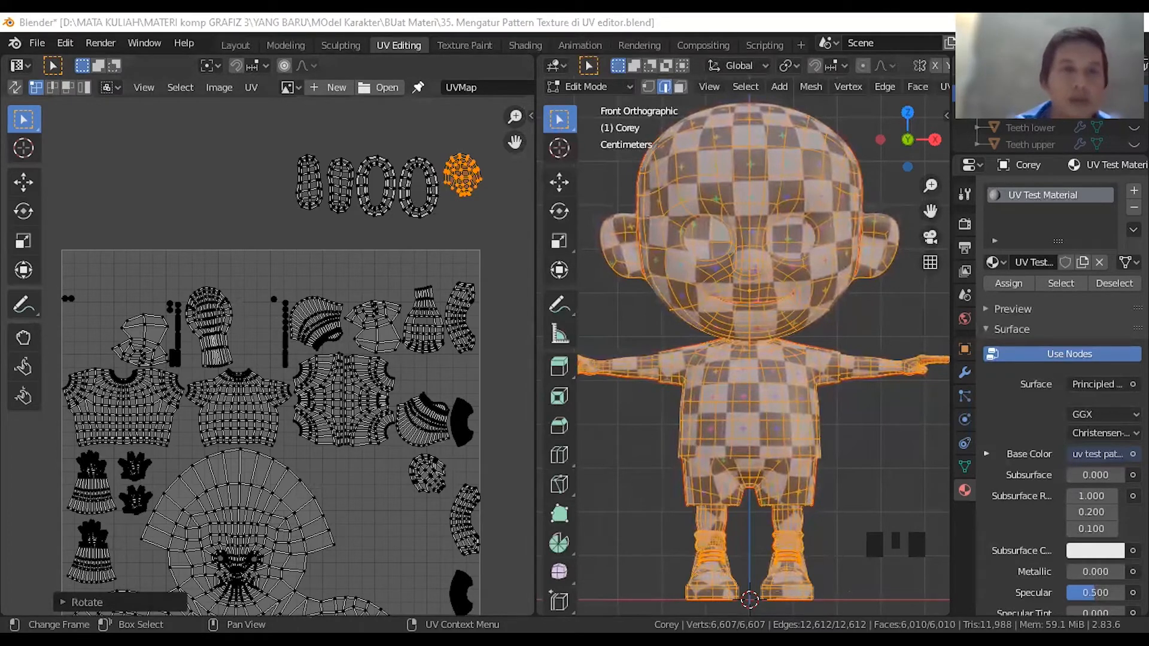
# - Move the second round island out of the UV square to sit below the first one and rotate it about 33 degrees
pyautogui.scroll(-1, 386, 391)
pyautogui.scroll(1, 425, 483)
pyautogui.click(425, 483)
pyautogui.press('l')
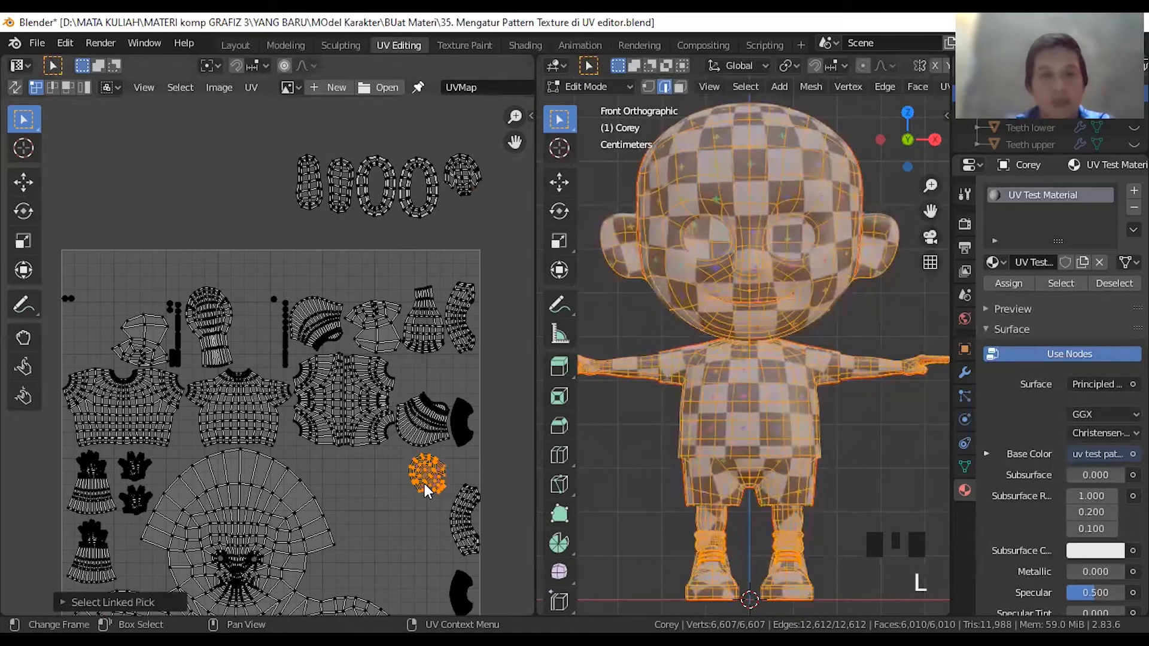
pyautogui.press('g')
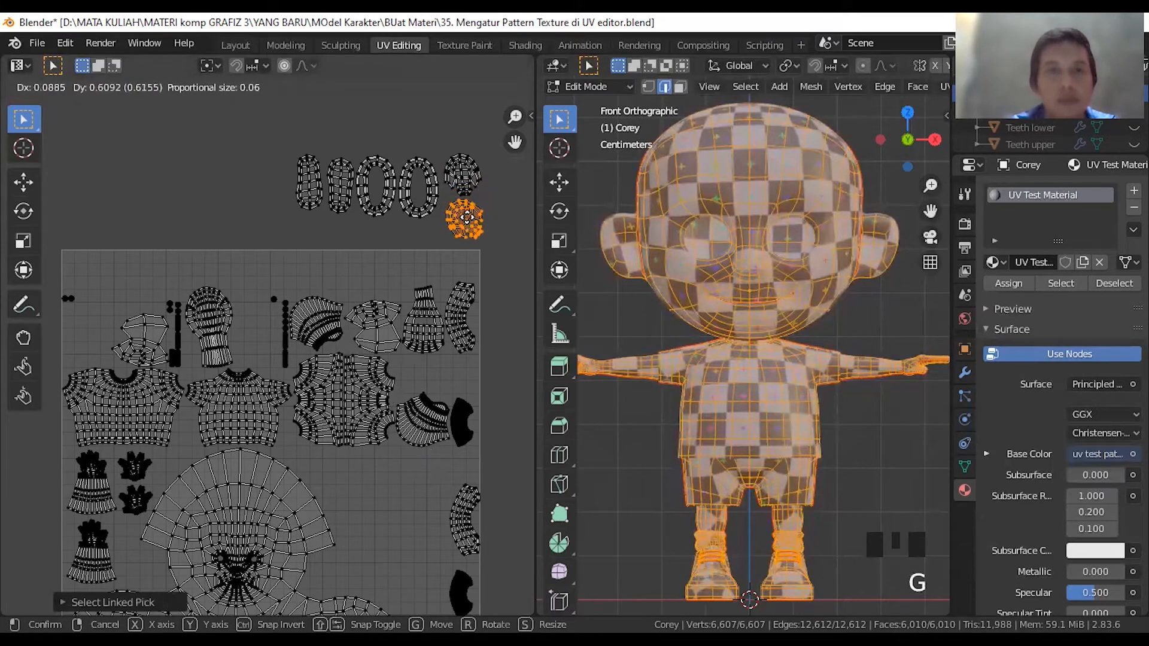
pyautogui.click(466, 218)
pyautogui.press('r')
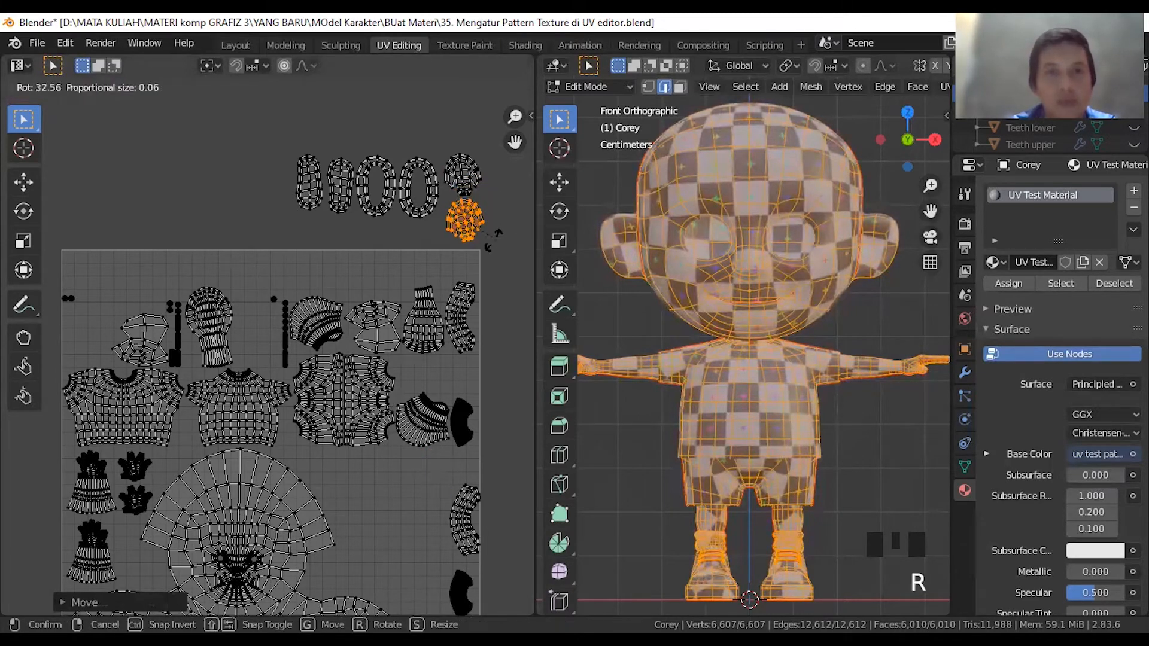
pyautogui.click(489, 243)
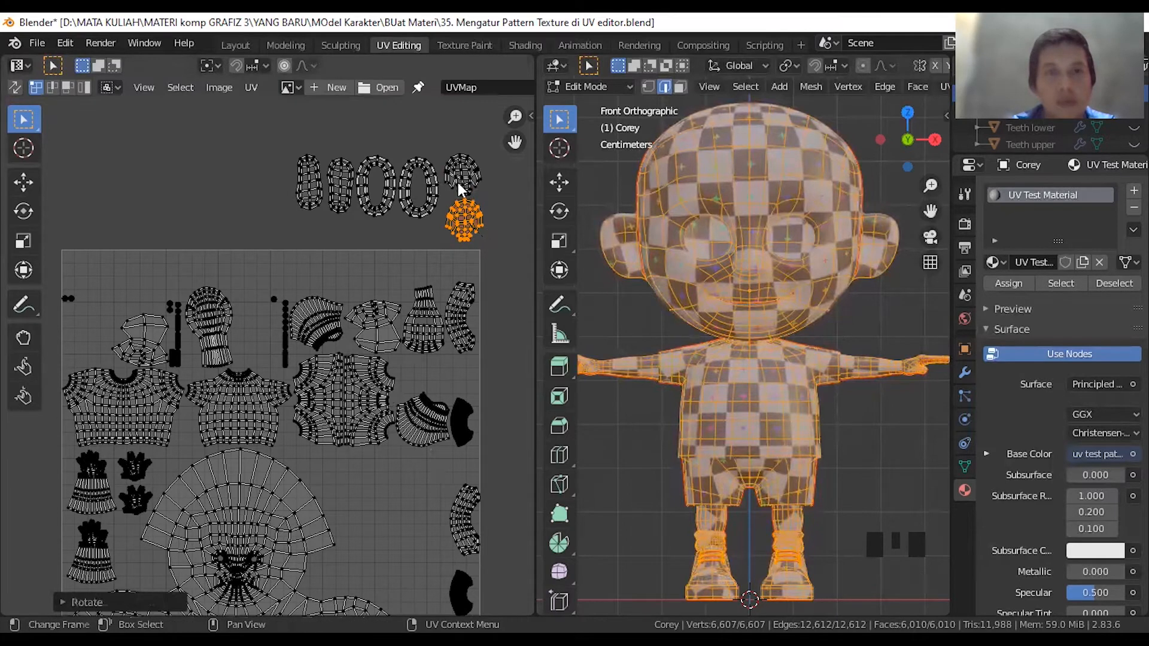
# - Rotate the upper round island by about 5 degrees to straighten it
pyautogui.click(458, 182)
pyautogui.press('l')
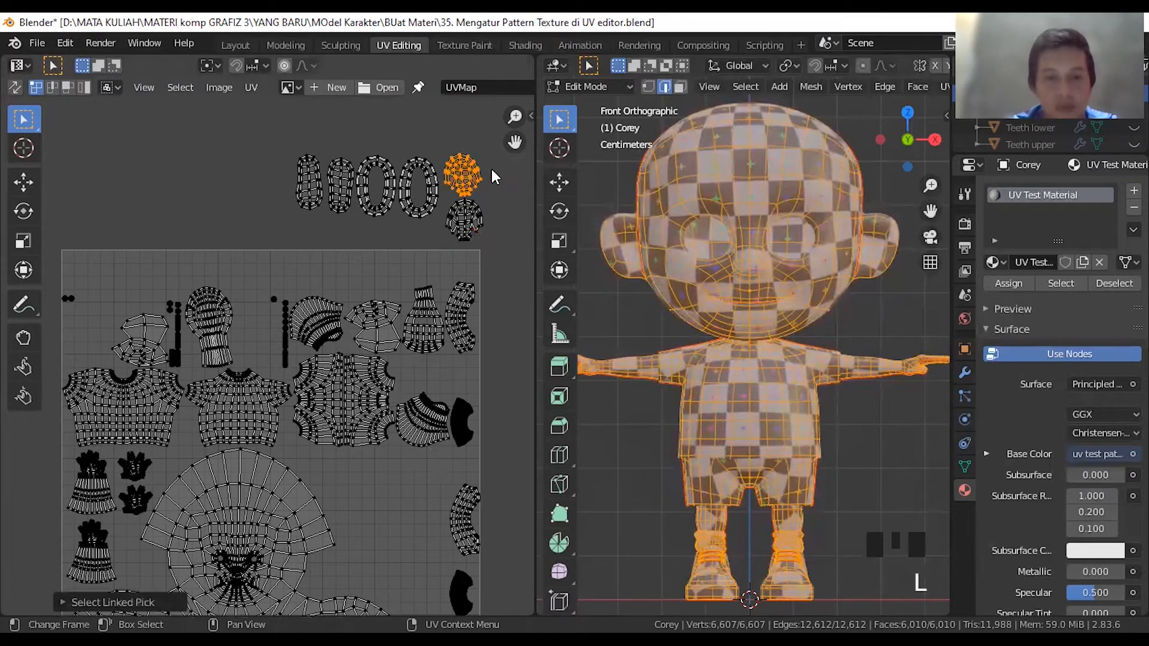
pyautogui.press('r')
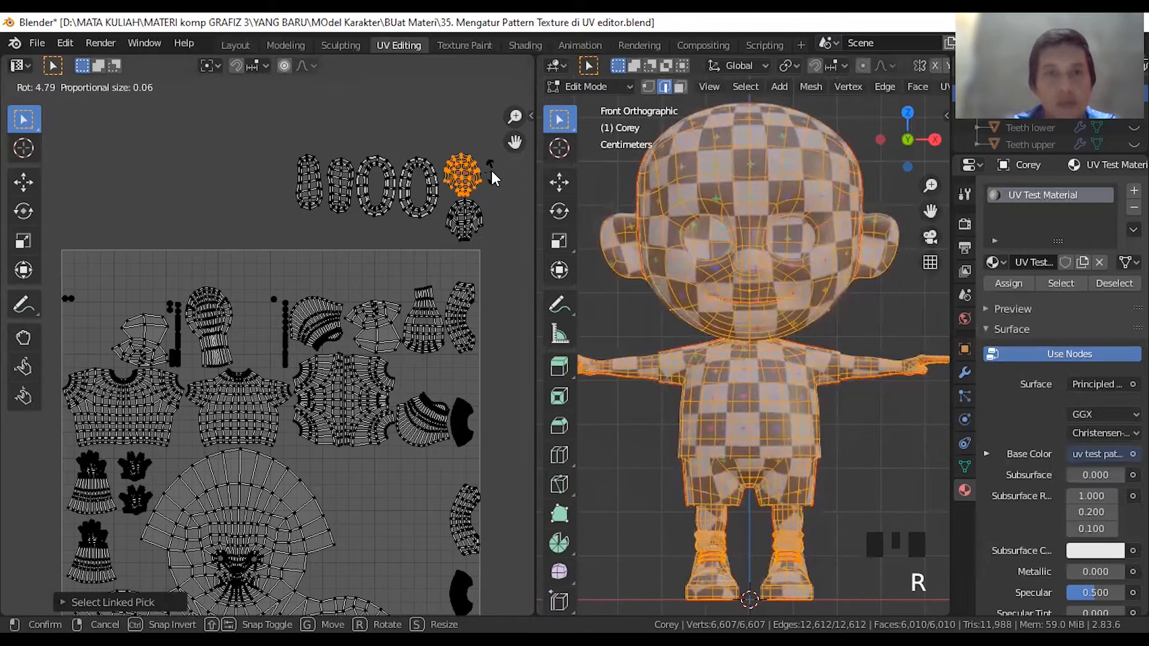
pyautogui.click(491, 171)
# - Shift the lower round island slightly left to line it up beneath the upper round island
pyautogui.click(469, 216)
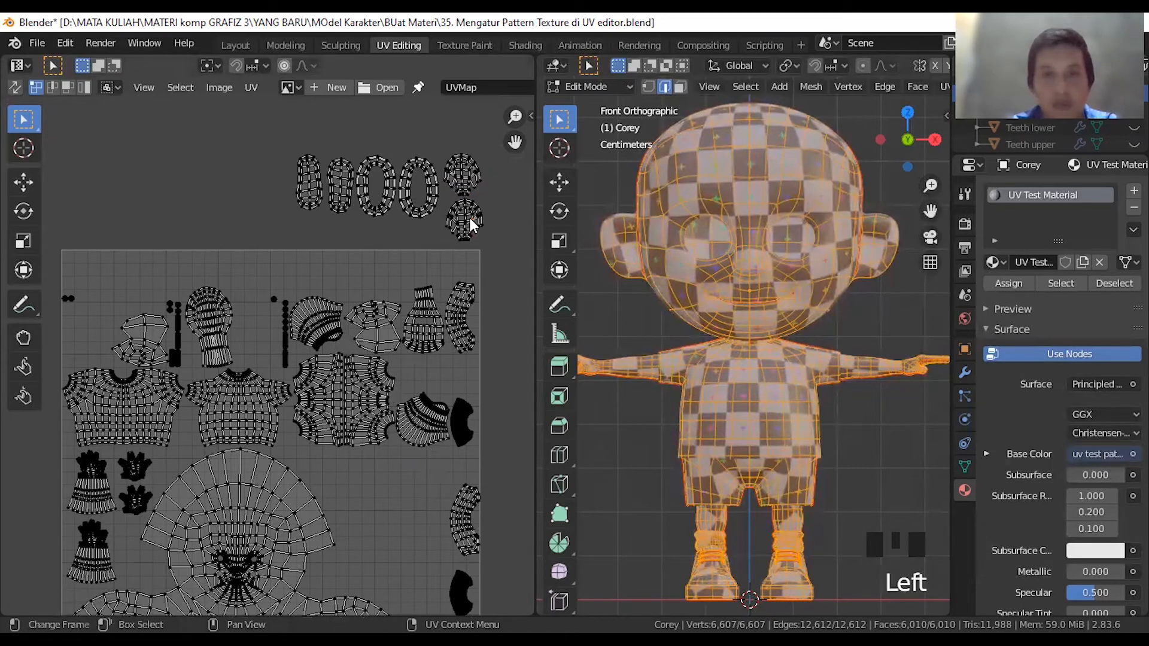
pyautogui.press('l')
pyautogui.press('g')
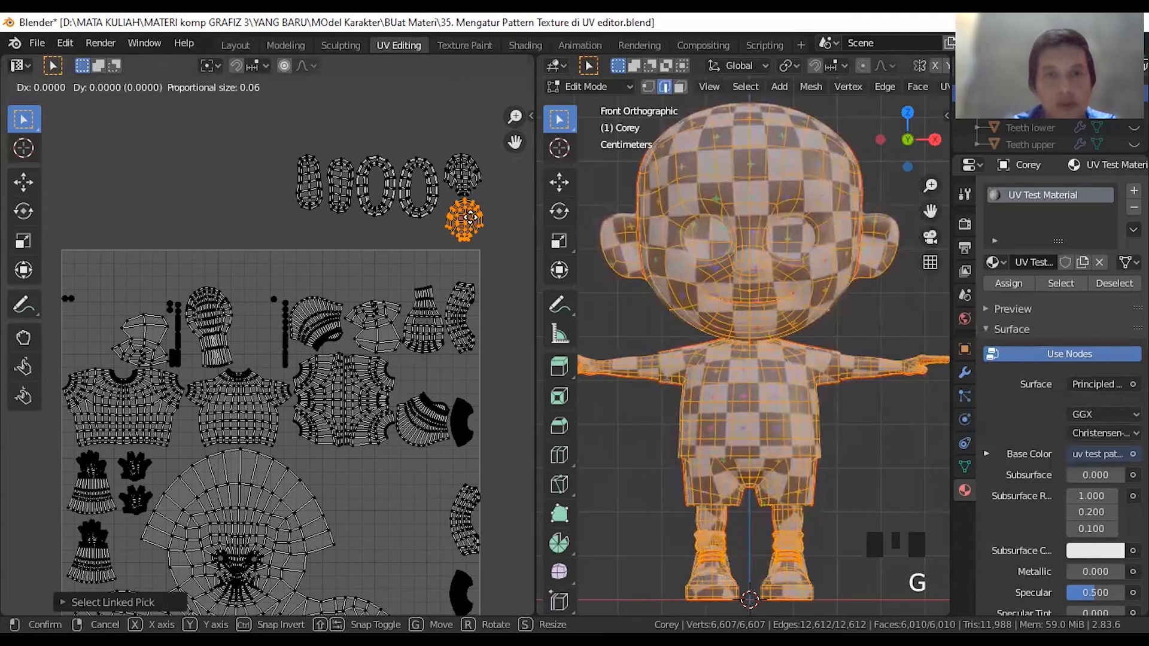
pyautogui.click(473, 225)
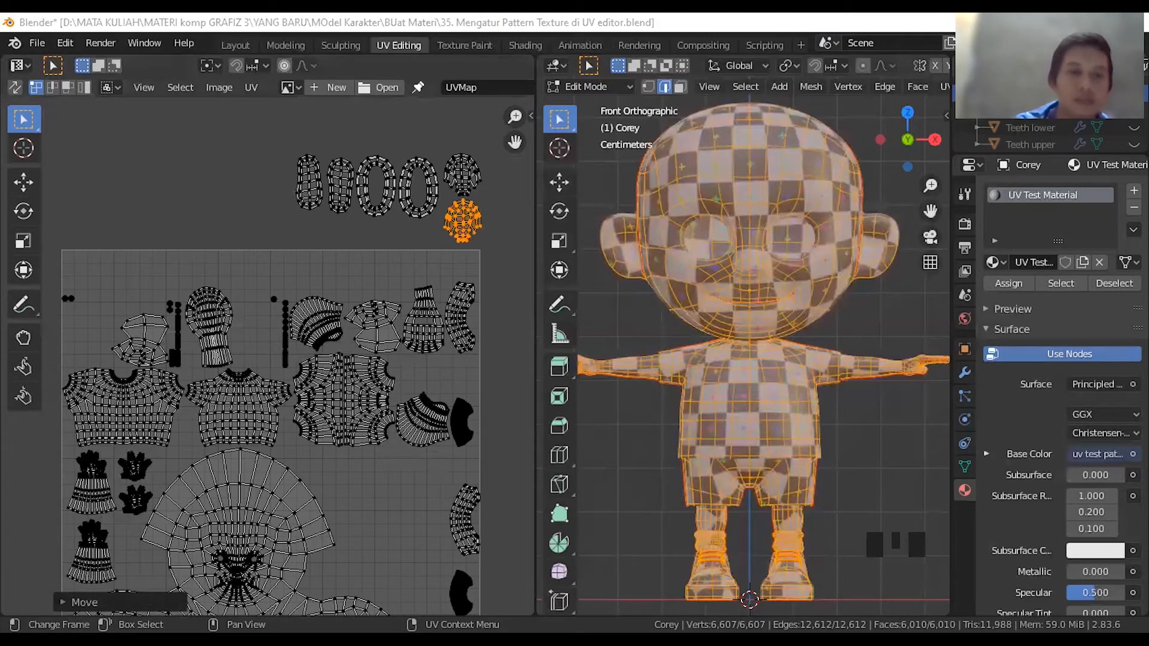
# - Select linked parts of the character's left shoe on the model to identify which UV islands belong to them
pyautogui.moveTo(688, 478); pyautogui.dragTo(742, 543, button='middle')
pyautogui.scroll(-2, 795, 538)
pyautogui.click(806, 533)
pyautogui.scroll(2, 806, 533)
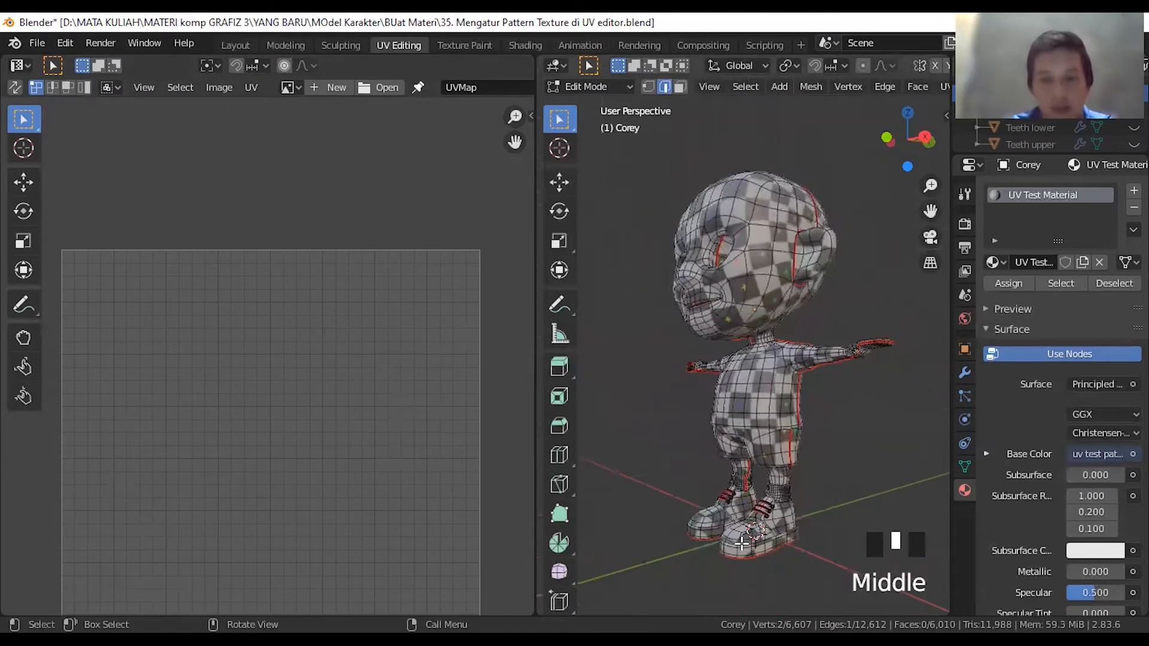
pyautogui.press('l')
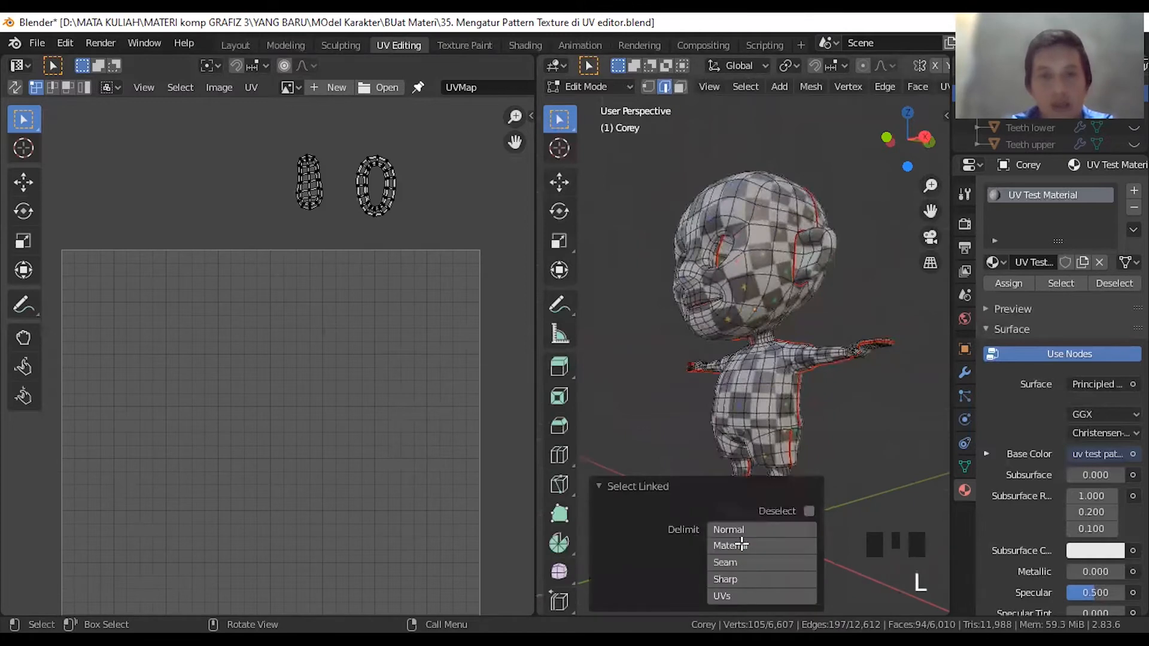
pyautogui.click(811, 446)
pyautogui.click(785, 513)
pyautogui.press('l')
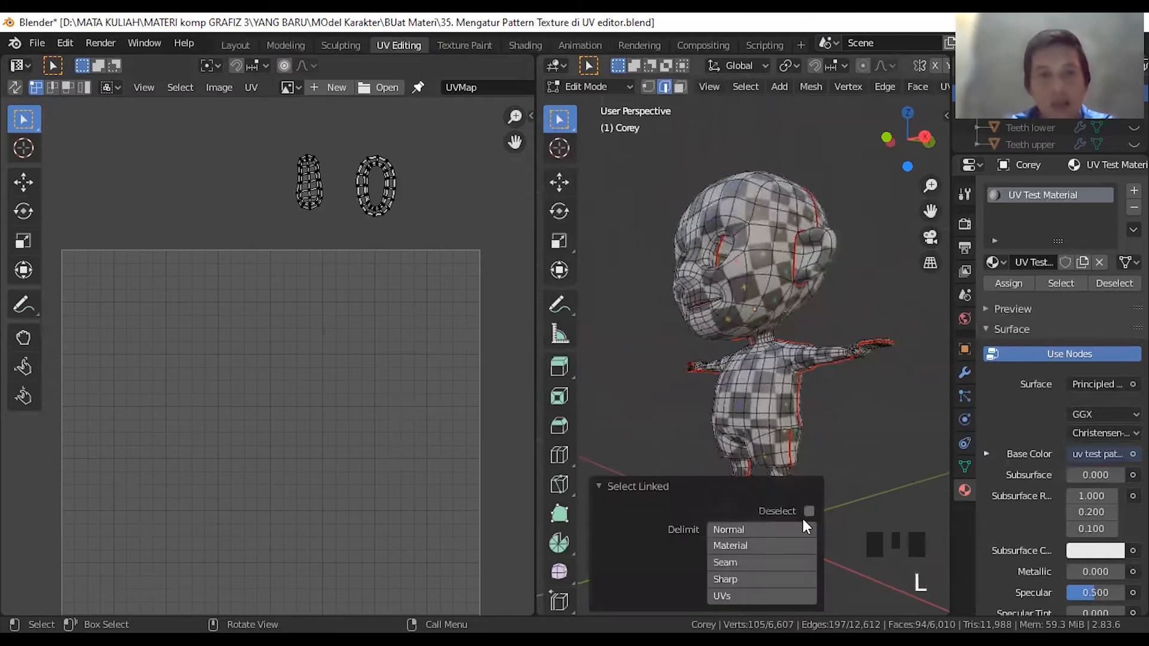
pyautogui.click(841, 479)
pyautogui.scroll(1, 752, 519)
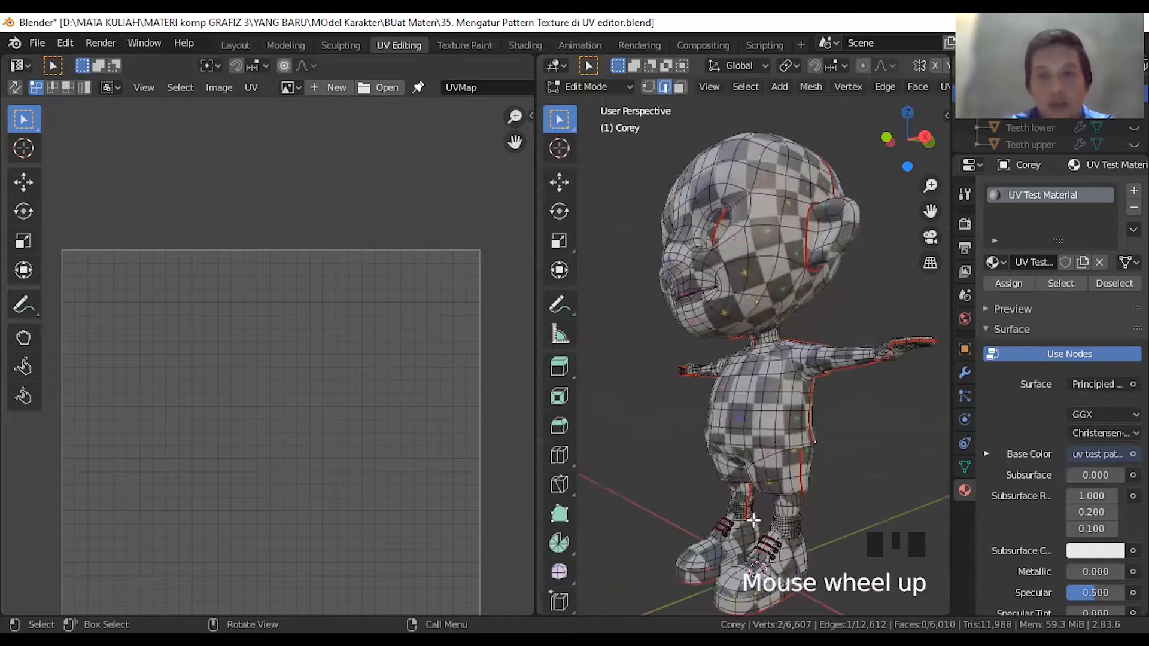
pyautogui.press('l')
pyautogui.click(837, 497)
# - Check the UV islands of the left shoe's lace pieces by selecting linked geometry, and reselect the whole mesh
pyautogui.moveTo(826, 553); pyautogui.dragTo(782, 526, button='middle')
pyautogui.scroll(3, 782, 526)
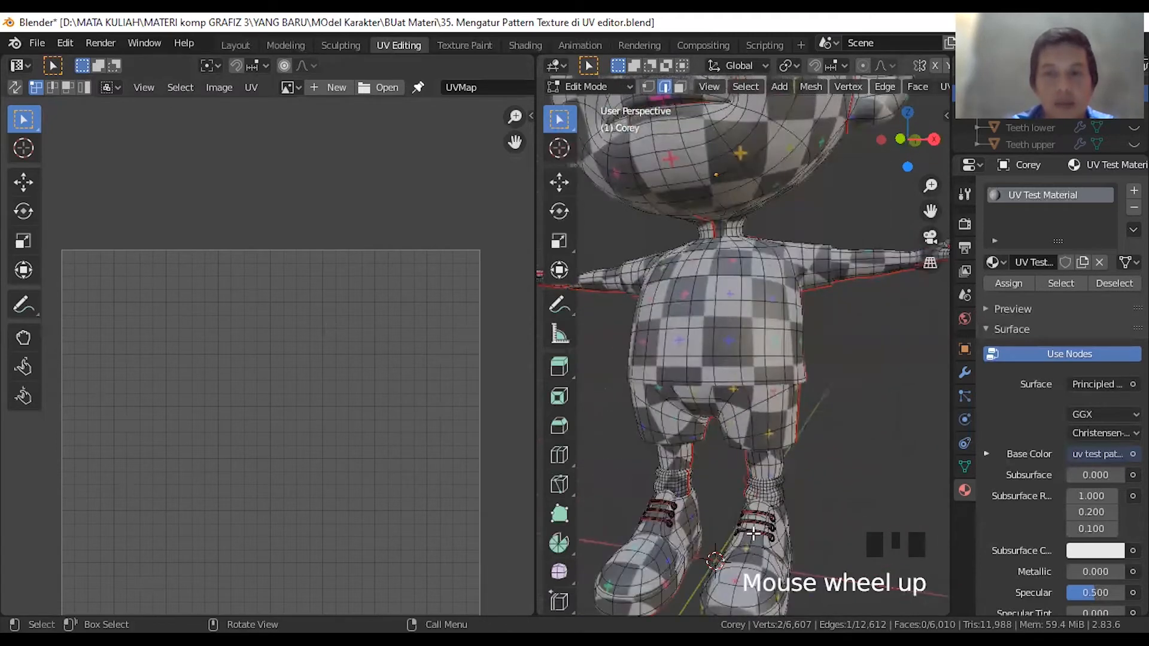
pyautogui.click(772, 529)
pyautogui.press('l')
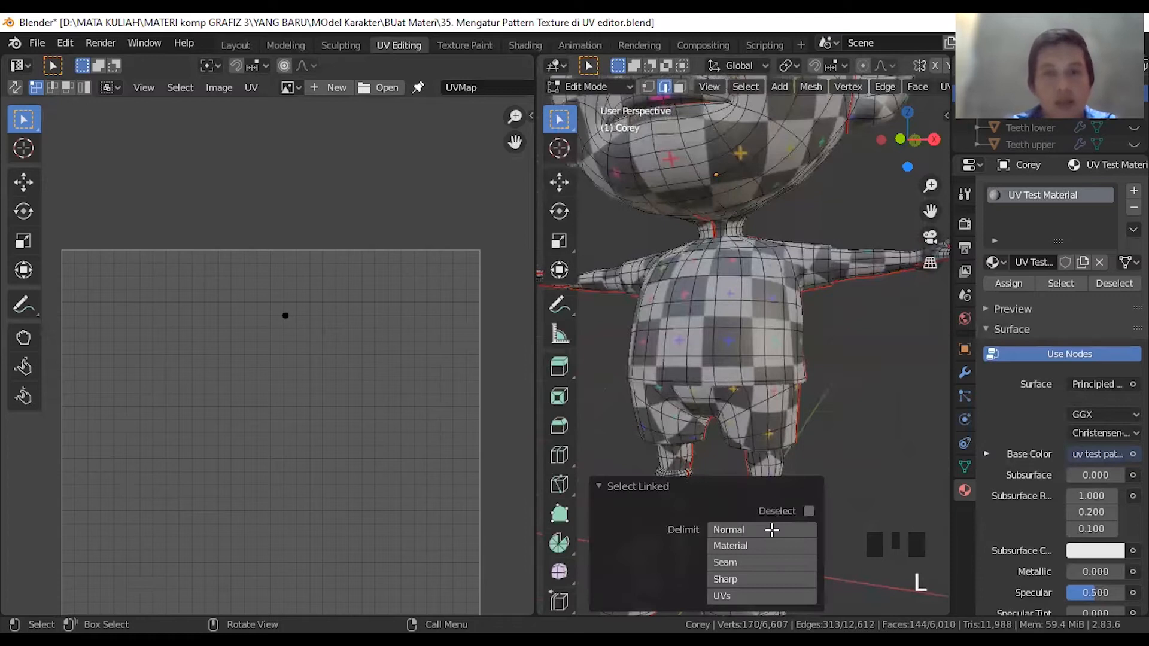
pyautogui.click(835, 431)
pyautogui.click(757, 522)
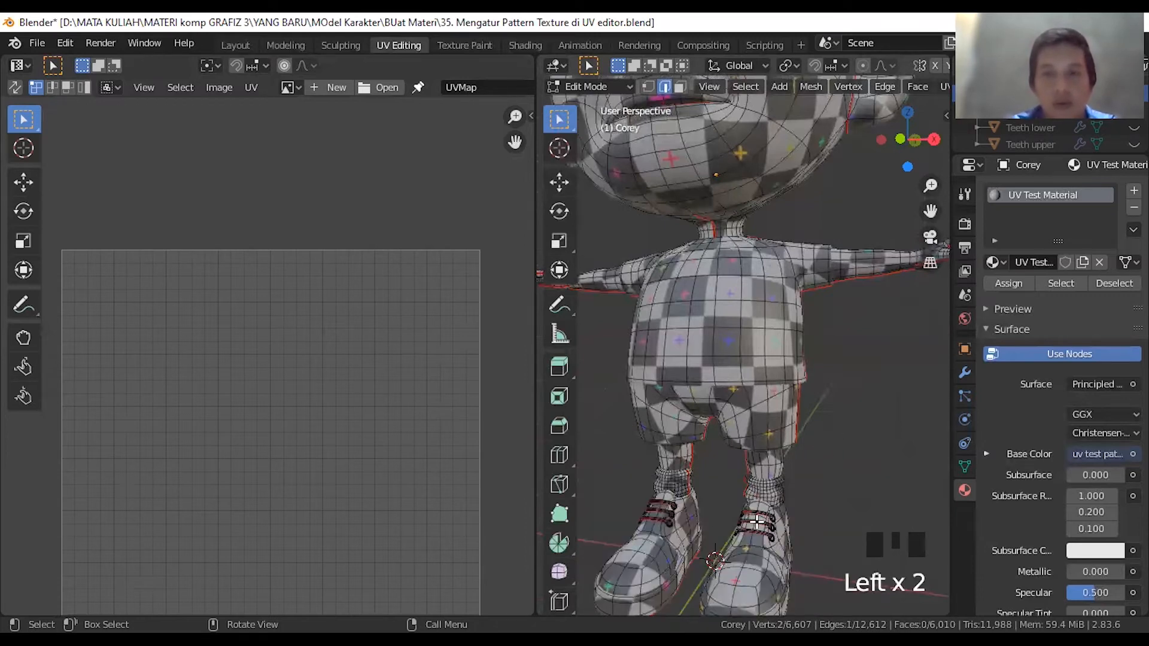
pyautogui.press('l')
pyautogui.click(835, 436)
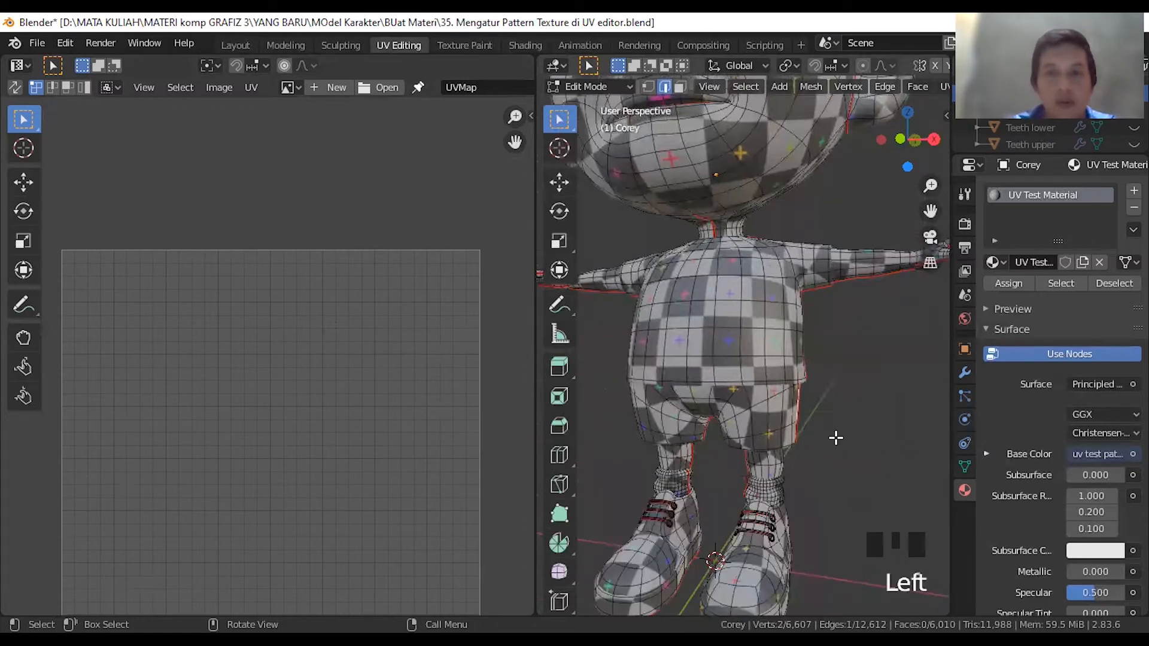
pyautogui.moveTo(673, 509); pyautogui.dragTo(752, 492, button='middle')
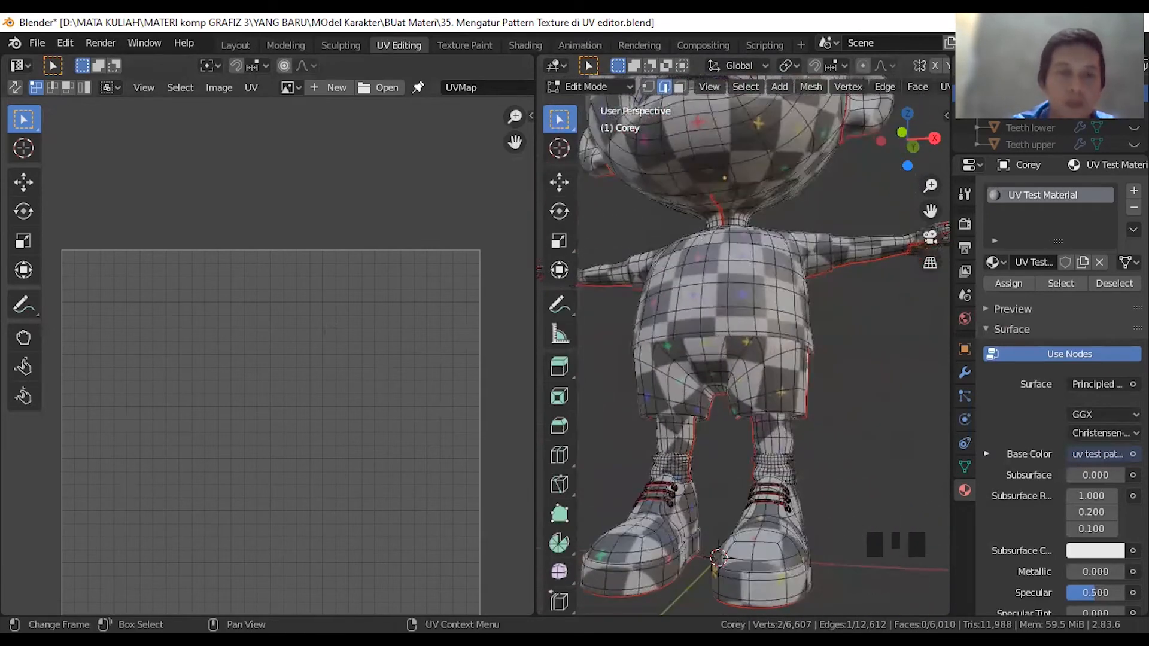
pyautogui.press('a')
pyautogui.press('a')
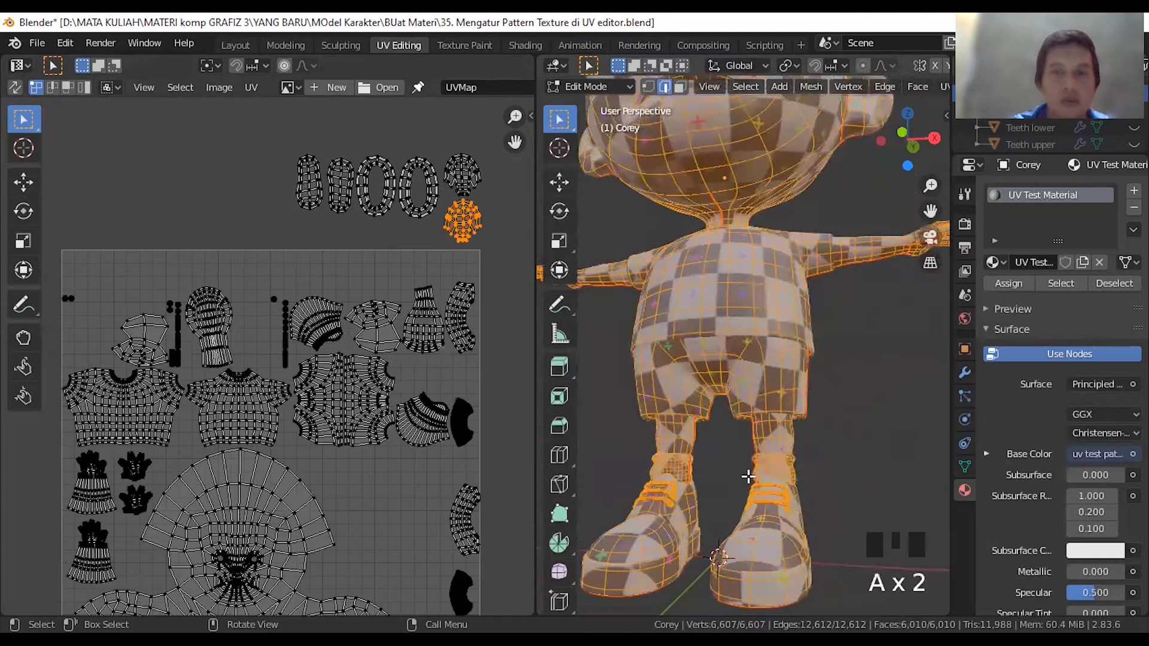
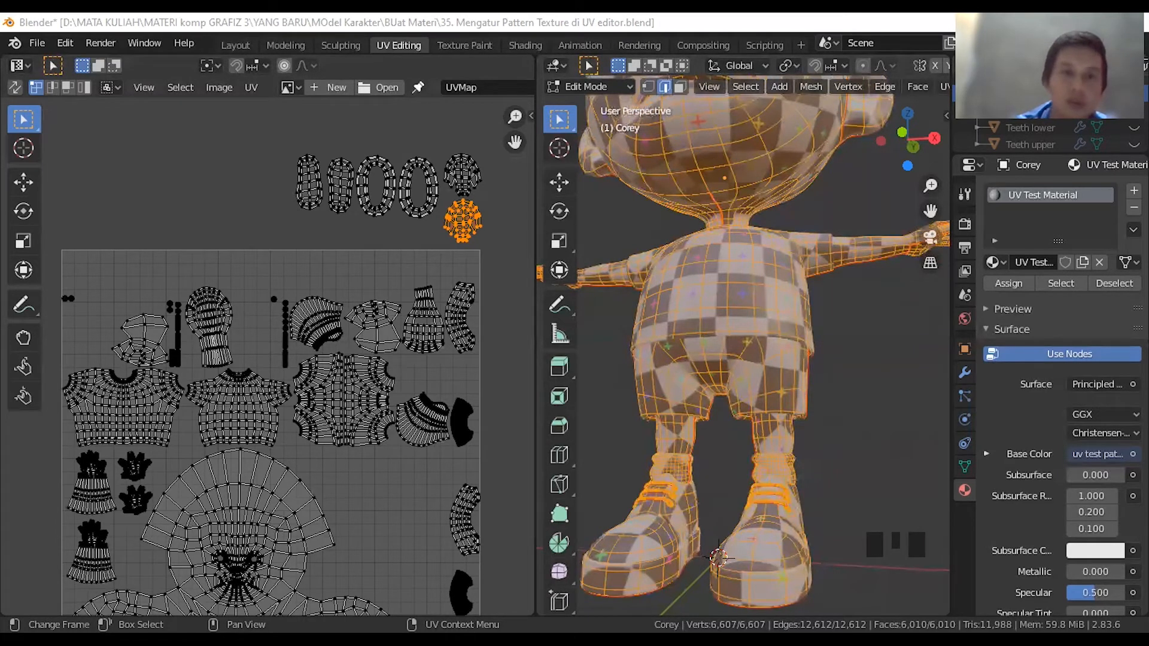
# - Identify the UV island of the shoe's heel part by selecting its linked geometry, and reselect the whole mesh
pyautogui.moveTo(718, 556); pyautogui.dragTo(704, 532, button='middle')
pyautogui.click(724, 527)
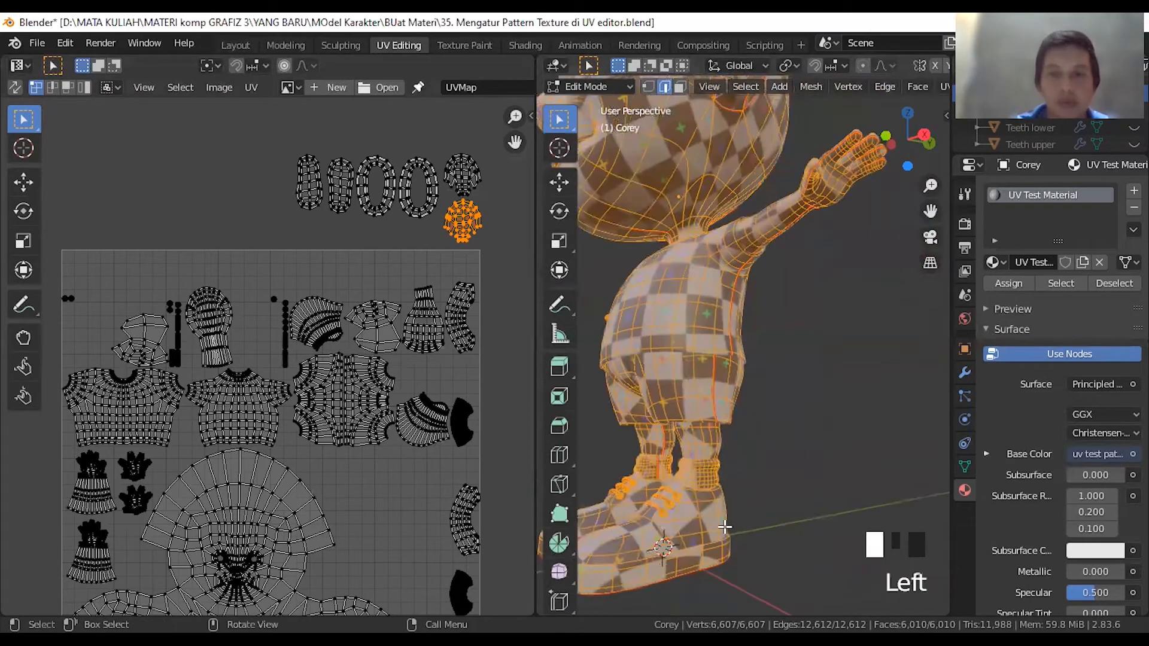
pyautogui.press('l')
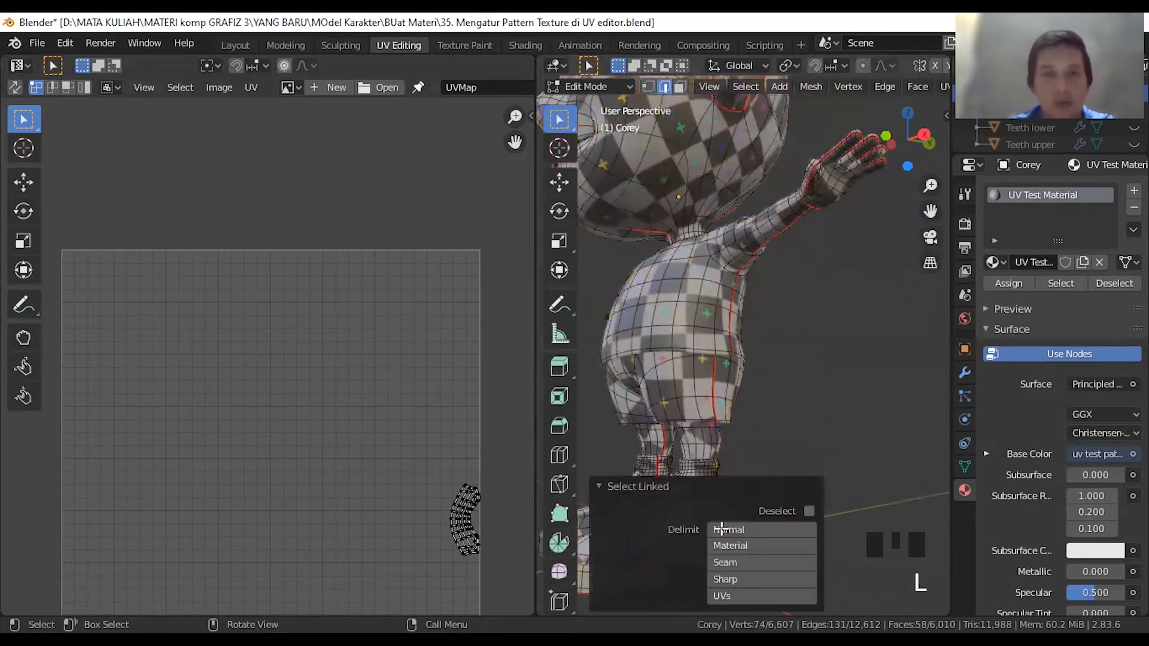
pyautogui.click(809, 419)
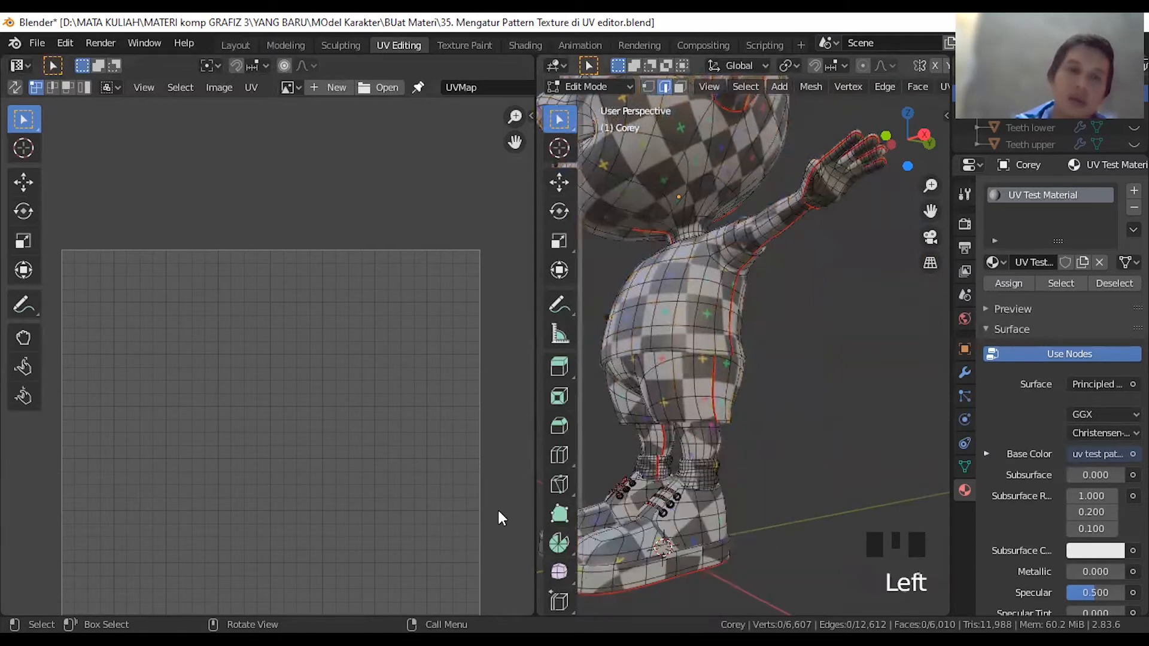
pyautogui.press('a')
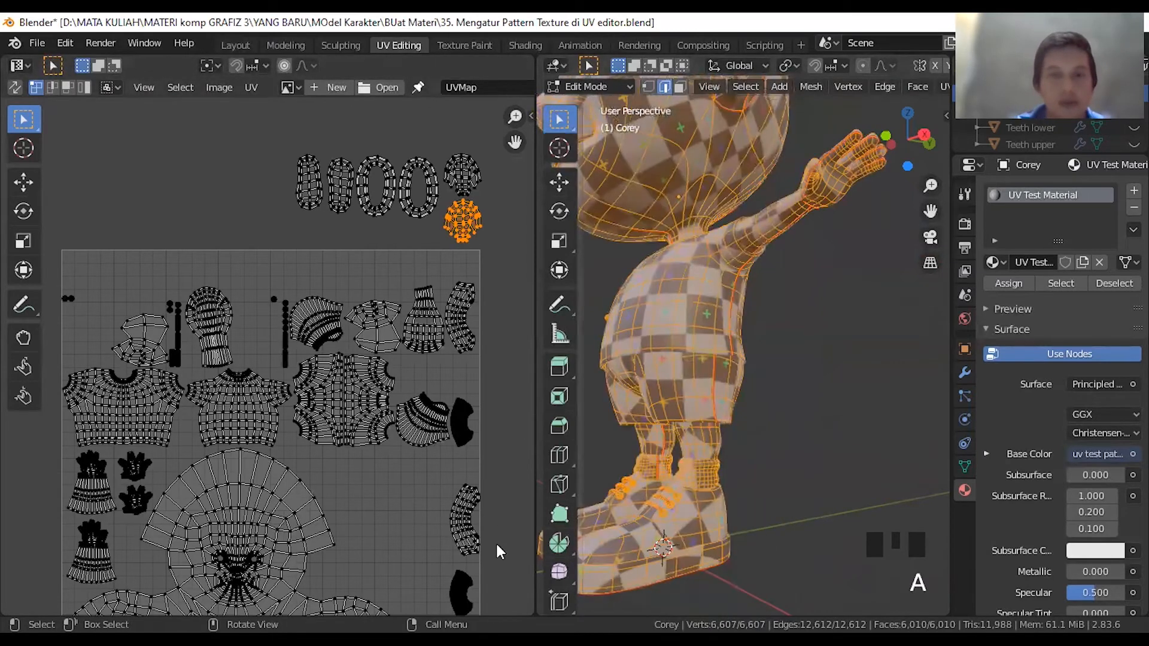
# - Move the lower curved heel island from the UV square's right edge to the right side of the two round islands
pyautogui.scroll(-1, 467, 544)
pyautogui.click(421, 502)
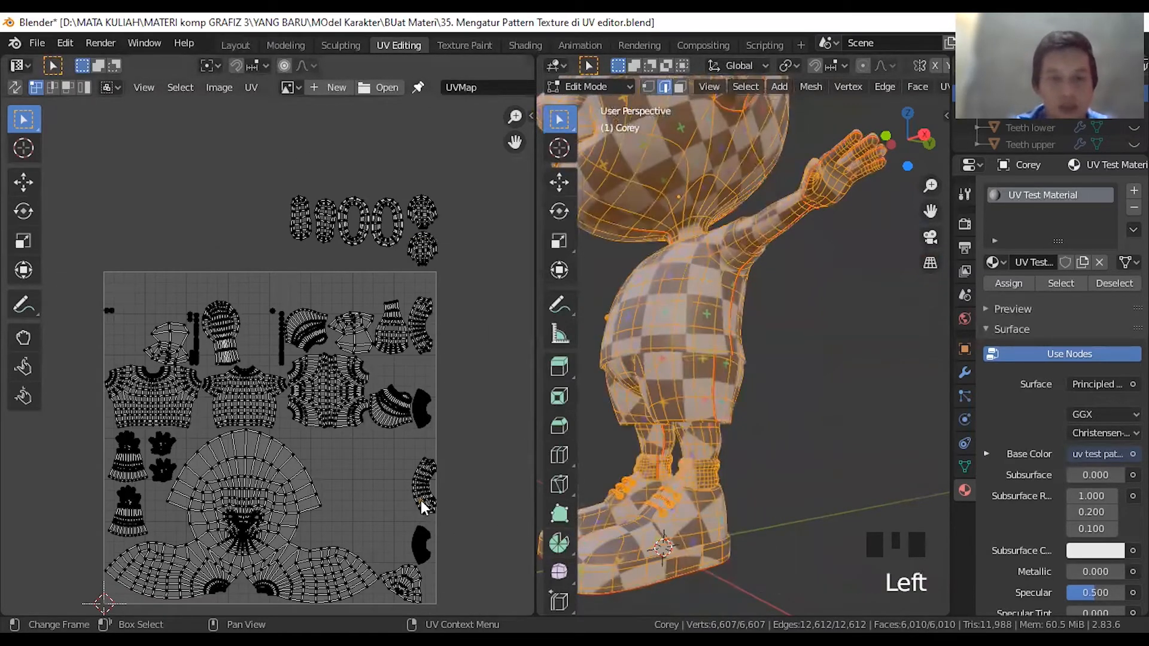
pyautogui.press('l')
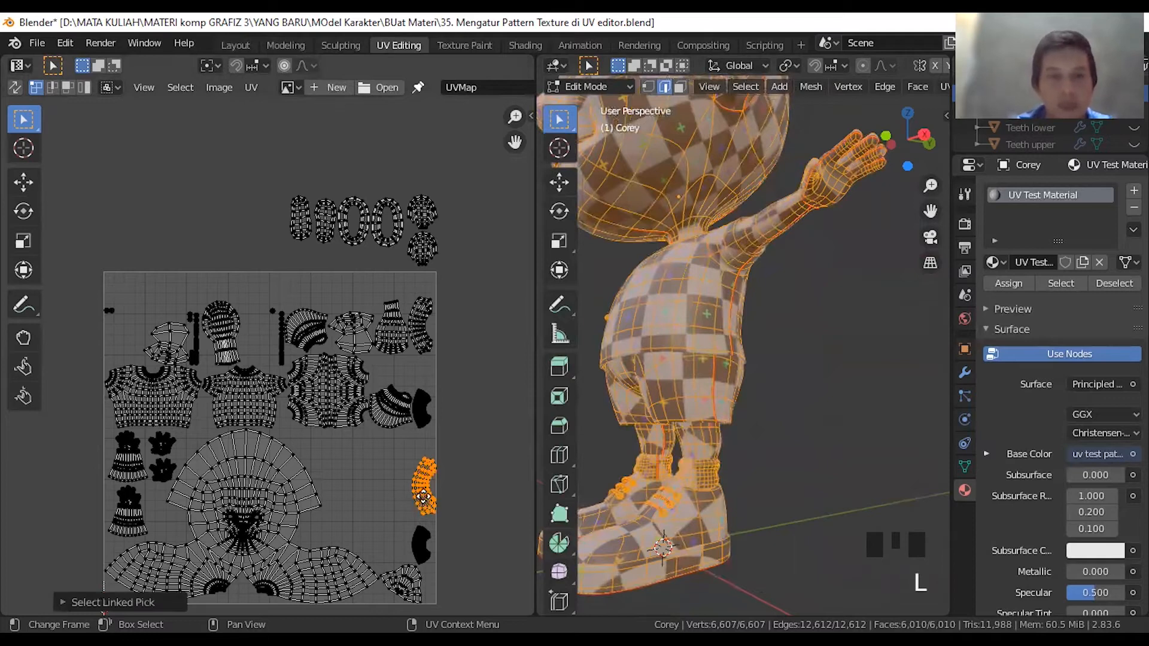
pyautogui.press('g')
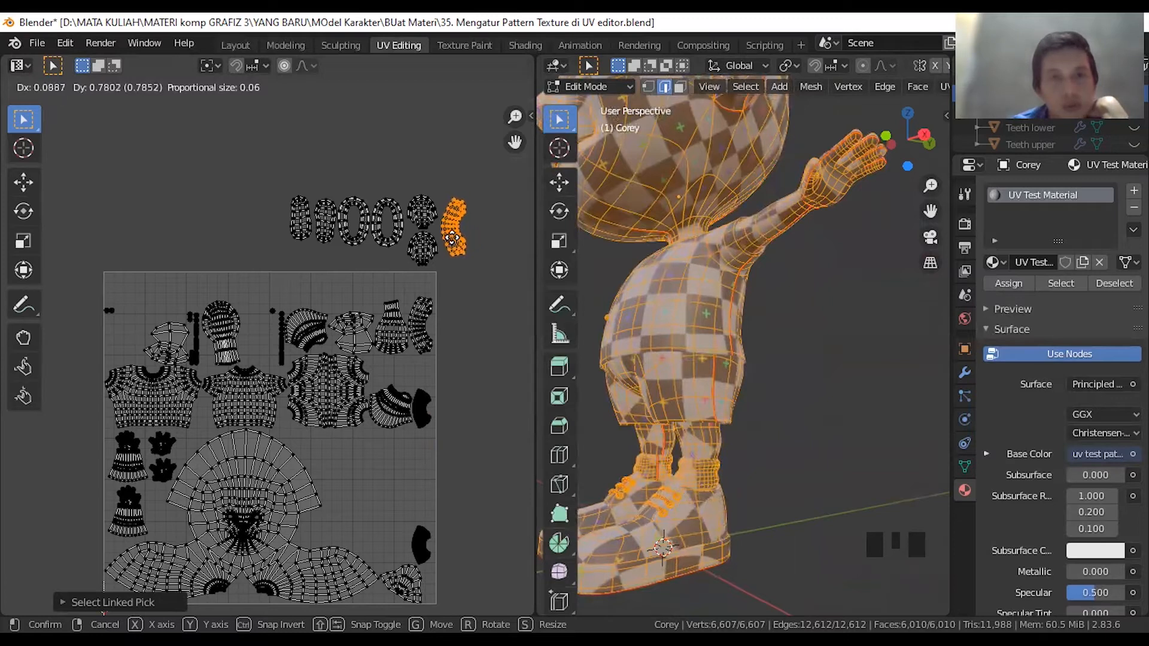
pyautogui.click(455, 245)
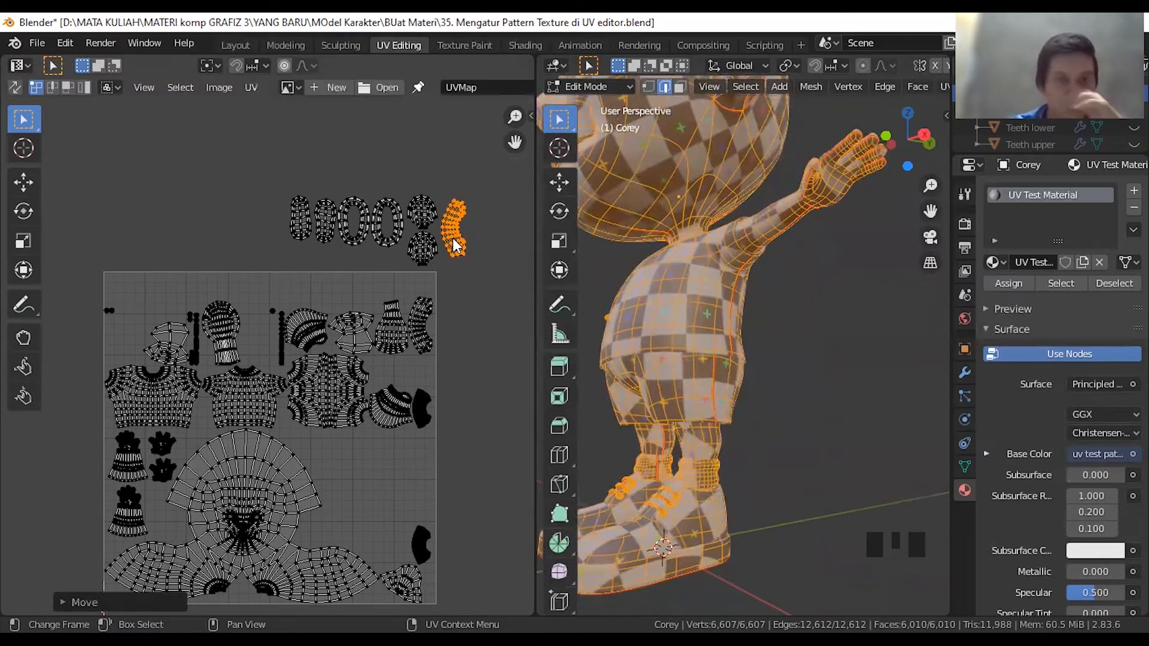
# - Move the remaining curved heel island from the UV square's upper right edge to the right of the matching heel island
pyautogui.click(426, 321)
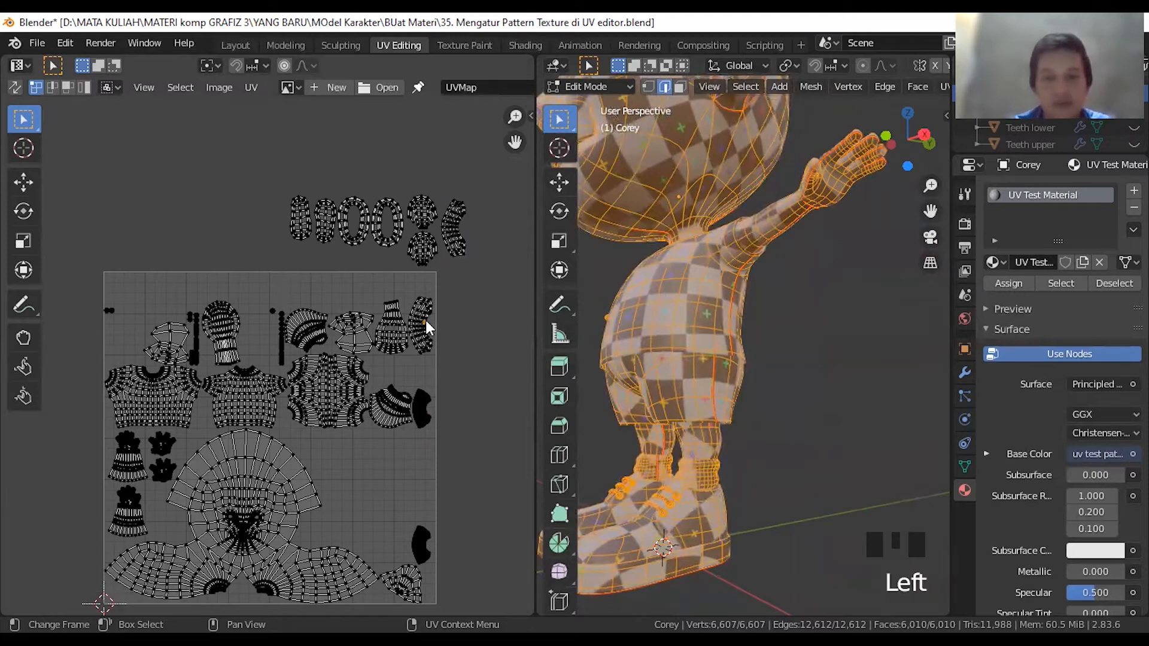
pyautogui.press('l')
pyautogui.press('g')
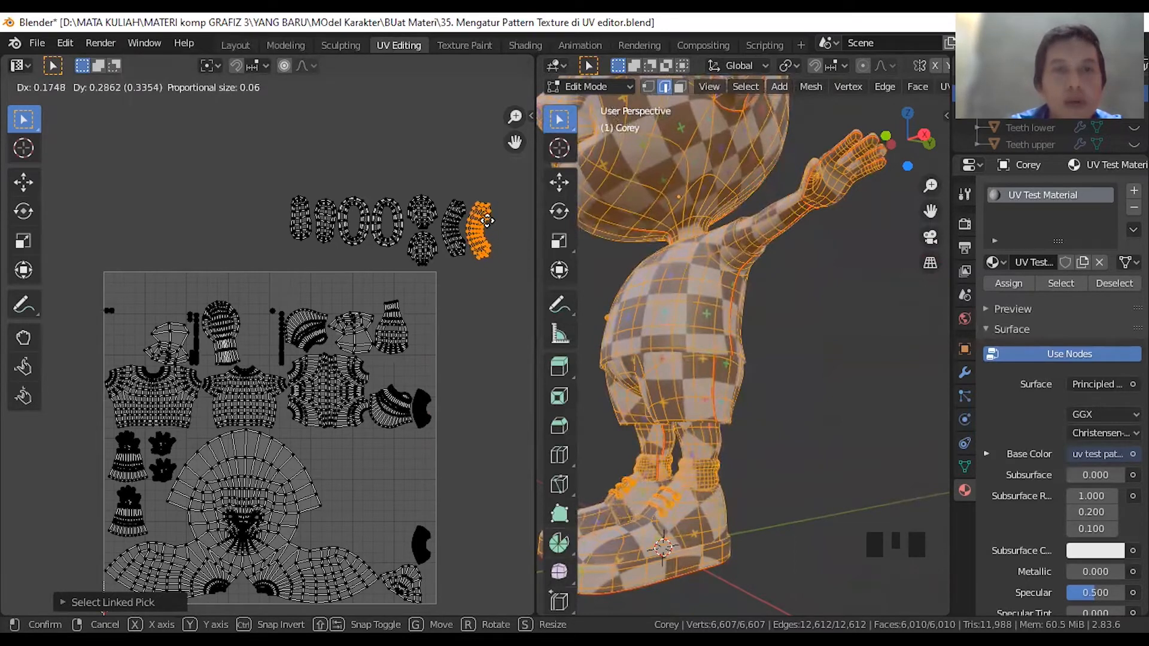
pyautogui.click(476, 249)
# - Move the bell-shaped island with the narrow neck out of the UV square to the left end of the shoe island row
pyautogui.scroll(2, 477, 247)
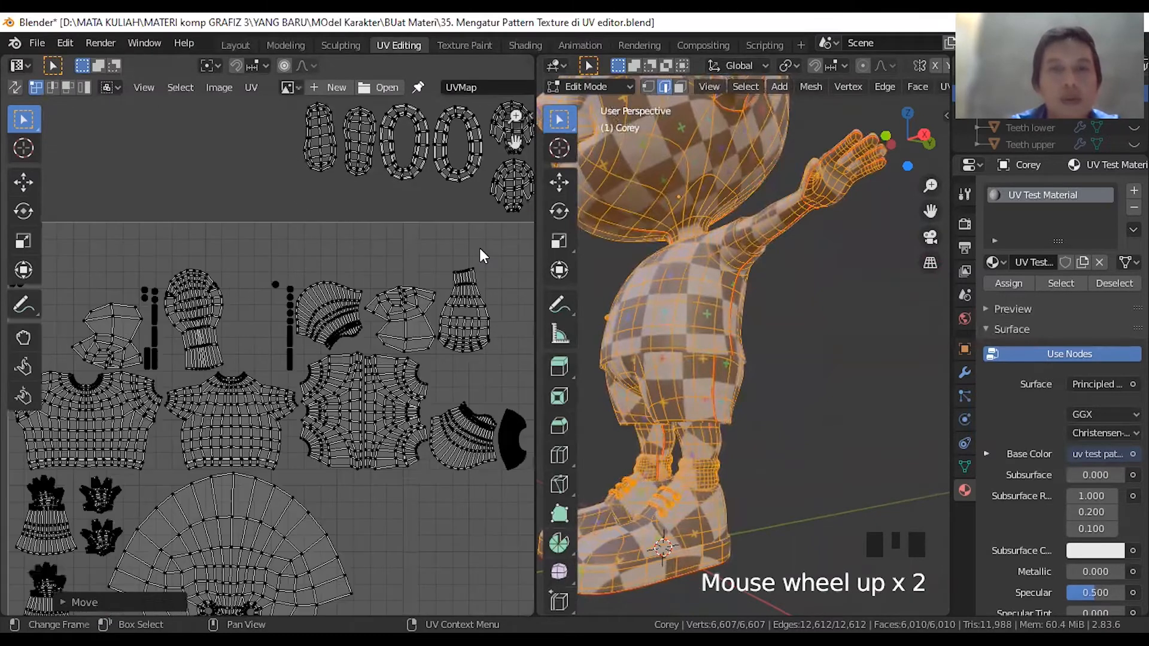
pyautogui.keyDown('shift'); pyautogui.moveTo(478, 200); pyautogui.dragTo(367, 284, button='middle'); pyautogui.keyUp('shift')
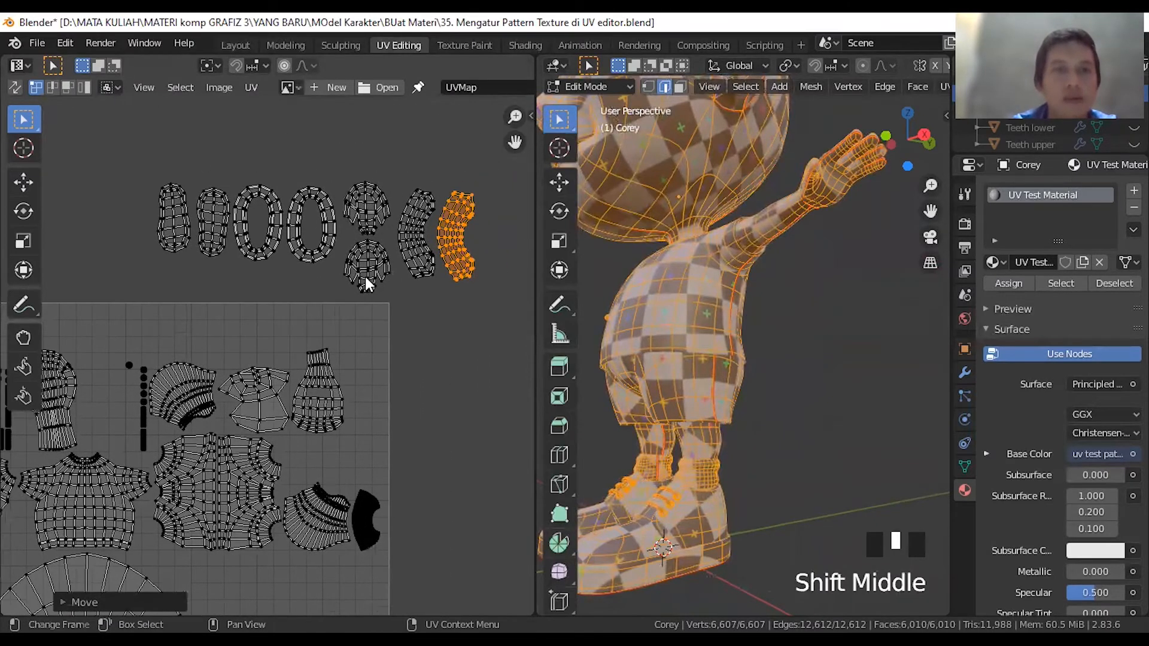
pyautogui.scroll(-2, 375, 326)
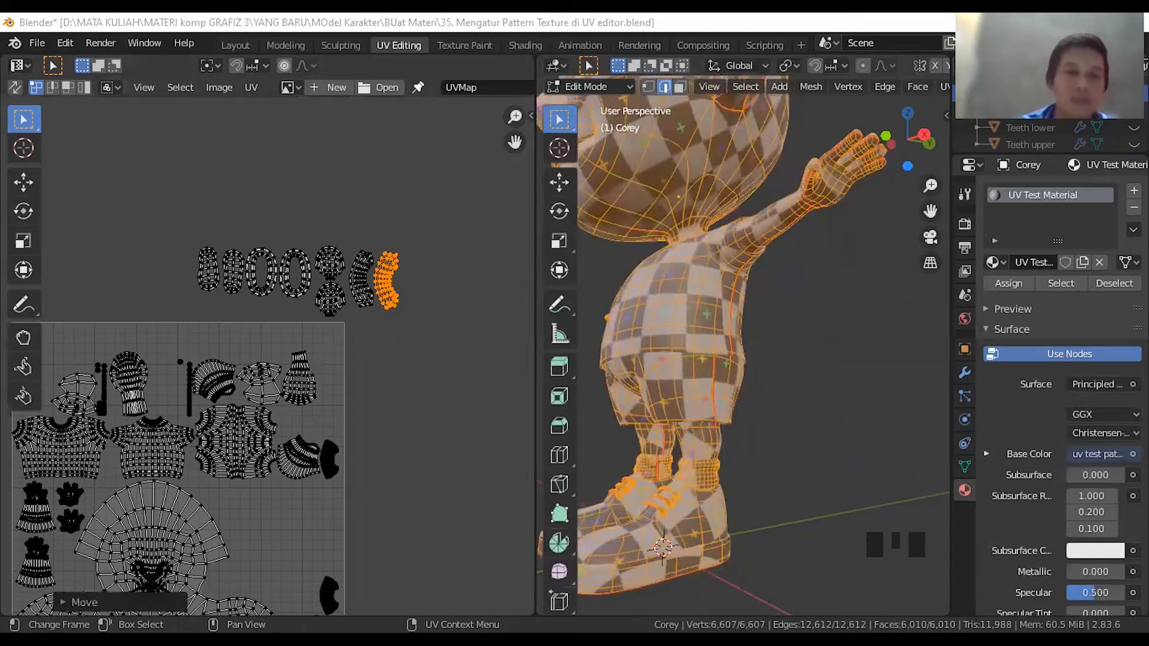
pyautogui.scroll(6, 211, 476)
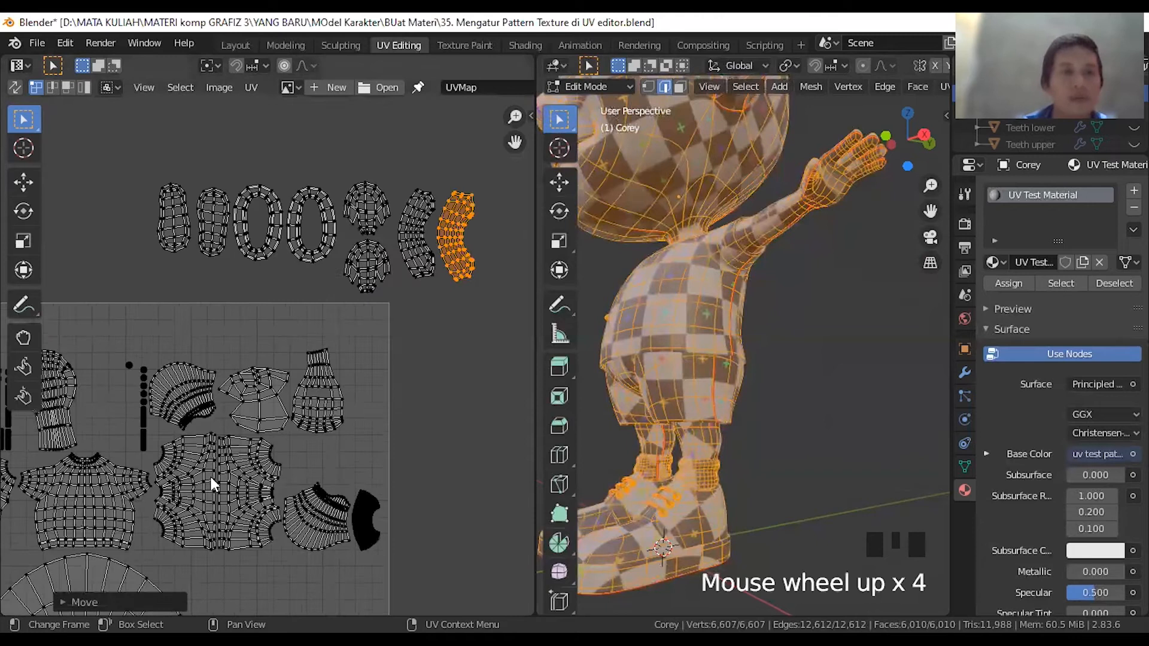
pyautogui.scroll(-1, 210, 476)
pyautogui.keyDown('shift'); pyautogui.moveTo(210, 460); pyautogui.dragTo(322, 456, button='middle'); pyautogui.keyUp('shift')
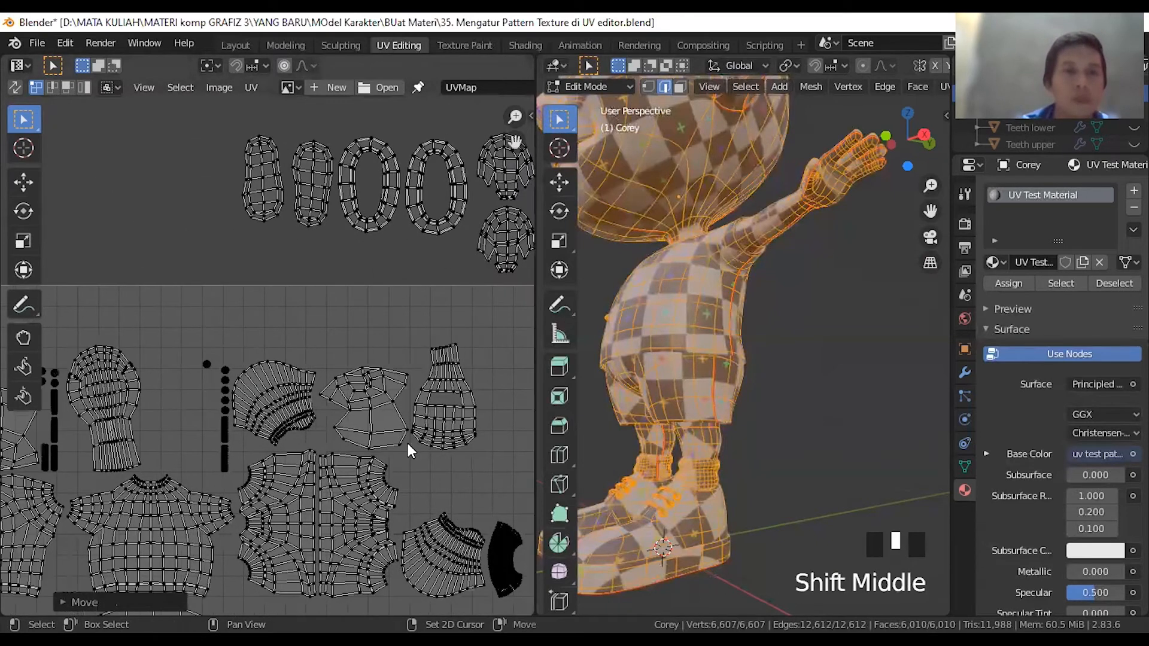
pyautogui.scroll(-1, 402, 417)
pyautogui.click(413, 412)
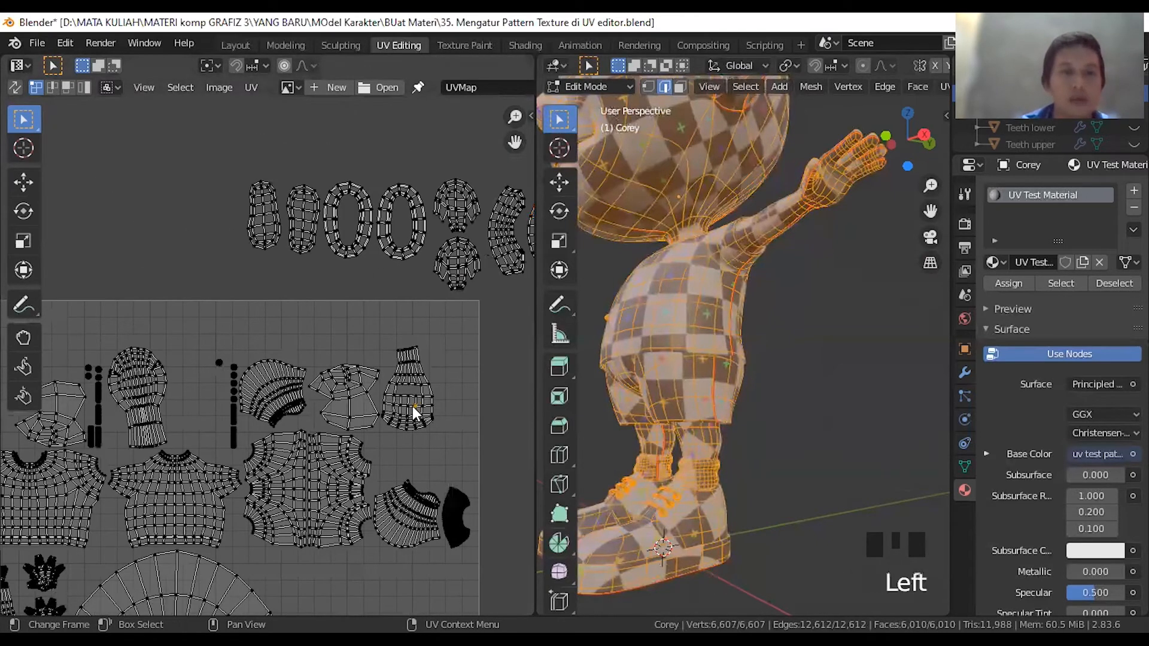
pyautogui.press('l')
pyautogui.press('g')
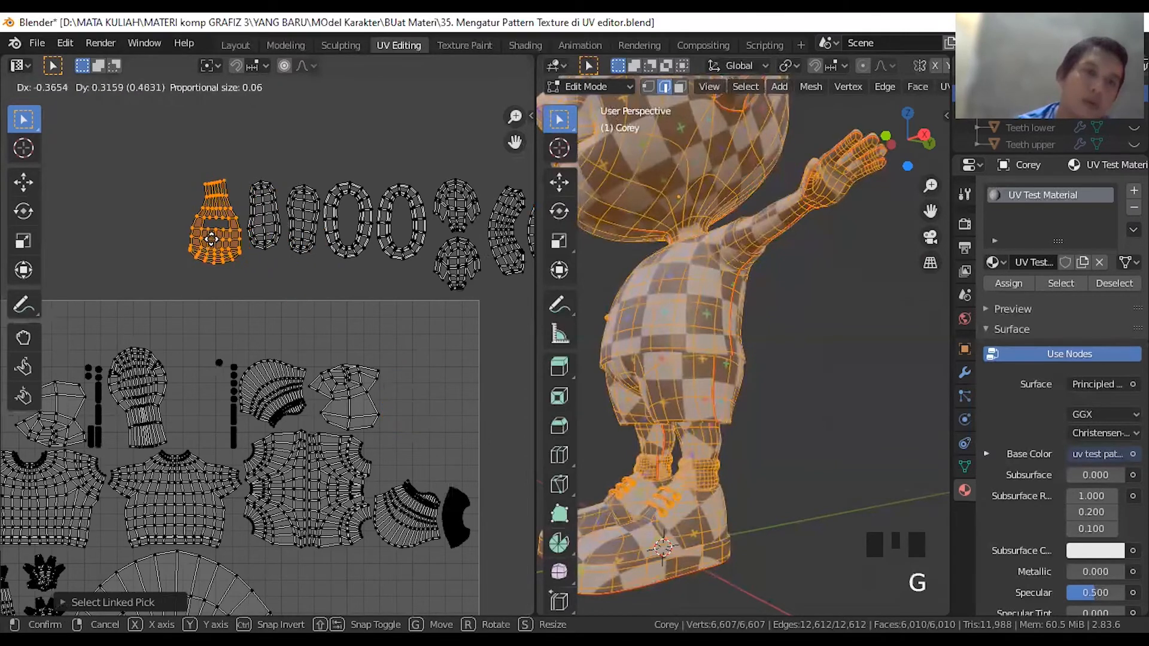
pyautogui.click(183, 237)
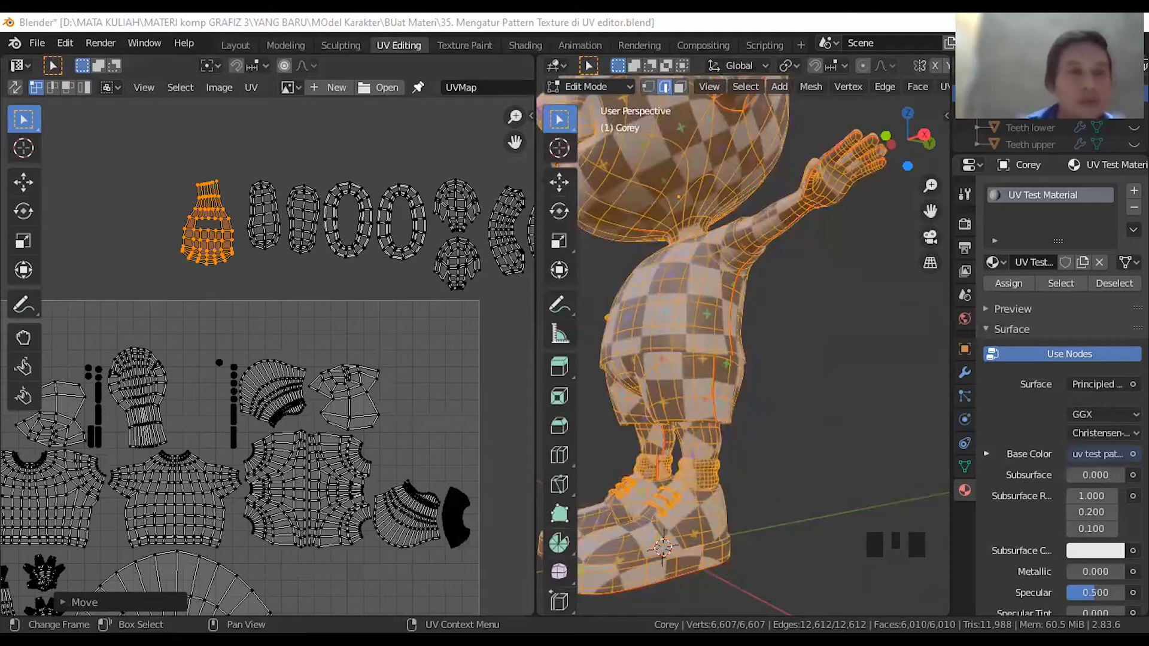
# - Move the bulb-shaped island above the UV square, rotate it upright, and place it just left of the bell-shaped island
pyautogui.scroll(-1, 167, 376)
pyautogui.click(167, 376)
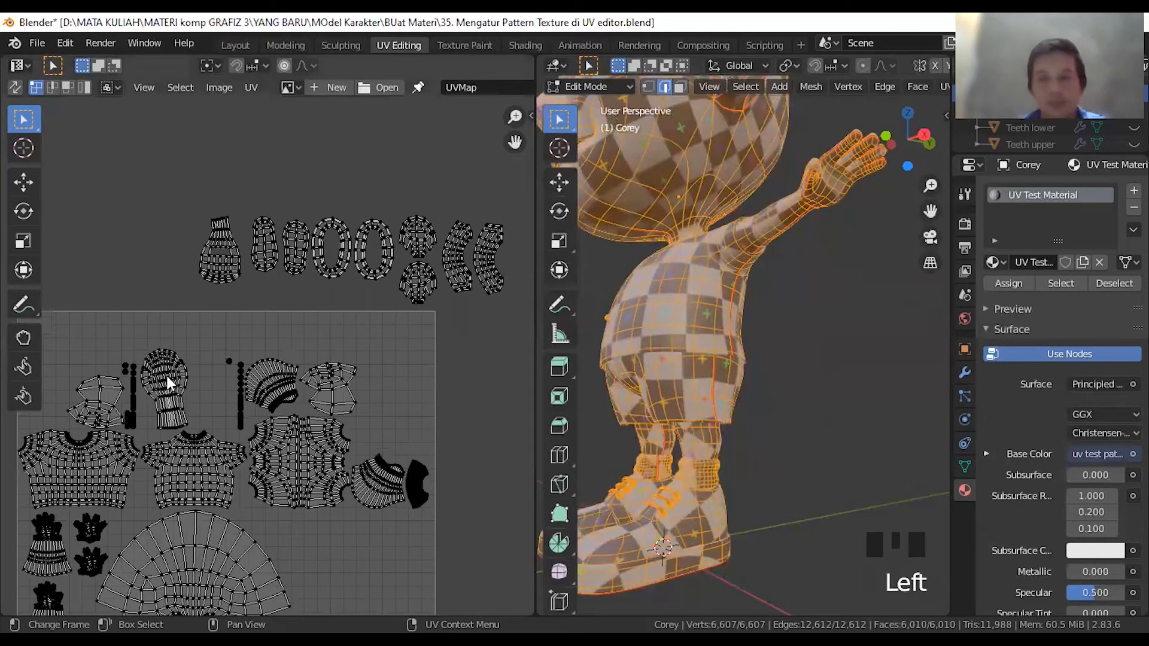
pyautogui.press('l')
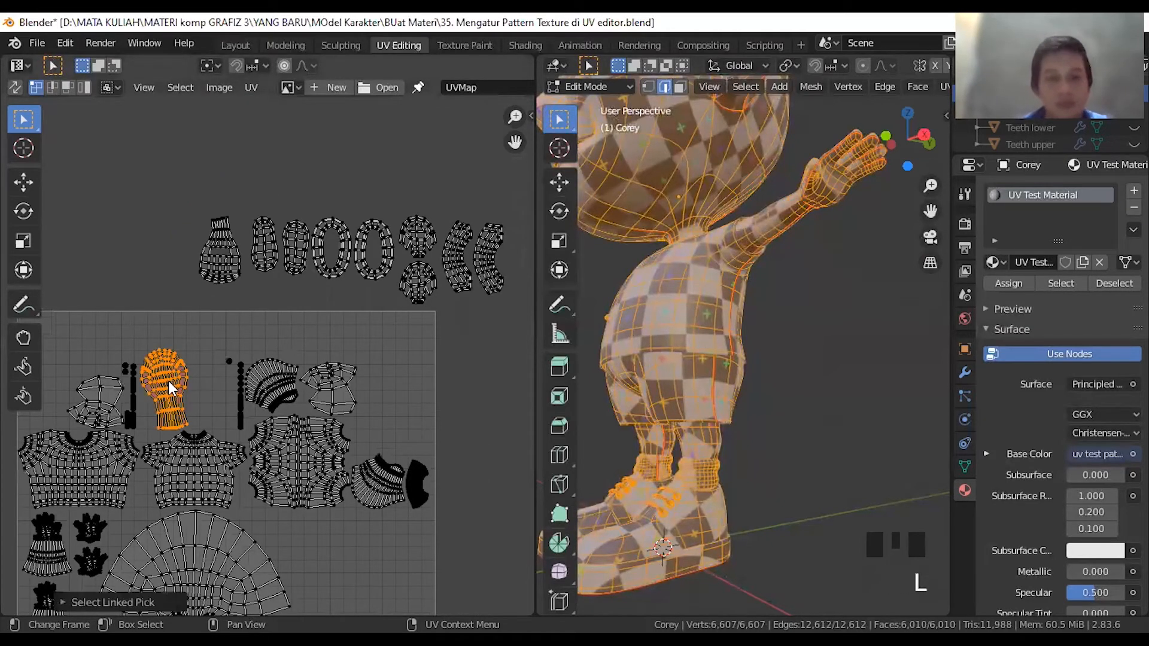
pyautogui.press('g')
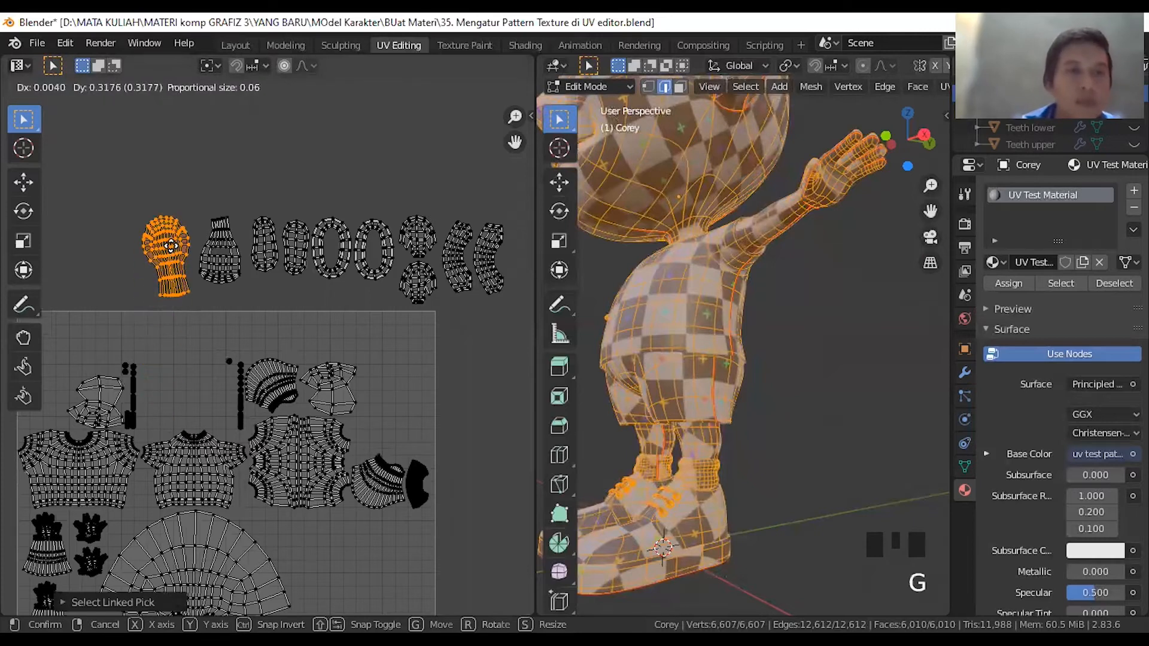
pyautogui.click(172, 251)
pyautogui.press('r')
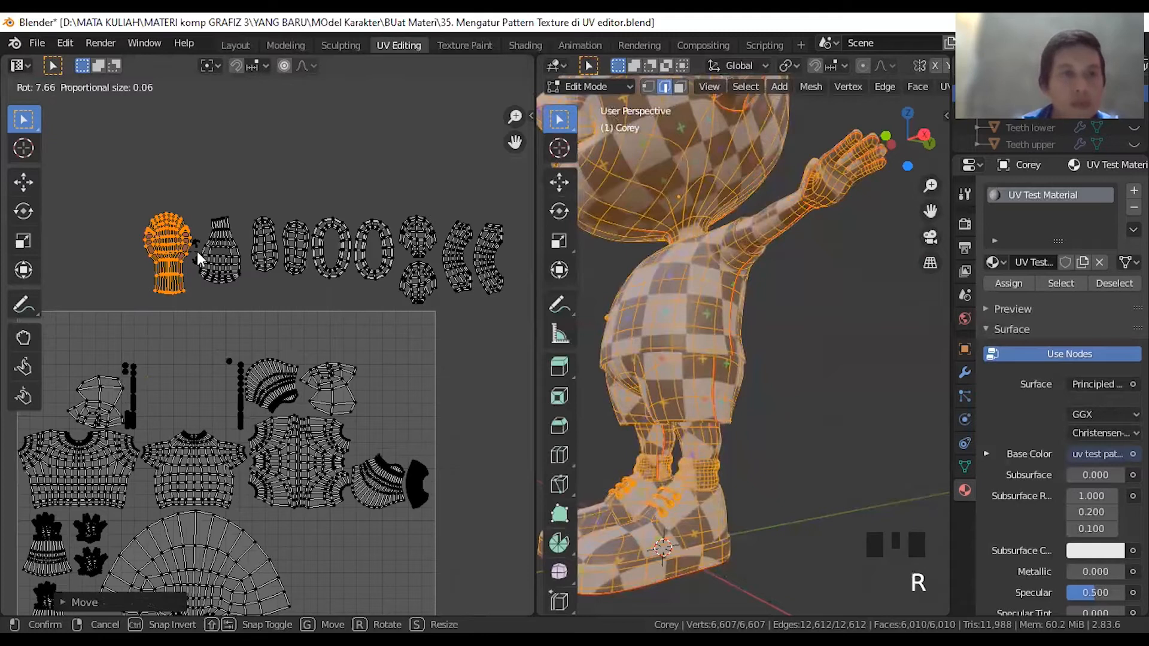
pyautogui.click(190, 285)
pyautogui.press('g')
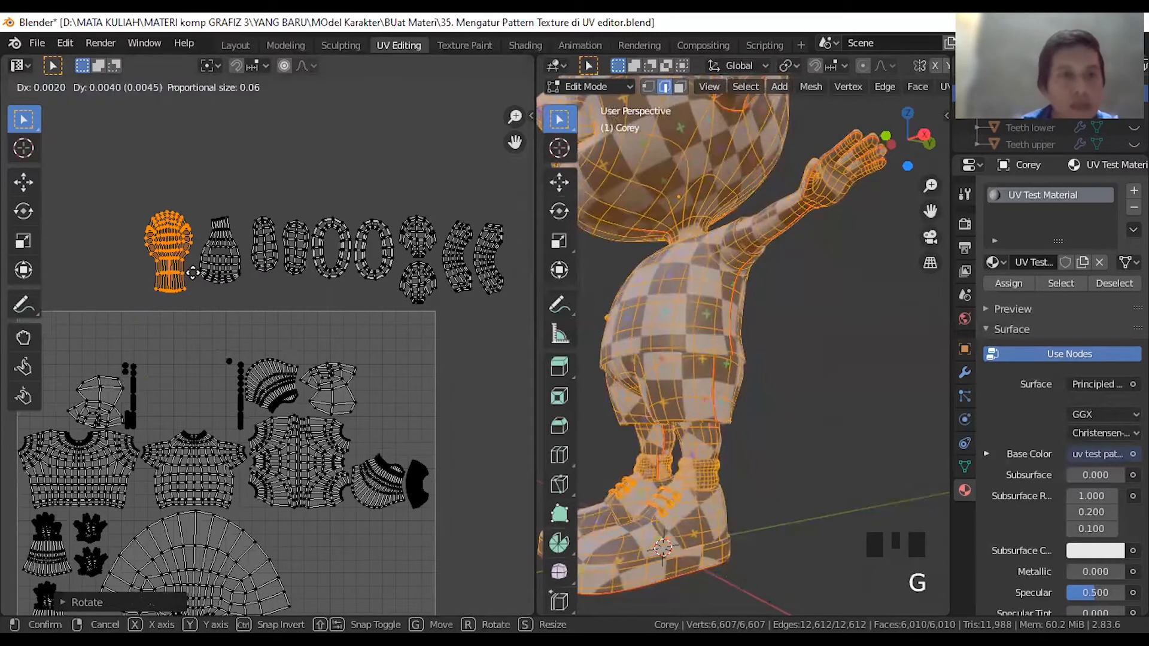
pyautogui.click(203, 277)
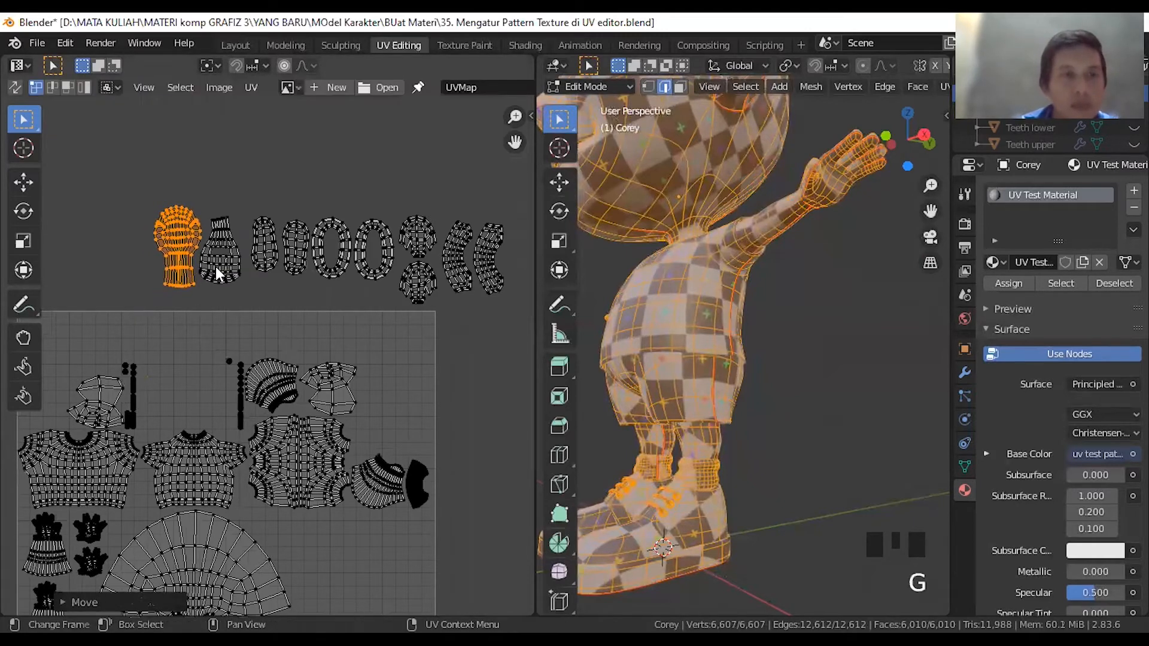
# - Select the bulb-shaped and bell-shaped islands together and shift them slightly right, closer to the row of shoe islands
pyautogui.click(217, 264)
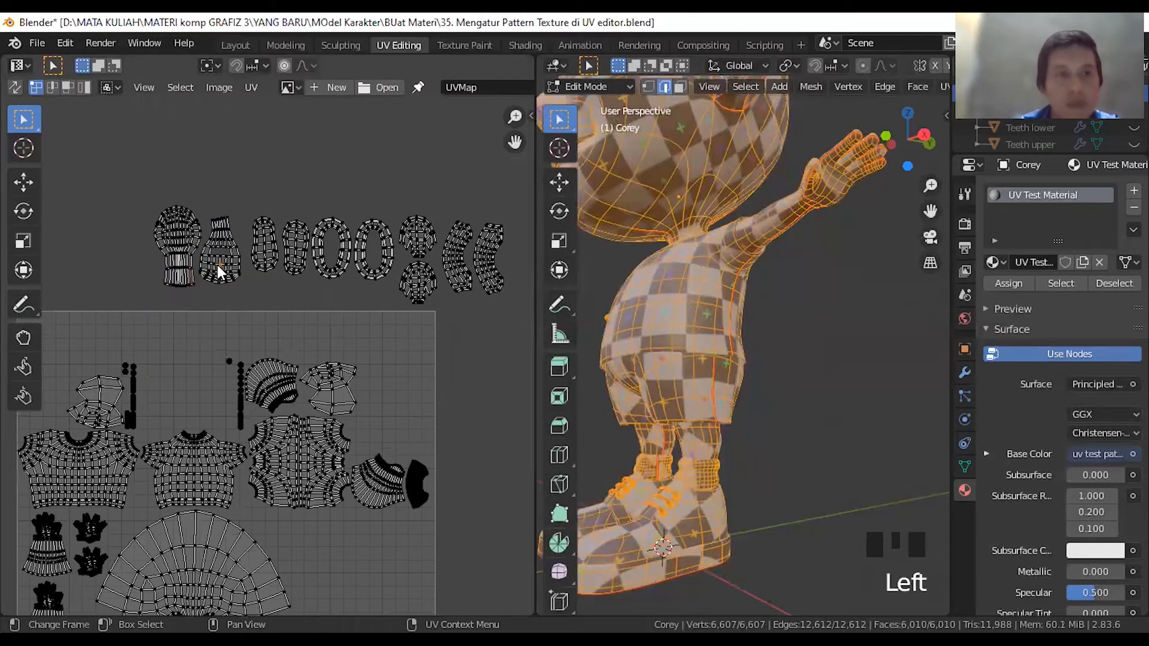
pyautogui.press('l')
pyautogui.press('l')
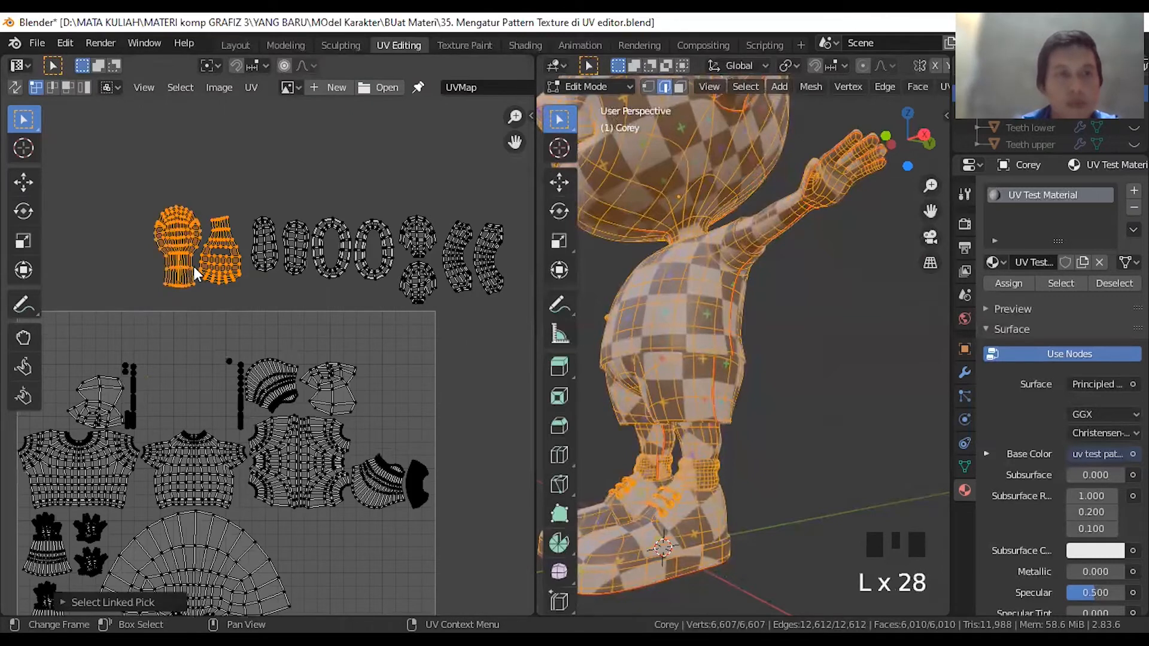
pyautogui.press('g')
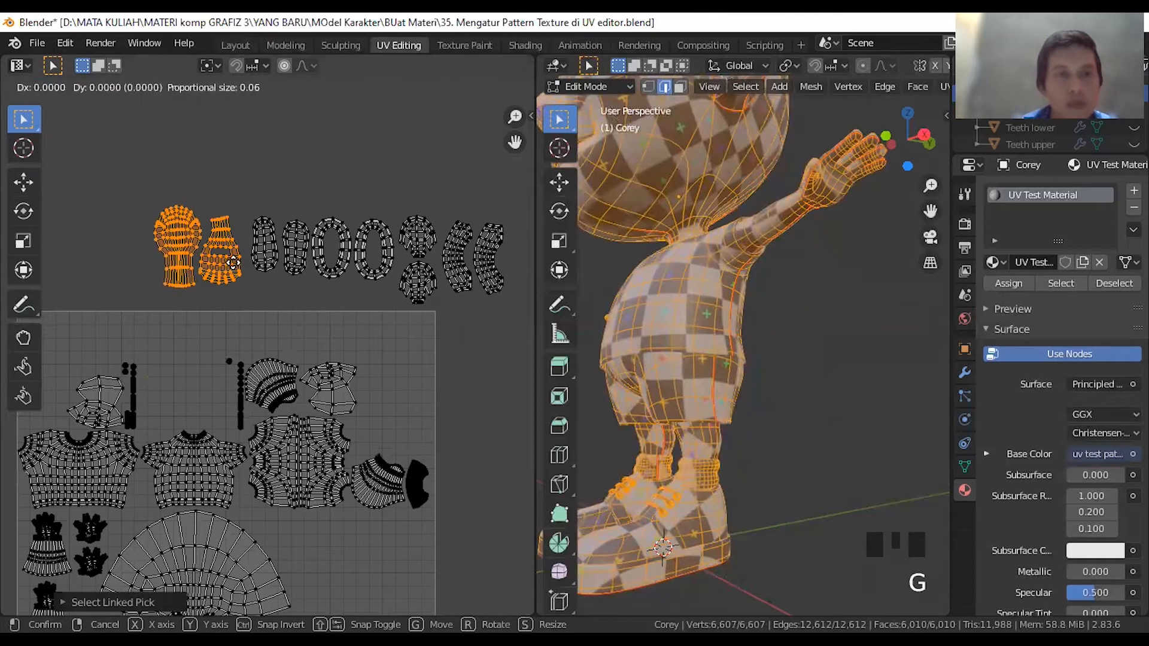
pyautogui.click(233, 263)
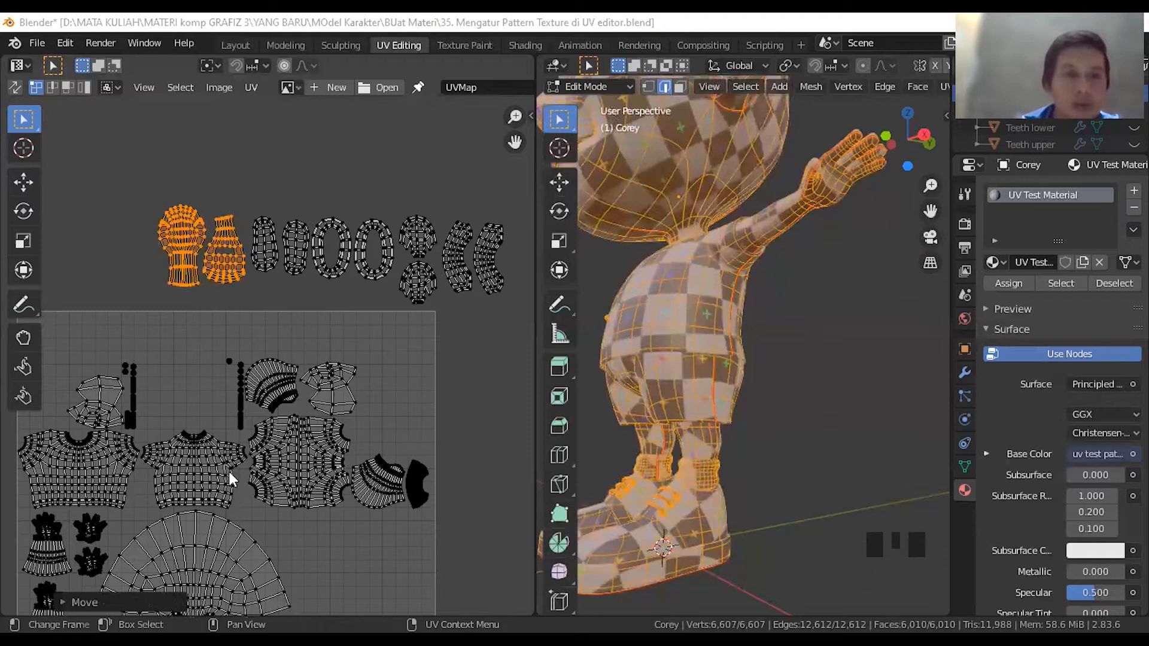
# - Move the small fan-shaped UV island from the tile's lower-right corner to the row above the tile, beside the leftmost island
pyautogui.keyDown('shift'); pyautogui.moveTo(229, 478); pyautogui.dragTo(272, 413, button='middle'); pyautogui.keyUp('shift')
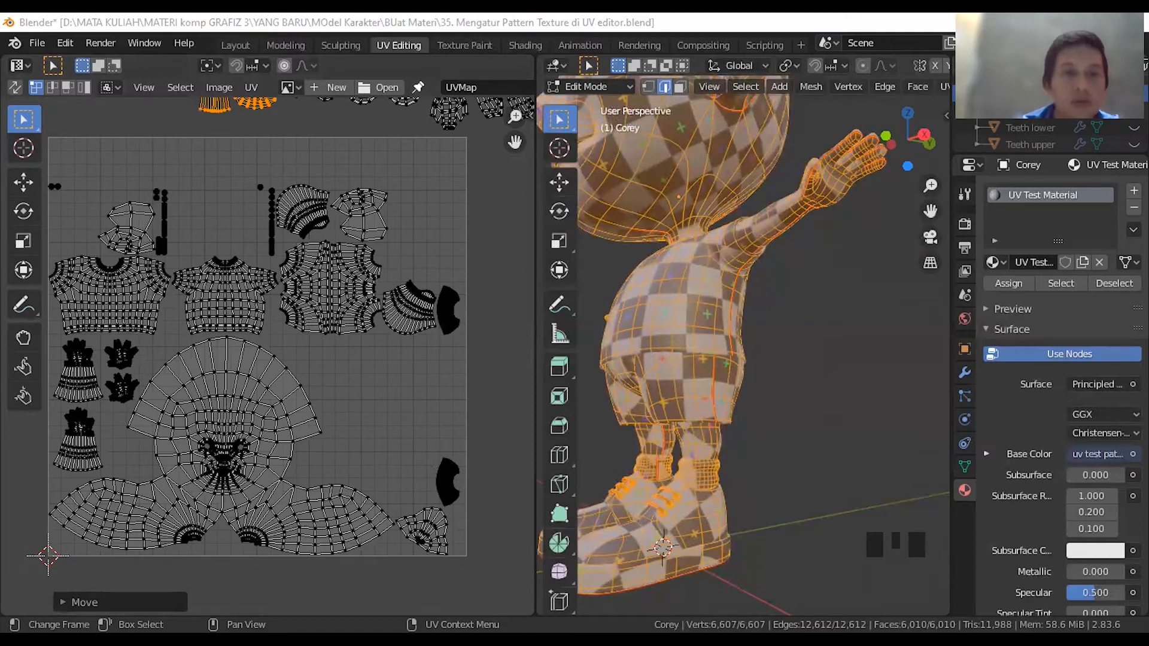
pyautogui.click(422, 541)
pyautogui.press('l')
pyautogui.scroll(-1, 419, 538)
pyautogui.keyDown('shift'); pyautogui.moveTo(388, 458); pyautogui.dragTo(392, 481, button='middle'); pyautogui.keyUp('shift')
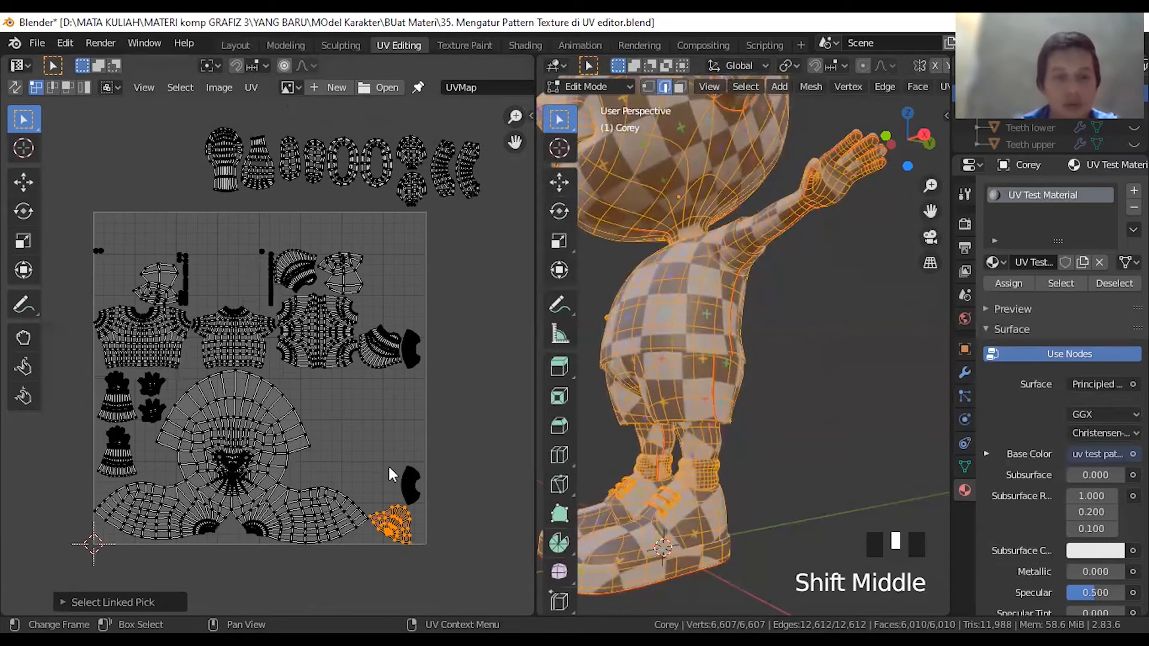
pyautogui.press('g')
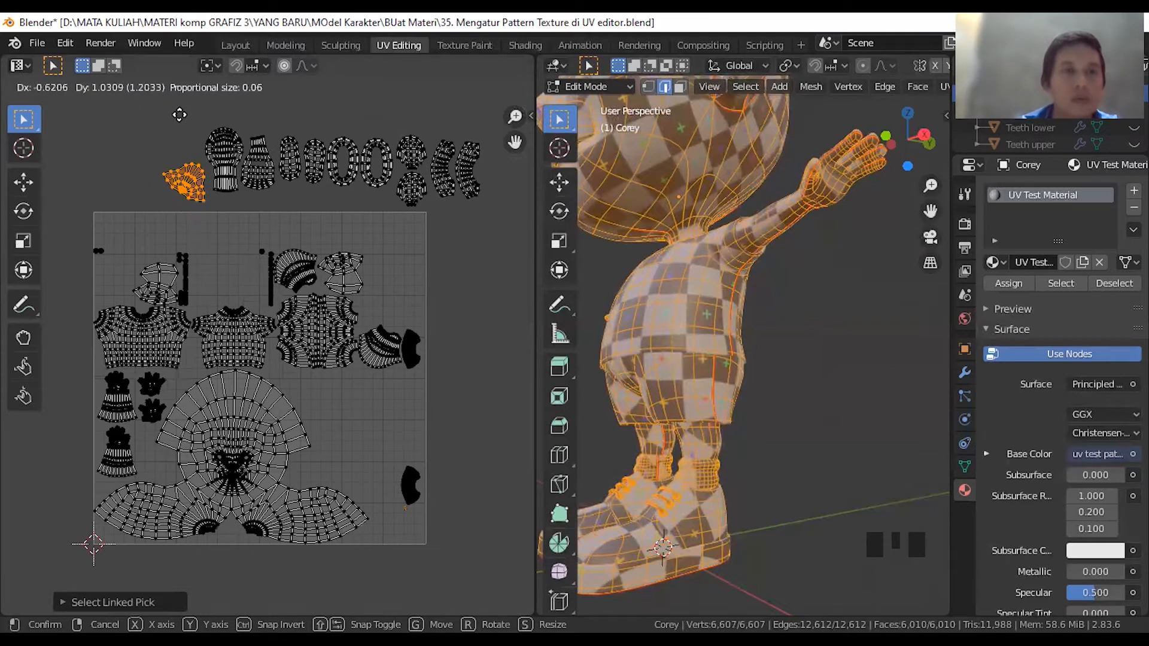
pyautogui.click(196, 159)
# - Rotate the fan-shaped island about -36° so it stands upright with its wide edge facing down
pyautogui.scroll(1, 195, 160)
pyautogui.keyDown('shift'); pyautogui.moveTo(196, 161); pyautogui.dragTo(243, 332, button='middle'); pyautogui.keyUp('shift')
pyautogui.press('r')
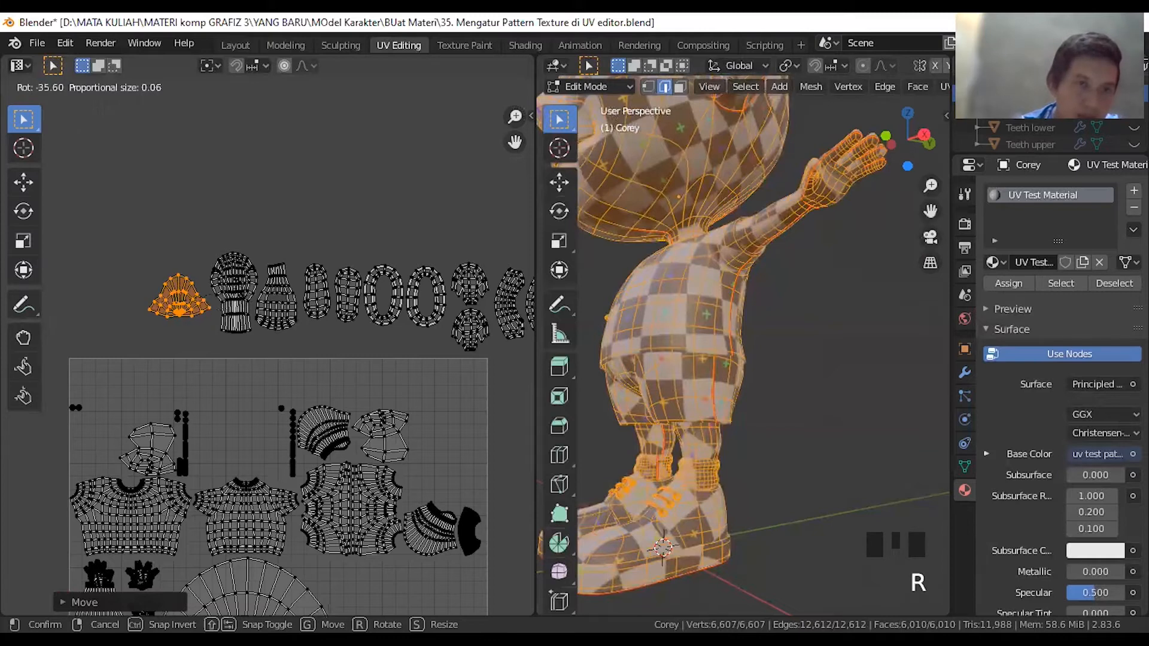
pyautogui.click(243, 292)
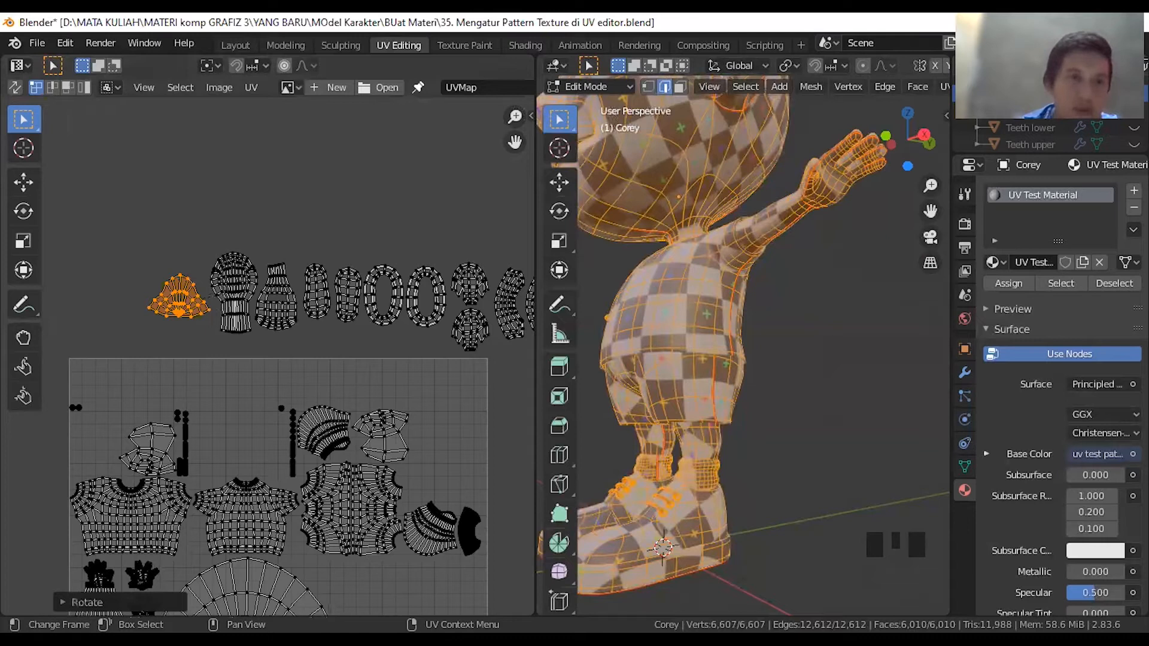
pyautogui.hotkey('alt', 'Tab')
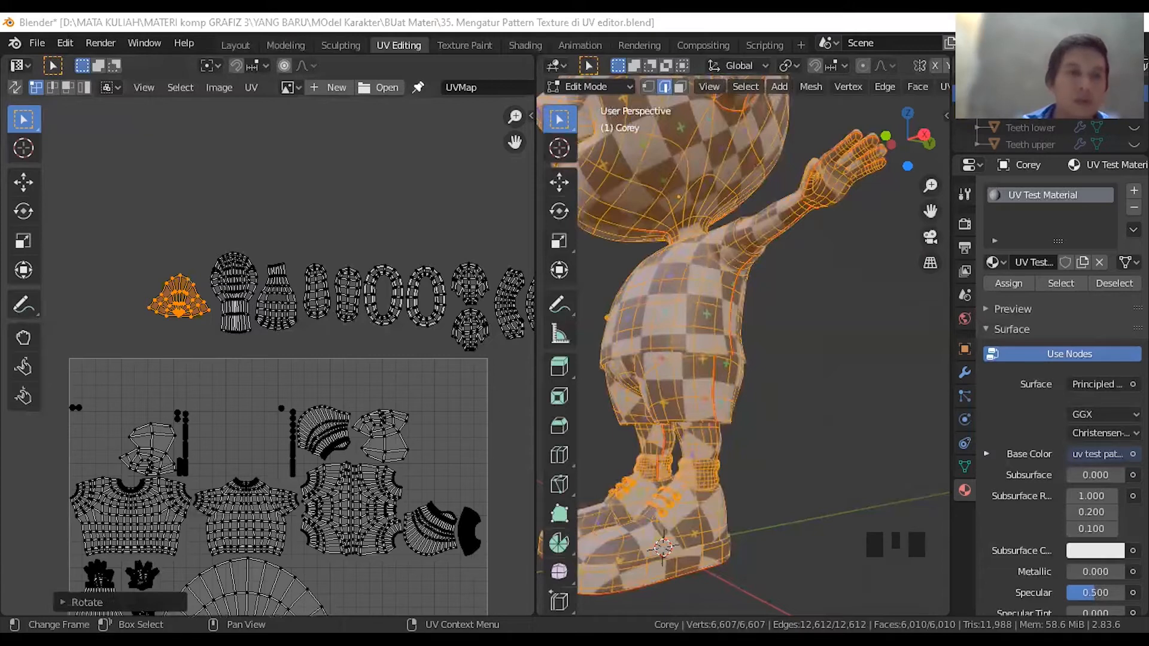
# - Move the four small round islands above the black strips to just below the two dots at the tile's left edge
pyautogui.keyDown('shift'); pyautogui.moveTo(164, 443); pyautogui.dragTo(299, 342, button='middle'); pyautogui.keyUp('shift')
pyautogui.scroll(3, 217, 365)
pyautogui.moveTo(276, 272); pyautogui.dragTo(310, 330)
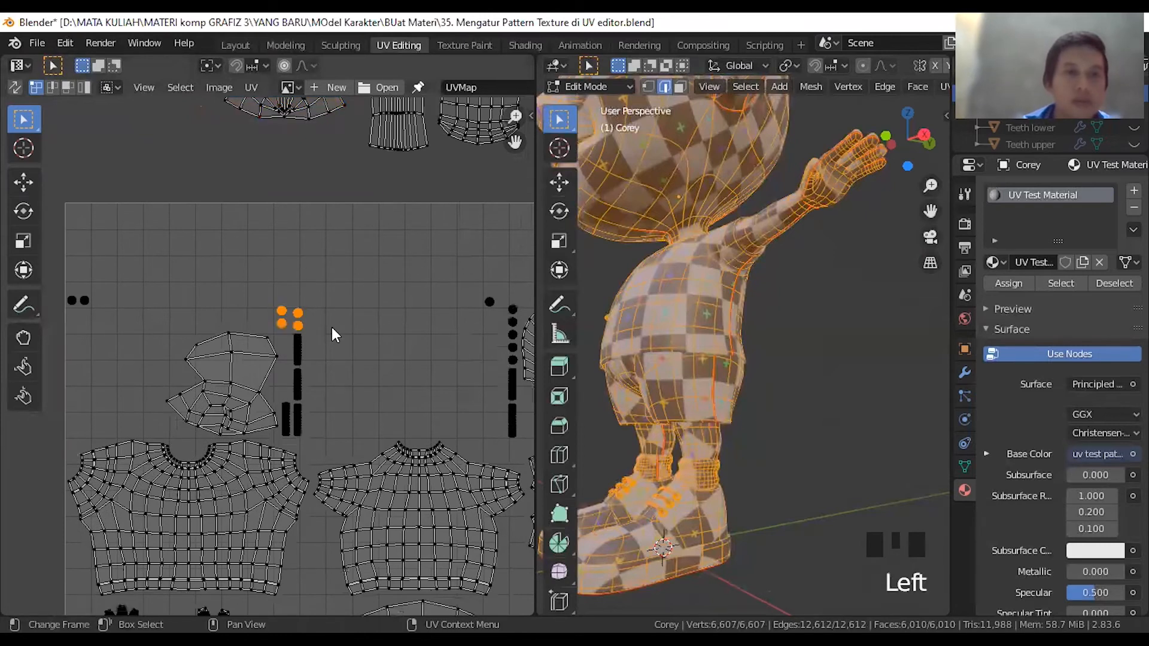
pyautogui.press('g')
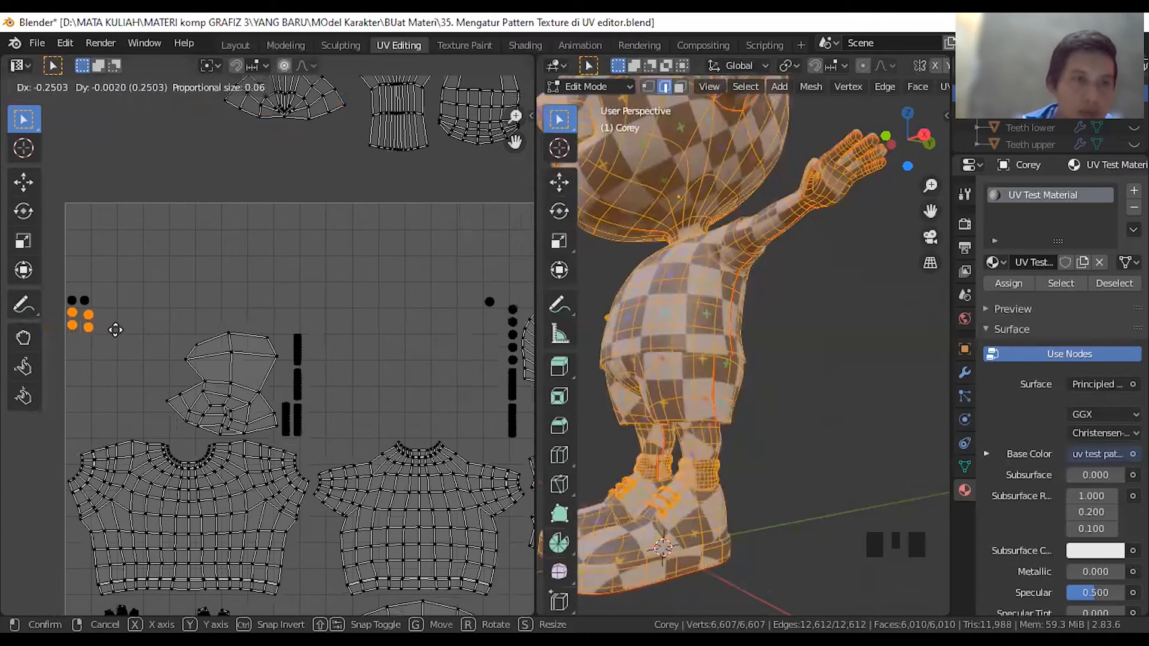
pyautogui.click(116, 330)
# - Nudge the right-hand pair of the four round islands slightly left to line up with the dots above
pyautogui.scroll(1, 110, 335)
pyautogui.keyDown('shift'); pyautogui.moveTo(102, 323); pyautogui.dragTo(269, 319, button='middle'); pyautogui.keyUp('shift')
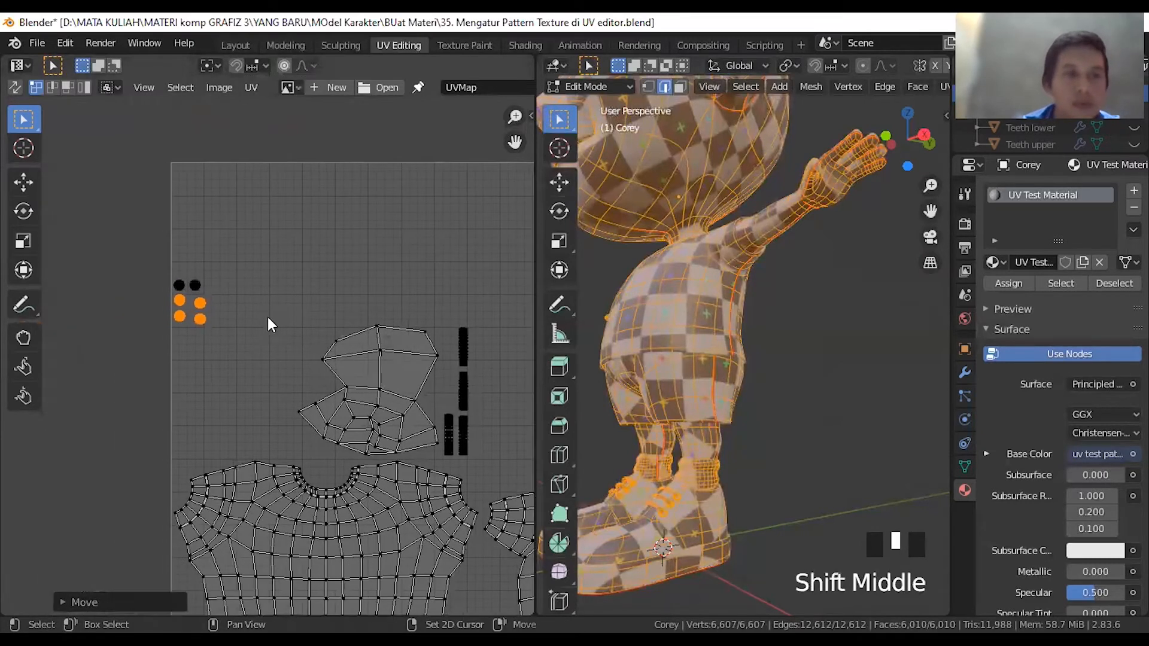
pyautogui.click(224, 336)
pyautogui.moveTo(225, 336); pyautogui.dragTo(217, 301)
pyautogui.press('g')
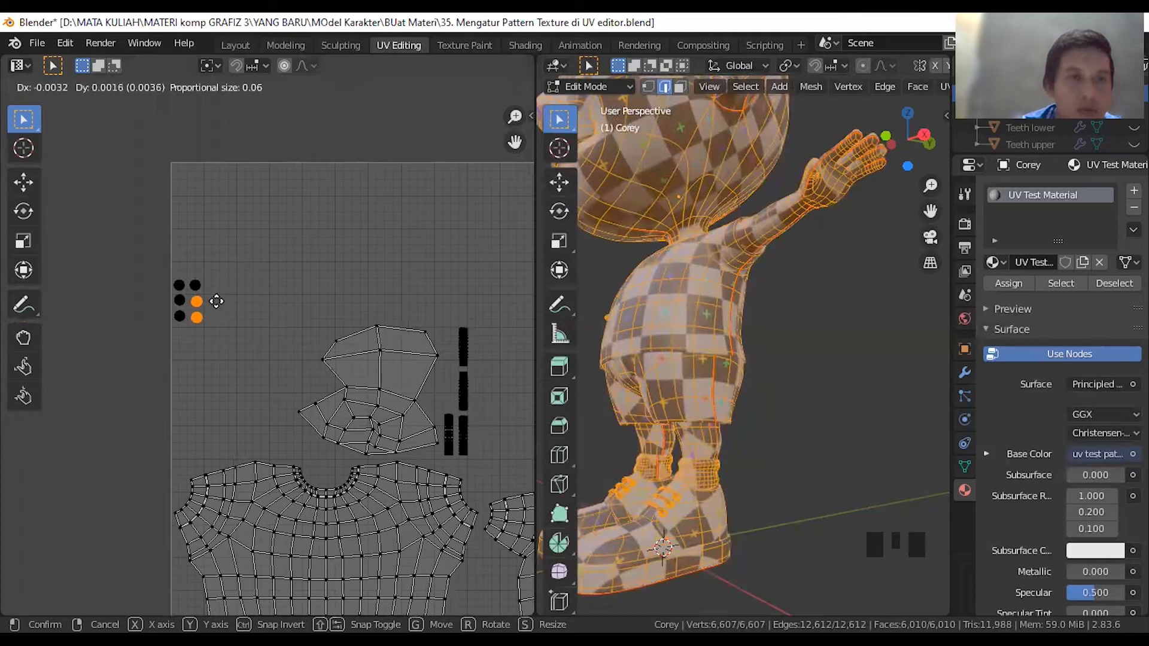
pyautogui.click(216, 302)
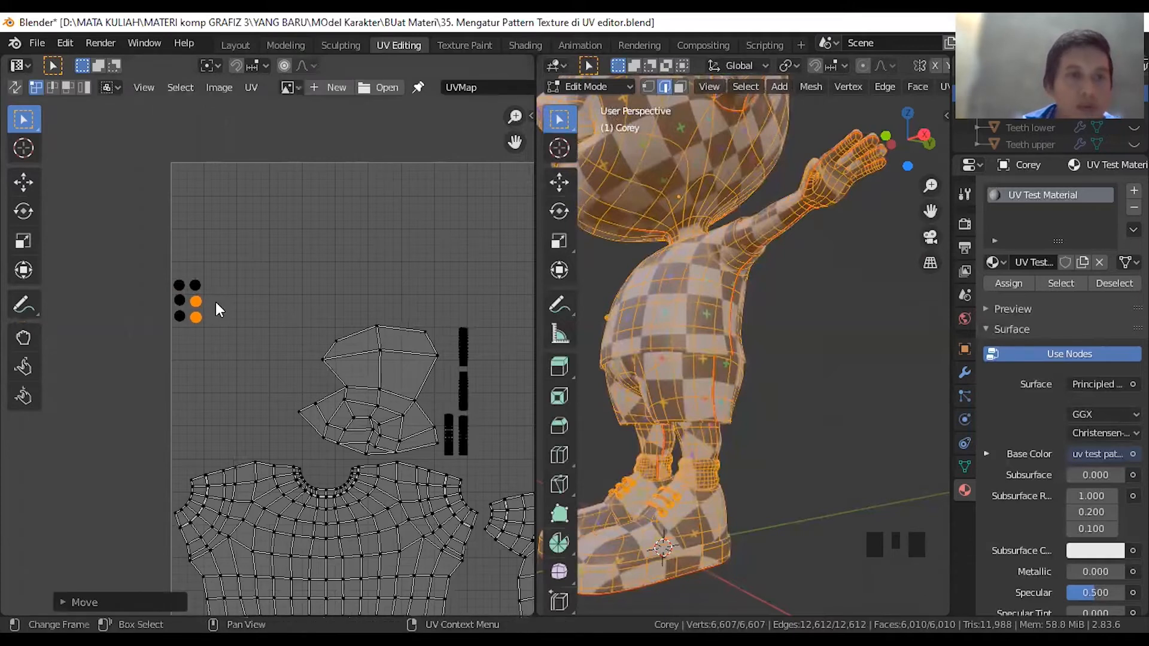
# - Move the single round island near the tile's middle onto the top of the dot cluster at the left edge
pyautogui.scroll(-2, 475, 380)
pyautogui.keyDown('shift'); pyautogui.moveTo(474, 380); pyautogui.dragTo(335, 385, button='middle'); pyautogui.keyUp('shift')
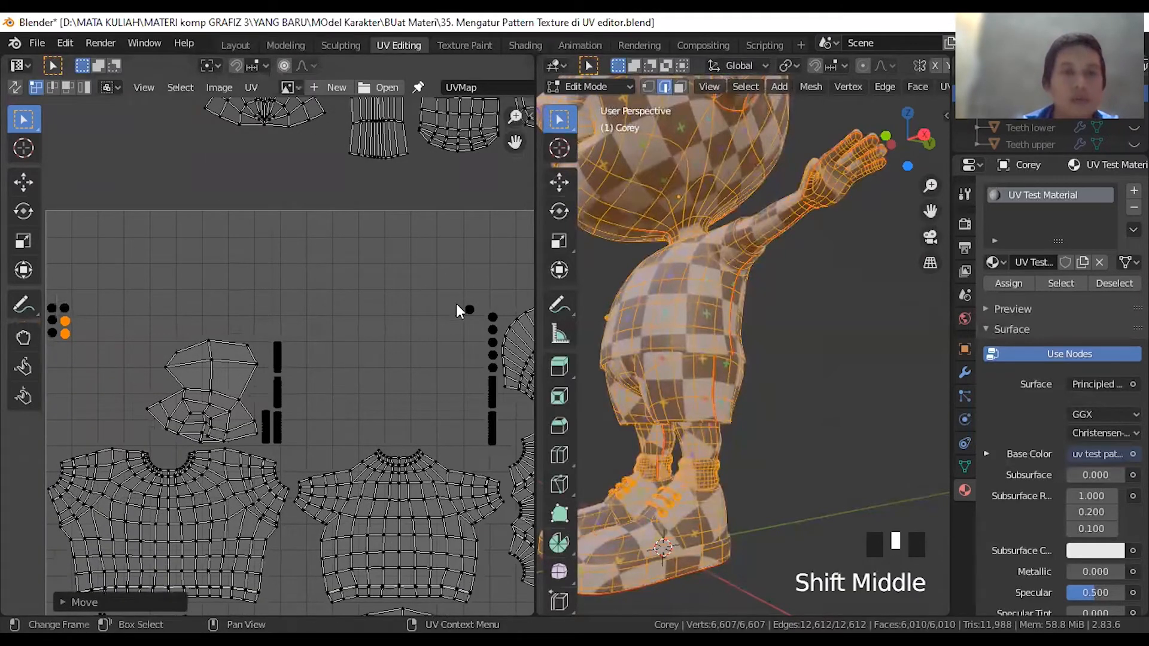
pyautogui.click(478, 324)
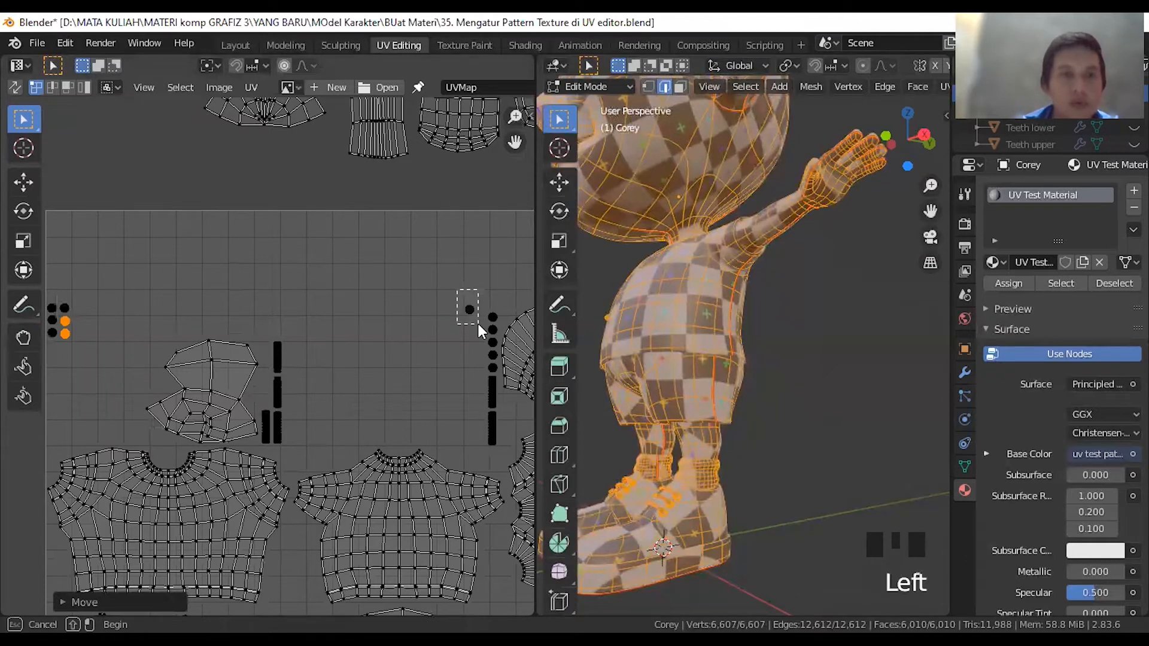
pyautogui.moveTo(478, 324); pyautogui.dragTo(479, 324)
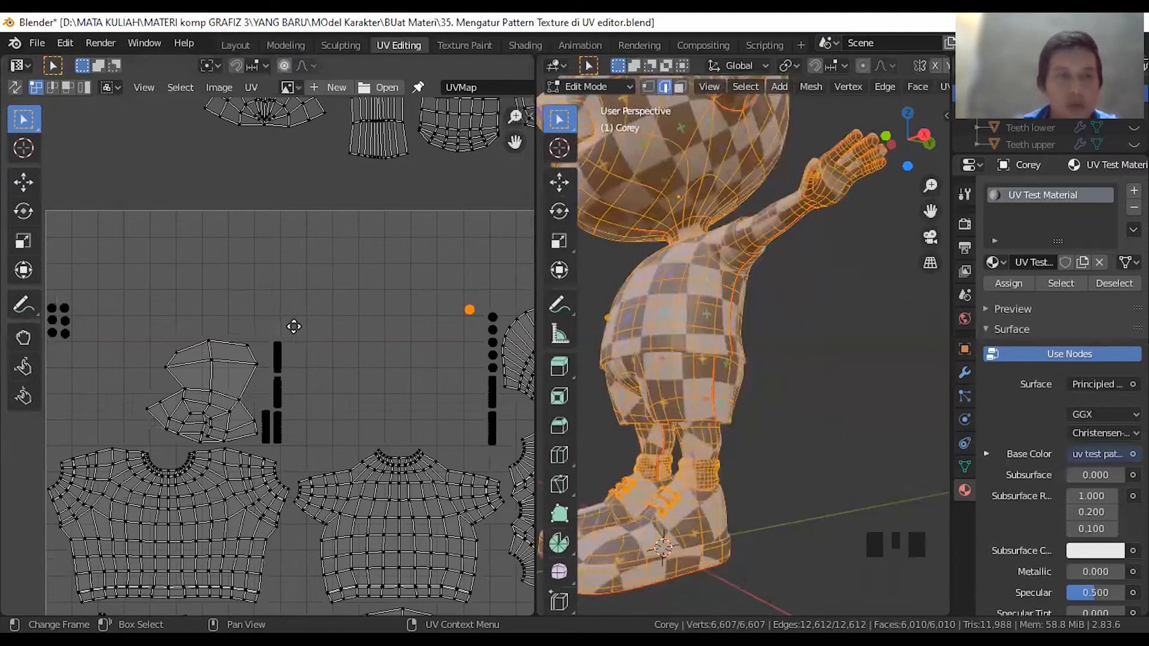
pyautogui.press('g')
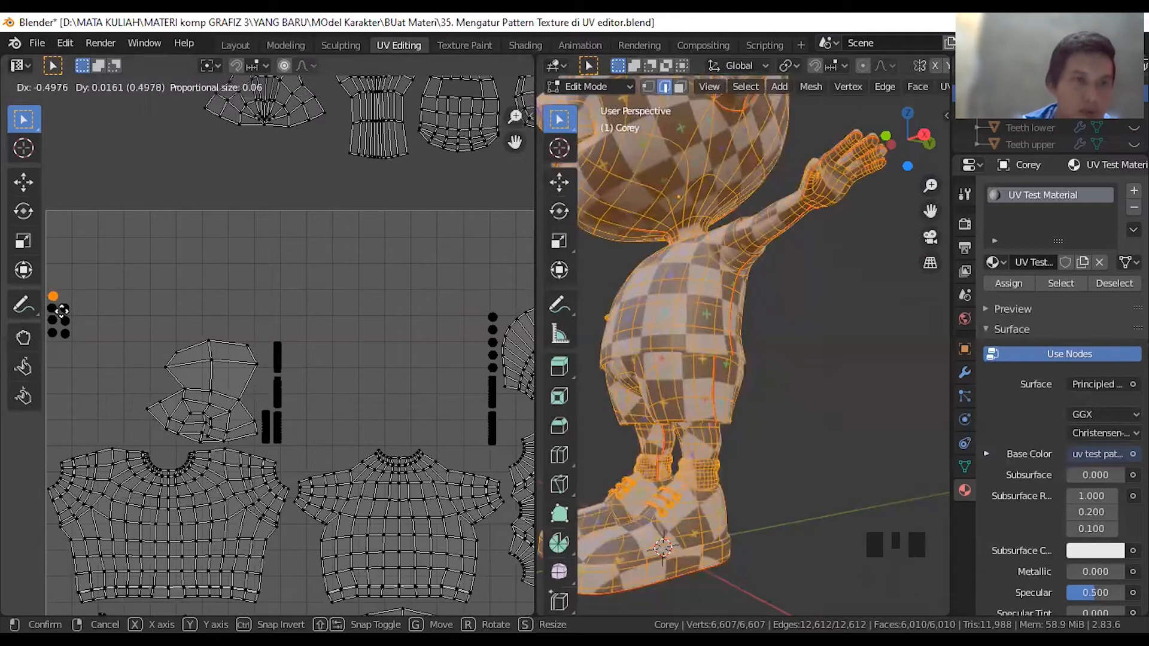
pyautogui.click(62, 316)
# - Move the column of five round islands to the left edge, stacked above the right column of the dot cluster
pyautogui.moveTo(459, 286); pyautogui.dragTo(496, 380)
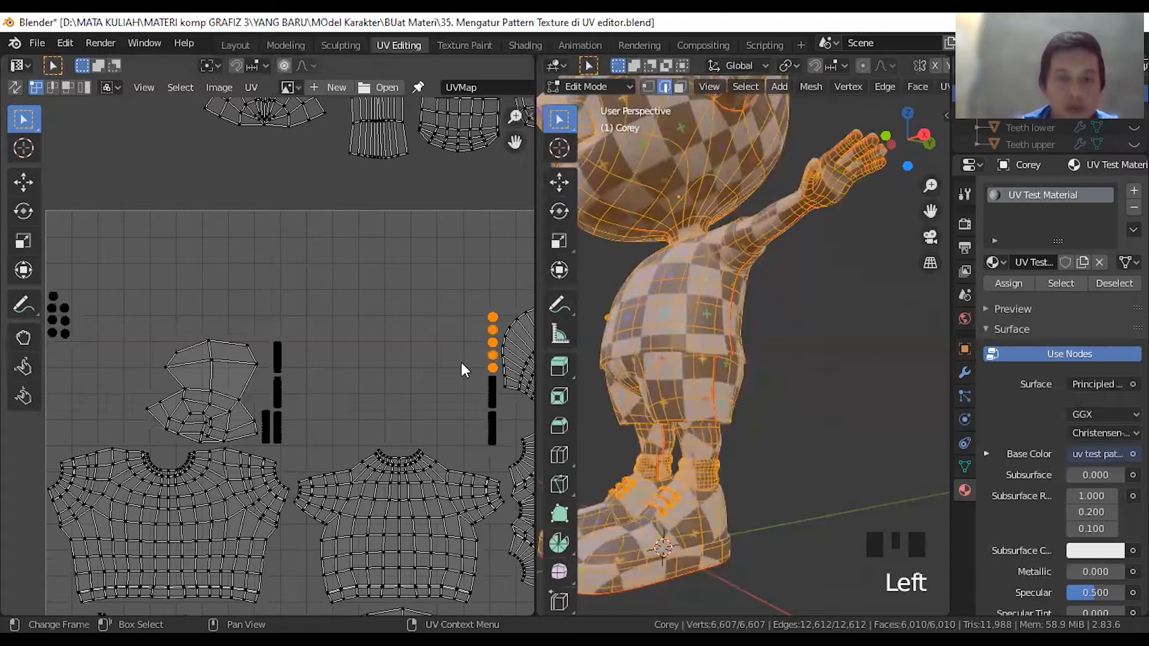
pyautogui.press('g')
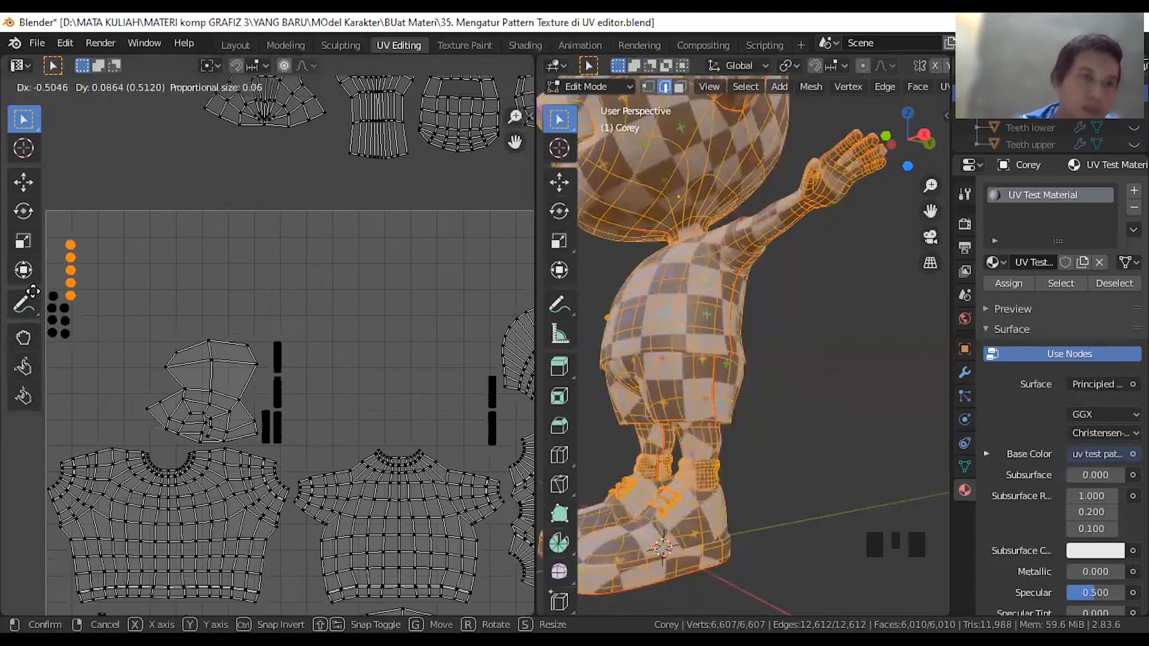
pyautogui.click(31, 288)
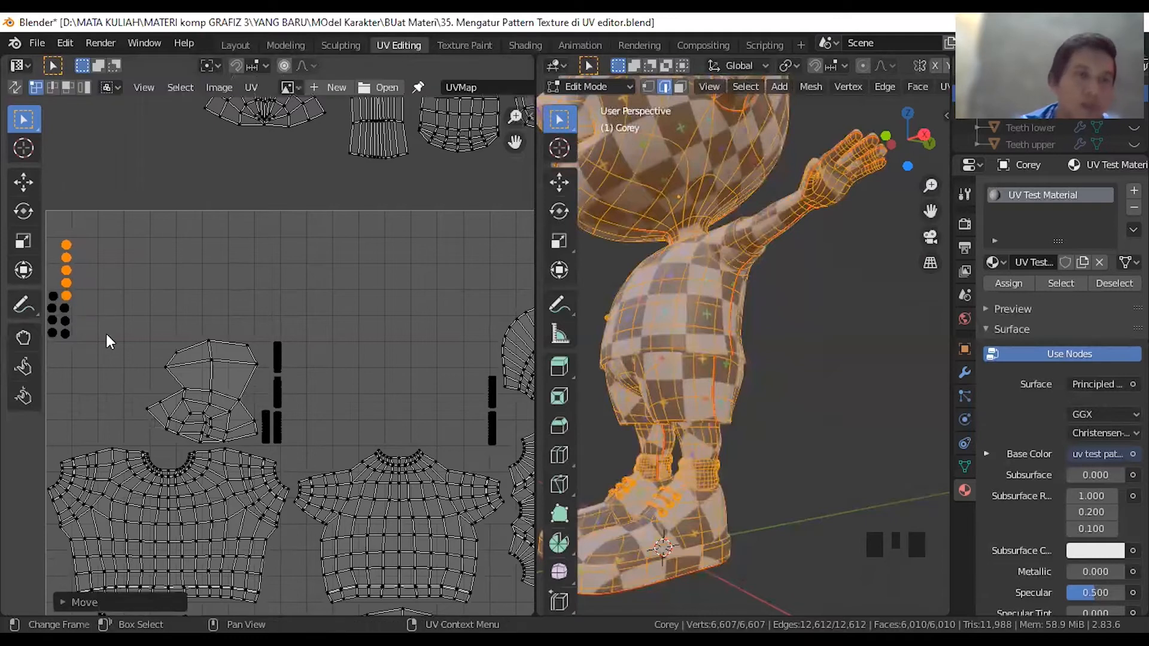
pyautogui.click(55, 231)
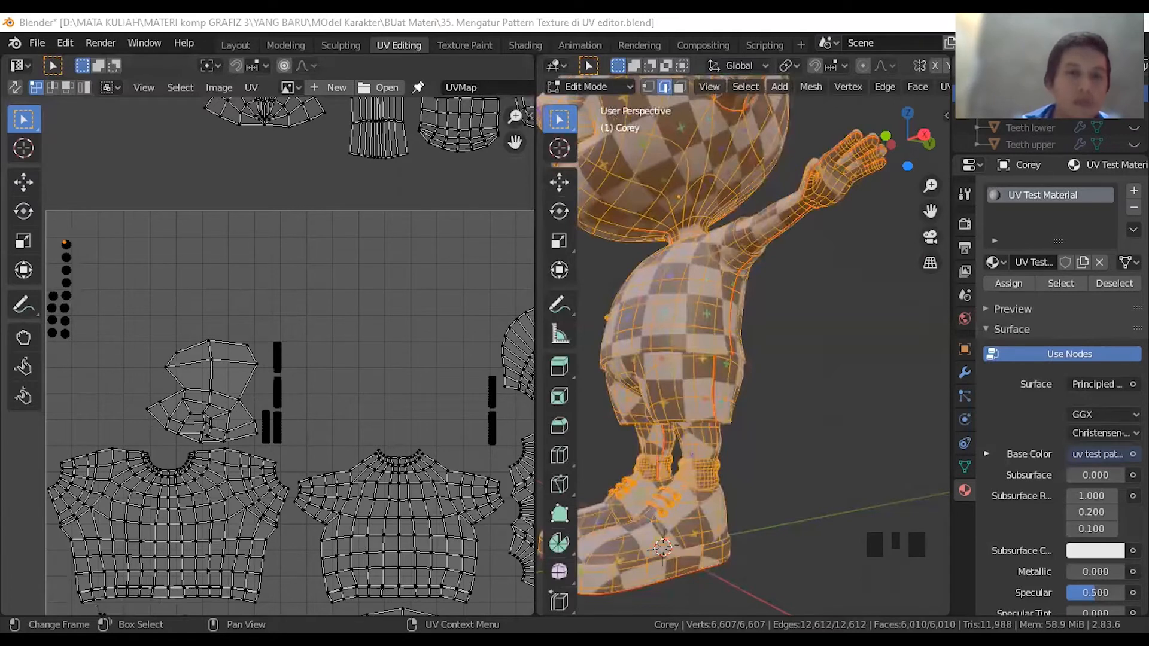
# - Move the four narrow strip islands beside the cap-shaped island to the left edge, directly below the dot cluster
pyautogui.moveTo(624, 552); pyautogui.dragTo(727, 458, button='middle')
pyautogui.scroll(3, 729, 522)
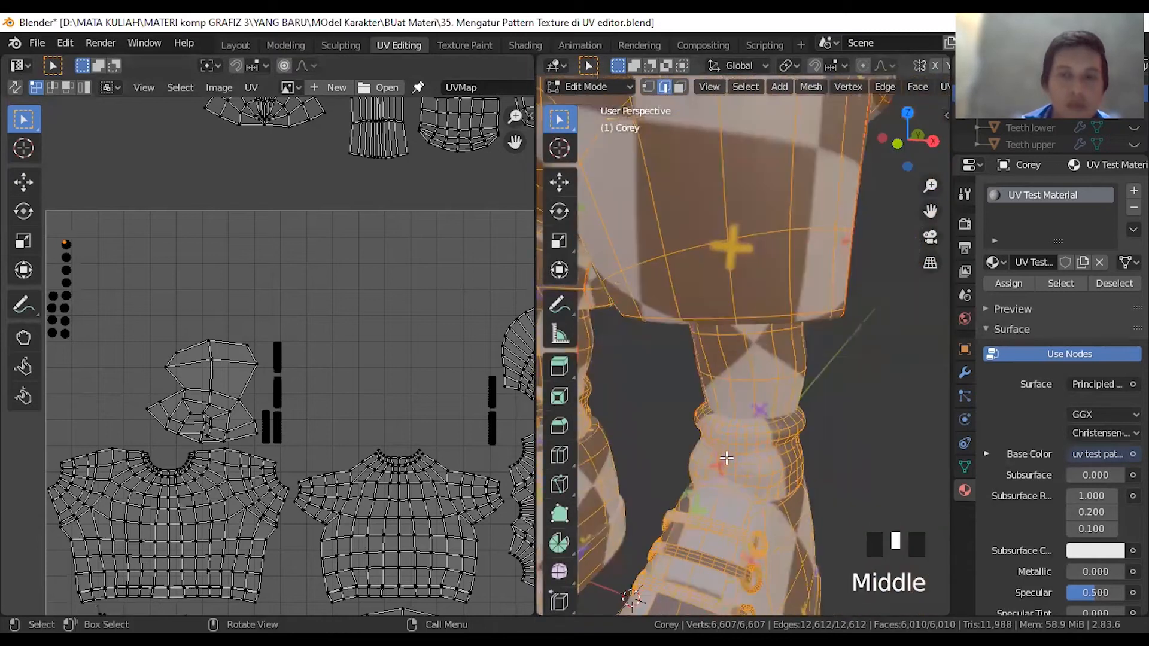
pyautogui.keyDown('shift'); pyautogui.moveTo(671, 545); pyautogui.dragTo(729, 515, button='middle'); pyautogui.keyUp('shift')
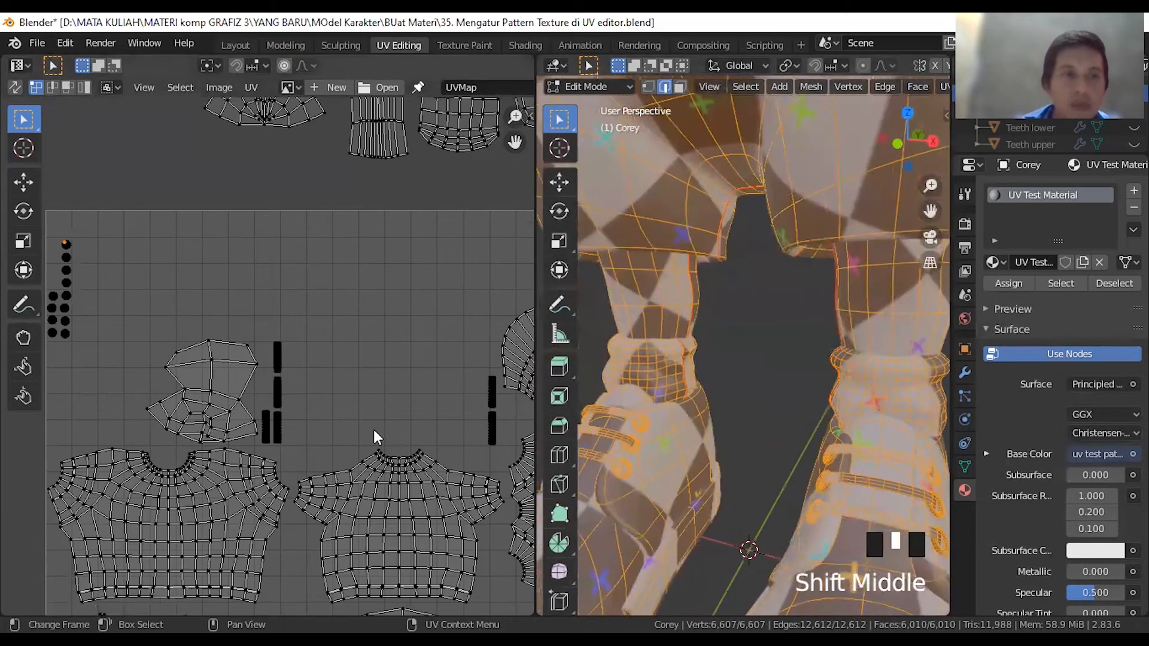
pyautogui.scroll(-1, 187, 316)
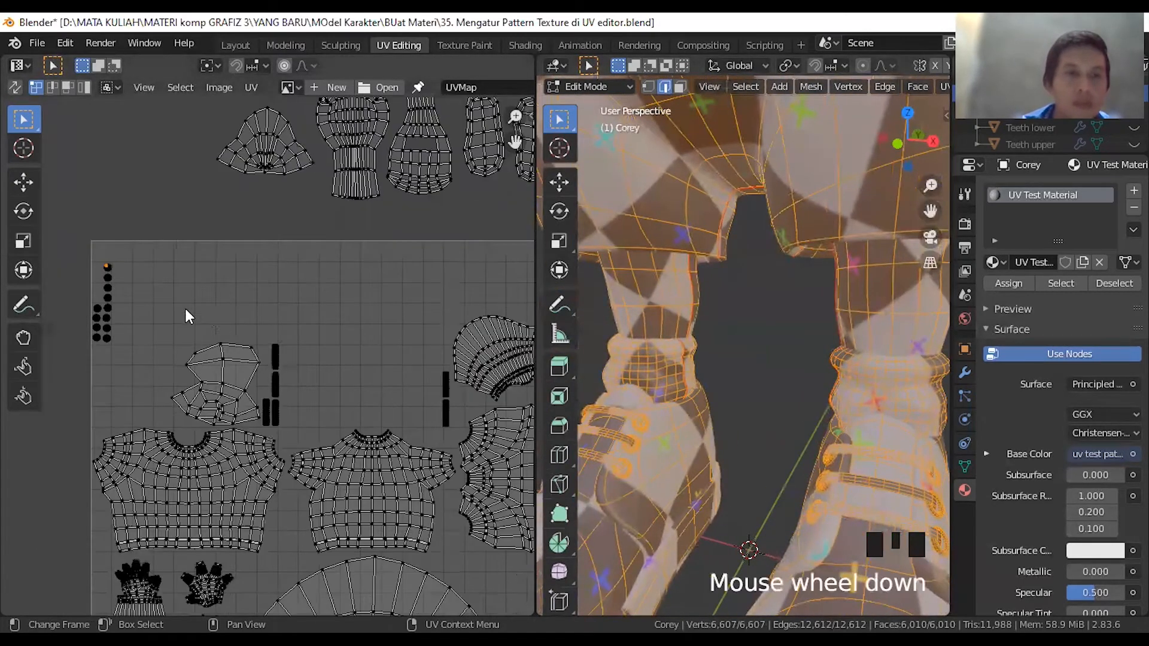
pyautogui.moveTo(261, 327); pyautogui.dragTo(286, 416)
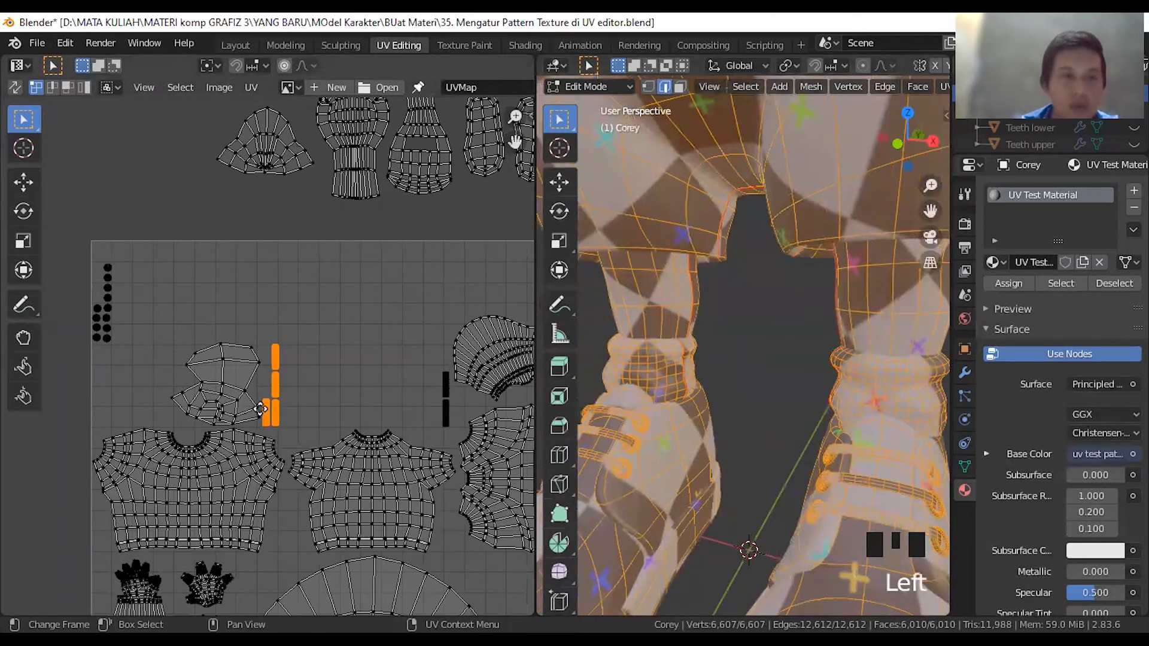
pyautogui.press('g')
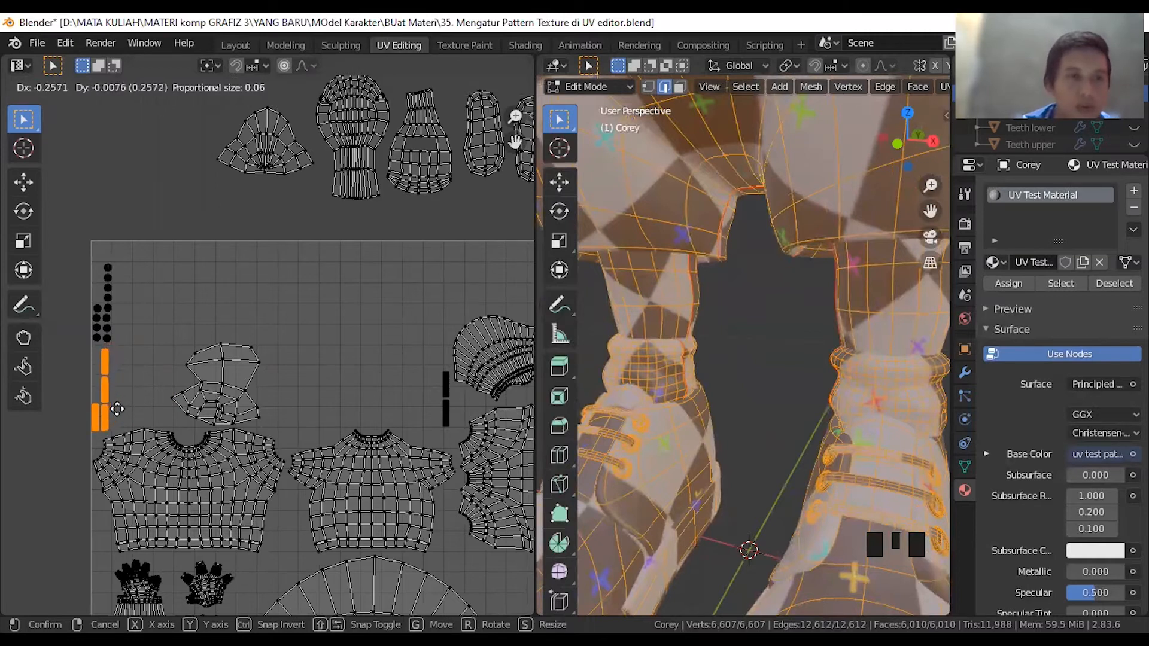
pyautogui.click(120, 407)
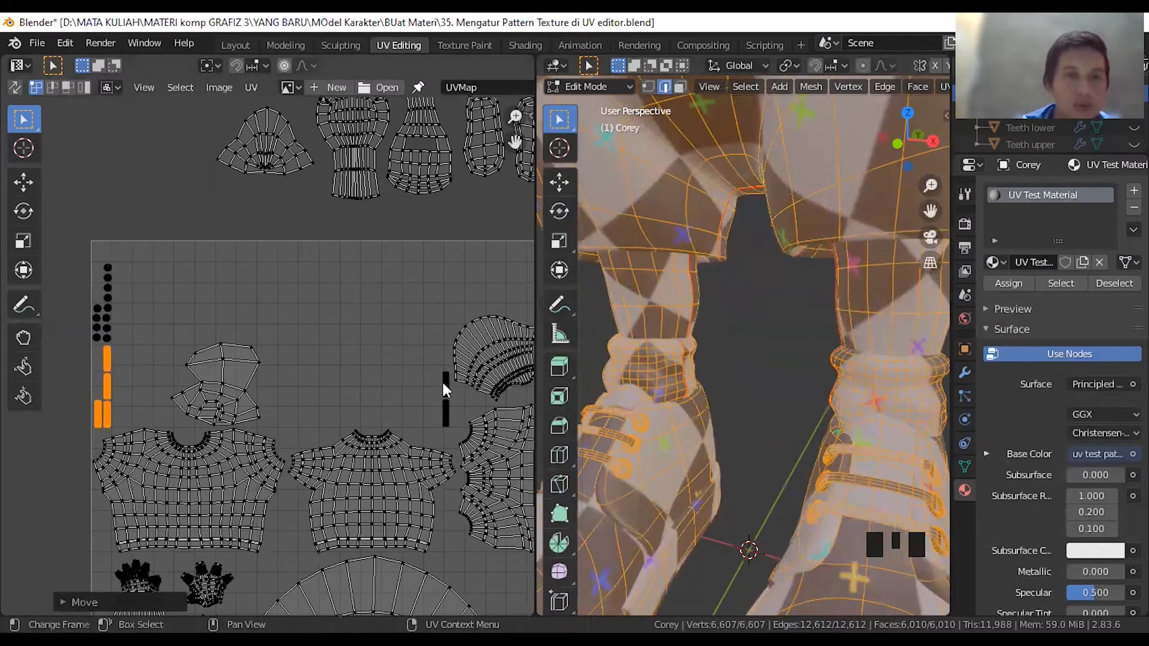
# - Move the two remaining strip islands into the gap left of the other strips, below the dot cluster
pyautogui.moveTo(419, 354); pyautogui.dragTo(450, 430)
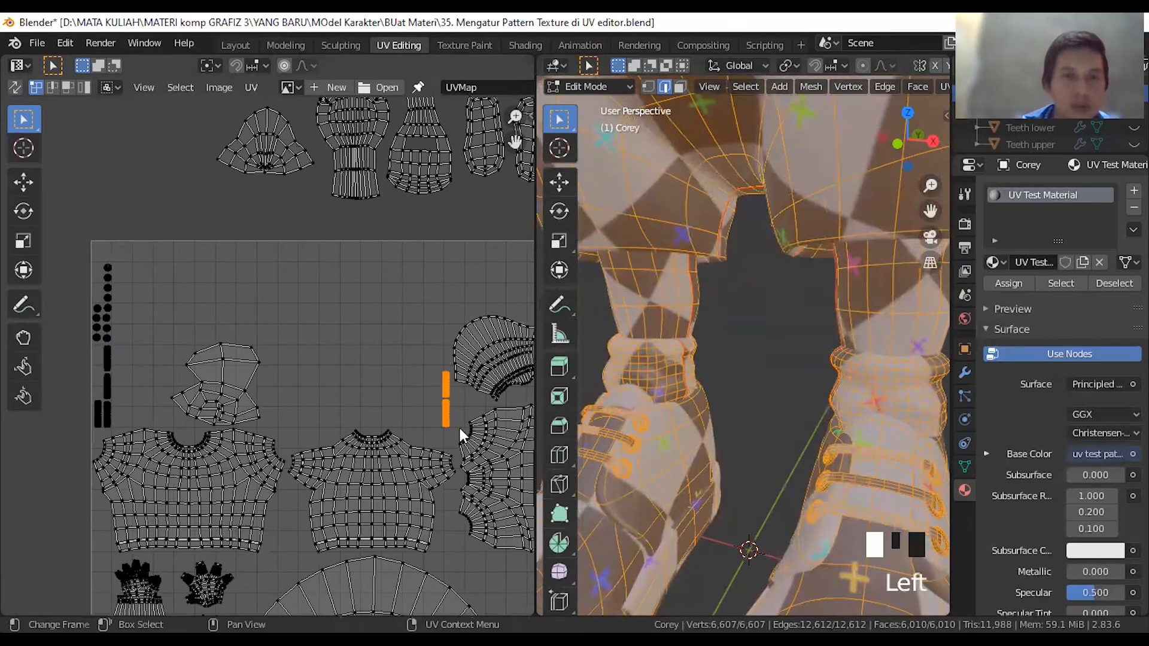
pyautogui.press('g')
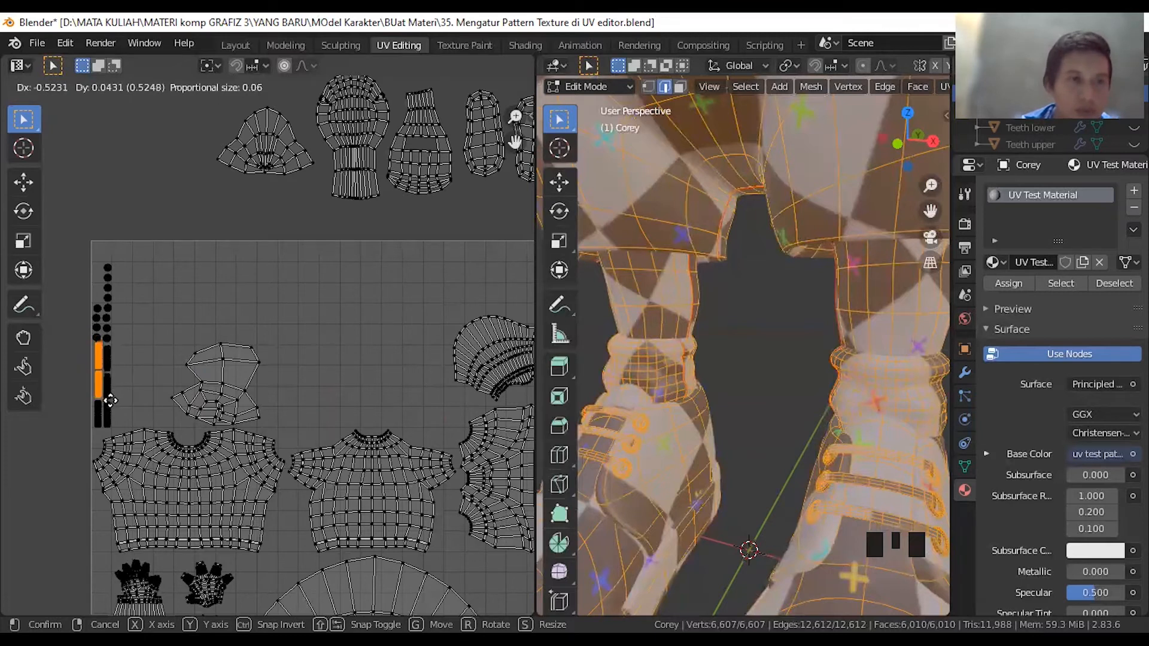
pyautogui.click(110, 400)
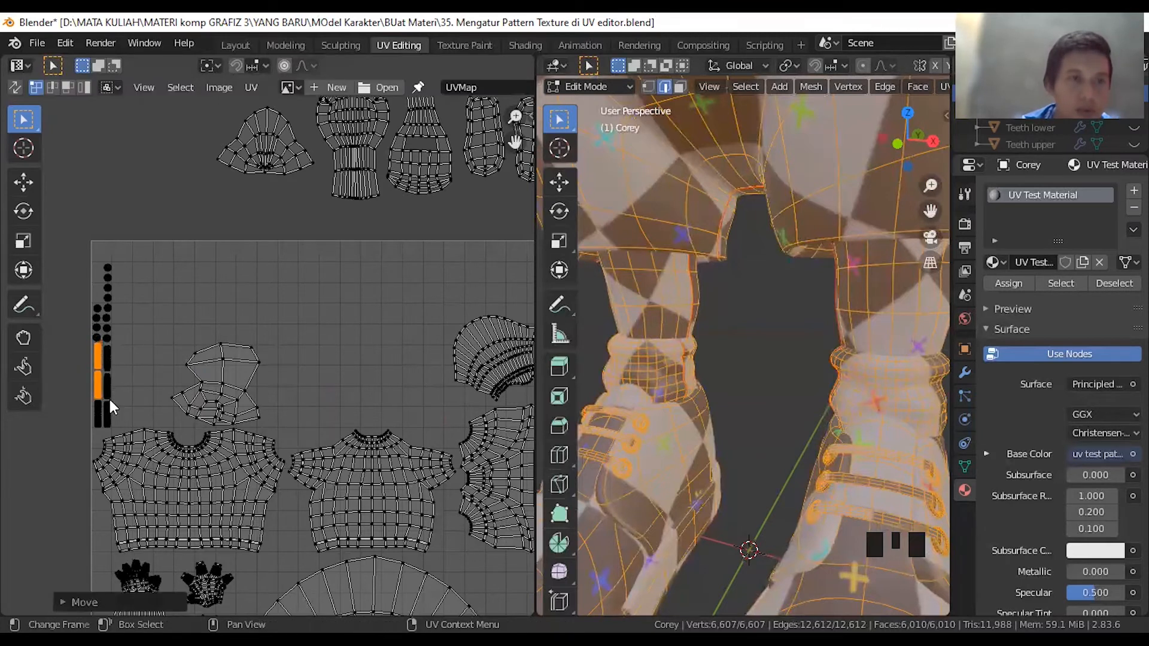
pyautogui.scroll(1, 110, 363)
pyautogui.scroll(-1, 145, 373)
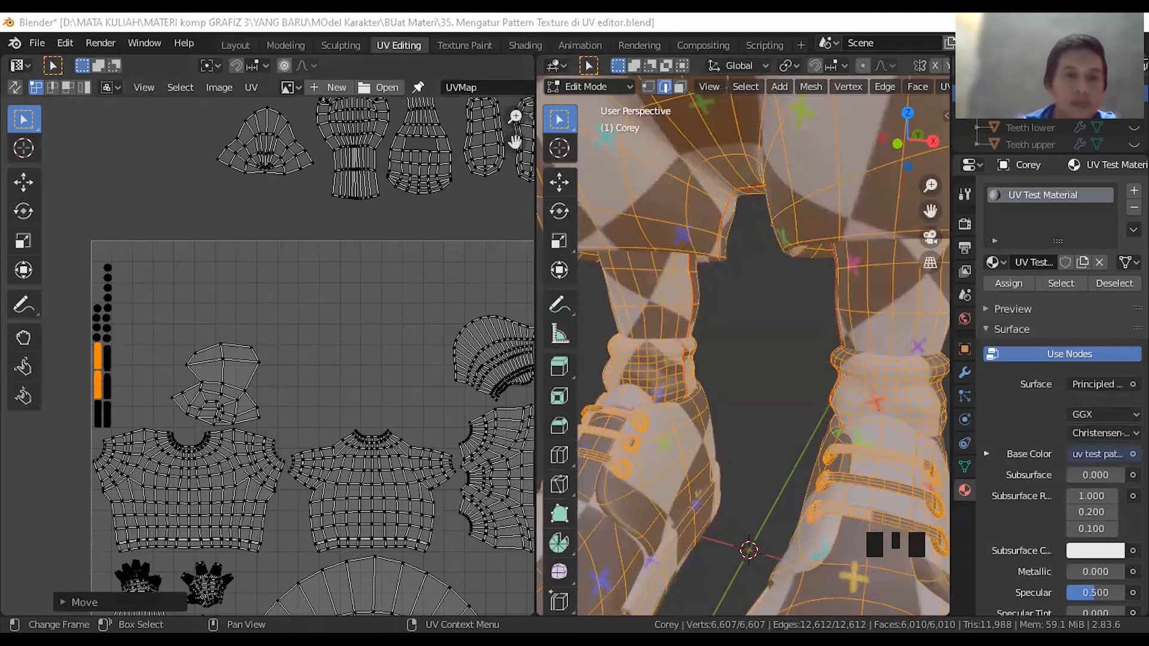
# - Select all the gathered dot and strip islands and rotate them 90° into a horizontal group
pyautogui.moveTo(79, 233); pyautogui.dragTo(139, 428)
pyautogui.scroll(-1, 199, 292)
pyautogui.press('r')
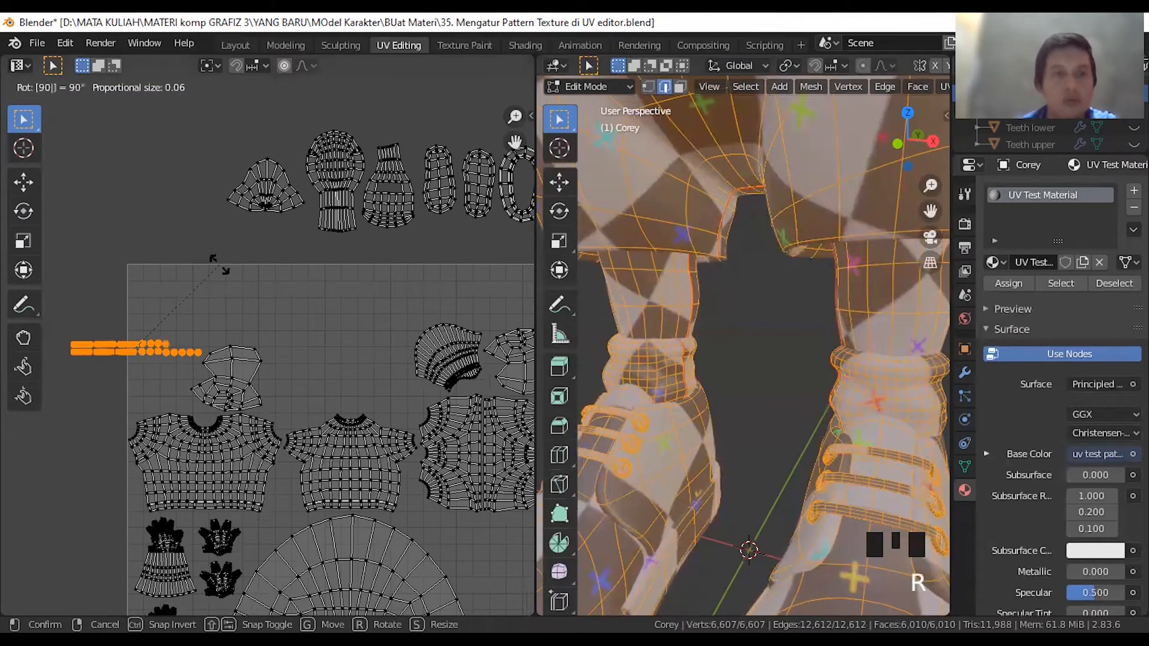
pyautogui.click(358, 292)
pyautogui.keyDown('shift'); pyautogui.moveTo(358, 292); pyautogui.dragTo(290, 325, button='middle'); pyautogui.keyUp('shift')
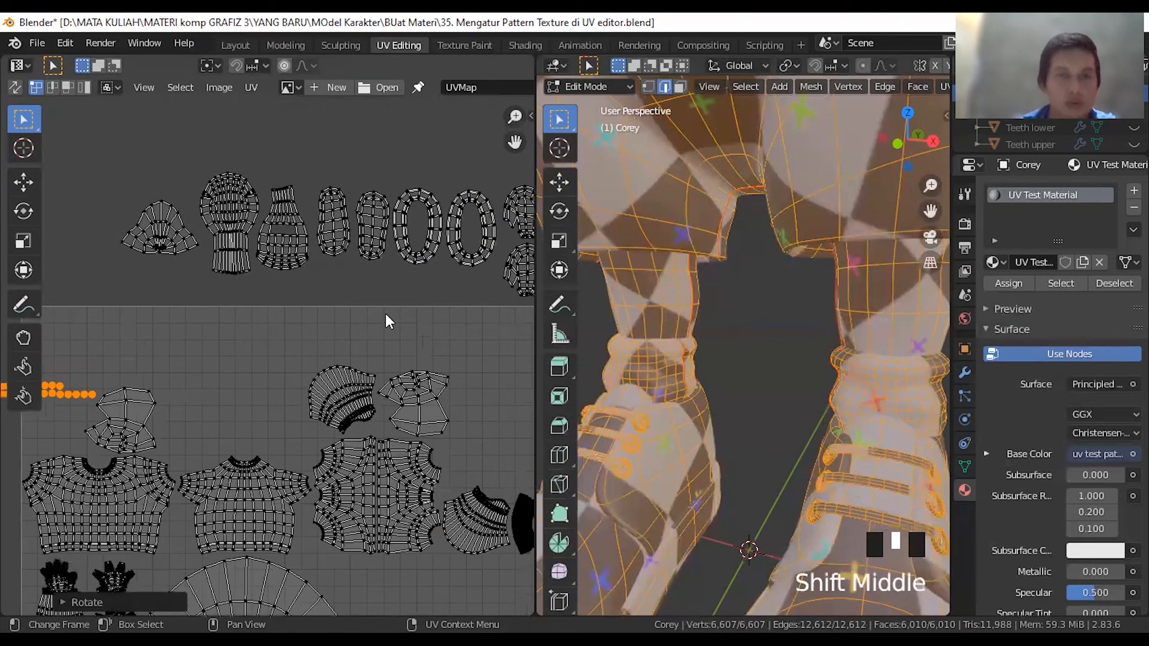
pyautogui.scroll(-1, 309, 328)
pyautogui.press('g')
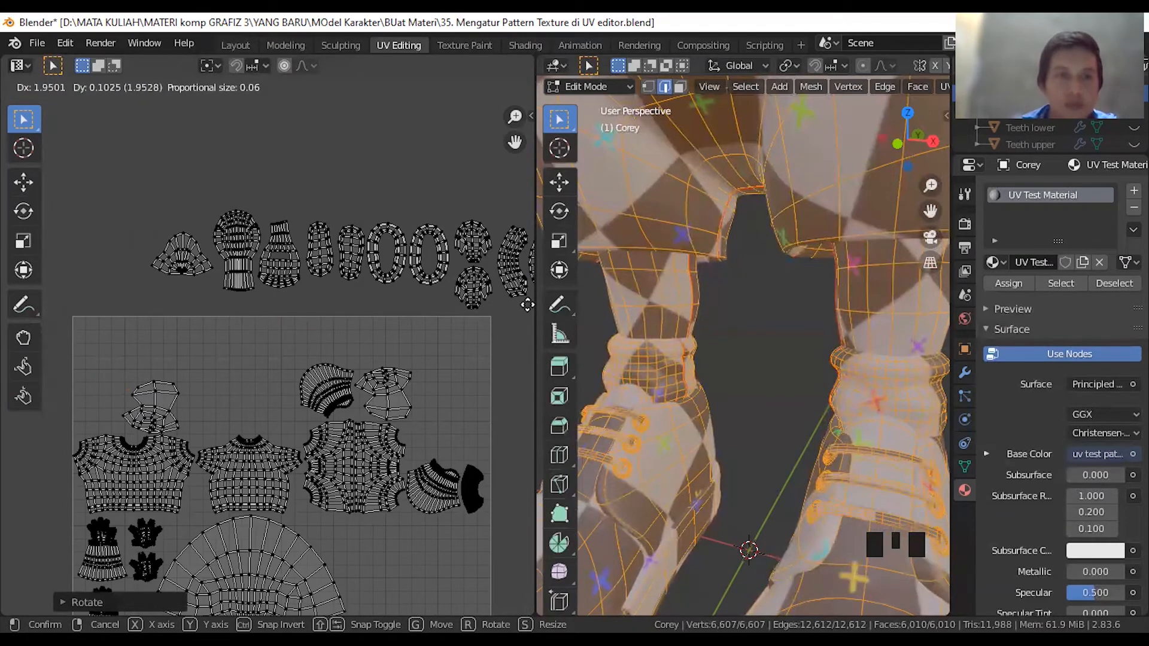
pyautogui.click(124, 324)
pyautogui.hotkey('ctrl', 'z')
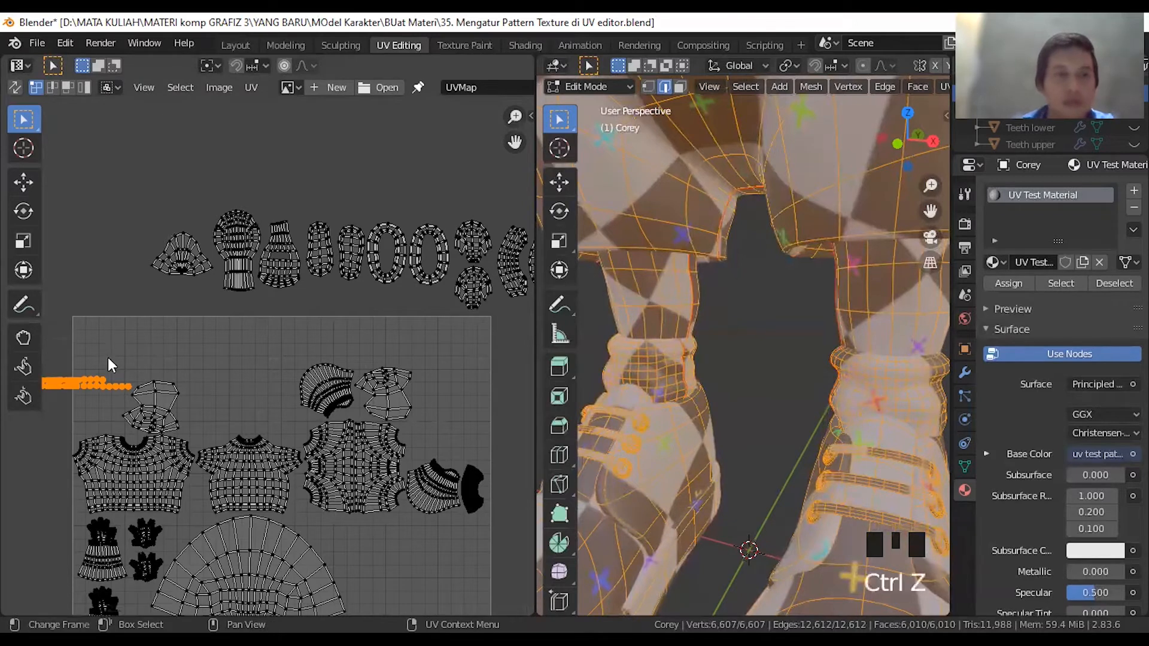
# - Move the horizontal group of dots and strips above the tile, just beneath the two ring-shaped islands
pyautogui.press('g')
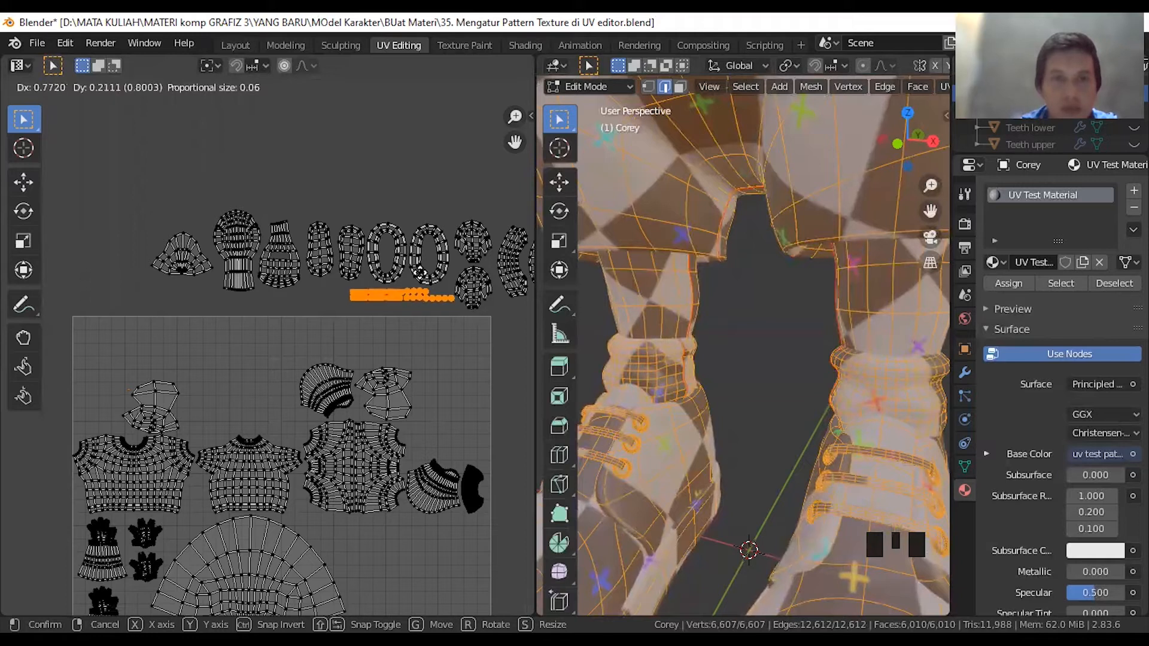
pyautogui.click(412, 283)
pyautogui.scroll(1, 403, 292)
pyautogui.scroll(1, 402, 292)
pyautogui.keyDown('shift'); pyautogui.moveTo(403, 292); pyautogui.dragTo(279, 307, button='middle'); pyautogui.keyUp('shift')
pyautogui.scroll(1, 279, 307)
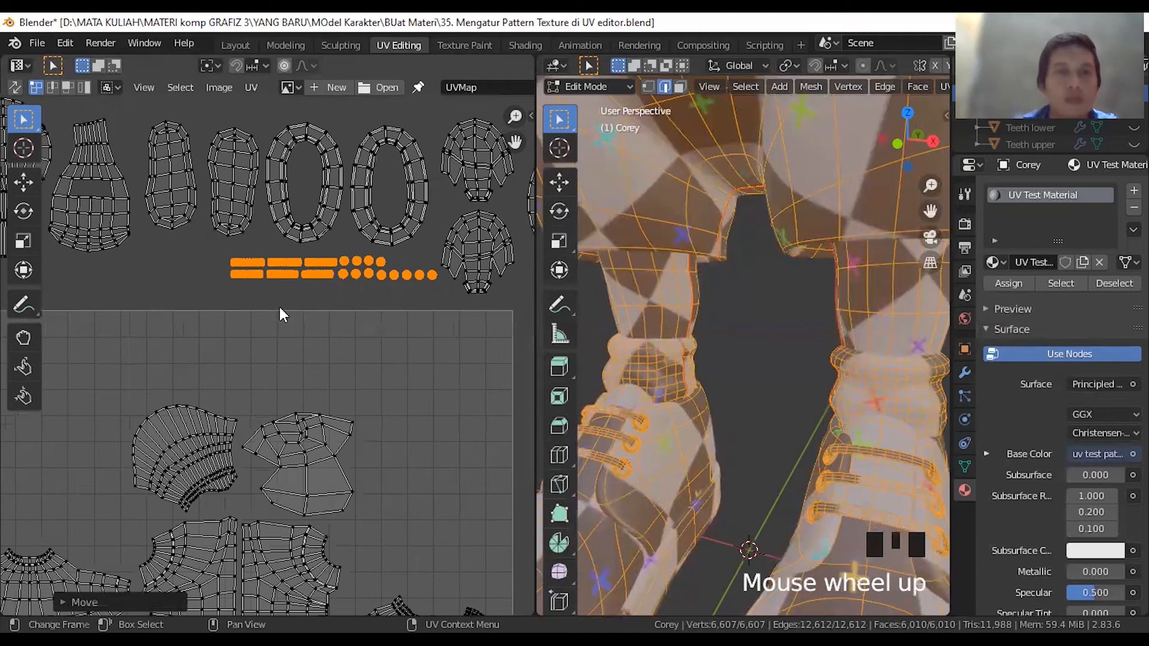
# - Nudge the horizontal group of dots and strips slightly to fine-tune its place beneath the ring-shaped islands
pyautogui.press('g')
pyautogui.click(329, 256)
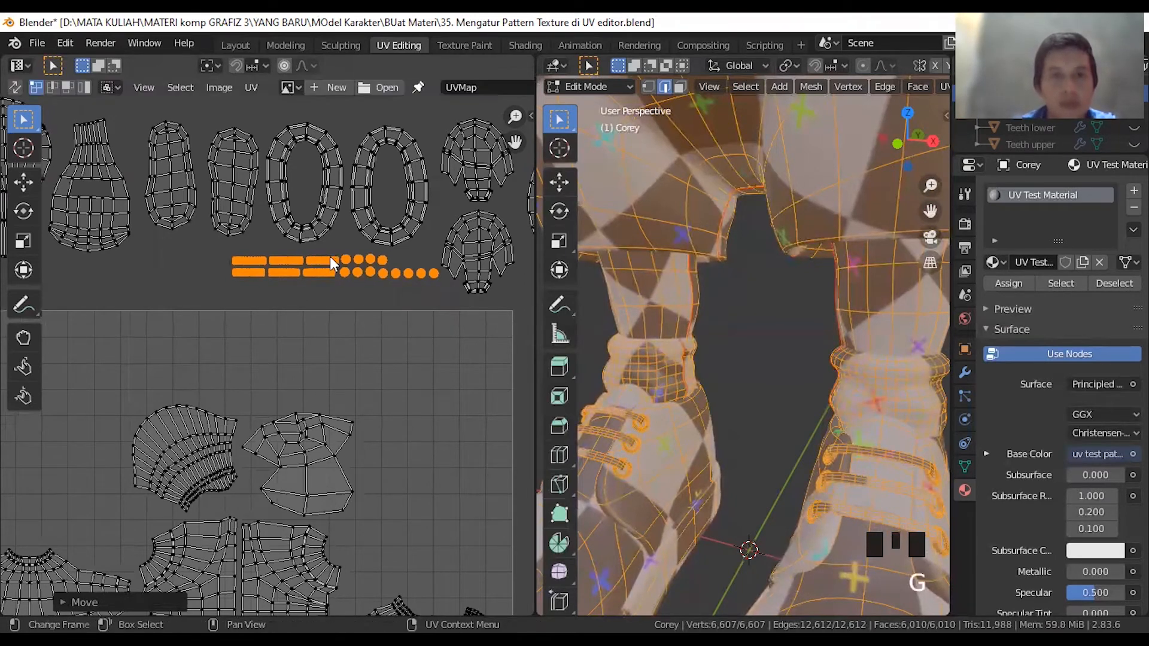
# - Examine the overall arrangement of the UV islands inside and above the tile
pyautogui.scroll(-4, 325, 282)
pyautogui.scroll(2, 261, 375)
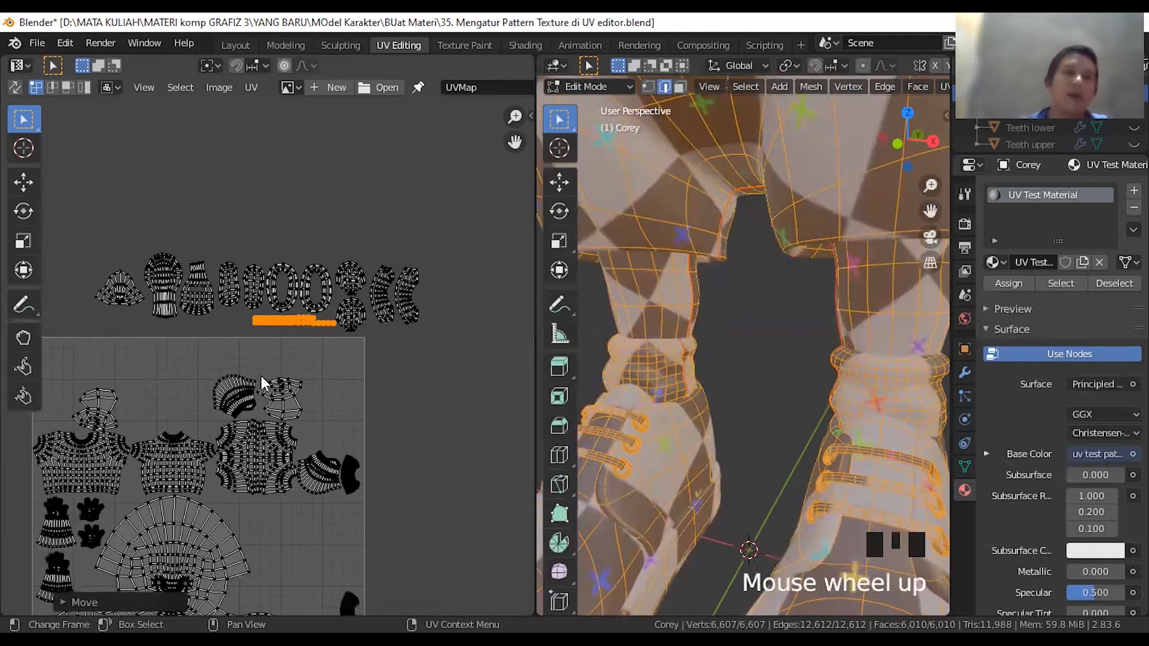
pyautogui.scroll(-2, 259, 364)
pyautogui.scroll(2, 262, 362)
pyautogui.scroll(-2, 262, 363)
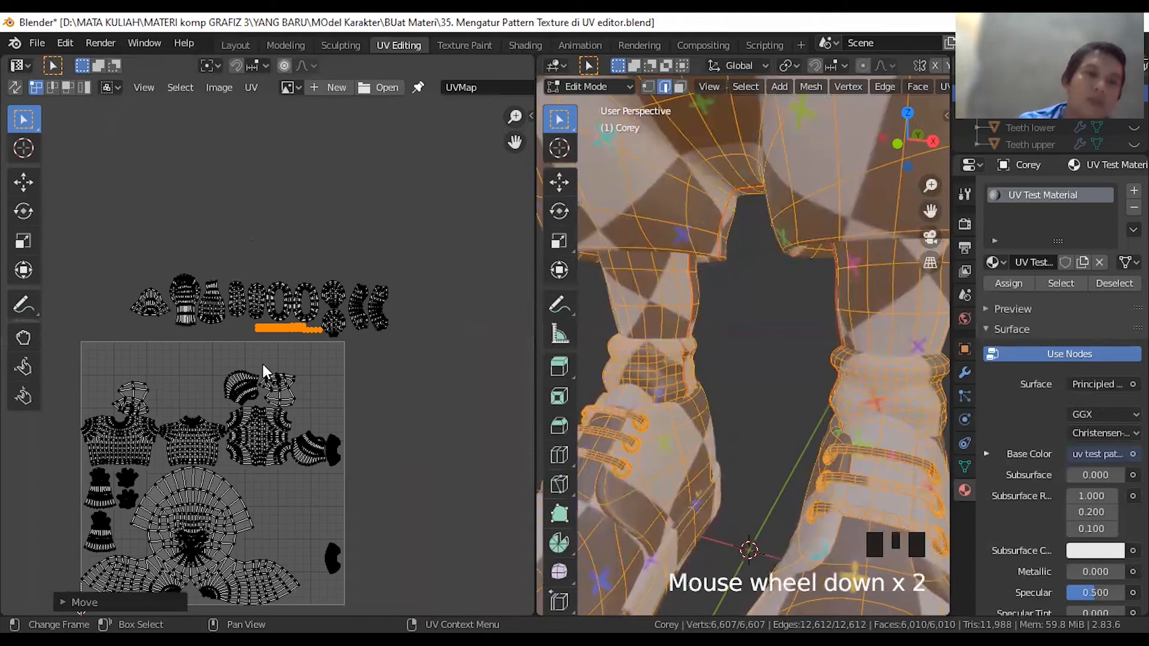
pyautogui.scroll(-1, 264, 364)
pyautogui.scroll(2, 261, 364)
pyautogui.keyDown('shift'); pyautogui.moveTo(273, 446); pyautogui.dragTo(303, 361, button='middle'); pyautogui.keyUp('shift')
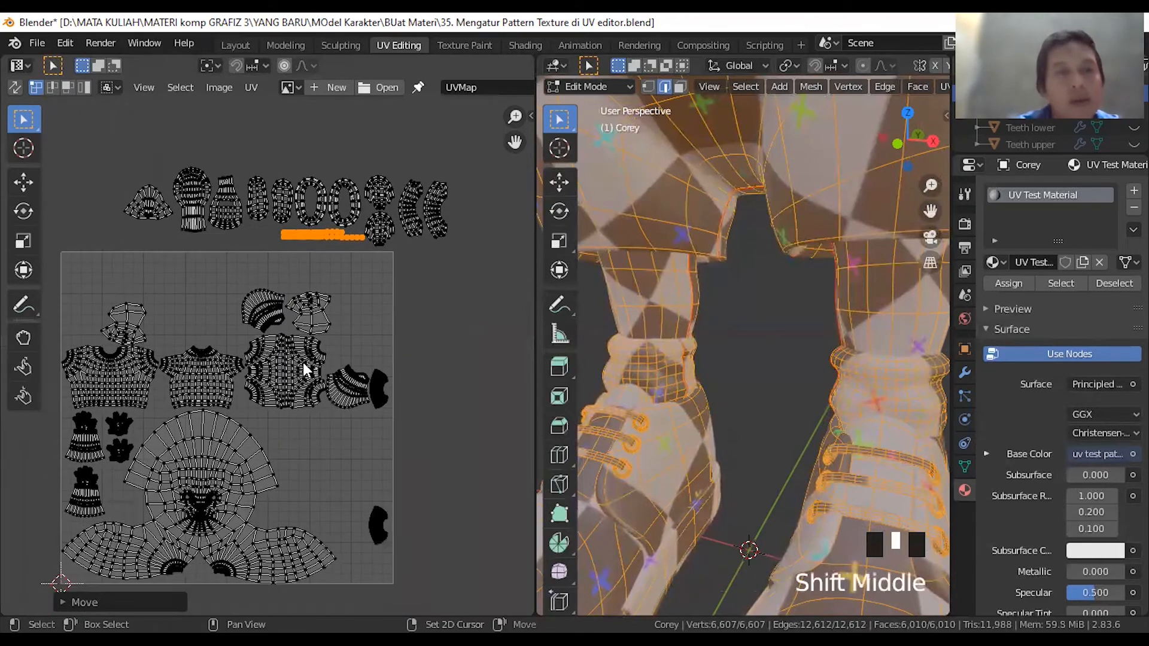
pyautogui.scroll(1, 354, 384)
pyautogui.scroll(-1, 355, 382)
pyautogui.scroll(1, 355, 393)
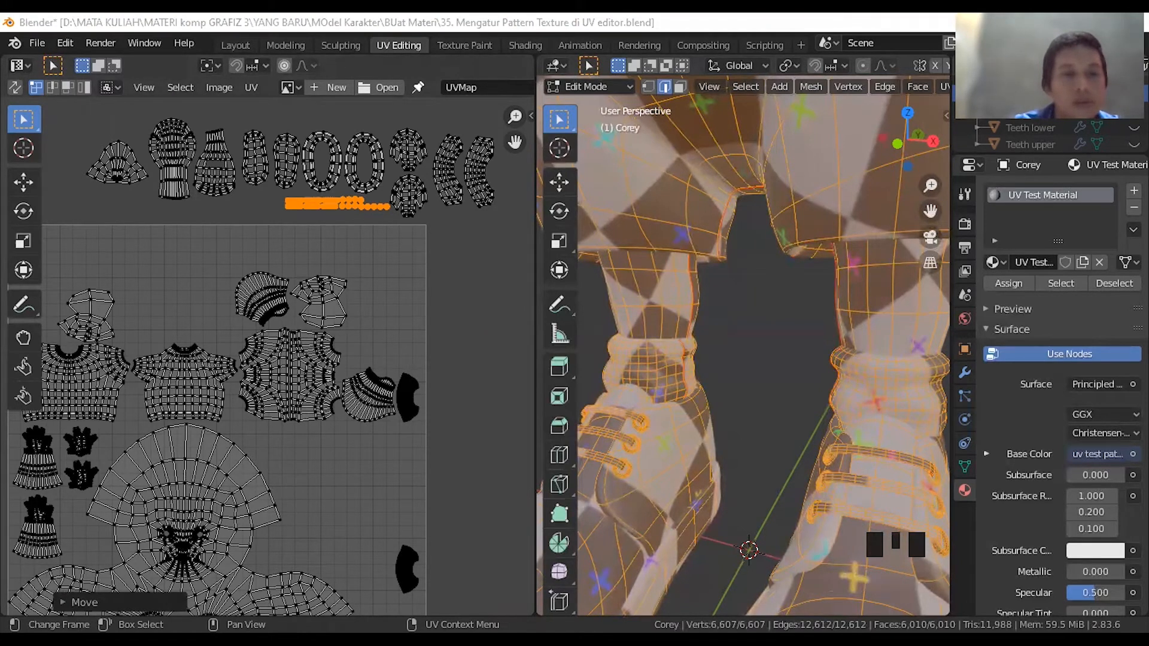
# - Rotate the right-hand shorts island 90° and shift it up and left over the other shorts half
pyautogui.scroll(2, 298, 441)
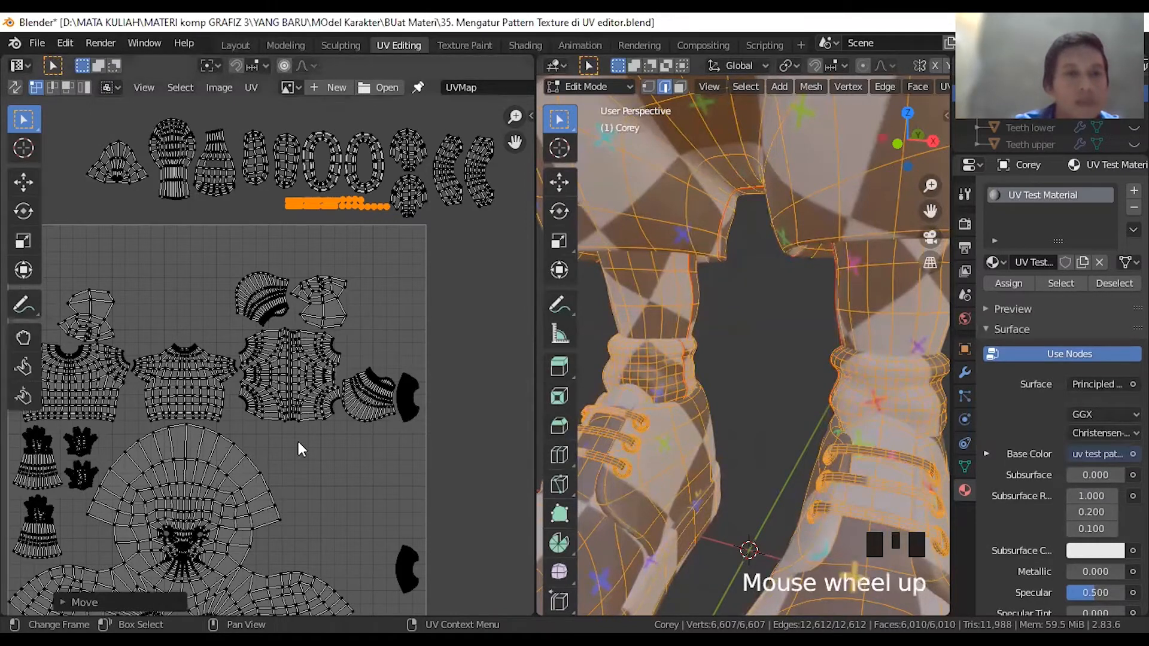
pyautogui.click(331, 384)
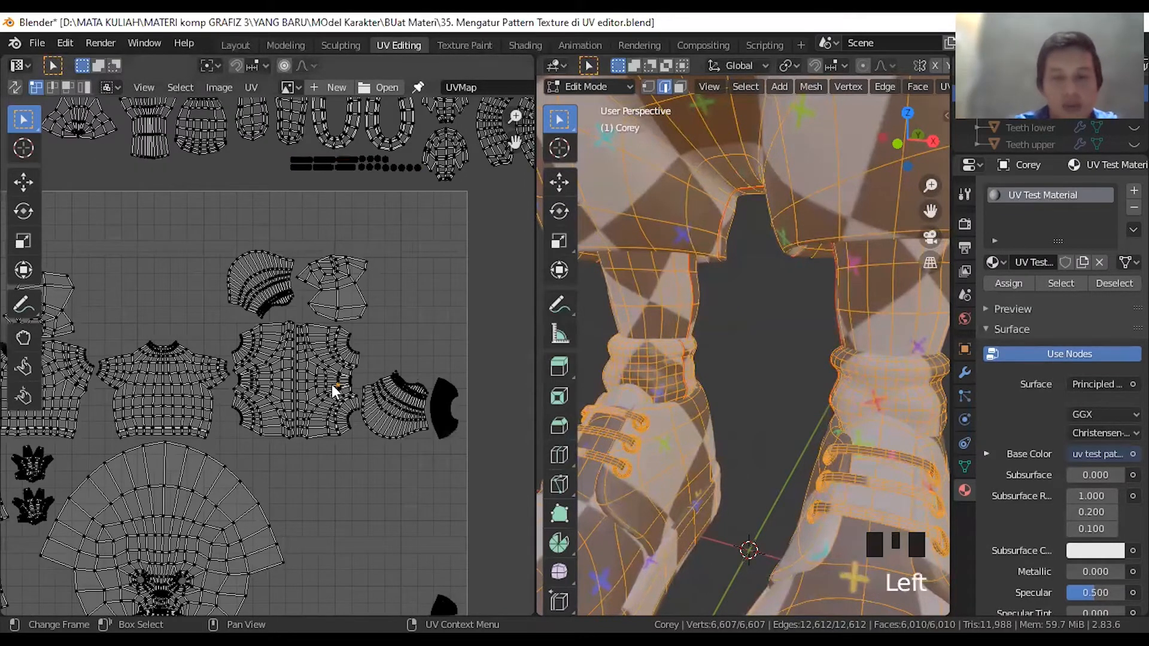
pyautogui.press('l')
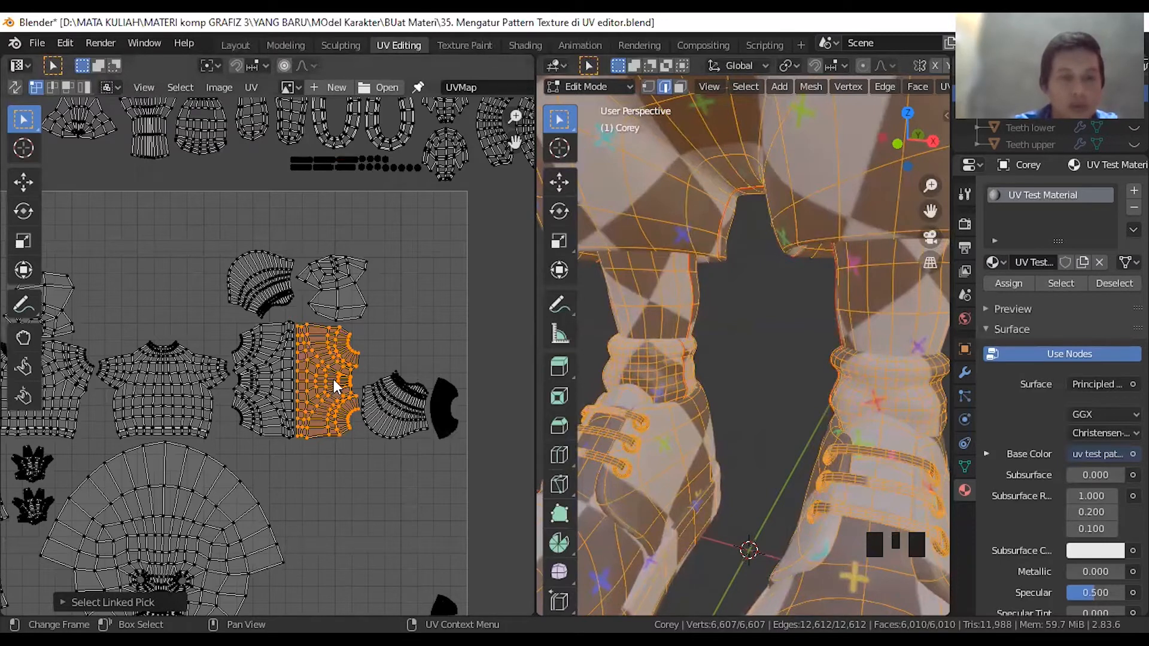
pyautogui.write('r90')
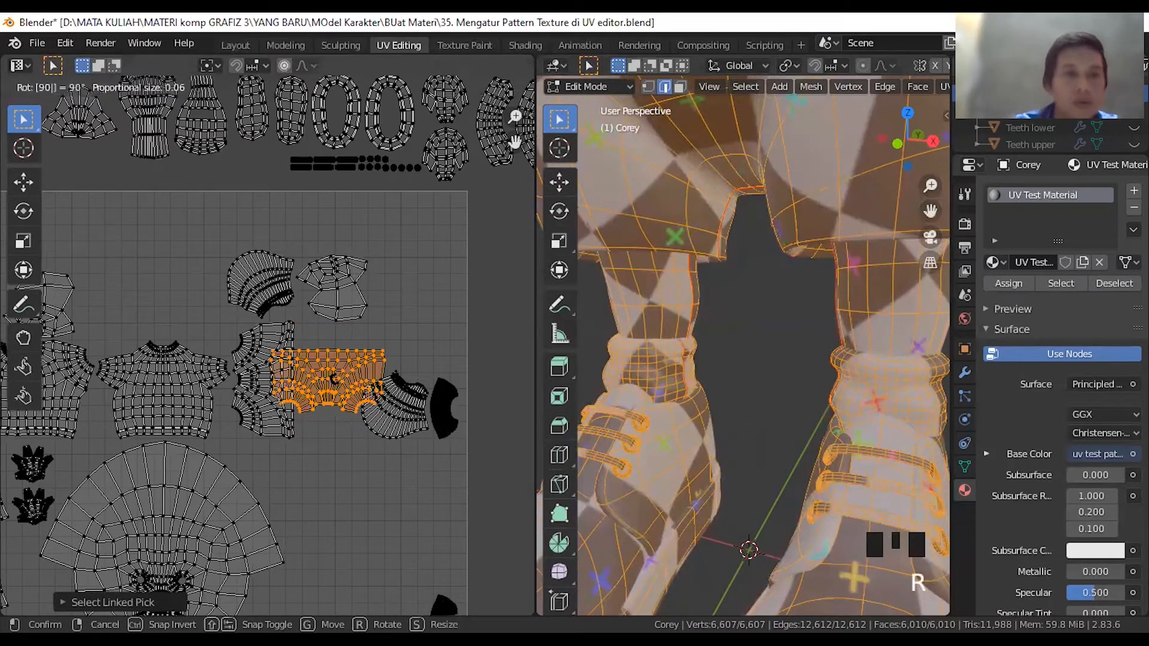
pyautogui.press('Return')
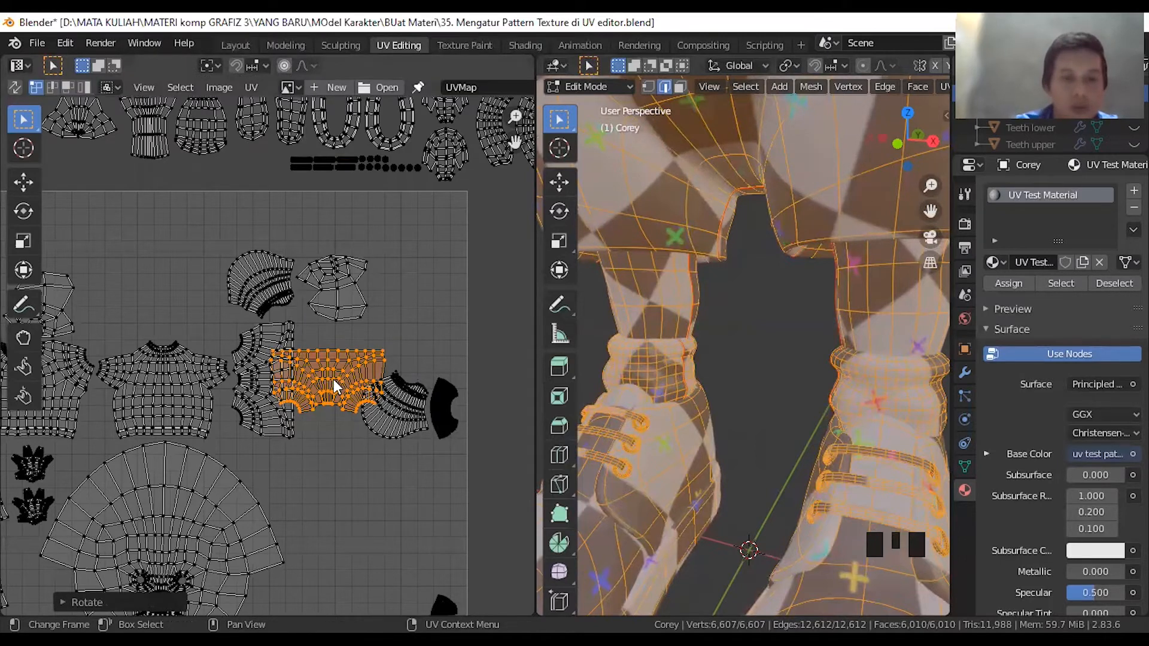
pyautogui.press('g')
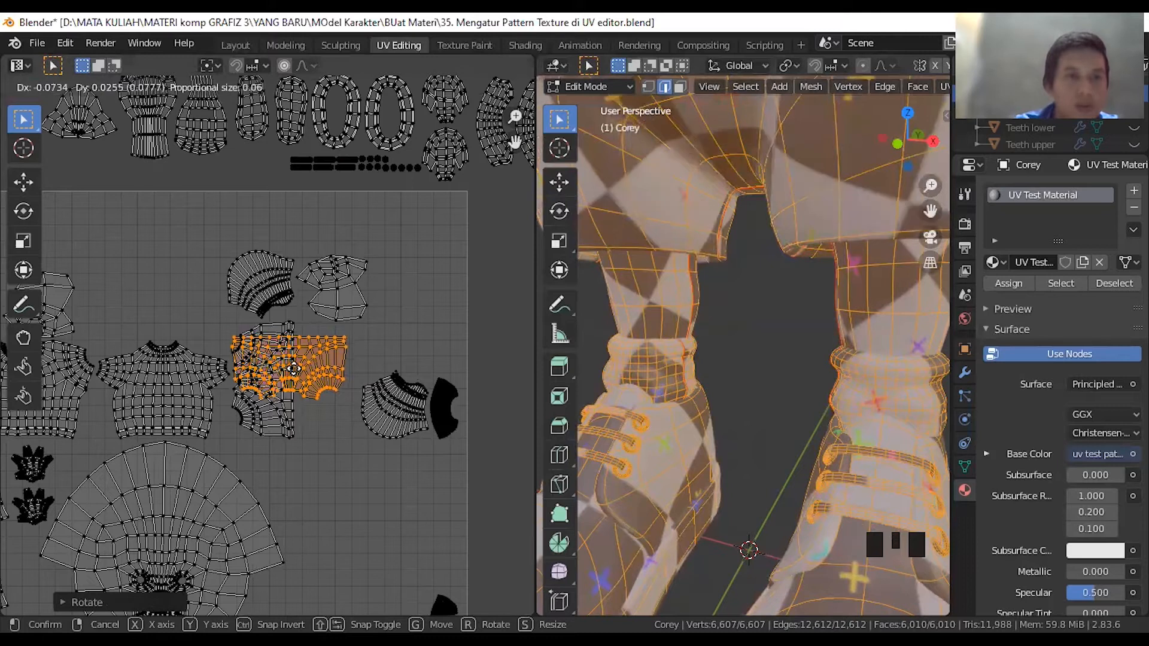
pyautogui.click(294, 367)
# - Rotate the other shorts island by 270° in 90° increments and place it directly below the first shorts island
pyautogui.click(275, 408)
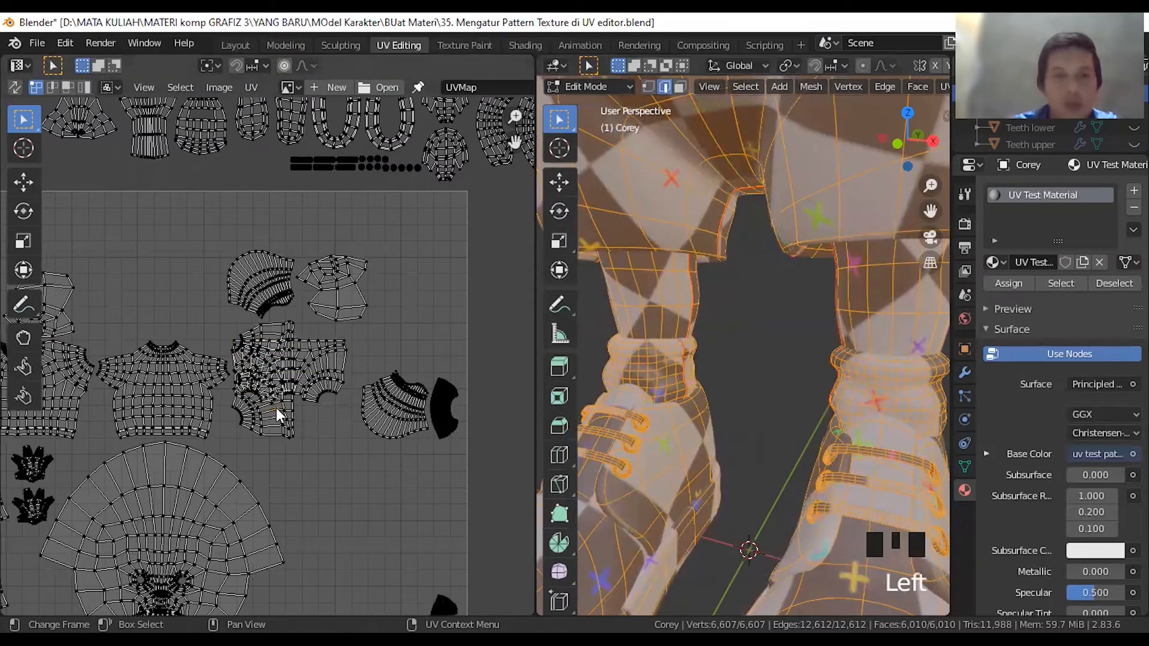
pyautogui.press('l')
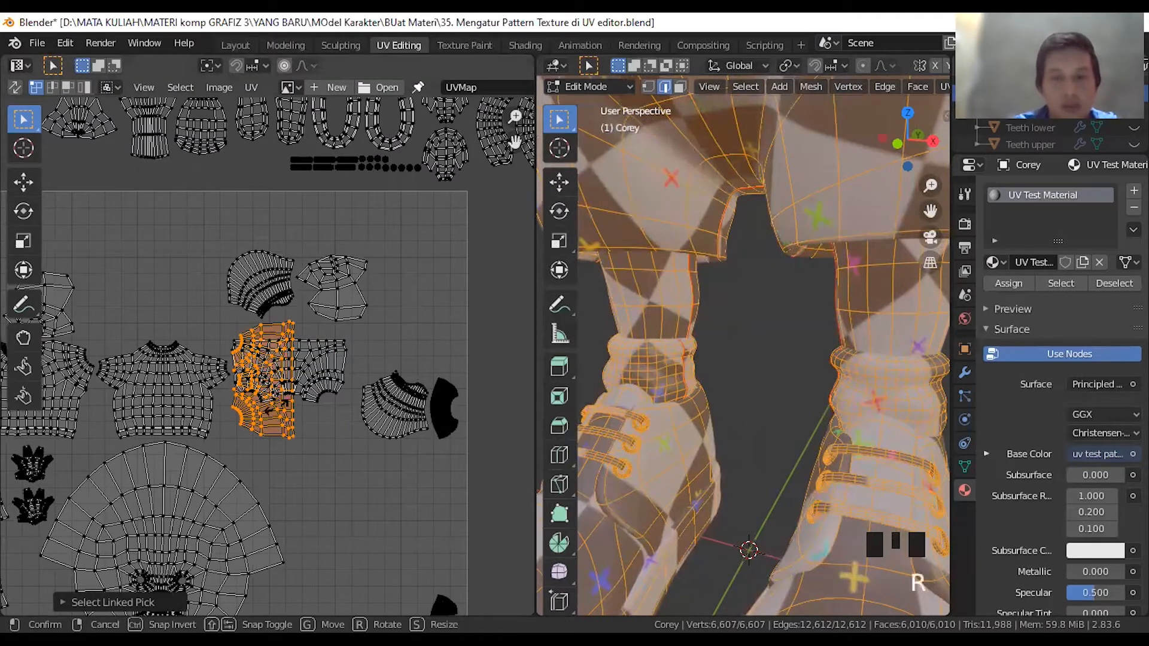
pyautogui.write('r90')
pyautogui.press('Return')
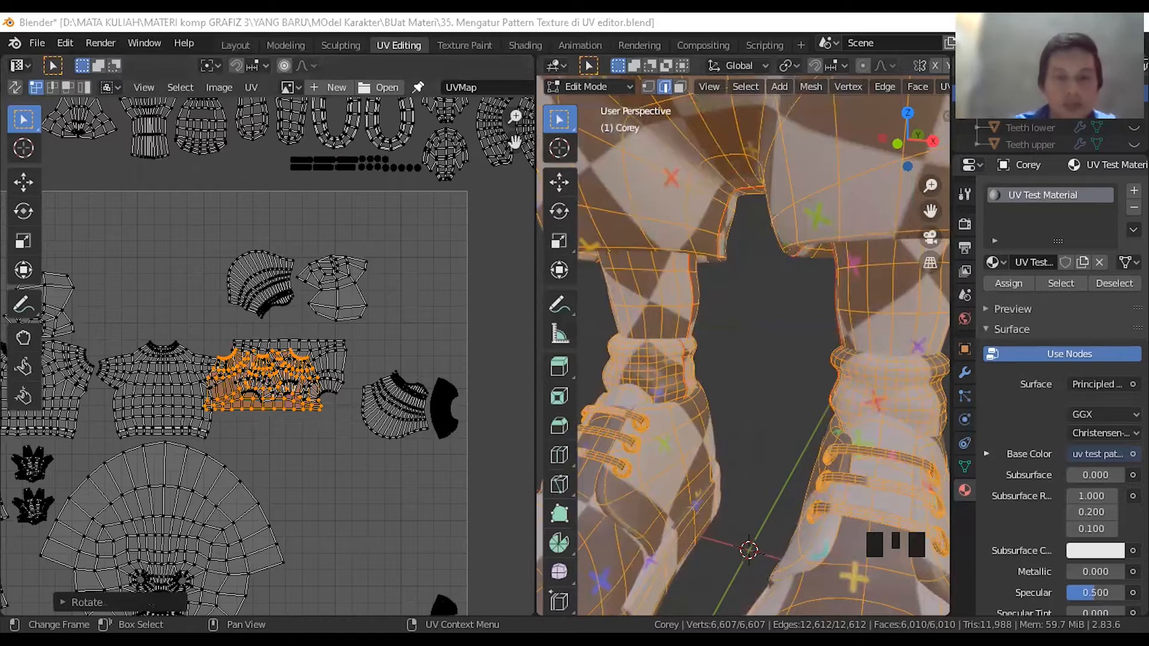
pyautogui.write('r9')
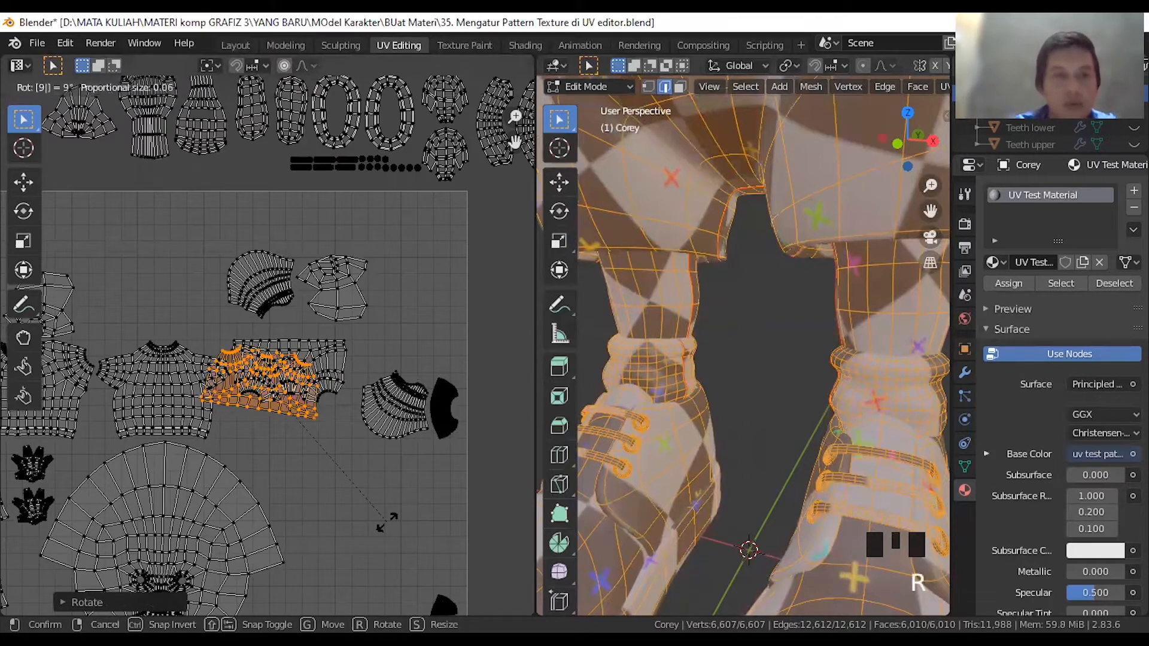
pyautogui.write('0')
pyautogui.press('Return')
pyautogui.write('r')
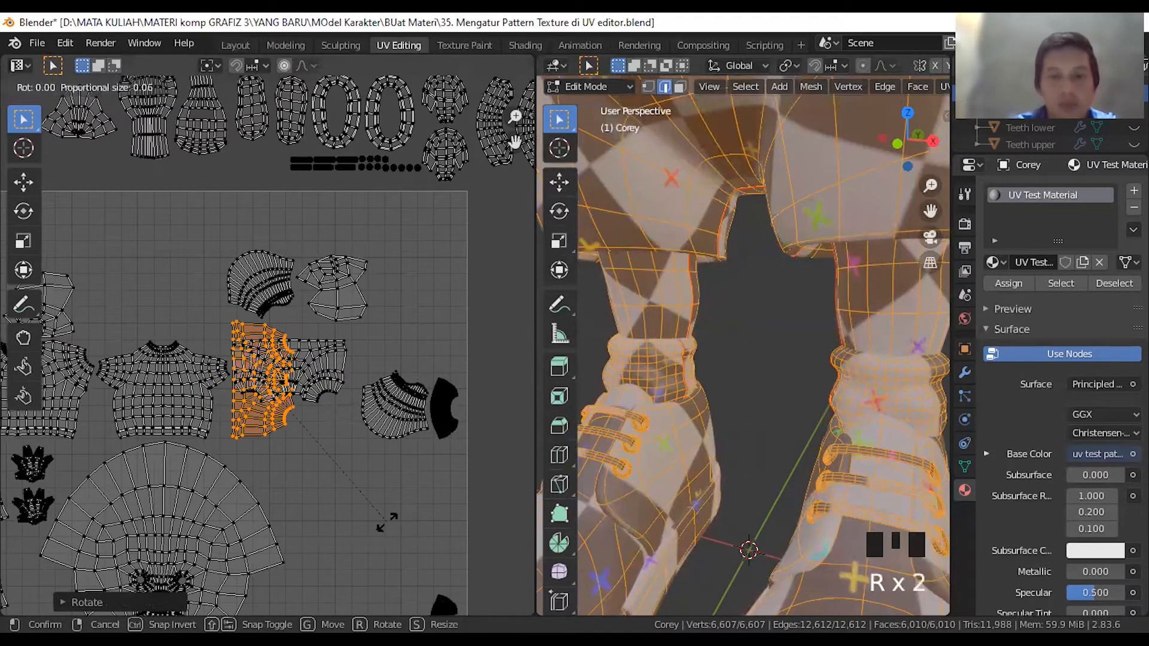
pyautogui.write('90')
pyautogui.press('Return')
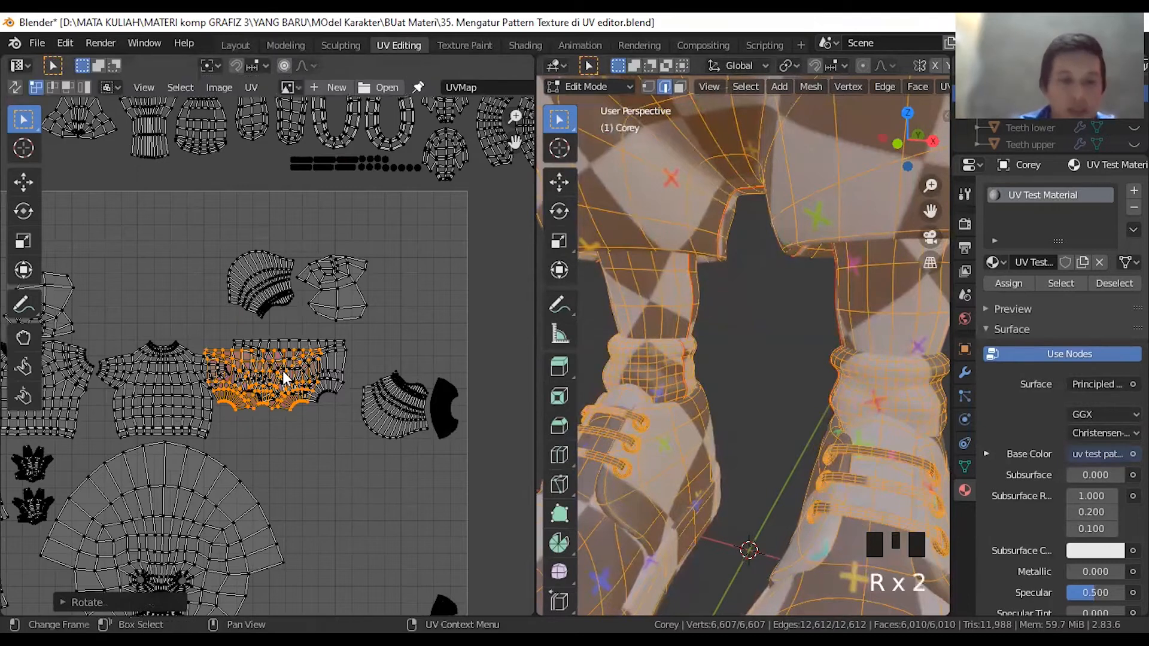
pyautogui.press('g')
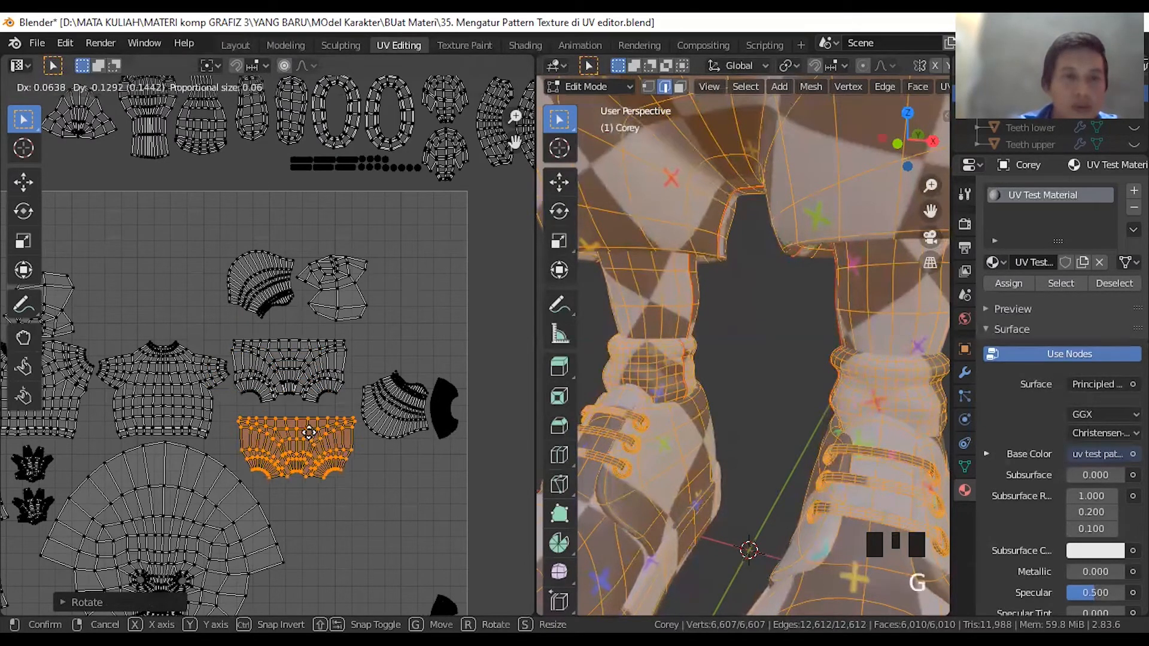
pyautogui.click(298, 420)
# - Move the fan-shaped island beside the shorts down into the empty area below them
pyautogui.click(383, 416)
pyautogui.scroll(-2, 383, 415)
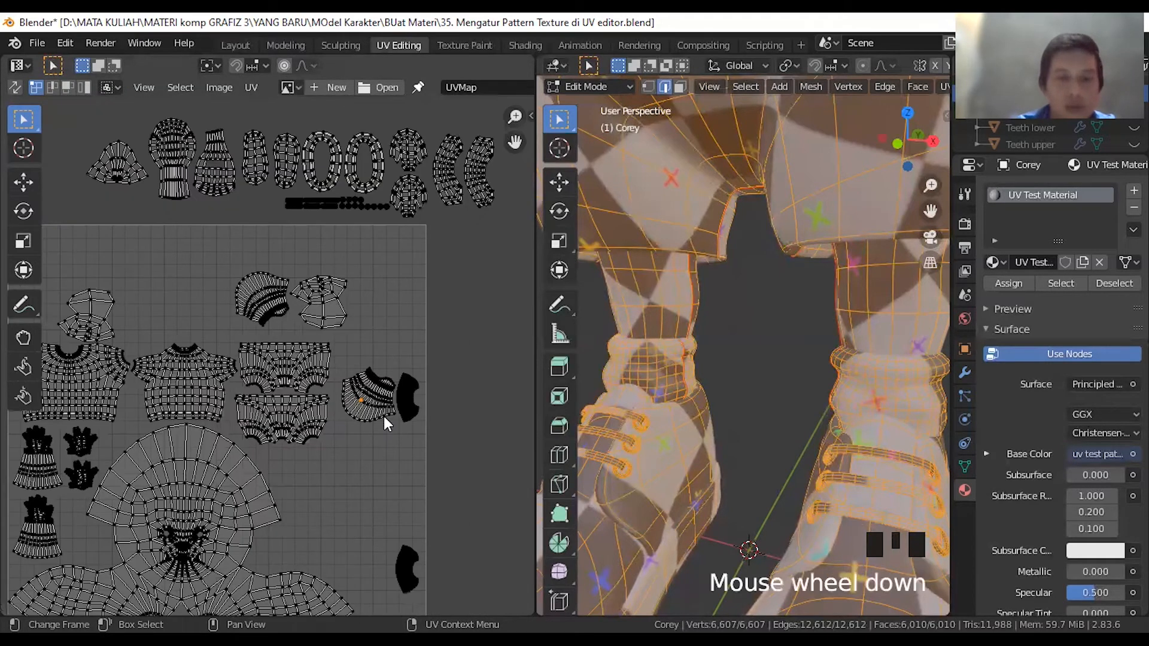
pyautogui.press('l')
pyautogui.press('g')
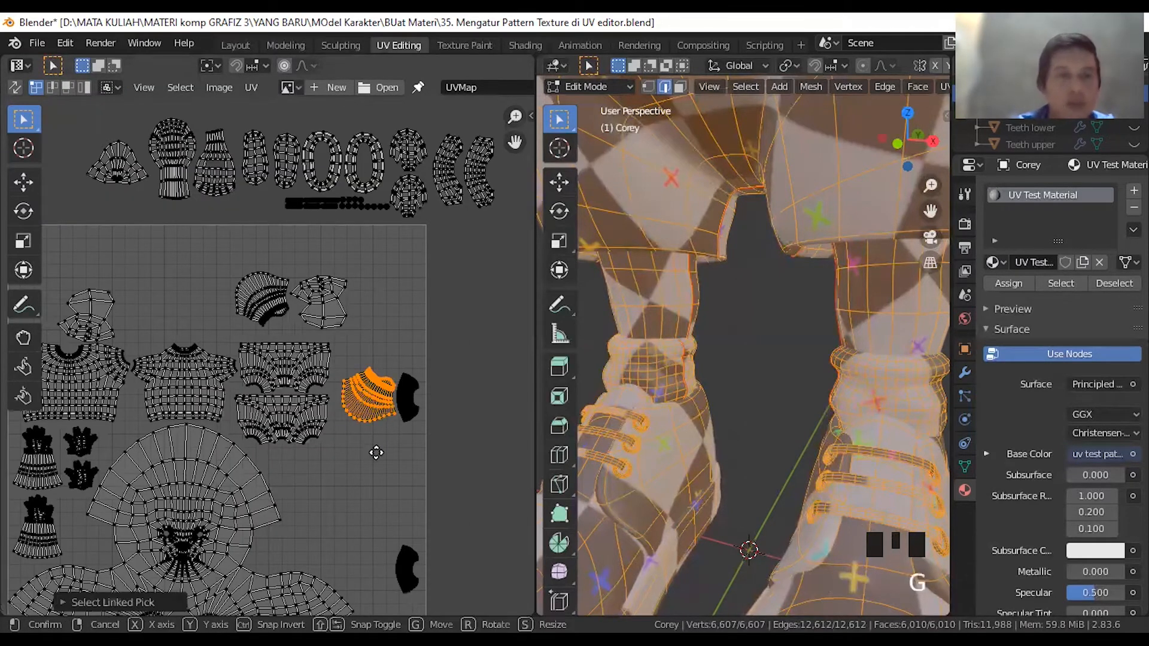
pyautogui.click(358, 509)
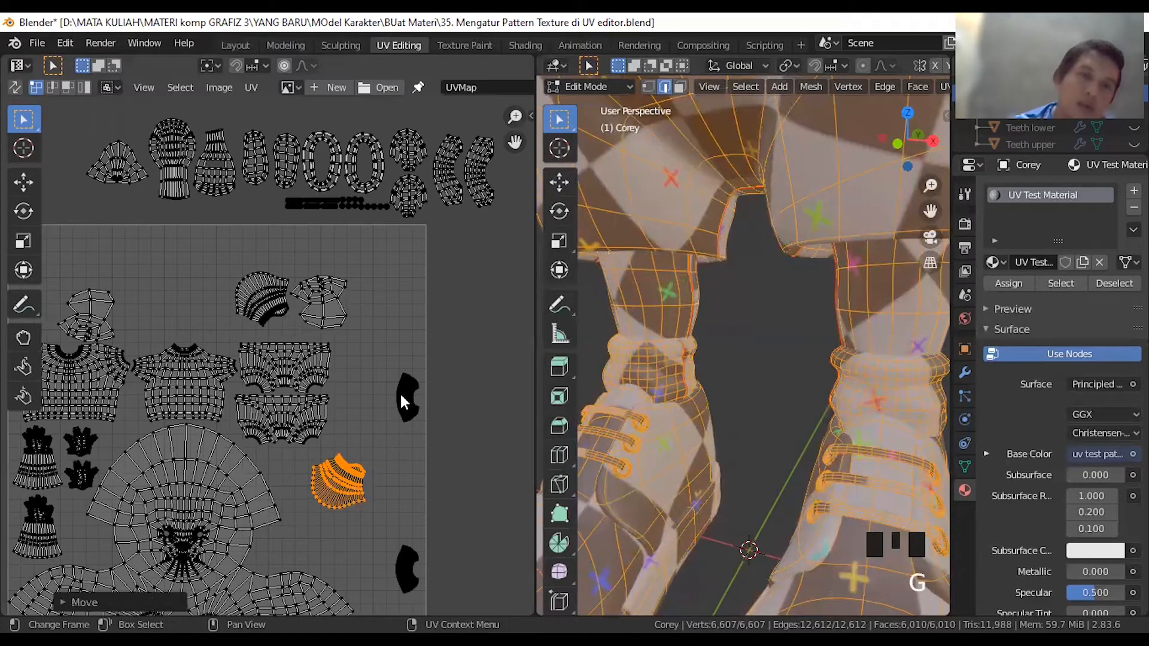
# - Move the upper dark crescent island from the tile's right edge to just right of the two shorts islands
pyautogui.click(401, 394)
pyautogui.press('l')
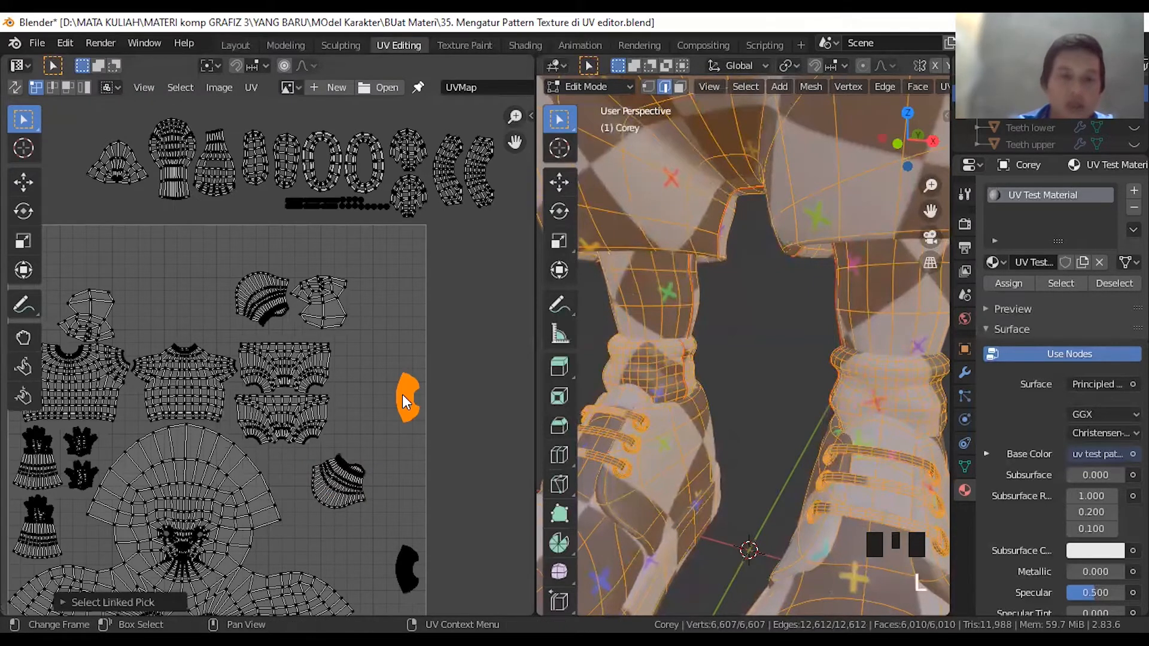
pyautogui.press('g')
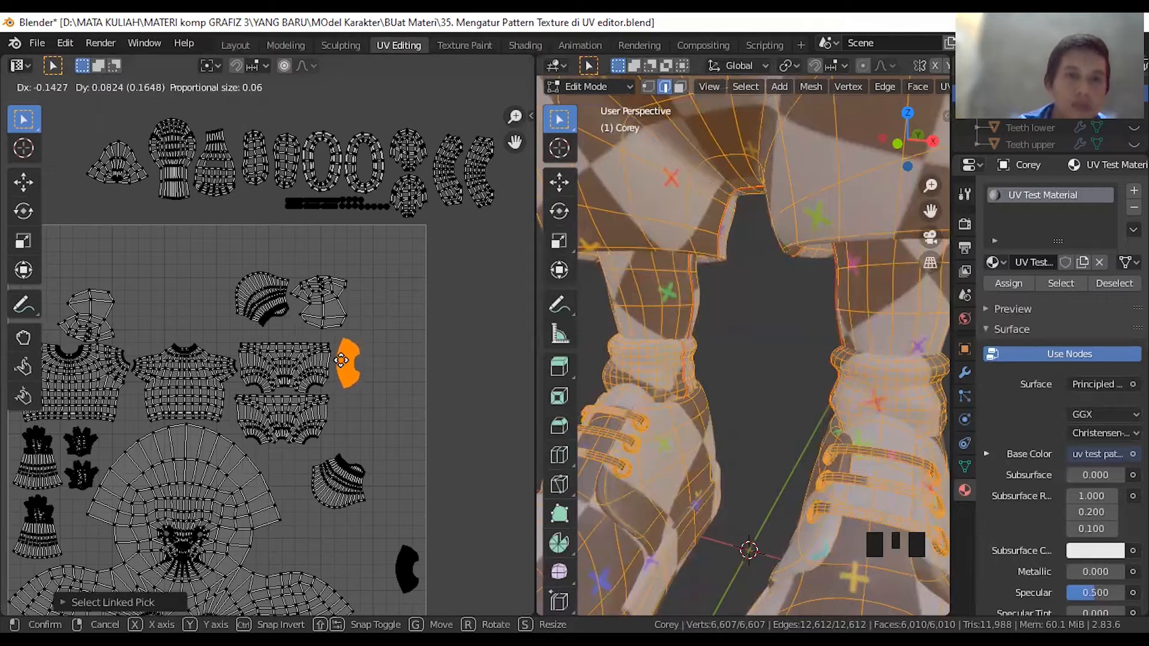
pyautogui.click(345, 363)
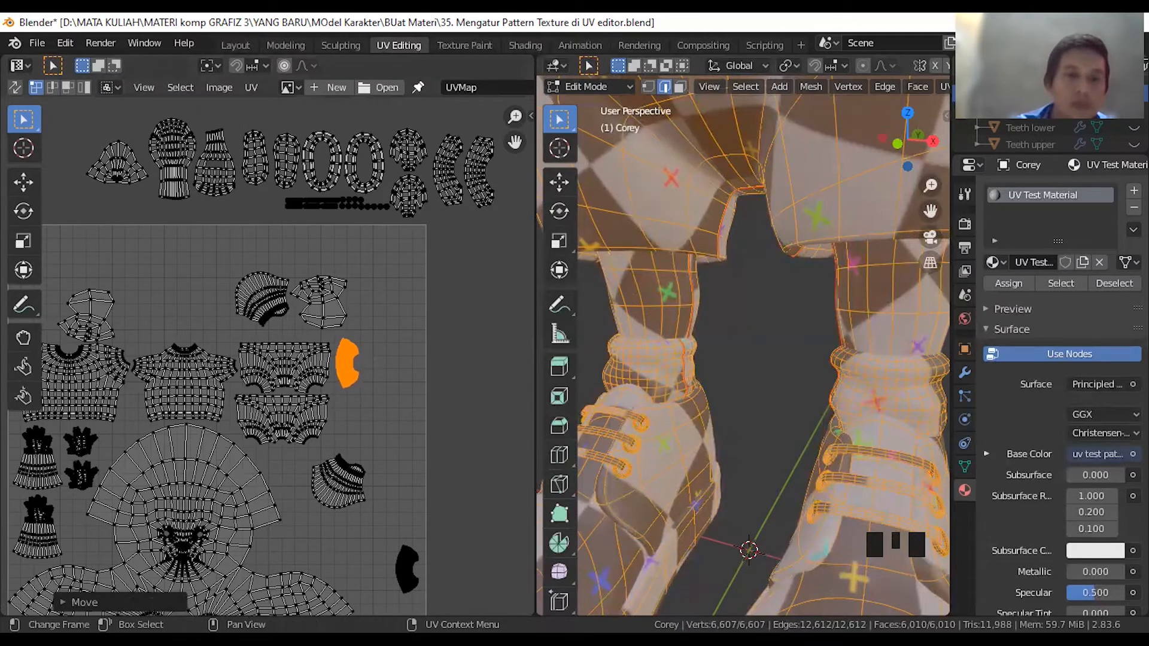
pyautogui.press('g')
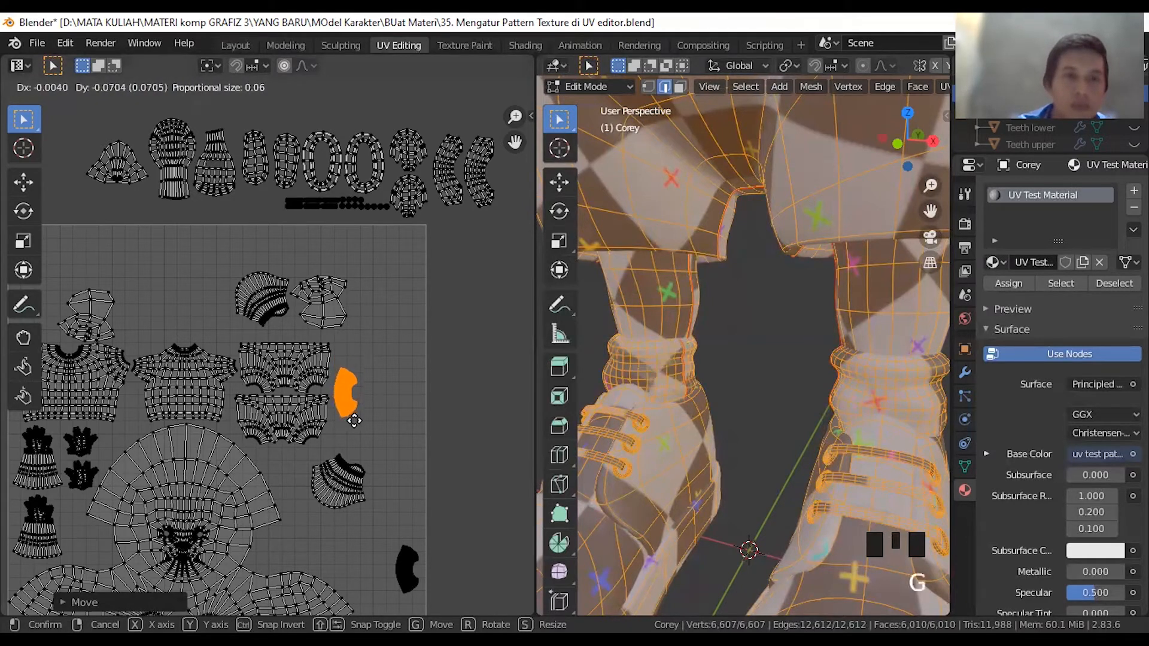
pyautogui.click(354, 417)
# - Place the lower dark crescent island directly to the right of the first crescent beside the shorts
pyautogui.click(411, 577)
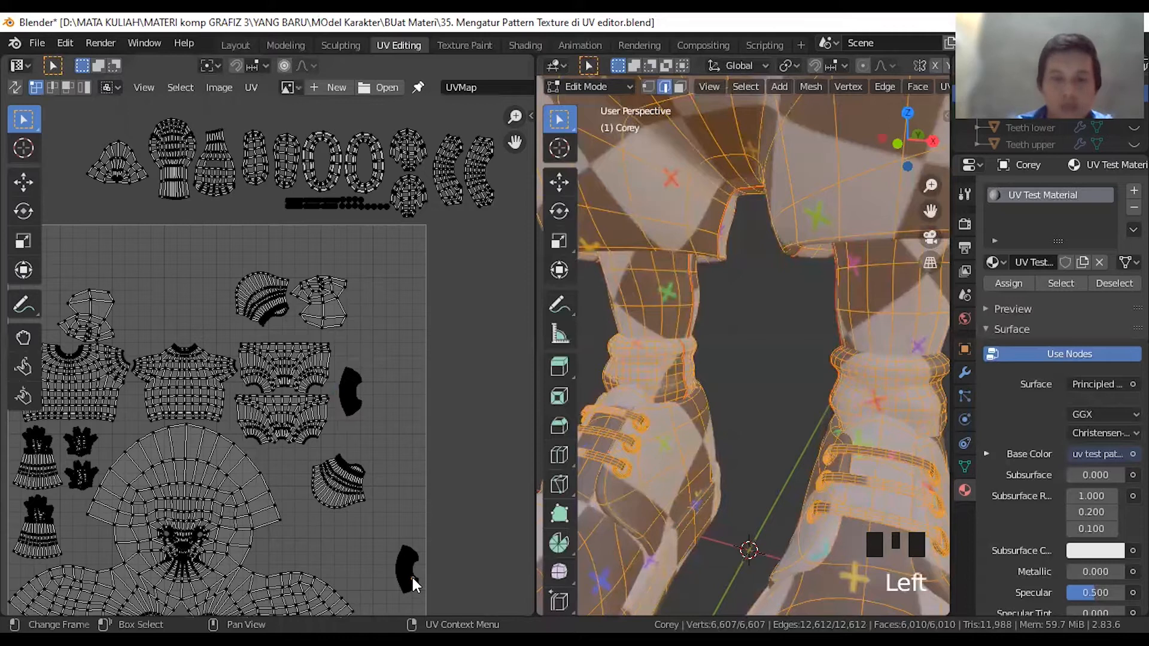
pyautogui.press('l')
pyautogui.press('g')
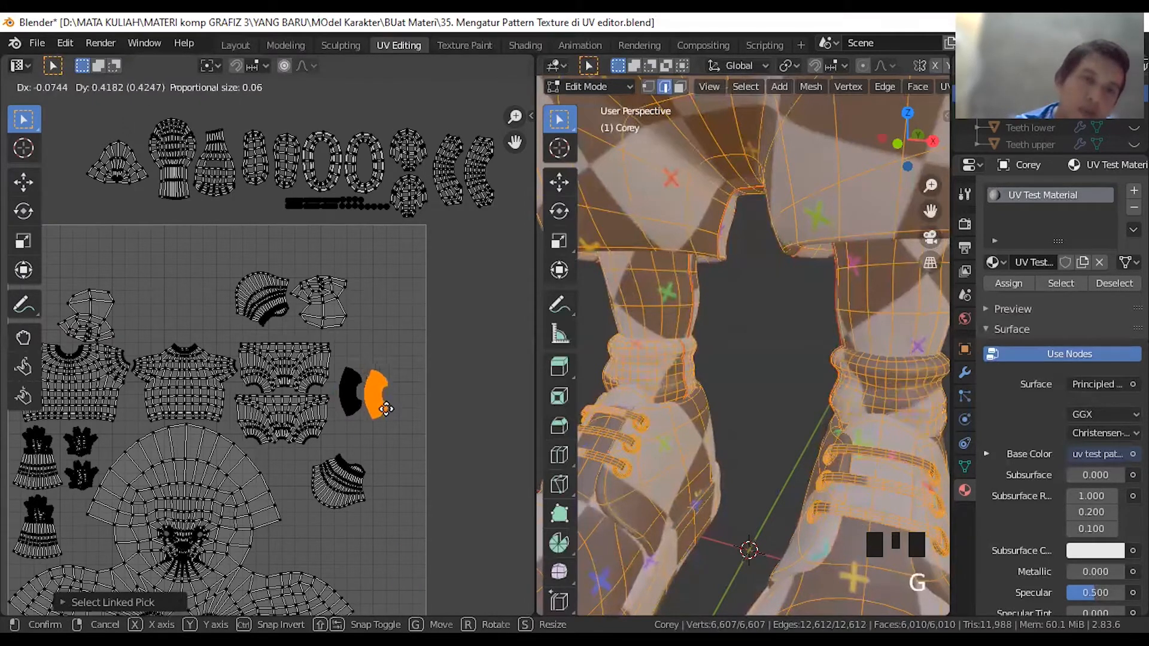
pyautogui.click(386, 405)
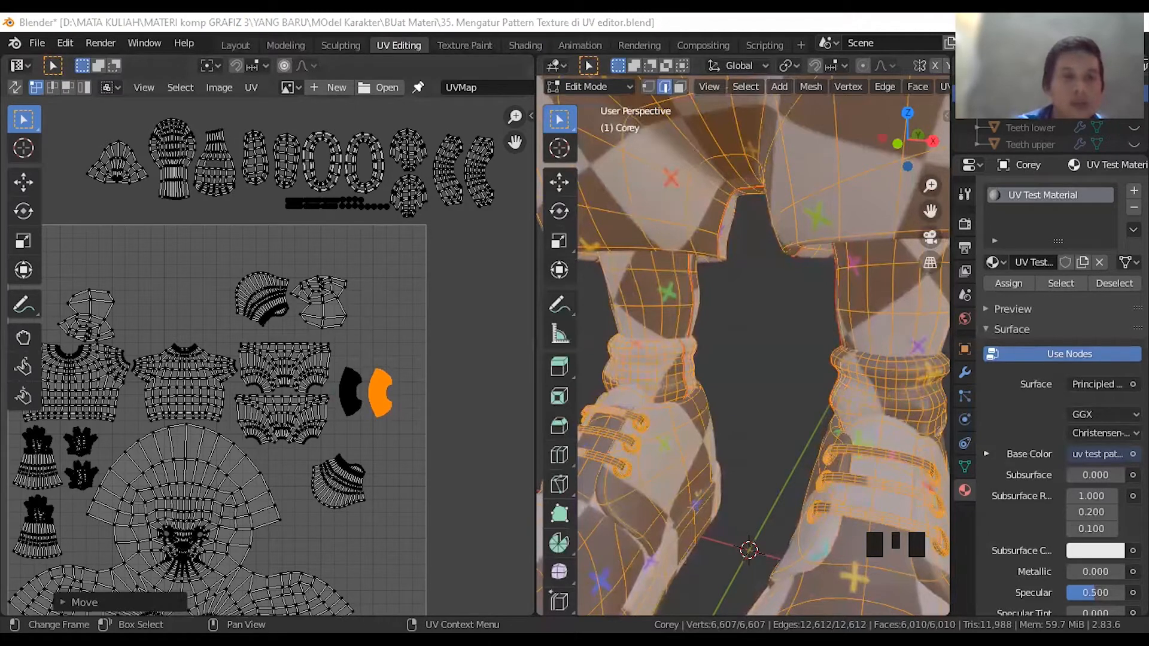
# - Rotate the fan-shaped island below the shorts upright with its narrow end up, and shift it left beneath them
pyautogui.click(340, 465)
pyautogui.press('l')
pyautogui.press('r')
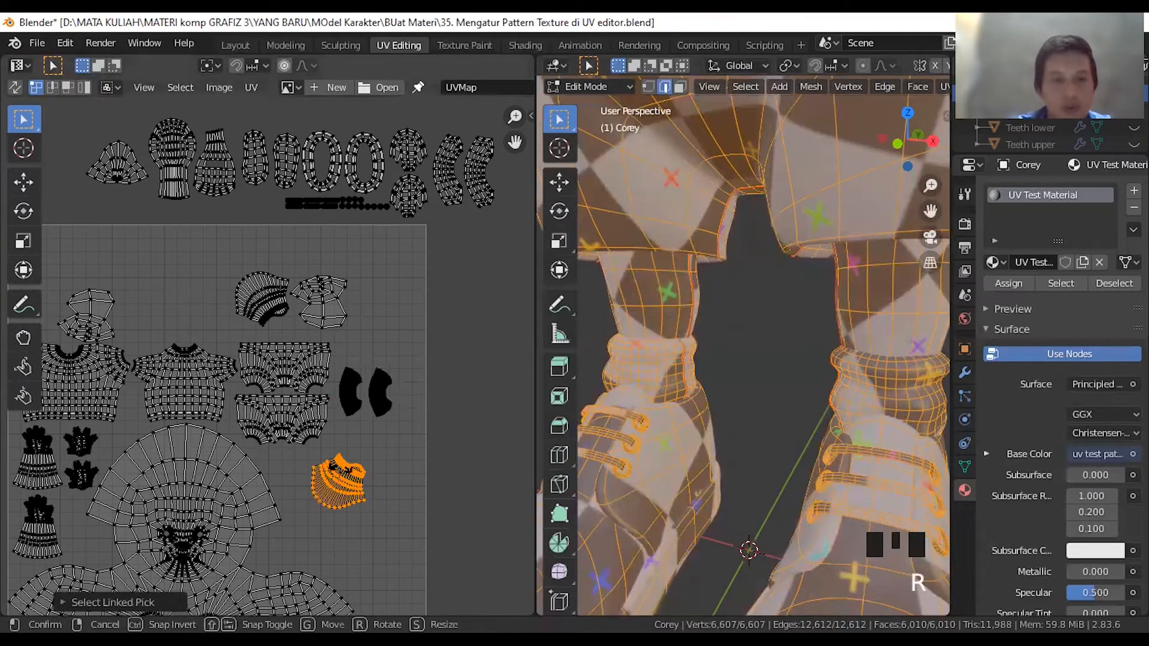
pyautogui.click(326, 454)
pyautogui.press('g')
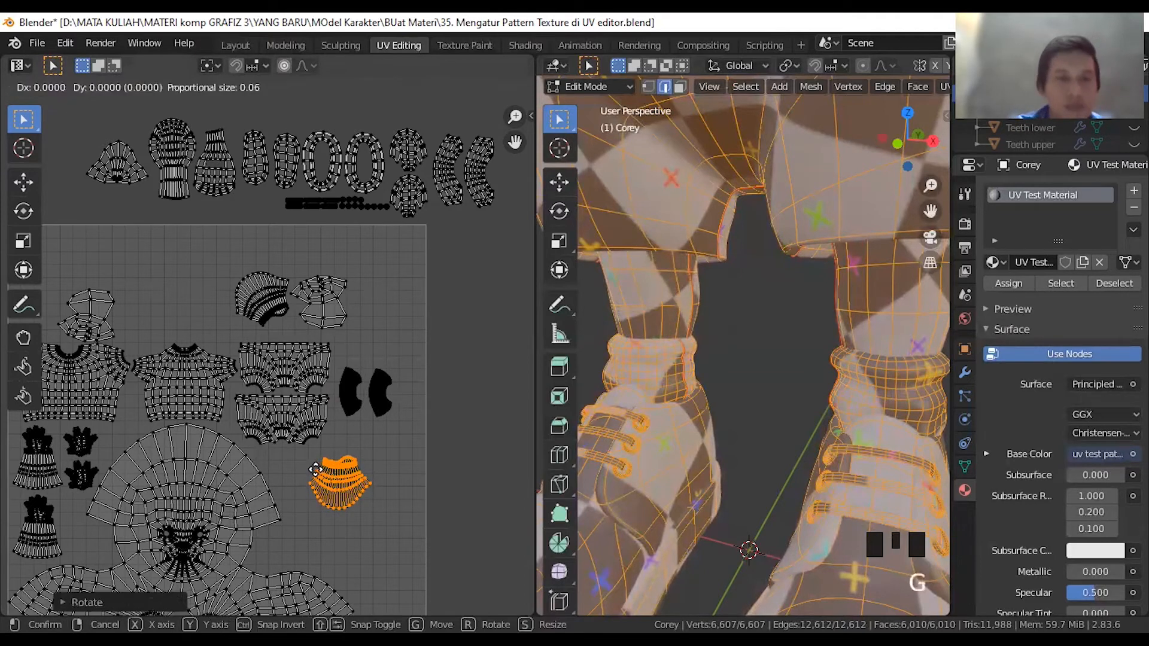
pyautogui.click(291, 466)
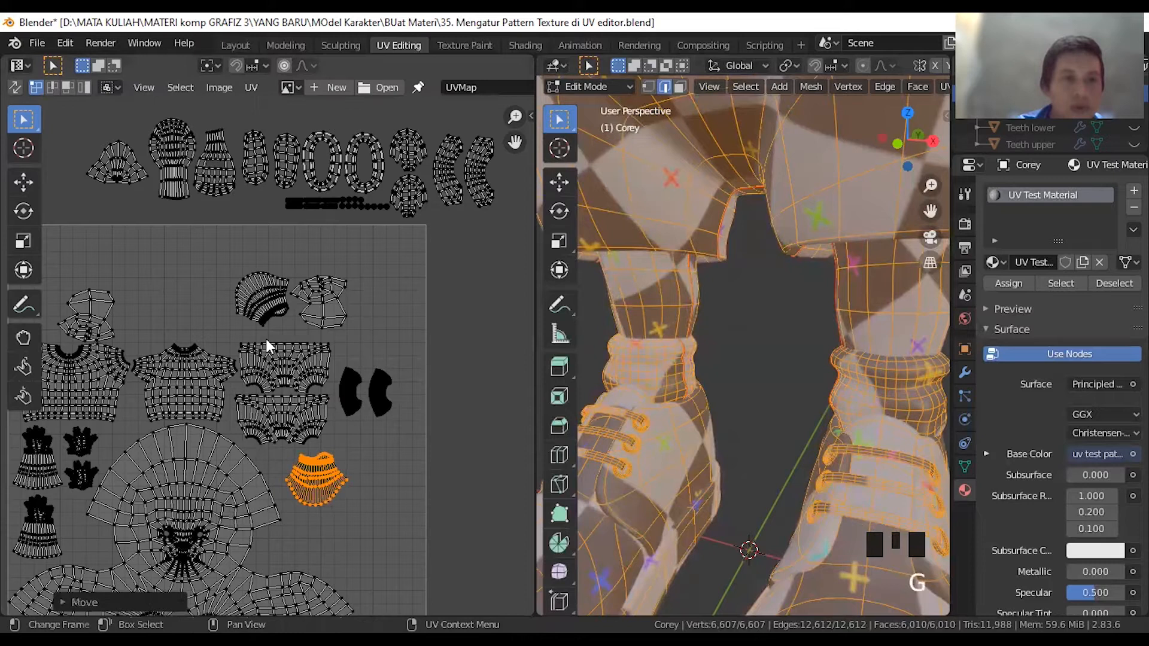
# - Rotate the fan-shaped island above the shorts until its narrow end points up, and place it directly below the matching fan-shaped island
pyautogui.click(260, 302)
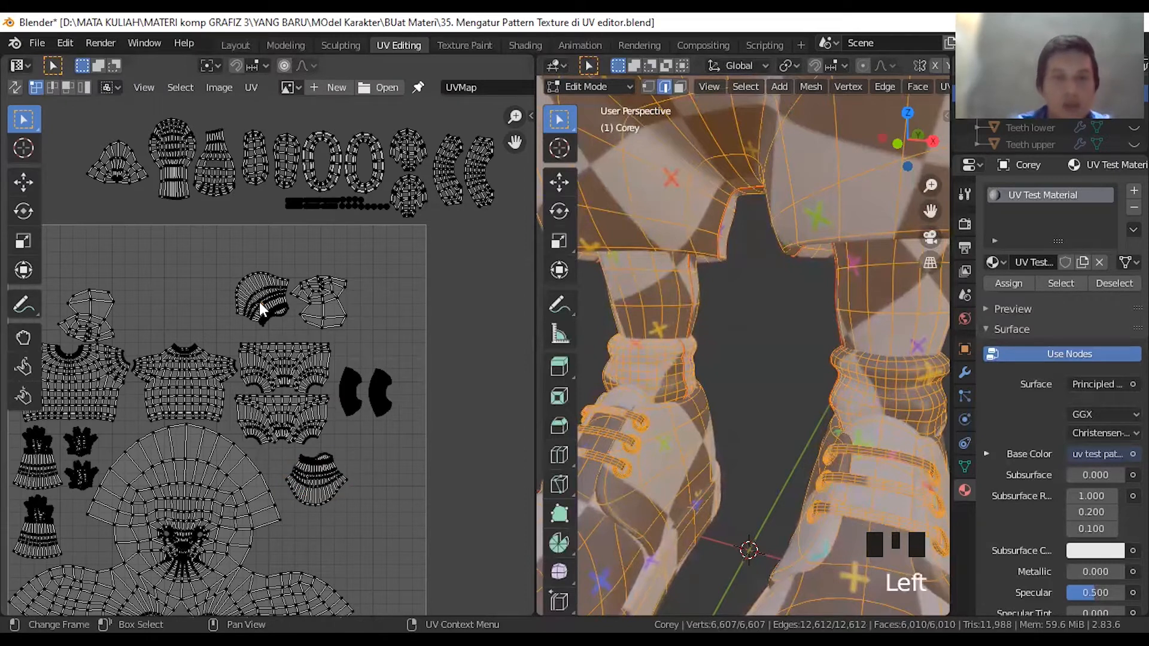
pyautogui.press('l')
pyautogui.press('r')
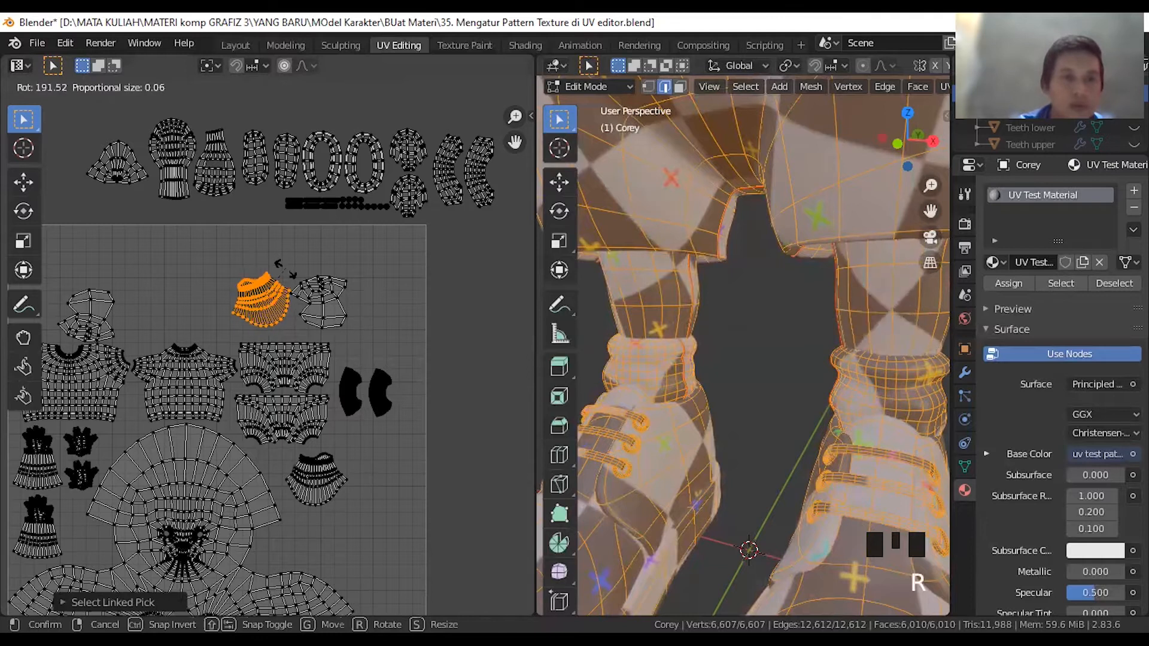
pyautogui.click(286, 285)
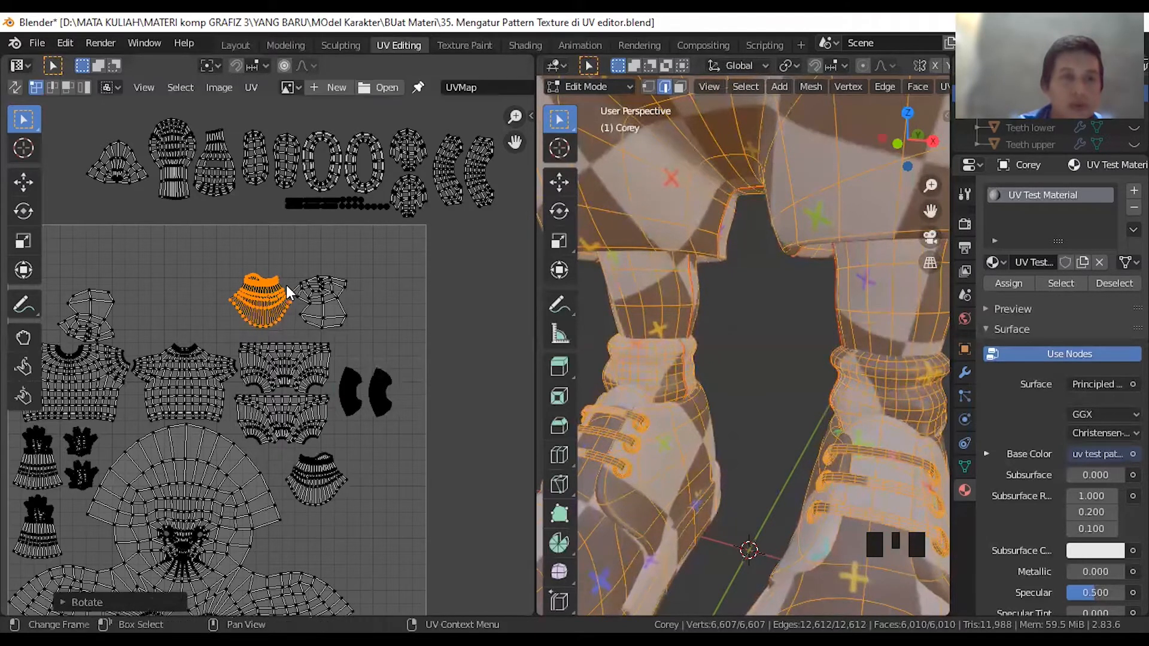
pyautogui.press('g')
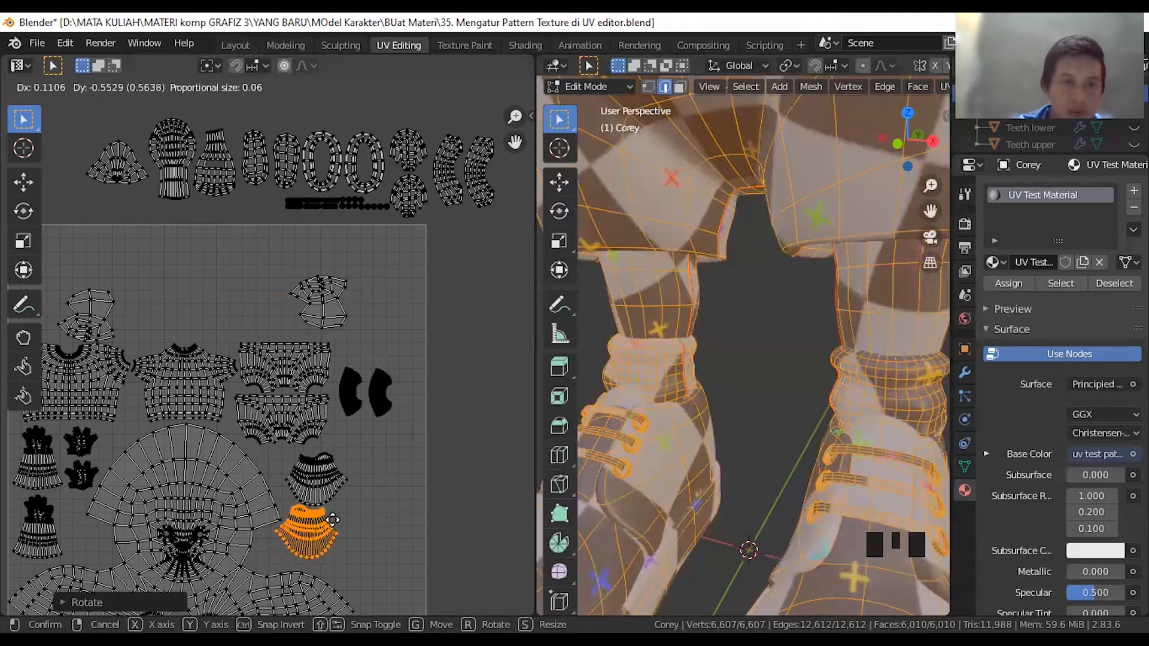
pyautogui.click(333, 519)
# - Move the remaining island above the shorts down to just right of the upper fan-shaped island
pyautogui.scroll(-1, 342, 513)
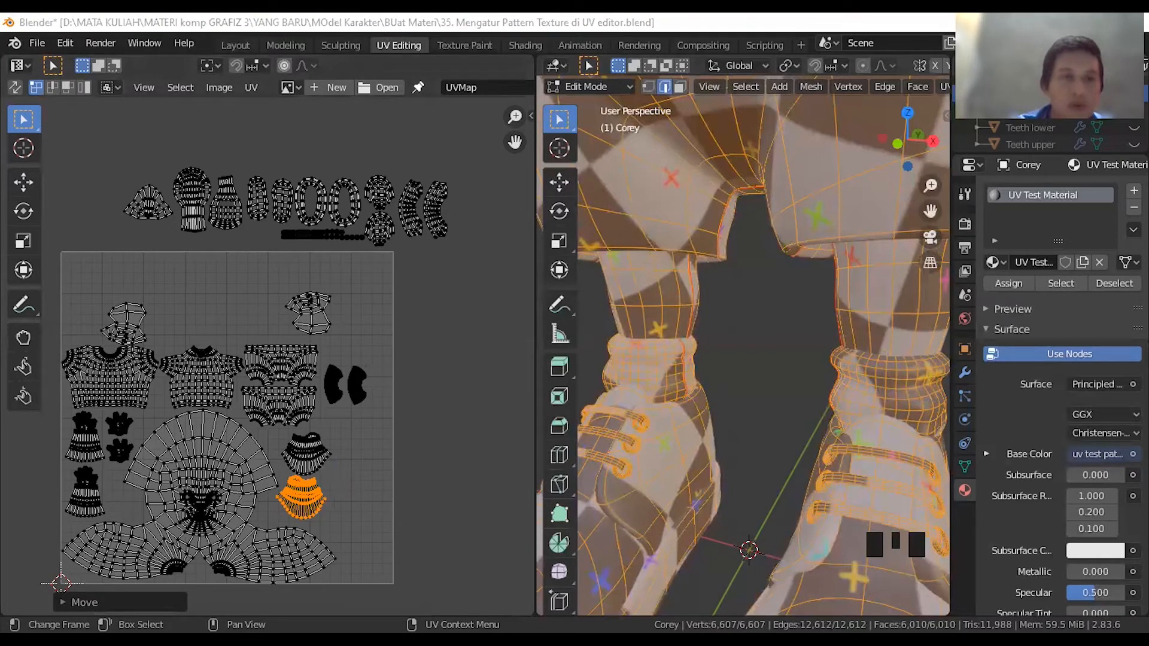
pyautogui.click(311, 321)
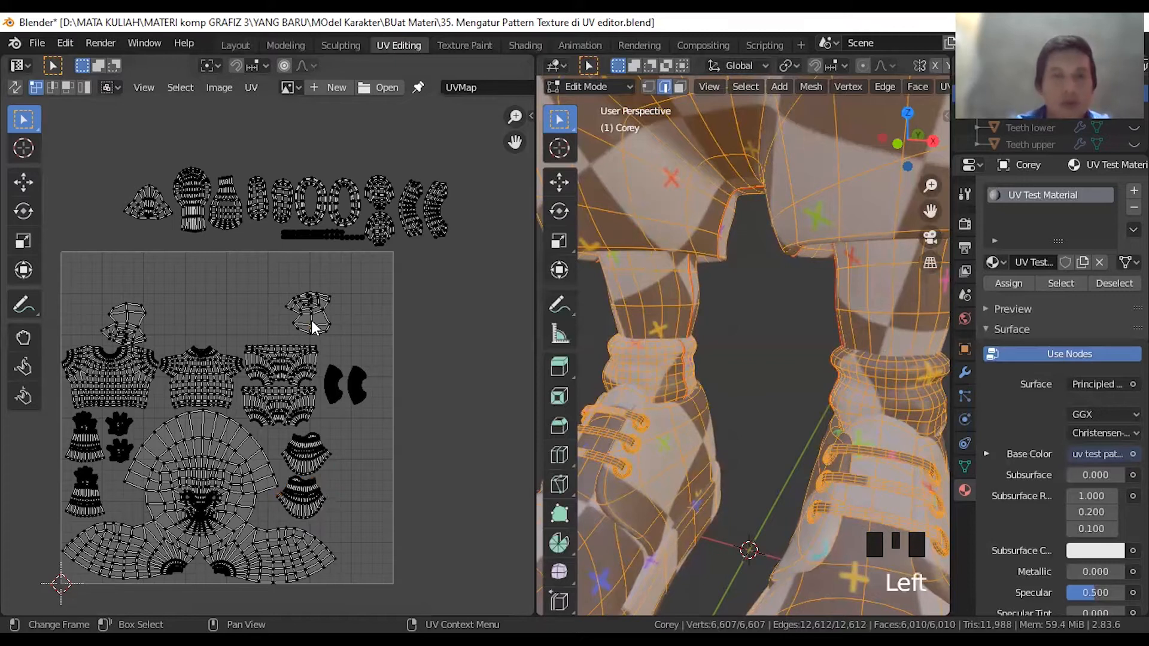
pyautogui.press('l')
pyautogui.press('g')
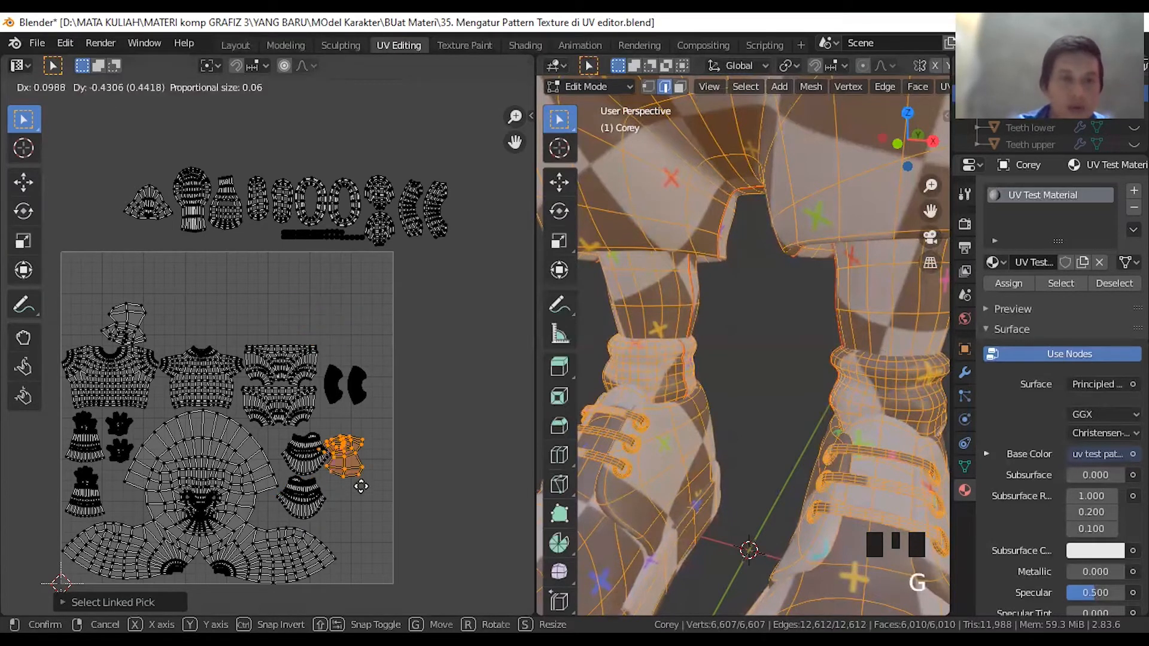
pyautogui.click(357, 450)
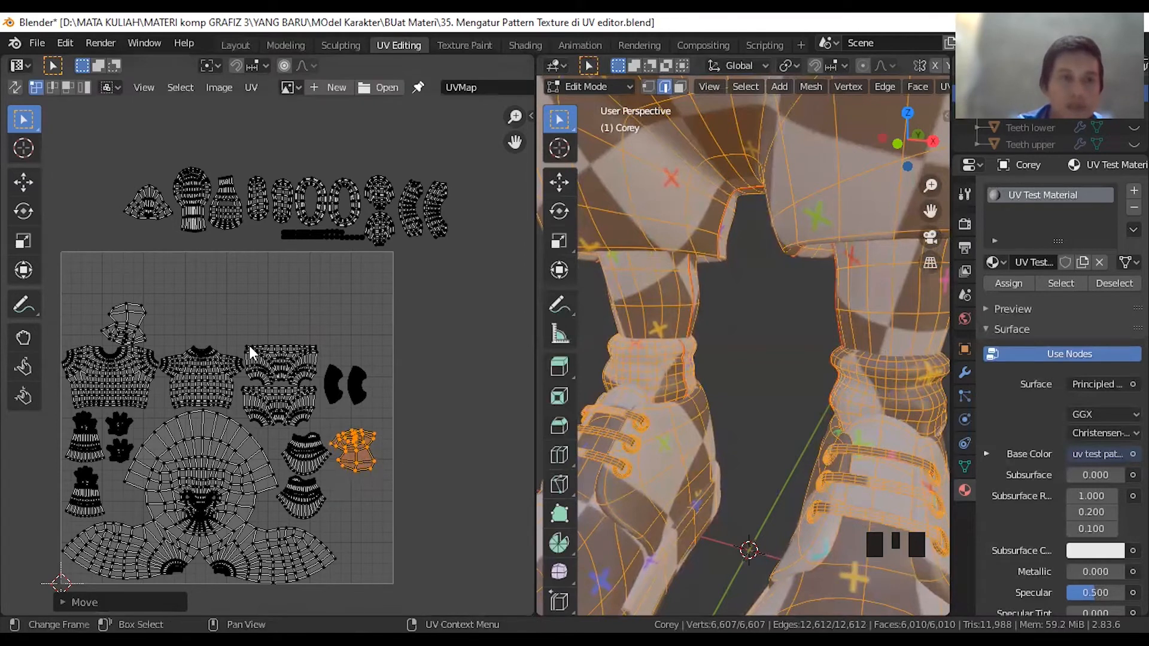
# - Move the island above the large shirt to beside the lower fan-shaped island and rotate it 180 degrees in two 90-degree turns
pyautogui.click(139, 322)
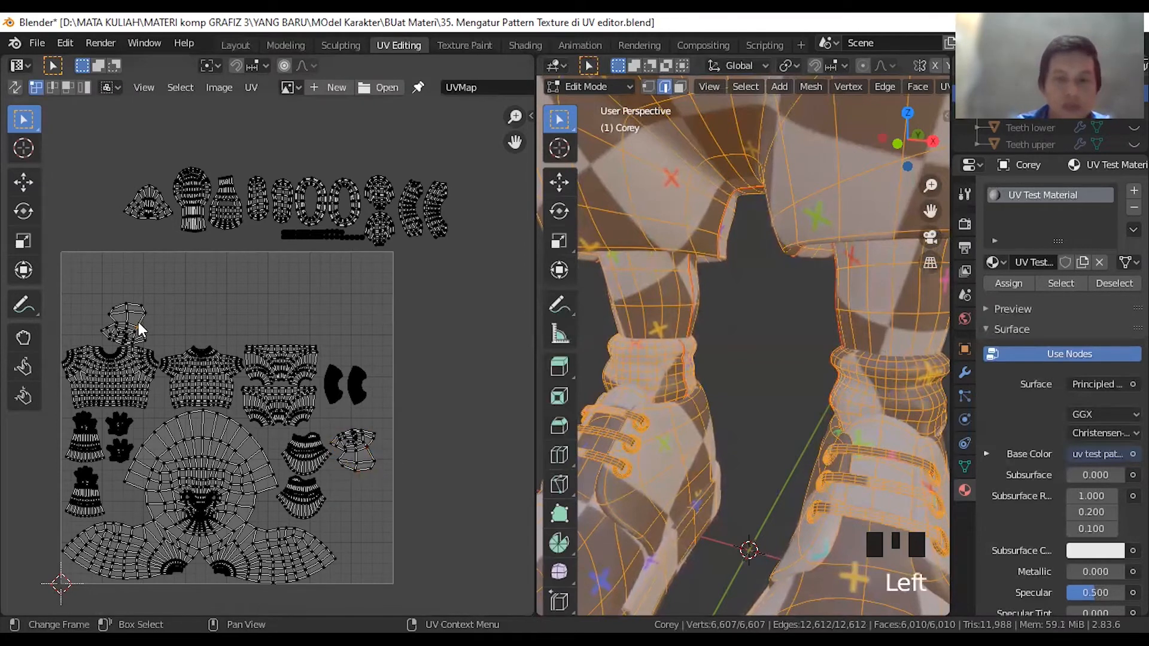
pyautogui.press('l')
pyautogui.press('g')
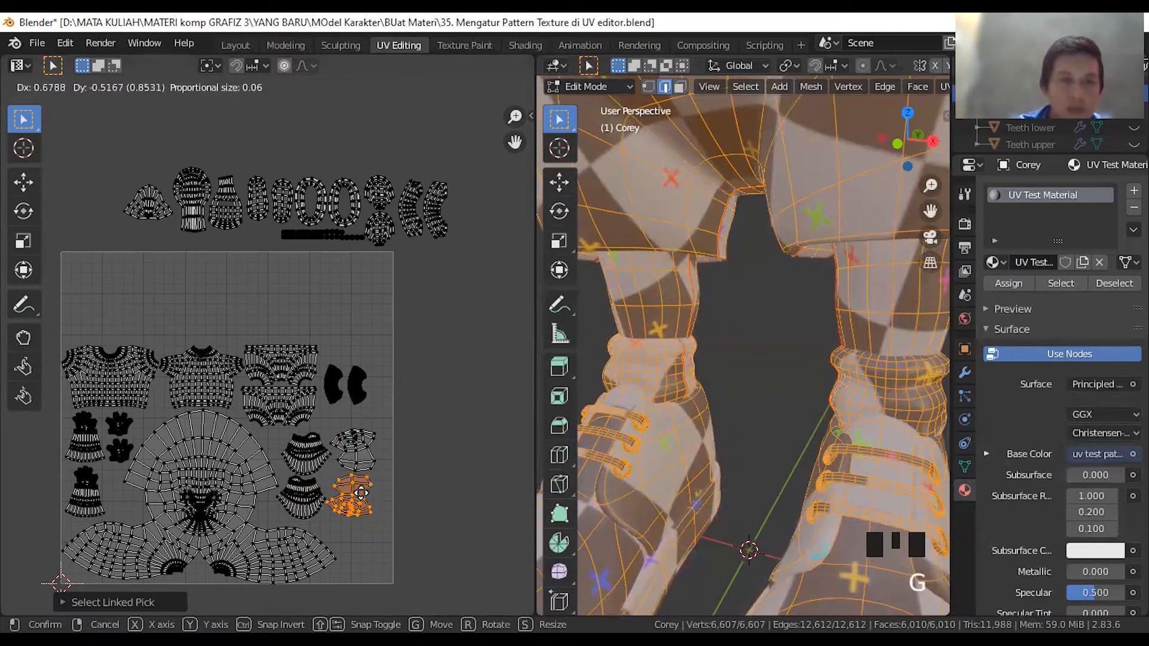
pyautogui.click(364, 494)
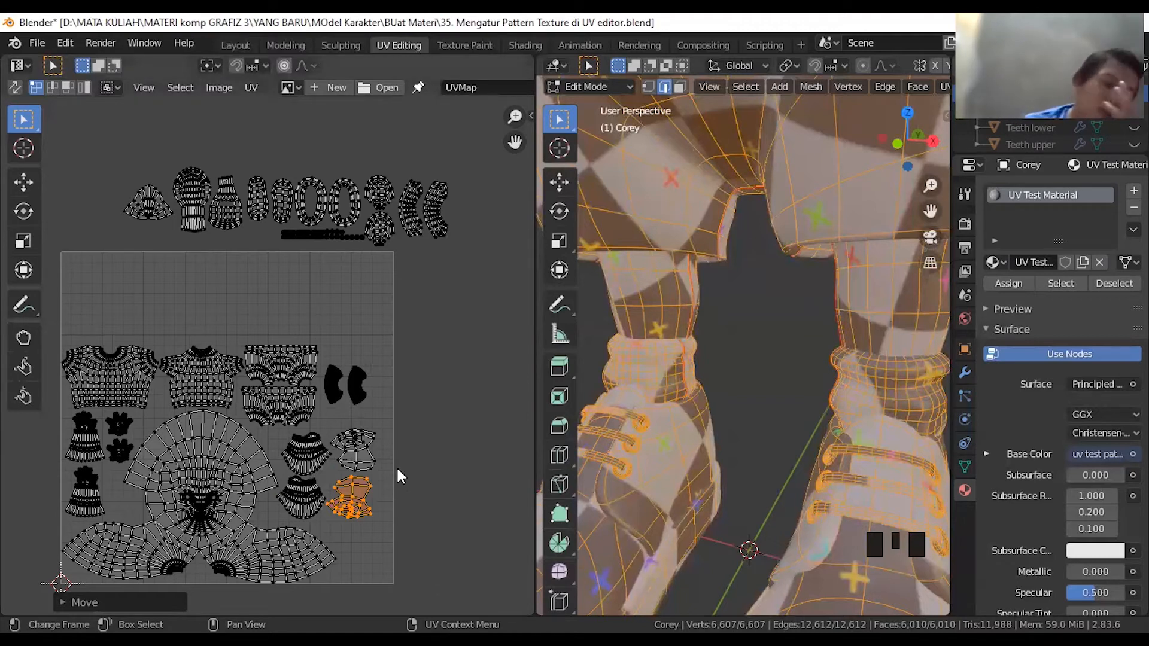
pyautogui.write('r90')
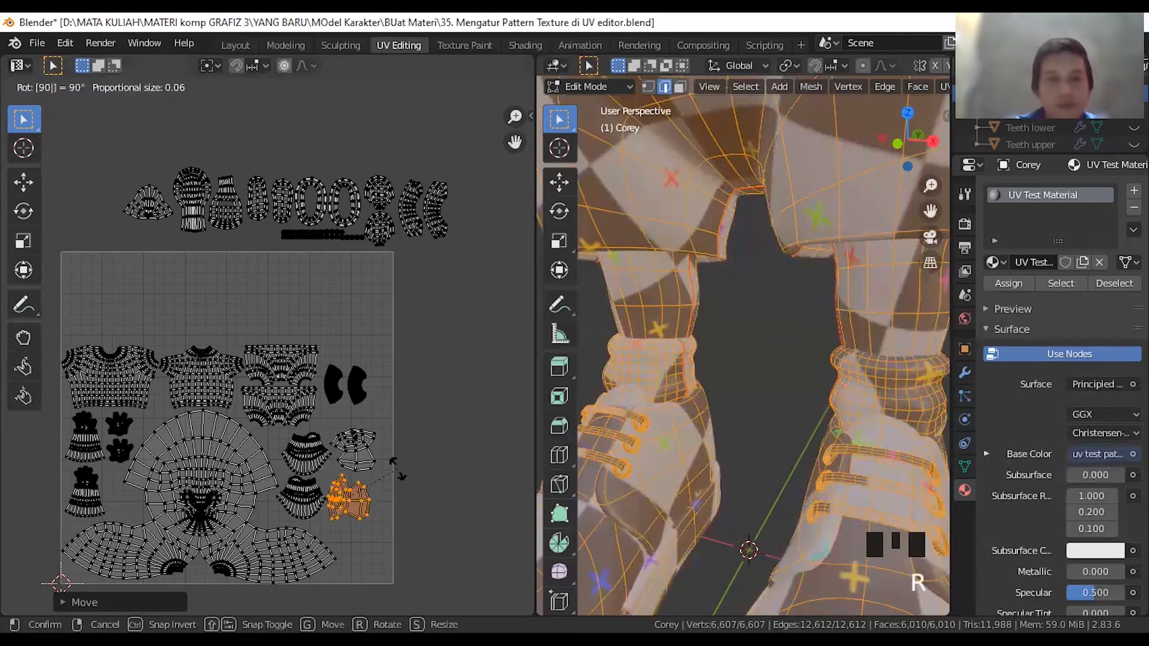
pyautogui.press('Return')
pyautogui.write('r90')
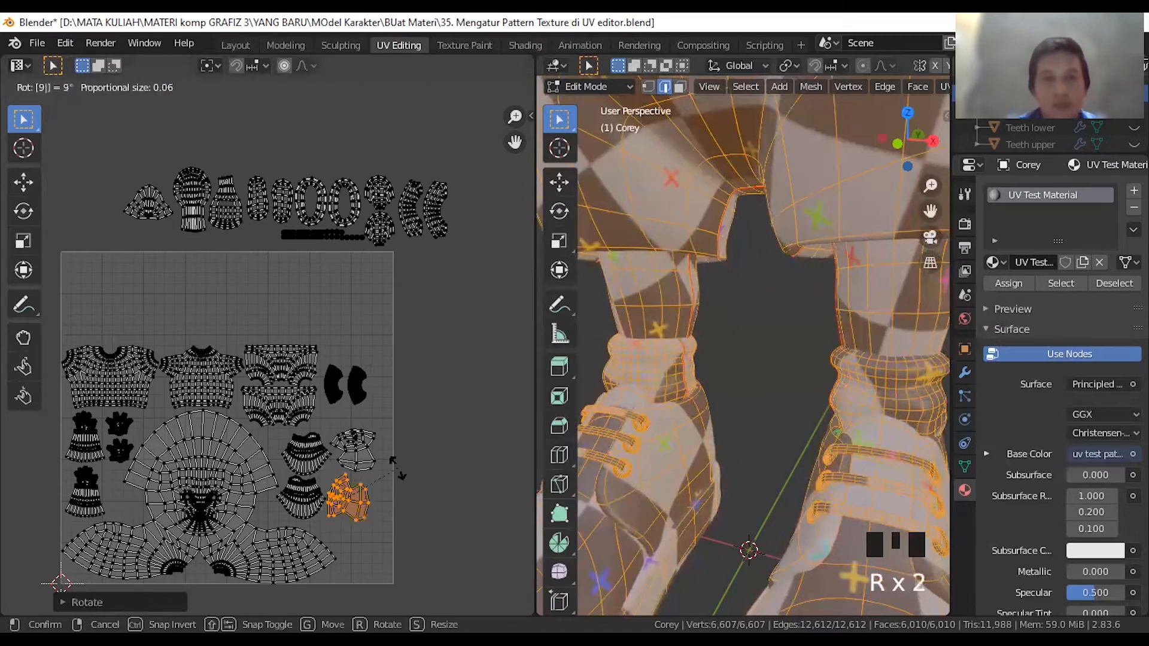
pyautogui.press('Return')
# - Rotate the island beside the upper fan-shaped piece by 180 degrees in two 90-degree turns
pyautogui.click(351, 453)
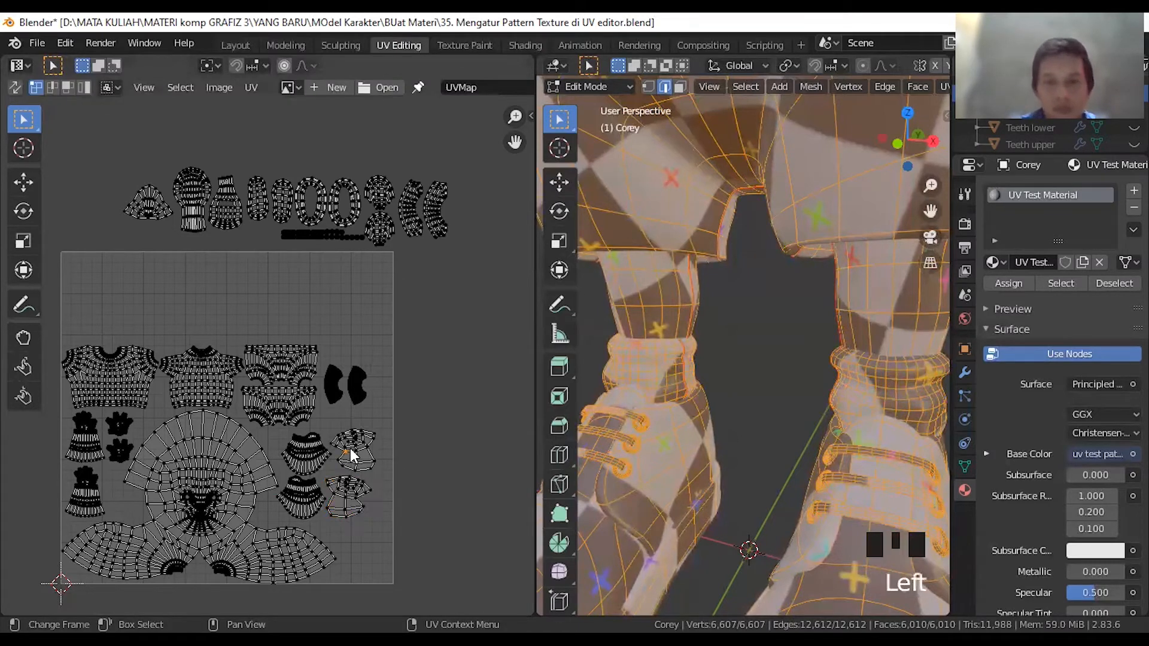
pyautogui.write('lr90')
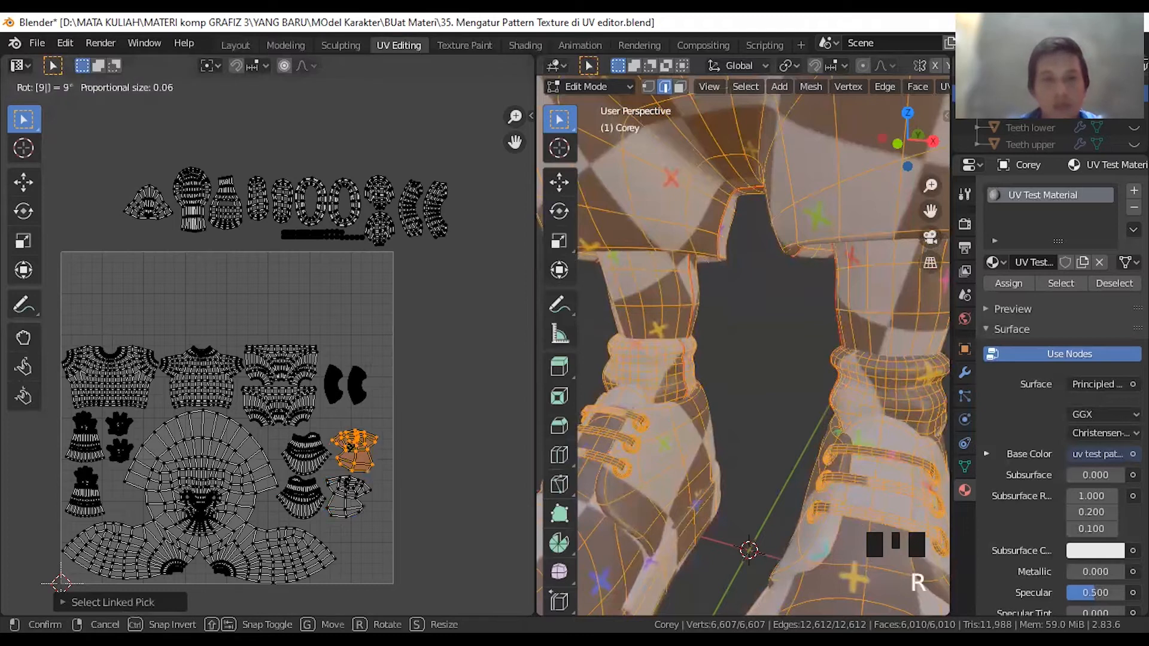
pyautogui.press('Return')
pyautogui.write('r')
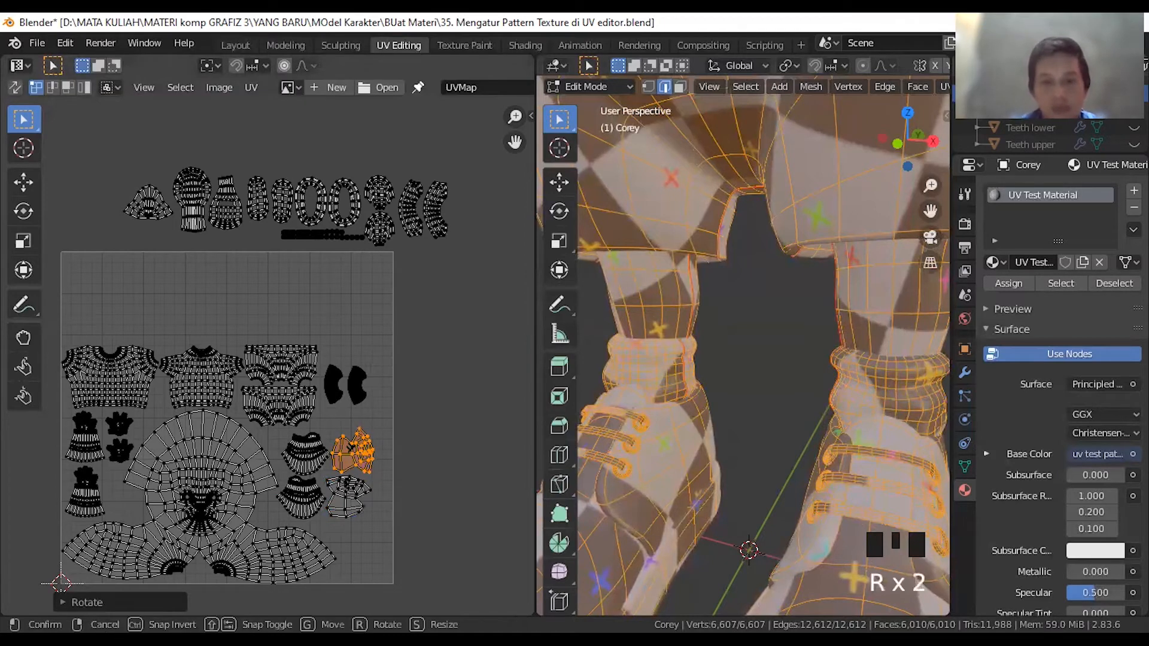
pyautogui.write('90')
pyautogui.press('Return')
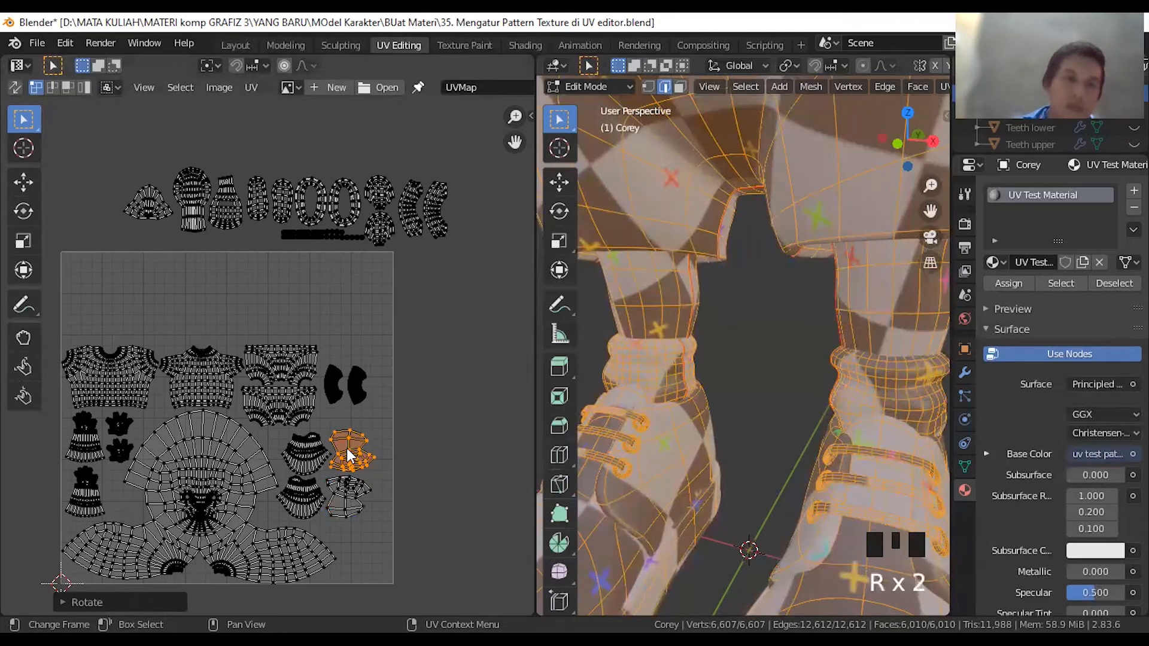
# - Move the entire row of shoe islands down into the empty strip at the top of the UV tile, then deselect it
pyautogui.moveTo(489, 271); pyautogui.dragTo(100, 143)
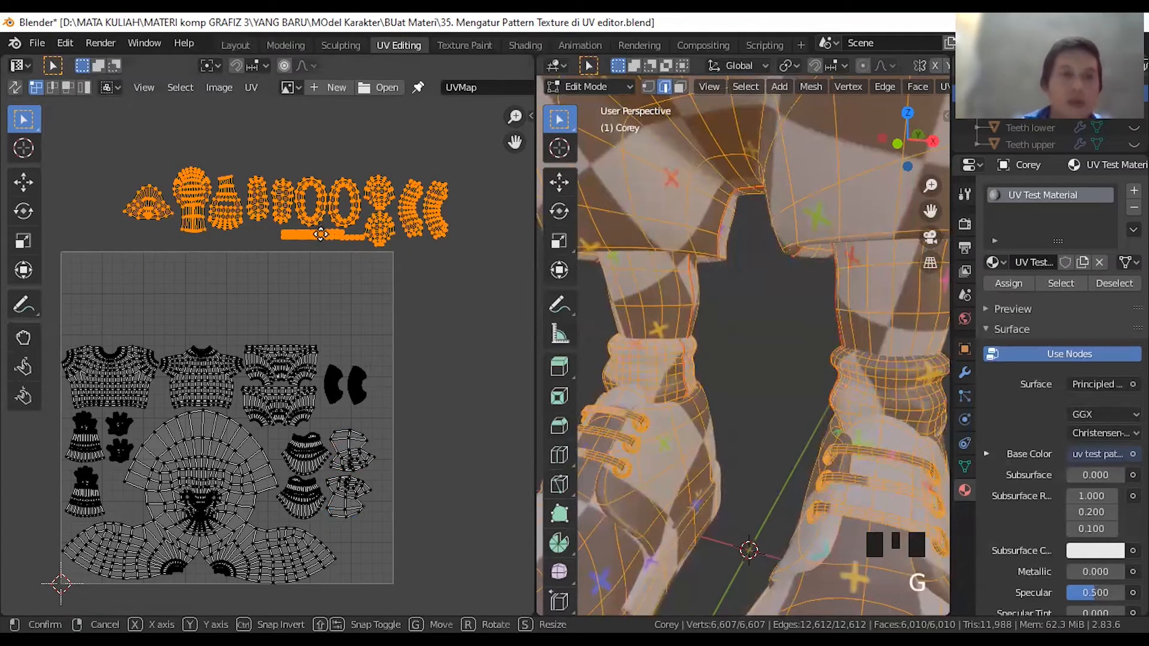
pyautogui.press('g')
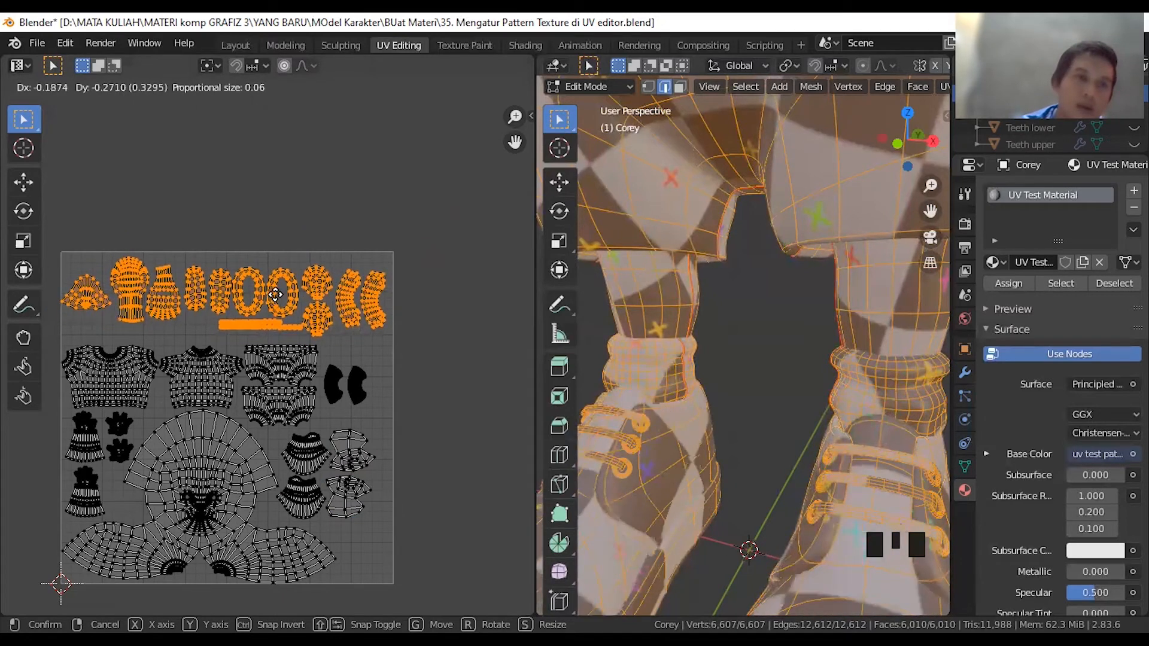
pyautogui.click(289, 328)
pyautogui.scroll(-1, 289, 328)
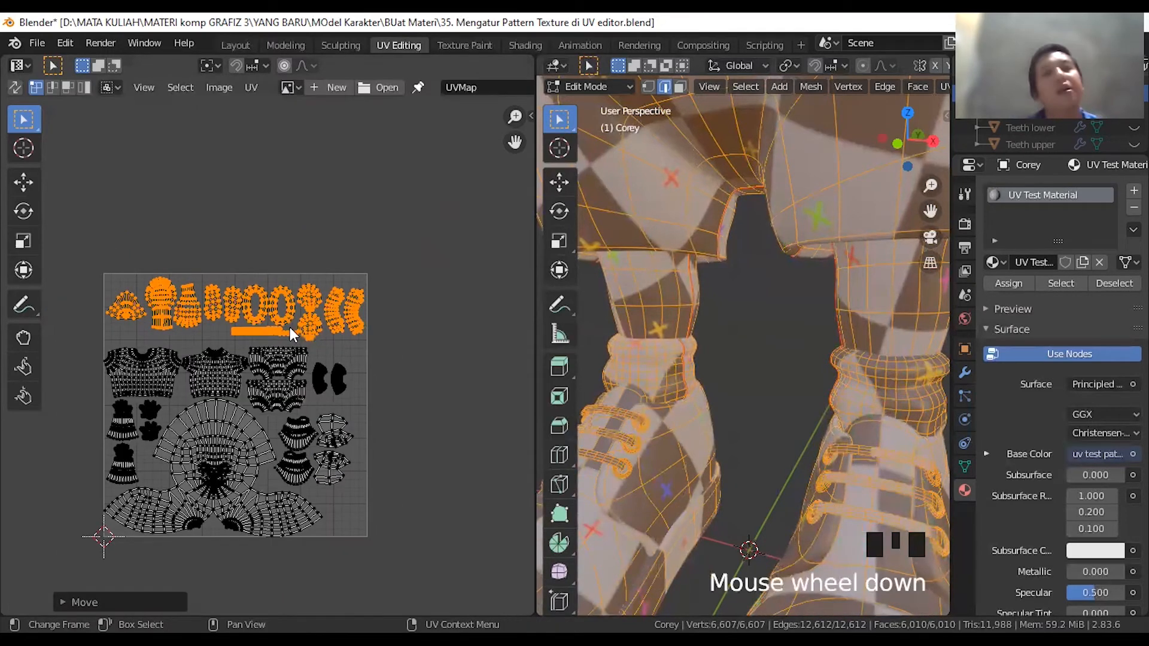
pyautogui.scroll(1, 276, 421)
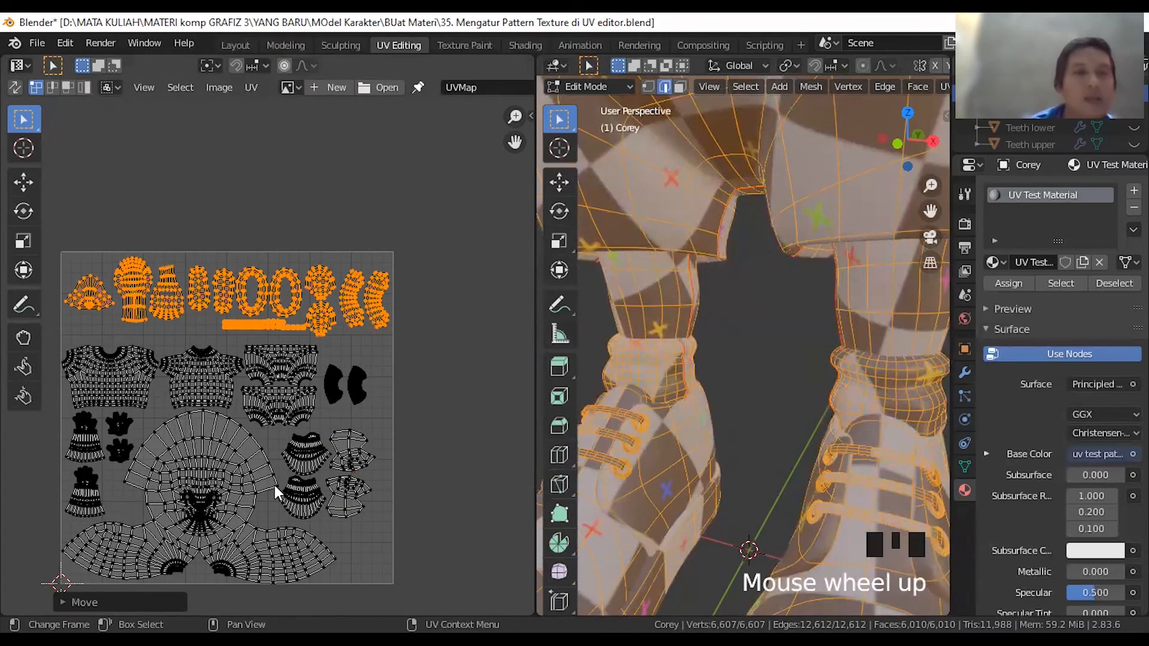
pyautogui.scroll(-1, 282, 476)
pyautogui.scroll(1, 311, 449)
pyautogui.click(423, 361)
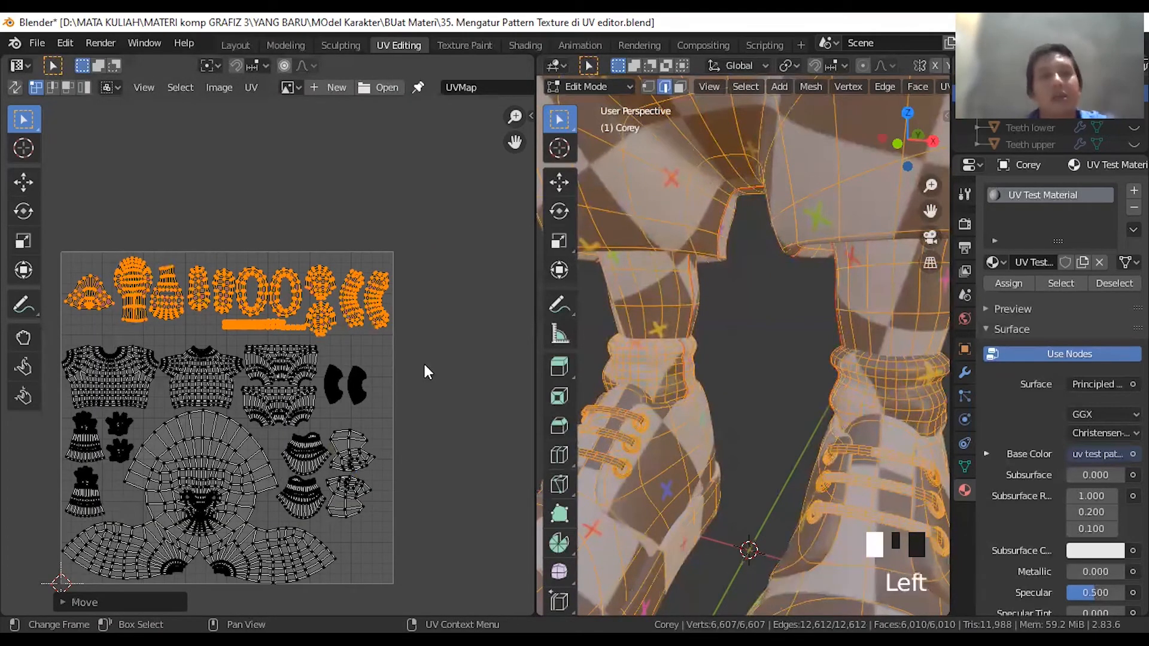
# - Inspect the checker pattern across the whole character and the finished UV layout, giving the 3D viewport slightly more width
pyautogui.scroll(-2, 369, 437)
pyautogui.scroll(-3, 733, 334)
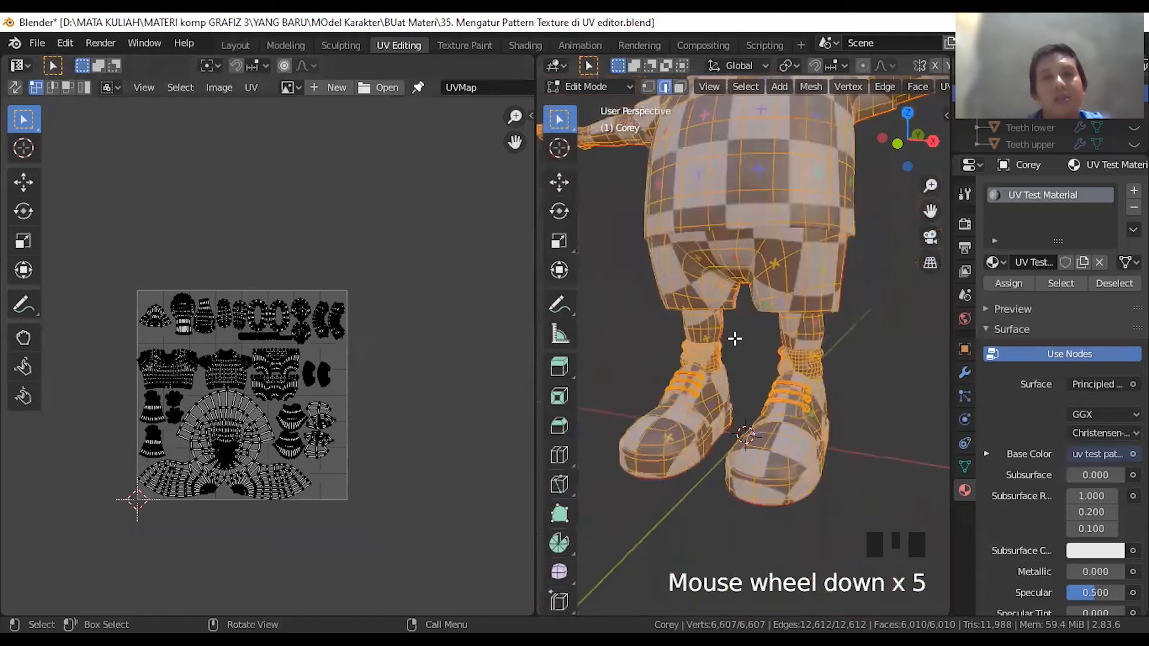
pyautogui.scroll(2, 731, 317)
pyautogui.moveTo(729, 303); pyautogui.dragTo(778, 288, button='middle')
pyautogui.scroll(-2, 782, 287)
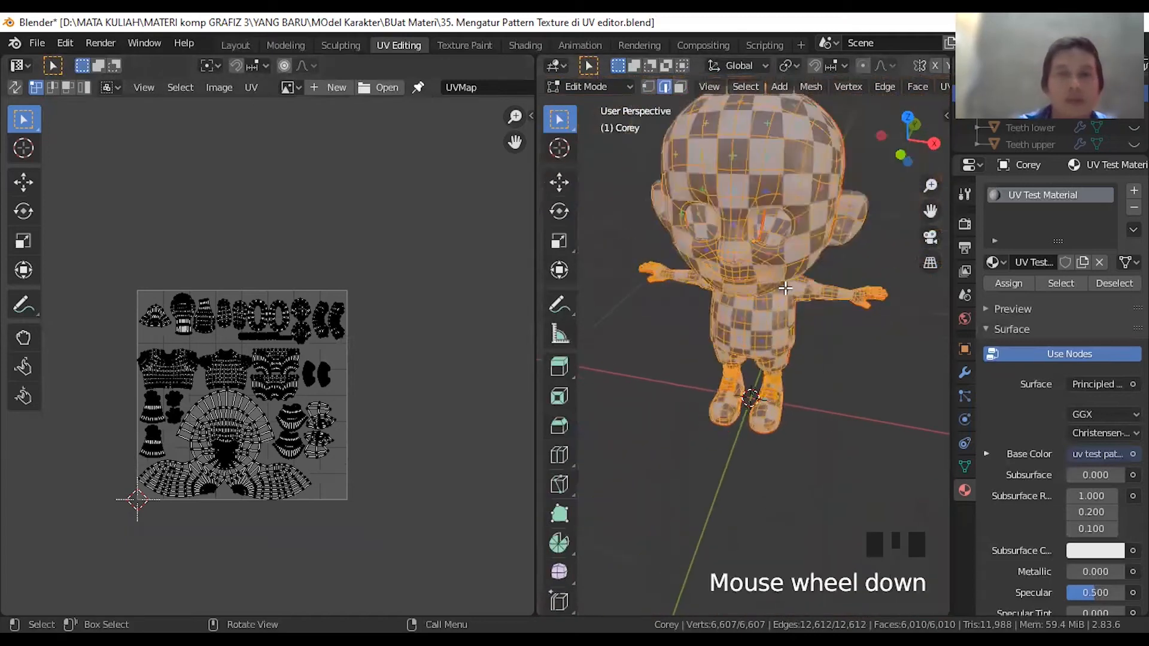
pyautogui.moveTo(529, 389); pyautogui.dragTo(507, 390)
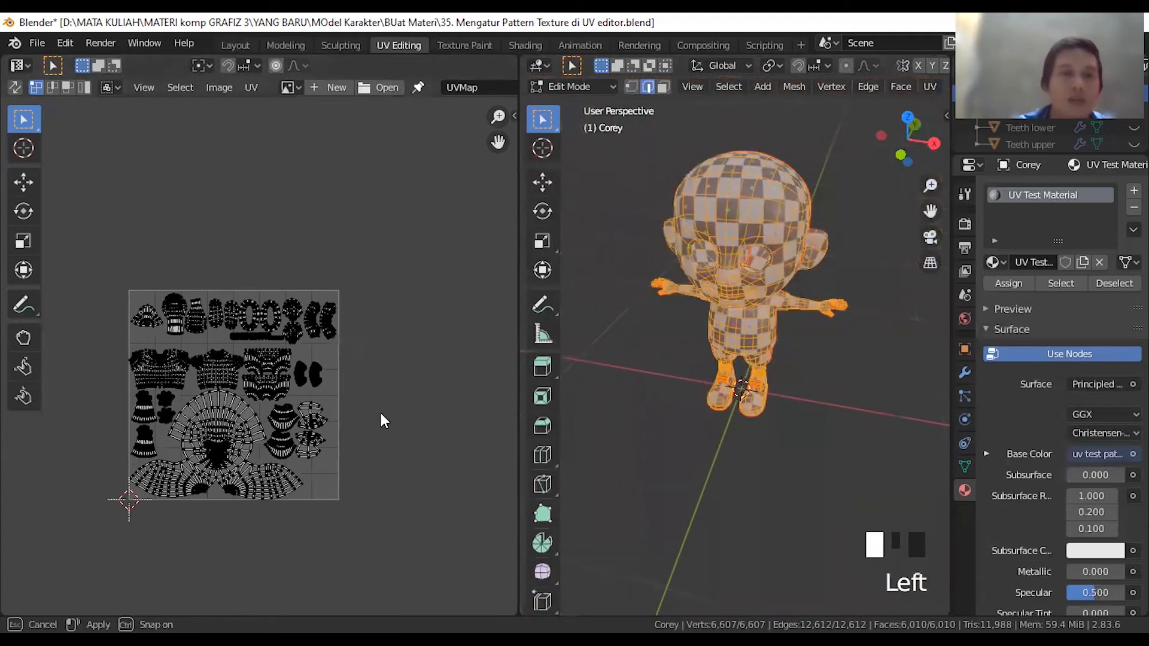
pyautogui.scroll(3, 340, 378)
pyautogui.keyDown('shift'); pyautogui.moveTo(323, 381); pyautogui.dragTo(320, 332, button='middle'); pyautogui.keyUp('shift')
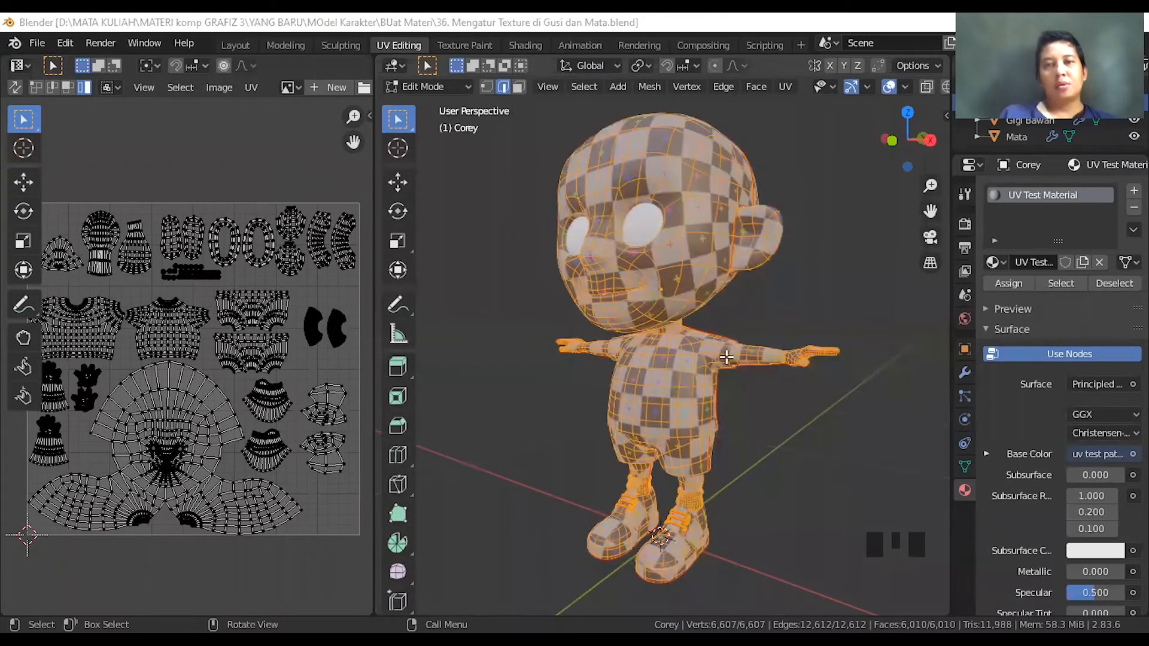
# - Check the textured character from the side and front, then hide the Corey body mesh
pyautogui.moveTo(727, 358); pyautogui.dragTo(661, 386, button='middle')
pyautogui.scroll(-2, 661, 386)
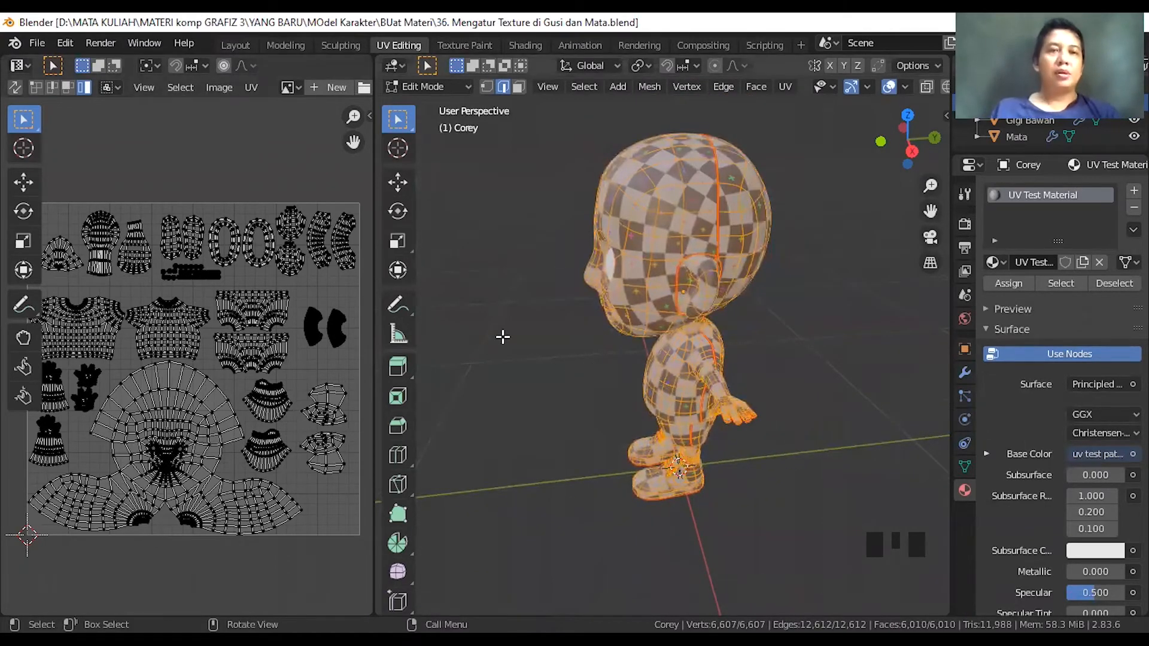
pyautogui.scroll(-2, 233, 409)
pyautogui.scroll(2, 234, 409)
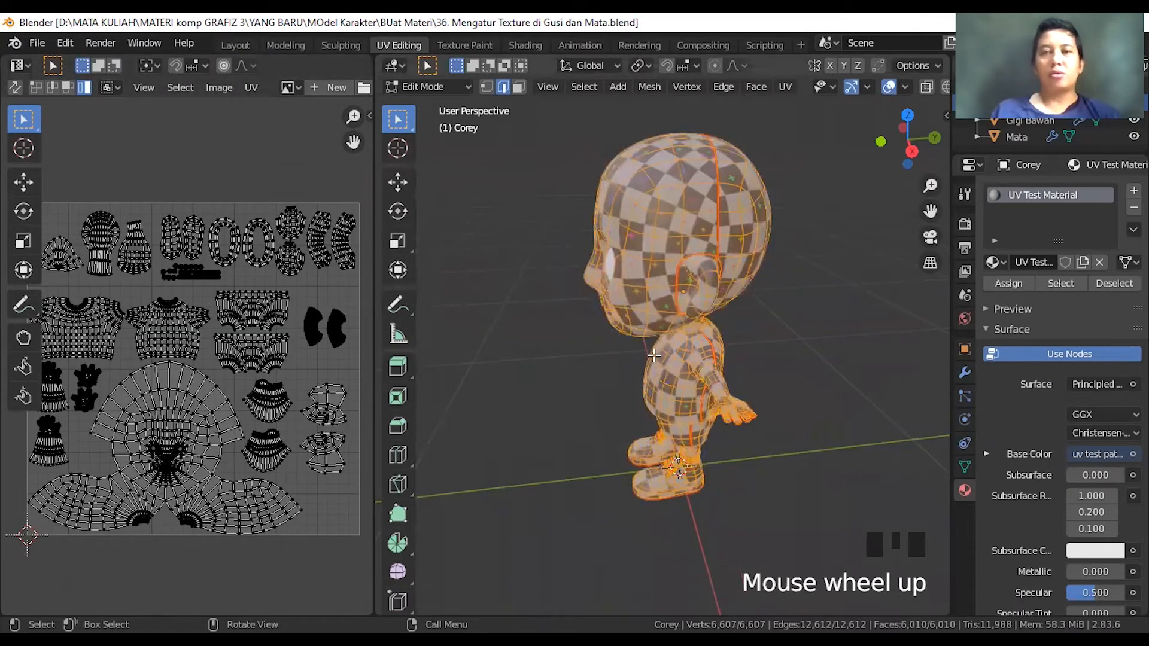
pyautogui.moveTo(567, 277); pyautogui.dragTo(697, 275, button='middle')
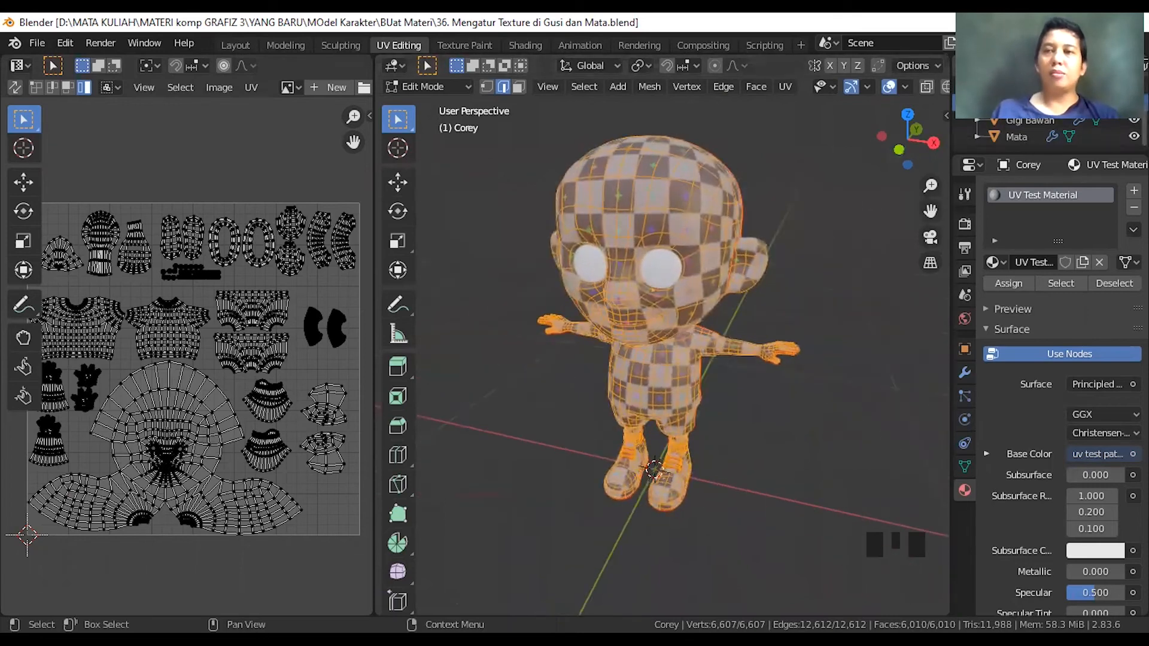
pyautogui.click(1134, 104)
# - Hide the Mata eyeballs and the lower teeth, leaving only the upper teeth and gums displayed
pyautogui.moveTo(793, 293); pyautogui.dragTo(635, 257, button='middle')
pyautogui.scroll(2, 695, 313)
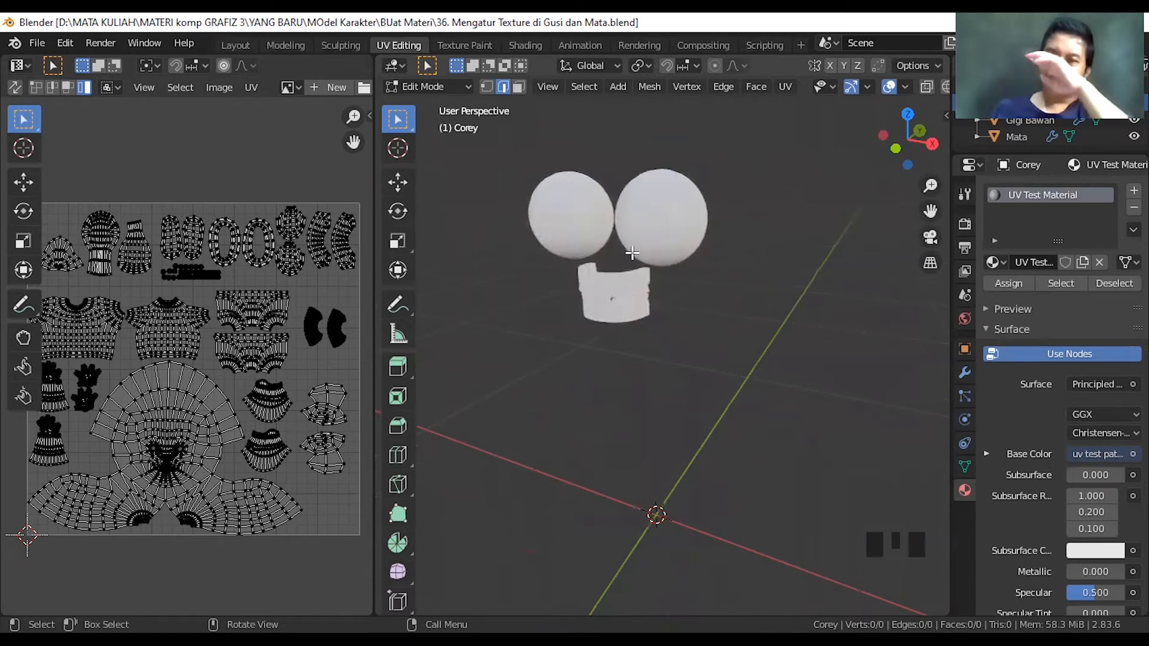
pyautogui.scroll(1, 632, 253)
pyautogui.keyDown('shift'); pyautogui.moveTo(631, 253); pyautogui.dragTo(627, 383, button='middle'); pyautogui.keyUp('shift')
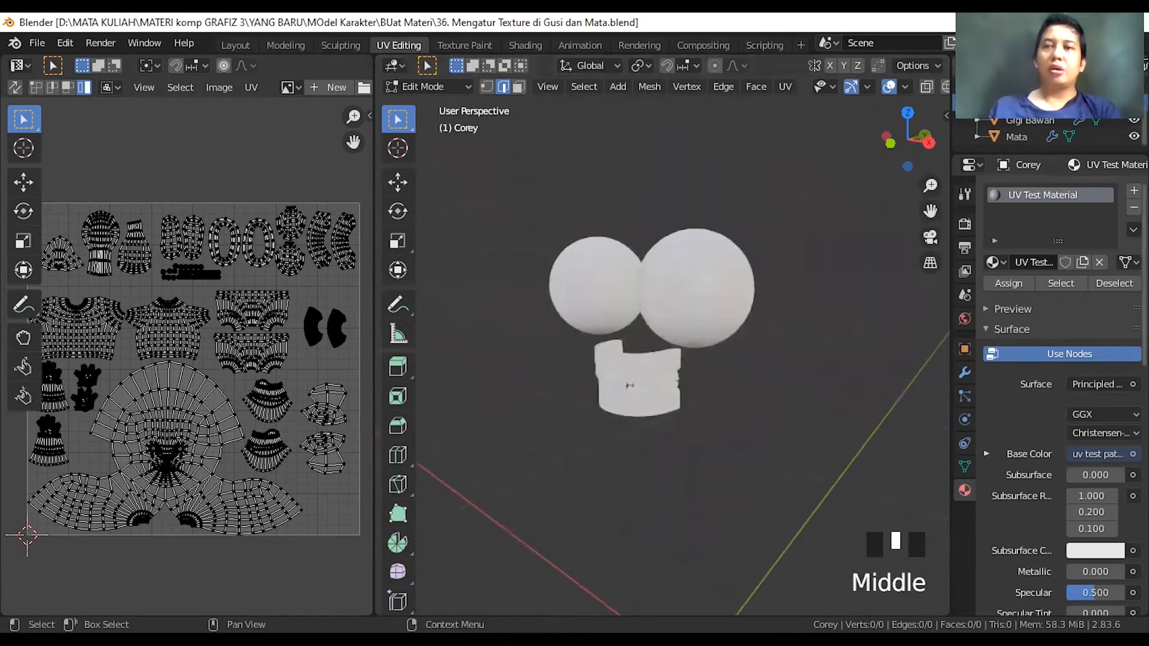
pyautogui.click(1134, 137)
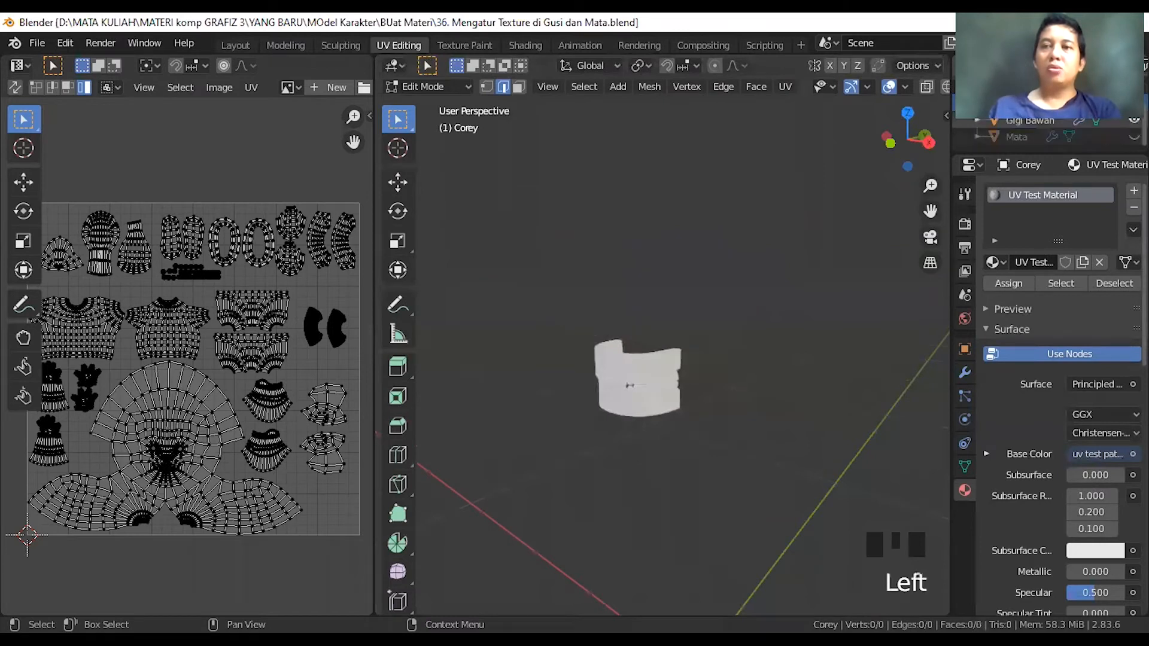
pyautogui.click(1134, 121)
# - Switch the 3D viewport to solid shading and frame the upper teeth and gums in close-up
pyautogui.scroll(2, 677, 395)
pyautogui.moveTo(662, 403); pyautogui.dragTo(701, 393, button='middle')
pyautogui.moveTo(726, 87); pyautogui.dragTo(654, 86, button='middle')
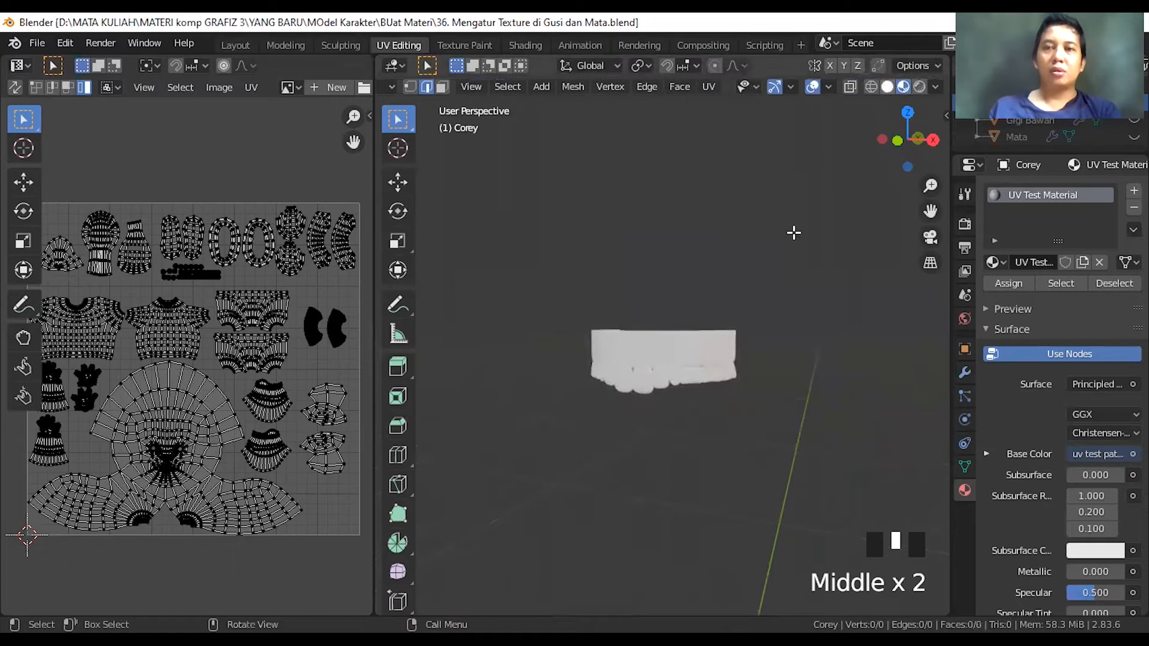
pyautogui.scroll(1, 802, 222)
pyautogui.click(887, 88)
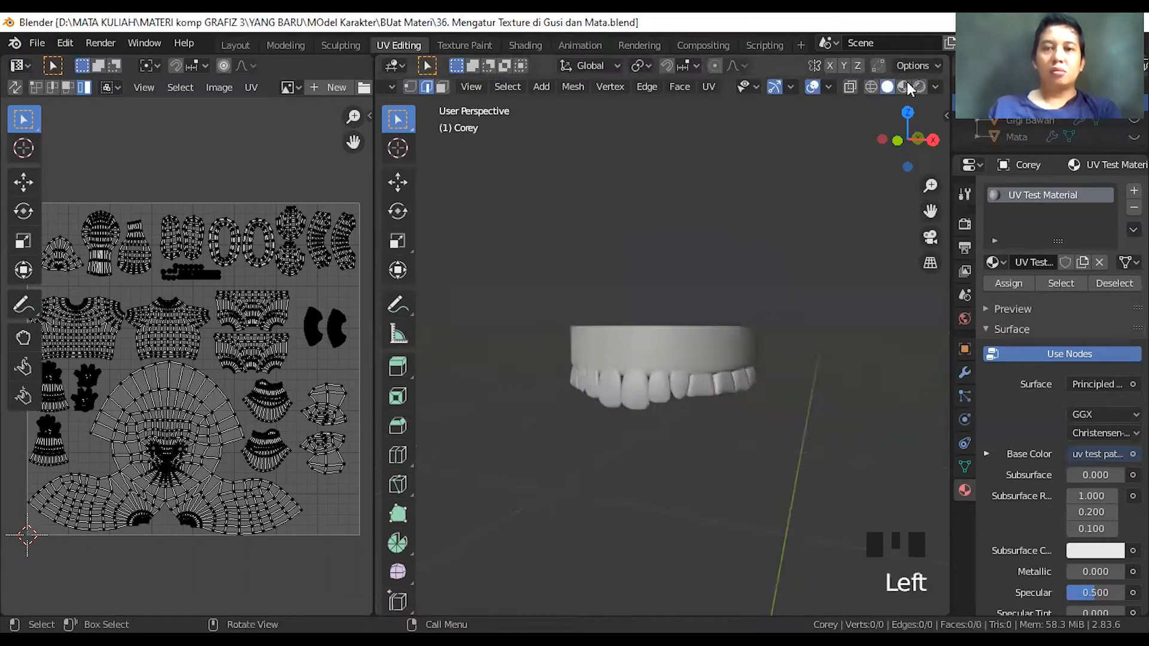
pyautogui.scroll(1, 754, 373)
pyautogui.keyDown('shift'); pyautogui.moveTo(706, 322); pyautogui.dragTo(665, 295, button='middle'); pyautogui.keyUp('shift')
pyautogui.click(664, 298)
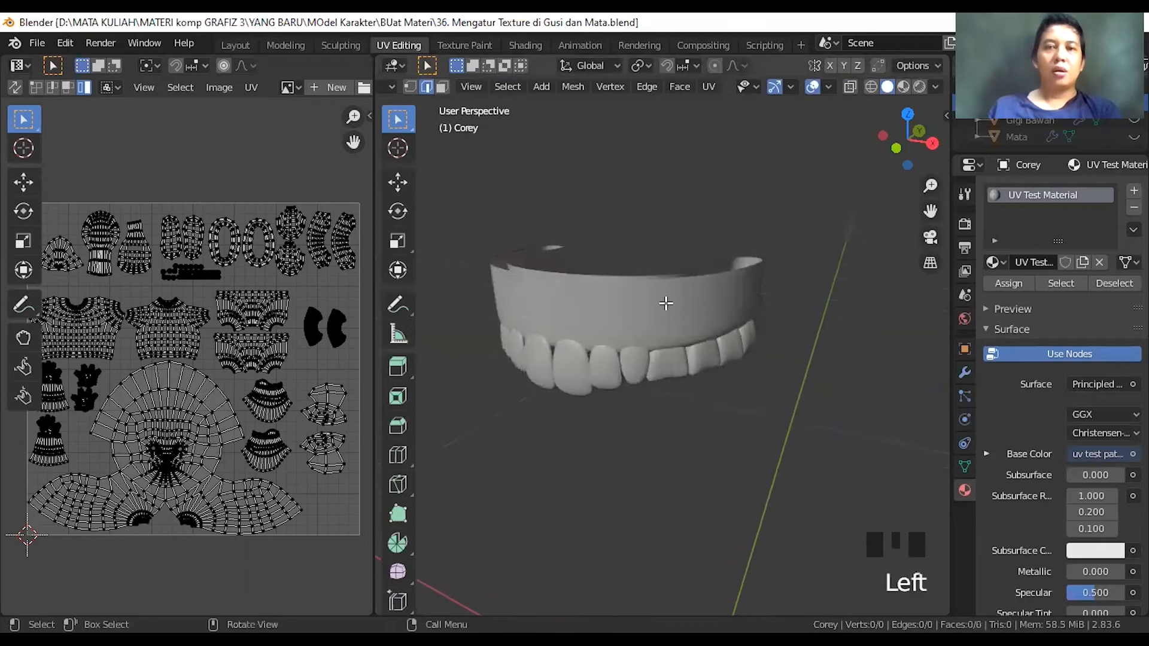
# - Leave edit mode on the Corey body and open the upper teeth and gums object, Gigi Atas, for mesh editing
pyautogui.click(565, 300)
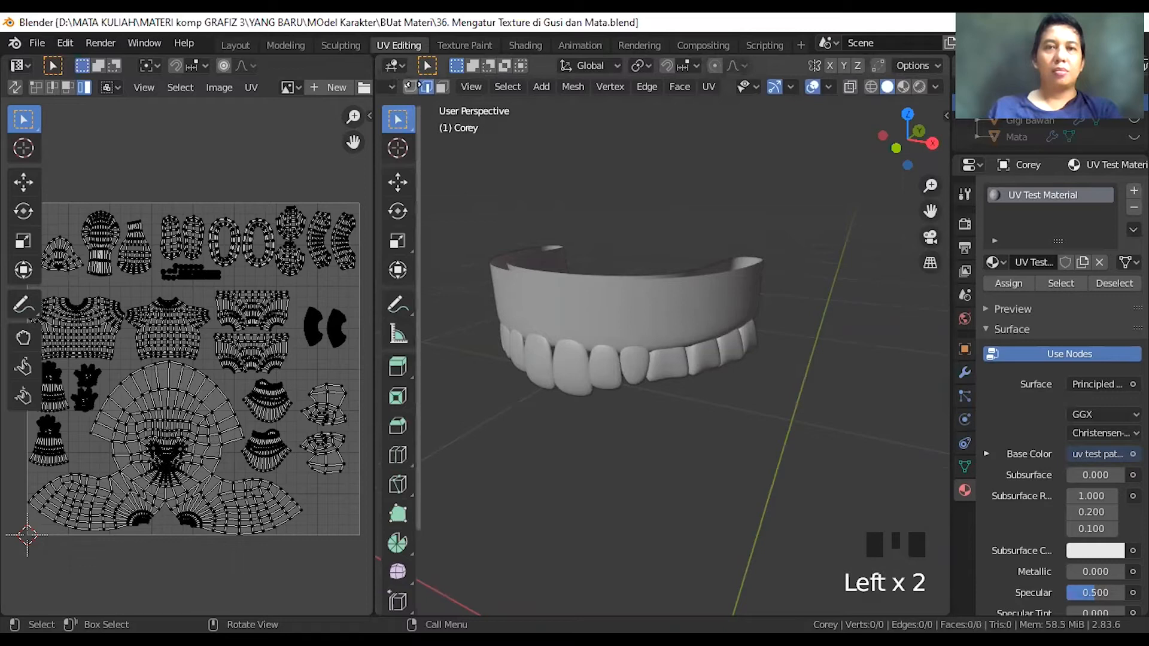
pyautogui.moveTo(456, 90); pyautogui.dragTo(533, 95, button='middle')
pyautogui.press('Tab')
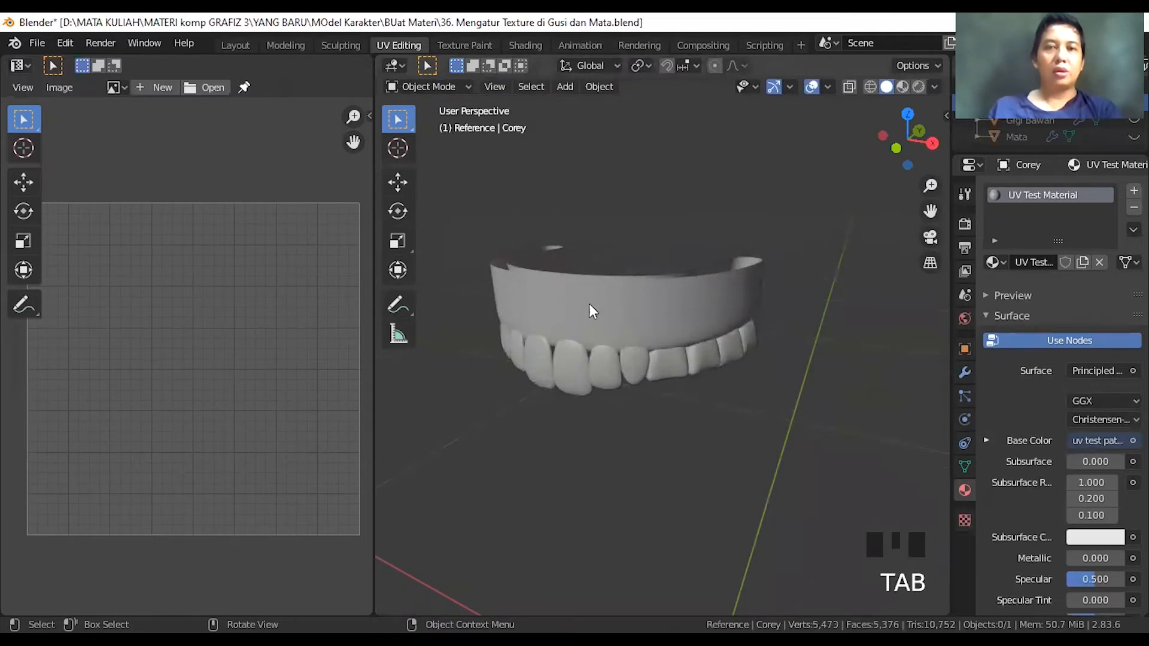
pyautogui.click(589, 303)
pyautogui.click(688, 276)
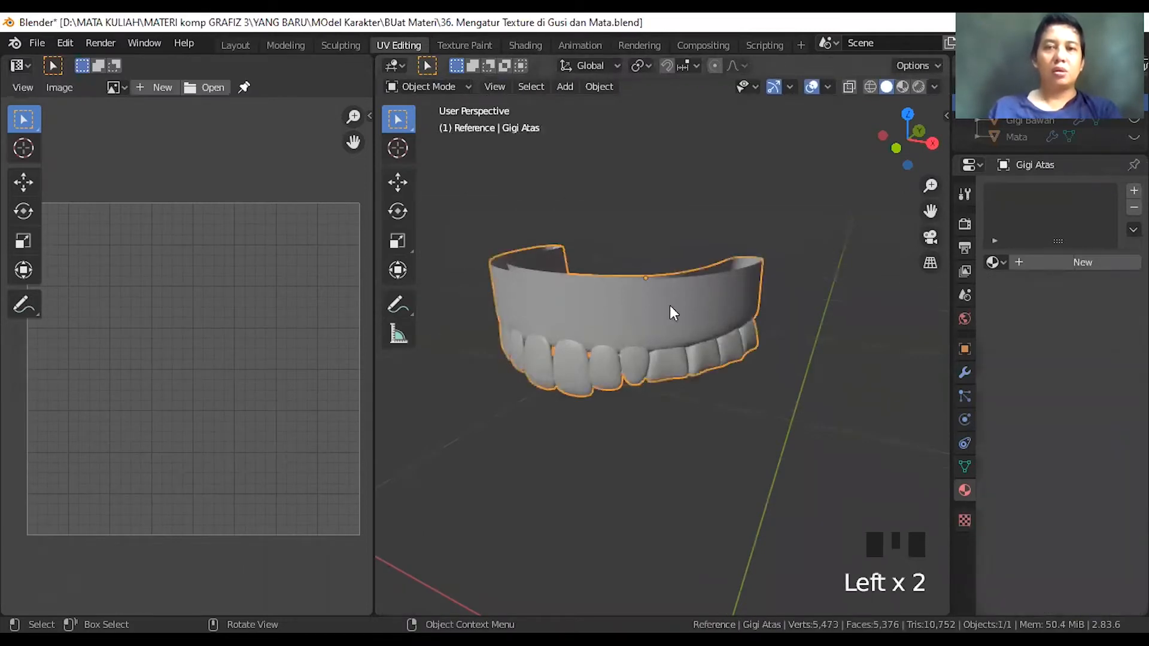
pyautogui.press('Tab')
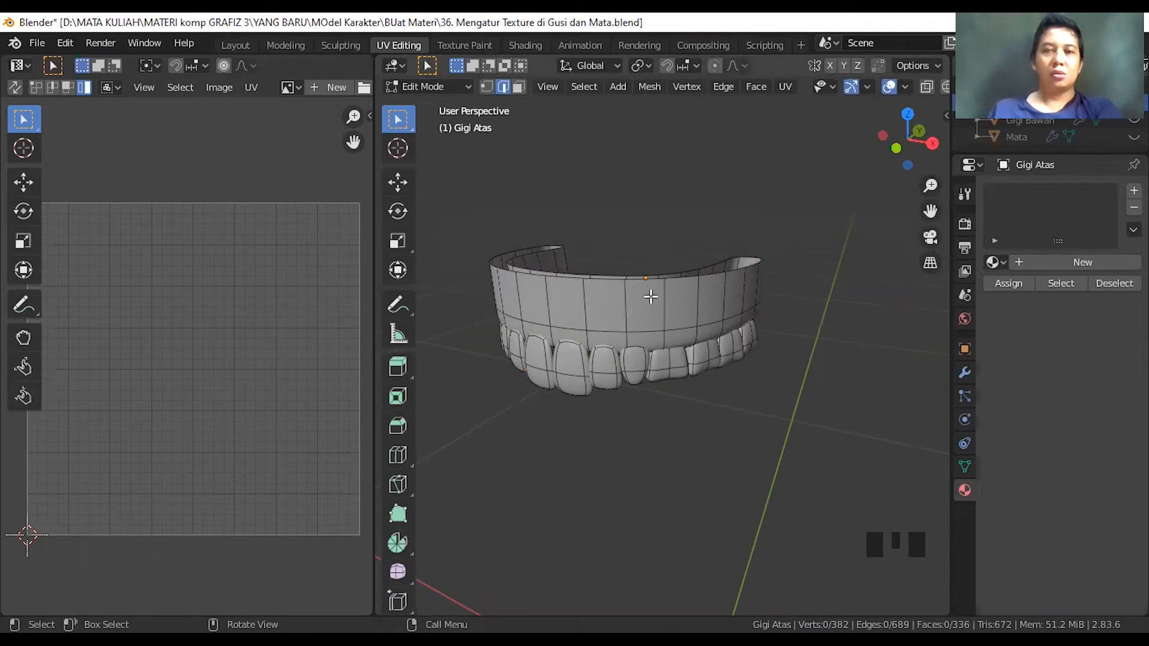
# - Select the entire upper teeth and gums mesh and apply a standard Unwrap
pyautogui.press('l')
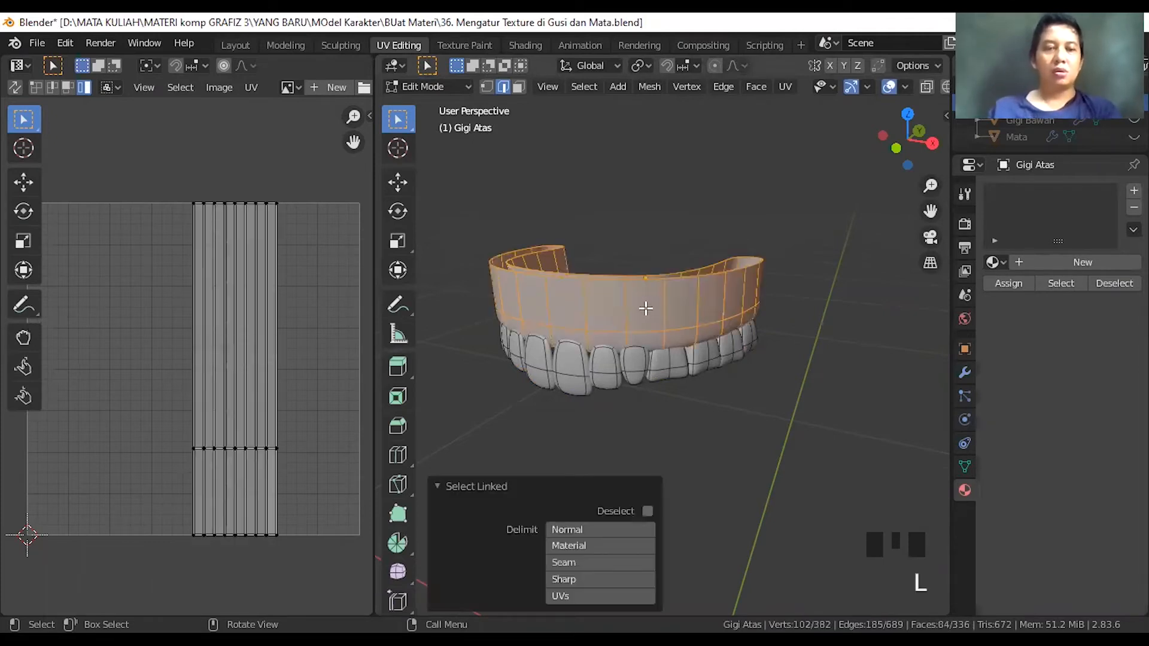
pyautogui.hotkey('alt', 'a')
pyautogui.press('a')
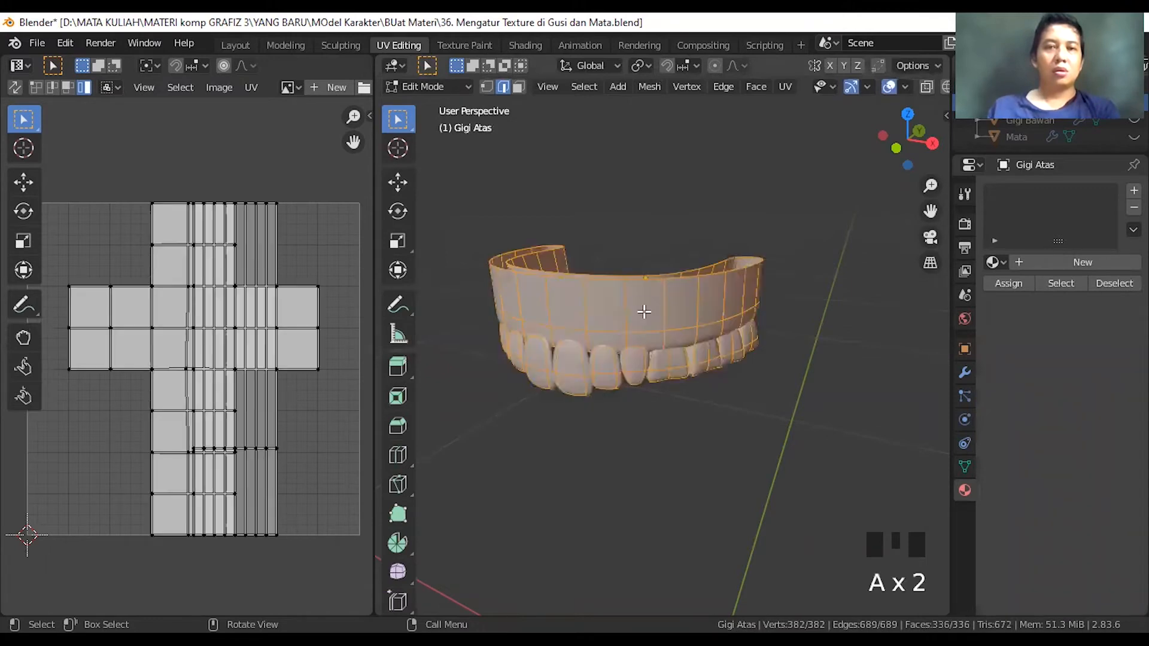
pyautogui.rightClick(644, 319)
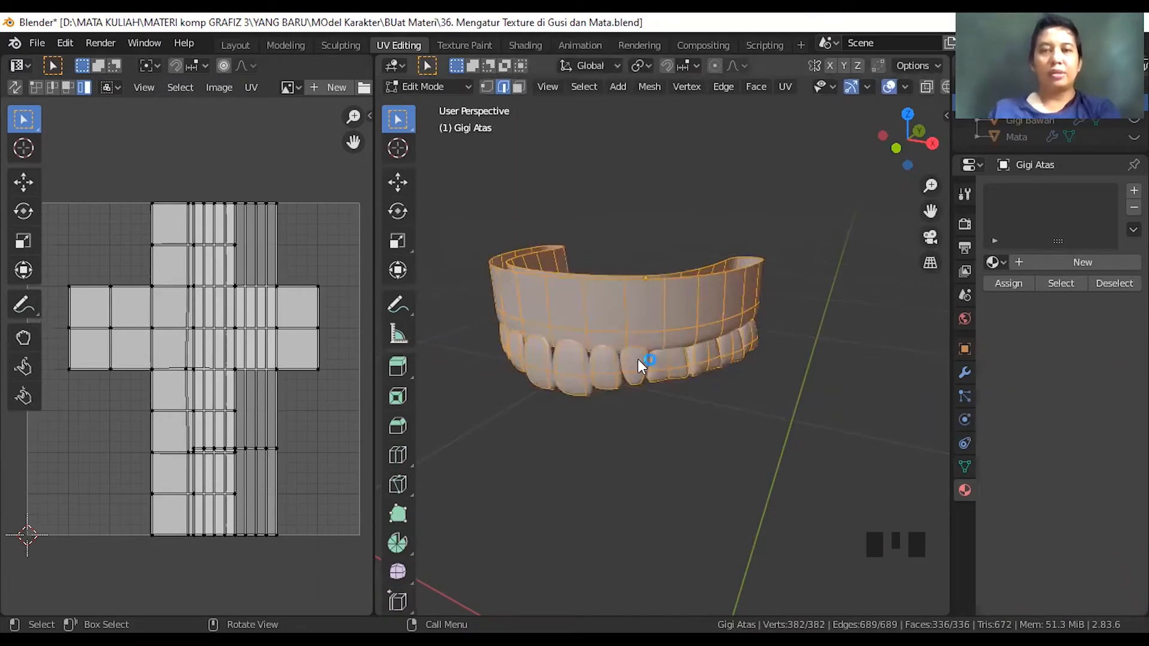
pyautogui.press('u')
pyautogui.click(611, 362)
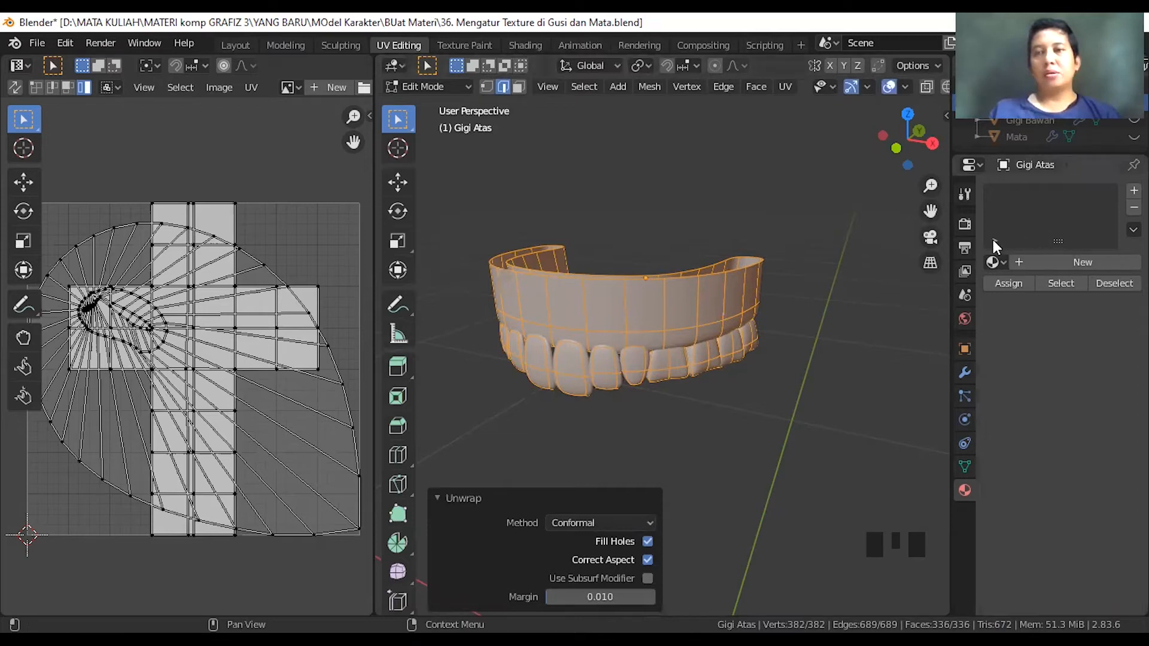
# - Assign the existing UV Test Material to the upper teeth and gums and check its pattern in material preview shading
pyautogui.click(994, 262)
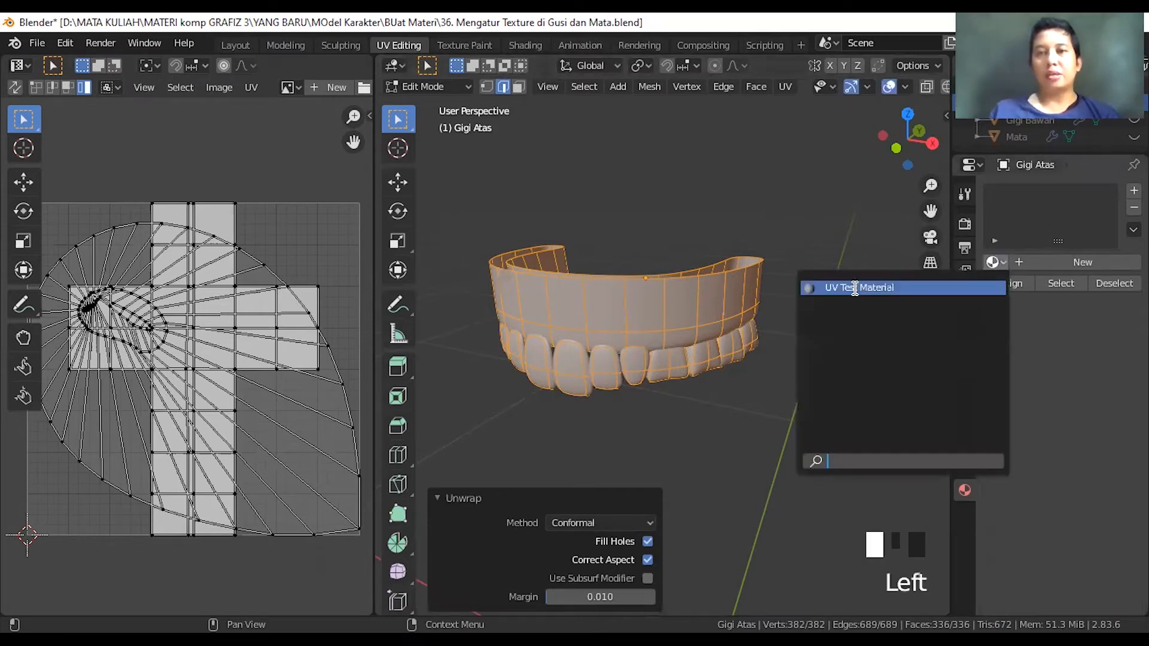
pyautogui.click(853, 288)
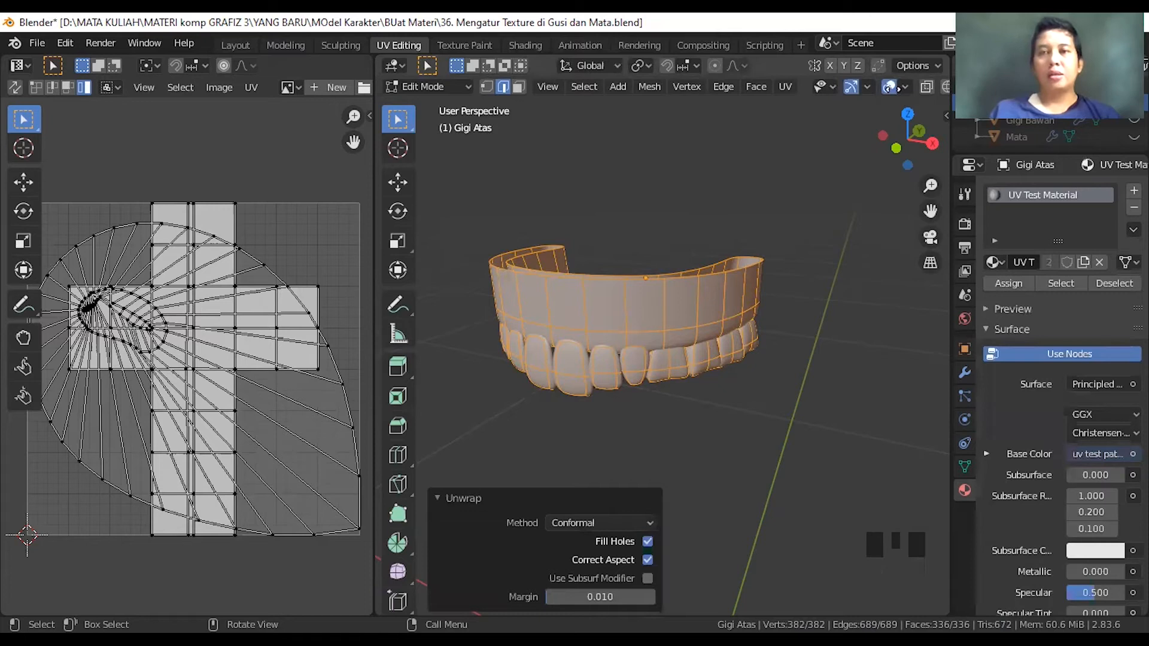
pyautogui.moveTo(694, 85); pyautogui.dragTo(618, 85, button='middle')
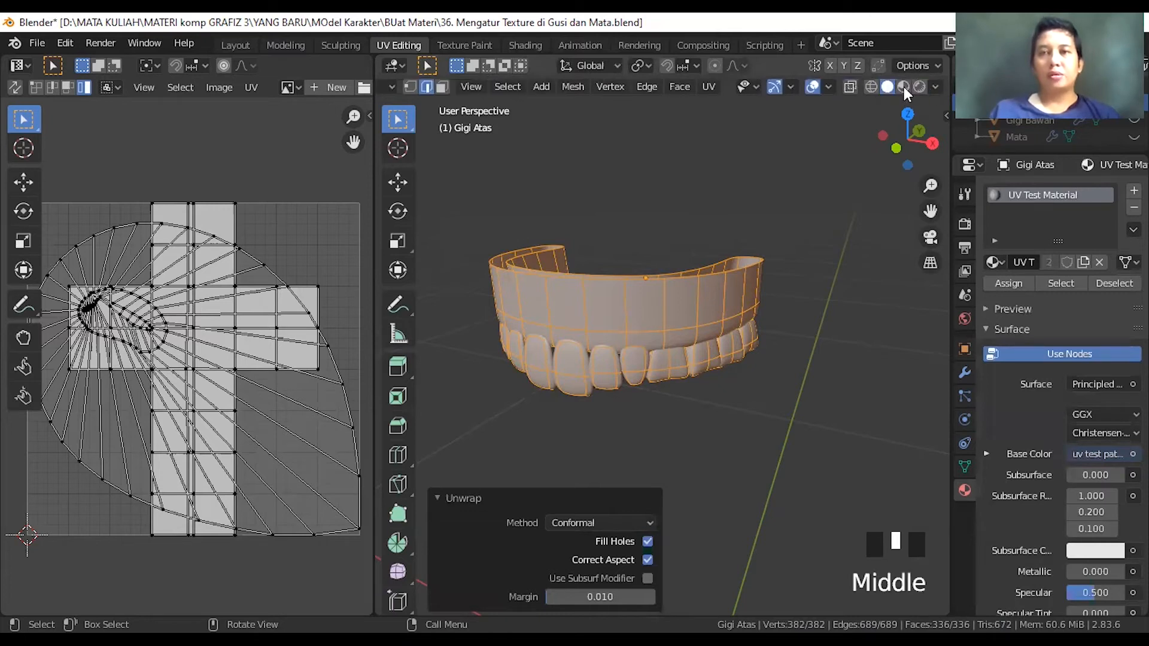
pyautogui.moveTo(734, 91); pyautogui.dragTo(789, 94, button='middle')
pyautogui.click(903, 85)
pyautogui.scroll(-1, 667, 343)
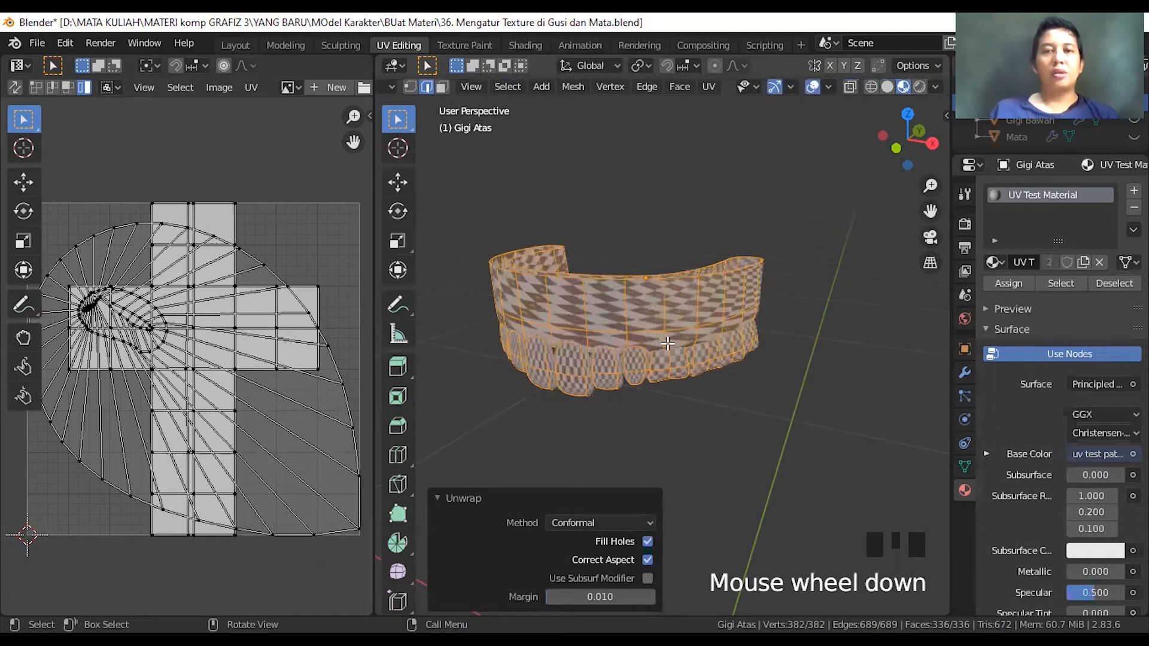
pyautogui.scroll(2, 669, 345)
pyautogui.scroll(-1, 669, 345)
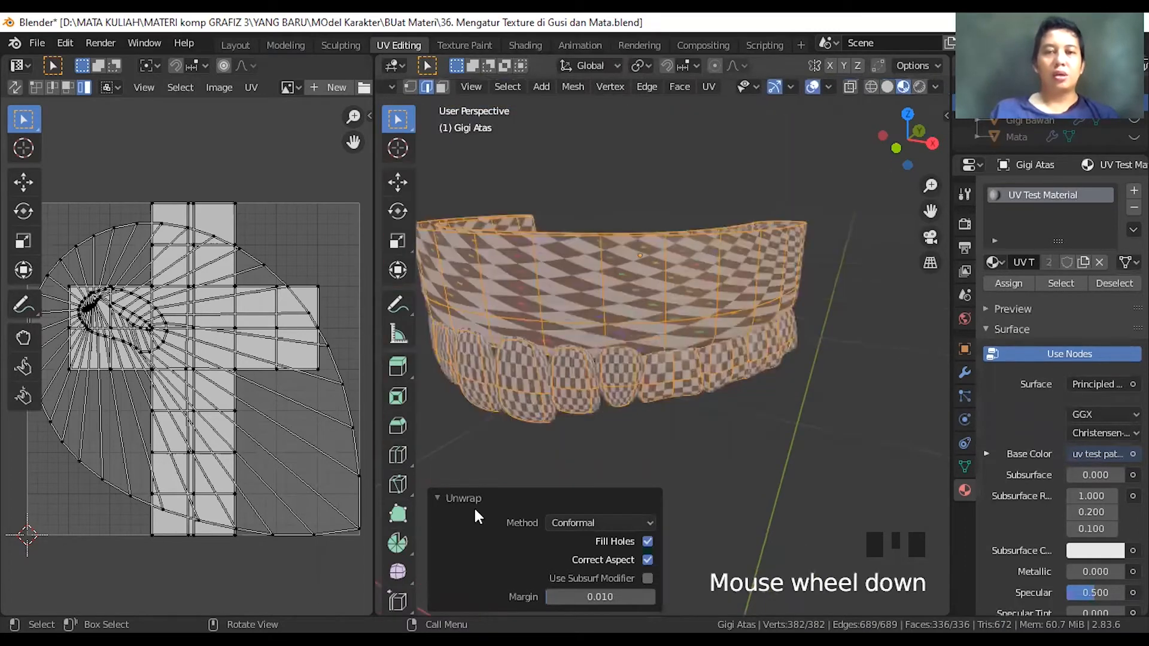
pyautogui.scroll(-1, 499, 475)
pyautogui.click(621, 358)
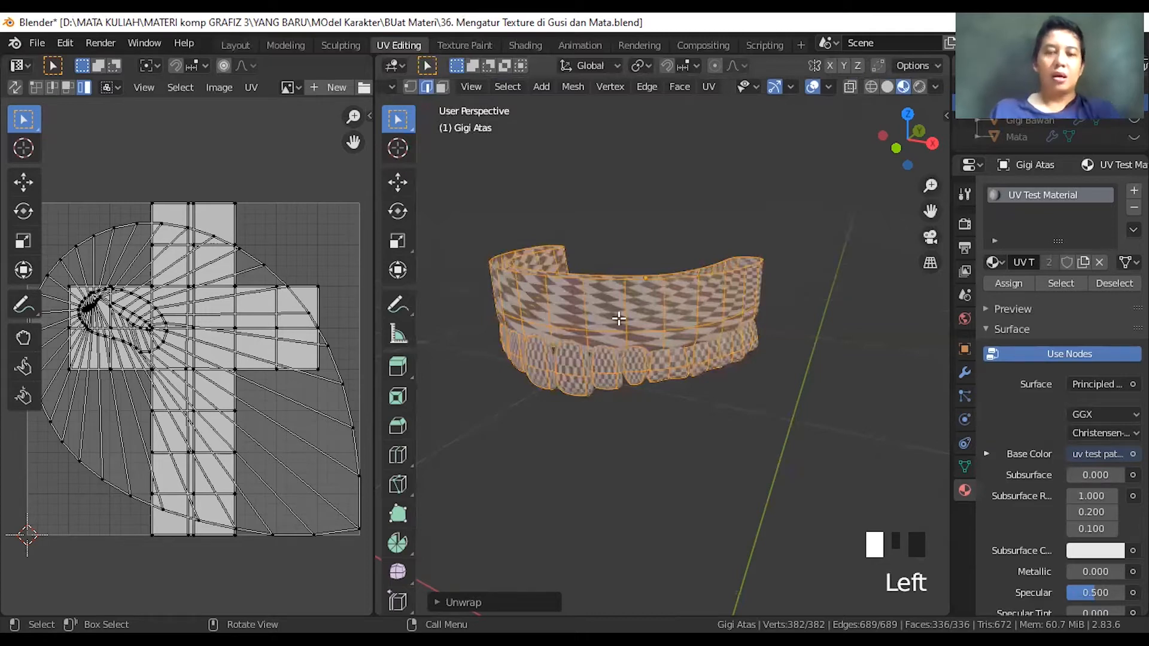
# - Apply Smart UV Project to the whole upper teeth and gums mesh with a 66 angle limit and 0 island margin
pyautogui.press('u')
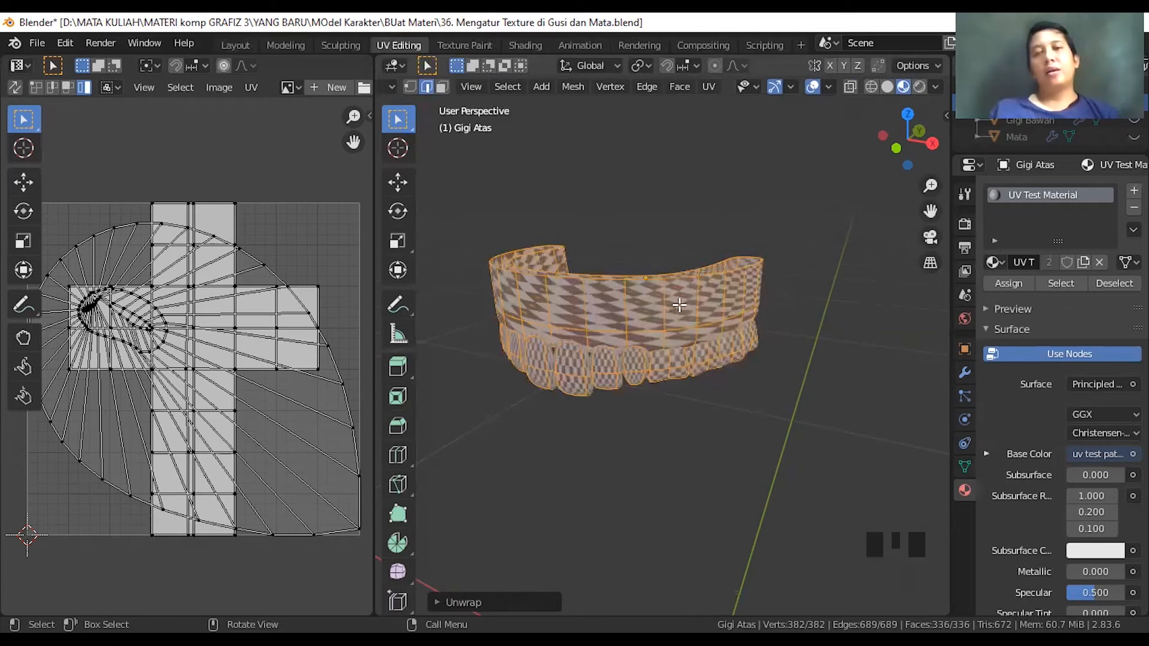
pyautogui.moveTo(455, 330); pyautogui.dragTo(618, 359, button='middle')
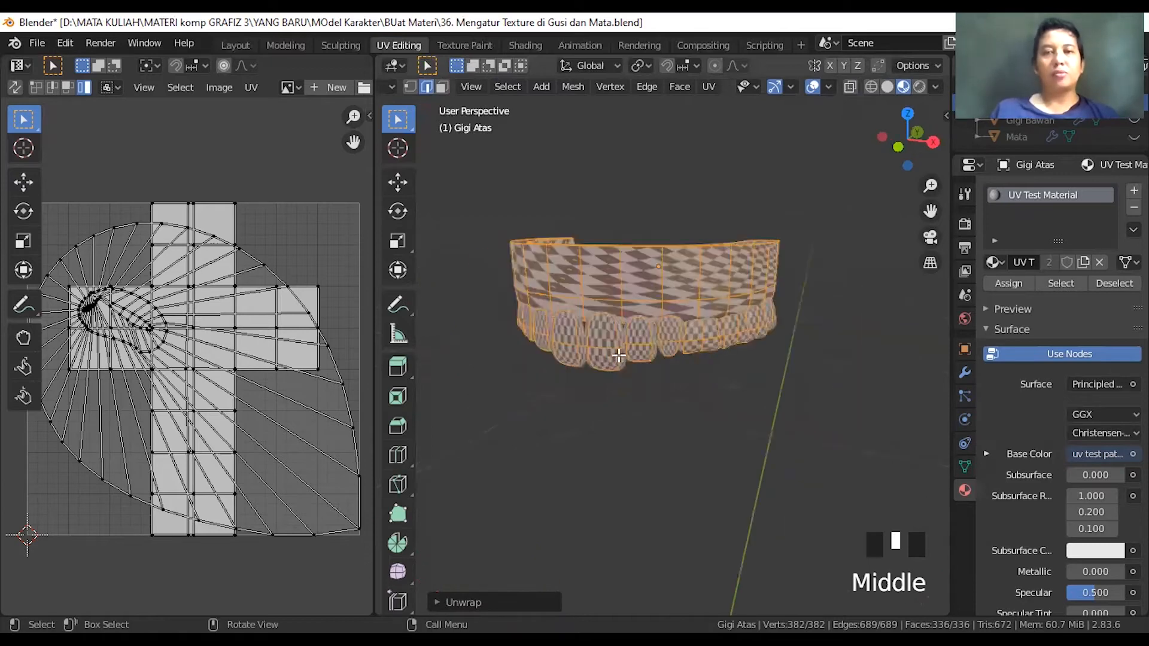
pyautogui.keyDown('shift'); pyautogui.moveTo(678, 332); pyautogui.dragTo(630, 345, button='middle'); pyautogui.keyUp('shift')
pyautogui.press('u')
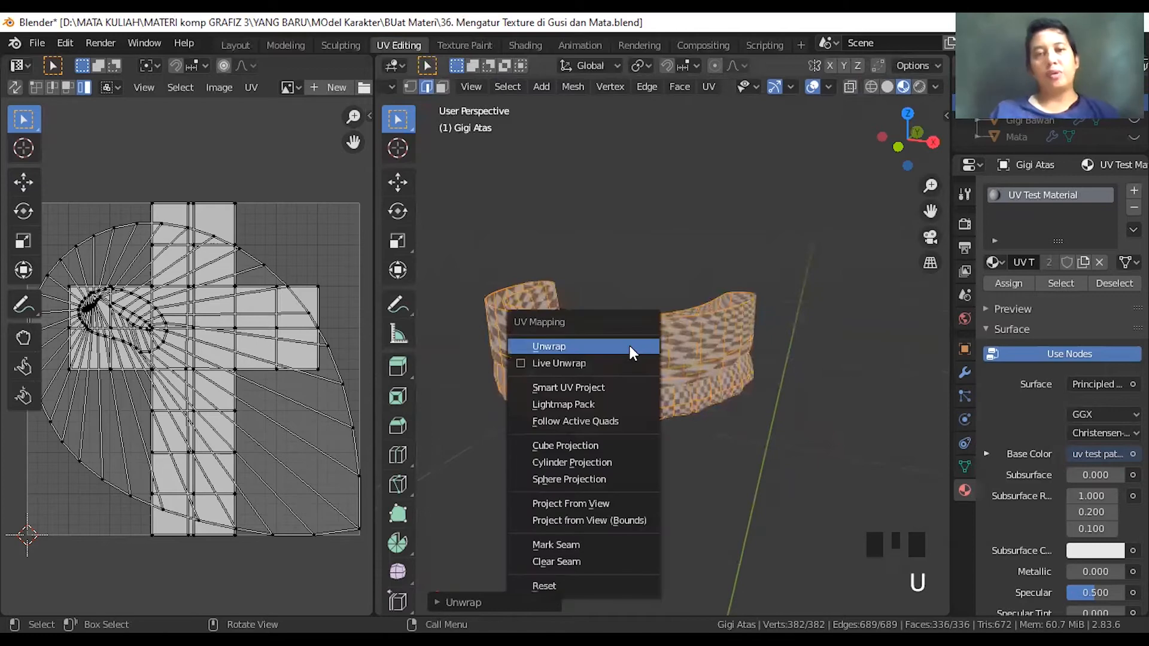
pyautogui.click(595, 387)
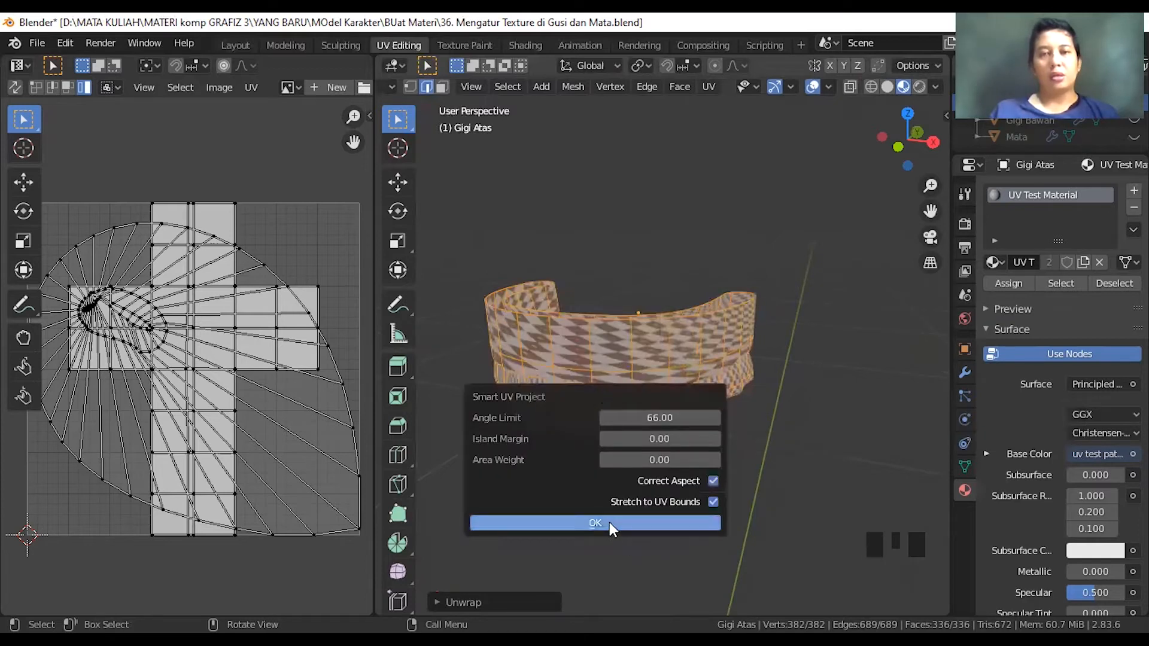
pyautogui.press('Return')
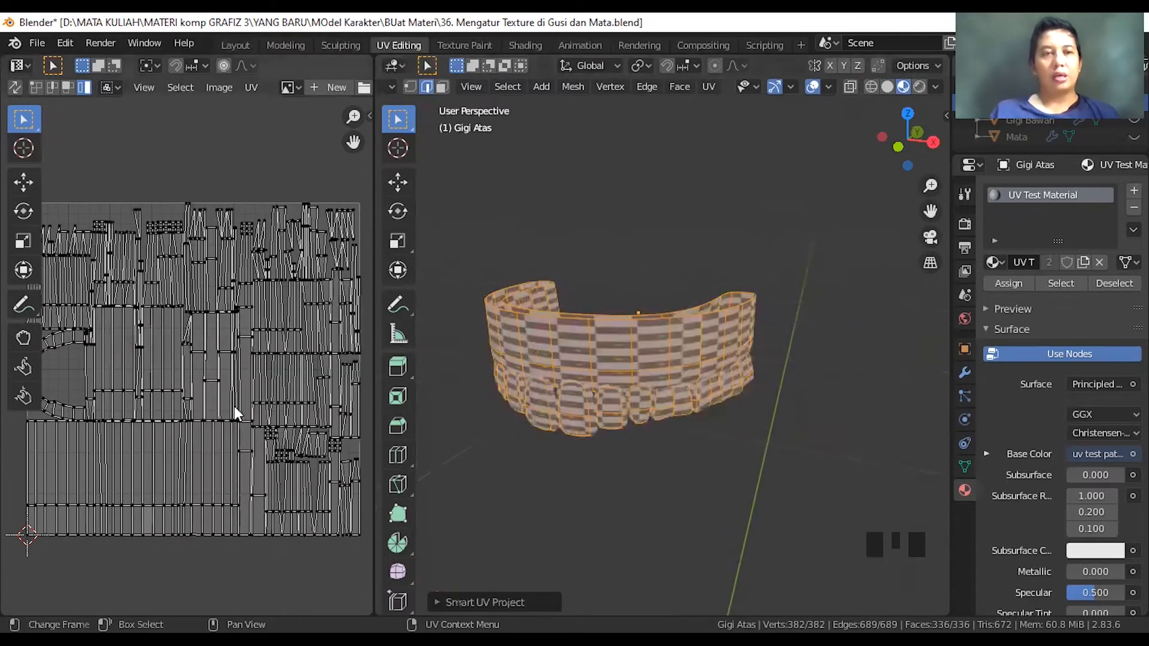
# - Try lower angle limits for the Smart UV Project, including 61.68, 60.51 and 1
pyautogui.click(496, 600)
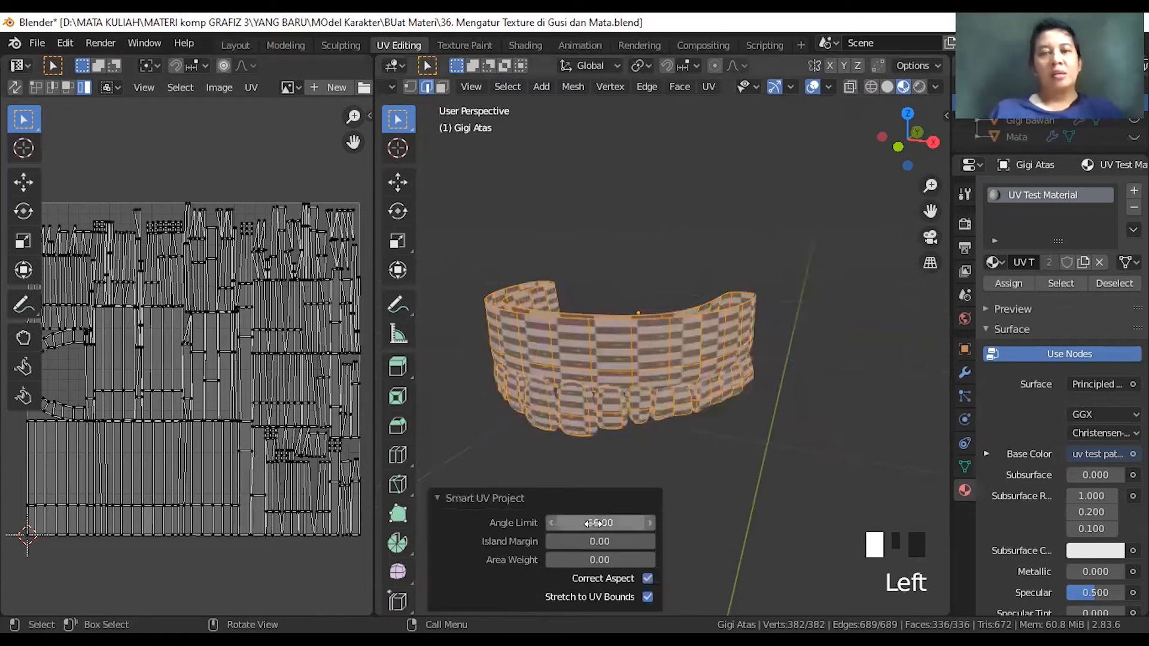
pyautogui.moveTo(541, 525); pyautogui.dragTo(482, 525)
pyautogui.moveTo(598, 538); pyautogui.dragTo(523, 525)
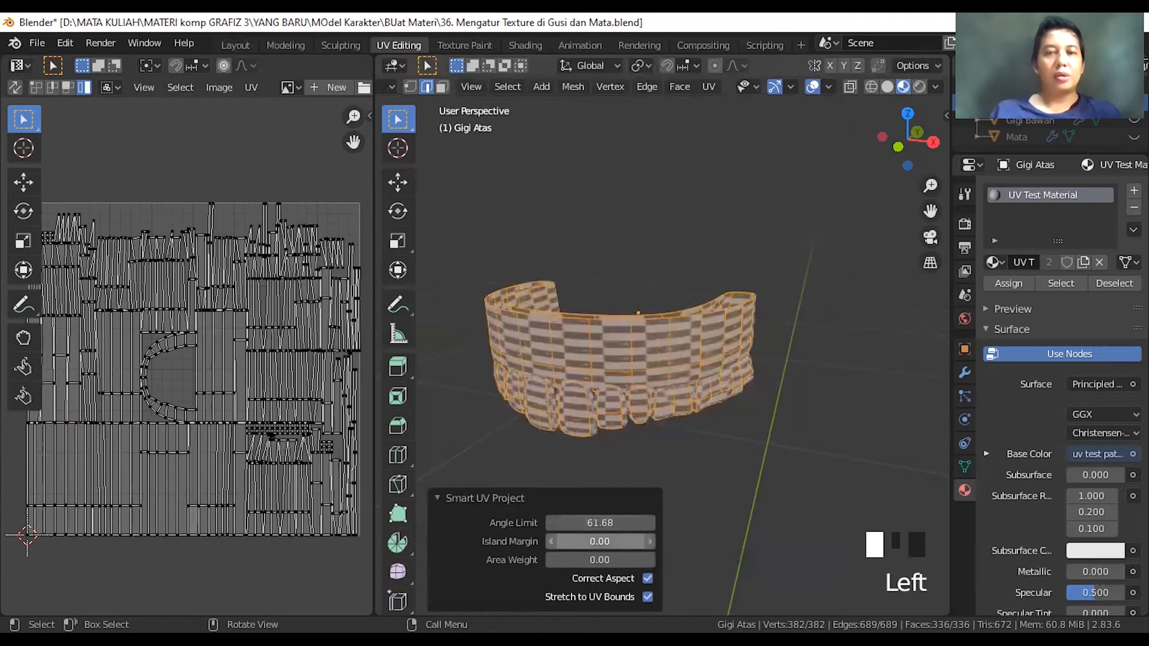
pyautogui.click(585, 524)
pyautogui.click(622, 532)
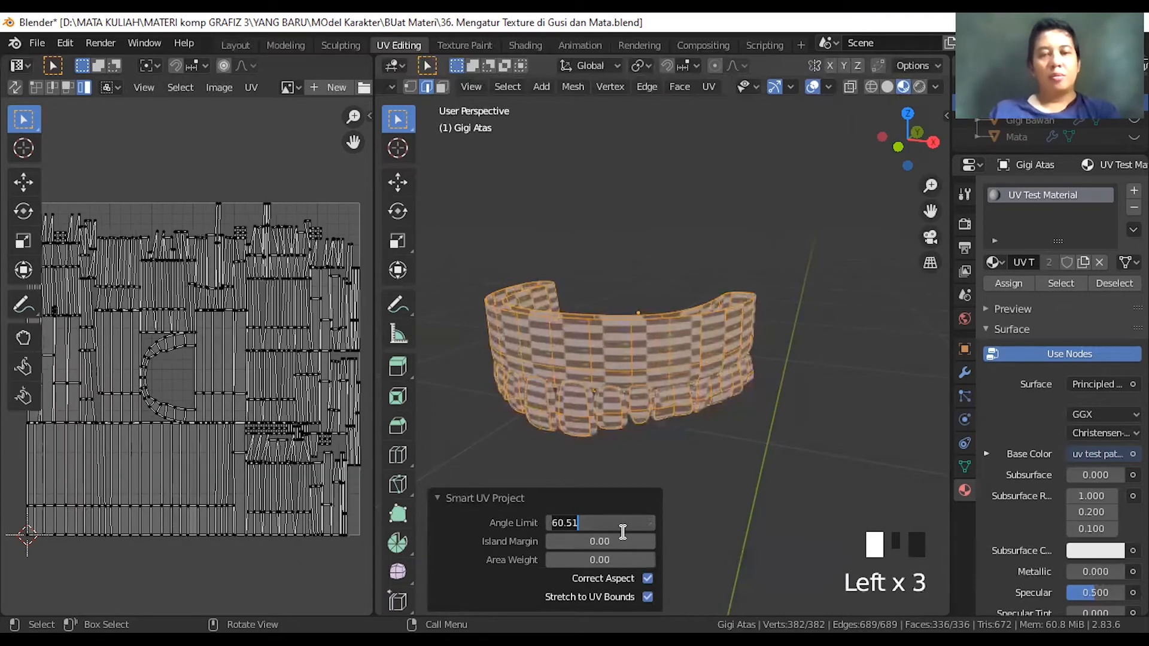
pyautogui.write('1')
pyautogui.press('Return')
# - Try a Smart UV Project angle limit of 88 and set it back to 66
pyautogui.click(603, 522)
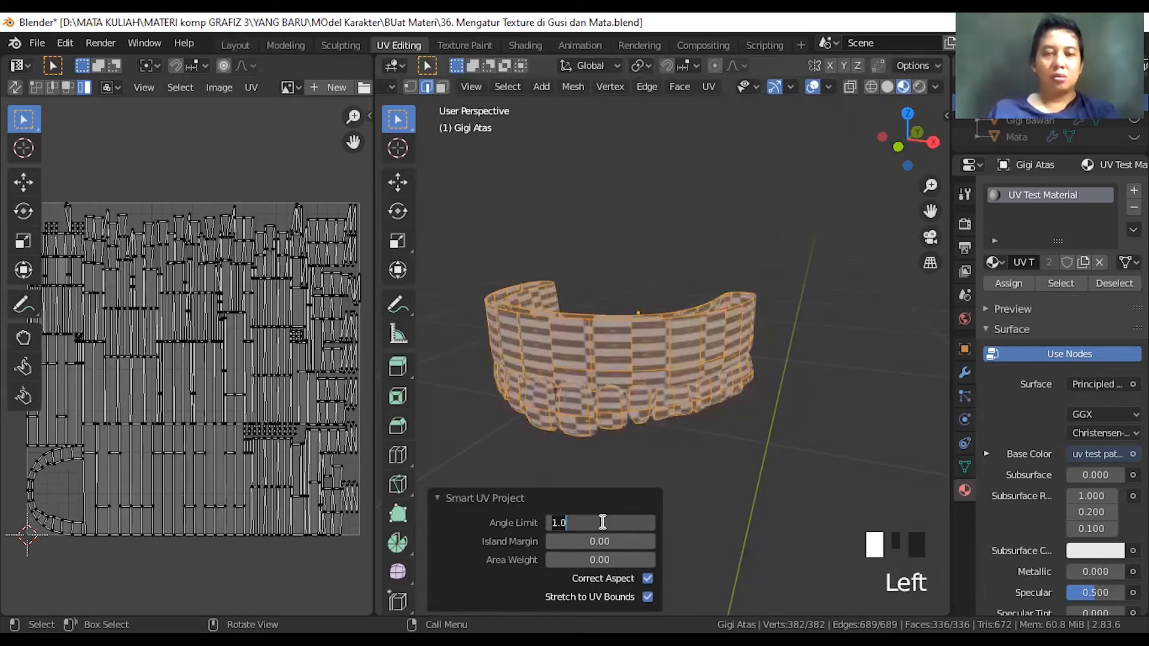
pyautogui.write('88')
pyautogui.press('Return')
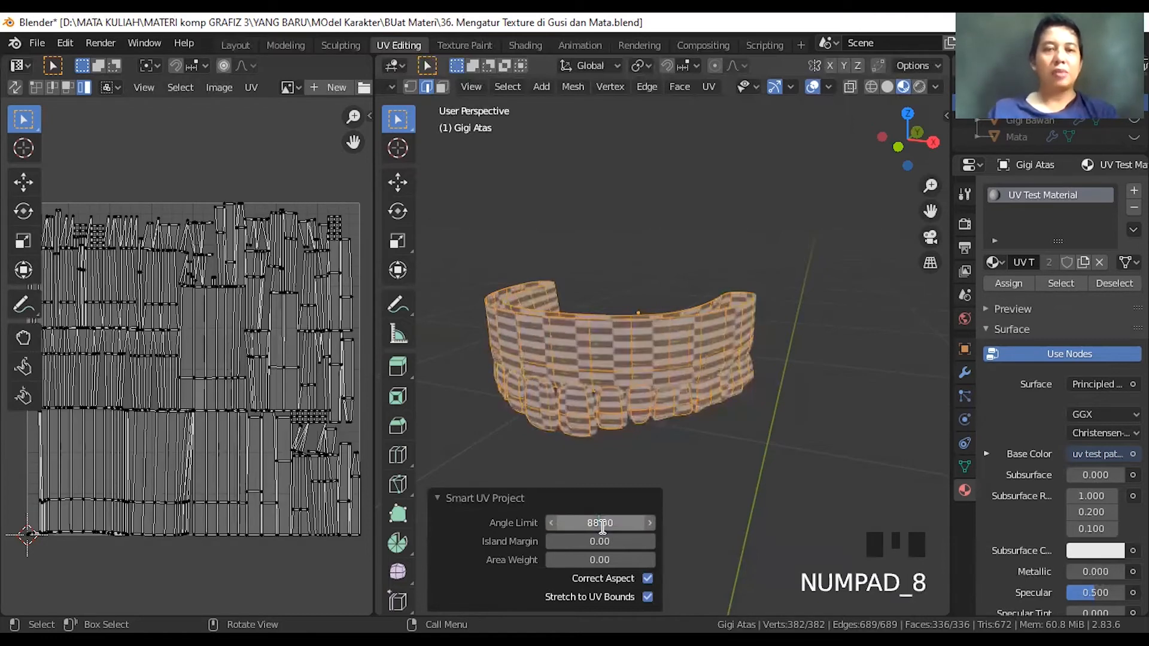
pyautogui.click(603, 523)
pyautogui.write('66')
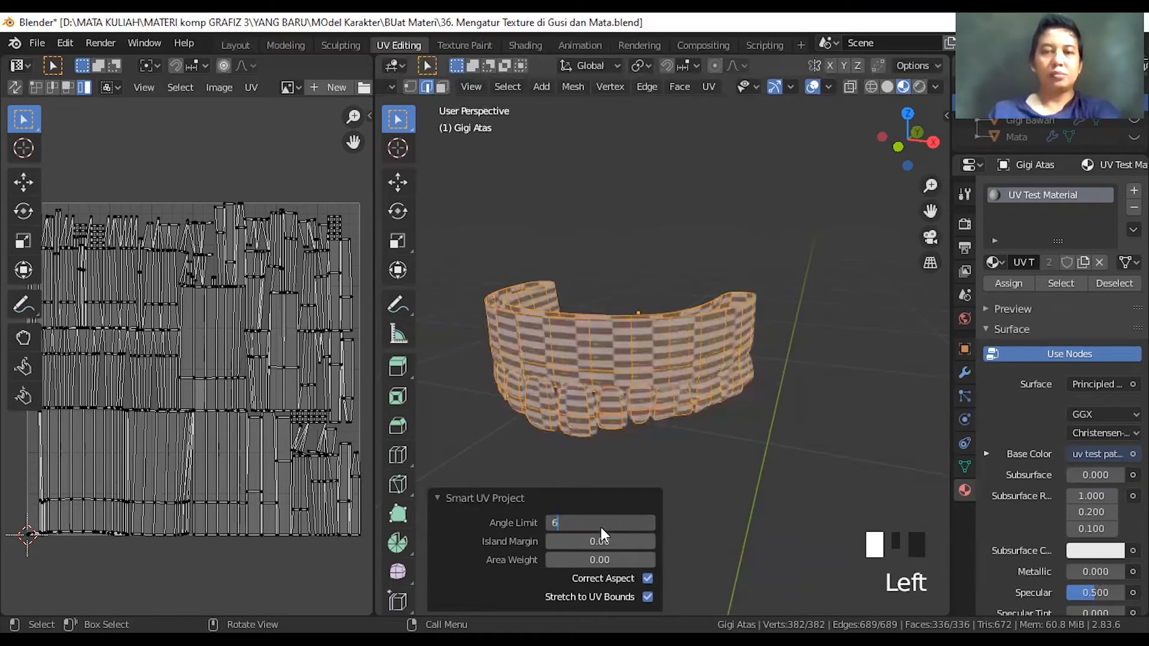
pyautogui.press('Return')
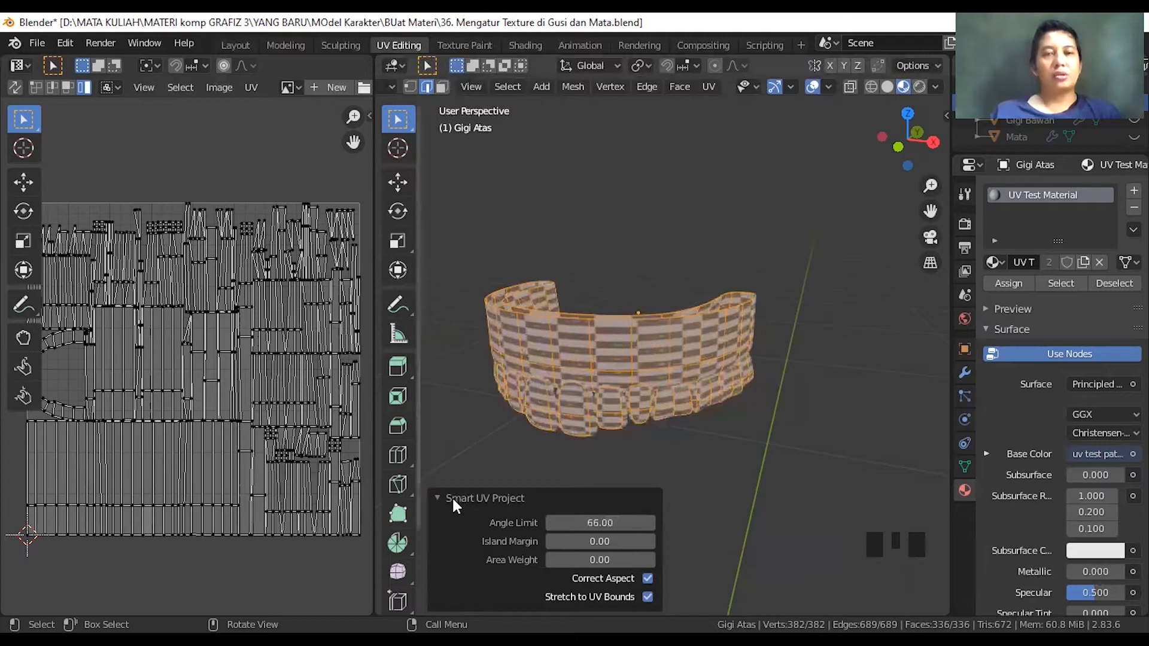
# - Check the checker pattern around the upper gums and show their inner side in solid shading
pyautogui.scroll(2, 615, 453)
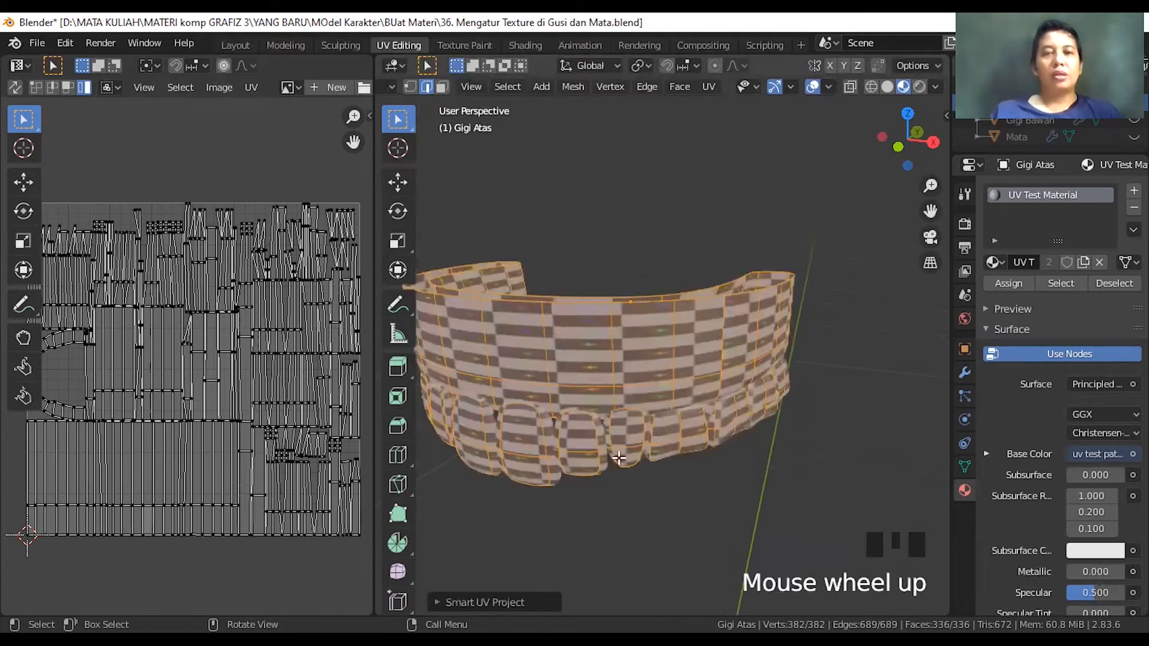
pyautogui.moveTo(672, 458); pyautogui.dragTo(620, 482, button='middle')
pyautogui.click(713, 446)
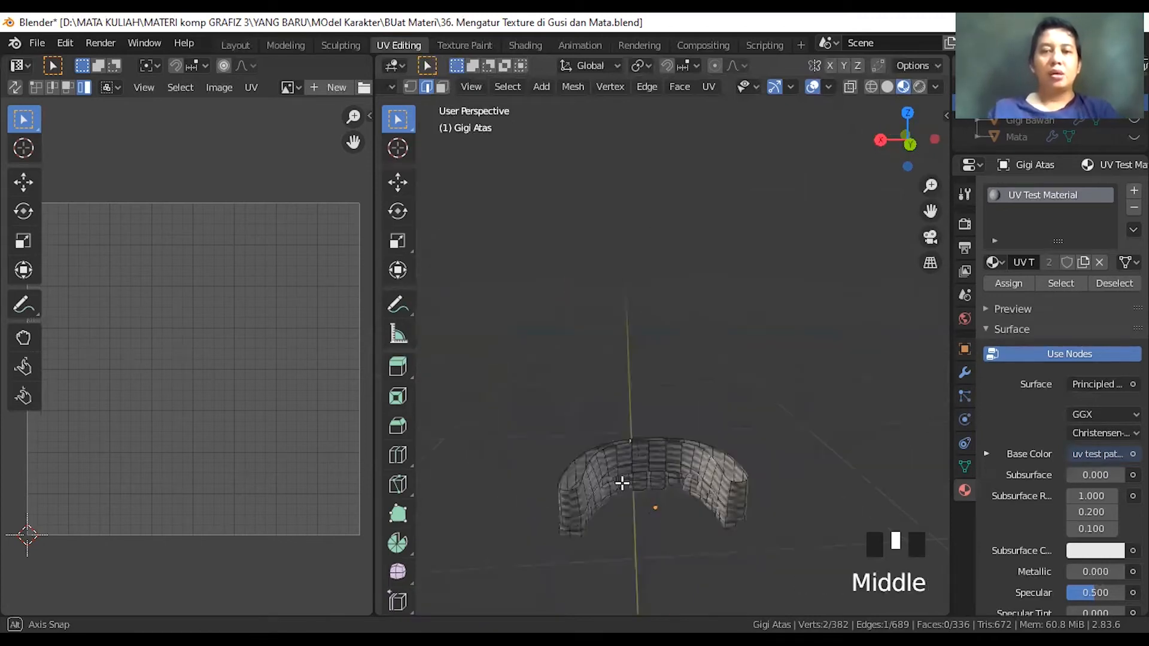
pyautogui.keyDown('shift'); pyautogui.moveTo(631, 423); pyautogui.dragTo(603, 410, button='middle'); pyautogui.keyUp('shift')
pyautogui.scroll(3, 640, 454)
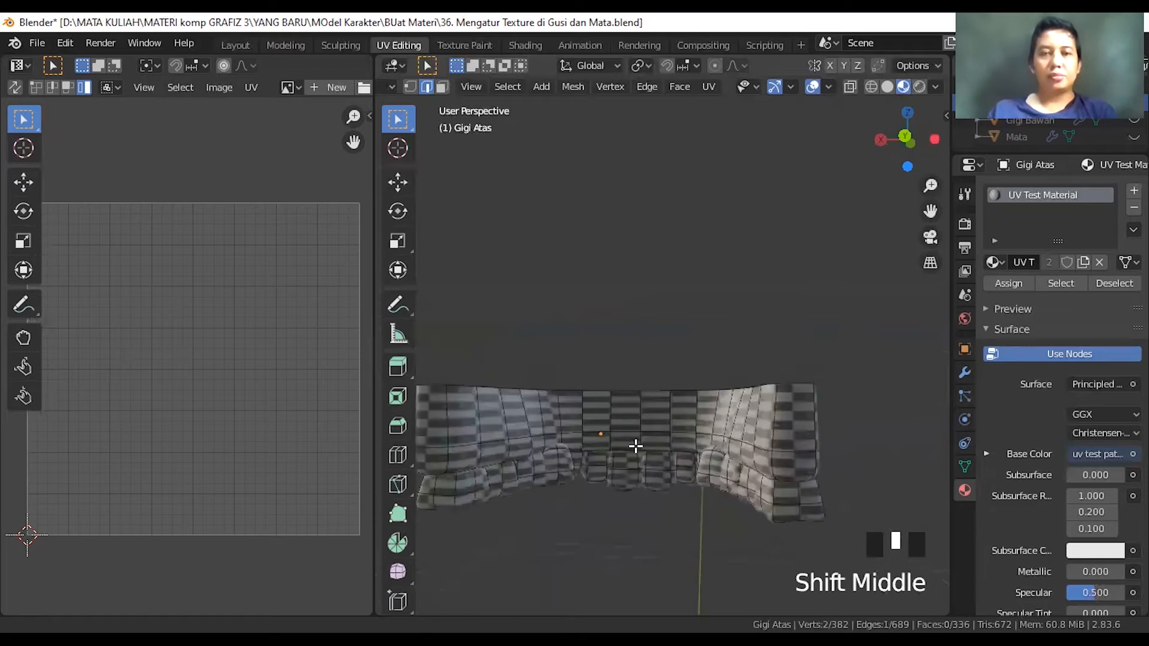
pyautogui.scroll(2, 635, 446)
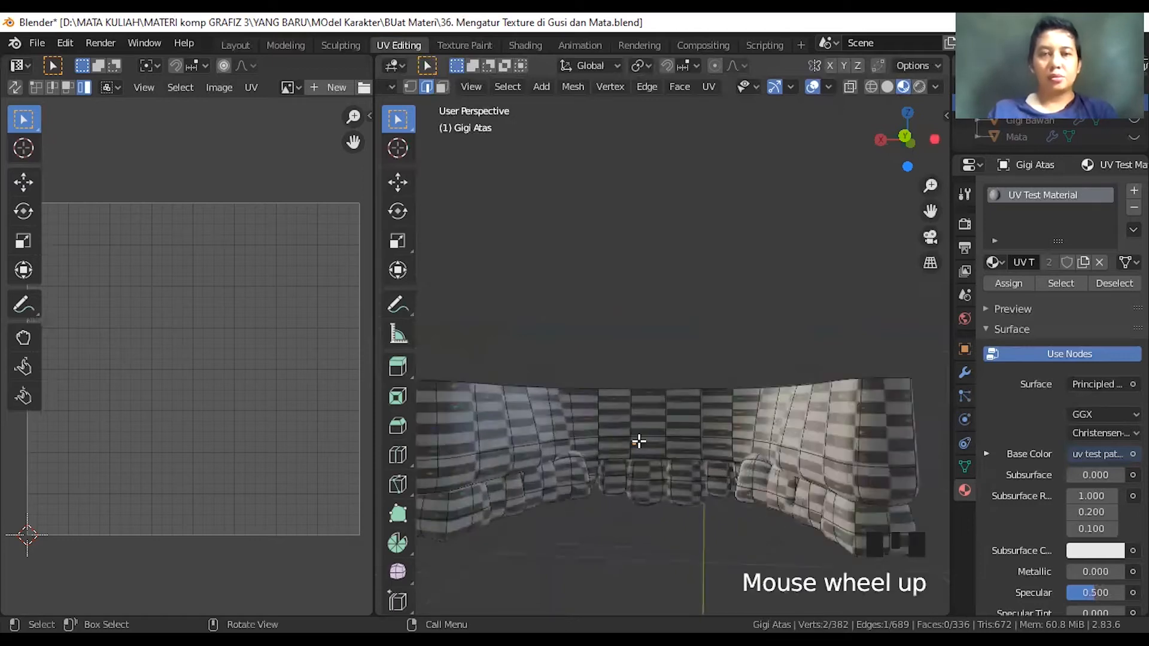
pyautogui.click(887, 87)
pyautogui.keyDown('shift'); pyautogui.moveTo(617, 408); pyautogui.dragTo(626, 389, button='middle'); pyautogui.keyUp('shift')
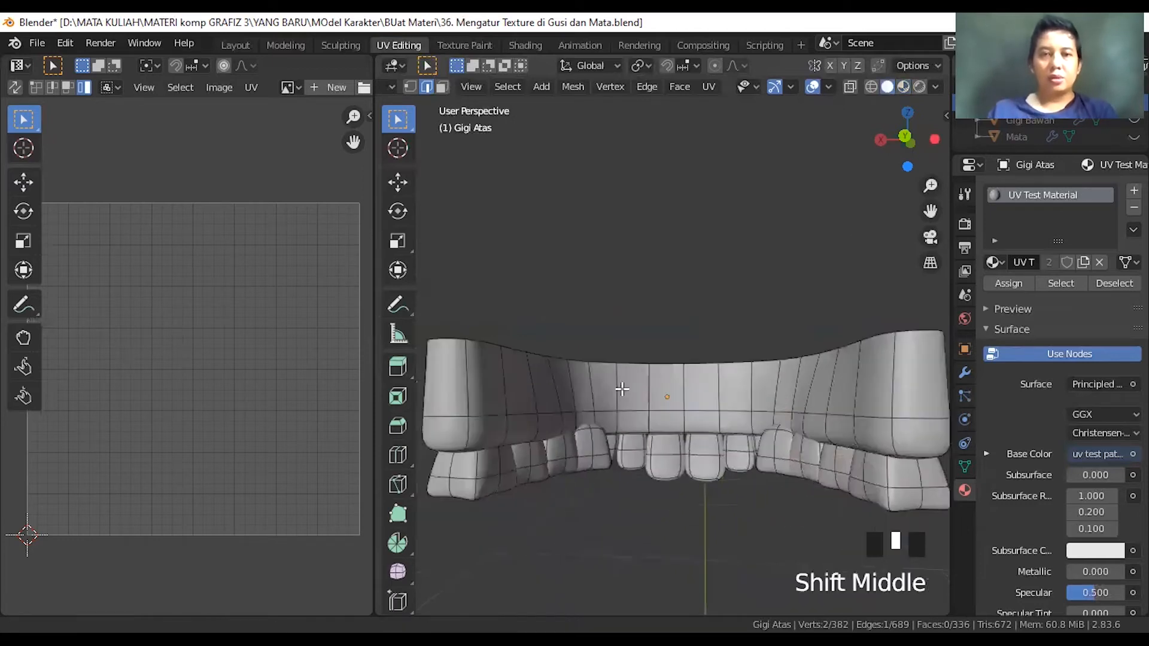
pyautogui.keyDown('shift'); pyautogui.moveTo(465, 377); pyautogui.dragTo(466, 376, button='middle'); pyautogui.keyUp('shift')
# - Mark seams on the upper gums' inner side along the edge above the teeth and the two vertical edges near the back ends
pyautogui.click(466, 377)
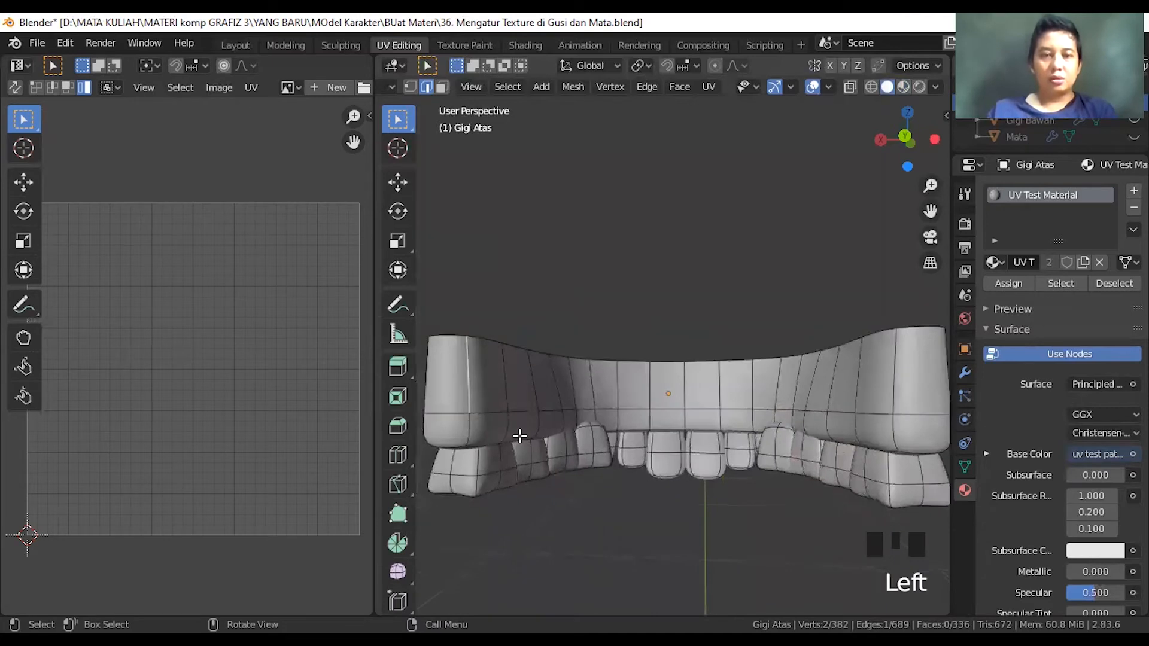
pyautogui.press('alt')
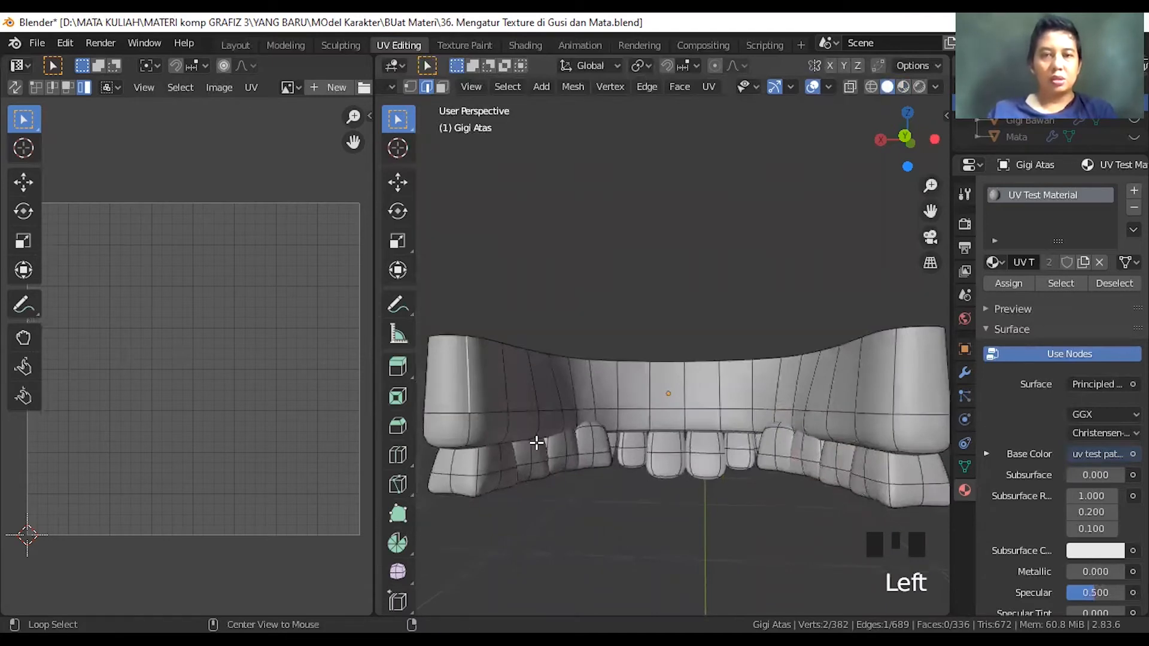
pyautogui.keyDown('alt'); pyautogui.keyDown('shift'); pyautogui.click(577, 443); pyautogui.keyUp('shift'); pyautogui.keyUp('alt')
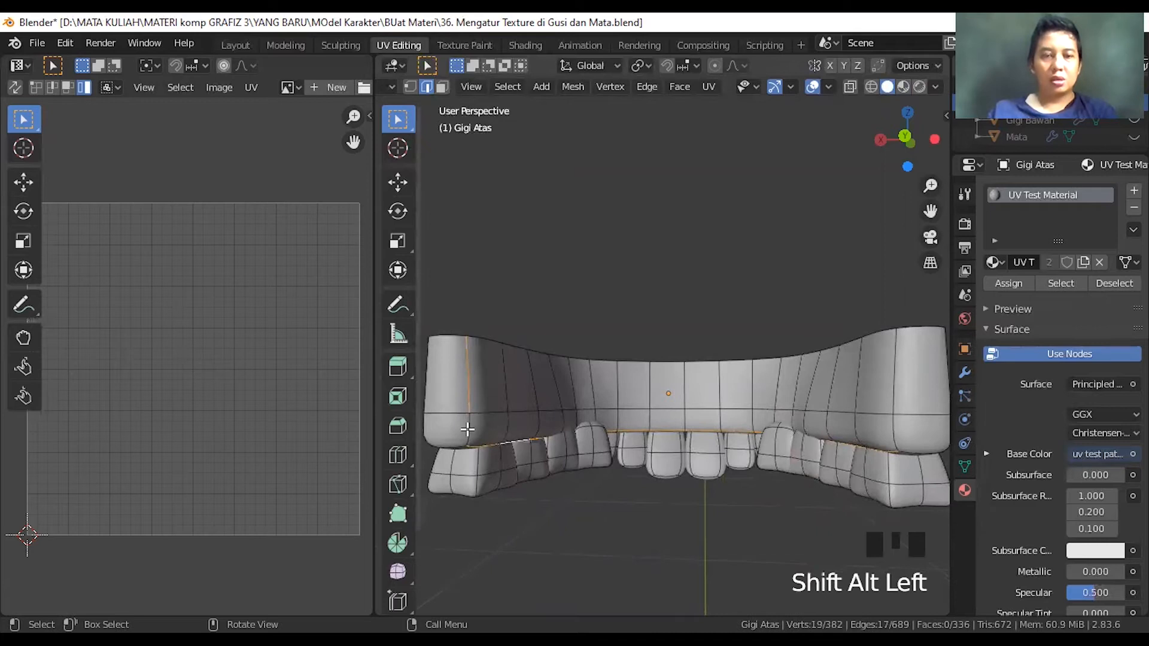
pyautogui.keyDown('shift'); pyautogui.click(829, 436); pyautogui.keyUp('shift')
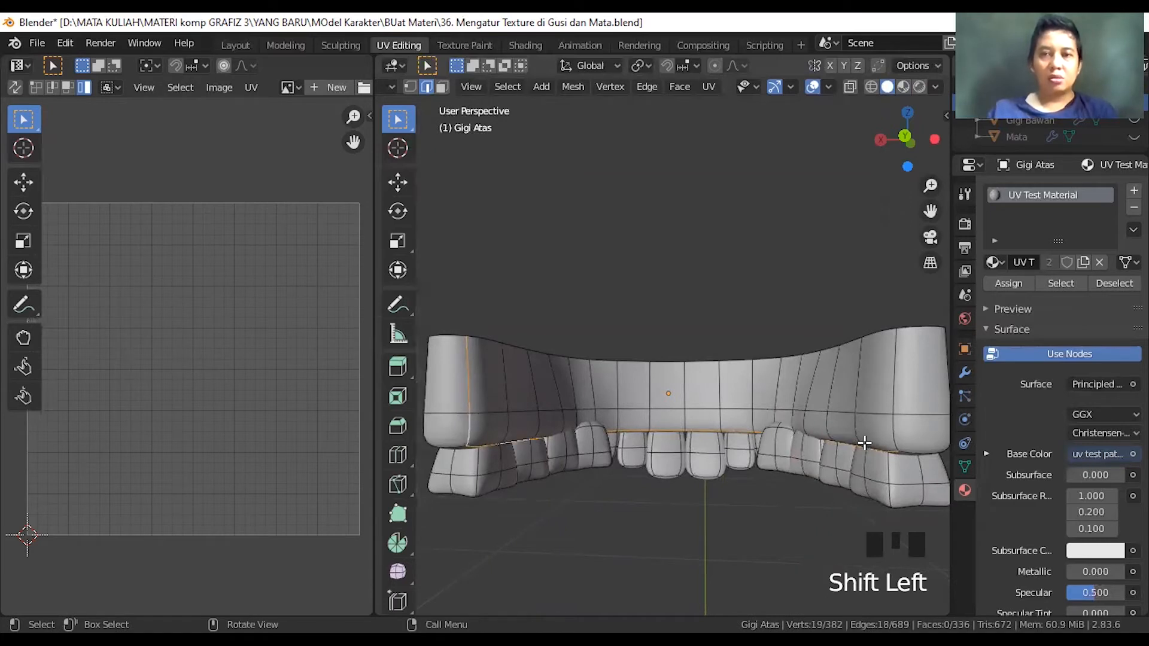
pyautogui.keyDown('alt'); pyautogui.click(895, 377); pyautogui.keyUp('alt')
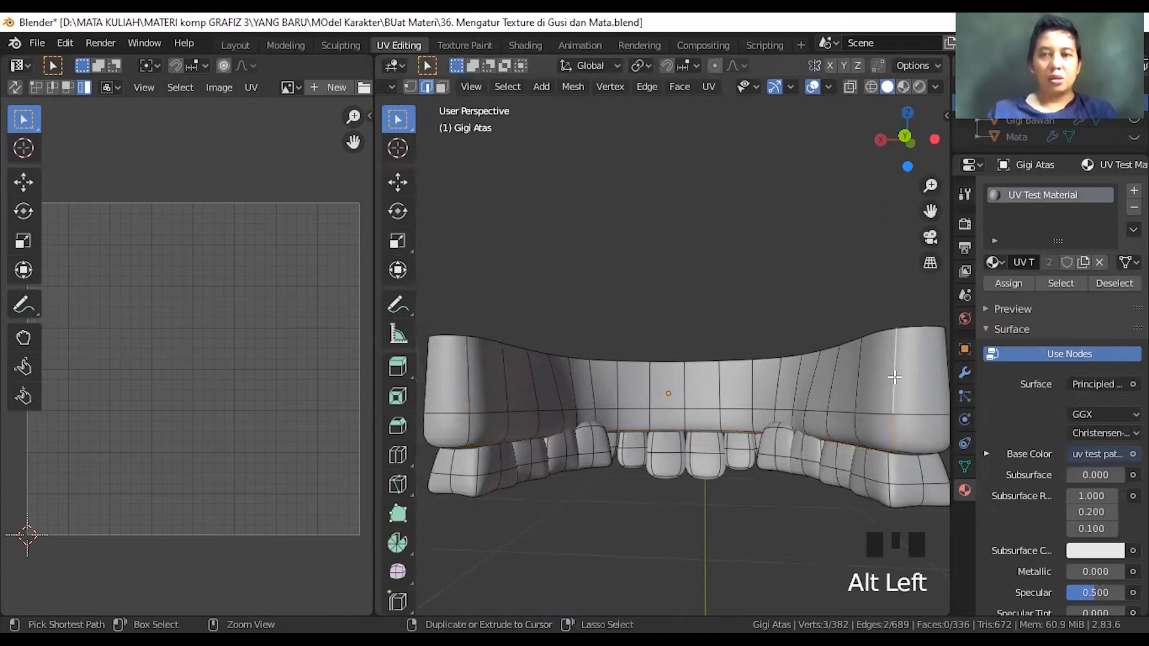
pyautogui.hotkey('ctrl', 'z')
pyautogui.keyDown('alt'); pyautogui.keyDown('shift'); pyautogui.click(895, 377); pyautogui.keyUp('shift'); pyautogui.keyUp('alt')
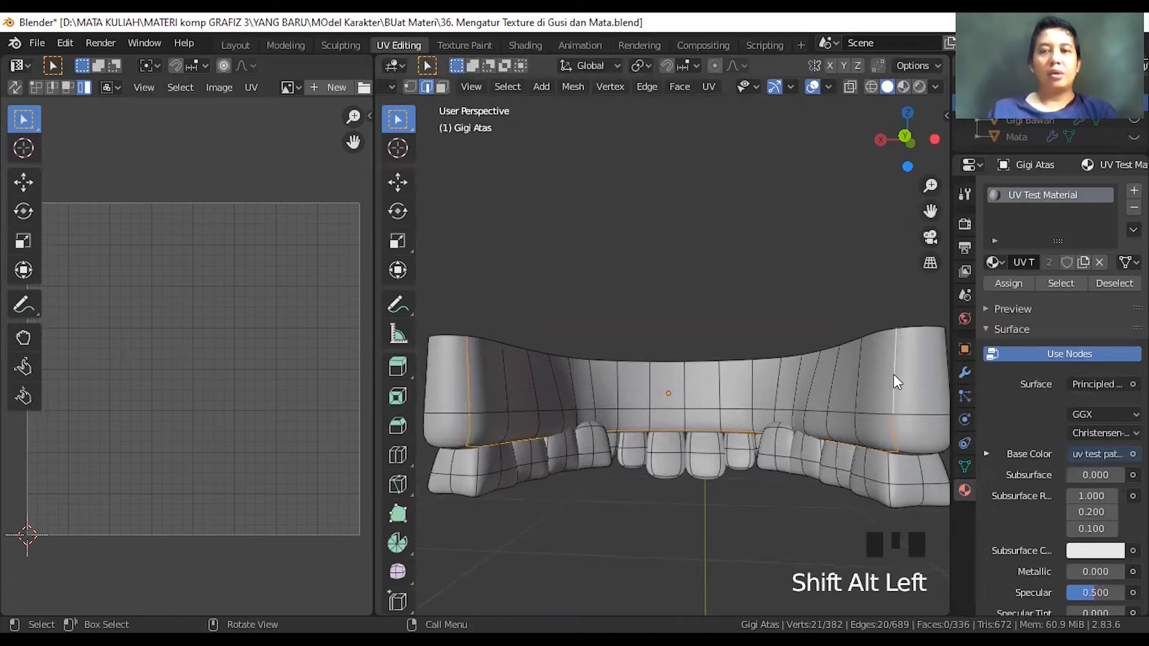
pyautogui.rightClick(892, 375)
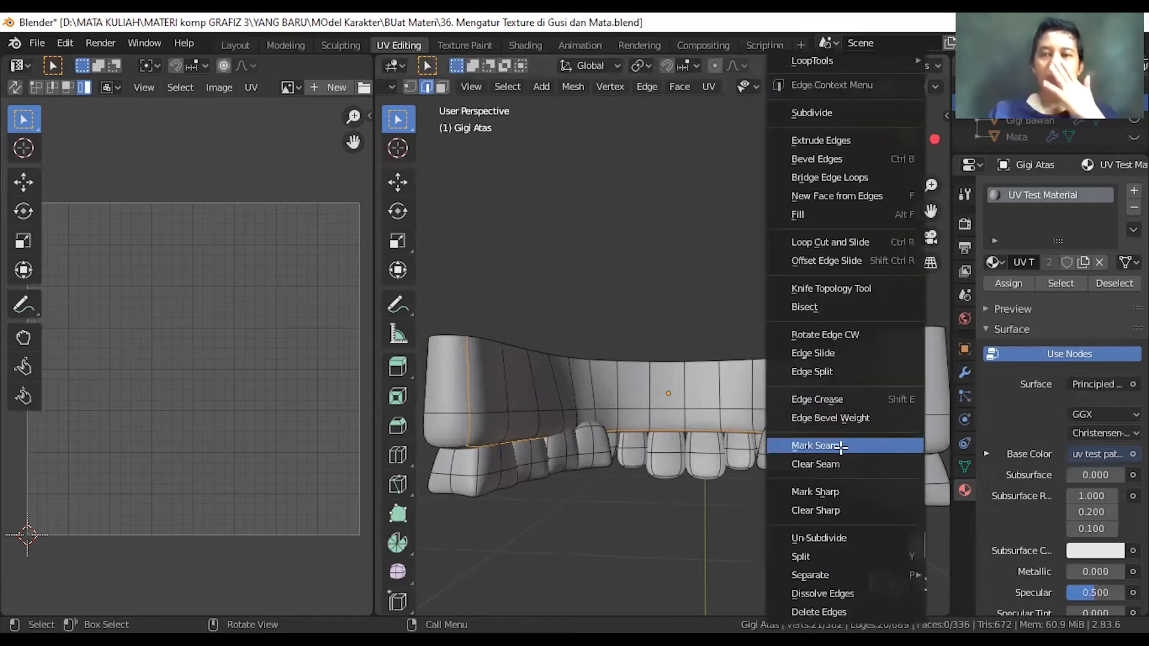
pyautogui.click(844, 445)
# - Select the linked gum mesh without the teeth and unwrap it using the marked seams
pyautogui.press('l')
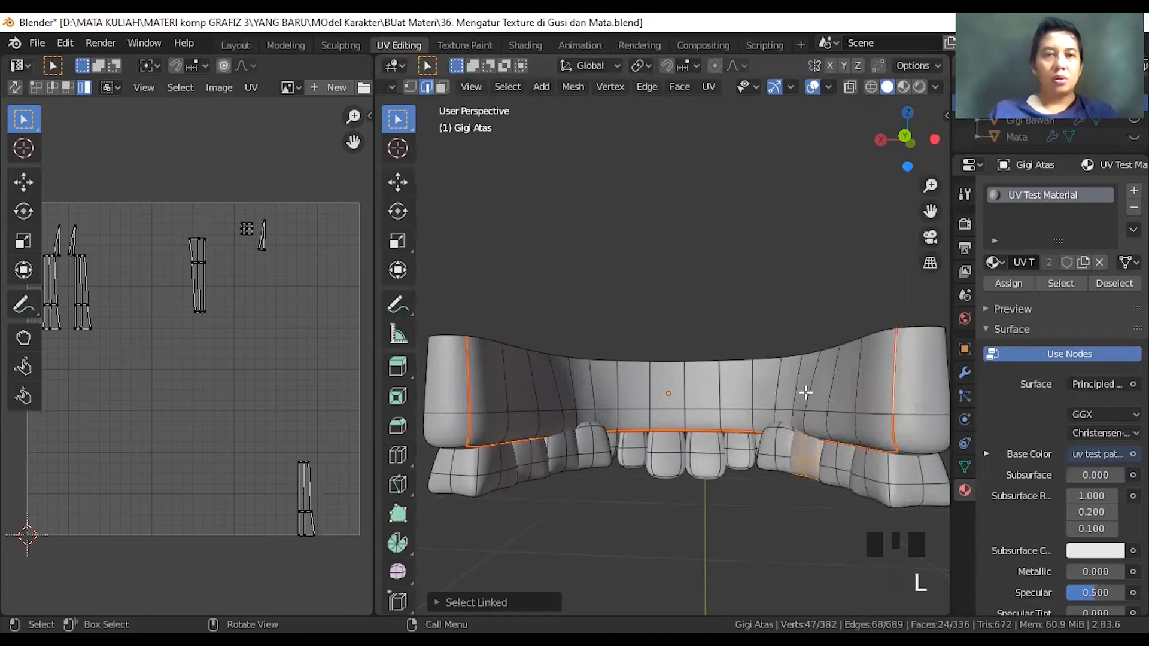
pyautogui.click(865, 452)
pyautogui.click(818, 359)
pyautogui.moveTo(817, 359); pyautogui.dragTo(851, 393, button='middle')
pyautogui.click(853, 393)
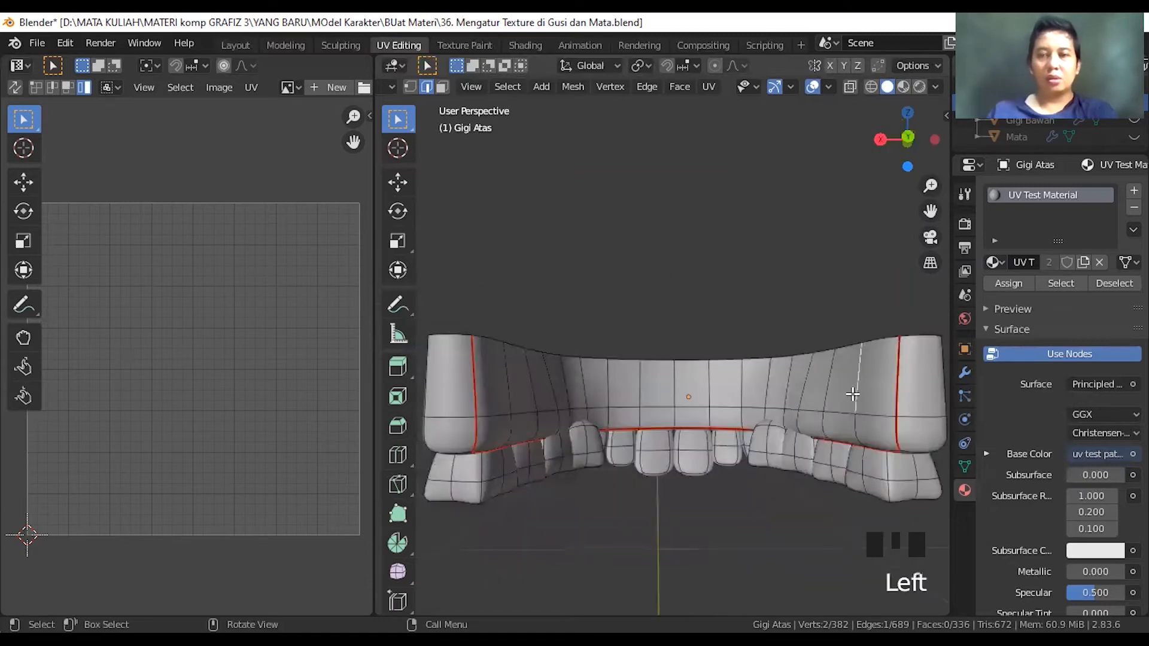
pyautogui.press('l')
pyautogui.scroll(-1, 807, 403)
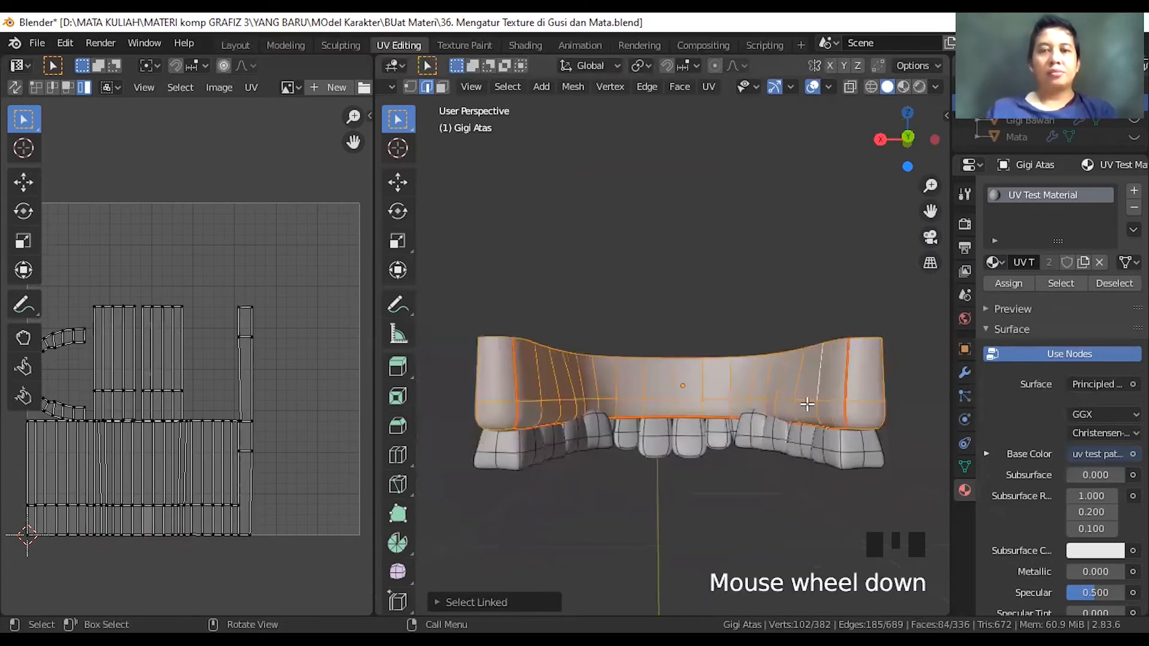
pyautogui.scroll(1, 807, 403)
pyautogui.scroll(-1, 807, 404)
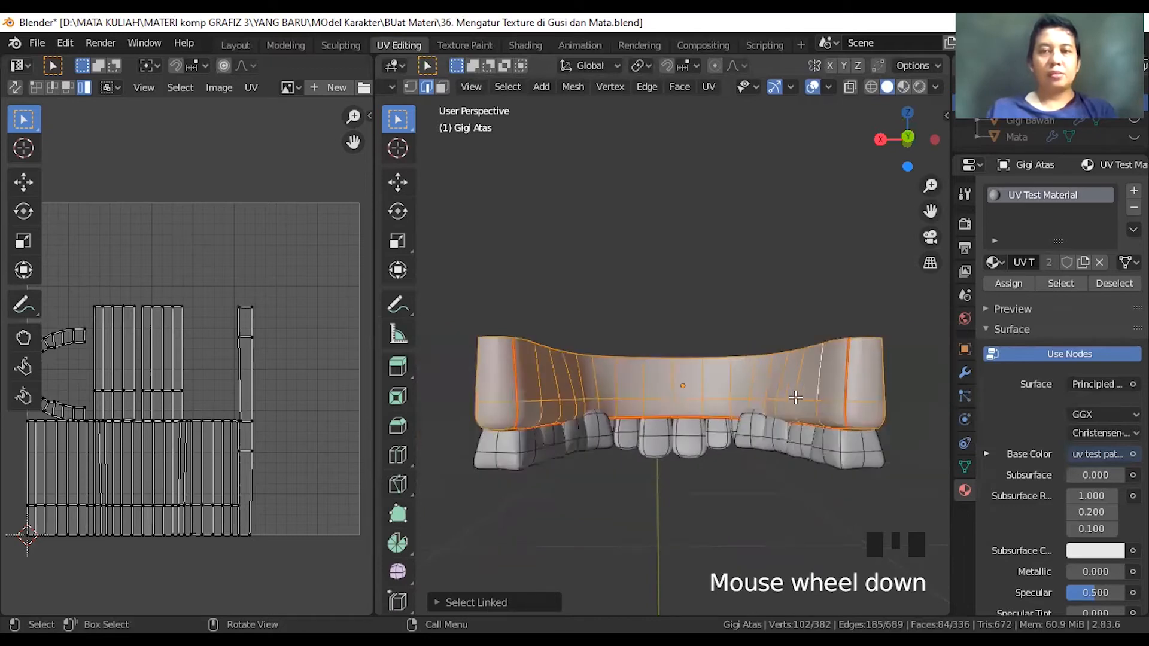
pyautogui.rightClick(795, 397)
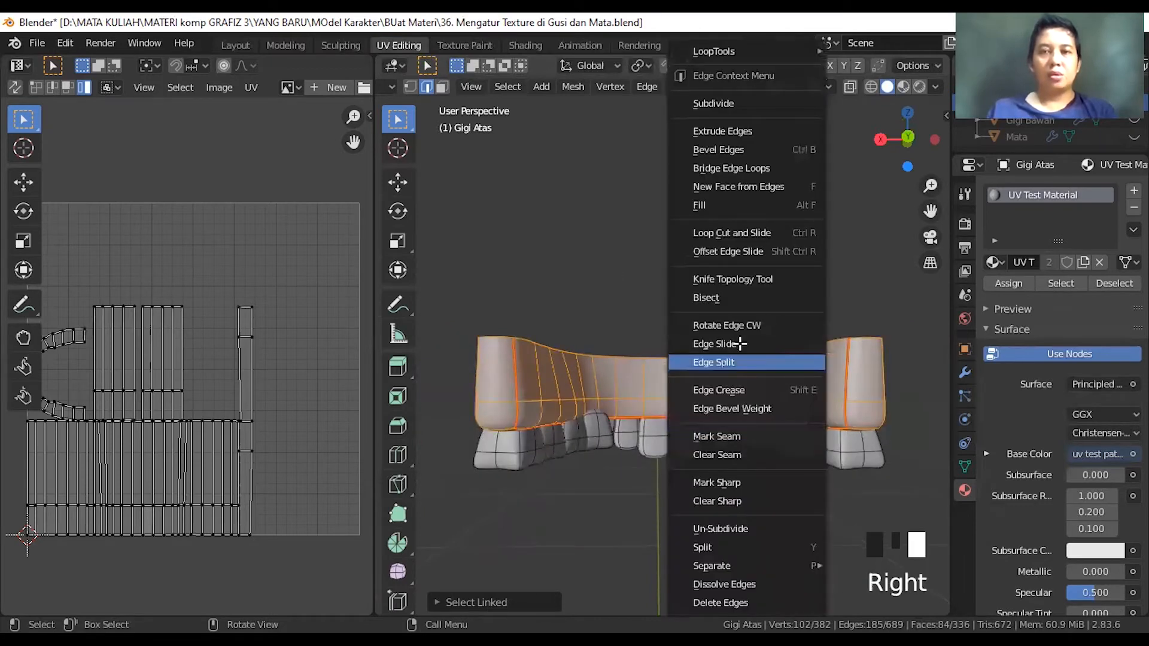
pyautogui.press('u')
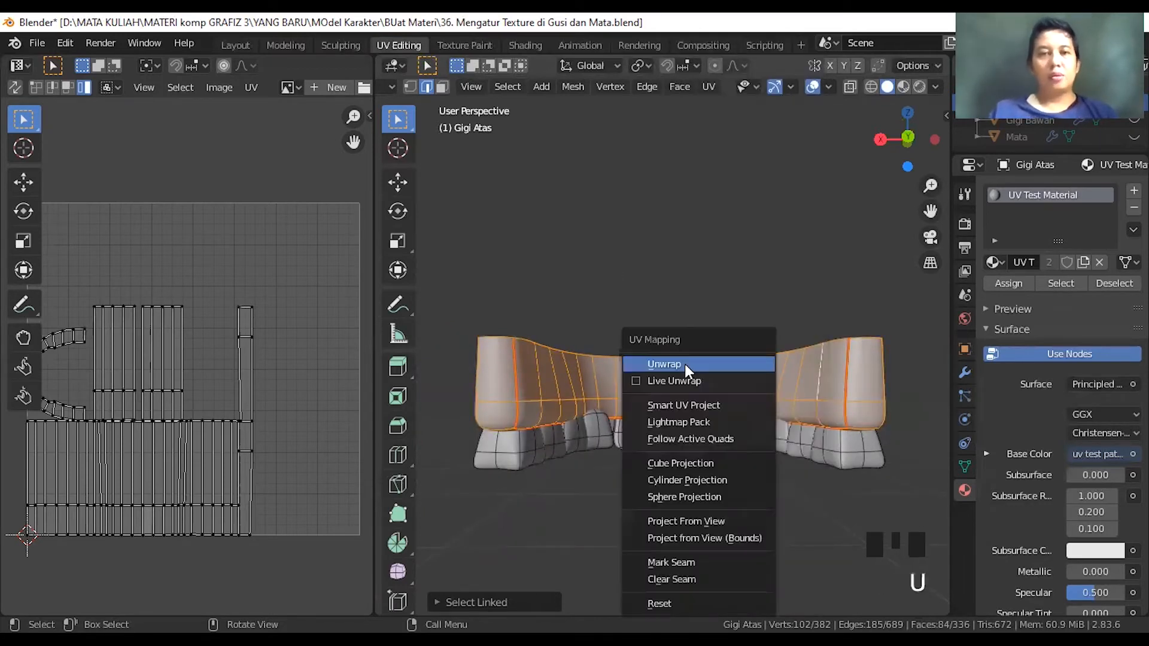
pyautogui.click(686, 364)
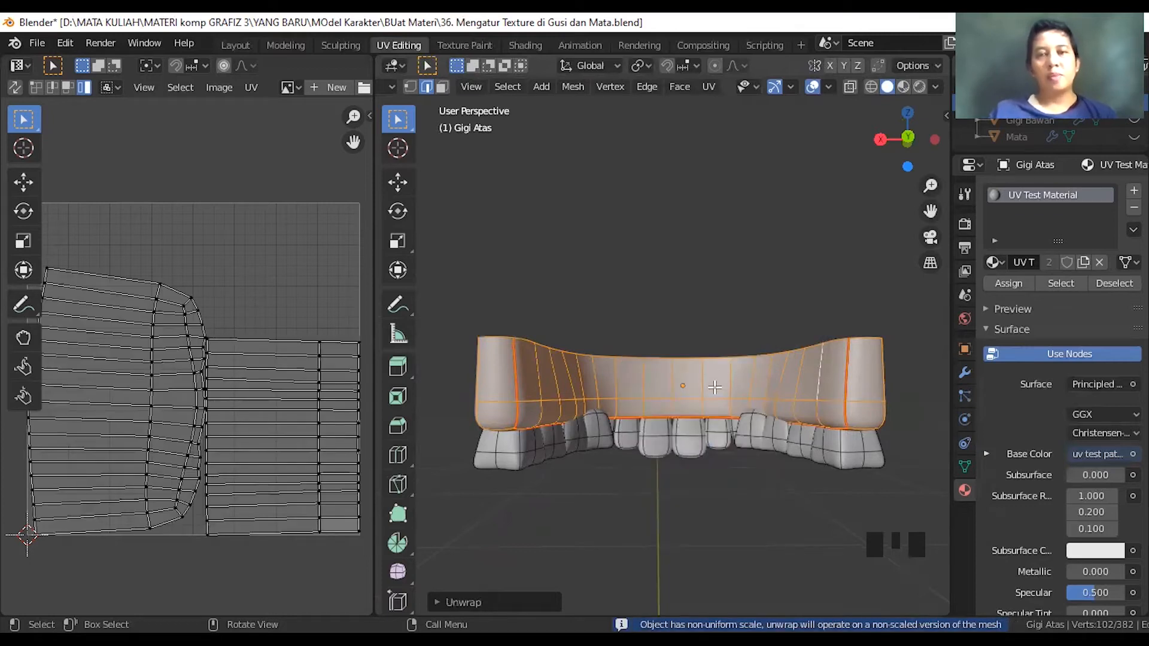
# - Apply Smart UV Project to the selected gums with a 66 angle limit and 0 island margin
pyautogui.press('u')
pyautogui.click(695, 405)
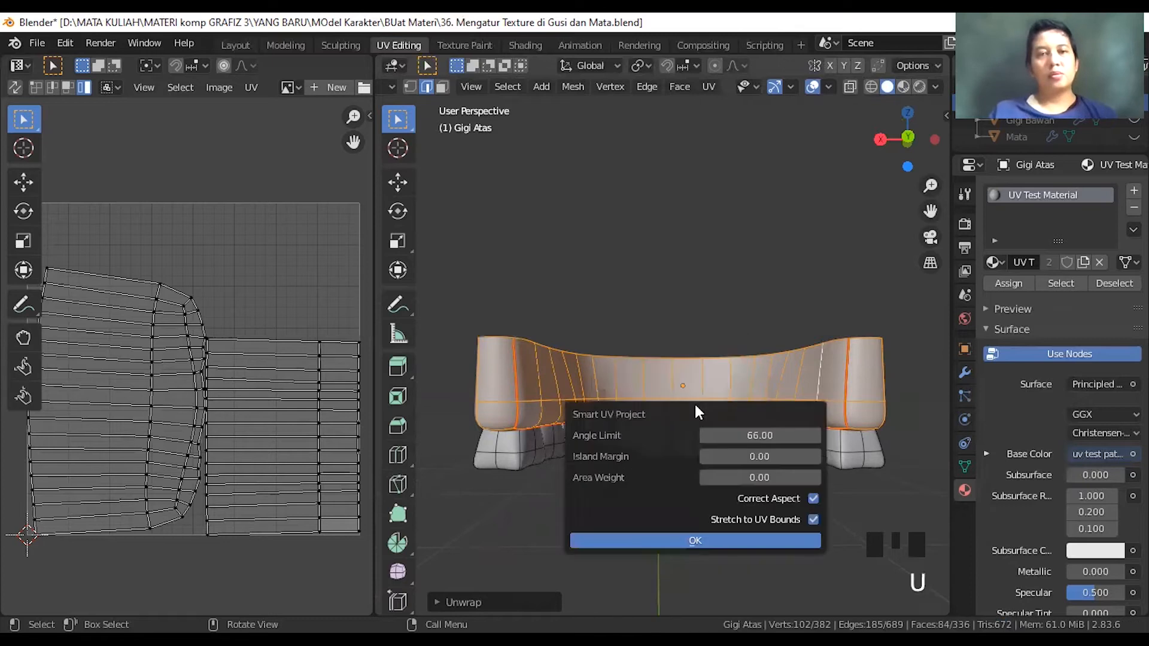
pyautogui.click(695, 541)
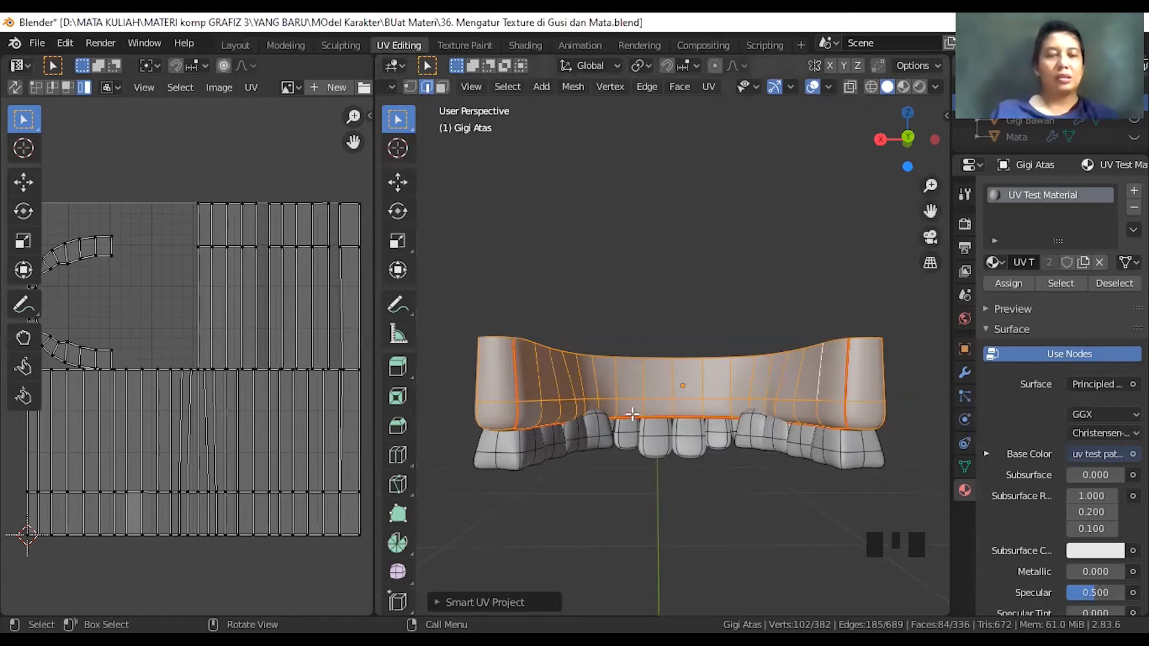
# - Examine the upper teeth and gums mesh's transform values and the tool, view and 3D cursor settings
pyautogui.press('a')
pyautogui.press('a')
pyautogui.press('a')
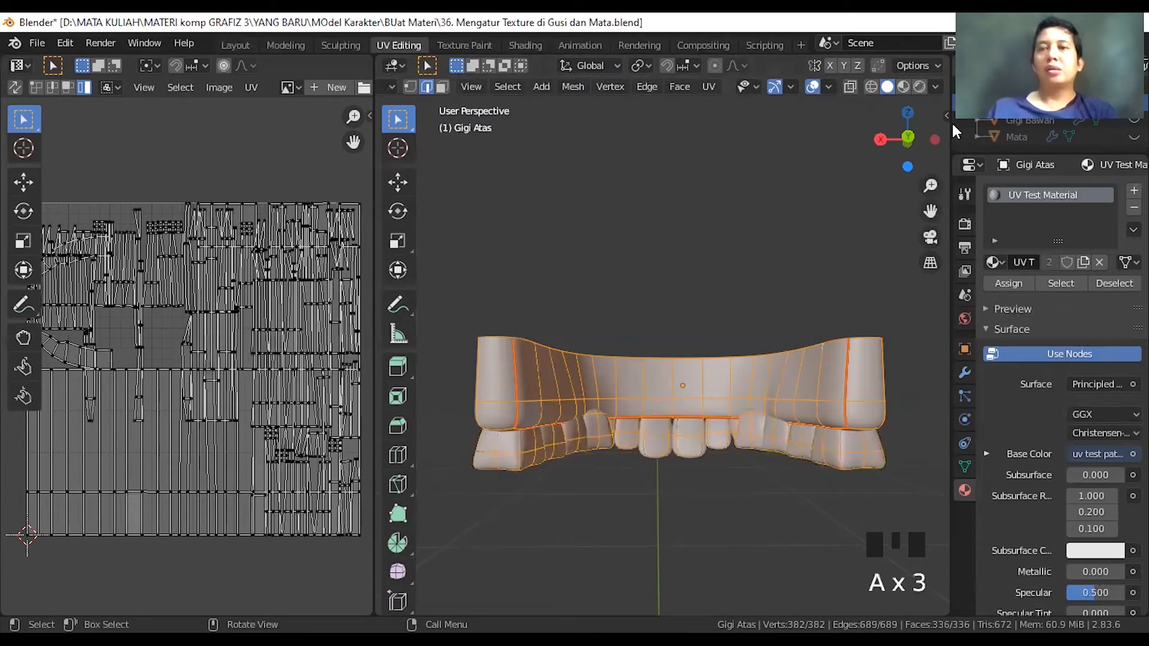
pyautogui.click(946, 116)
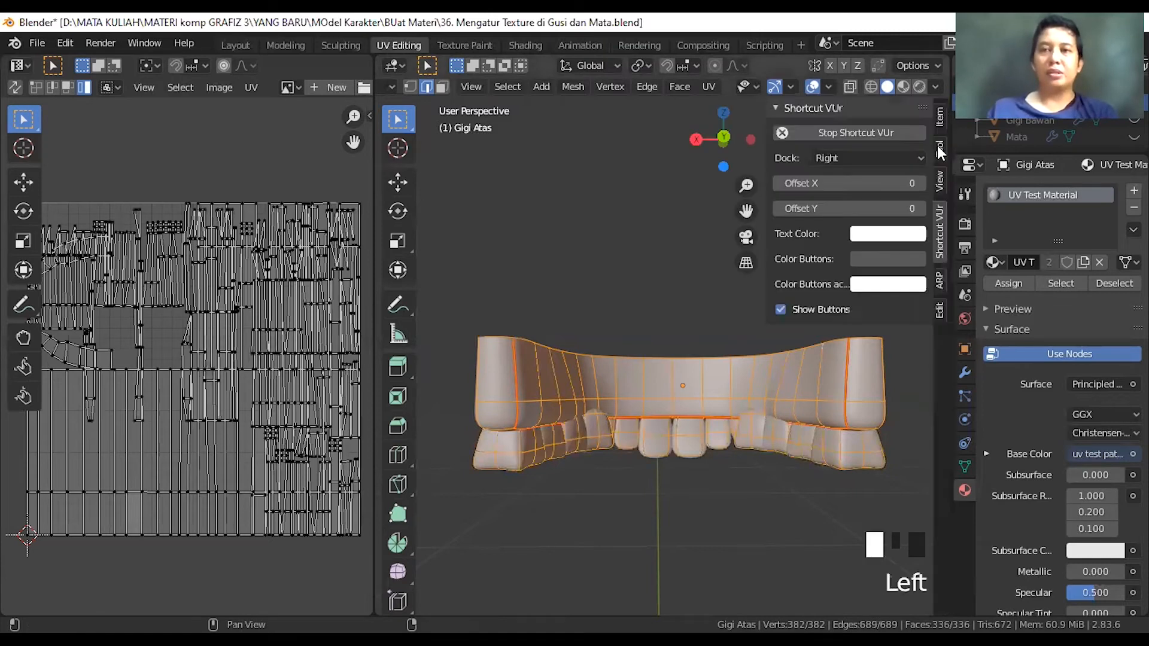
pyautogui.click(941, 118)
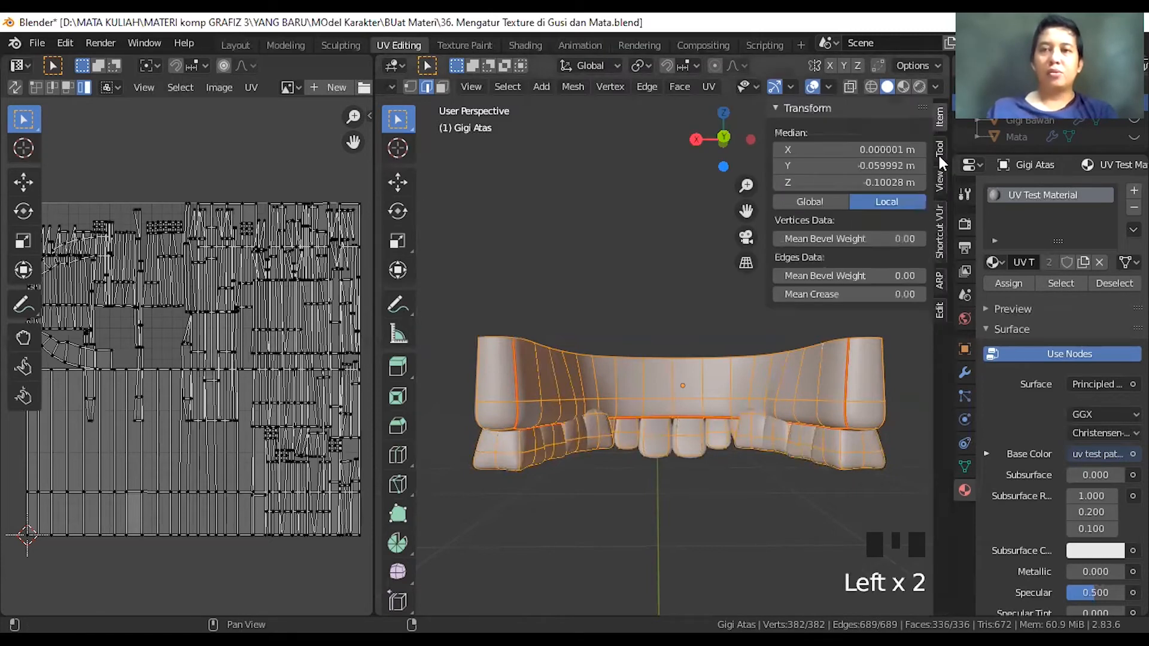
pyautogui.click(940, 158)
pyautogui.click(940, 180)
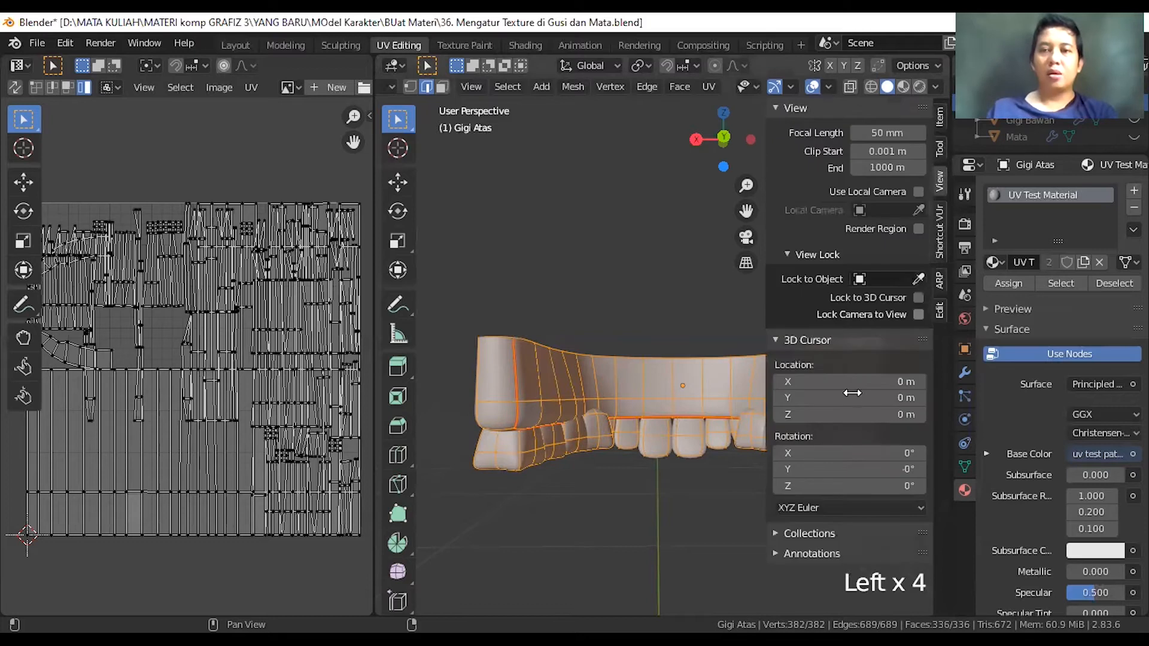
pyautogui.scroll(-2, 845, 173)
pyautogui.scroll(1, 815, 216)
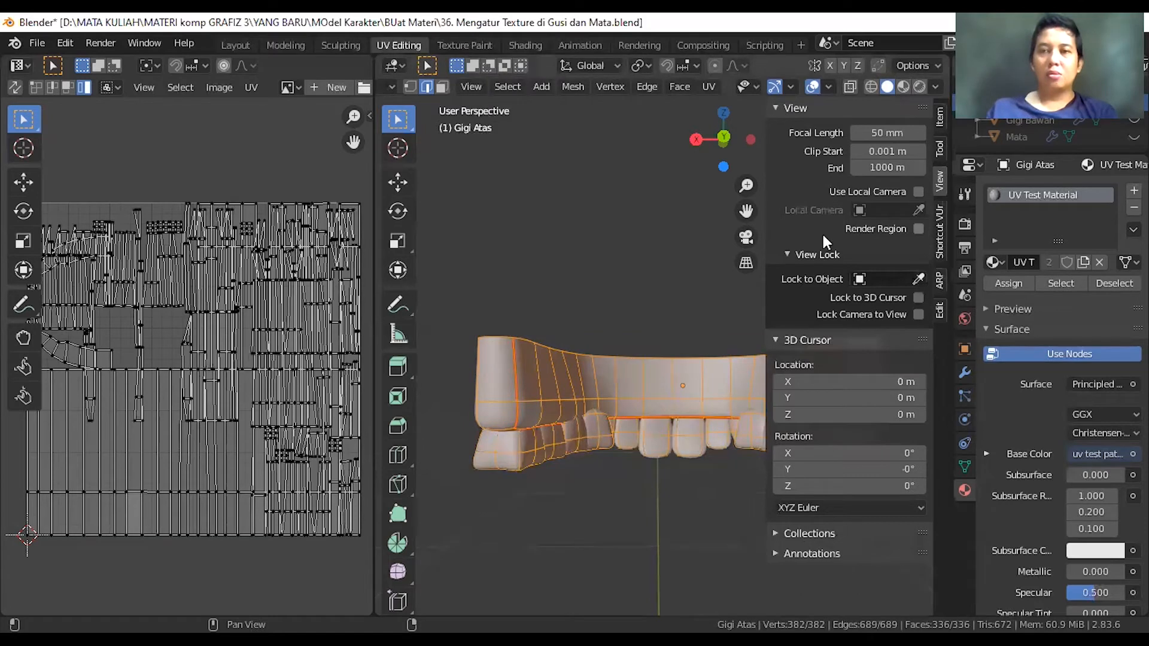
pyautogui.scroll(-1, 798, 280)
pyautogui.click(639, 320)
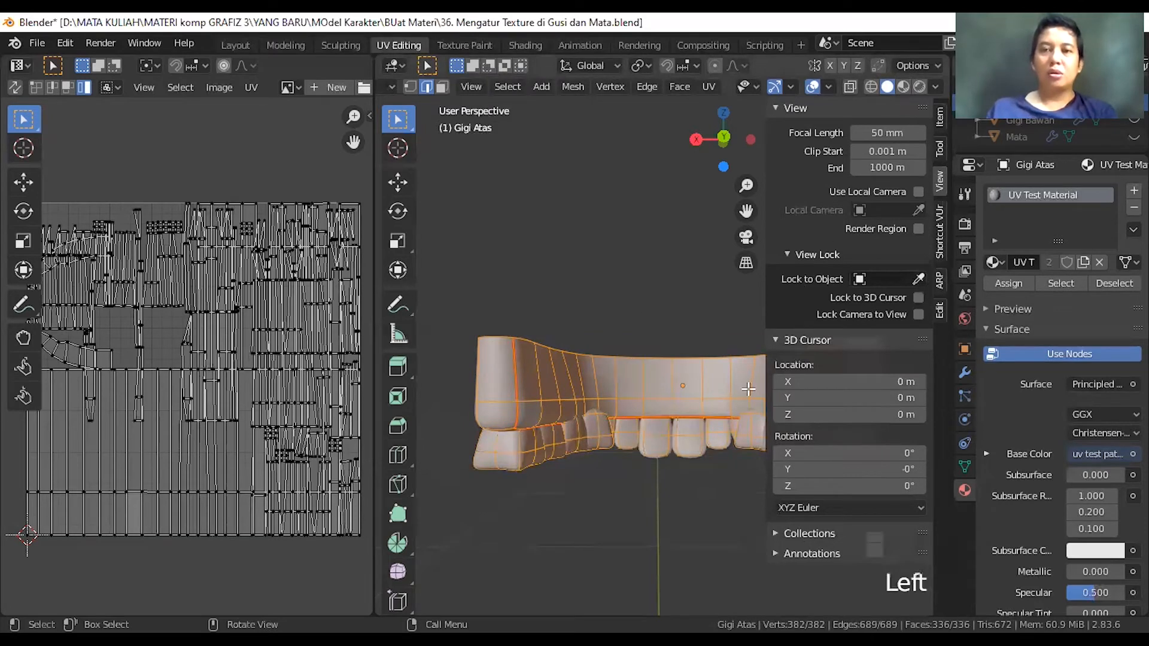
pyautogui.keyDown('shift'); pyautogui.moveTo(628, 360); pyautogui.dragTo(535, 343, button='middle'); pyautogui.keyUp('shift')
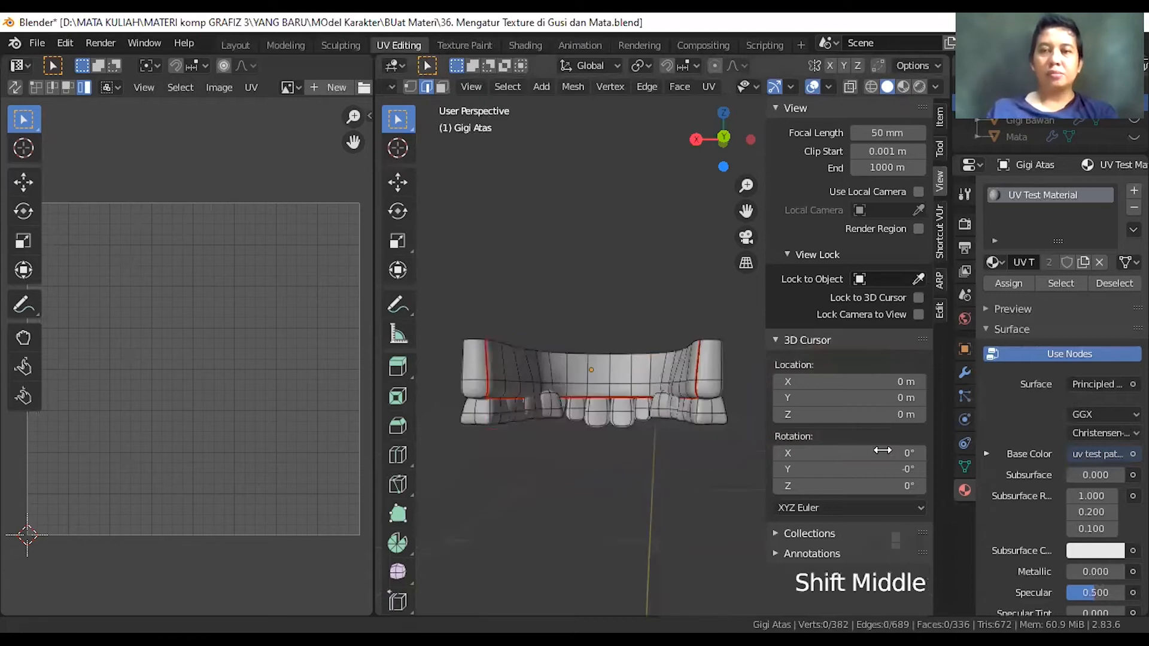
pyautogui.scroll(-1, 658, 335)
pyautogui.scroll(1, 943, 232)
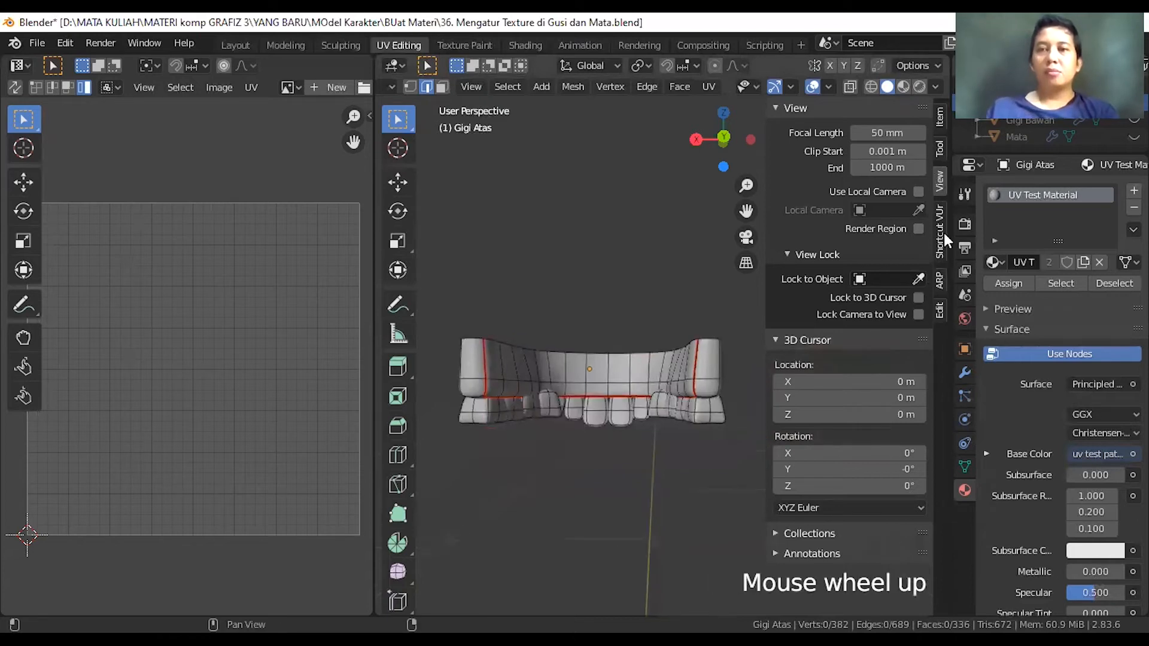
pyautogui.doubleClick(941, 235)
pyautogui.doubleClick(938, 150)
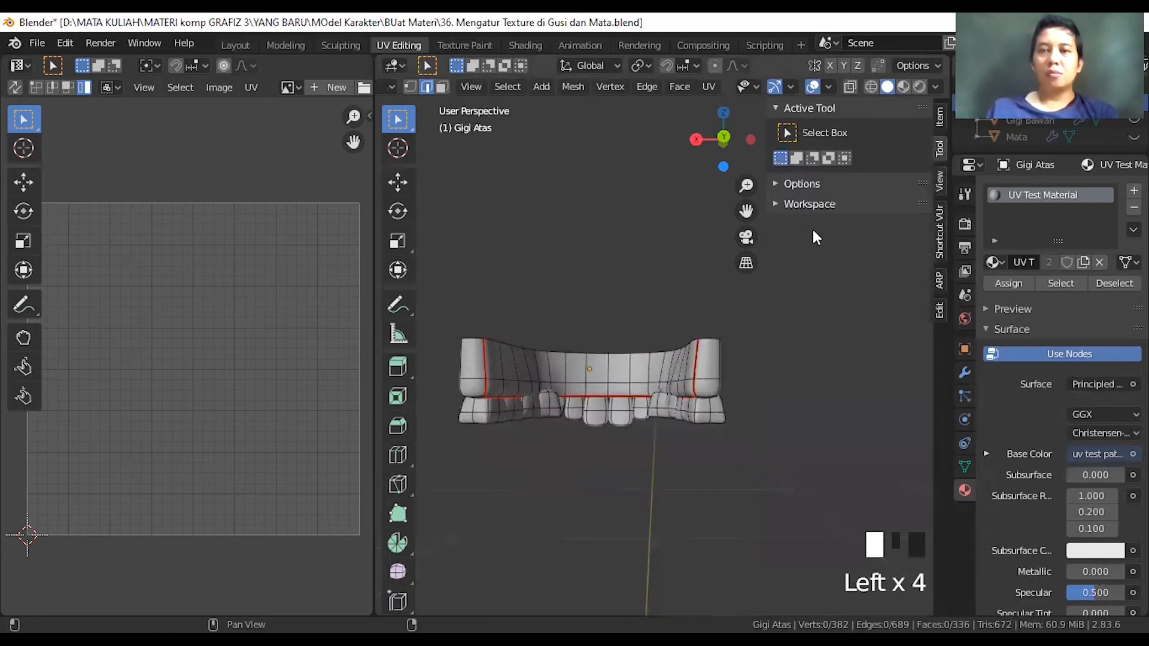
pyautogui.click(936, 228)
pyautogui.click(938, 178)
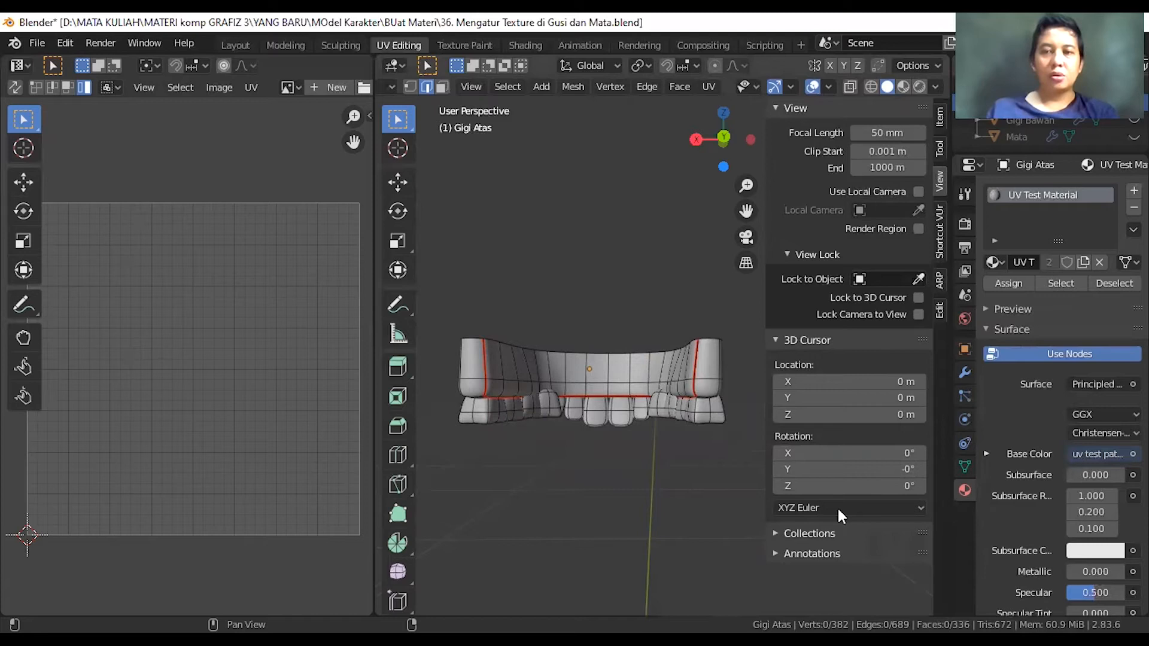
pyautogui.click(776, 528)
pyautogui.click(776, 527)
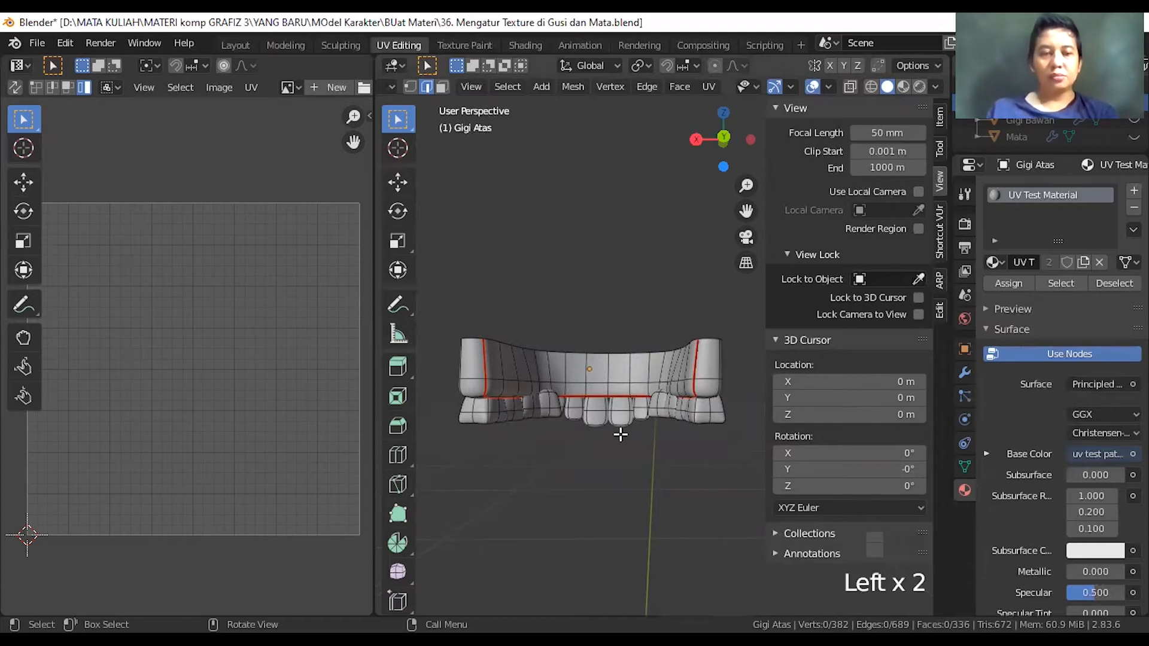
# - Undo the gum unwraps, the seam marking and the last edge selection
pyautogui.hotkey('ctrl', 'z')
pyautogui.hotkey('ctrl', 'z')
pyautogui.hotkey('ctrl', 'z')
pyautogui.hotkey('ctrl', 'z')
pyautogui.hotkey('ctrl', 'z')
pyautogui.hotkey('ctrl', 'z')
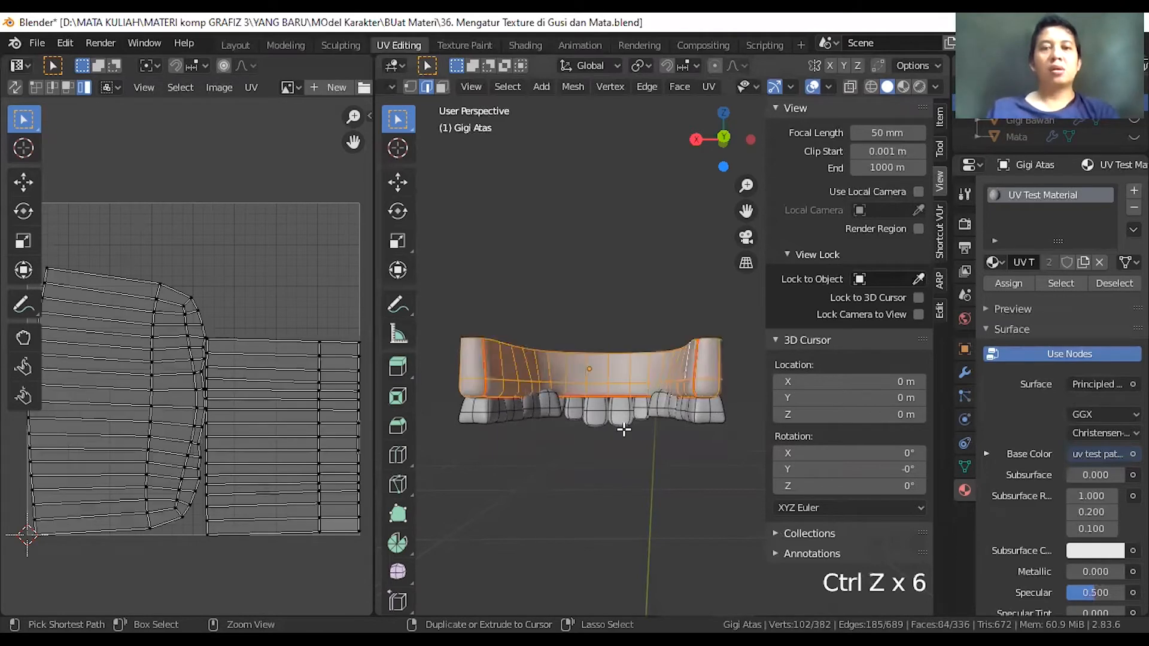
pyautogui.hotkey('ctrl', 'z')
pyautogui.hotkey('ctrl', 'z')
pyautogui.hotkey('ctrl', 'z')
pyautogui.hotkey('ctrl', 'z')
pyautogui.hotkey('ctrl', 'z')
pyautogui.hotkey('ctrl', 'z')
pyautogui.hotkey('ctrl', 'z')
pyautogui.hotkey('ctrl', 'z')
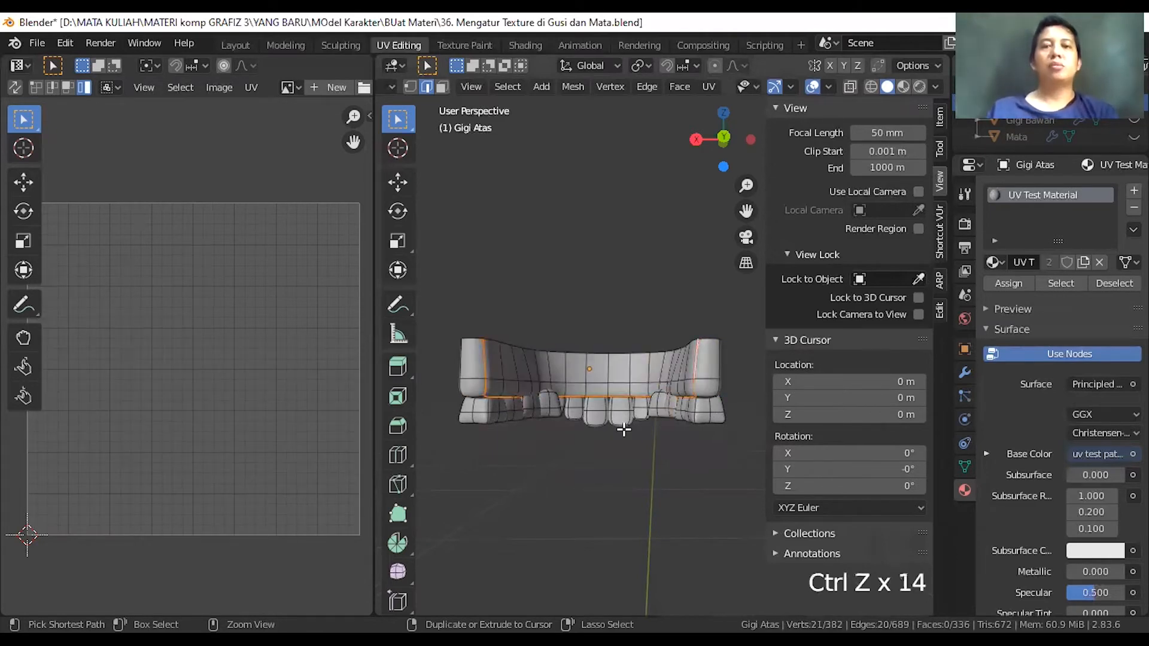
pyautogui.hotkey('ctrl', 'z')
# - Select the whole upper teeth and gums mesh and try Skin Resize at a scale of 1.0
pyautogui.click(651, 433)
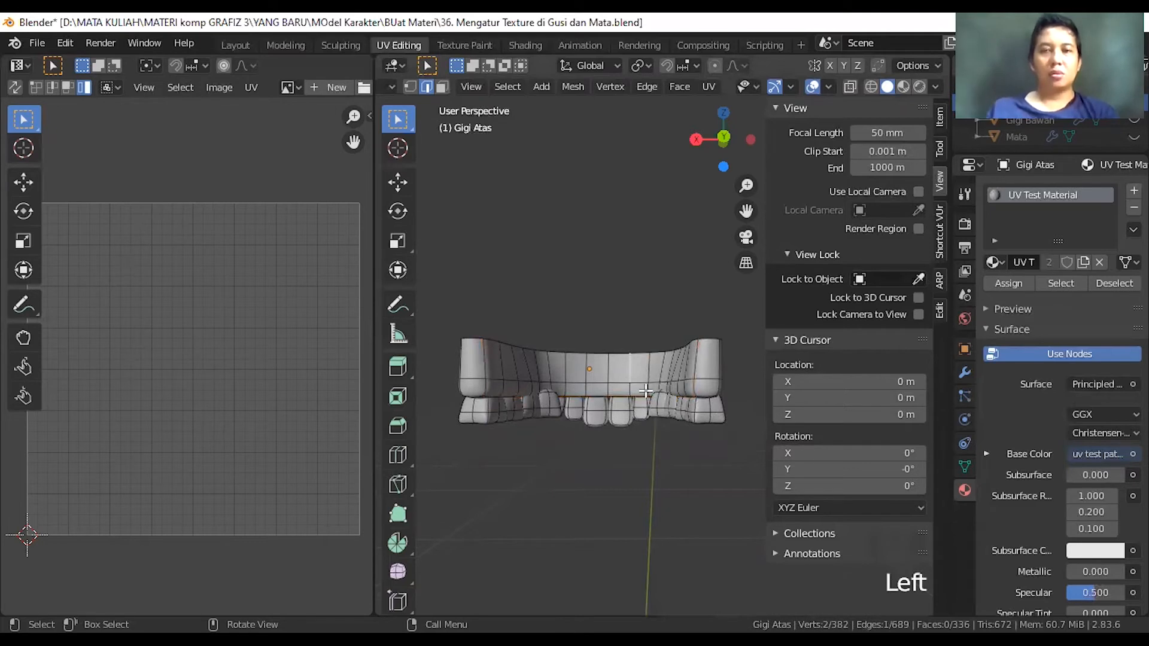
pyautogui.press('a')
pyautogui.press('a')
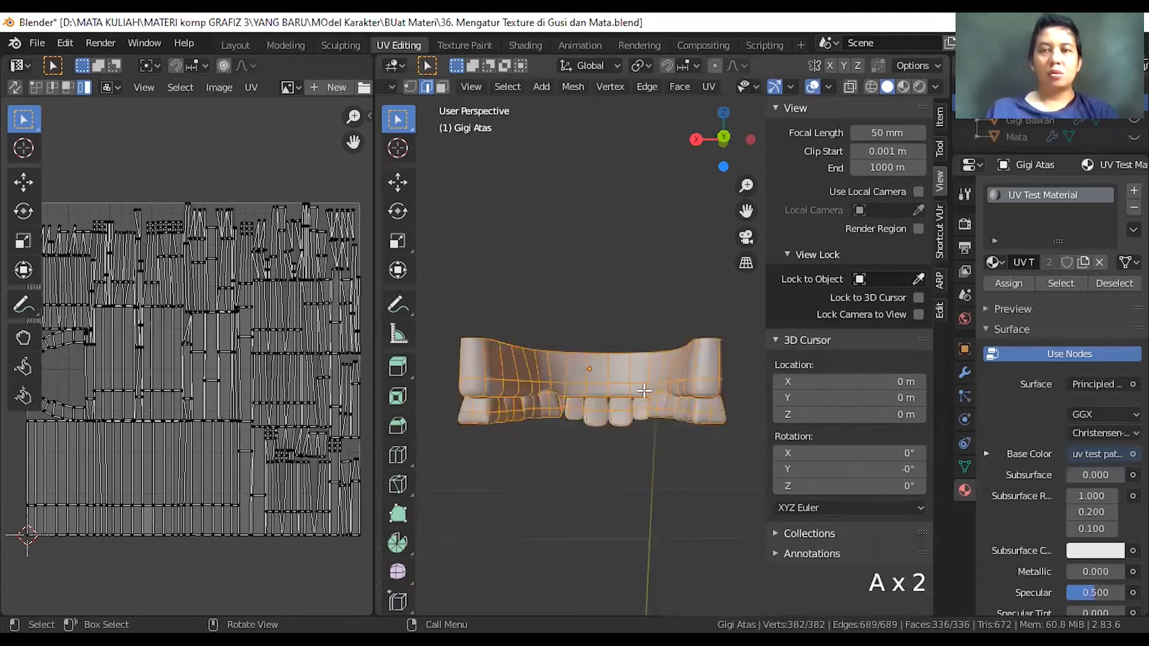
pyautogui.hotkey('ctrl', 'a')
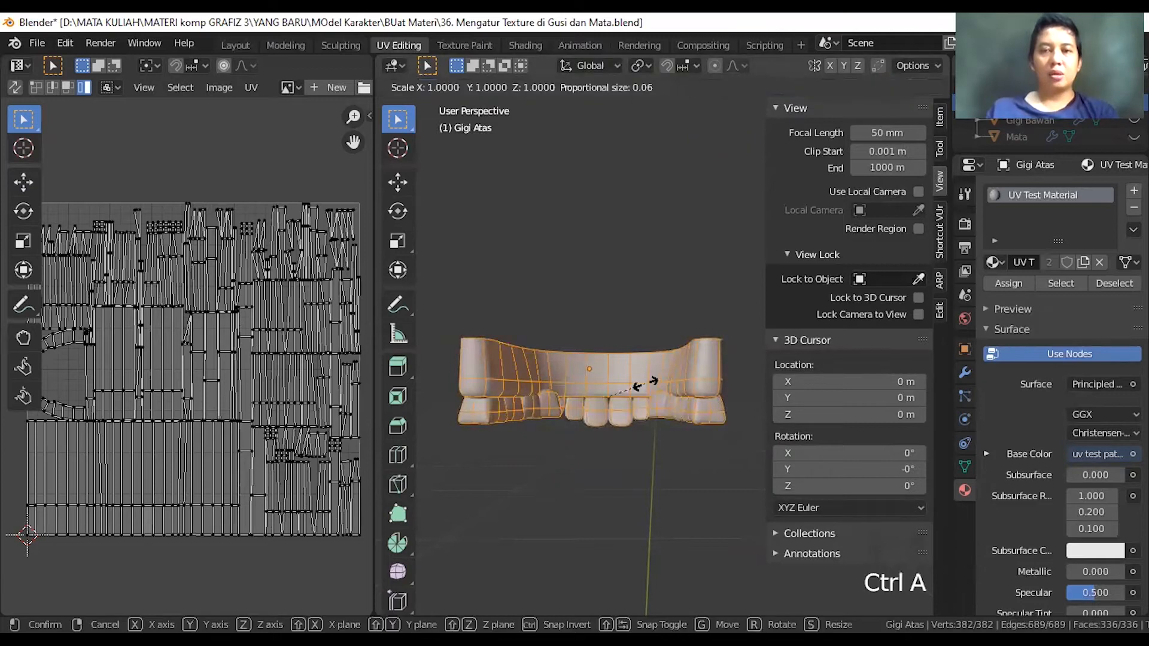
pyautogui.click(645, 383)
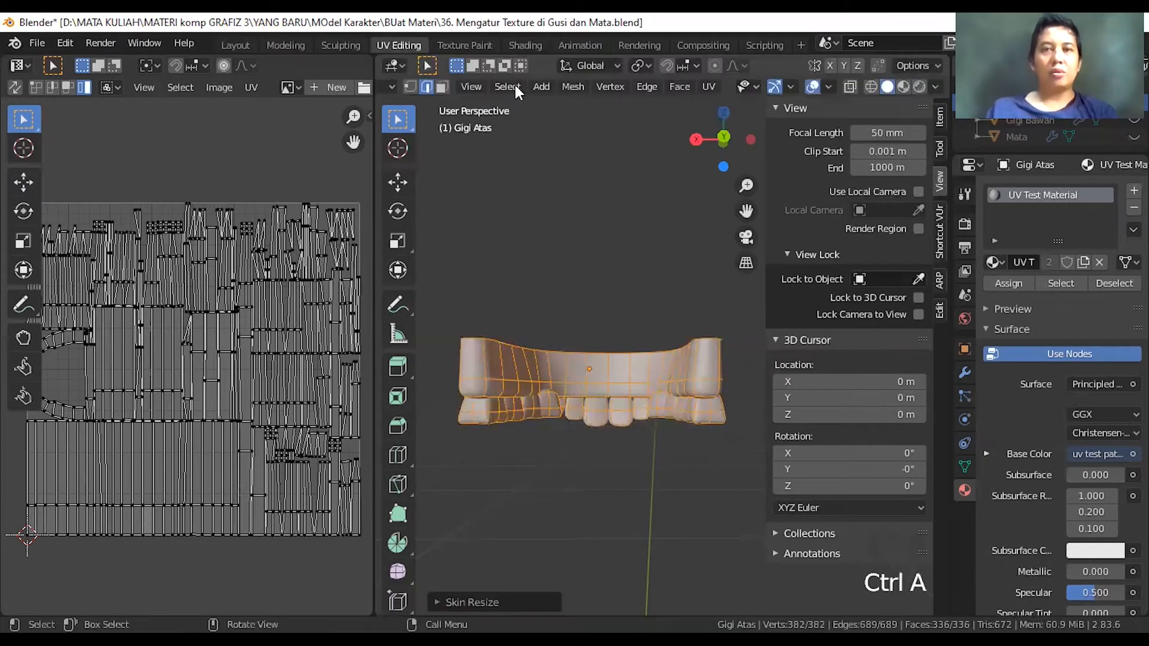
# - Switch the upper teeth and gums object from Edit Mode to Object Mode
pyautogui.middleClick(566, 204)
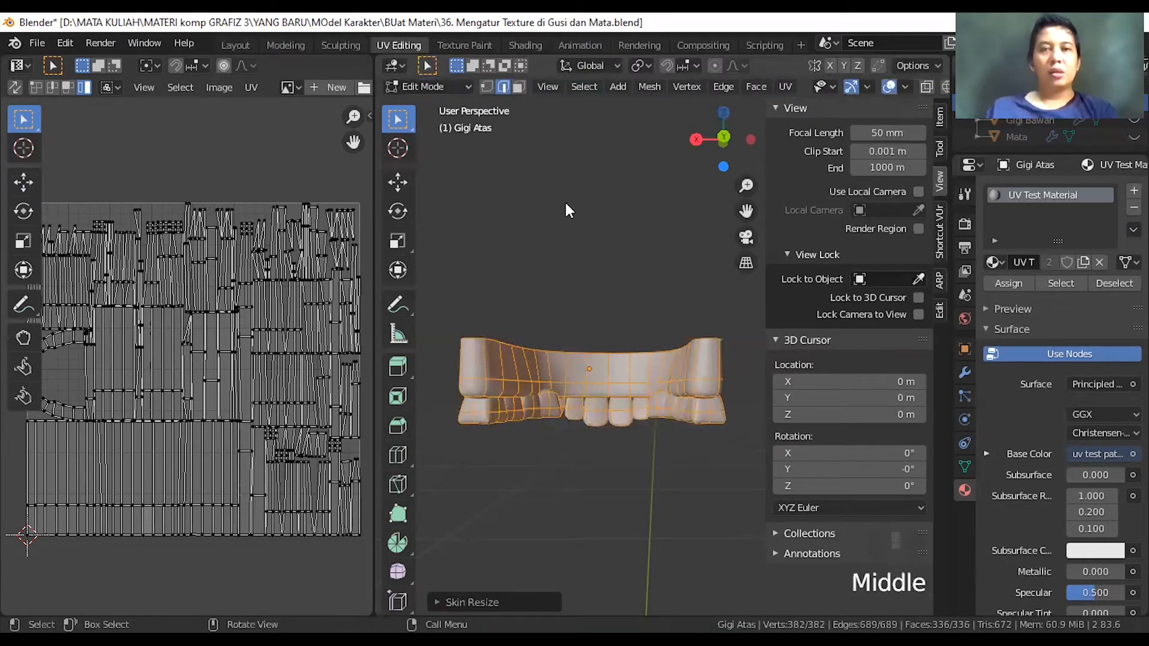
pyautogui.press('Tab')
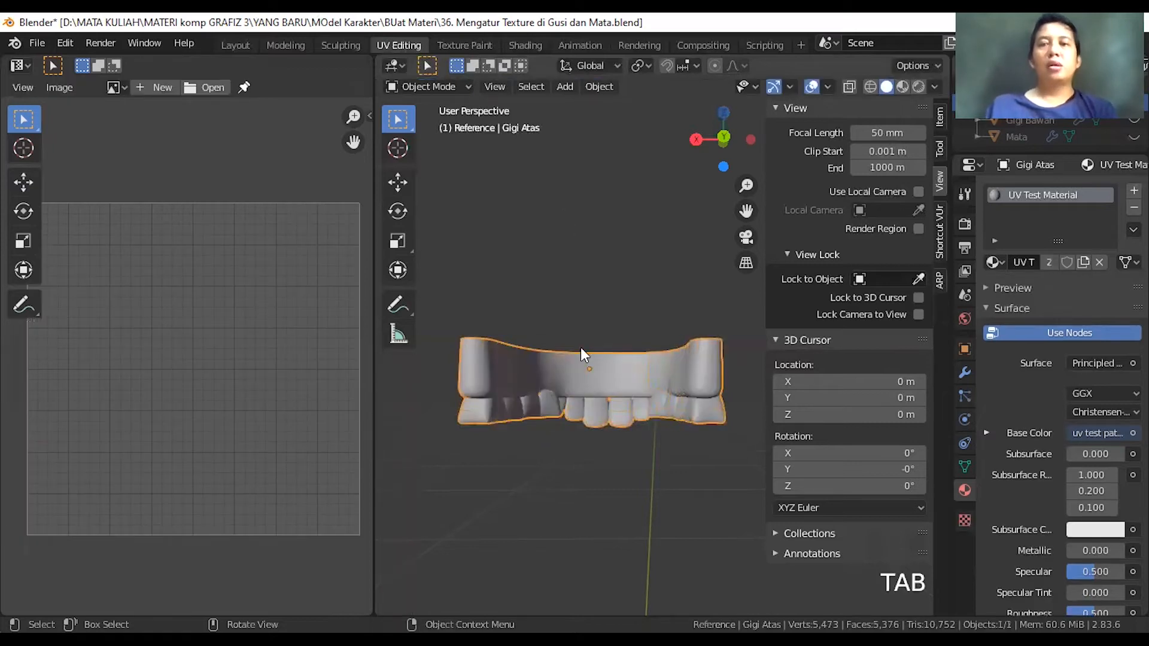
# - Examine the location, rotation and scale values of the upper teeth and gums object
pyautogui.scroll(1, 658, 336)
pyautogui.scroll(-2, 874, 413)
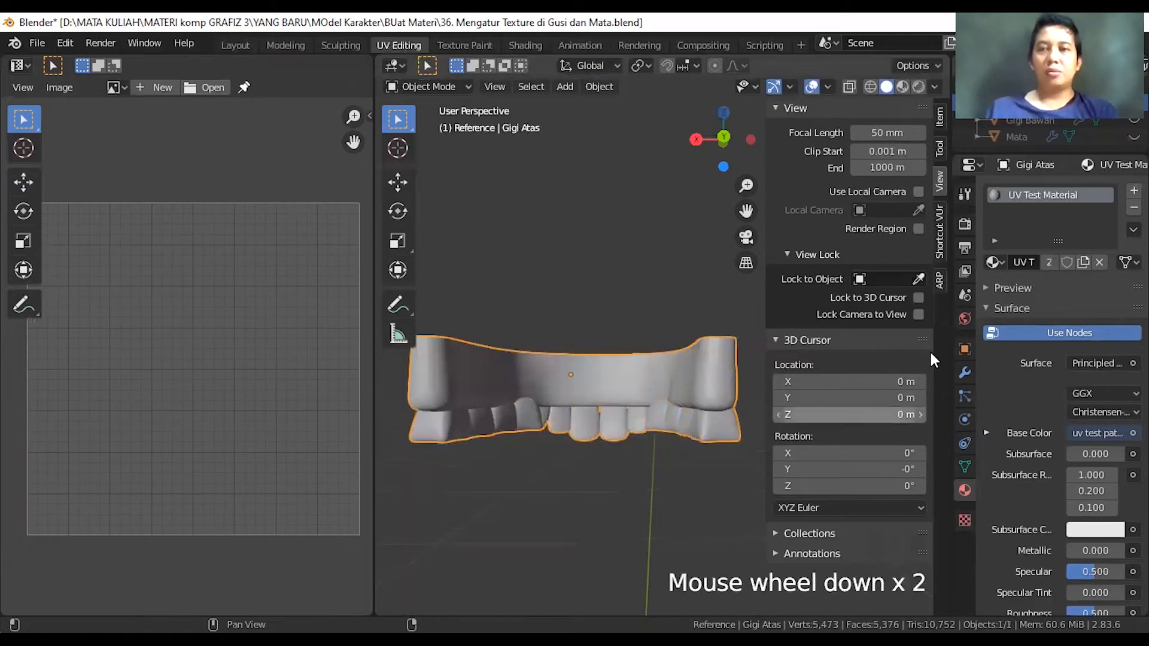
pyautogui.scroll(2, 939, 152)
pyautogui.click(938, 138)
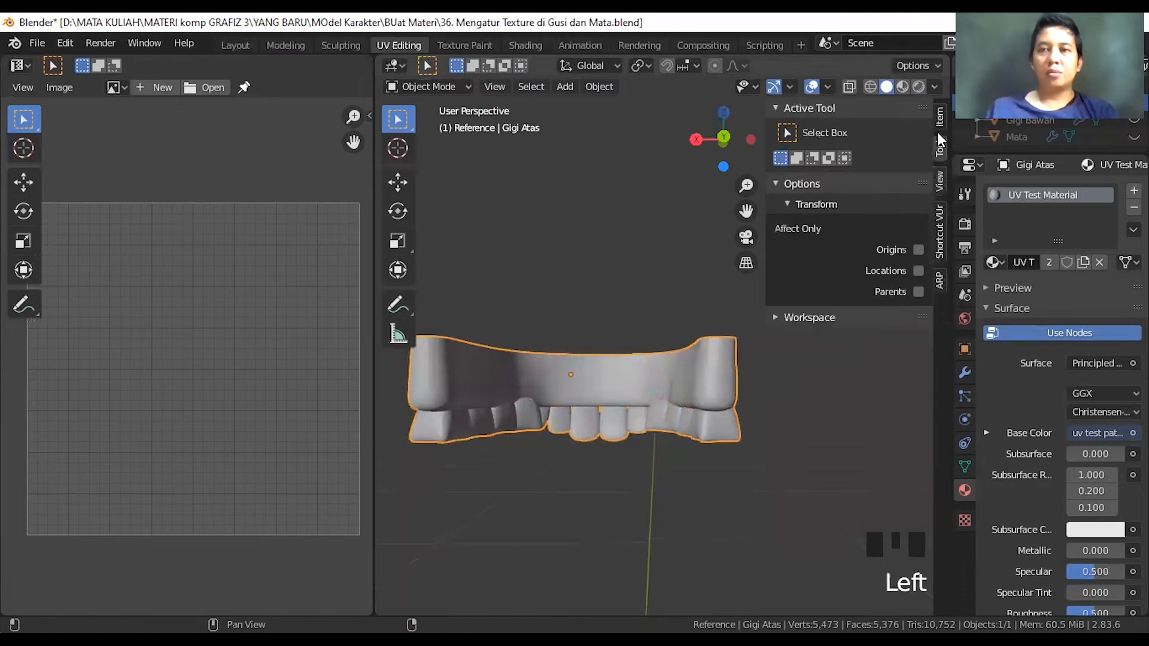
pyautogui.click(939, 118)
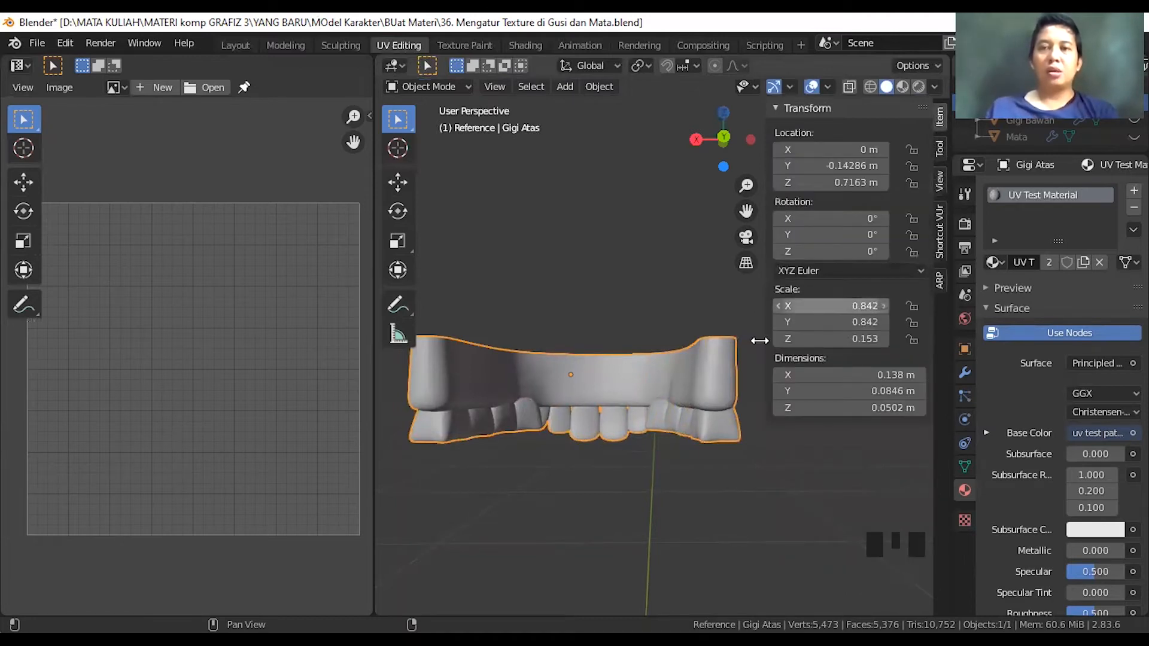
pyautogui.scroll(-2, 576, 379)
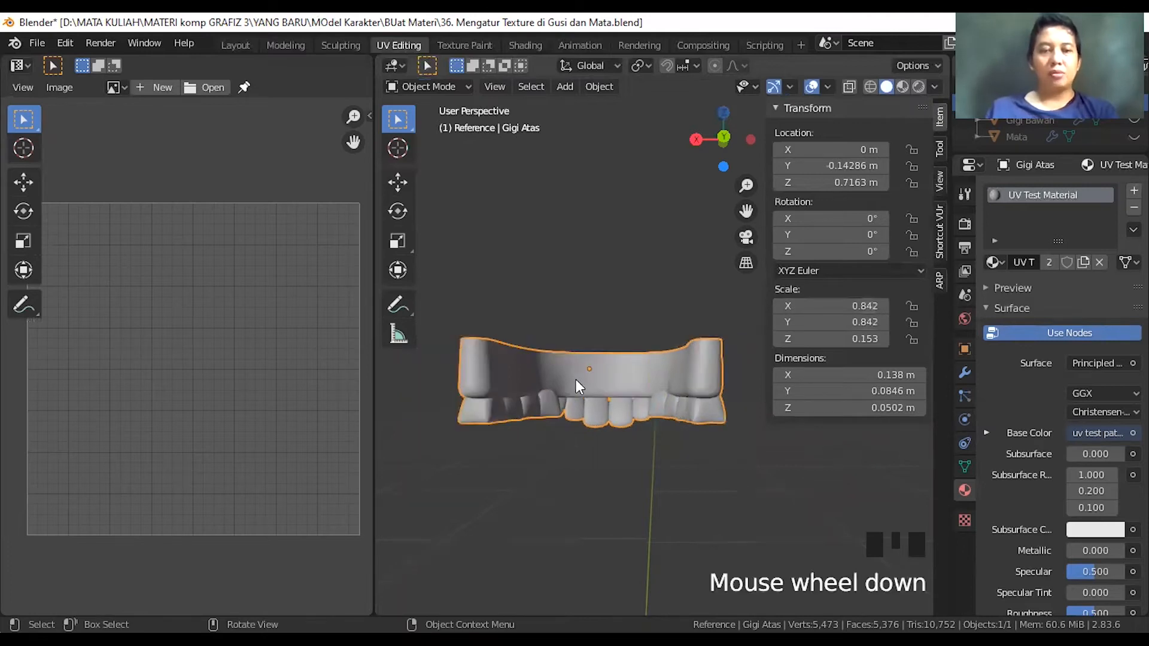
# - Try applying the scale to the upper teeth and gums object
pyautogui.hotkey('ctrl', 'a')
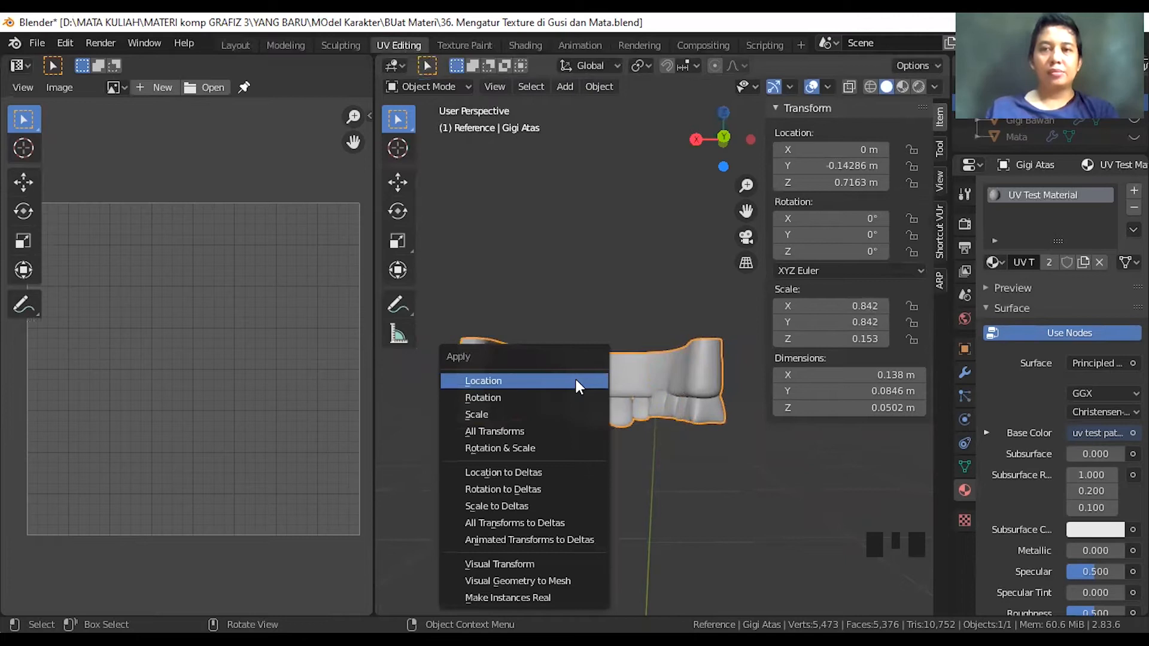
pyautogui.click(569, 411)
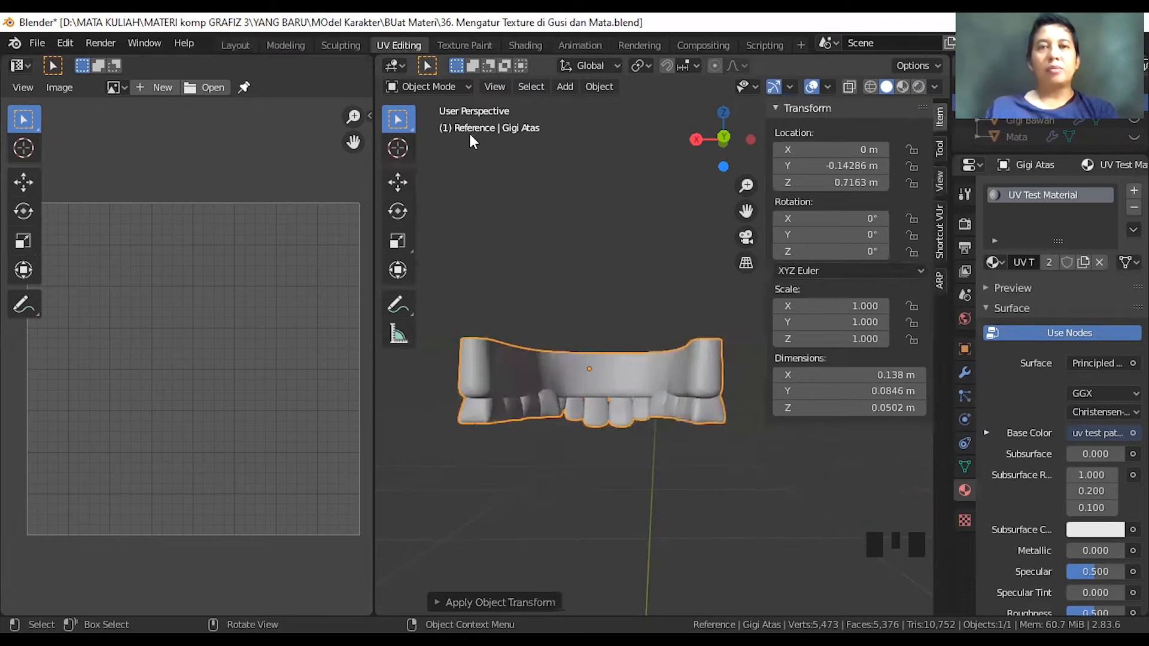
pyautogui.hotkey('ctrl', 'z')
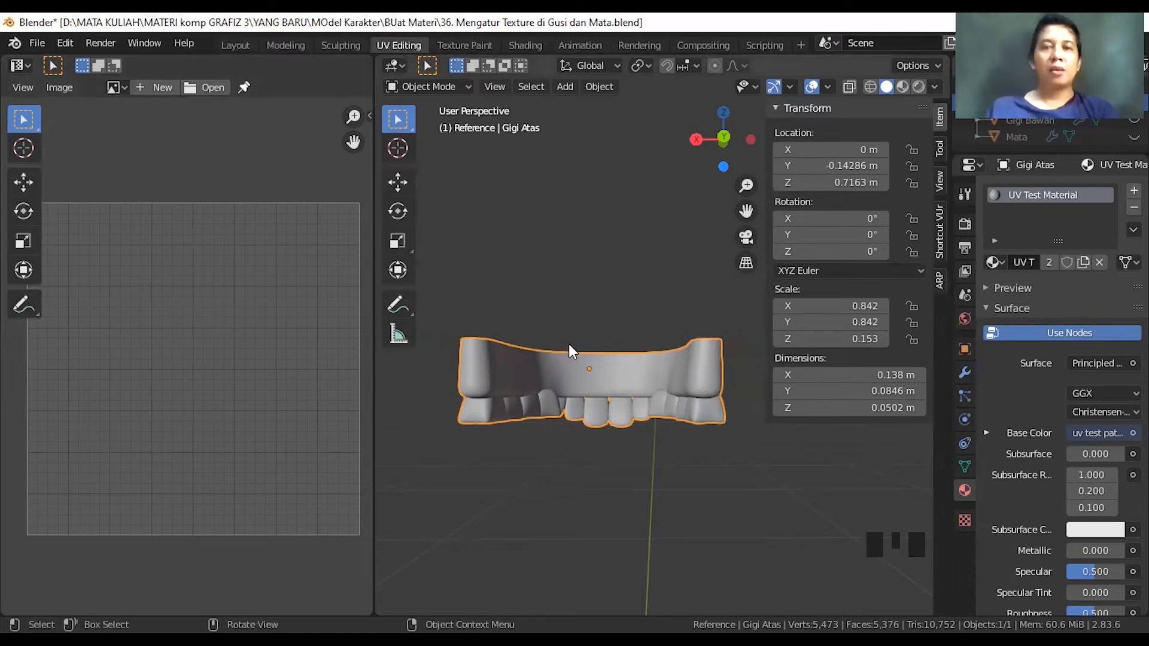
# - Apply the upper teeth and gums object's scale and hide its transform values
pyautogui.hotkey('ctrl', 'a')
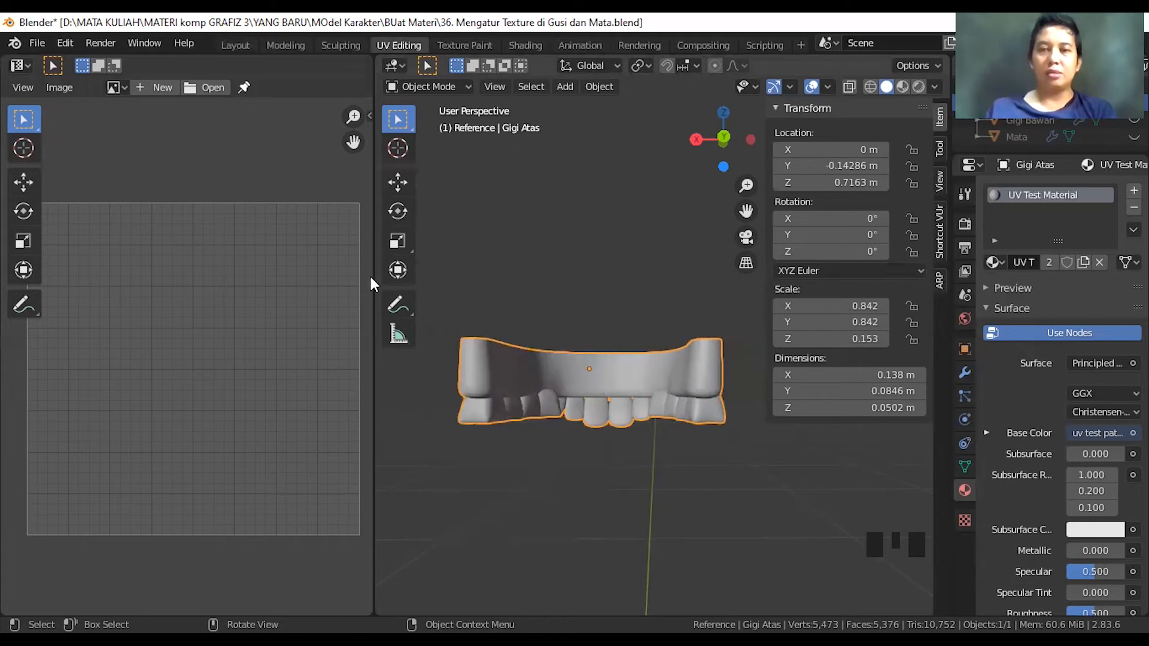
pyautogui.hotkey('ctrl', 'a')
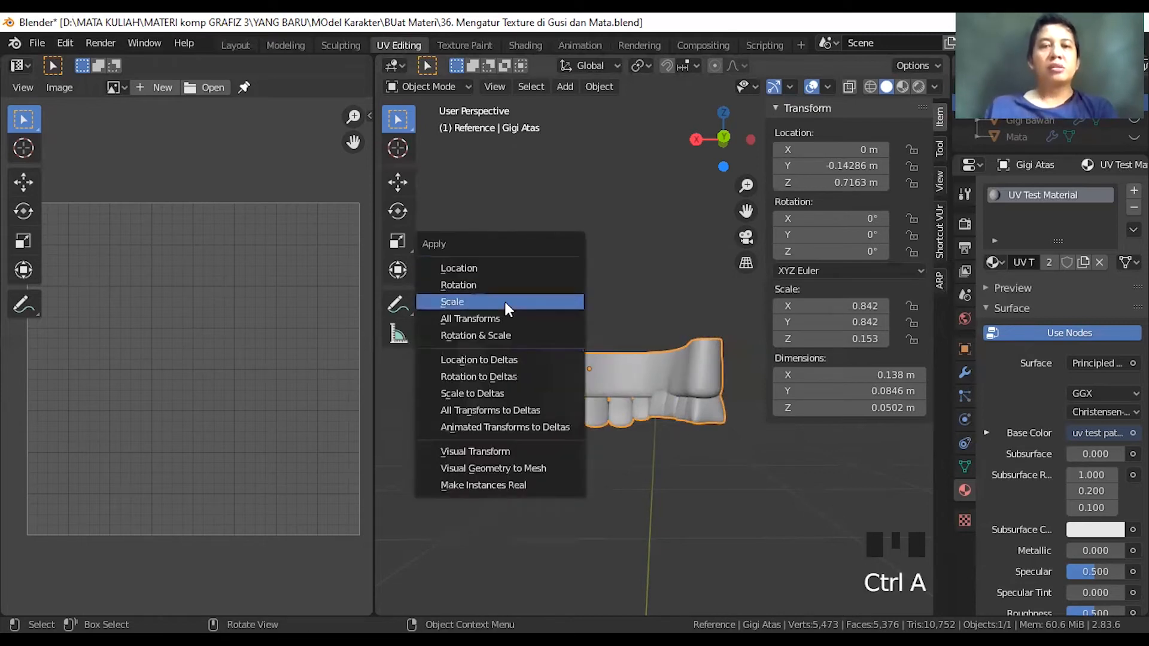
pyautogui.click(503, 299)
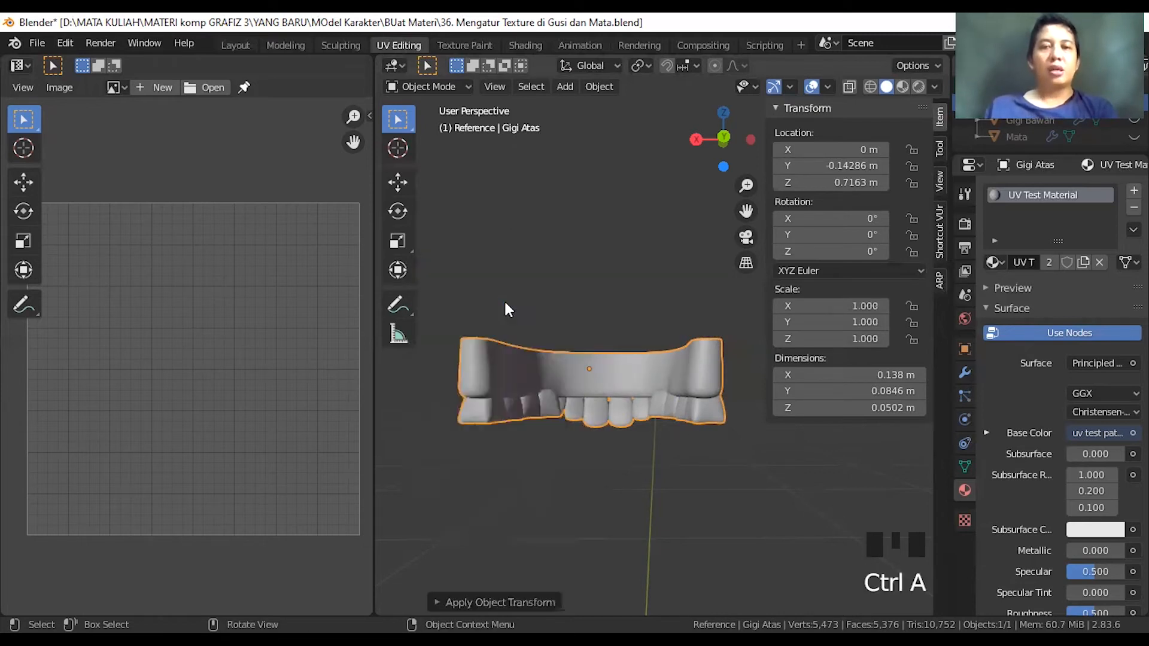
pyautogui.click(778, 310)
pyautogui.moveTo(777, 310); pyautogui.dragTo(815, 379)
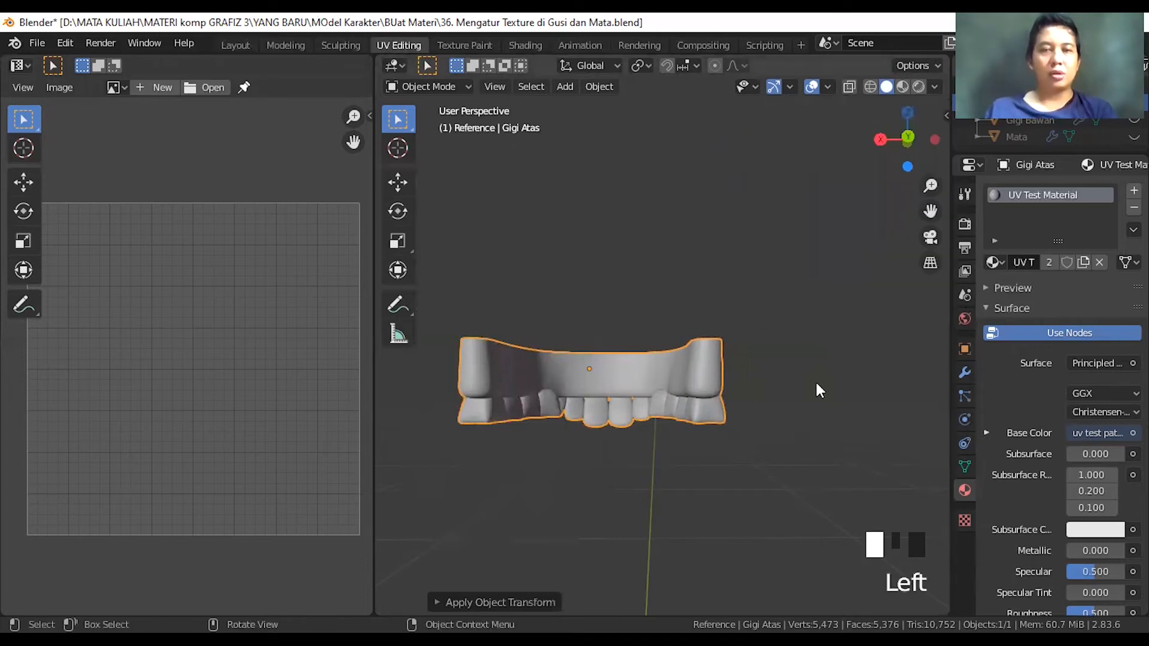
# - Enter Edit Mode and unwrap the whole upper teeth and gums mesh with Smart UV Project at an angle limit of 66
pyautogui.press('Tab')
pyautogui.scroll(2, 611, 399)
pyautogui.keyDown('shift'); pyautogui.moveTo(611, 399); pyautogui.dragTo(665, 358, button='middle'); pyautogui.keyUp('shift')
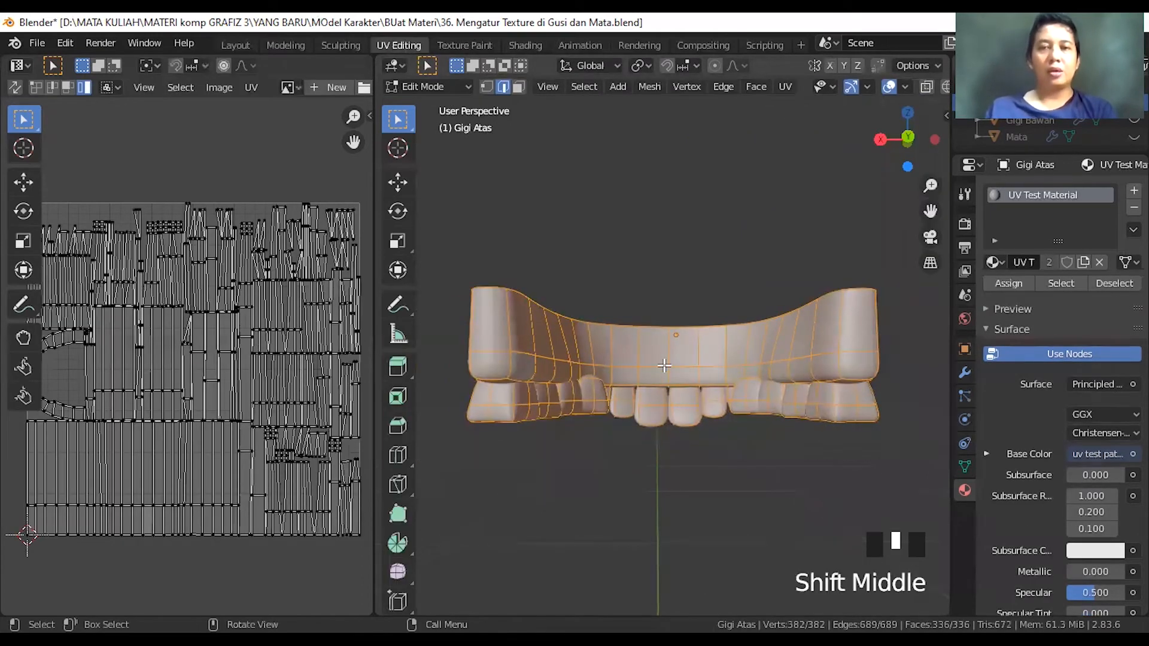
pyautogui.press('u')
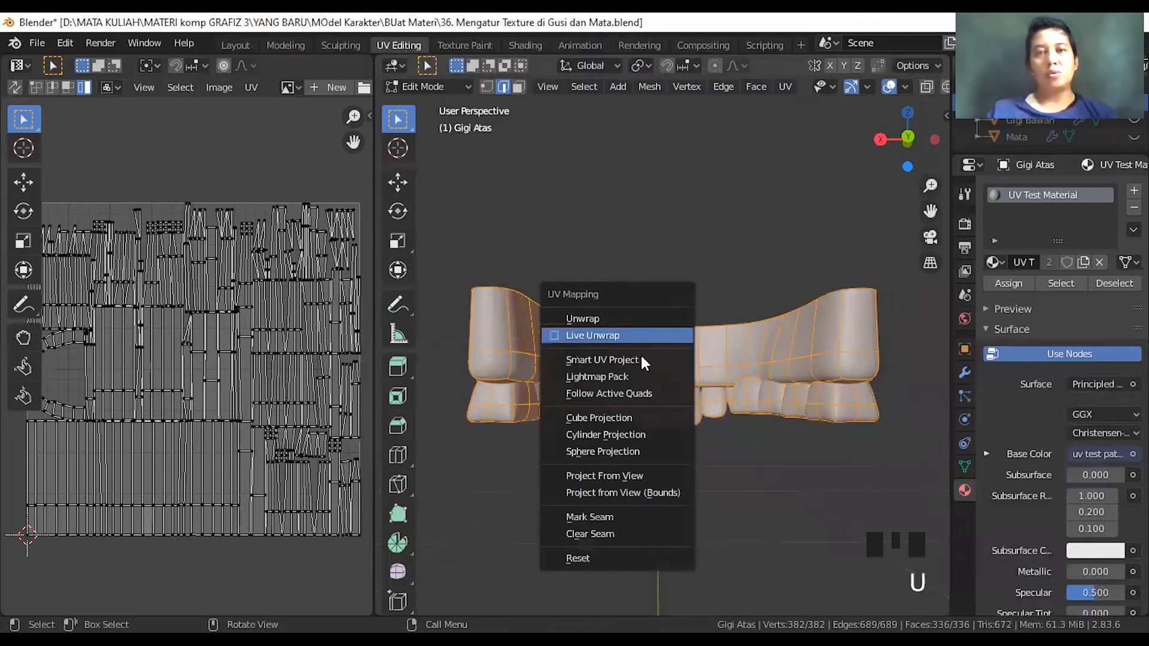
pyautogui.click(639, 357)
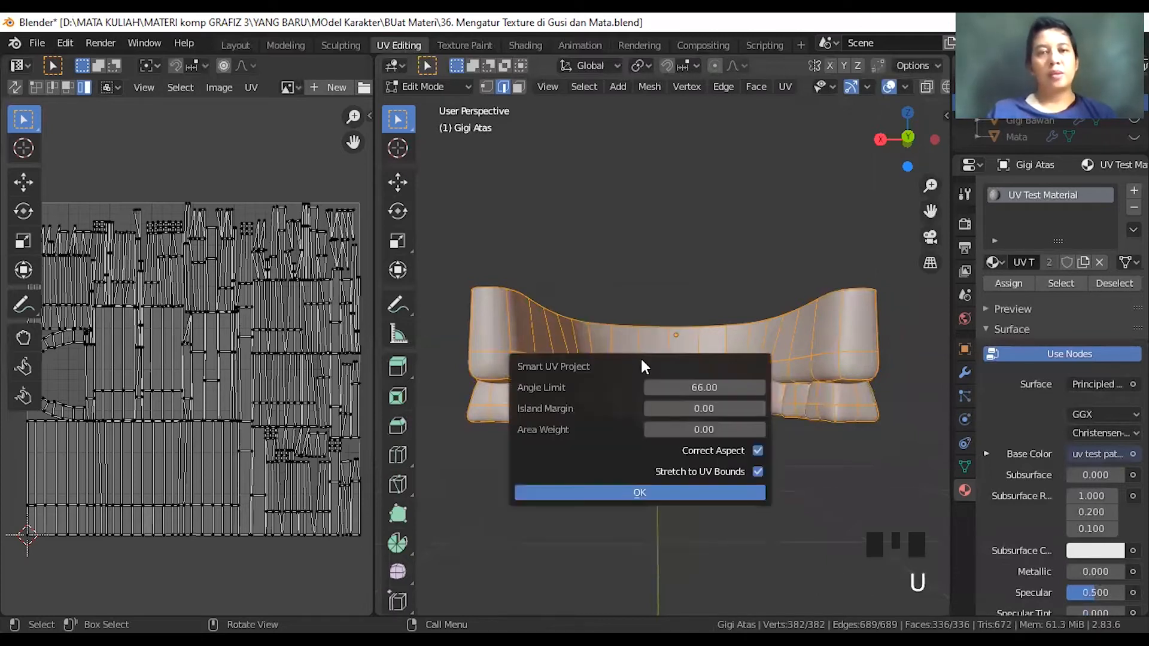
pyautogui.click(634, 492)
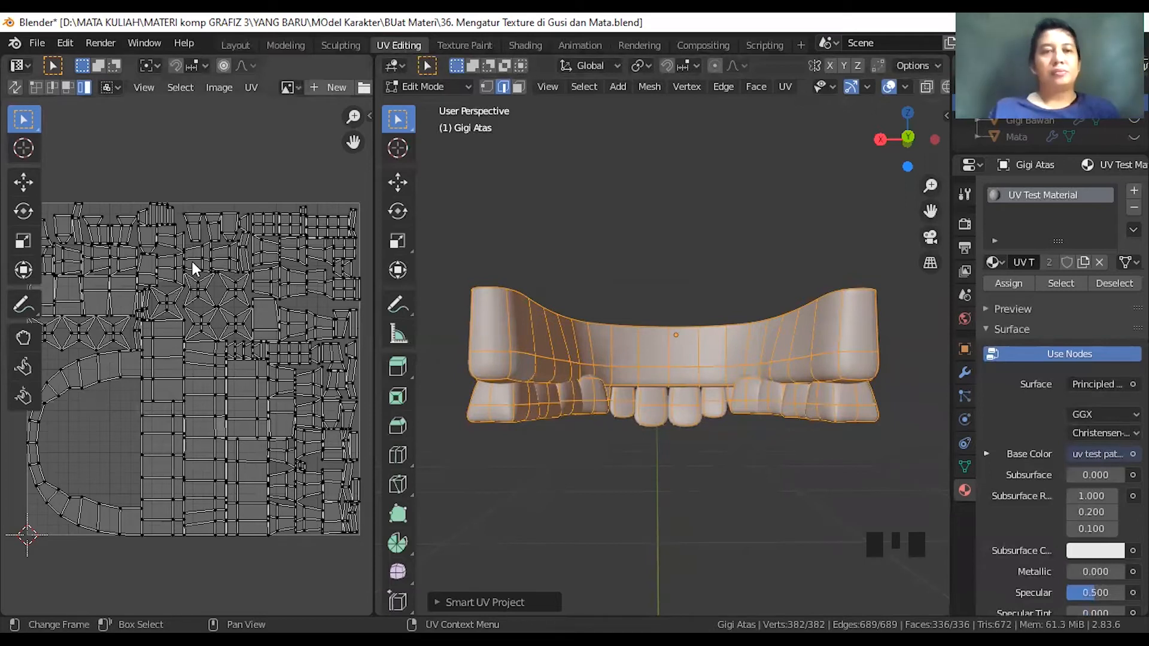
pyautogui.scroll(1, 186, 317)
pyautogui.scroll(-1, 187, 320)
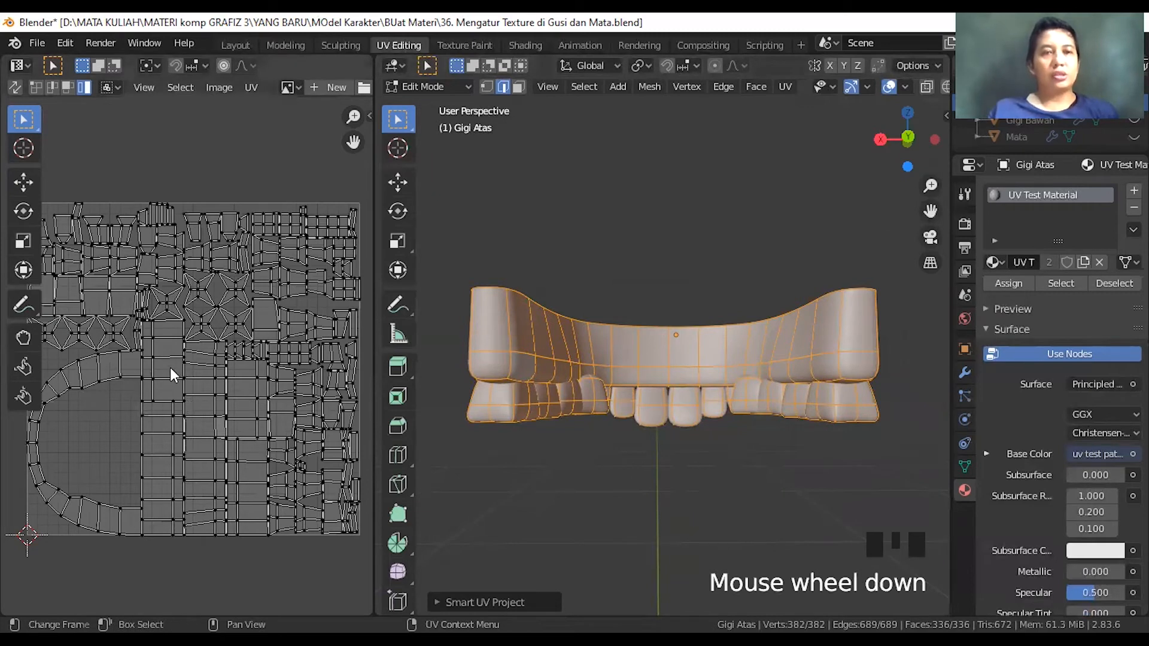
# - Mark seams along the lower inner edge loop of the upper gums and up the vertical edges at both gum ends
pyautogui.scroll(1, 556, 371)
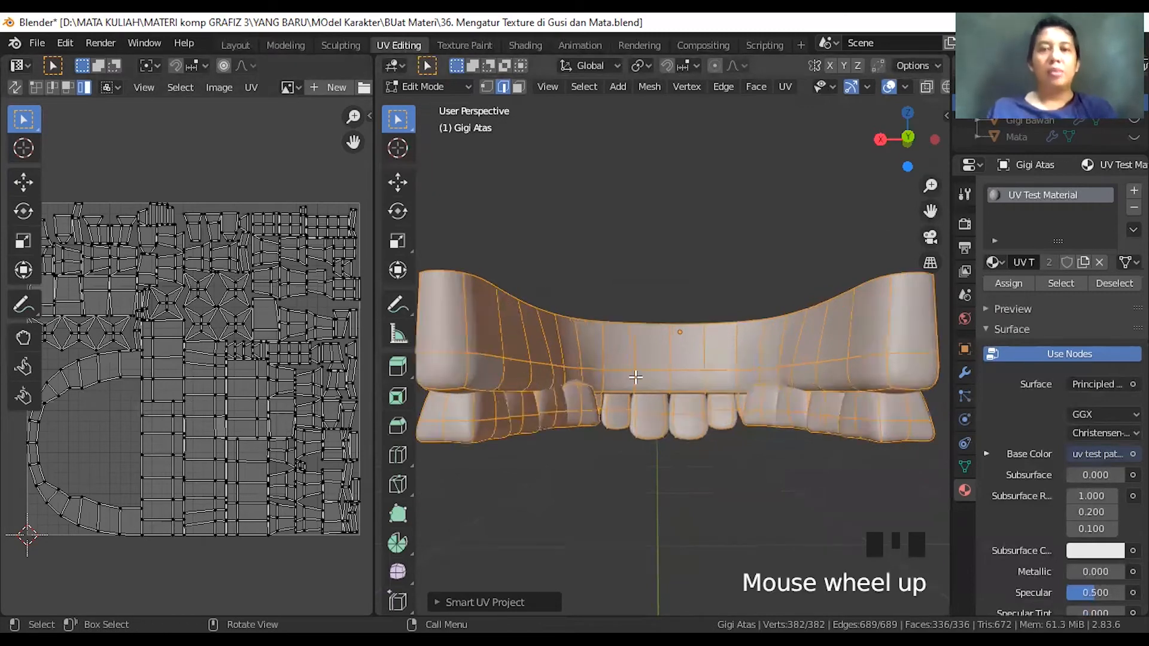
pyautogui.moveTo(636, 377); pyautogui.dragTo(635, 389, button='middle')
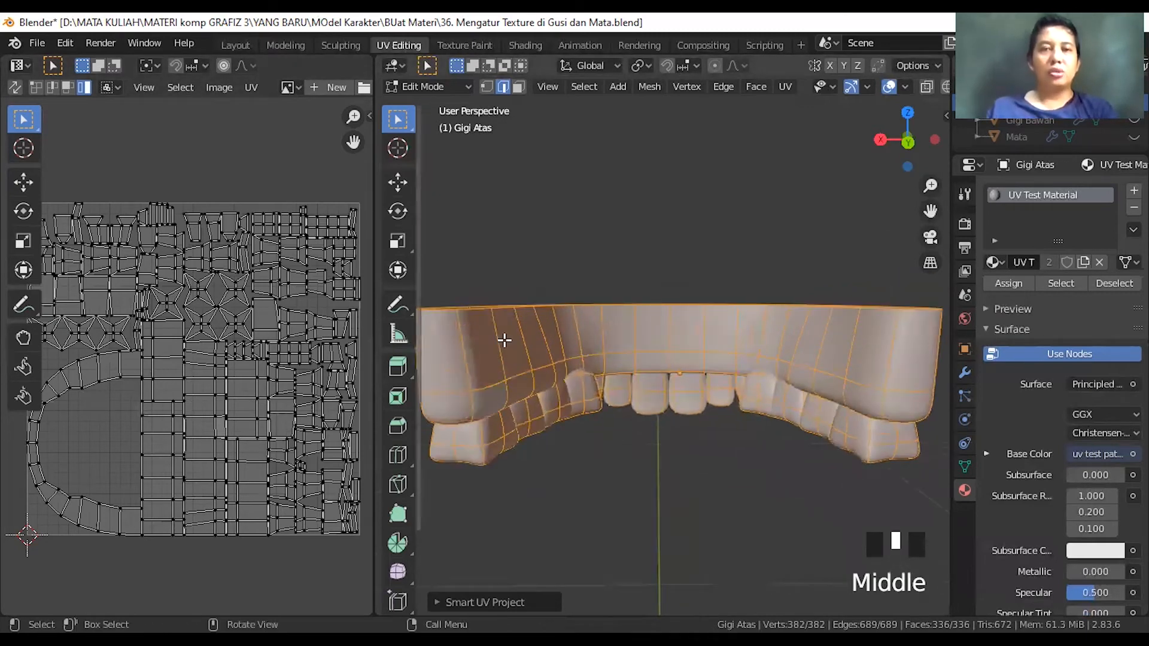
pyautogui.click(622, 397)
pyautogui.moveTo(612, 352); pyautogui.dragTo(515, 400, button='middle')
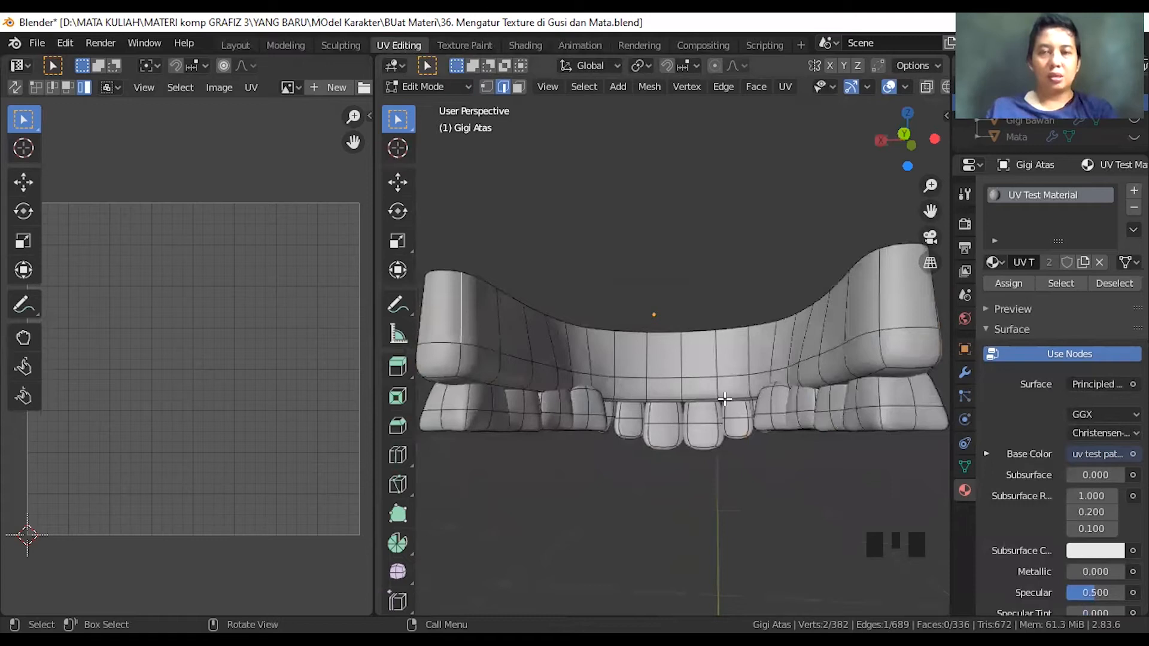
pyautogui.scroll(2, 731, 419)
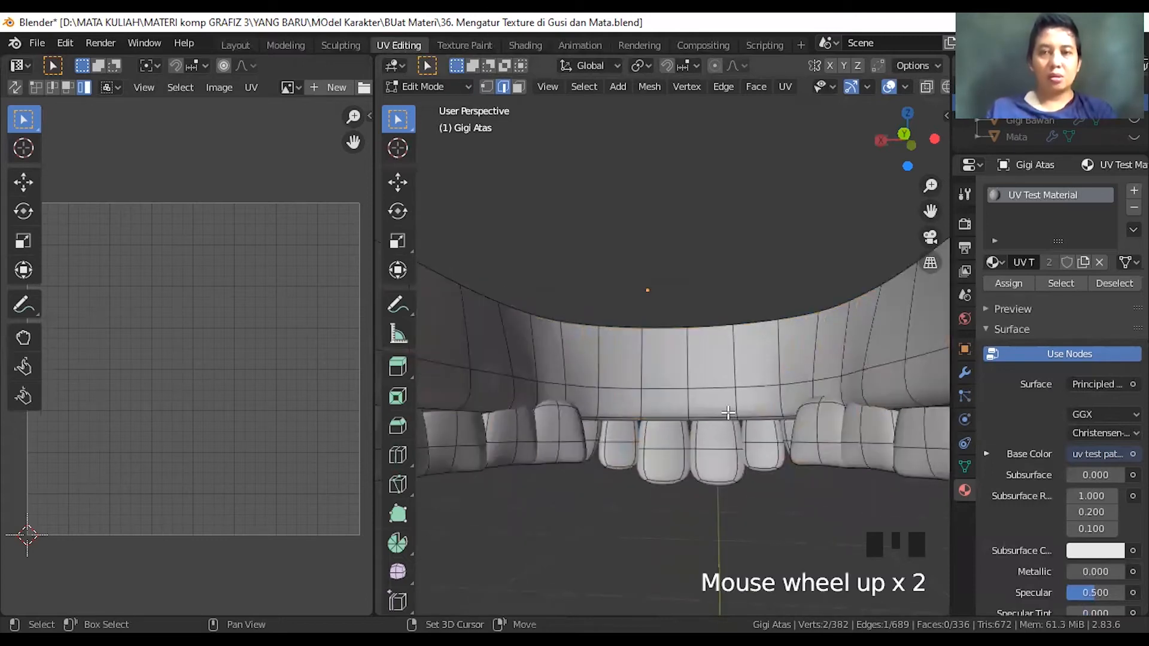
pyautogui.keyDown('alt'); pyautogui.keyDown('shift'); pyautogui.click(728, 415); pyautogui.keyUp('shift'); pyautogui.keyUp('alt')
pyautogui.scroll(-2, 502, 371)
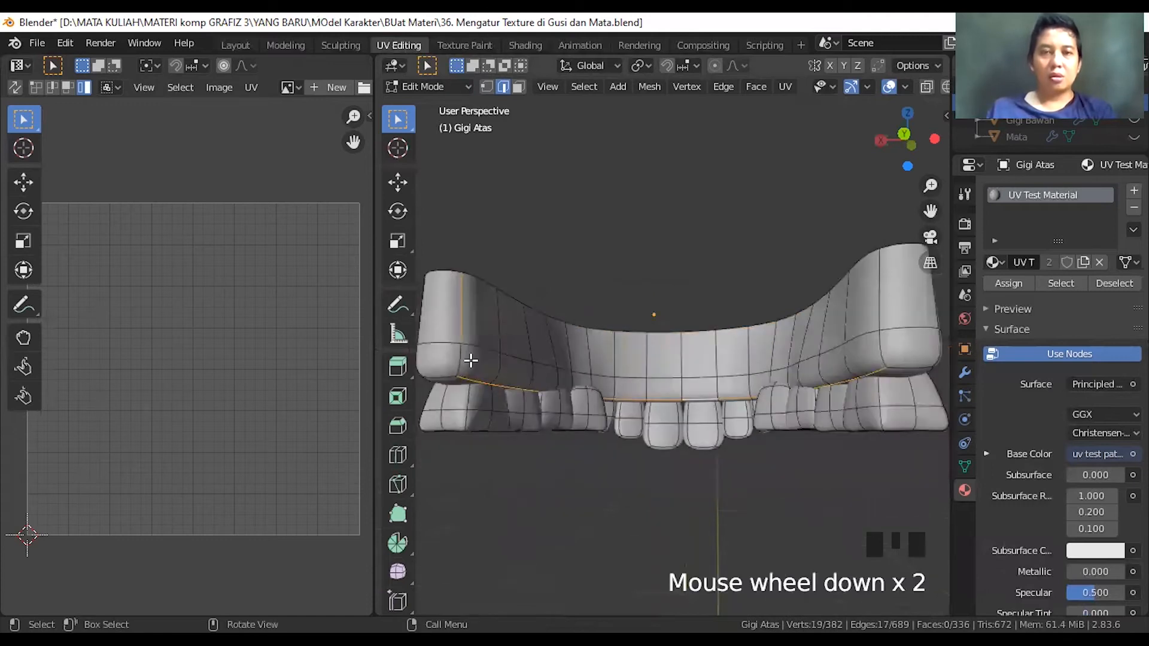
pyautogui.keyDown('shift'); pyautogui.moveTo(725, 361); pyautogui.dragTo(723, 362, button='middle'); pyautogui.keyUp('shift')
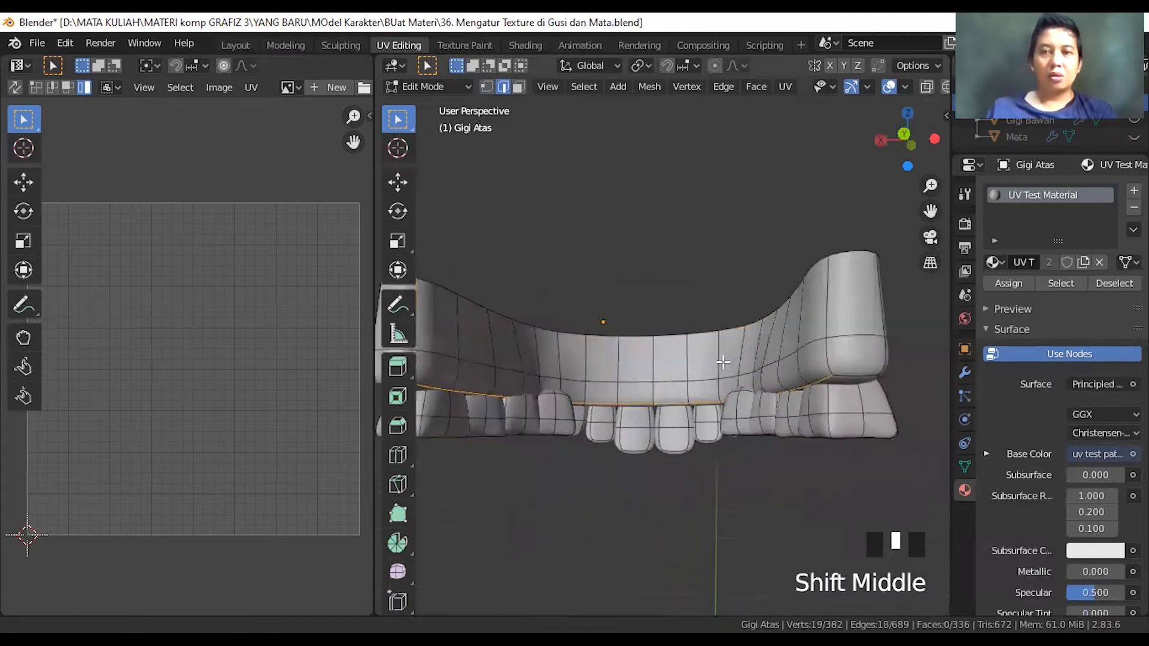
pyautogui.keyDown('alt'); pyautogui.keyDown('shift'); pyautogui.click(820, 306); pyautogui.keyUp('shift'); pyautogui.keyUp('alt')
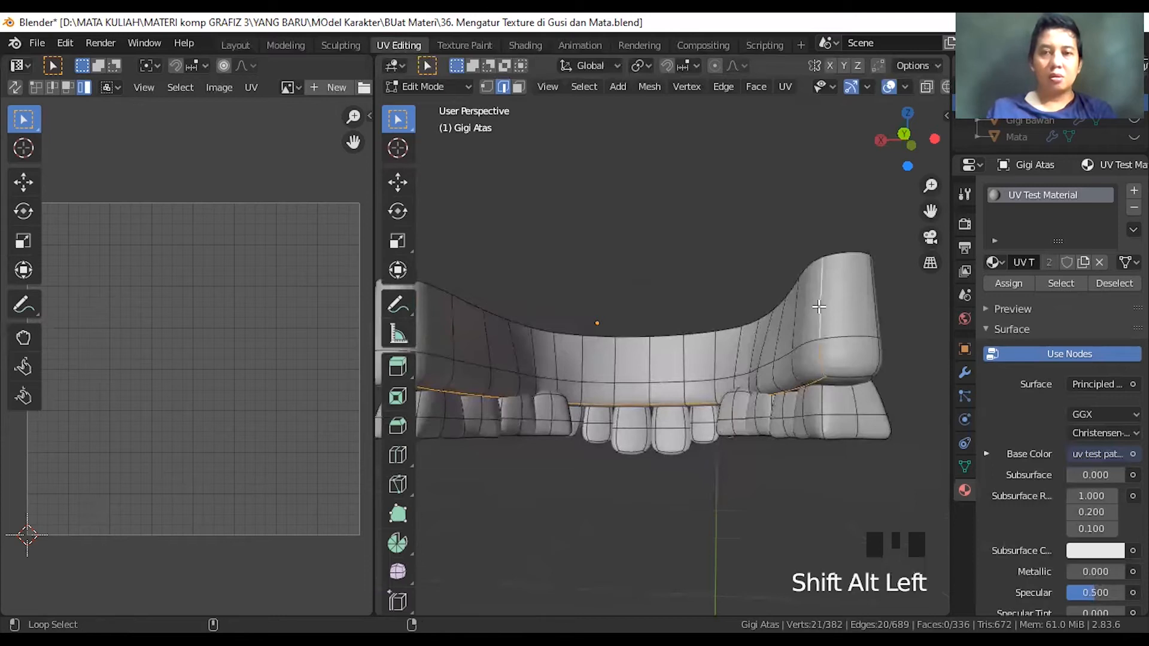
pyautogui.scroll(-4, 588, 357)
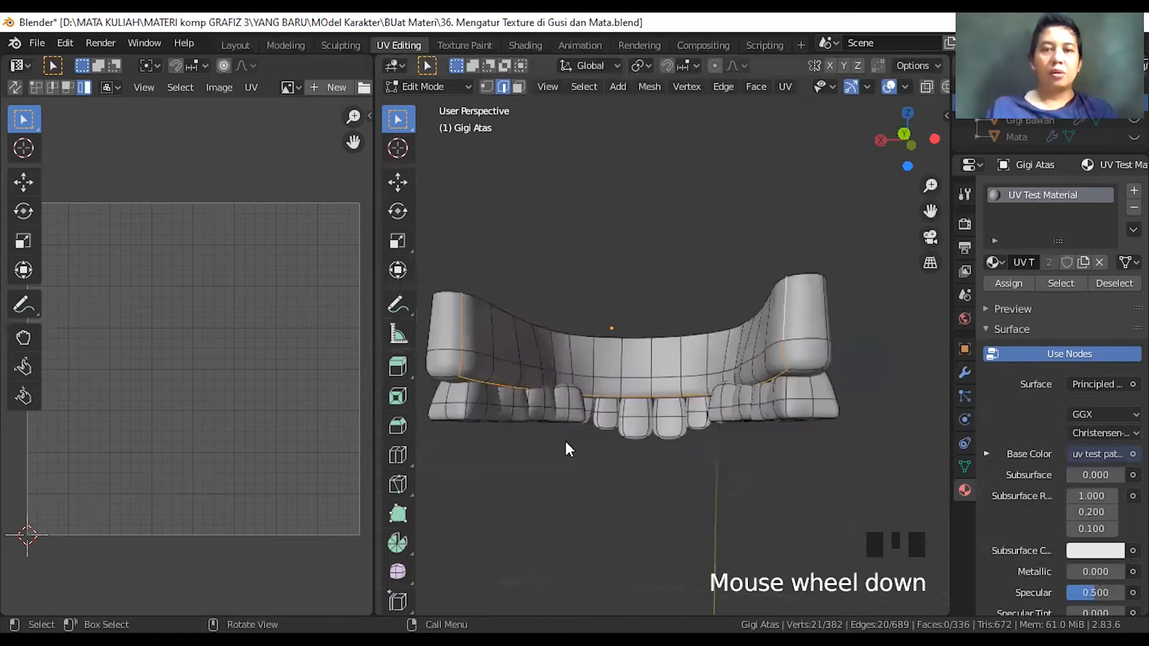
pyautogui.rightClick(547, 482)
pyautogui.click(556, 434)
pyautogui.scroll(-1, 602, 358)
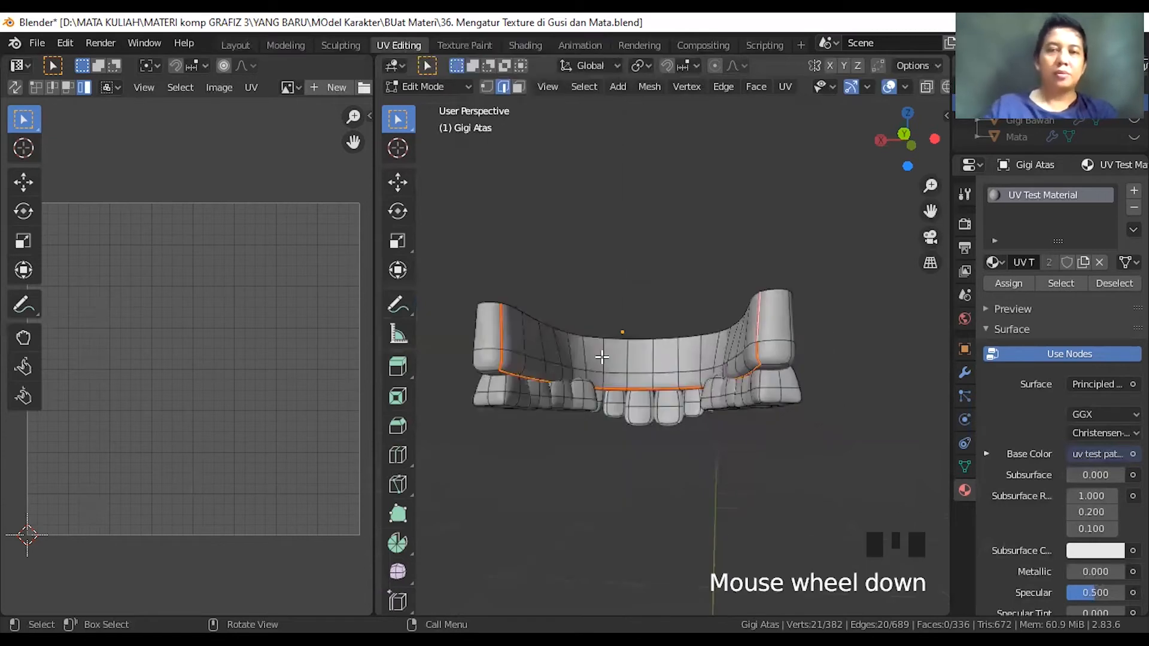
# - Select all linked gum geometry and unwrap it along the marked seams
pyautogui.press('l')
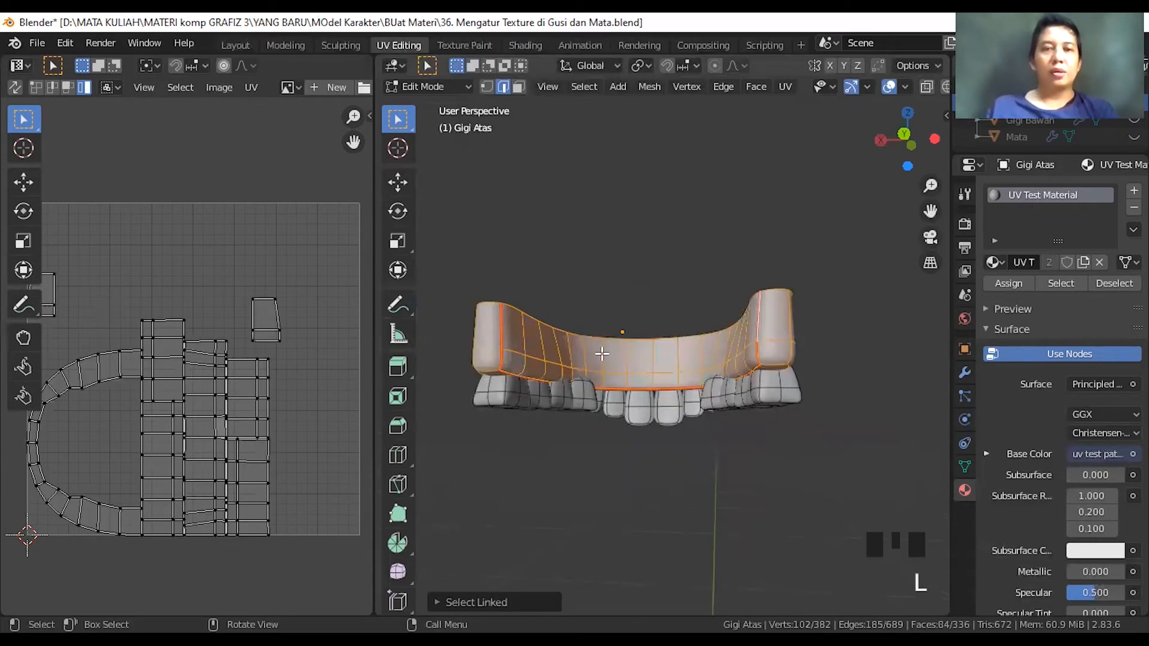
pyautogui.rightClick(594, 342)
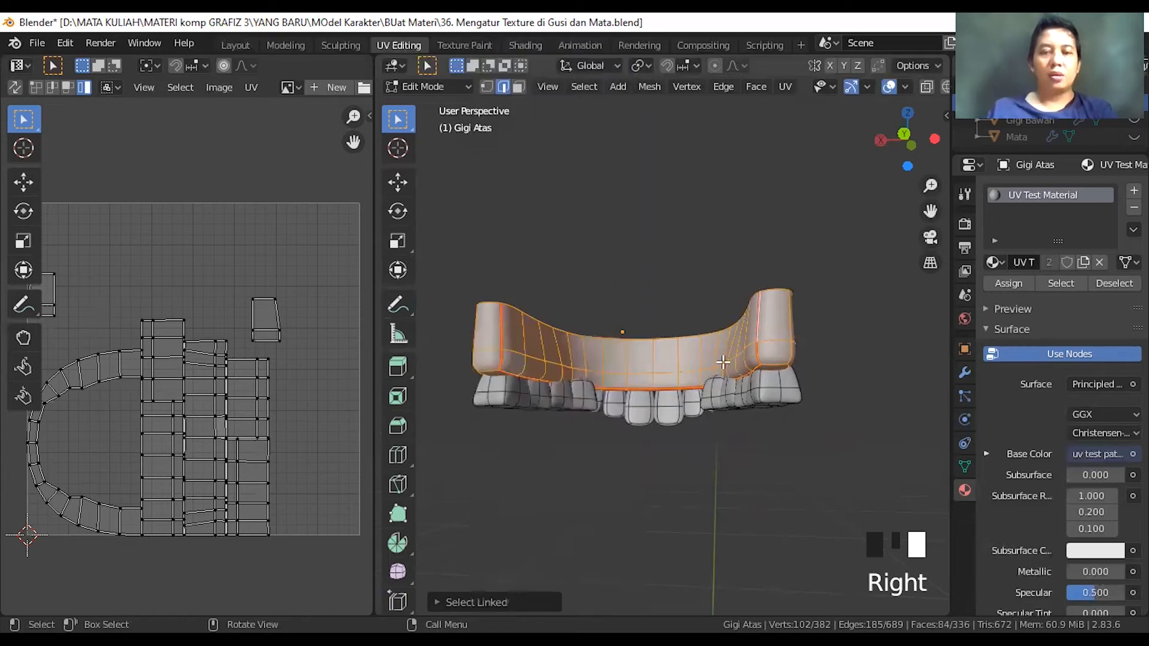
pyautogui.press('u')
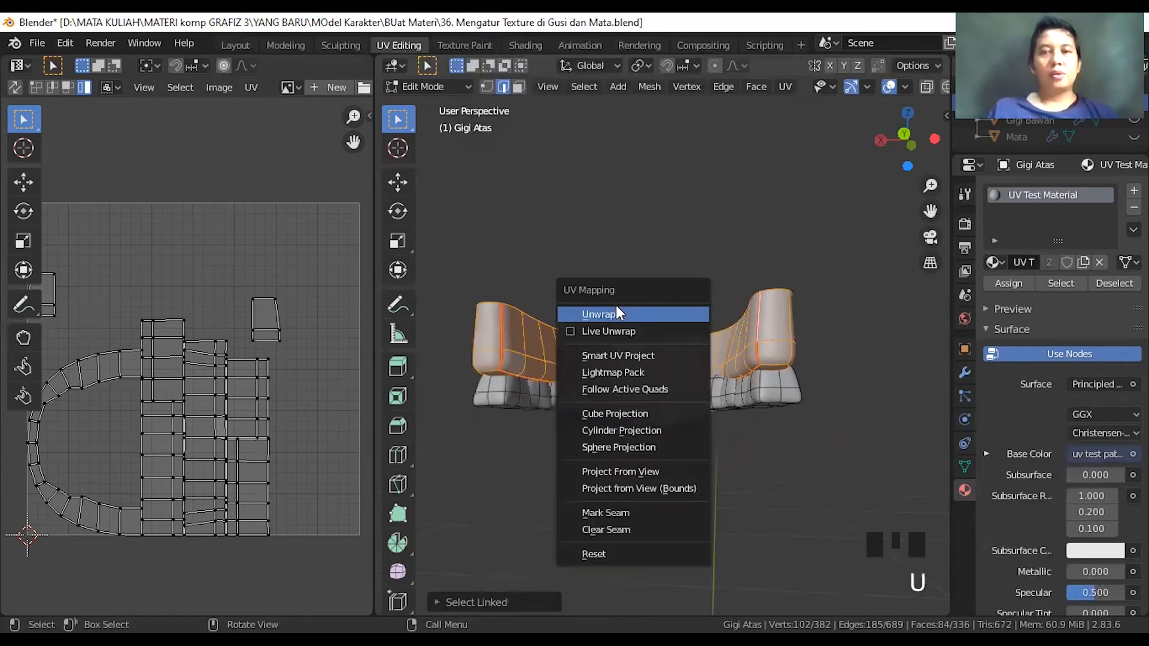
pyautogui.click(616, 310)
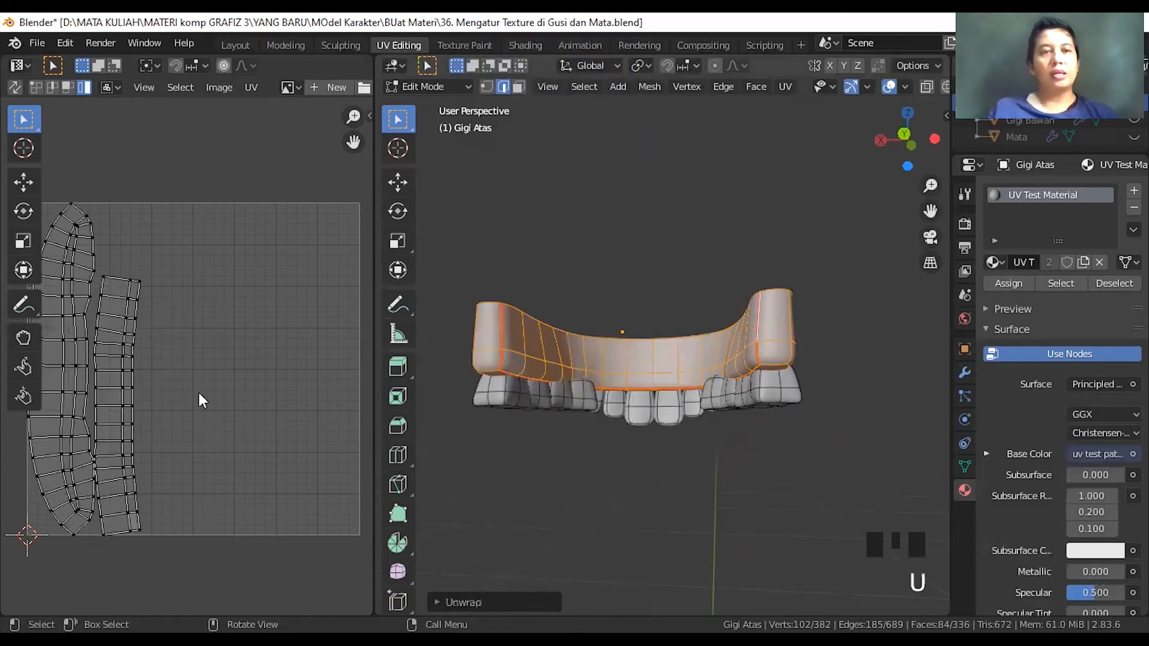
pyautogui.scroll(-1, 171, 390)
pyautogui.keyDown('shift'); pyautogui.moveTo(171, 391); pyautogui.dragTo(179, 377, button='middle'); pyautogui.keyUp('shift')
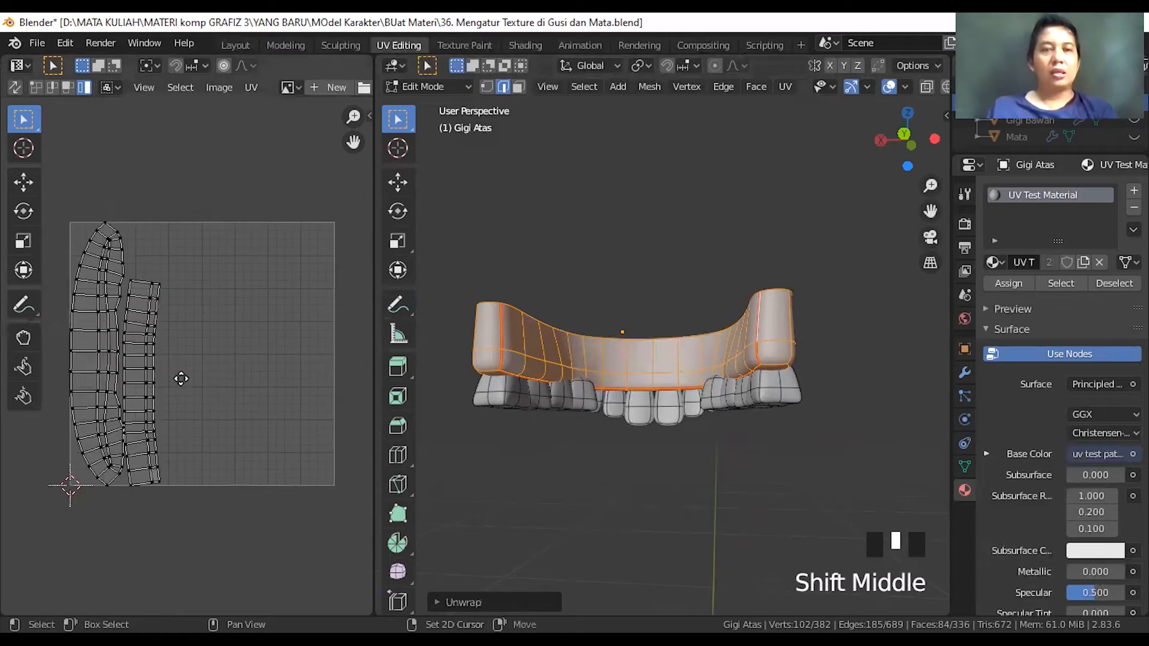
# - Select the whole upper teeth and gums mesh
pyautogui.press('a')
pyautogui.press('a')
pyautogui.rightClick(610, 376)
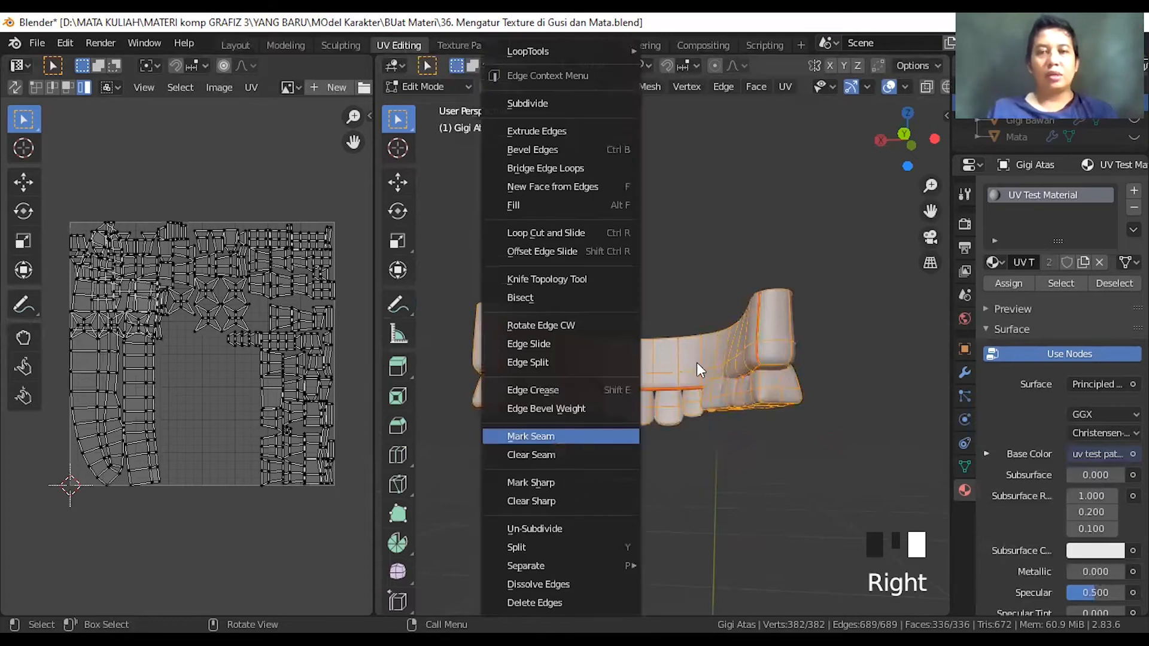
# - Try Smart UV Project on the whole seamed teeth and gums mesh
pyautogui.press('u')
pyautogui.click(666, 405)
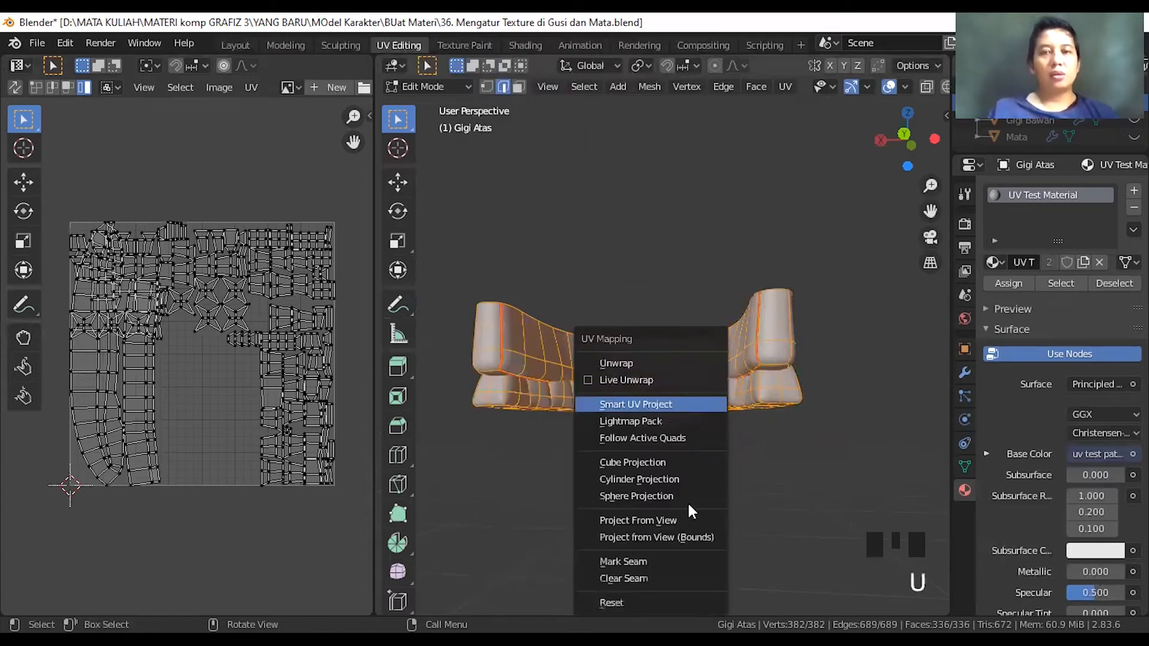
pyautogui.click(666, 543)
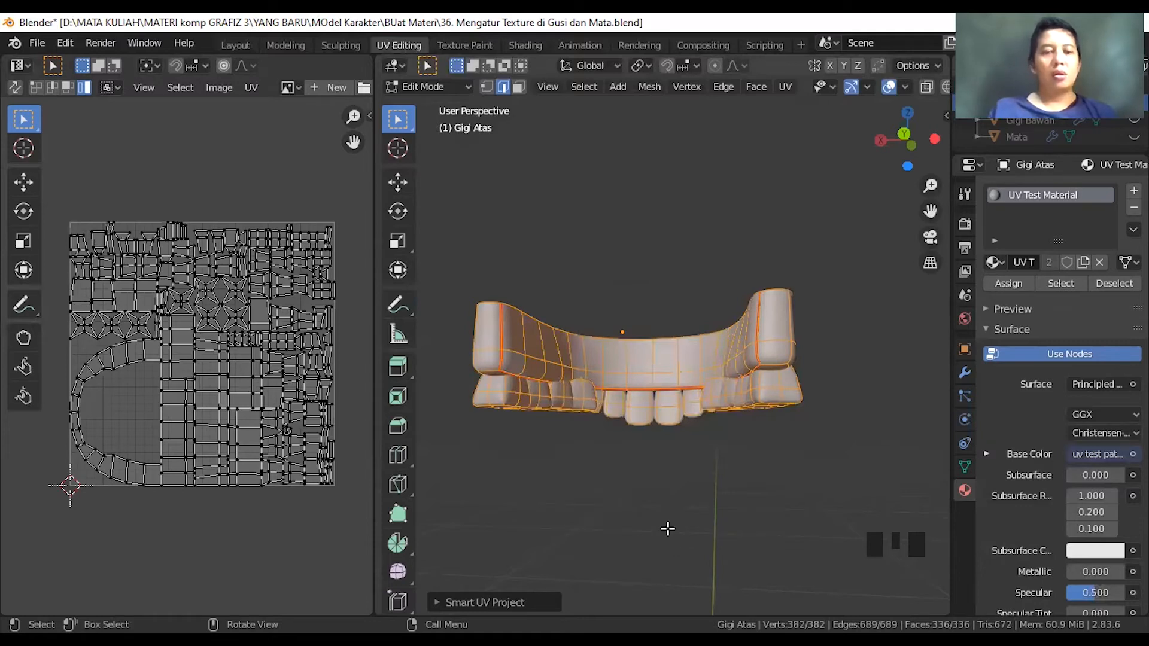
pyautogui.hotkey('ctrl', 'z')
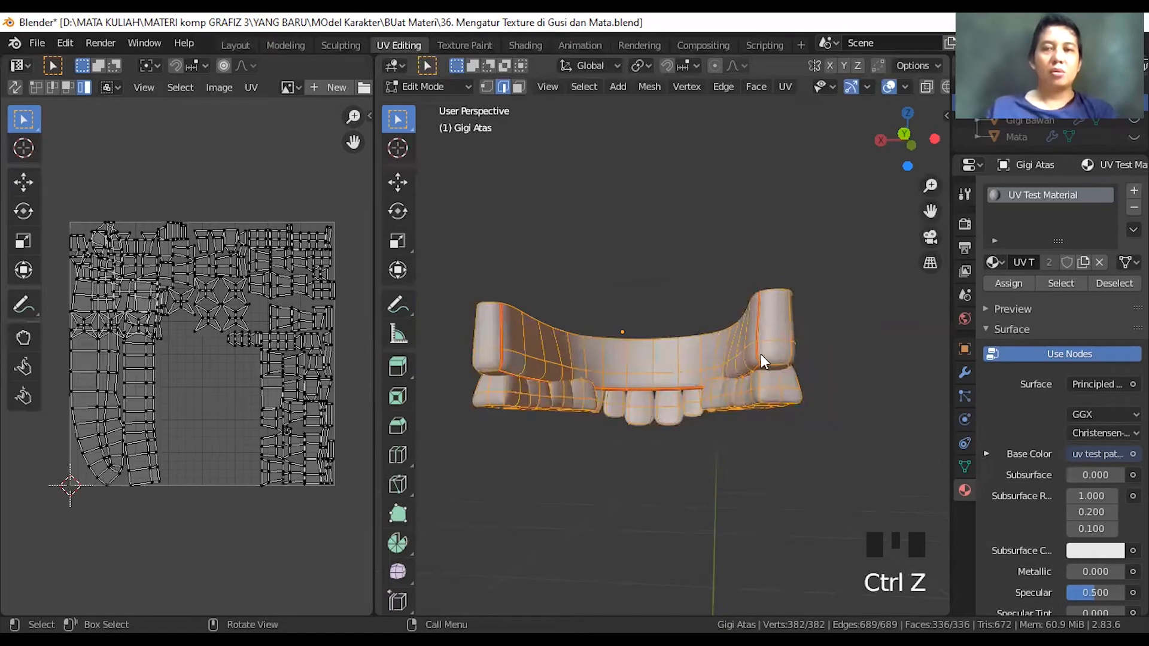
# - Unwrap the whole upper teeth and gums mesh along its marked seams
pyautogui.rightClick(685, 371)
pyautogui.press('u')
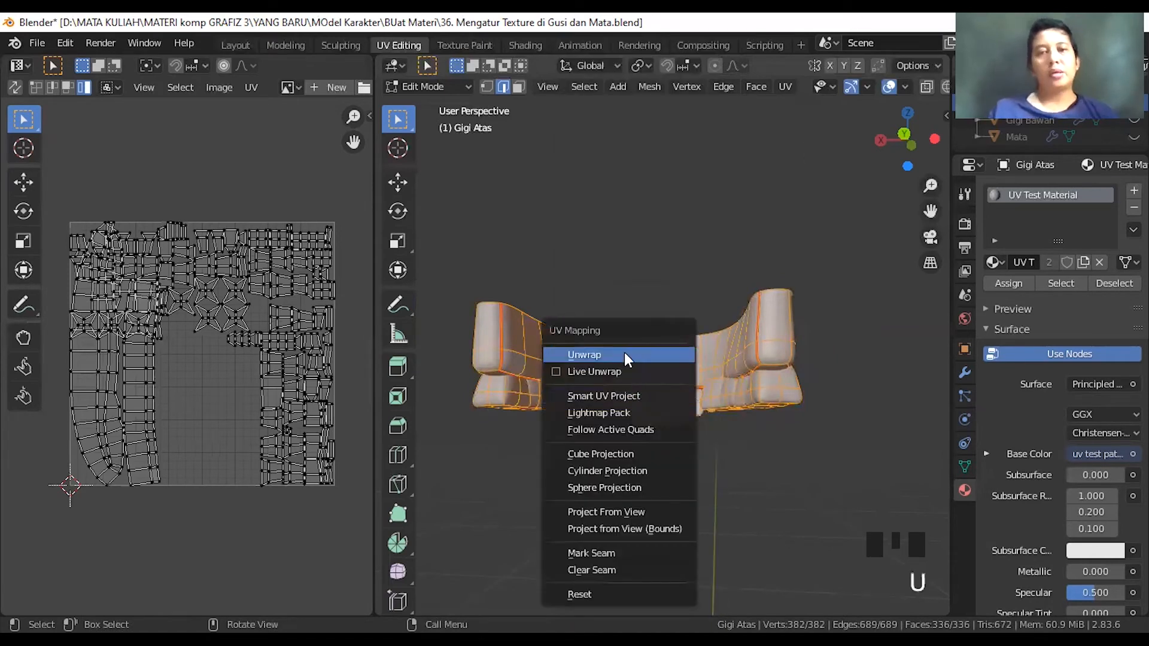
pyautogui.click(624, 354)
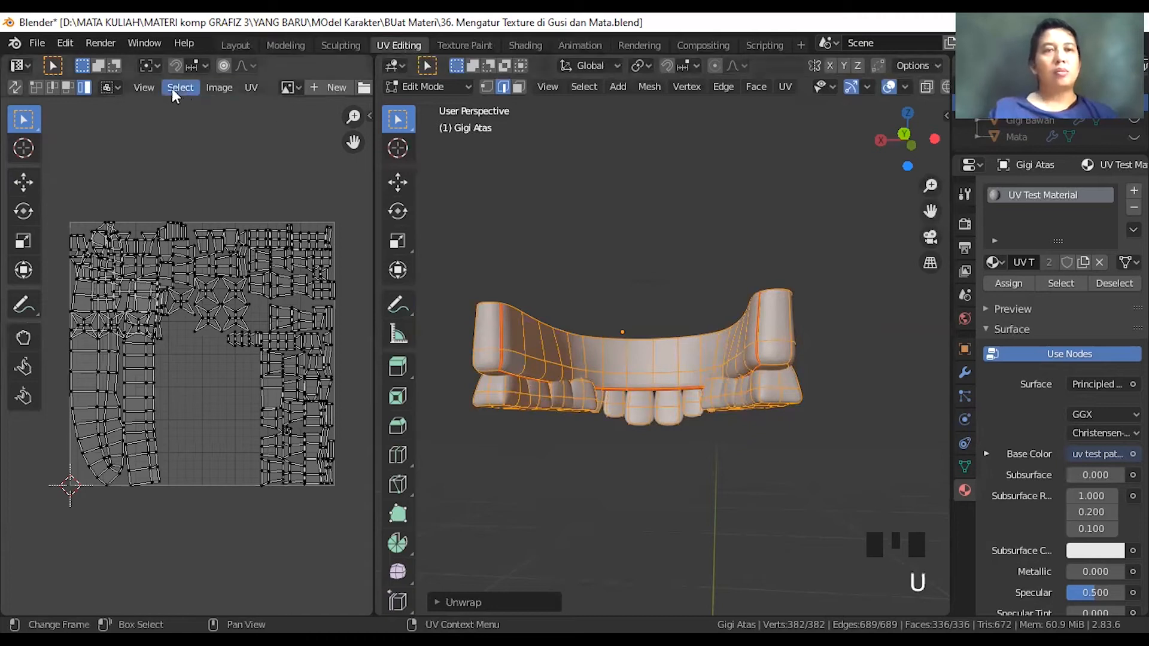
# - Try to average the island scale and pack the islands without selecting the UVs of the upper teeth layout
pyautogui.click(252, 85)
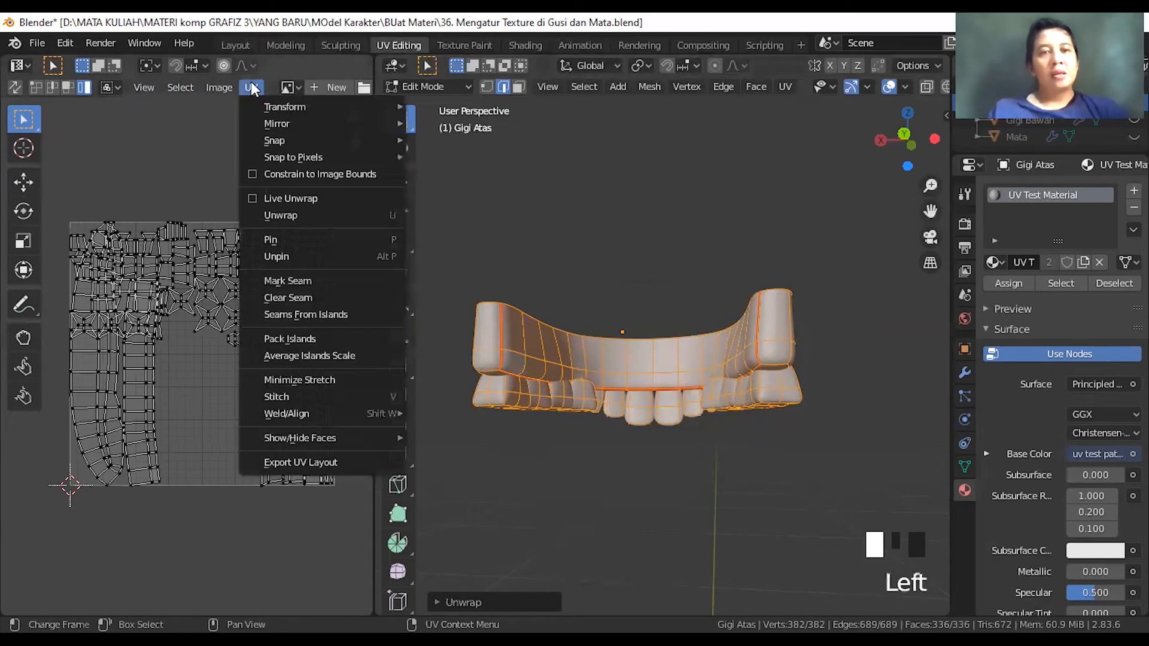
pyautogui.click(332, 356)
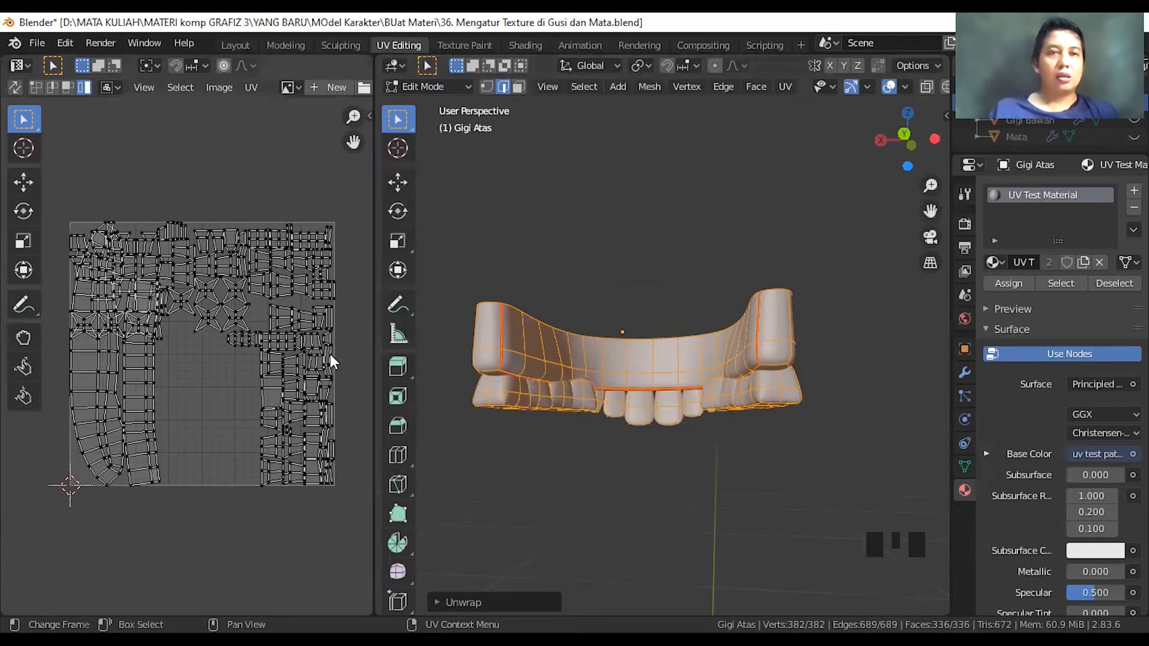
pyautogui.click(251, 87)
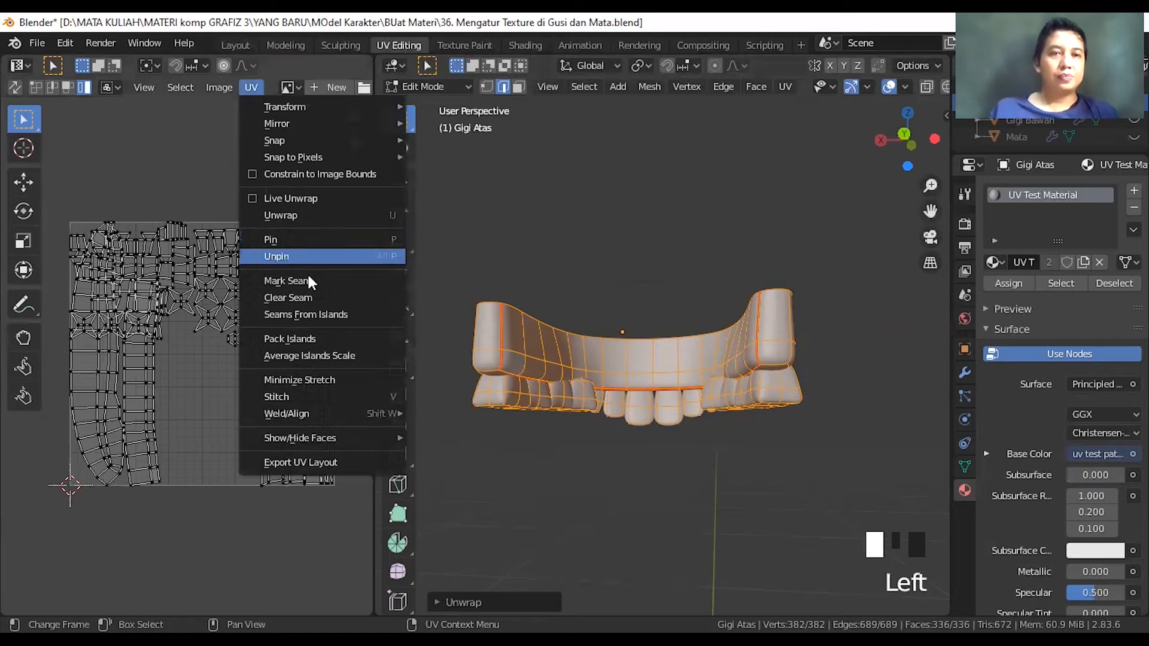
pyautogui.click(314, 338)
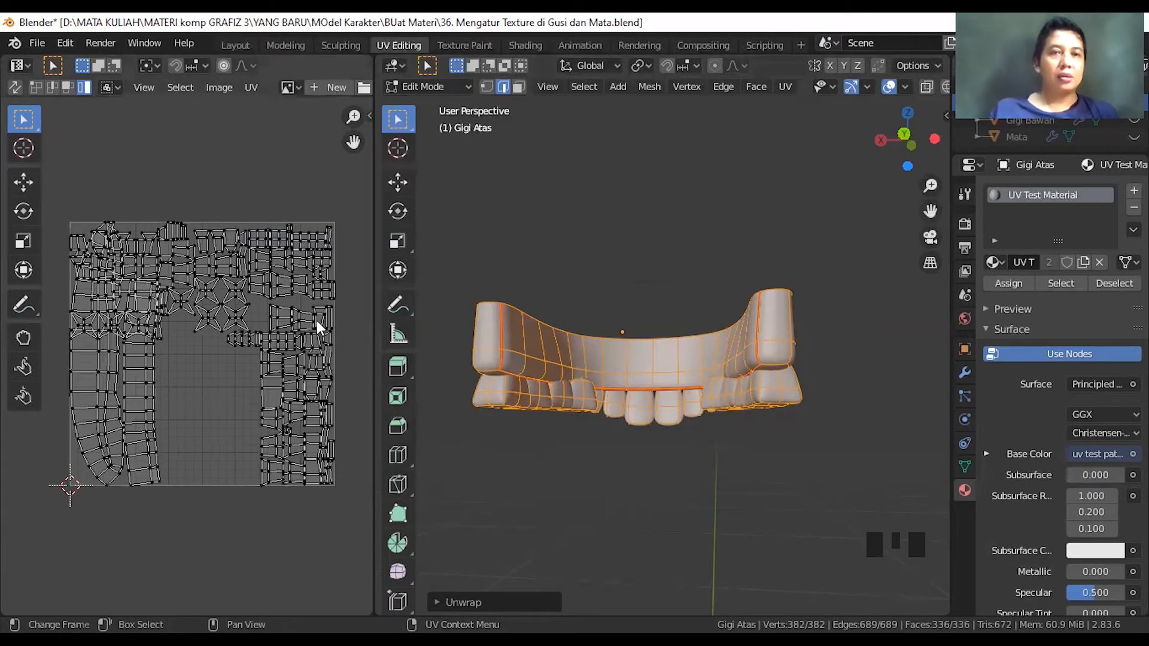
# - Select all UVs of the upper teeth and gums, average the islands' scale and pack the islands
pyautogui.click(266, 335)
pyautogui.press('a')
pyautogui.press('a')
pyautogui.press('a')
pyautogui.click(251, 87)
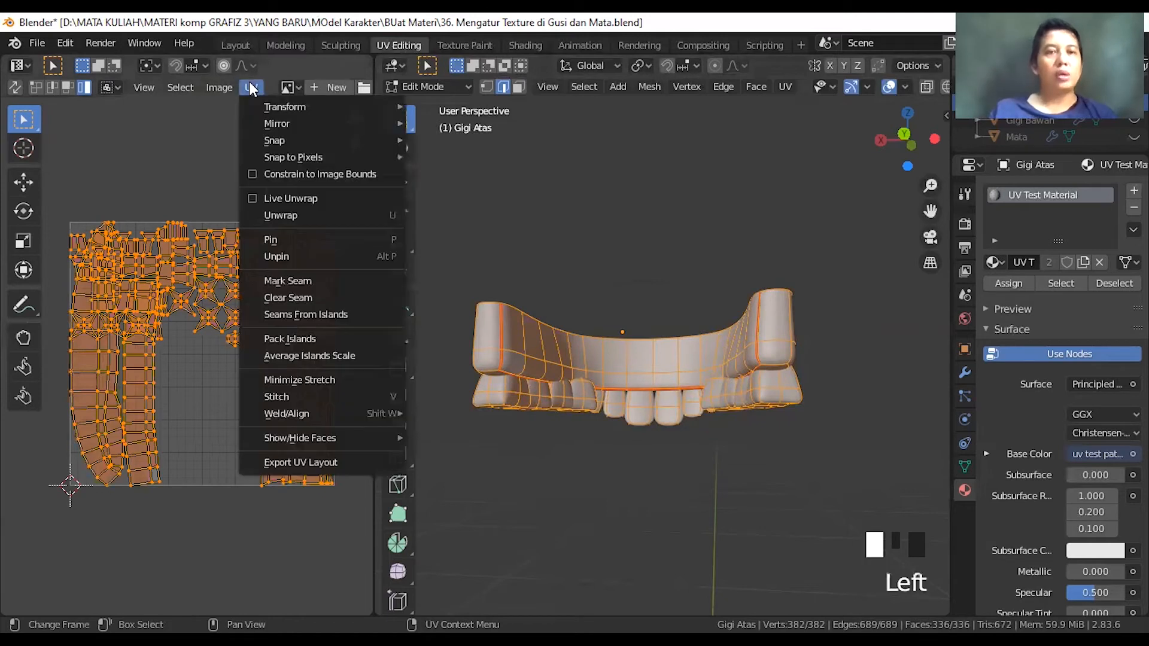
pyautogui.click(311, 354)
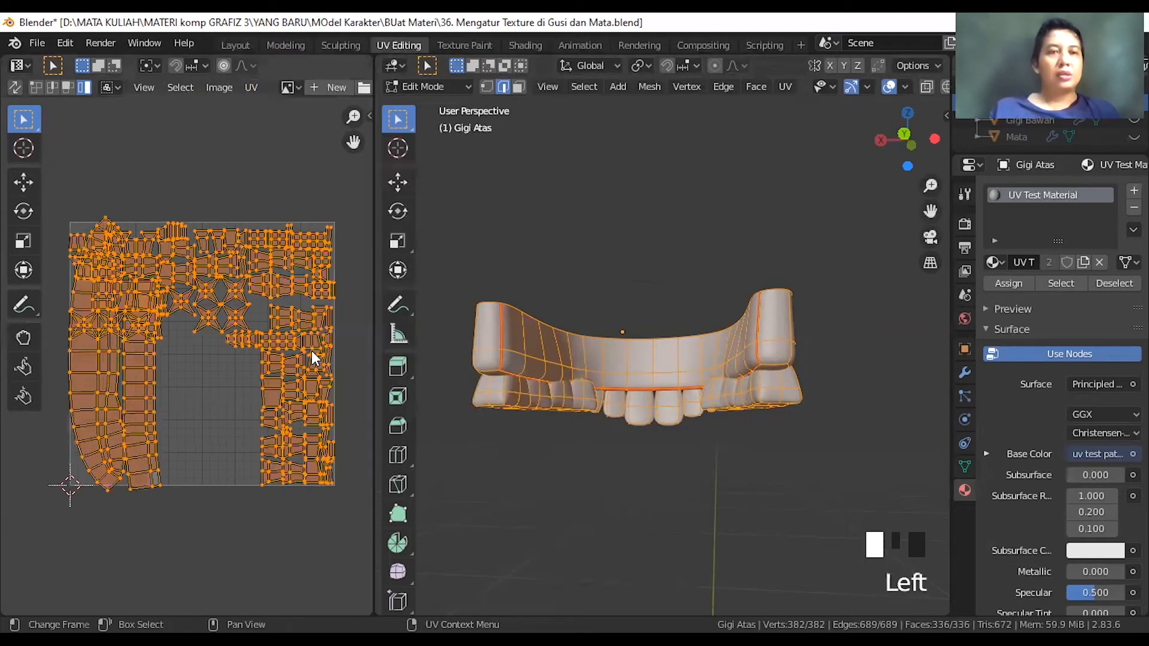
pyautogui.click(247, 86)
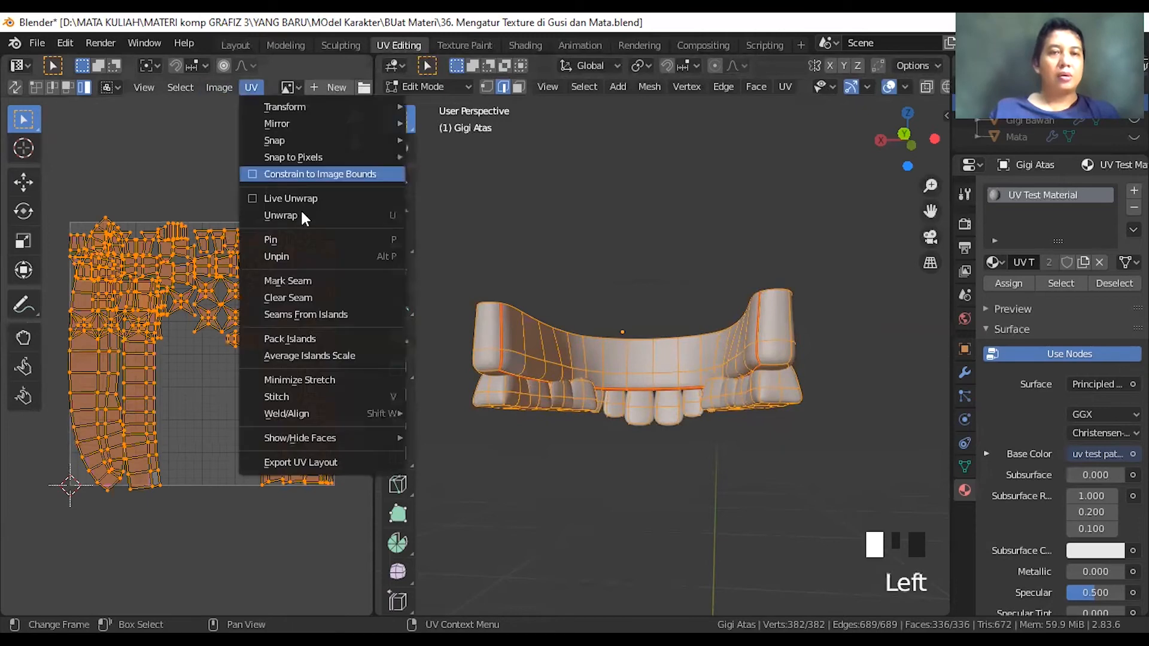
pyautogui.click(313, 336)
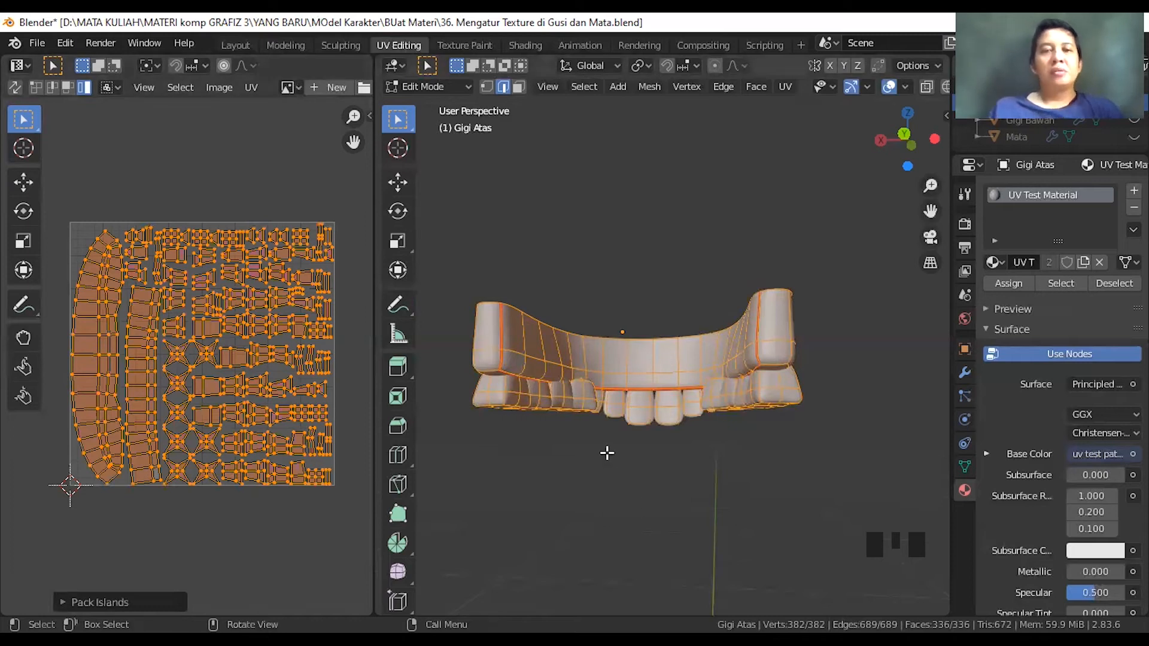
# - Show the lower teeth, hide the upper teeth, and select the Gigi Bawah object in Object Mode
pyautogui.scroll(-1, 601, 446)
pyautogui.scroll(-1, 598, 440)
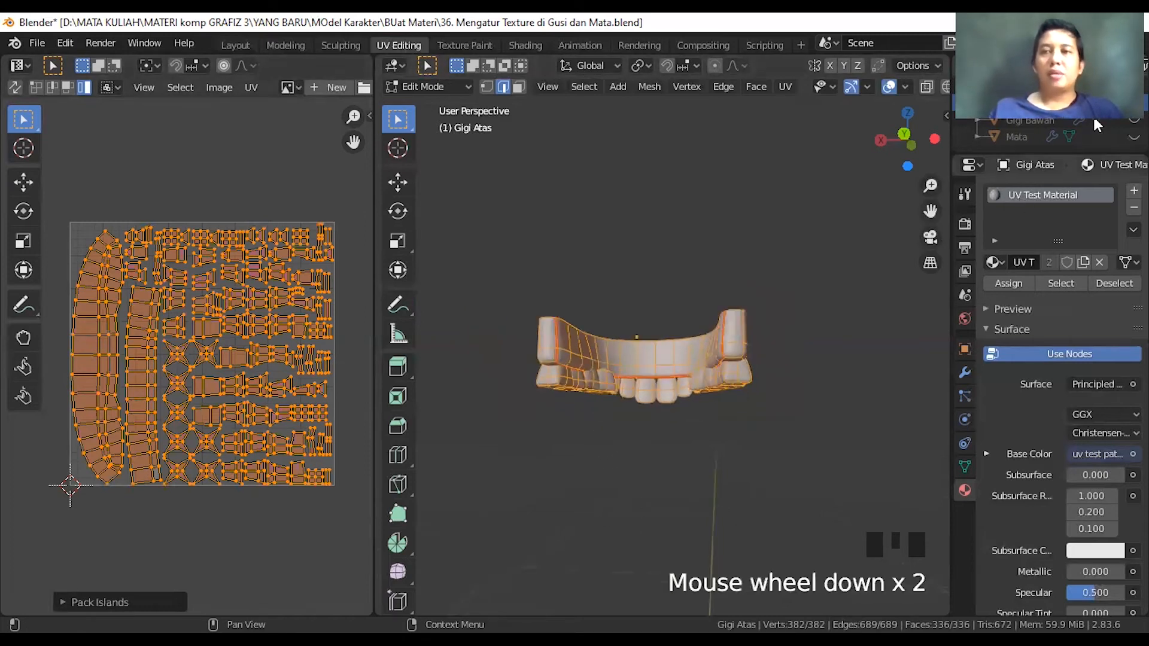
pyautogui.click(1133, 121)
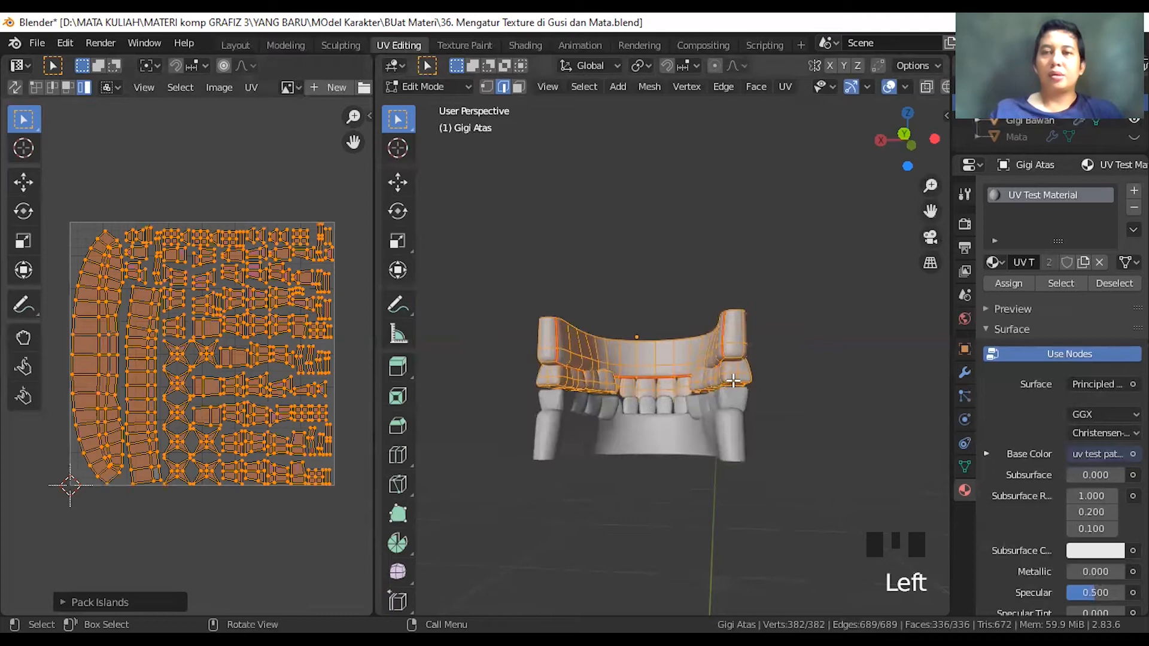
pyautogui.scroll(3, 657, 410)
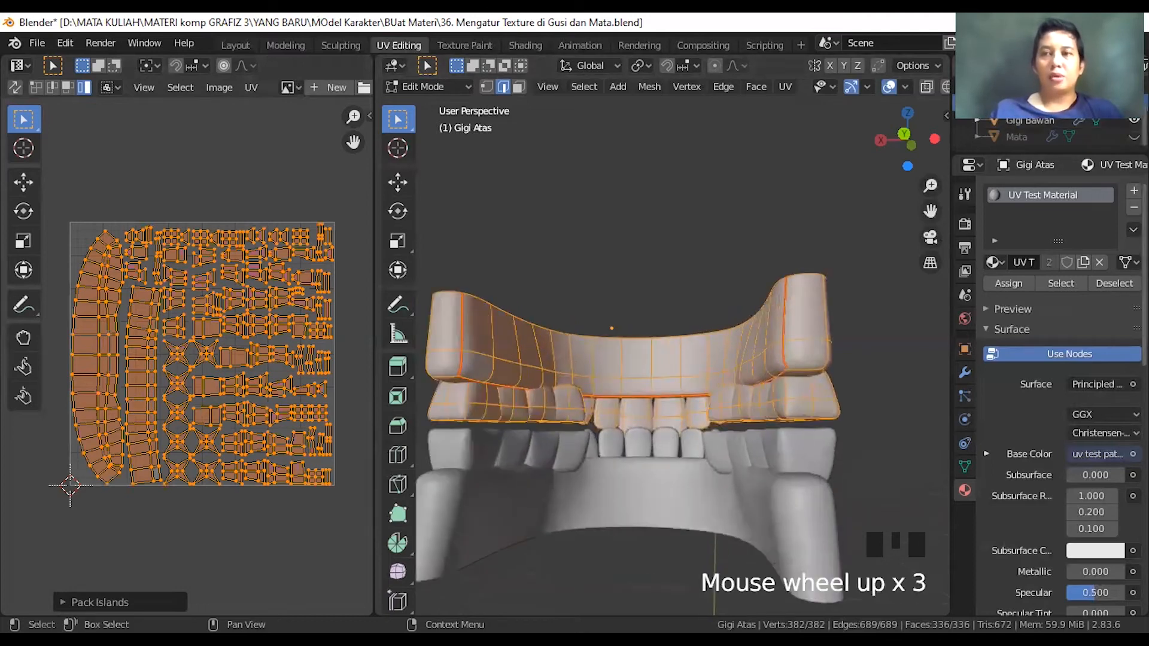
pyautogui.click(1133, 104)
pyautogui.scroll(-1, 720, 453)
pyautogui.click(697, 460)
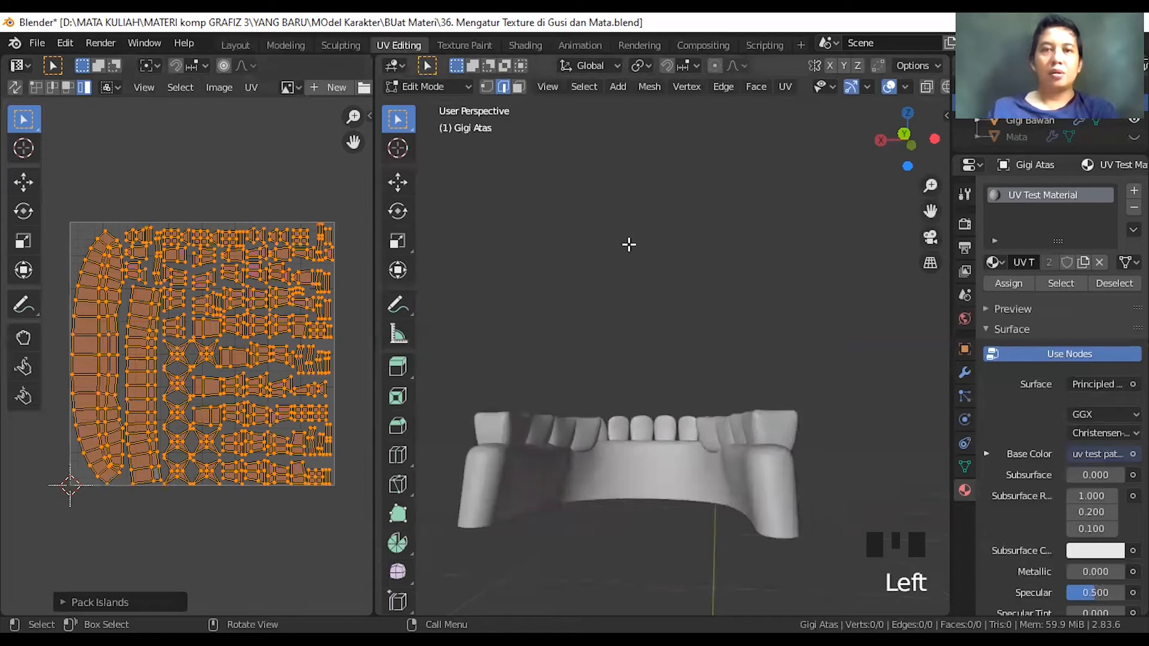
pyautogui.press('Tab')
pyautogui.click(651, 457)
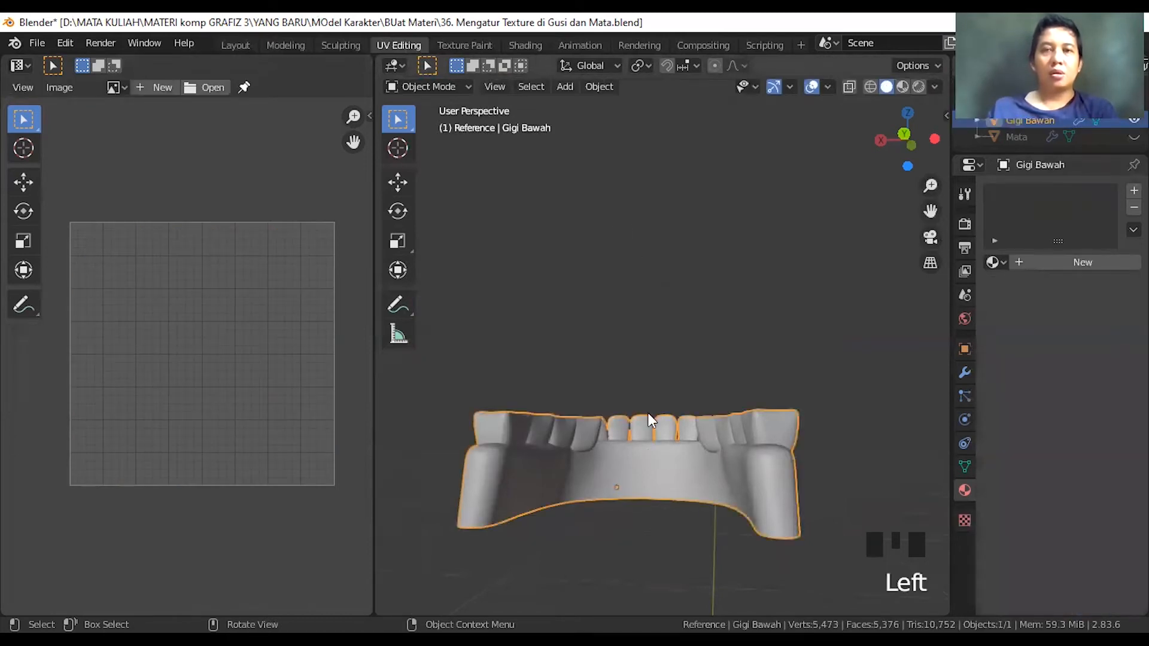
# - Apply the scale of the lower teeth object
pyautogui.click(946, 115)
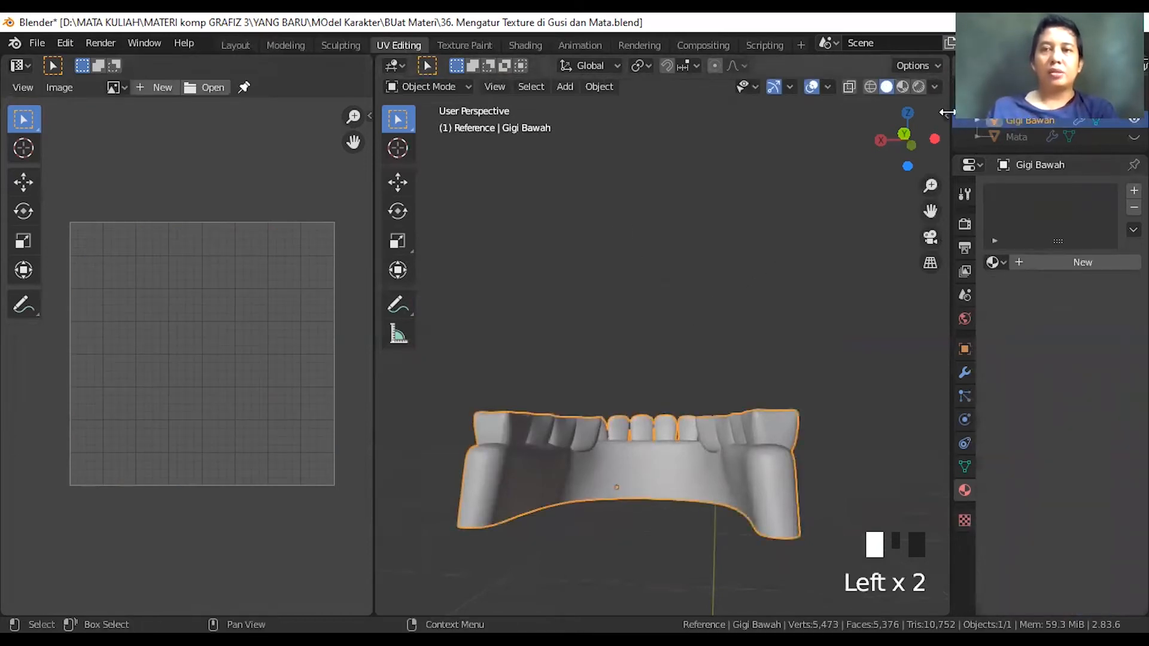
pyautogui.click(947, 114)
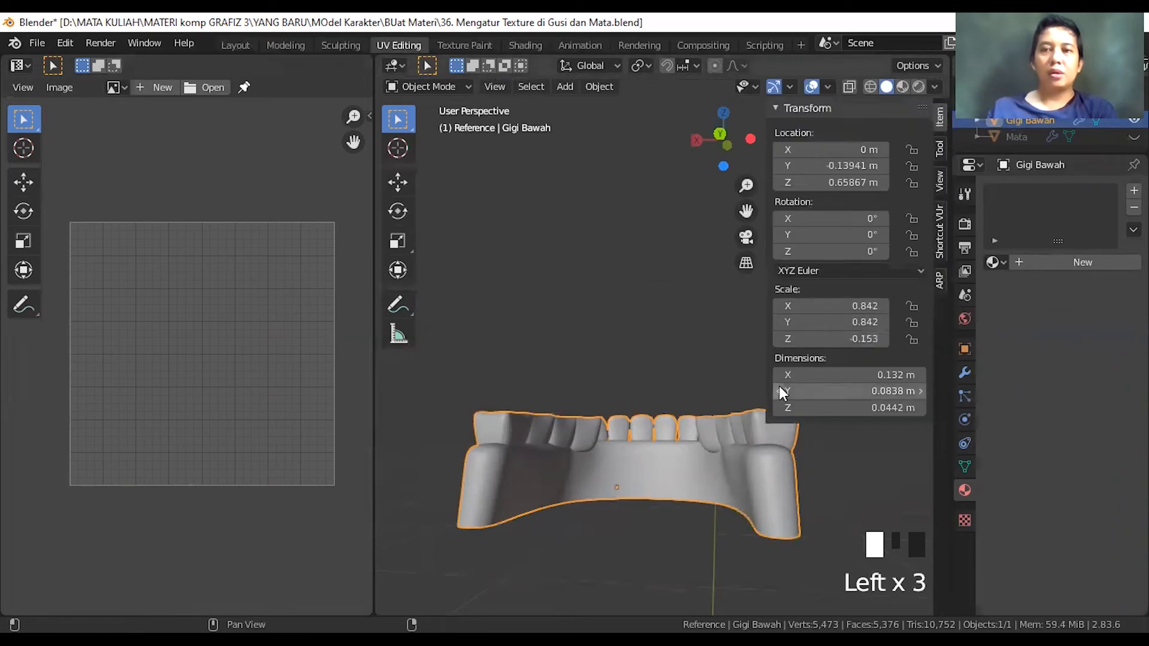
pyautogui.hotkey('ctrl', 'a')
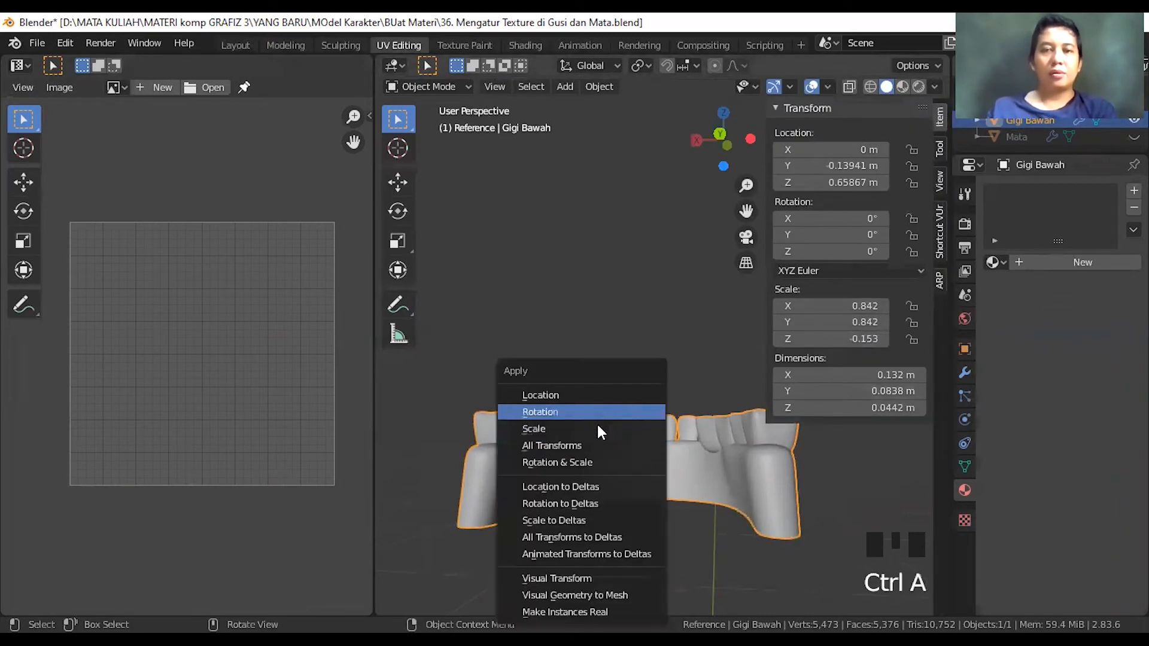
pyautogui.click(596, 436)
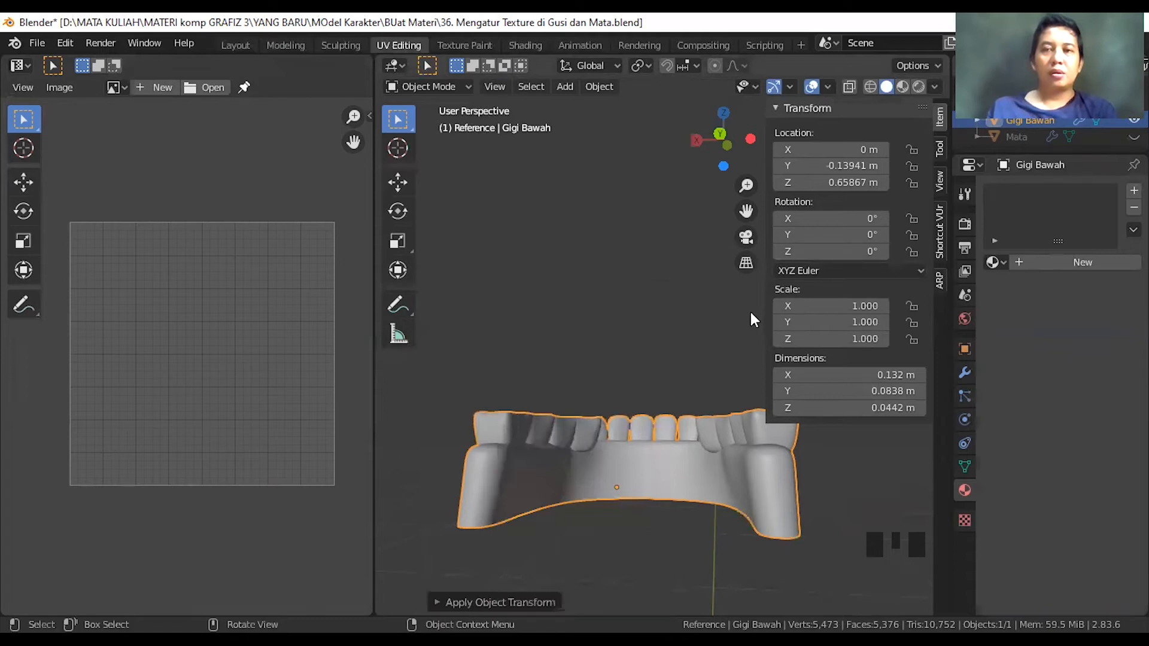
pyautogui.moveTo(768, 295); pyautogui.dragTo(931, 336)
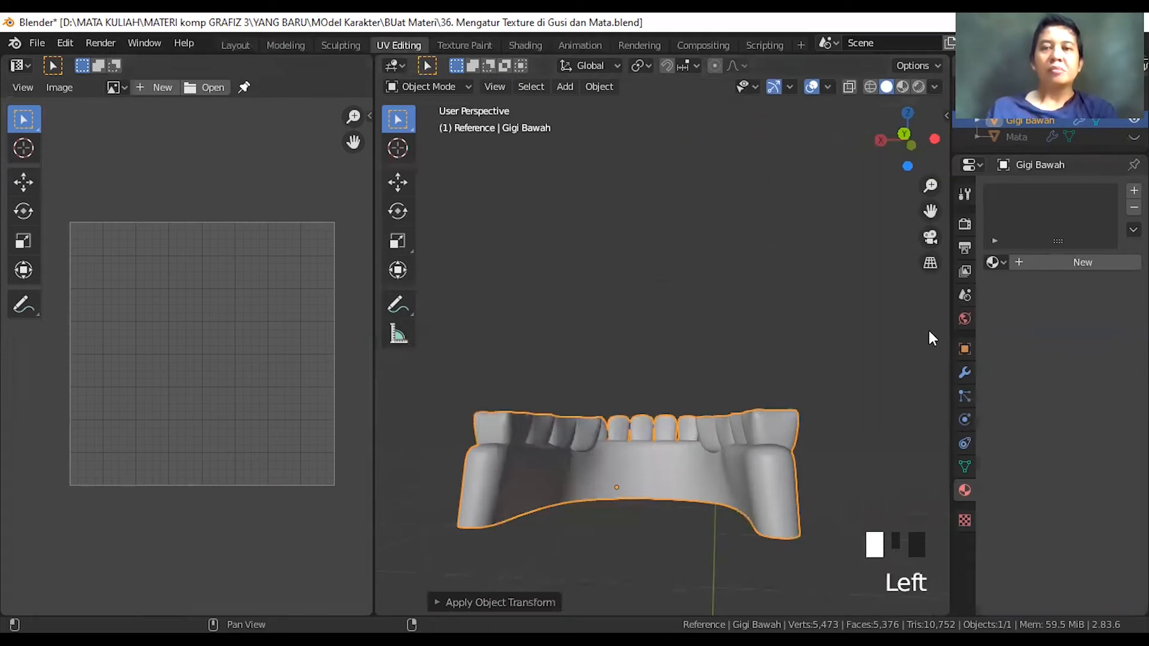
# - Mark seams along the upper inner edge loop of the lower gums and down the vertical edges at both gum ends
pyautogui.press('Tab')
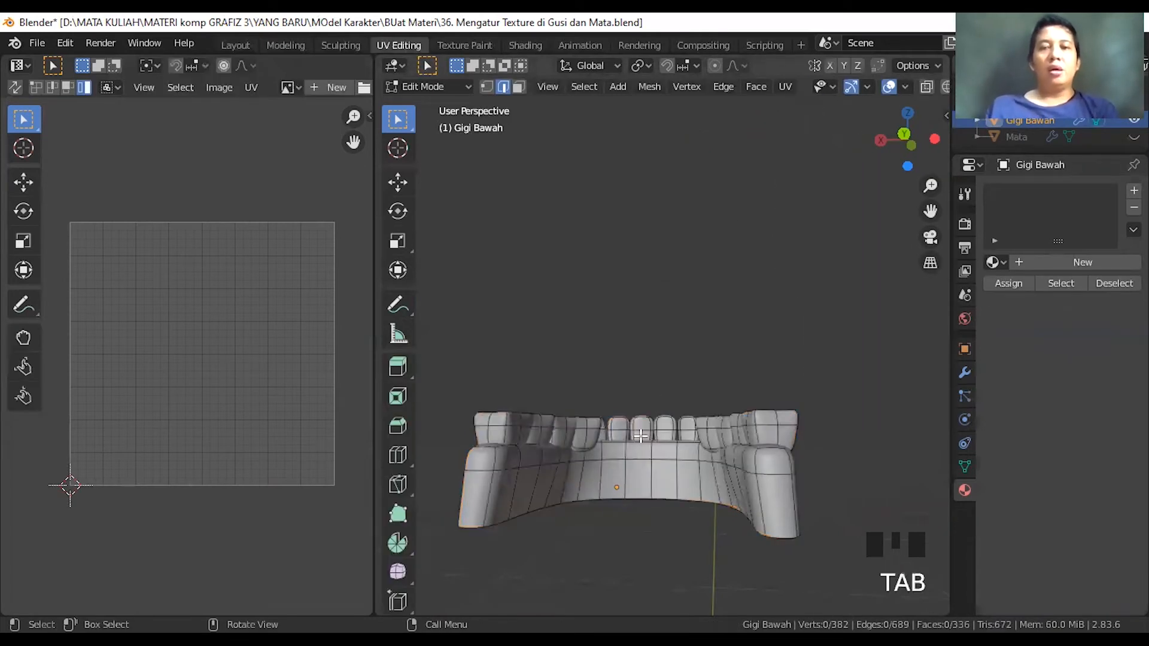
pyautogui.scroll(2, 624, 458)
pyautogui.keyDown('shift'); pyautogui.moveTo(624, 486); pyautogui.dragTo(636, 446, button='middle'); pyautogui.keyUp('shift')
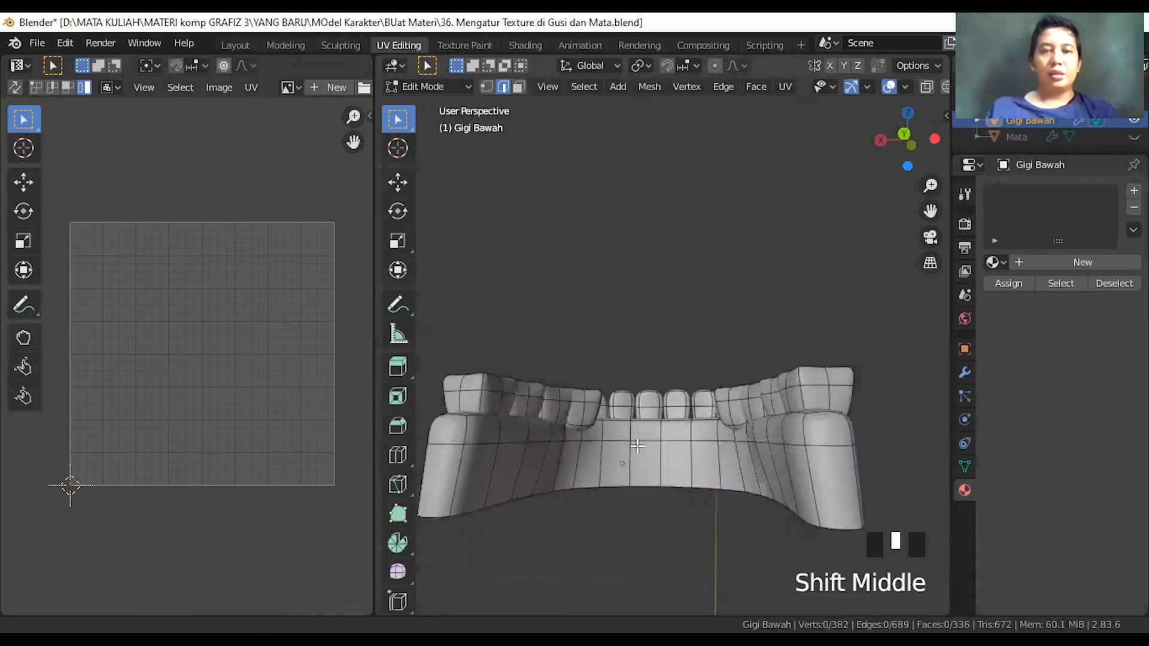
pyautogui.click(458, 481)
pyautogui.moveTo(541, 443); pyautogui.dragTo(568, 447, button='middle')
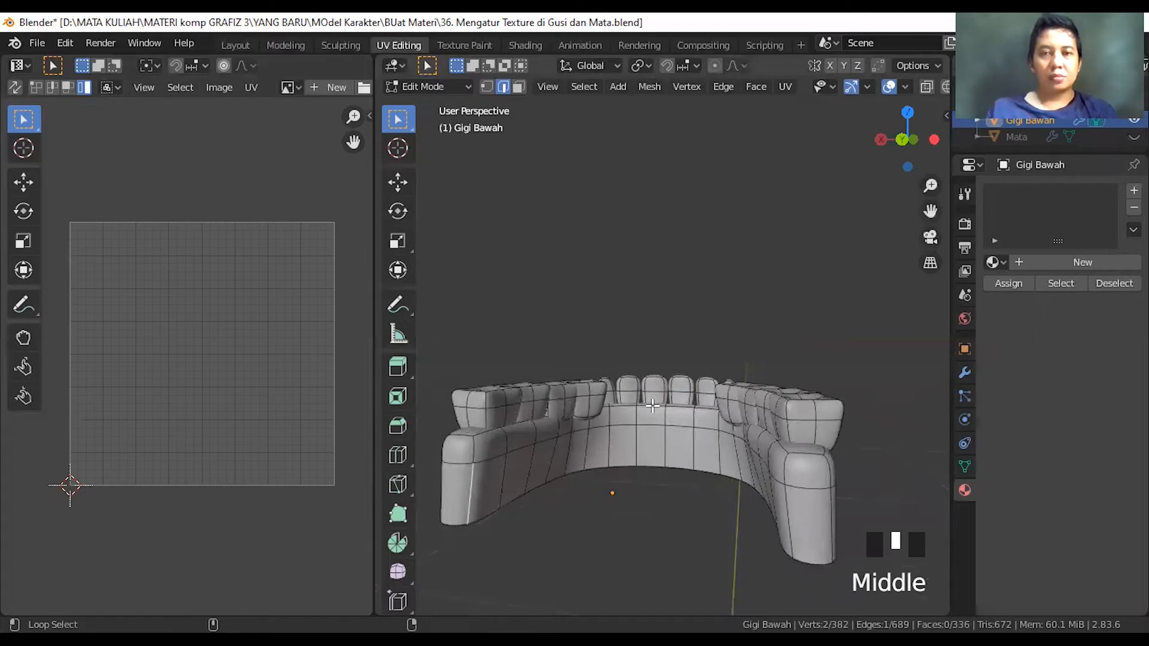
pyautogui.keyDown('alt'); pyautogui.keyDown('shift'); pyautogui.click(653, 406); pyautogui.keyUp('shift'); pyautogui.keyUp('alt')
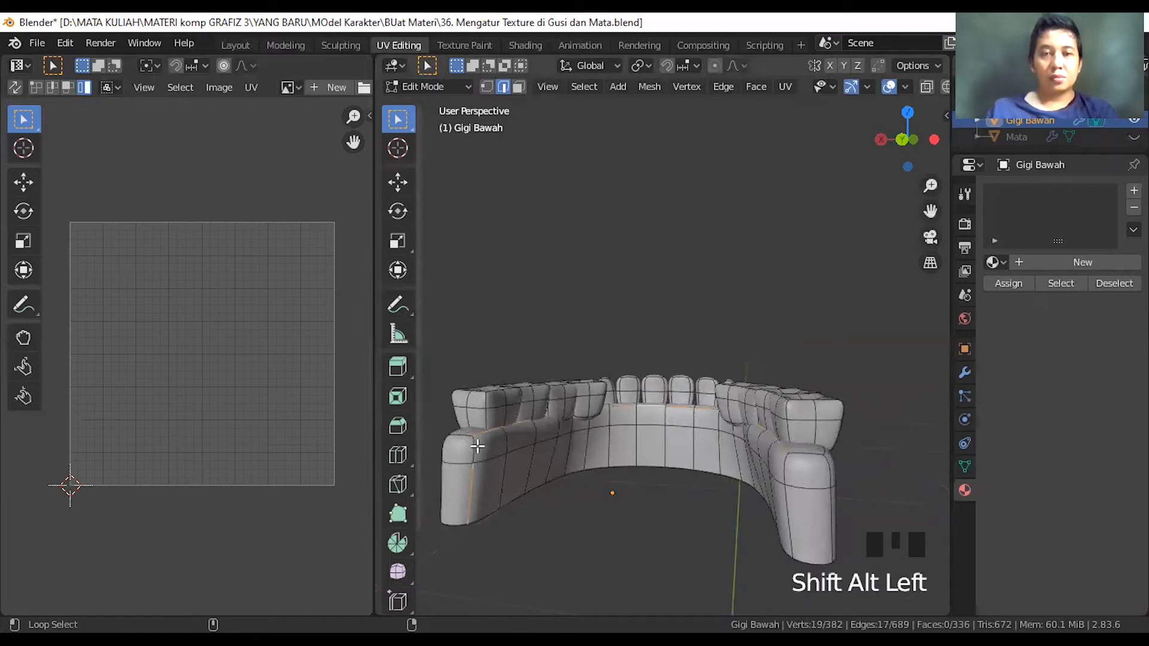
pyautogui.keyDown('alt'); pyautogui.keyDown('shift'); pyautogui.click(788, 528); pyautogui.keyUp('shift'); pyautogui.keyUp('alt')
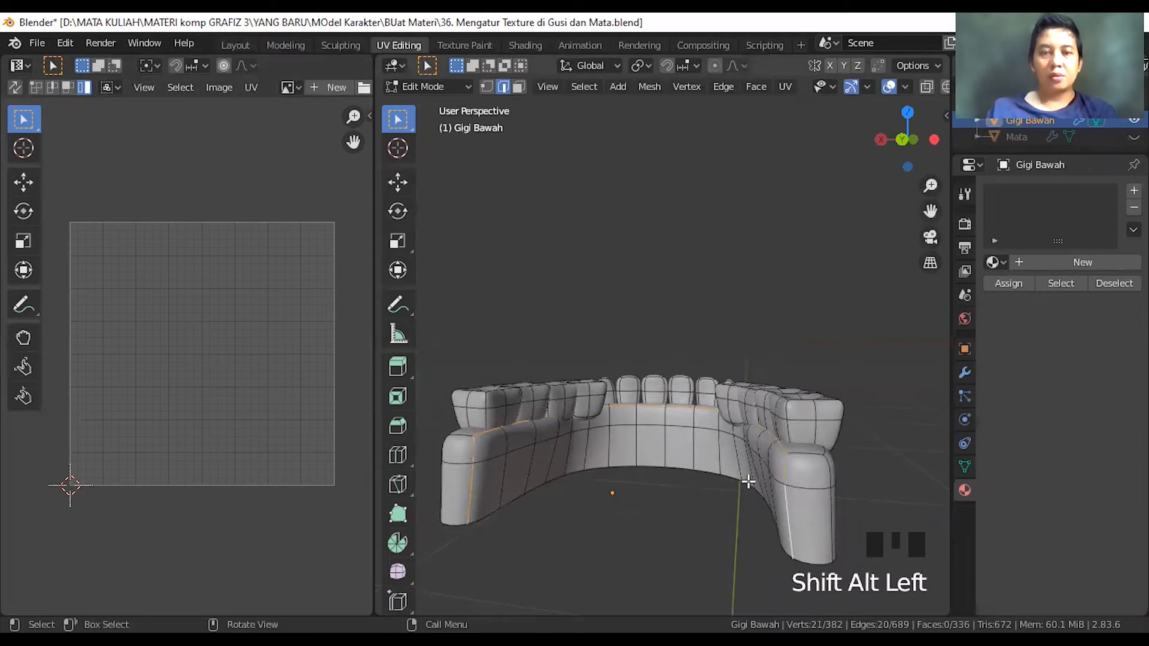
pyautogui.rightClick(778, 469)
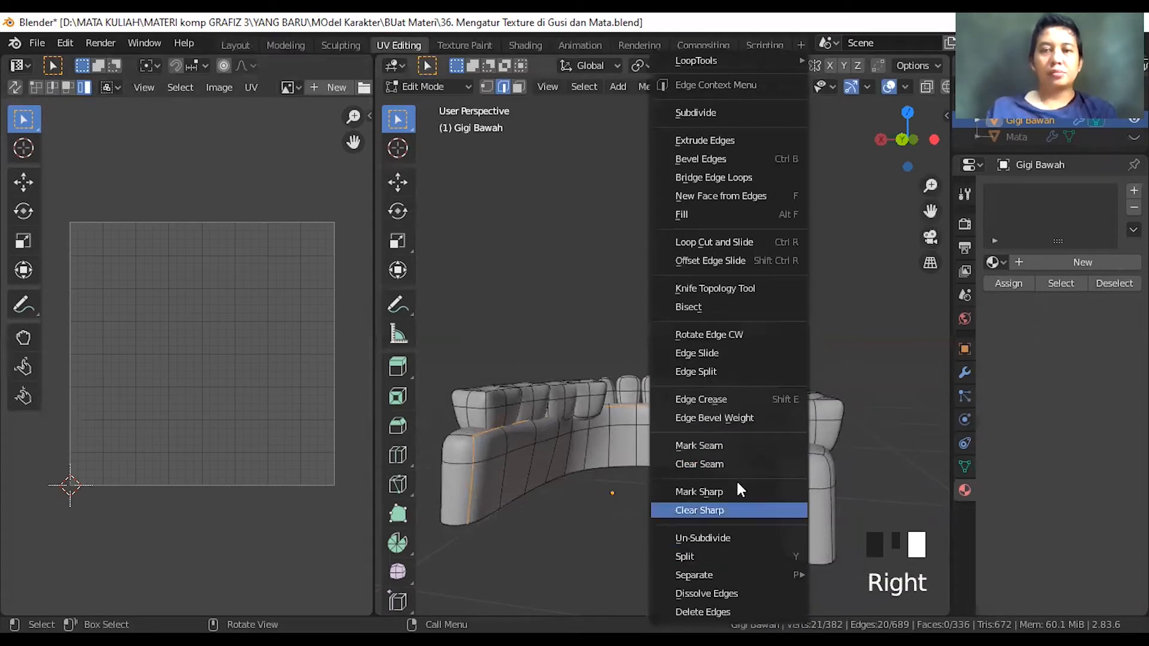
pyautogui.click(738, 444)
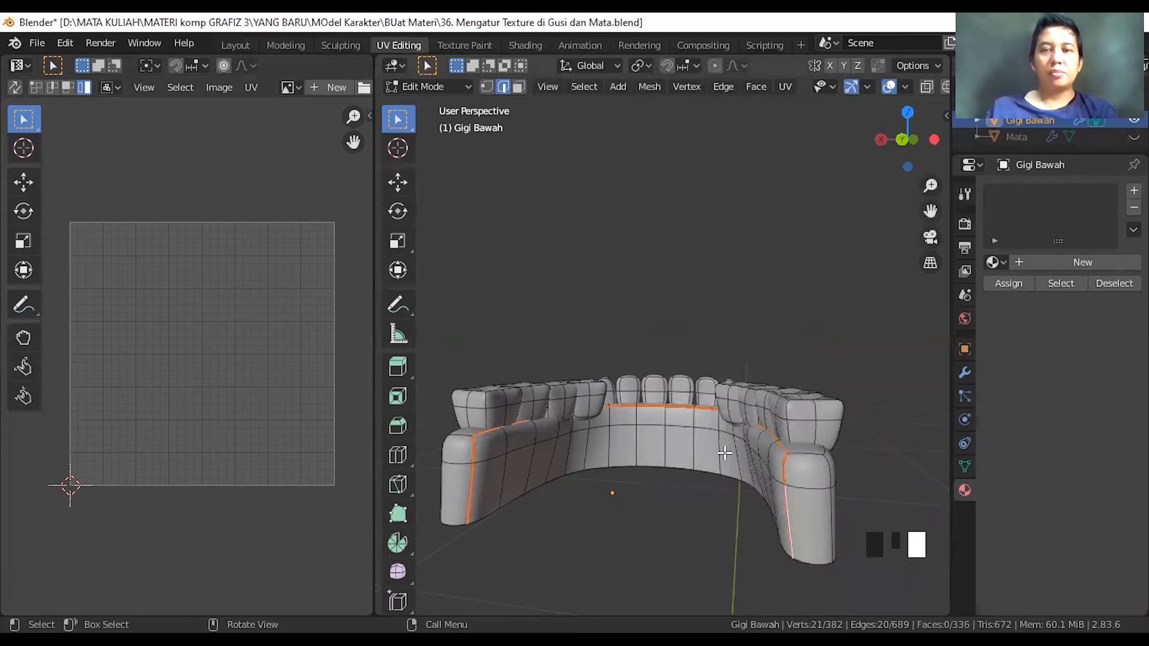
# - Select all linked geometry of the lower gums
pyautogui.scroll(-1, 753, 453)
pyautogui.press('l')
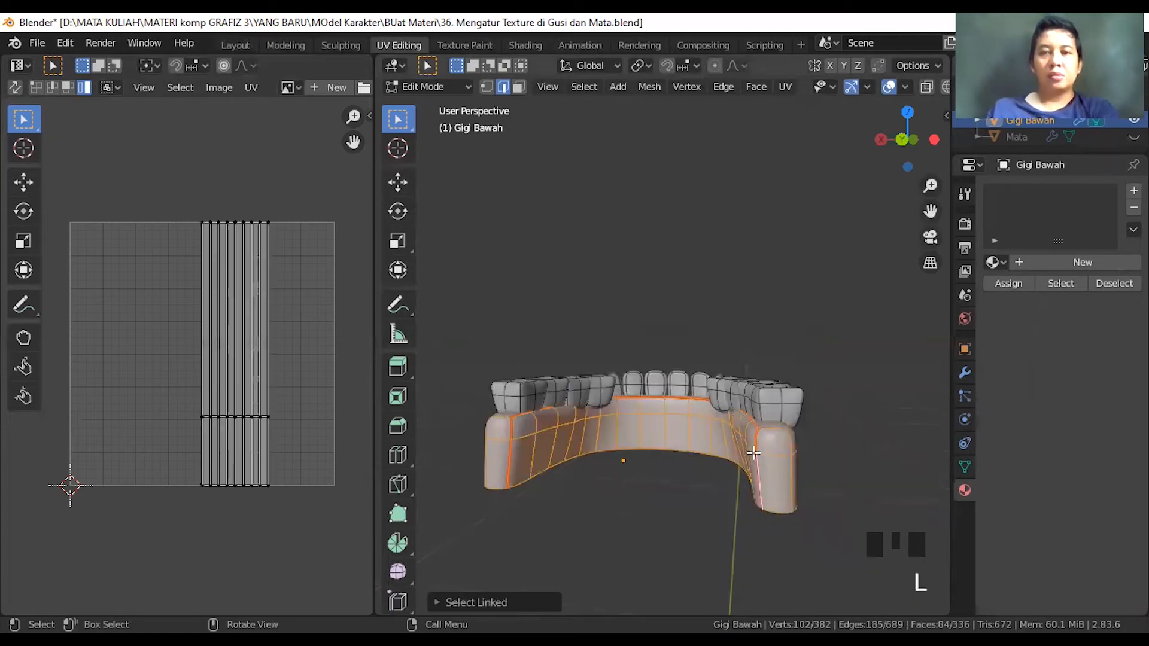
# - Try Smart UV Project with its default settings on the selected lower gums
pyautogui.rightClick(709, 433)
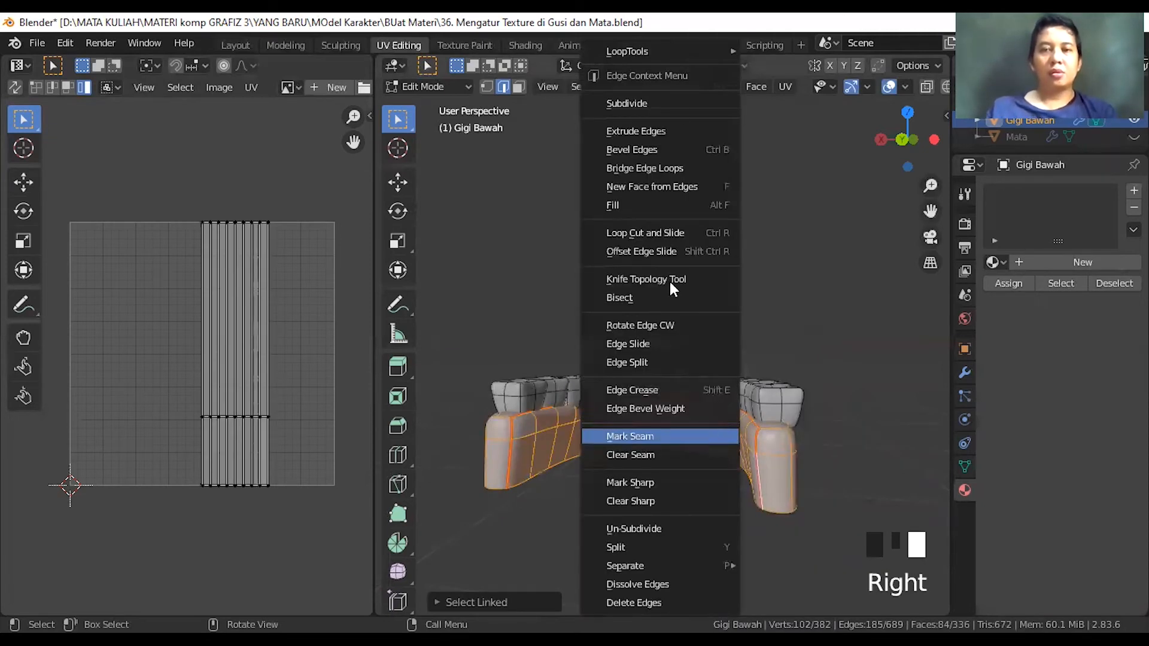
pyautogui.press('u')
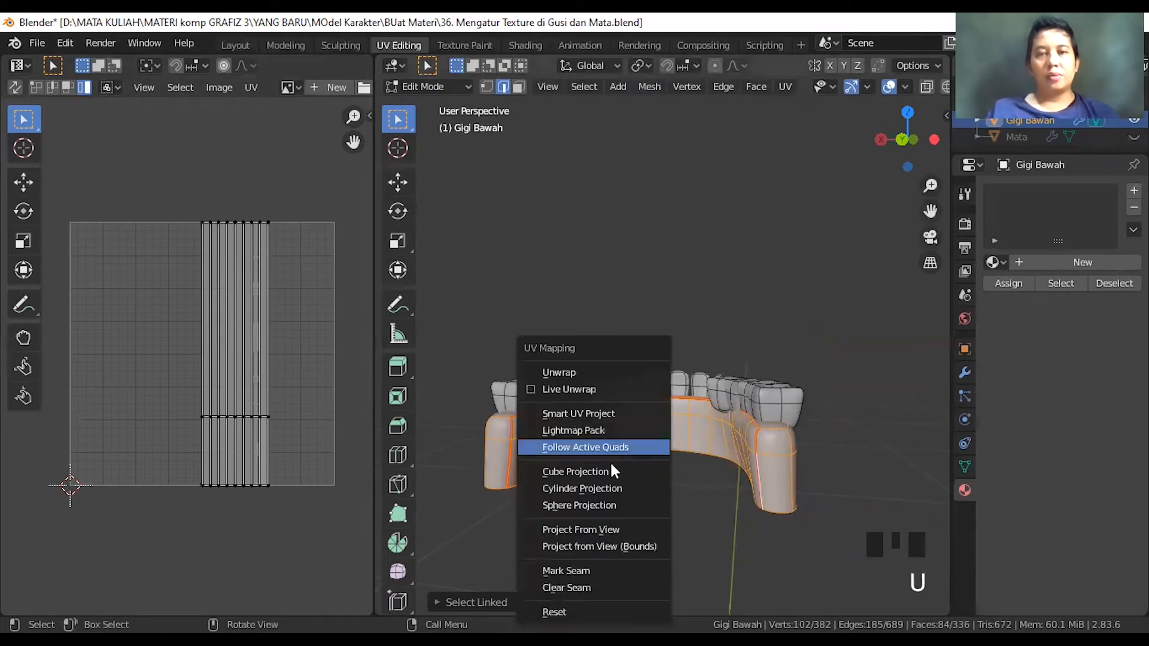
pyautogui.click(590, 418)
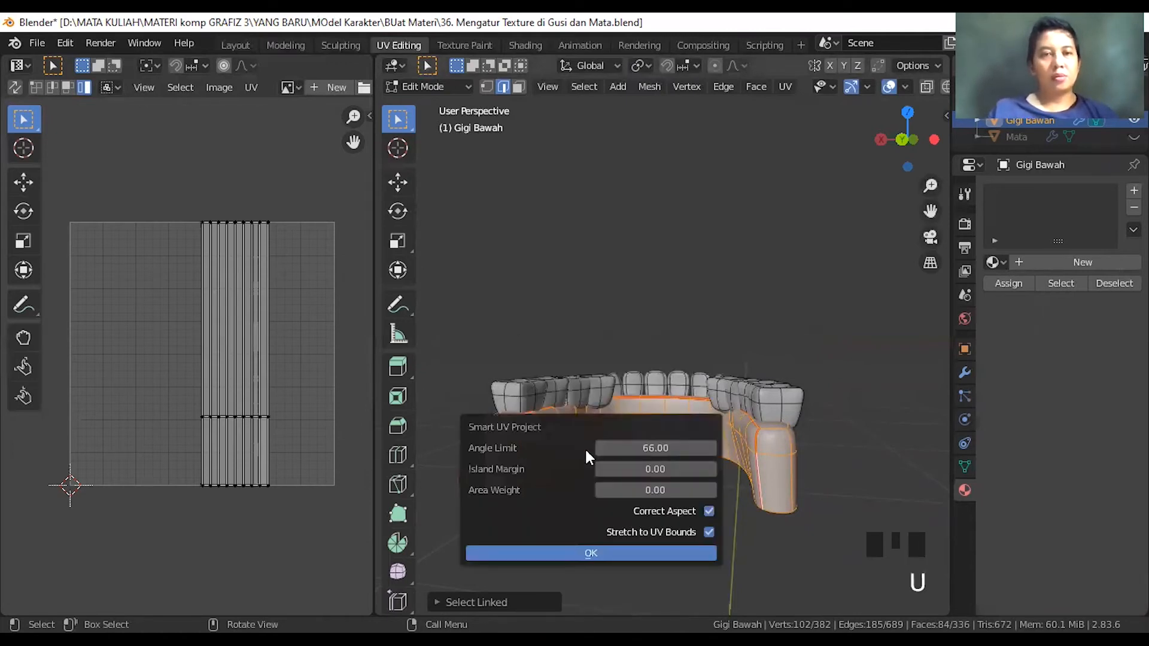
pyautogui.click(570, 545)
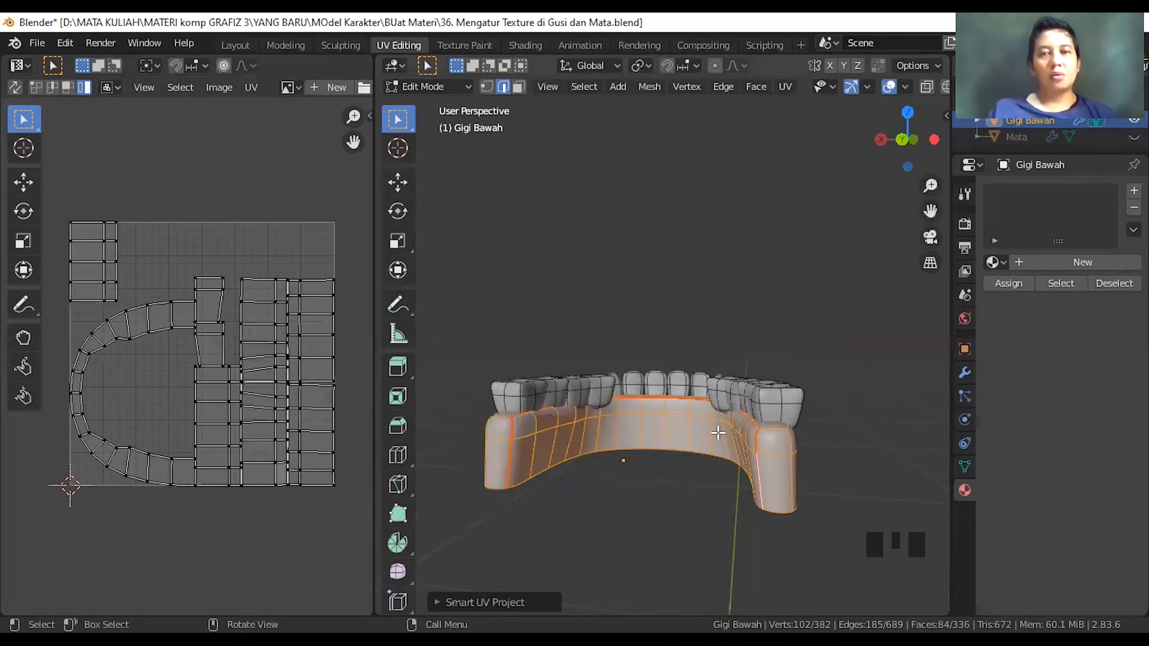
# - Unwrap the selected lower gums along the marked seams
pyautogui.press('u')
pyautogui.click(679, 370)
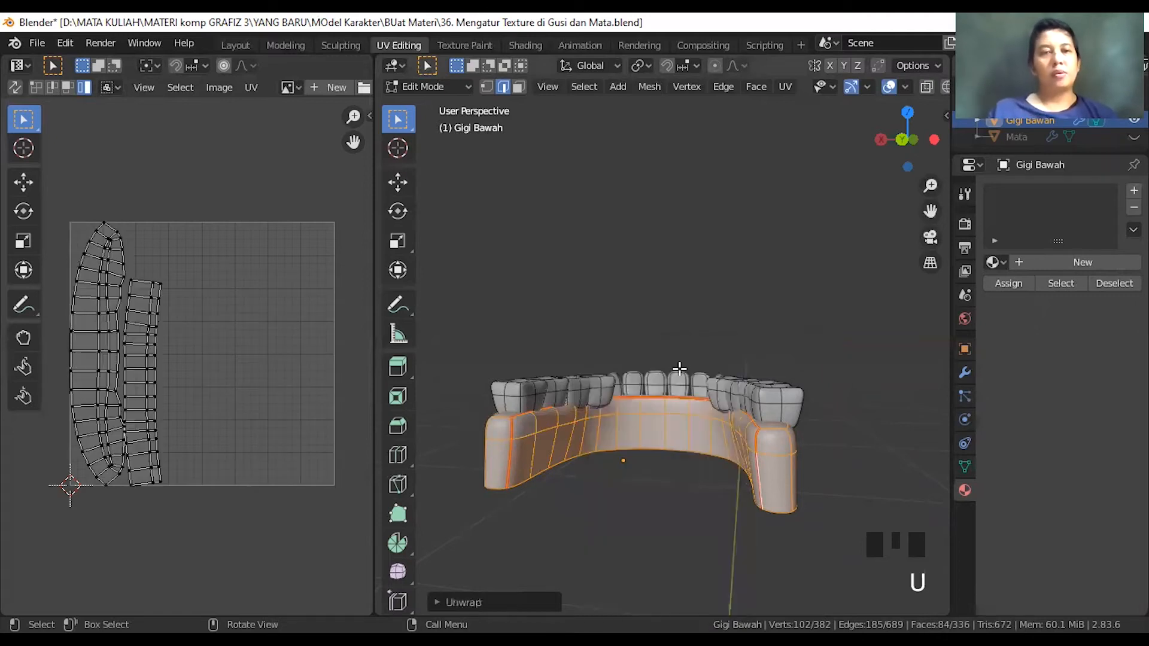
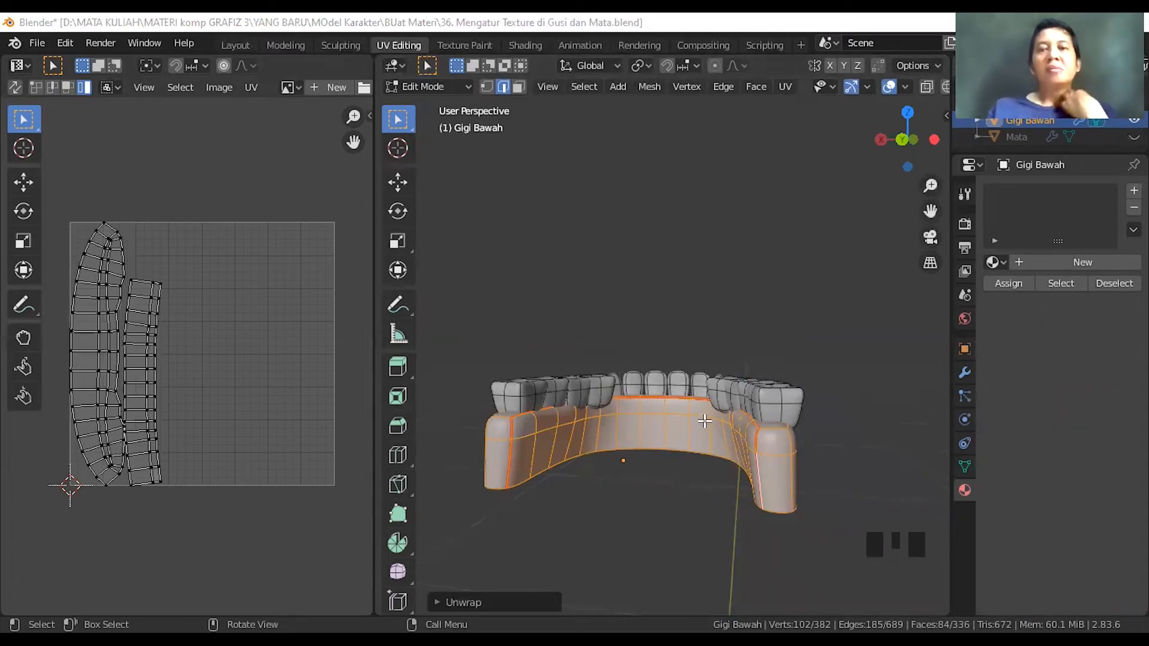
# - Select all geometry of the lower gums and teeth
pyautogui.press('a')
pyautogui.press('a')
pyautogui.press('a')
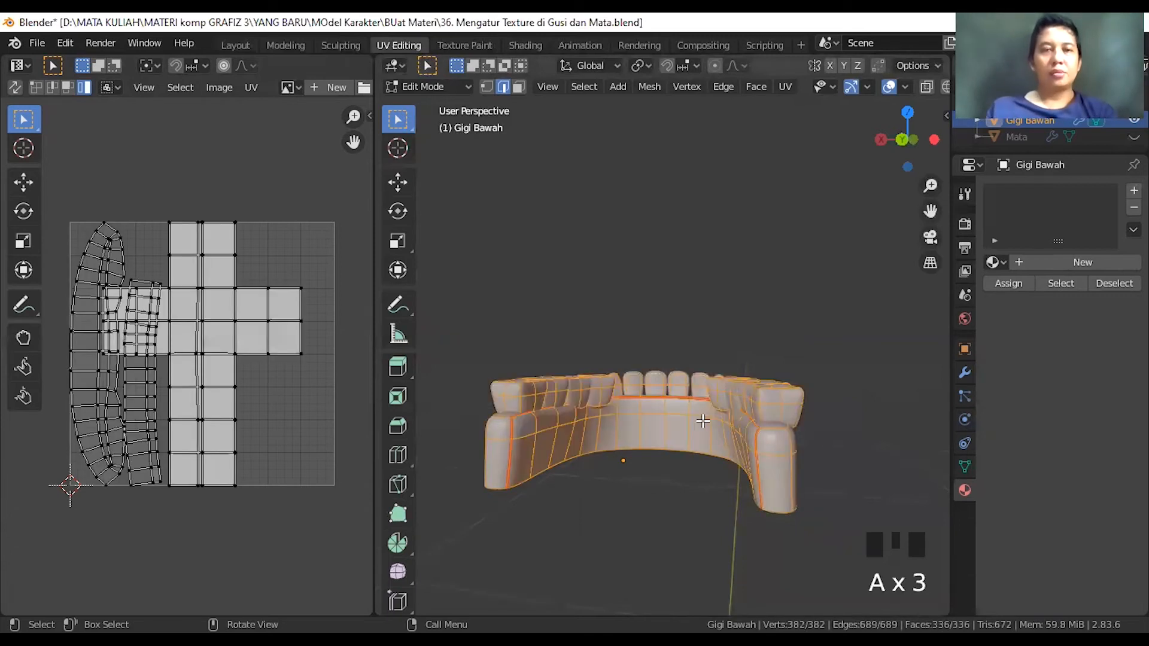
pyautogui.moveTo(704, 422); pyautogui.dragTo(654, 474, button='middle')
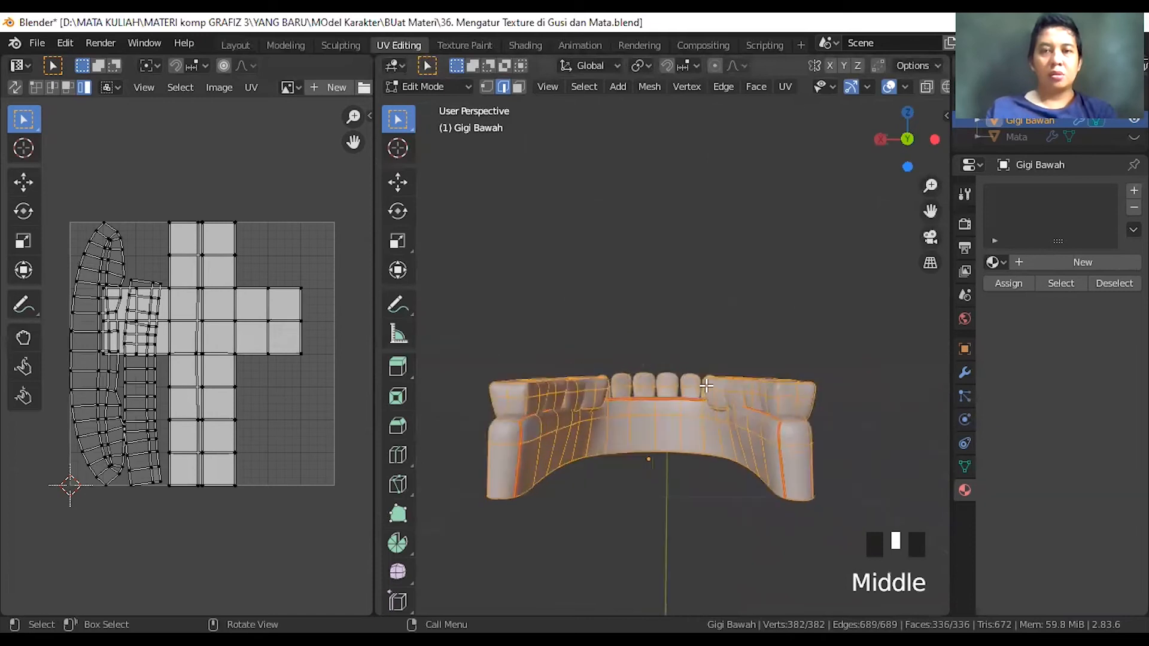
pyautogui.scroll(2, 653, 474)
# - Try a regular Unwrap on the entire lower gums and teeth mesh
pyautogui.press('u')
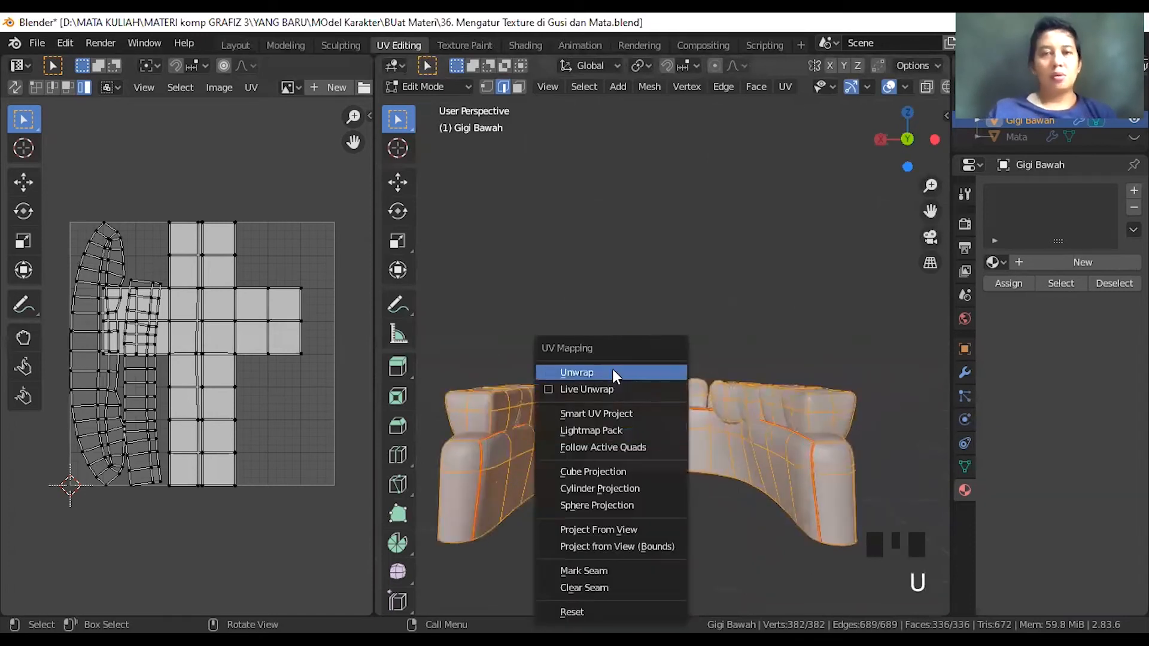
pyautogui.click(612, 370)
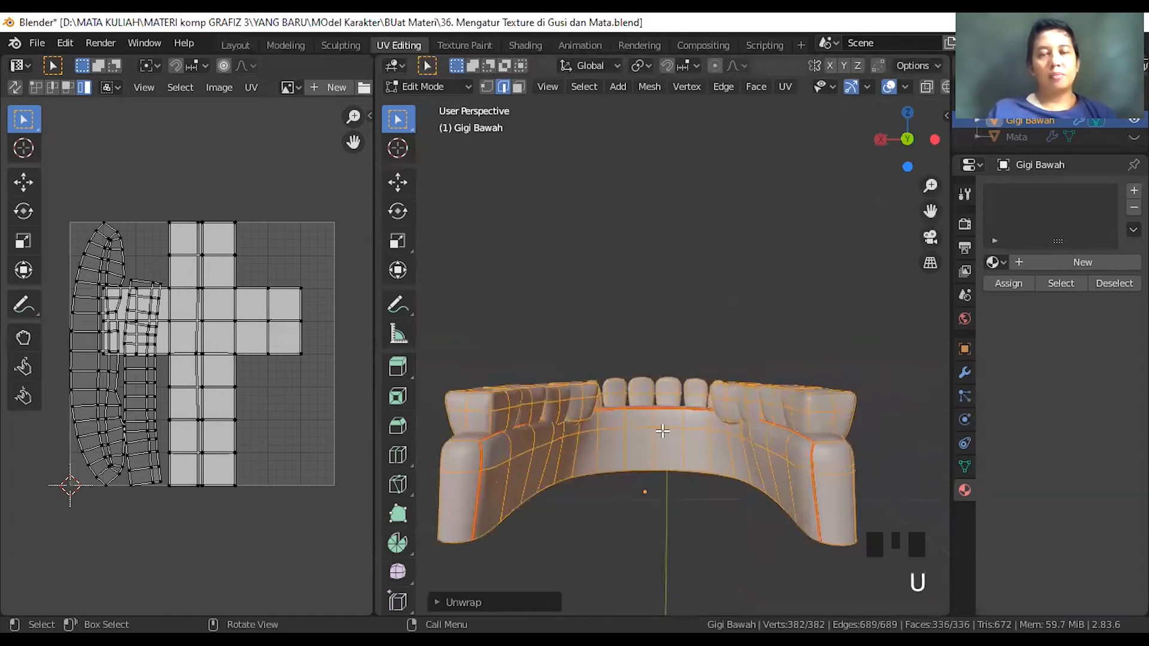
pyautogui.scroll(2, 662, 431)
pyautogui.scroll(-2, 662, 430)
pyautogui.moveTo(691, 418); pyautogui.dragTo(701, 393, button='middle')
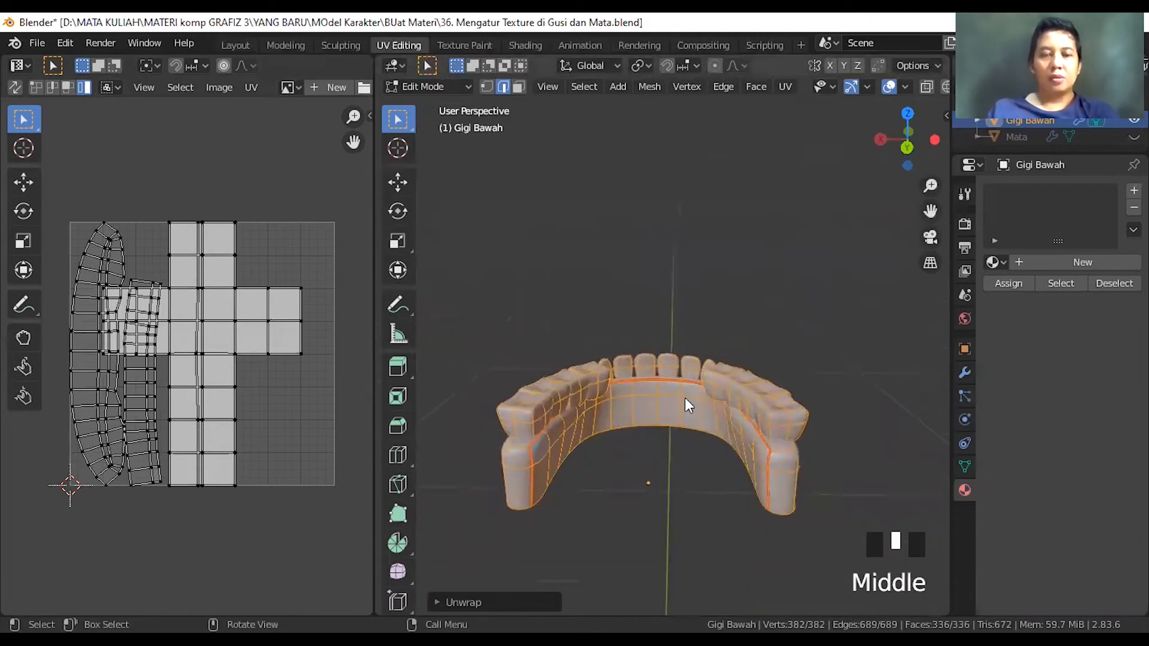
# - Unwrap the entire lower gums and teeth mesh with Smart UV Project
pyautogui.press('u')
pyautogui.click(638, 413)
pyautogui.click(645, 547)
# - Select the linked geometry of the lower gums only and unwrap it along its marked seams
pyautogui.moveTo(662, 451); pyautogui.dragTo(546, 460, button='middle')
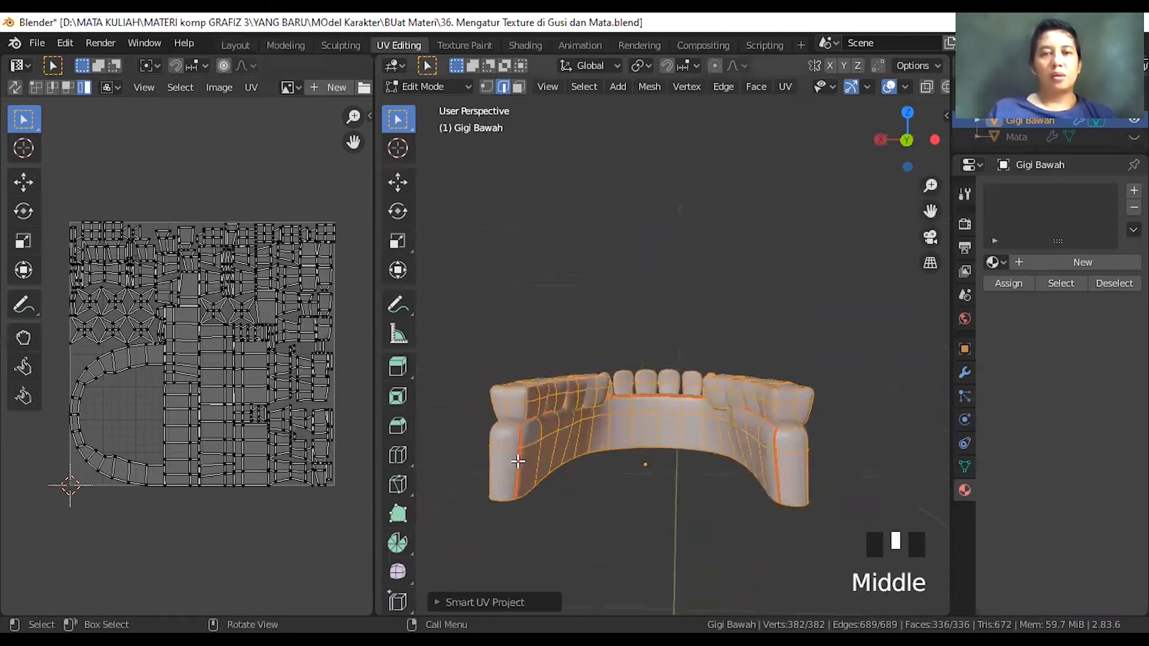
pyautogui.click(520, 462)
pyautogui.press('l')
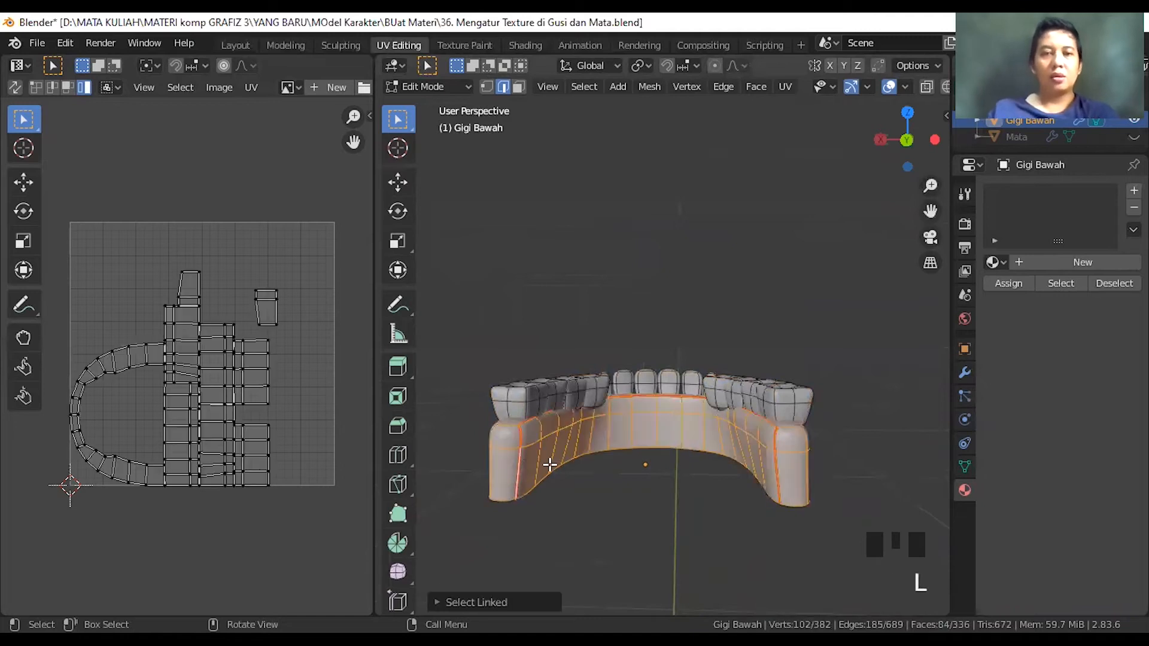
pyautogui.press('u')
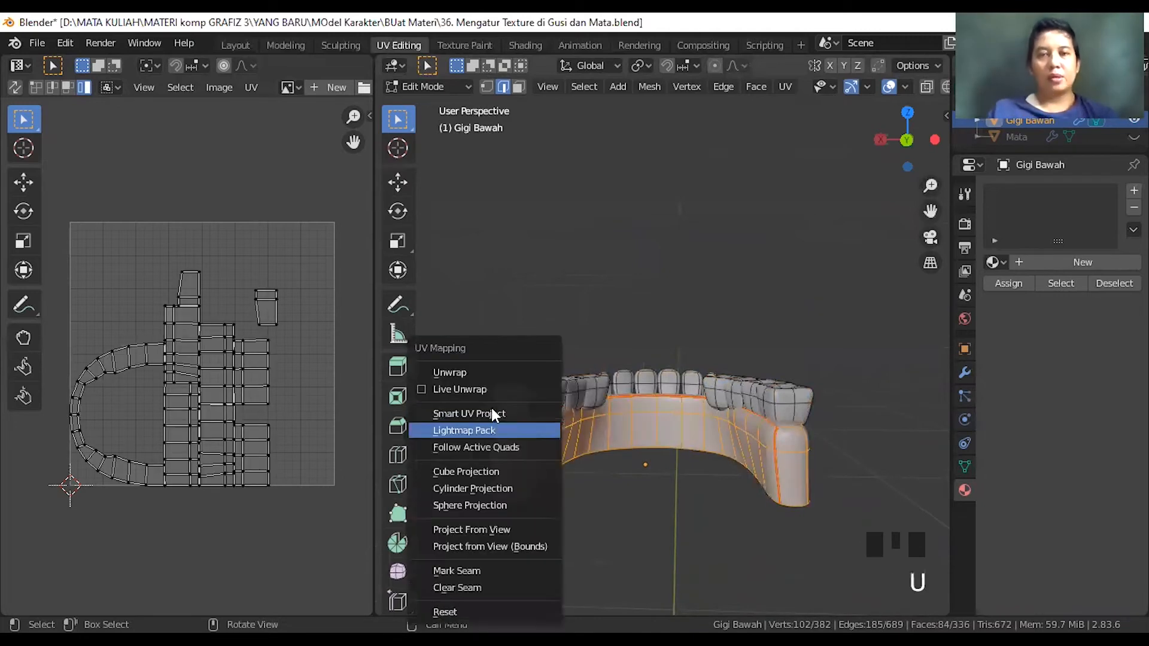
pyautogui.click(477, 373)
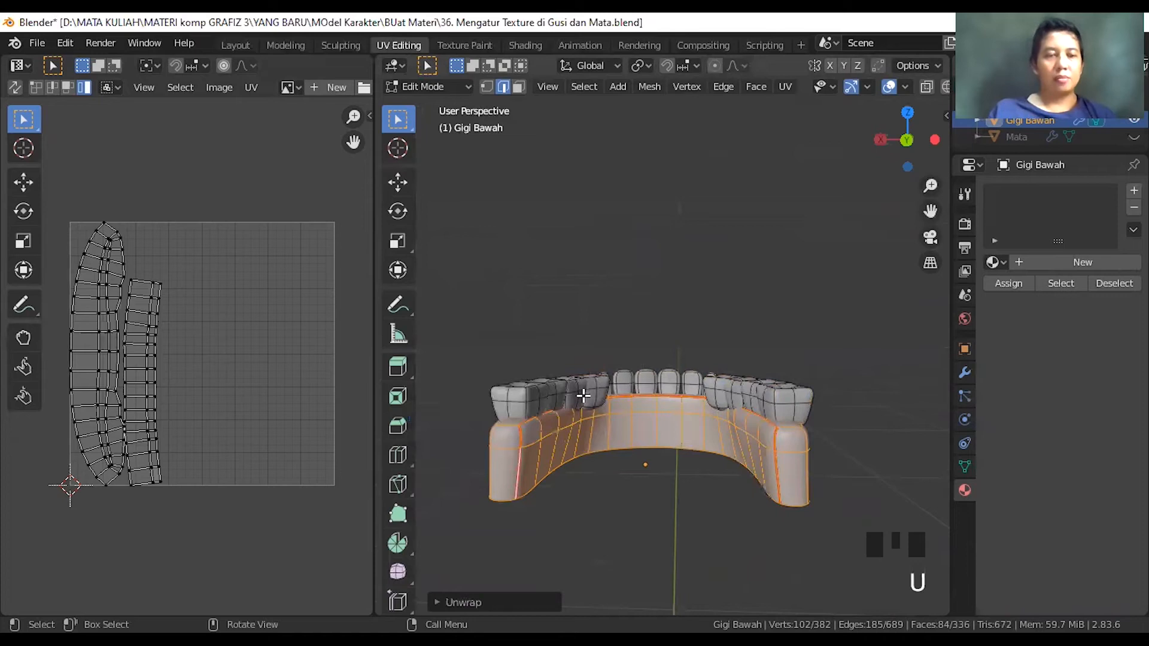
# - Select the whole lower gums and teeth mesh with all its UVs and apply Average Islands Scale
pyautogui.press('a')
pyautogui.press('a')
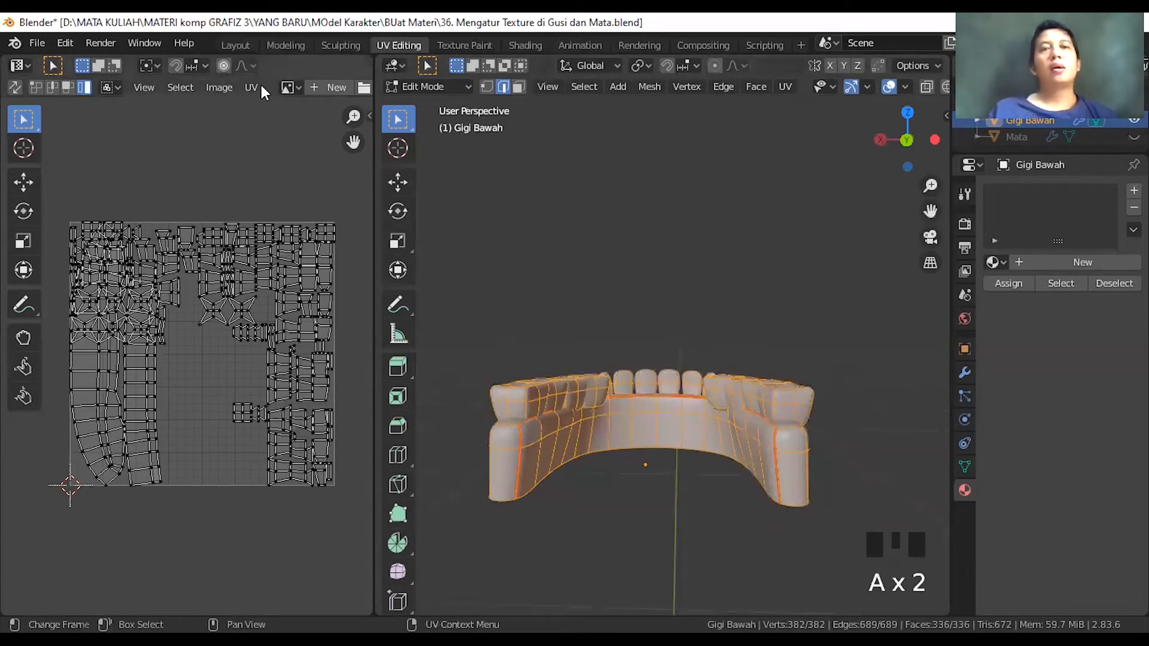
pyautogui.click(288, 385)
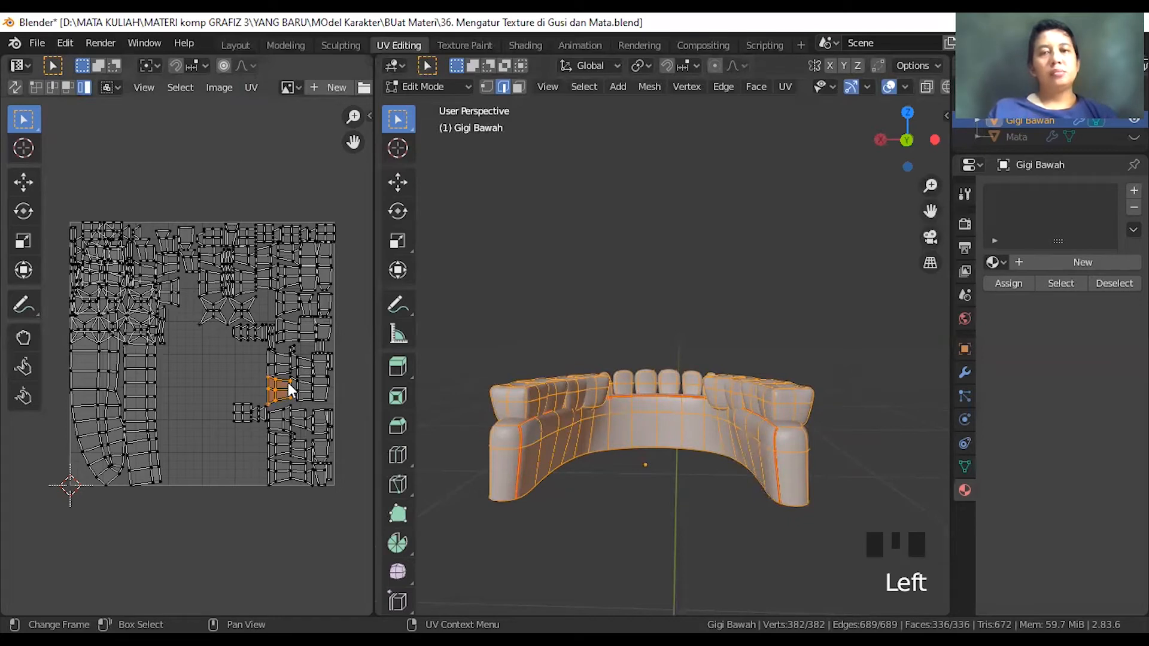
pyautogui.press('a')
pyautogui.press('a')
pyautogui.press('a')
pyautogui.click(242, 88)
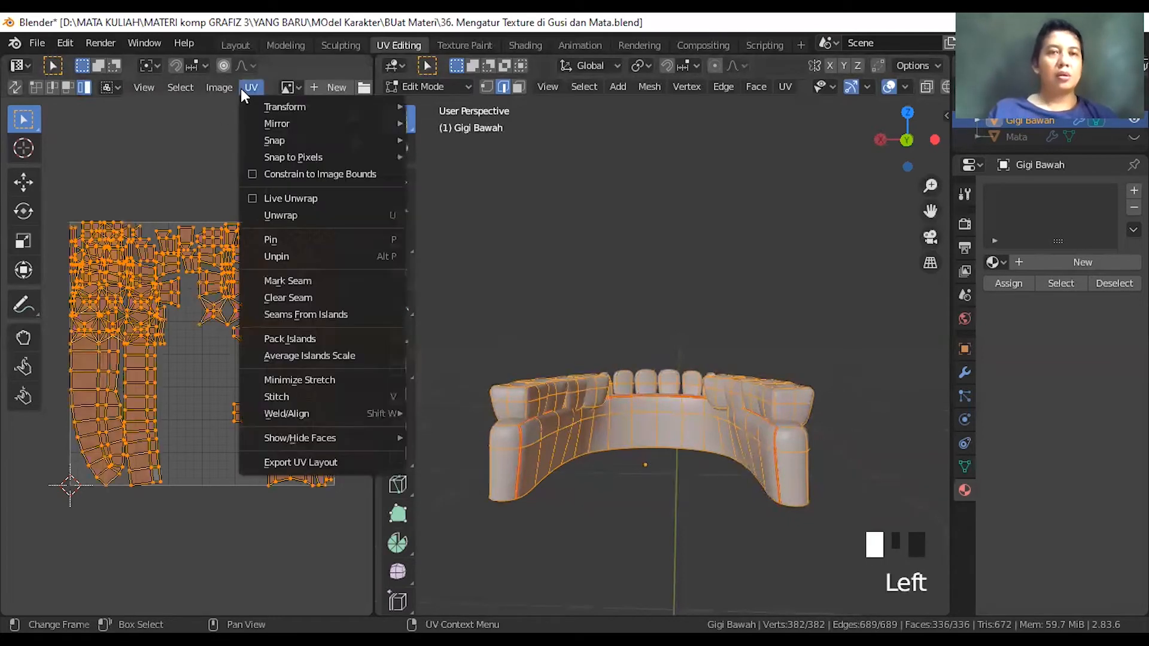
pyautogui.click(300, 353)
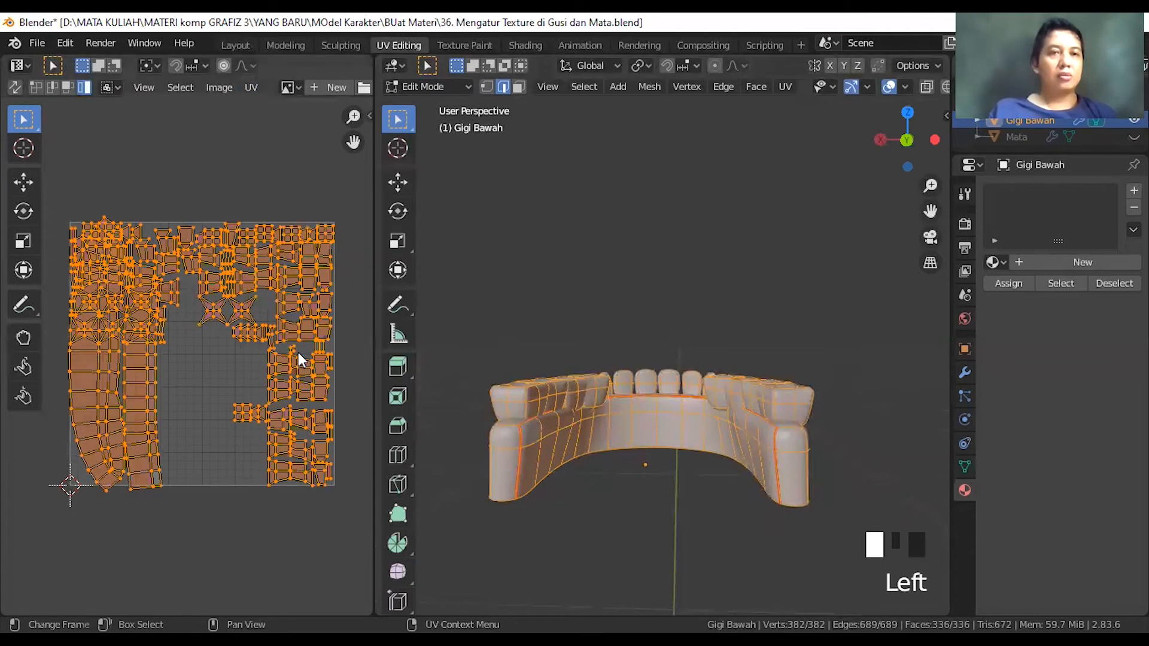
# - Pack all the UV islands of the lower gums and teeth with Pack Islands
pyautogui.click(254, 88)
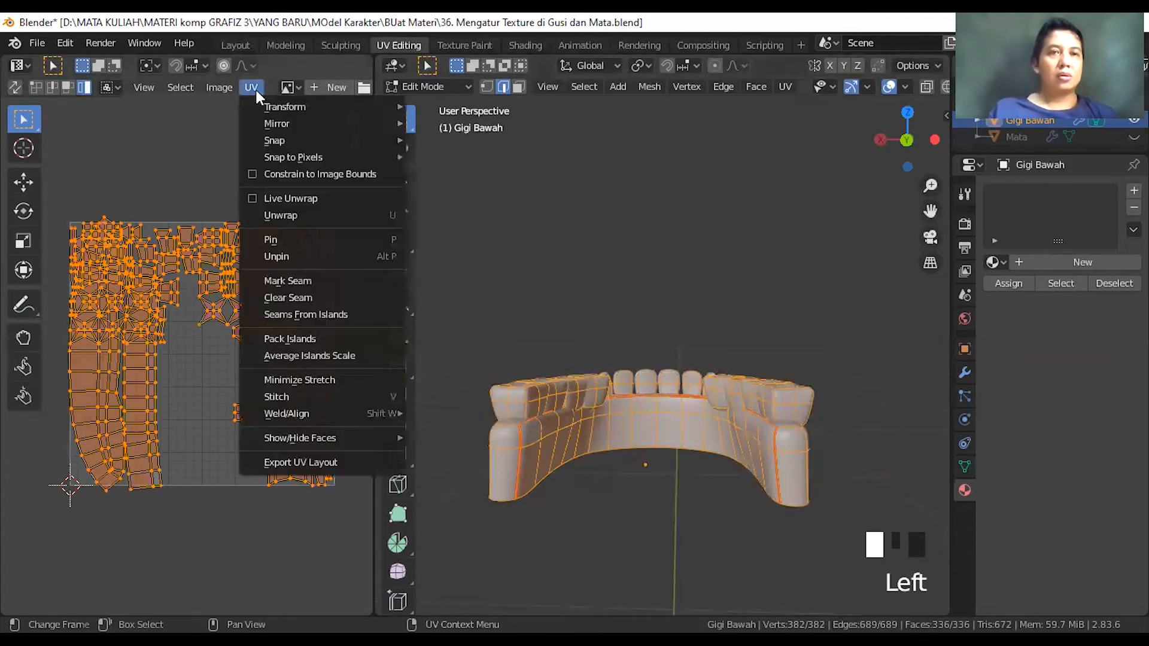
pyautogui.click(313, 339)
pyautogui.scroll(-1, 759, 335)
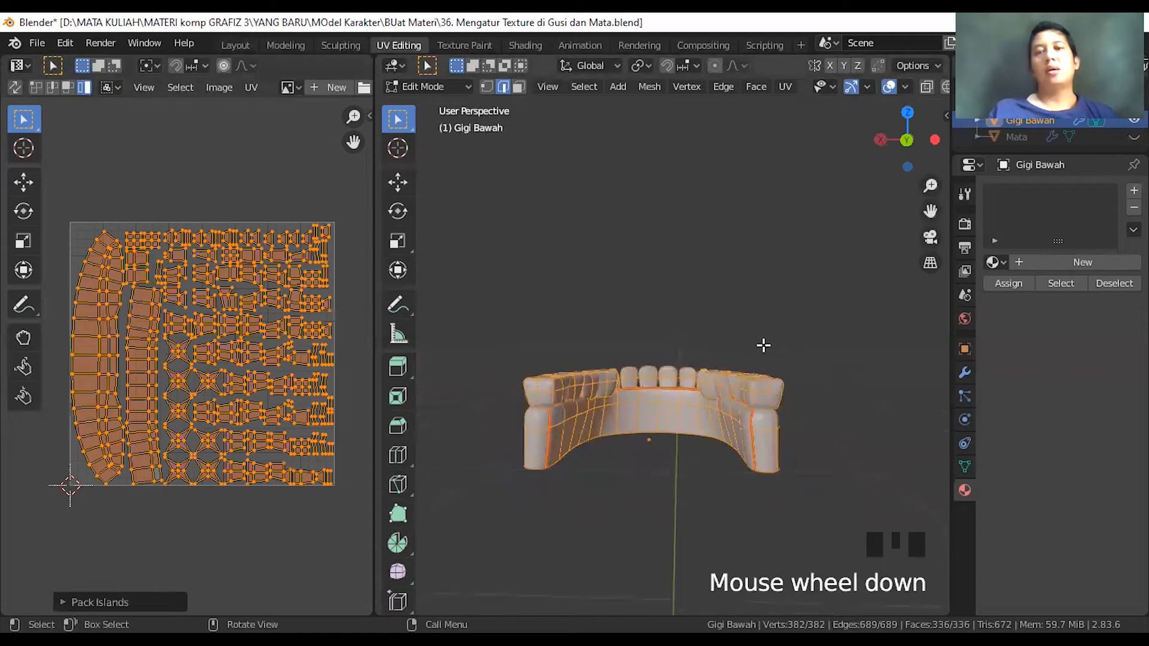
pyautogui.scroll(1, 701, 411)
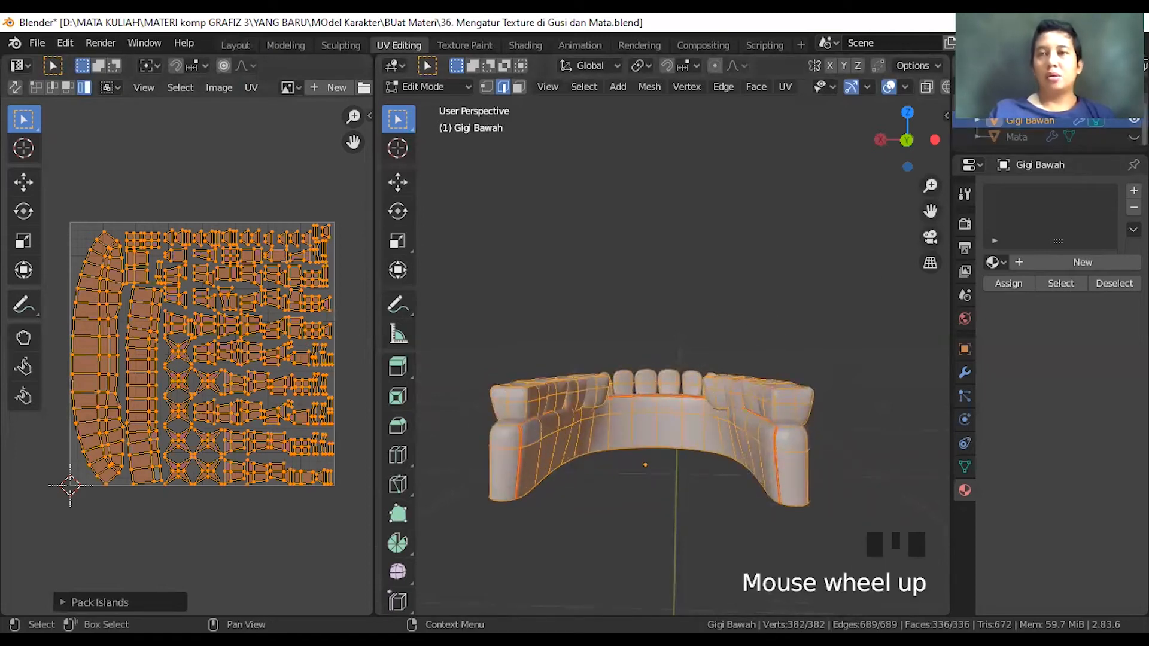
# - Unhide the upper gums and teeth, return to Object Mode and switch the viewport to material preview
pyautogui.click(1134, 105)
pyautogui.moveTo(644, 465); pyautogui.dragTo(704, 411, button='middle')
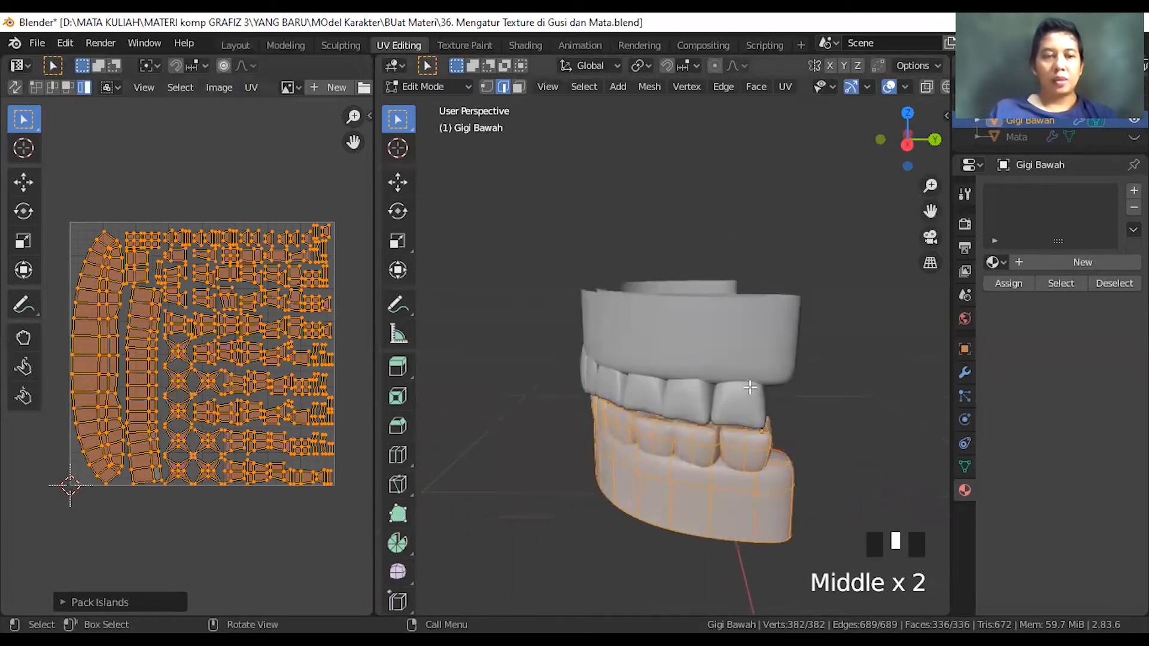
pyautogui.press('Tab')
pyautogui.click(712, 345)
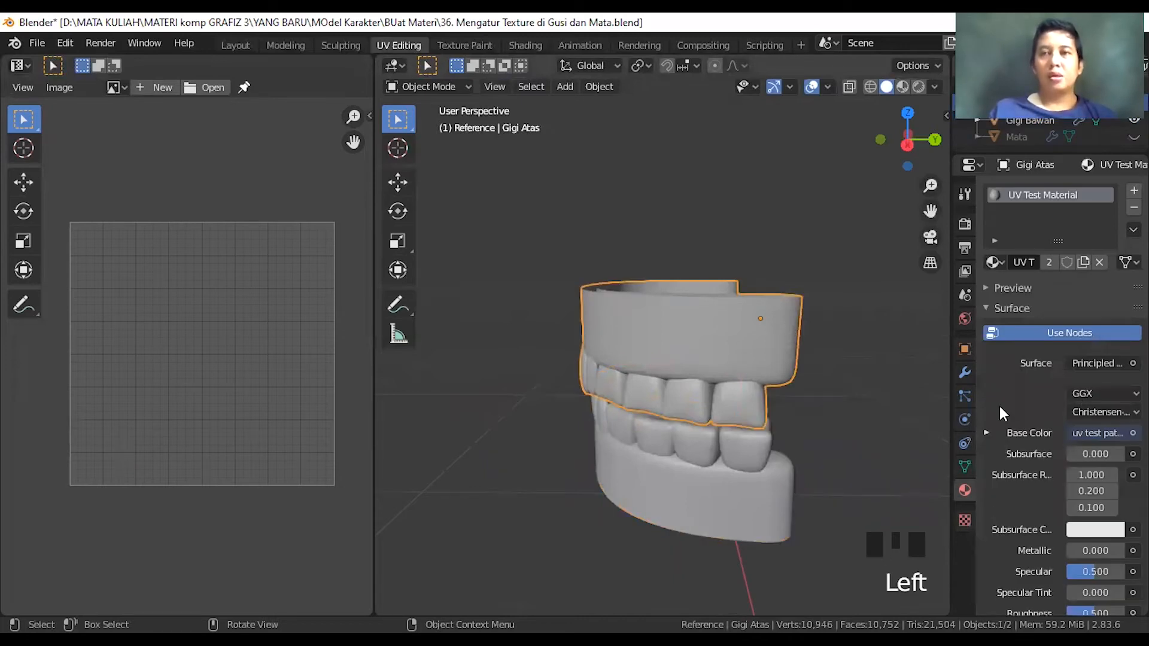
pyautogui.click(903, 87)
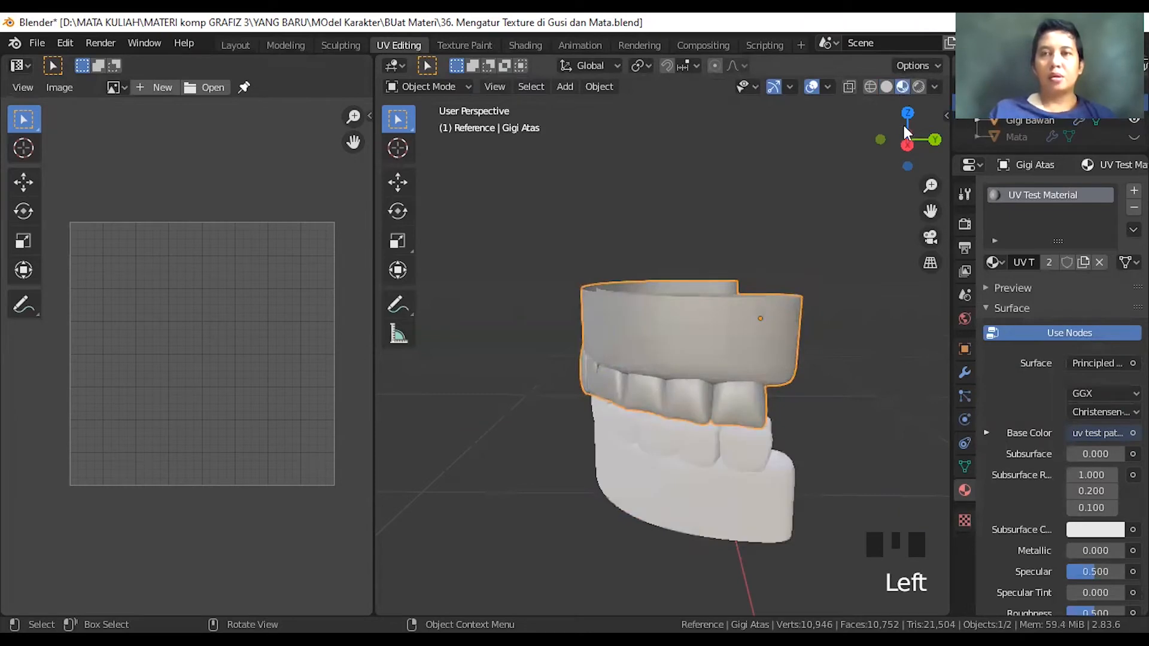
# - Assign the existing UV Test Material to the lower gums and teeth and check its checker pattern
pyautogui.click(725, 505)
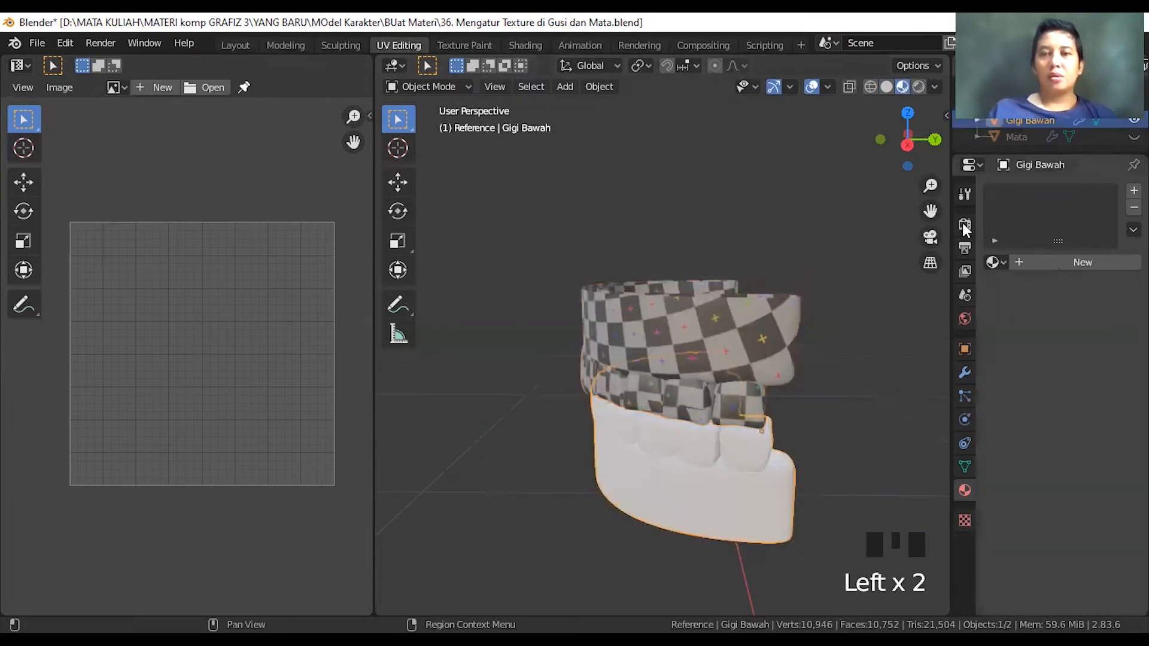
pyautogui.click(1005, 262)
pyautogui.click(888, 292)
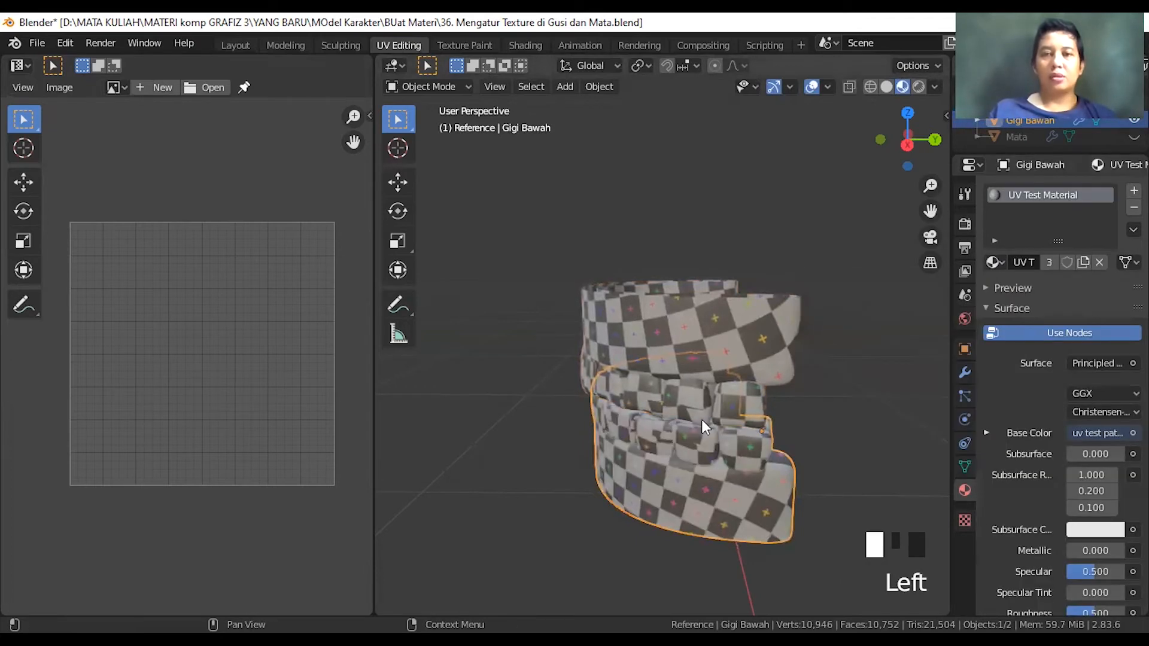
pyautogui.moveTo(727, 479); pyautogui.dragTo(696, 444, button='middle')
pyautogui.scroll(-2, 702, 426)
pyautogui.moveTo(655, 407); pyautogui.dragTo(744, 347, button='middle')
pyautogui.moveTo(670, 367); pyautogui.dragTo(587, 349, button='middle')
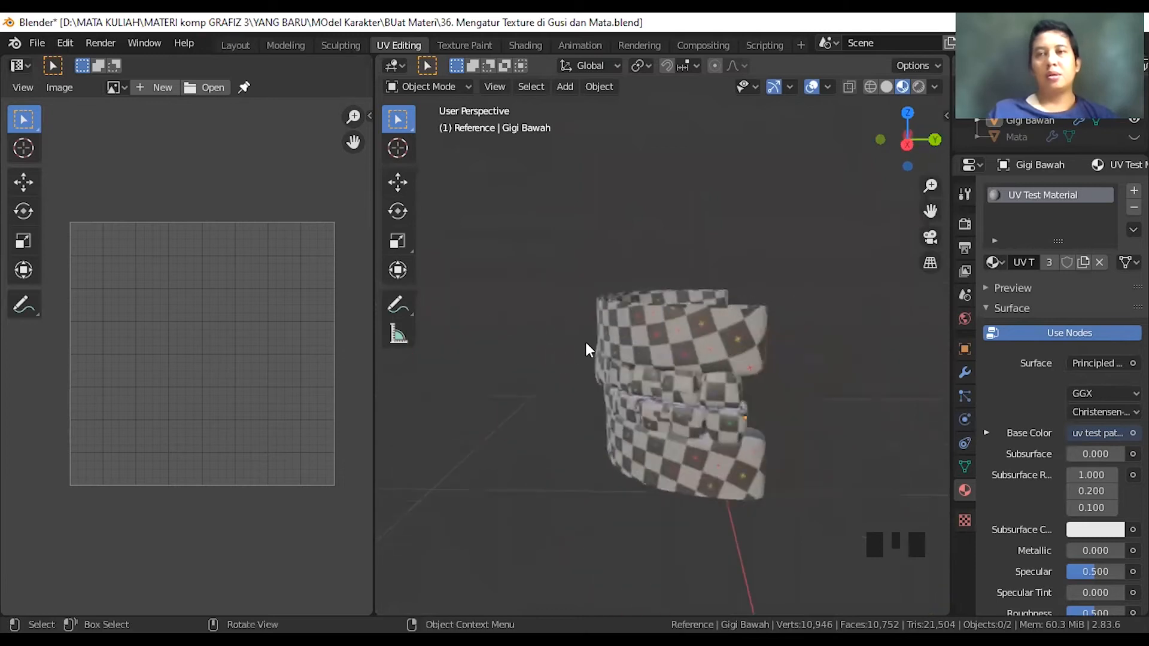
# - Unhide the Mata eye object and hide both the upper and lower gums and teeth
pyautogui.click(1134, 136)
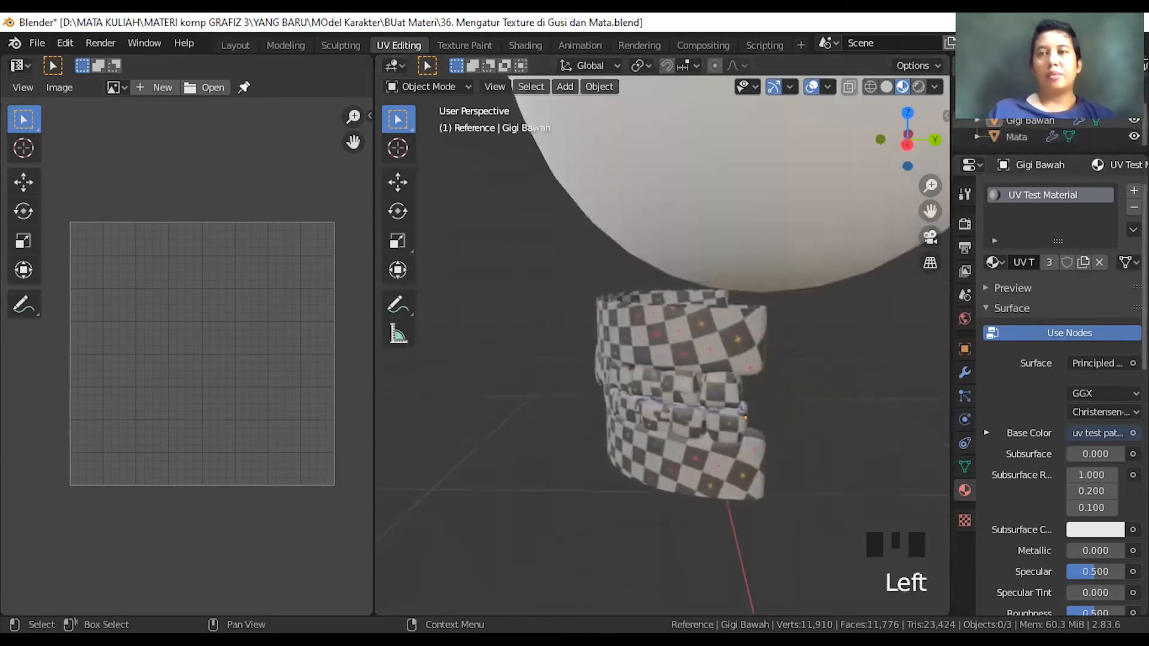
pyautogui.click(1134, 120)
pyautogui.click(1134, 104)
pyautogui.scroll(-2, 652, 344)
pyautogui.keyDown('shift'); pyautogui.moveTo(652, 323); pyautogui.dragTo(677, 335, button='middle'); pyautogui.keyUp('shift')
pyautogui.scroll(-2, 674, 329)
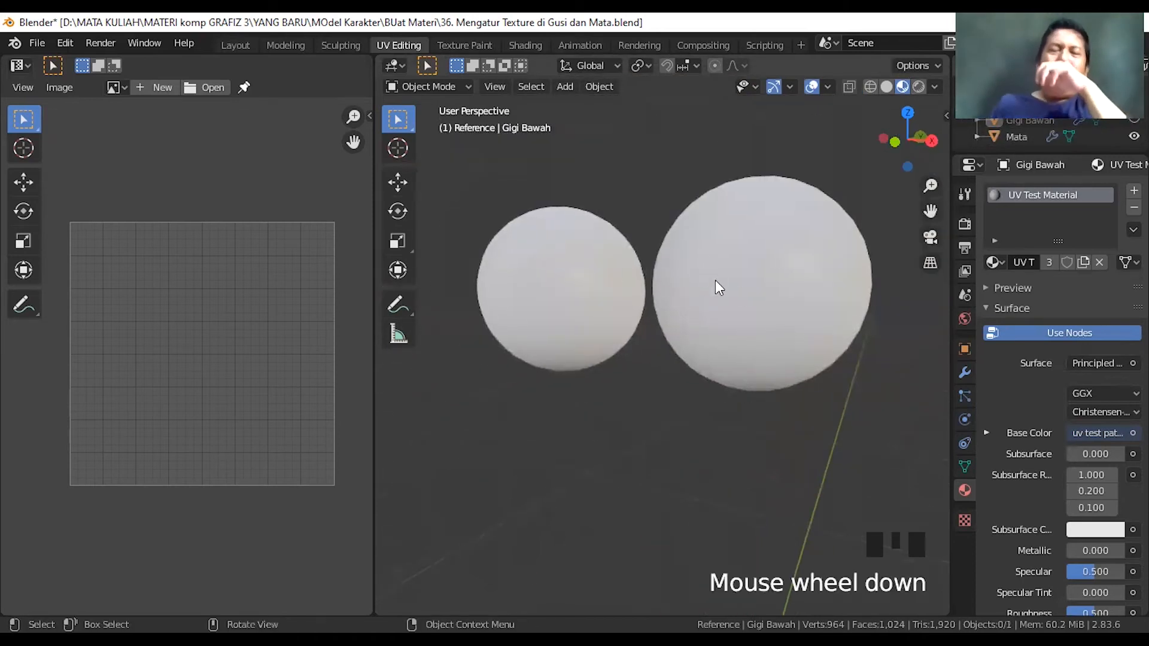
# - Remove the Mirror modifier from the Mata eye object so only one eyeball is left
pyautogui.click(740, 271)
pyautogui.scroll(-1, 739, 299)
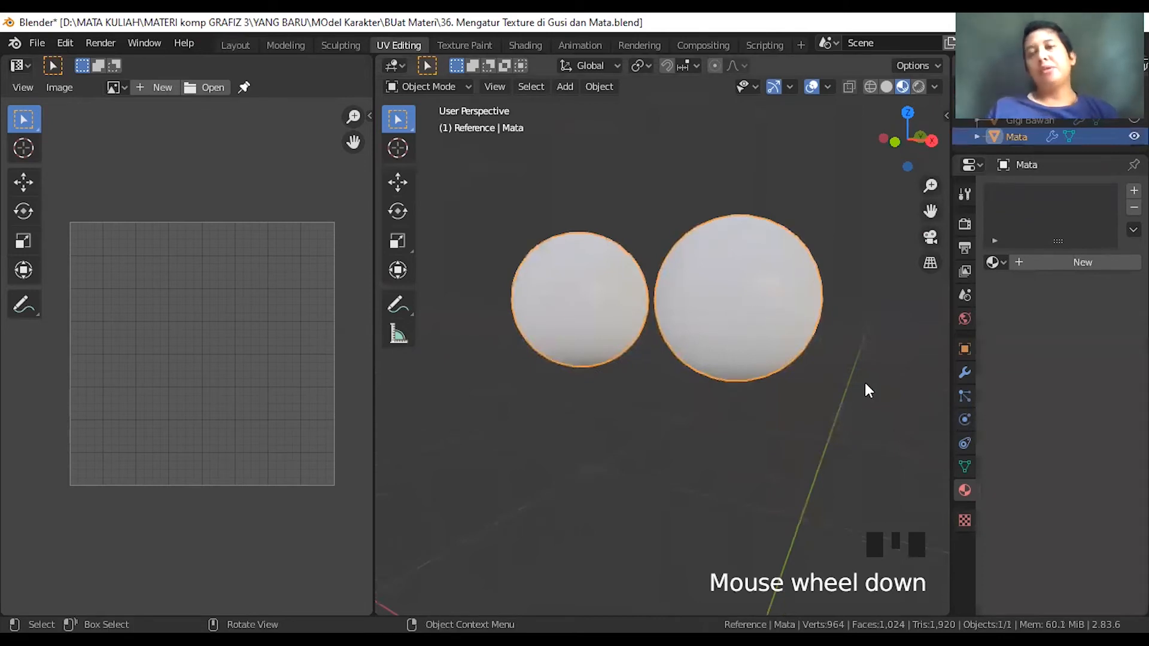
pyautogui.click(965, 372)
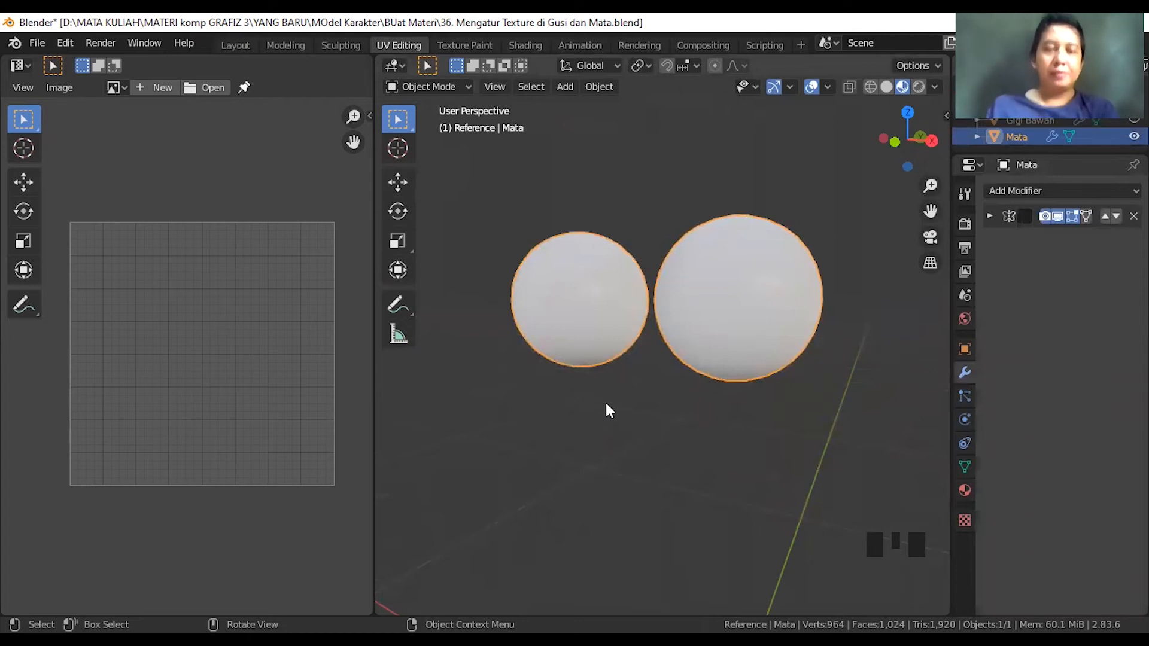
pyautogui.press('KP_1')
pyautogui.scroll(-1, 656, 397)
pyautogui.scroll(2, 634, 410)
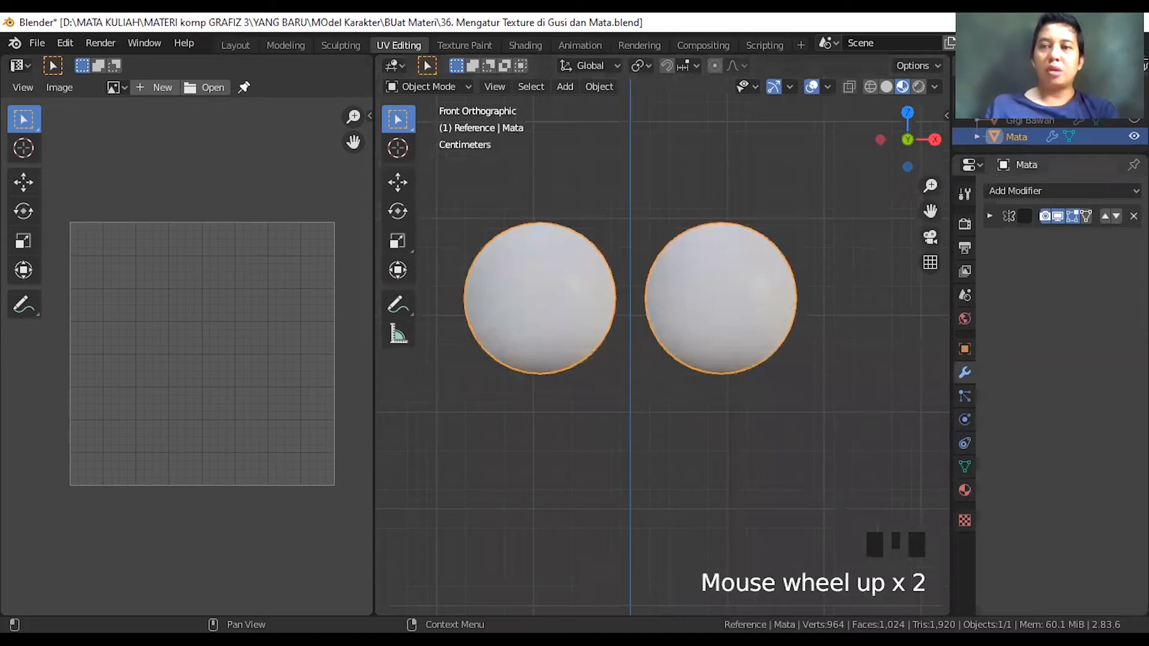
pyautogui.click(1133, 216)
pyautogui.scroll(1, 695, 383)
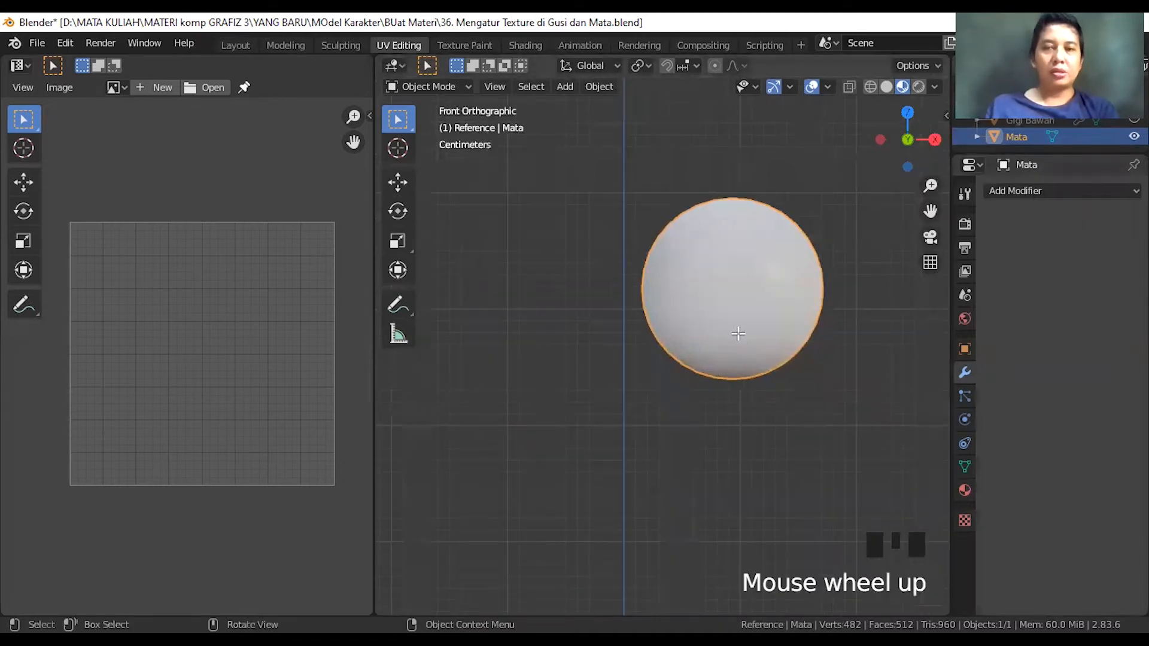
# - Enter Edit Mode on the eyeball and annotate a vertical and a horizontal line crossing at its rear pole
pyautogui.press('Tab')
pyautogui.moveTo(815, 367); pyautogui.dragTo(591, 214, button='middle')
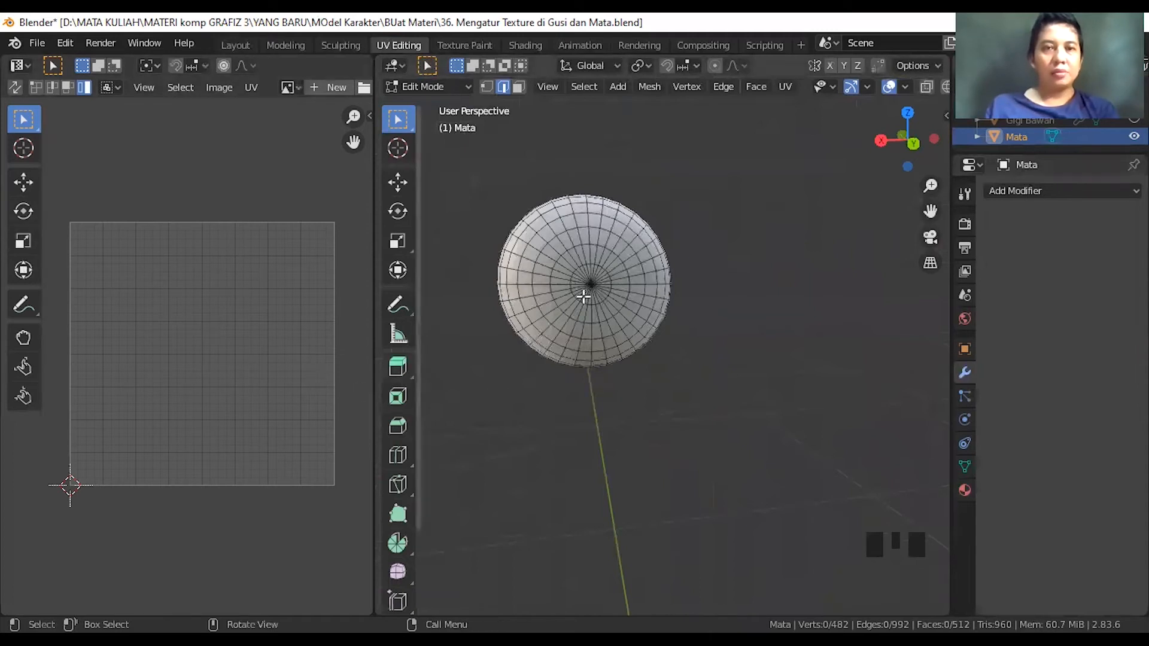
pyautogui.click(398, 304)
pyautogui.moveTo(585, 198); pyautogui.dragTo(590, 373)
pyautogui.moveTo(508, 283); pyautogui.dragTo(669, 285)
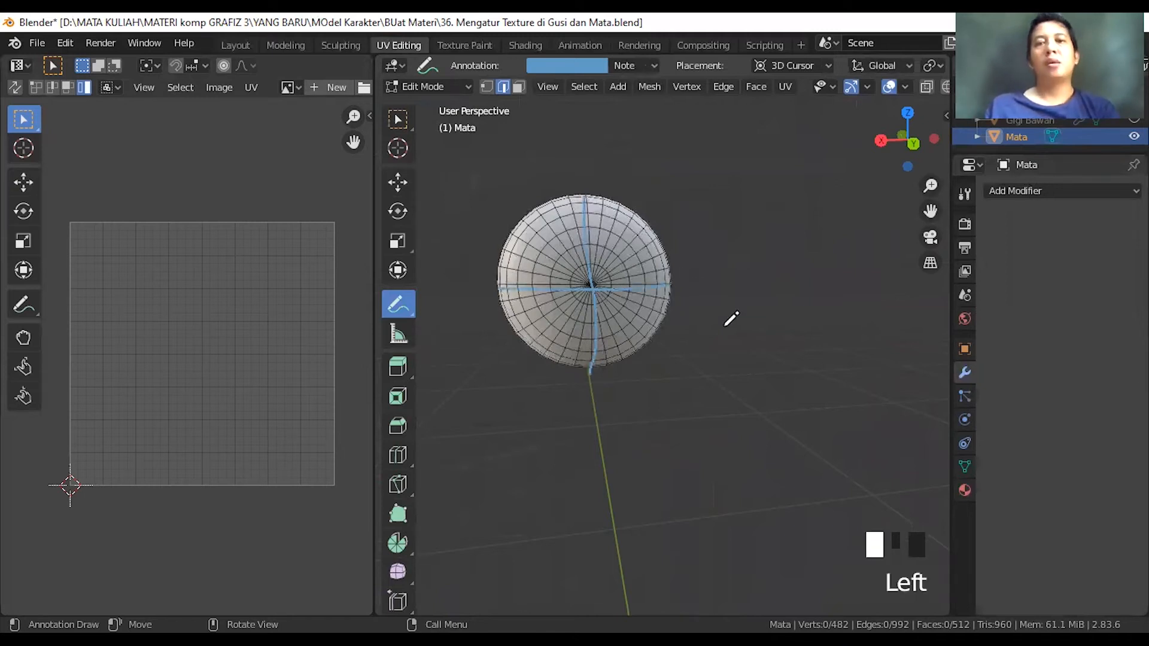
# - Undo the annotation strokes drawn across the eyeball
pyautogui.press('ctrl')
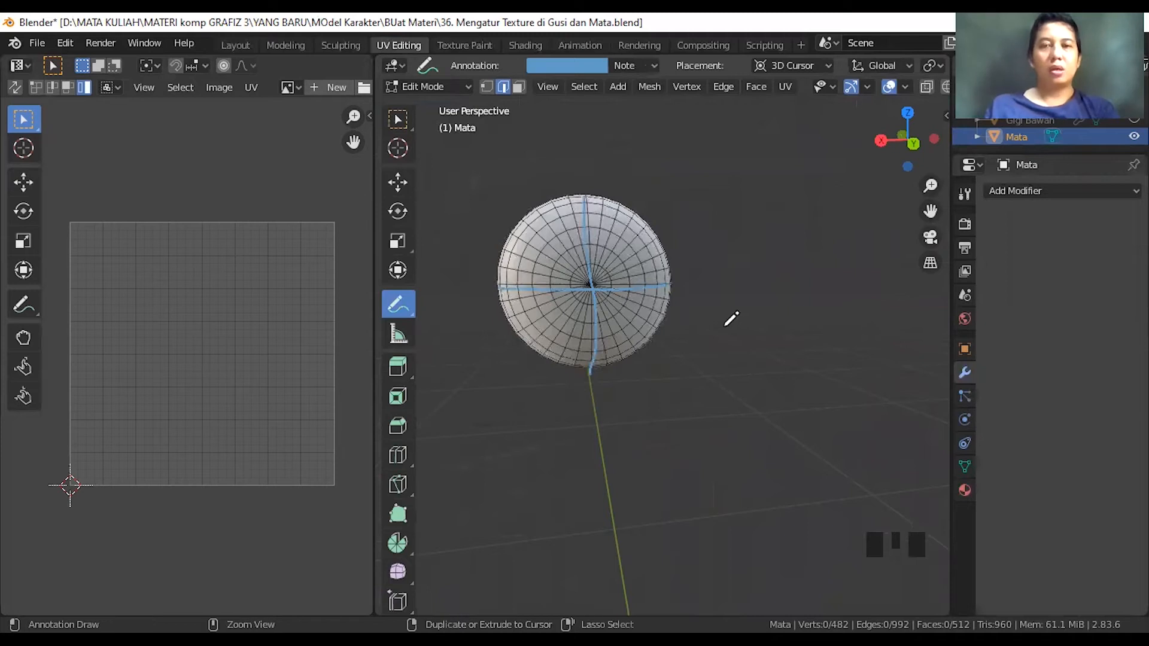
pyautogui.hotkey('ctrl', 'z')
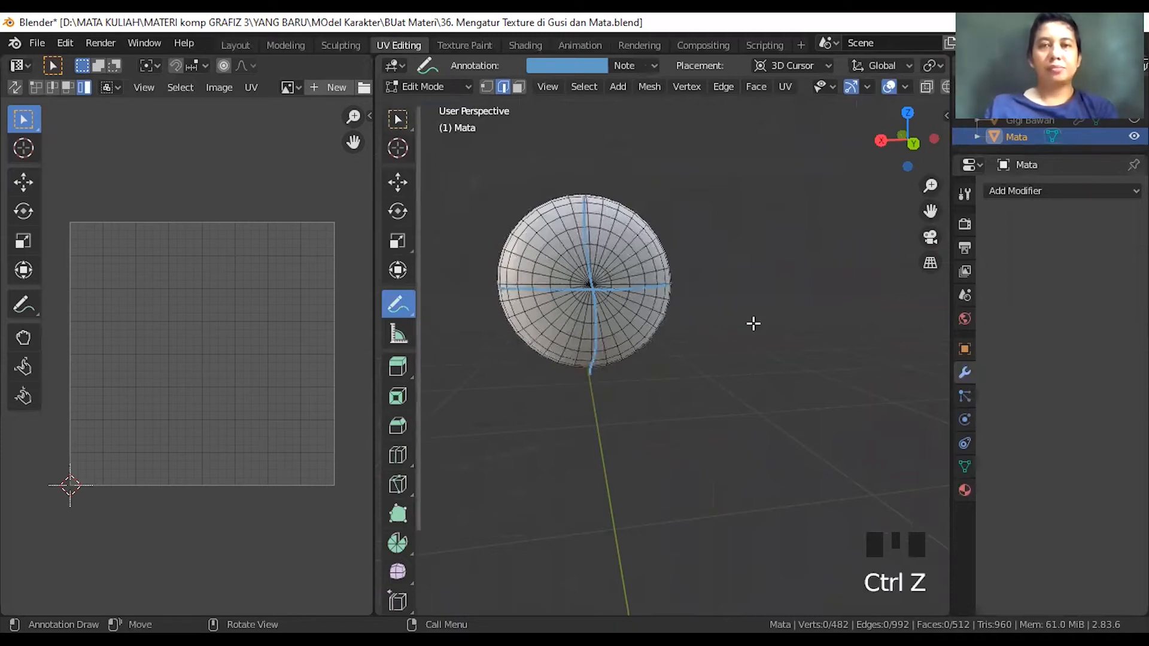
pyautogui.hotkey('ctrl', 'z')
pyautogui.hotkey('ctrl', 'z')
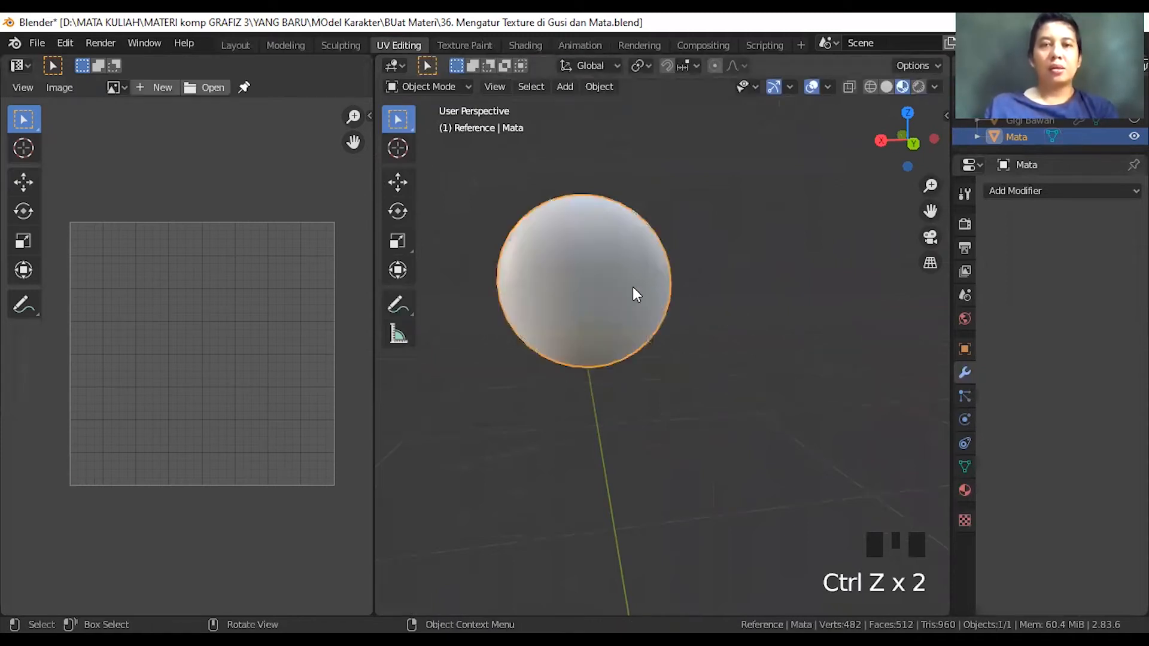
# - Enter Edit Mode on the Mata eyeball and select a single edge near the middle of its side
pyautogui.press('Tab')
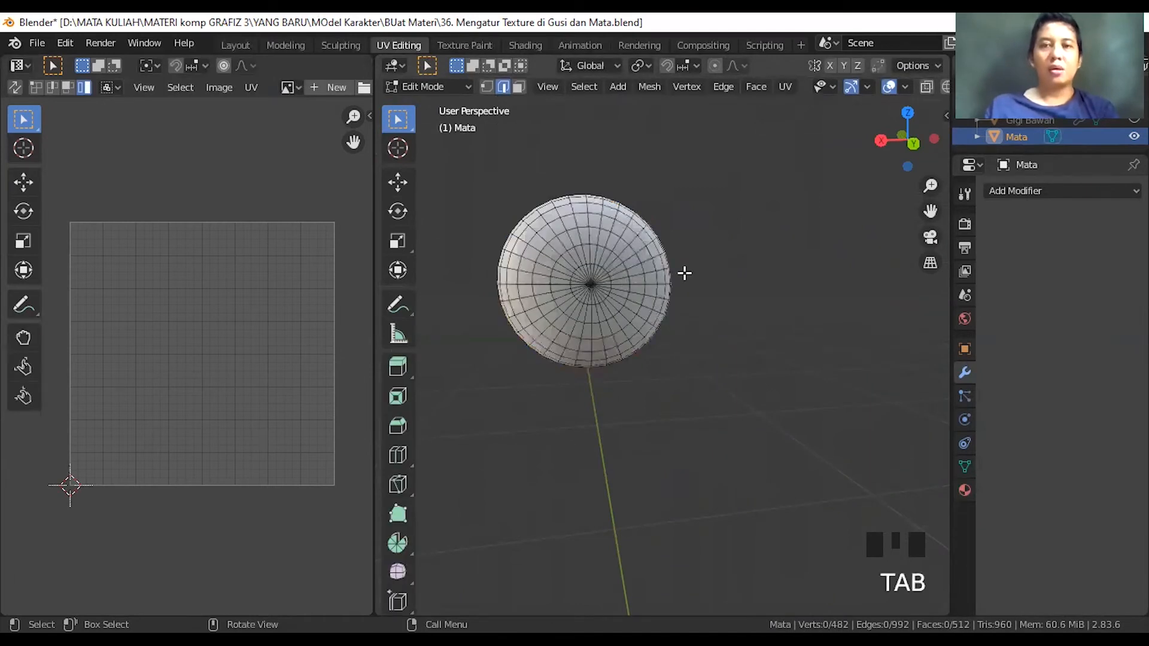
pyautogui.moveTo(729, 270); pyautogui.dragTo(593, 289, button='middle')
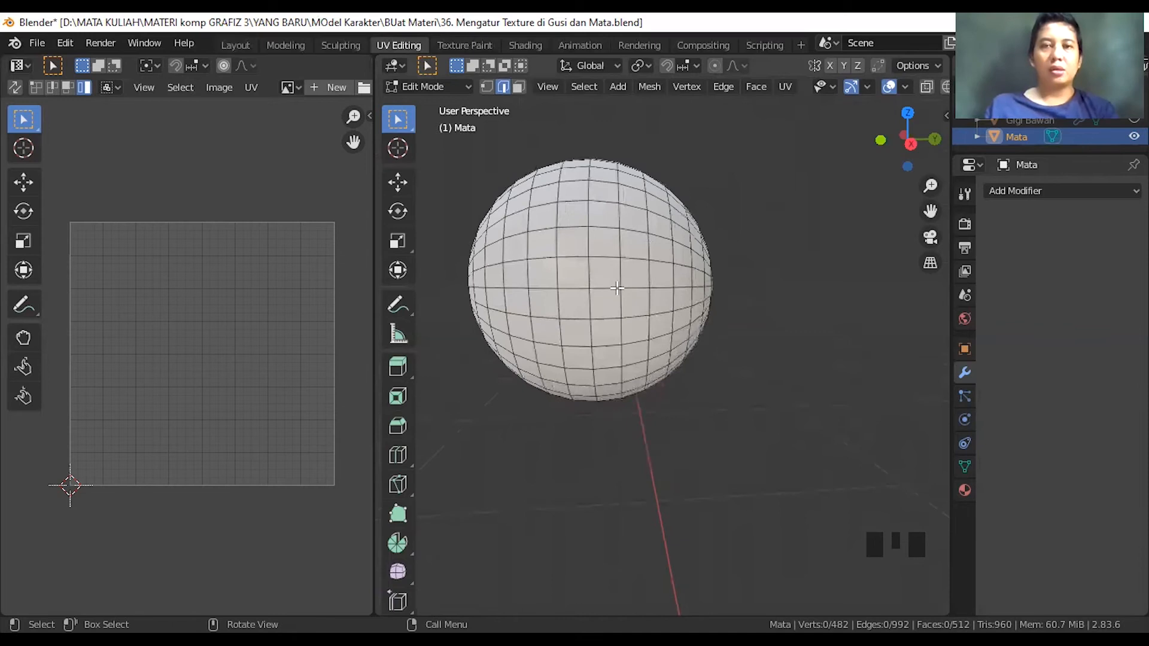
pyautogui.click(593, 292)
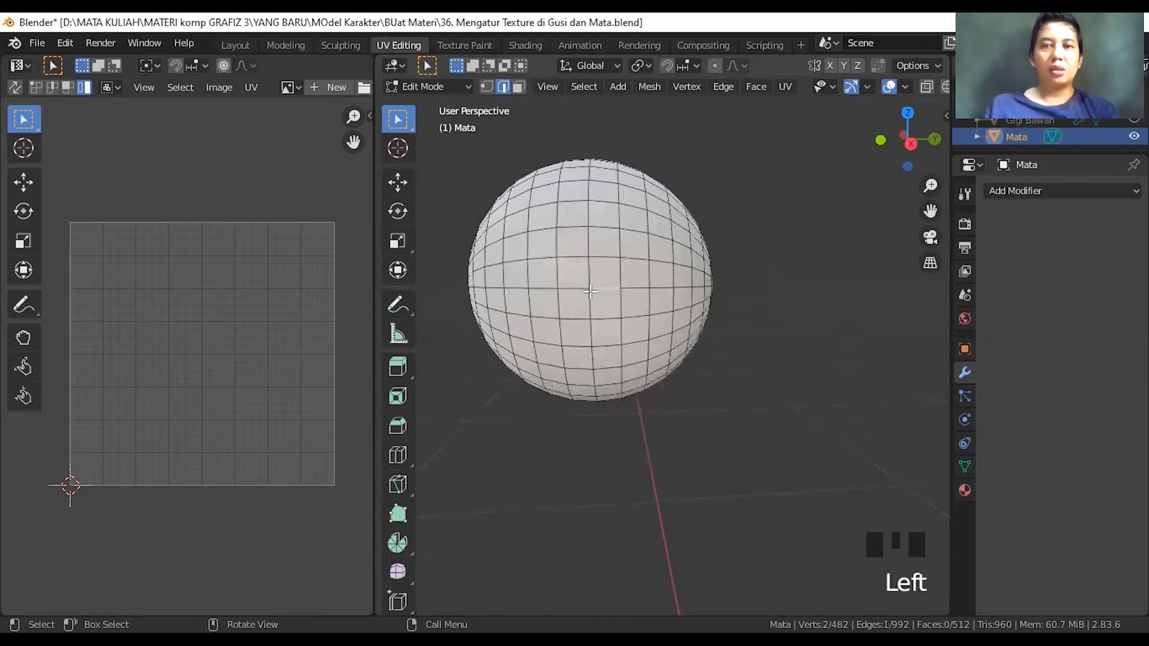
pyautogui.click(623, 280)
pyautogui.click(624, 280)
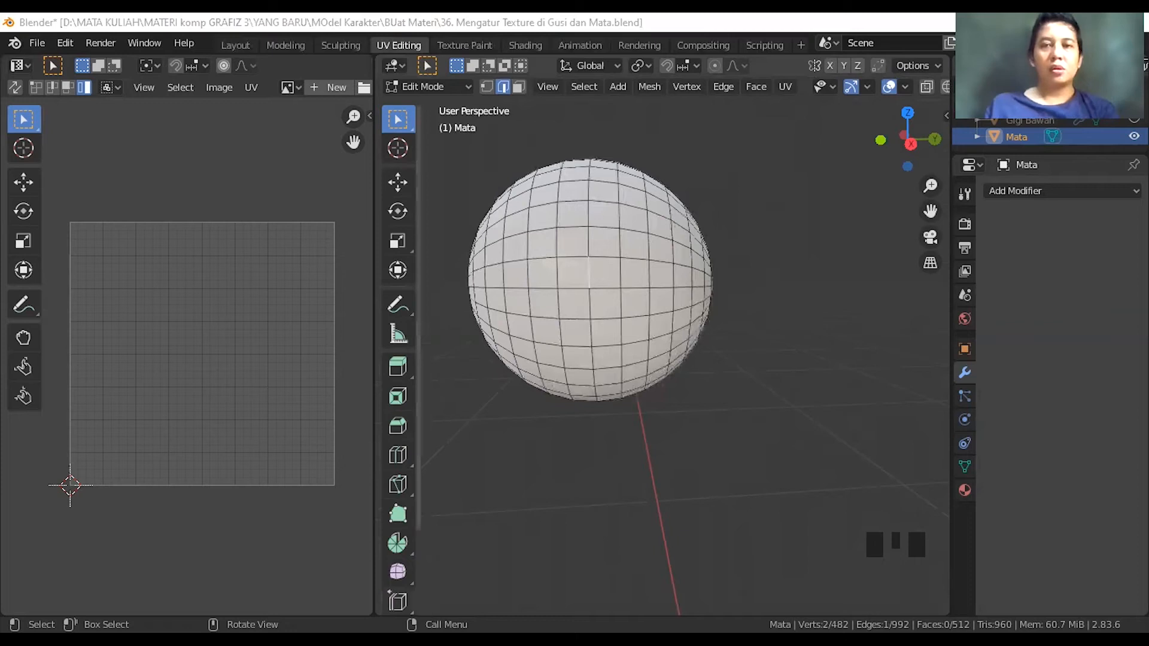
# - Try selecting an edge loop running from the rear pole along the eyeball's side, and undo the selection
pyautogui.moveTo(802, 313); pyautogui.dragTo(610, 290, button='middle')
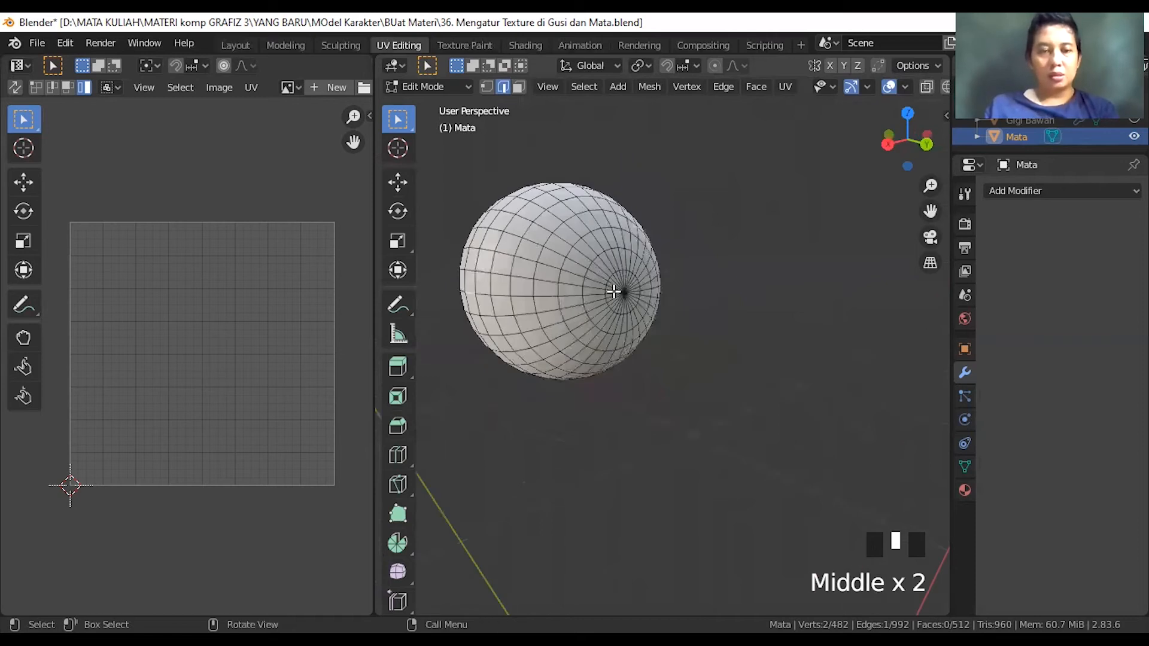
pyautogui.keyDown('alt'); pyautogui.click(613, 292); pyautogui.keyUp('alt')
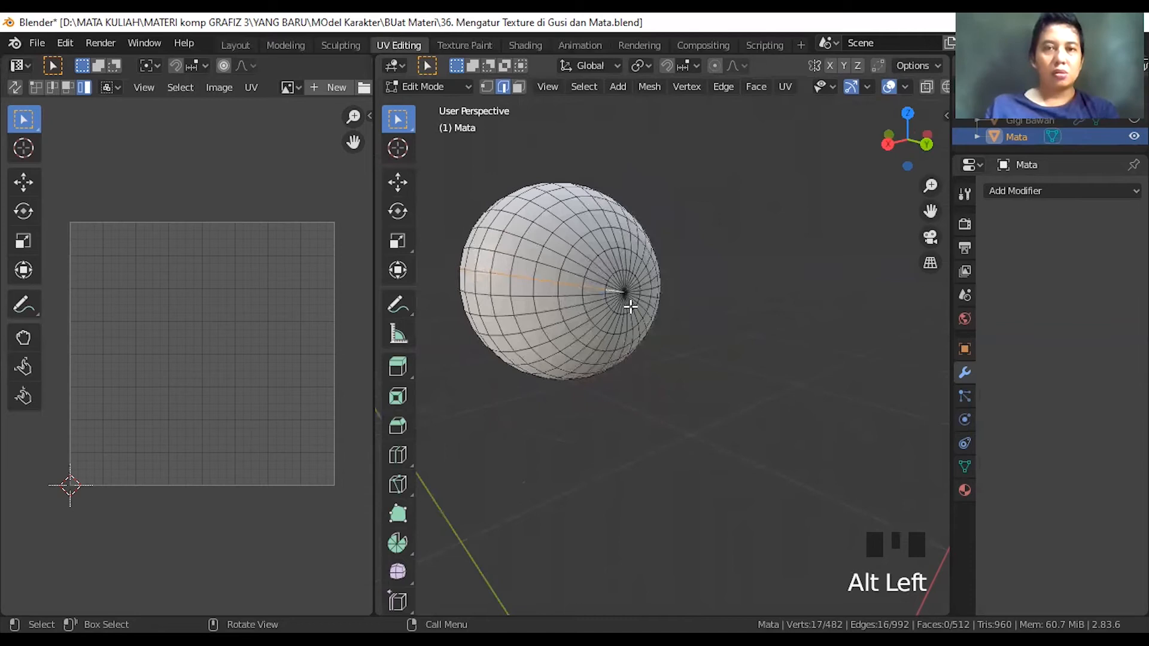
pyautogui.moveTo(669, 308); pyautogui.dragTo(665, 305, button='middle')
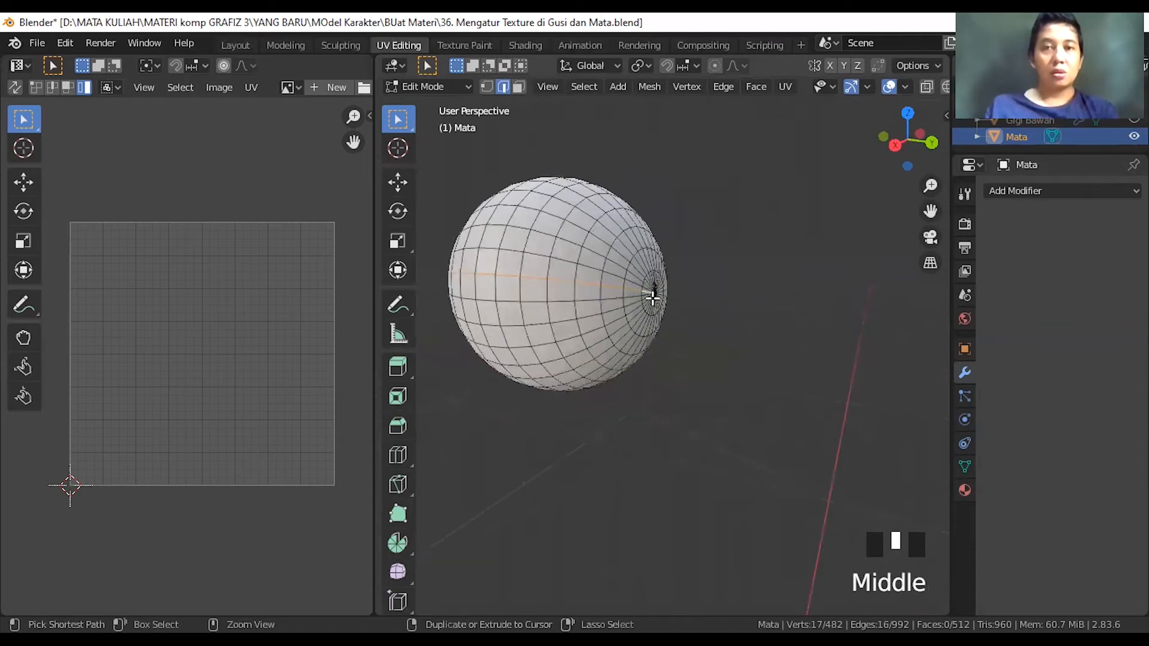
pyautogui.hotkey('ctrl', 'z')
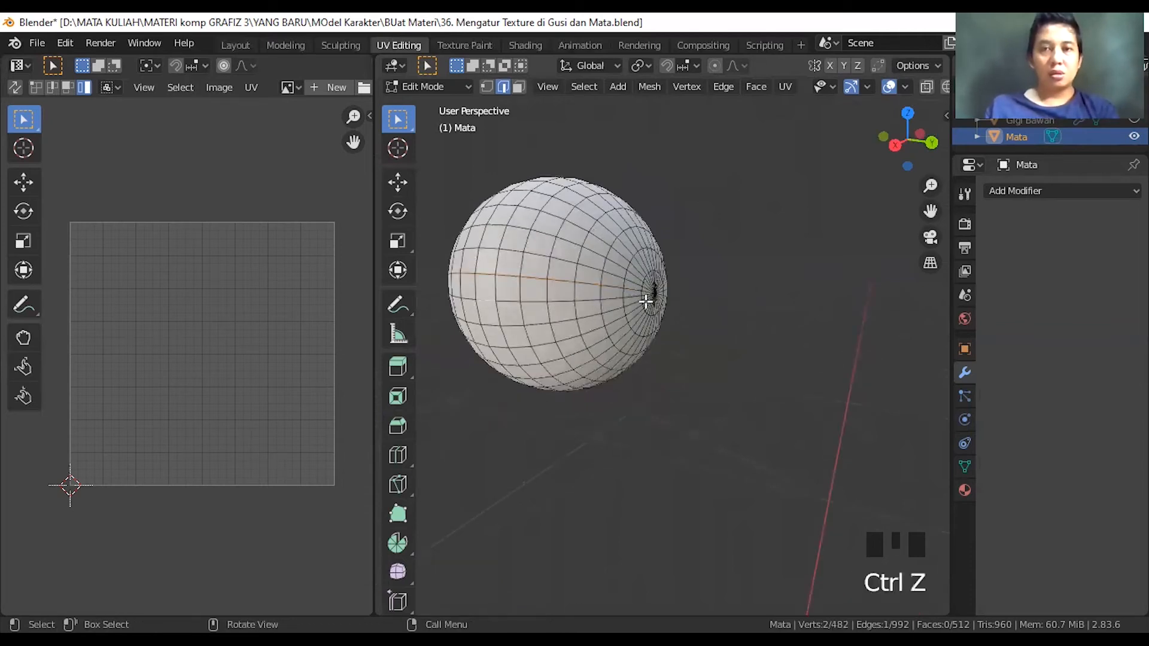
# - Select the horizontal edge loop that runs from the rear pole along the middle of the eyeball's side
pyautogui.scroll(2, 634, 256)
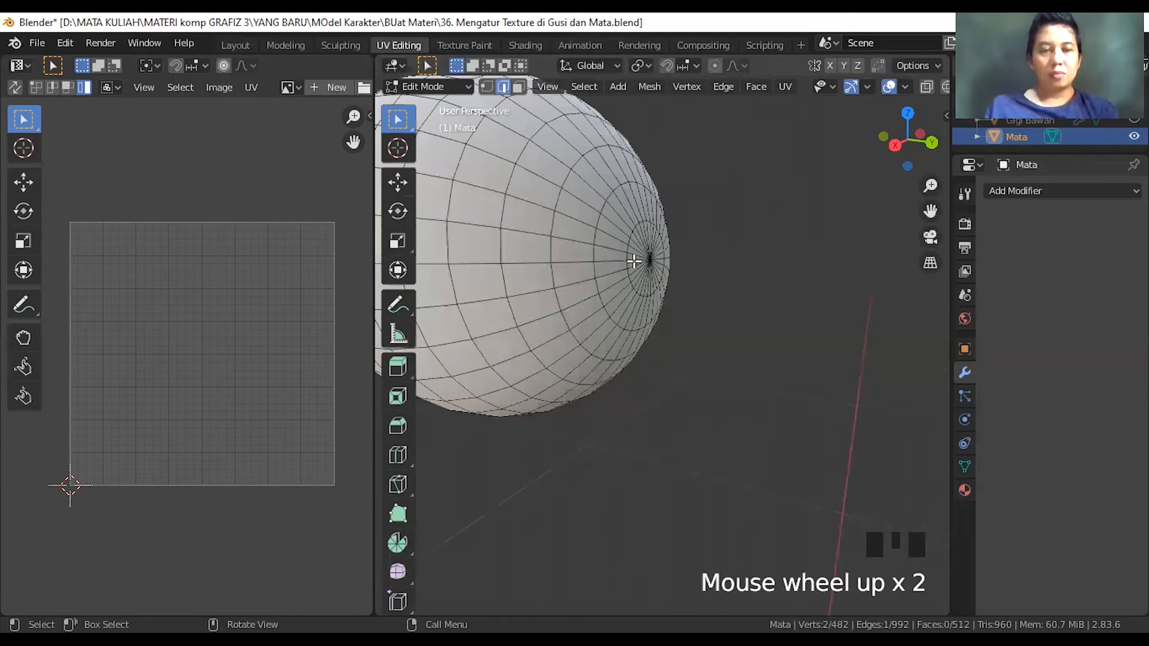
pyautogui.keyDown('alt'); pyautogui.click(634, 258); pyautogui.keyUp('alt')
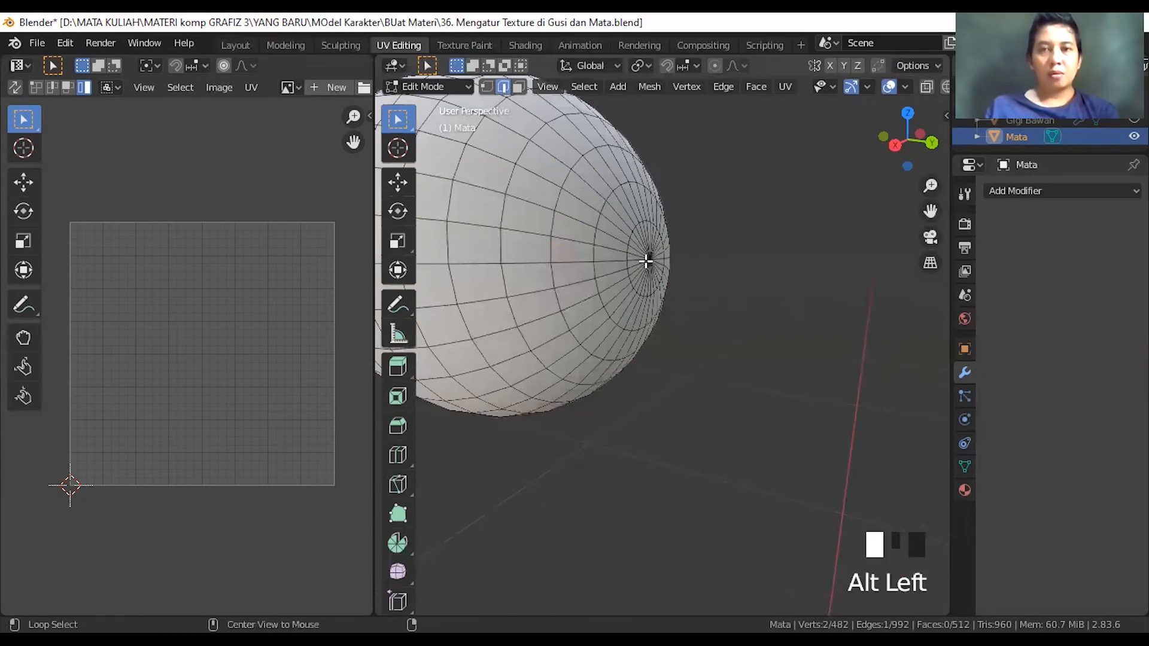
pyautogui.scroll(-1, 698, 269)
pyautogui.scroll(-1, 715, 275)
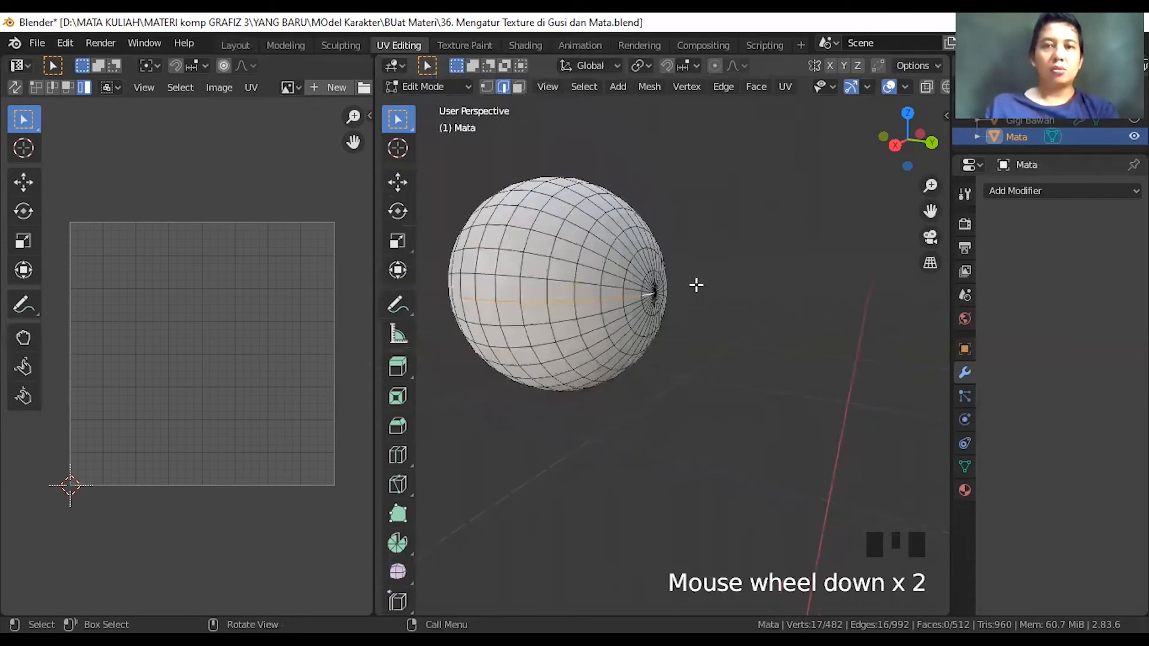
pyautogui.moveTo(602, 300); pyautogui.dragTo(597, 287, button='middle')
# - Add the vertical edge above the rear pole and the edge loop running over the eyeball's top to the selection
pyautogui.scroll(2, 597, 285)
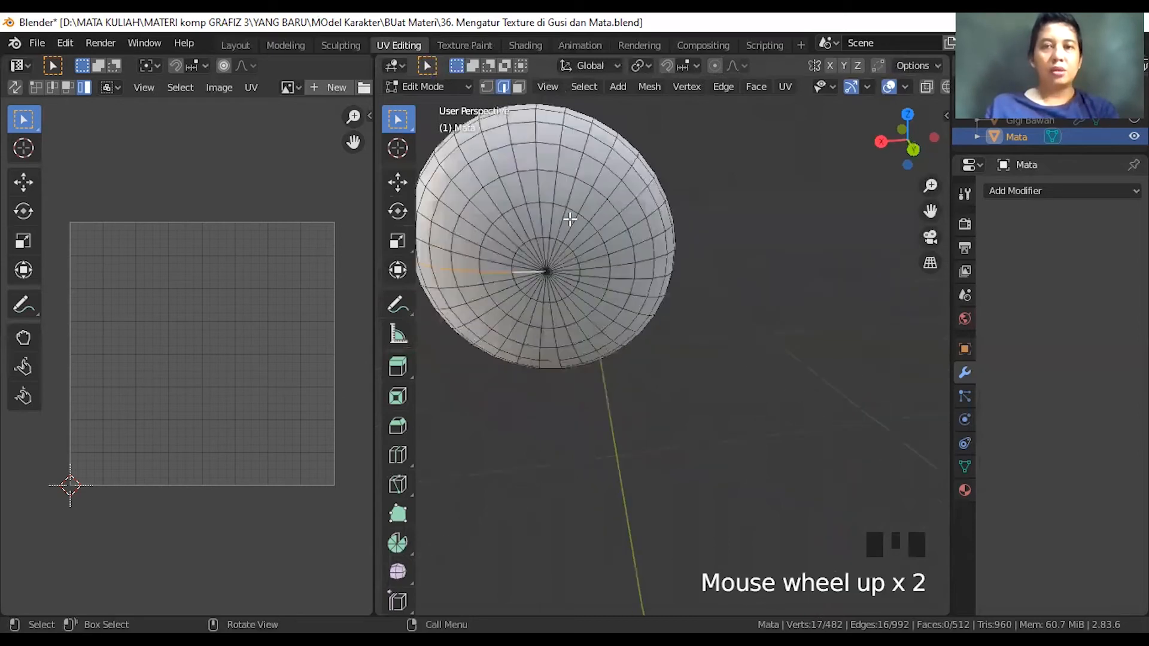
pyautogui.middleClick(555, 225)
pyautogui.moveTo(554, 221)
pyautogui.mouseDown(button='middle')
pyautogui.moveTo(562, 226)
pyautogui.moveTo(550, 227)
pyautogui.mouseUp(button='middle')
pyautogui.press('shift')
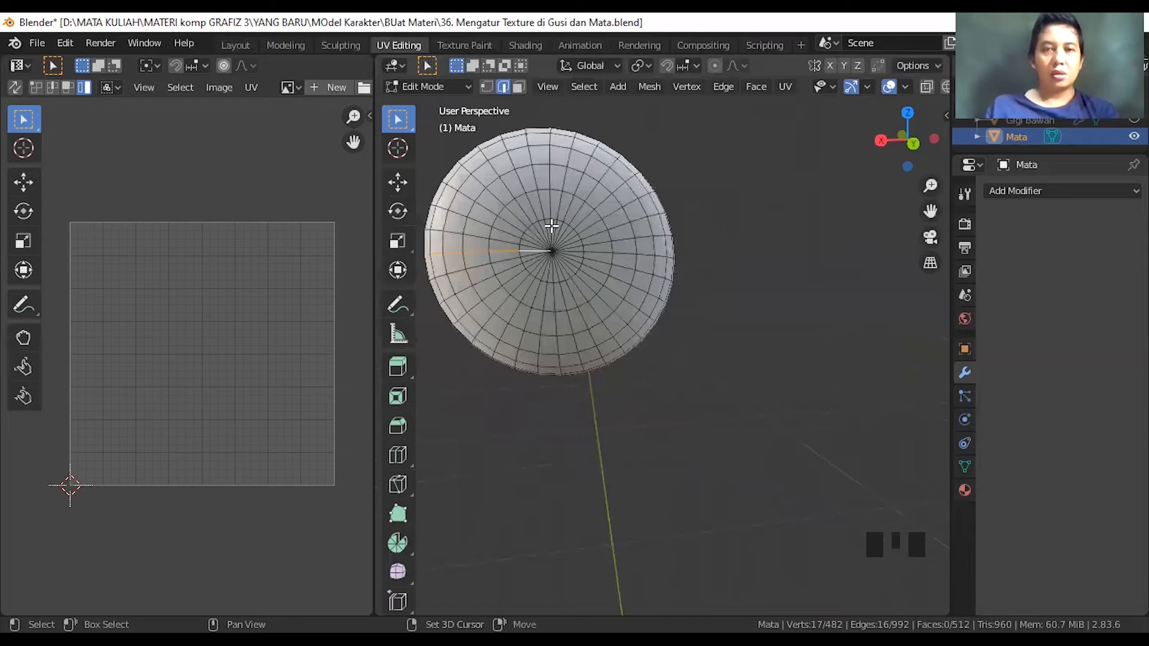
pyautogui.keyDown('shift'); pyautogui.click(550, 222); pyautogui.keyUp('shift')
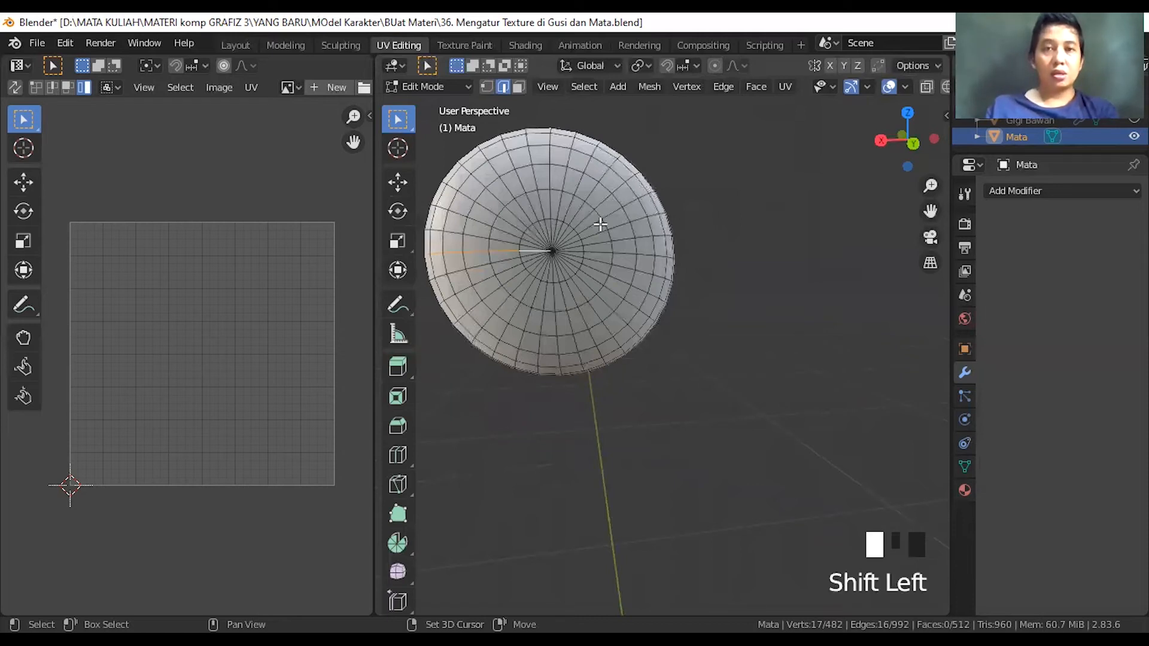
pyautogui.scroll(3, 561, 255)
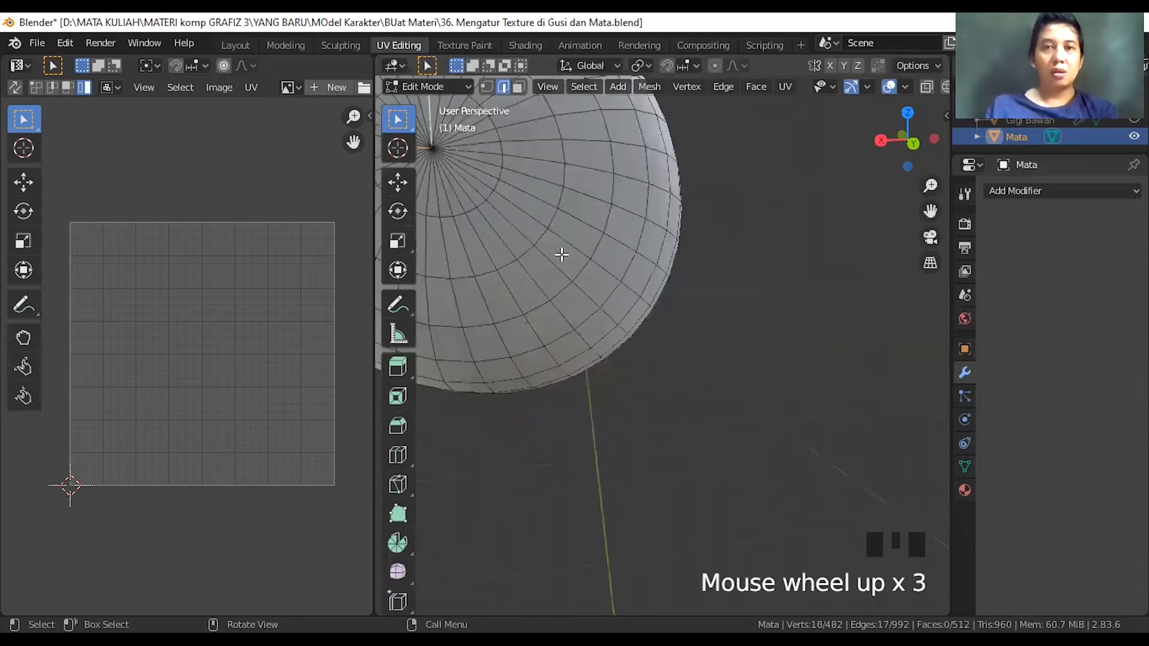
pyautogui.scroll(-3, 553, 222)
pyautogui.scroll(-2, 585, 236)
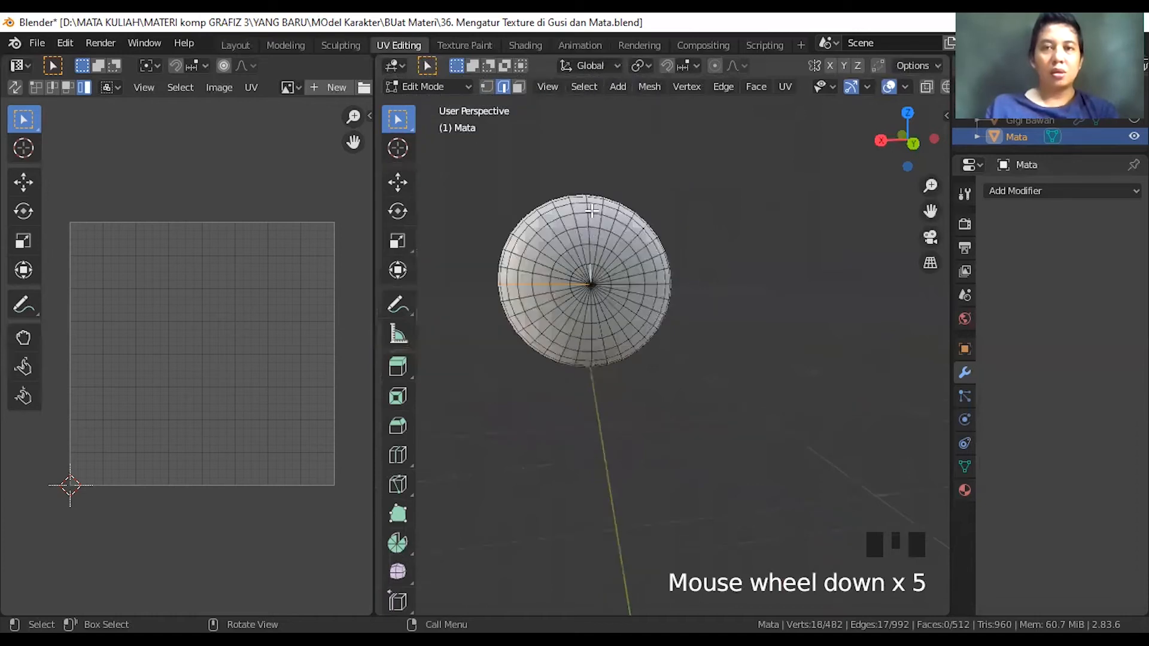
pyautogui.moveTo(590, 257); pyautogui.dragTo(503, 222, button='middle')
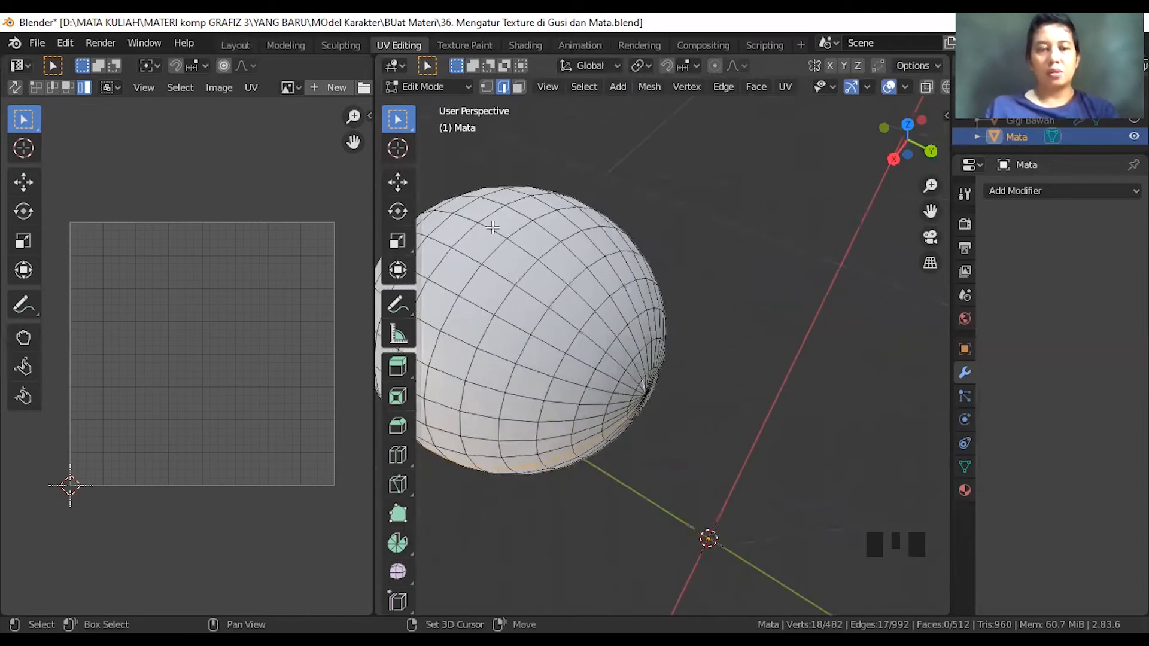
pyautogui.keyDown('alt'); pyautogui.keyDown('shift'); pyautogui.click(492, 227); pyautogui.keyUp('shift'); pyautogui.keyUp('alt')
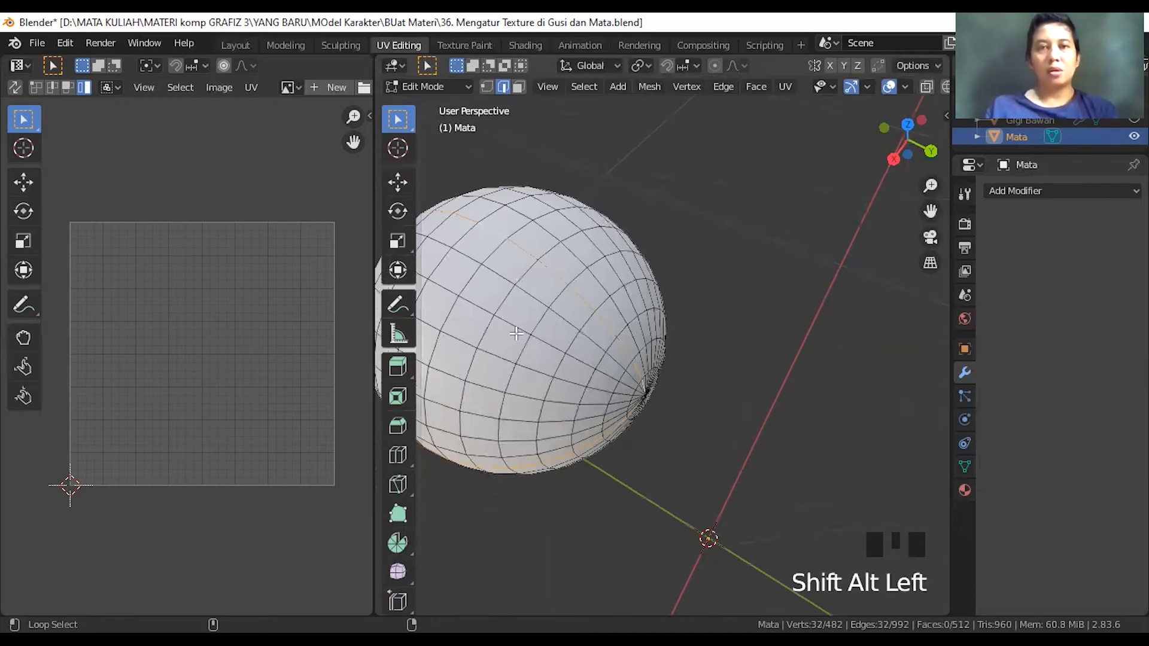
# - Undo the horizontal and vertical loop selections on the eyeball
pyautogui.moveTo(537, 313); pyautogui.dragTo(619, 246, button='middle')
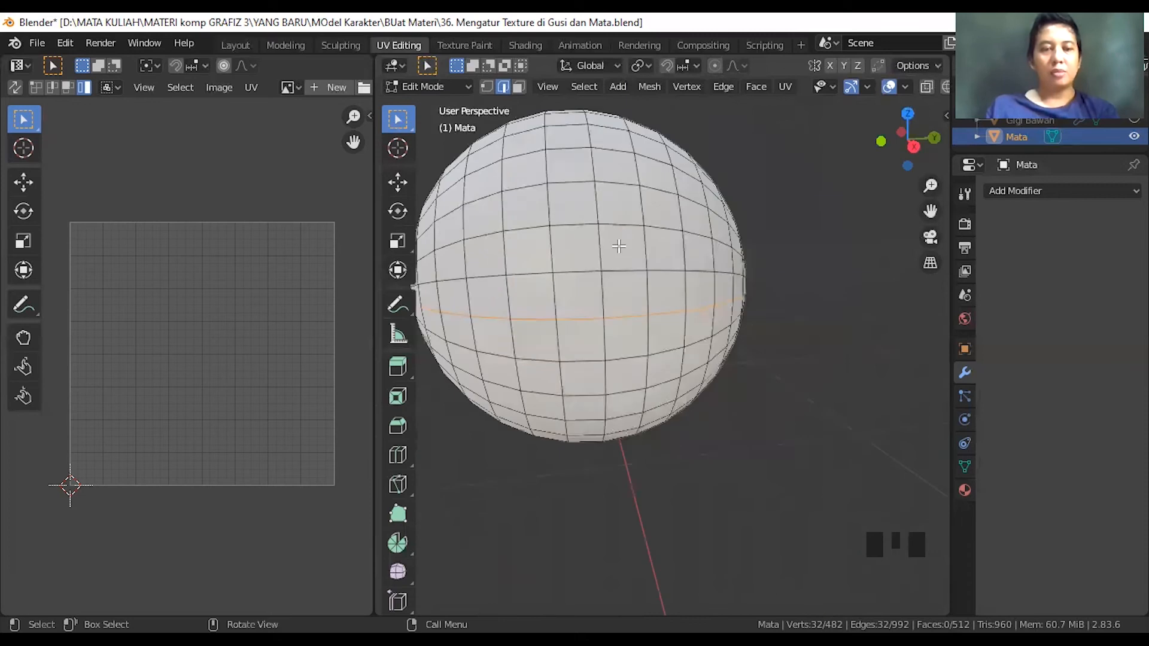
pyautogui.hotkey('ctrl', 'z')
pyautogui.moveTo(654, 302); pyautogui.dragTo(666, 308, button='middle')
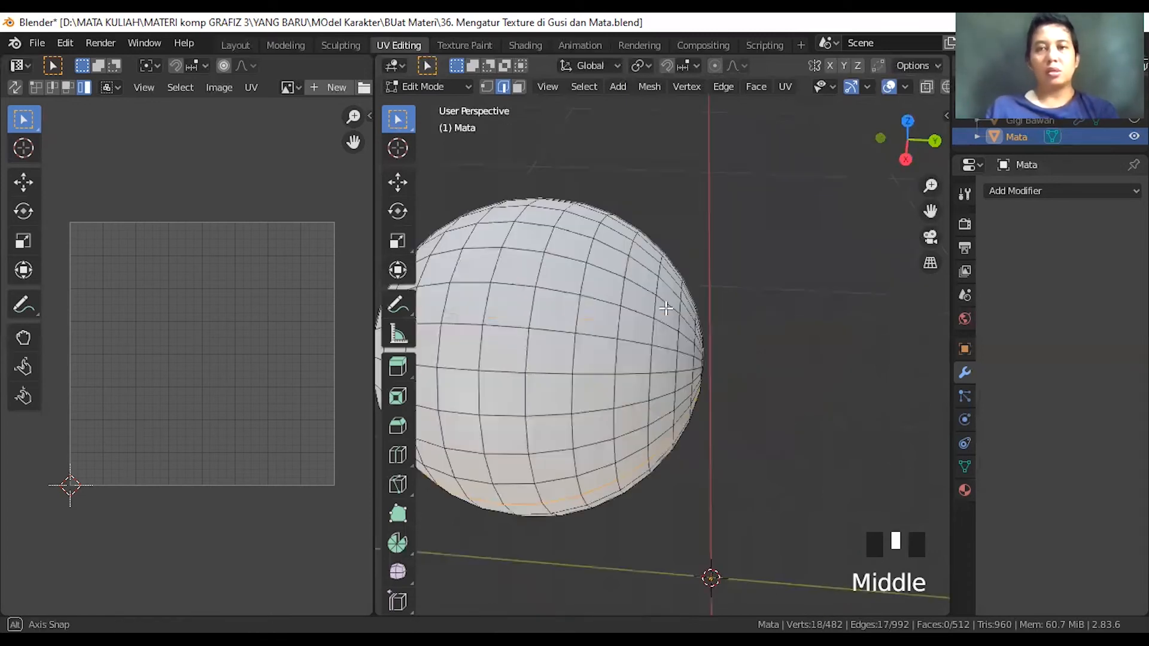
pyautogui.scroll(-2, 658, 320)
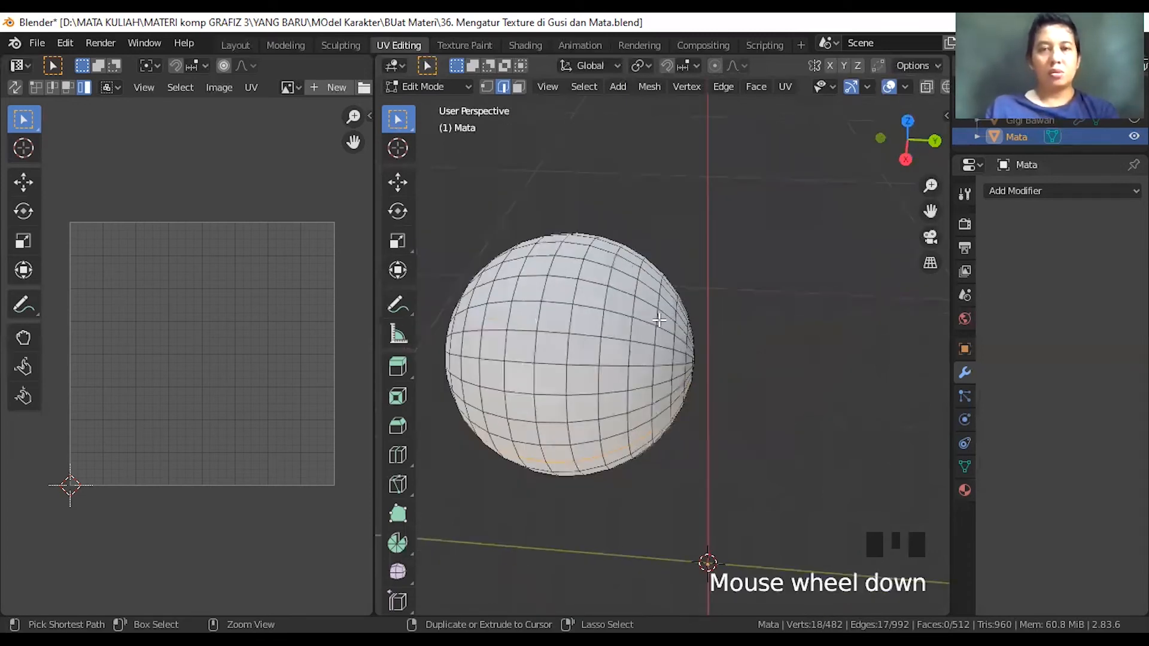
pyautogui.hotkey('ctrl', 'z')
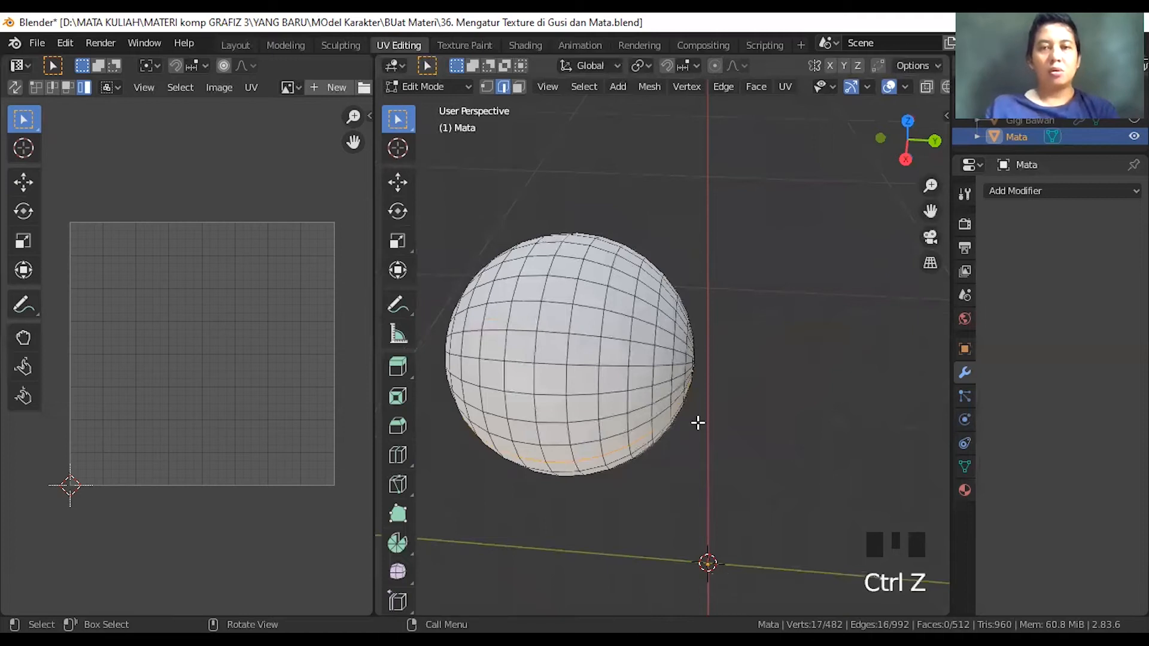
pyautogui.moveTo(683, 410); pyautogui.dragTo(703, 347, button='middle')
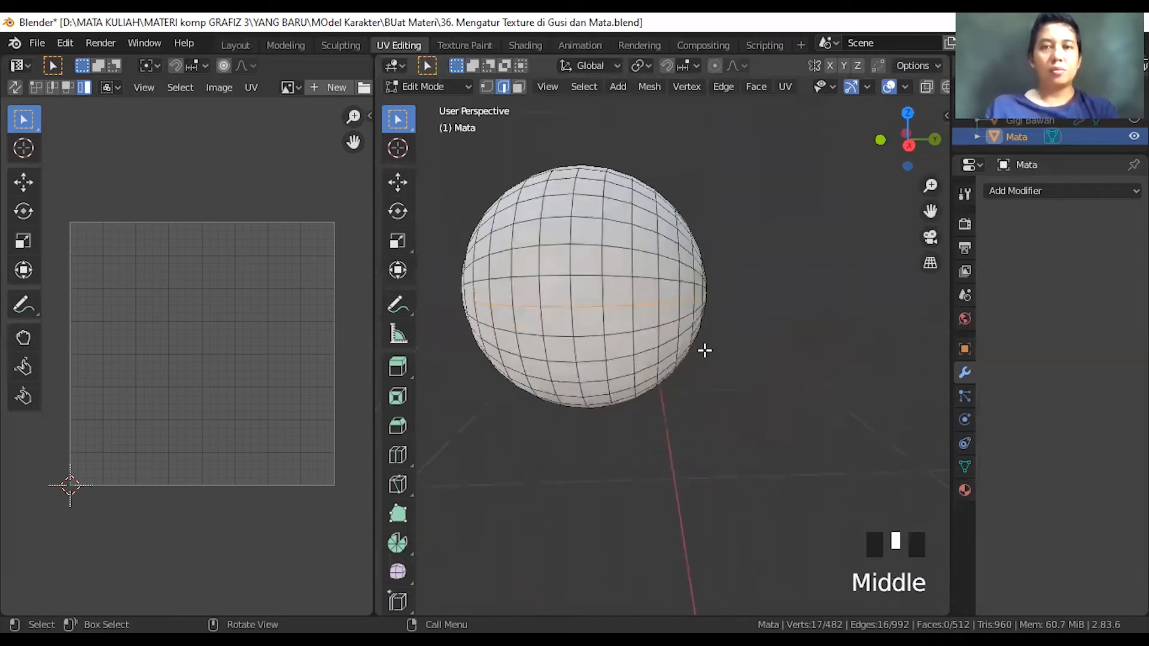
pyautogui.hotkey('ctrl', 'z')
# - Select the horizontal edge loop from the rear pole again and examine how far it extends around the eyeball
pyautogui.scroll(1, 669, 330)
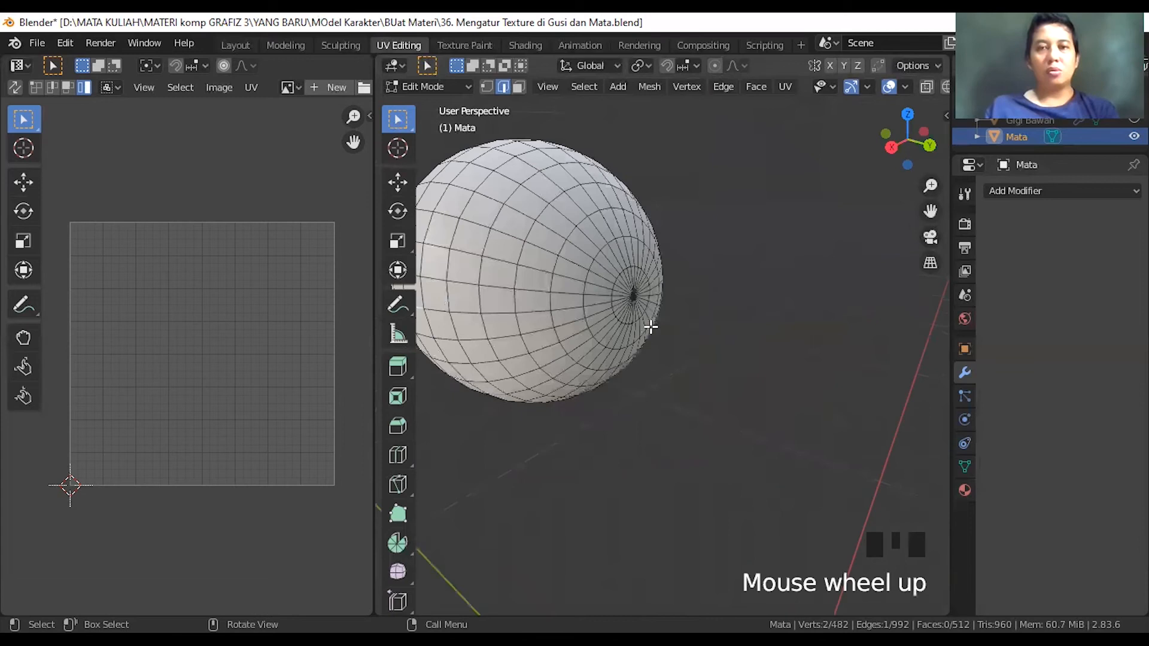
pyautogui.scroll(2, 616, 287)
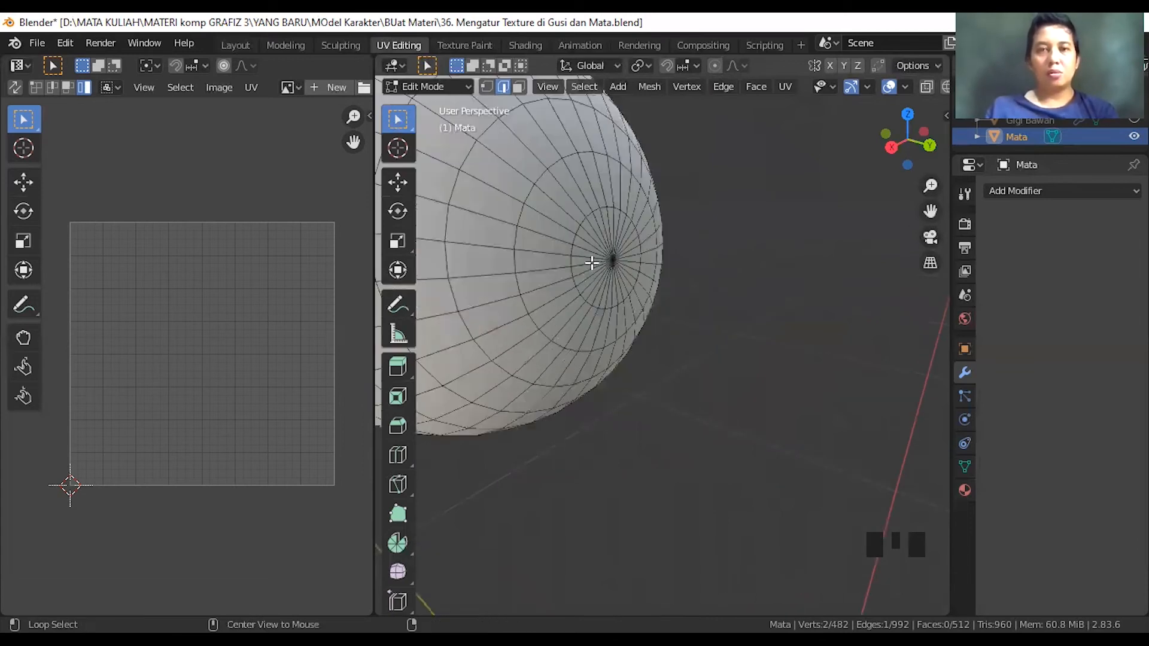
pyautogui.keyDown('alt'); pyautogui.click(573, 281); pyautogui.keyUp('alt')
pyautogui.scroll(-2, 628, 292)
pyautogui.moveTo(654, 288); pyautogui.dragTo(711, 276, button='middle')
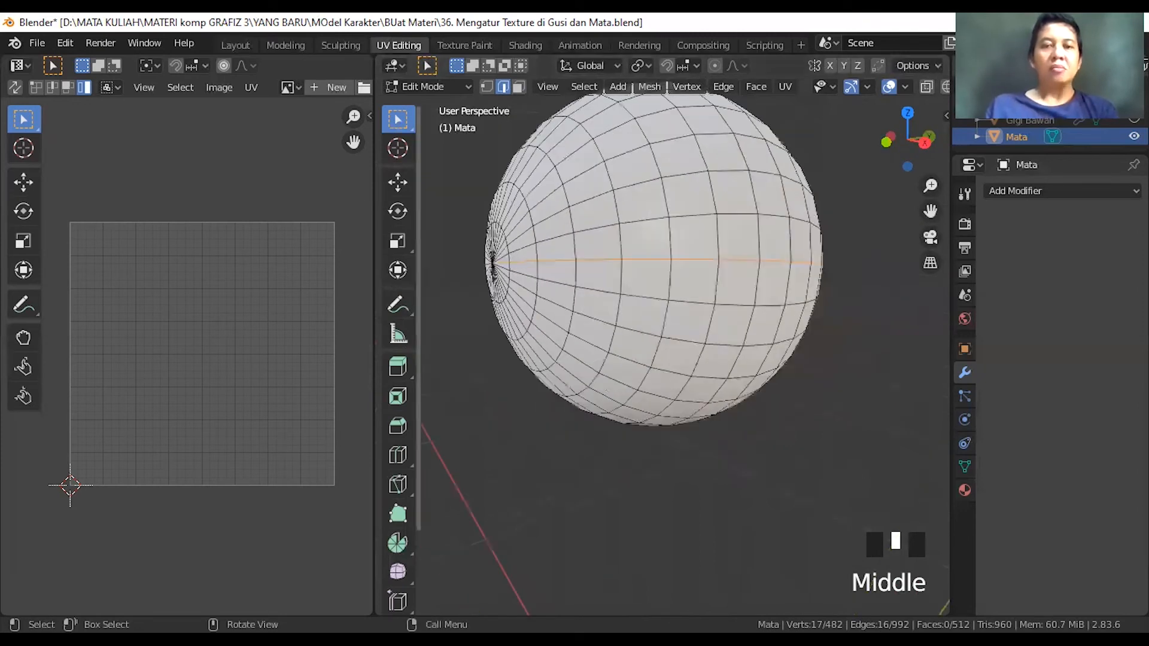
pyautogui.moveTo(707, 408); pyautogui.dragTo(641, 398, button='middle')
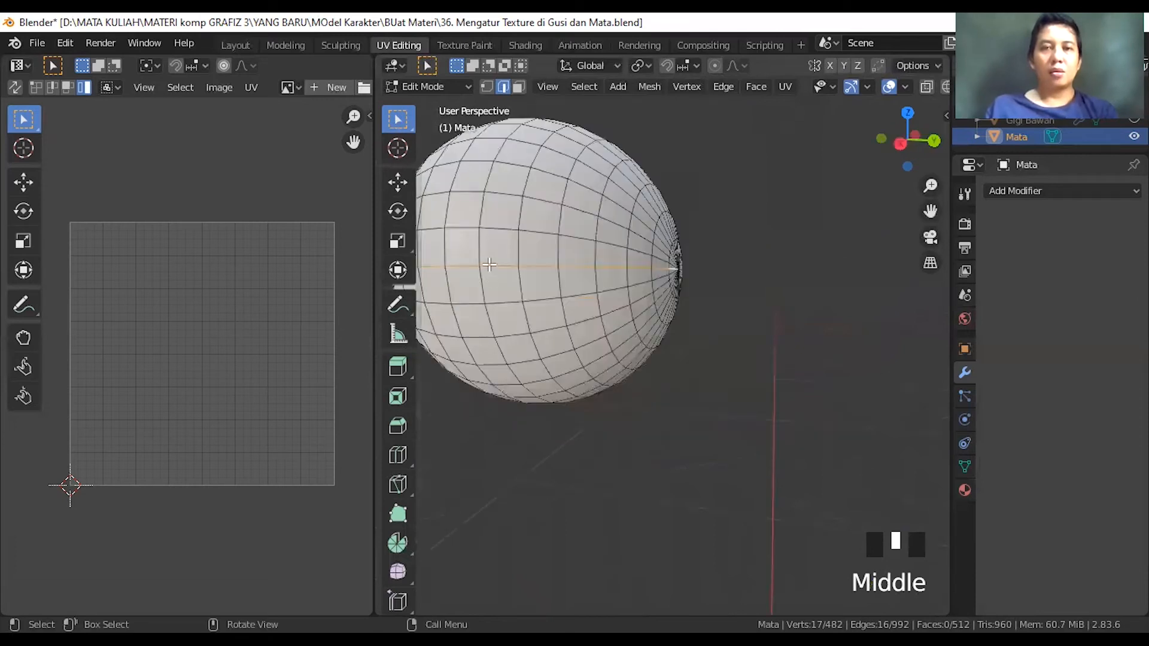
# - Select the shortest horizontal edge path from the middle of the eyeball's side to its rear pole
pyautogui.click(530, 278)
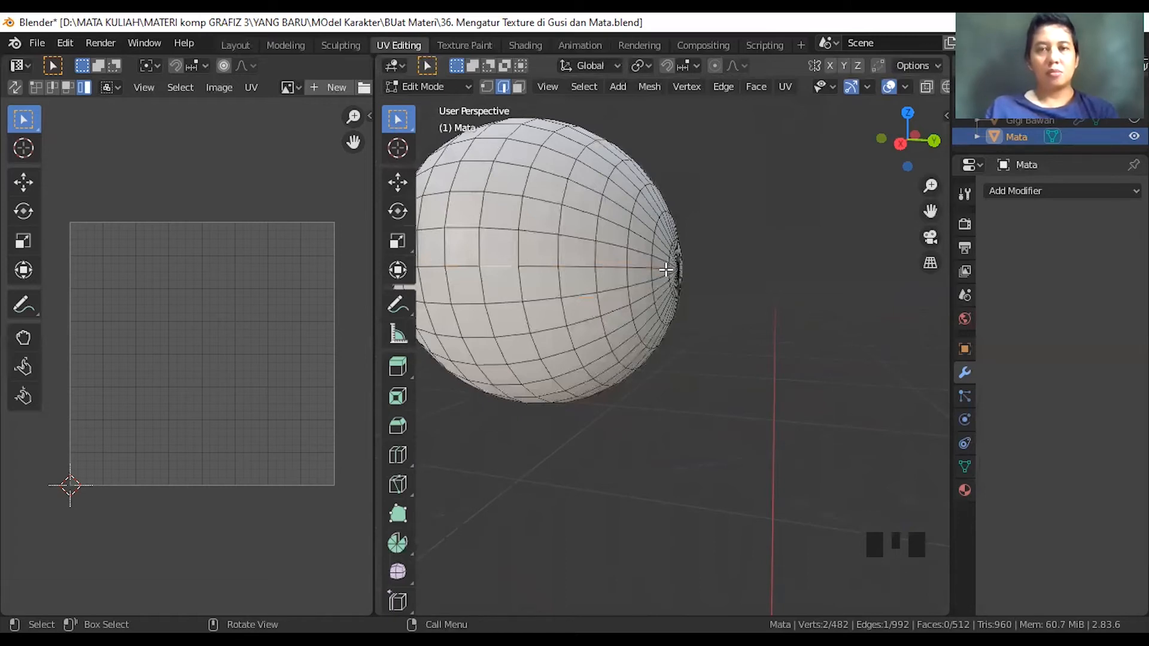
pyautogui.keyDown('ctrl'); pyautogui.click(691, 296); pyautogui.keyUp('ctrl')
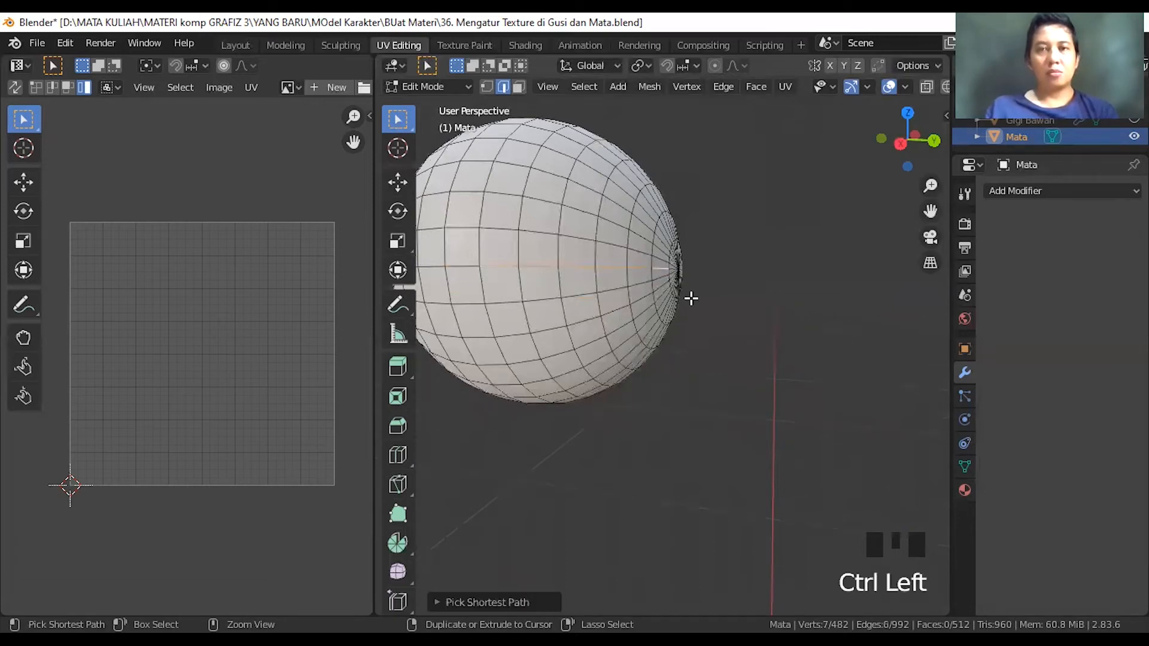
pyautogui.moveTo(630, 307); pyautogui.dragTo(616, 303, button='middle')
pyautogui.scroll(2, 601, 294)
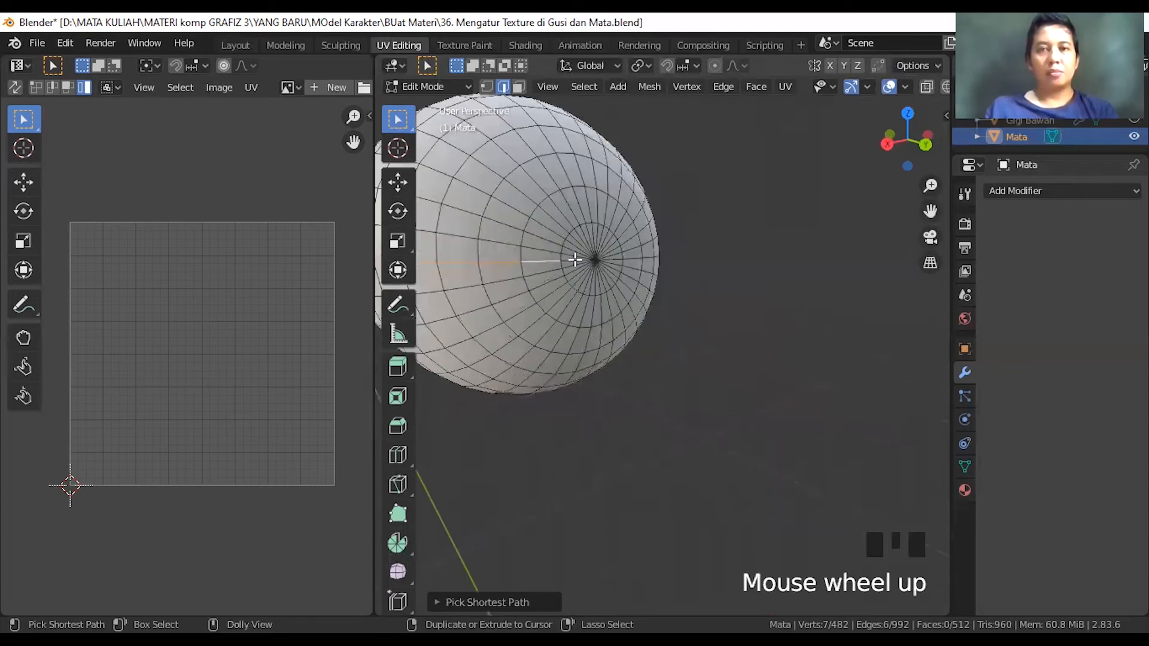
pyautogui.keyDown('ctrl'); pyautogui.keyDown('shift'); pyautogui.click(585, 271); pyautogui.keyUp('shift'); pyautogui.keyUp('ctrl')
# - Extend the selection by one edge toward the front of the eyeball and mark the horizontal path as a seam
pyautogui.moveTo(649, 296); pyautogui.dragTo(603, 292, button='middle')
pyautogui.scroll(-2, 622, 294)
pyautogui.scroll(2, 649, 318)
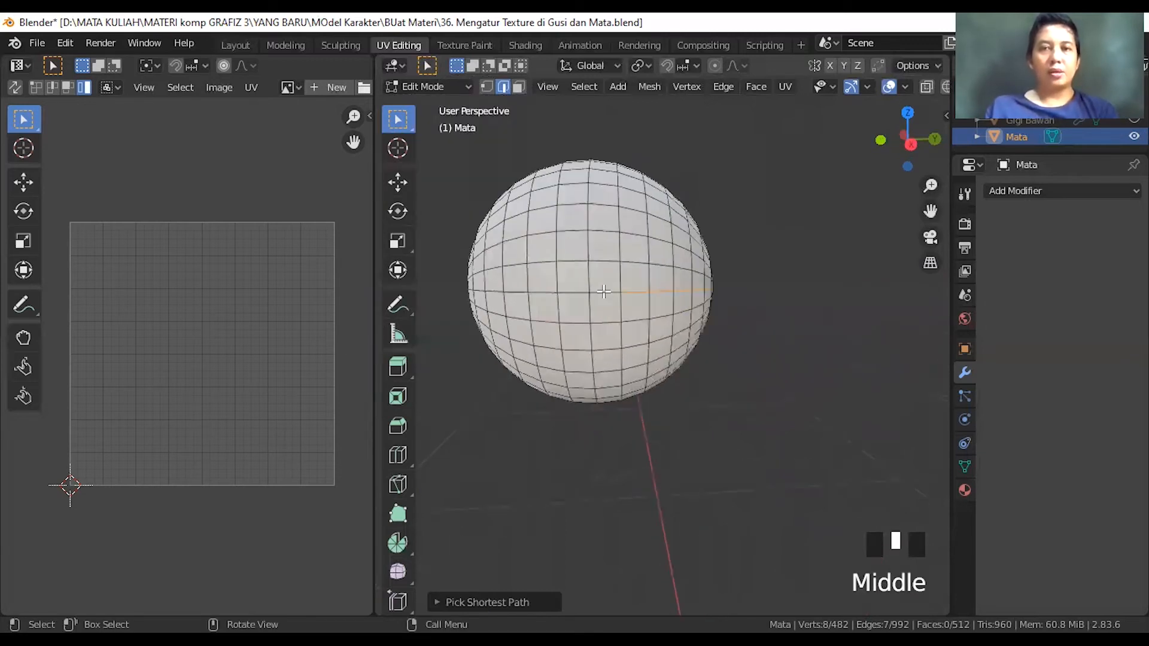
pyautogui.keyDown('shift'); pyautogui.click(628, 304); pyautogui.keyUp('shift')
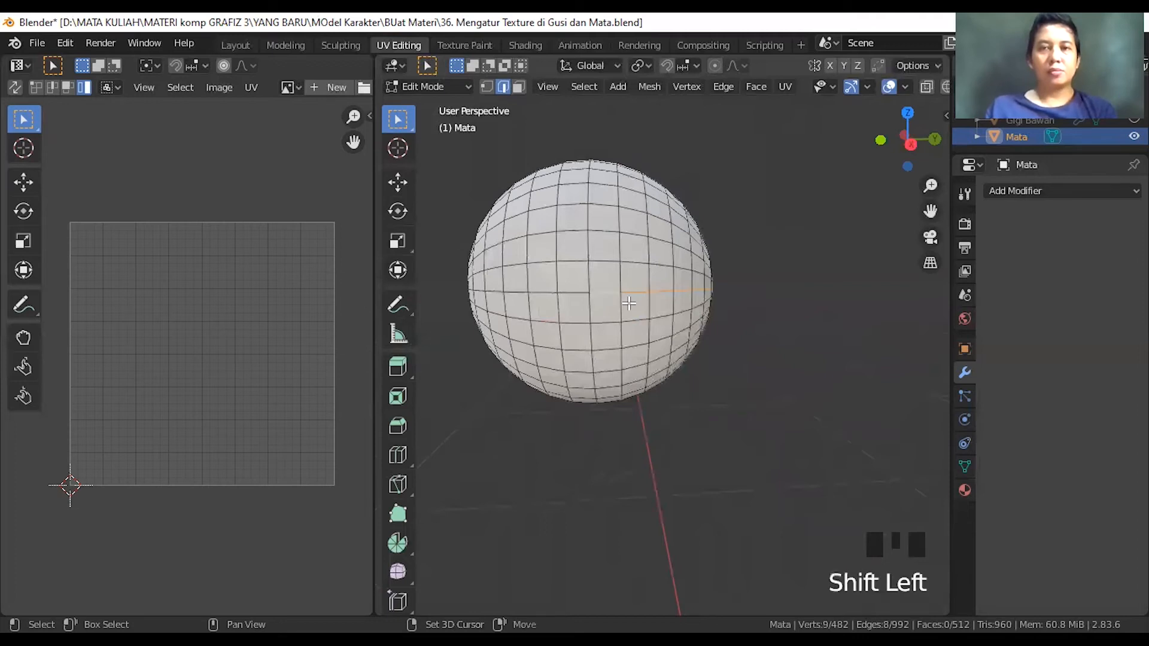
pyautogui.rightClick(616, 301)
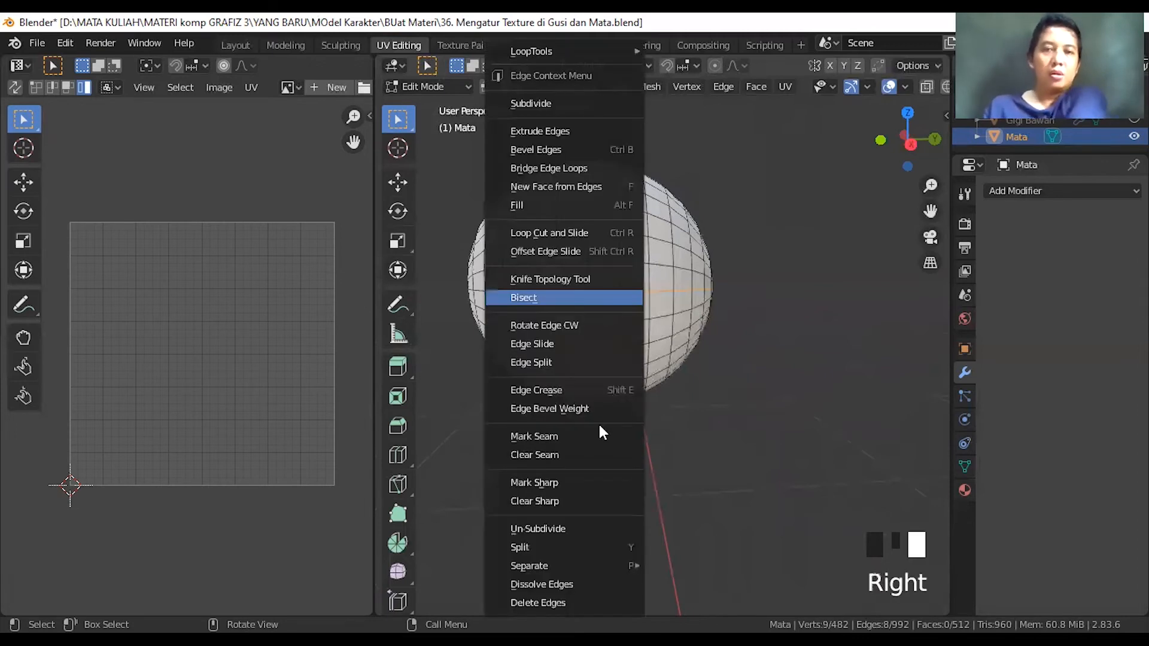
pyautogui.click(562, 436)
pyautogui.moveTo(755, 369); pyautogui.dragTo(609, 413, button='middle')
pyautogui.scroll(1, 615, 342)
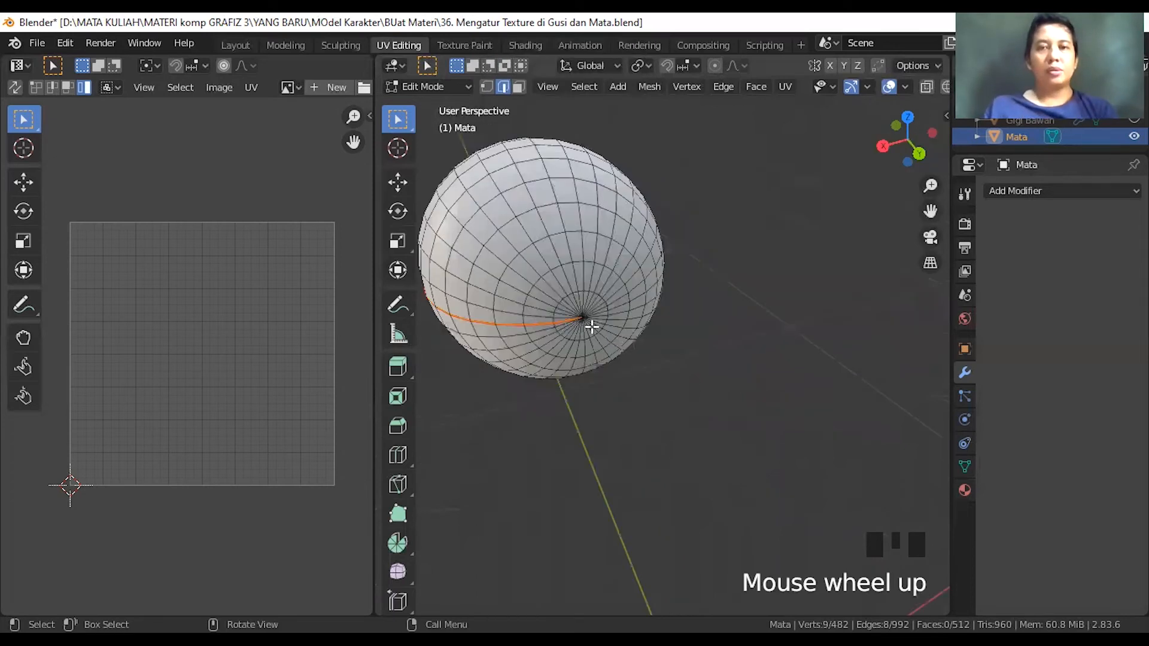
pyautogui.scroll(1, 582, 301)
pyautogui.moveTo(615, 321); pyautogui.dragTo(598, 263, button='middle')
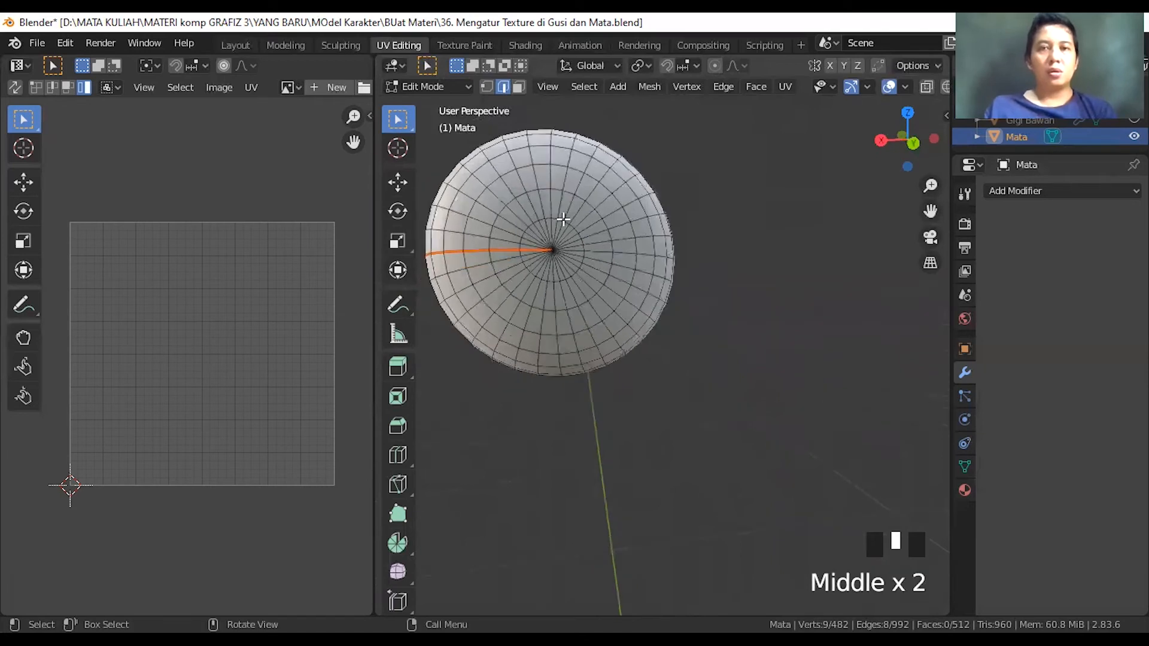
# - Select the shortest vertical edge path from the eyeball's rear pole up to the middle of its upper side
pyautogui.click(598, 269)
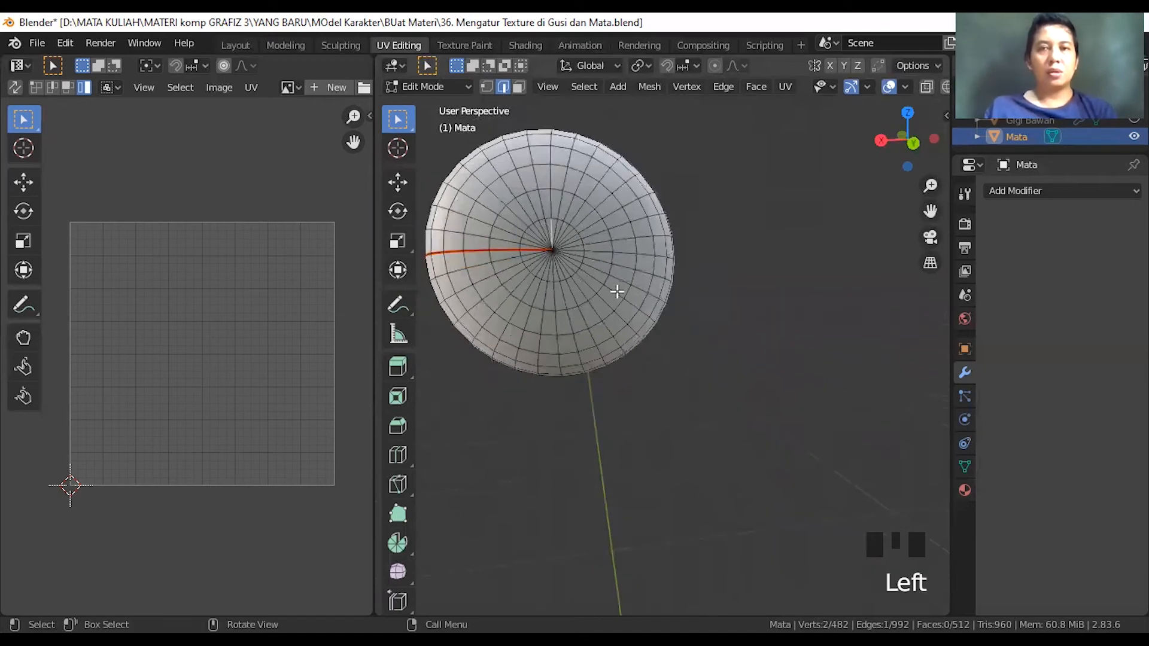
pyautogui.moveTo(623, 321); pyautogui.dragTo(543, 286, button='middle')
pyautogui.keyDown('shift'); pyautogui.moveTo(622, 323); pyautogui.dragTo(645, 329, button='middle'); pyautogui.keyUp('shift')
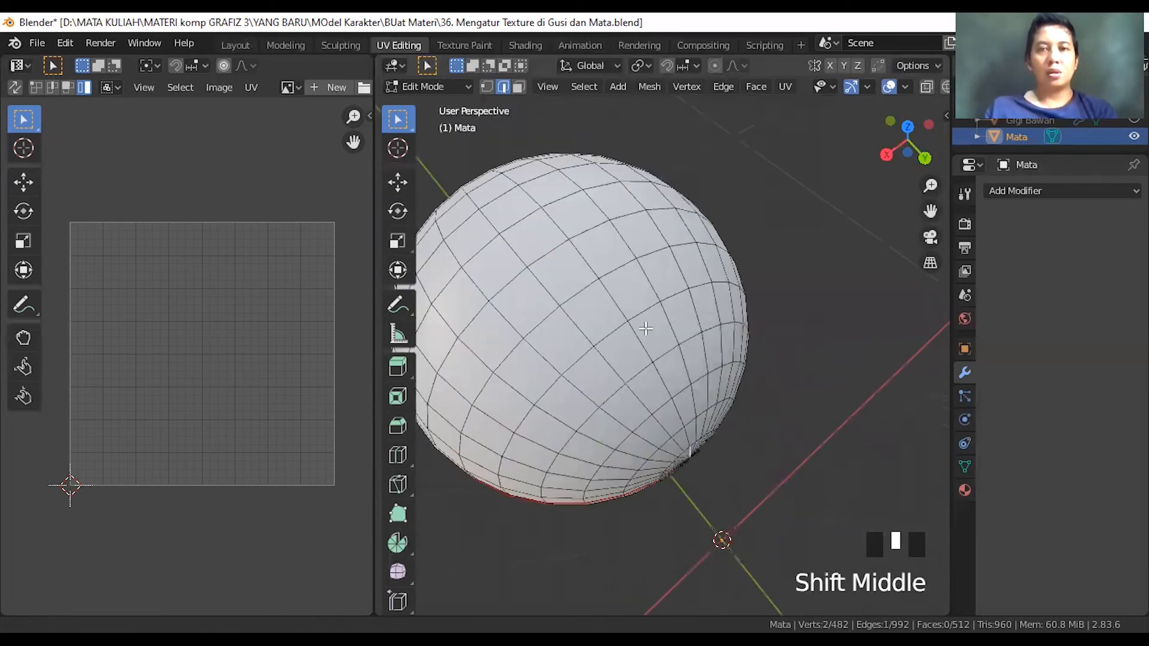
pyautogui.keyDown('shift'); pyautogui.moveTo(631, 287); pyautogui.dragTo(586, 293, button='middle'); pyautogui.keyUp('shift')
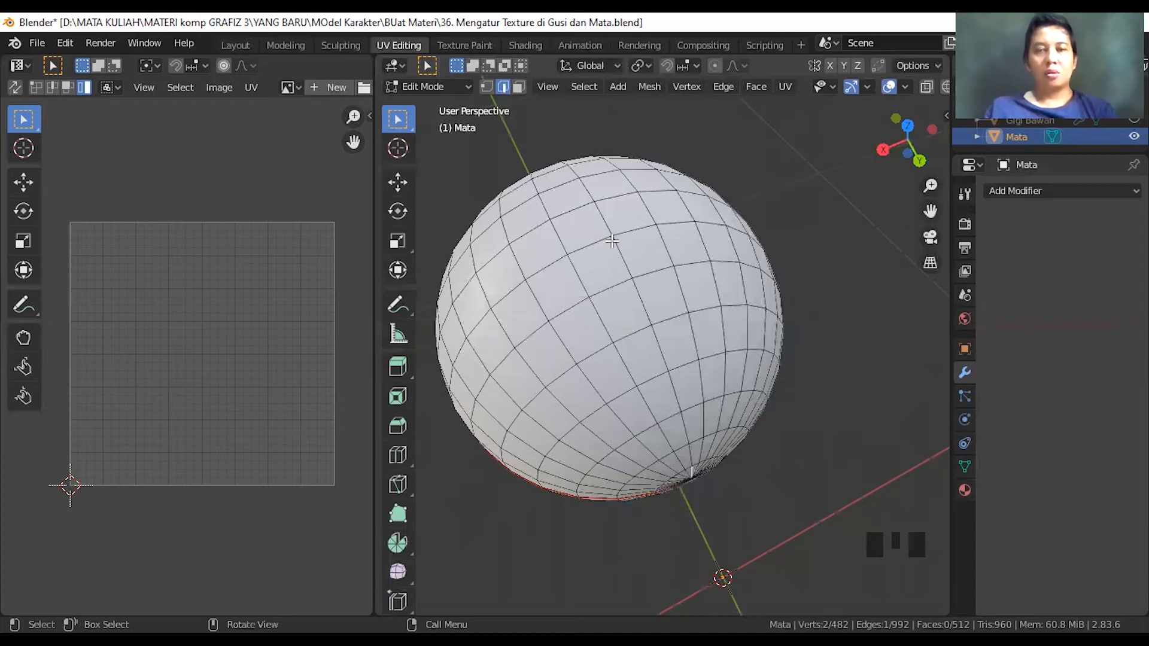
pyautogui.press('ctrl')
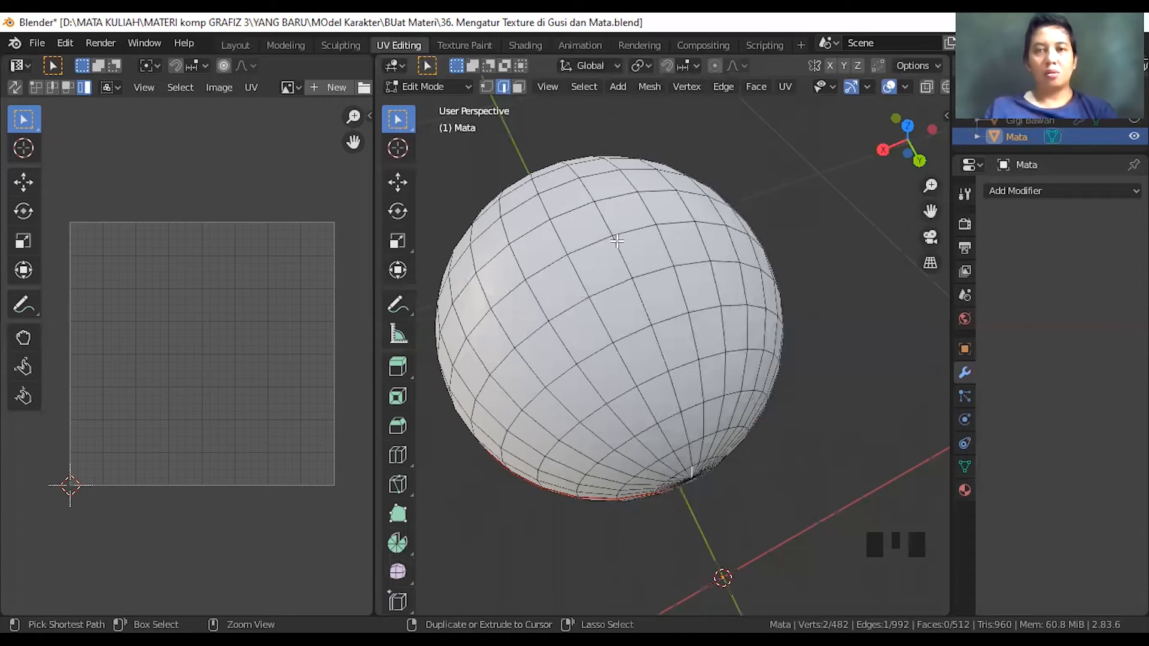
pyautogui.keyDown('ctrl'); pyautogui.click(617, 241); pyautogui.keyUp('ctrl')
# - Extend the upper vertical path by one edge toward the front of the eyeball and mark it as a seam
pyautogui.moveTo(679, 305); pyautogui.dragTo(701, 122, button='middle')
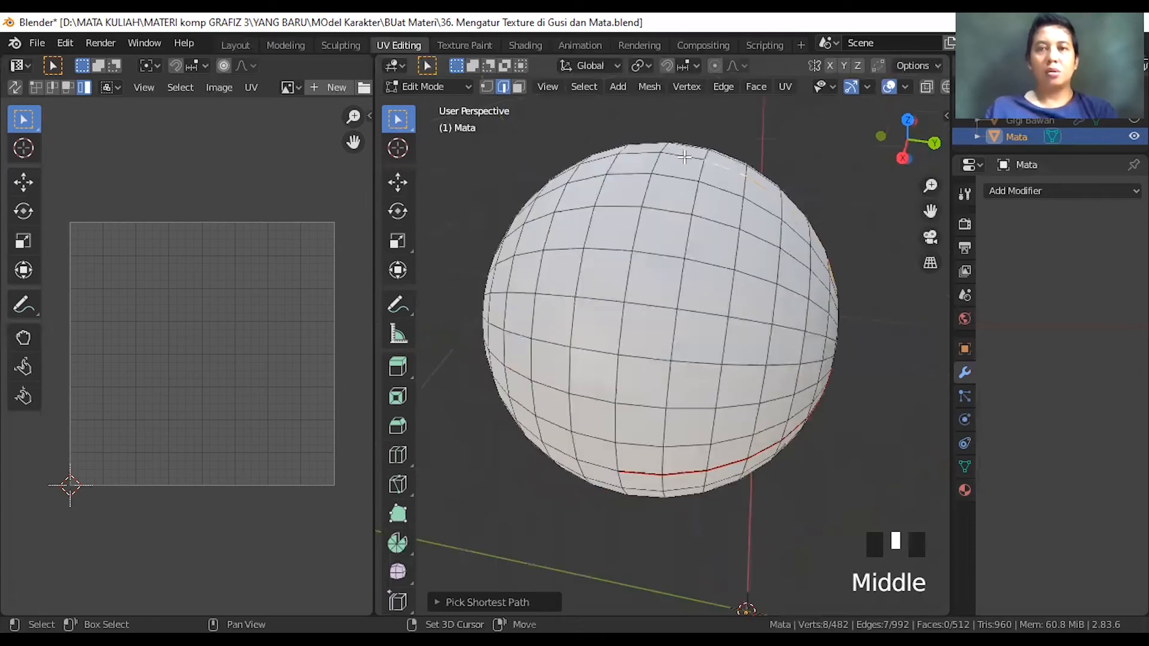
pyautogui.keyDown('shift'); pyautogui.click(747, 199); pyautogui.keyUp('shift')
pyautogui.moveTo(633, 236); pyautogui.dragTo(639, 239, button='middle')
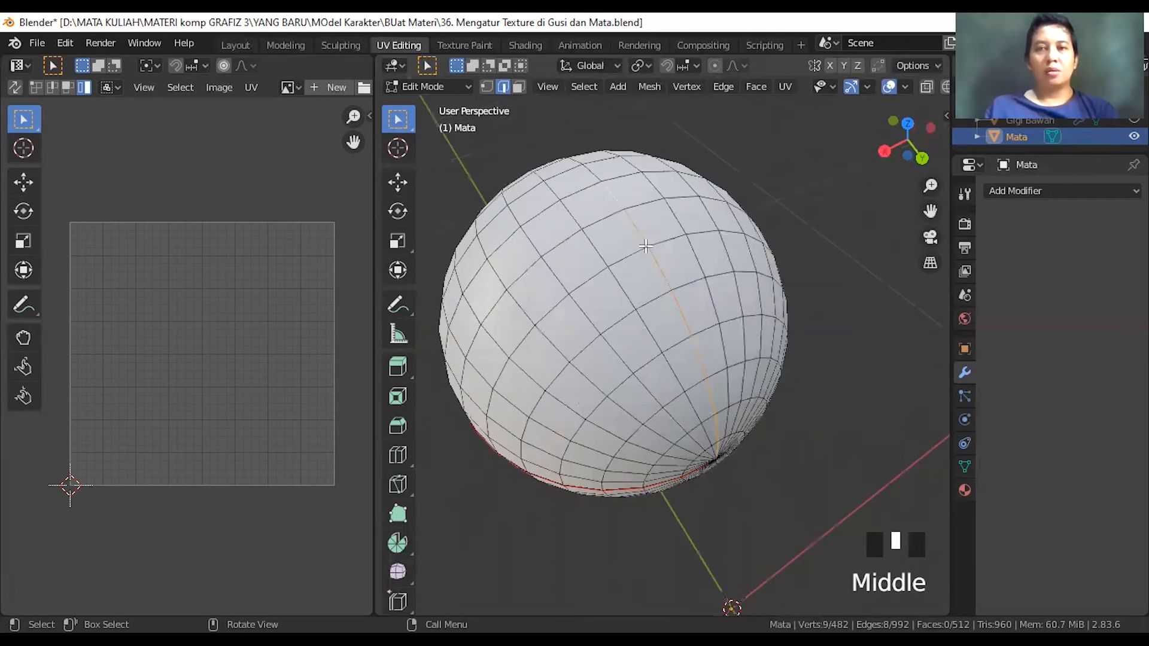
pyautogui.rightClick(641, 233)
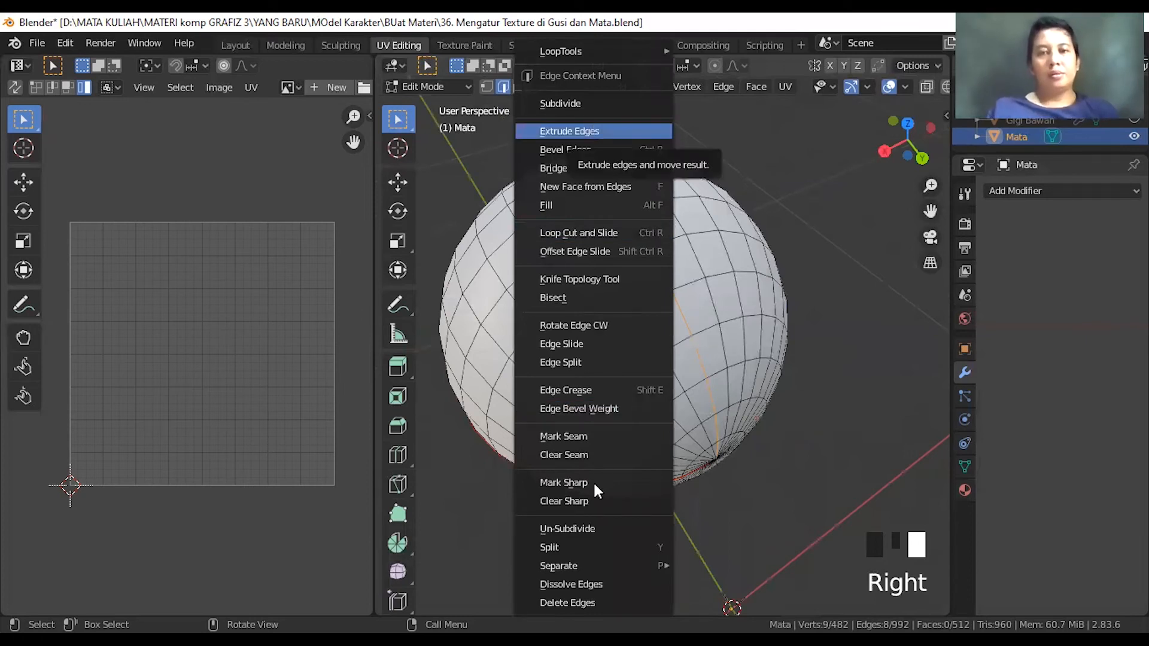
pyautogui.click(597, 436)
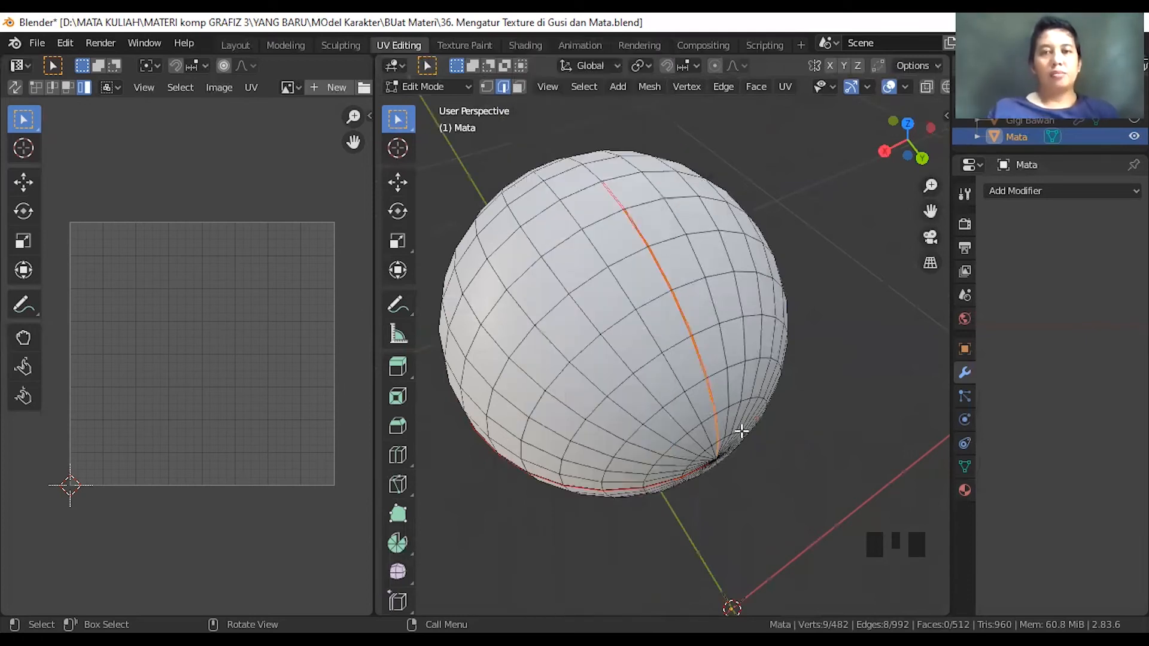
# - Select the shortest horizontal edge path from the rear pole to the middle of the eyeball's opposite side and mark it as a seam
pyautogui.moveTo(687, 358); pyautogui.dragTo(689, 354, button='middle')
pyautogui.moveTo(620, 323); pyautogui.dragTo(586, 293, button='middle')
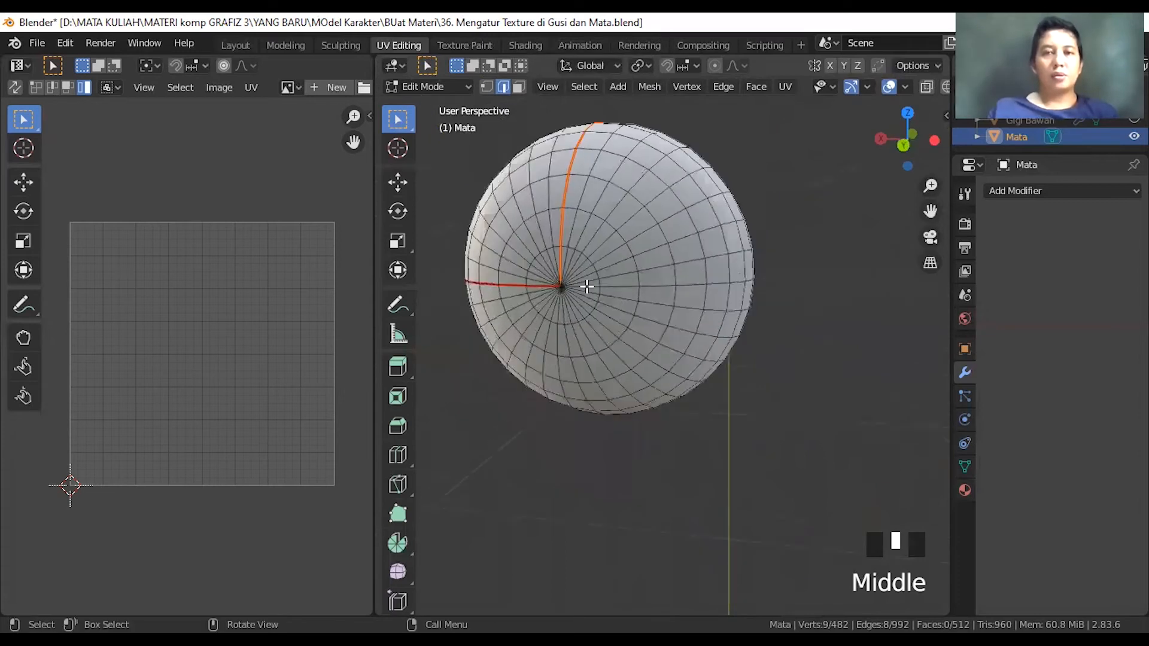
pyautogui.click(731, 303)
pyautogui.moveTo(756, 333); pyautogui.dragTo(688, 344, button='middle')
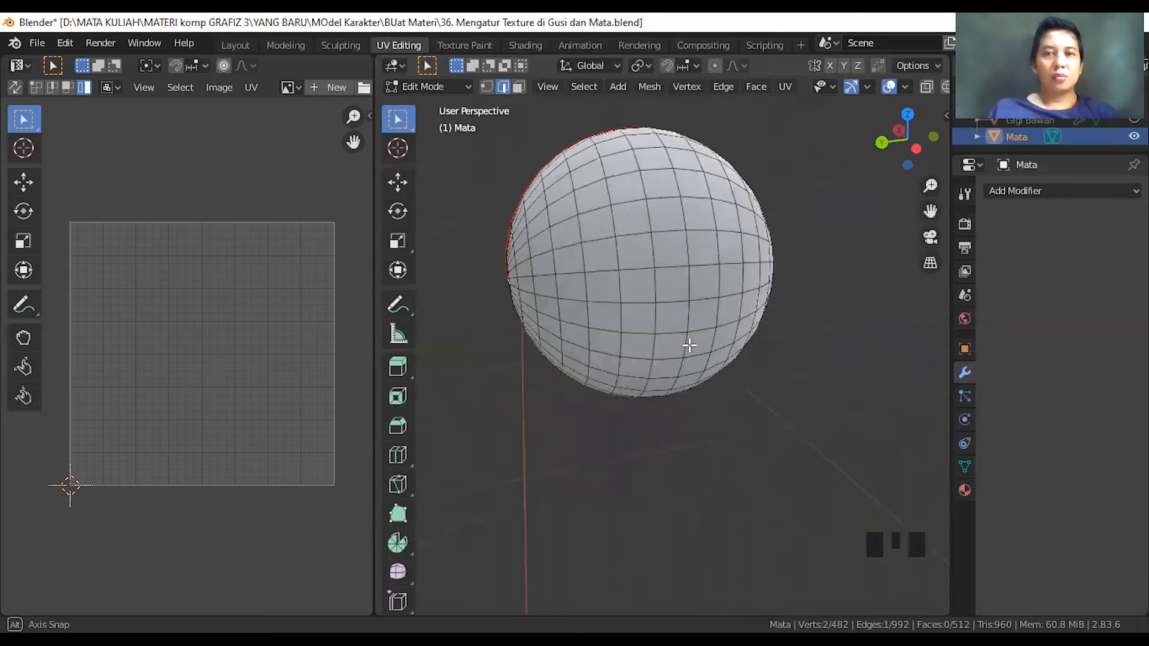
pyautogui.moveTo(676, 294); pyautogui.dragTo(678, 298, button='middle')
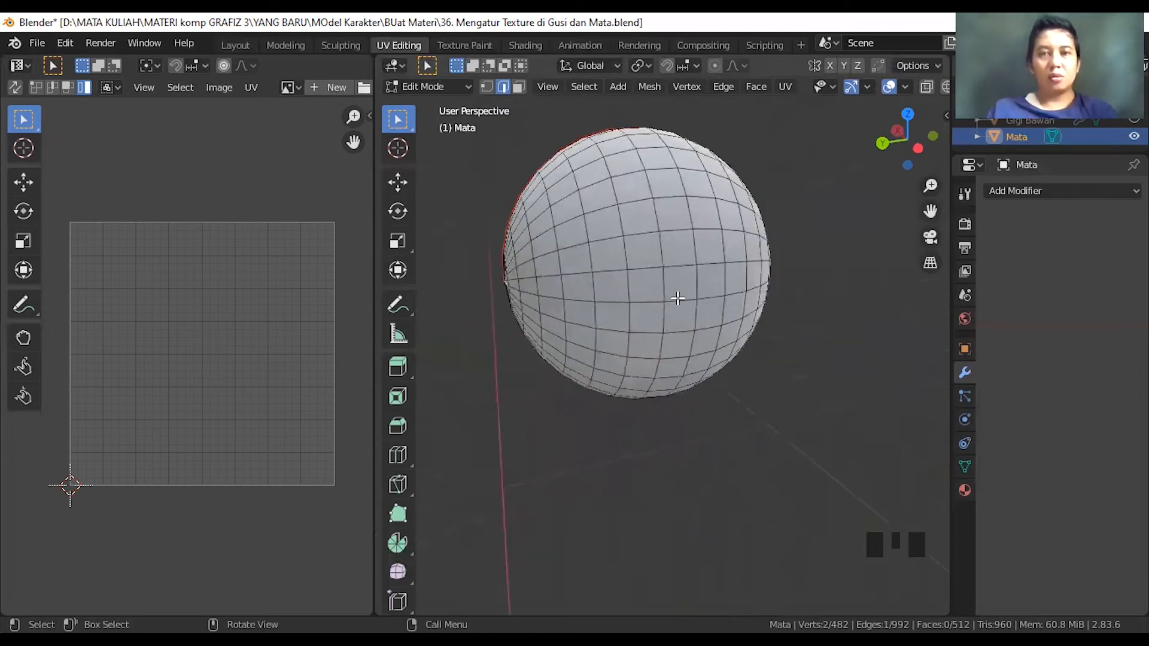
pyautogui.keyDown('ctrl'); pyautogui.click(679, 301); pyautogui.keyUp('ctrl')
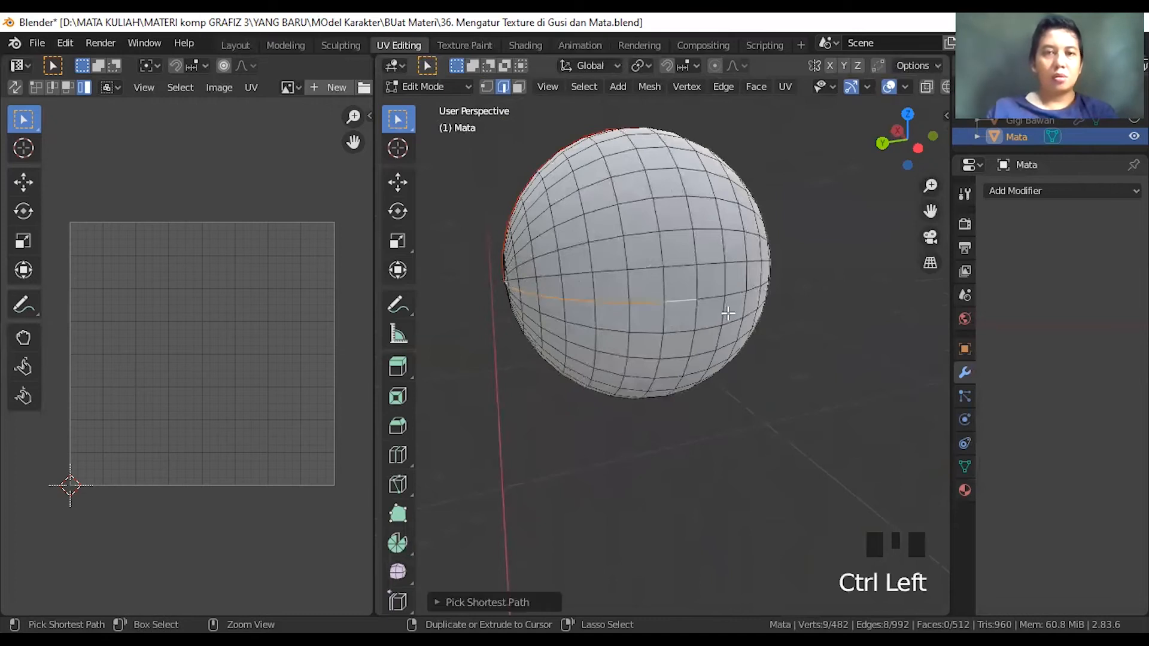
pyautogui.moveTo(634, 344)
pyautogui.mouseDown(button='middle')
pyautogui.moveTo(608, 351)
pyautogui.moveTo(576, 392)
pyautogui.moveTo(626, 374)
pyautogui.moveTo(652, 347)
pyautogui.mouseUp(button='middle')
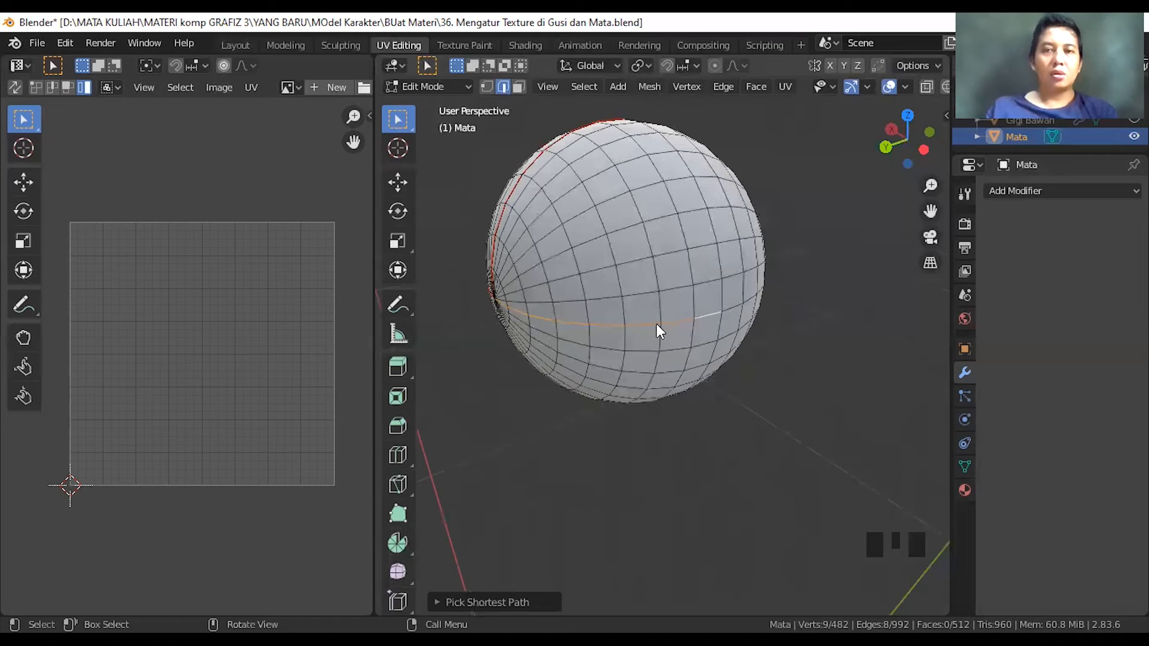
pyautogui.rightClick(638, 418)
pyautogui.click(550, 436)
# - Select the shortest vertical edge path from the rear pole down to the middle of the eyeball's underside and mark it as a seam
pyautogui.moveTo(534, 420); pyautogui.dragTo(667, 319, button='middle')
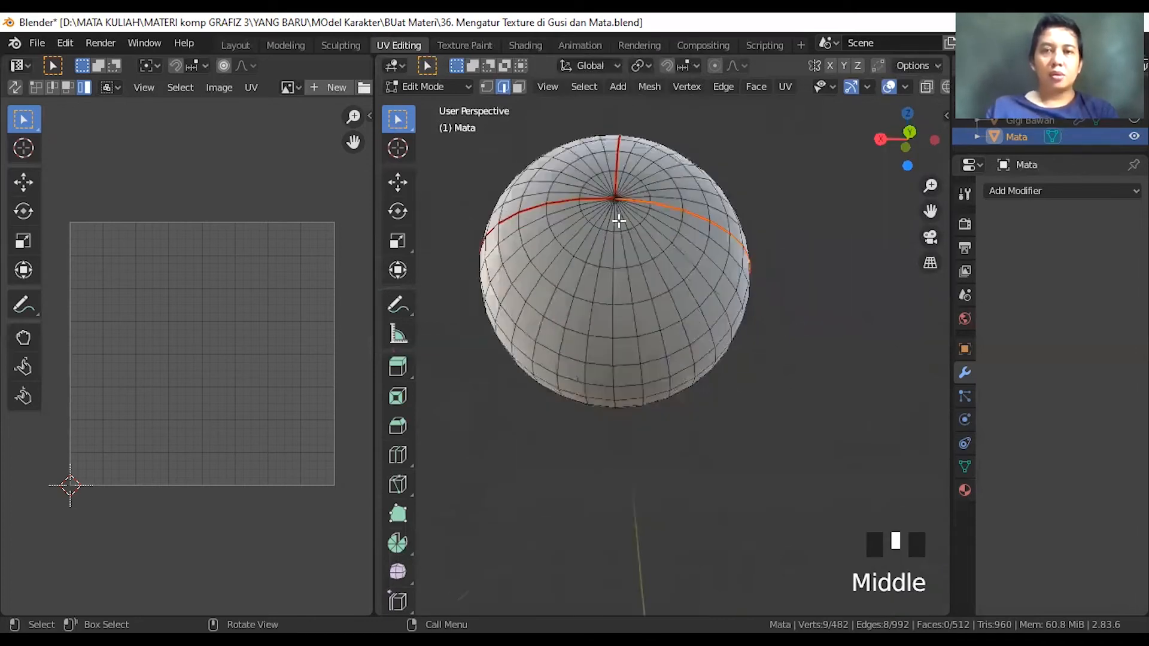
pyautogui.click(631, 346)
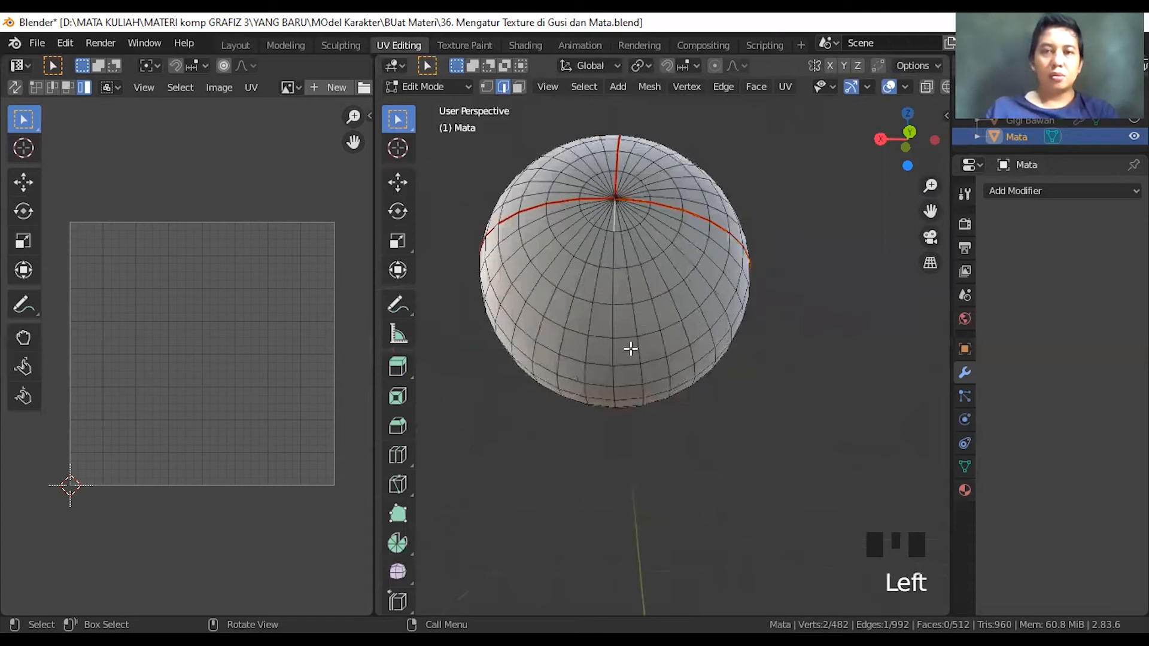
pyautogui.moveTo(633, 382); pyautogui.dragTo(762, 375, button='middle')
pyautogui.scroll(-1, 694, 365)
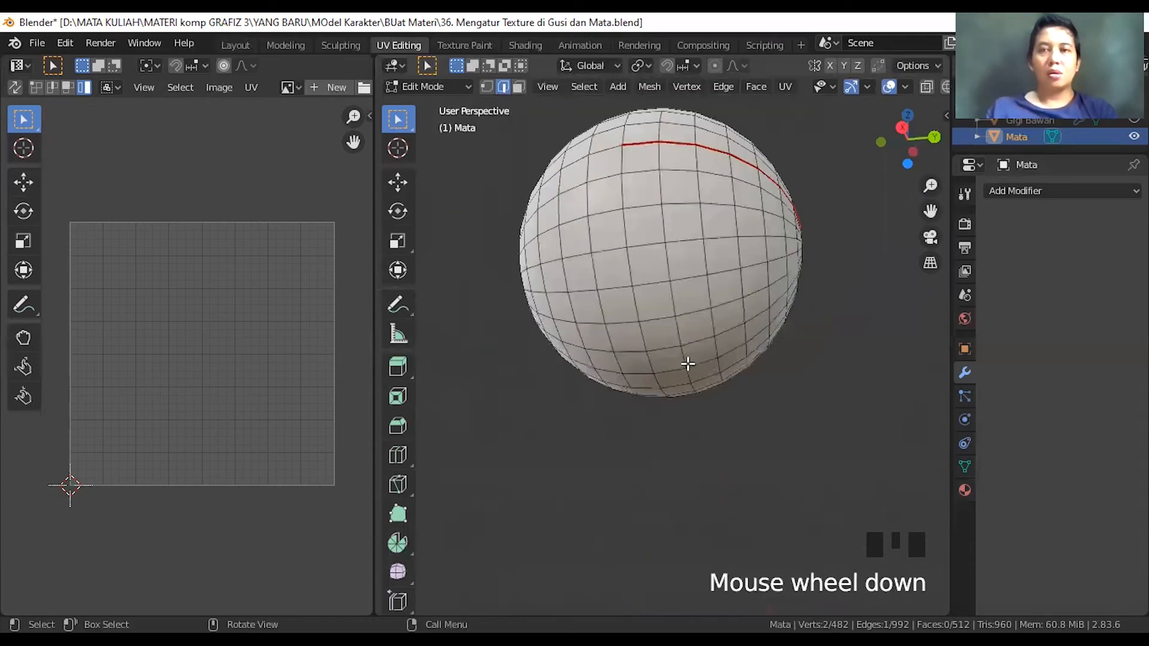
pyautogui.moveTo(670, 351); pyautogui.dragTo(714, 420, button='middle')
pyautogui.moveTo(649, 437); pyautogui.dragTo(693, 481, button='middle')
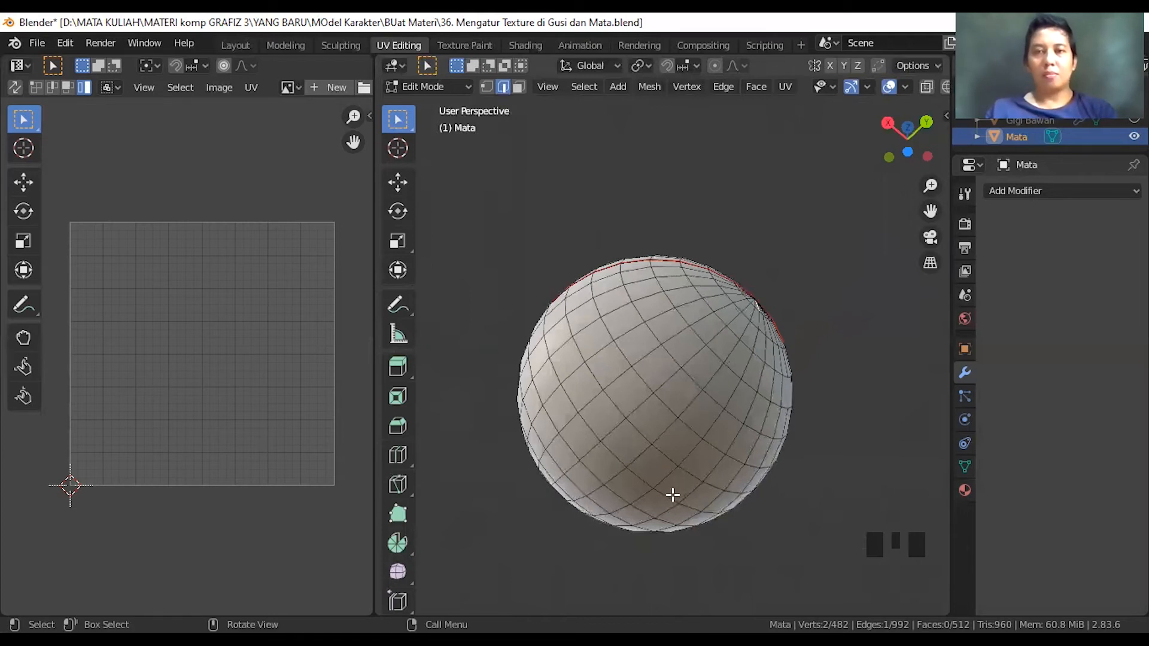
pyautogui.moveTo(700, 503); pyautogui.dragTo(705, 513, button='middle')
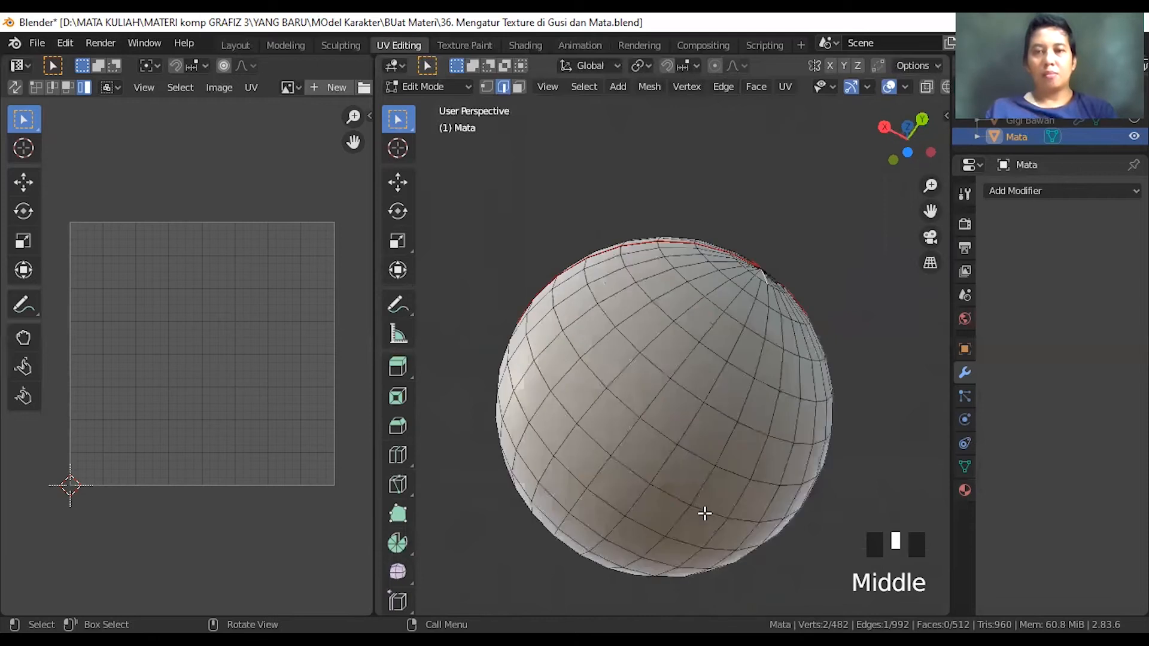
pyautogui.keyDown('ctrl'); pyautogui.click(674, 524); pyautogui.keyUp('ctrl')
pyautogui.moveTo(676, 434); pyautogui.dragTo(743, 456, button='middle')
pyautogui.moveTo(597, 495); pyautogui.dragTo(672, 462, button='middle')
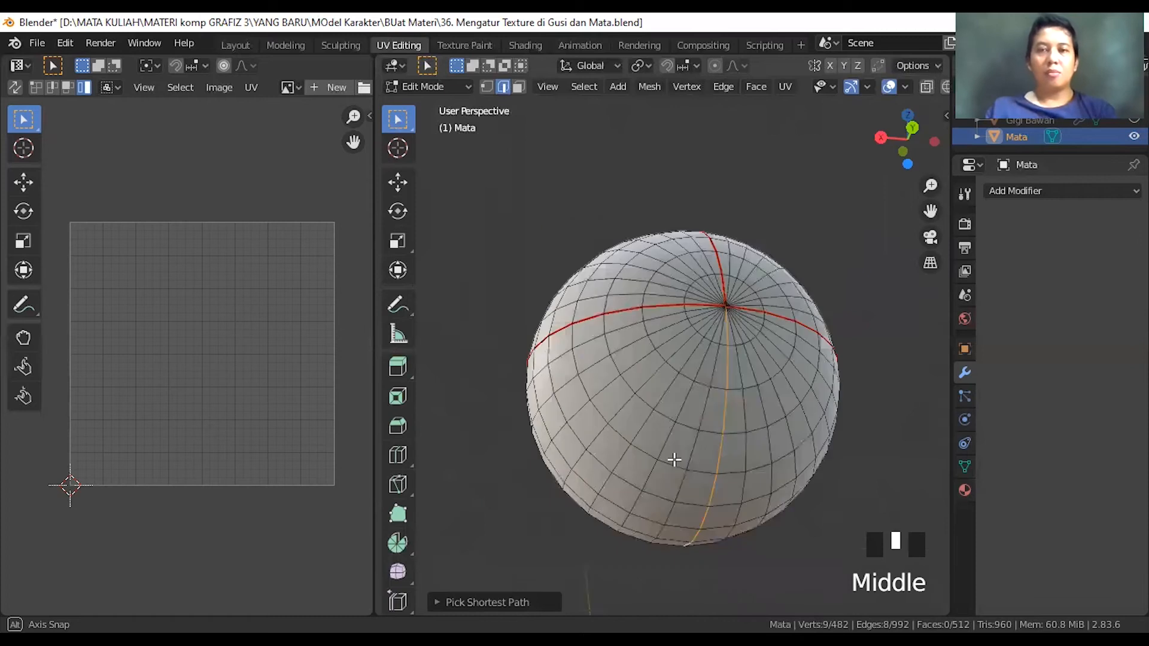
pyautogui.moveTo(618, 491); pyautogui.dragTo(646, 479, button='middle')
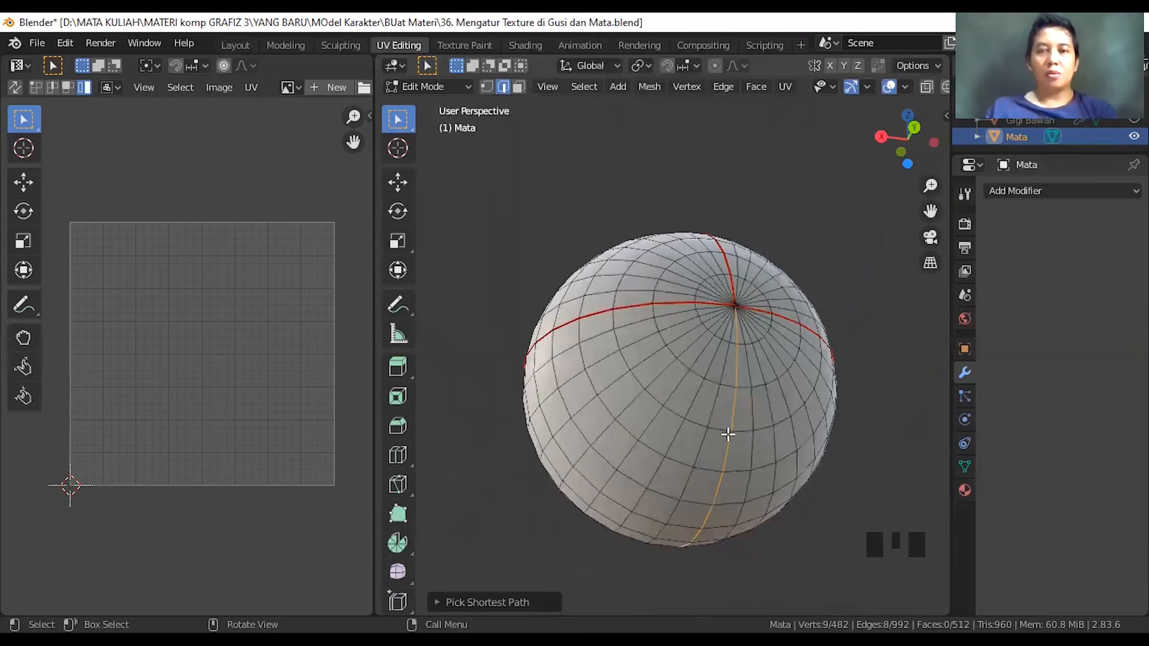
pyautogui.rightClick(716, 404)
pyautogui.click(688, 434)
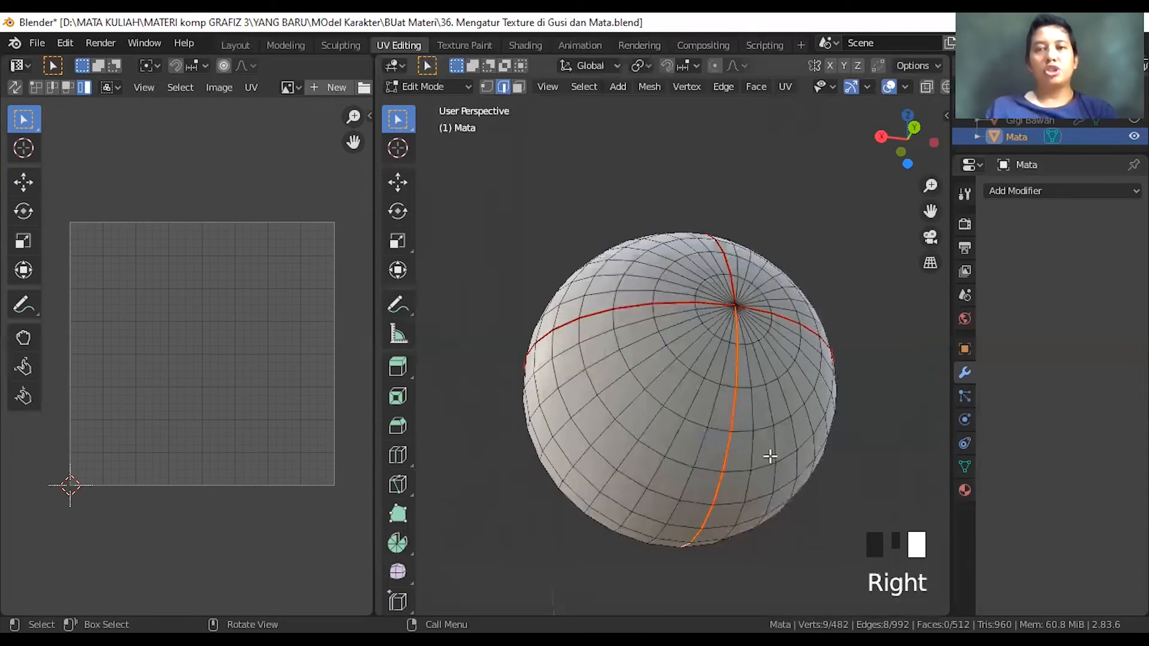
# - Select the eyeball's entire linked mesh and open the context commands for its edges
pyautogui.scroll(-2, 705, 453)
pyautogui.moveTo(741, 397); pyautogui.dragTo(747, 400, button='middle')
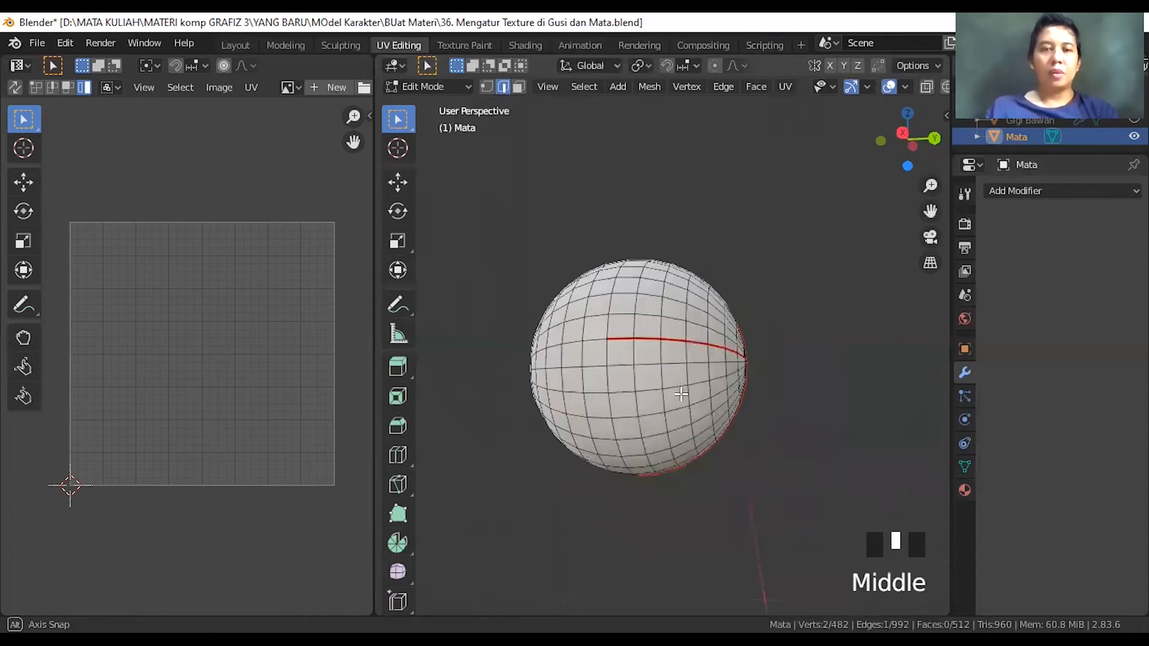
pyautogui.moveTo(681, 393); pyautogui.dragTo(692, 421, button='middle')
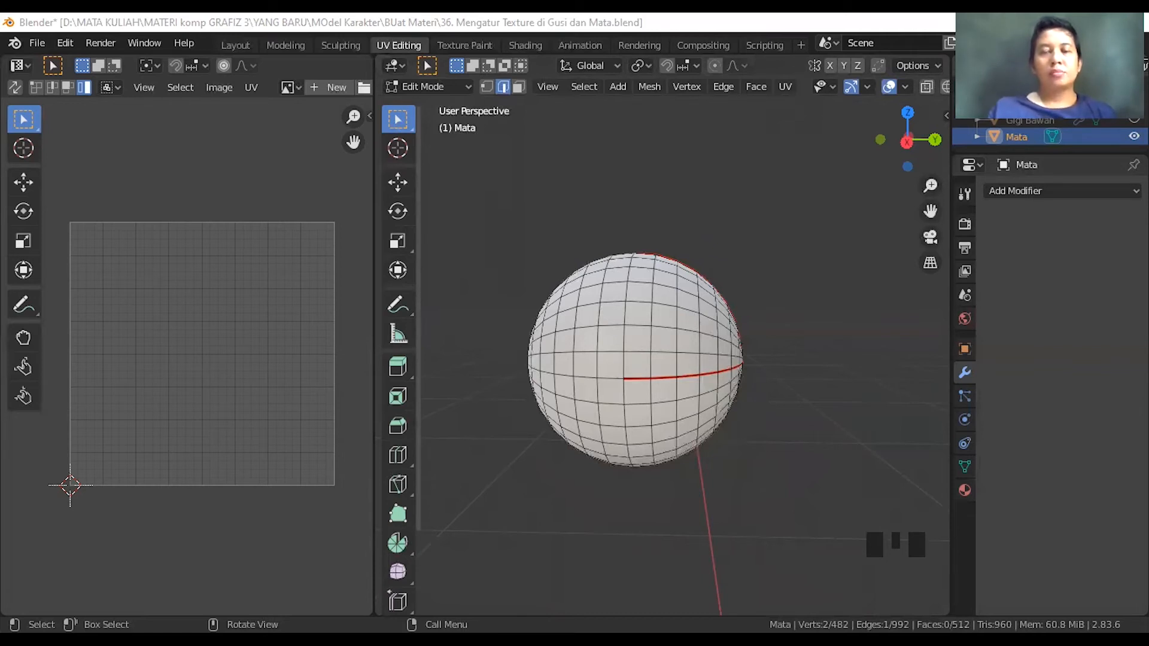
pyautogui.moveTo(714, 425); pyautogui.dragTo(654, 367, button='middle')
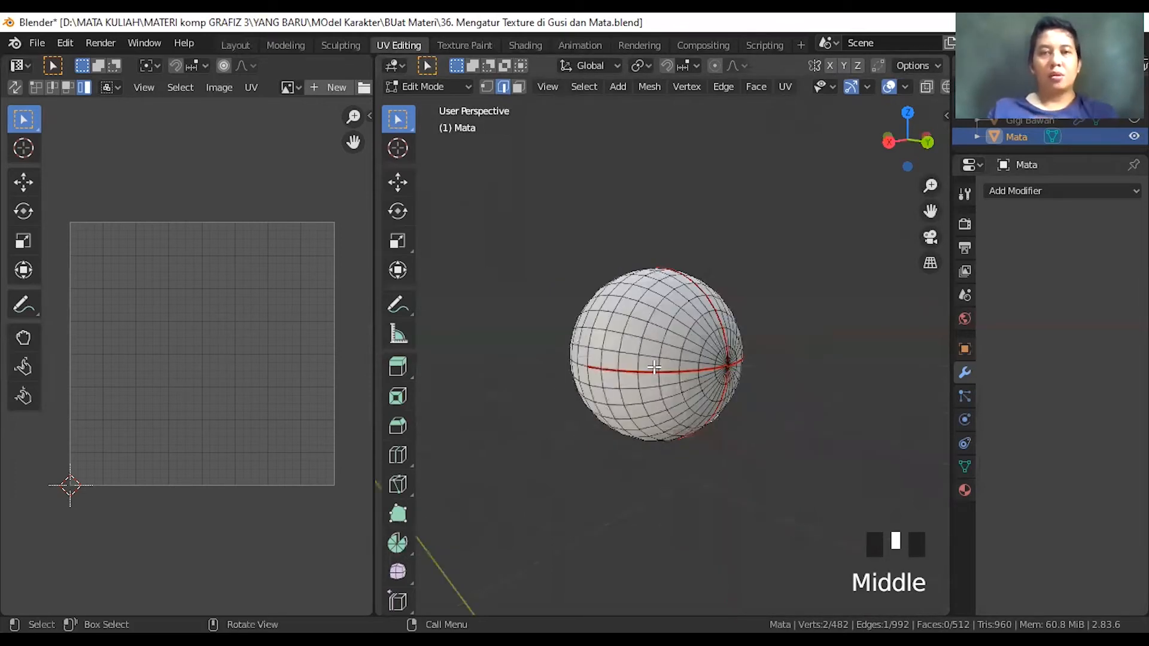
pyautogui.press('l')
pyautogui.rightClick(651, 367)
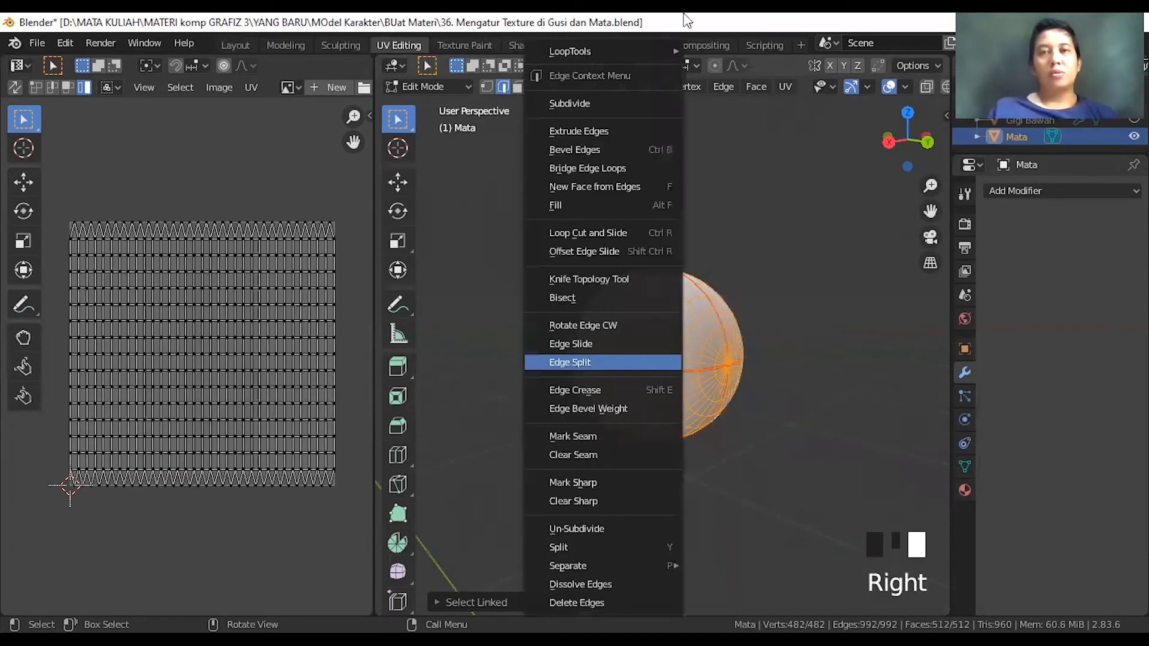
# - Unwrap the selected eyeball mesh into a new UV layout with the Unwrap operation
pyautogui.rightClick(666, 345)
pyautogui.press('u')
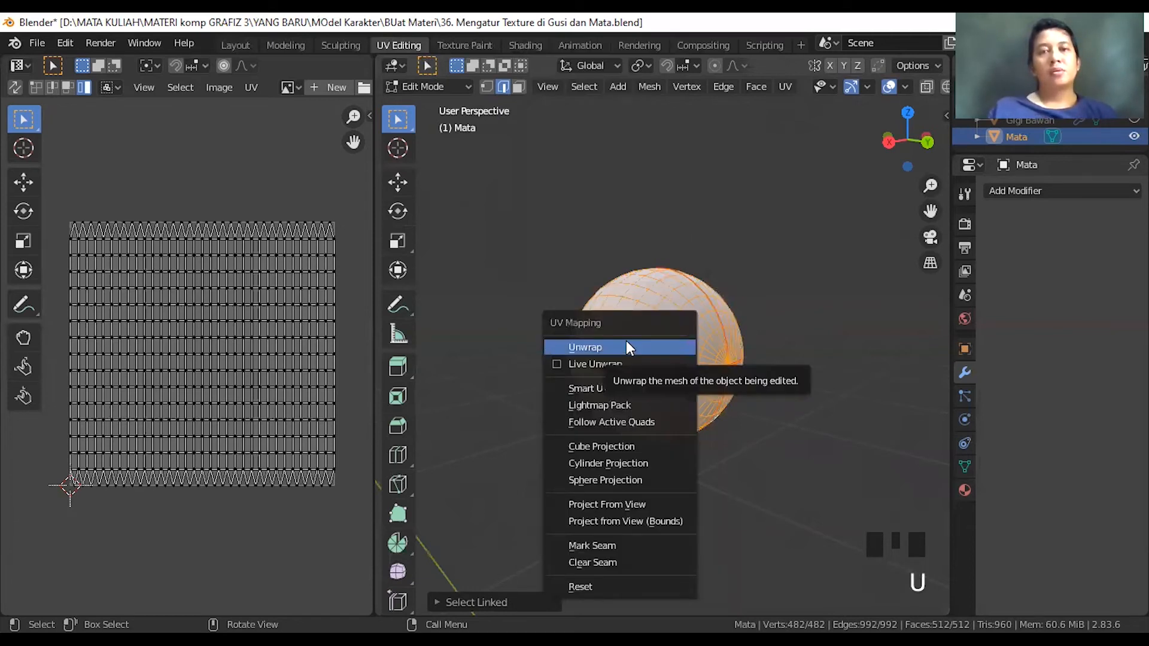
pyautogui.click(626, 347)
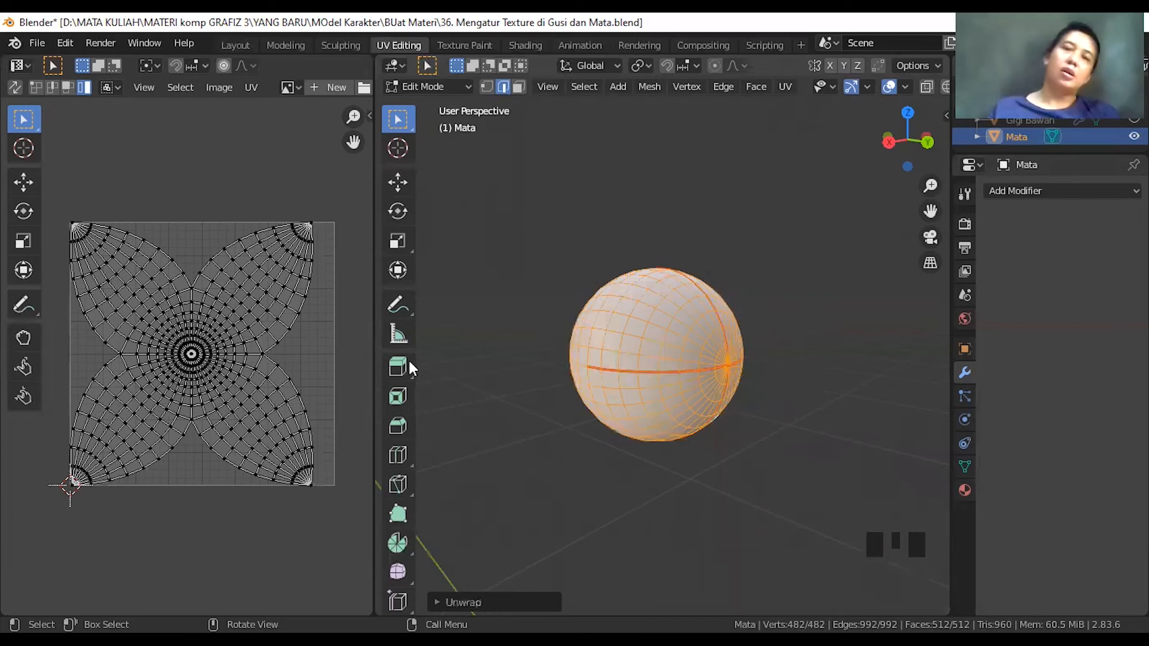
pyautogui.scroll(-2, 644, 430)
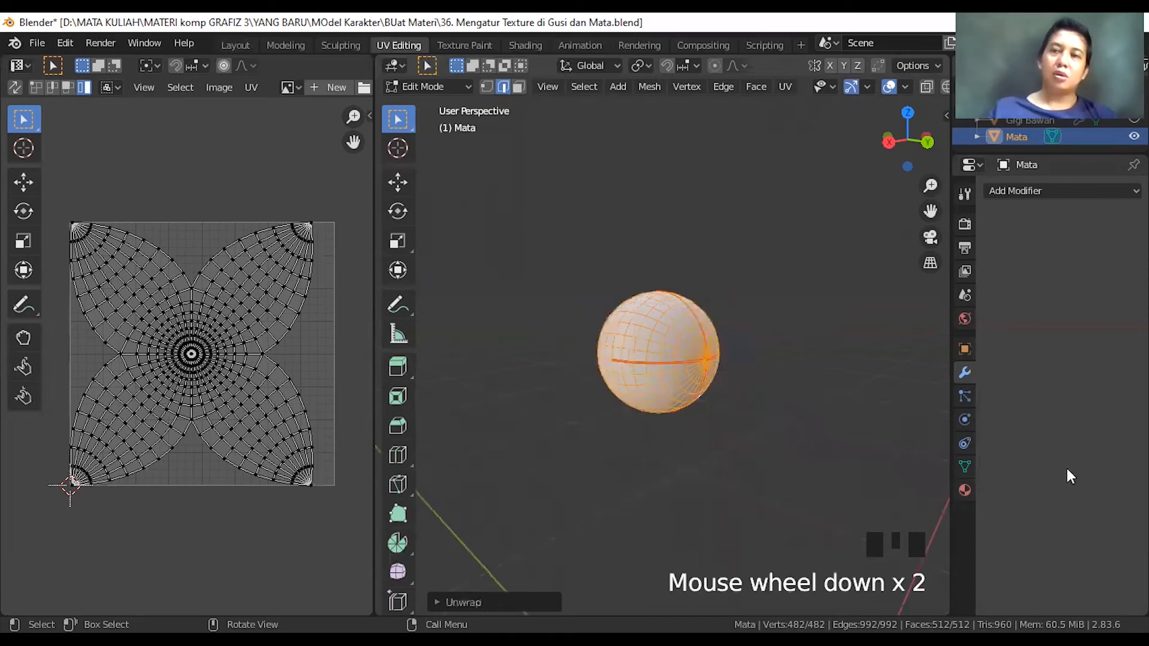
# - Try mirroring the eyeball across the X axis with a Mirror modifier and applying it in Object Mode
pyautogui.click(1038, 190)
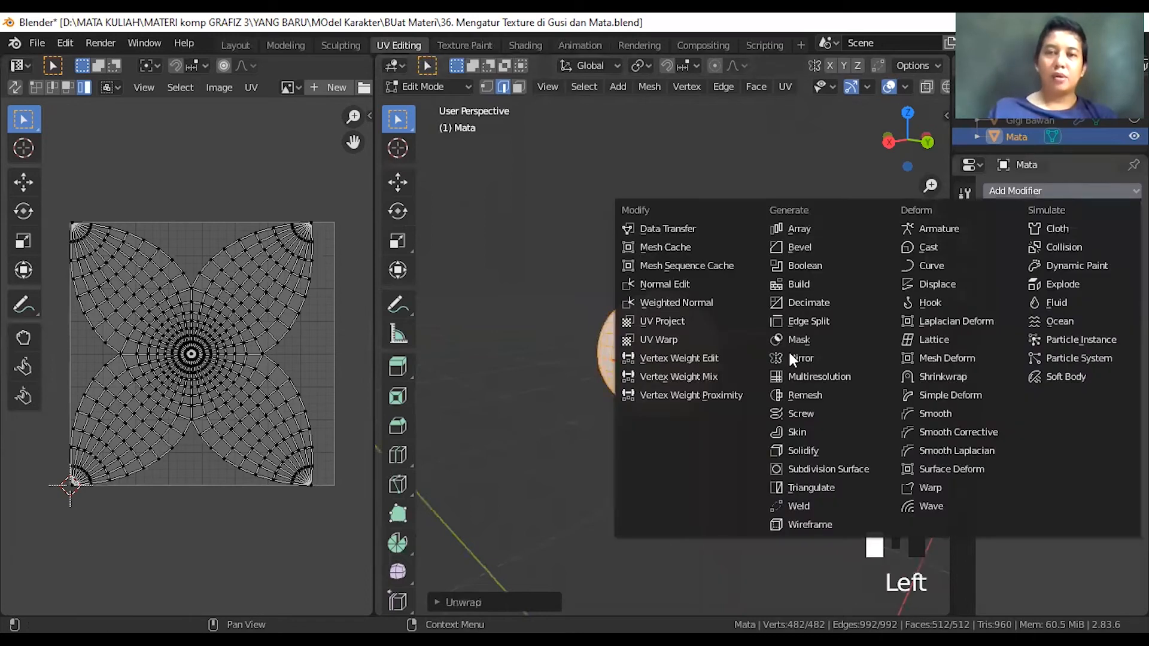
pyautogui.click(801, 358)
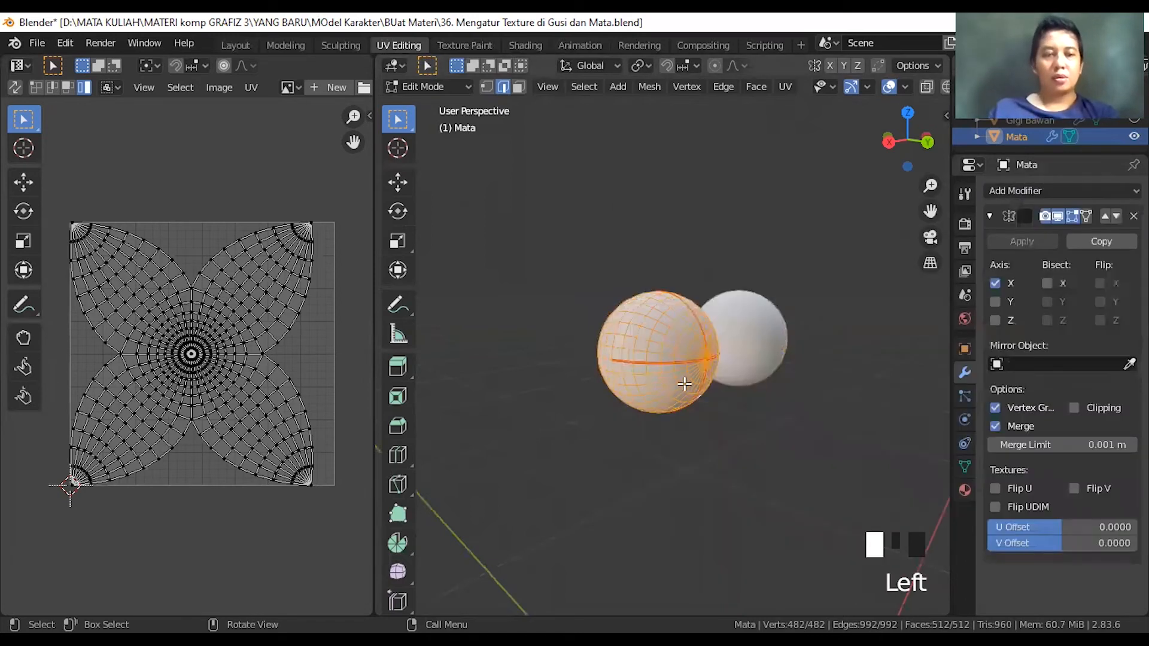
pyautogui.press('KP_1')
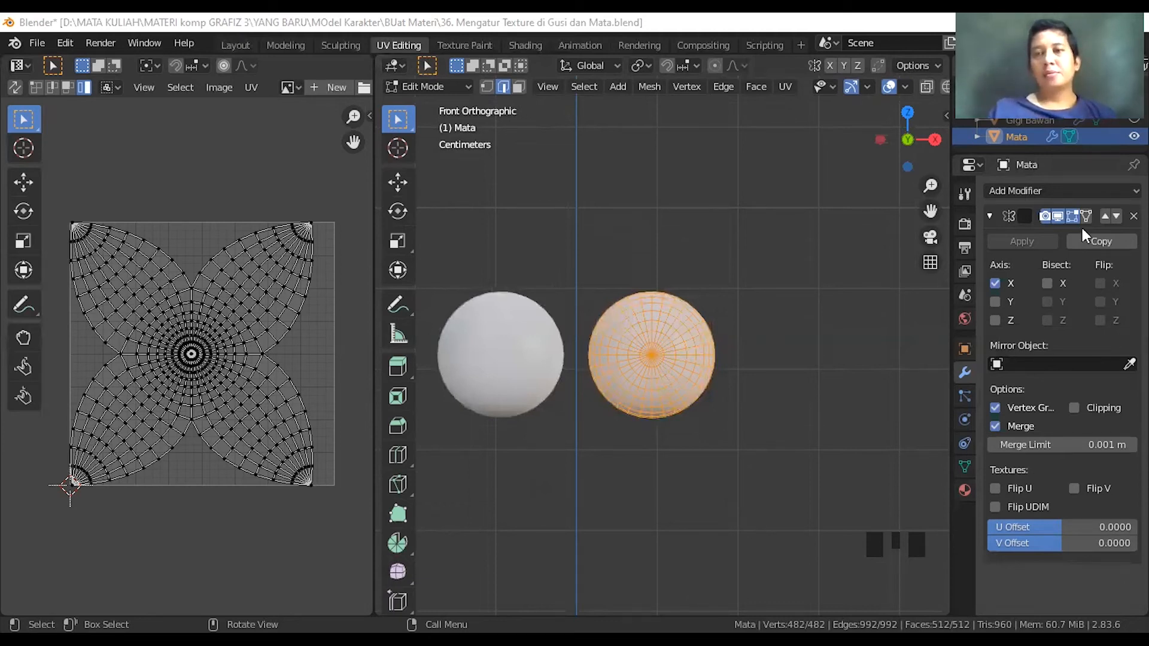
pyautogui.click(1022, 239)
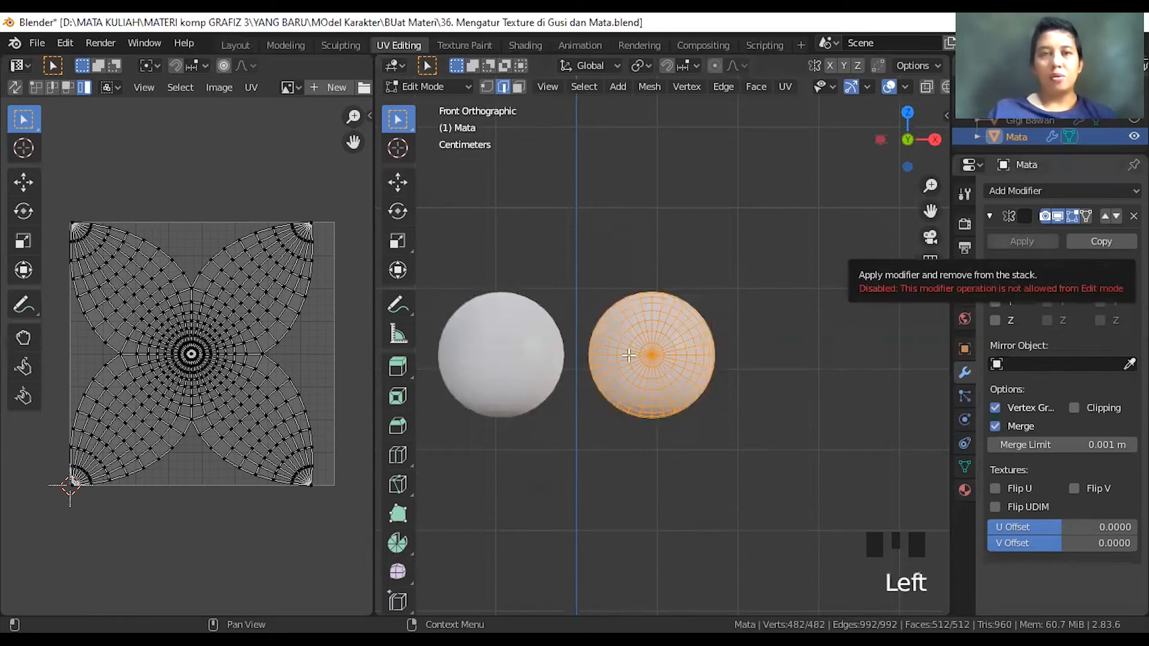
pyautogui.press('Tab')
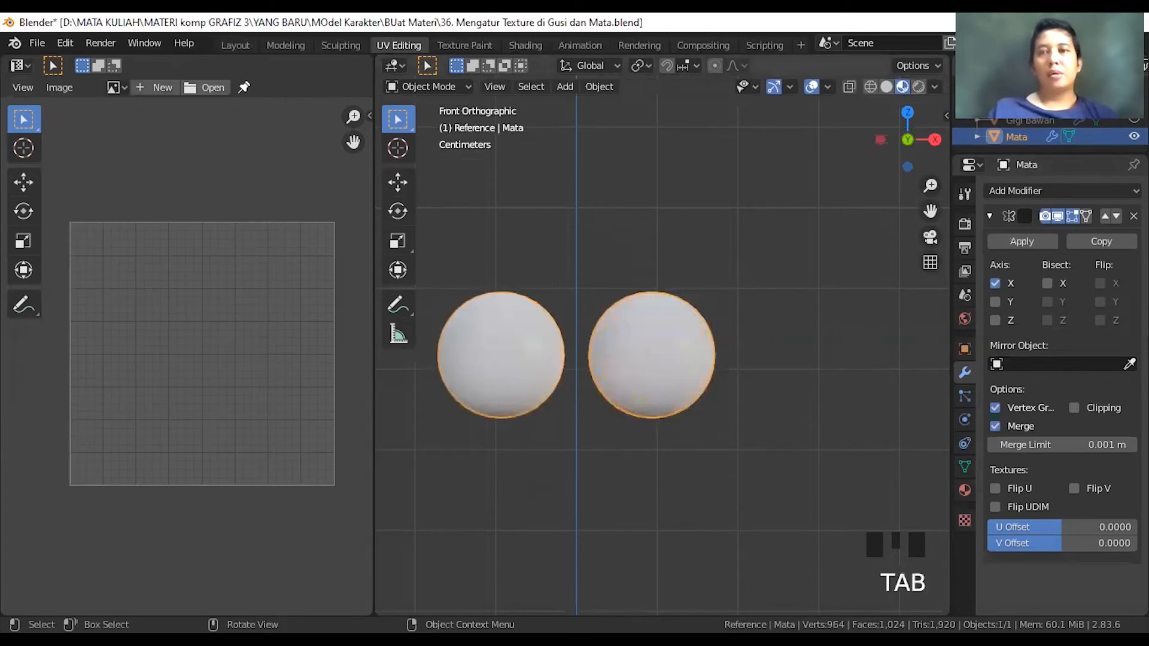
pyautogui.click(1013, 240)
pyautogui.press('Tab')
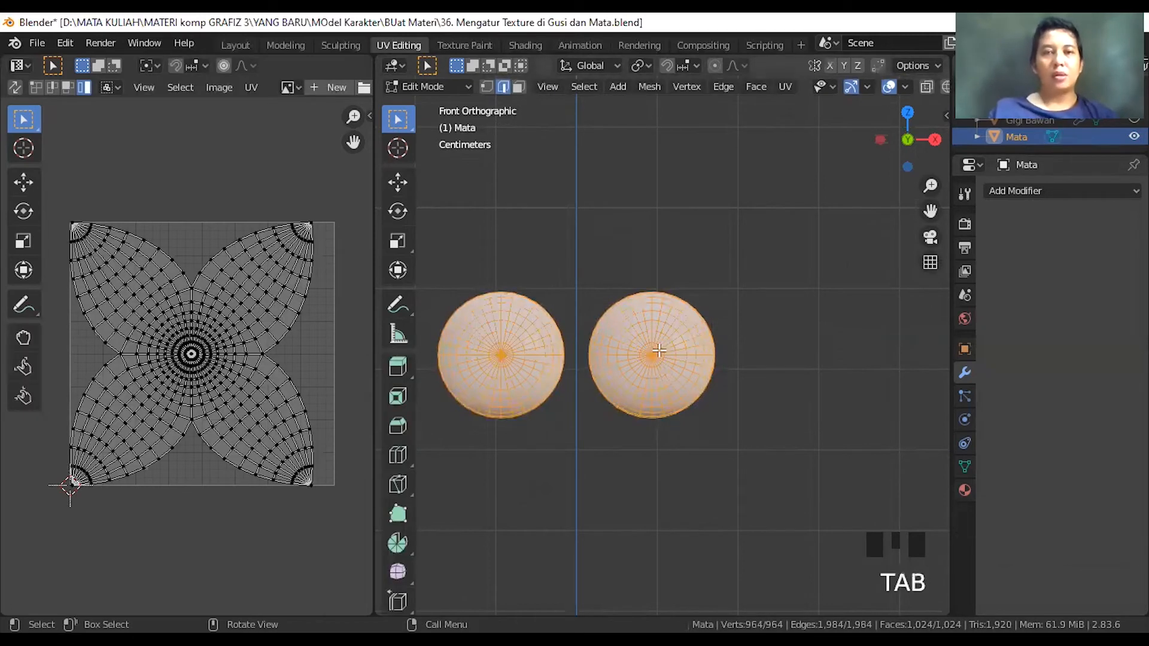
pyautogui.scroll(-4, 903, 89)
pyautogui.click(904, 88)
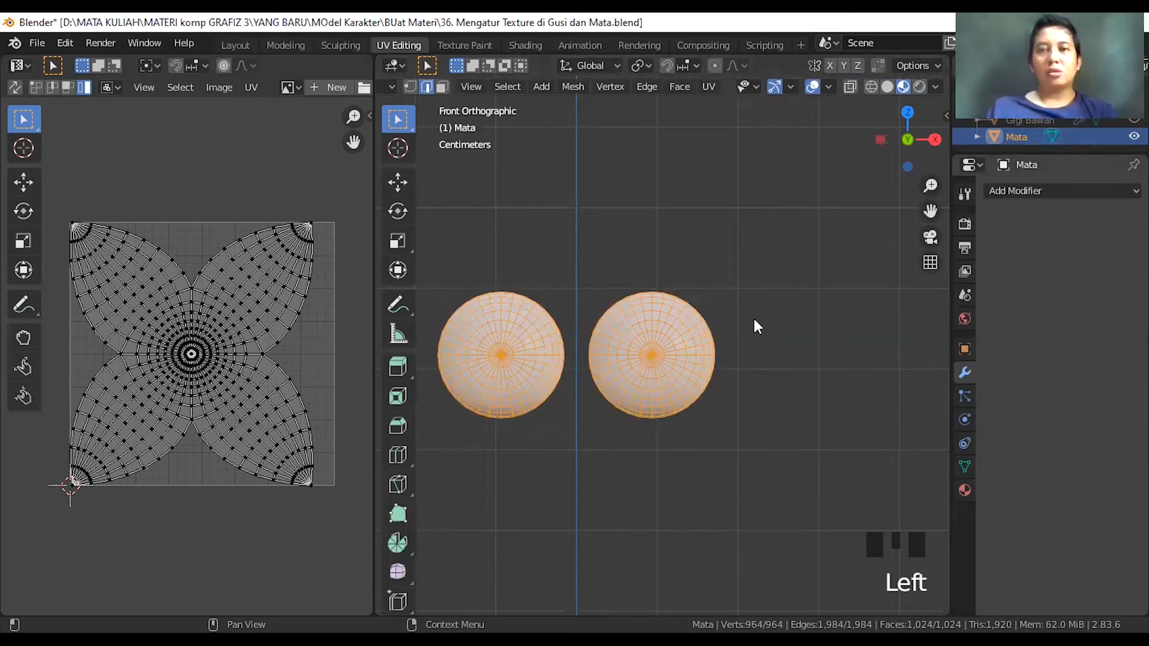
# - Undo the applied Mirror modifier back to the single unwrapped eyeball
pyautogui.hotkey('ctrl', 'z')
pyautogui.hotkey('ctrl', 'z')
pyautogui.hotkey('ctrl', 'z')
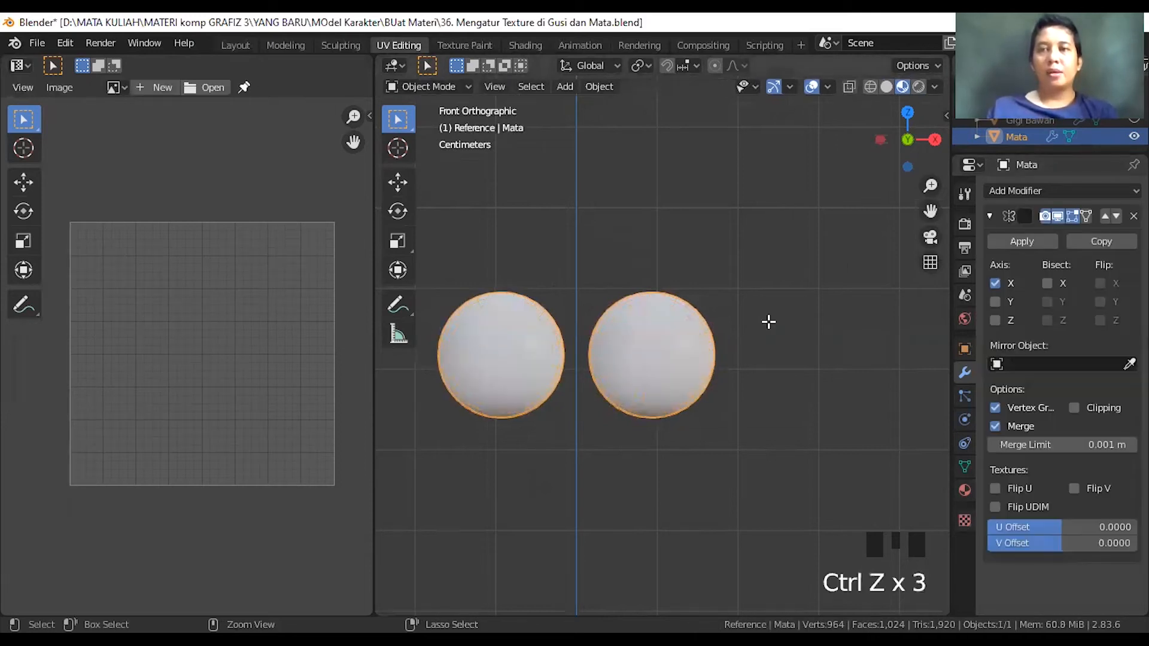
pyautogui.hotkey('ctrl', 'z')
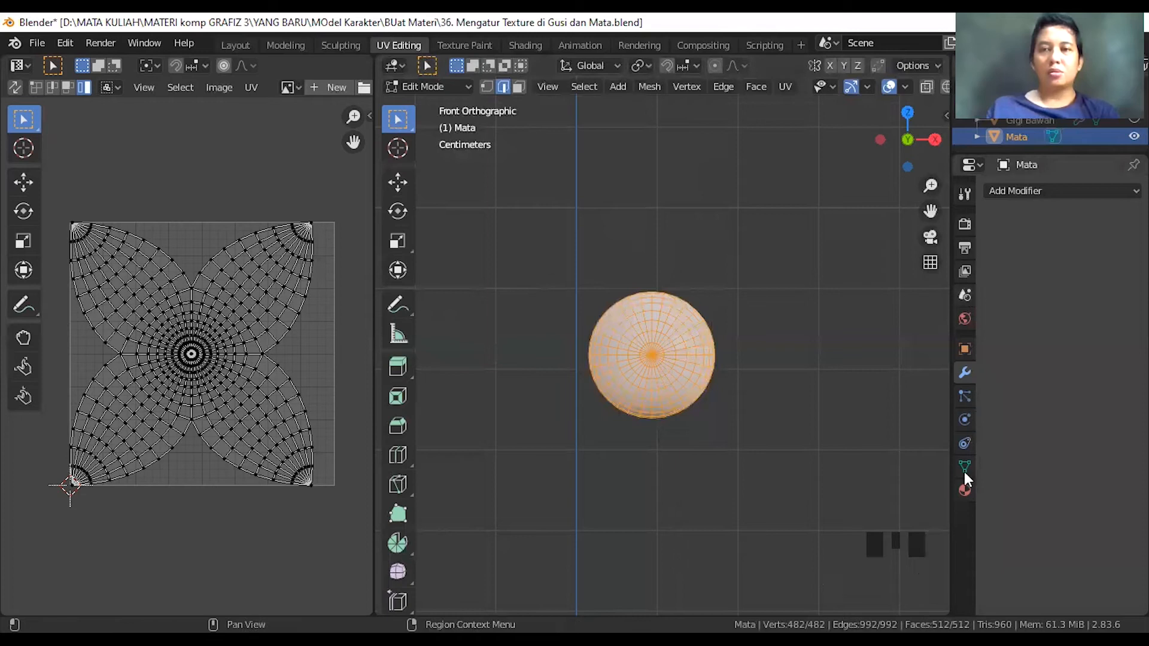
pyautogui.scroll(-1, 956, 446)
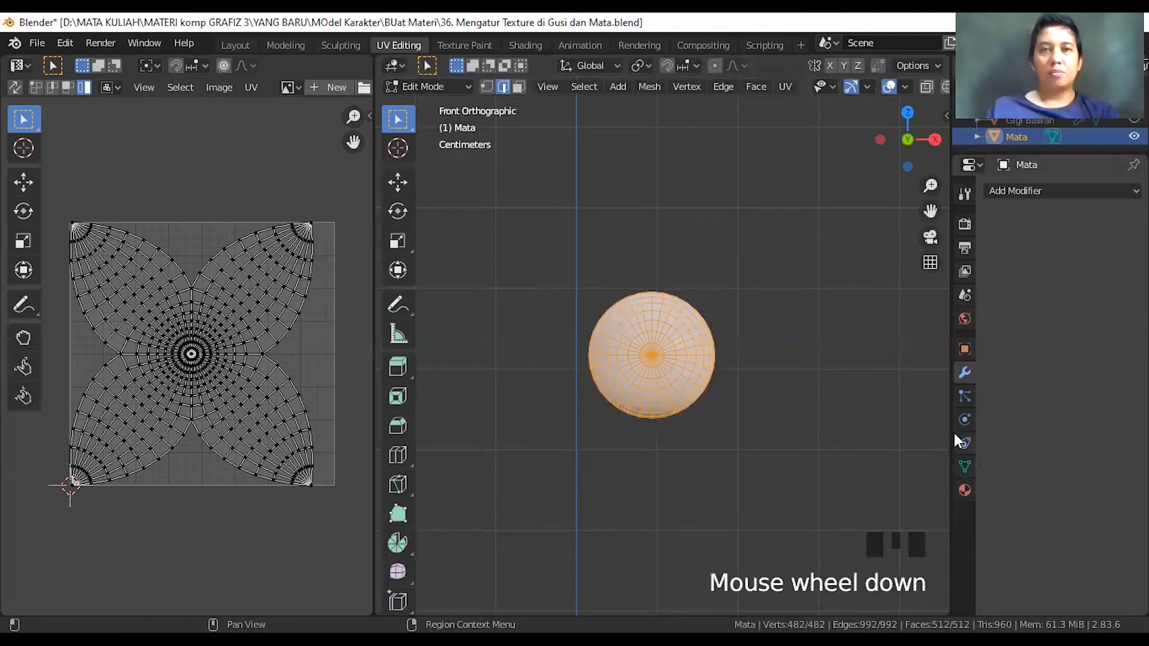
pyautogui.press('Tab')
pyautogui.press('Tab')
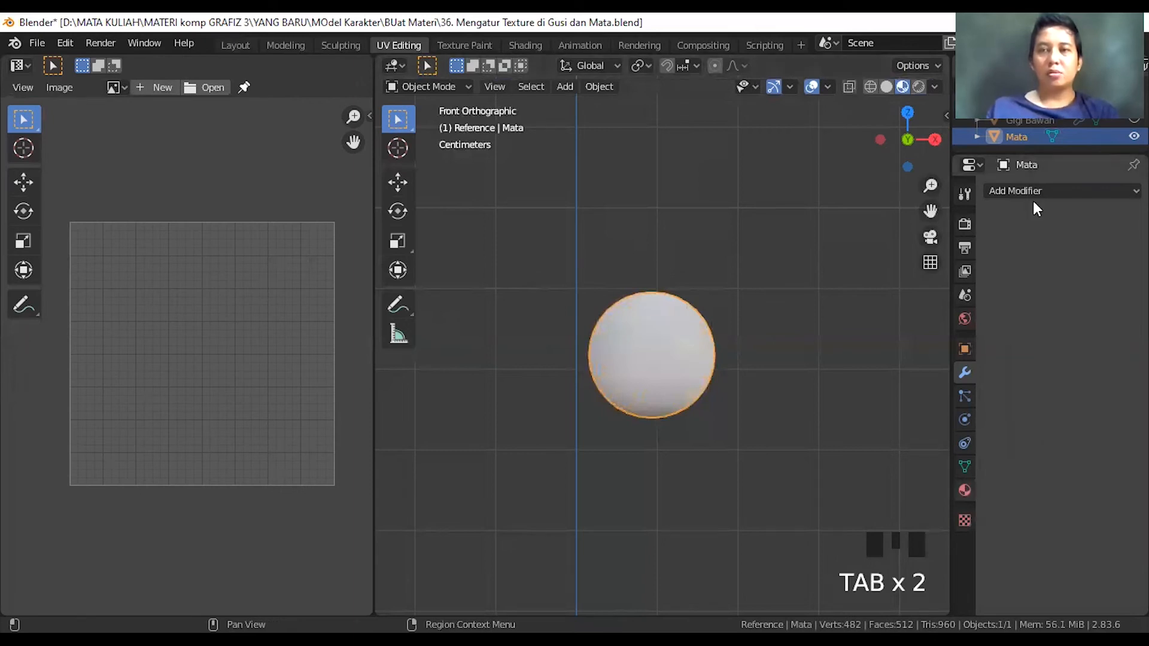
pyautogui.scroll(-3, 963, 517)
pyautogui.click(965, 521)
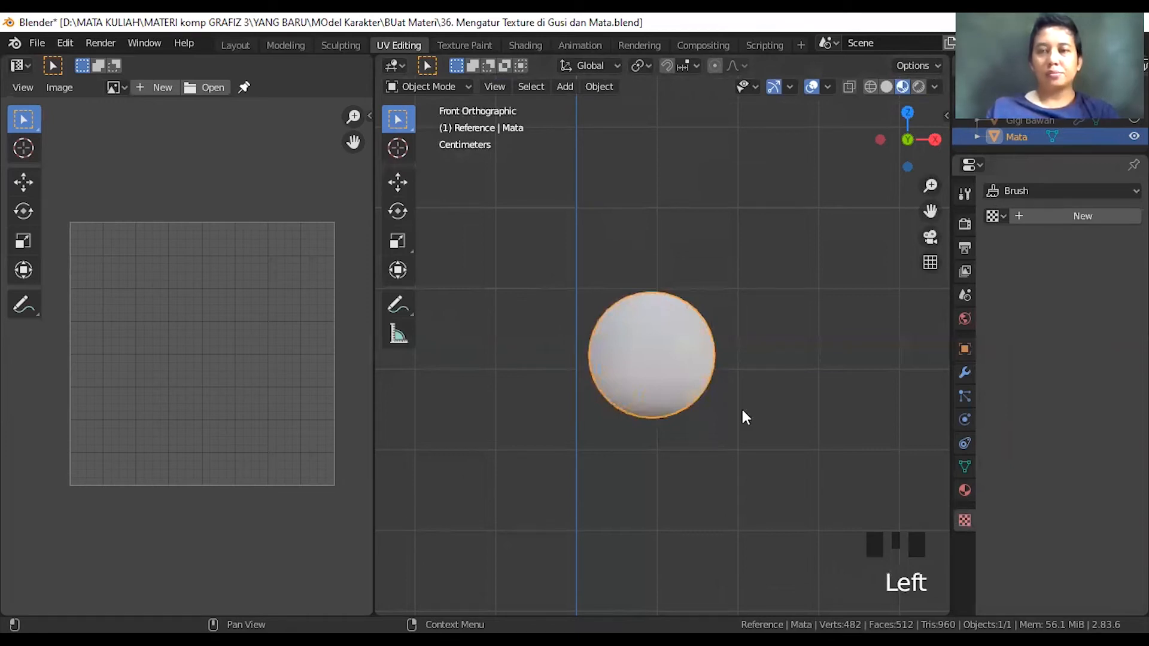
pyautogui.click(1005, 217)
pyautogui.click(678, 362)
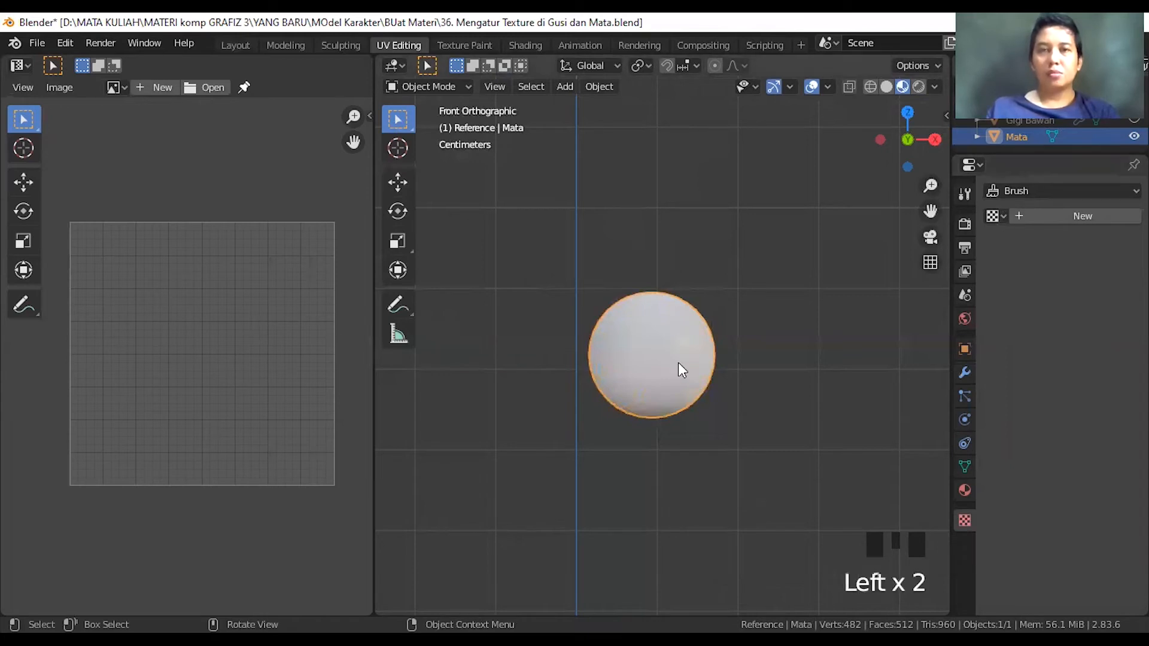
pyautogui.click(1044, 214)
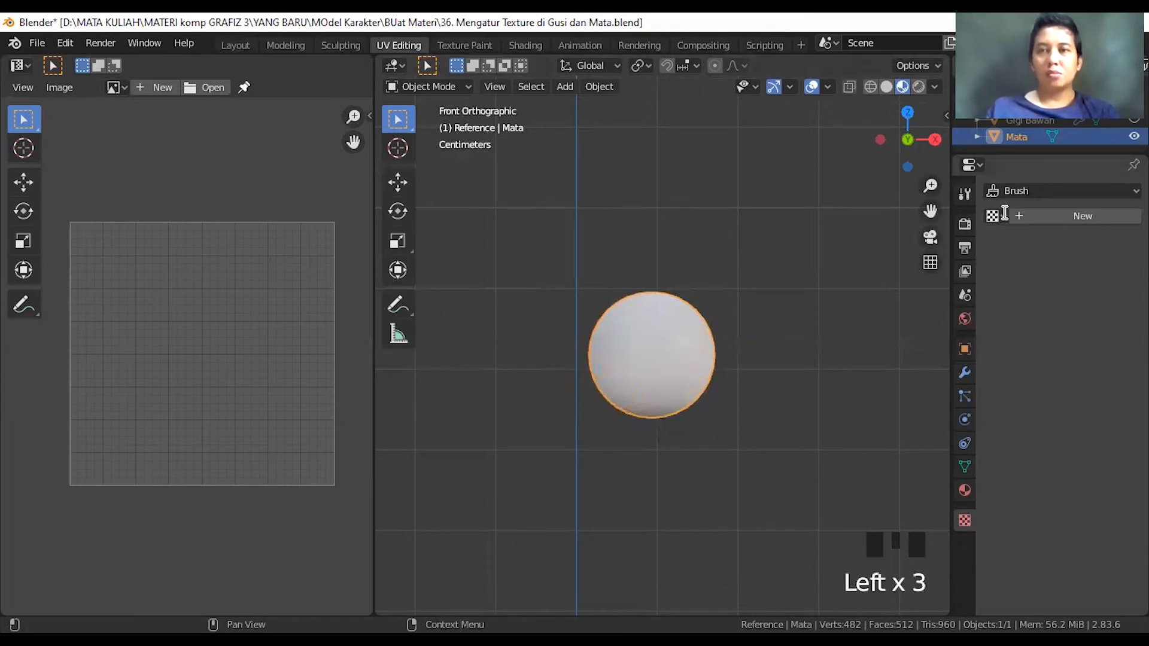
pyautogui.click(1038, 215)
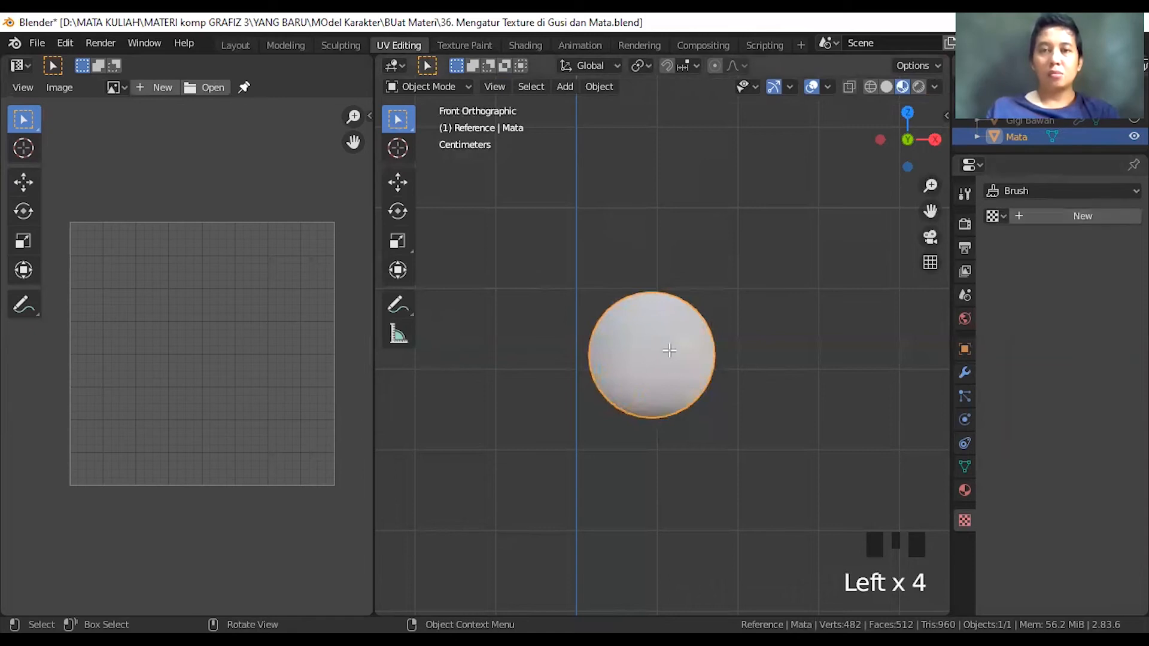
# - Assign the existing UV Test Material to the eyeball
pyautogui.press('Tab')
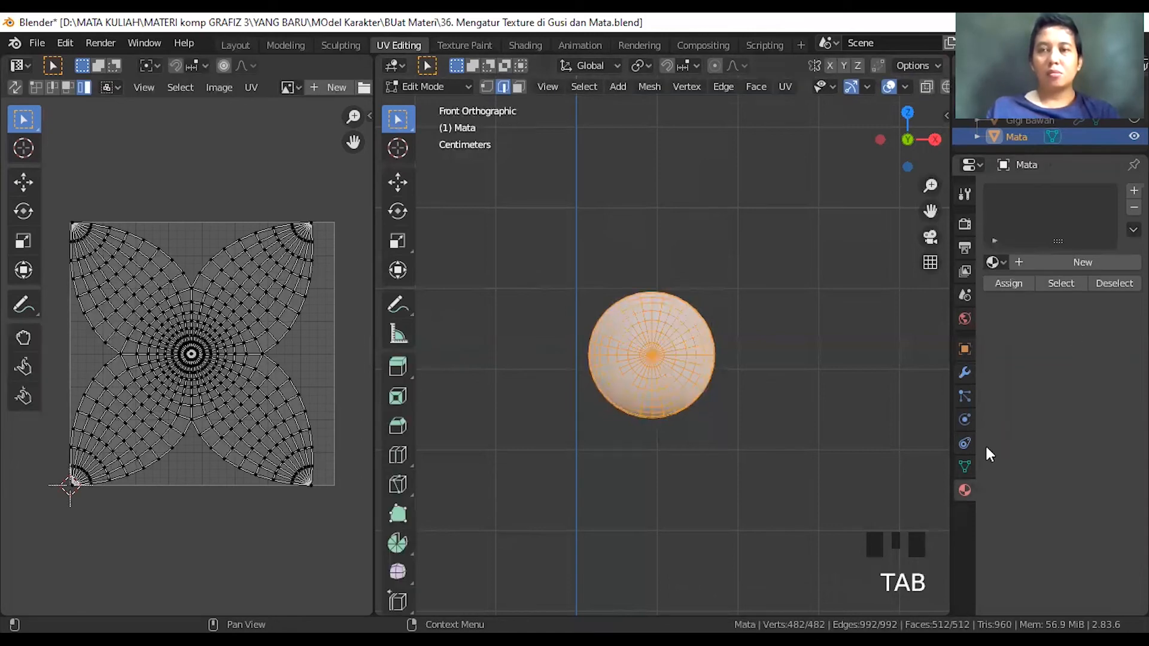
pyautogui.click(993, 262)
pyautogui.click(859, 288)
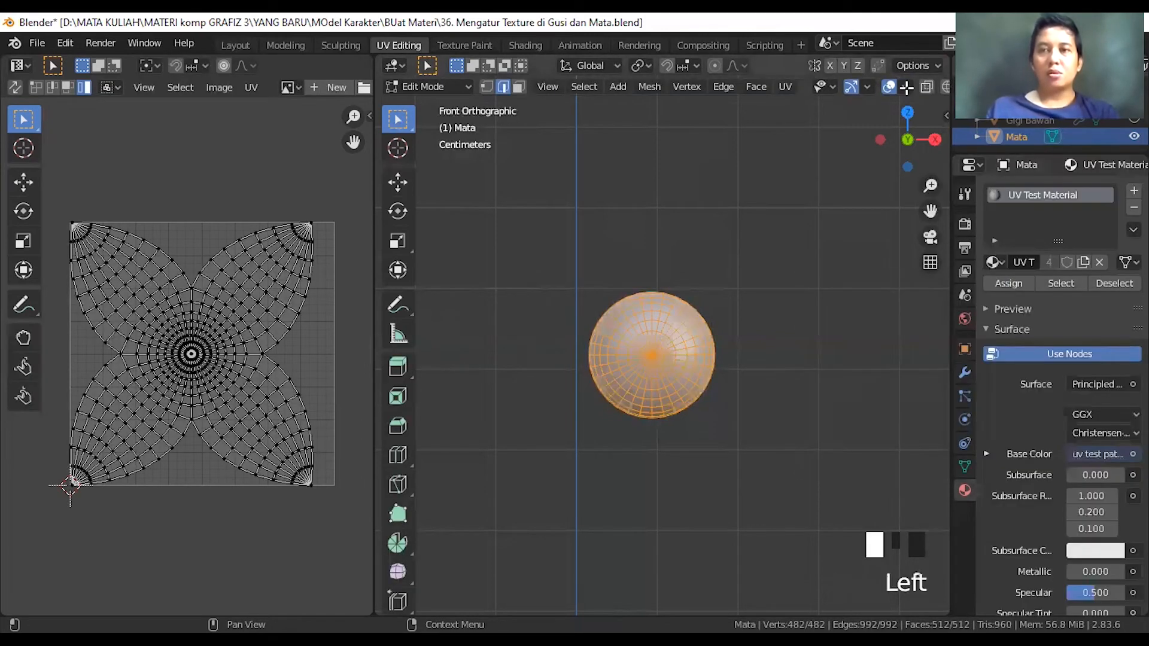
pyautogui.middleClick(981, 363)
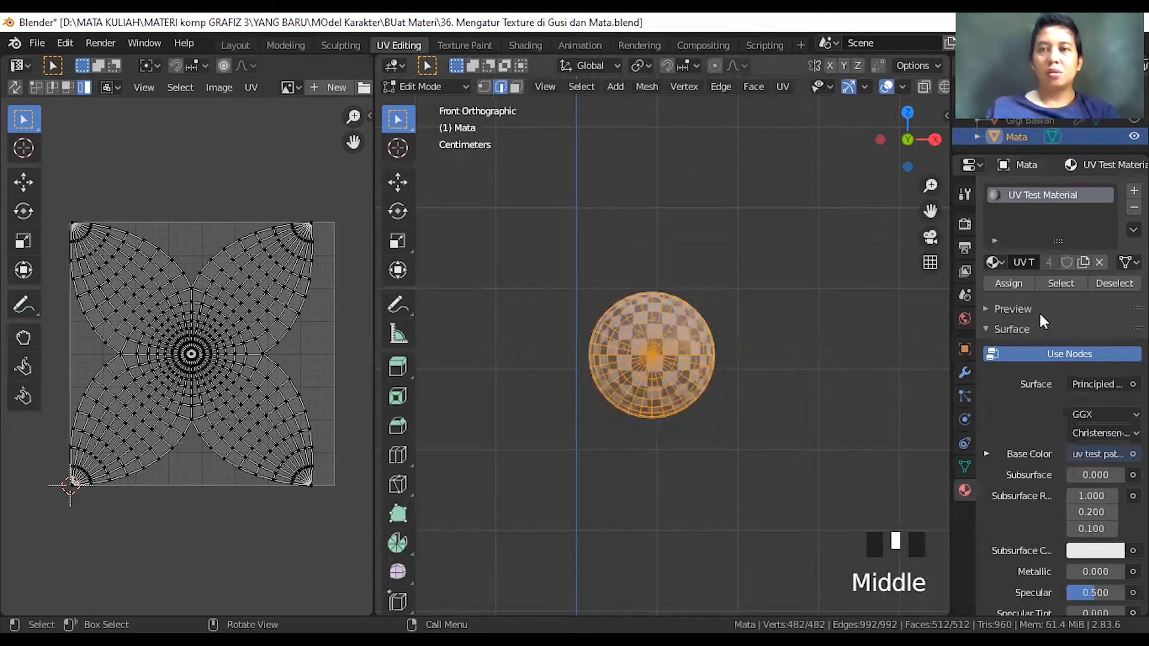
# - Add a Mirror modifier on the X axis to the checkered eyeball in Object Mode and apply it
pyautogui.click(965, 372)
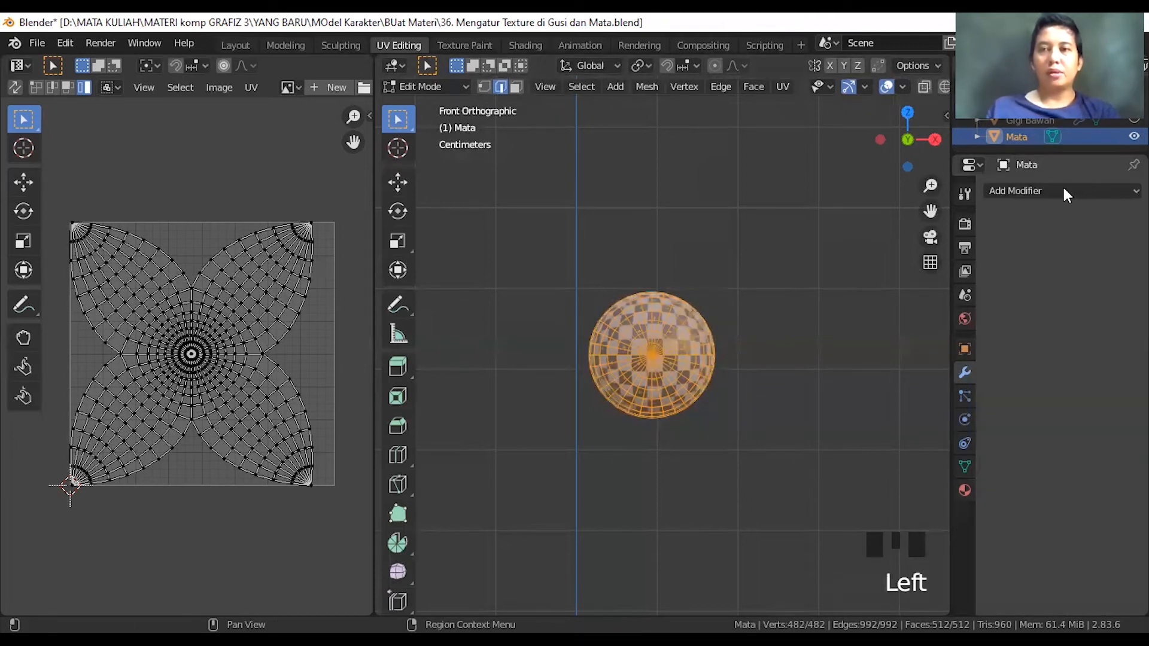
pyautogui.click(1018, 191)
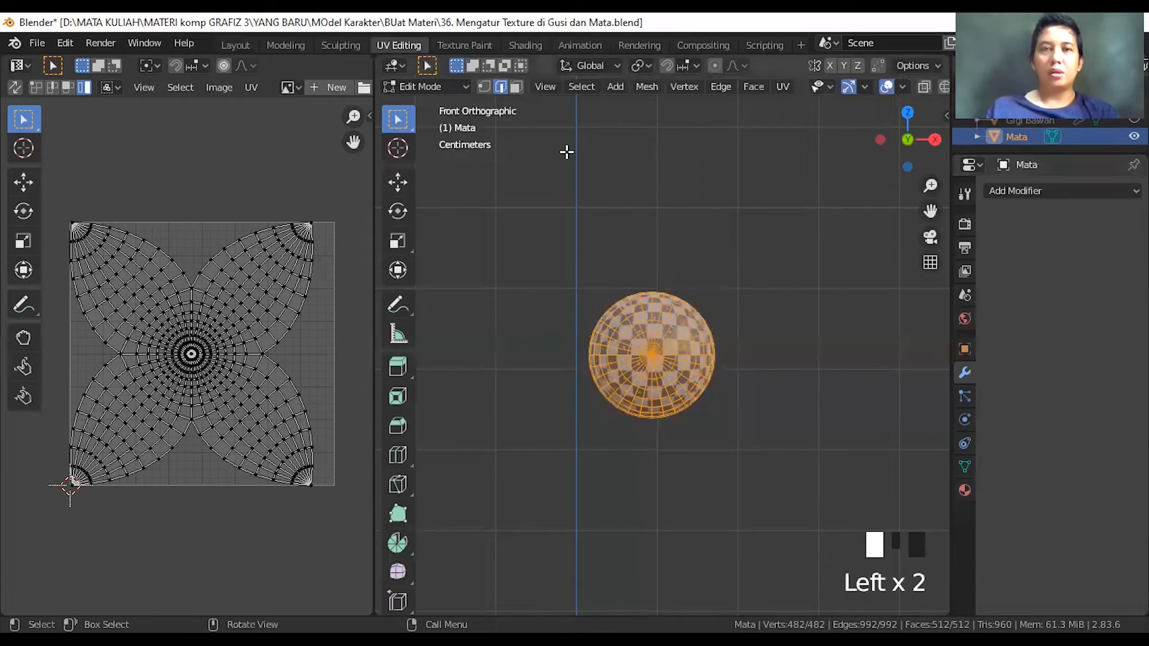
pyautogui.press('Tab')
pyautogui.click(1039, 185)
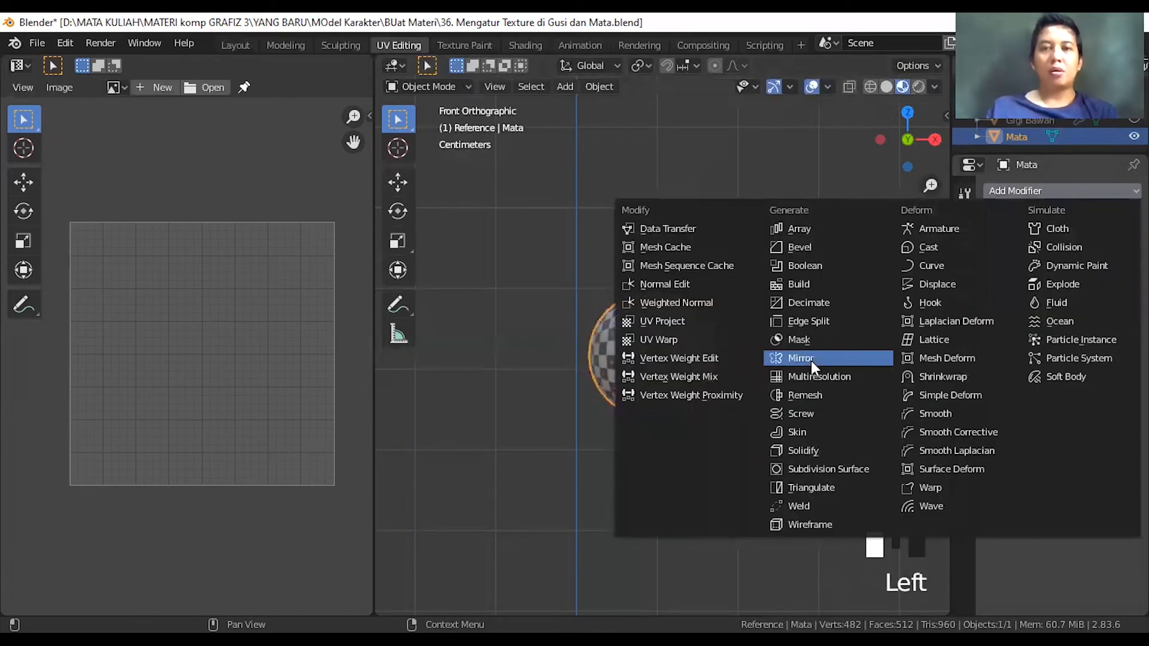
pyautogui.click(810, 360)
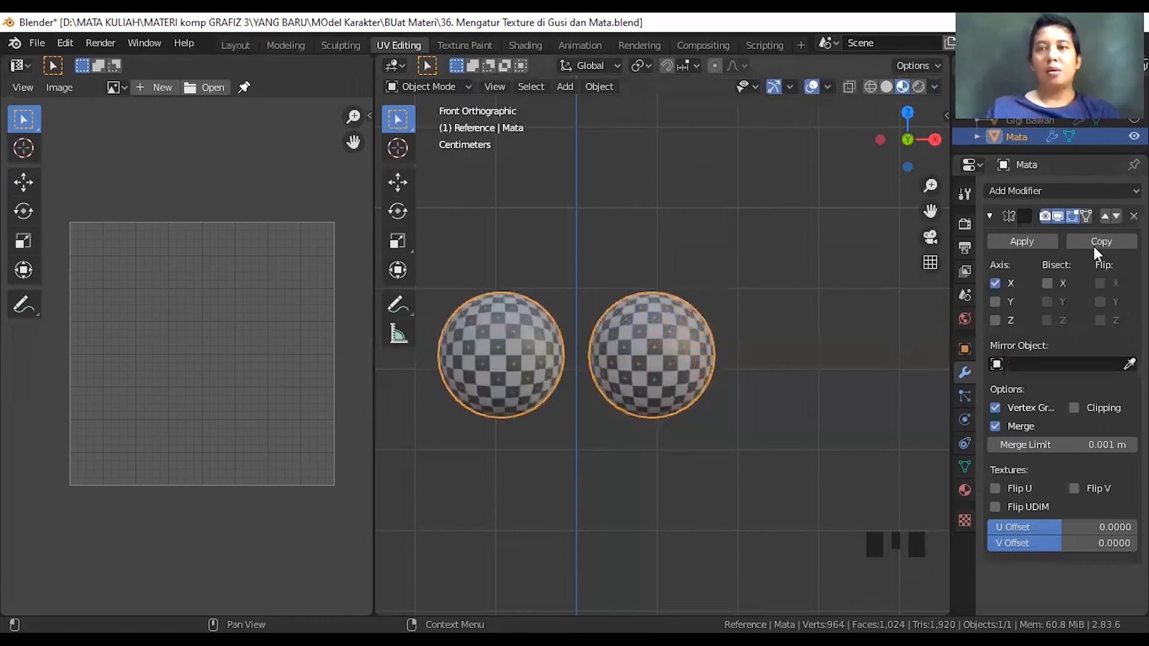
pyautogui.click(1028, 242)
pyautogui.scroll(-1, 1047, 119)
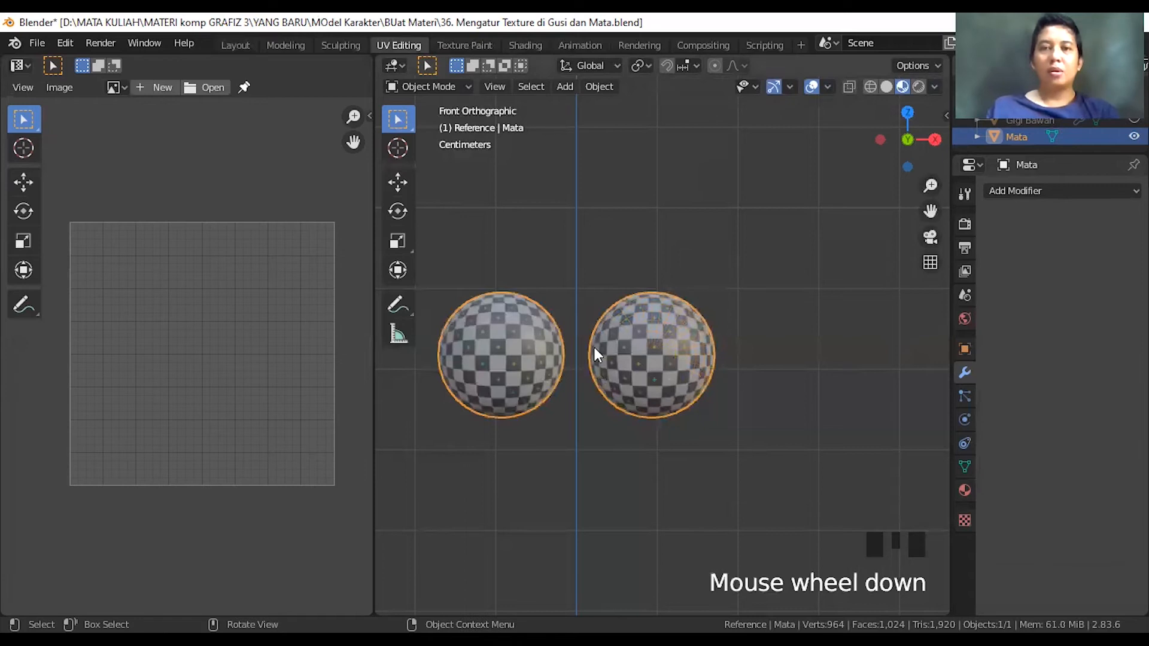
# - Enlarge the outliner area to show the Mata object and the objects around it
pyautogui.click(1073, 148)
pyautogui.moveTo(1077, 154); pyautogui.dragTo(1073, 227)
pyautogui.moveTo(1029, 179); pyautogui.dragTo(1026, 264)
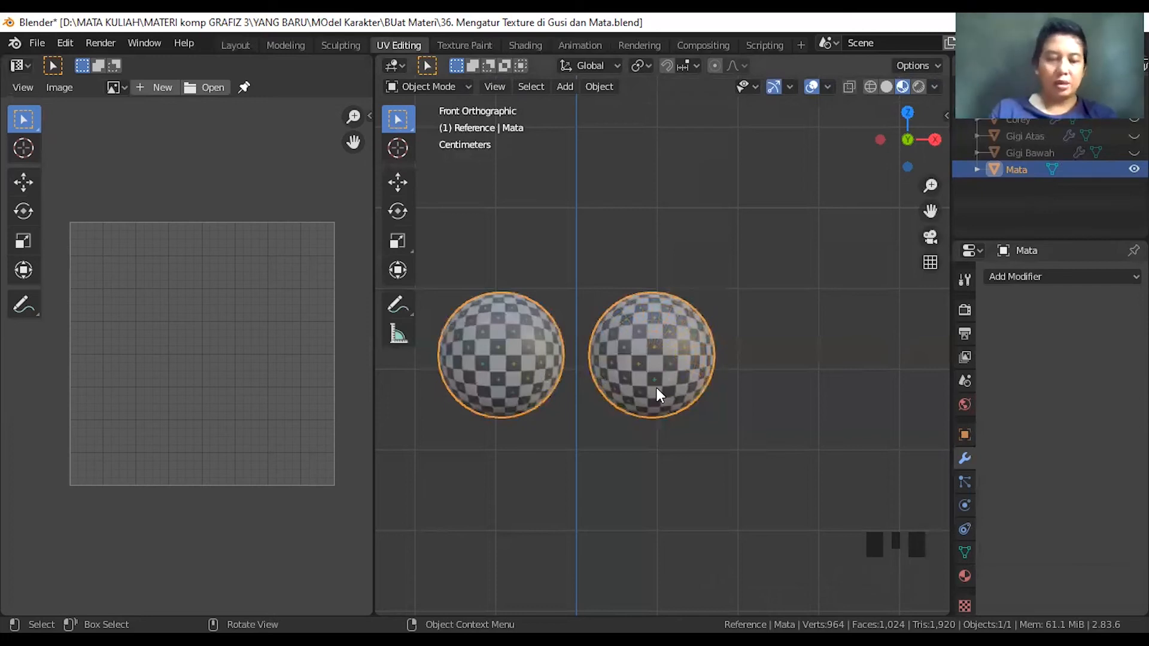
# - Select only the linked geometry of the original eyeball on the positive X side in Edit Mode
pyautogui.press('Tab')
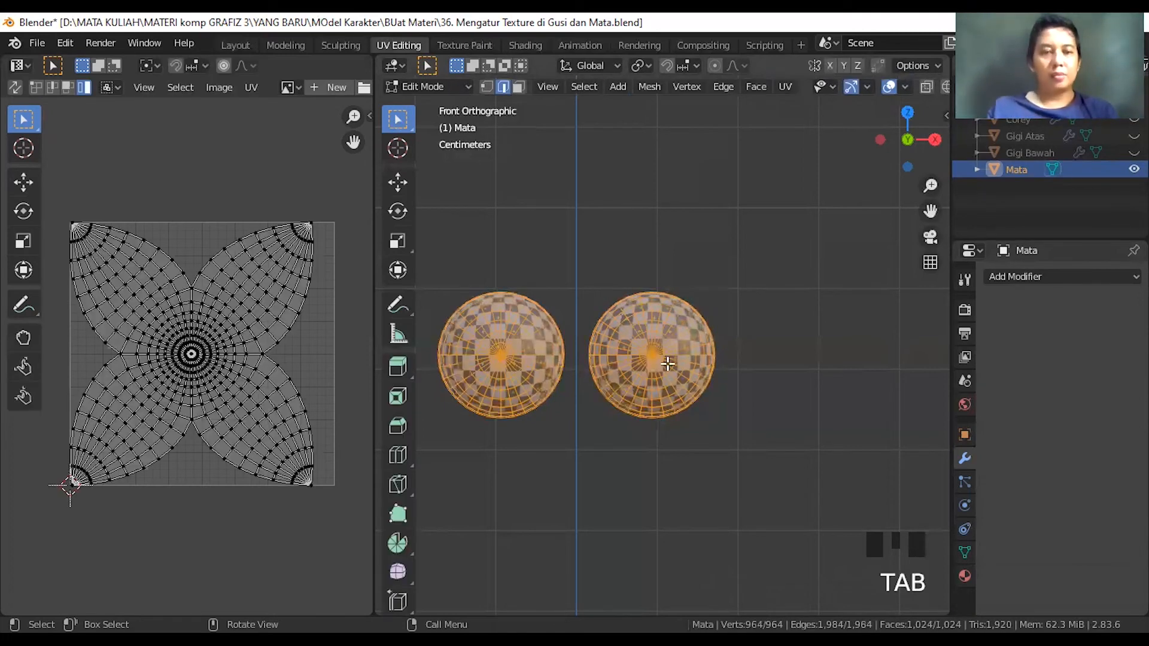
pyautogui.press('a')
pyautogui.press('a')
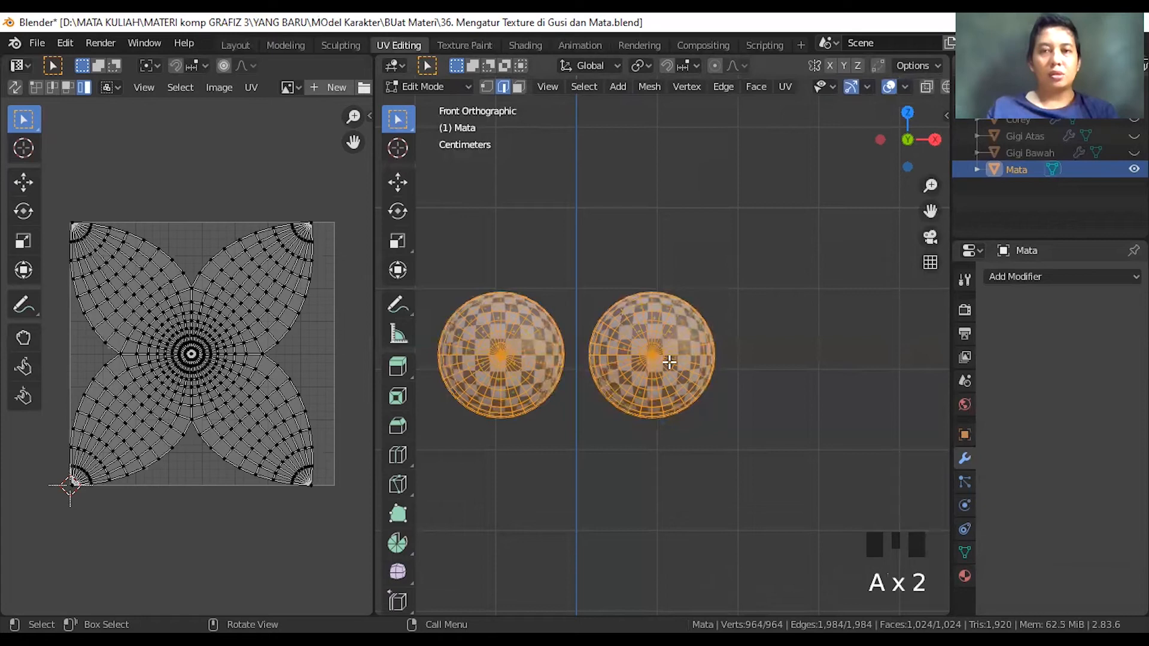
pyautogui.click(669, 362)
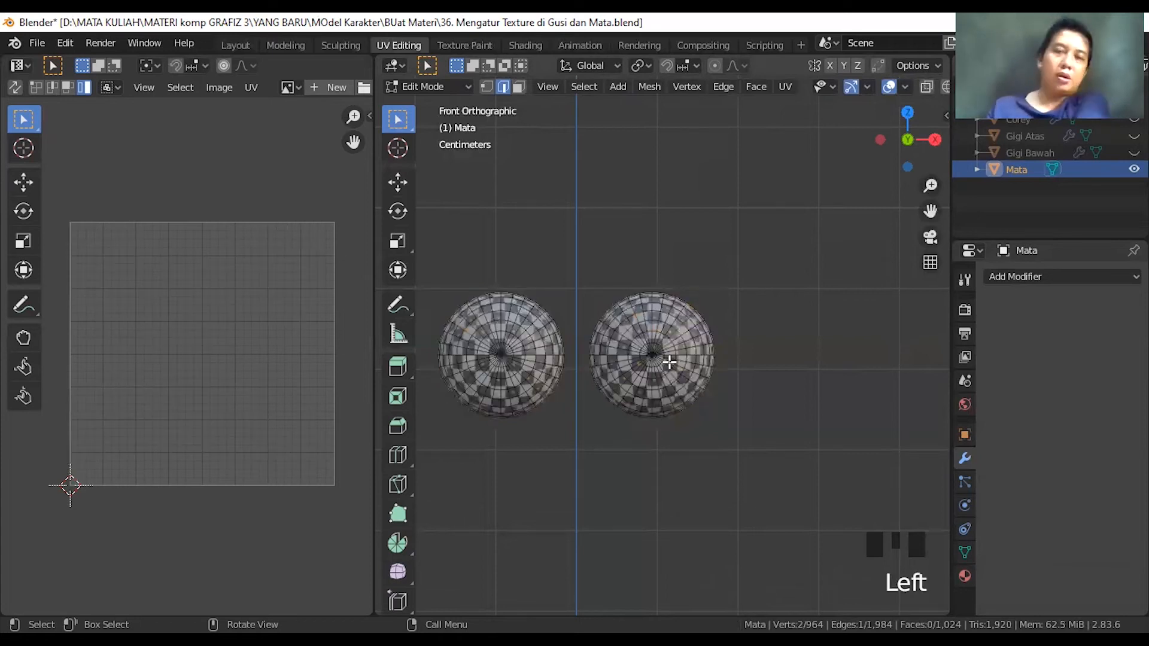
pyautogui.press('l')
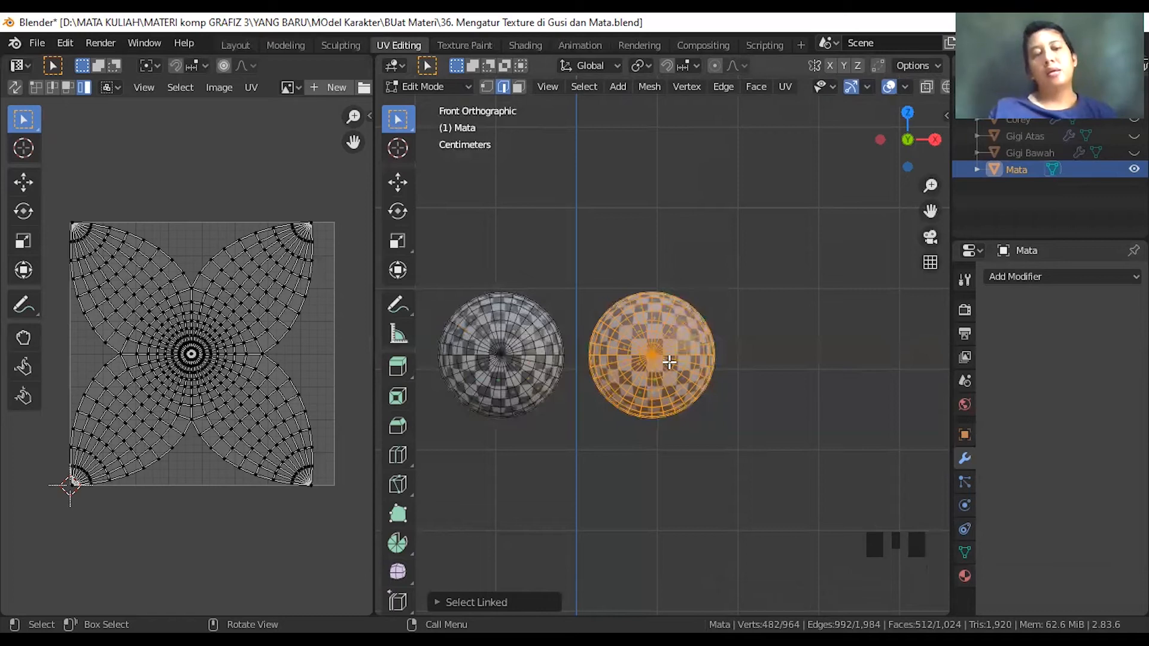
# - Try scaling the selected eyeball, and undo the resize
pyautogui.press('s')
pyautogui.click(669, 363)
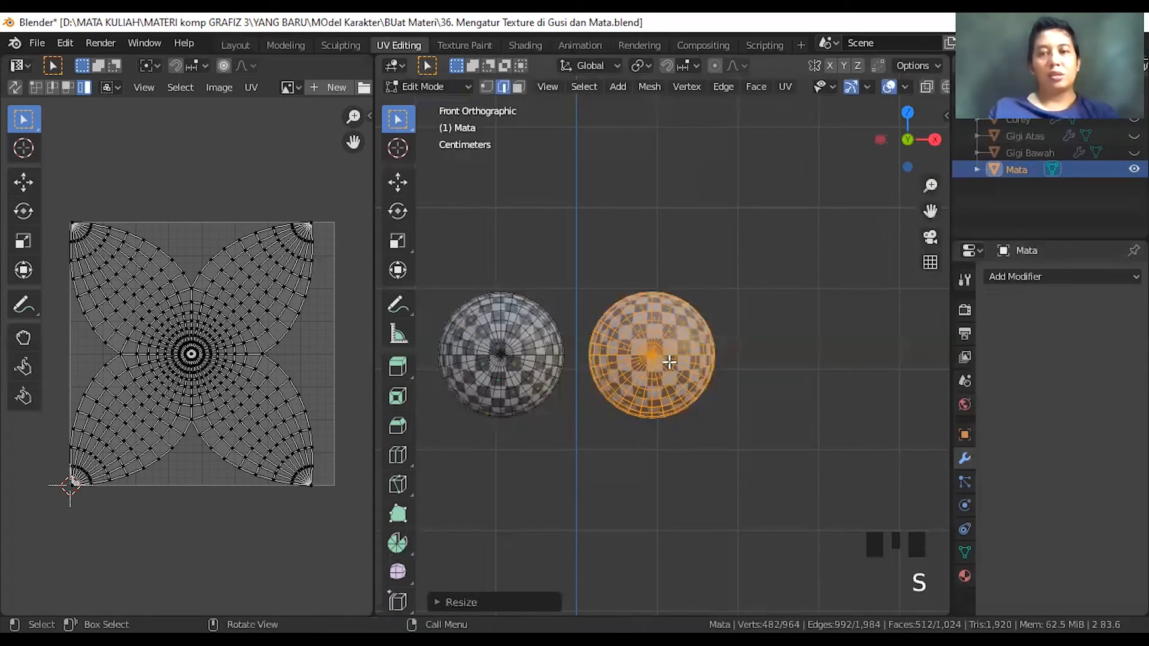
pyautogui.hotkey('ctrl', 'z')
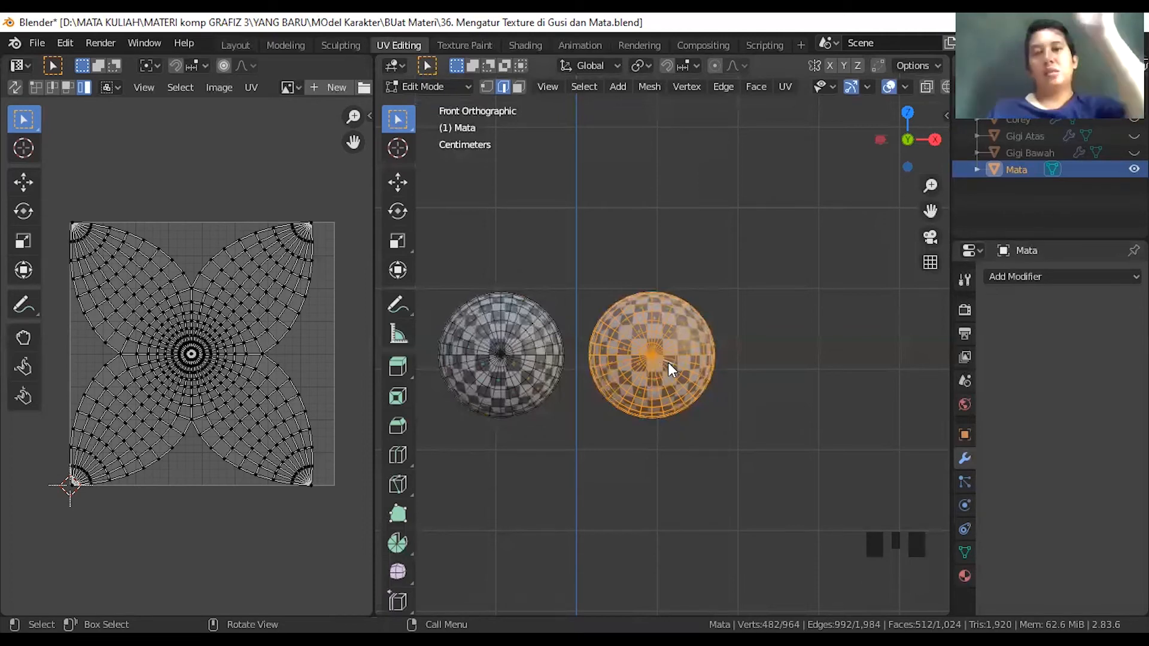
# - Separate the selected eyeball from the Mata mesh into its own object by Selection
pyautogui.press('p')
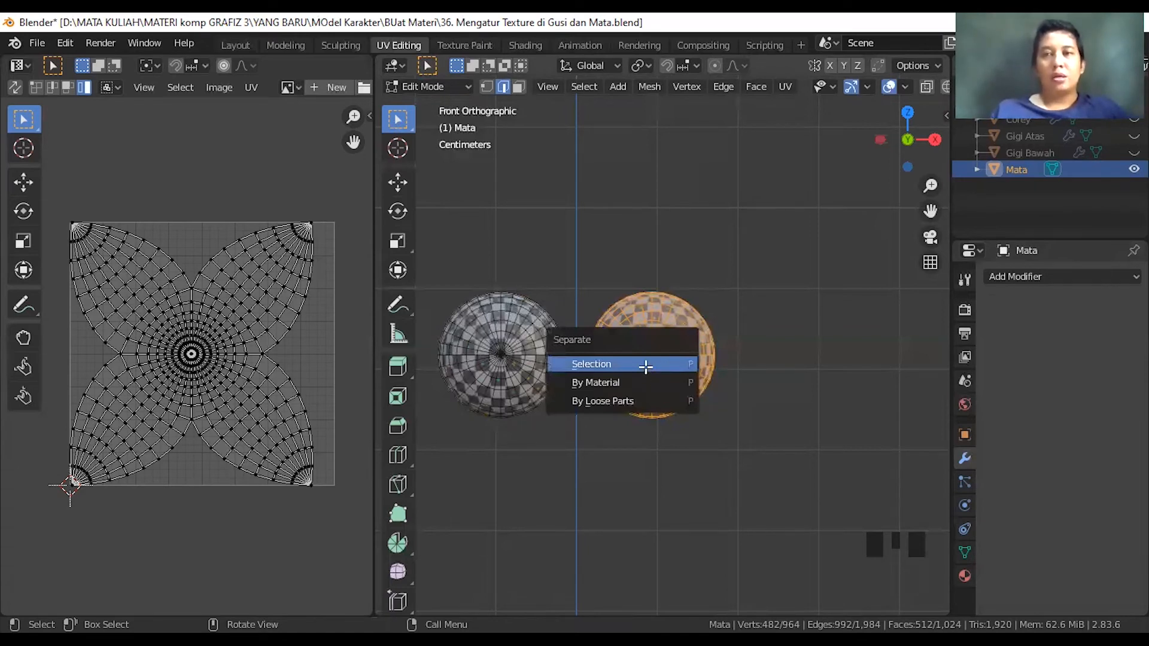
pyautogui.click(644, 365)
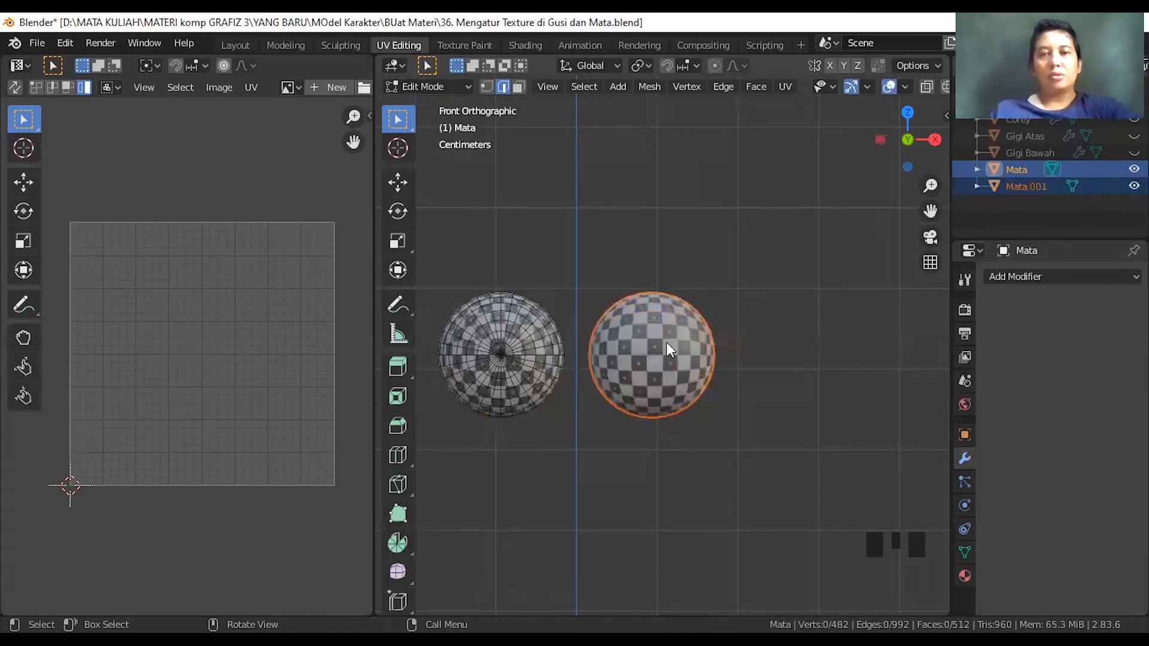
# - Return to Object Mode and rename the Mata object, the eyeball on the negative X side, to Mata Kanan
pyautogui.press('Tab')
pyautogui.doubleClick(602, 361)
pyautogui.click(608, 354)
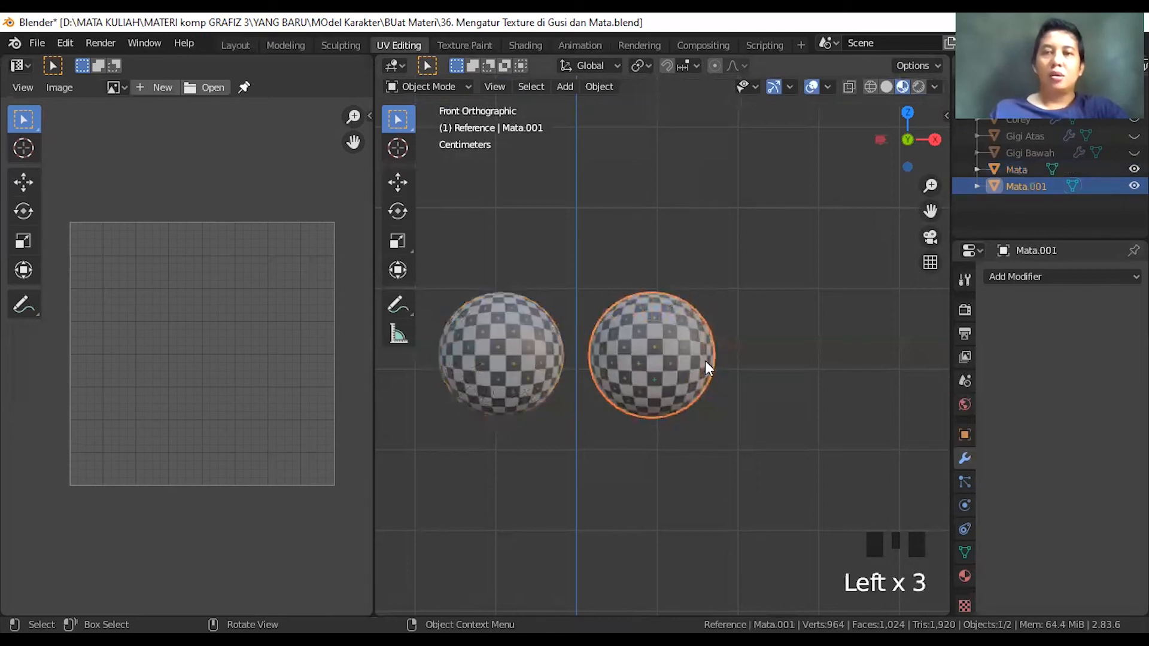
pyautogui.click(1022, 168)
pyautogui.doubleClick(1030, 169)
pyautogui.click(1041, 167)
pyautogui.write('Kanan')
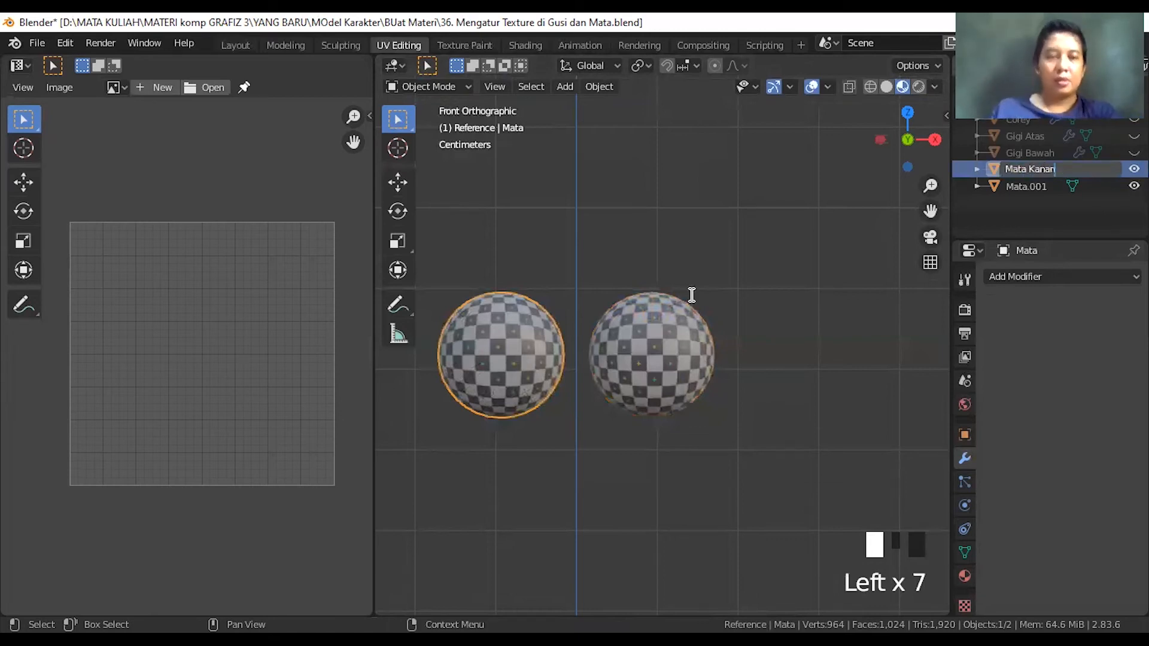
pyautogui.press('Return')
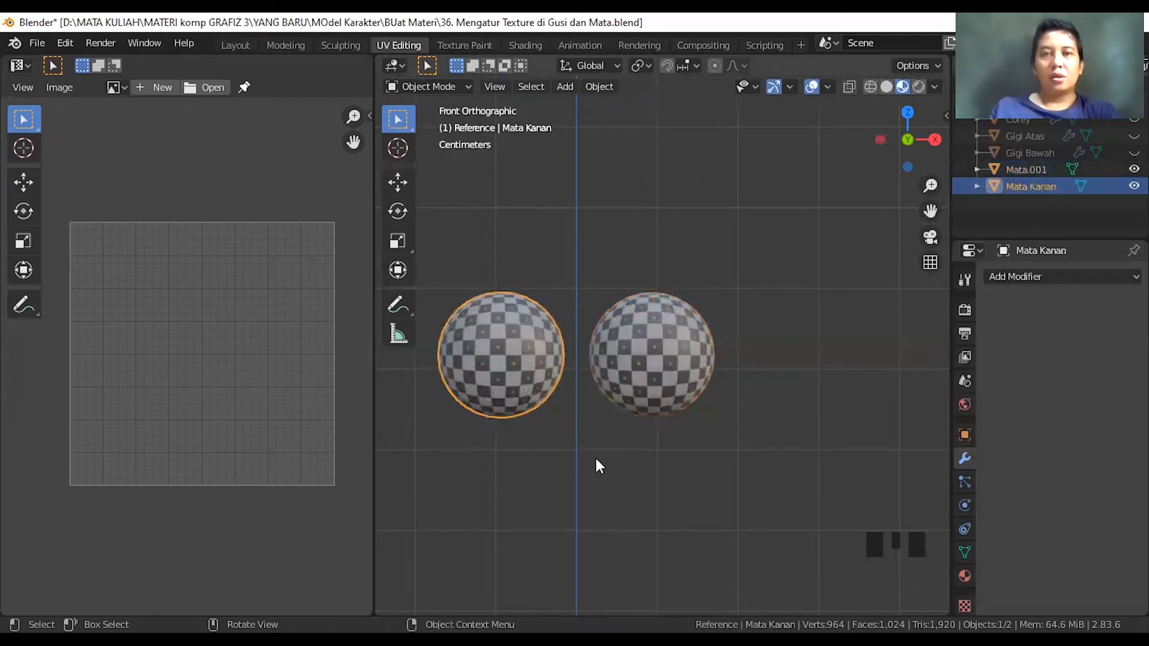
# - Rename the separated eyeball object Mata.001 to Mata Kiri
pyautogui.click(595, 456)
pyautogui.press('Tab')
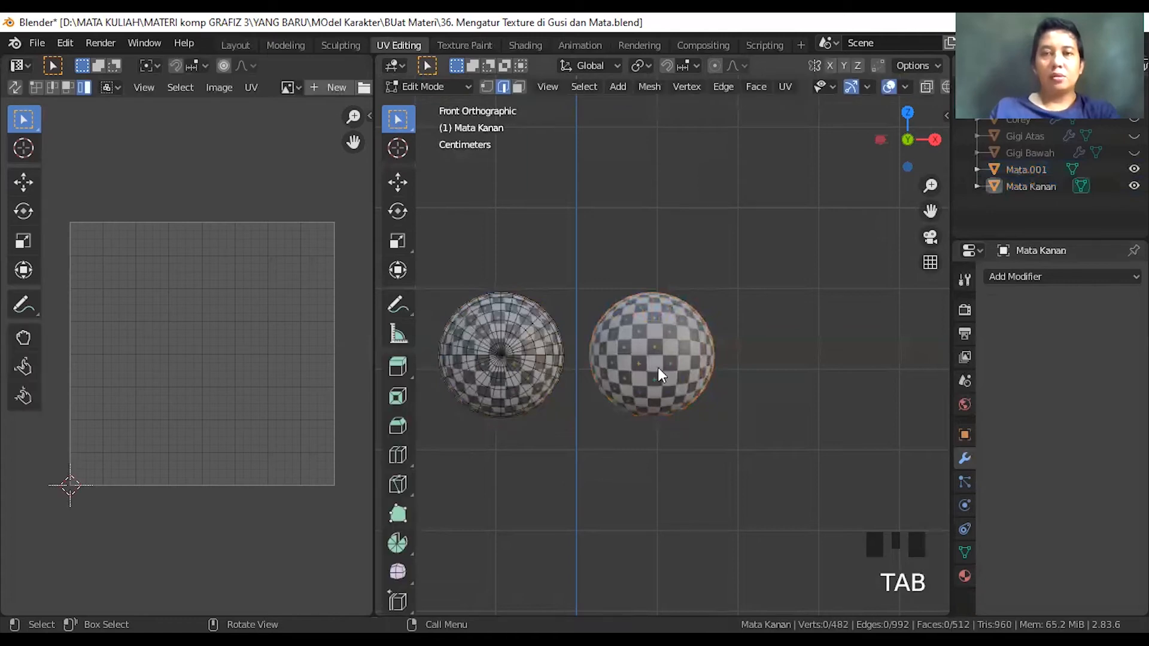
pyautogui.press('Tab')
pyautogui.click(658, 367)
pyautogui.click(1028, 168)
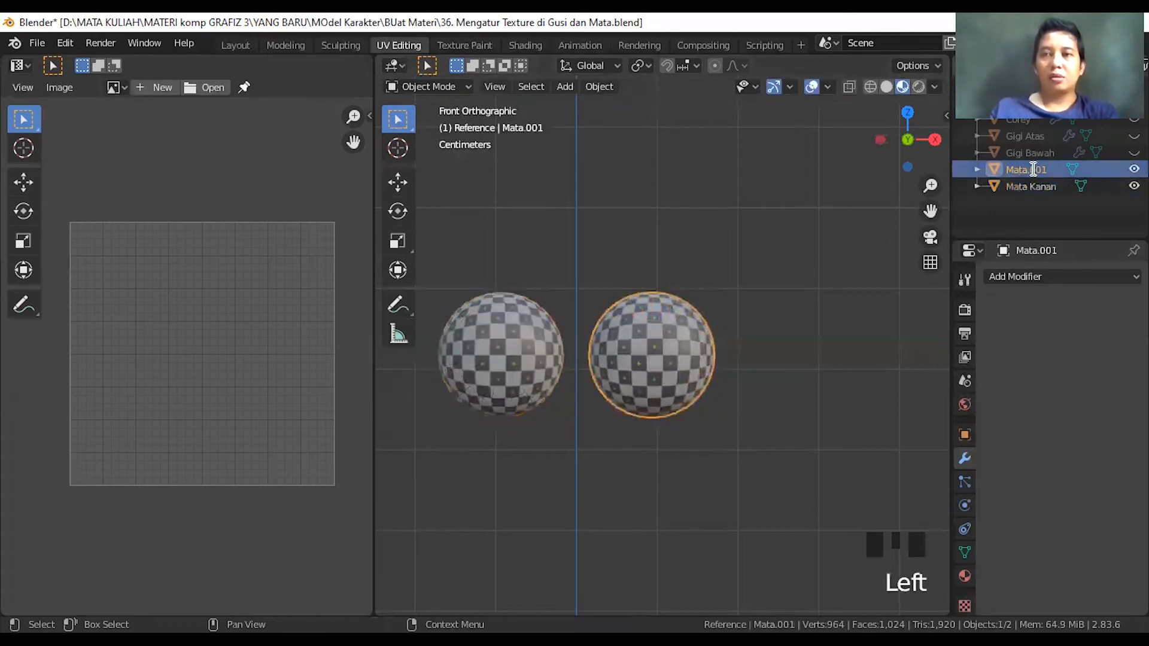
pyautogui.doubleClick(1030, 169)
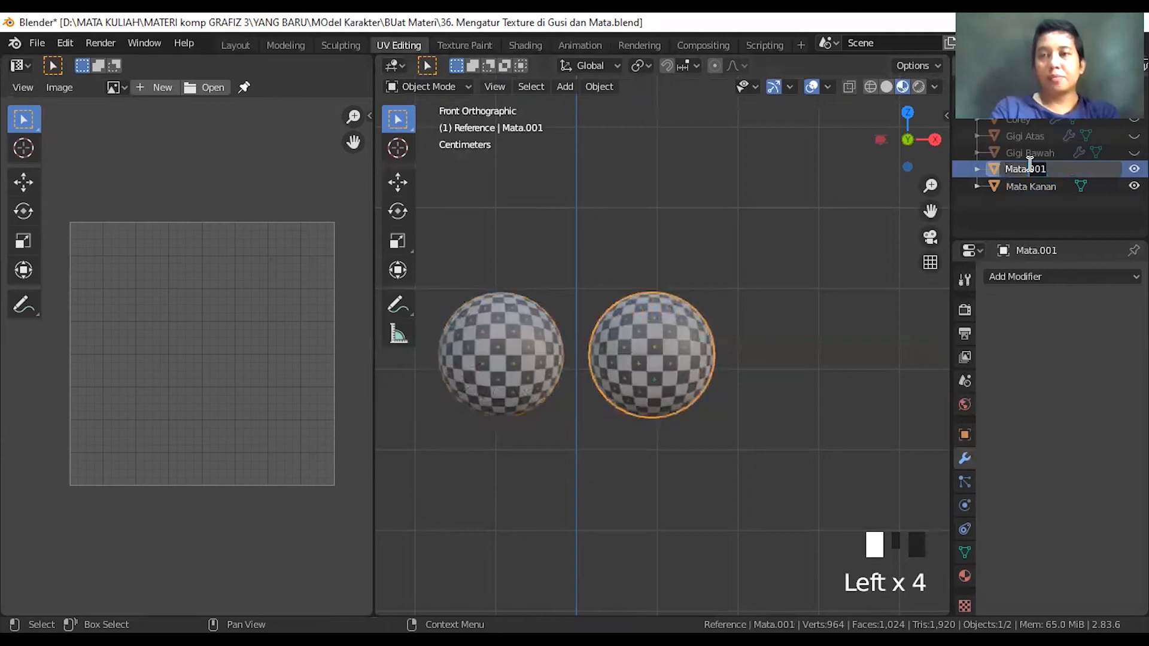
pyautogui.press('BackSpace')
pyautogui.press('BackSpace')
pyautogui.press('BackSpace')
pyautogui.press('BackSpace')
pyautogui.write('Kiri')
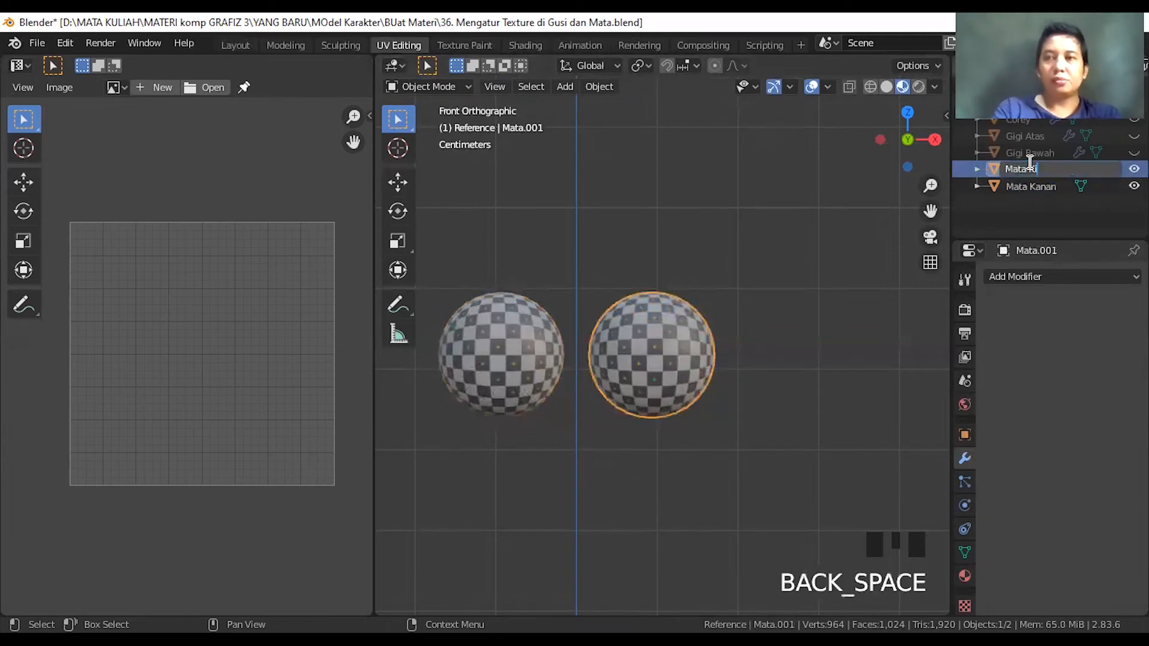
pyautogui.press('Return')
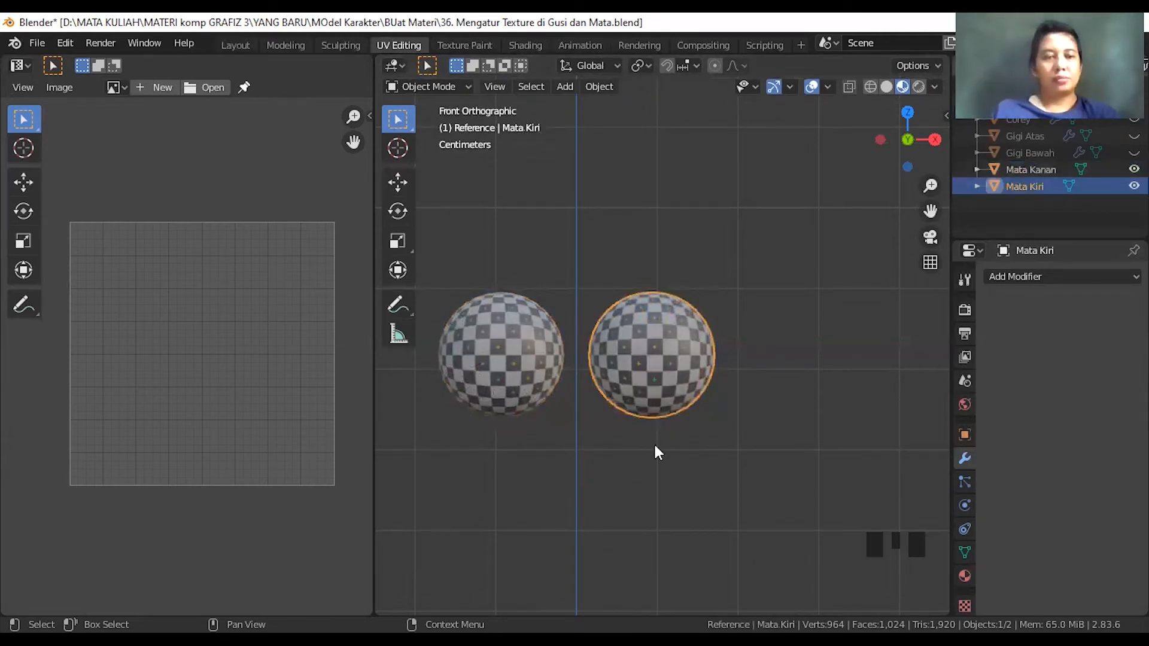
# - Unhide Gigi Bawah, Gigi Atas and the Corey body in Object Mode
pyautogui.press('Tab')
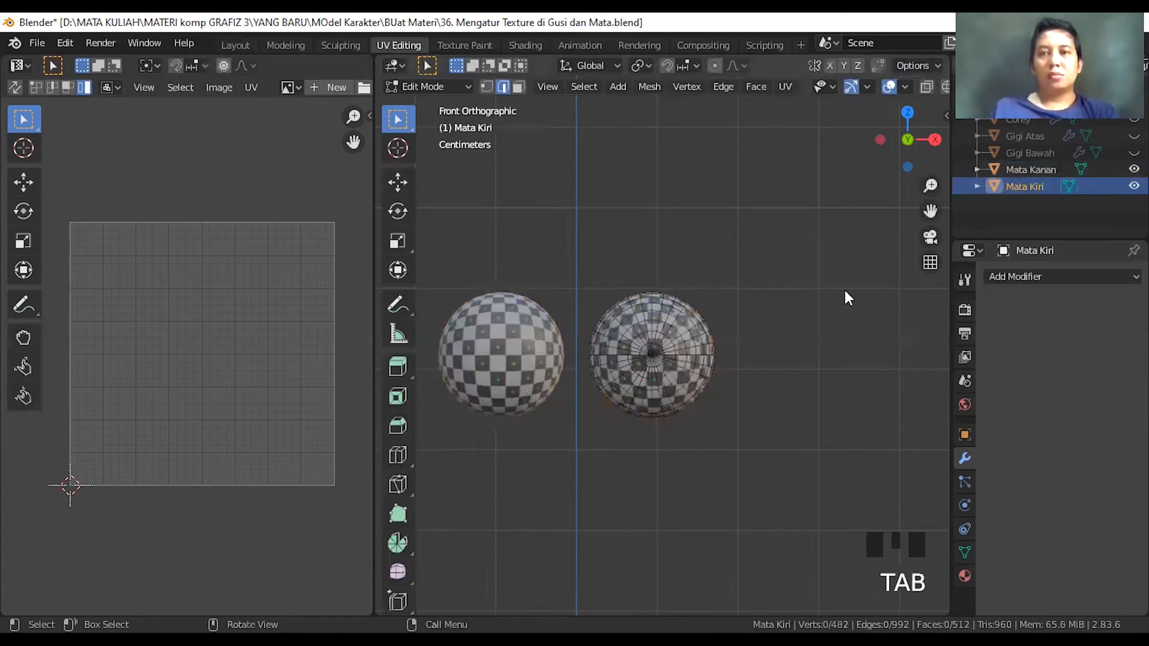
pyautogui.press('Tab')
pyautogui.click(1134, 152)
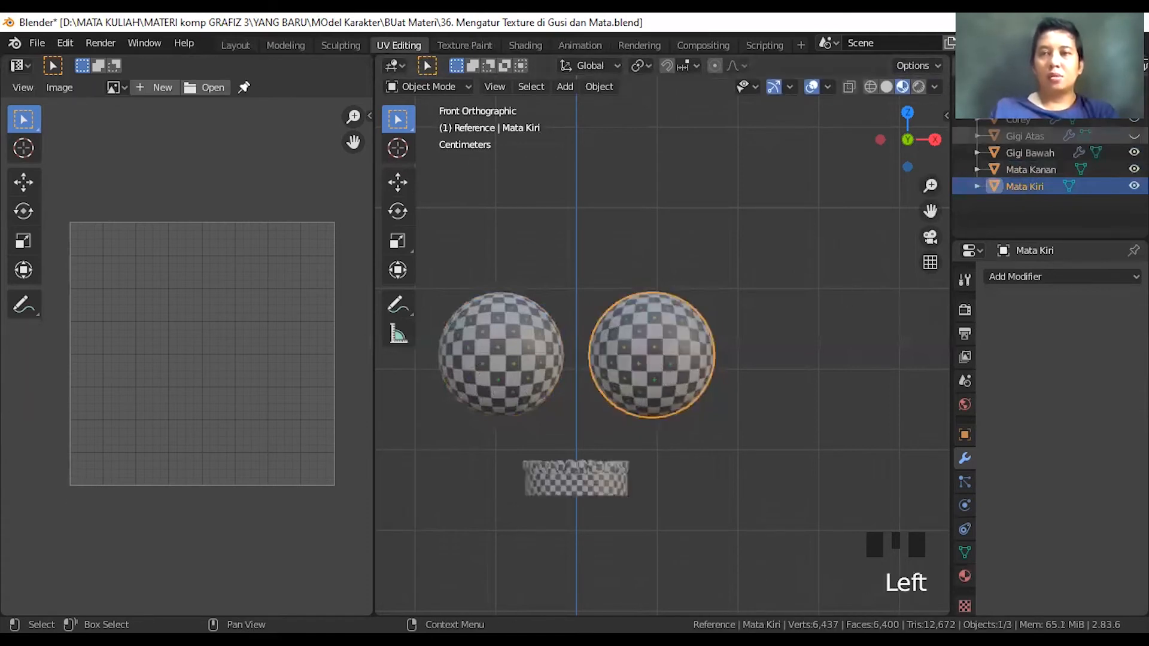
pyautogui.click(1134, 136)
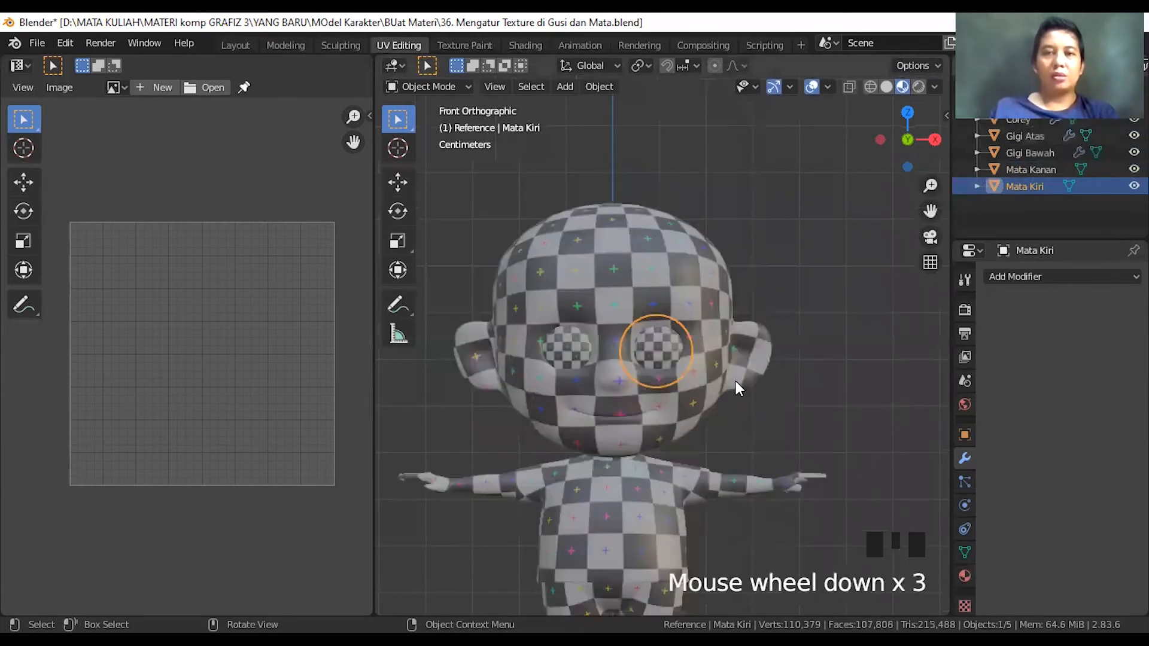
# - Examine the checker pattern across the whole character, comparing the body with both eyeballs from several angles
pyautogui.scroll(-2, 727, 386)
pyautogui.keyDown('shift'); pyautogui.moveTo(700, 409); pyautogui.dragTo(717, 362, button='middle'); pyautogui.keyUp('shift')
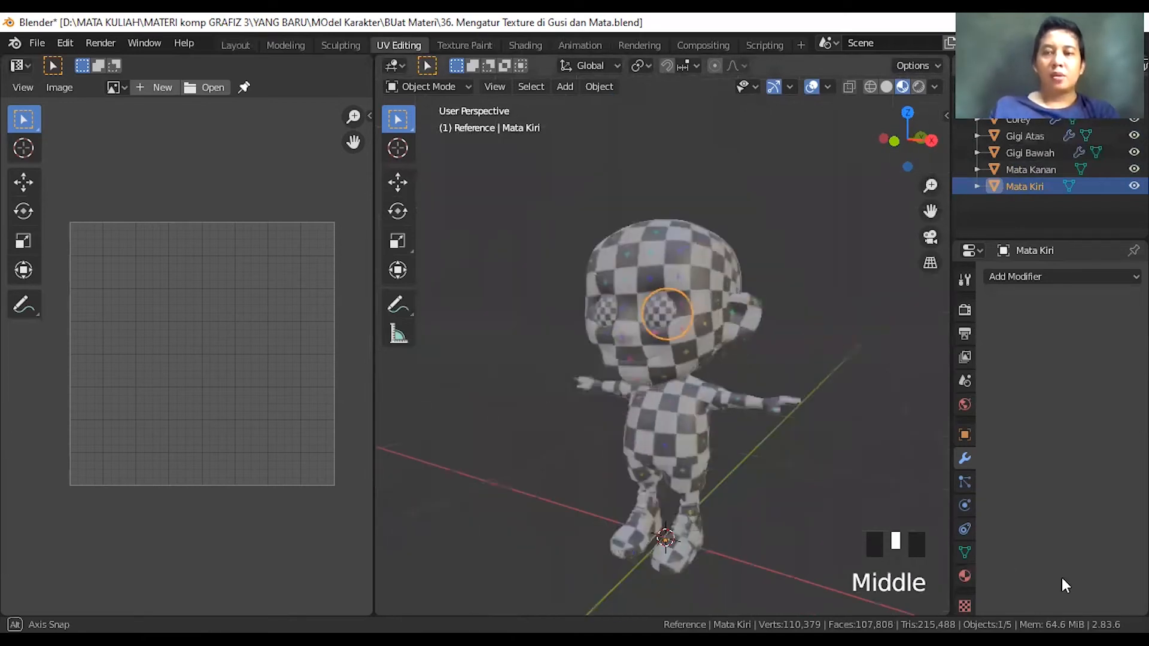
pyautogui.moveTo(1062, 579); pyautogui.dragTo(1063, 579, button='middle')
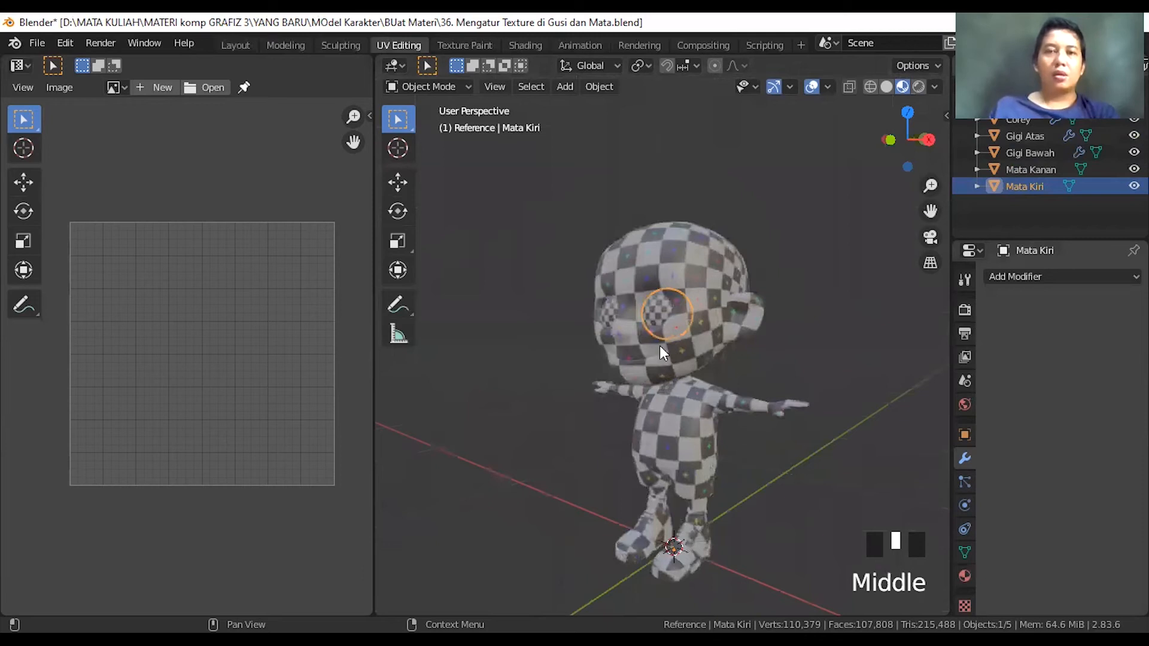
pyautogui.moveTo(659, 346); pyautogui.dragTo(713, 368, button='middle')
pyautogui.keyDown('shift'); pyautogui.moveTo(688, 249); pyautogui.dragTo(708, 379, button='middle'); pyautogui.keyUp('shift')
pyautogui.press('a')
pyautogui.press('a')
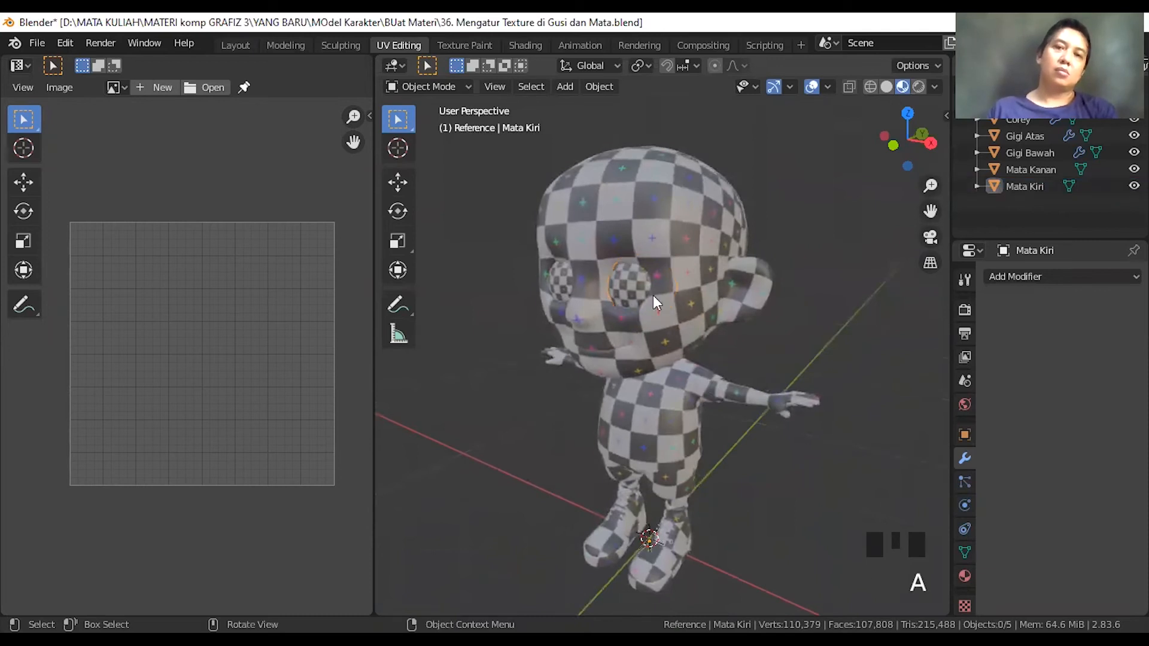
pyautogui.scroll(-2, 691, 311)
pyautogui.moveTo(740, 333); pyautogui.dragTo(694, 377, button='middle')
pyautogui.scroll(1, 695, 380)
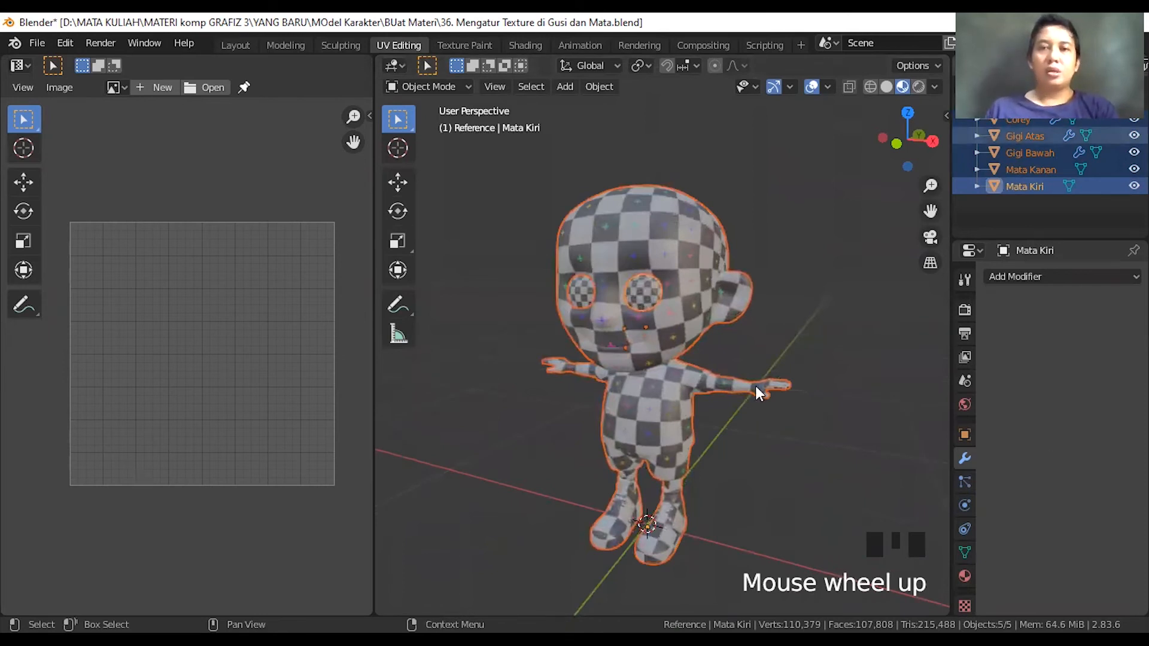
pyautogui.scroll(1, 755, 386)
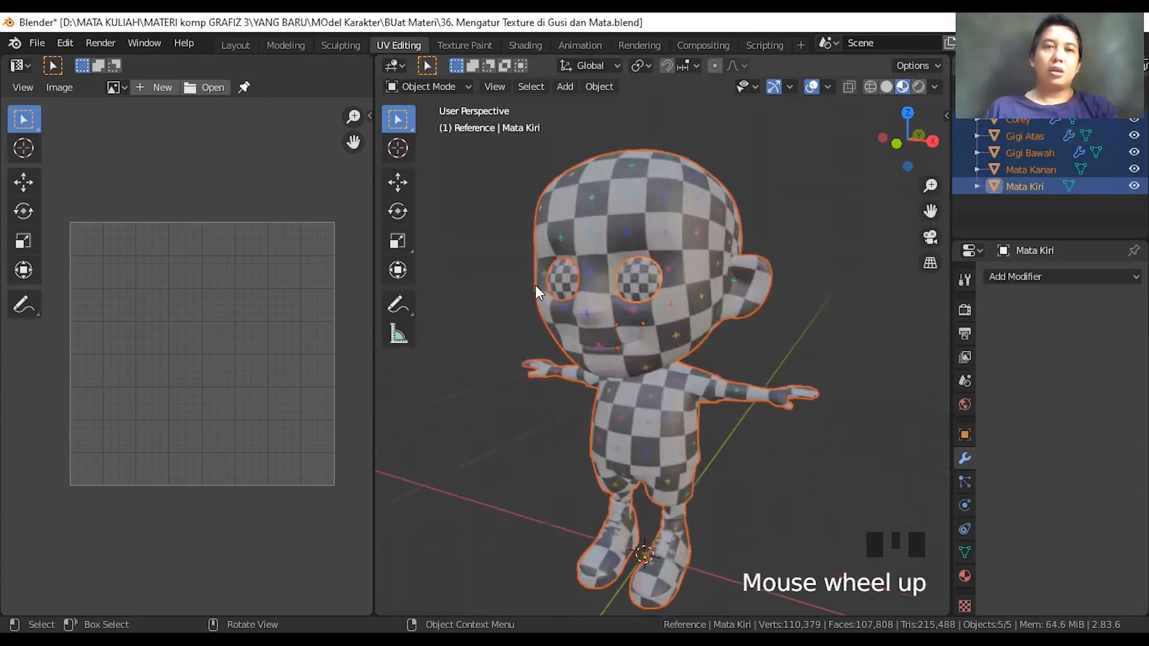
# - Put the Corey body in Edit Mode to display its UV layout, and show its material settings
pyautogui.click(682, 286)
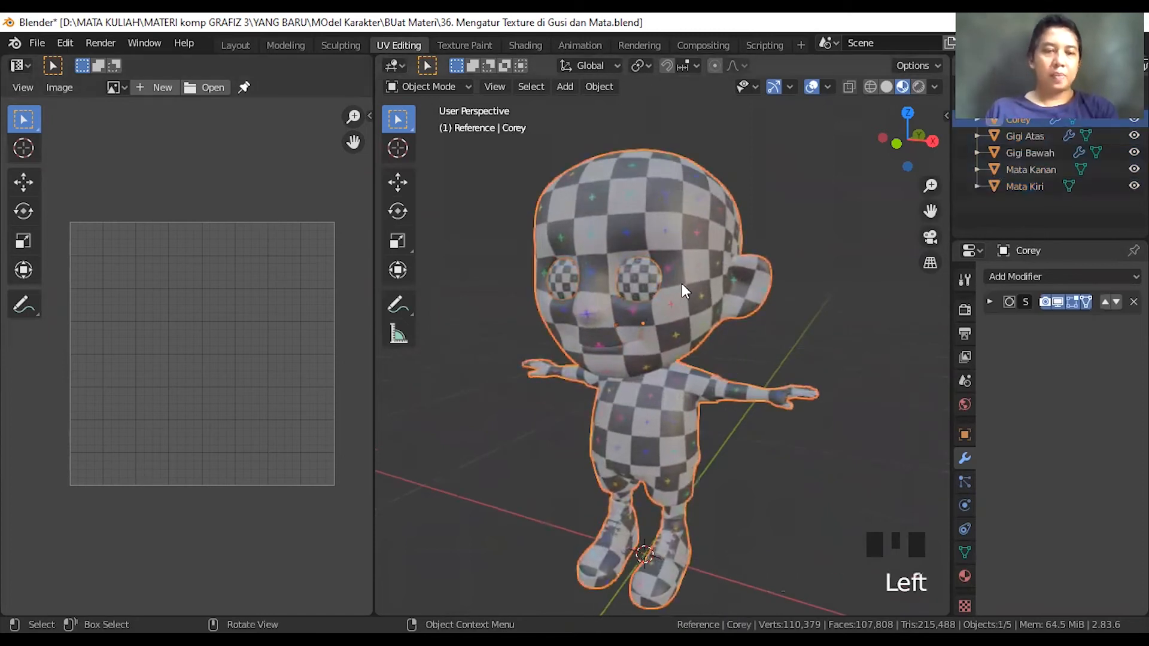
pyautogui.press('Tab')
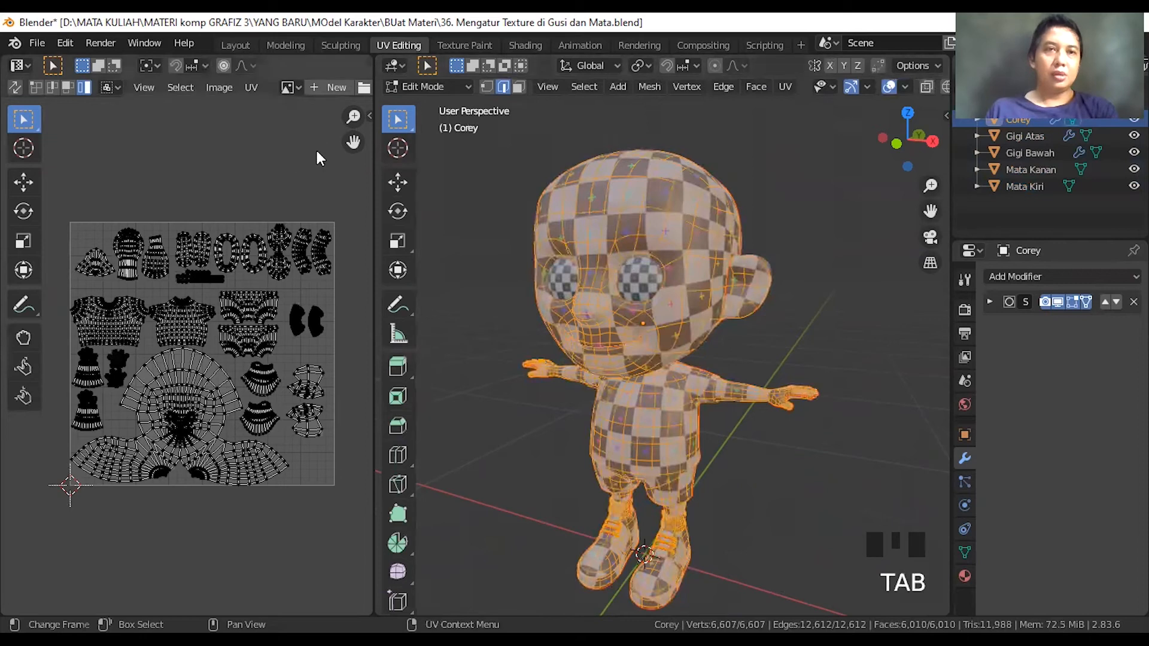
pyautogui.click(965, 576)
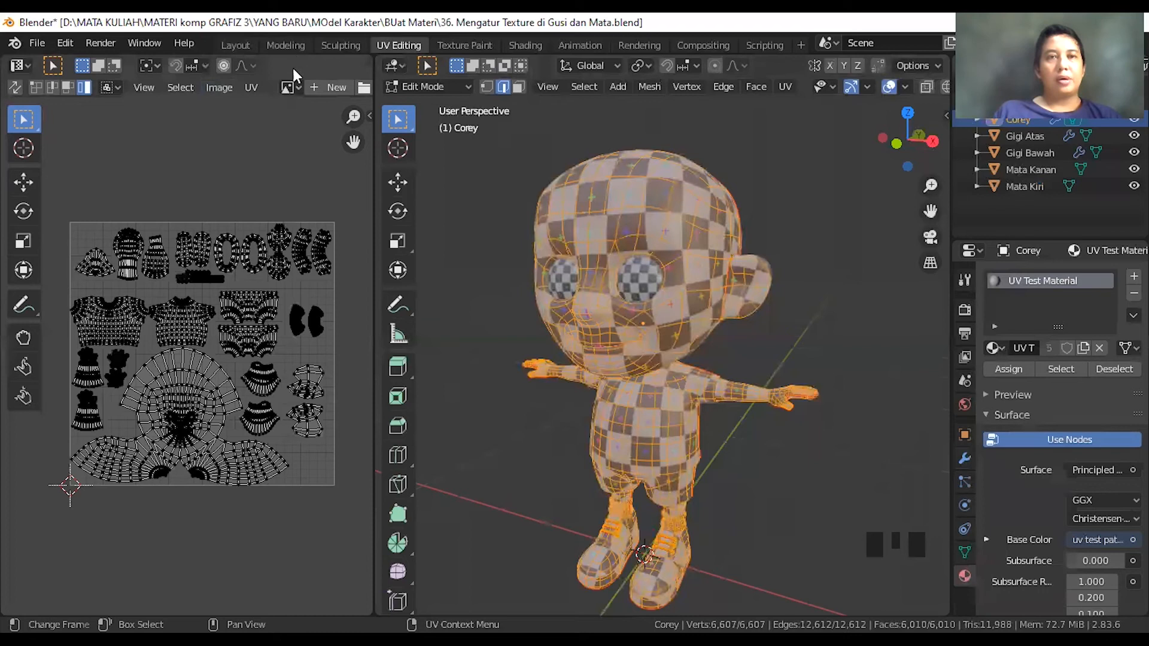
# - Split the UV editor area horizontally and turn the upper half into a Shader Editor
pyautogui.rightClick(374, 194)
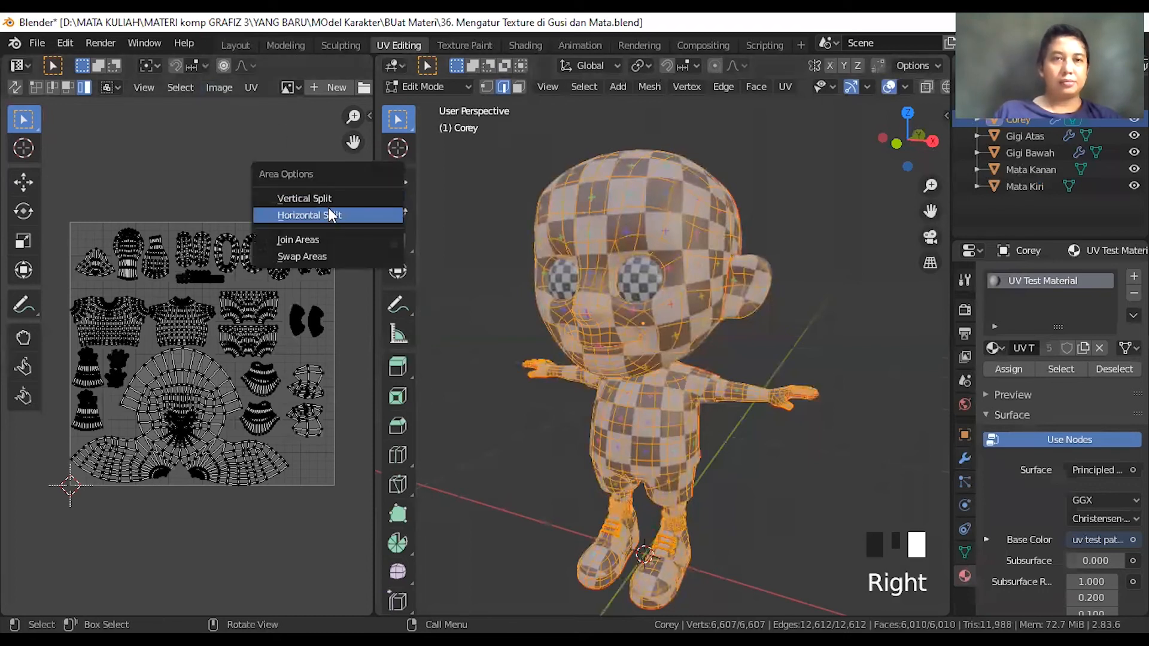
pyautogui.click(328, 213)
pyautogui.click(283, 343)
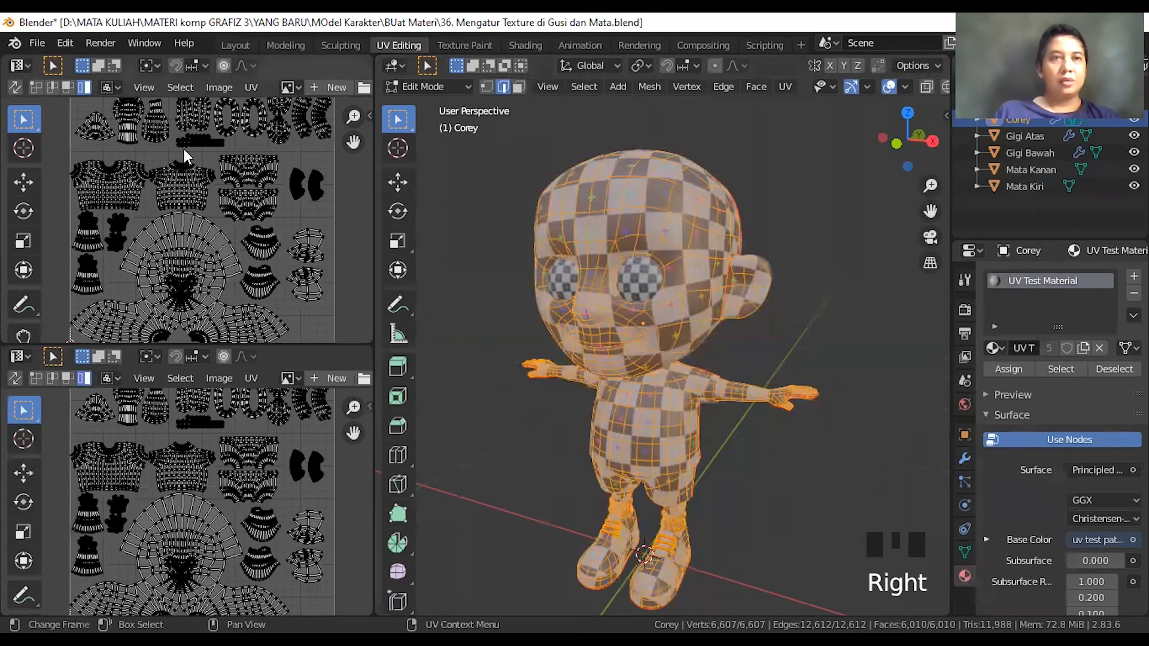
pyautogui.click(20, 65)
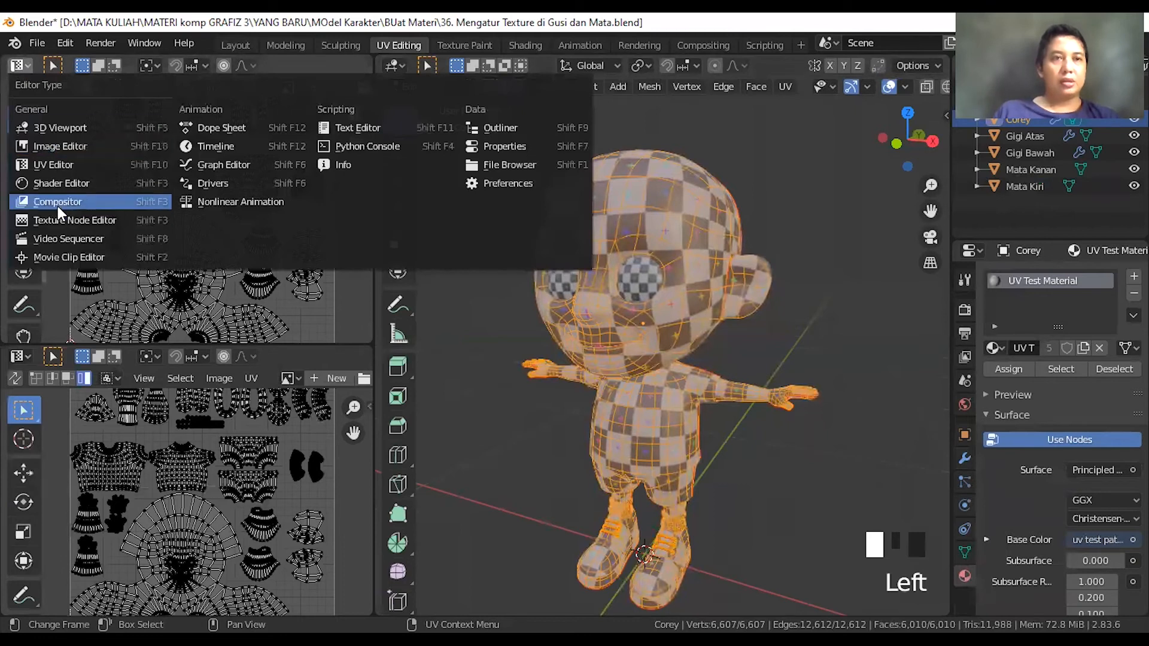
pyautogui.click(66, 164)
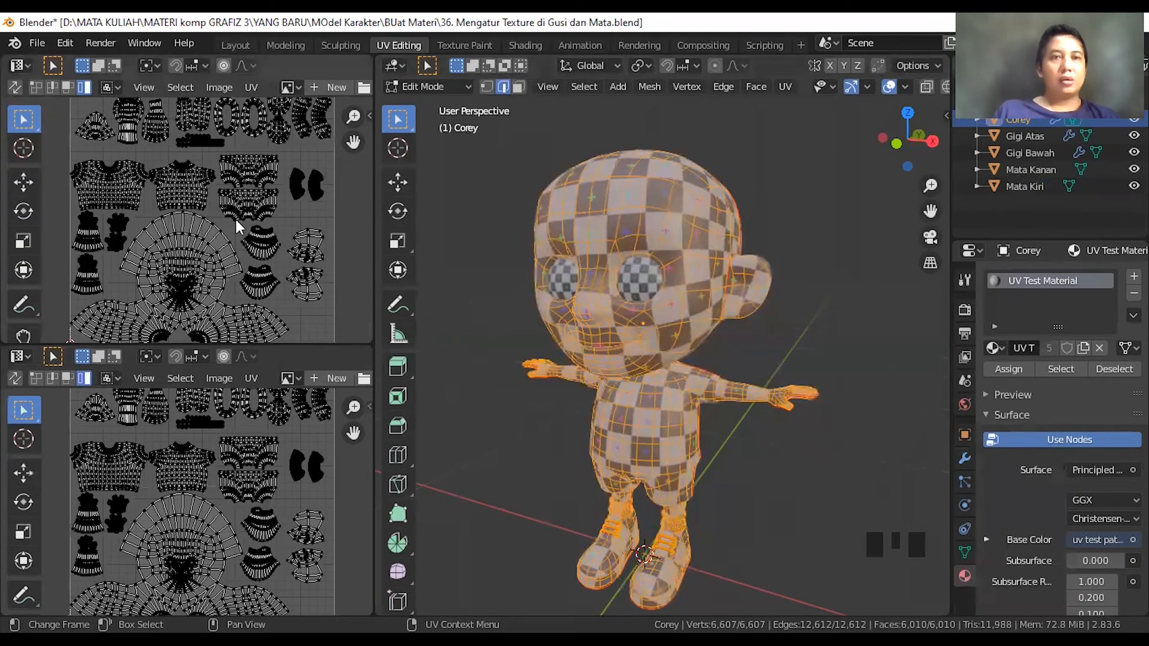
pyautogui.click(21, 66)
pyautogui.click(60, 186)
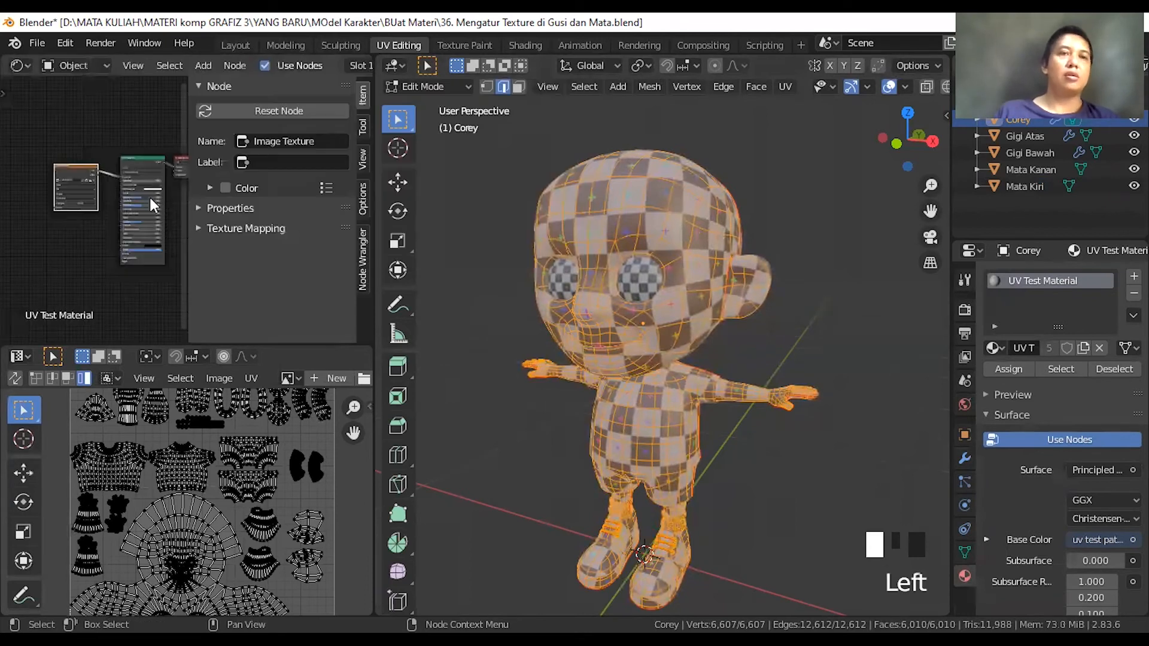
# - Collapse the Shader Editor's sidebar and frame the image texture, Principled BSDF and Material Output nodes of UV Test Material
pyautogui.scroll(2, 173, 246)
pyautogui.moveTo(186, 252); pyautogui.dragTo(418, 281)
pyautogui.scroll(3, 253, 182)
pyautogui.scroll(8, 254, 182)
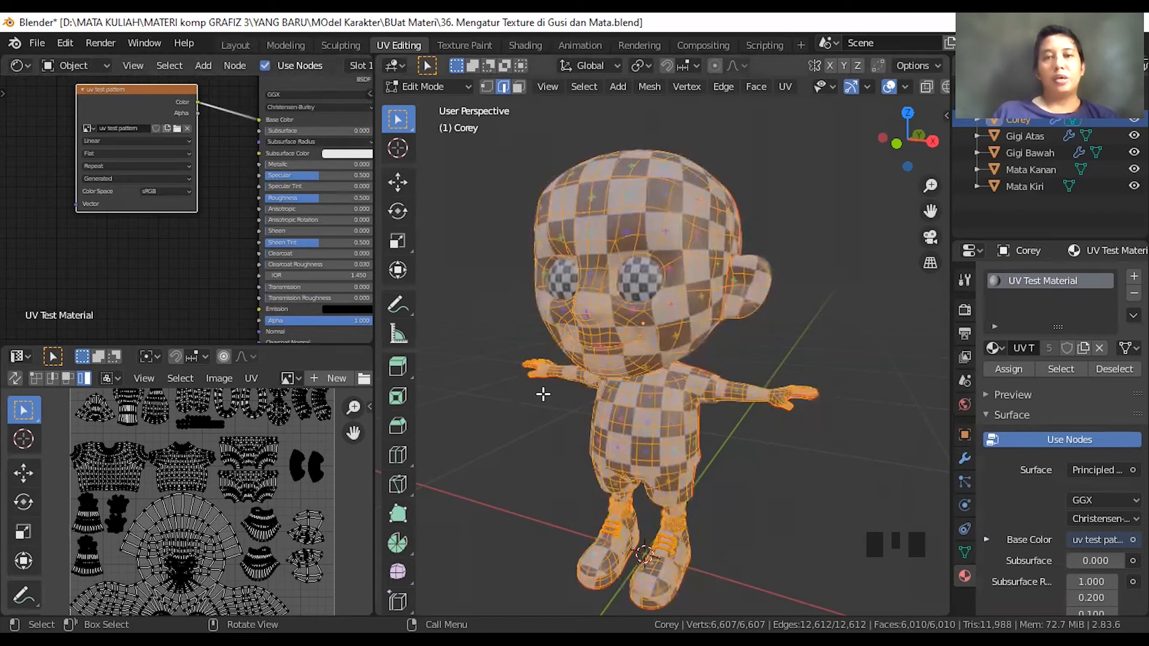
pyautogui.keyDown('shift'); pyautogui.moveTo(345, 209); pyautogui.dragTo(251, 241, button='middle'); pyautogui.keyUp('shift')
pyautogui.scroll(-1, 251, 241)
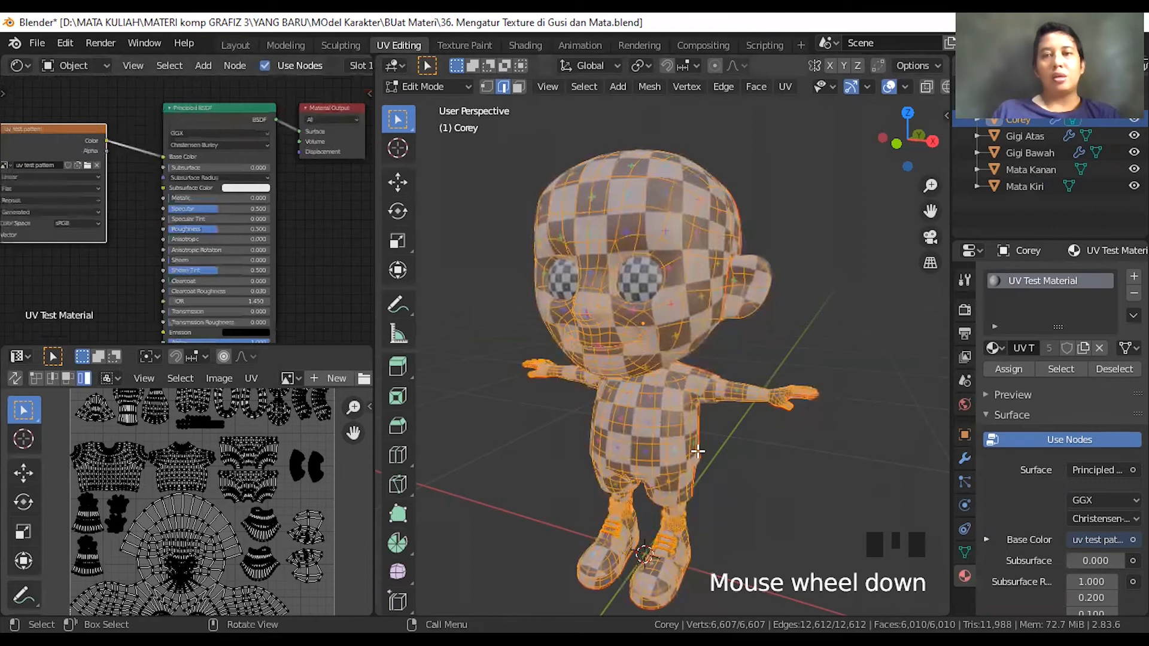
pyautogui.scroll(-1, 697, 450)
pyautogui.scroll(2, 696, 450)
pyautogui.scroll(-1, 656, 512)
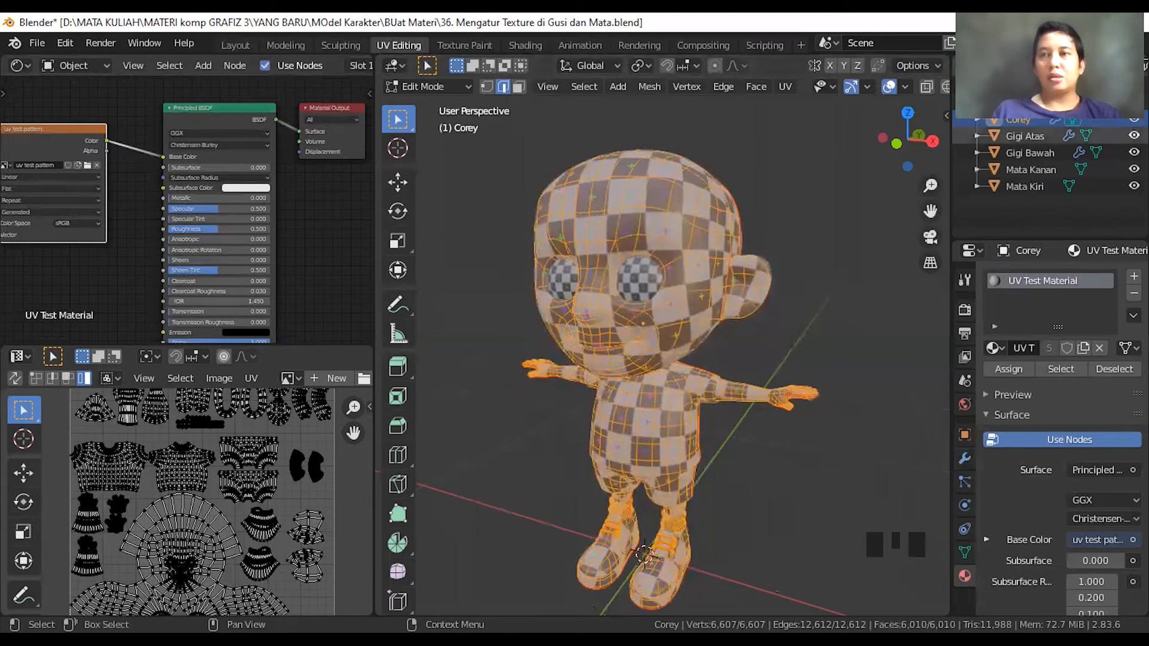
# - Hide the Corey body, return to Object Mode, and select the Mata Kiri eyeball
pyautogui.click(1134, 119)
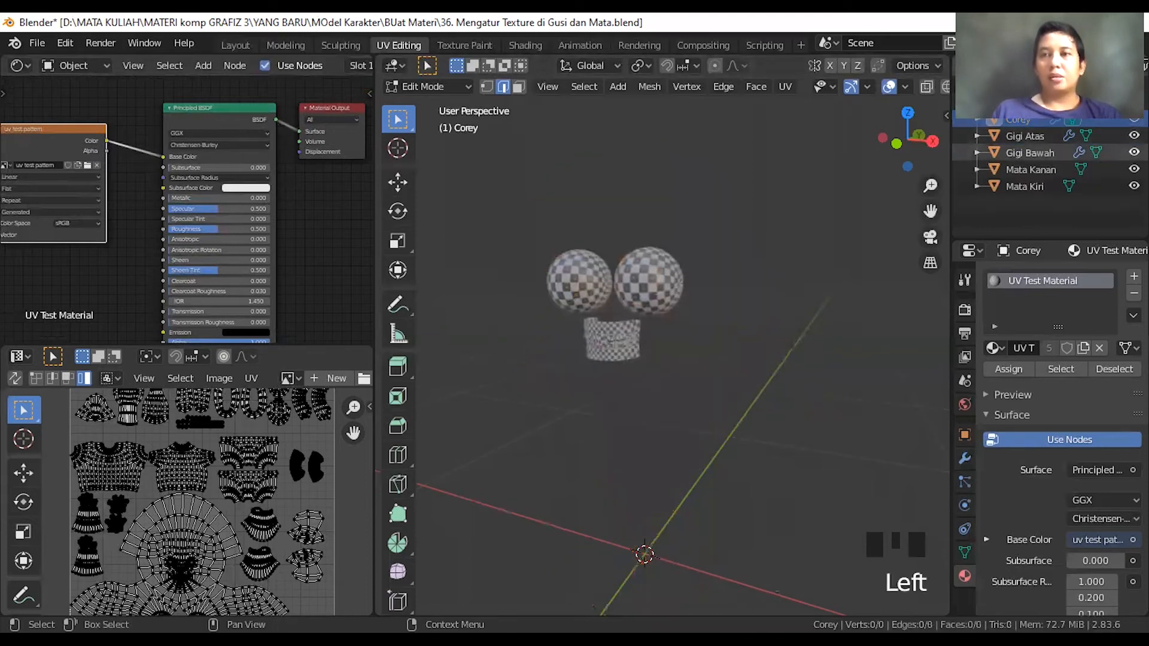
pyautogui.scroll(1, 674, 331)
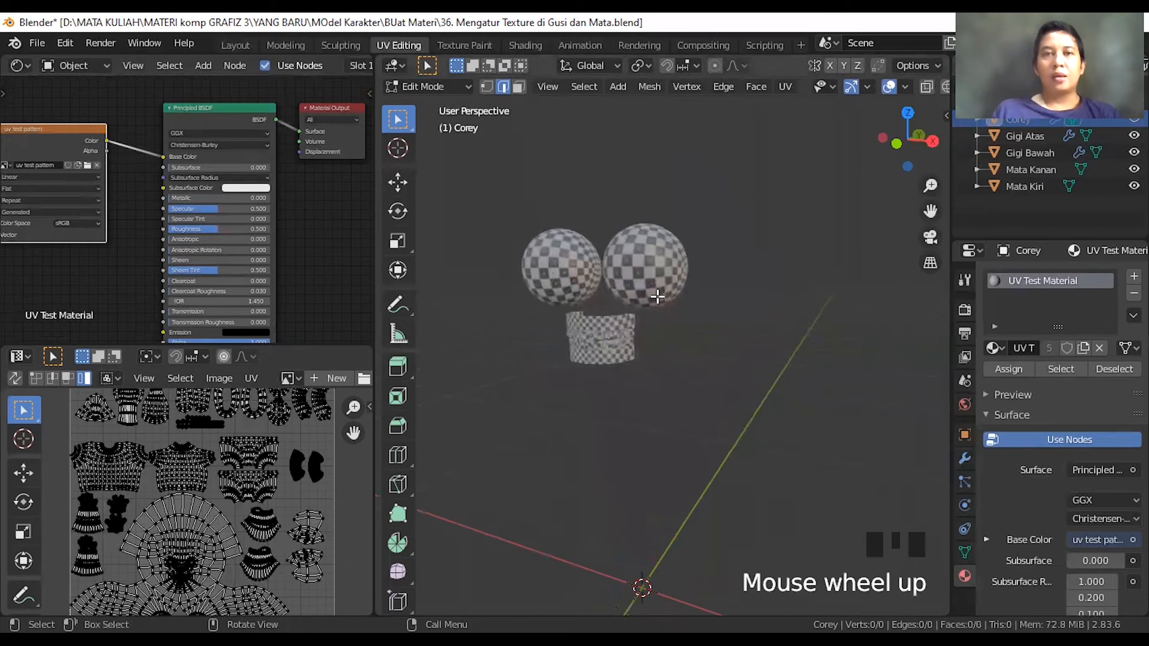
pyautogui.press('Tab')
pyautogui.click(659, 263)
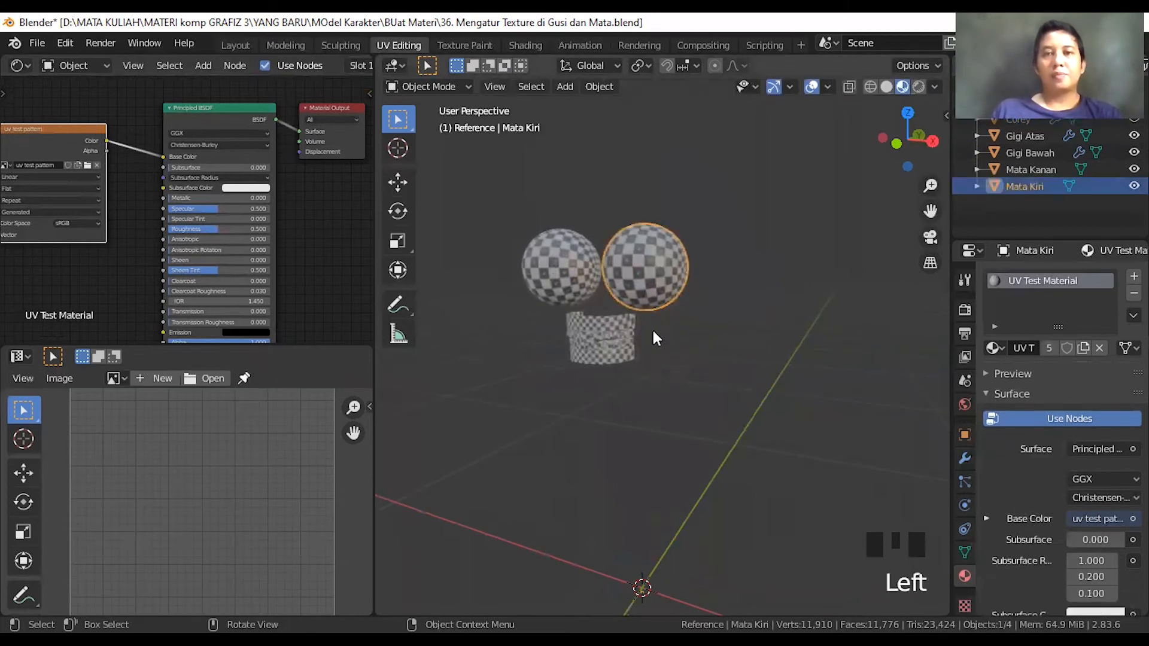
pyautogui.click(602, 339)
pyautogui.click(602, 339)
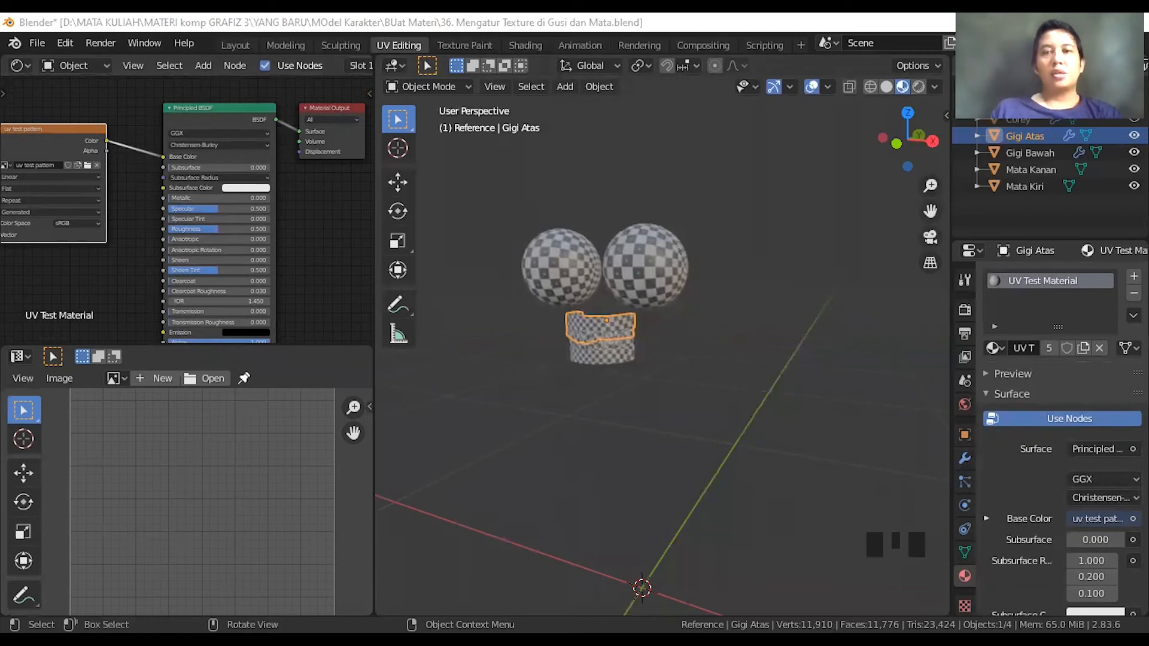
pyautogui.click(638, 254)
pyautogui.moveTo(638, 255); pyautogui.dragTo(708, 293, button='middle')
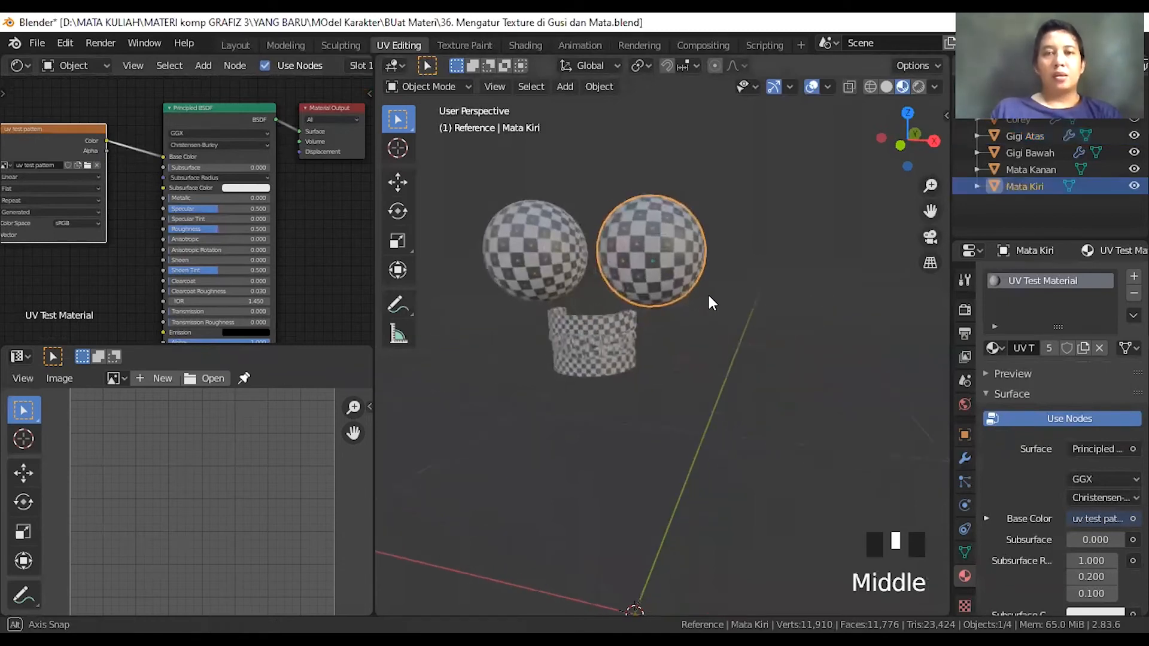
pyautogui.scroll(-1, 830, 319)
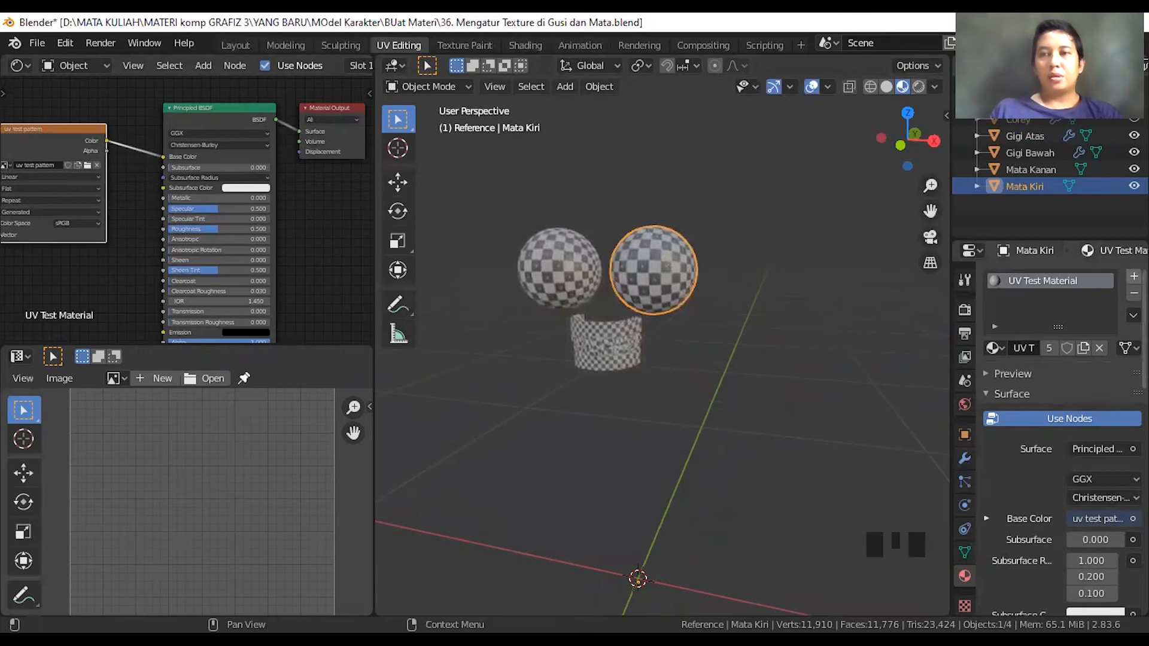
# - Add a second material slot to the Mata Kiri eyeball with a new material named Mata
pyautogui.click(1134, 276)
pyautogui.click(1032, 379)
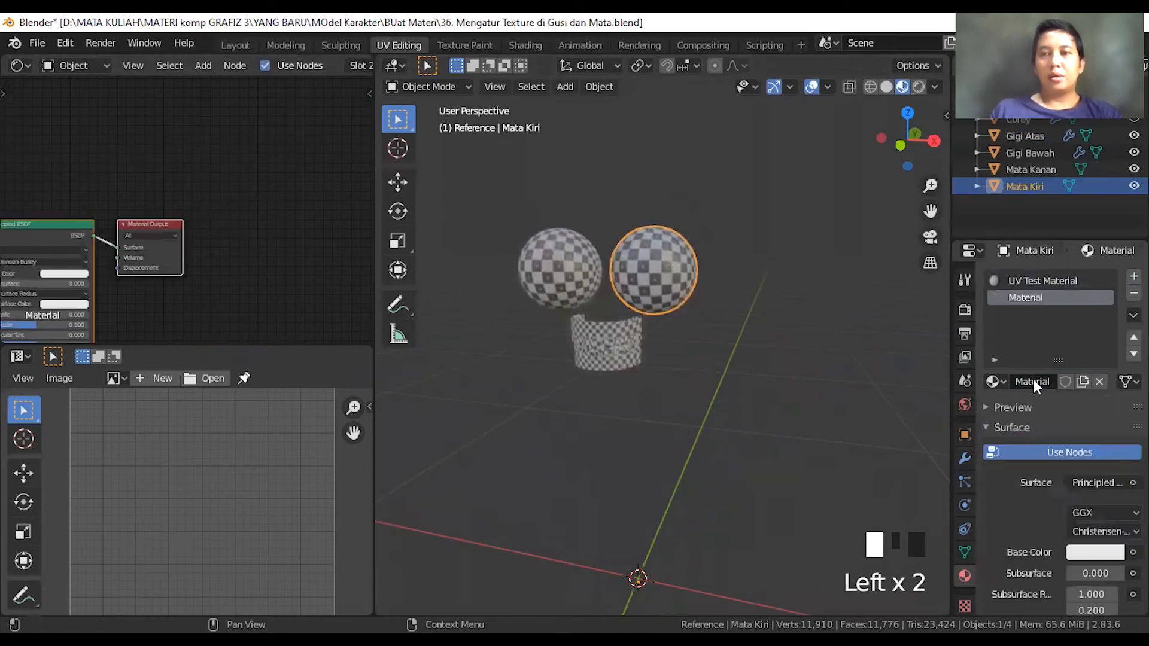
pyautogui.click(1035, 379)
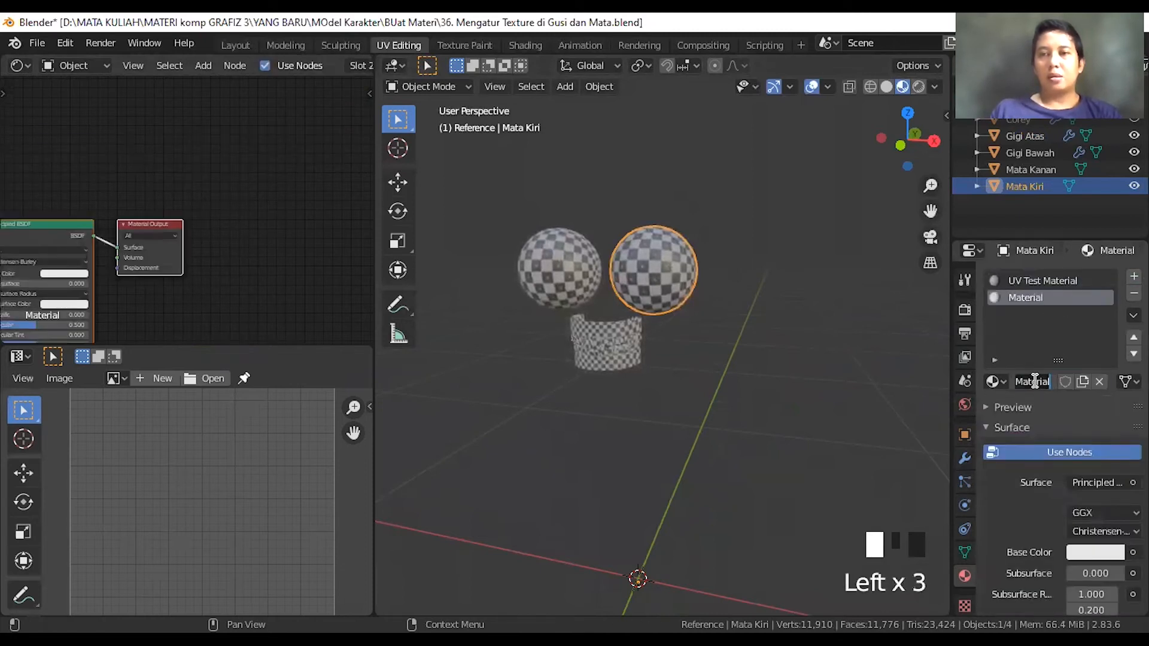
pyautogui.write('Mata')
pyautogui.press('Return')
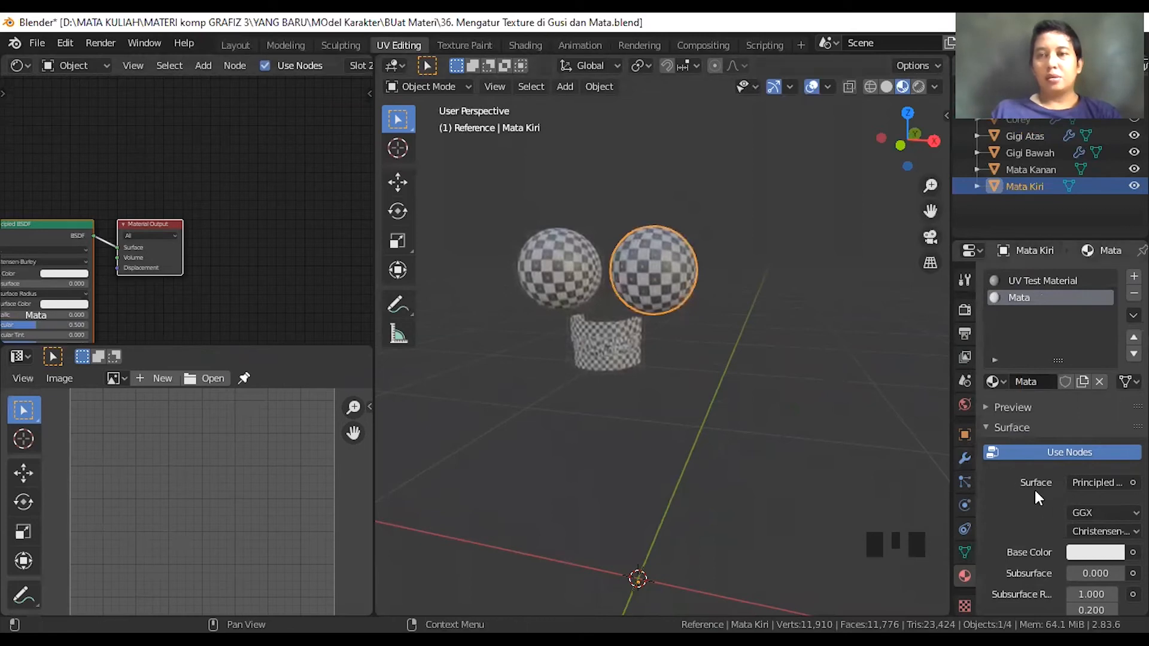
# - Assign the Mata material to all faces of the Mata Kiri eyeball, then return to Object Mode
pyautogui.scroll(-2, 1030, 490)
pyautogui.keyDown('shift'); pyautogui.moveTo(161, 157); pyautogui.dragTo(241, 101, button='middle'); pyautogui.keyUp('shift')
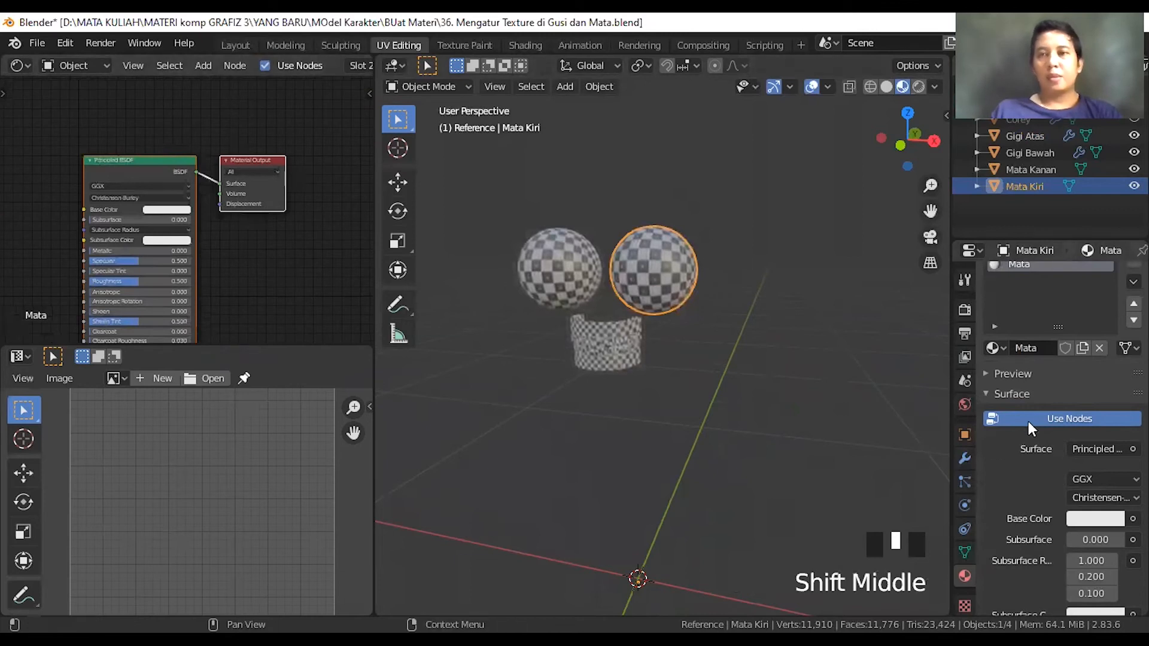
pyautogui.scroll(2, 1042, 392)
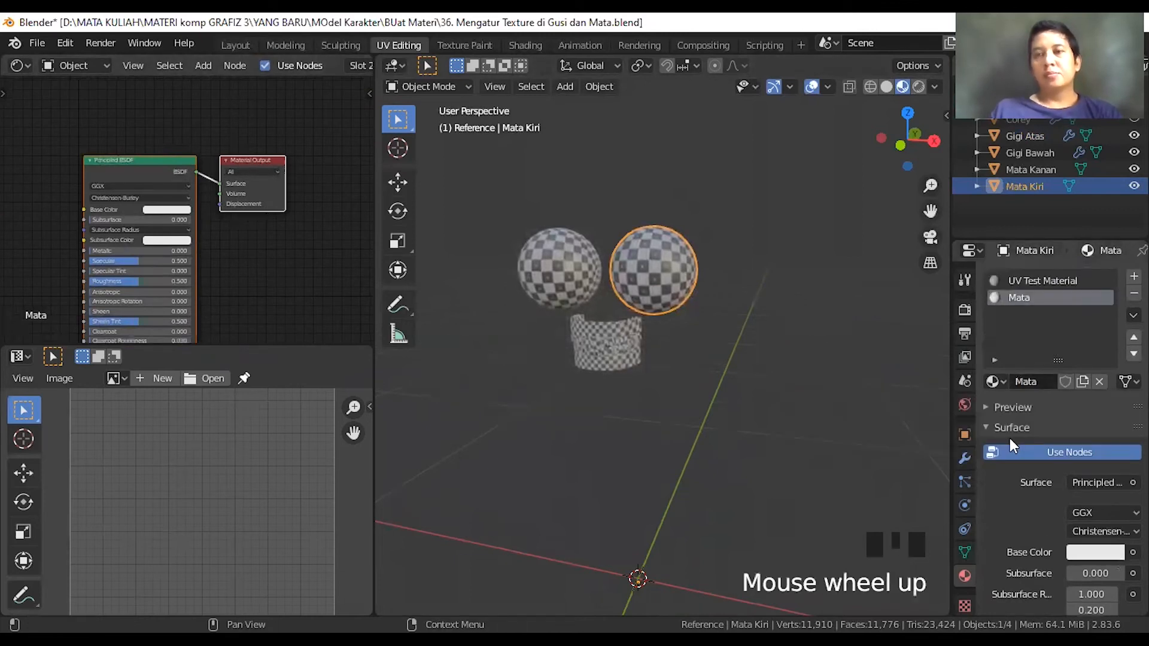
pyautogui.scroll(-6, 1046, 414)
pyautogui.scroll(7, 1044, 415)
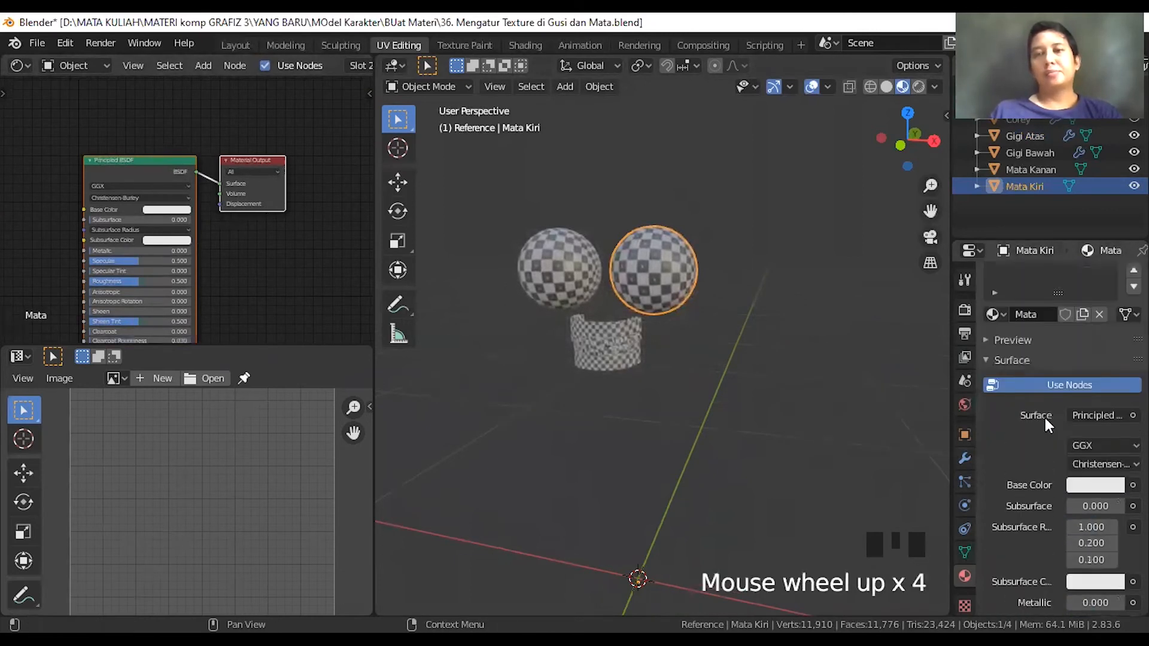
pyautogui.press('Tab')
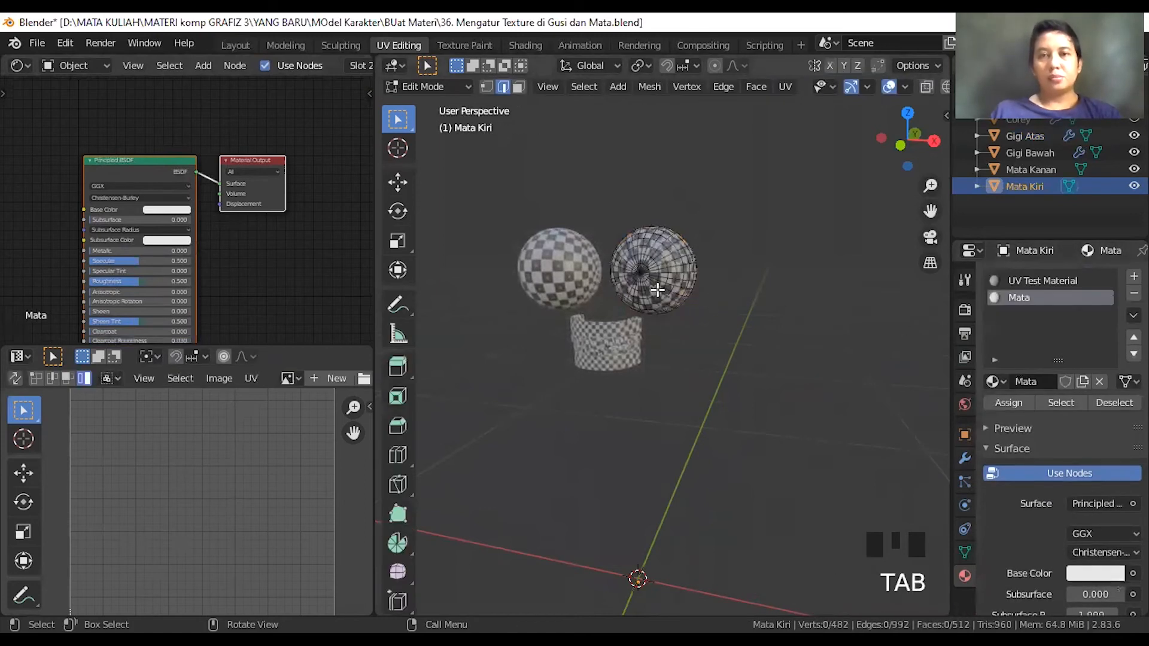
pyautogui.press('a')
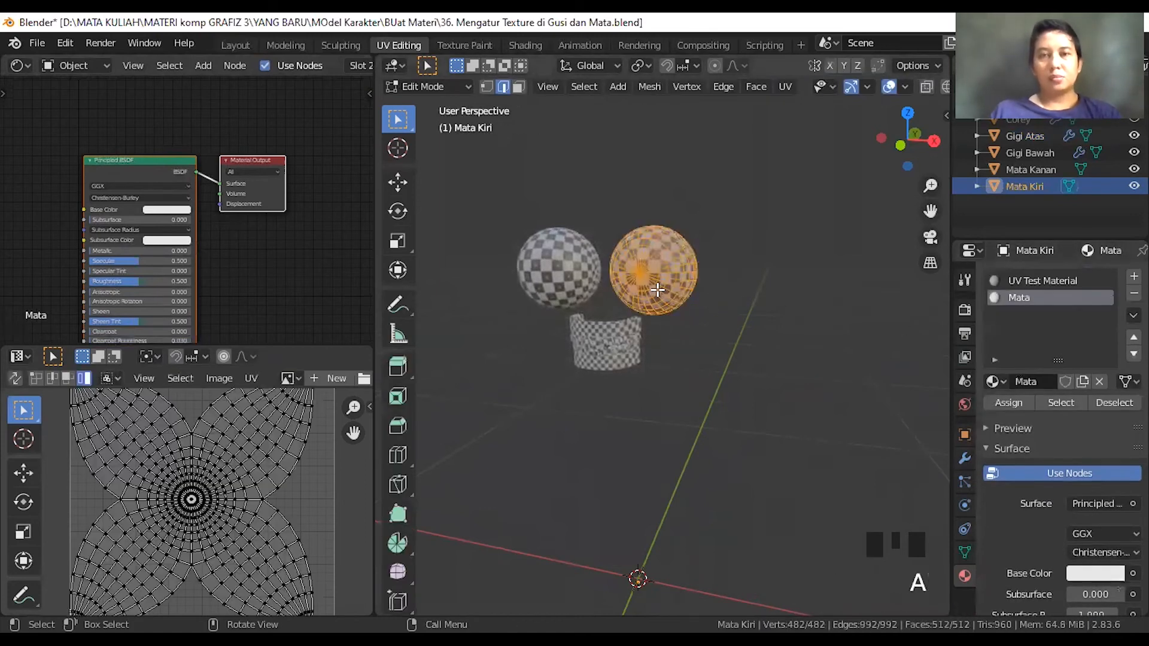
pyautogui.click(1013, 402)
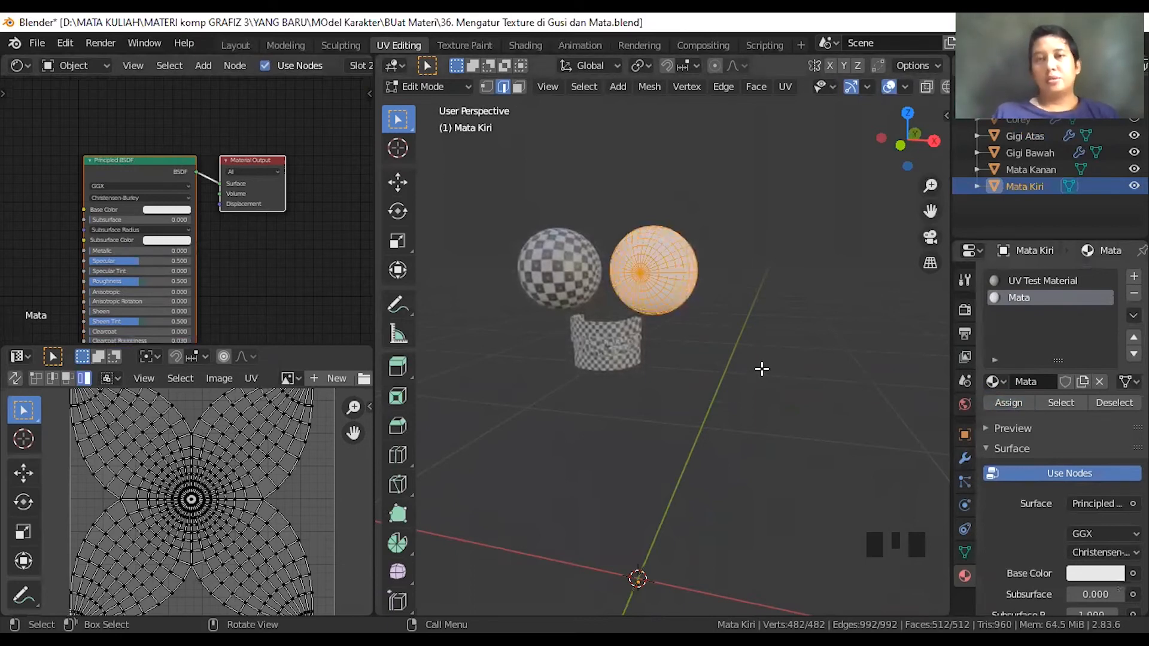
pyautogui.press('Tab')
# - Replace the UV Test Material on the Mata Kanan eyeball with the existing Mata material
pyautogui.click(567, 260)
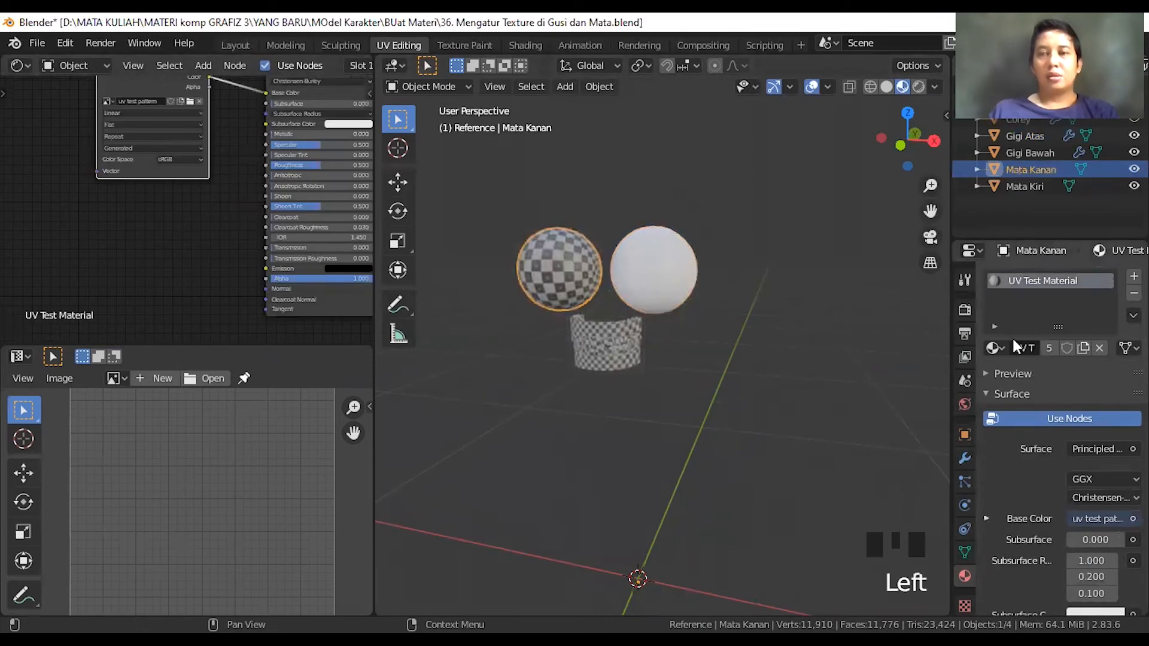
pyautogui.press('Tab')
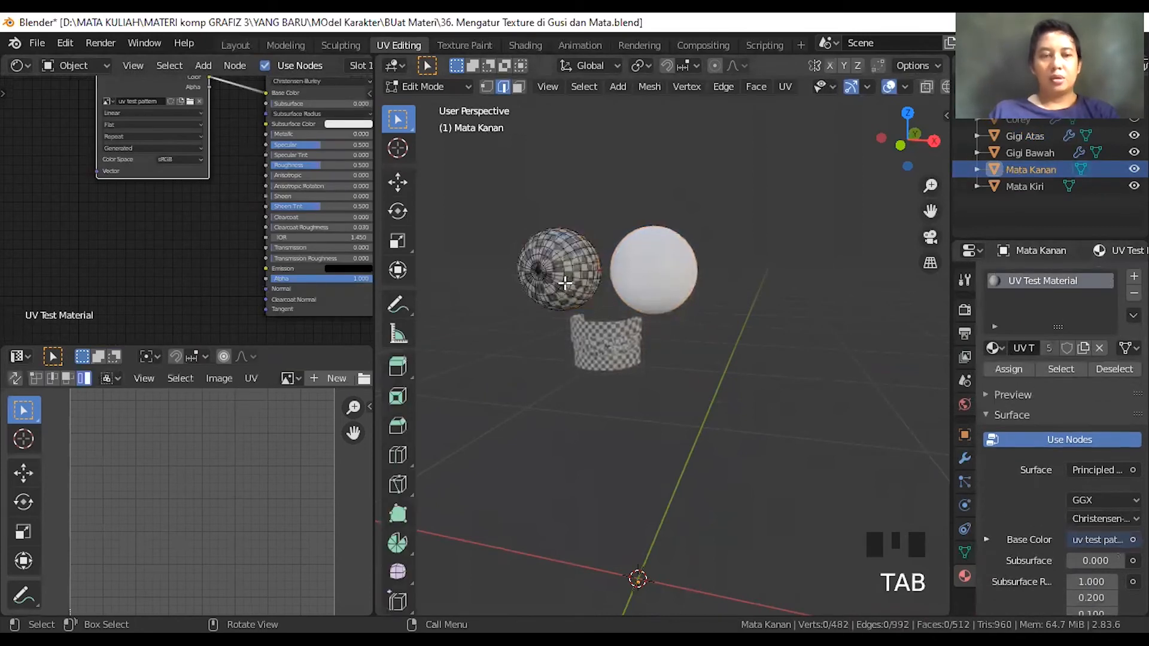
pyautogui.press('l')
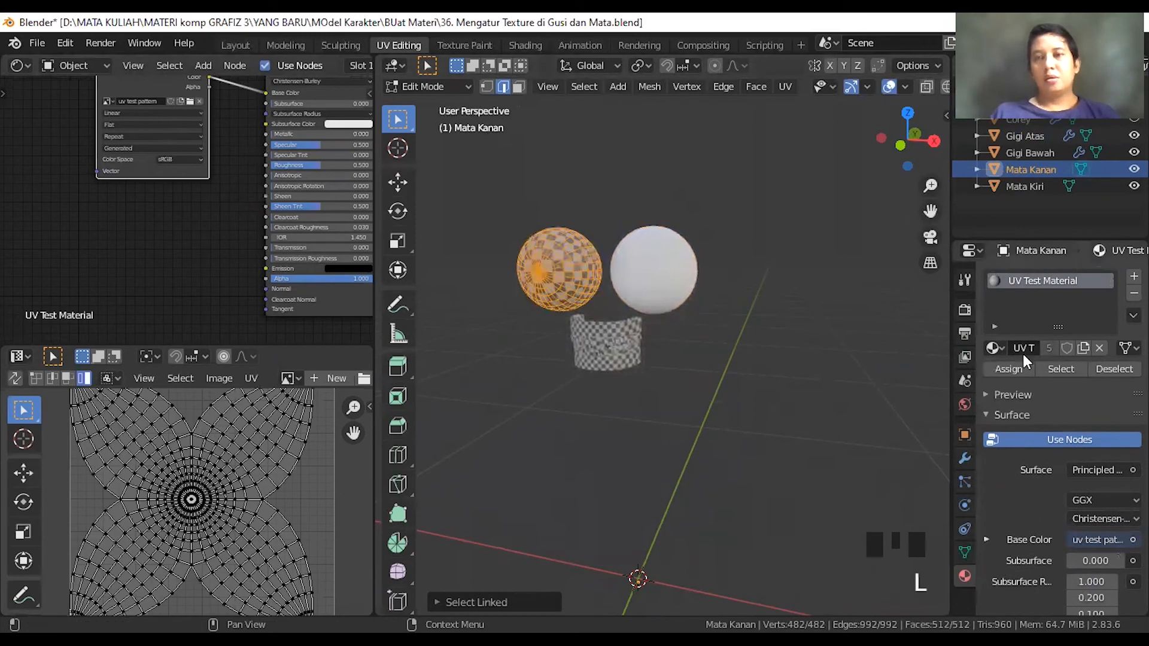
pyautogui.click(1002, 352)
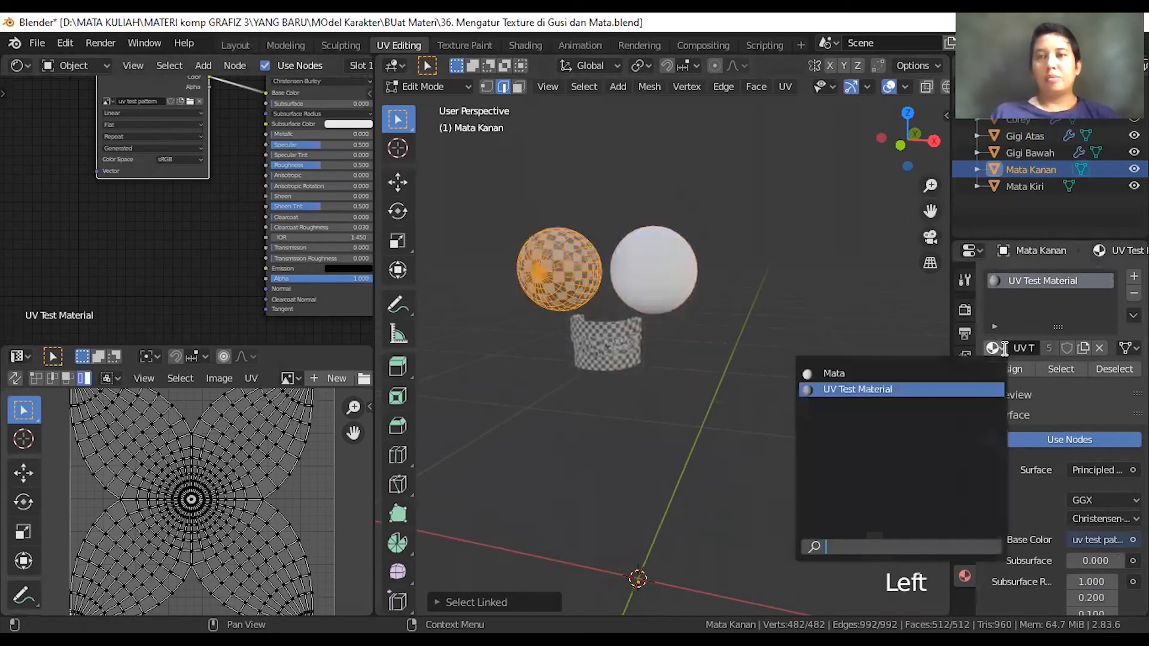
pyautogui.click(841, 376)
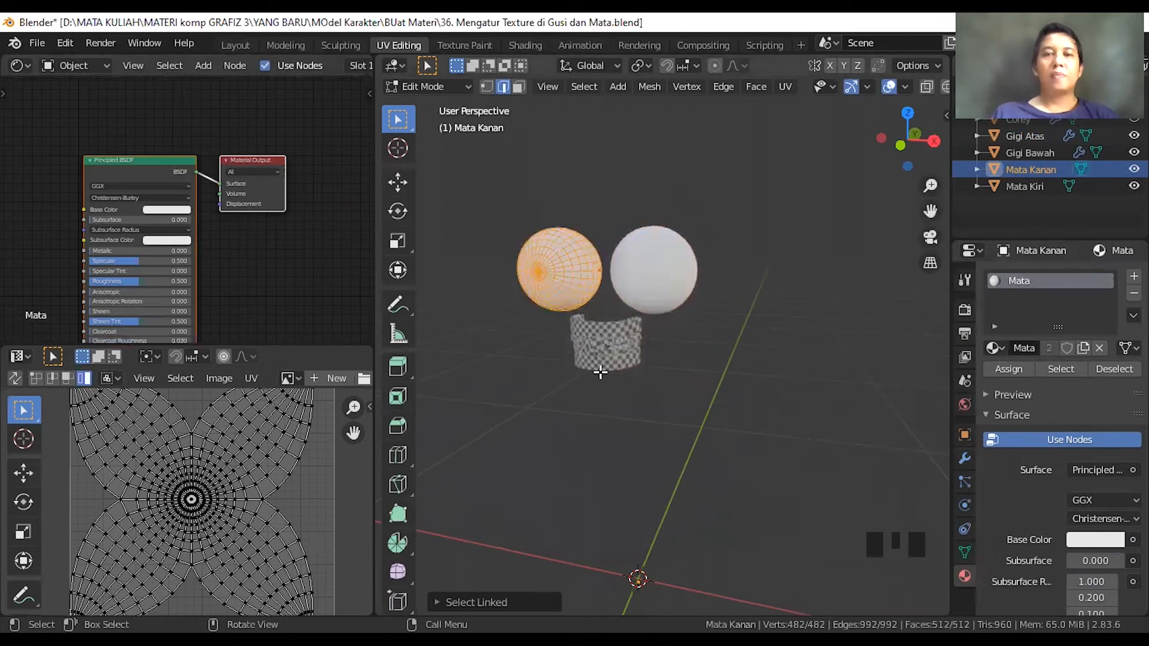
pyautogui.scroll(1, 600, 367)
pyautogui.press('Tab')
# - Select the Gigi Atas upper teeth and add a second material slot with a new material named Gigi
pyautogui.scroll(2, 599, 362)
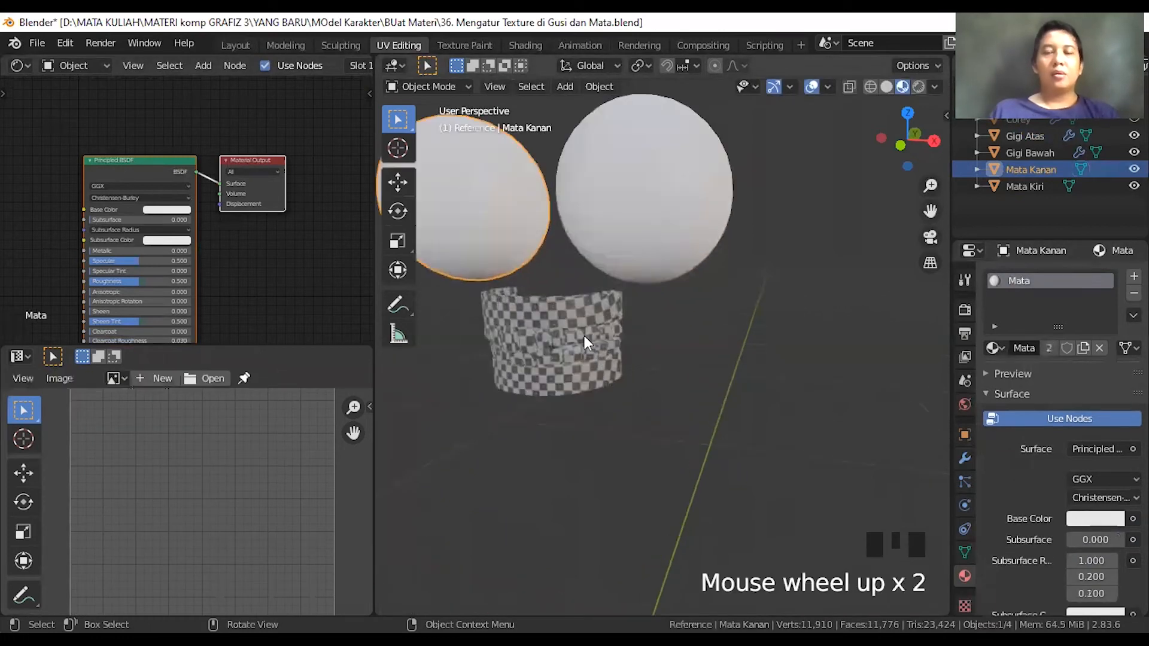
pyautogui.click(581, 323)
pyautogui.scroll(1, 605, 365)
pyautogui.keyDown('shift'); pyautogui.moveTo(613, 373); pyautogui.dragTo(676, 389, button='middle'); pyautogui.keyUp('shift')
pyautogui.keyDown('shift'); pyautogui.moveTo(819, 367); pyautogui.dragTo(691, 379, button='middle'); pyautogui.keyUp('shift')
pyautogui.scroll(1, 641, 379)
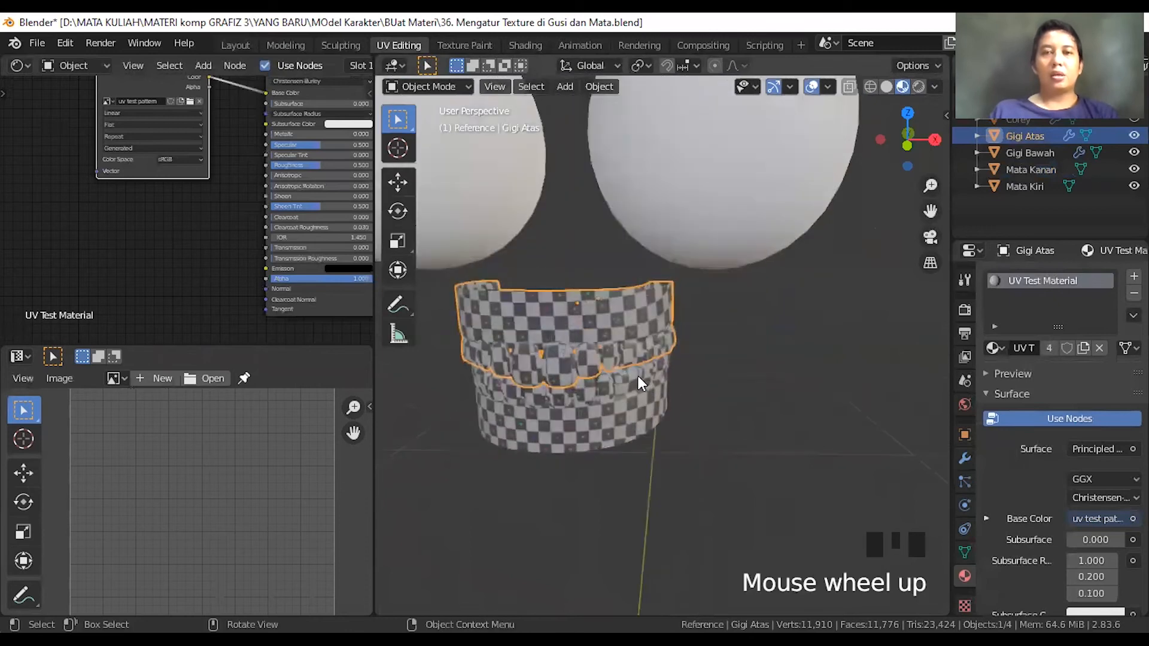
pyautogui.click(994, 347)
pyautogui.click(1007, 354)
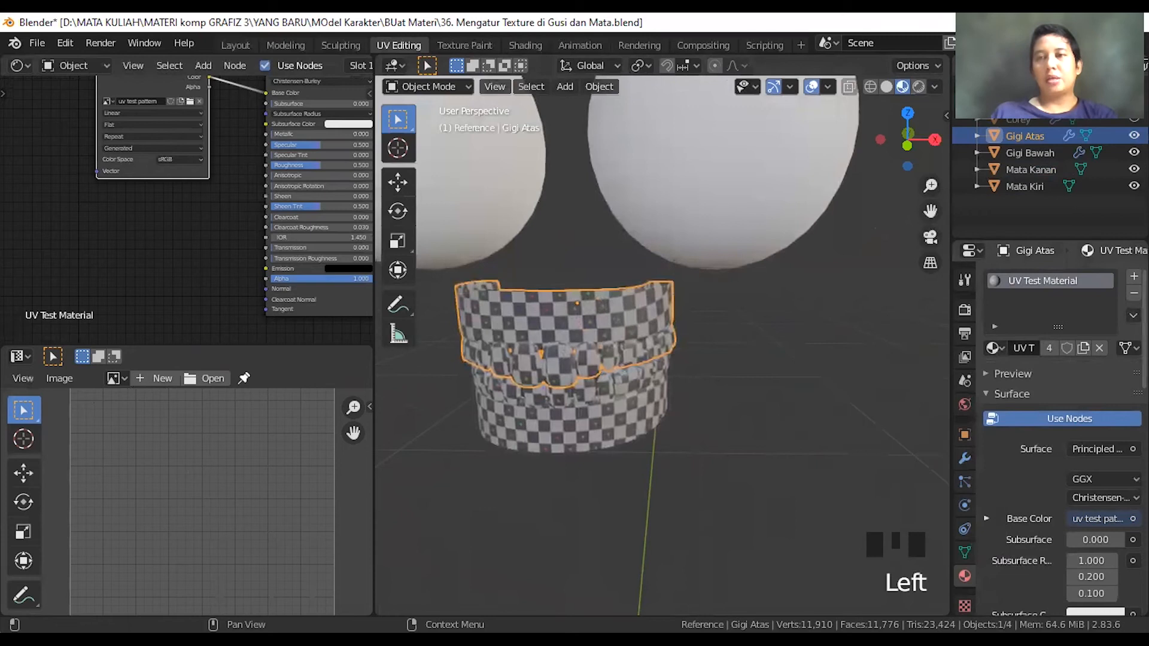
pyautogui.click(1134, 276)
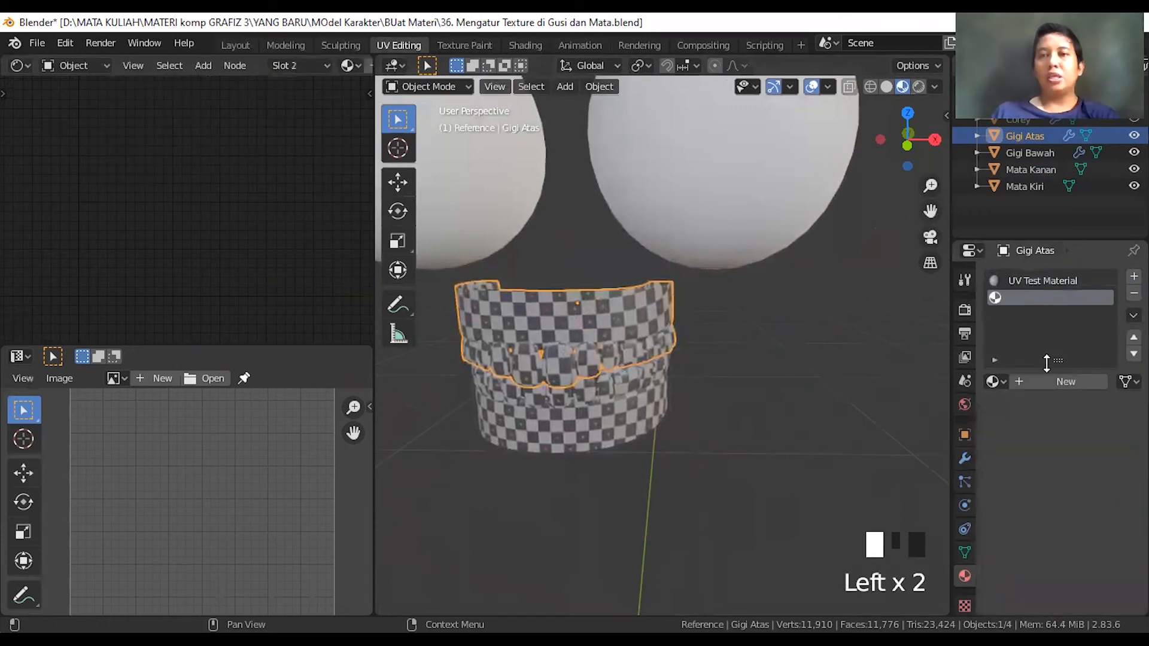
pyautogui.click(1033, 381)
pyautogui.click(1040, 383)
pyautogui.write('Gigi')
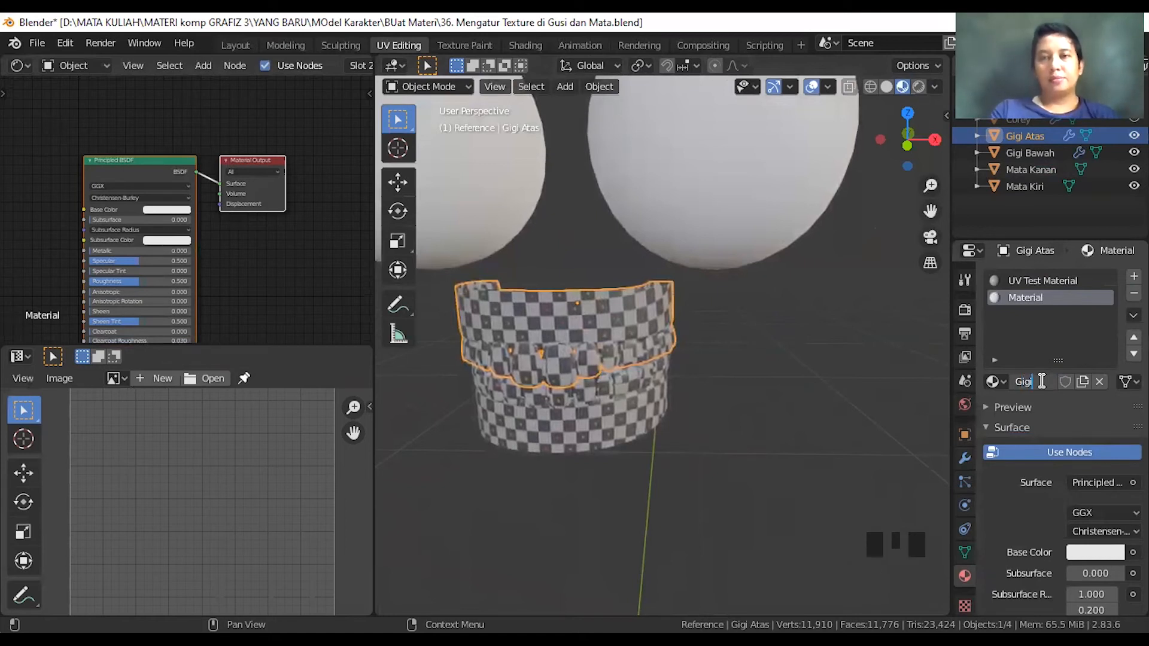
pyautogui.press('Return')
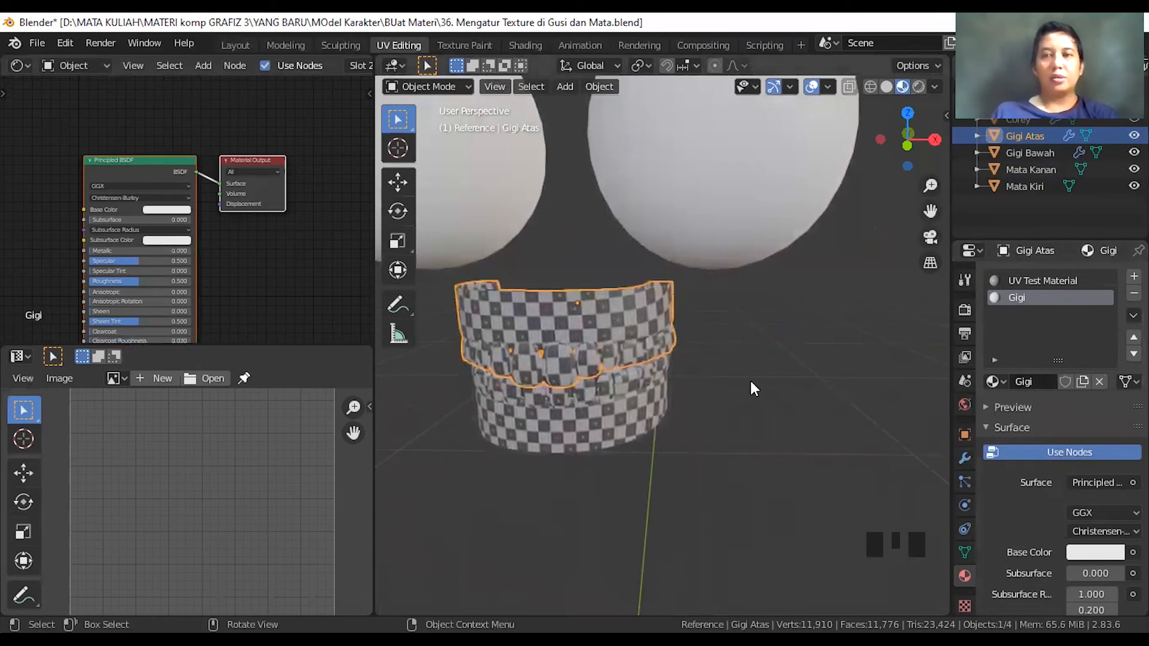
# - Assign the Gigi material to the whole Gigi Atas mesh and return to Object Mode
pyautogui.press('Tab')
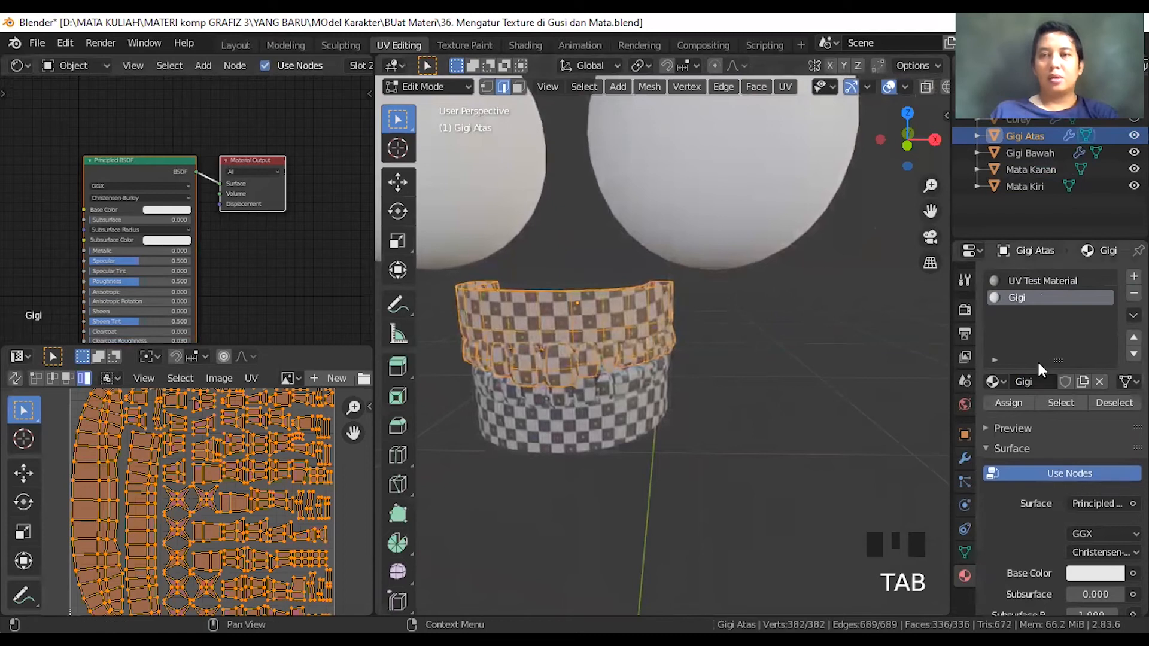
pyautogui.click(1020, 404)
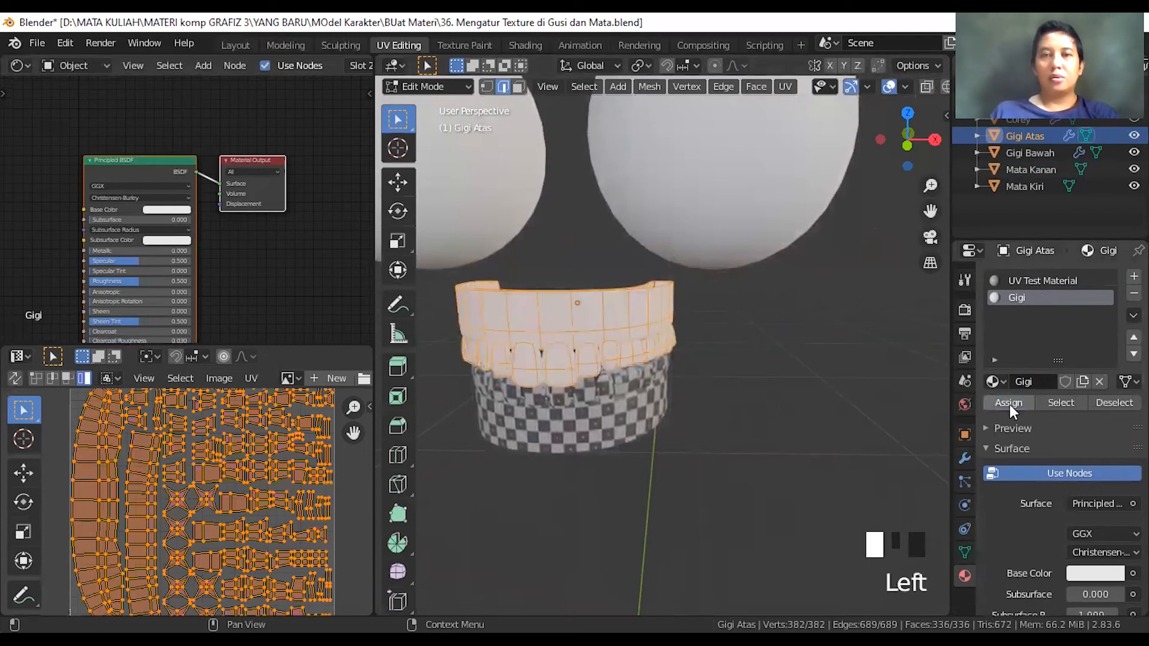
pyautogui.press('Tab')
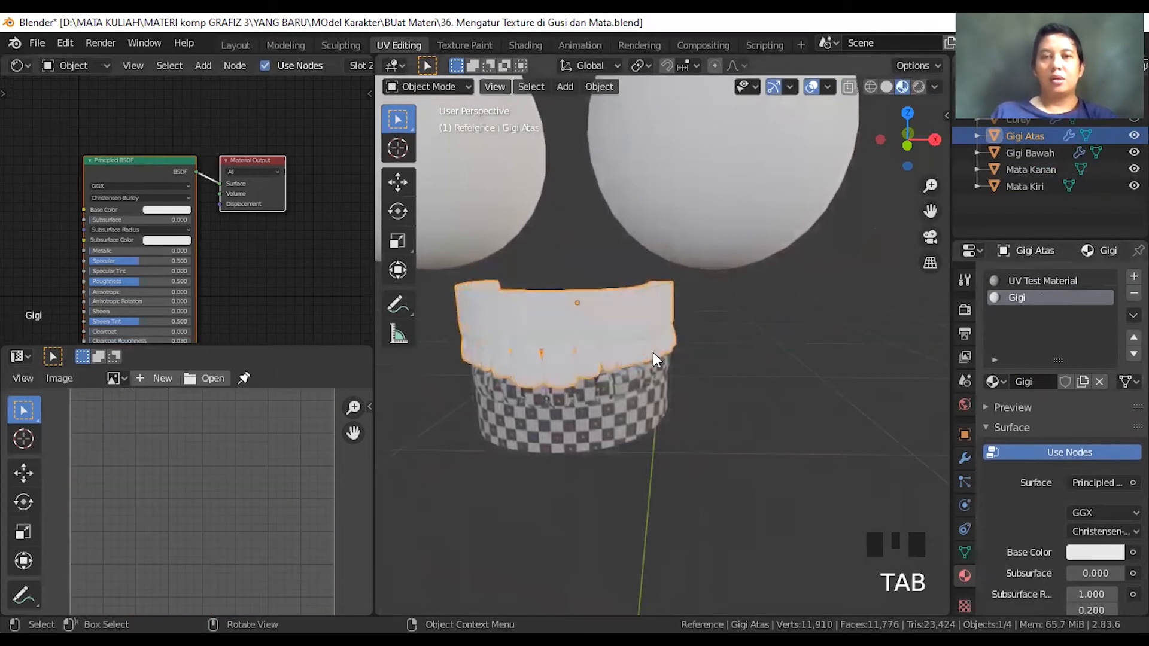
# - Edit the Gigi Atas mesh and select only the linked gum geometry, leaving the individual teeth unselected
pyautogui.scroll(1, 646, 373)
pyautogui.scroll(-2, 637, 361)
pyautogui.keyDown('shift'); pyautogui.moveTo(604, 361); pyautogui.dragTo(651, 375, button='middle'); pyautogui.keyUp('shift')
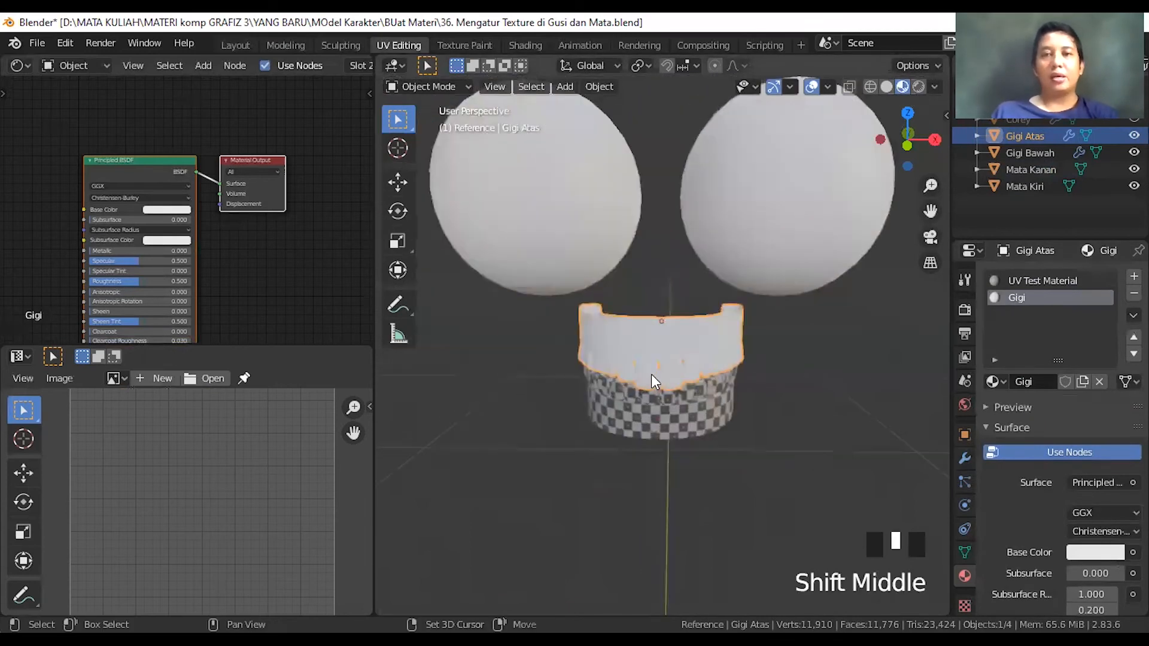
pyautogui.scroll(2, 750, 386)
pyautogui.keyDown('shift'); pyautogui.moveTo(745, 405); pyautogui.dragTo(730, 400, button='middle'); pyautogui.keyUp('shift')
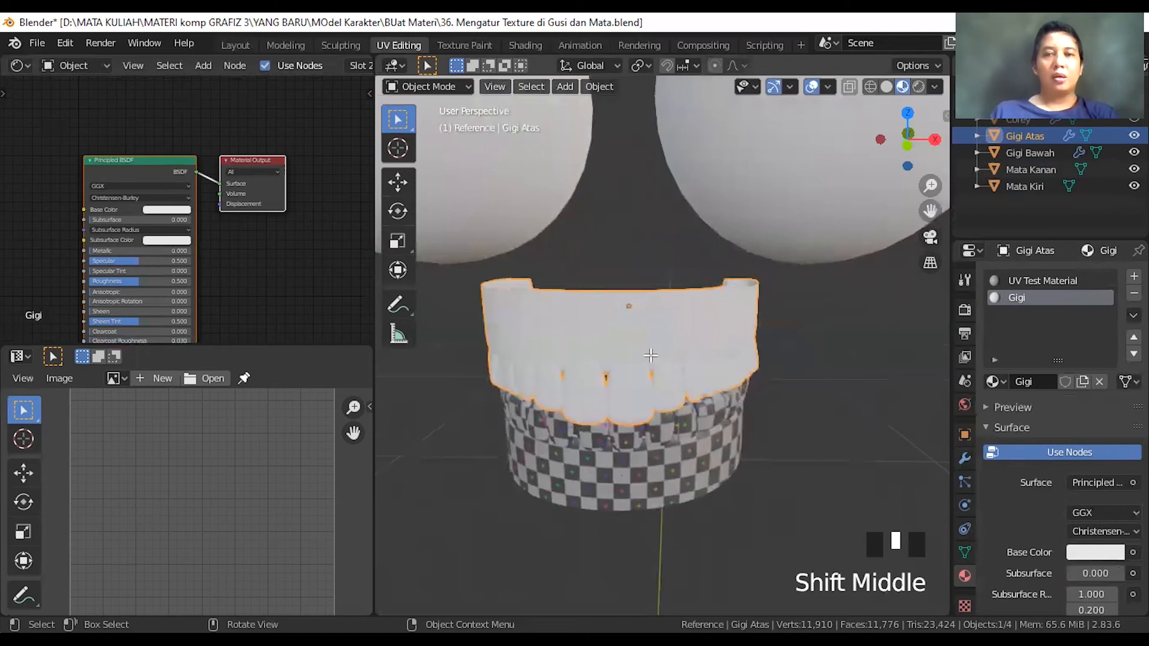
pyautogui.press('Tab')
pyautogui.press('l')
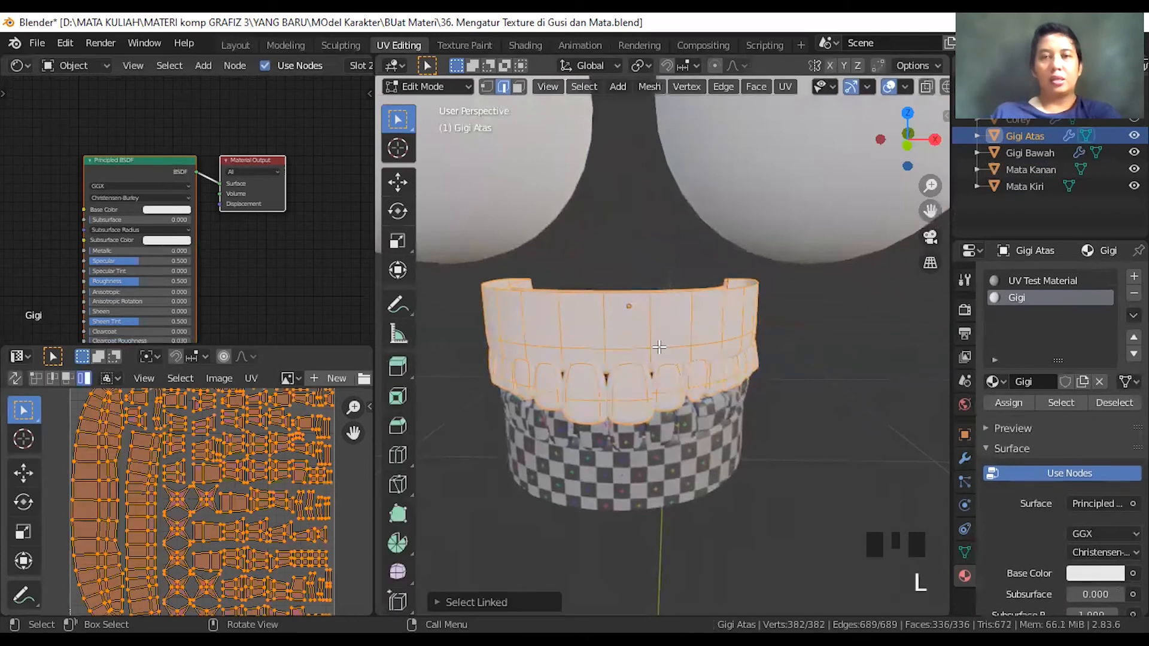
pyautogui.click(672, 329)
pyautogui.press('l')
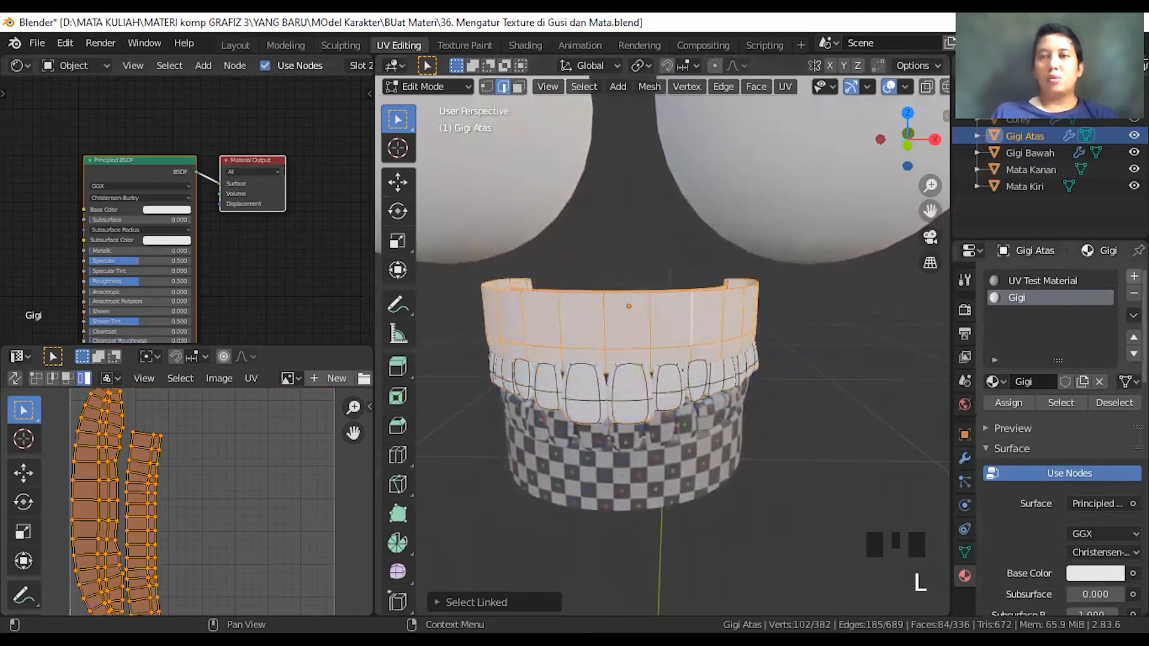
# - Add a third material slot to Gigi Atas with a new material named Gusi
pyautogui.click(1134, 277)
pyautogui.click(1058, 381)
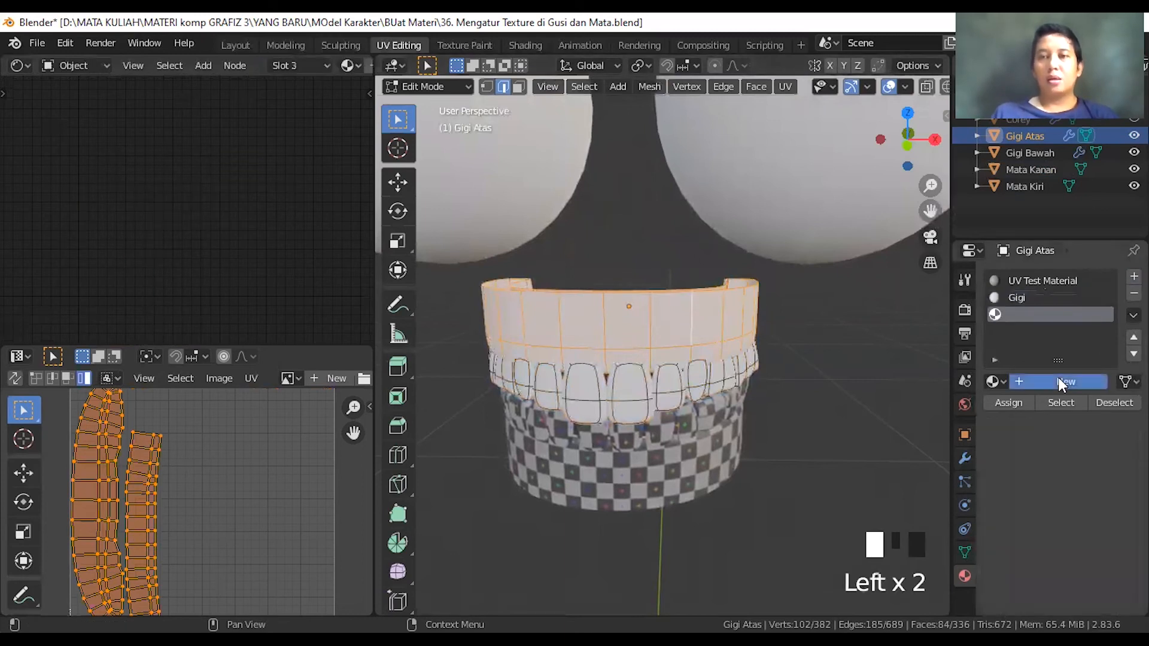
pyautogui.click(1044, 380)
pyautogui.write('G')
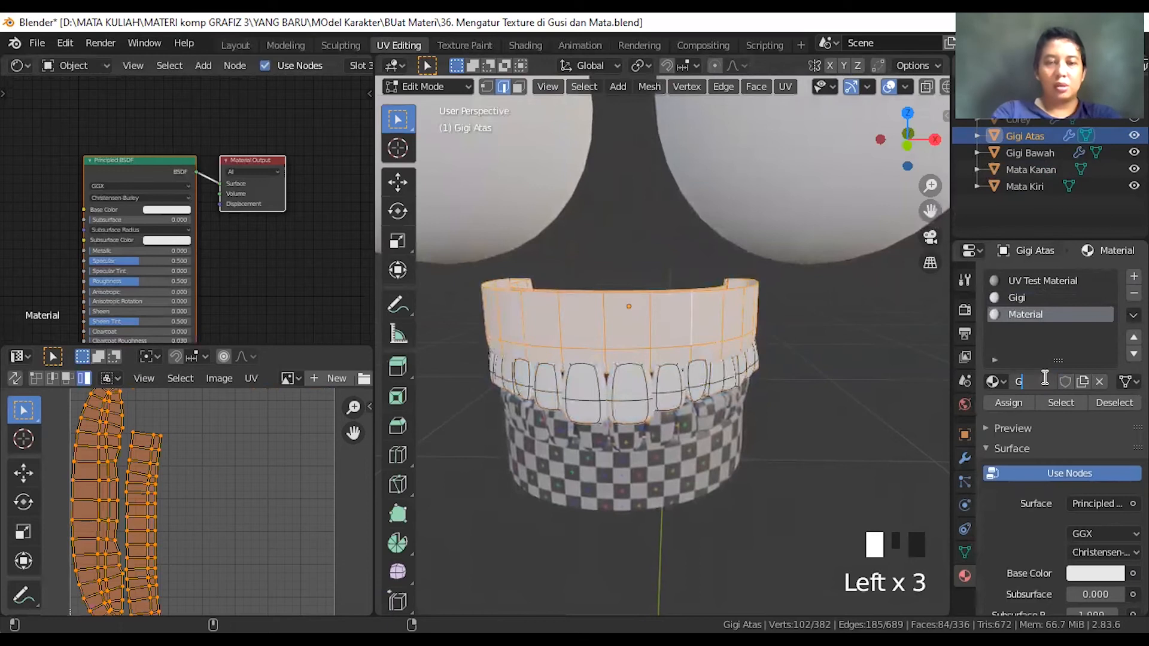
pyautogui.write('usi')
pyautogui.press('Return')
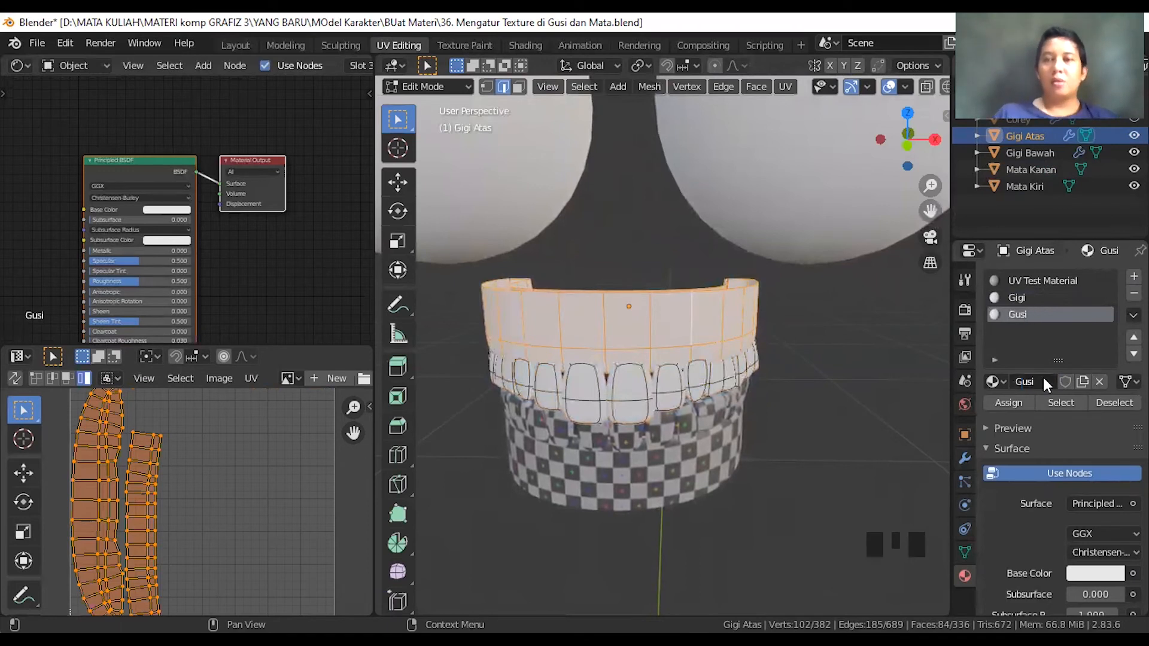
# - Set the Gusi material's base color to bright red, assign it to the selected gum faces, and return to Object Mode
pyautogui.click(1089, 574)
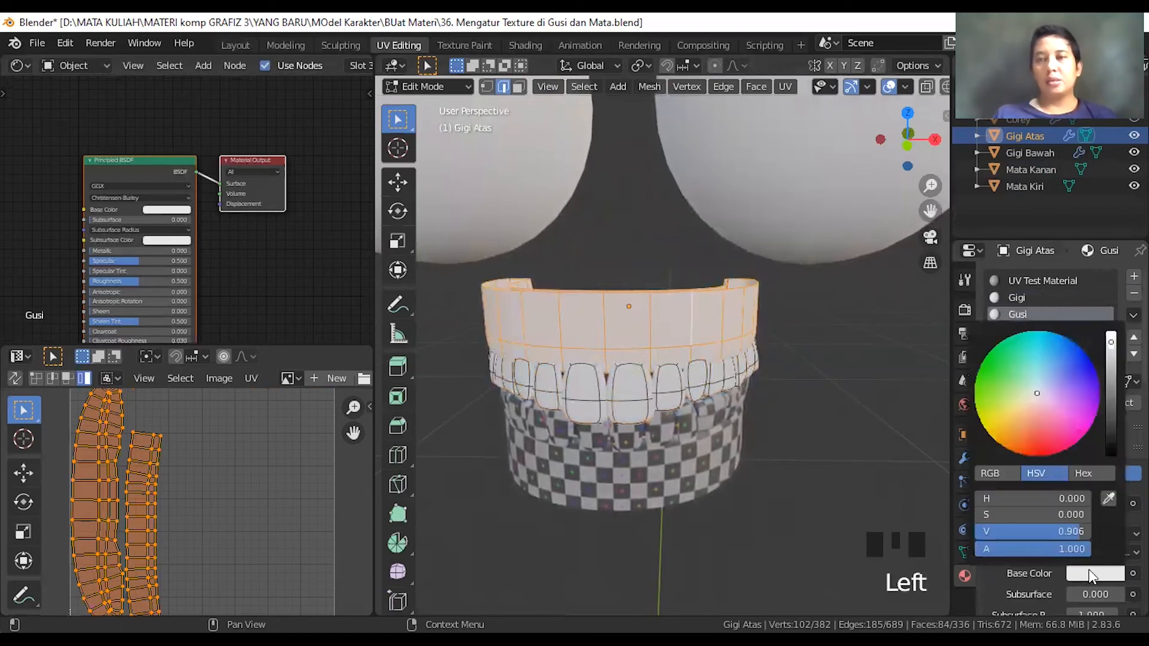
pyautogui.moveTo(1035, 388)
pyautogui.mouseDown()
pyautogui.moveTo(1043, 423)
pyautogui.moveTo(1033, 456)
pyautogui.mouseUp()
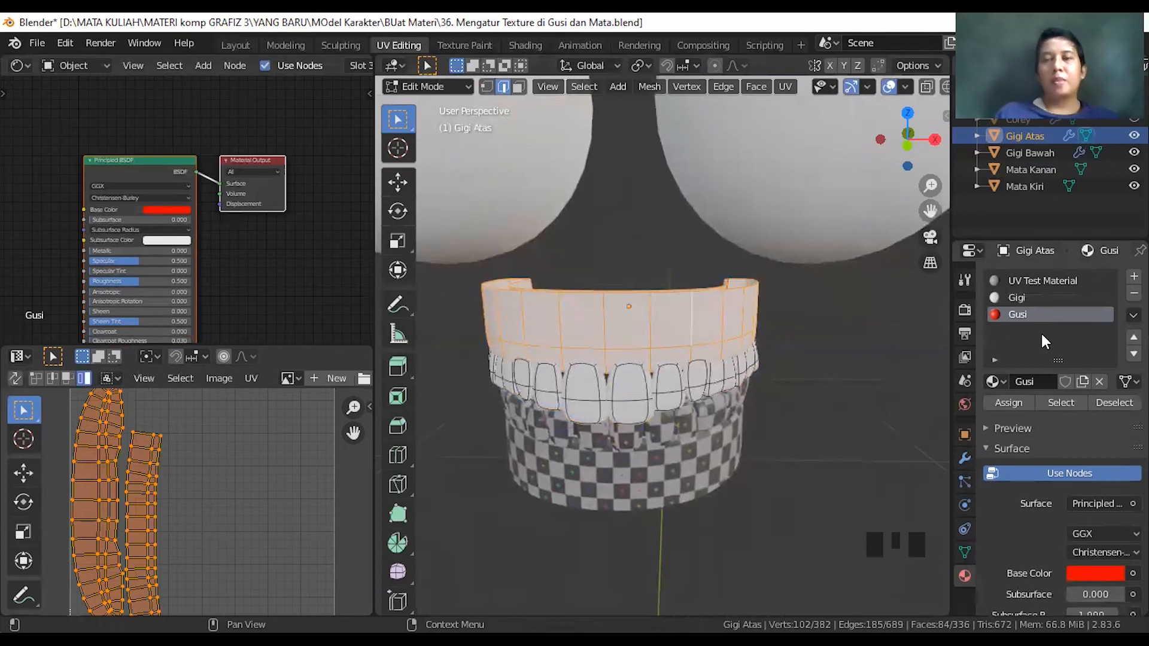
pyautogui.click(1010, 400)
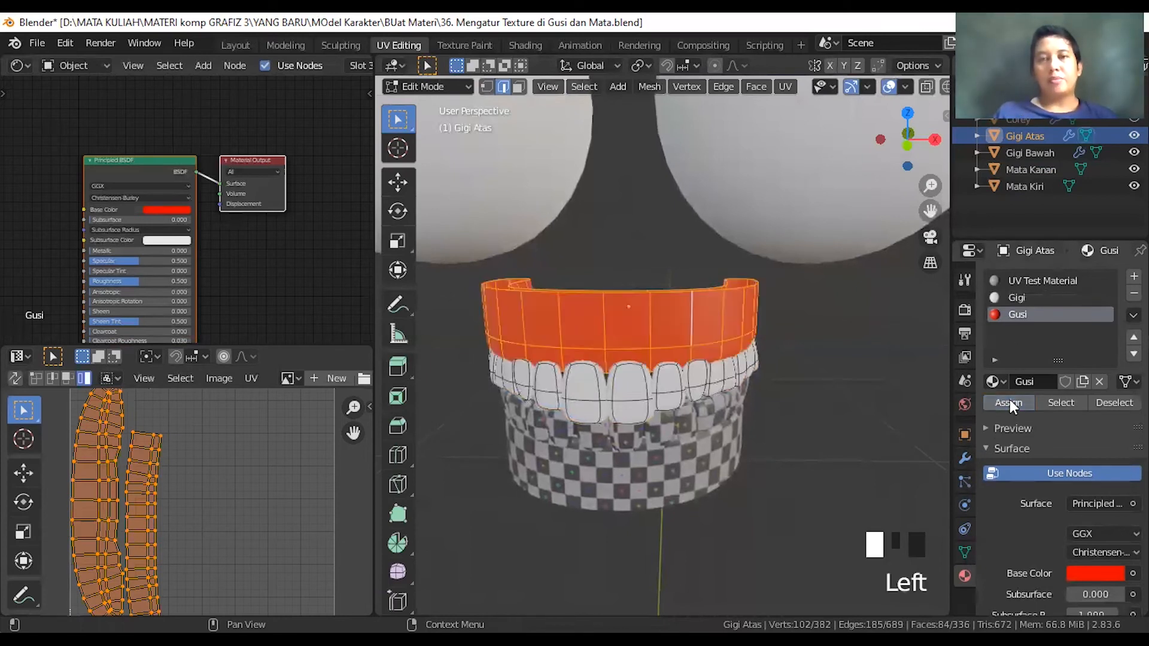
pyautogui.press('Tab')
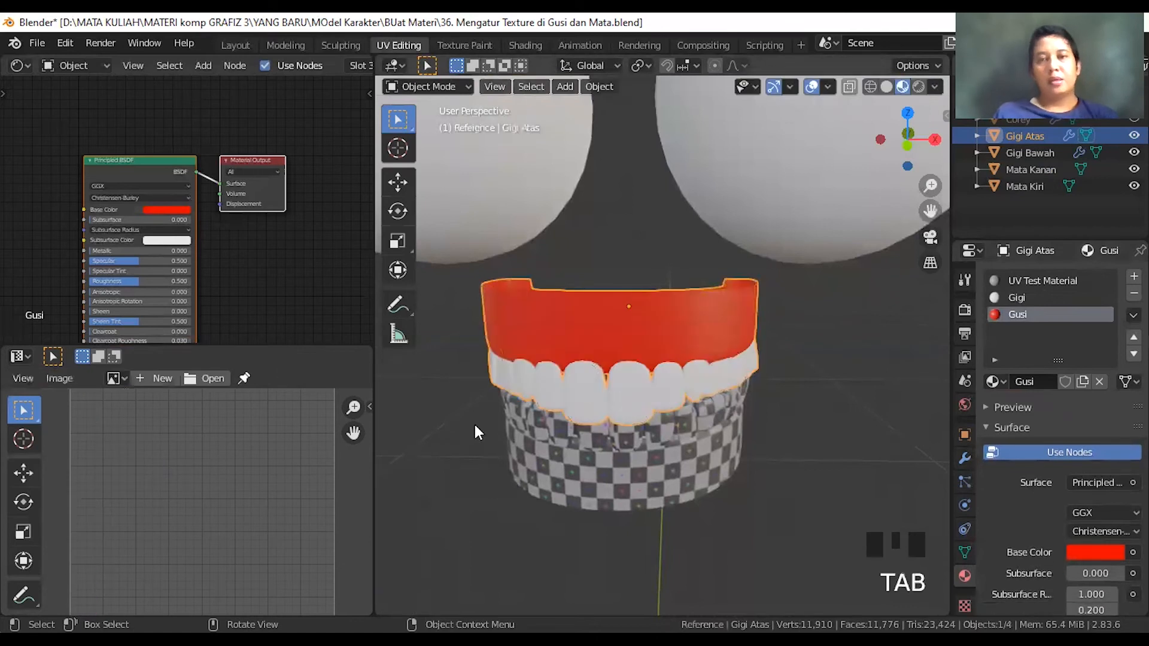
# - Replace the UV Test Material on the Gigi Bawah mesh with the existing Gigi material
pyautogui.click(648, 486)
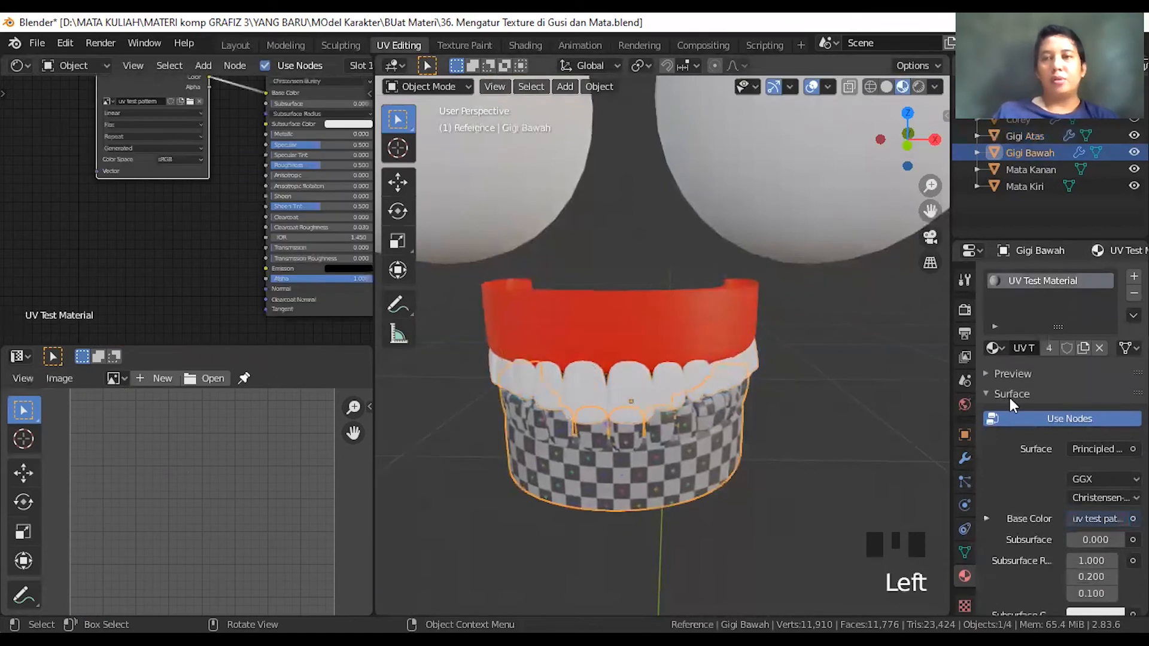
pyautogui.click(993, 347)
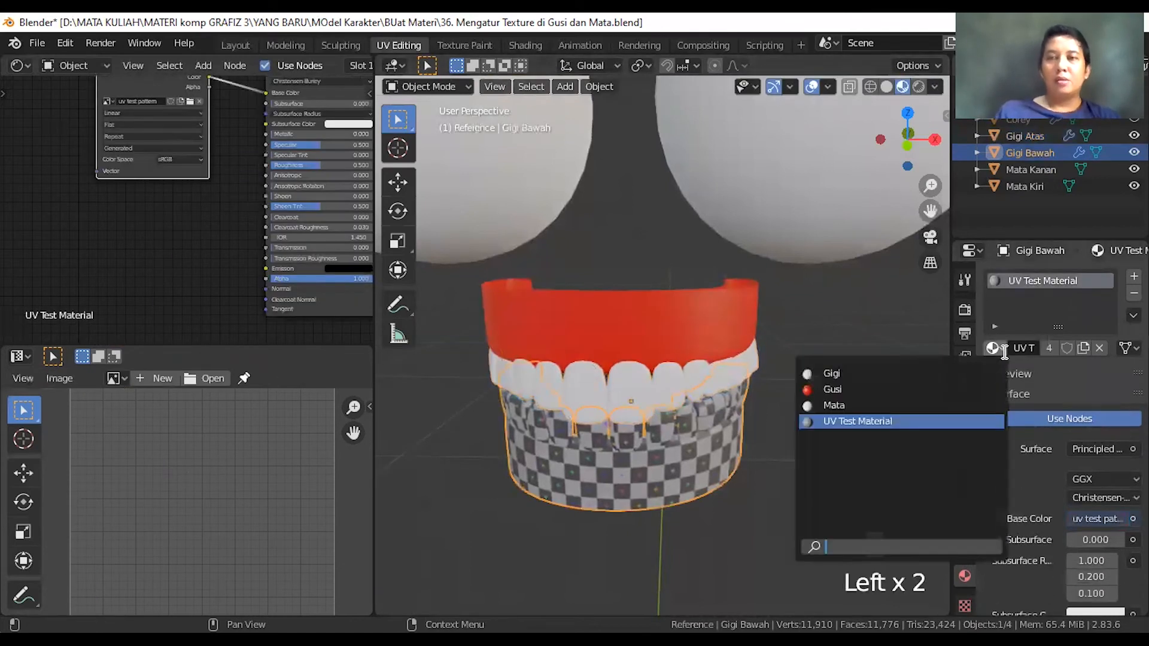
pyautogui.click(853, 375)
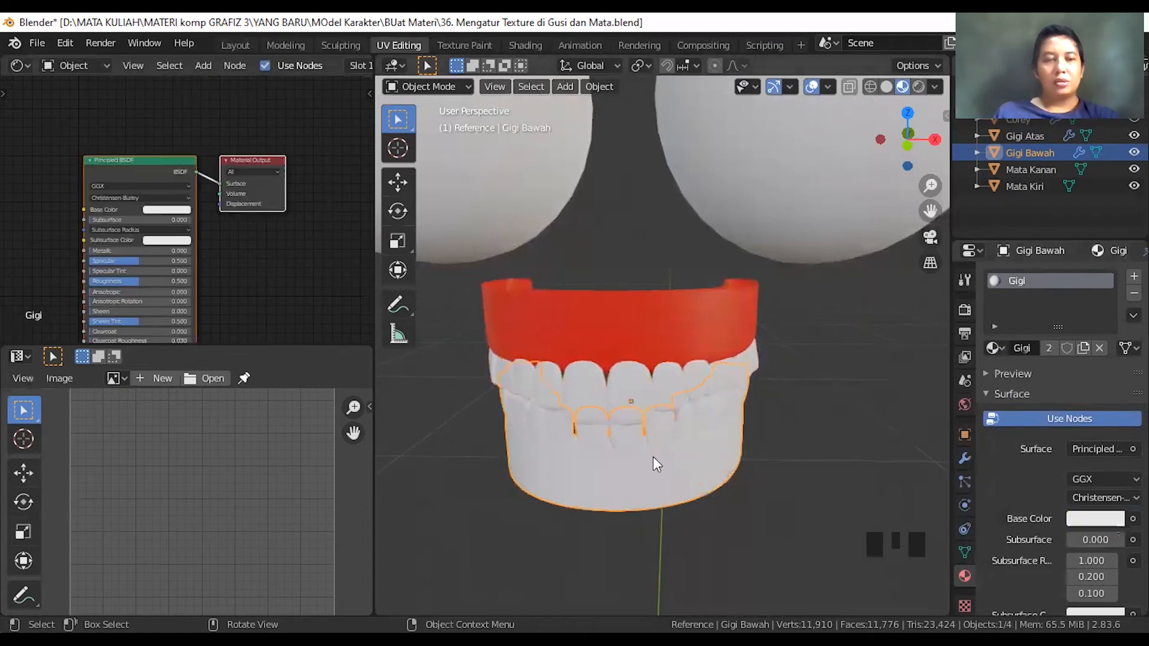
pyautogui.press('Tab')
pyautogui.click(669, 482)
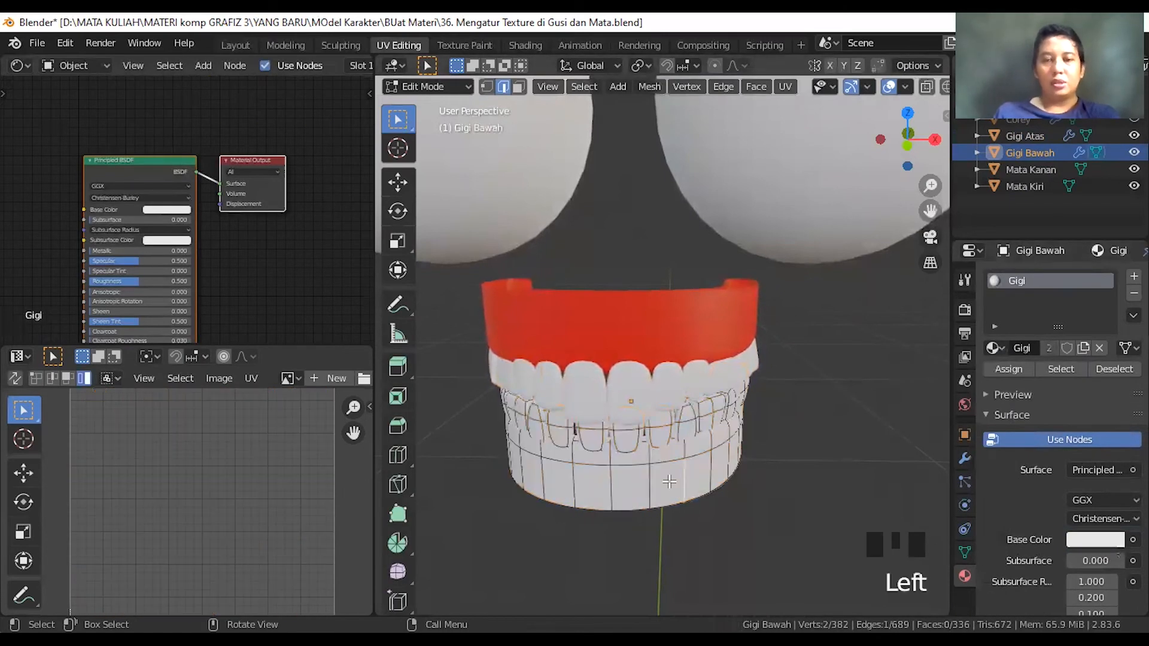
pyautogui.press('l')
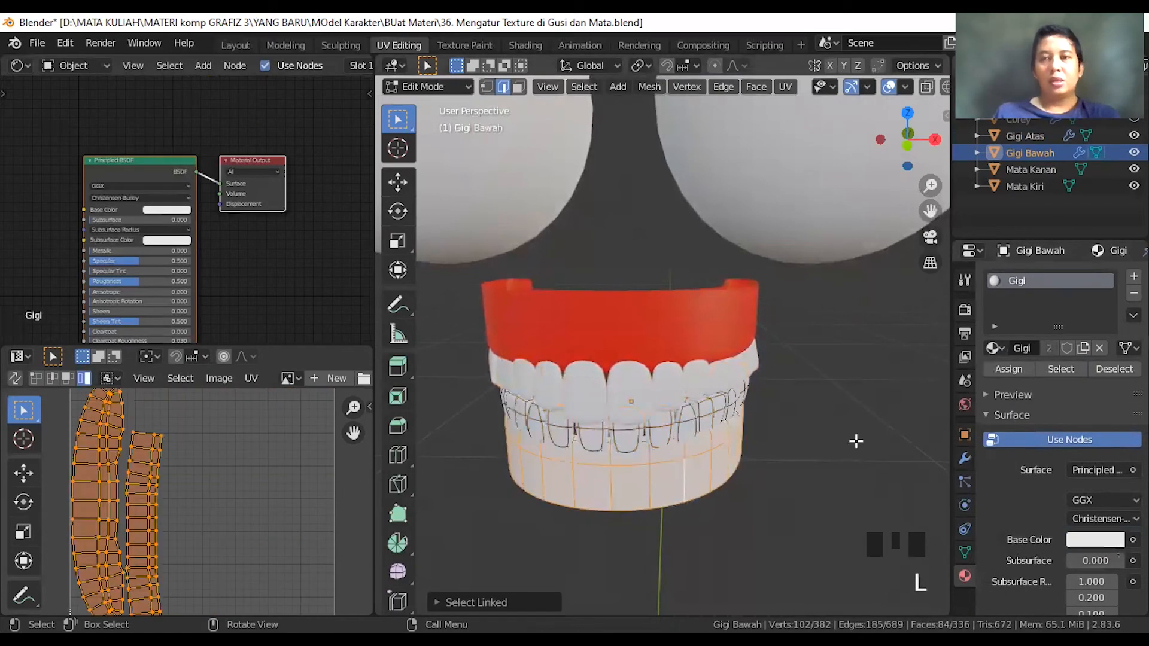
pyautogui.click(1004, 345)
pyautogui.click(899, 391)
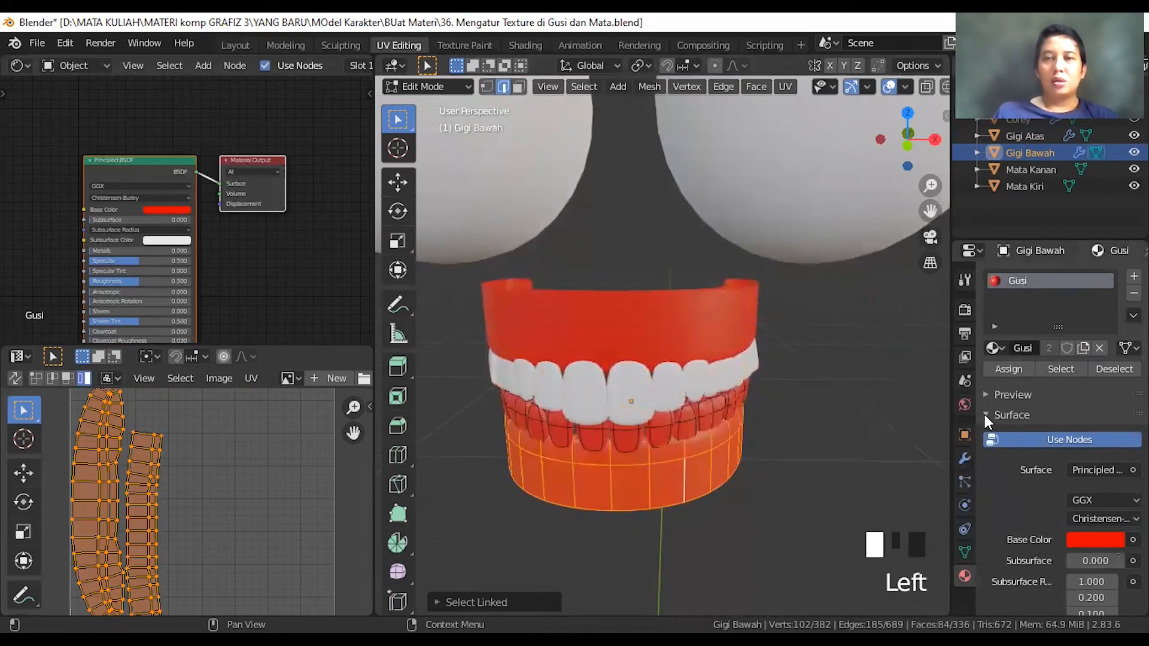
pyautogui.hotkey('ctrl', 'z')
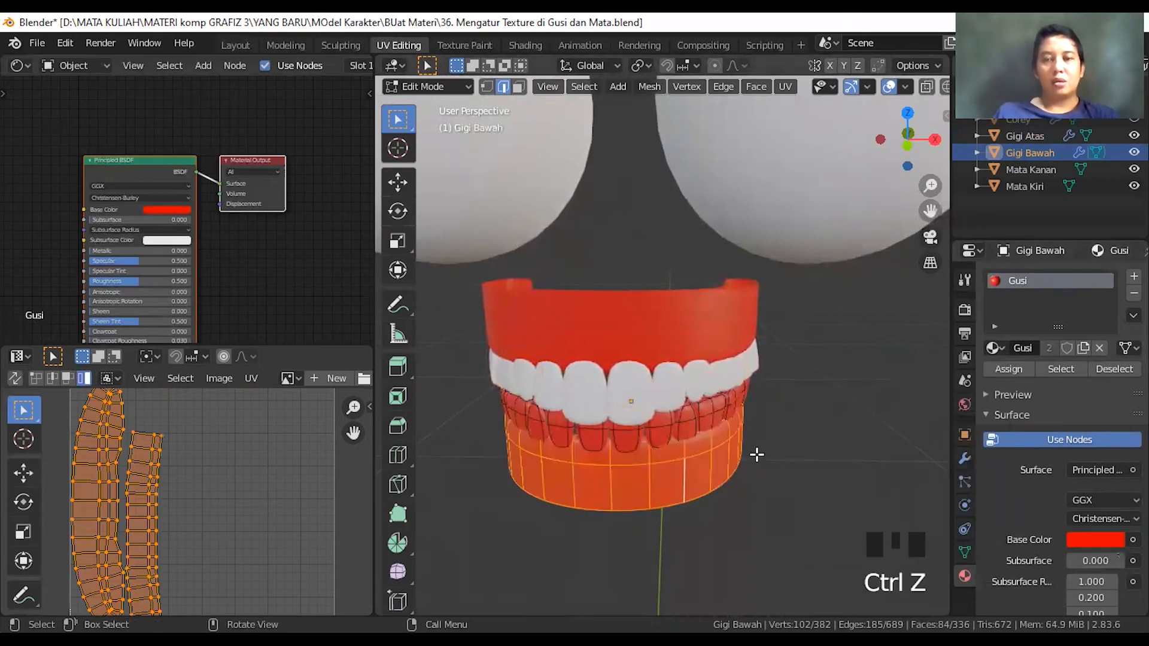
pyautogui.press('Return')
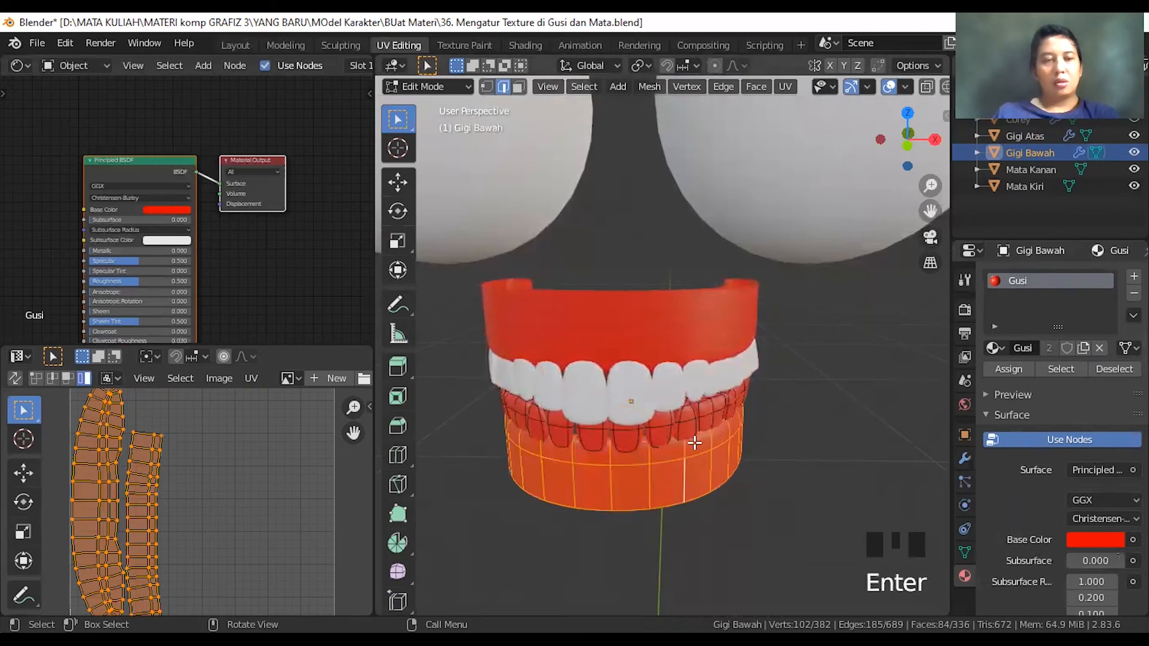
pyautogui.press('Tab')
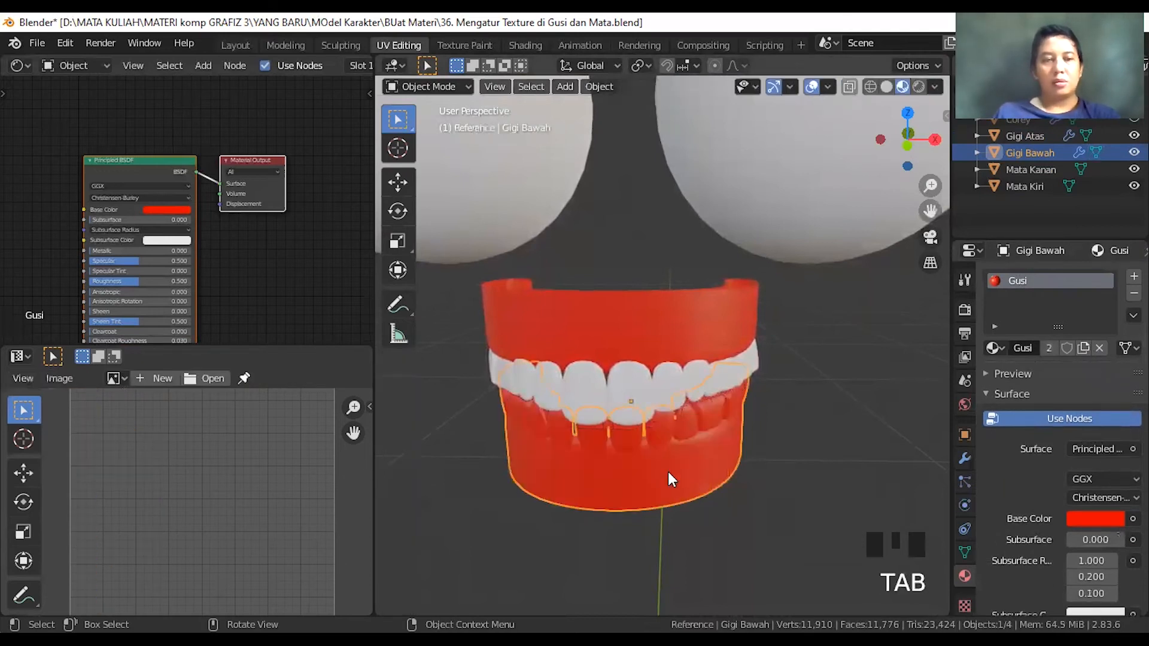
pyautogui.click(994, 348)
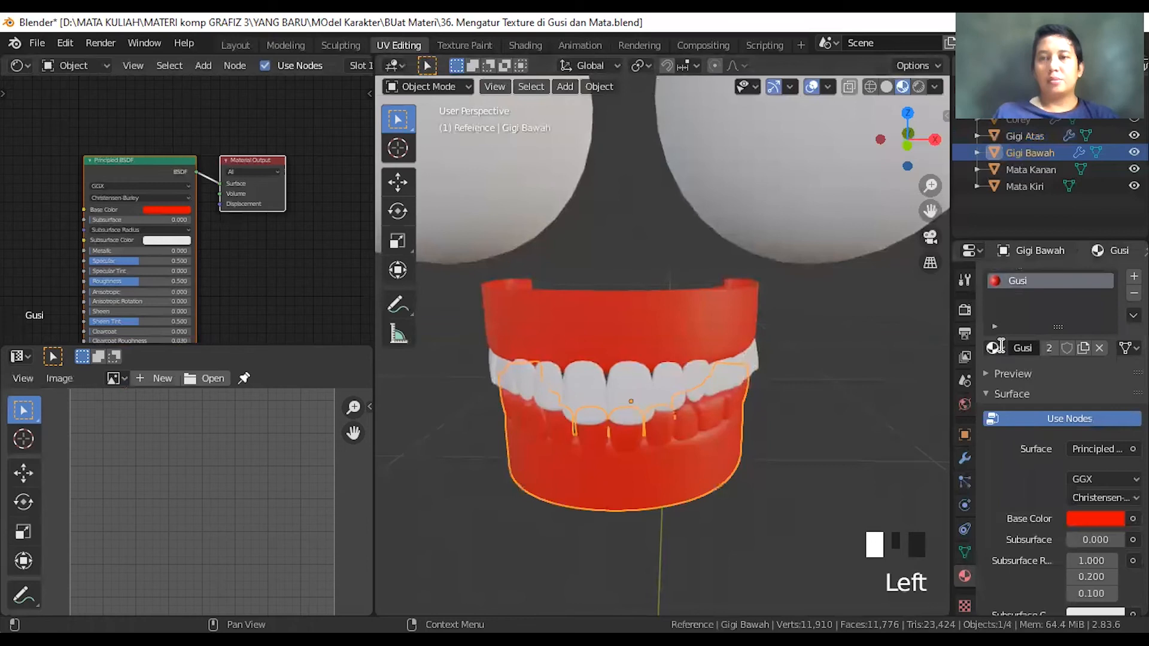
pyautogui.click(897, 377)
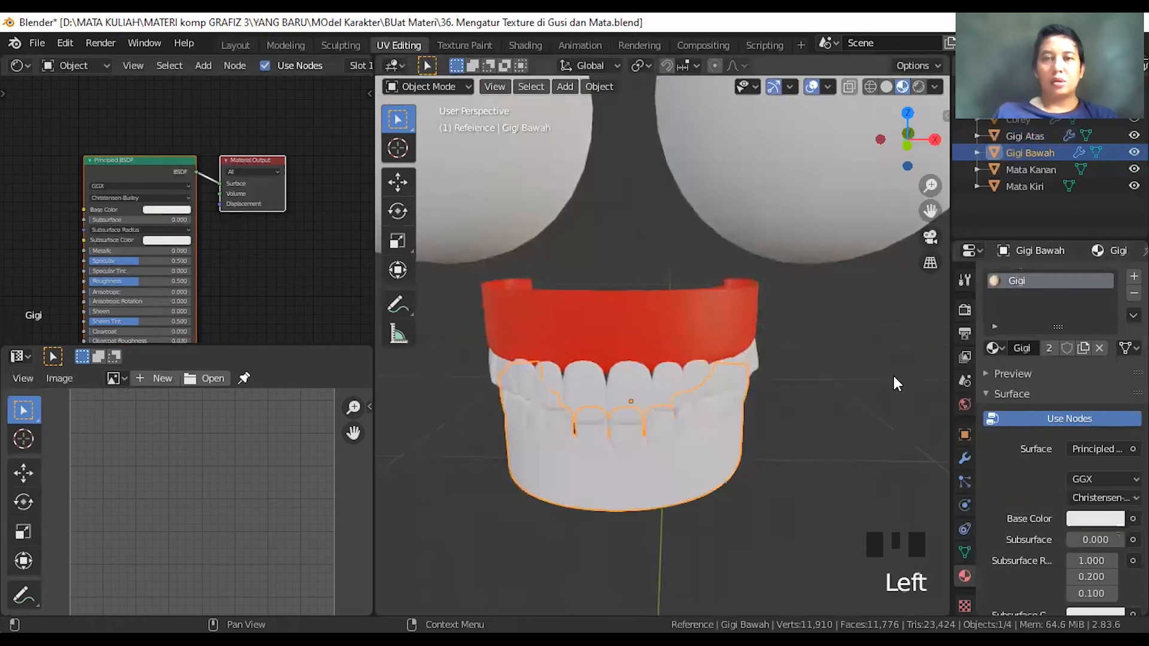
# - Edit the Gigi Bawah mesh and select only the linked gum geometry, leaving the individual teeth unselected
pyautogui.press('Tab')
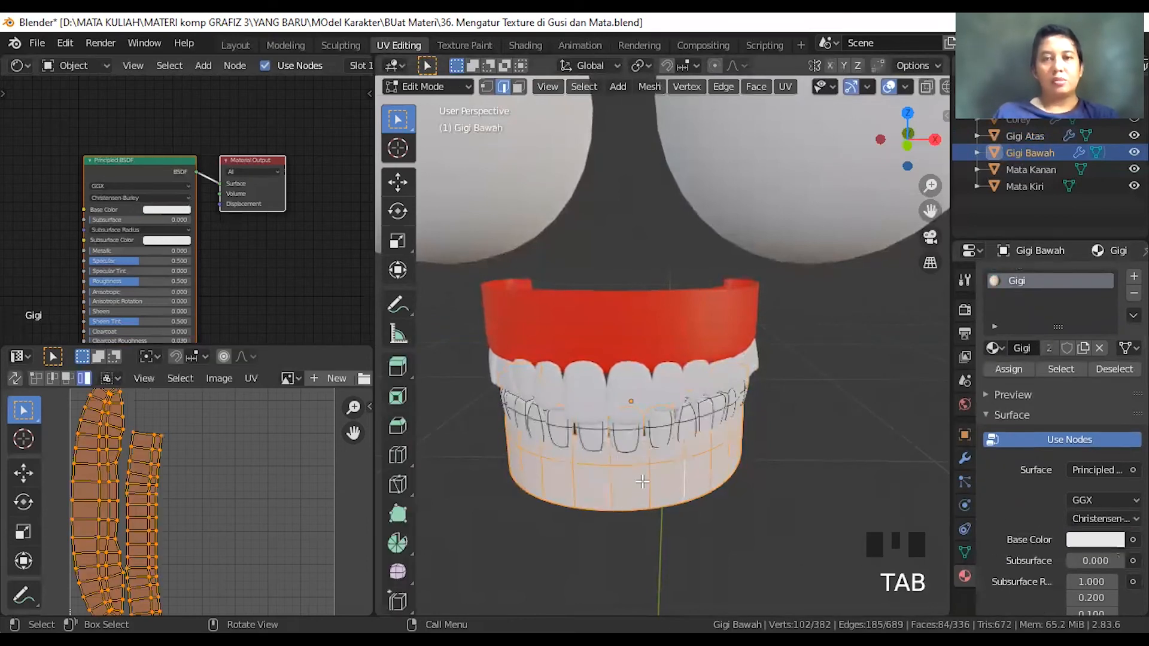
pyautogui.click(648, 483)
pyautogui.press('l')
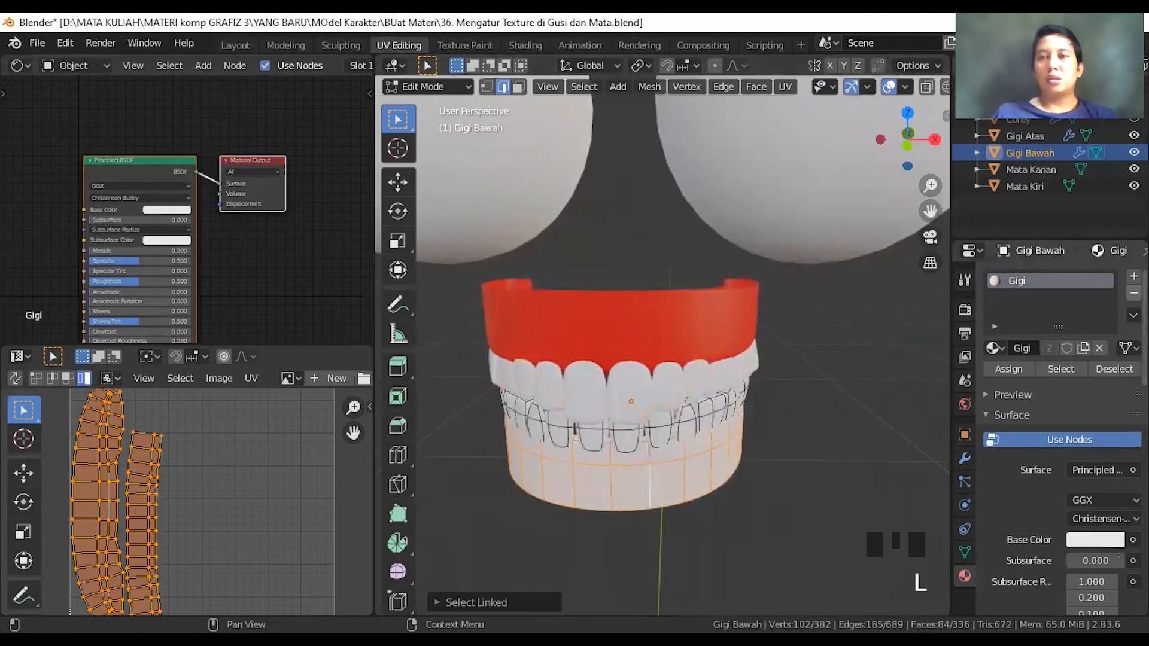
# - Add a second material slot to Gigi Bawah with a new material named Gusi
pyautogui.click(1134, 277)
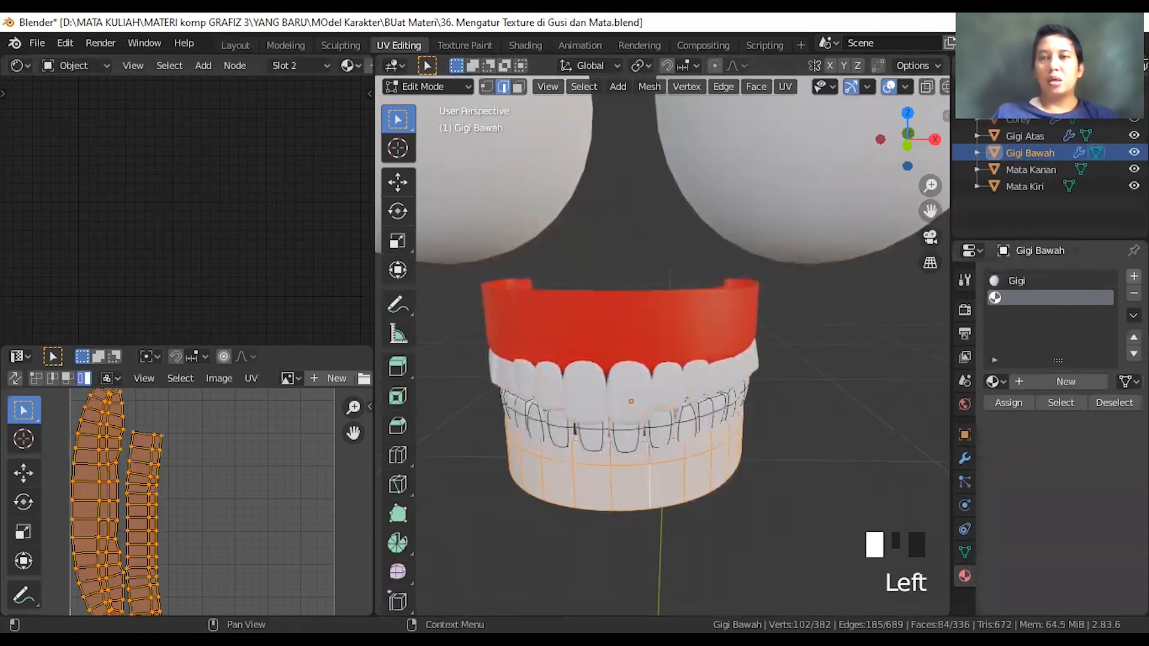
pyautogui.click(1049, 381)
pyautogui.click(1036, 382)
pyautogui.write('Gusi')
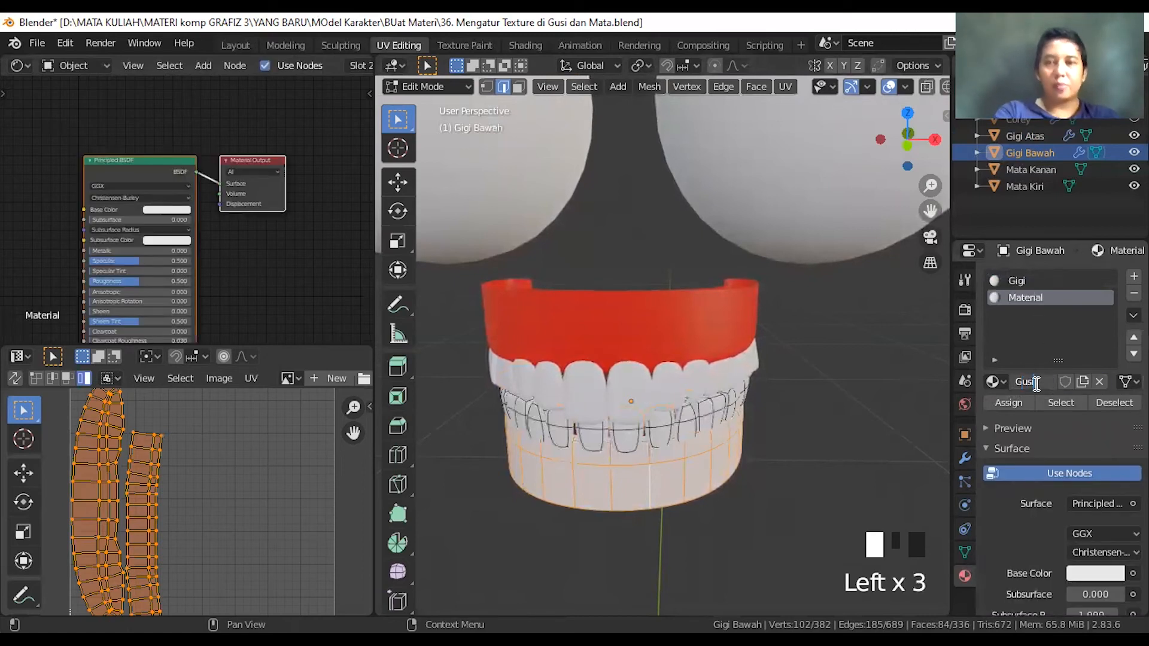
pyautogui.press('Return')
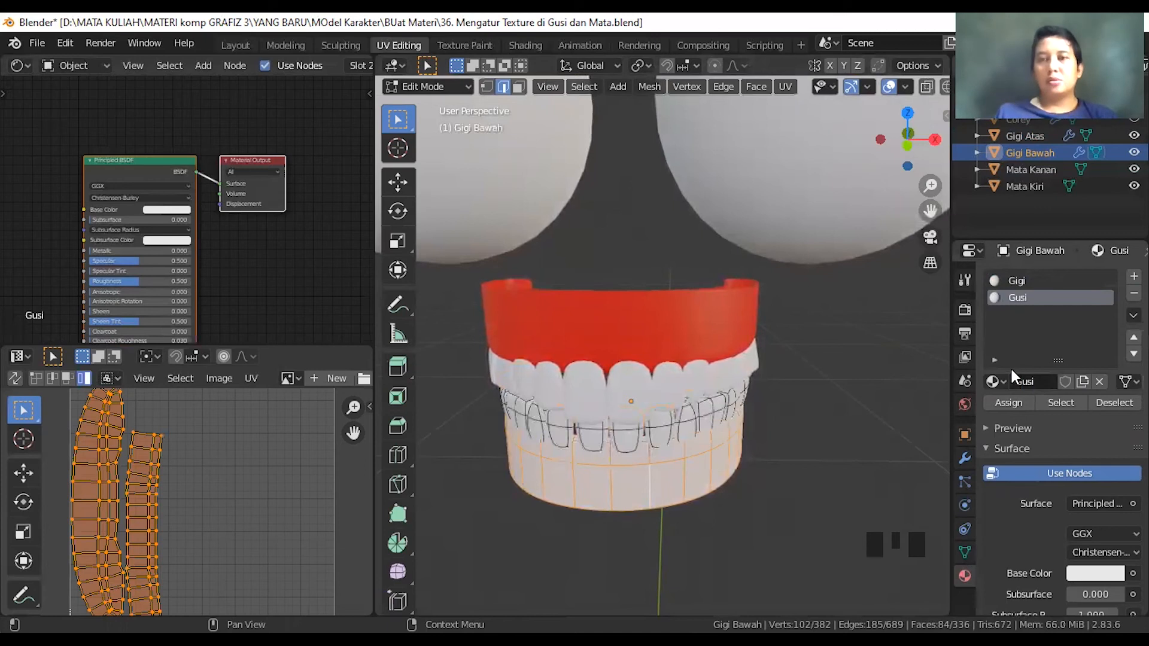
# - Sample the upper gum's red as the Gusi base color, assign the material to the selected lower gum faces, and return to Object Mode
pyautogui.click(1094, 572)
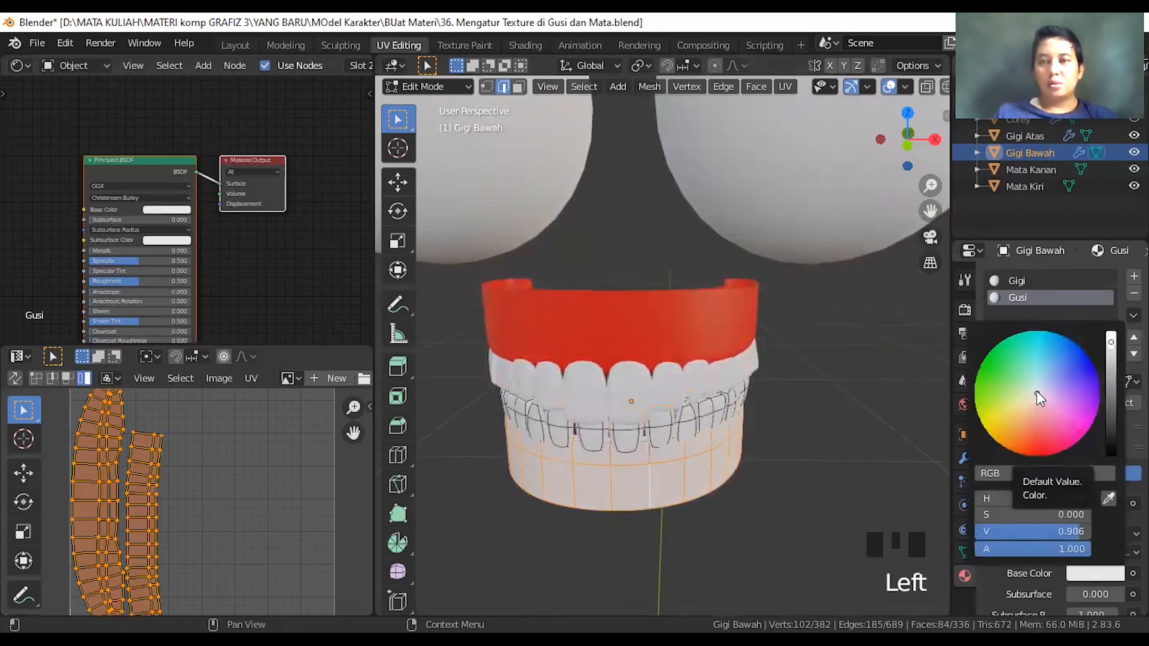
pyautogui.click(1109, 499)
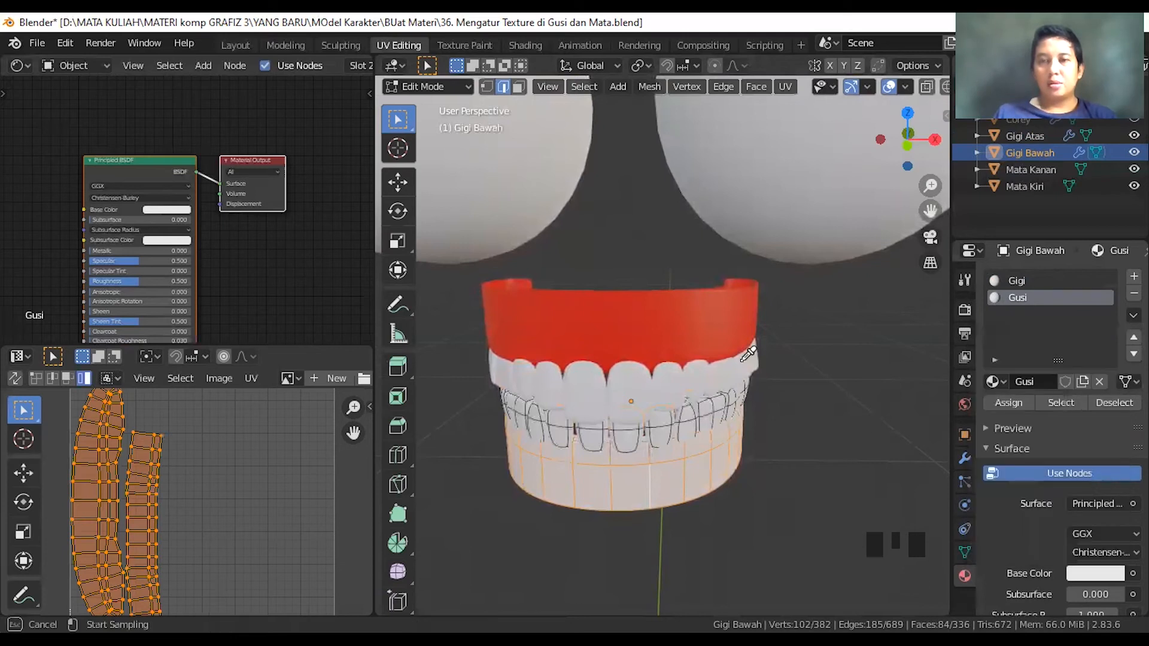
pyautogui.click(726, 315)
pyautogui.click(1011, 400)
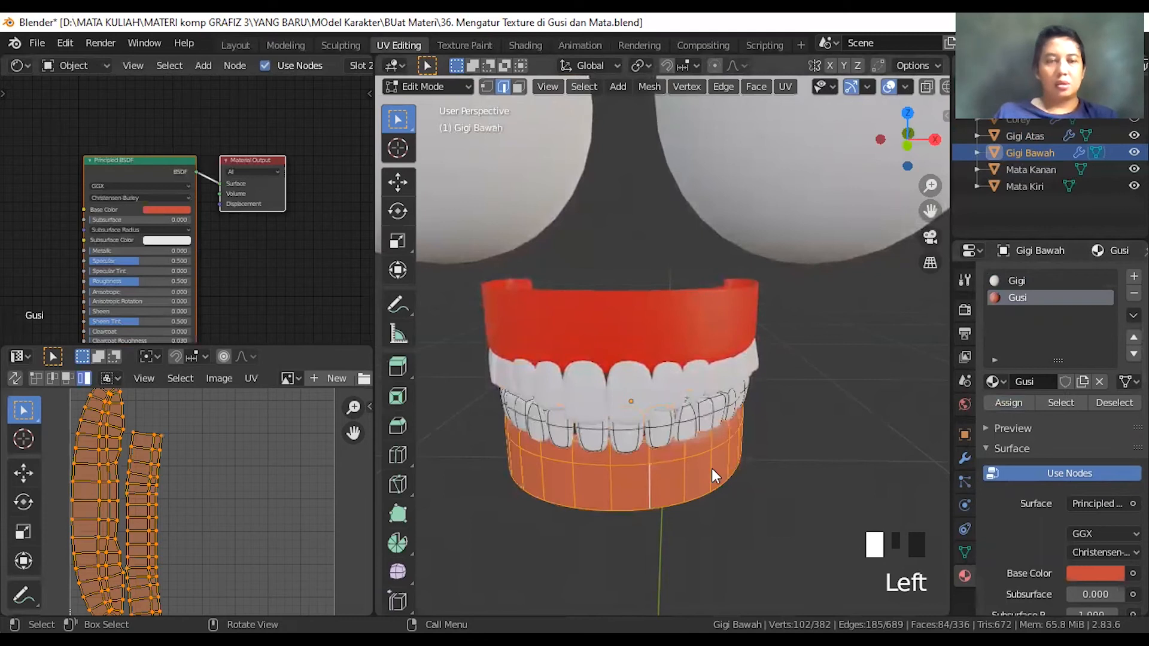
pyautogui.press('Tab')
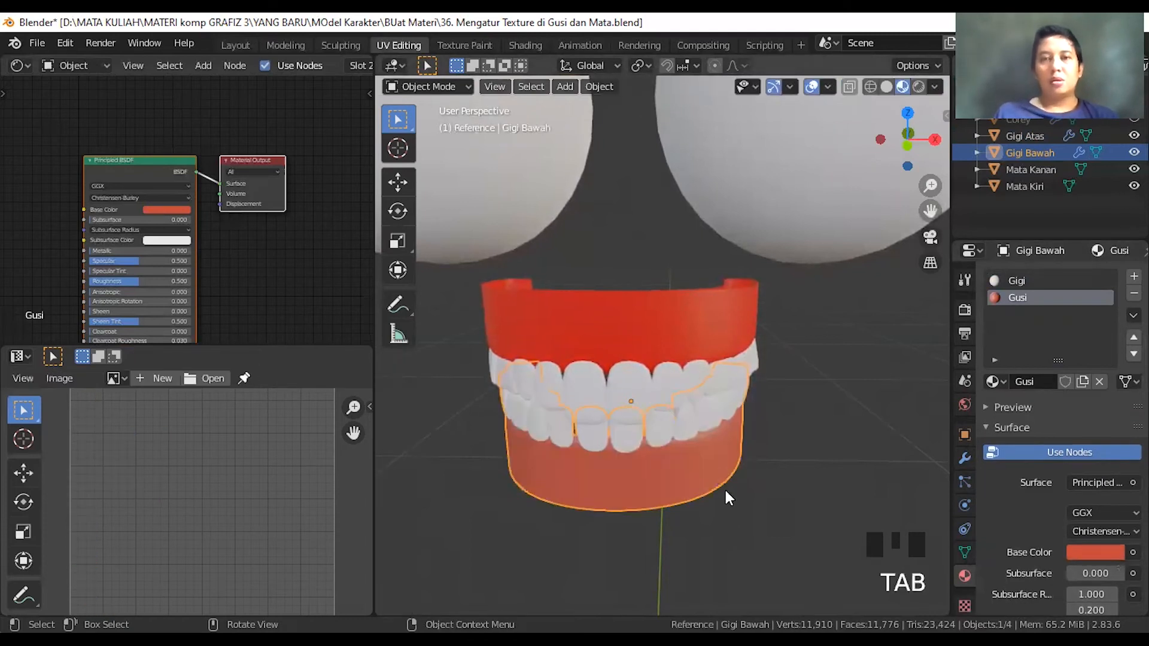
# - Change the lower gum's Gusi base color to a fully saturated red and return to Object Mode
pyautogui.click(684, 476)
pyautogui.press('Tab')
pyautogui.click(676, 482)
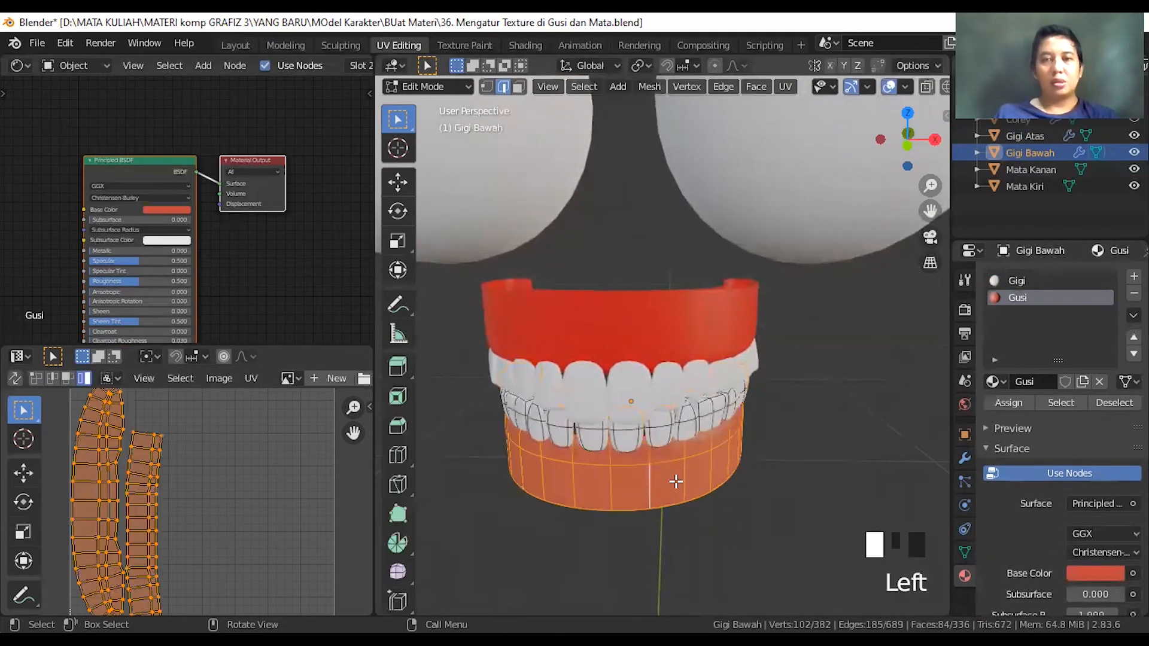
pyautogui.press('l')
pyautogui.click(1083, 573)
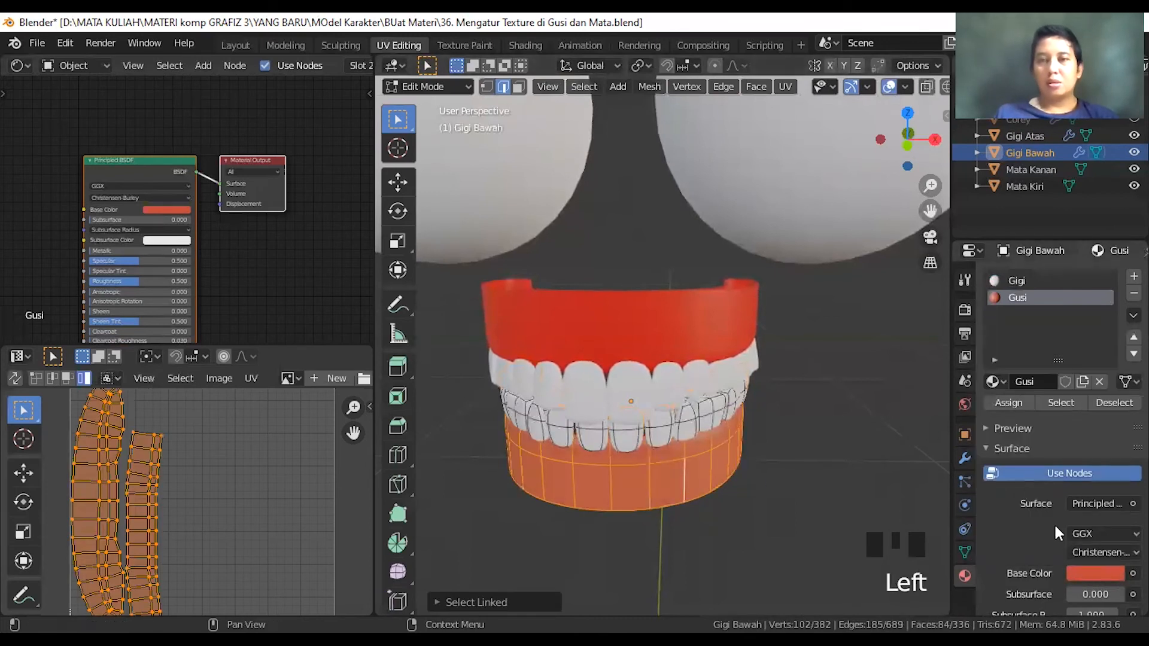
pyautogui.doubleClick(1100, 574)
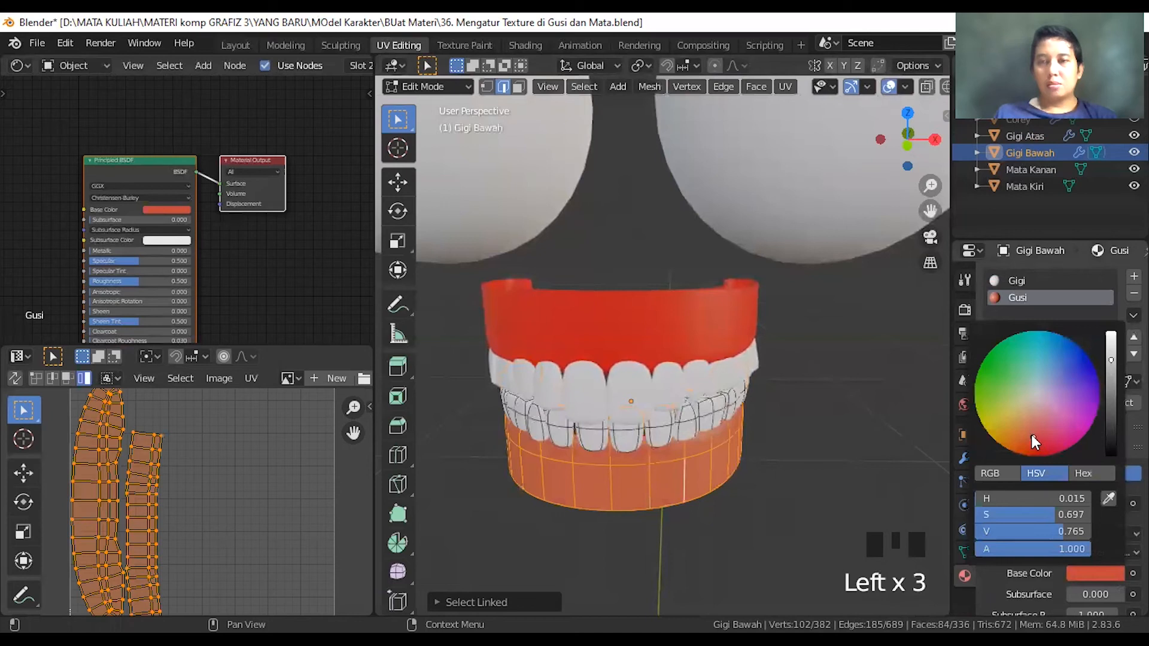
pyautogui.moveTo(1032, 435); pyautogui.dragTo(1036, 456)
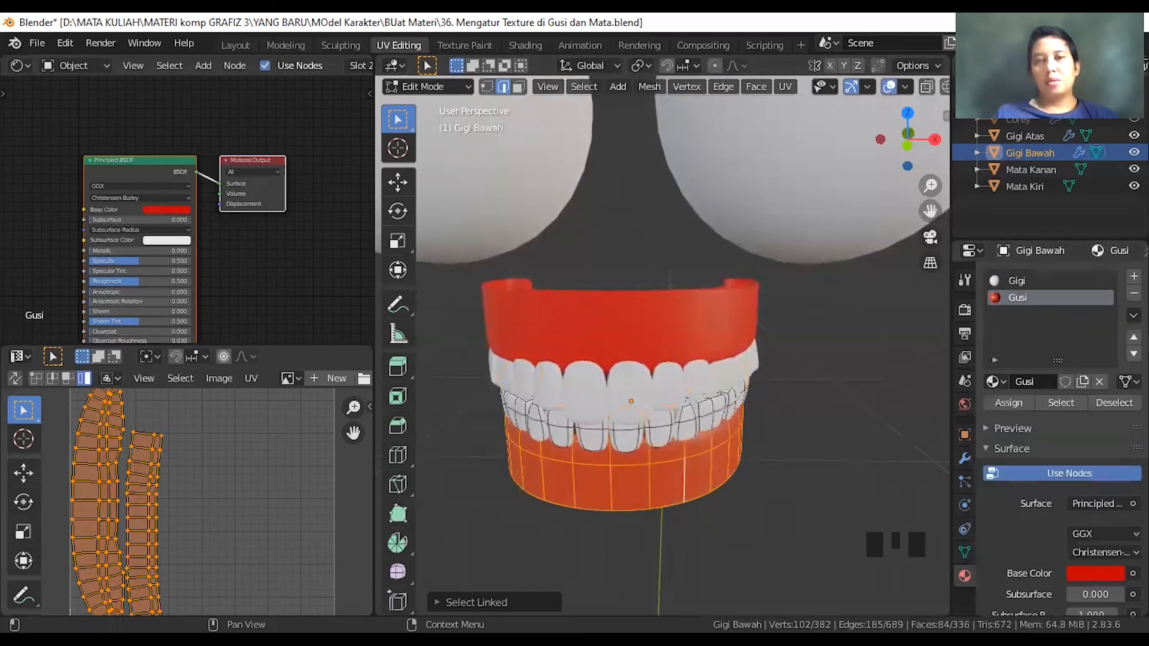
pyautogui.press('Tab')
# - Unhide the Corey body mesh so the whole character shows around the eyes and teeth
pyautogui.moveTo(655, 486); pyautogui.dragTo(653, 453, button='middle')
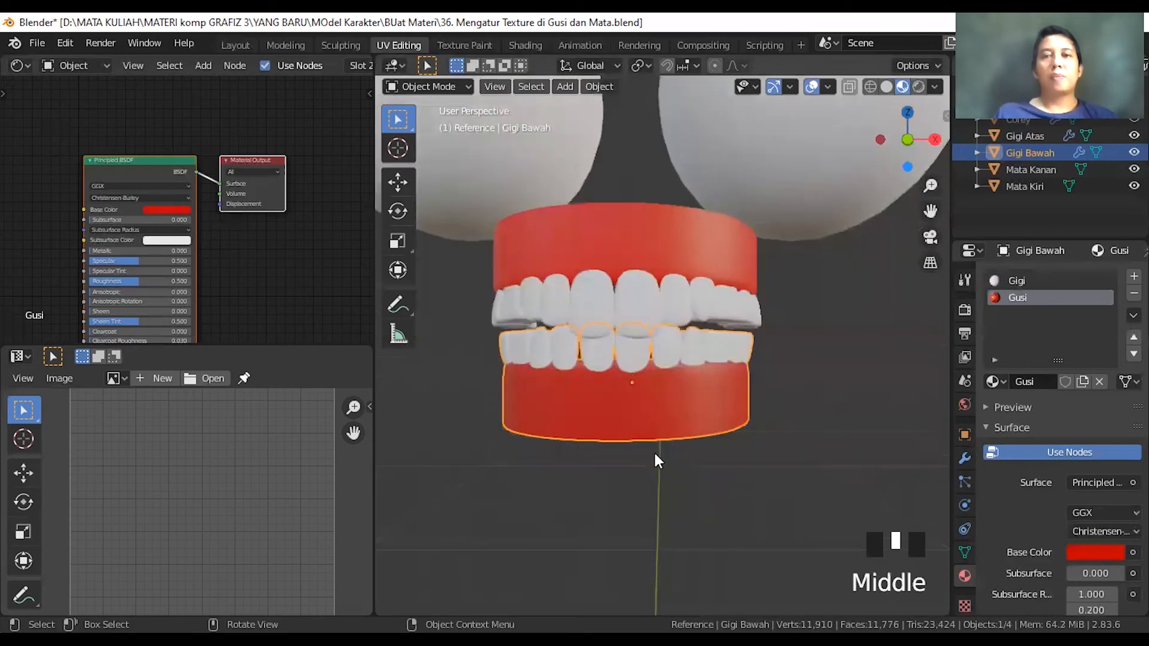
pyautogui.scroll(-3, 654, 452)
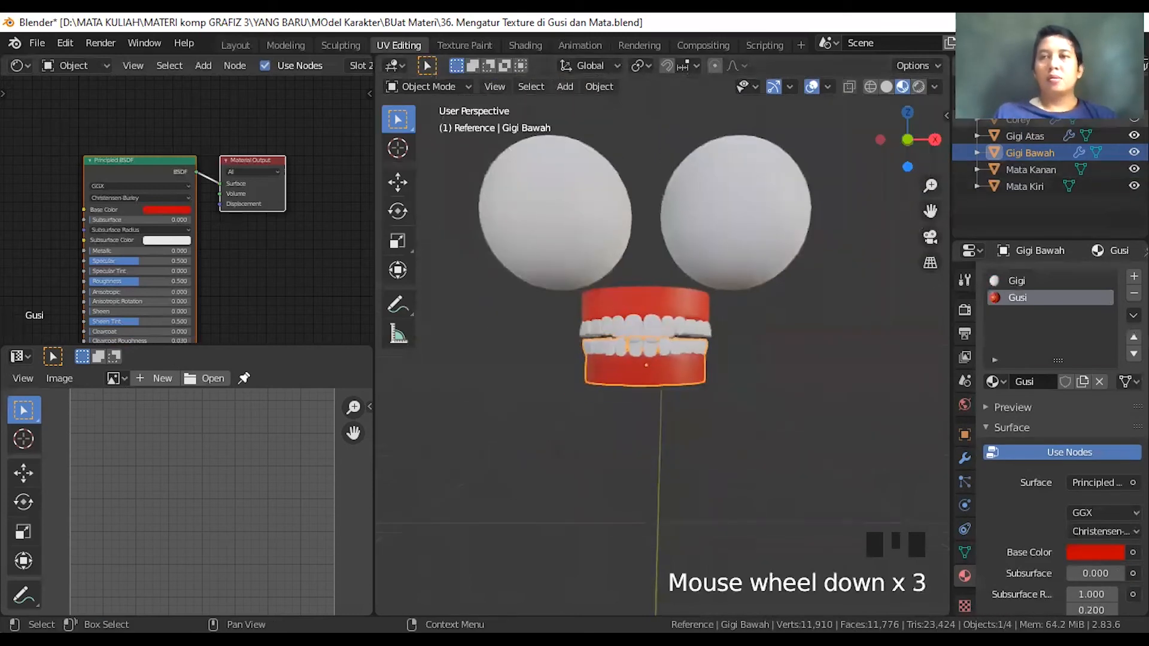
pyautogui.click(1134, 120)
pyautogui.scroll(-2, 781, 352)
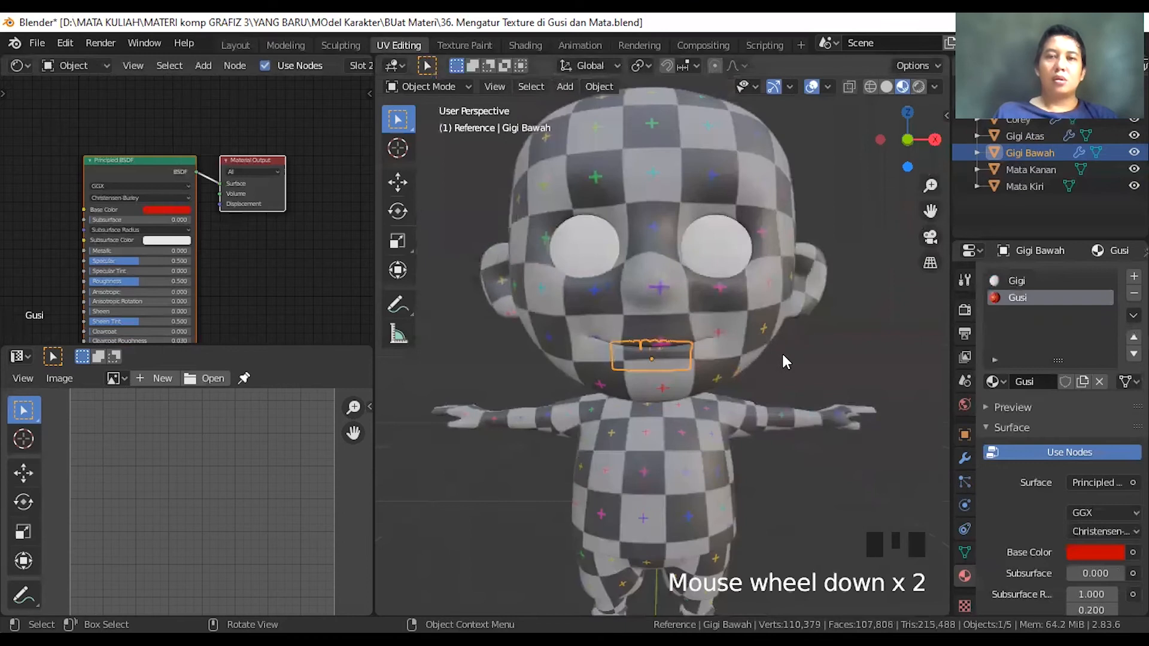
pyautogui.press('Tab')
pyautogui.press('Tab')
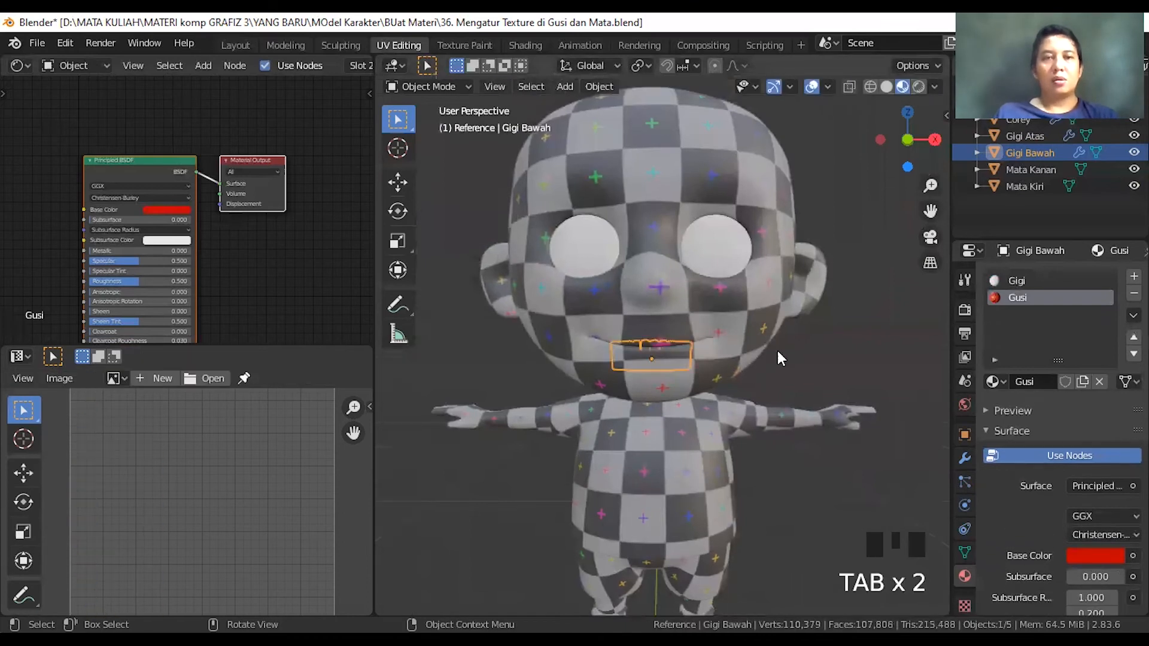
# - Edit the Corey mesh and select only the linked shirt geometry
pyautogui.click(664, 439)
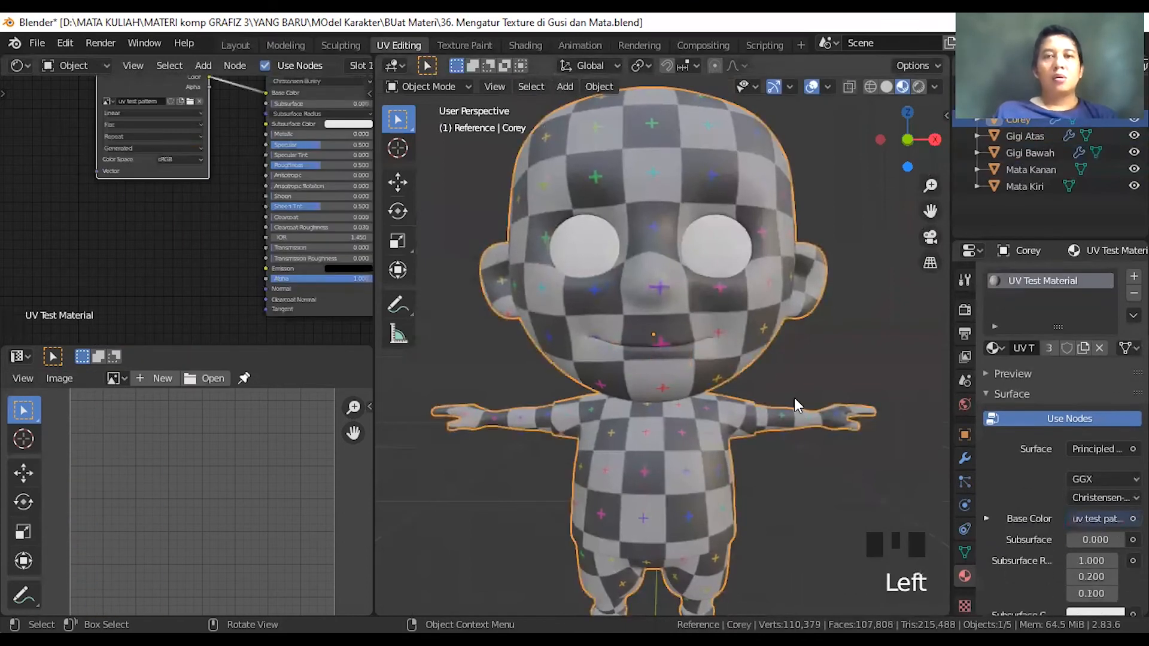
pyautogui.scroll(-1, 744, 401)
pyautogui.moveTo(745, 401); pyautogui.dragTo(646, 404, button='middle')
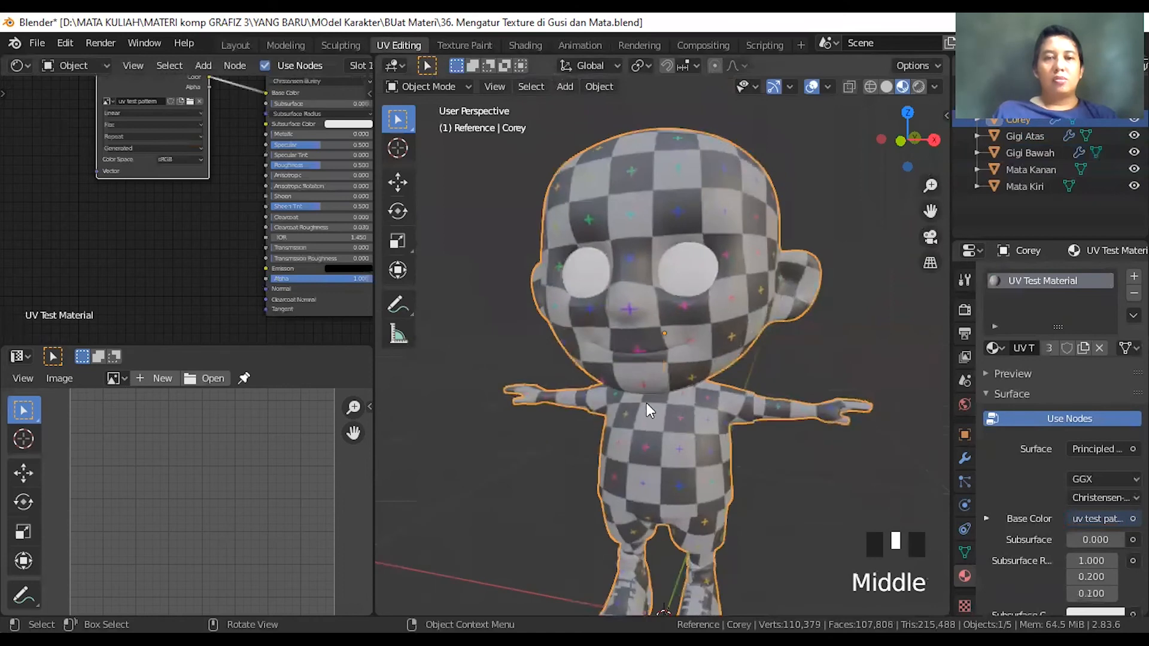
pyautogui.moveTo(716, 377); pyautogui.dragTo(699, 416, button='middle')
pyautogui.scroll(1, 714, 405)
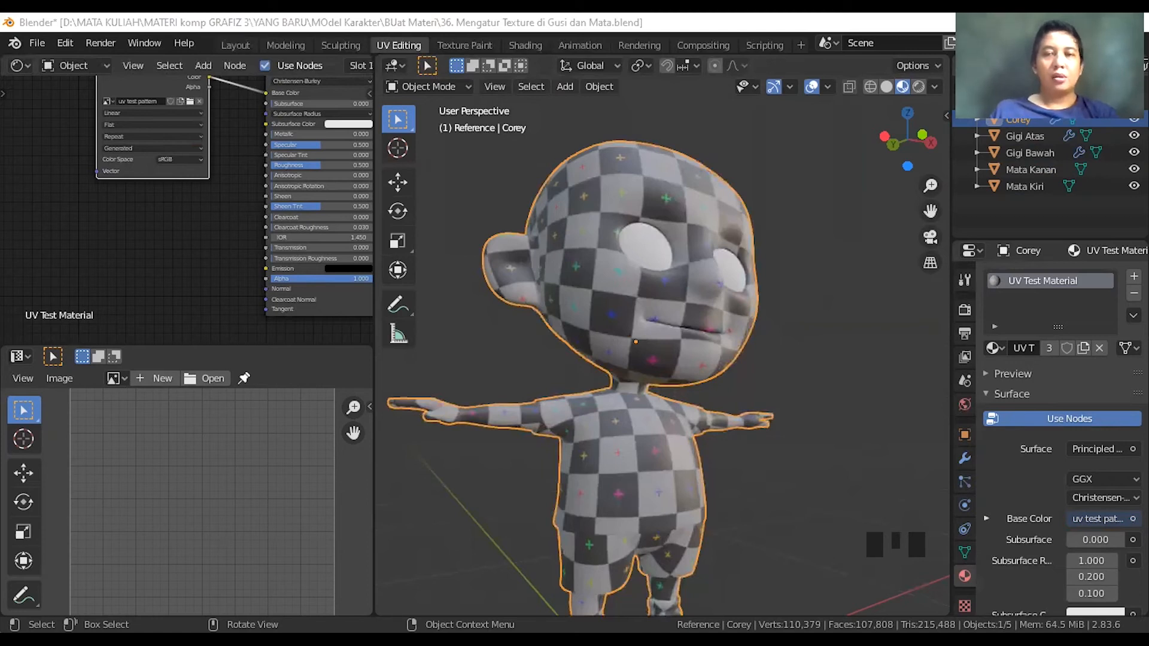
pyautogui.moveTo(638, 525); pyautogui.dragTo(658, 504, button='middle')
pyautogui.click(660, 497)
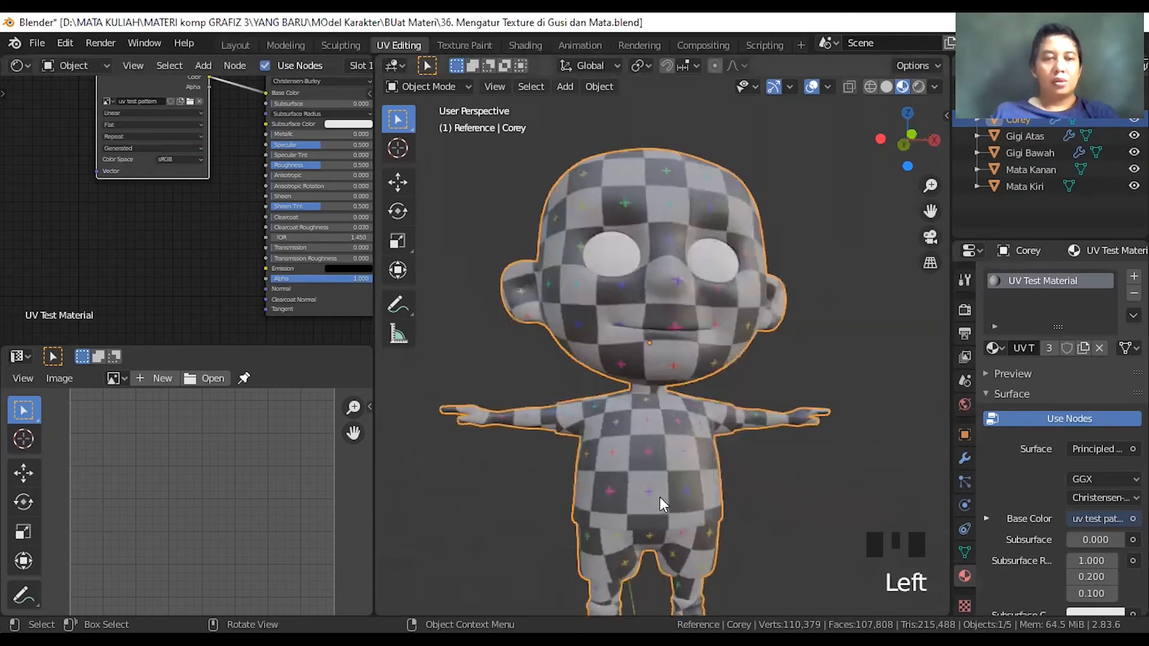
pyautogui.press('Tab')
pyautogui.moveTo(751, 497); pyautogui.dragTo(658, 477, button='middle')
pyautogui.click(660, 479)
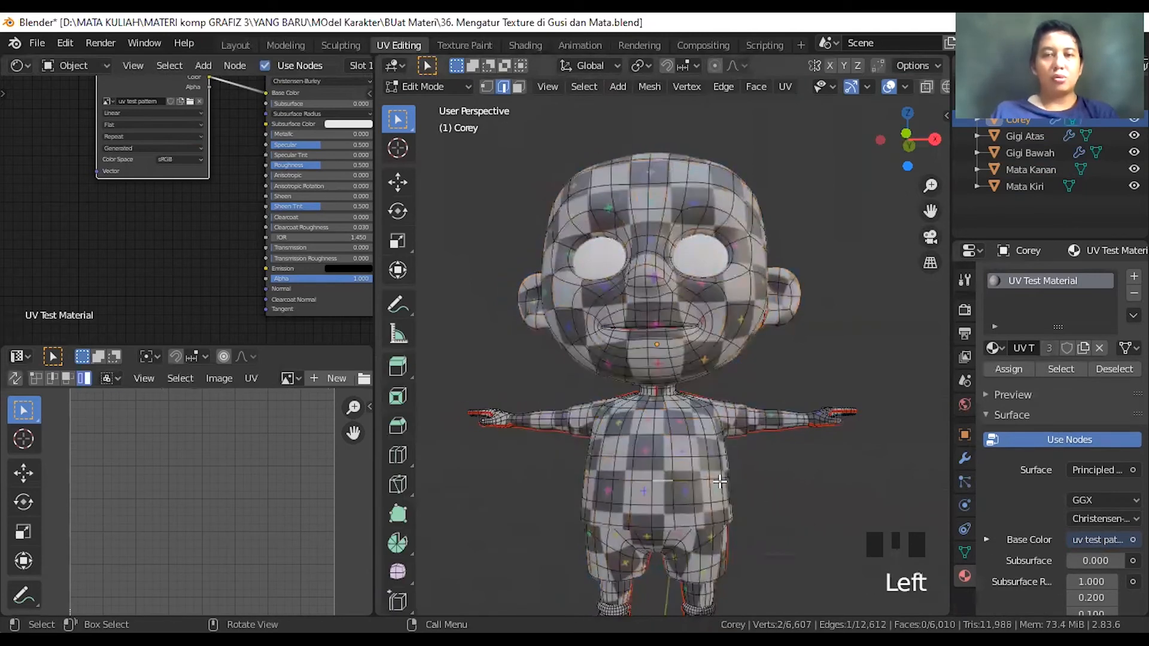
pyautogui.press('l')
pyautogui.keyDown('shift'); pyautogui.moveTo(712, 524); pyautogui.dragTo(727, 395, button='middle'); pyautogui.keyUp('shift')
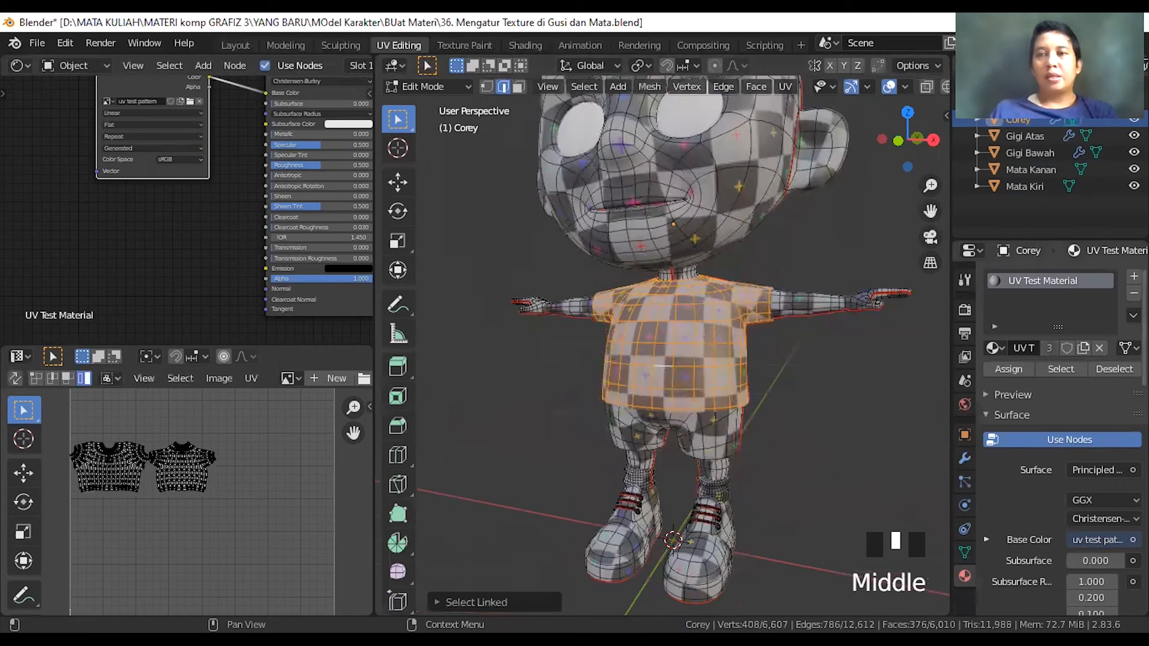
# - Add a second material slot to Corey and create a new material named Baju in it
pyautogui.click(1134, 276)
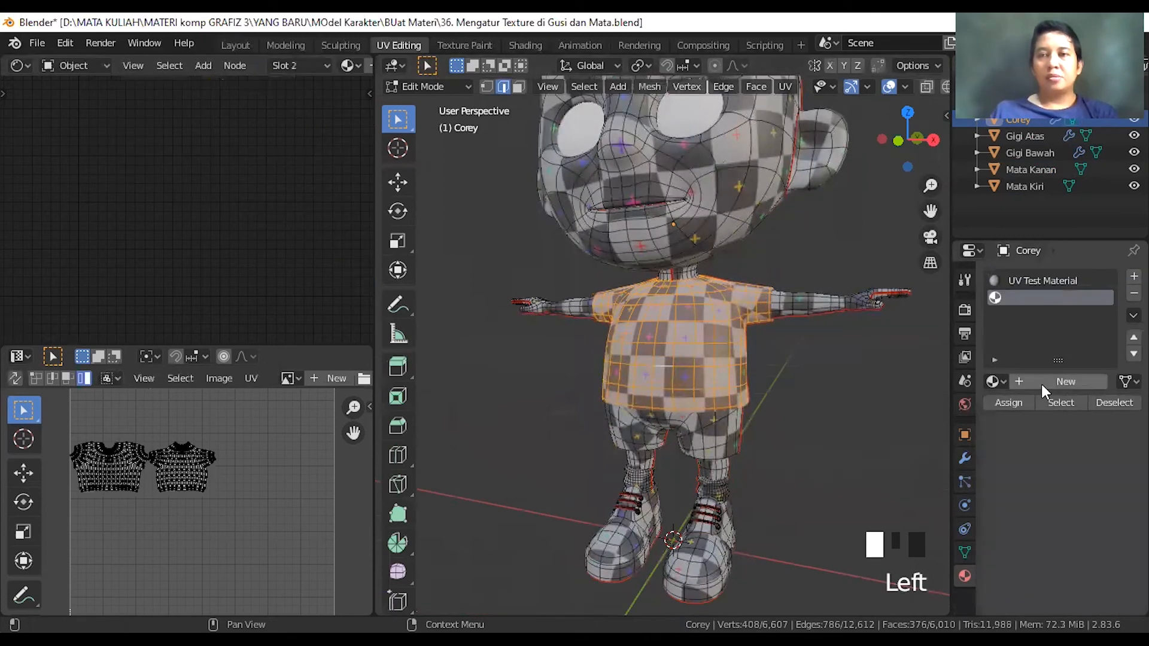
pyautogui.click(1041, 384)
pyautogui.click(1030, 388)
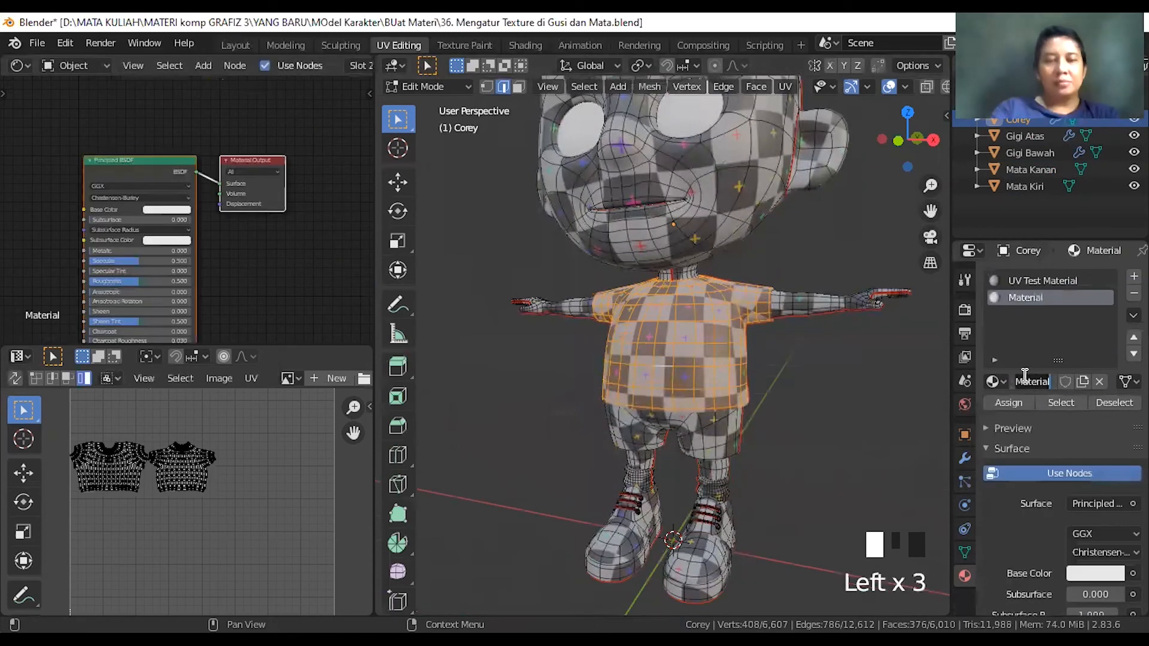
pyautogui.write('B')
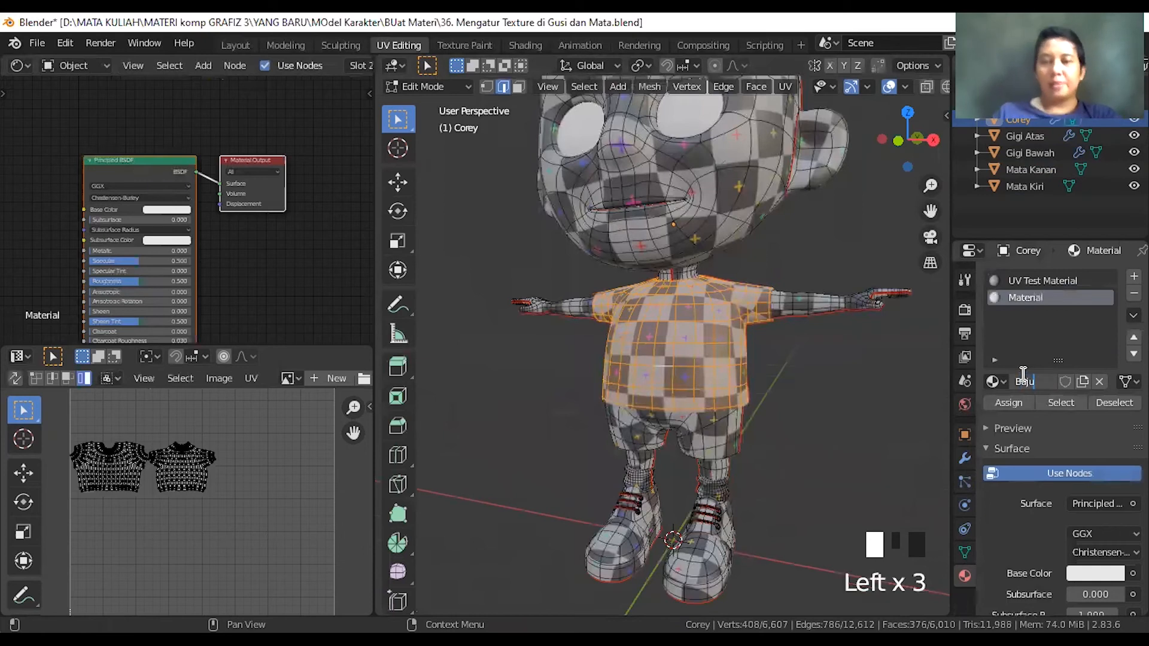
pyautogui.write('aju')
pyautogui.press('Return')
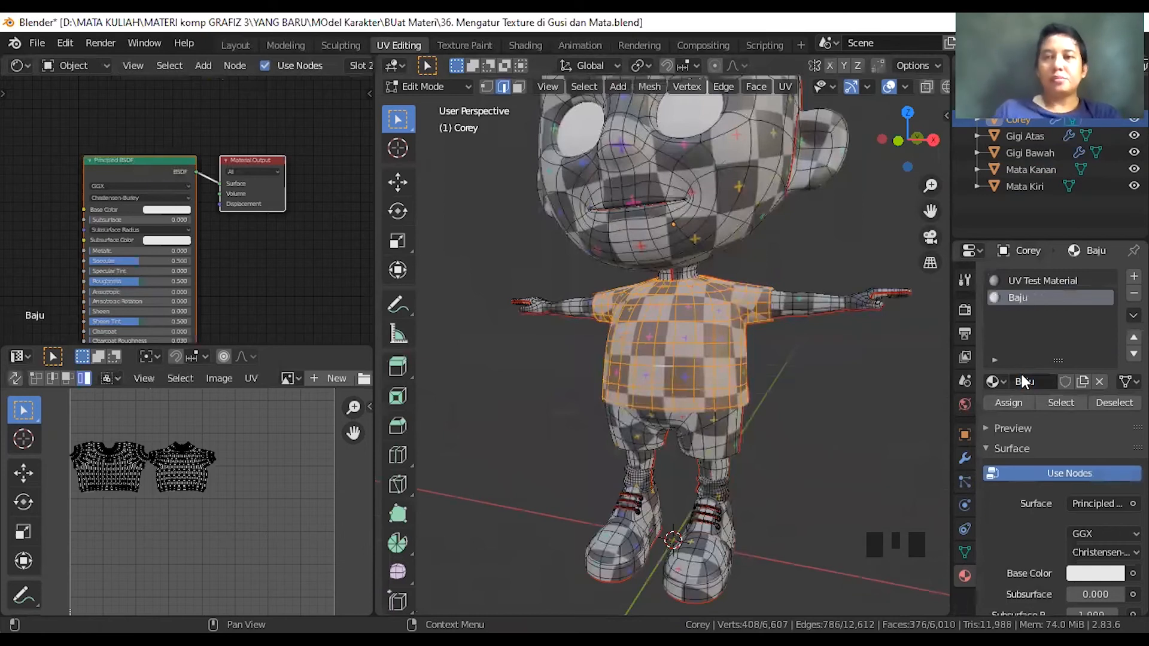
# - Set the Baju base color to blue (H 0.677, S 0.817, V 0.906) and assign the material to the selected shirt
pyautogui.click(1079, 575)
pyautogui.moveTo(1030, 389); pyautogui.dragTo(1084, 369)
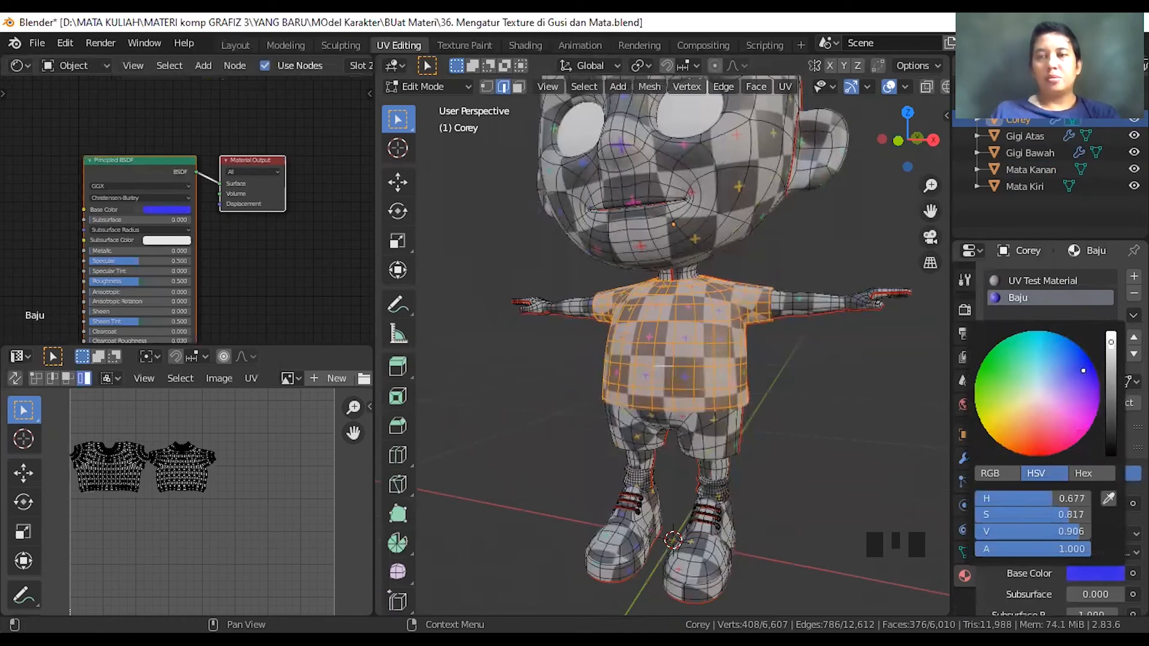
pyautogui.click(1003, 405)
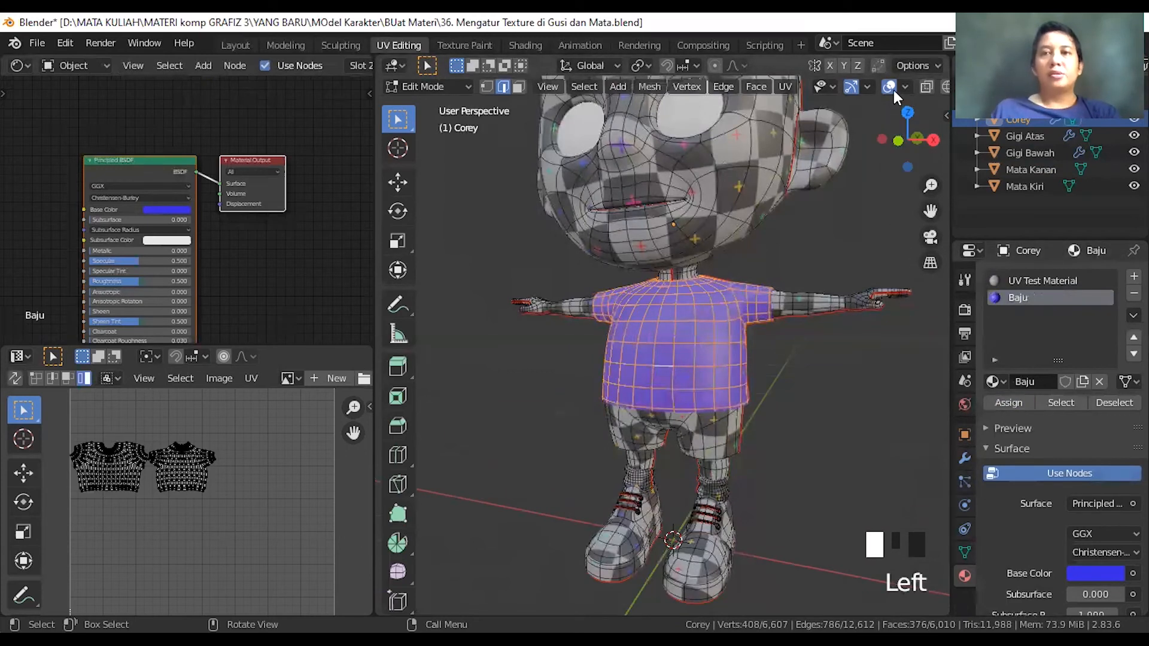
# - Select only the linked shorts geometry and create a new material named Celana in a new slot
pyautogui.moveTo(893, 90); pyautogui.dragTo(791, 88, button='middle')
pyautogui.click(720, 441)
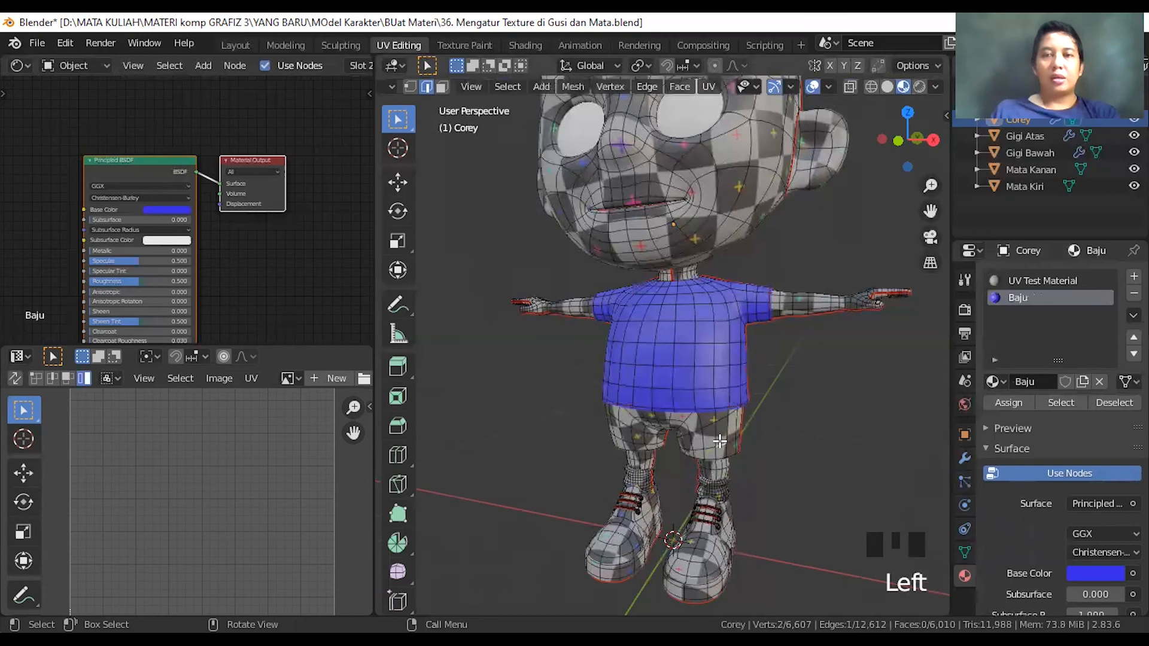
pyautogui.press('l')
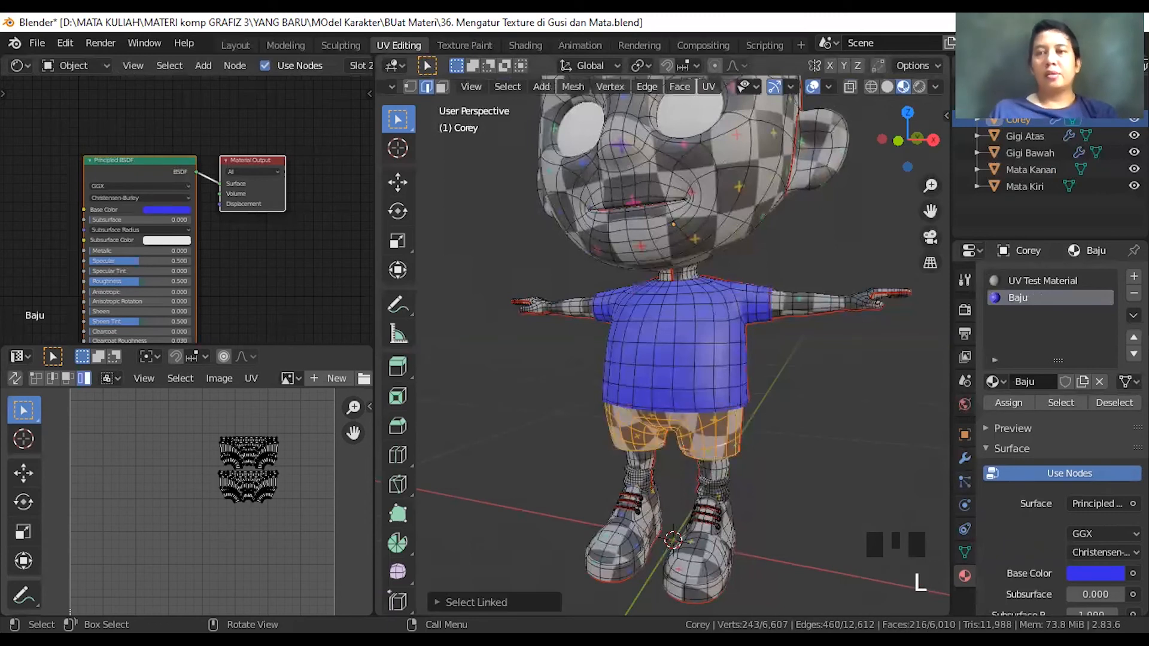
pyautogui.click(1133, 276)
pyautogui.click(1038, 385)
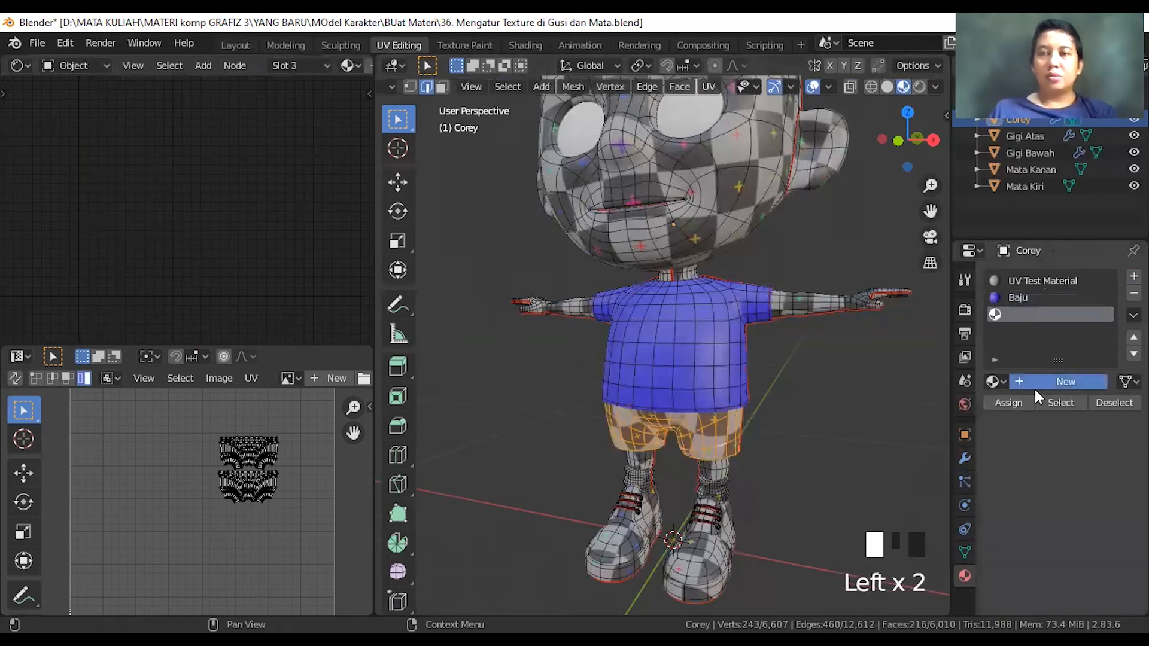
pyautogui.click(1033, 380)
pyautogui.write('G')
pyautogui.press('Return')
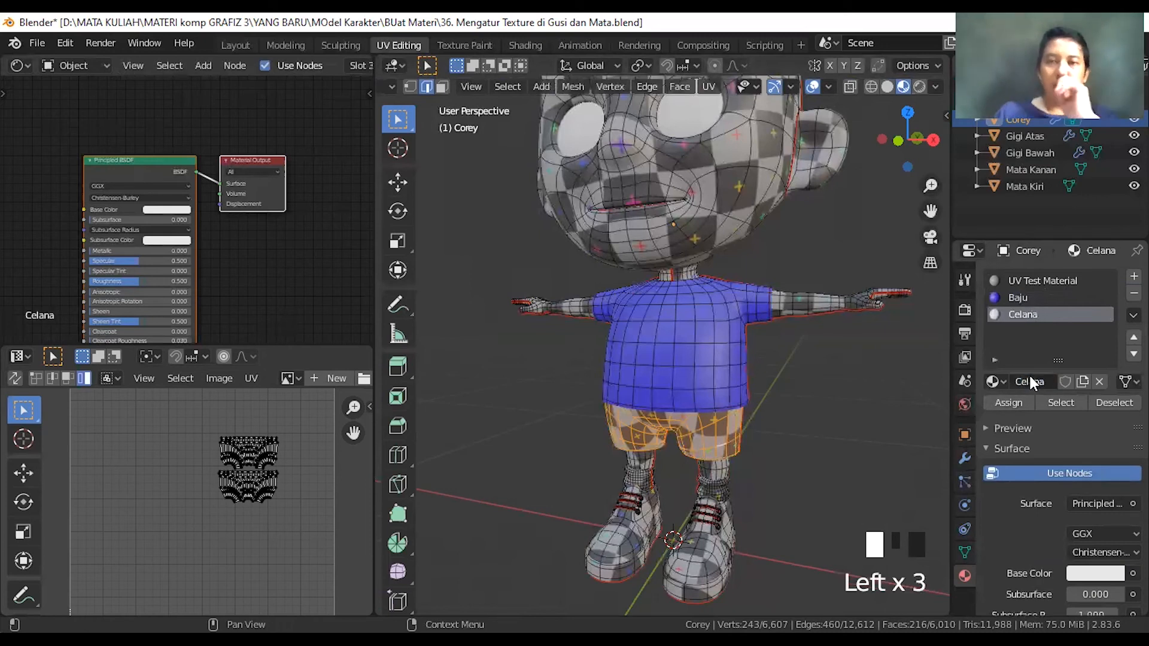
# - Set the Celana base color to a light tan (H 0.117, S 0.378, V 0.906) and assign it to the selected shorts
pyautogui.click(1094, 572)
pyautogui.moveTo(1035, 390); pyautogui.dragTo(1022, 410)
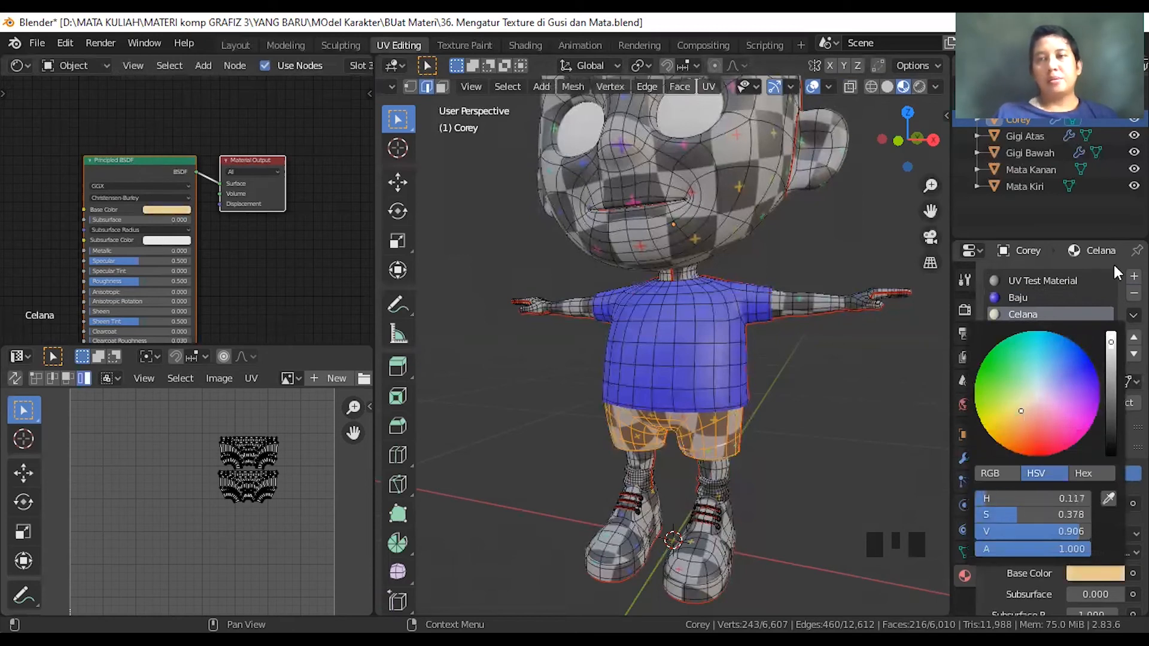
pyautogui.click(1014, 405)
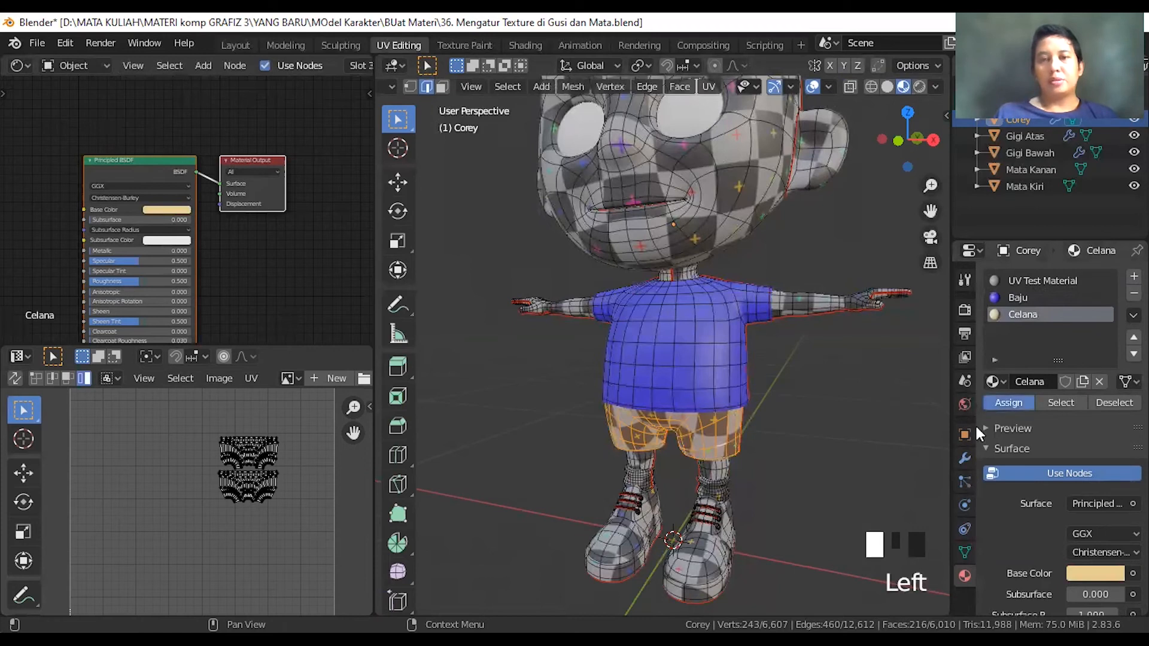
# - Select the linked geometry of both socks above the shoes, without the shorts
pyautogui.scroll(1, 710, 509)
pyautogui.scroll(1, 757, 527)
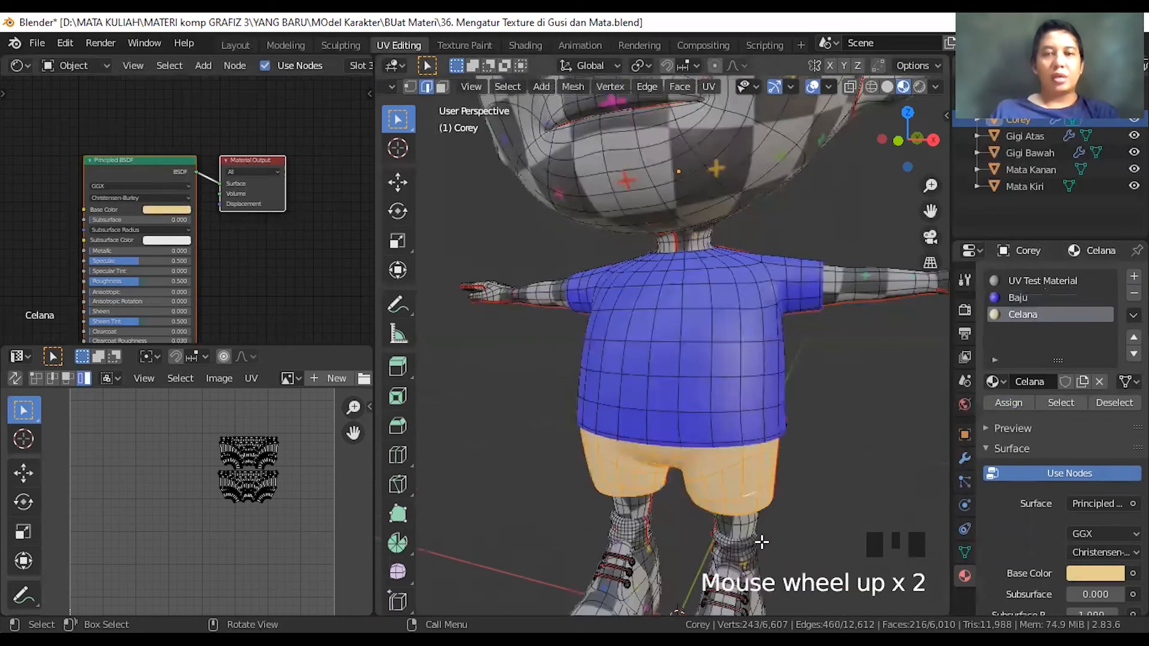
pyautogui.keyDown('shift'); pyautogui.moveTo(759, 539); pyautogui.dragTo(726, 389, button='middle'); pyautogui.keyUp('shift')
pyautogui.scroll(2, 750, 462)
pyautogui.click(739, 441)
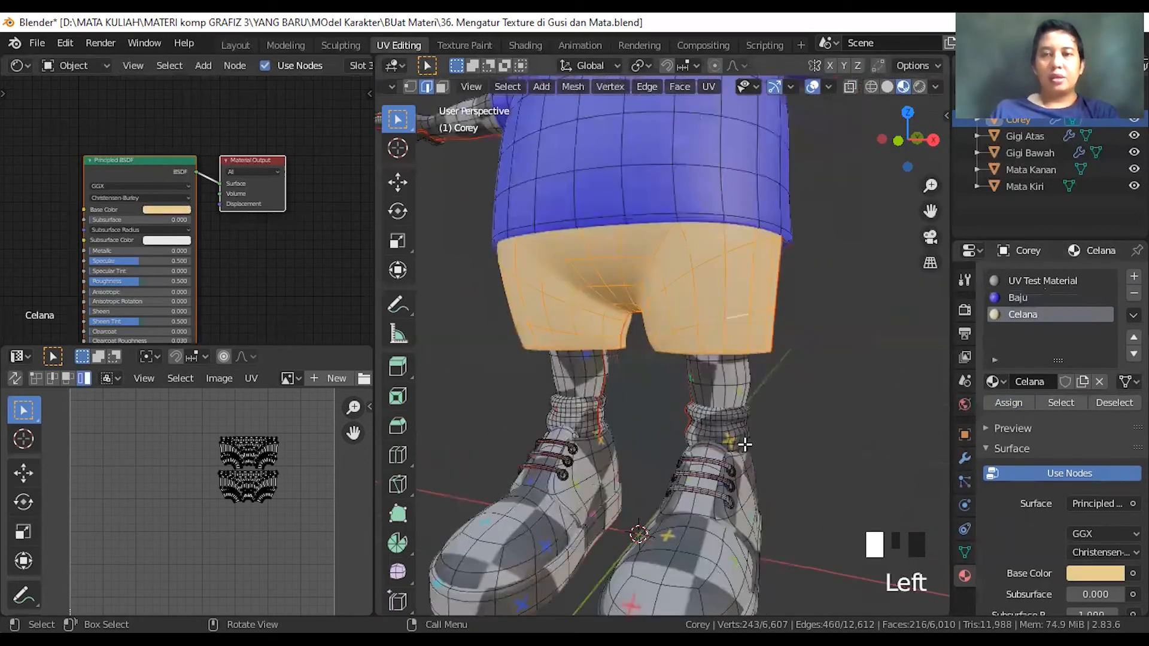
pyautogui.scroll(2, 742, 443)
pyautogui.press('l')
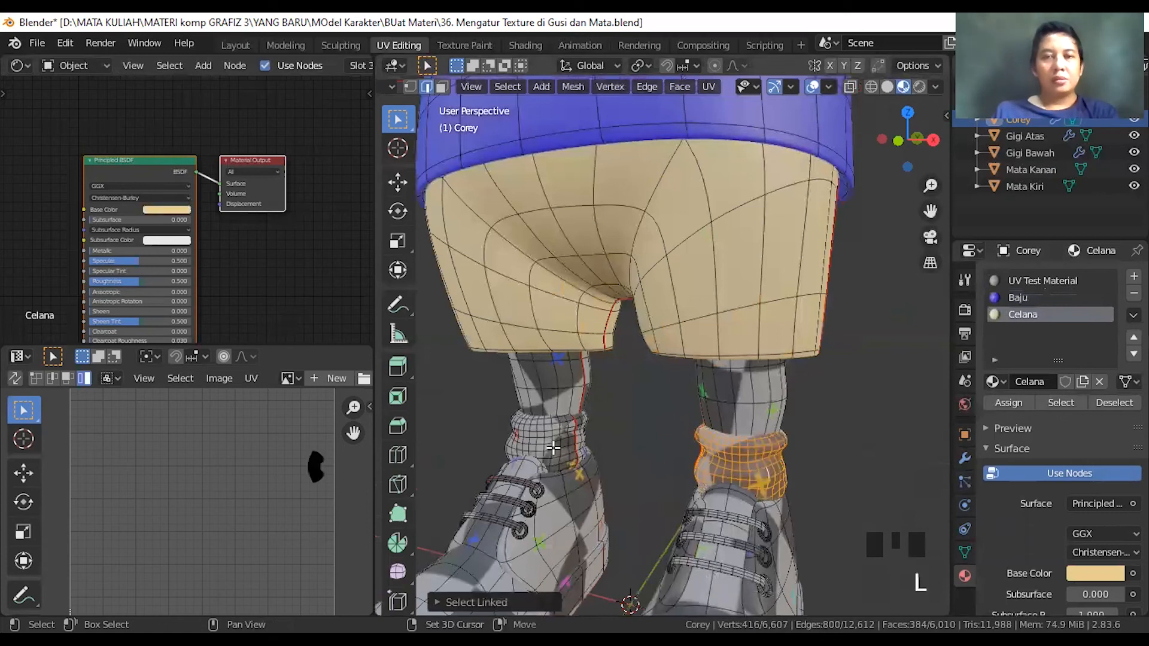
pyautogui.press('l')
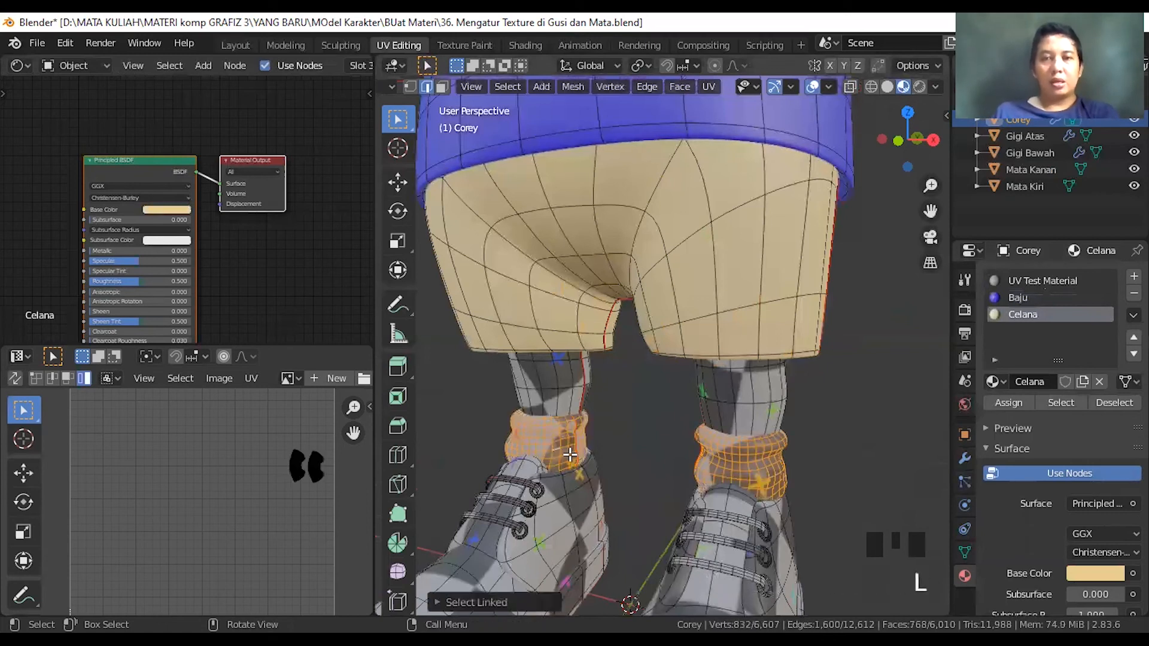
# - Create a new material named Kaos Kaki in a new slot and assign it to the selected socks
pyautogui.scroll(-1, 1053, 514)
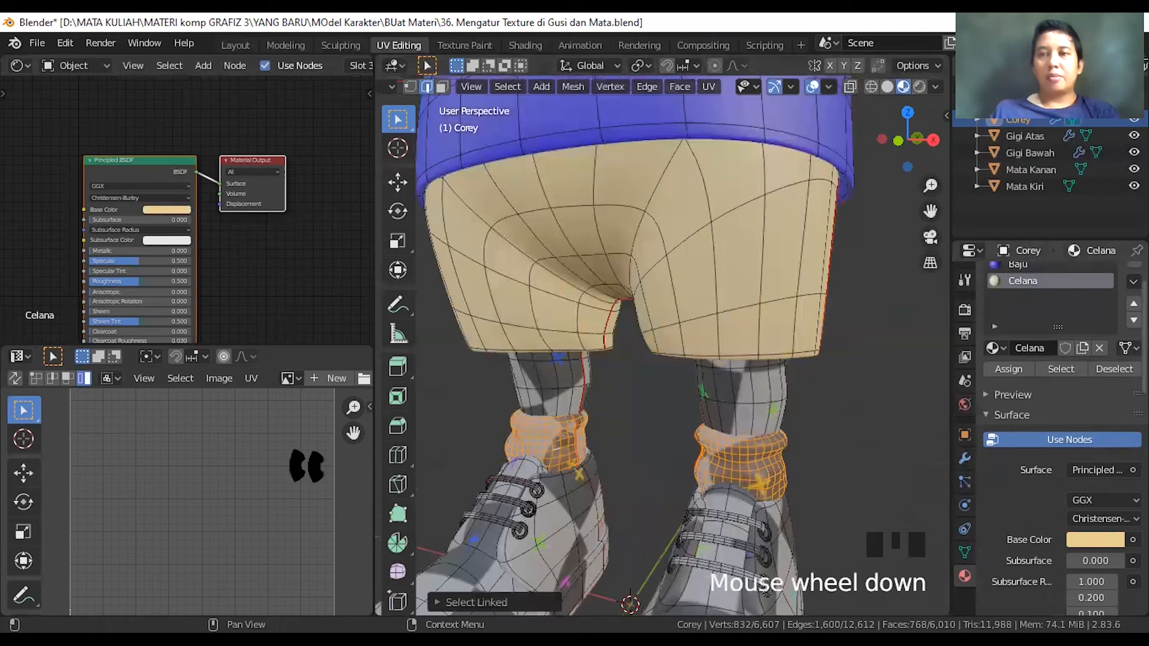
pyautogui.scroll(2, 1065, 359)
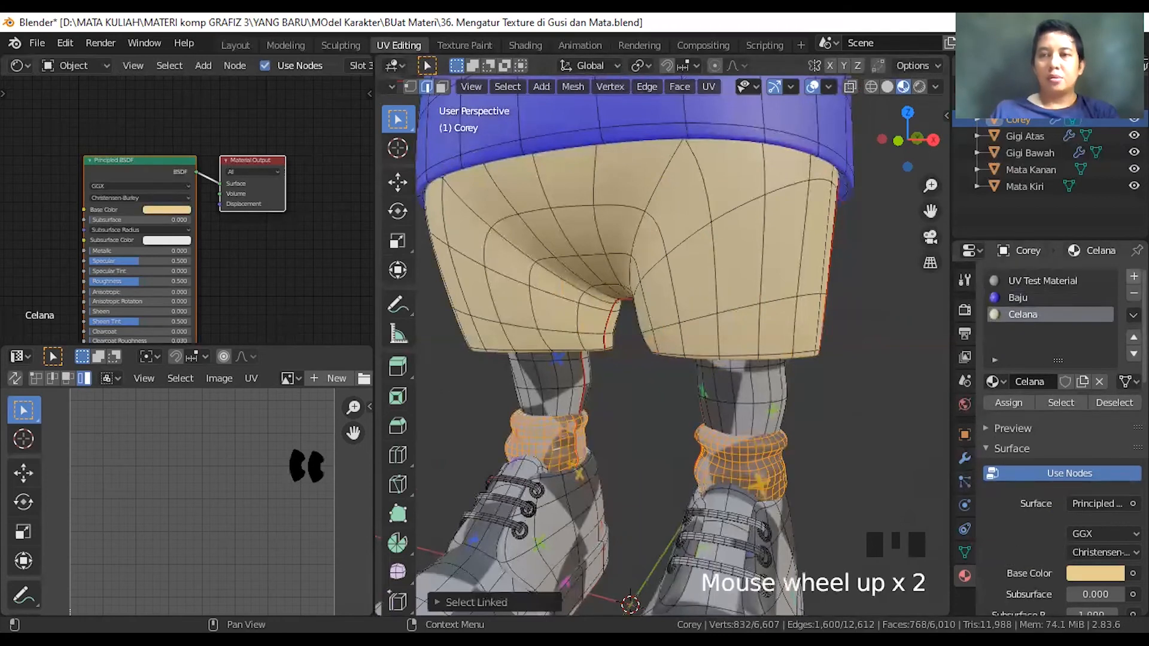
pyautogui.click(1133, 277)
pyautogui.click(1046, 384)
pyautogui.click(1024, 381)
pyautogui.write('Kaos Kaki')
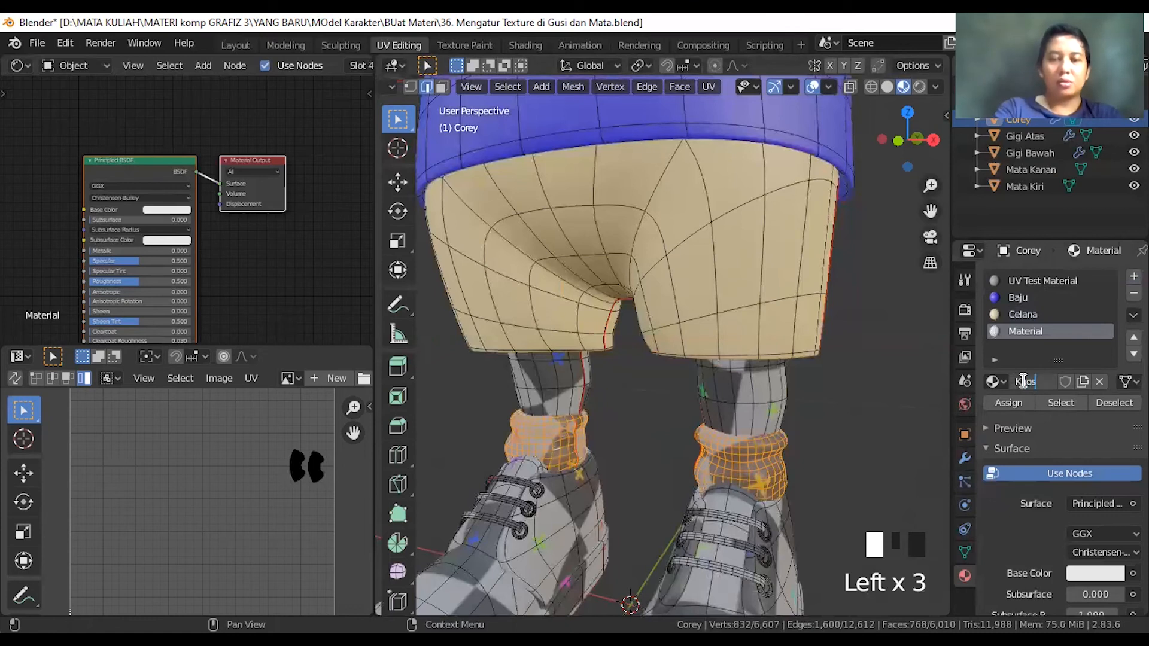
pyautogui.press('Return')
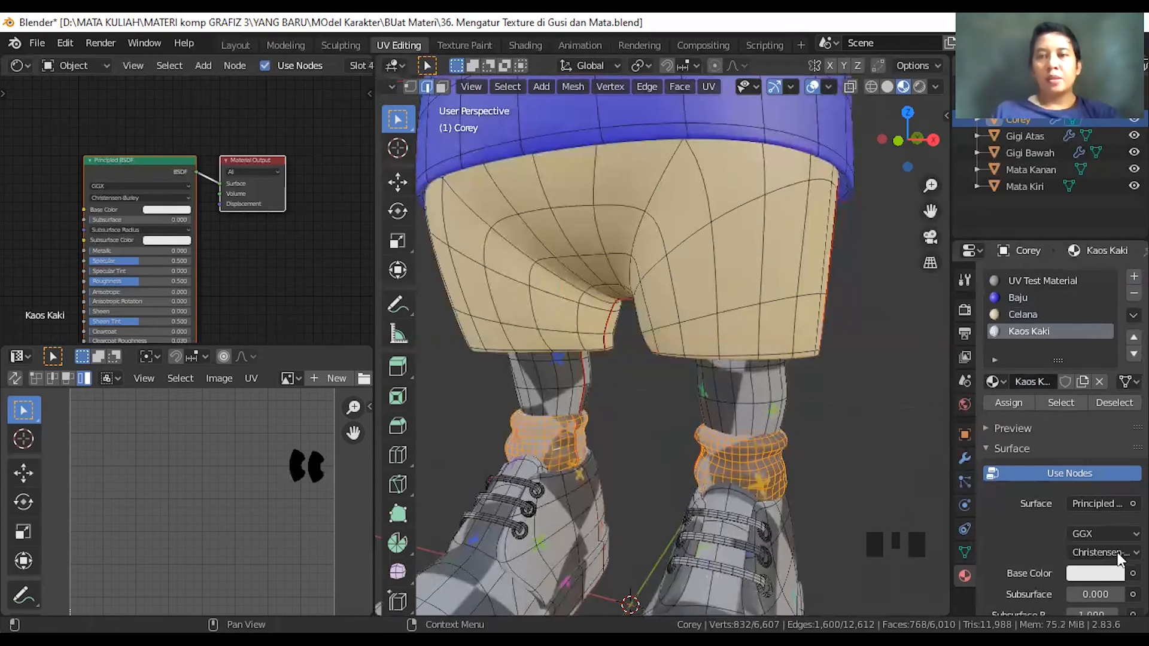
pyautogui.click(996, 405)
# - Select the linked sole geometry of both shoes in place of the socks
pyautogui.keyDown('shift'); pyautogui.moveTo(790, 563); pyautogui.dragTo(766, 410, button='middle'); pyautogui.keyUp('shift')
pyautogui.scroll(-2, 802, 352)
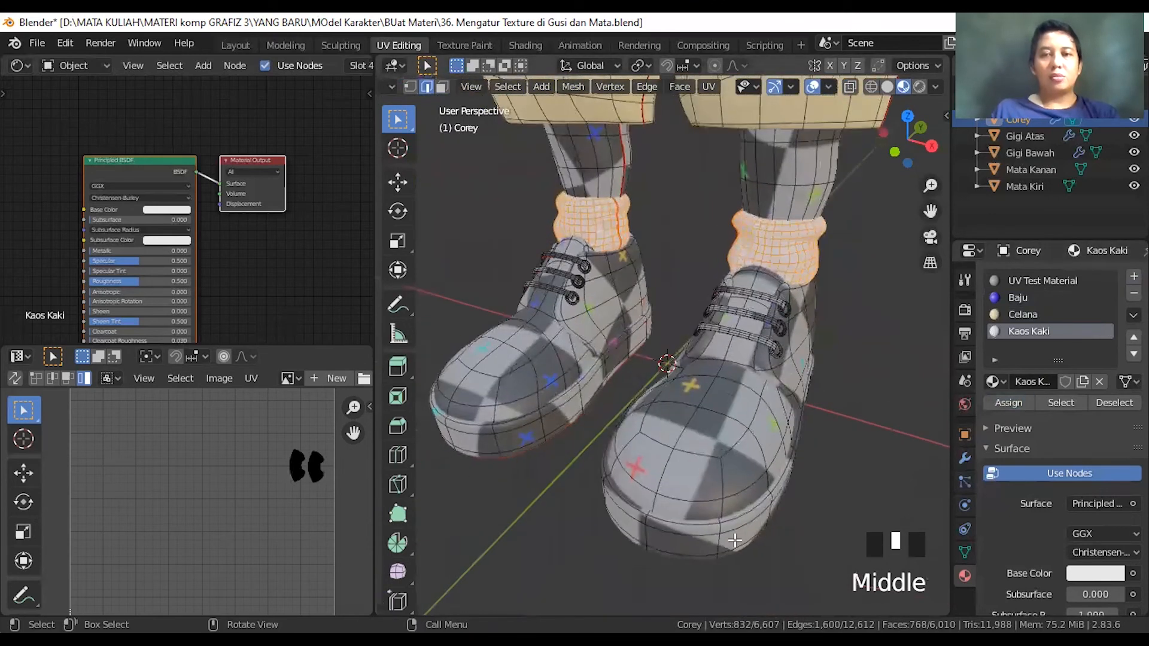
pyautogui.click(772, 542)
pyautogui.press('l')
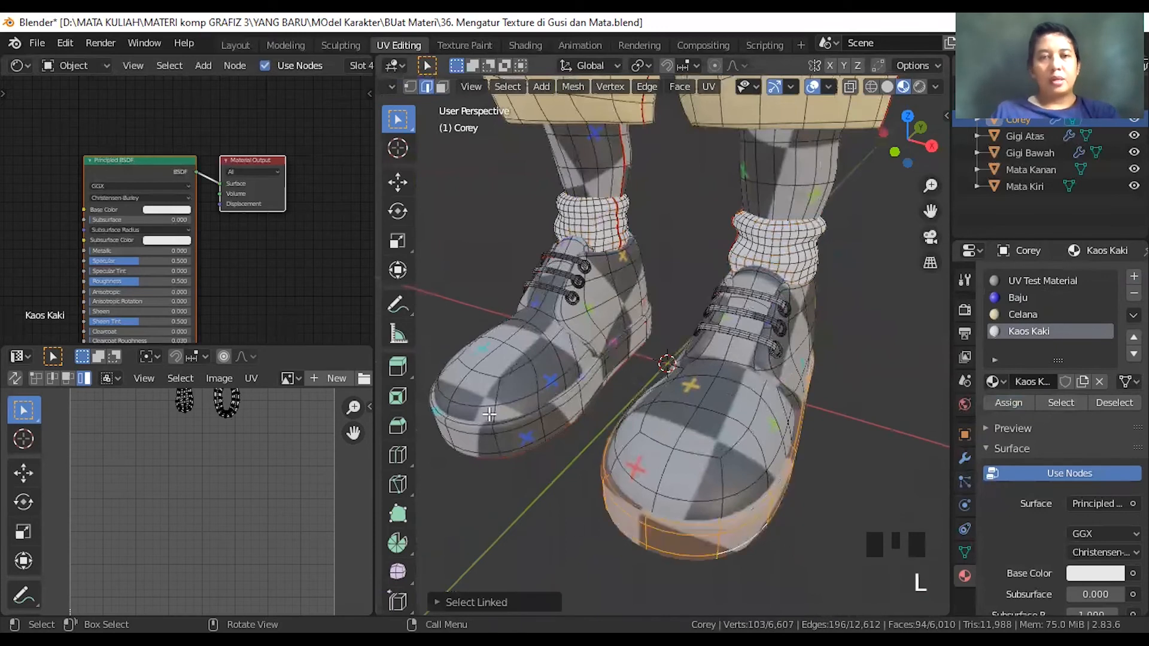
pyautogui.keyDown('shift'); pyautogui.click(528, 448); pyautogui.keyUp('shift')
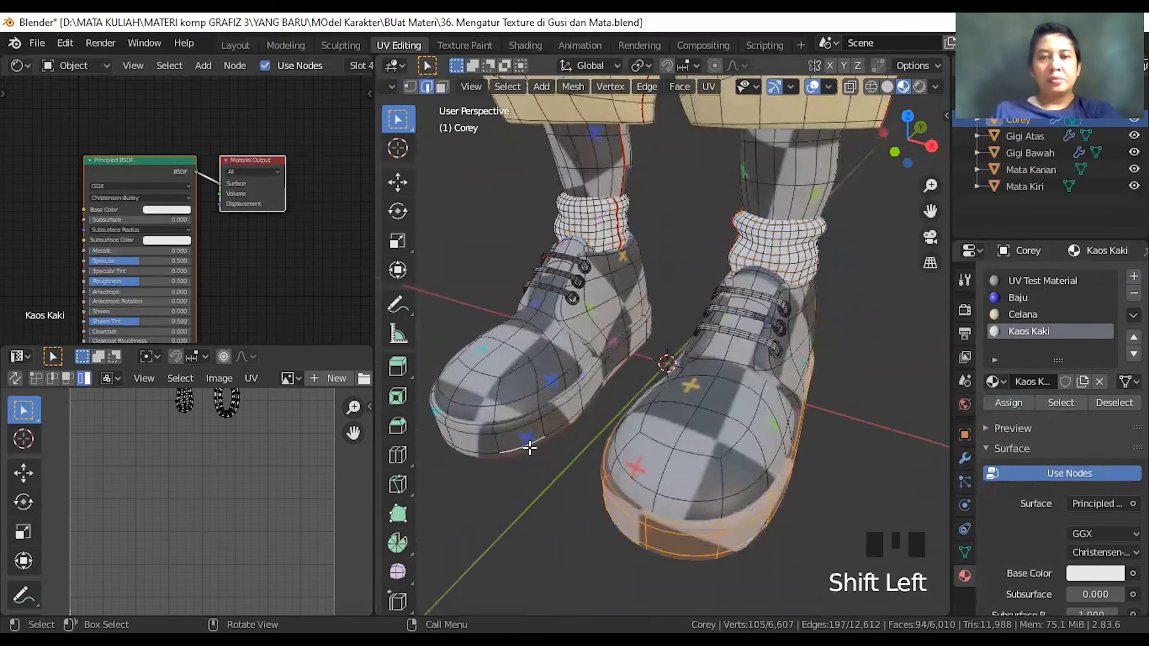
pyautogui.press('l')
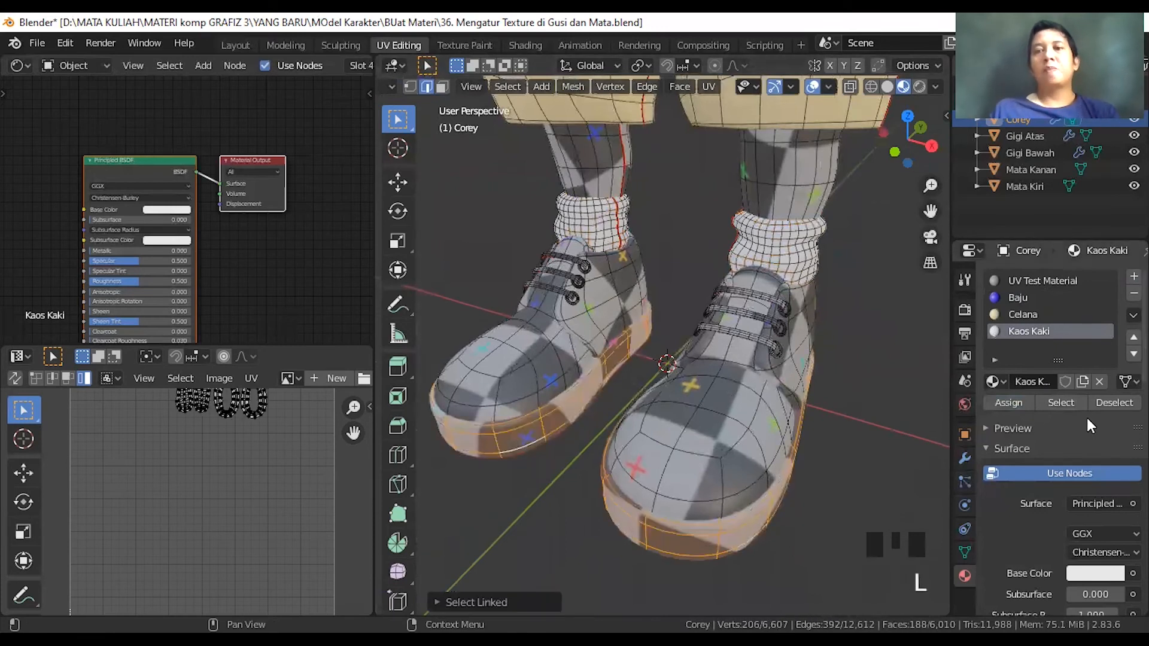
# - Create a new material named Alas Sepatu in a new slot and assign it to the selected shoe soles
pyautogui.click(1134, 277)
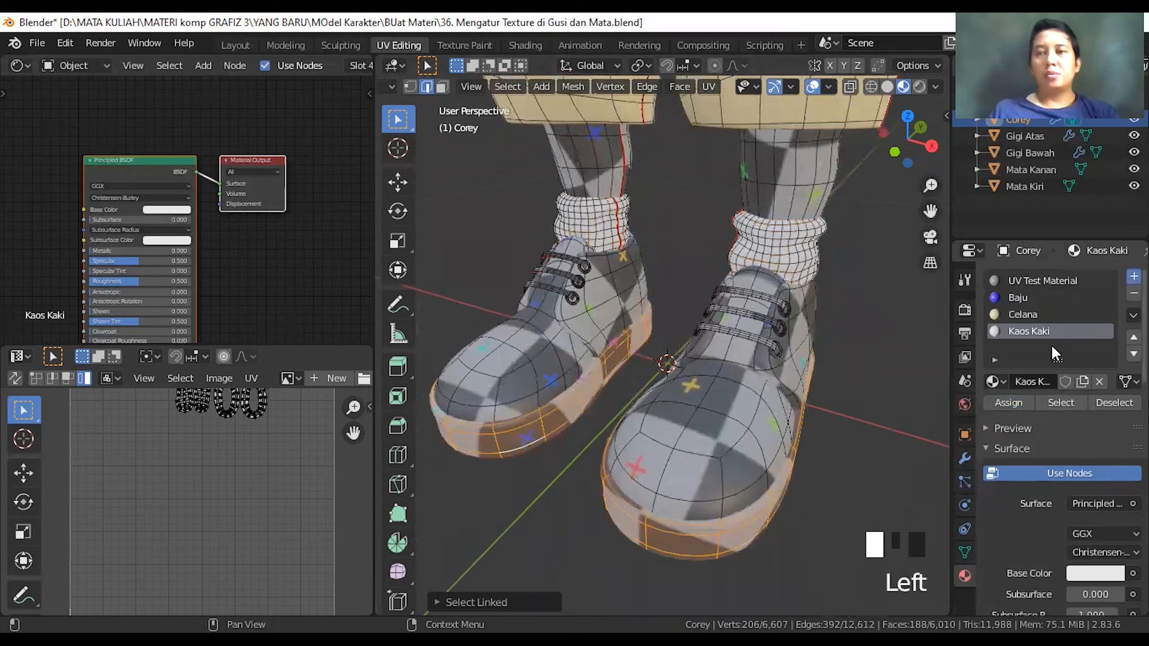
pyautogui.click(1028, 386)
pyautogui.click(1028, 382)
pyautogui.write('A')
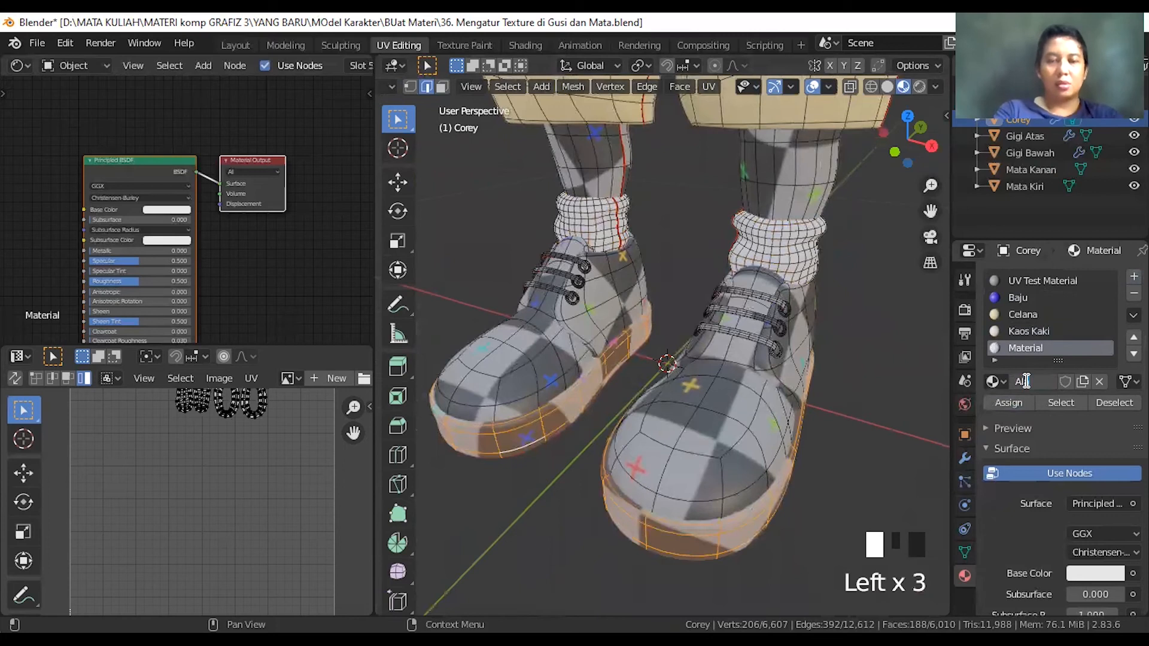
pyautogui.write('las Sepatu')
pyautogui.press('Return')
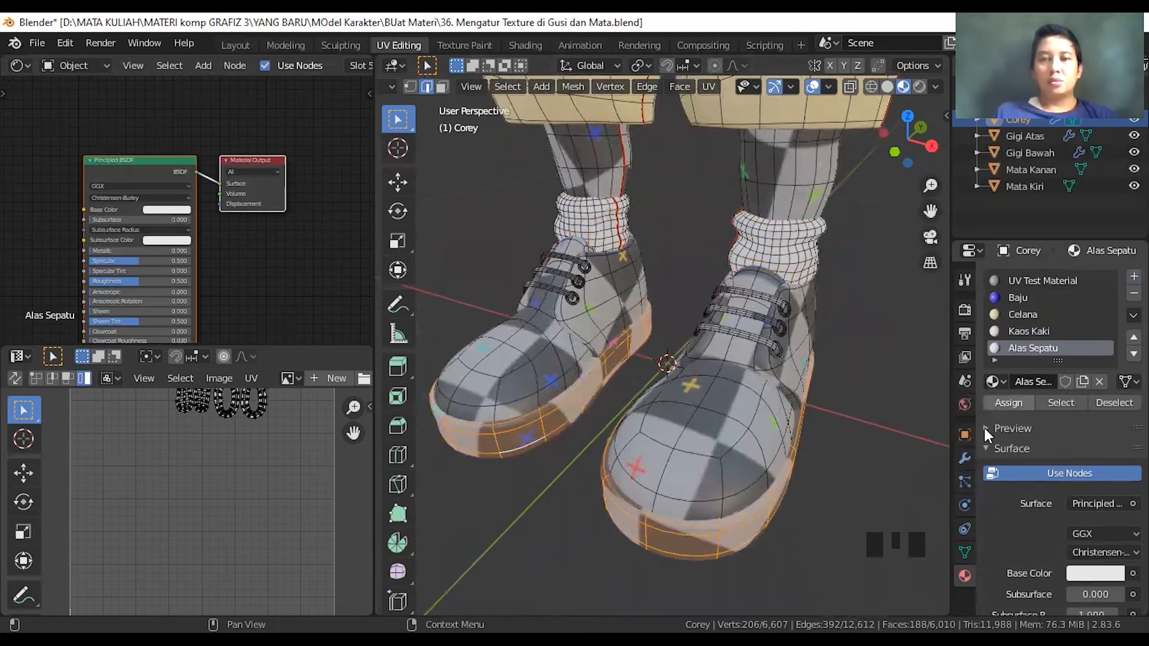
pyautogui.click(1003, 404)
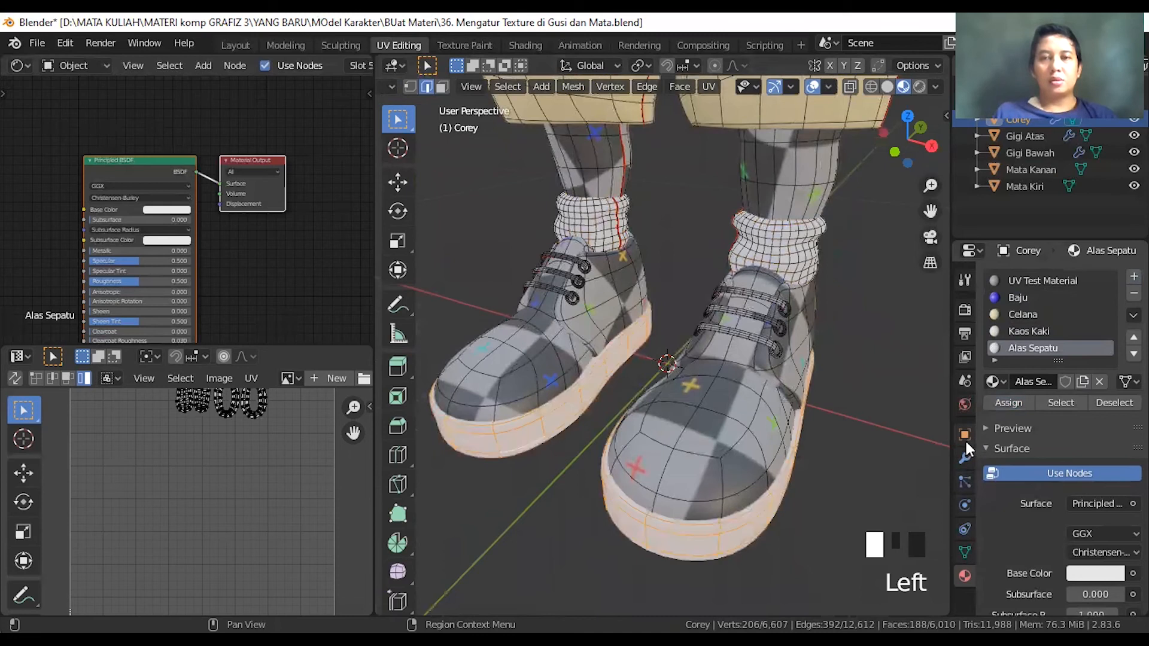
# - Select the linked upper geometry of both shoes, covering the front and heel parts but not the soles or laces
pyautogui.click(758, 441)
pyautogui.hotkey('ctrl', 'l')
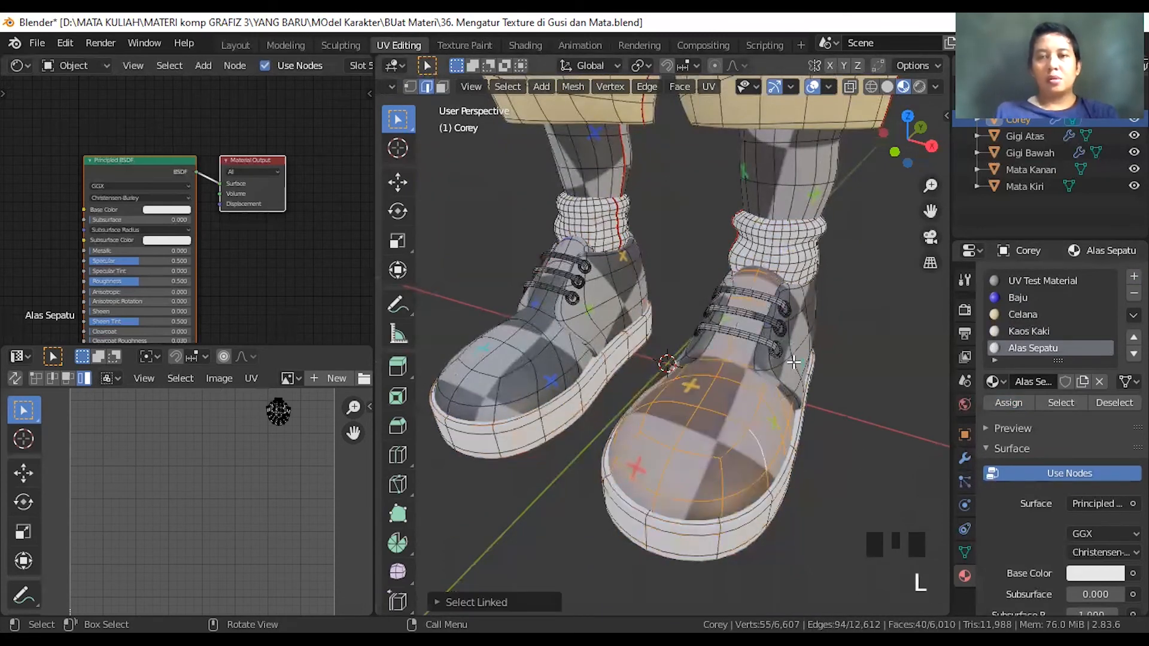
pyautogui.keyDown('shift'); pyautogui.click(793, 362); pyautogui.keyUp('shift')
pyautogui.press('l')
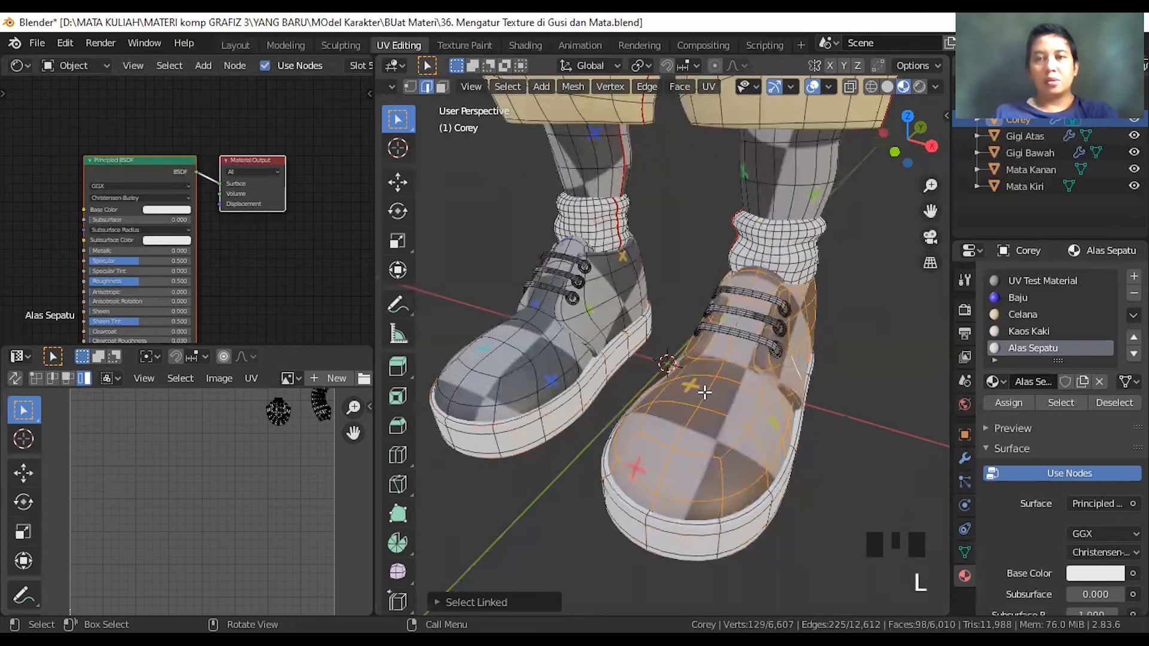
pyautogui.keyDown('shift'); pyautogui.click(558, 353); pyautogui.keyUp('shift')
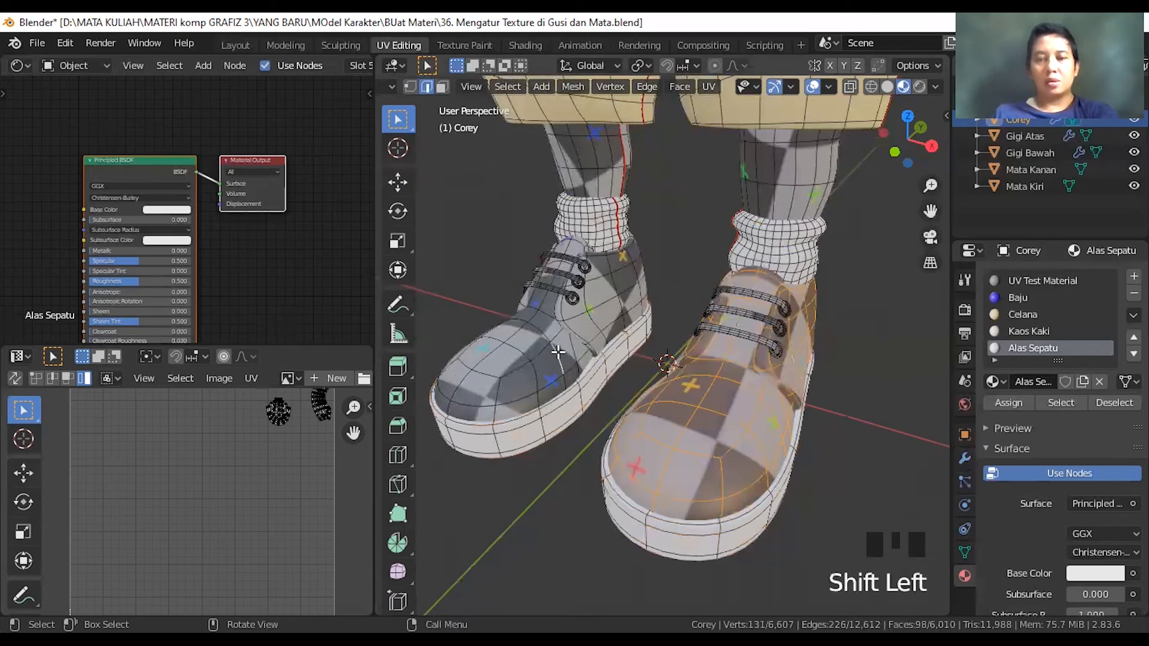
pyautogui.press('l')
pyautogui.keyDown('shift'); pyautogui.click(587, 323); pyautogui.keyUp('shift')
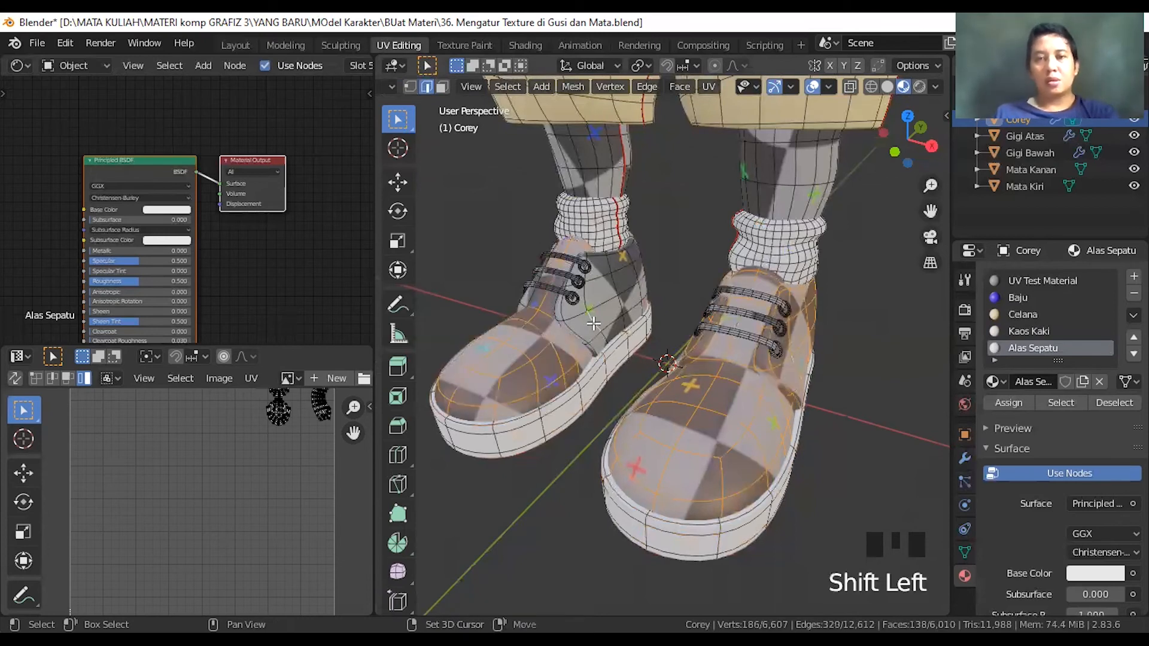
pyautogui.press('l')
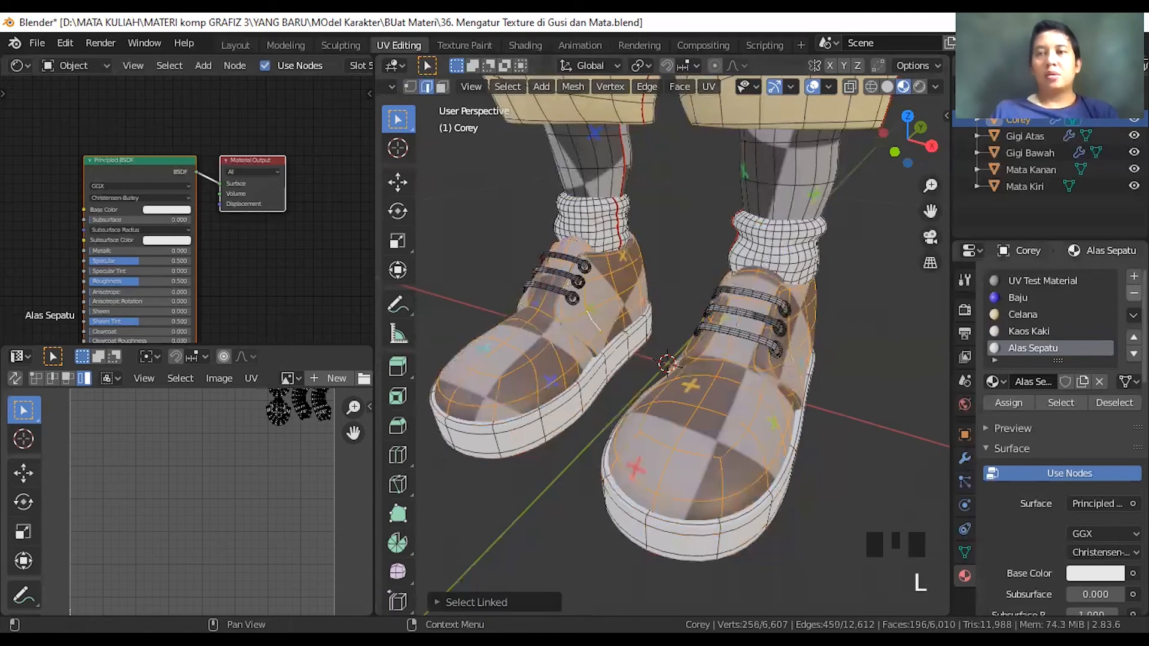
# - Create a new material named Atas Sepatu in a new material slot
pyautogui.click(1133, 276)
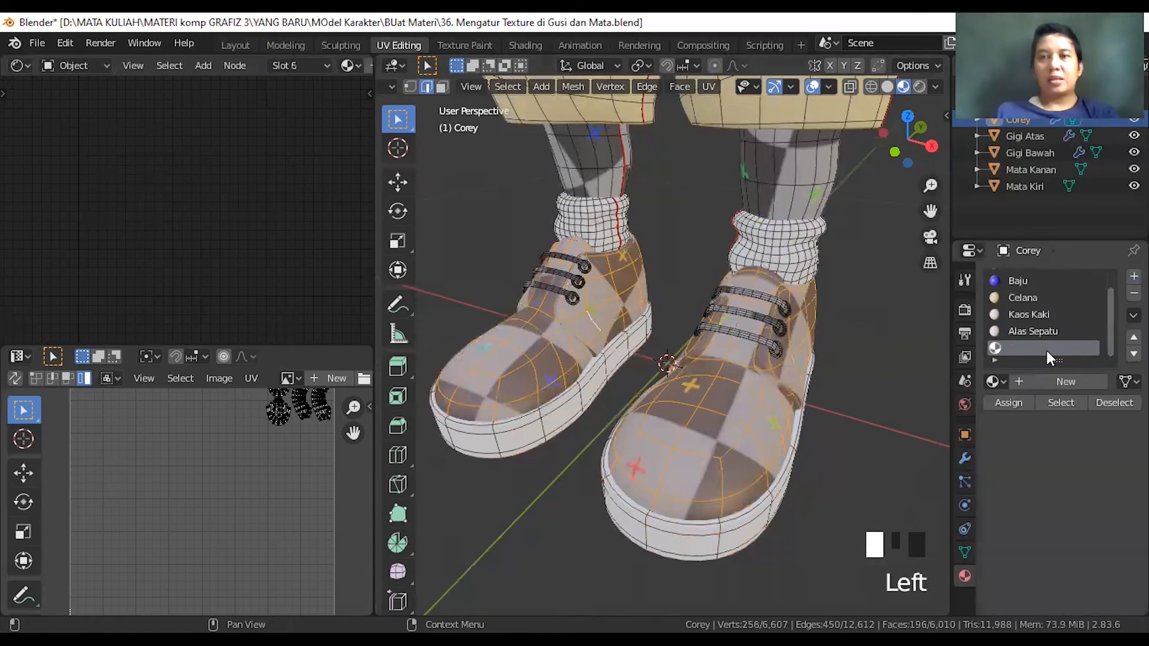
pyautogui.click(1036, 379)
pyautogui.click(1025, 382)
pyautogui.write('Alas')
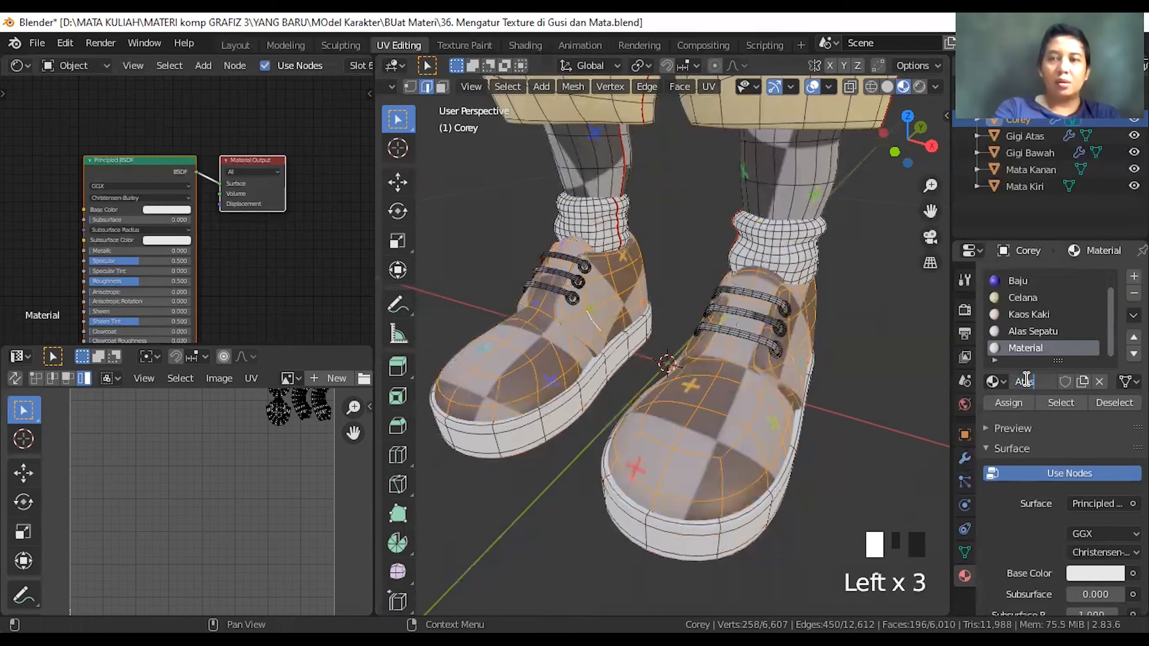
pyautogui.write(' Sepatu')
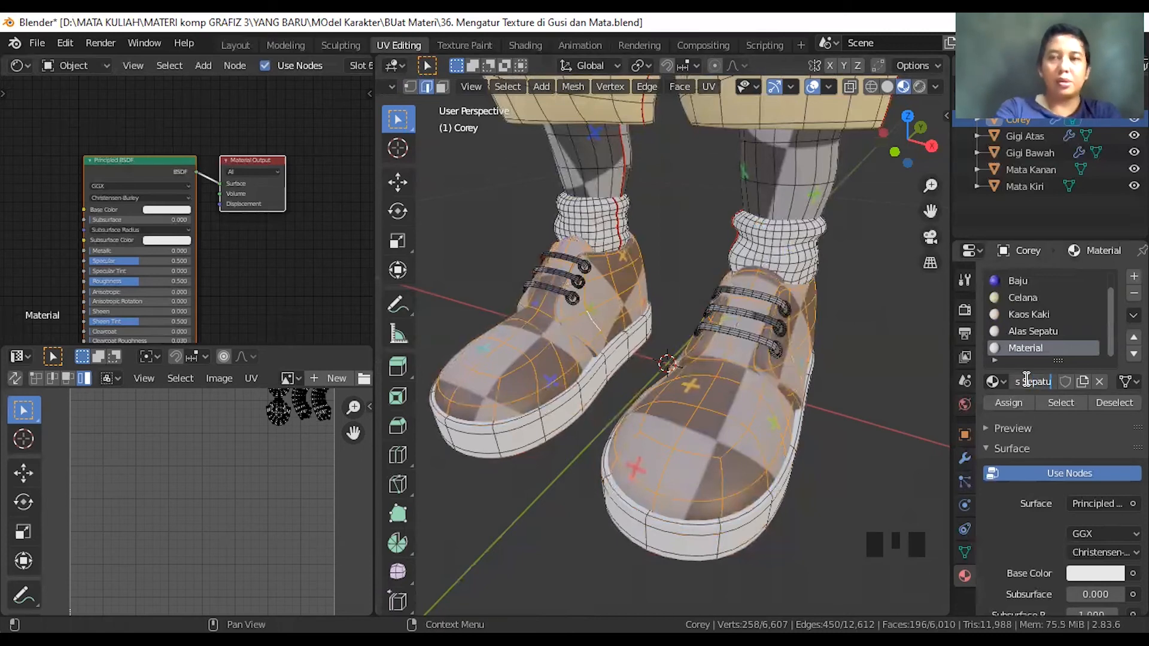
pyautogui.press('Return')
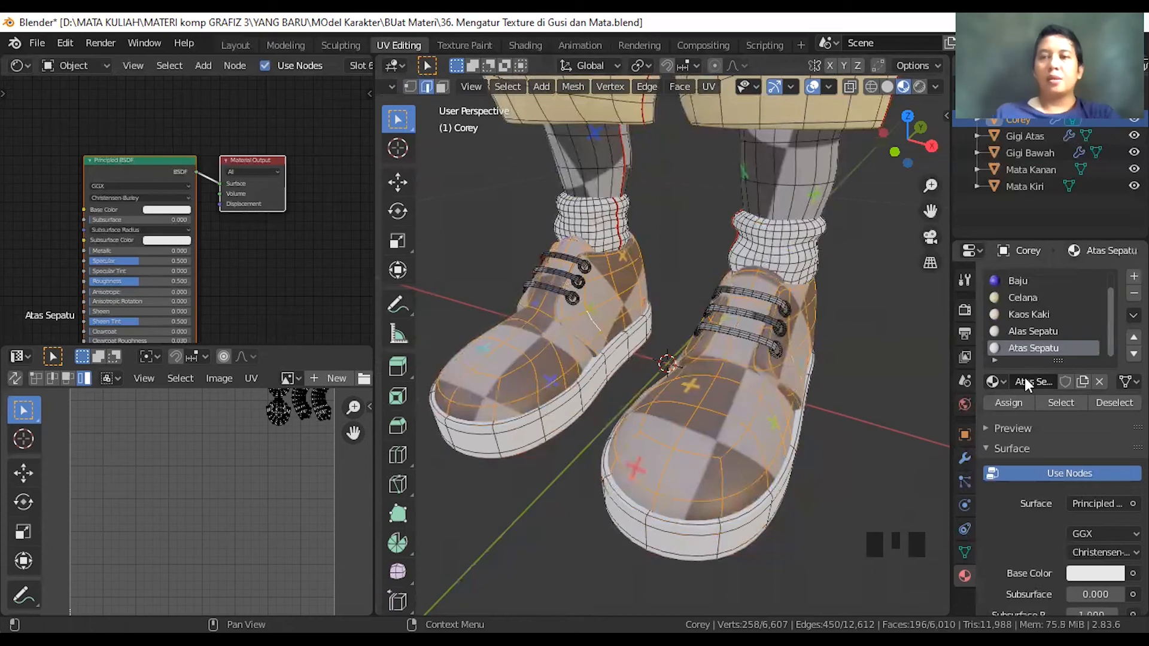
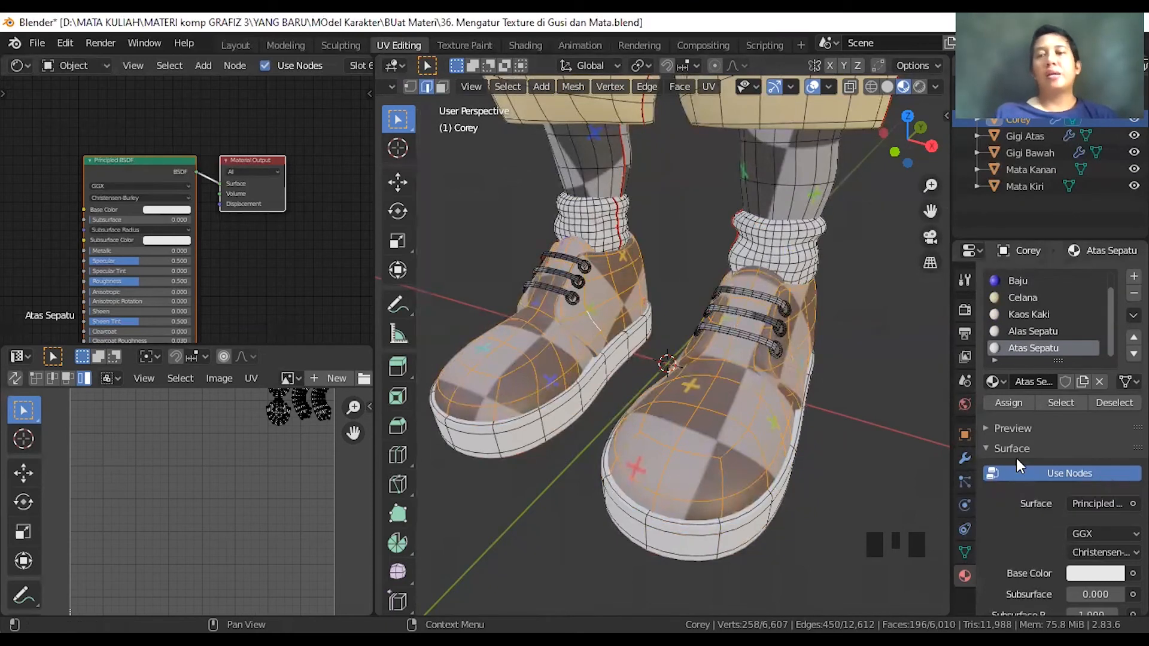
# - Set the Atas Sepatu base color to black with a value of 0 and assign the material to the selected shoe uppers
pyautogui.click(1089, 574)
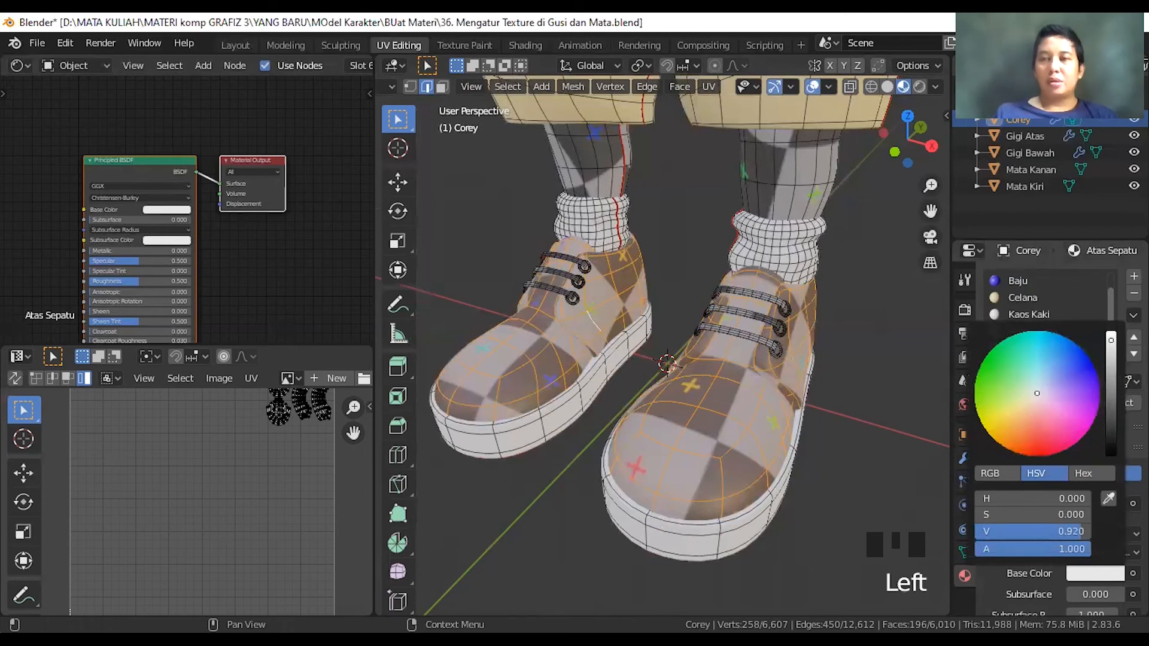
pyautogui.moveTo(1077, 531); pyautogui.dragTo(981, 529)
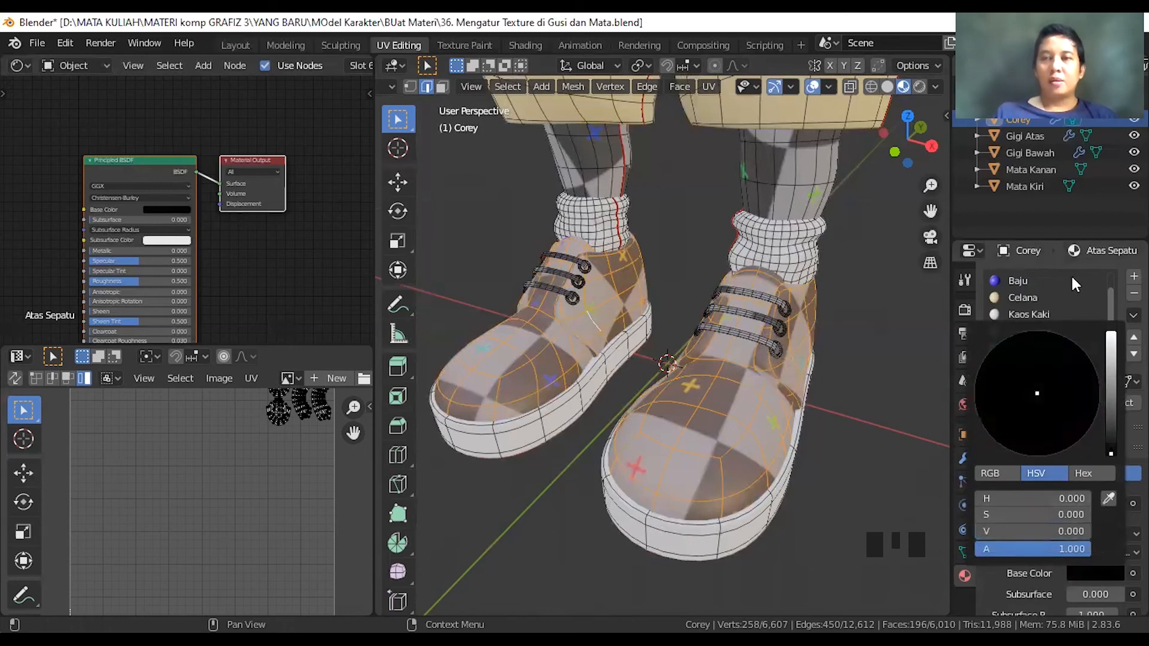
pyautogui.click(1012, 399)
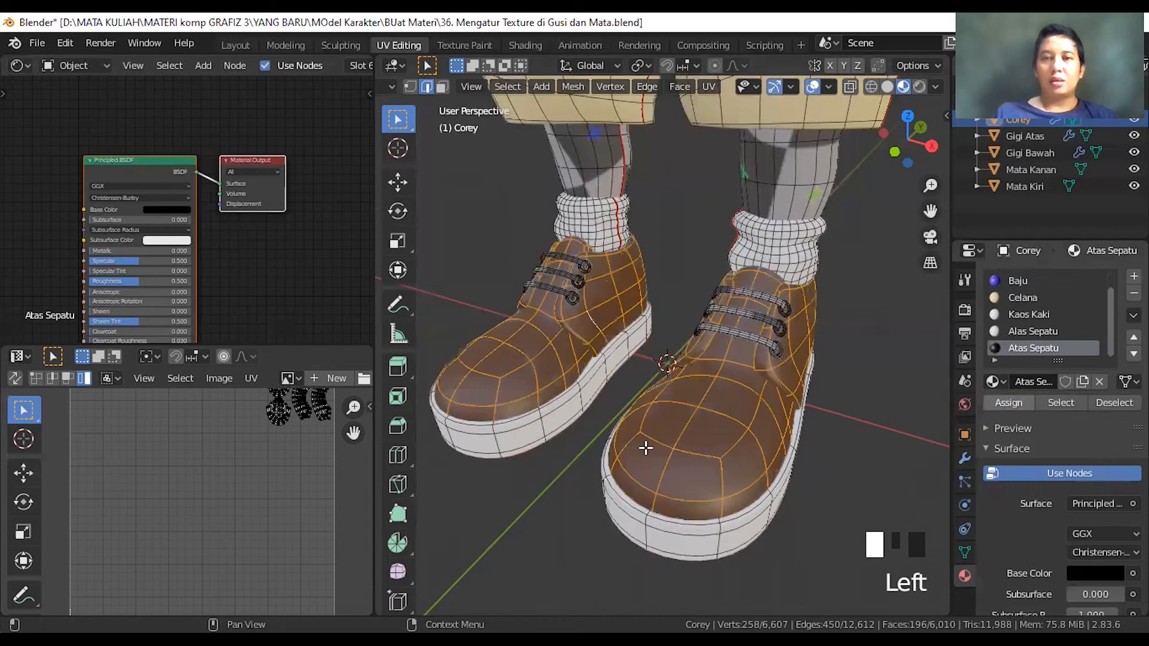
# - Try to select the linked geometry of the lowest and middle lace eyelets on the outer side of the character's left shoe
pyautogui.scroll(-1, 738, 428)
pyautogui.scroll(2, 740, 390)
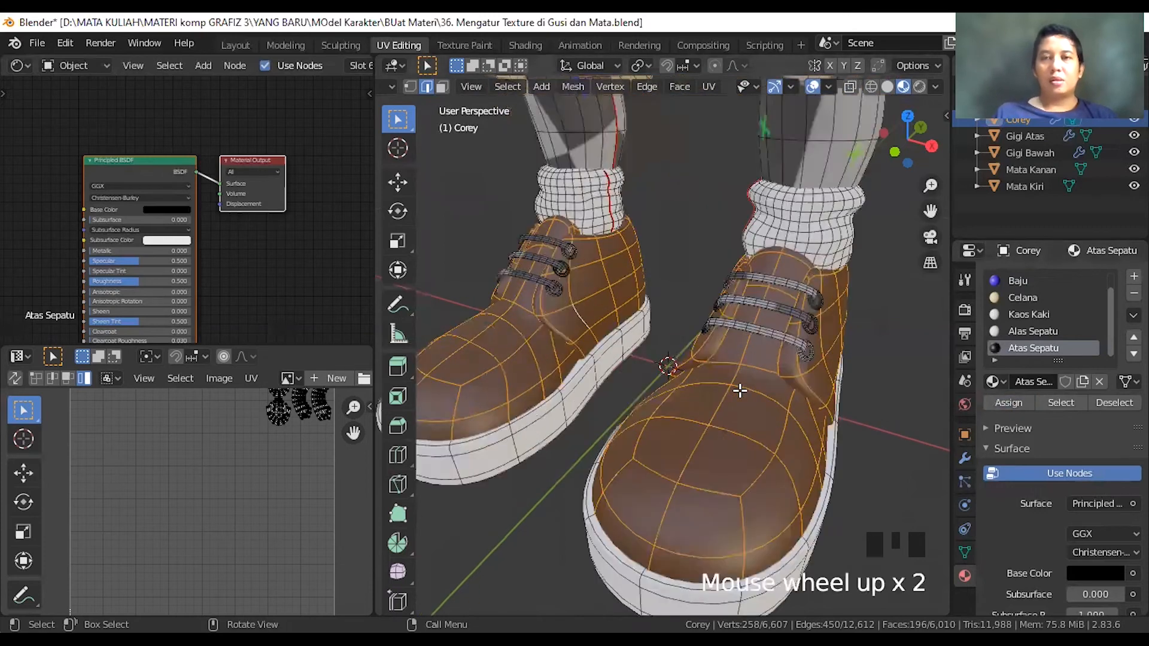
pyautogui.scroll(1, 742, 386)
pyautogui.keyDown('shift'); pyautogui.moveTo(800, 380); pyautogui.dragTo(660, 544, button='middle'); pyautogui.keyUp('shift')
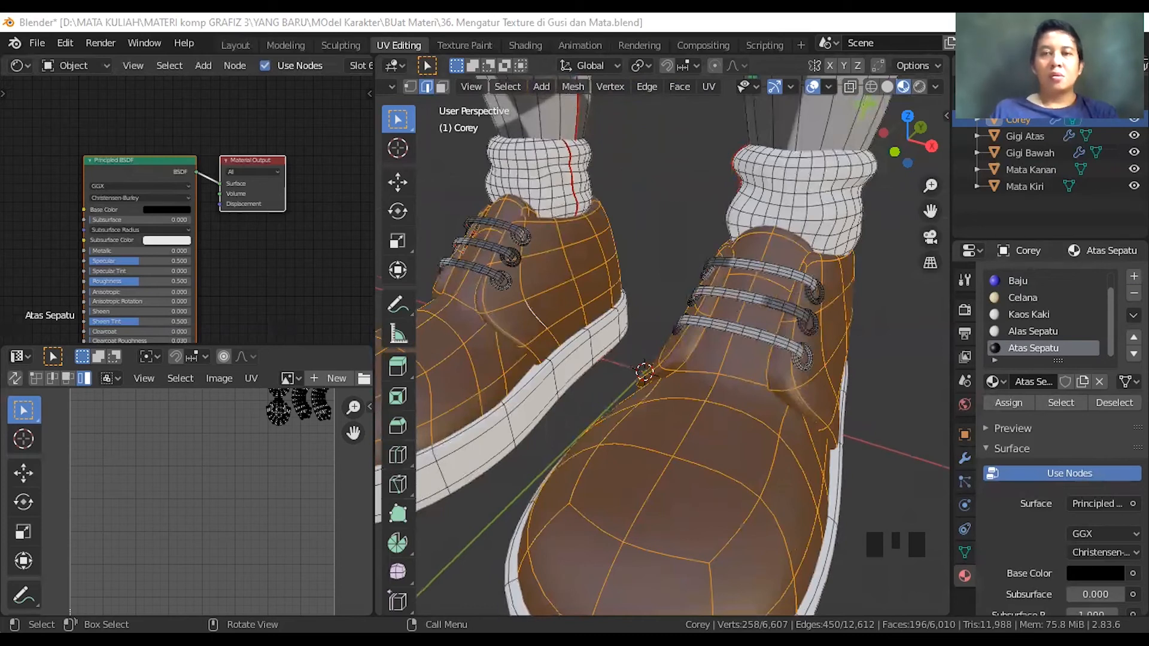
pyautogui.click(820, 412)
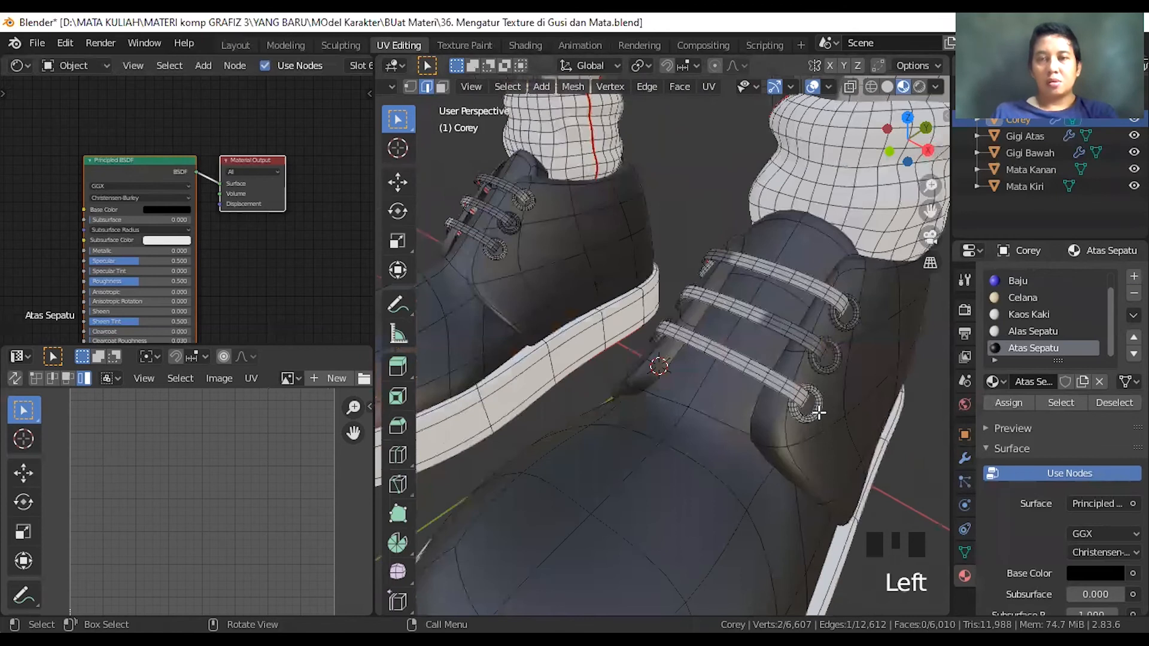
pyautogui.click(821, 412)
pyautogui.press('l')
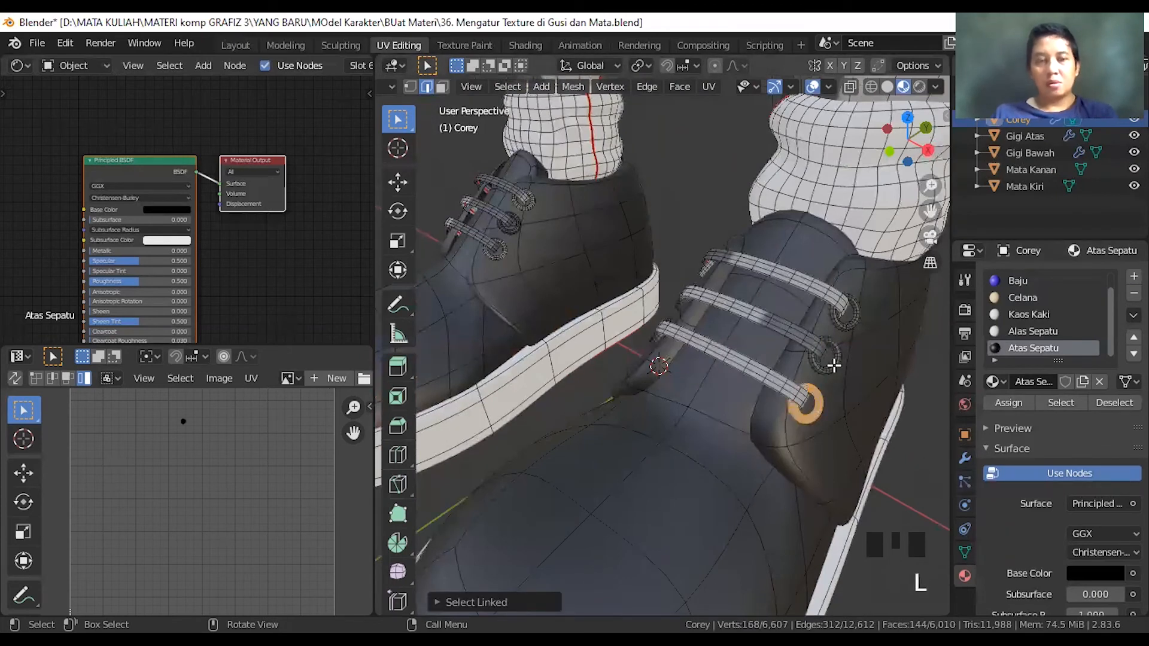
pyautogui.keyDown('shift'); pyautogui.click(843, 364); pyautogui.keyUp('shift')
pyautogui.press('l')
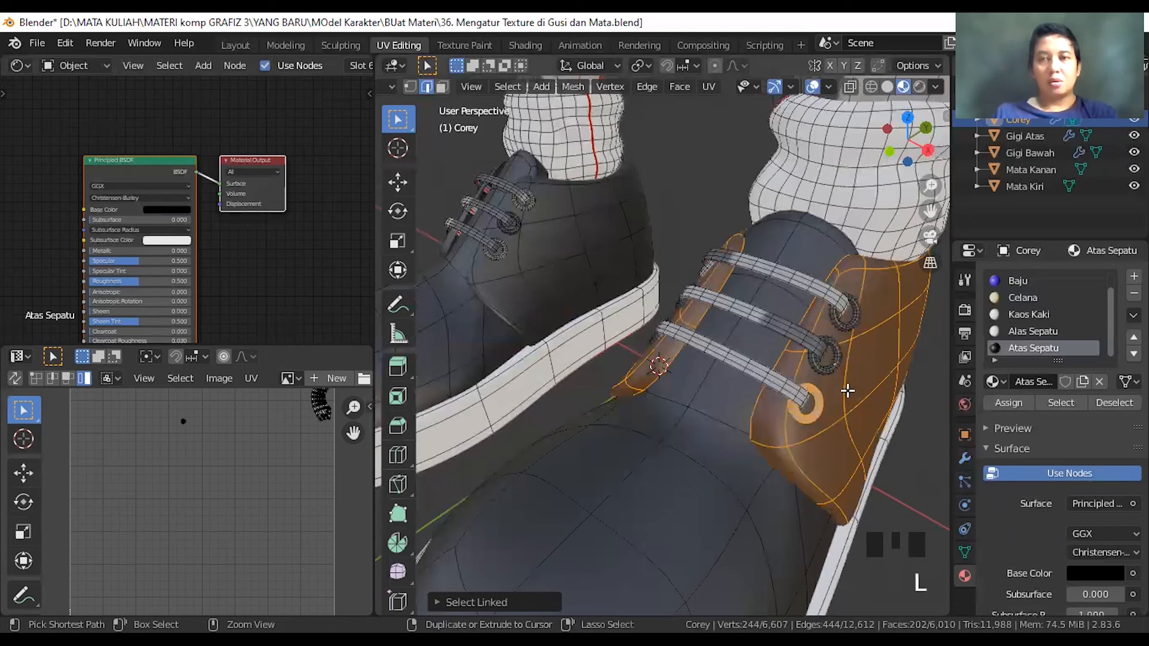
pyautogui.hotkey('ctrl', 'z')
pyautogui.scroll(2, 893, 385)
pyautogui.keyDown('shift'); pyautogui.moveTo(893, 385); pyautogui.dragTo(761, 323, button='middle'); pyautogui.keyUp('shift')
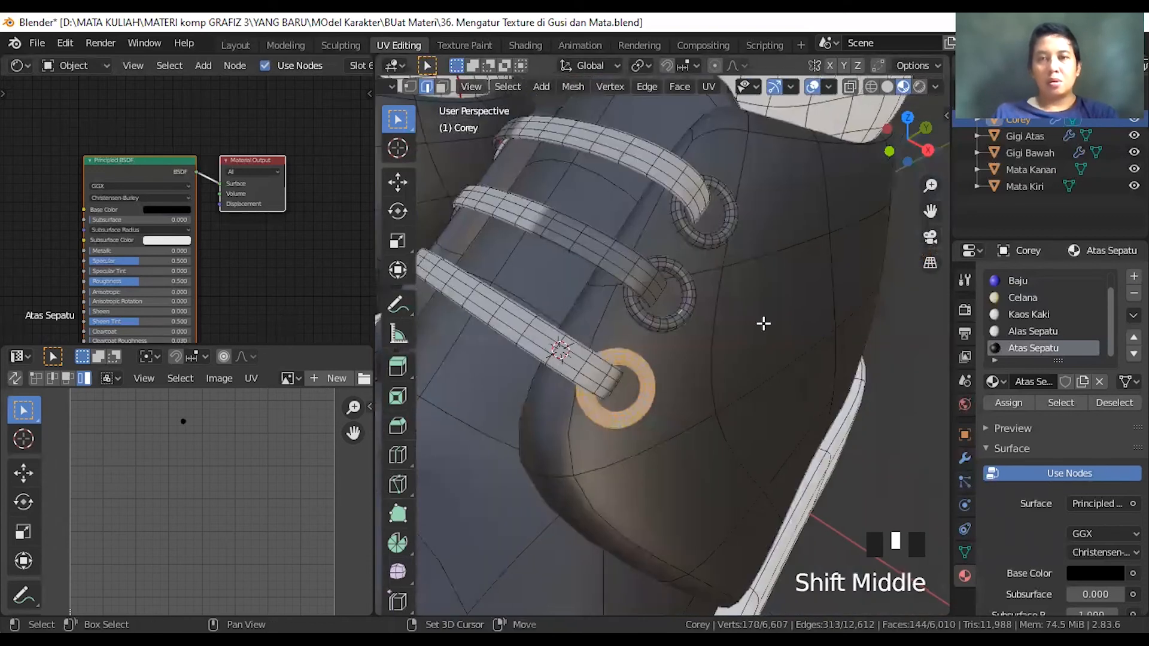
pyautogui.keyDown('shift'); pyautogui.click(698, 350); pyautogui.keyUp('shift')
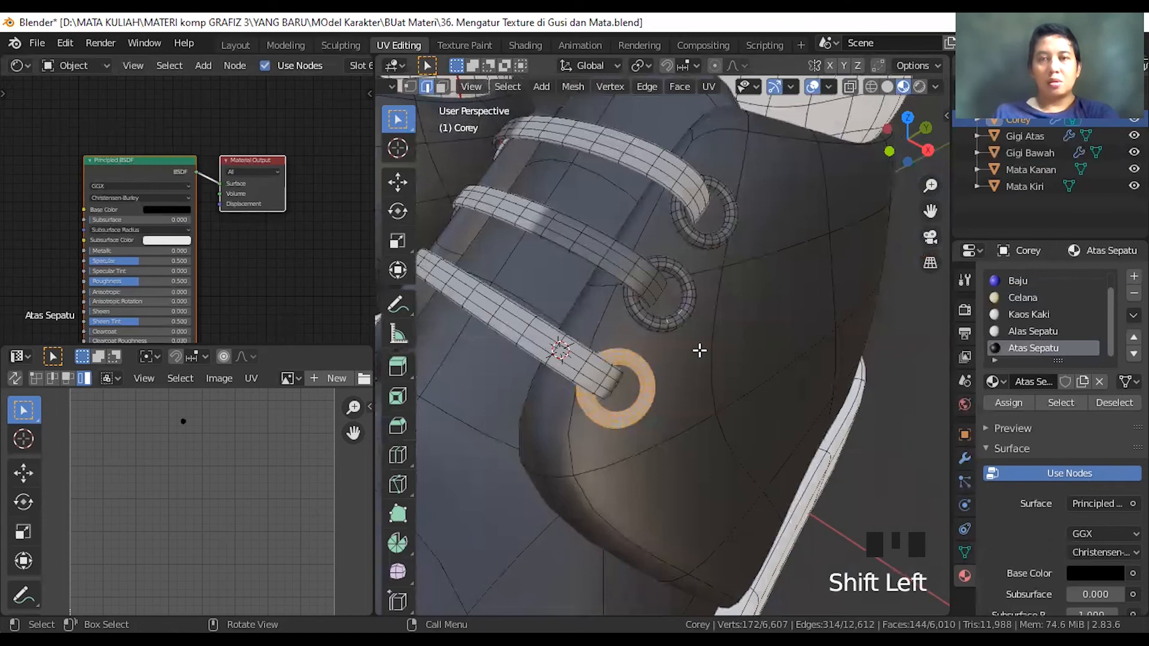
pyautogui.press('l')
# - Select the linked geometry of all three lace eyelets on the outer side of the character's left shoe
pyautogui.click(684, 323)
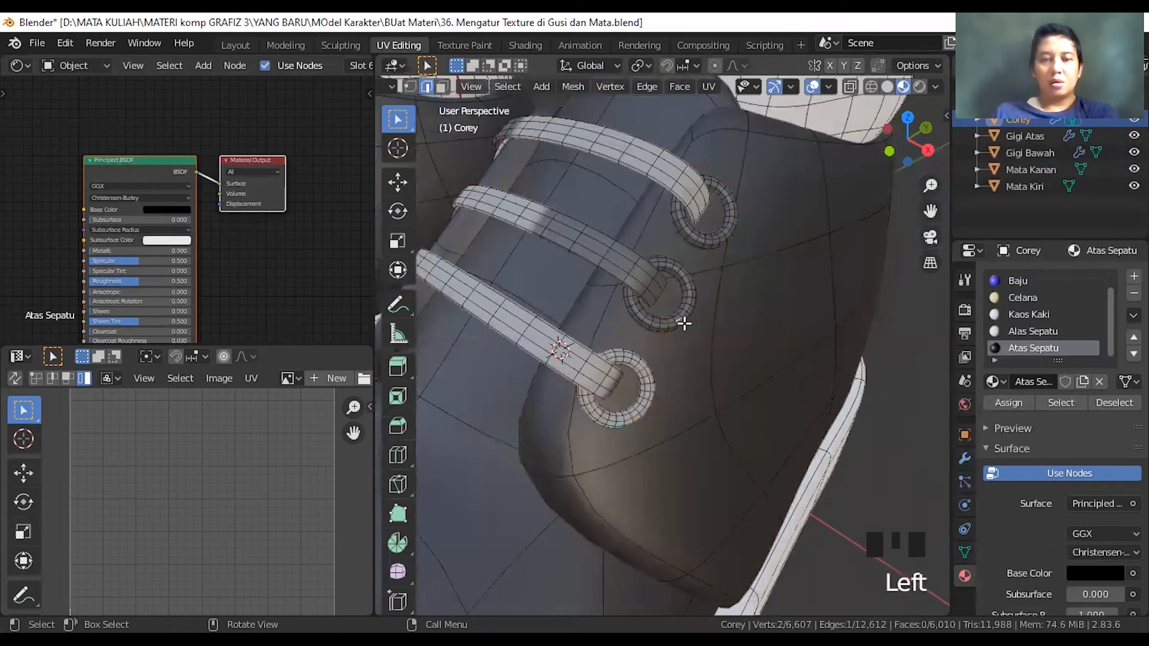
pyautogui.press('l')
pyautogui.keyDown('shift'); pyautogui.click(682, 423); pyautogui.keyUp('shift')
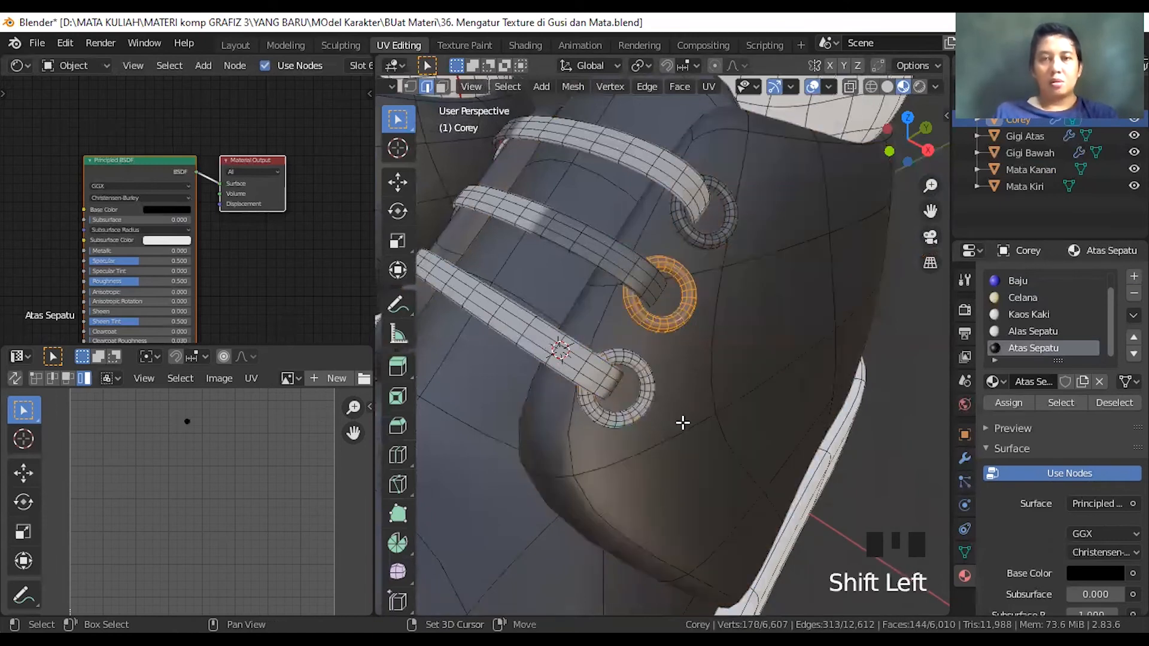
pyautogui.press('l')
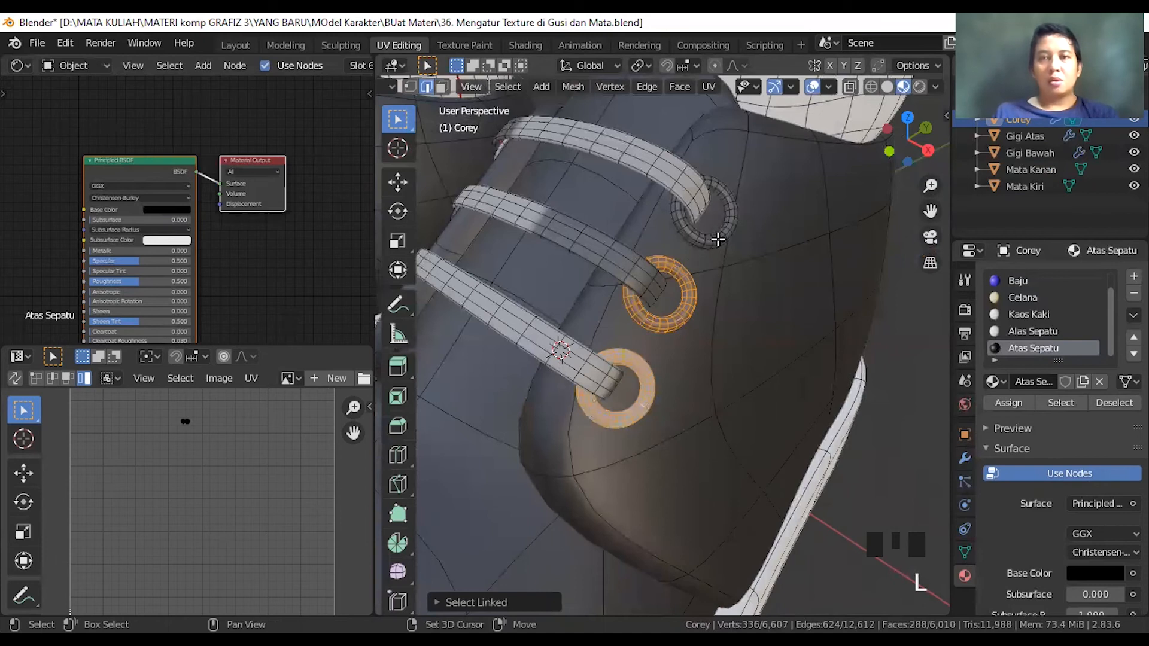
pyautogui.keyDown('shift'); pyautogui.click(733, 251); pyautogui.keyUp('shift')
pyautogui.press('l')
# - Add the linked geometry of the lowest lace eyelet on the inner side of the left shoe to the selection
pyautogui.keyDown('shift'); pyautogui.moveTo(513, 322); pyautogui.dragTo(765, 347, button='middle'); pyautogui.keyUp('shift')
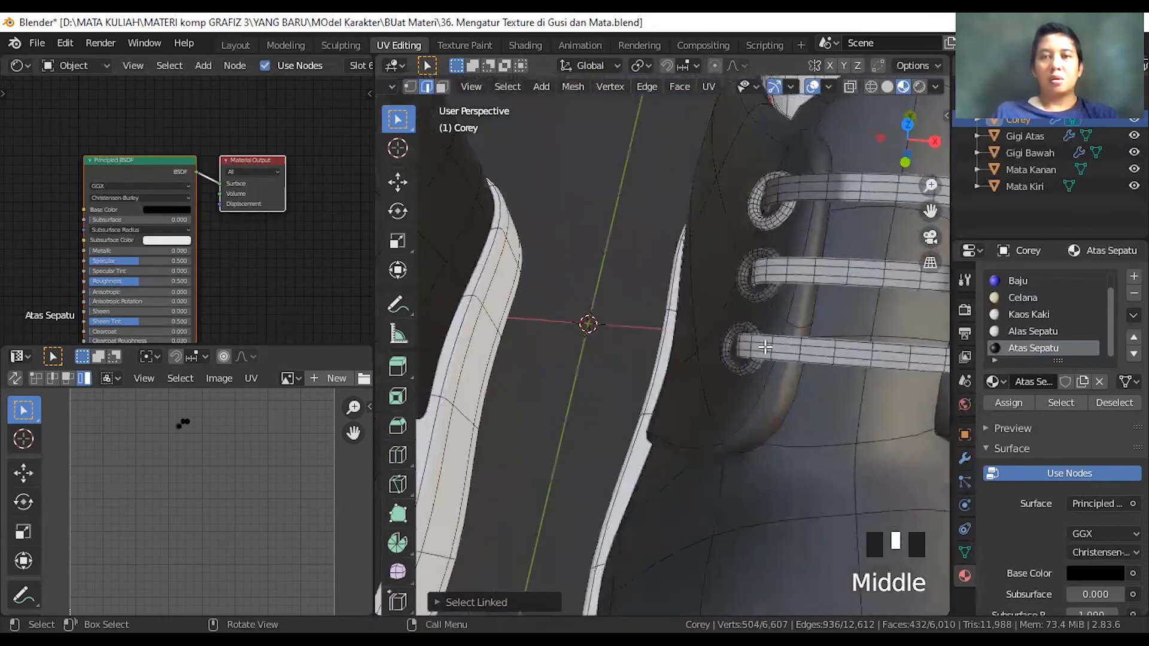
pyautogui.keyDown('shift'); pyautogui.click(671, 356); pyautogui.keyUp('shift')
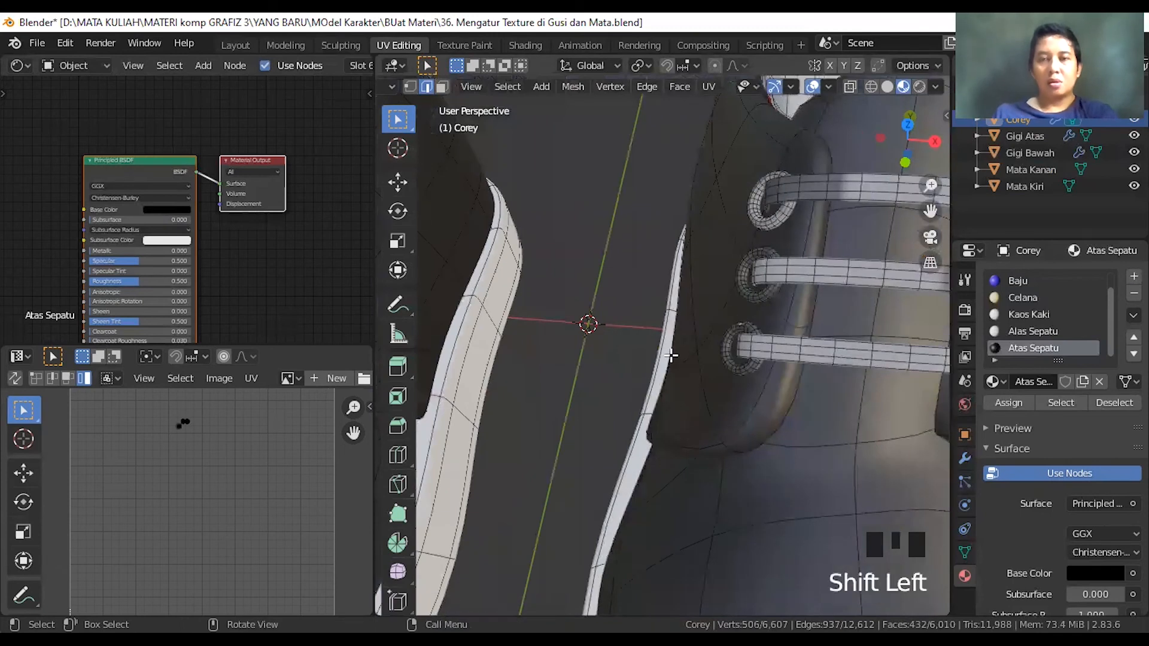
pyautogui.press('l')
pyautogui.hotkey('ctrl', 'z')
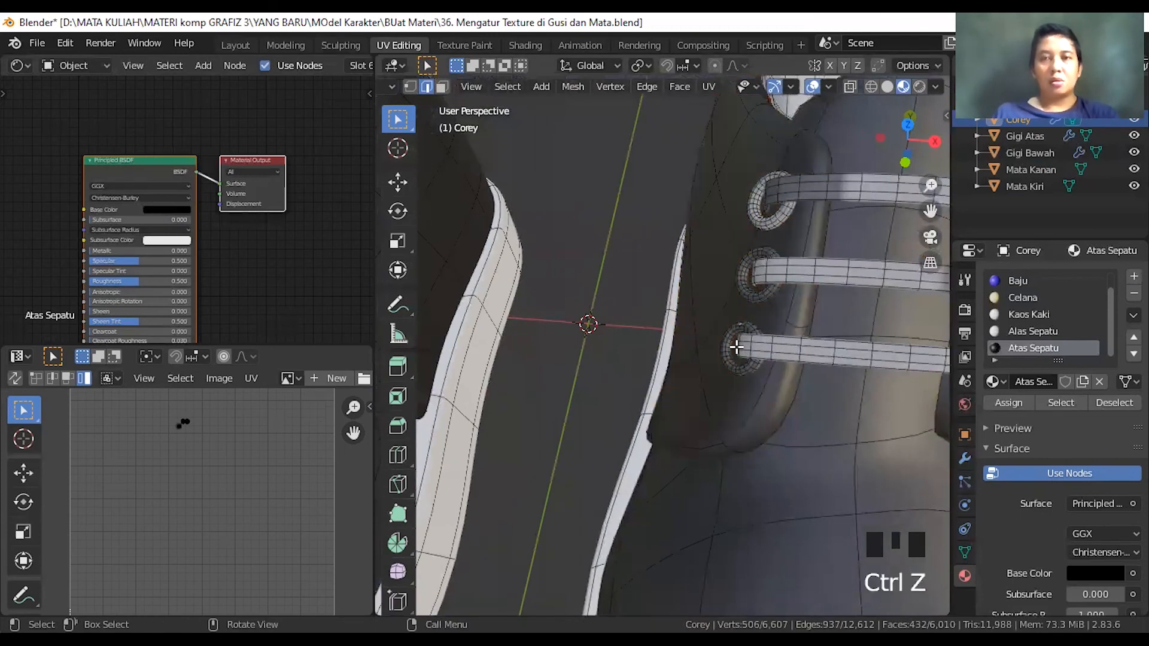
pyautogui.scroll(3, 736, 347)
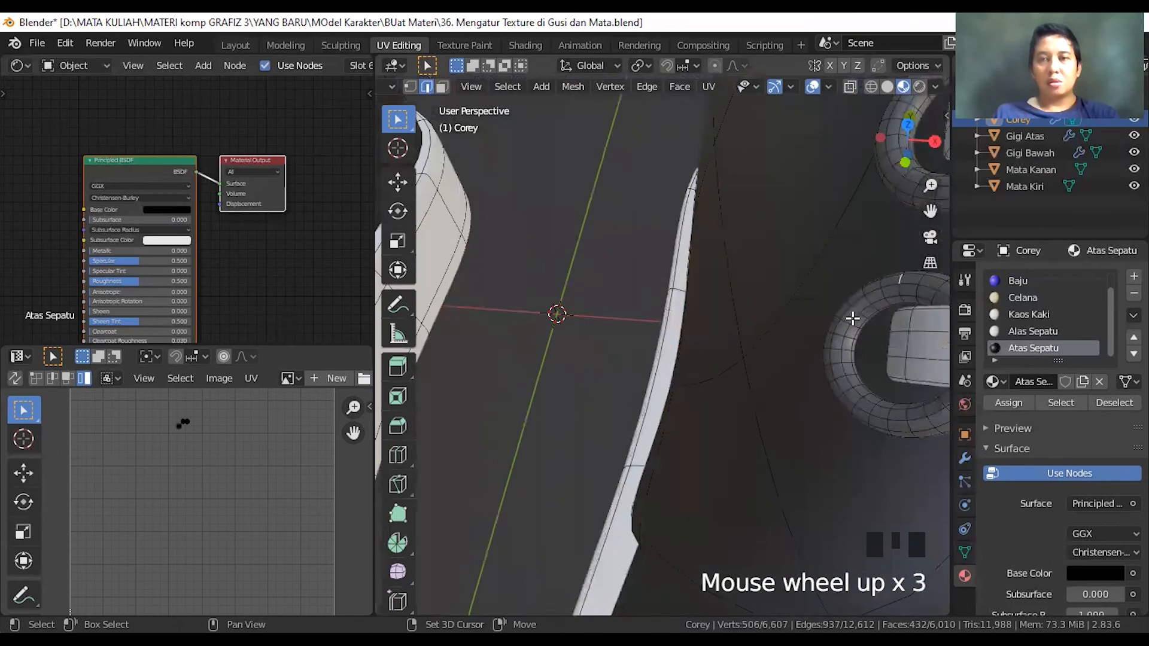
pyautogui.keyDown('shift'); pyautogui.click(900, 283); pyautogui.keyUp('shift')
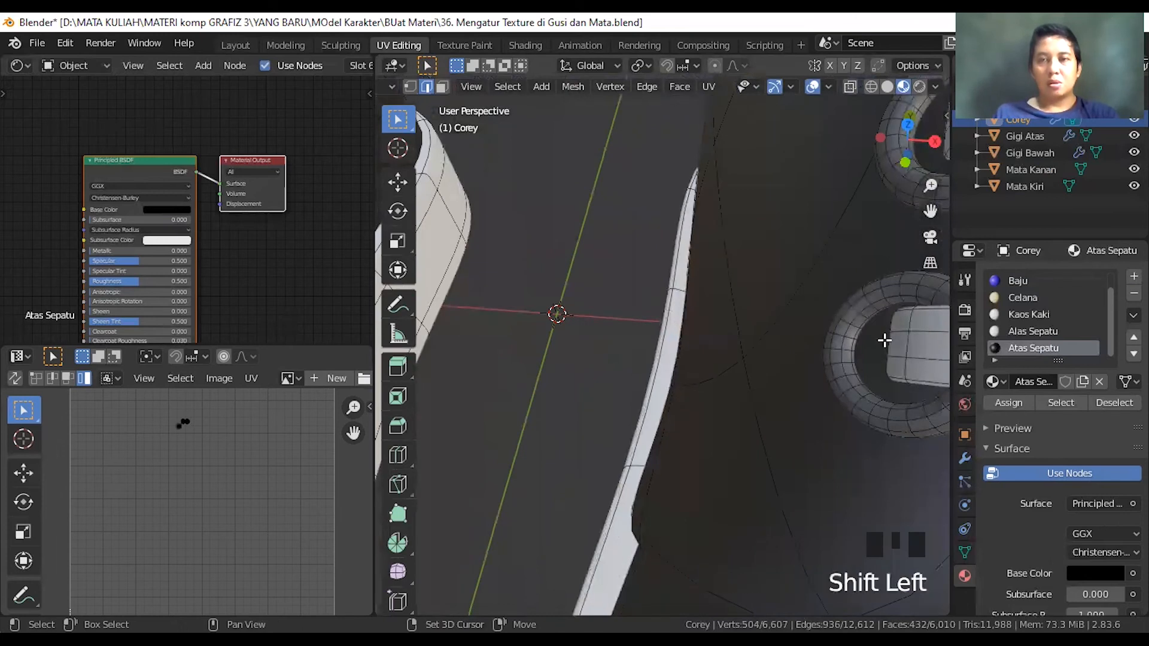
pyautogui.keyDown('shift'); pyautogui.click(826, 344); pyautogui.keyUp('shift')
pyautogui.press('l')
# - Add the linked middle and uppermost lace eyelets on the inner side of the left shoe to the selection
pyautogui.scroll(-2, 844, 346)
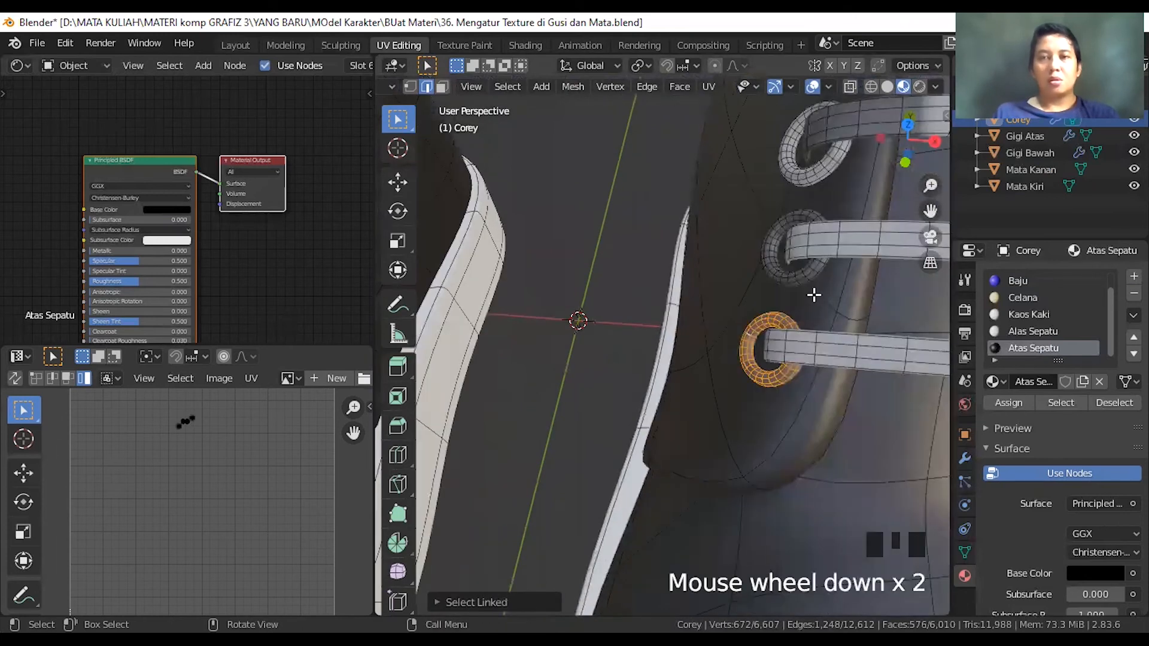
pyautogui.scroll(4, 796, 286)
pyautogui.keyDown('shift'); pyautogui.moveTo(802, 285); pyautogui.dragTo(646, 345, button='middle'); pyautogui.keyUp('shift')
pyautogui.scroll(-3, 644, 367)
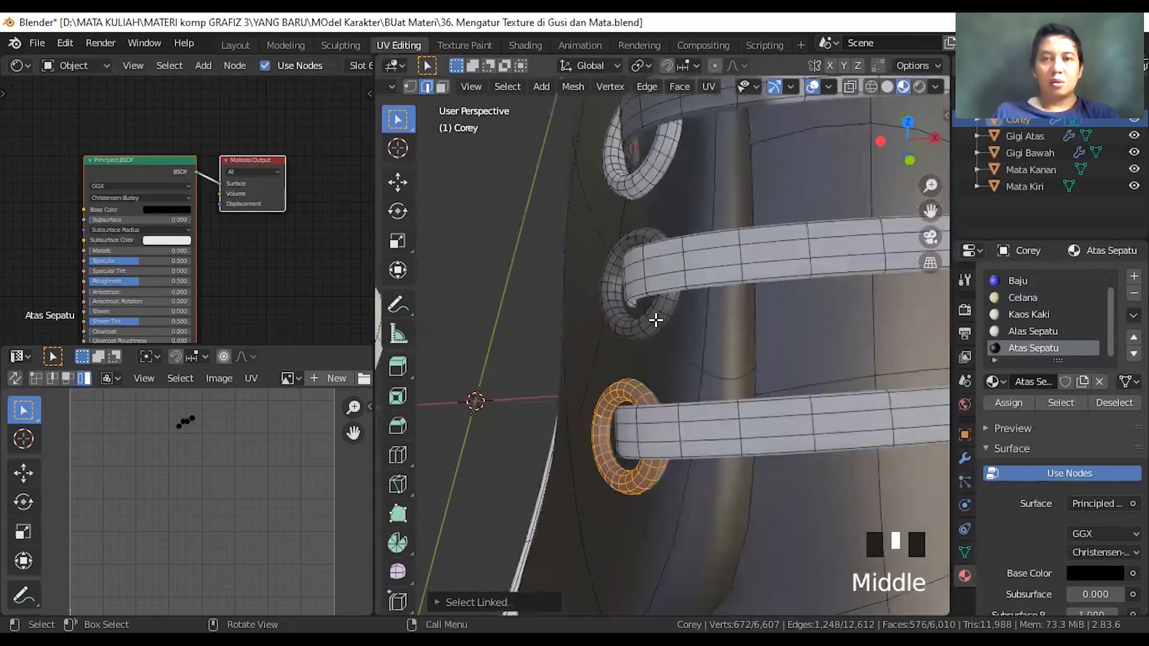
pyautogui.keyDown('shift'); pyautogui.click(659, 319); pyautogui.keyUp('shift')
pyautogui.press('l')
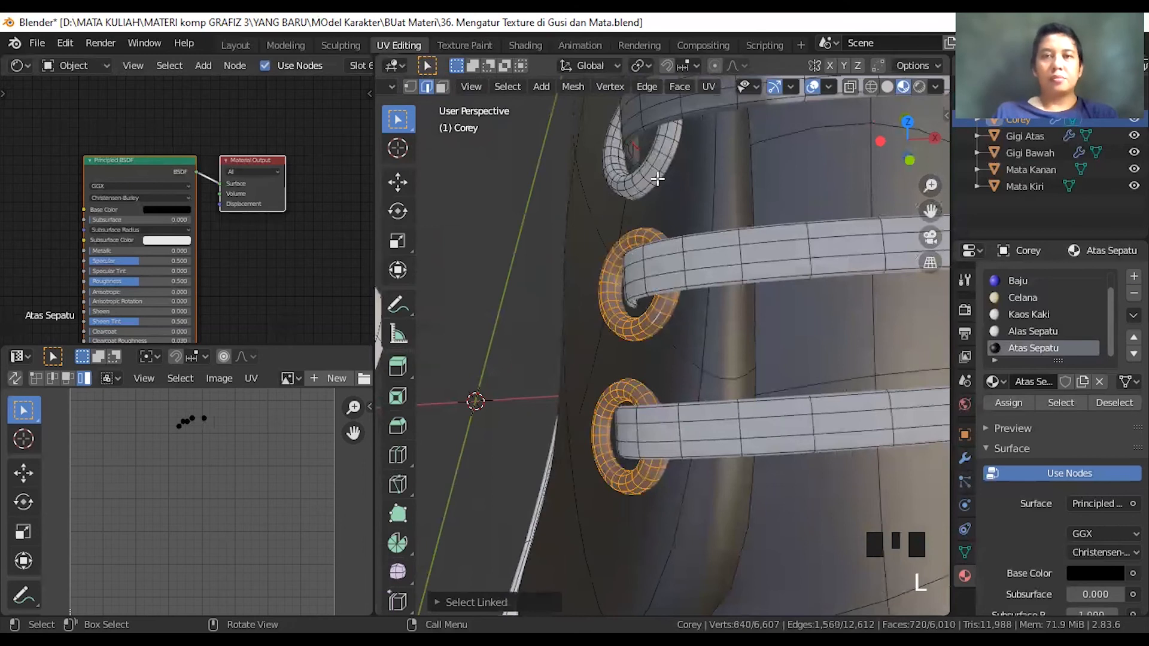
pyautogui.keyDown('shift'); pyautogui.click(644, 202); pyautogui.keyUp('shift')
pyautogui.press('l')
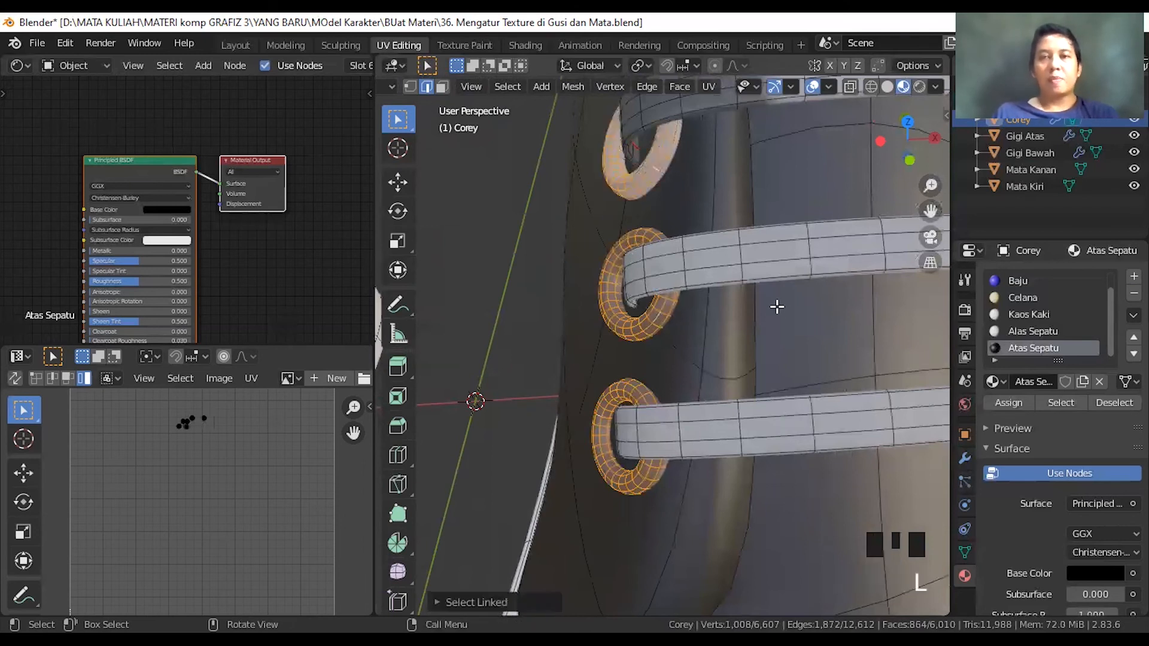
# - Extend the selection to the linked lowest and middle lace eyelets on the inner side of the character's right shoe
pyautogui.scroll(-4, 774, 305)
pyautogui.scroll(2, 717, 310)
pyautogui.keyDown('shift'); pyautogui.moveTo(717, 310); pyautogui.dragTo(673, 407, button='middle'); pyautogui.keyUp('shift')
pyautogui.scroll(3, 557, 324)
pyautogui.scroll(-1, 677, 365)
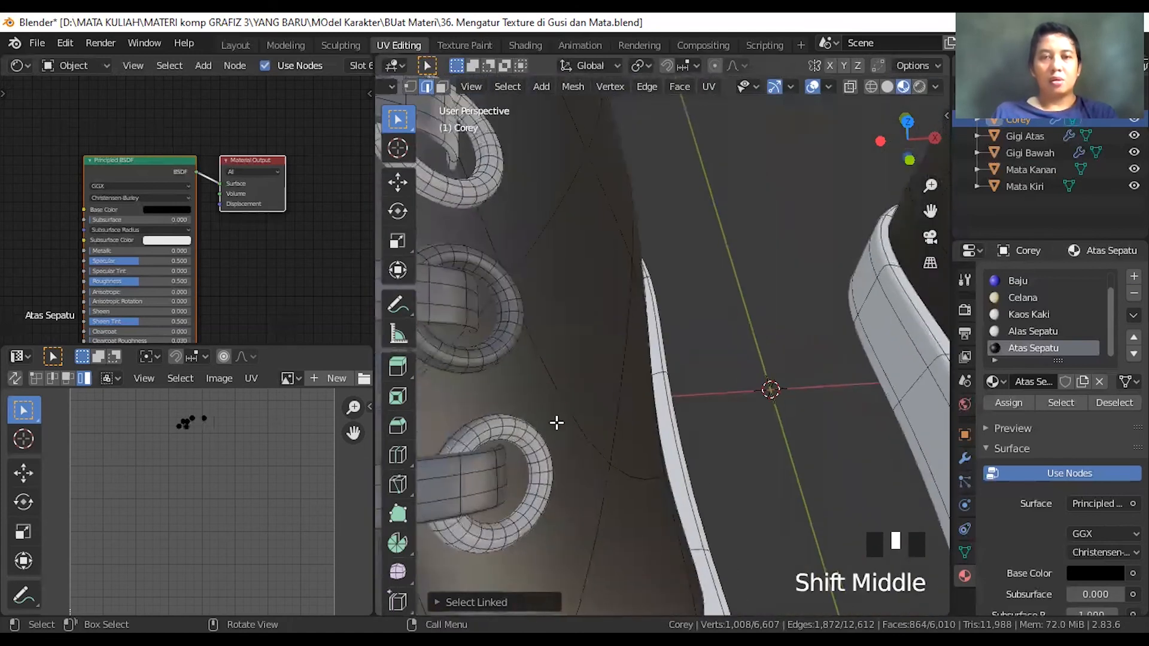
pyautogui.keyDown('shift'); pyautogui.click(546, 469); pyautogui.keyUp('shift')
pyautogui.press('l')
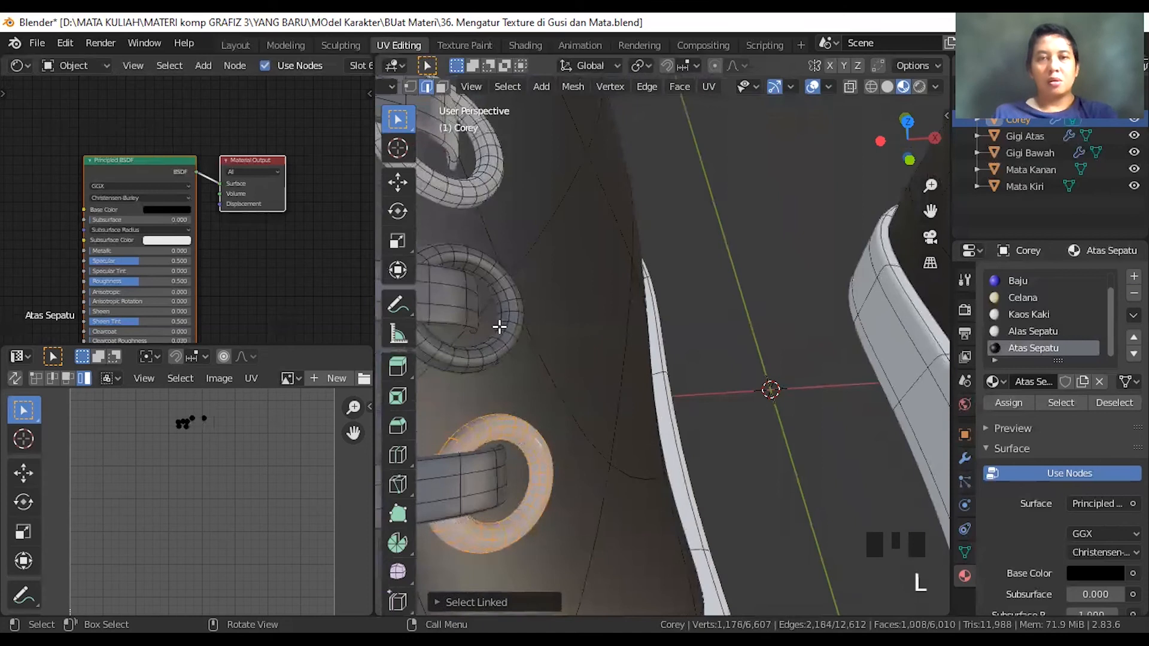
pyautogui.keyDown('shift'); pyautogui.click(512, 366); pyautogui.keyUp('shift')
pyautogui.press('l')
# - Add the linked uppermost lace eyelet on the inner side of the right shoe to the selection, leaving out the shoe upper
pyautogui.keyDown('shift'); pyautogui.click(497, 221); pyautogui.keyUp('shift')
pyautogui.scroll(-2, 499, 233)
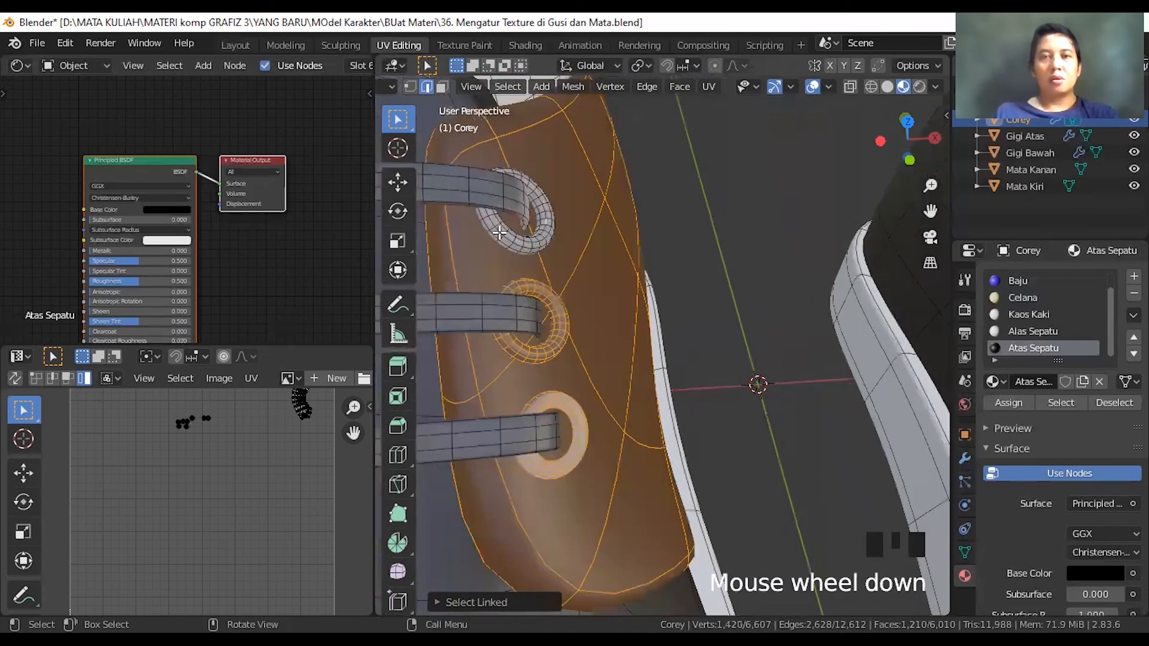
pyautogui.hotkey('ctrl', 'z')
pyautogui.scroll(2, 546, 233)
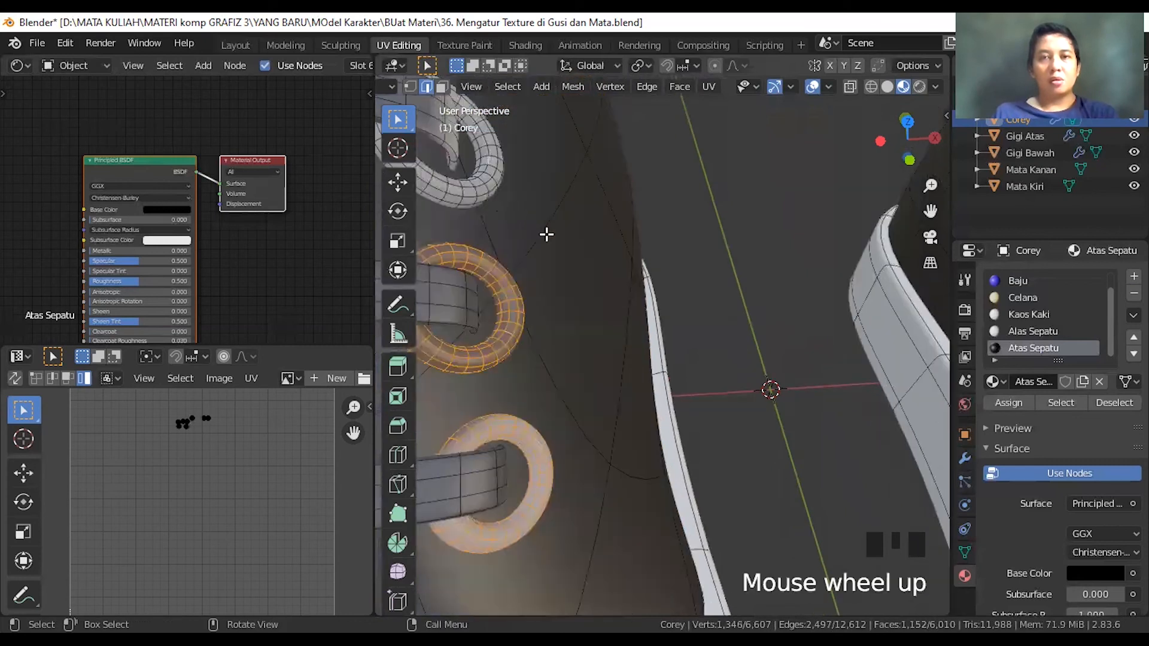
pyautogui.keyDown('shift'); pyautogui.click(488, 192); pyautogui.keyUp('shift')
pyautogui.press('l')
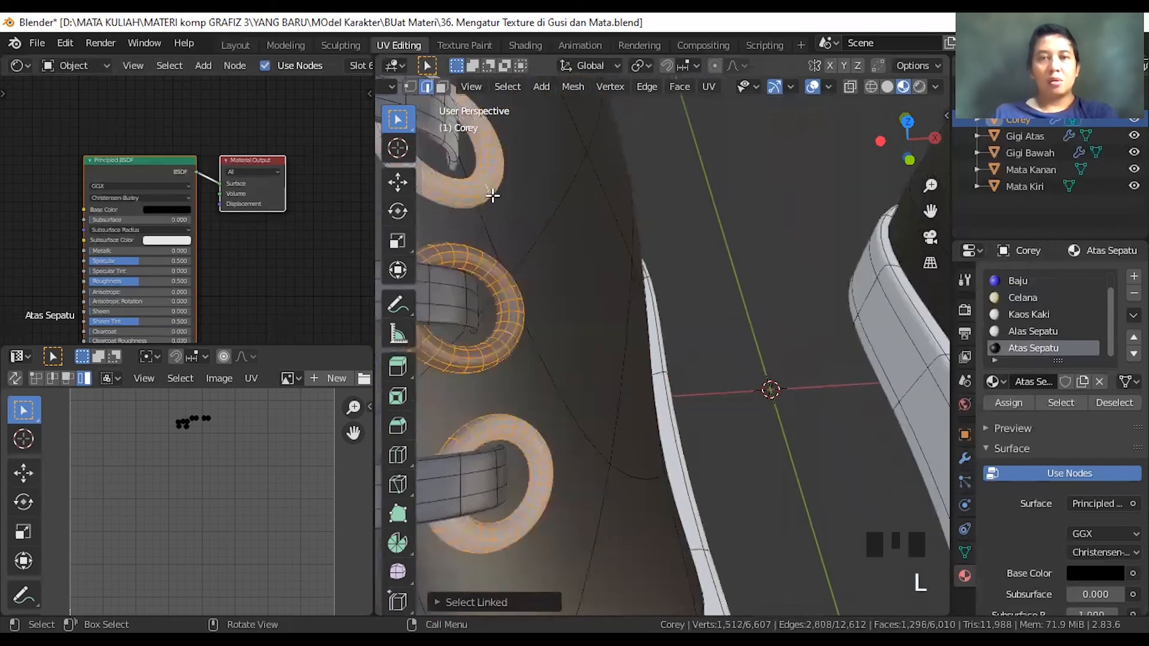
# - Add the linked geometry of the lowest lace eyelet on the outer side of the right shoe to the selection
pyautogui.scroll(-3, 500, 210)
pyautogui.keyDown('shift'); pyautogui.moveTo(569, 288); pyautogui.dragTo(676, 340, button='middle'); pyautogui.keyUp('shift')
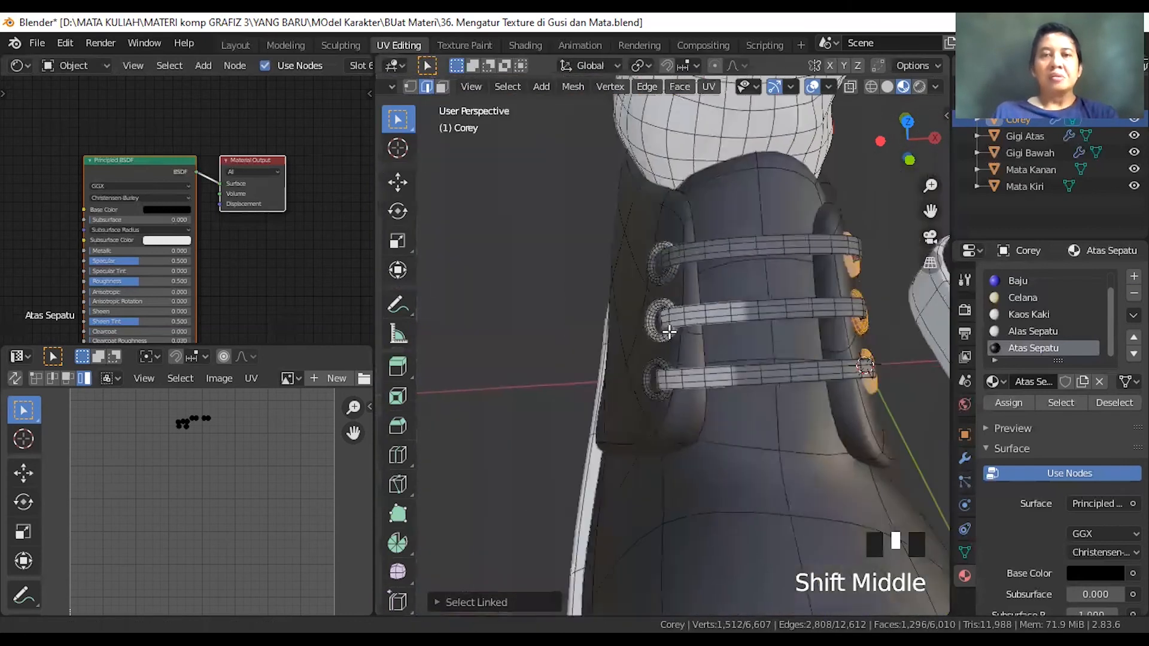
pyautogui.scroll(2, 676, 340)
pyautogui.scroll(1, 676, 340)
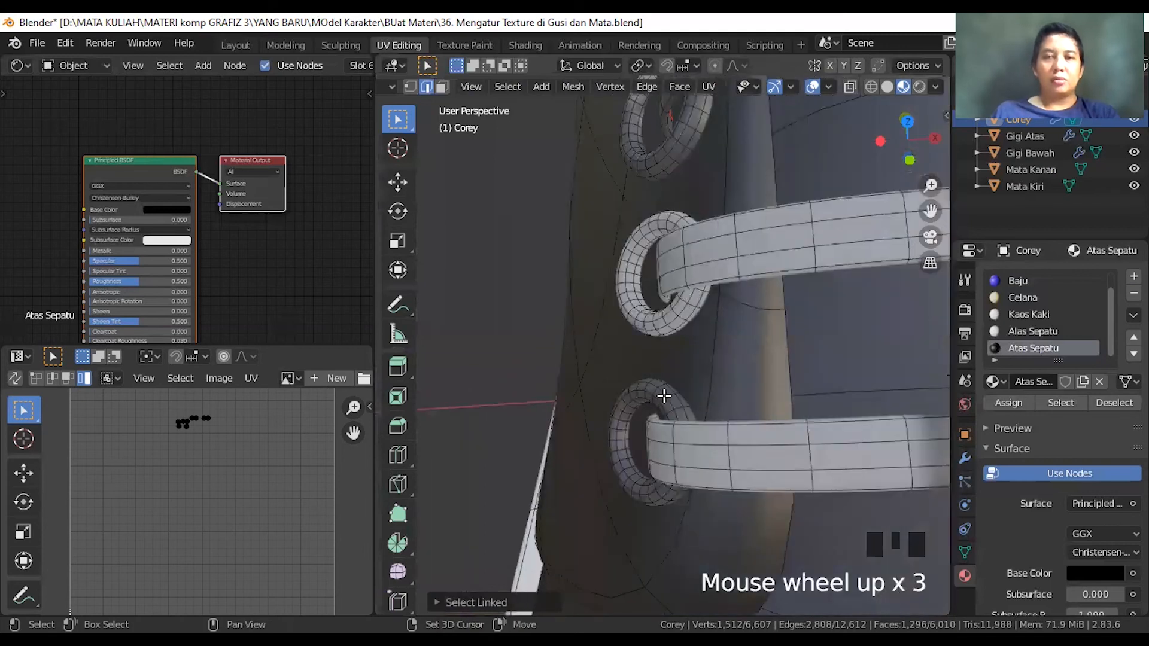
pyautogui.keyDown('shift'); pyautogui.click(664, 395); pyautogui.keyUp('shift')
pyautogui.press('l')
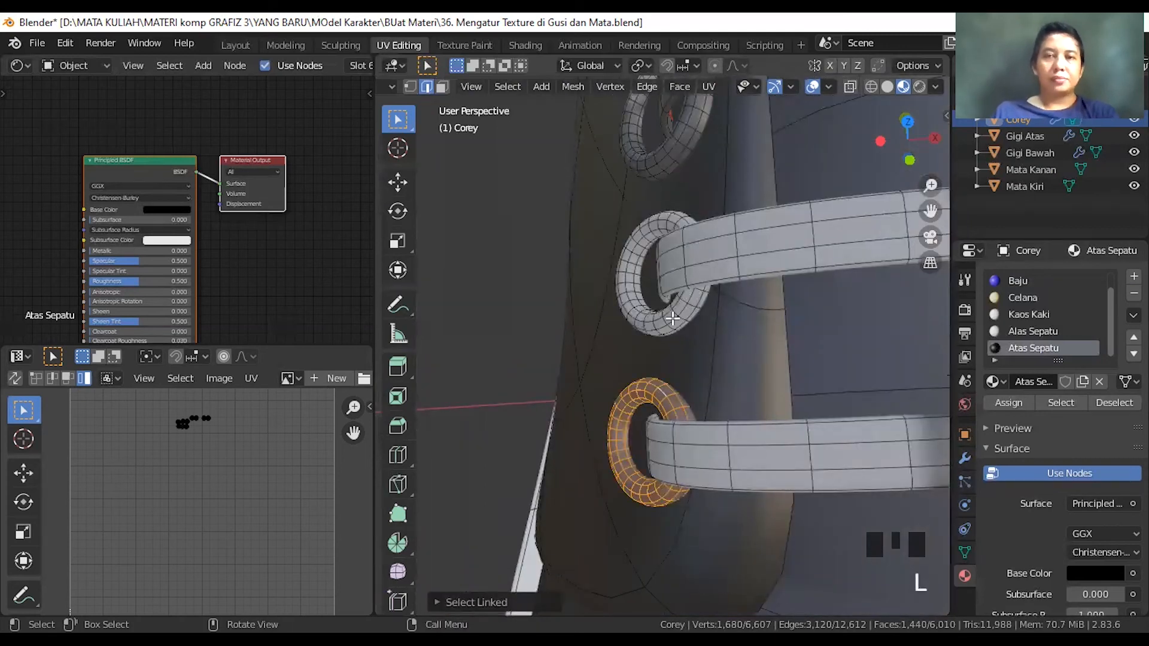
# - Add the linked middle and uppermost lace eyelets on the outer side of the right shoe to the selection
pyautogui.keyDown('shift'); pyautogui.click(673, 319); pyautogui.keyUp('shift')
pyautogui.press('l')
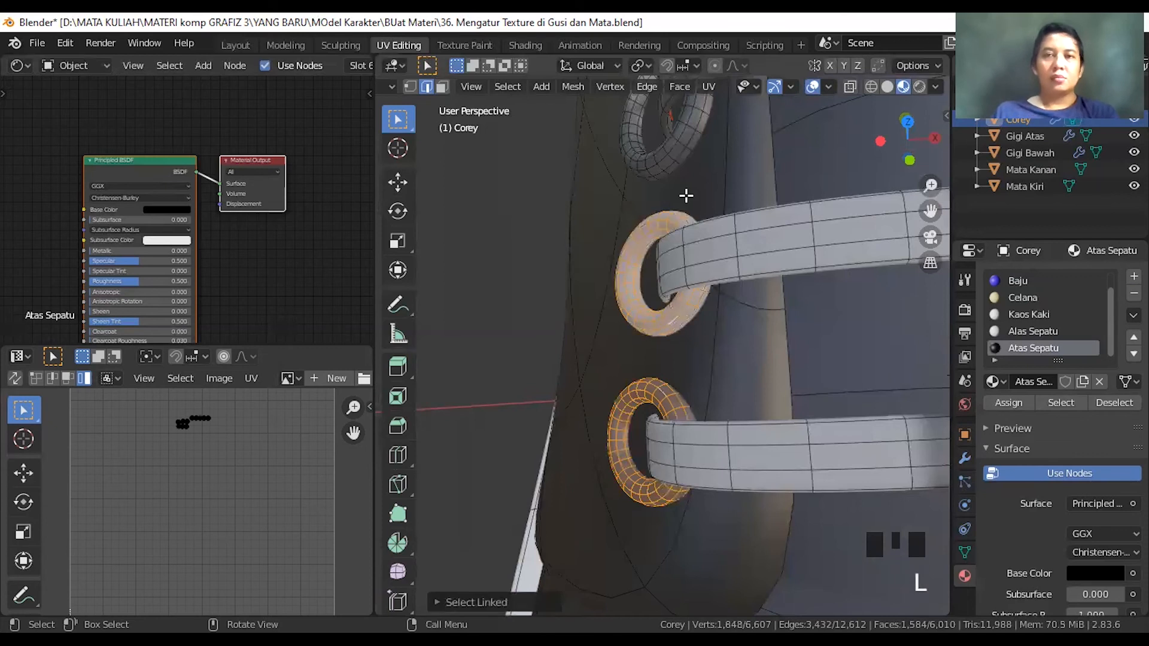
pyautogui.keyDown('shift'); pyautogui.click(674, 148); pyautogui.keyUp('shift')
pyautogui.press('l')
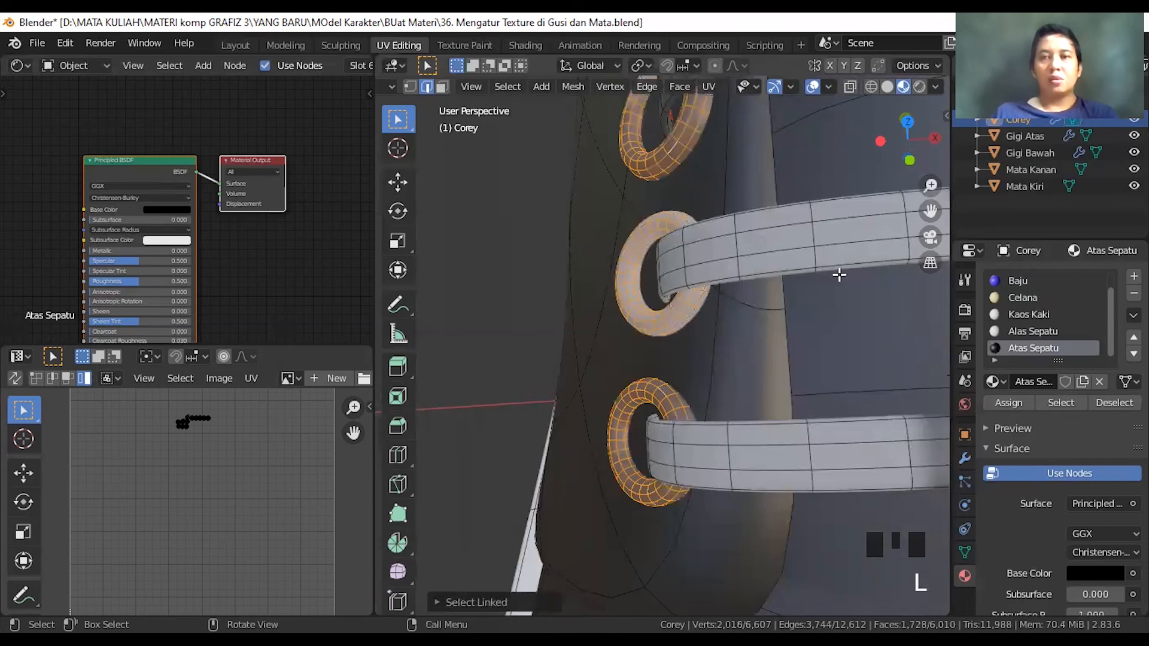
# - Add a material slot to the character mesh and create a new material named "Mata Tali Sepatu" in it
pyautogui.scroll(-2, 841, 272)
pyautogui.click(1134, 276)
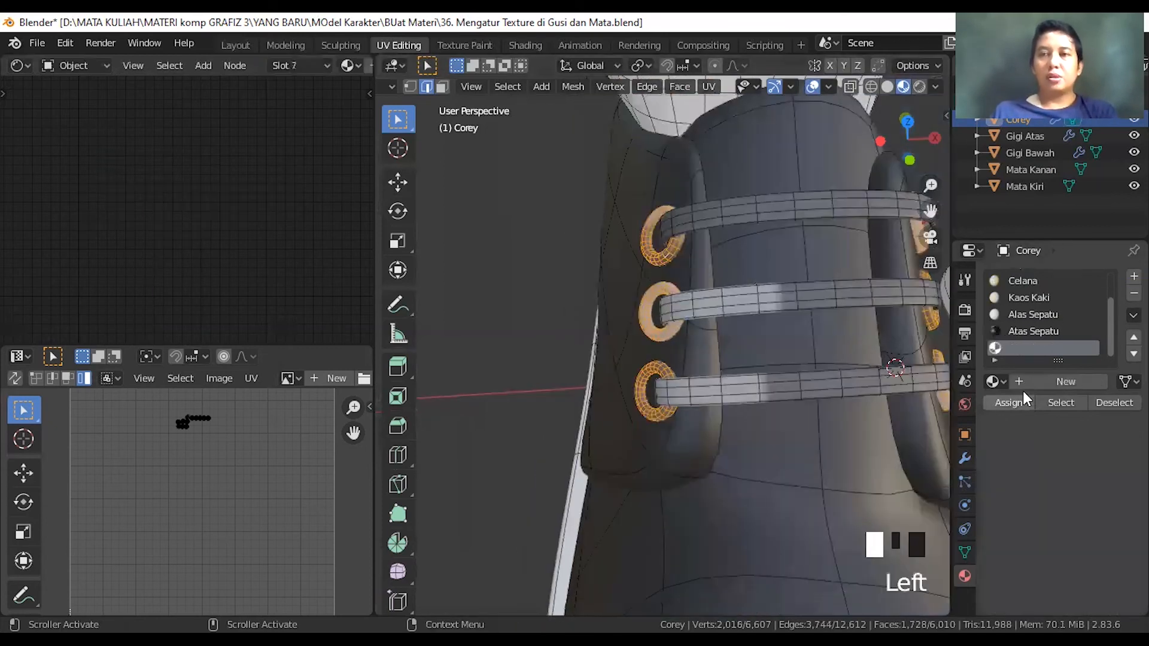
pyautogui.click(1059, 381)
pyautogui.click(1029, 382)
pyautogui.write('Mata Ku')
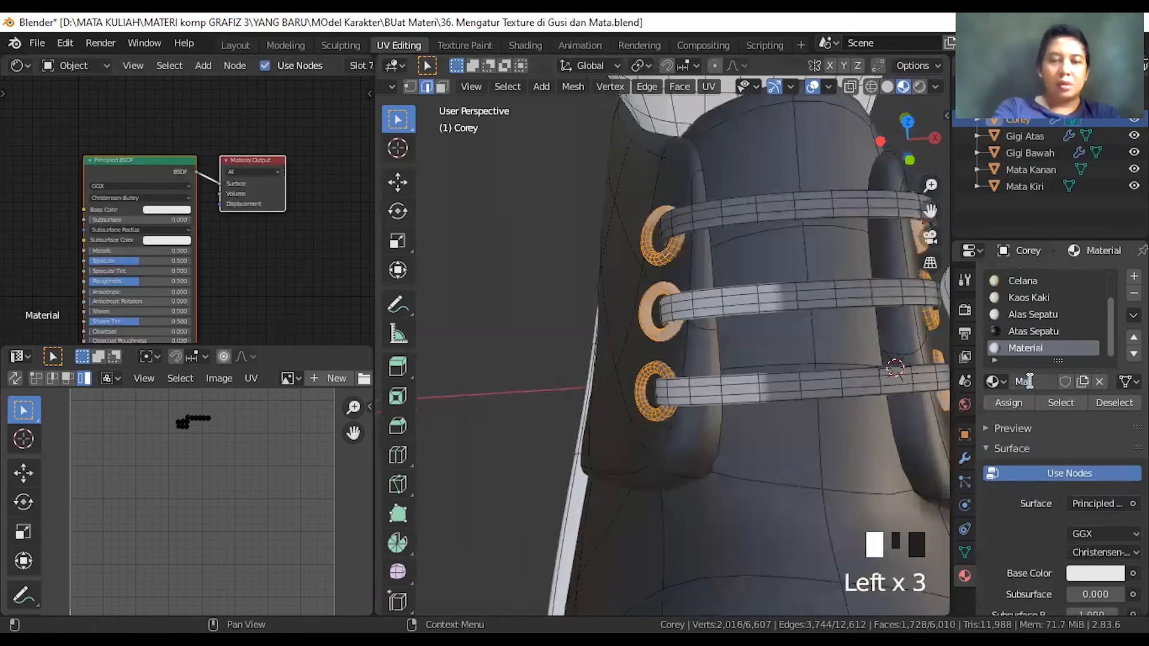
pyautogui.write('cing Tali')
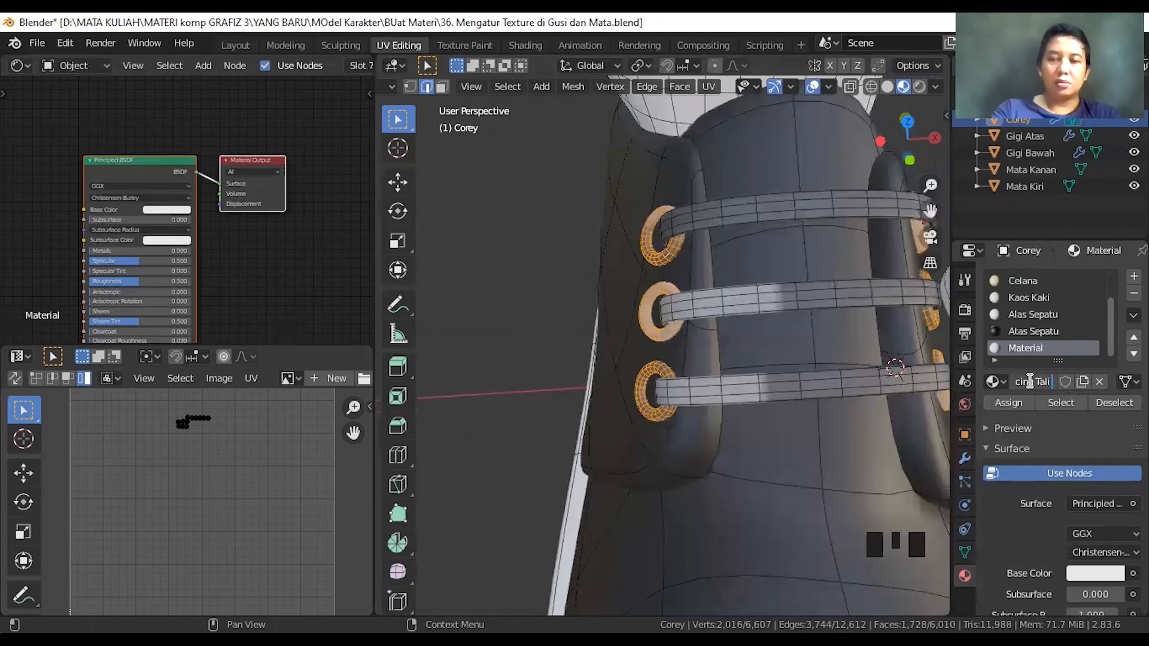
pyautogui.press('BackSpace')
pyautogui.press('BackSpace')
pyautogui.press('BackSpace')
pyautogui.press('BackSpace')
pyautogui.press('BackSpace')
pyautogui.press('BackSpace')
pyautogui.press('BackSpace')
pyautogui.press('BackSpace')
pyautogui.press('BackSpace')
pyautogui.press('BackSpace')
pyautogui.press('BackSpace')
pyautogui.press('BackSpace')
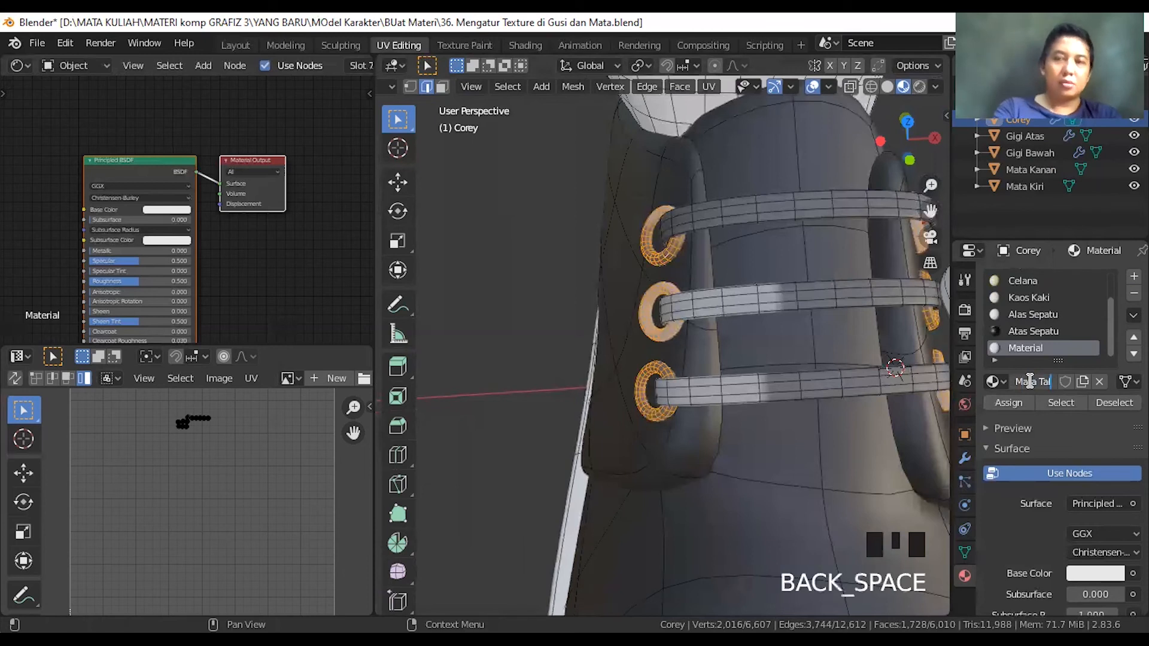
pyautogui.write('Tali')
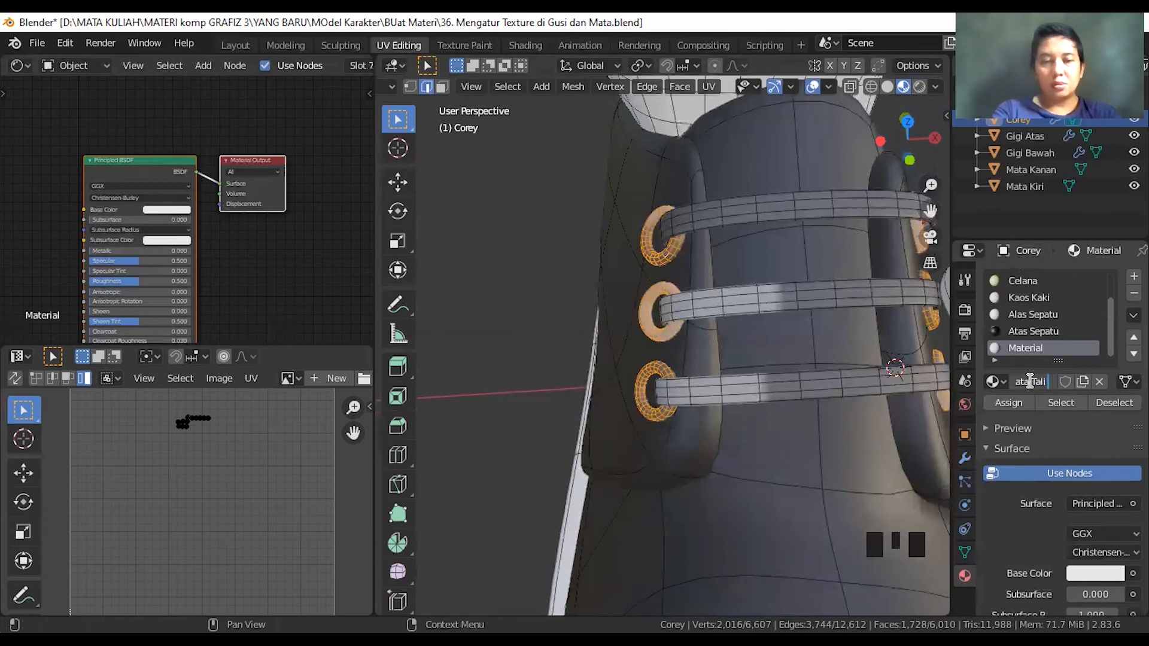
pyautogui.write(' Sepatu')
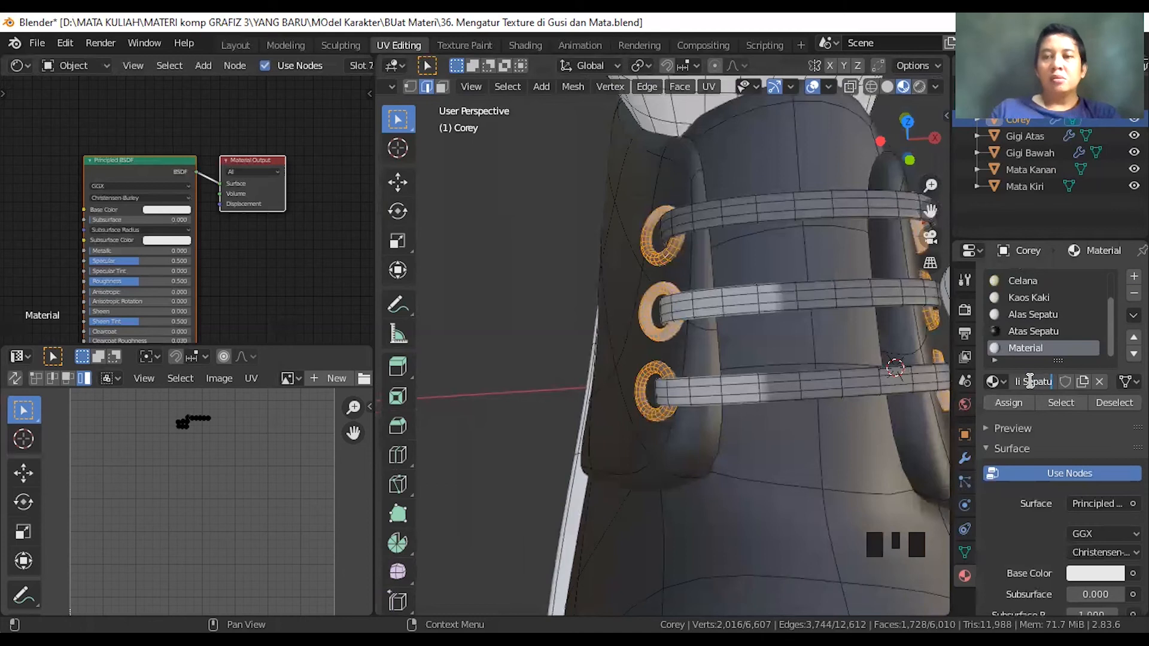
pyautogui.press('Return')
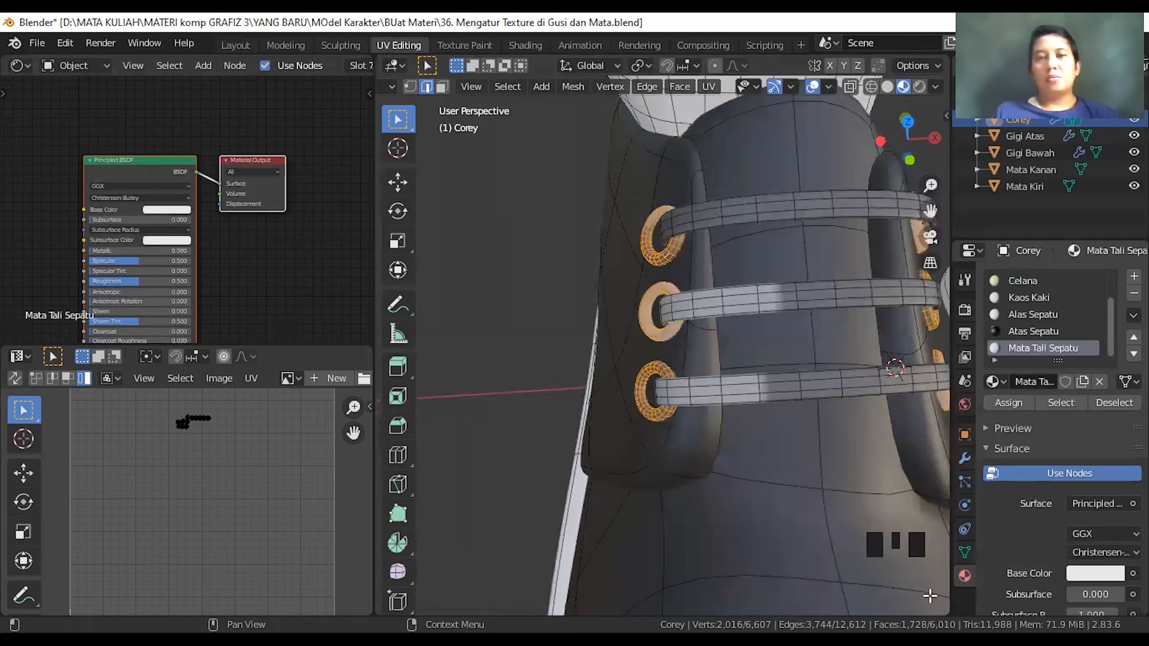
# - Set the base color of Mata Tali Sepatu to a medium gray and assign the material to the selected lace eyelets
pyautogui.click(1095, 573)
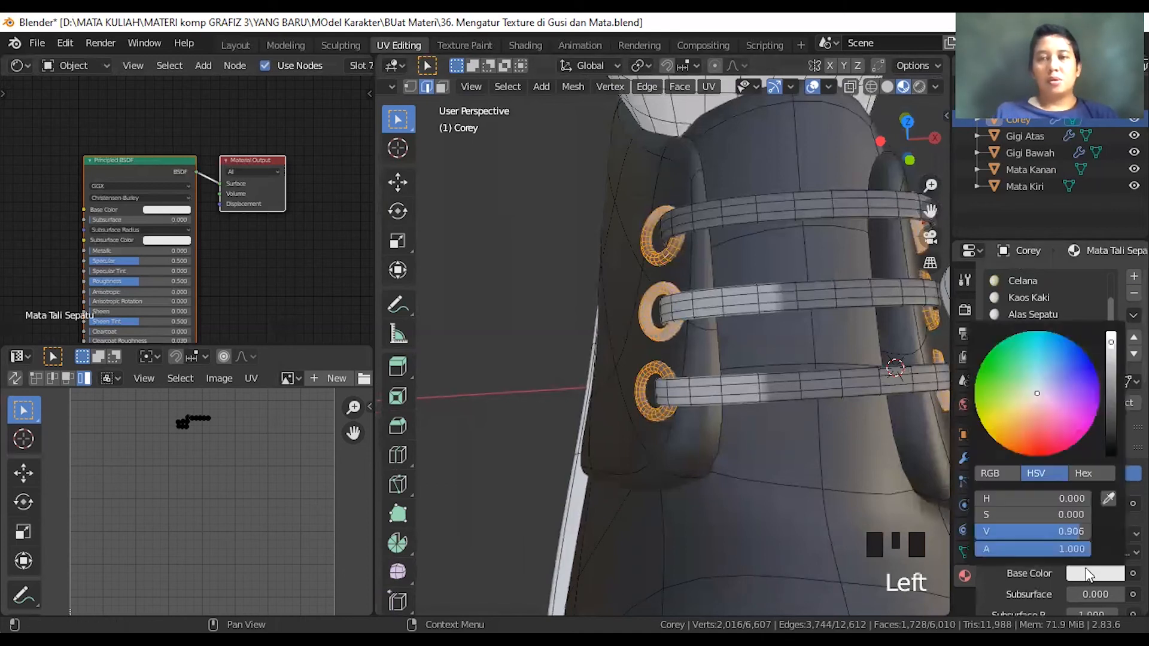
pyautogui.moveTo(1111, 377); pyautogui.dragTo(1086, 412)
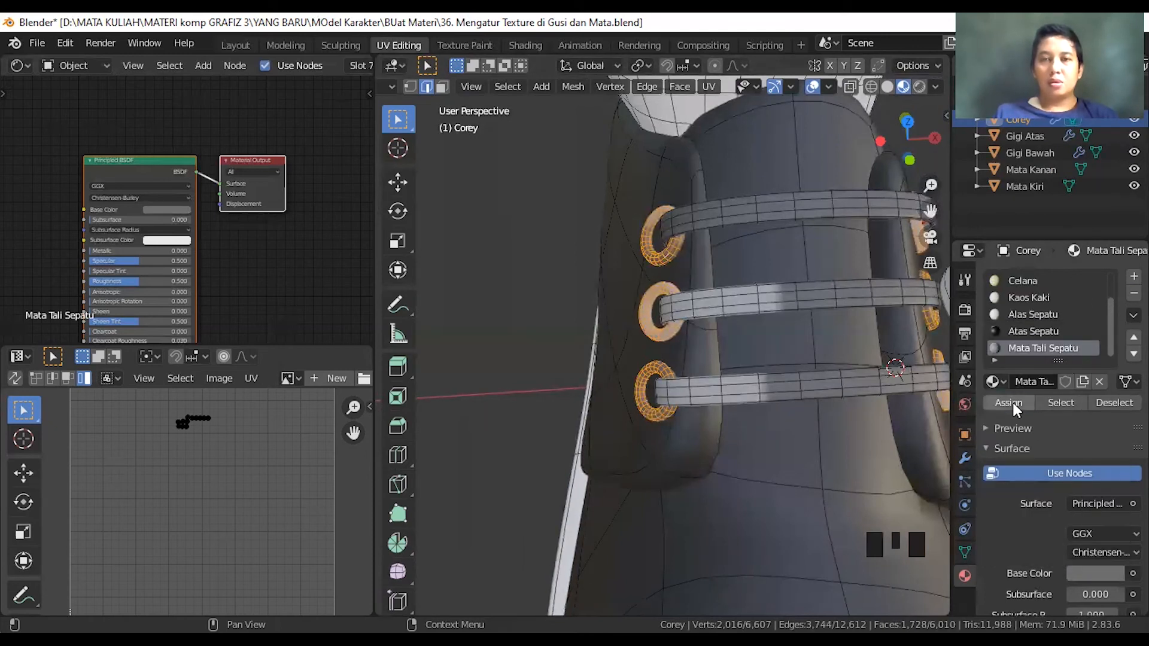
pyautogui.click(1014, 403)
pyautogui.click(777, 505)
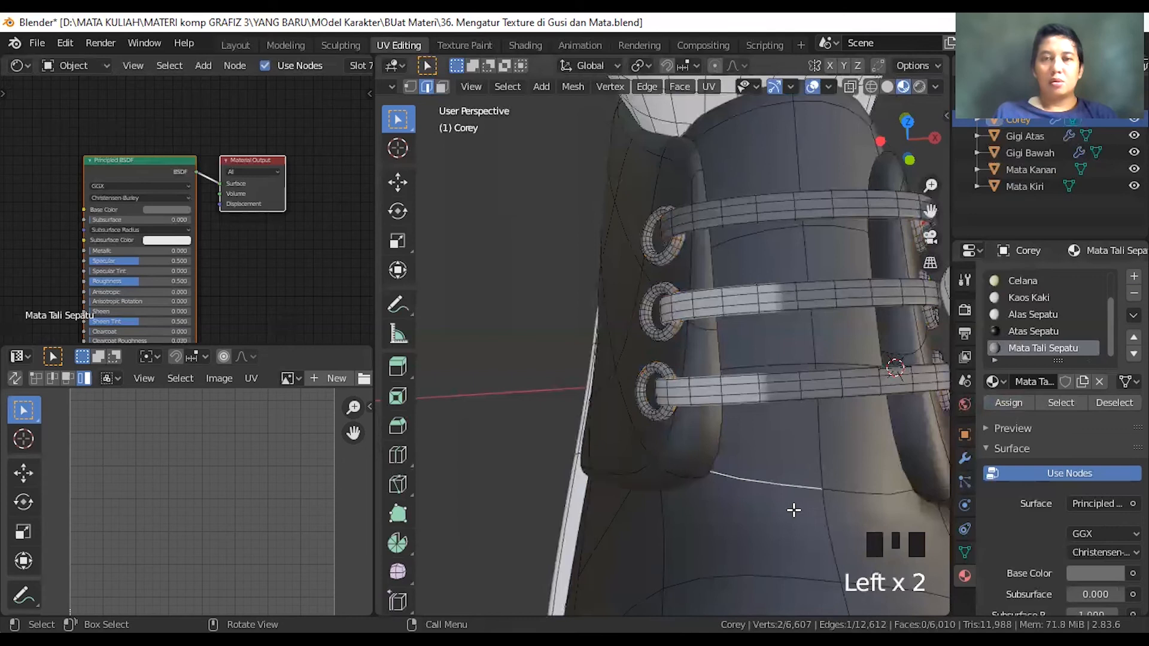
pyautogui.scroll(-2, 806, 446)
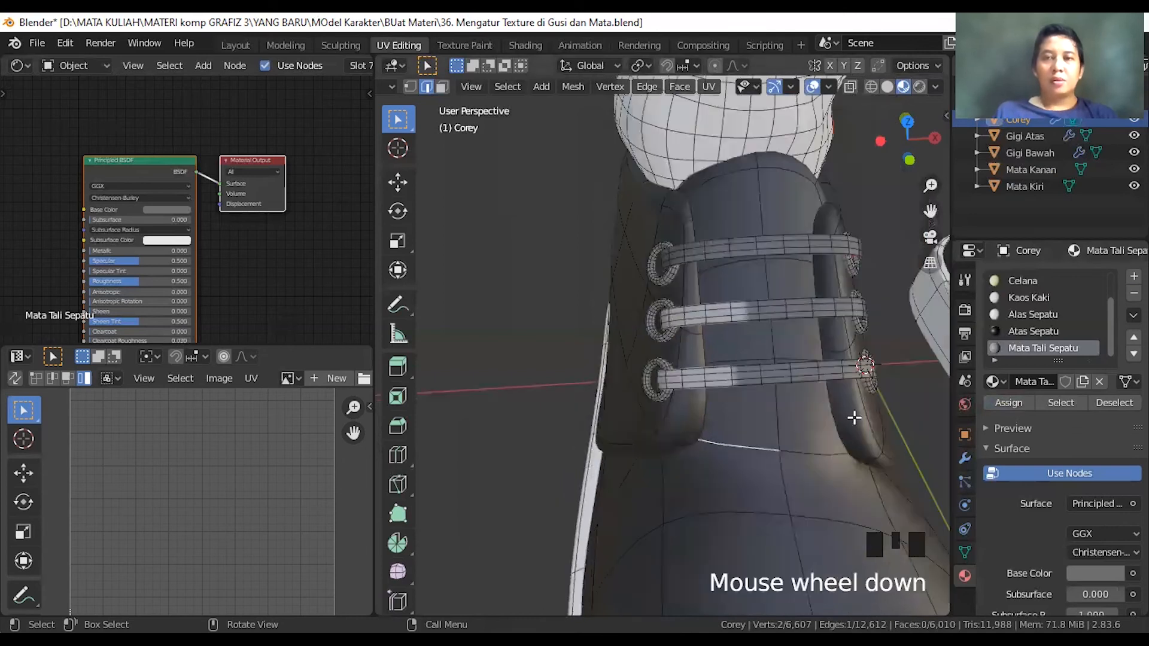
pyautogui.scroll(2, 849, 392)
pyautogui.click(879, 382)
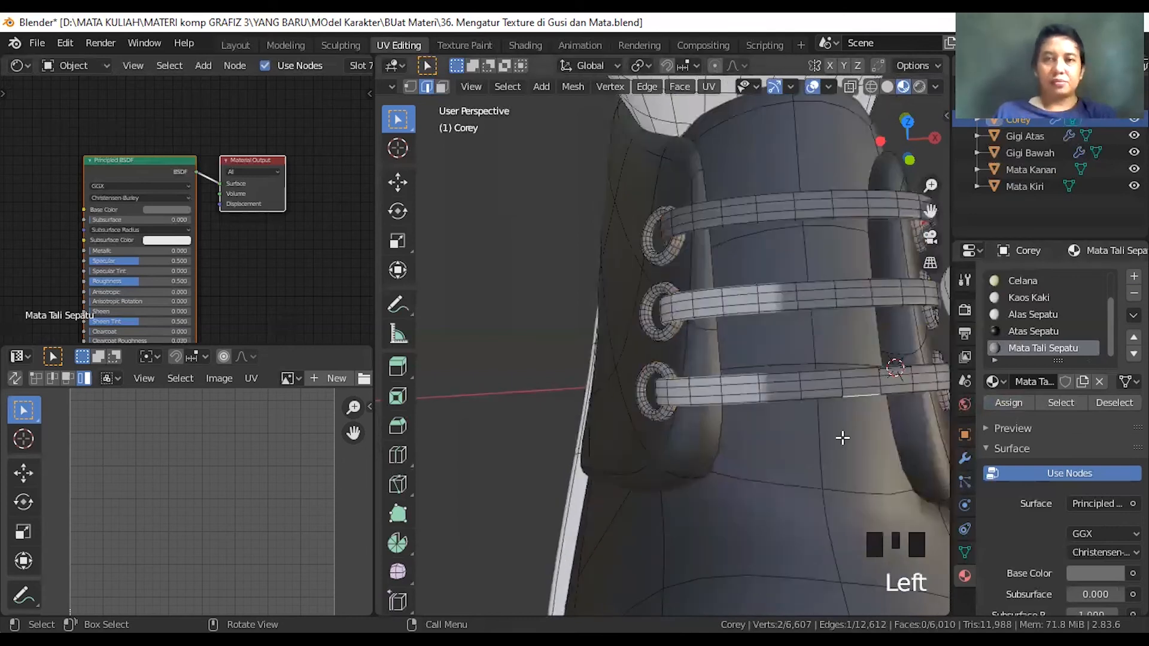
pyautogui.scroll(-3, 842, 438)
pyautogui.keyDown('shift'); pyautogui.moveTo(721, 445); pyautogui.dragTo(804, 397, button='middle'); pyautogui.keyUp('shift')
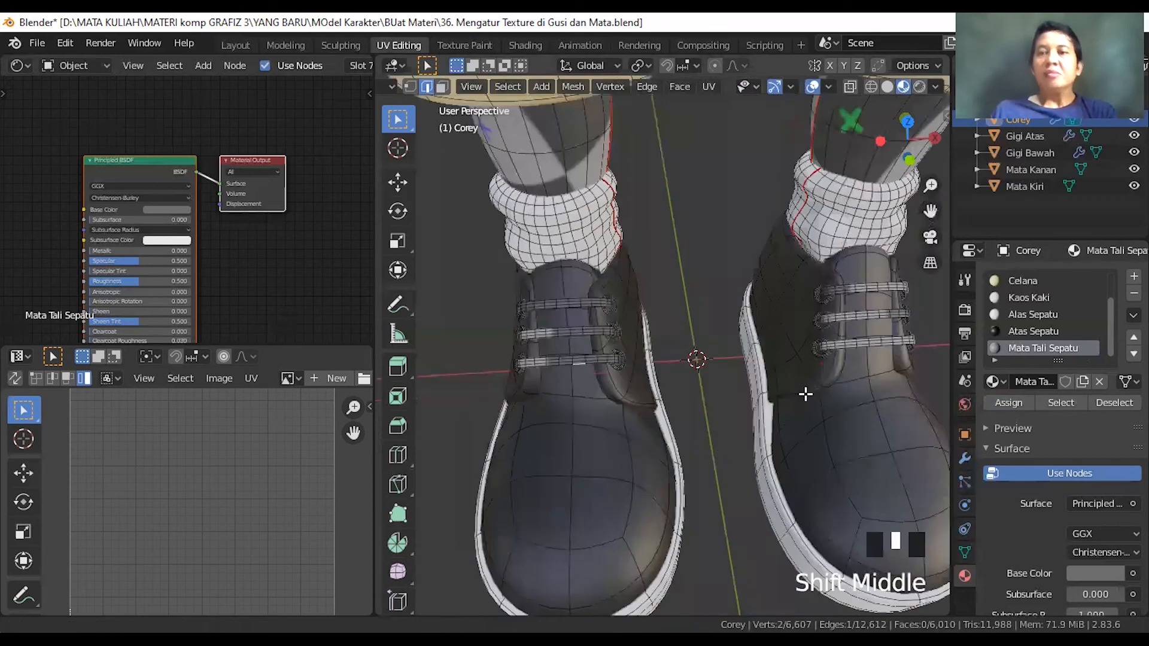
pyautogui.scroll(1, 805, 394)
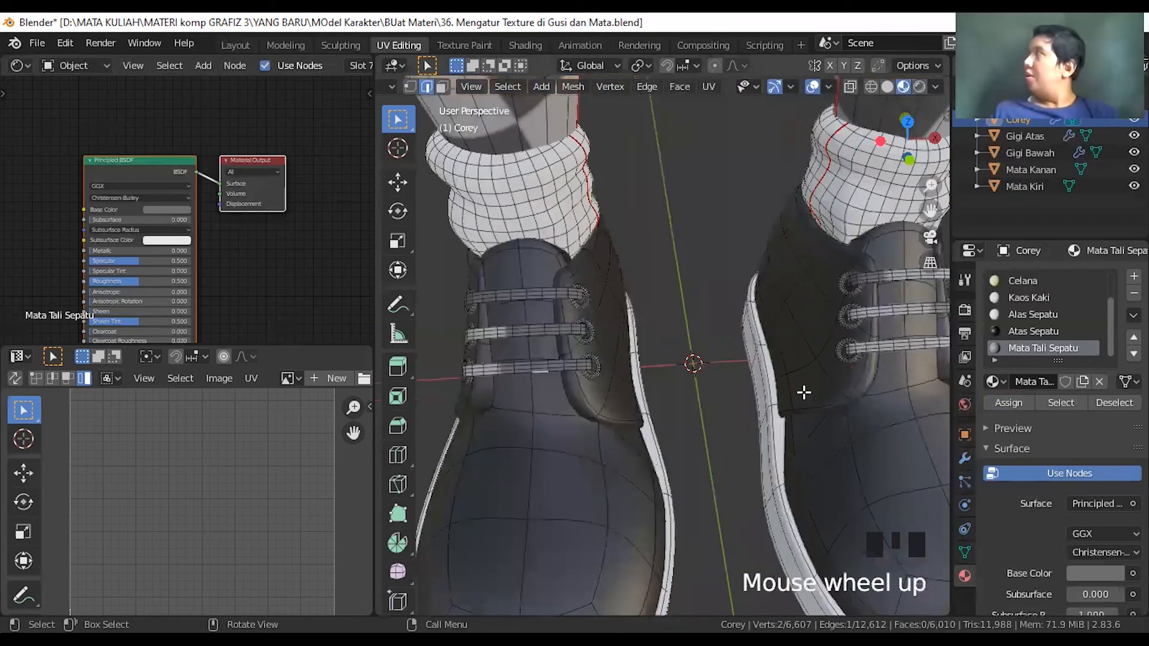
pyautogui.scroll(1, 523, 362)
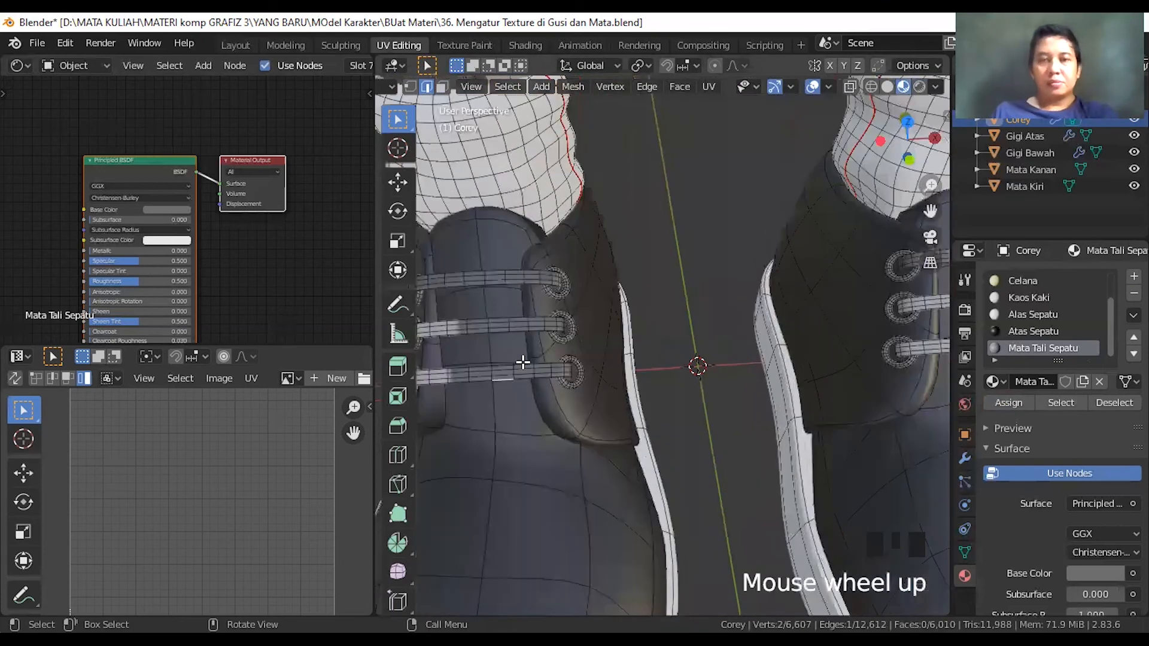
pyautogui.press('l')
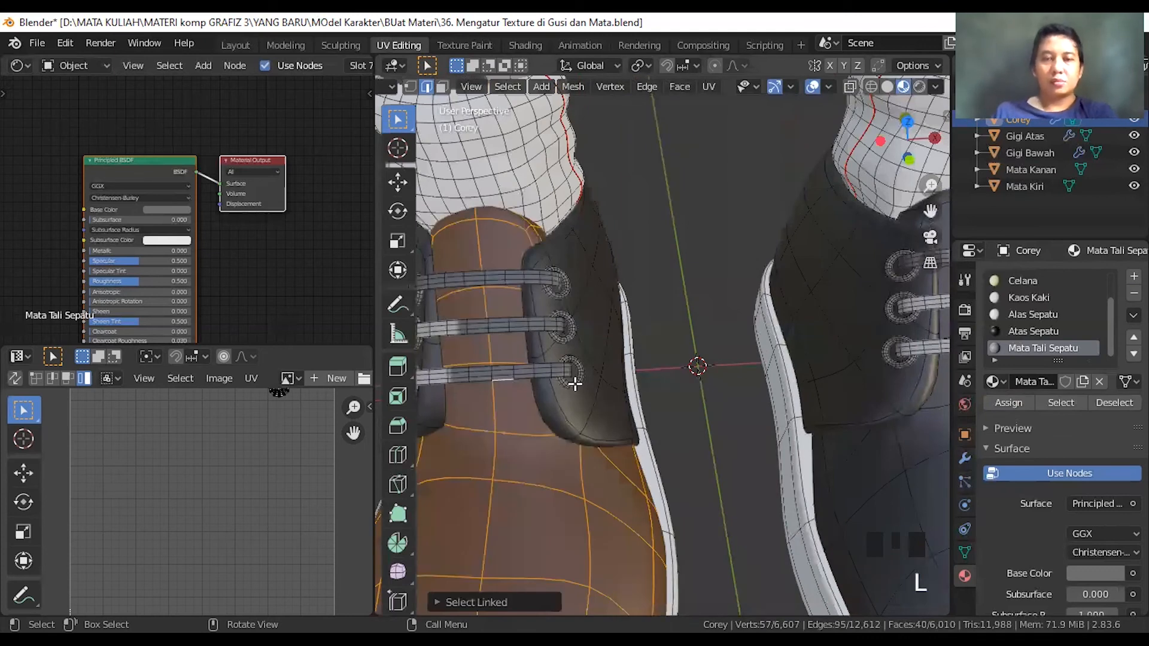
pyautogui.click(523, 349)
pyautogui.press('l')
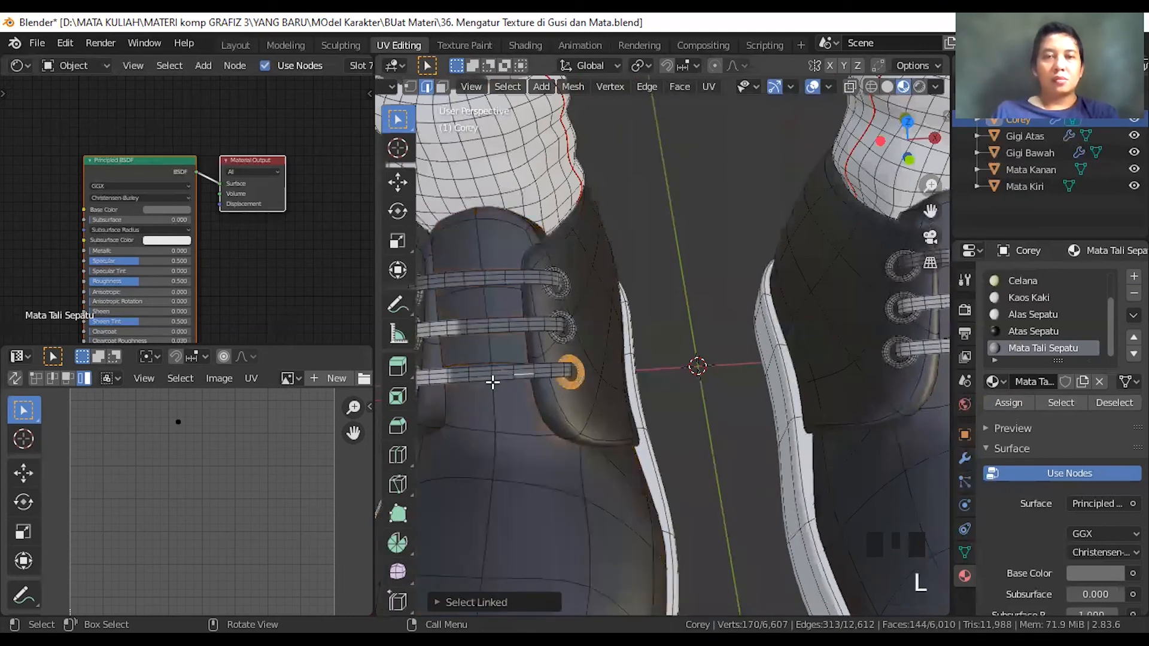
pyautogui.click(621, 365)
# - Select the linked geometry of the lowest, middle and uppermost shoelaces on the character's right shoe
pyautogui.scroll(2, 619, 368)
pyautogui.keyDown('shift'); pyautogui.moveTo(590, 361); pyautogui.dragTo(733, 334, button='middle'); pyautogui.keyUp('shift')
pyautogui.click(595, 356)
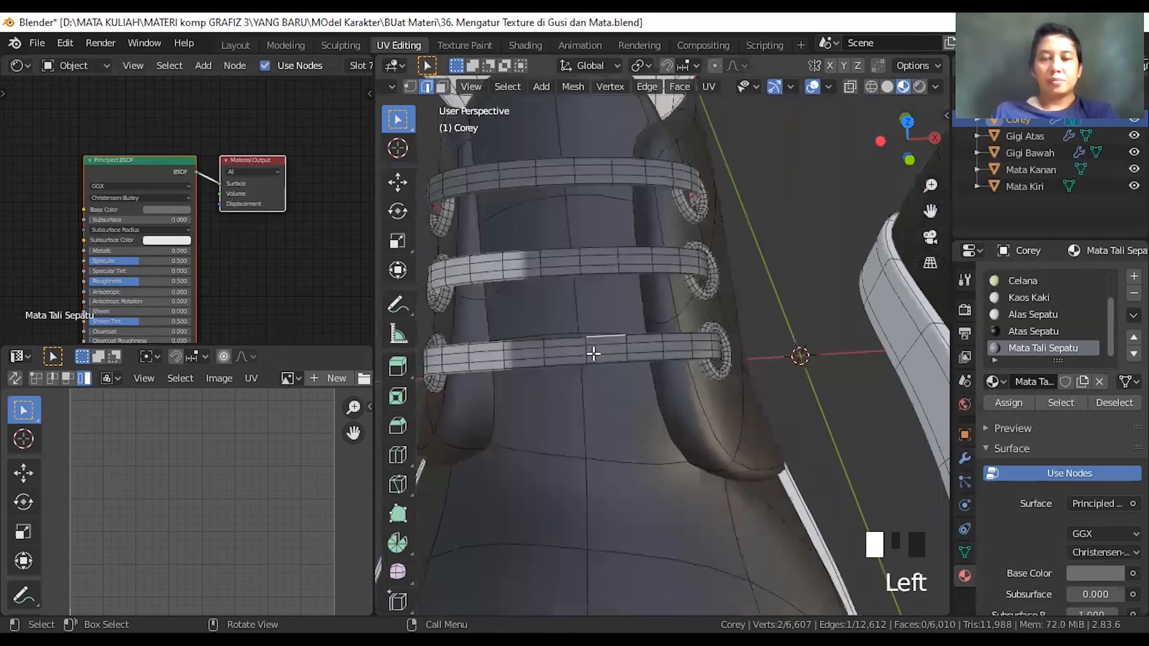
pyautogui.hotkey('ctrl', 'l')
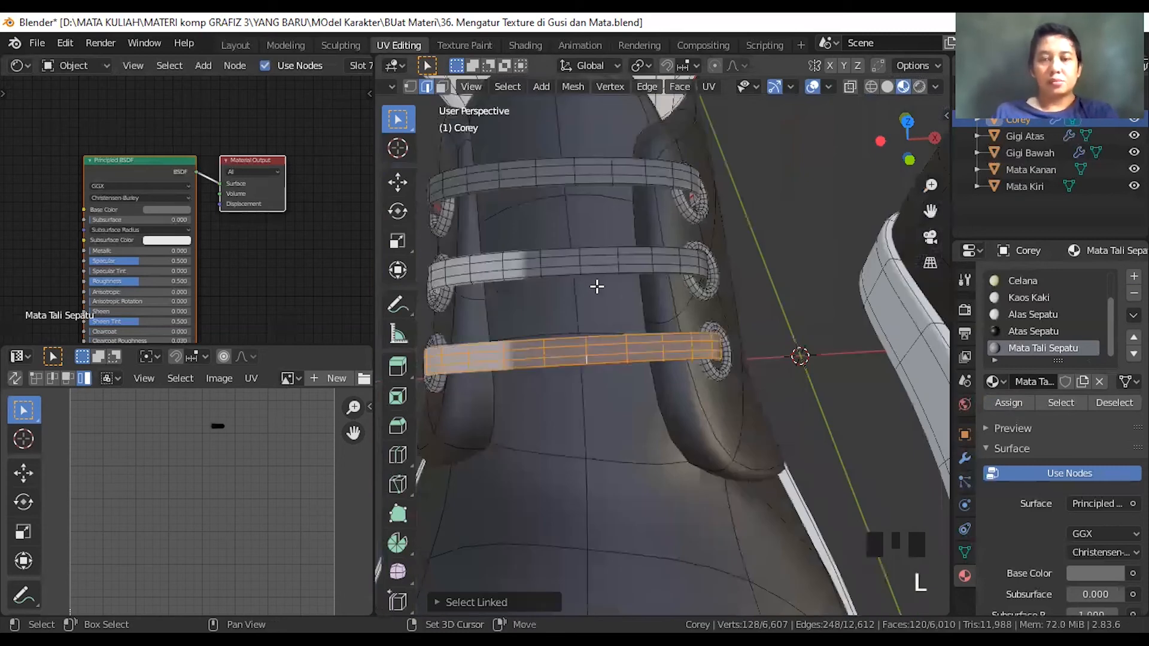
pyautogui.keyDown('shift'); pyautogui.click(597, 287); pyautogui.keyUp('shift')
pyautogui.hotkey('ctrl', 'l')
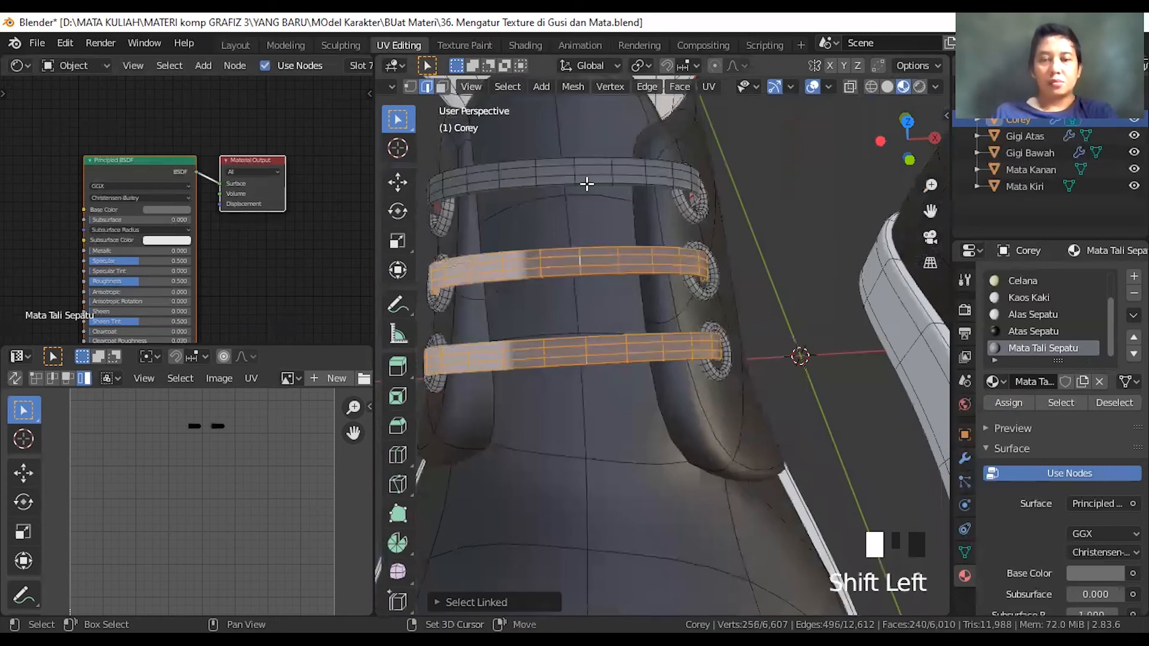
pyautogui.keyDown('shift'); pyautogui.click(587, 184); pyautogui.keyUp('shift')
pyautogui.hotkey('ctrl', 'l')
# - Extend the selection to the linked geometry of all three shoelaces on the character's left shoe
pyautogui.scroll(-3, 737, 355)
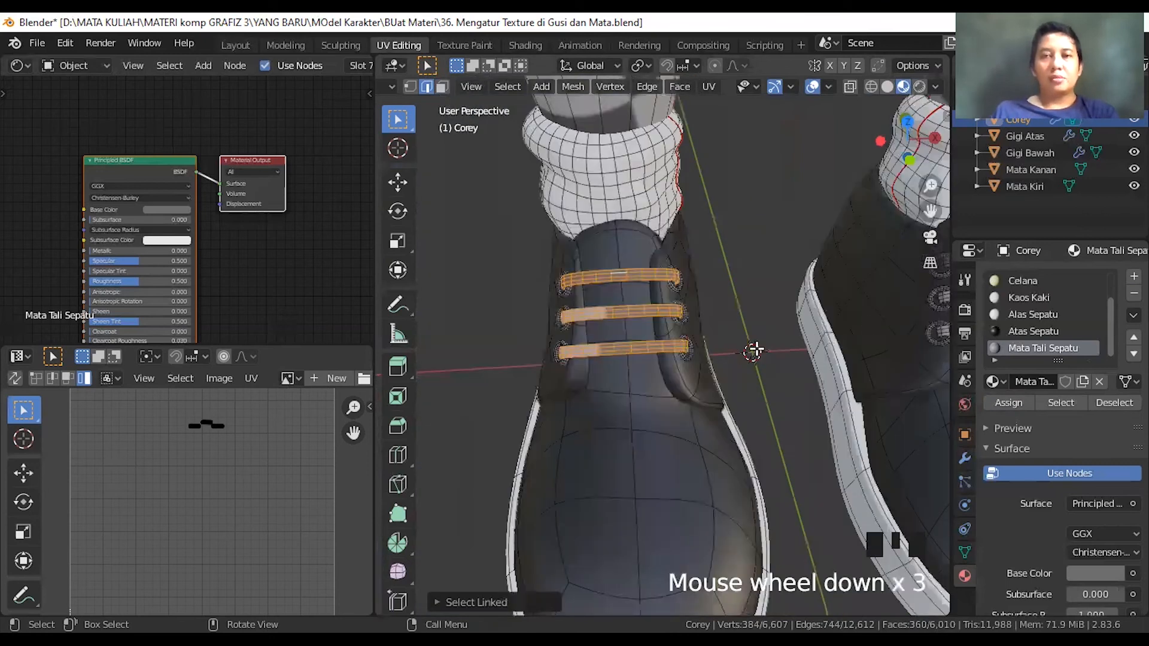
pyautogui.scroll(2, 656, 572)
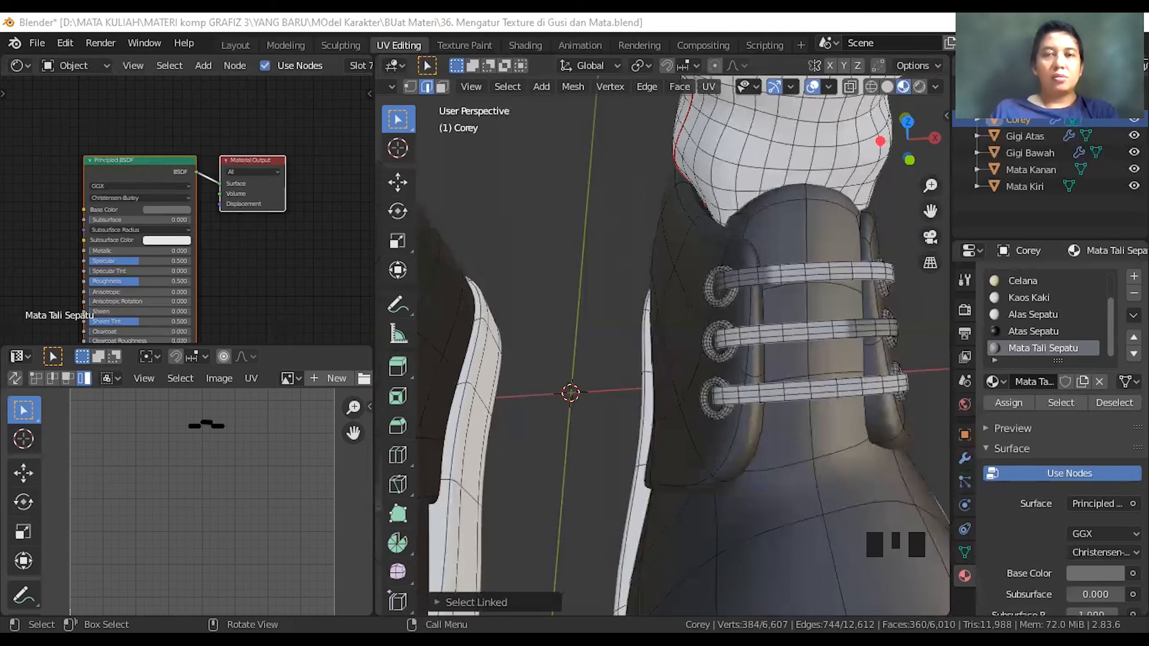
pyautogui.scroll(-2, 721, 392)
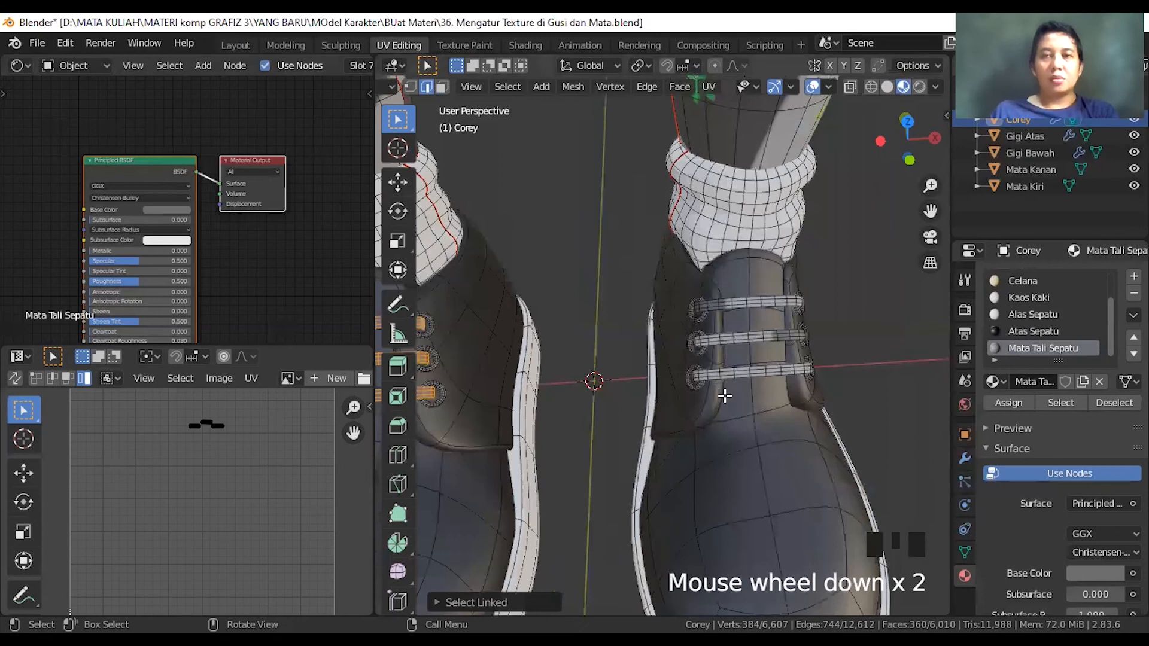
pyautogui.keyDown('shift'); pyautogui.moveTo(724, 395); pyautogui.dragTo(698, 313, button='middle'); pyautogui.keyUp('shift')
pyautogui.scroll(2, 673, 255)
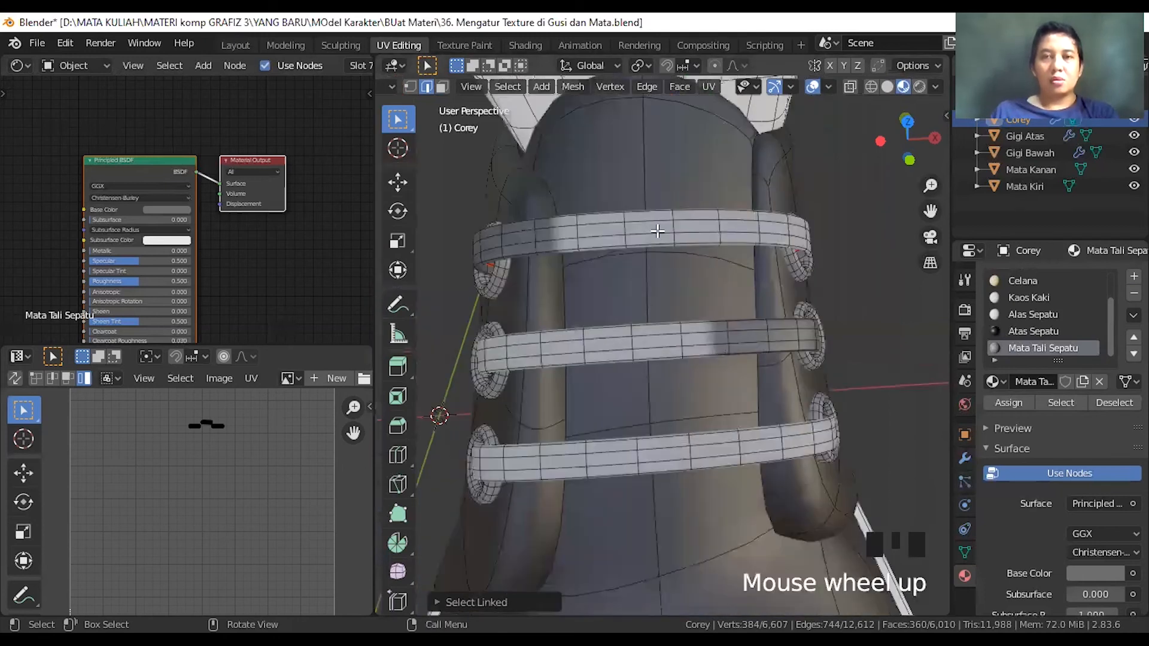
pyautogui.keyDown('shift'); pyautogui.click(657, 231); pyautogui.keyUp('shift')
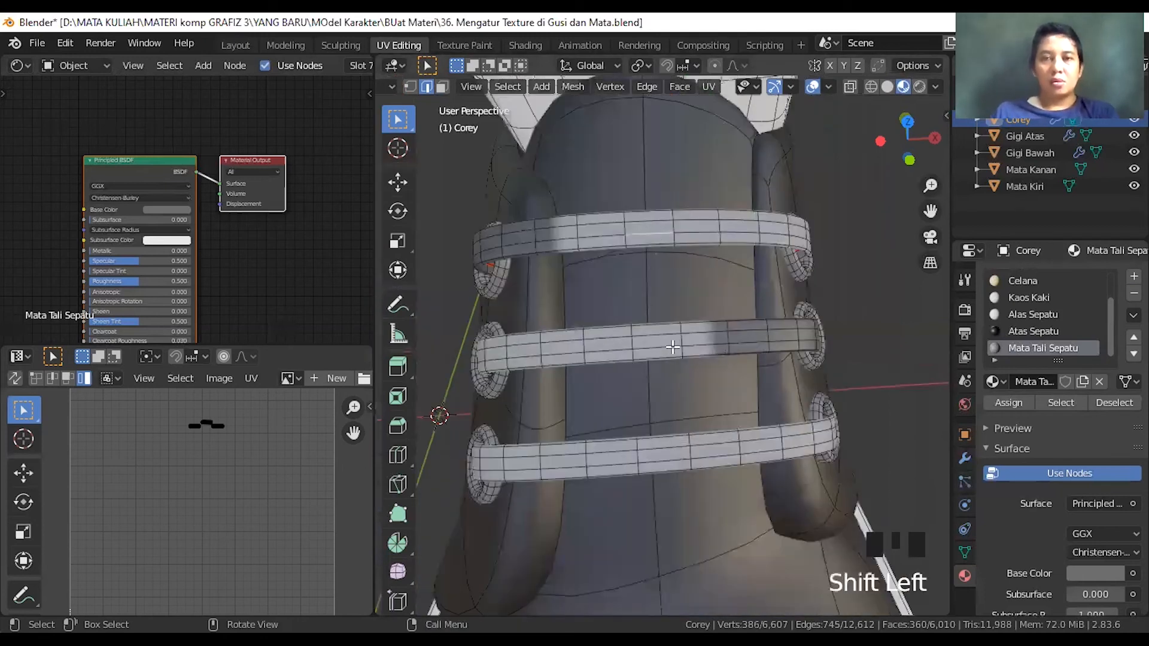
pyautogui.press('l')
pyautogui.keyDown('shift'); pyautogui.click(670, 345); pyautogui.keyUp('shift')
pyautogui.press('l')
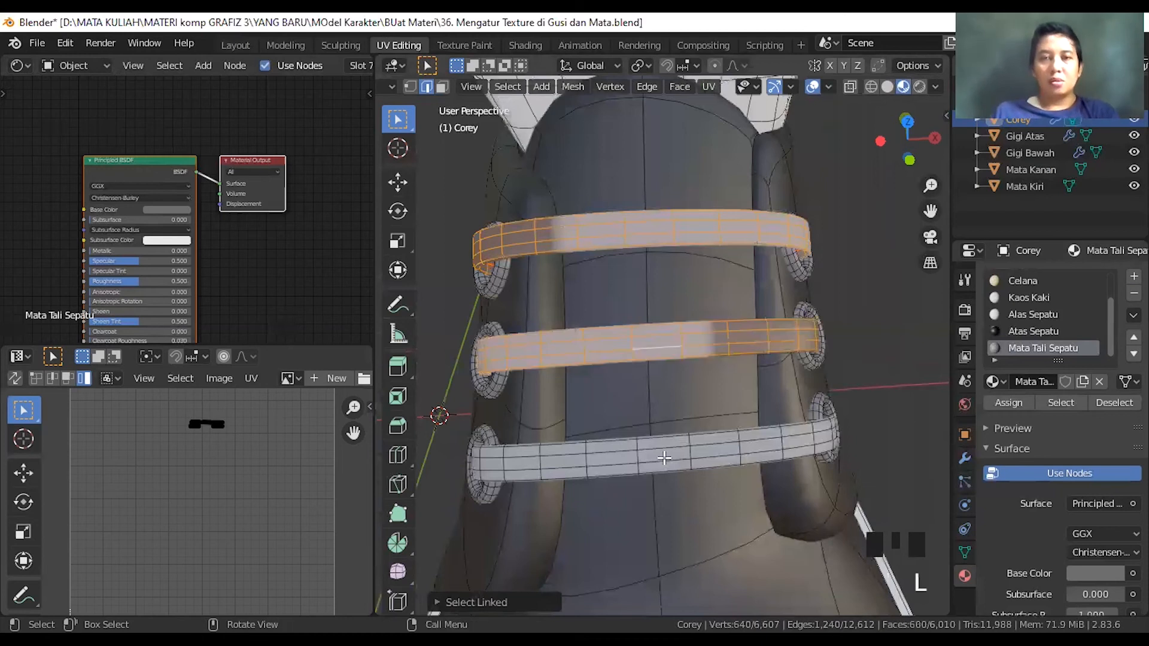
pyautogui.keyDown('shift'); pyautogui.click(663, 458); pyautogui.keyUp('shift')
pyautogui.press('l')
# - Add a material slot with a new material named "Tali Sepatu" and set its base color to a very dark gray
pyautogui.scroll(-3, 646, 440)
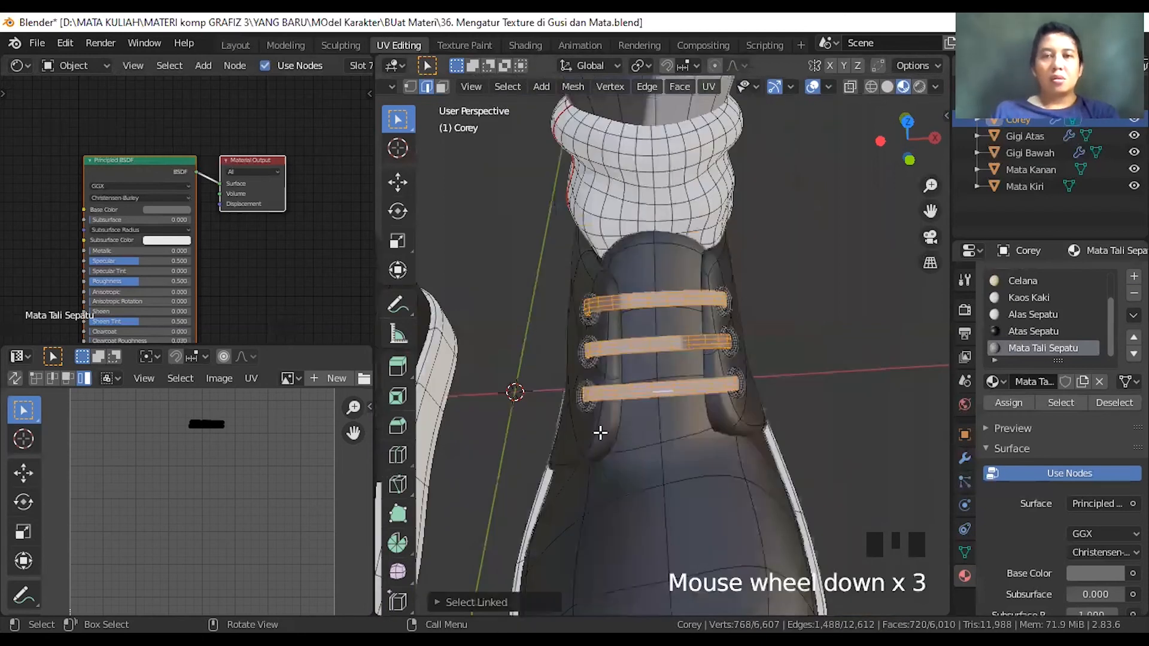
pyautogui.keyDown('shift'); pyautogui.moveTo(600, 432); pyautogui.dragTo(688, 407, button='middle'); pyautogui.keyUp('shift')
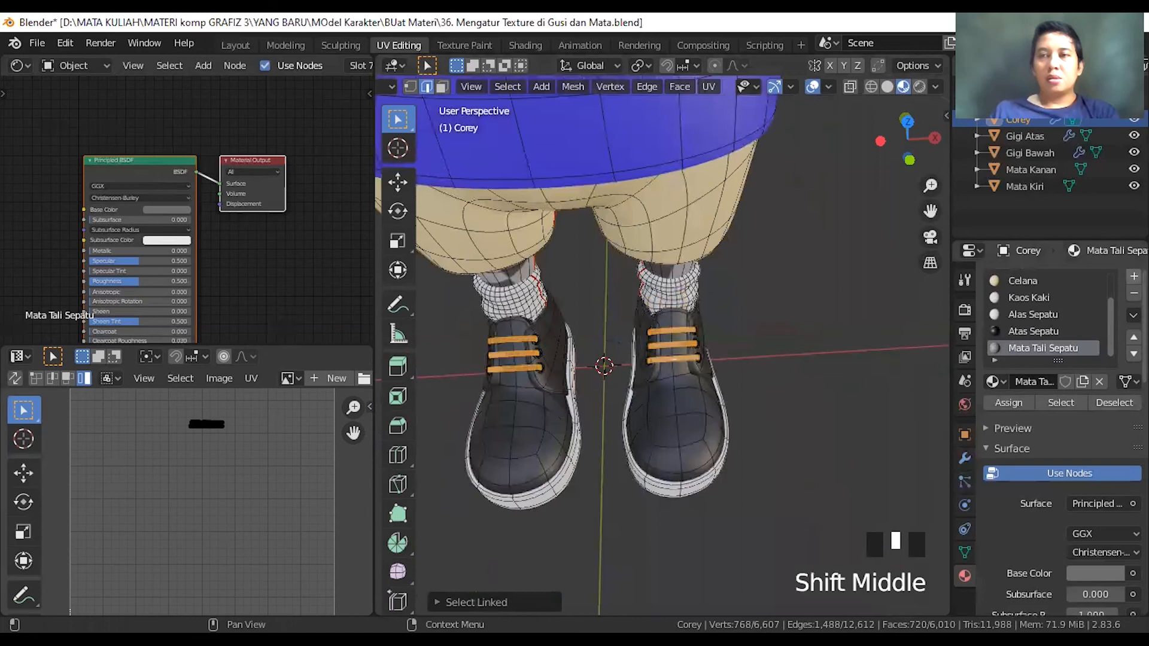
pyautogui.click(1134, 276)
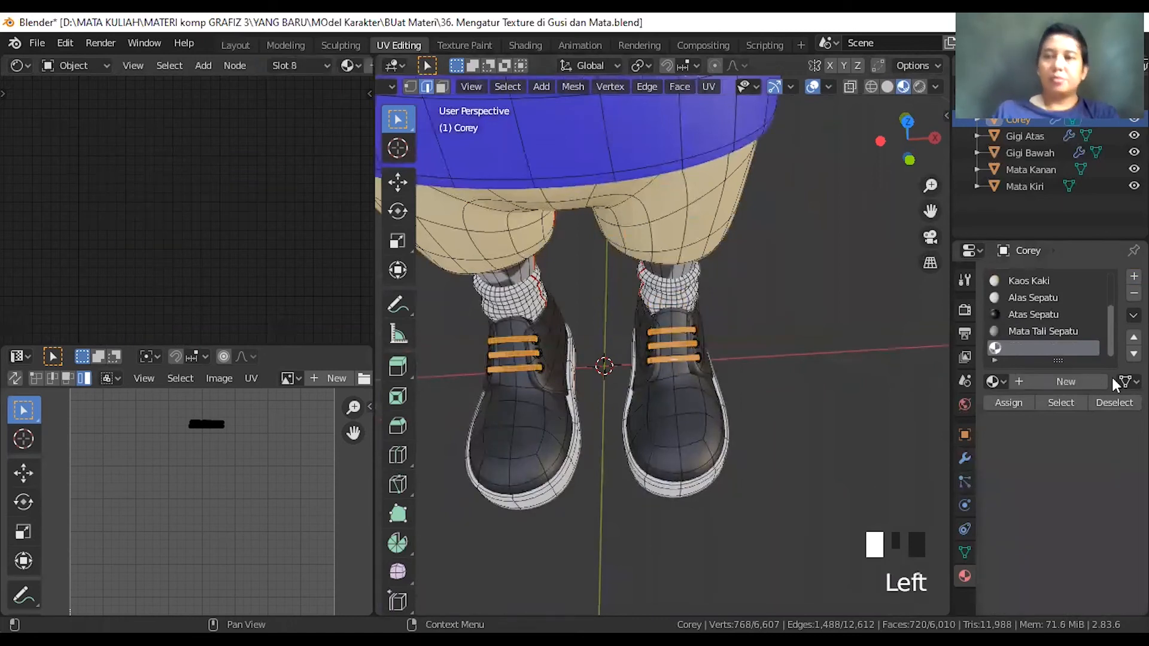
pyautogui.click(1060, 377)
pyautogui.click(1036, 376)
pyautogui.write('Tali')
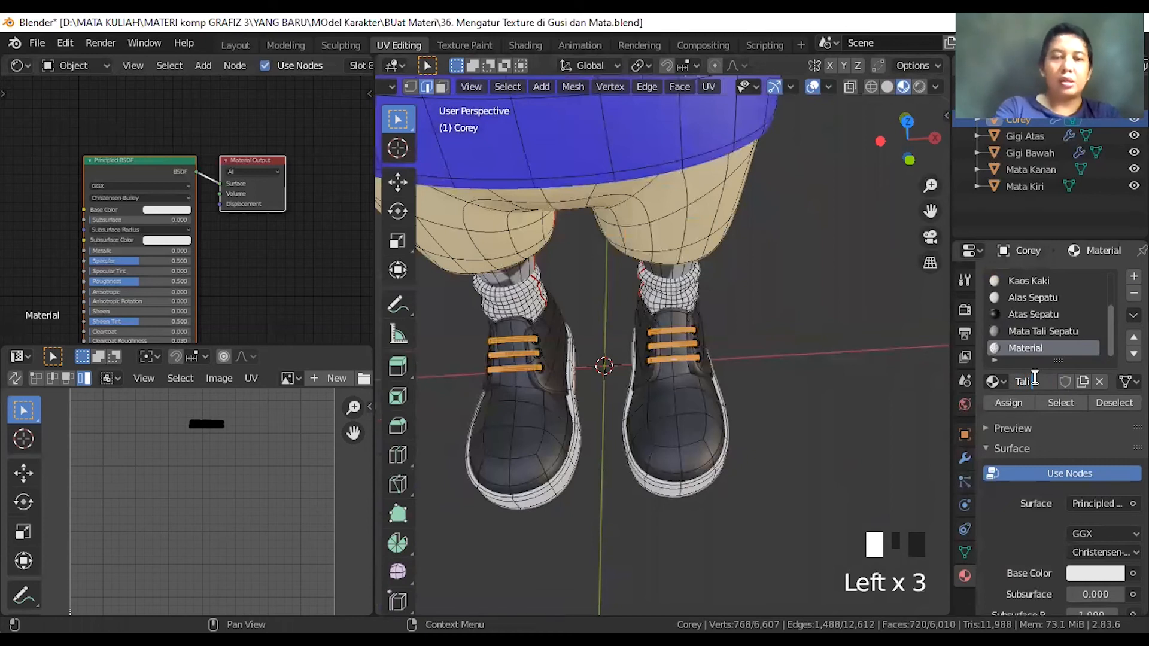
pyautogui.write(' Sepatu')
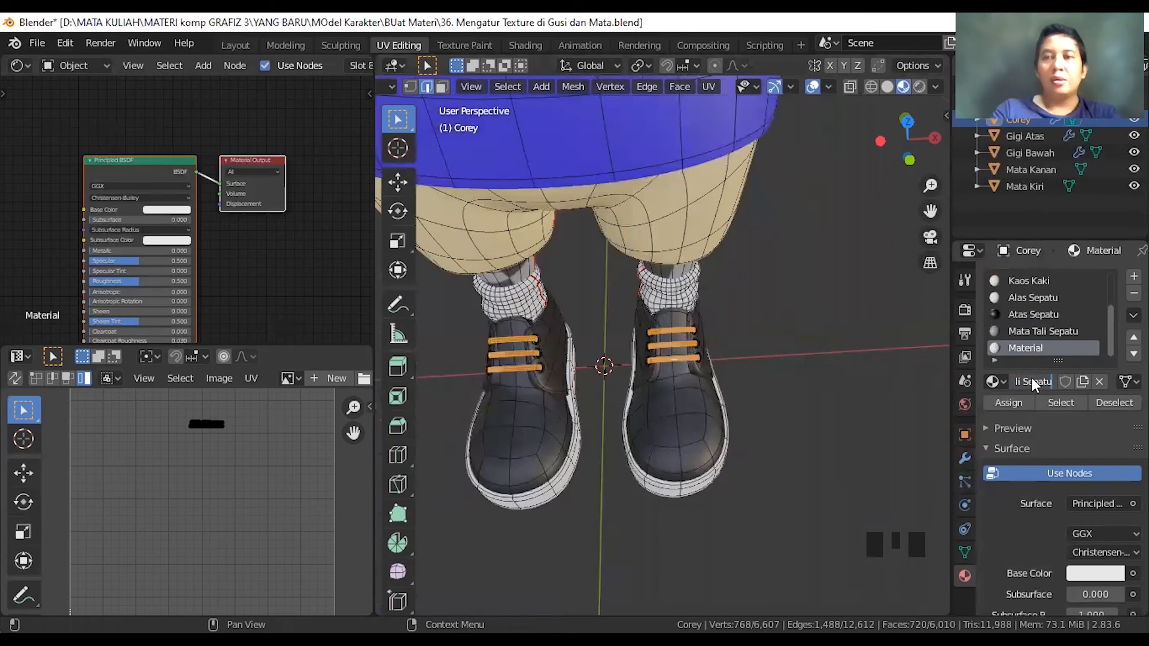
pyautogui.press('Return')
pyautogui.click(1082, 574)
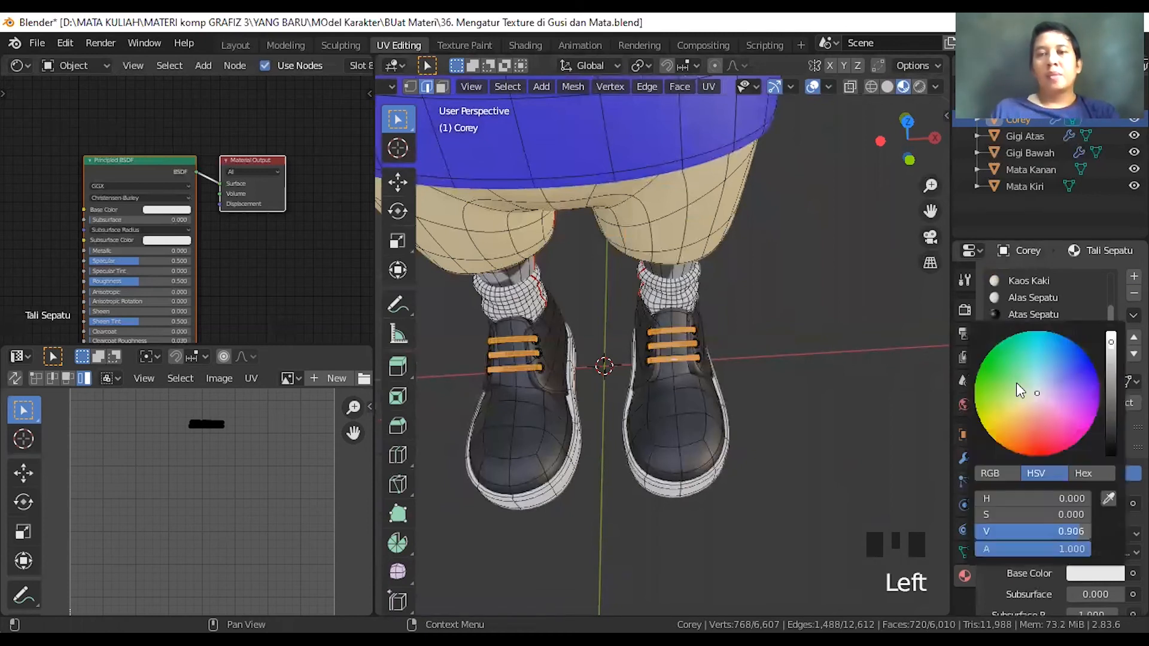
pyautogui.moveTo(1112, 344); pyautogui.dragTo(1111, 437)
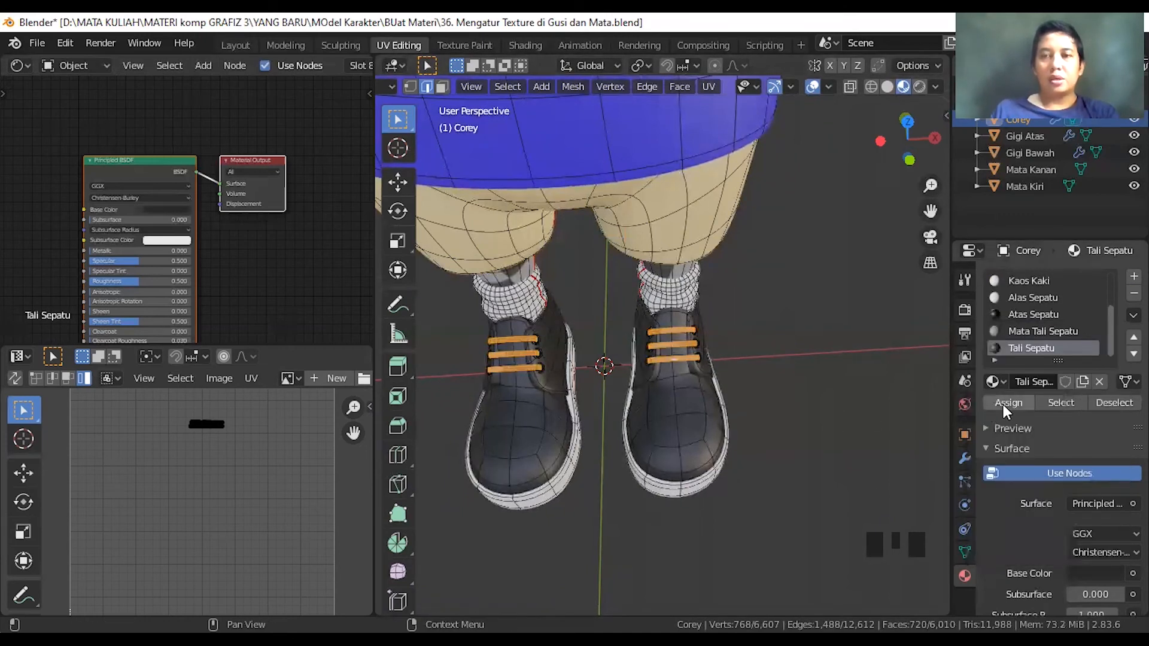
# - Assign the Tali Sepatu material to the selected shoelaces and return to Object Mode to check the shoes
pyautogui.click(998, 404)
pyautogui.click(820, 475)
pyautogui.moveTo(821, 475)
pyautogui.mouseDown(button='middle')
pyautogui.moveTo(726, 413)
pyautogui.moveTo(834, 477)
pyautogui.moveTo(826, 463)
pyautogui.mouseUp(button='middle')
pyautogui.click(796, 457)
pyautogui.press('Tab')
pyautogui.scroll(5, 814, 461)
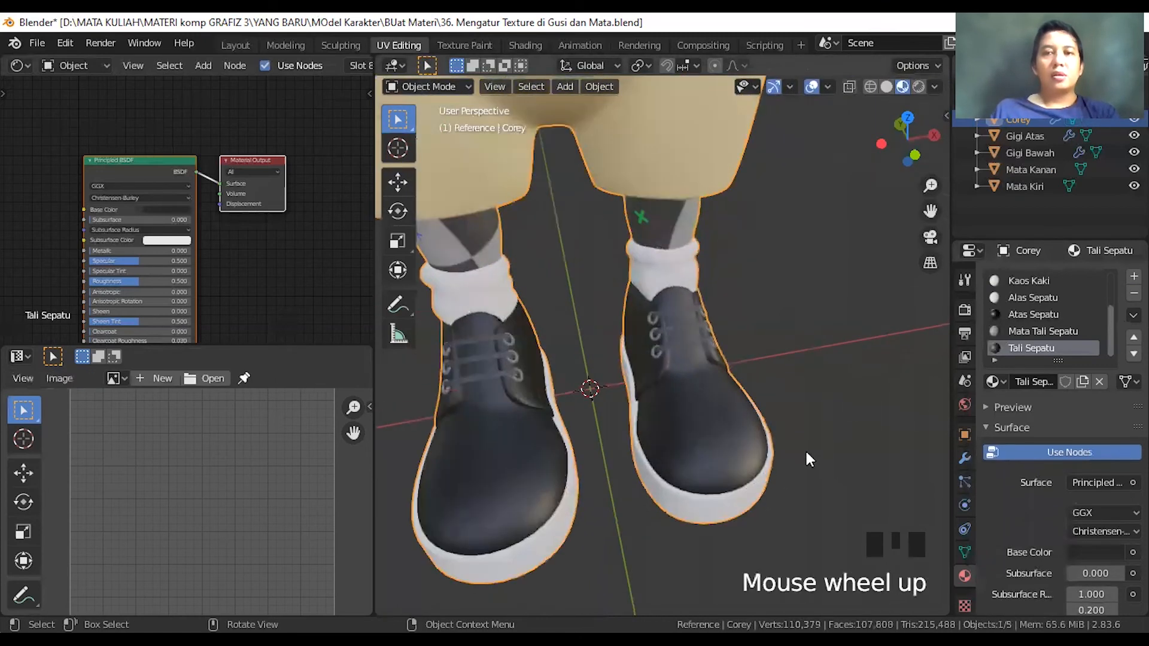
pyautogui.moveTo(683, 350); pyautogui.dragTo(706, 439, button='middle')
pyautogui.scroll(4, 727, 443)
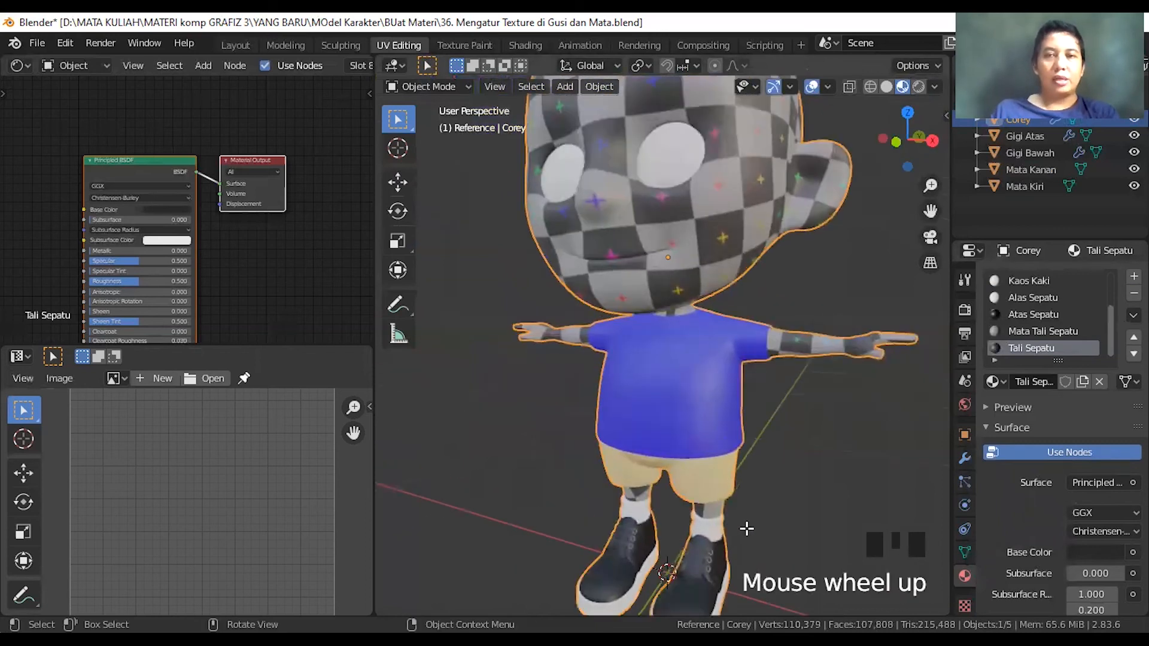
# - In Edit Mode, select the linked geometry of both of the character's legs between the shorts and socks
pyautogui.press('Tab')
pyautogui.scroll(2, 729, 497)
pyautogui.click(730, 550)
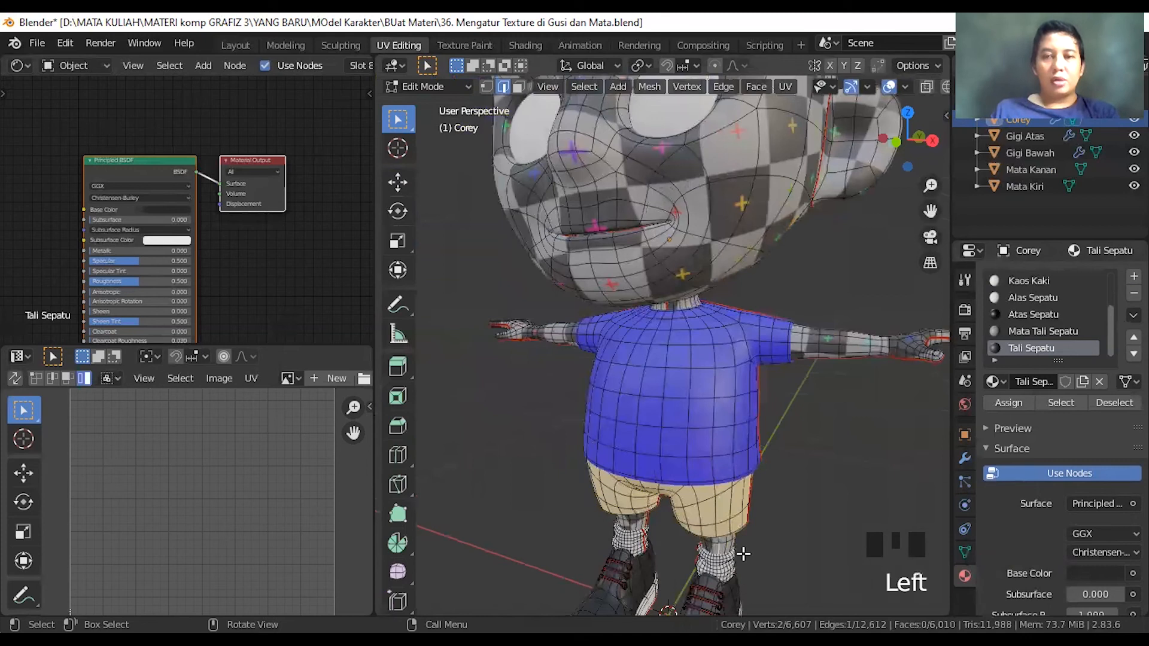
pyautogui.press('l')
pyautogui.scroll(2, 730, 561)
pyautogui.keyDown('shift'); pyautogui.moveTo(730, 561); pyautogui.dragTo(674, 461, button='middle'); pyautogui.keyUp('shift')
pyautogui.scroll(2, 688, 514)
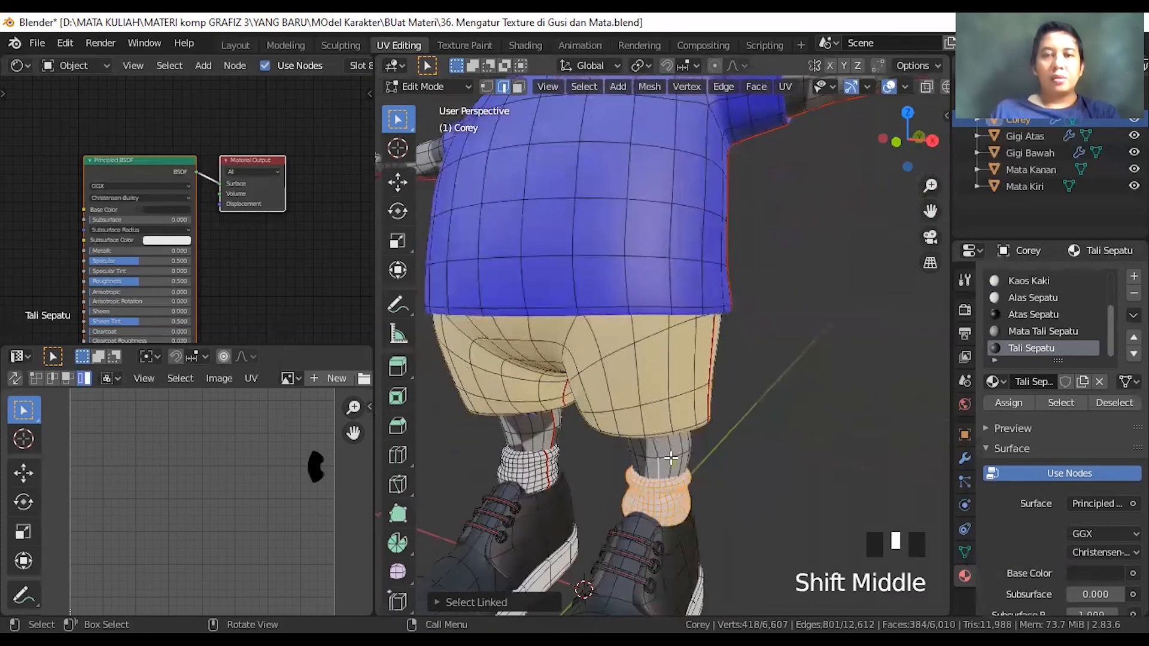
pyautogui.click(673, 460)
pyautogui.press('l')
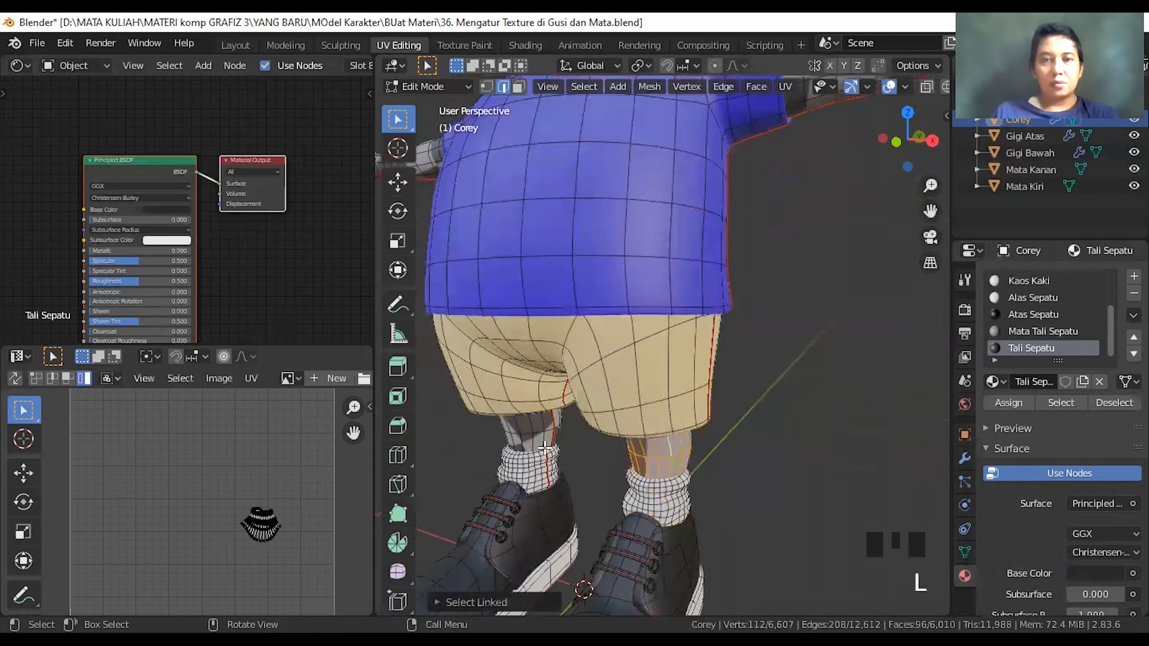
pyautogui.keyDown('shift'); pyautogui.click(534, 432); pyautogui.keyUp('shift')
pyautogui.press('l')
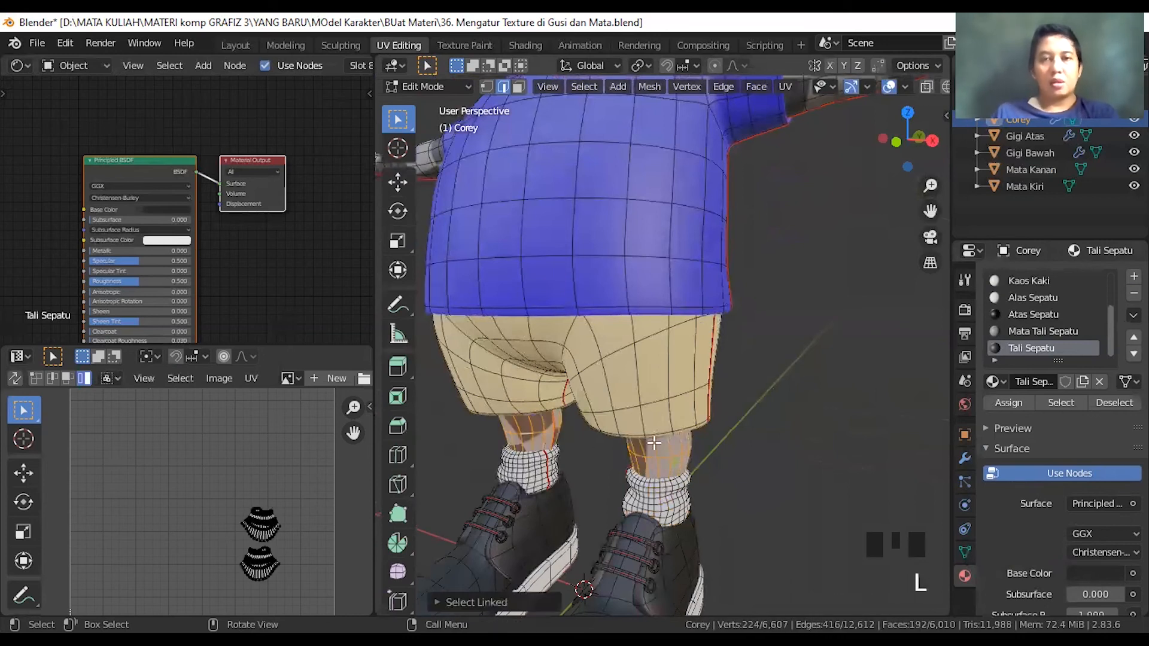
# - Extend the selection to the linked geometry of both arms with their hands and the head
pyautogui.scroll(-2, 654, 307)
pyautogui.keyDown('shift'); pyautogui.moveTo(654, 307); pyautogui.dragTo(629, 494, button='middle'); pyautogui.keyUp('shift')
pyautogui.keyDown('shift'); pyautogui.click(769, 380); pyautogui.keyUp('shift')
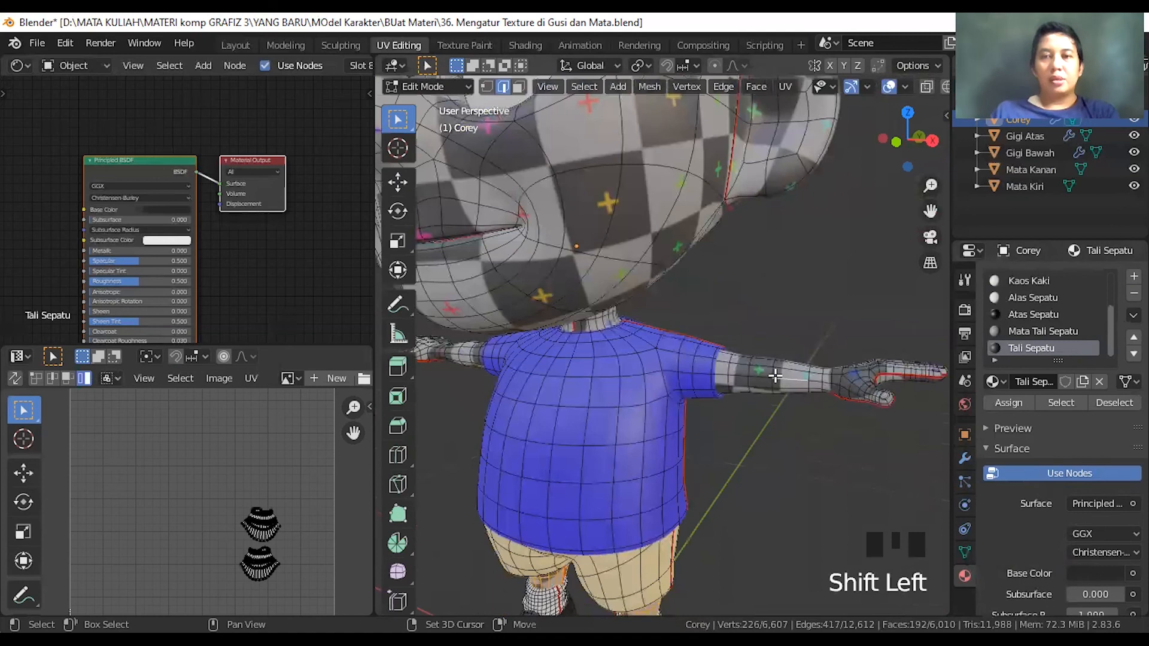
pyautogui.press('l')
pyautogui.keyDown('shift'); pyautogui.moveTo(523, 428); pyautogui.dragTo(613, 410, button='middle'); pyautogui.keyUp('shift')
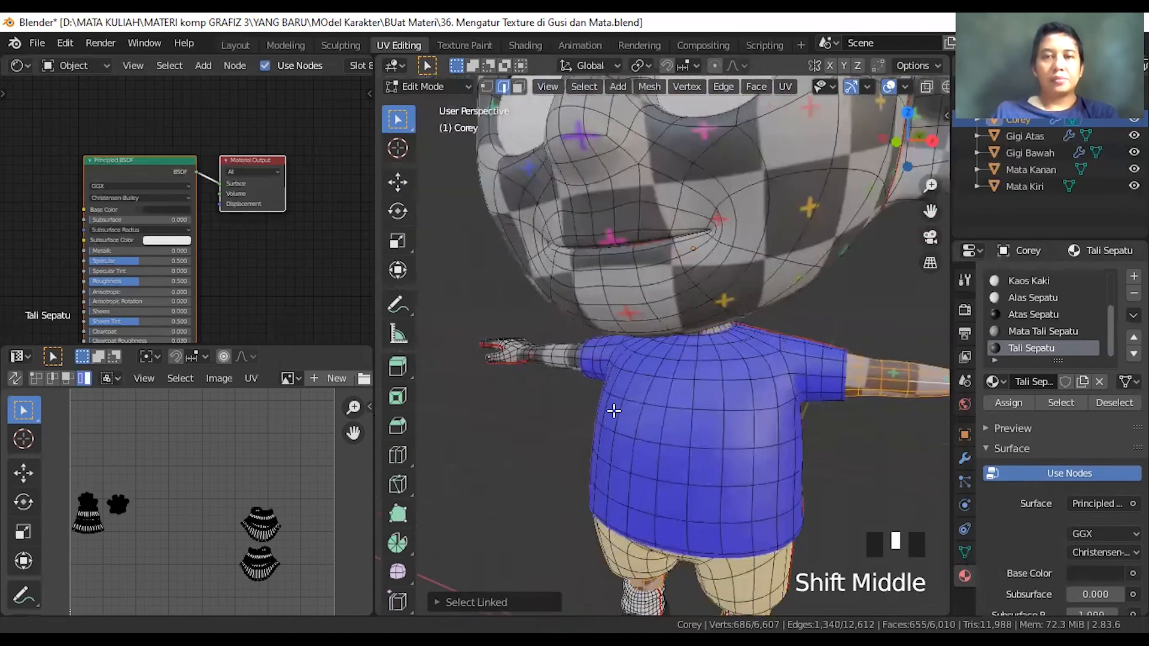
pyautogui.keyDown('shift'); pyautogui.click(563, 358); pyautogui.keyUp('shift')
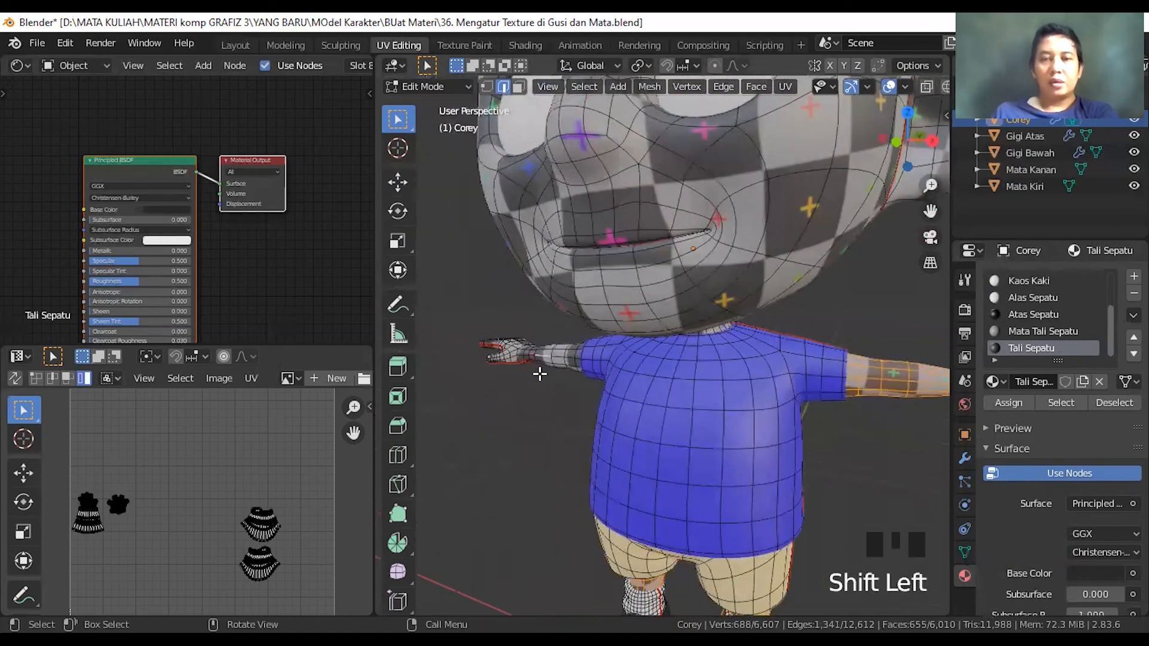
pyautogui.press('l')
pyautogui.keyDown('shift'); pyautogui.click(758, 227); pyautogui.keyUp('shift')
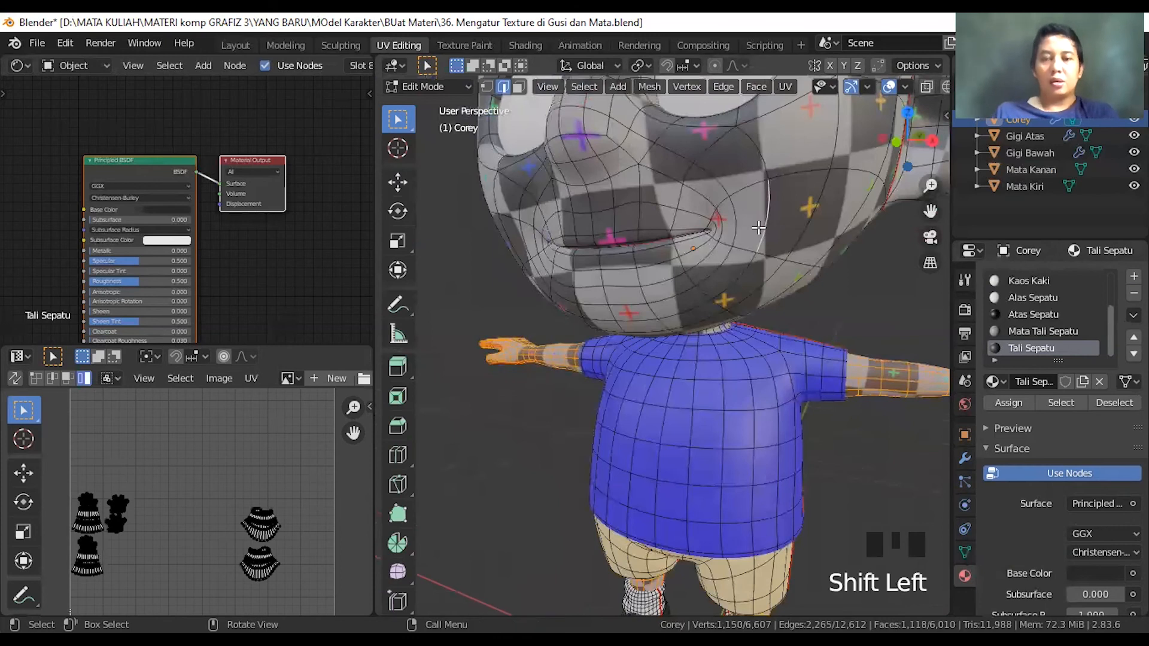
pyautogui.press('l')
pyautogui.scroll(-3, 748, 241)
pyautogui.scroll(-2, 748, 241)
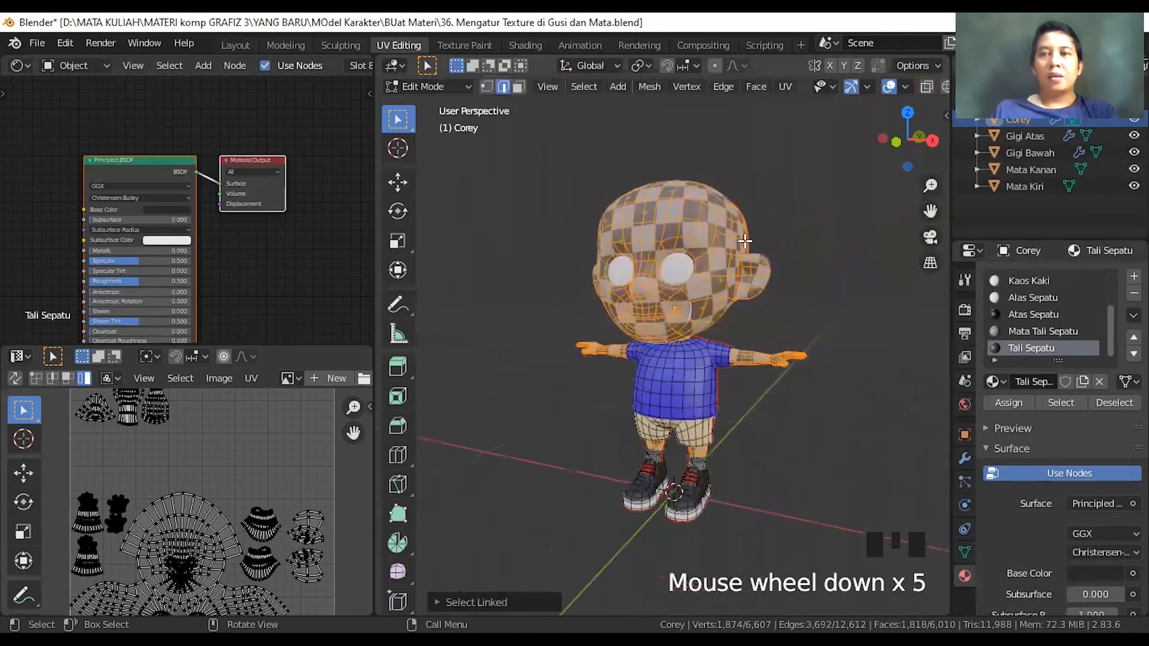
# - Add a material slot with a new material named "kulit"
pyautogui.click(1134, 277)
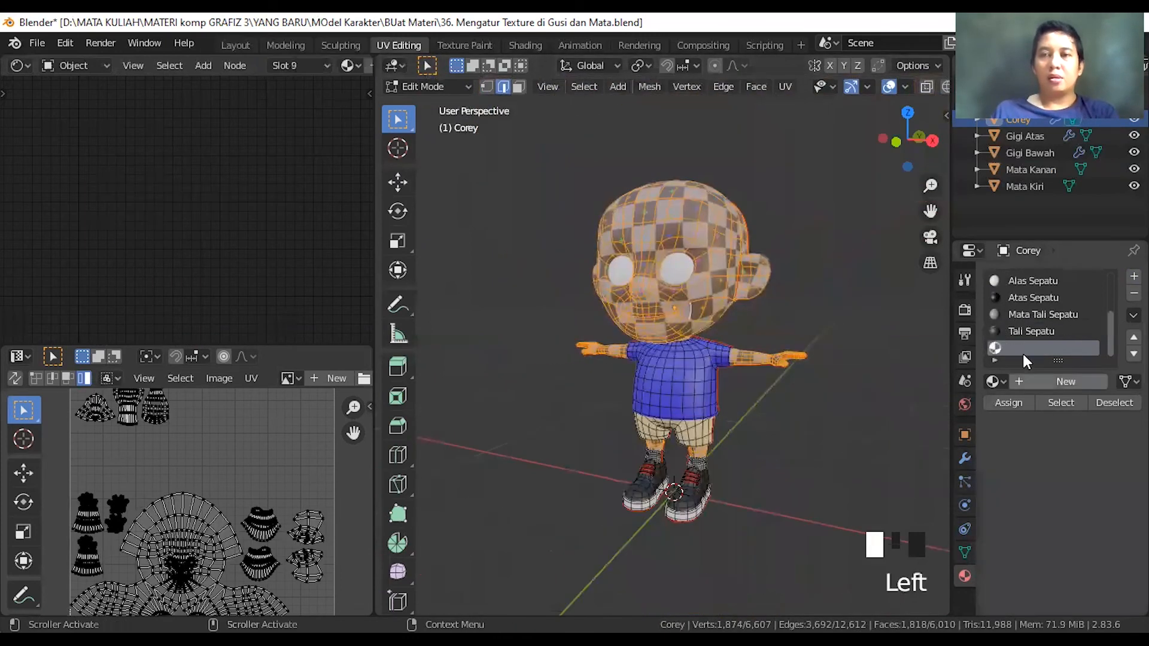
pyautogui.click(1035, 381)
pyautogui.click(1027, 377)
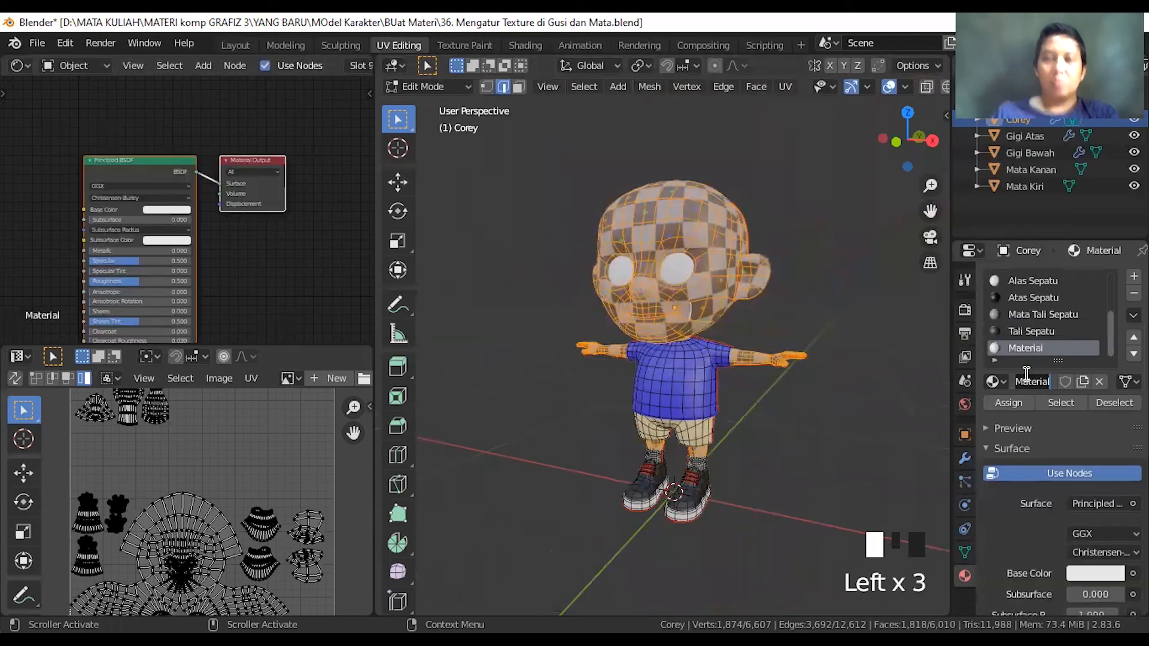
pyautogui.write('ko')
pyautogui.press('BackSpace')
pyautogui.write('ulit')
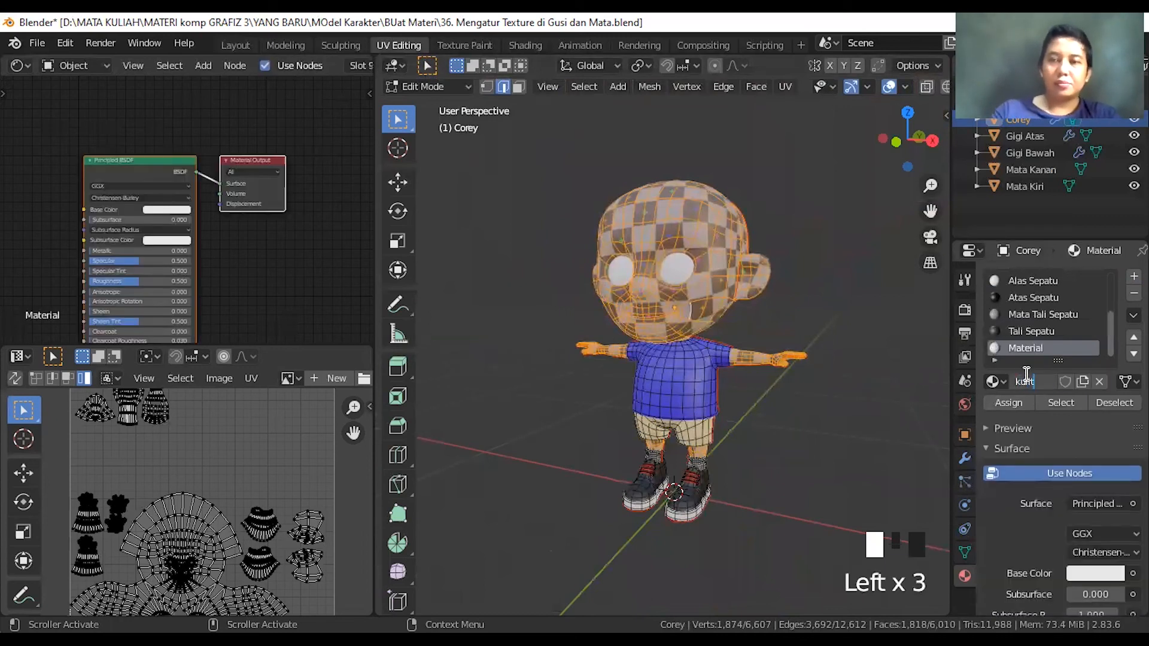
pyautogui.press('Return')
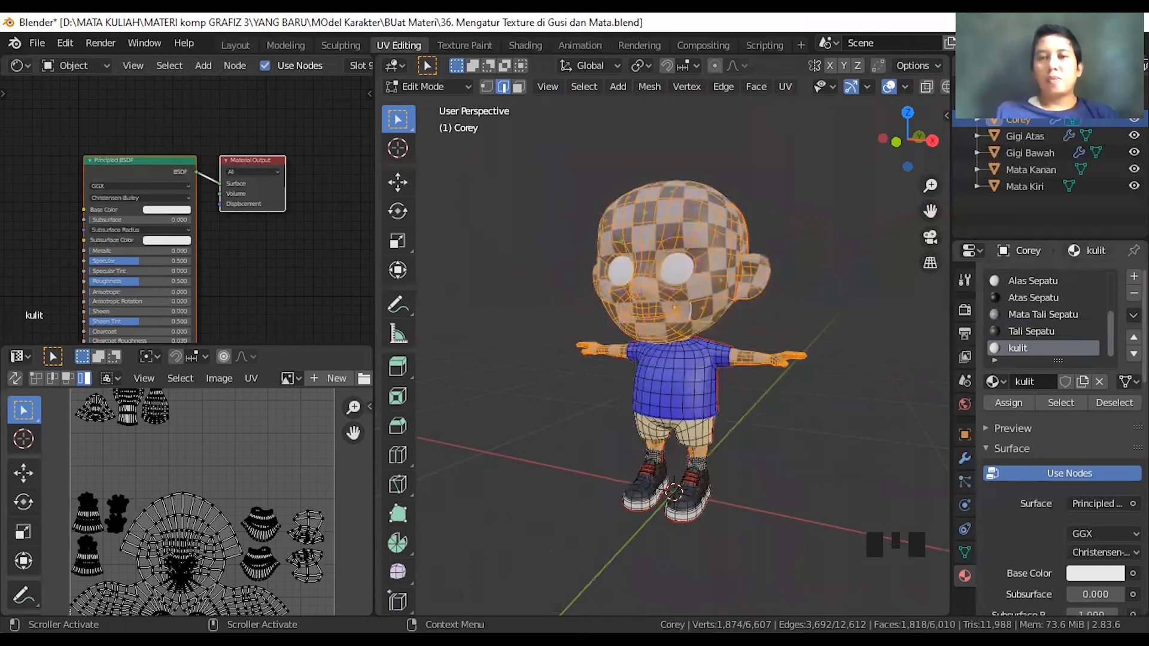
# - Set the base color of kulit to a pale yellowish beige and assign the material to the selected skin parts
pyautogui.click(1100, 573)
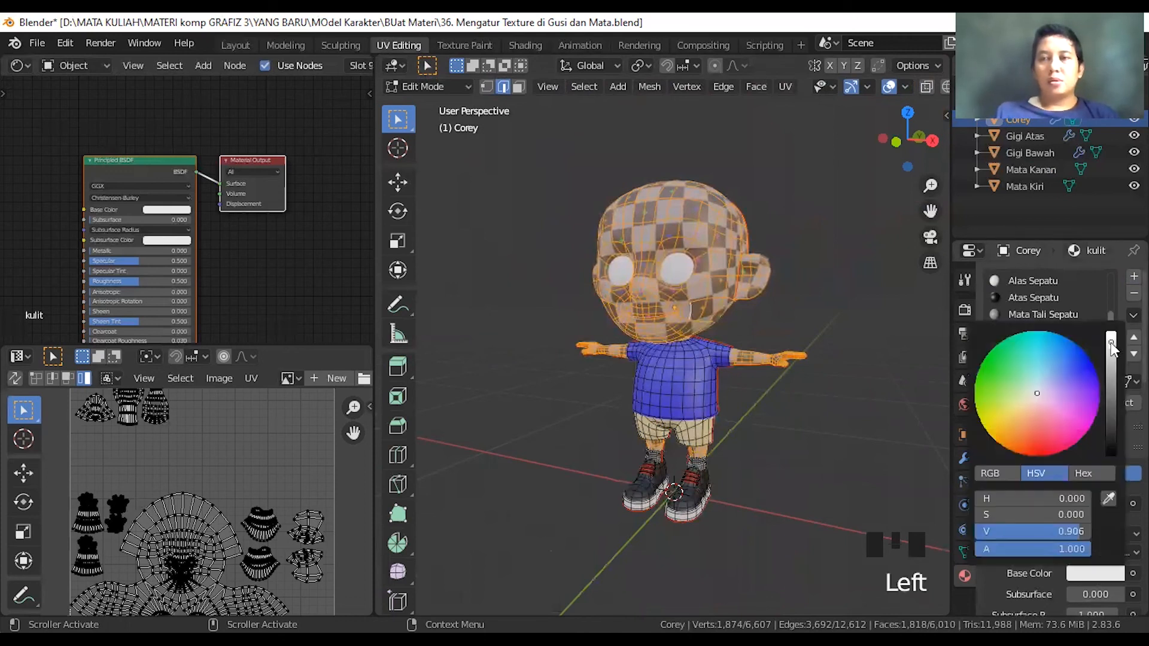
pyautogui.click(1026, 395)
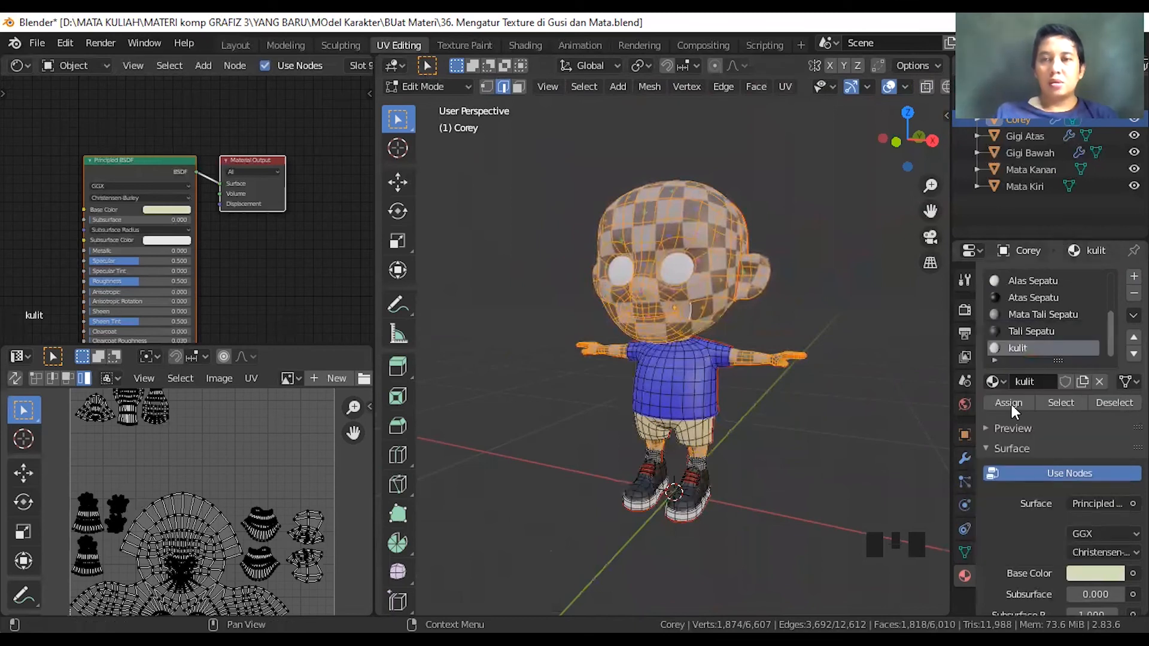
pyautogui.click(1010, 404)
pyautogui.click(829, 448)
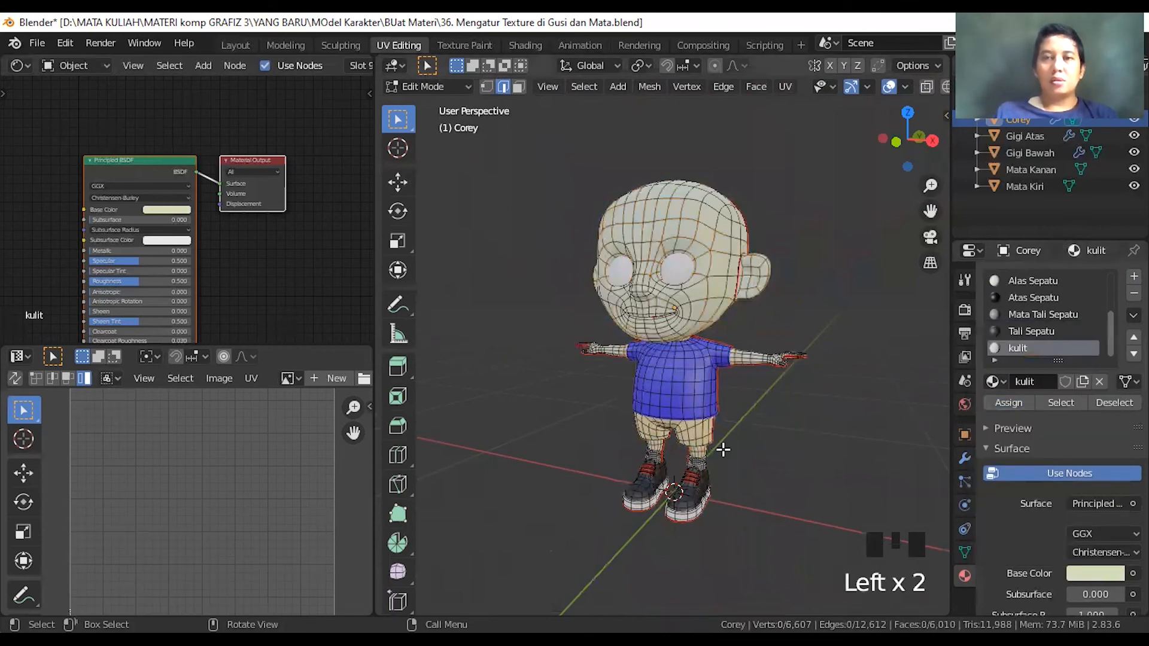
pyautogui.press('Tab')
pyautogui.moveTo(717, 443); pyautogui.dragTo(739, 479, button='middle')
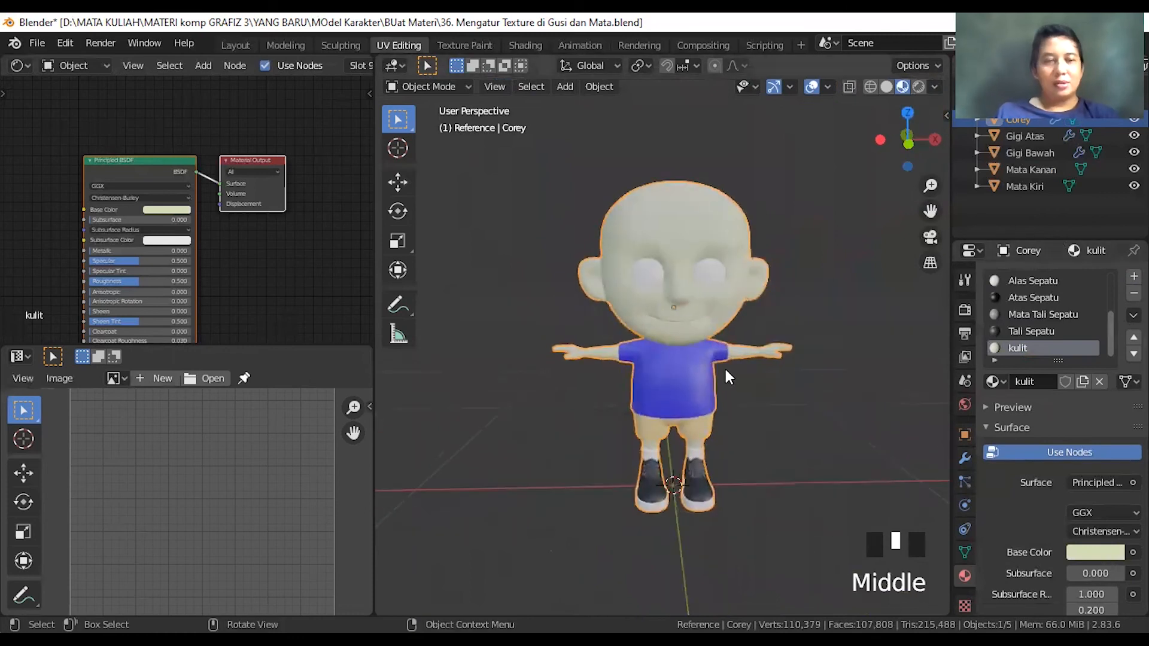
# - Change the base color of kulit to a light gray with hue 0.625, saturation 0.019 and value 0.793
pyautogui.press('Tab')
pyautogui.click(1018, 346)
pyautogui.click(1093, 575)
pyautogui.moveTo(1031, 395); pyautogui.dragTo(1035, 393)
pyautogui.moveTo(1110, 346)
pyautogui.mouseDown()
pyautogui.moveTo(1111, 331)
pyautogui.moveTo(1111, 418)
pyautogui.moveTo(1111, 357)
pyautogui.mouseUp()
pyautogui.moveTo(1035, 393); pyautogui.dragTo(1038, 392)
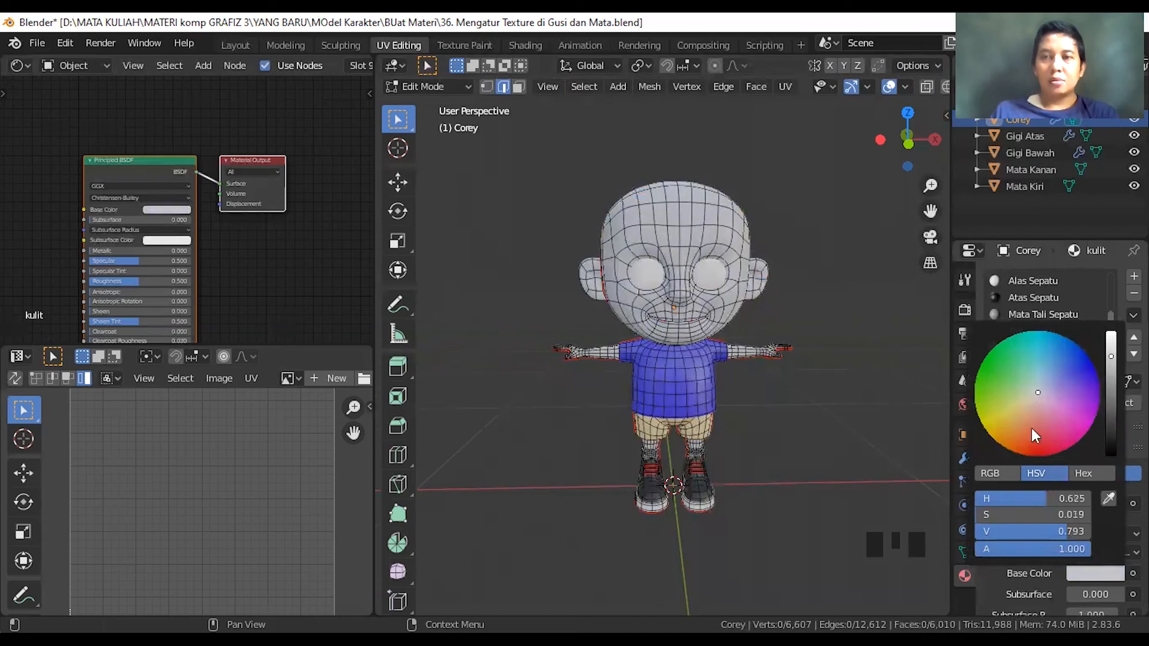
pyautogui.click(1014, 404)
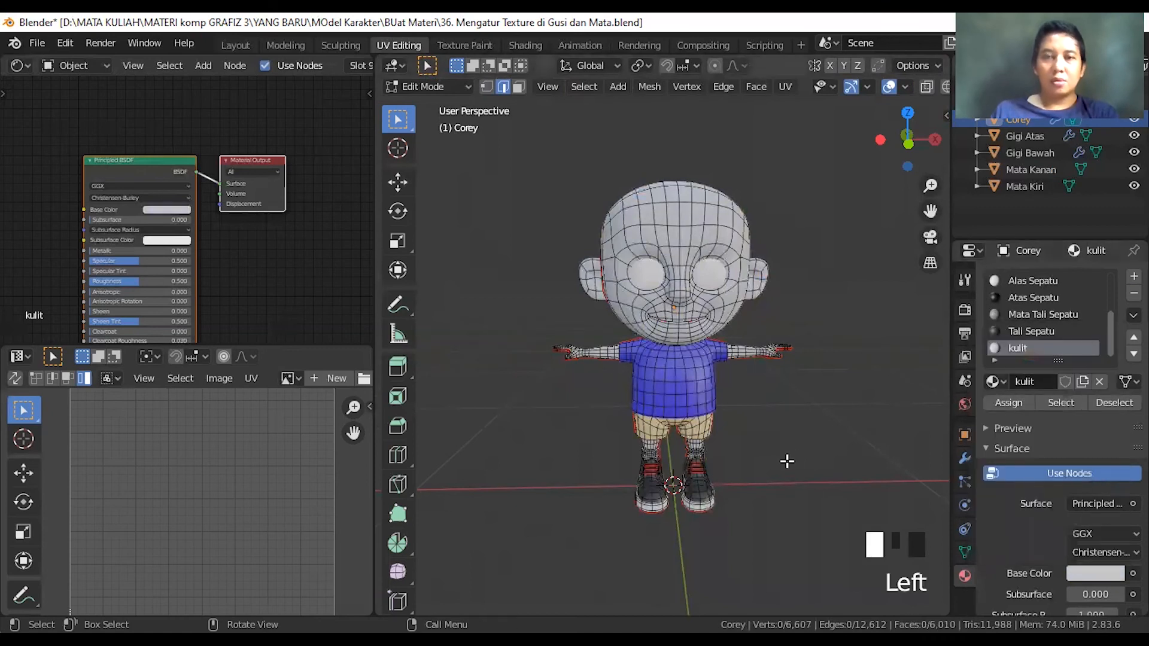
pyautogui.press('Tab')
# - Examine the character with its new materials from the front, side and three-quarter angles
pyautogui.moveTo(809, 410); pyautogui.dragTo(712, 359, button='middle')
pyautogui.scroll(2, 817, 396)
pyautogui.moveTo(817, 397); pyautogui.dragTo(604, 422, button='middle')
pyautogui.scroll(-2, 676, 418)
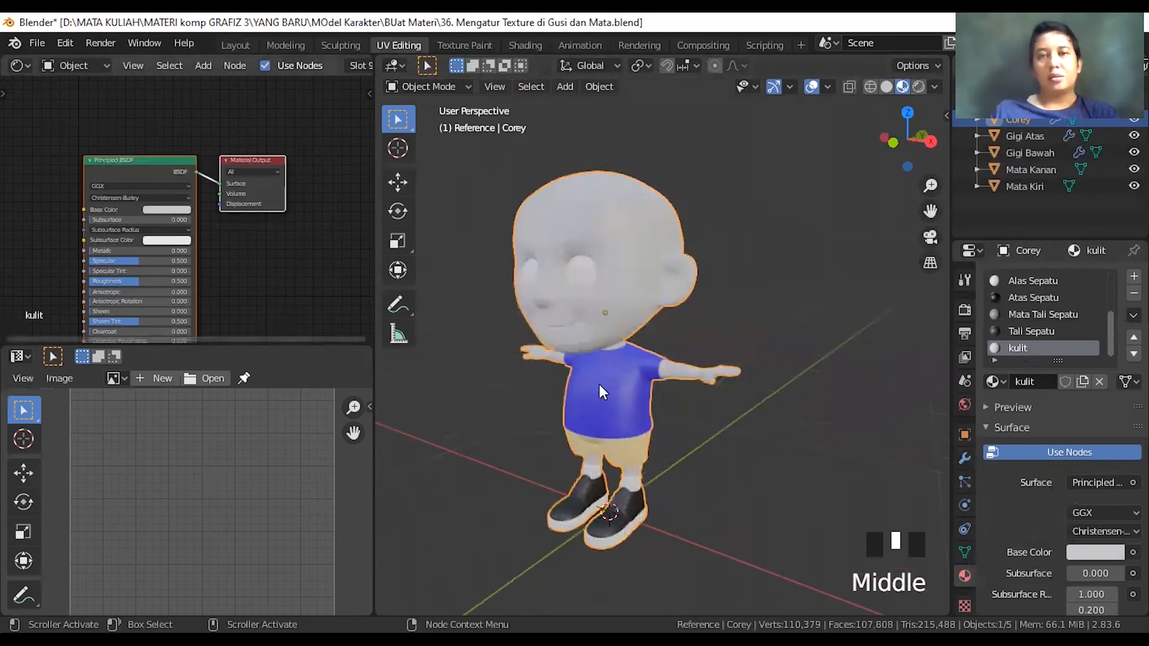
pyautogui.moveTo(598, 385); pyautogui.dragTo(584, 402, button='middle')
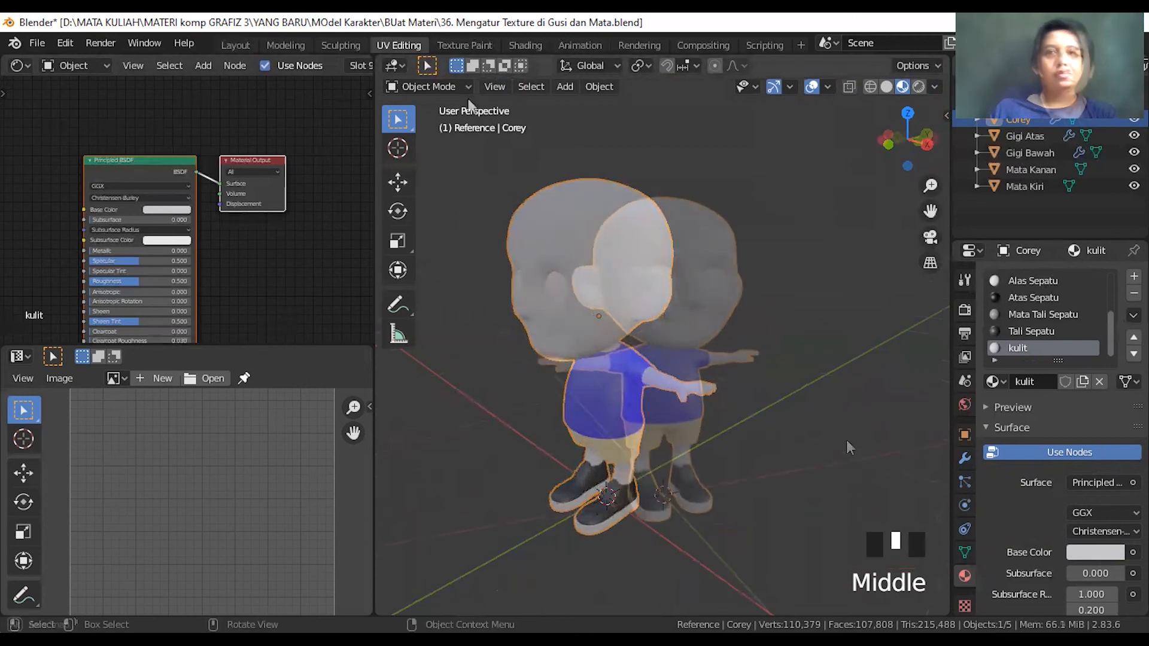
pyautogui.moveTo(733, 422); pyautogui.dragTo(853, 426, button='middle')
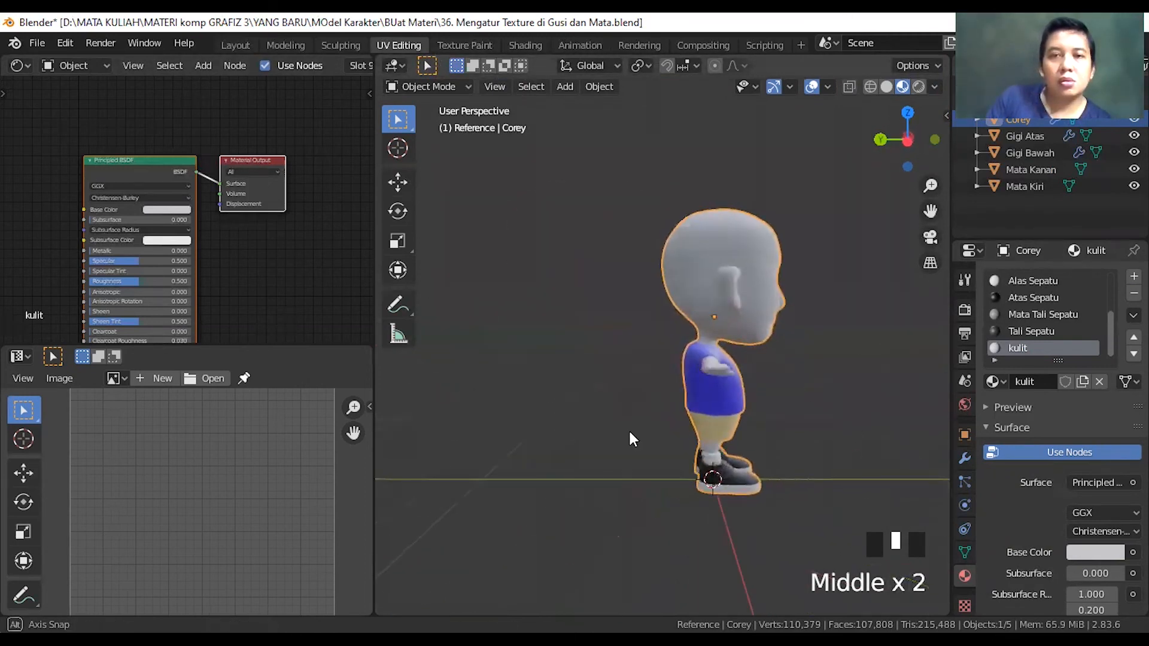
pyautogui.scroll(2, 655, 440)
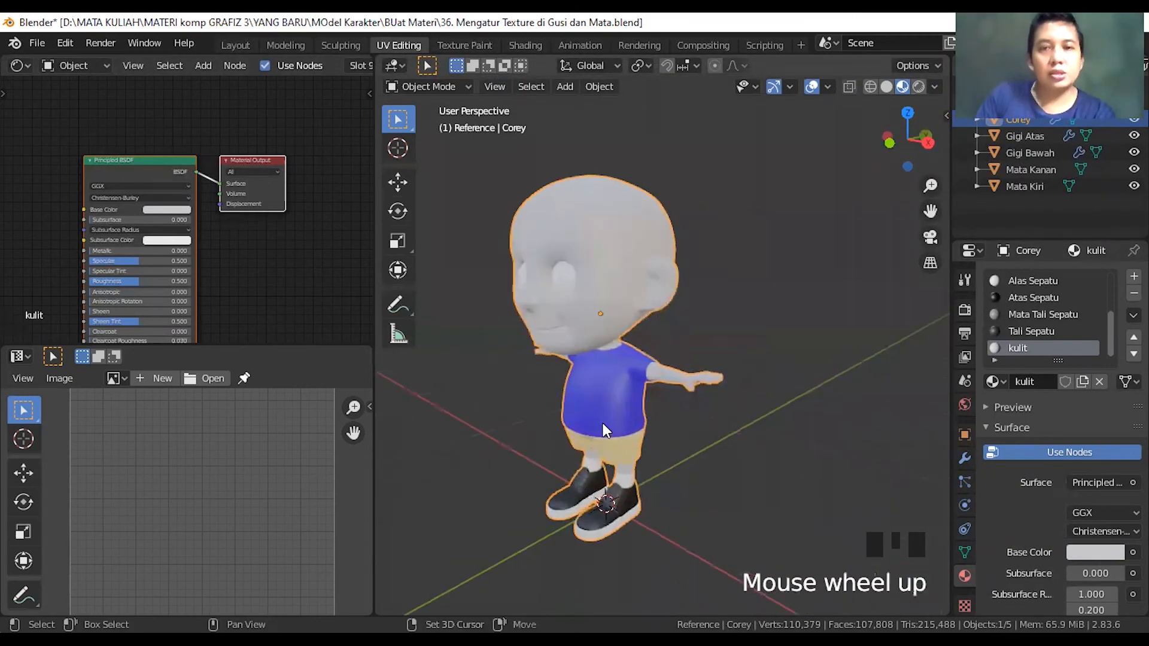
pyautogui.keyDown('shift'); pyautogui.moveTo(602, 422); pyautogui.dragTo(660, 407, button='middle'); pyautogui.keyUp('shift')
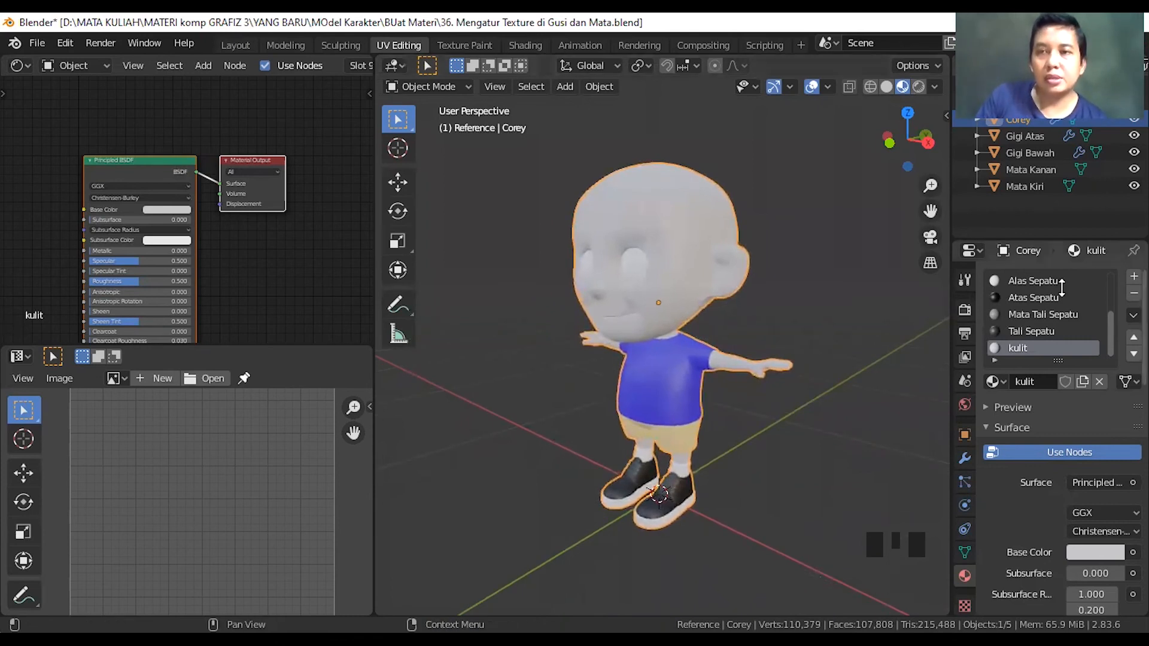
pyautogui.moveTo(668, 444); pyautogui.dragTo(709, 425, button='middle')
# - Enlarge the UV editor, show the UV layout of the whole Corey mesh and start exporting it
pyautogui.moveTo(287, 346); pyautogui.dragTo(314, 188)
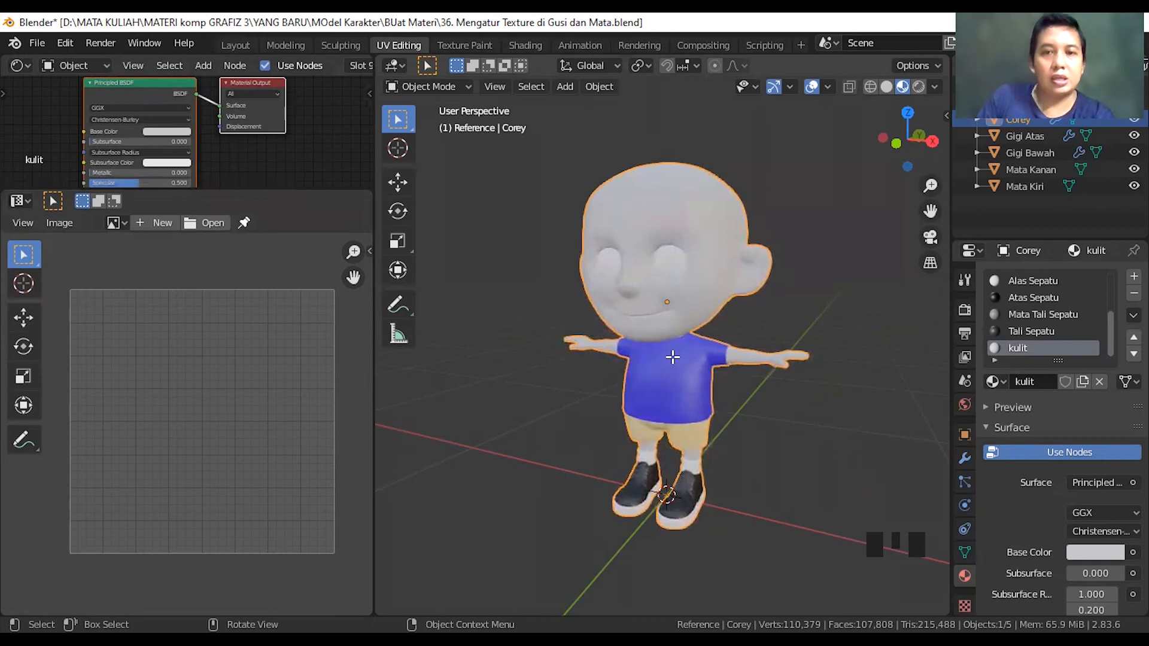
pyautogui.press('Tab')
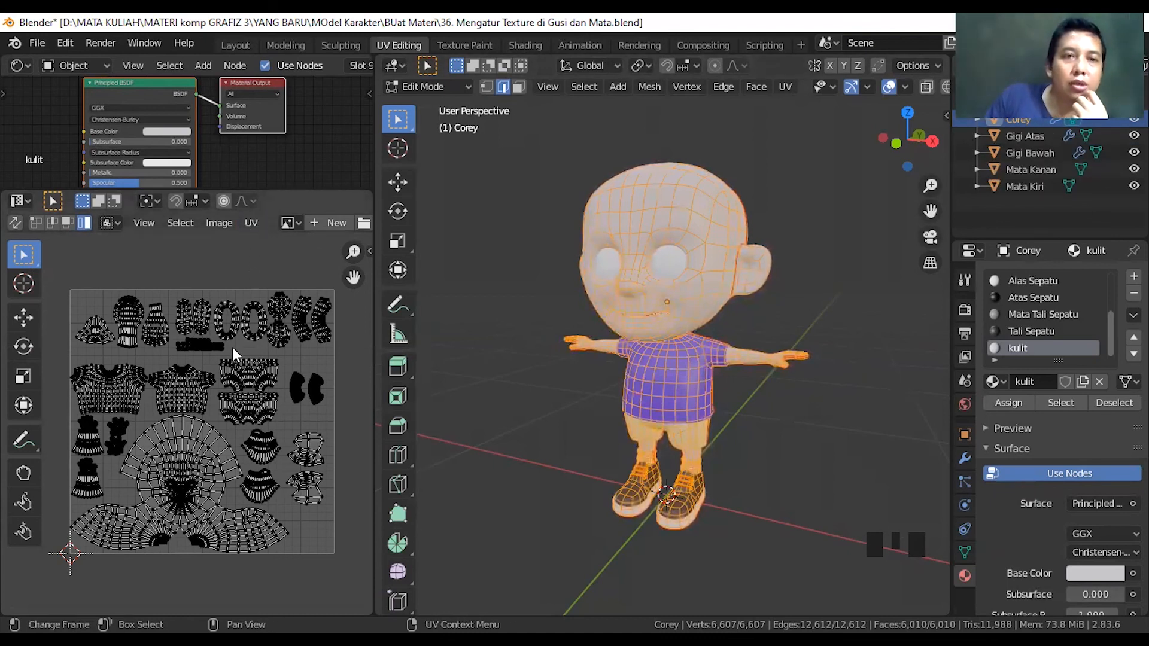
pyautogui.click(253, 222)
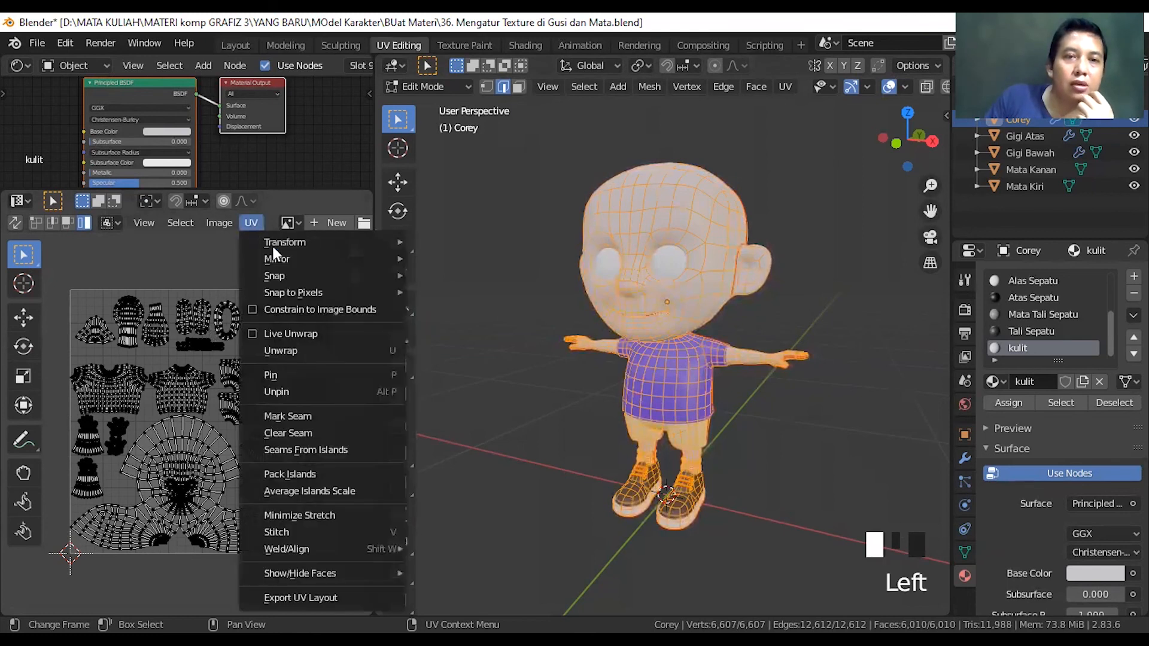
pyautogui.click(287, 599)
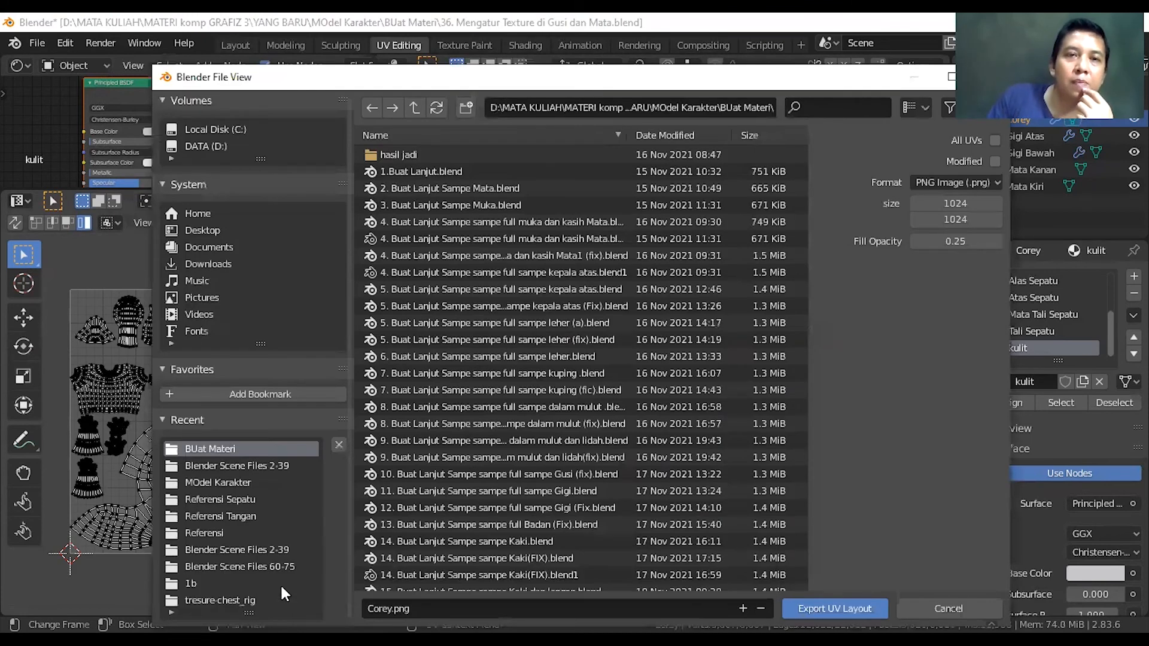
# - Choose the Textures folder inside MOdel Karakter as the destination for the UV layout export
pyautogui.click(206, 533)
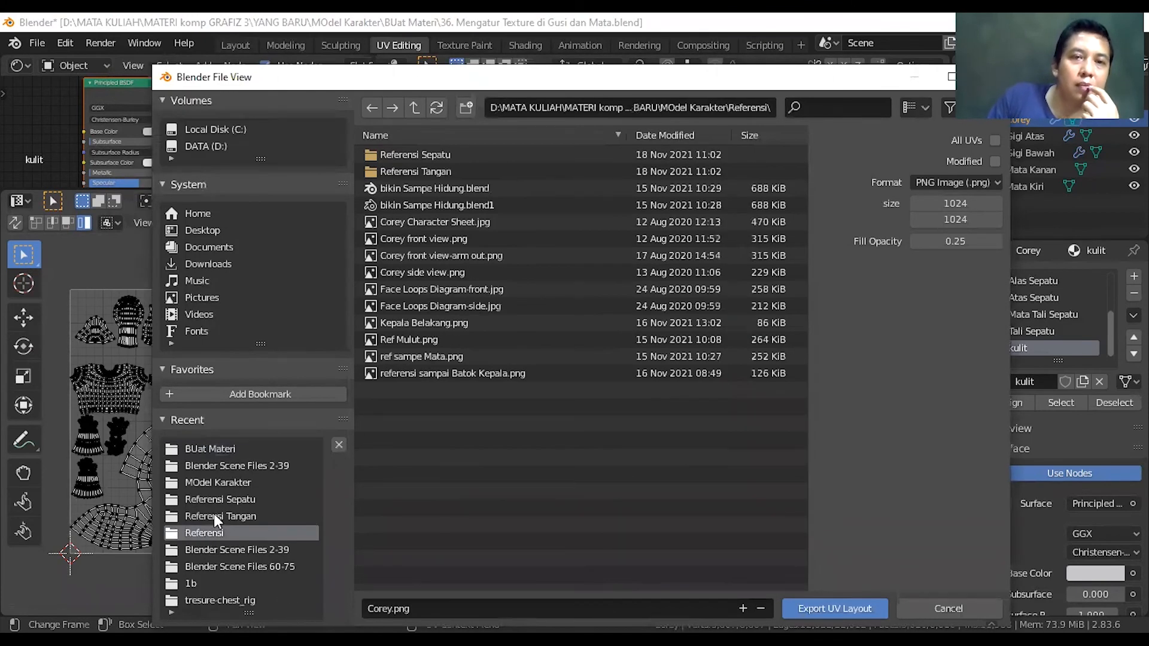
pyautogui.click(207, 498)
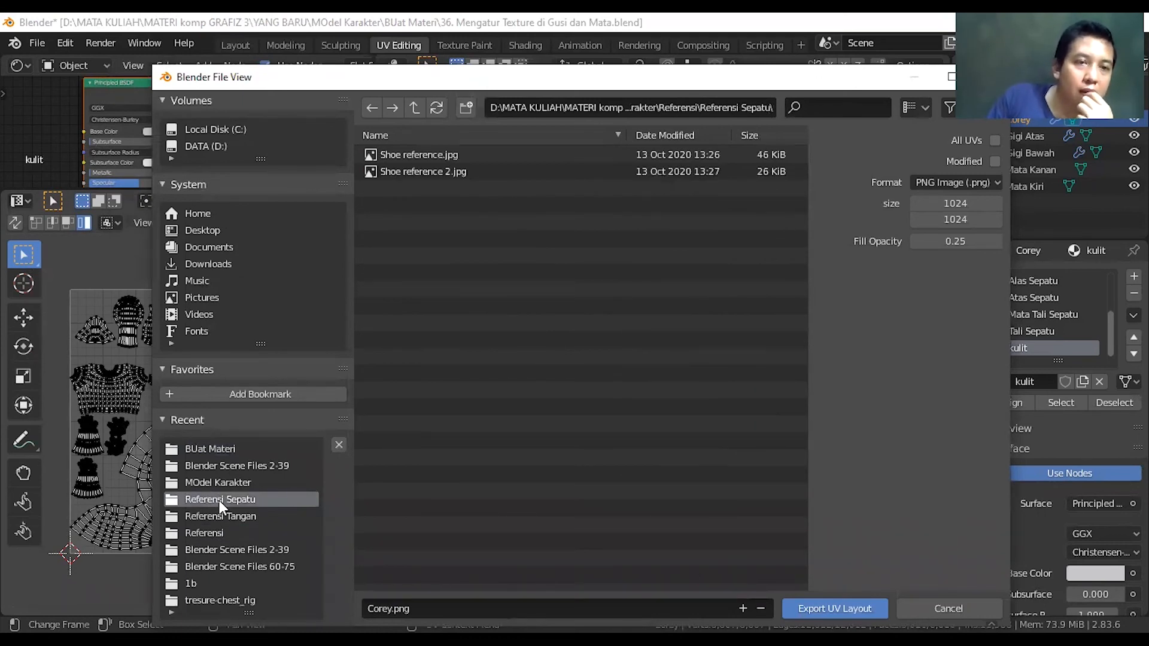
pyautogui.click(213, 450)
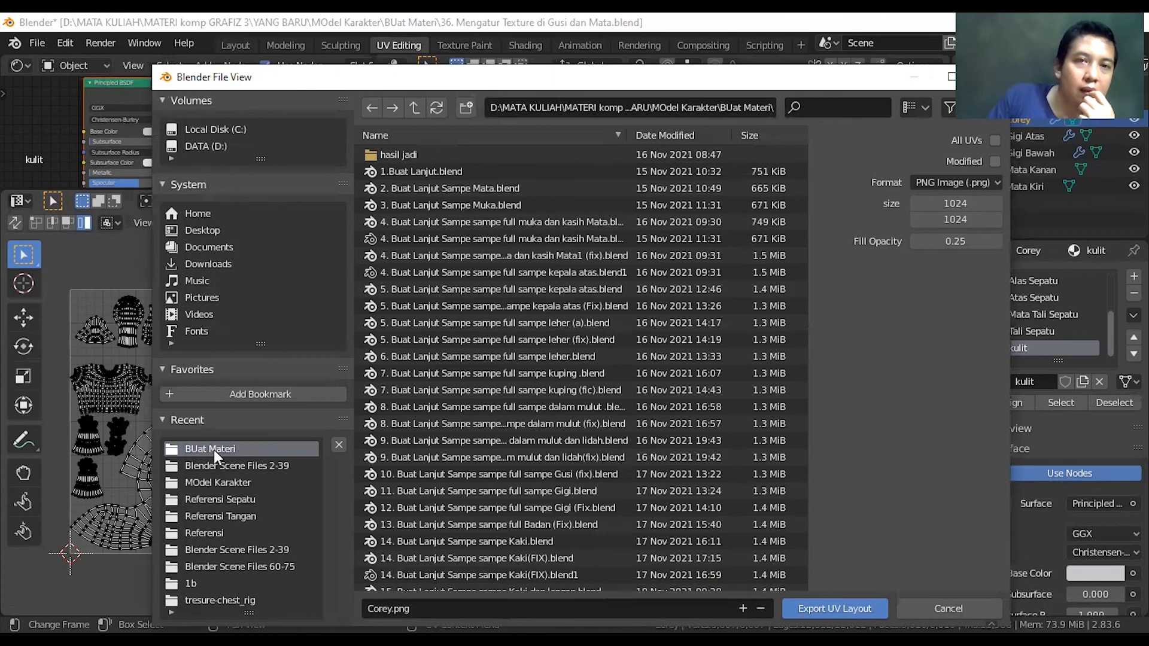
pyautogui.click(416, 107)
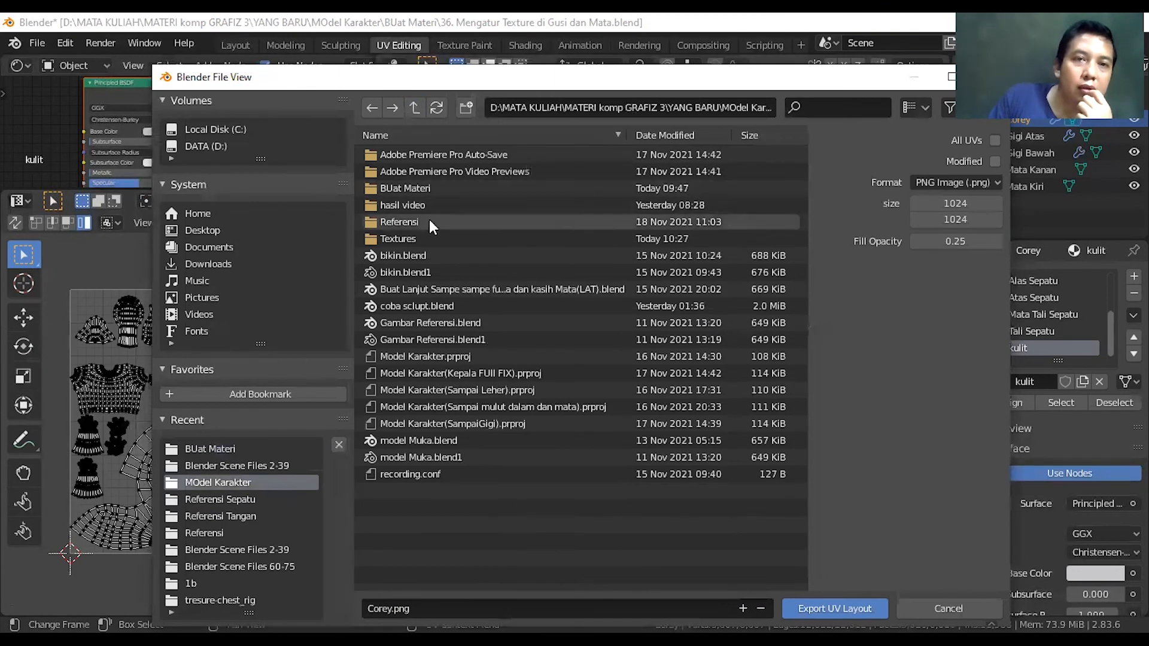
pyautogui.doubleClick(407, 237)
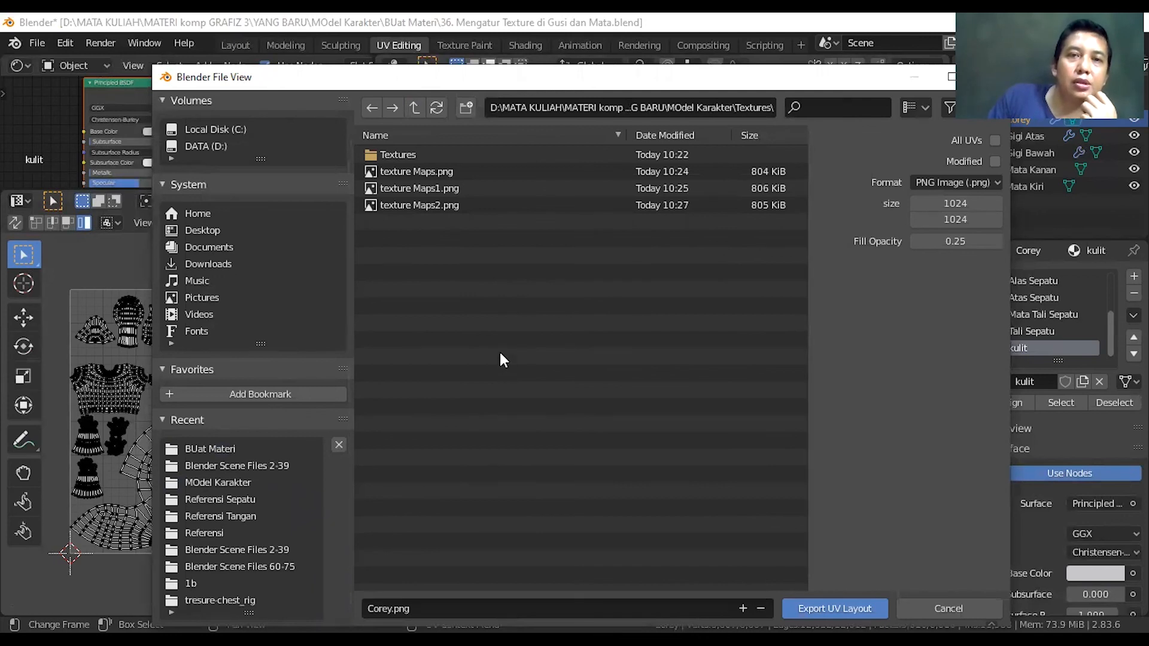
# - Create a folder named texture maps nya inside Textures and export the UV layout to Textures as Corey.png
pyautogui.click(426, 603)
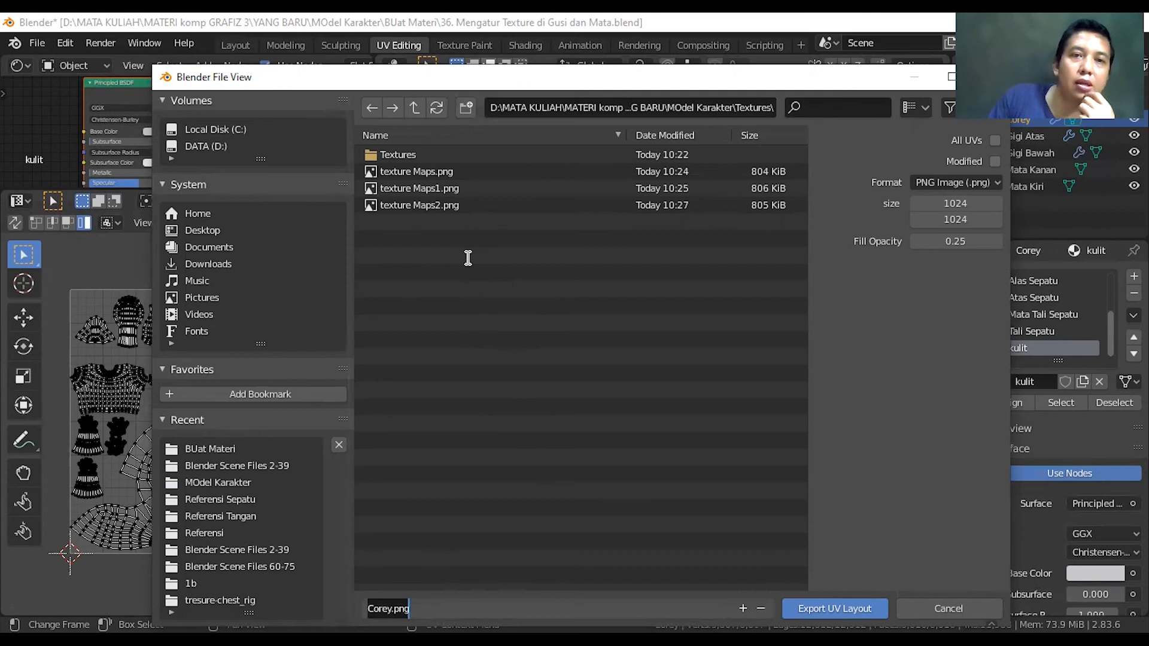
pyautogui.click(464, 108)
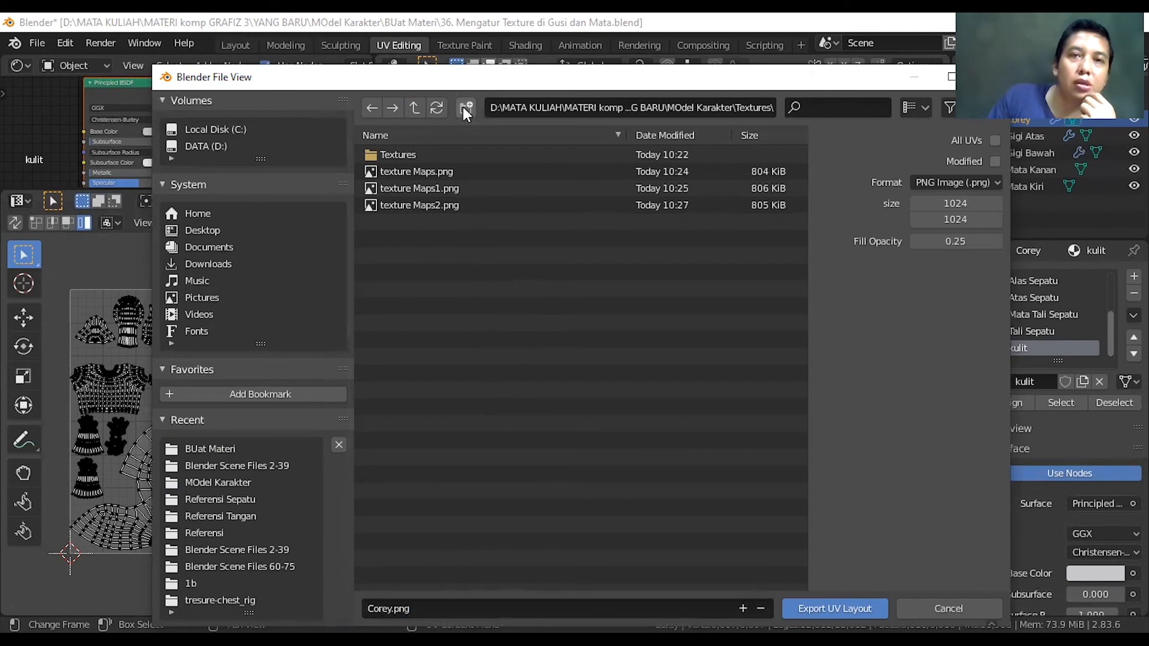
pyautogui.click(464, 109)
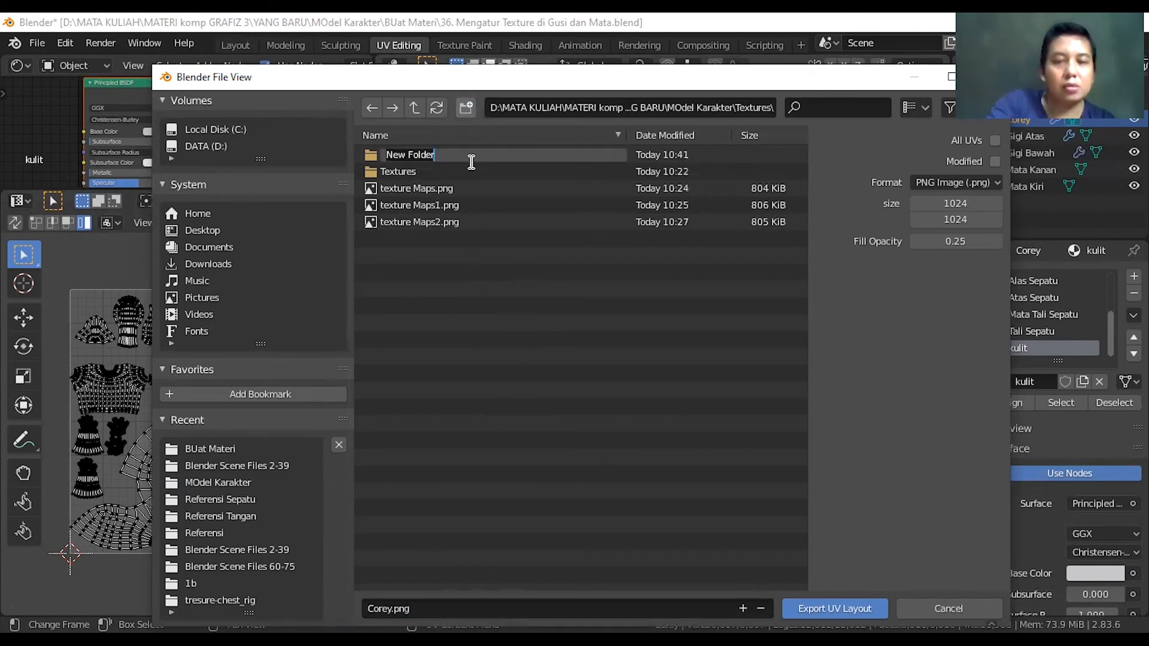
pyautogui.write('texture maps nya')
pyautogui.press('Return')
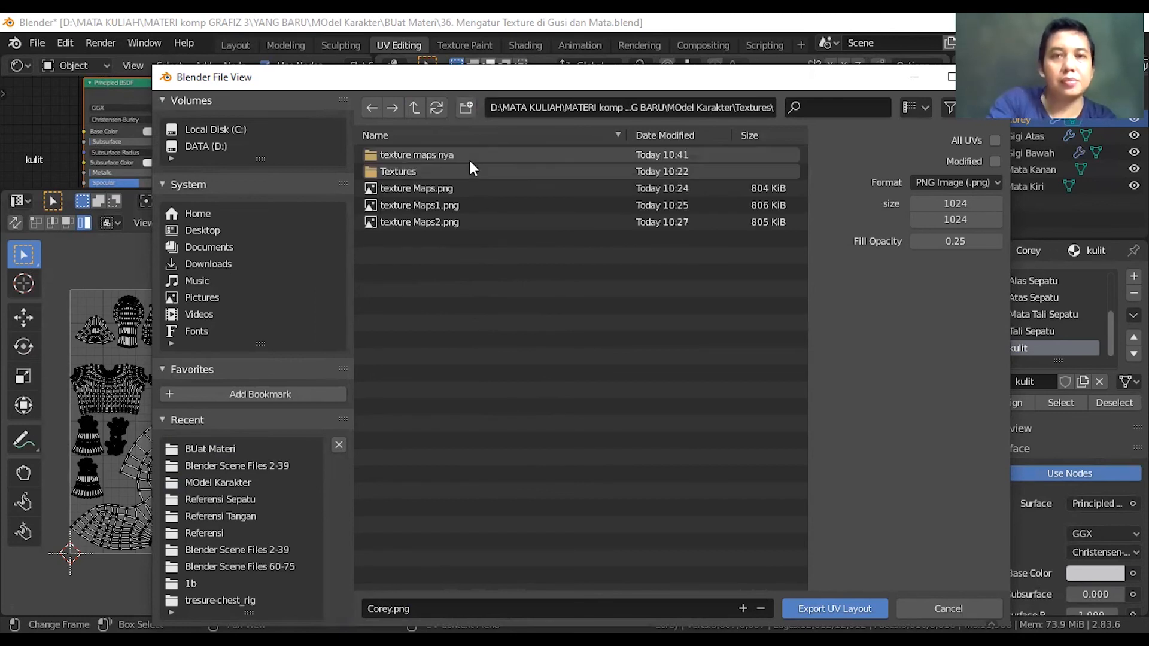
pyautogui.press('Return')
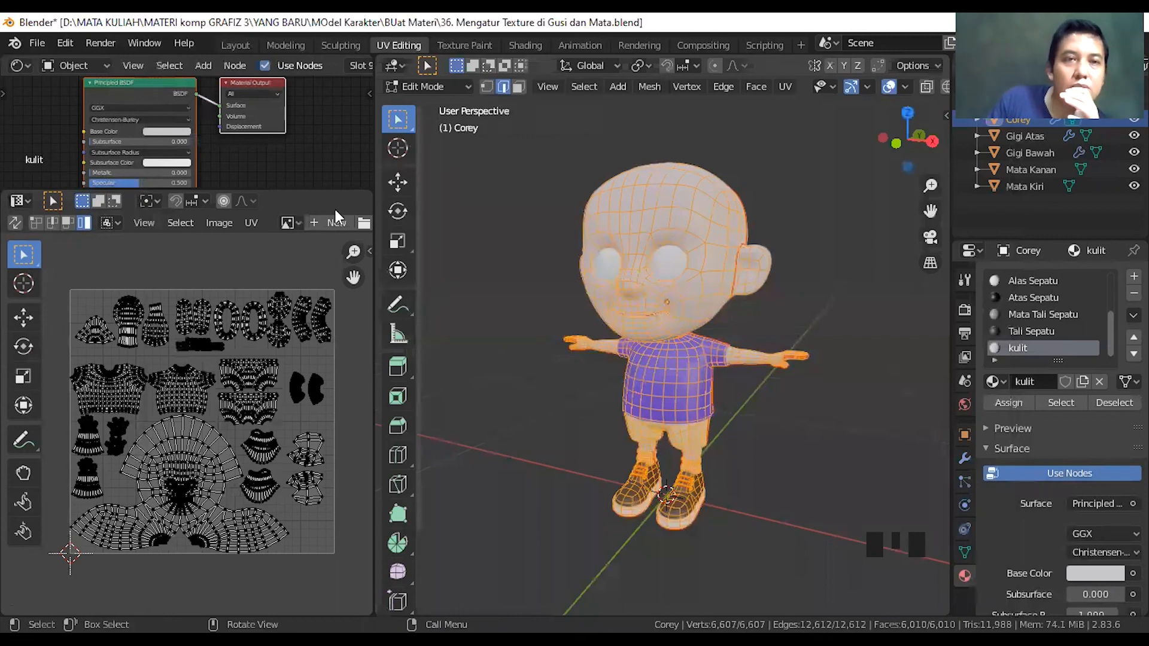
# - Start another UV layout export and choose the texture maps nya folder inside Textures as its destination
pyautogui.click(246, 222)
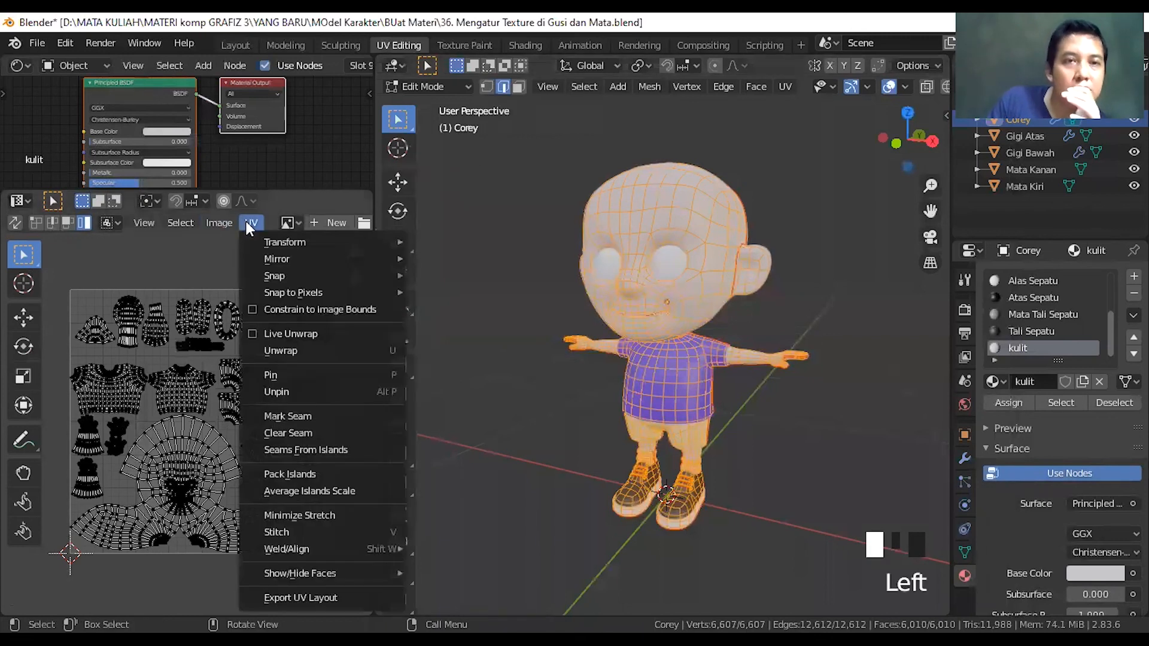
pyautogui.click(337, 596)
pyautogui.click(407, 112)
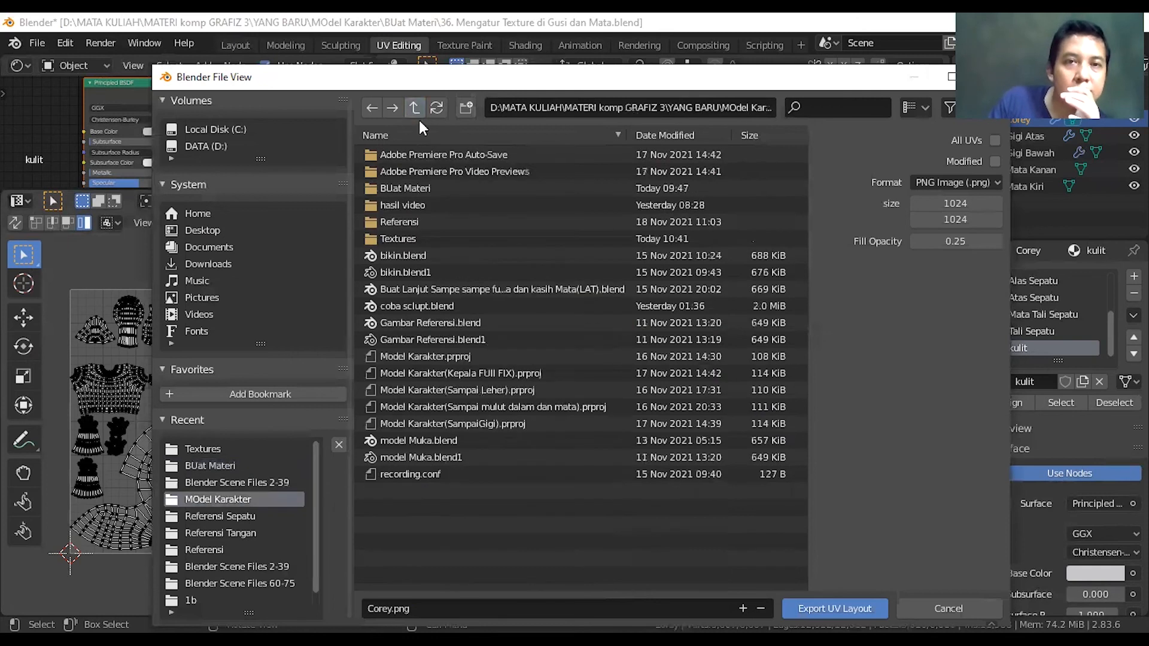
pyautogui.click(410, 236)
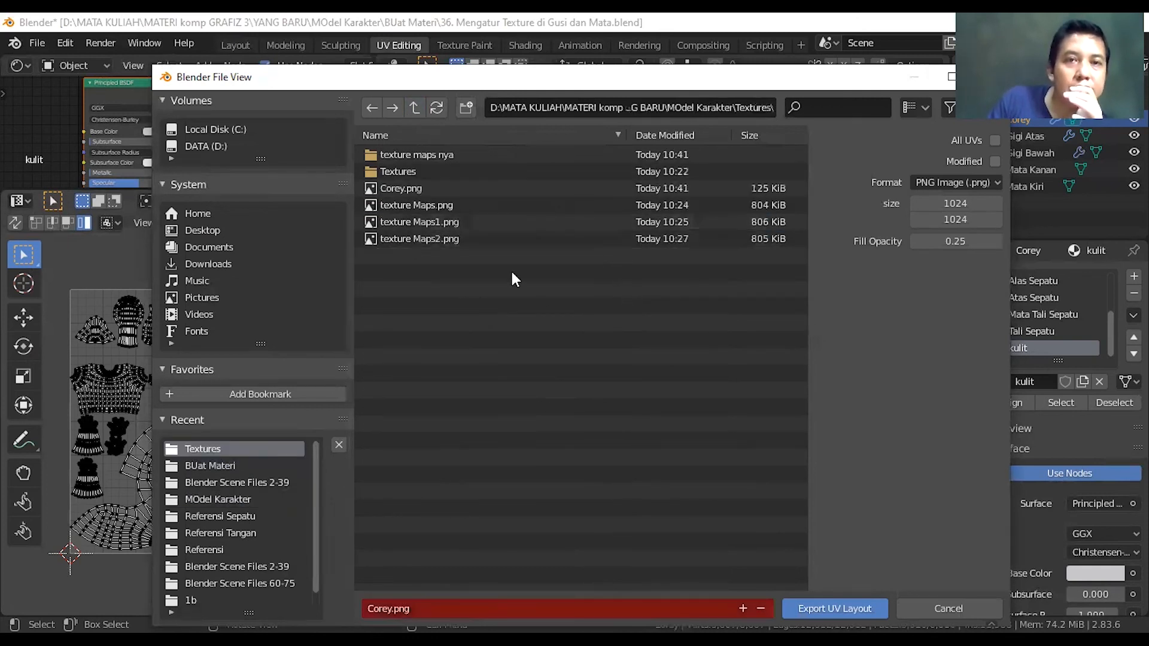
pyautogui.click(397, 156)
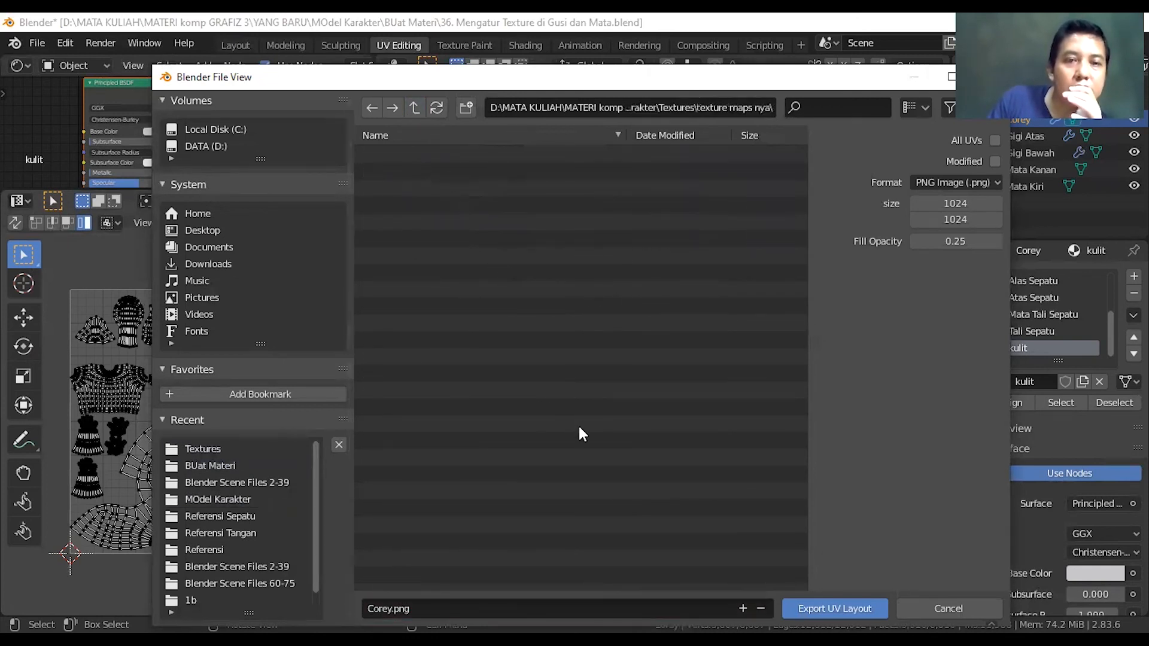
# - Name the exported UV layout file textureMaps.png
pyautogui.click(395, 609)
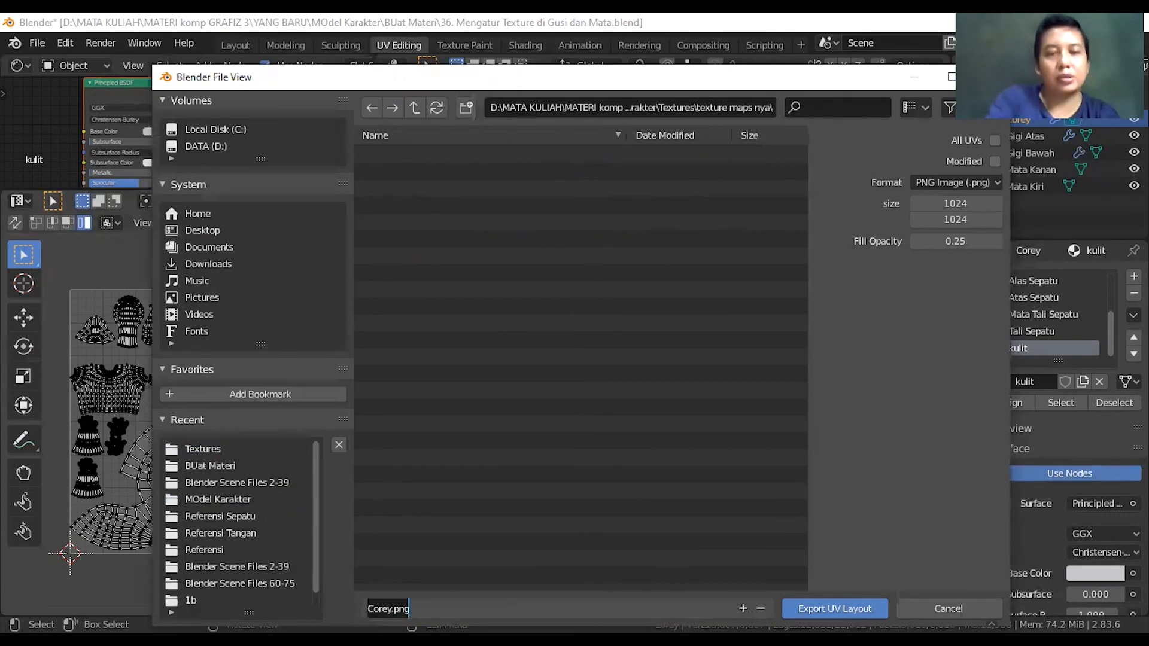
pyautogui.write('texture')
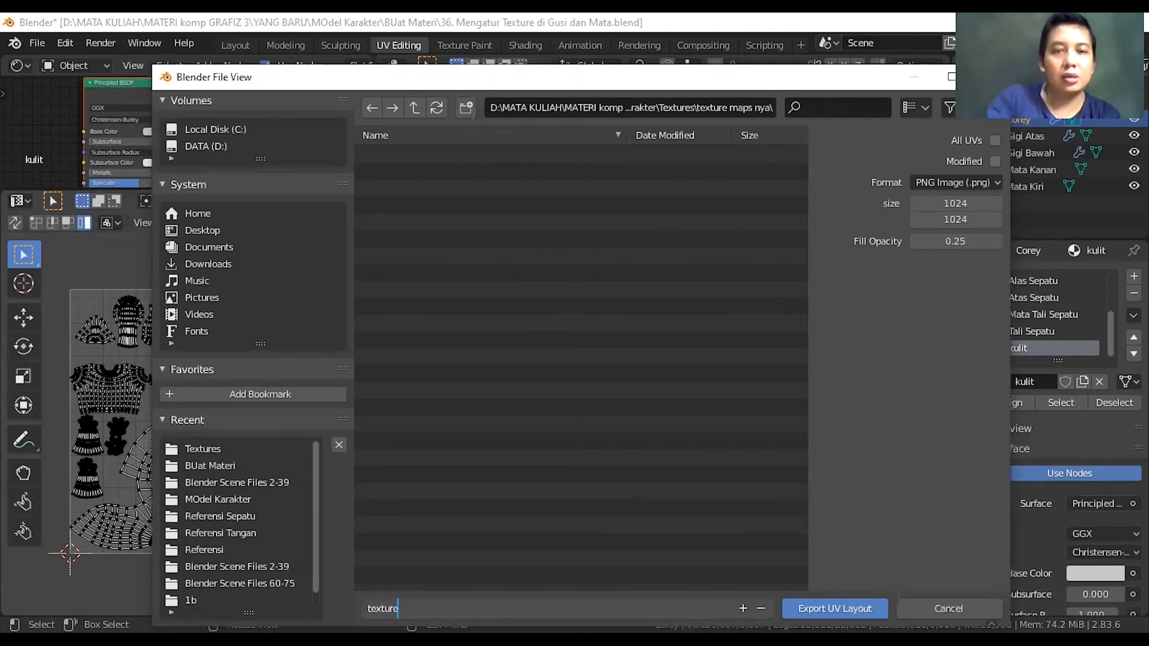
pyautogui.write('Maprs')
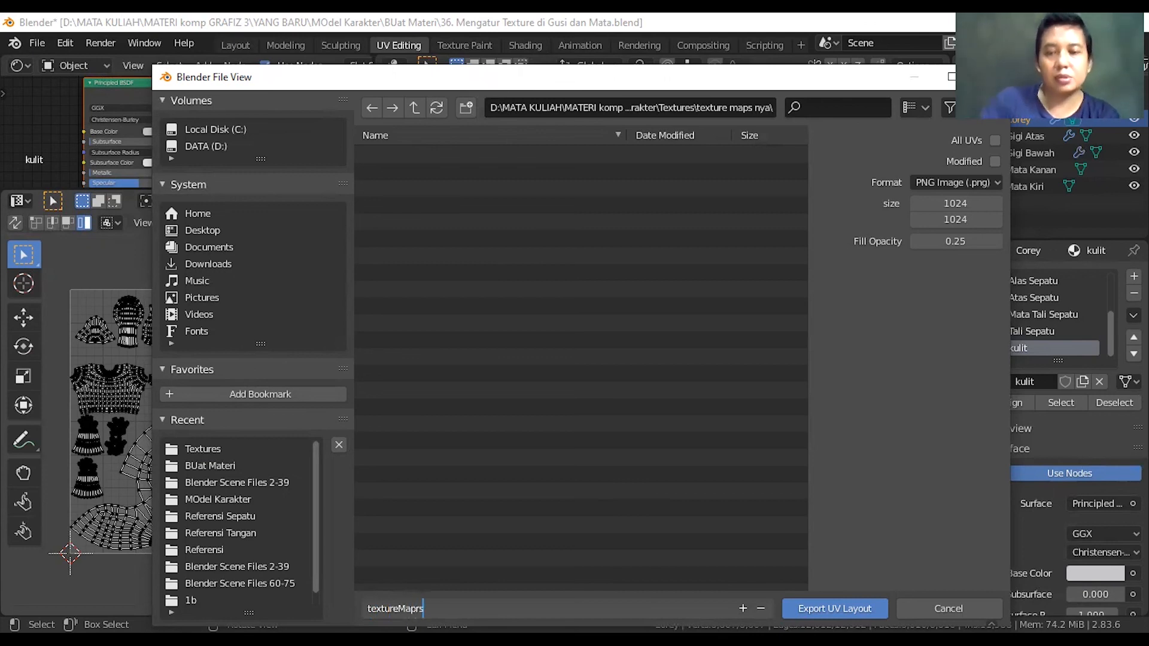
pyautogui.press('BackSpace')
pyautogui.write('s')
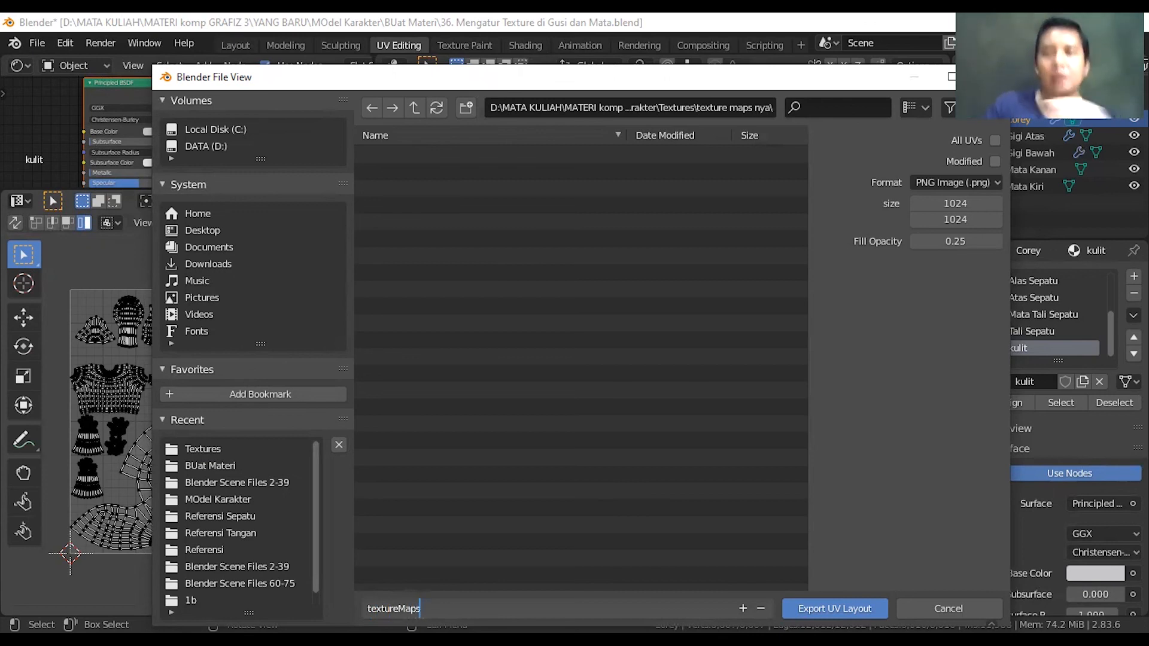
pyautogui.press('Return')
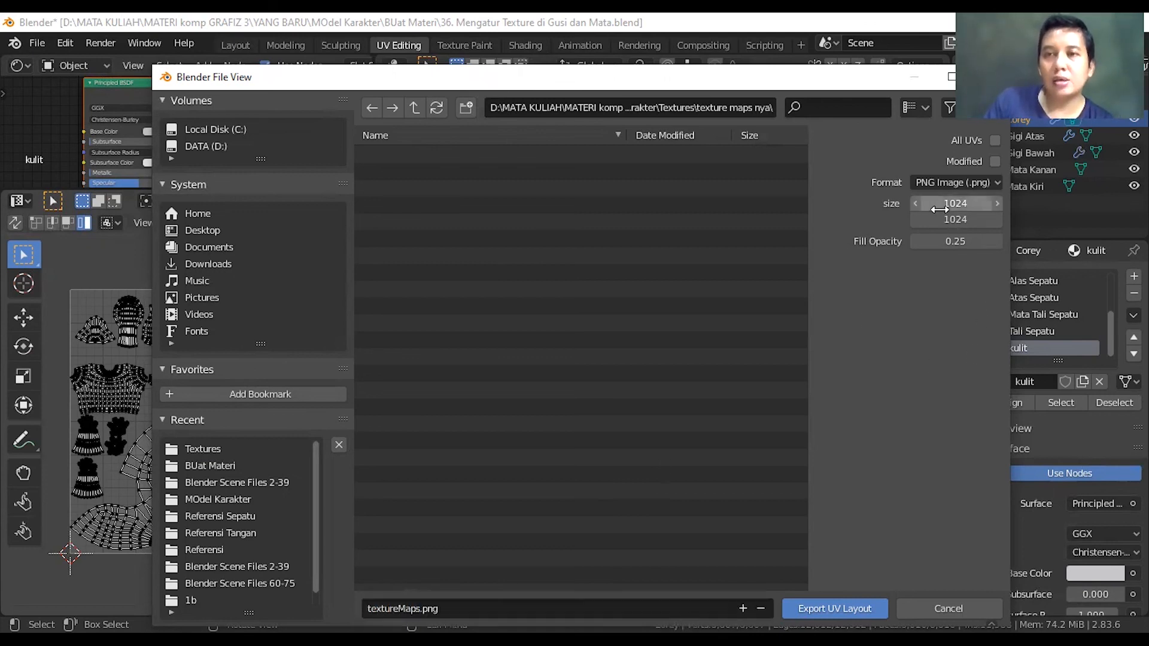
# - Set the UV layout's export size to 4024 by 4024 pixels
pyautogui.click(929, 204)
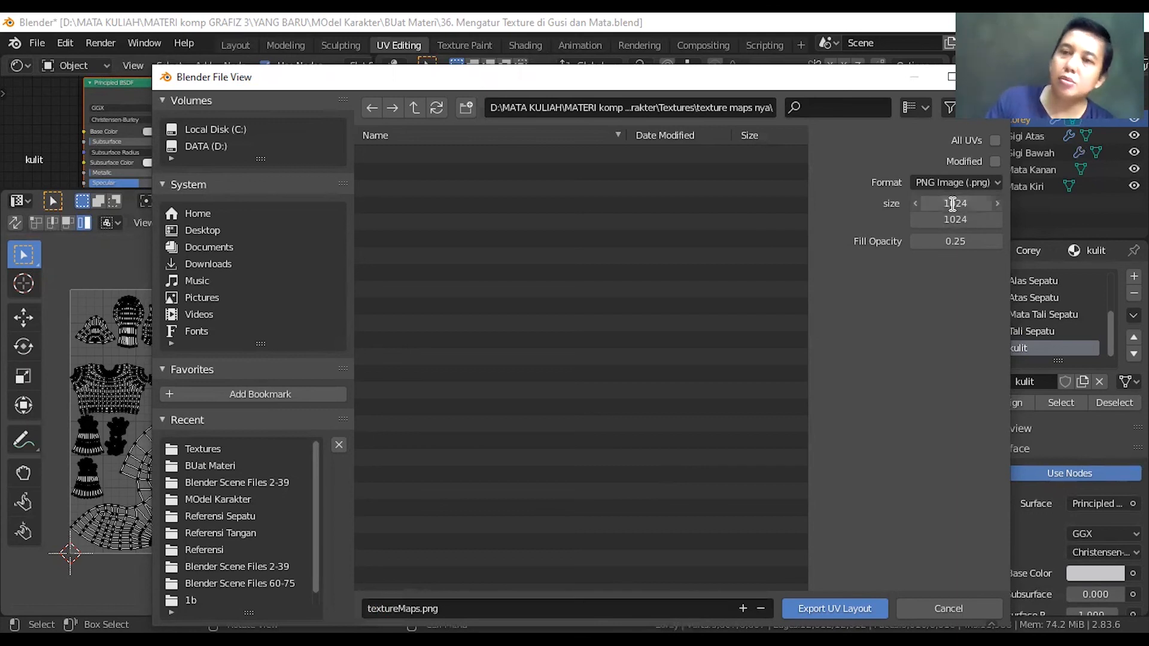
pyautogui.click(925, 203)
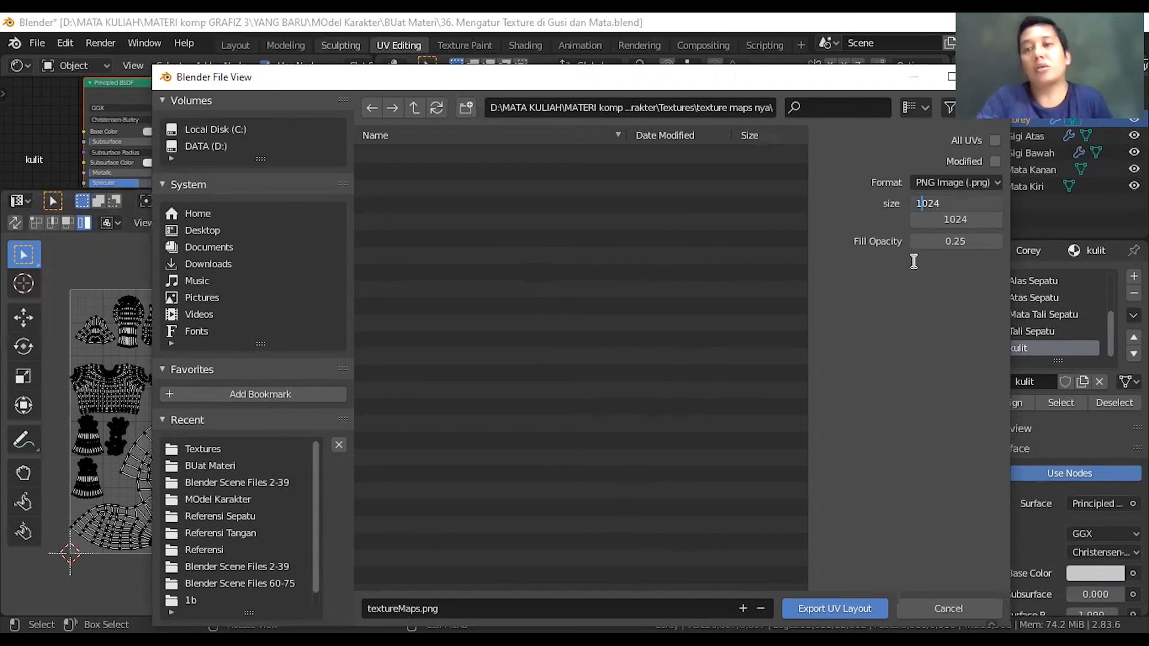
pyautogui.press('BackSpace')
pyautogui.write('4')
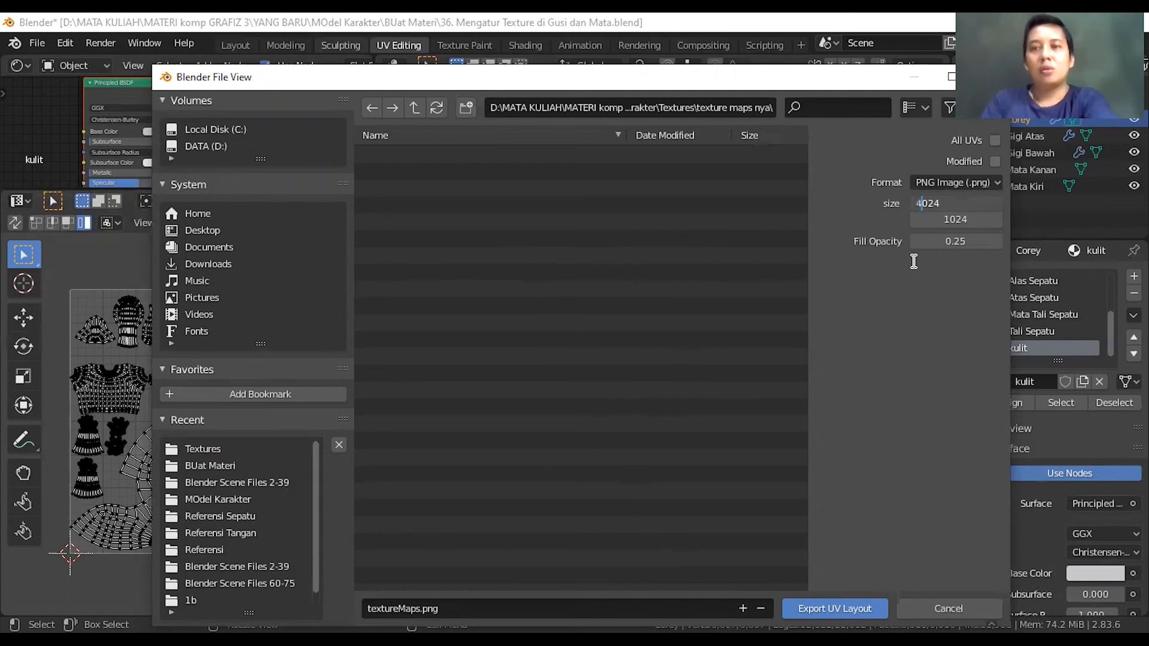
pyautogui.press('Return')
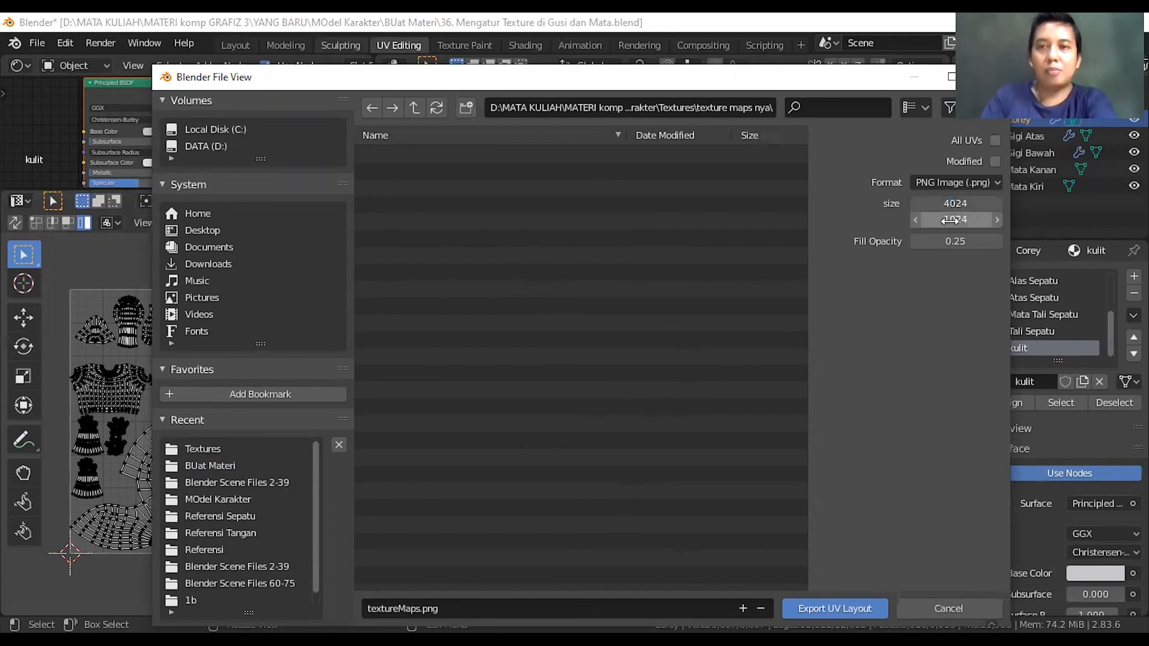
pyautogui.click(952, 219)
pyautogui.press('BackSpace')
pyautogui.write('4')
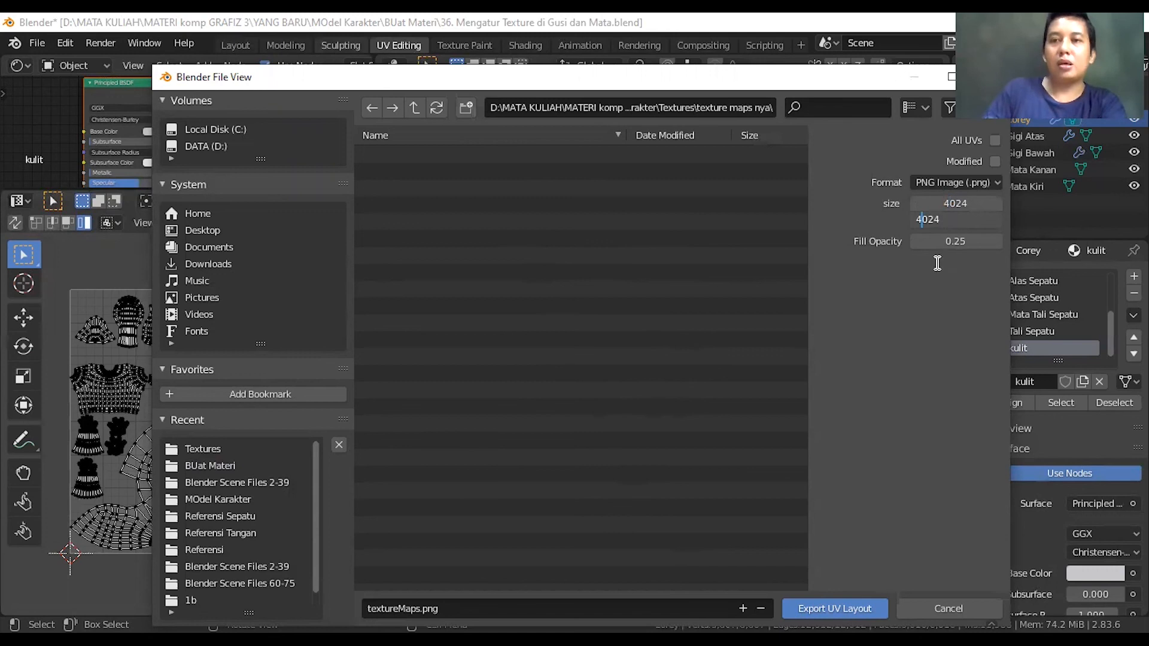
pyautogui.press('Return')
# - Set the fill opacity to 0.60 and export the UV layout
pyautogui.click(945, 242)
pyautogui.moveTo(937, 241); pyautogui.dragTo(925, 235)
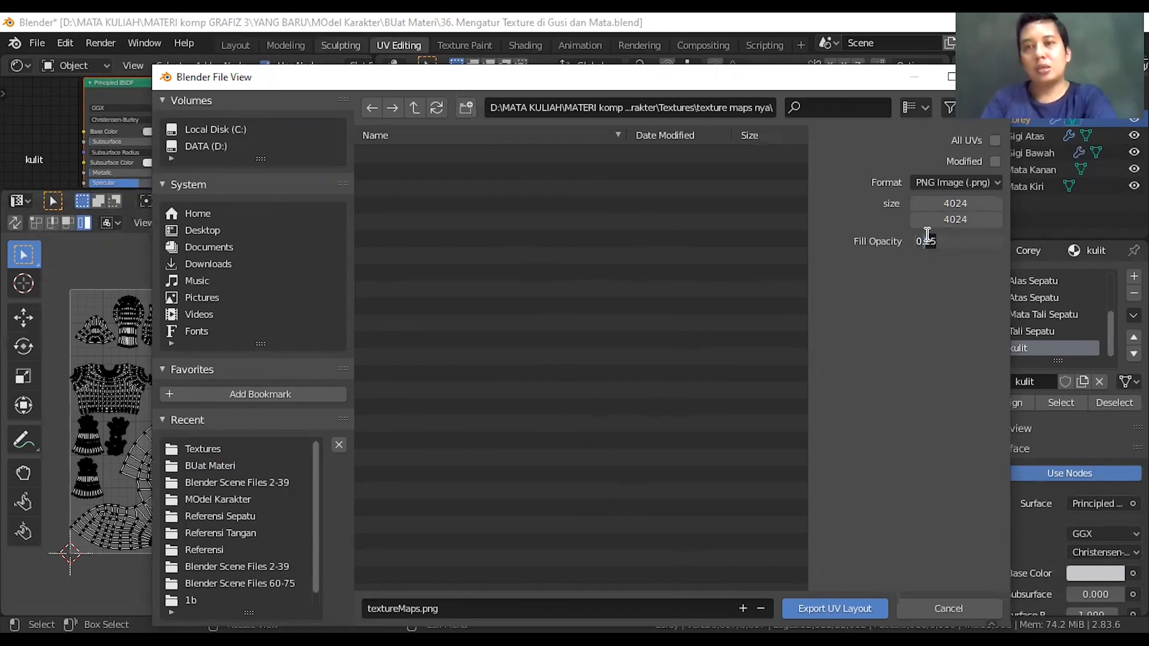
pyautogui.write('60')
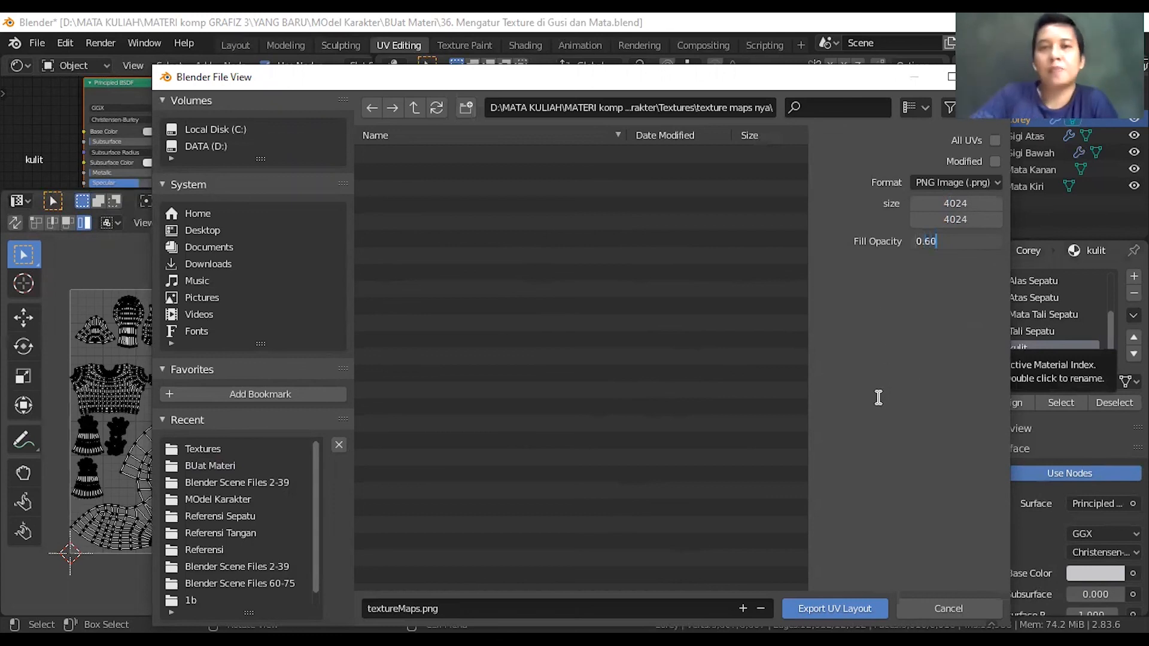
pyautogui.press('Return')
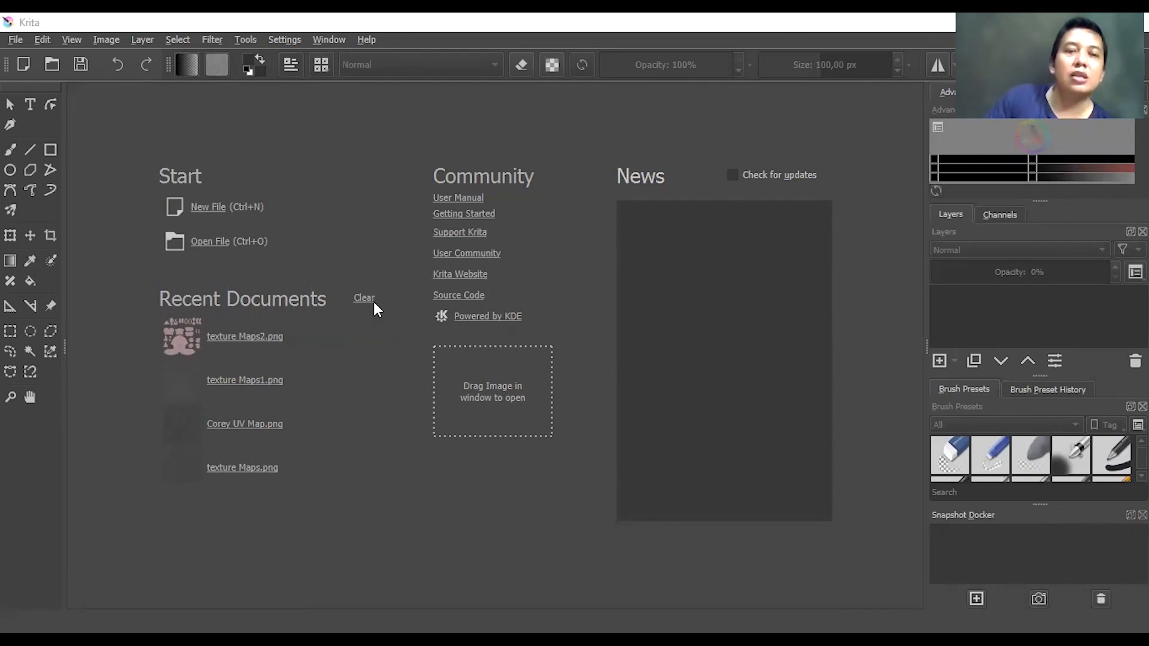
# - Switch to Krita and open textureMaps.png from the texture maps nya folder
pyautogui.click(207, 242)
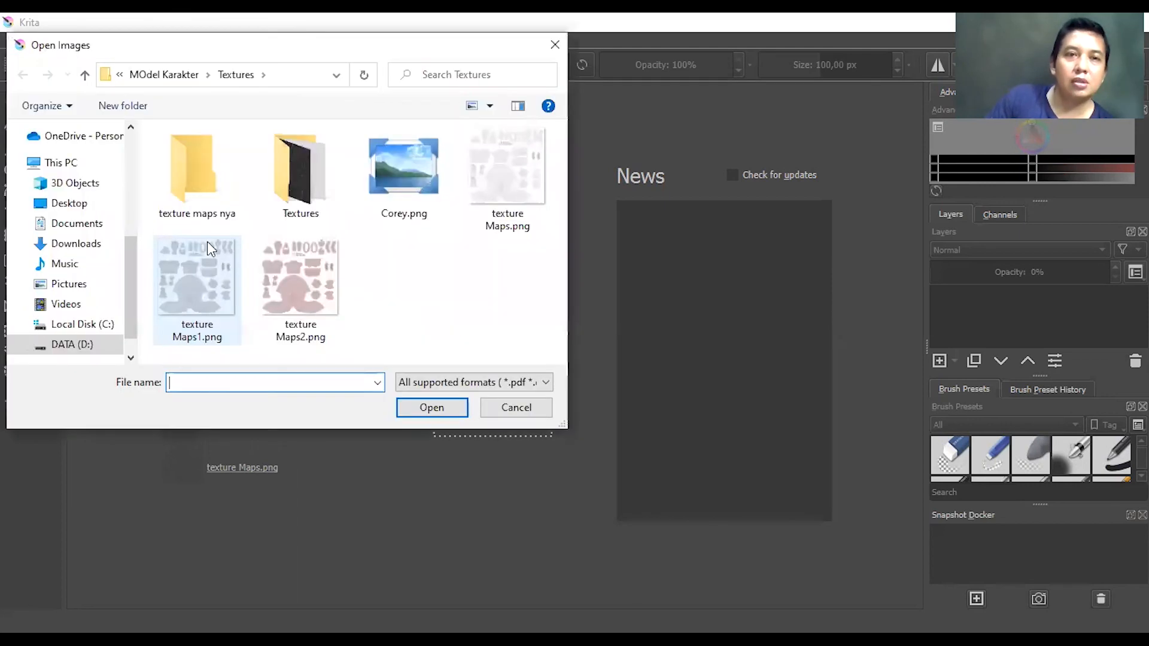
pyautogui.doubleClick(200, 189)
pyautogui.click(200, 193)
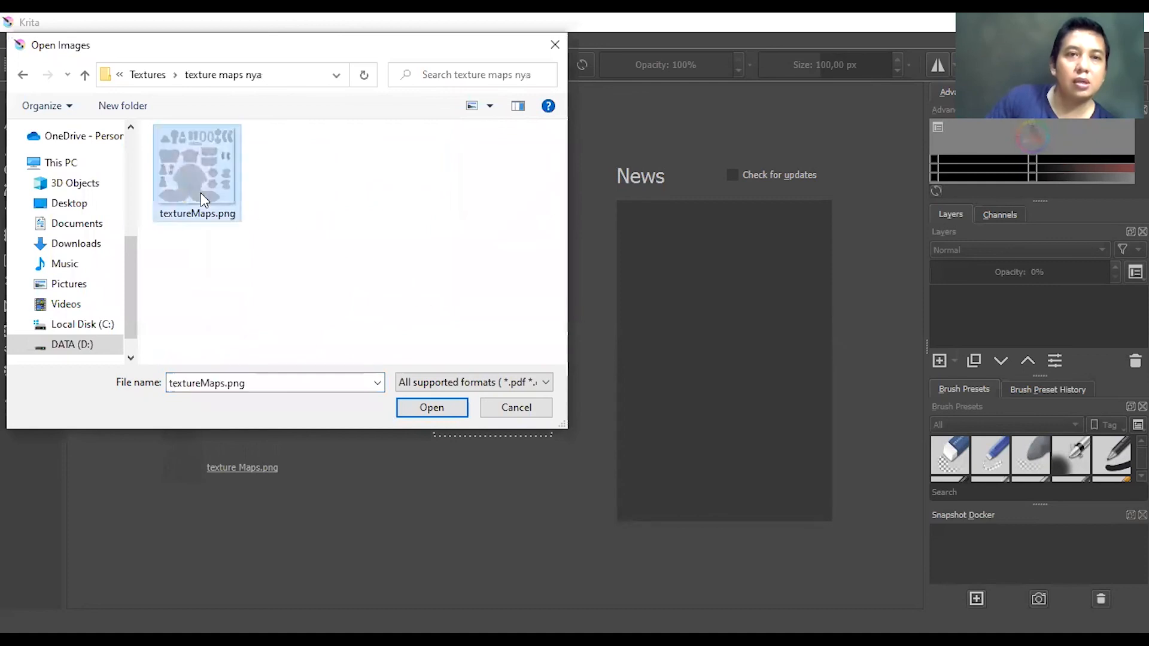
pyautogui.doubleClick(200, 193)
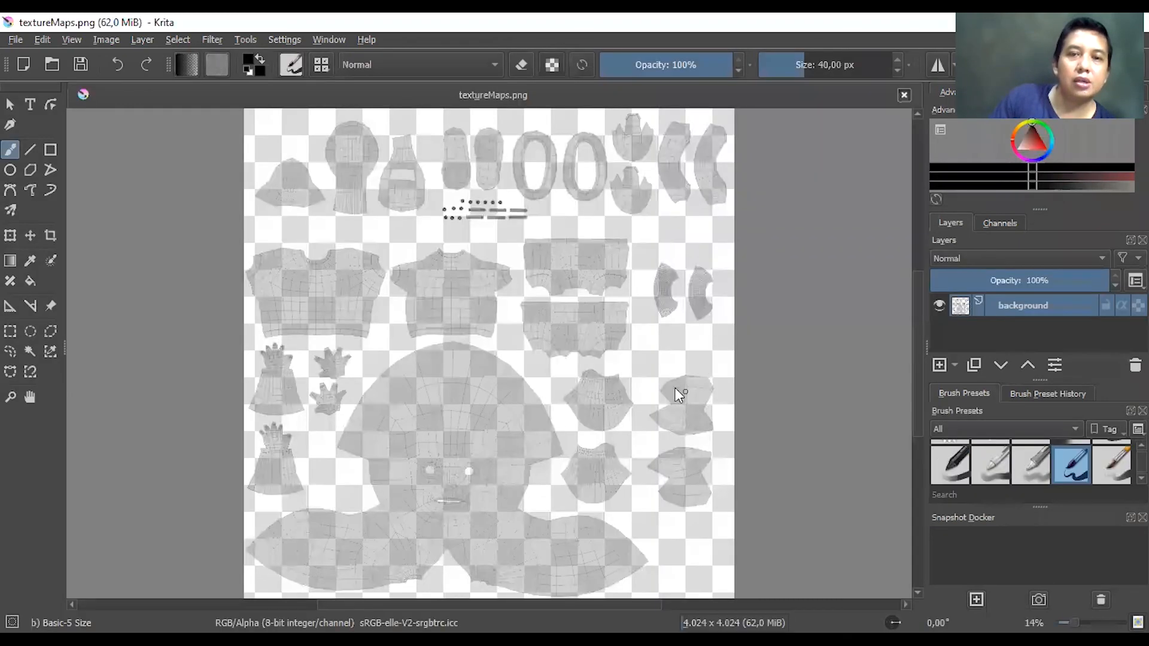
pyautogui.moveTo(805, 356)
pyautogui.mouseDown(button='middle')
pyautogui.moveTo(747, 355)
pyautogui.moveTo(822, 361)
pyautogui.moveTo(753, 370)
pyautogui.moveTo(668, 352)
pyautogui.mouseUp(button='middle')
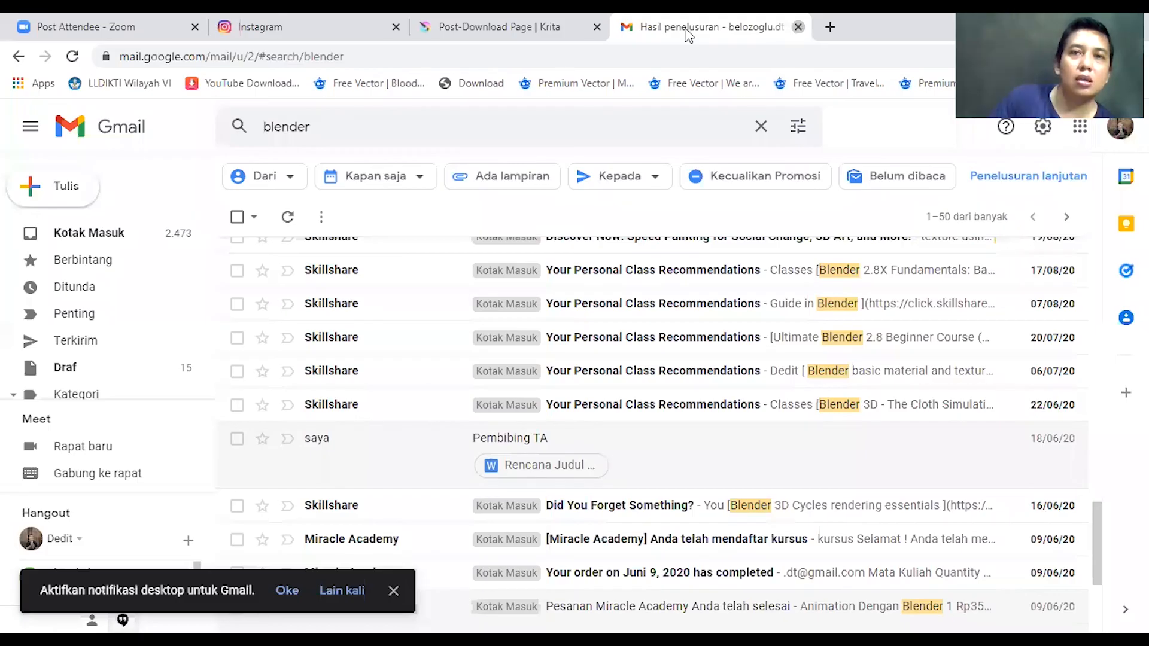
# - Switch to the Chrome browser, search the web for texture haven and open Poly Haven's Textures page
pyautogui.click(797, 28)
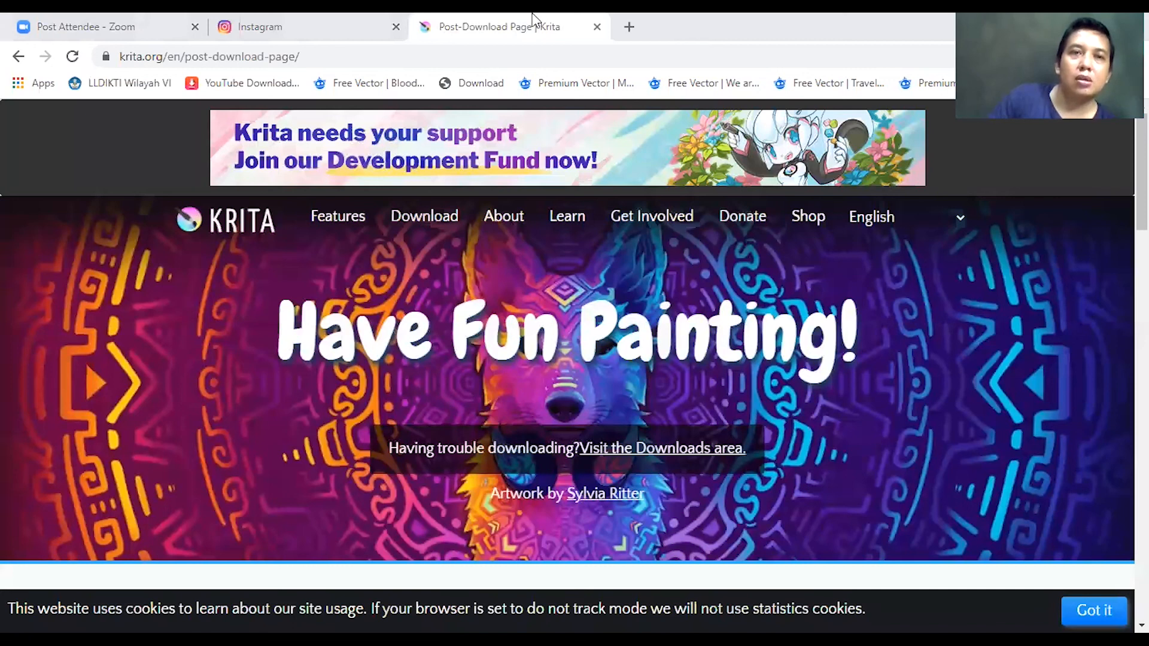
pyautogui.hotkey('ctrl', 'l')
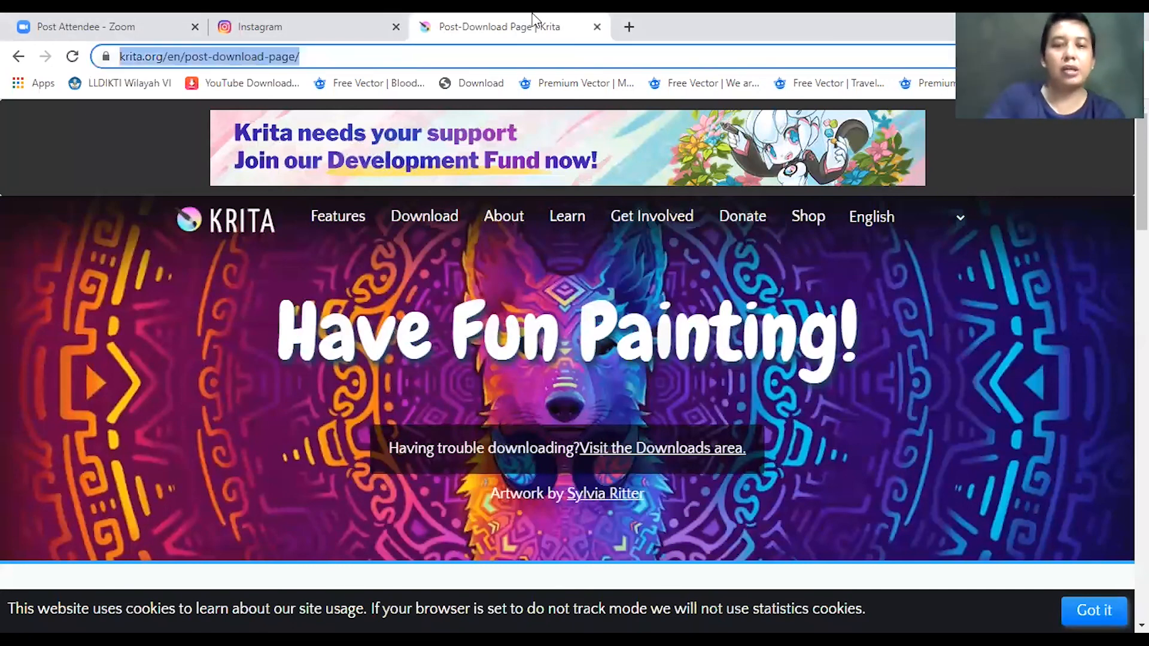
pyautogui.write('texture')
pyautogui.press('Down')
pyautogui.press('Return')
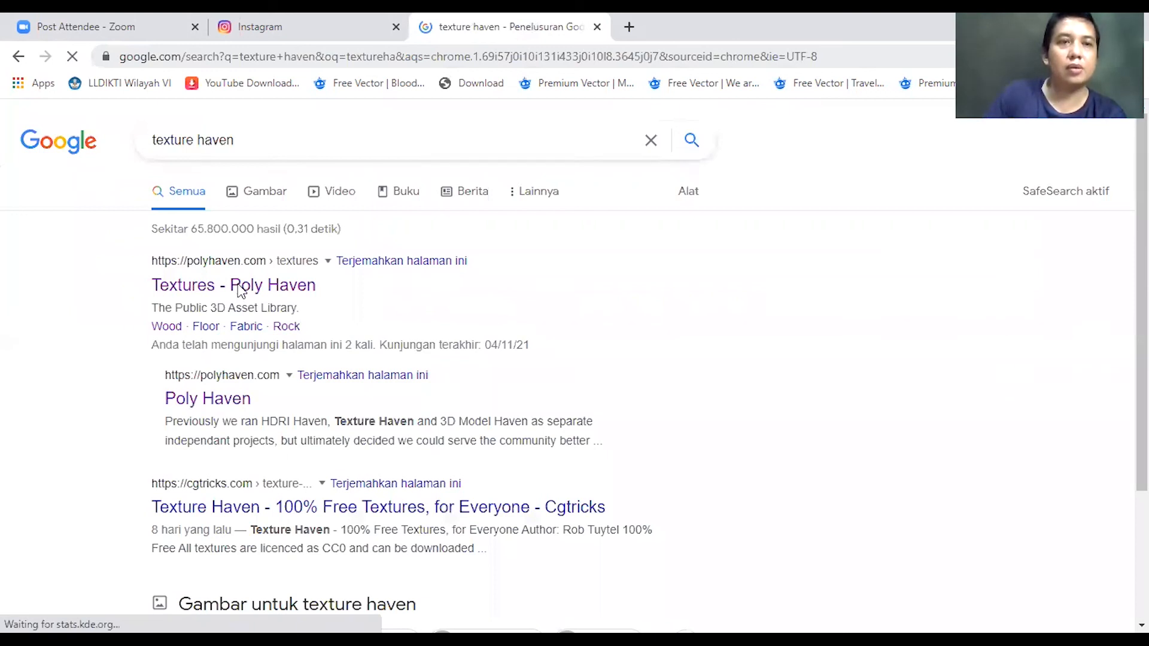
# - Open the blender.org home page in a new browser tab
pyautogui.hotkey('ctrl', 't')
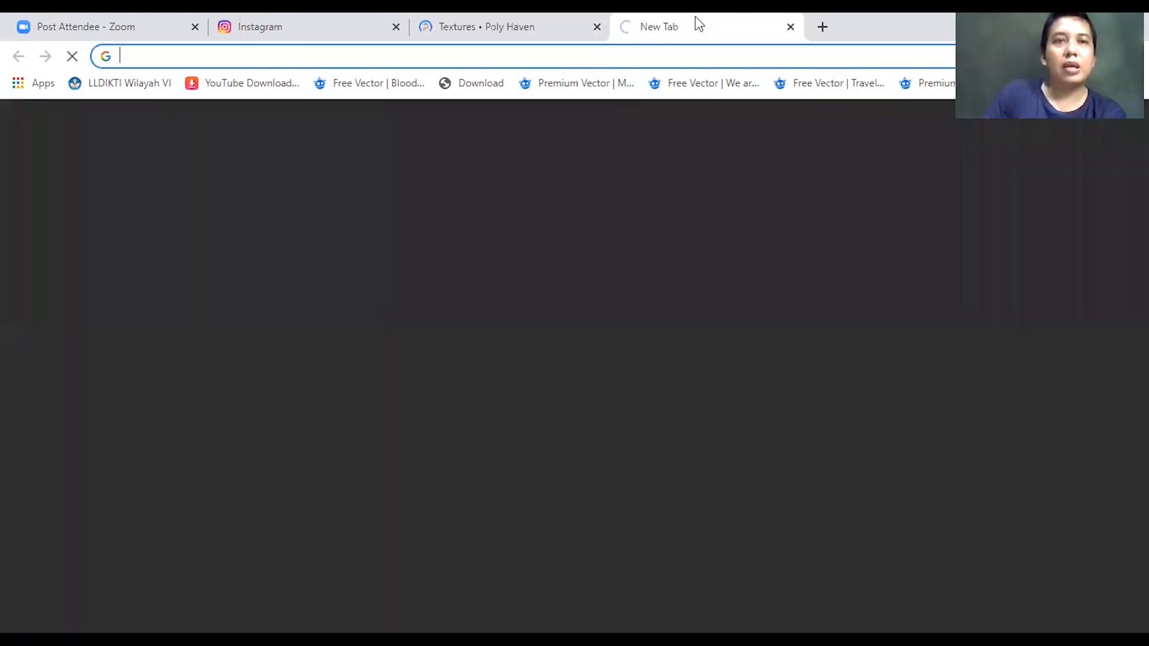
pyautogui.press('Down')
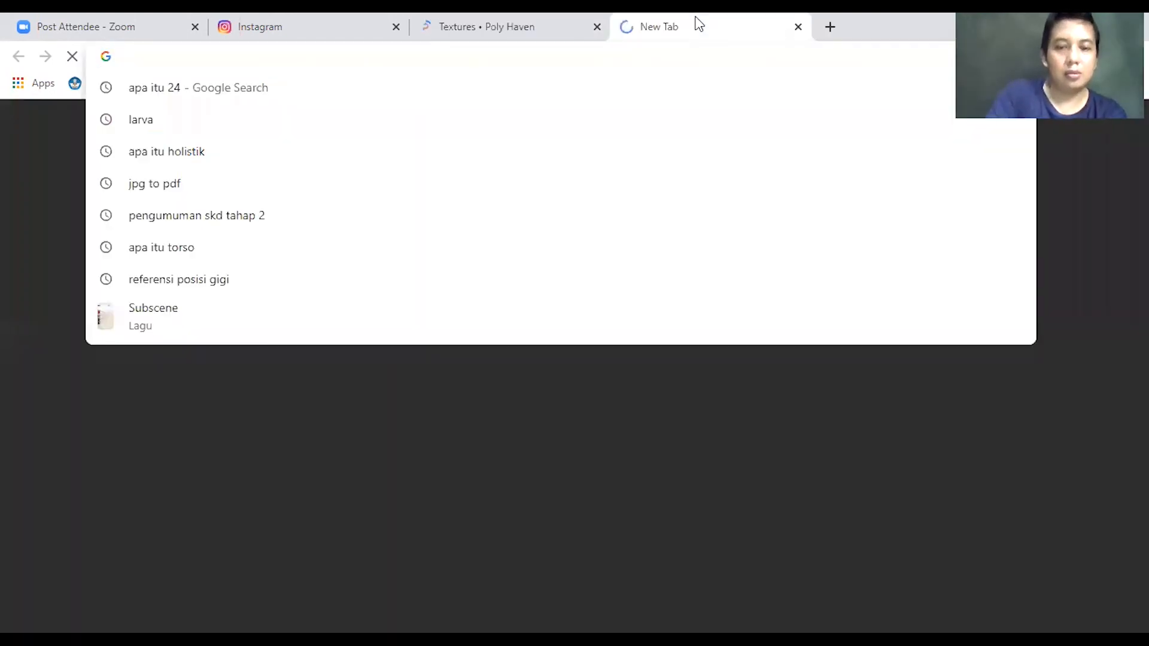
pyautogui.write('belnce')
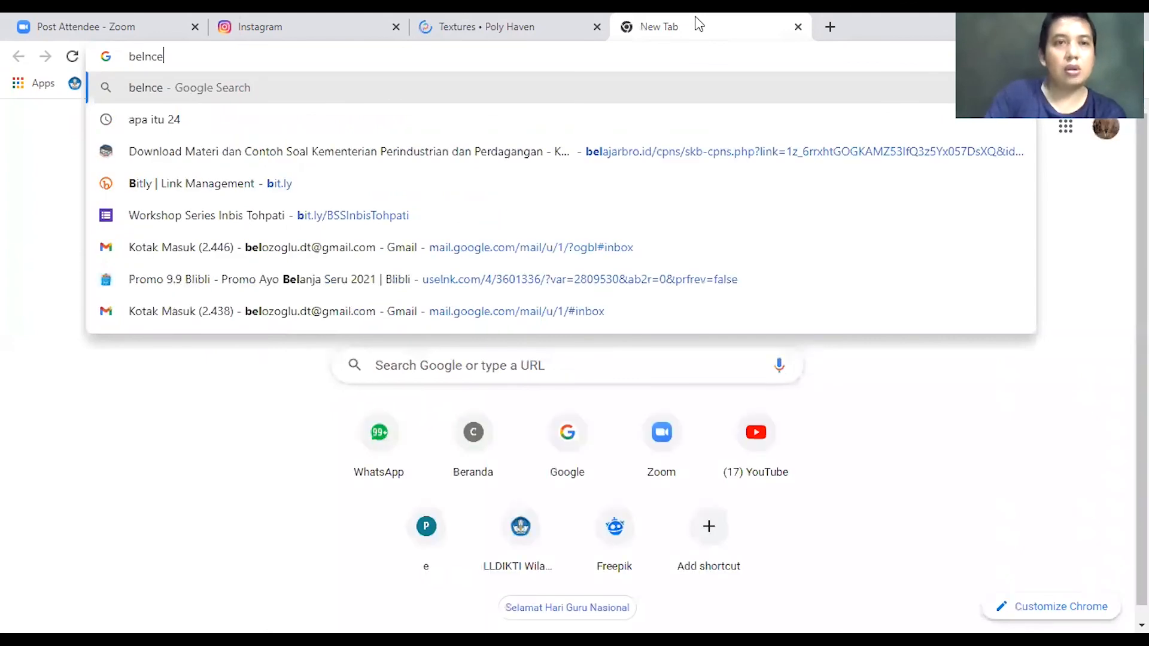
pyautogui.write('r')
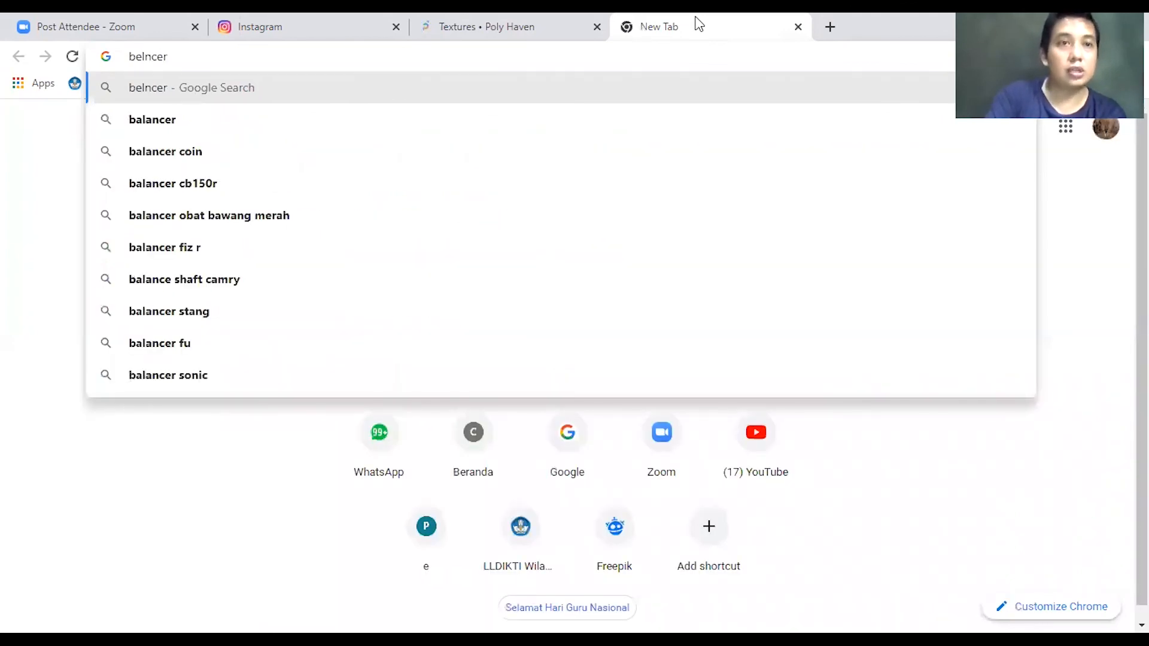
pyautogui.press('BackSpace')
pyautogui.press('BackSpace')
pyautogui.press('BackSpace')
pyautogui.press('BackSpace')
pyautogui.press('BackSpace')
pyautogui.press('BackSpace')
pyautogui.write('l')
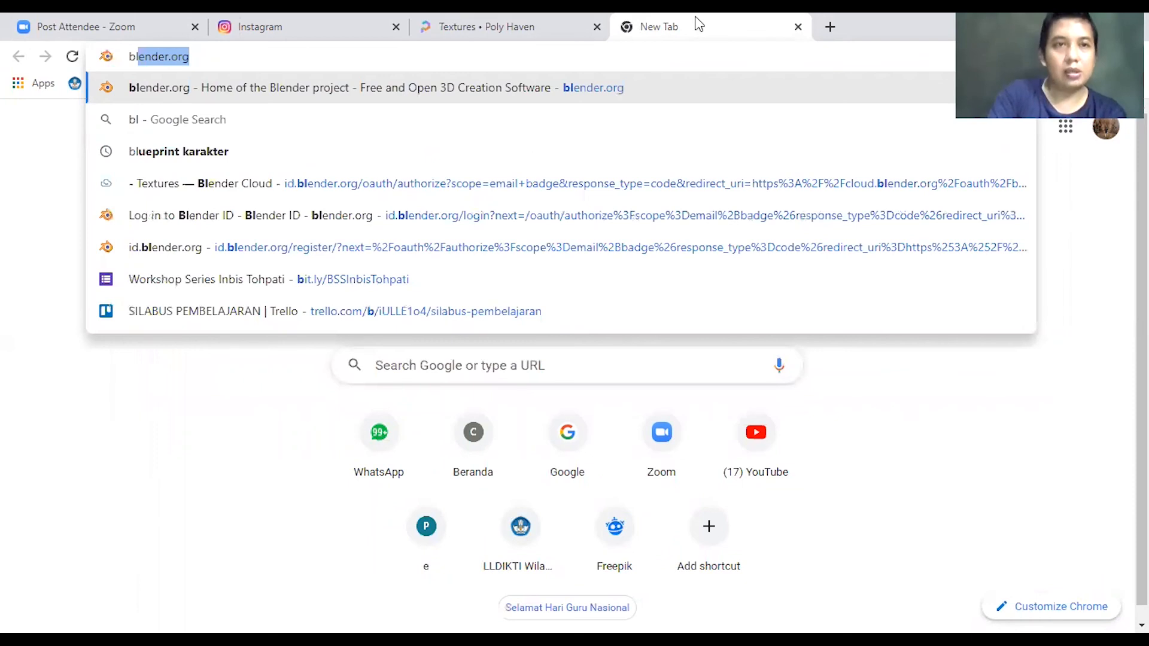
pyautogui.write('ender')
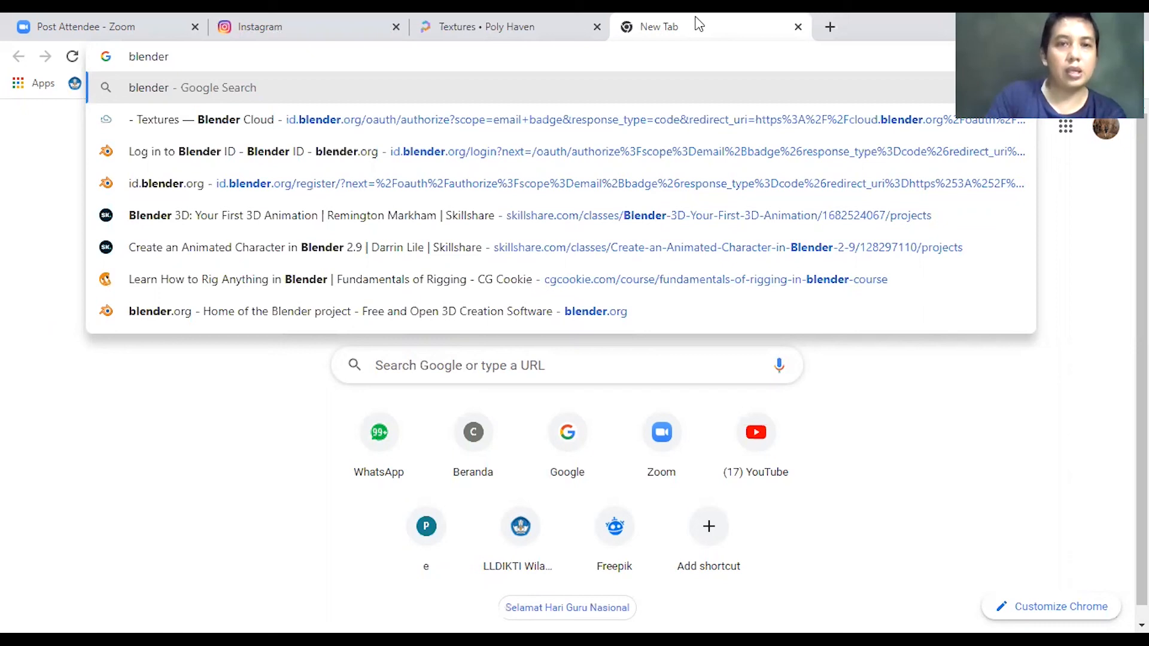
pyautogui.press('Down')
pyautogui.press('Down')
pyautogui.press('Down')
pyautogui.press('Down')
pyautogui.press('Down')
pyautogui.press('Down')
pyautogui.press('Down')
pyautogui.press('Return')
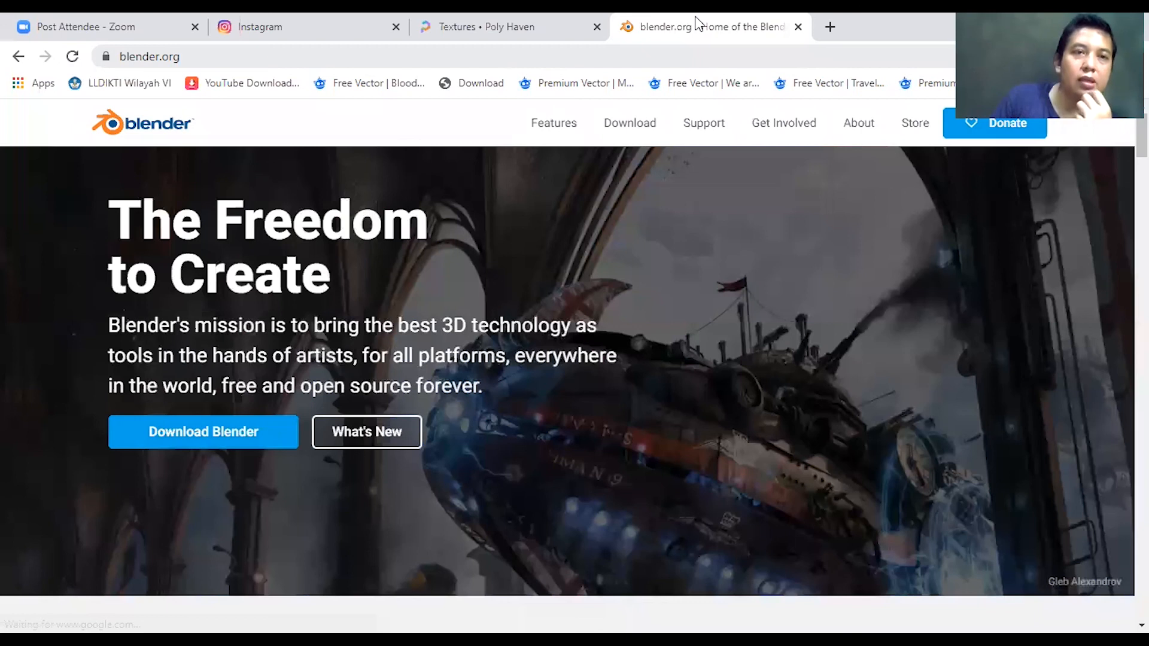
pyautogui.hotkey('ctrl', 'l')
pyautogui.press('End')
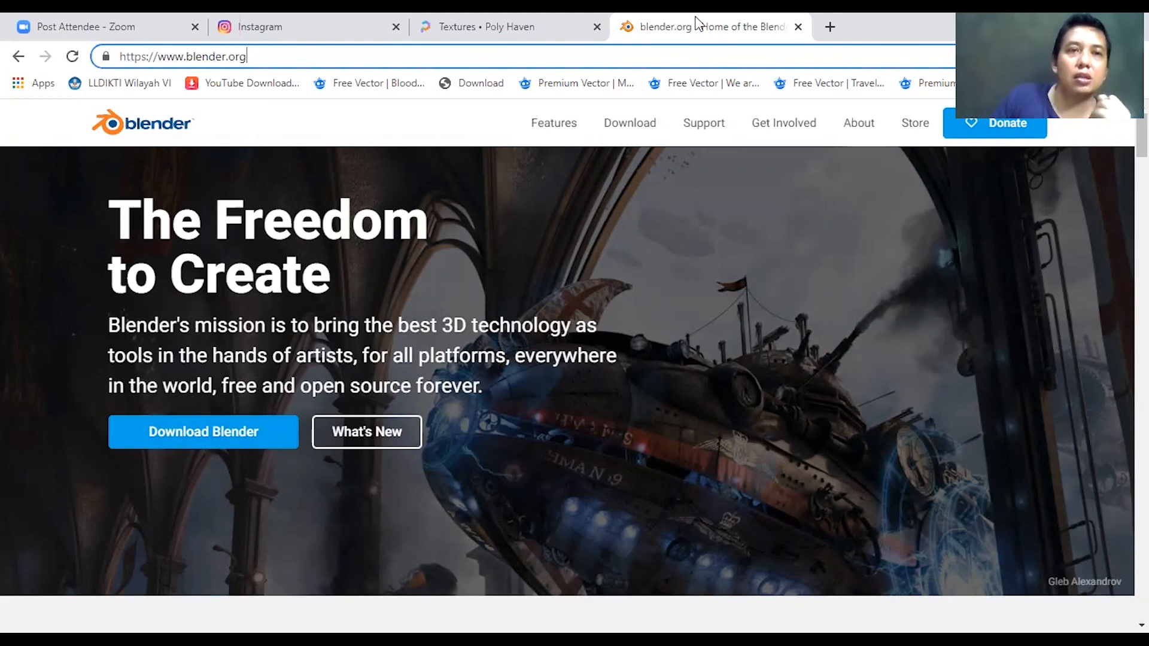
pyautogui.hotkey('ctrl', 'Left')
pyautogui.hotkey('ctrl', 'Left')
pyautogui.write('c')
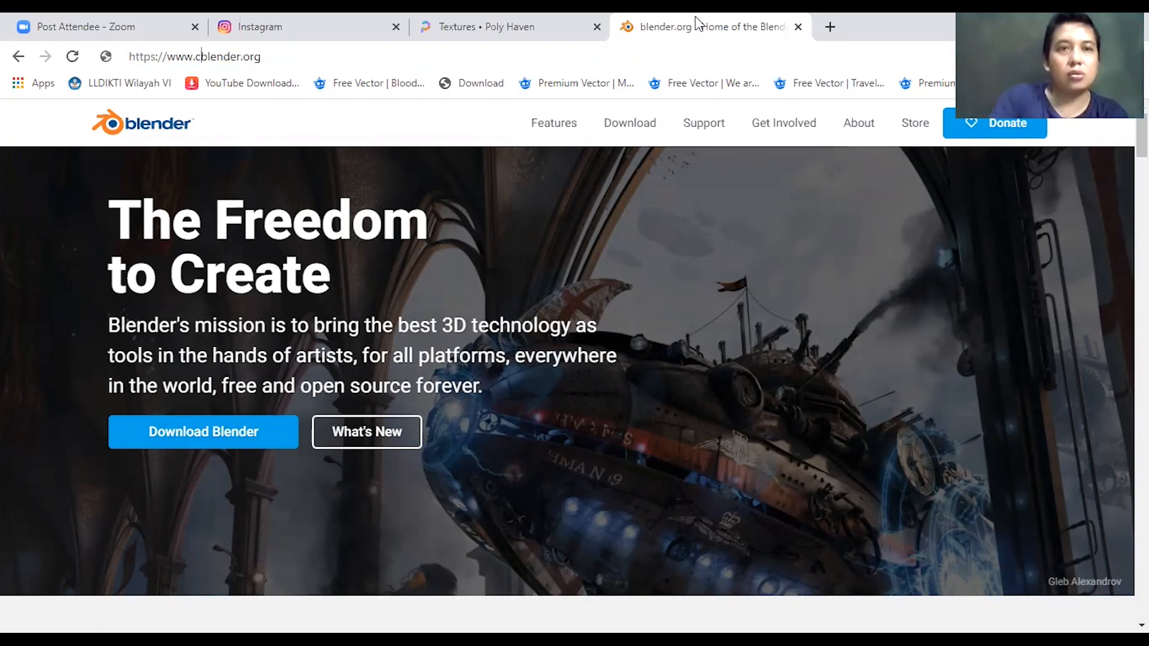
pyautogui.write('loud.')
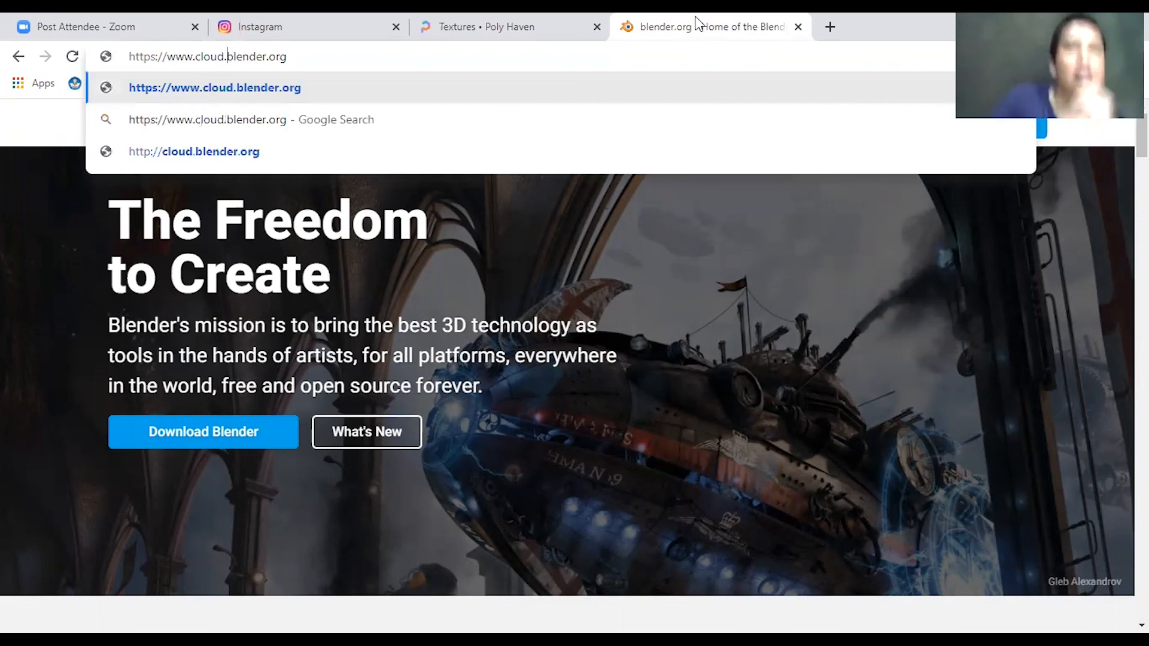
pyautogui.press('Return')
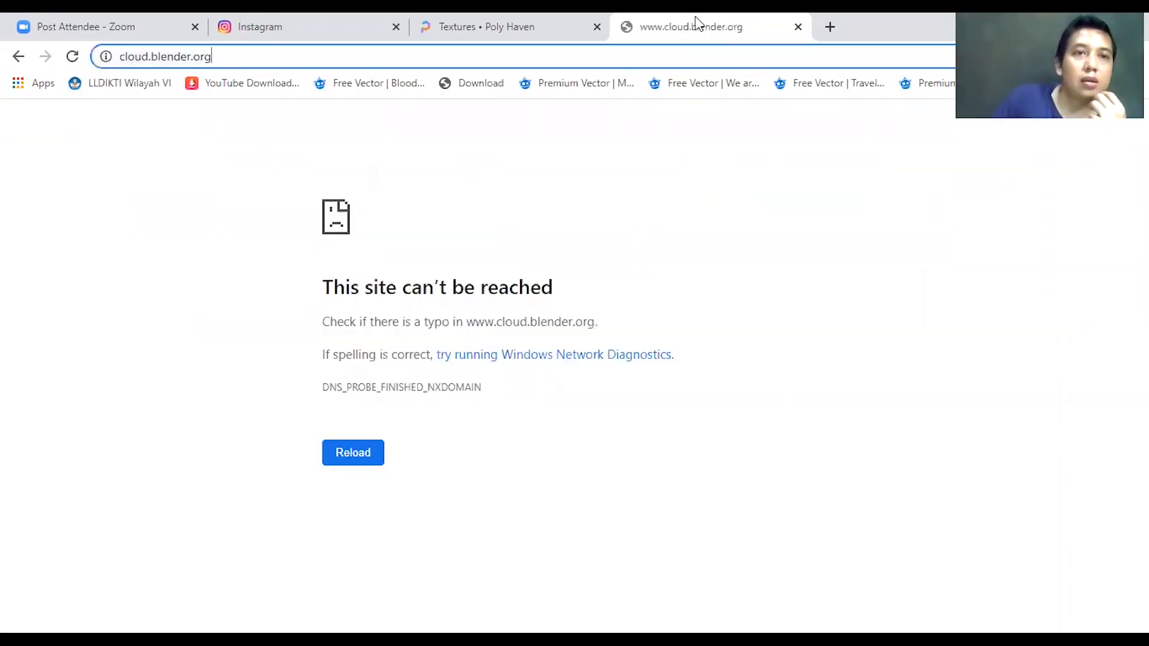
pyautogui.hotkey('ctrl', 'shift', 'Left')
pyautogui.press('BackSpace')
pyautogui.press('BackSpace')
pyautogui.press('Return')
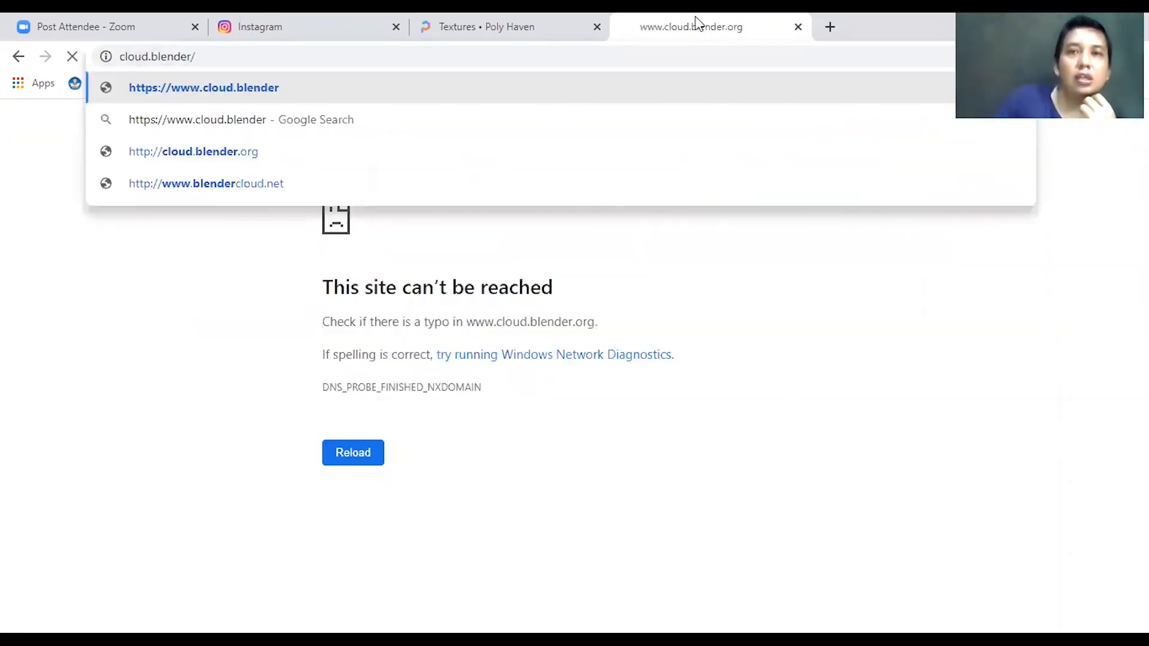
# - Search the web for cloud blender
pyautogui.hotkey('ctrl', 'l')
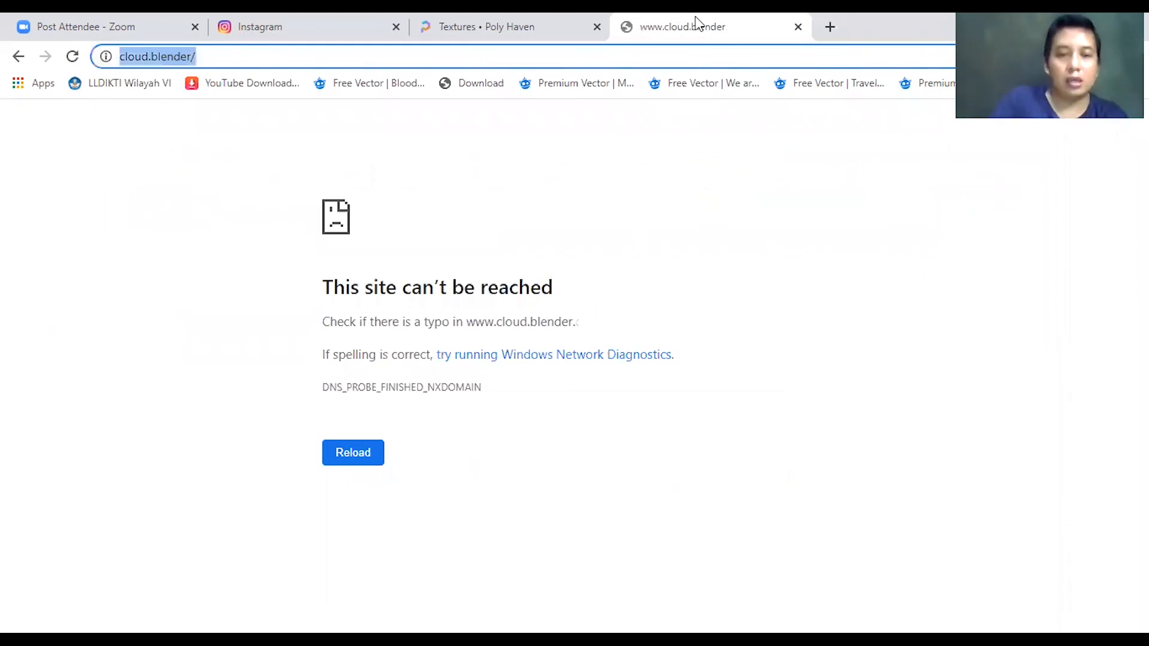
pyautogui.write('clou')
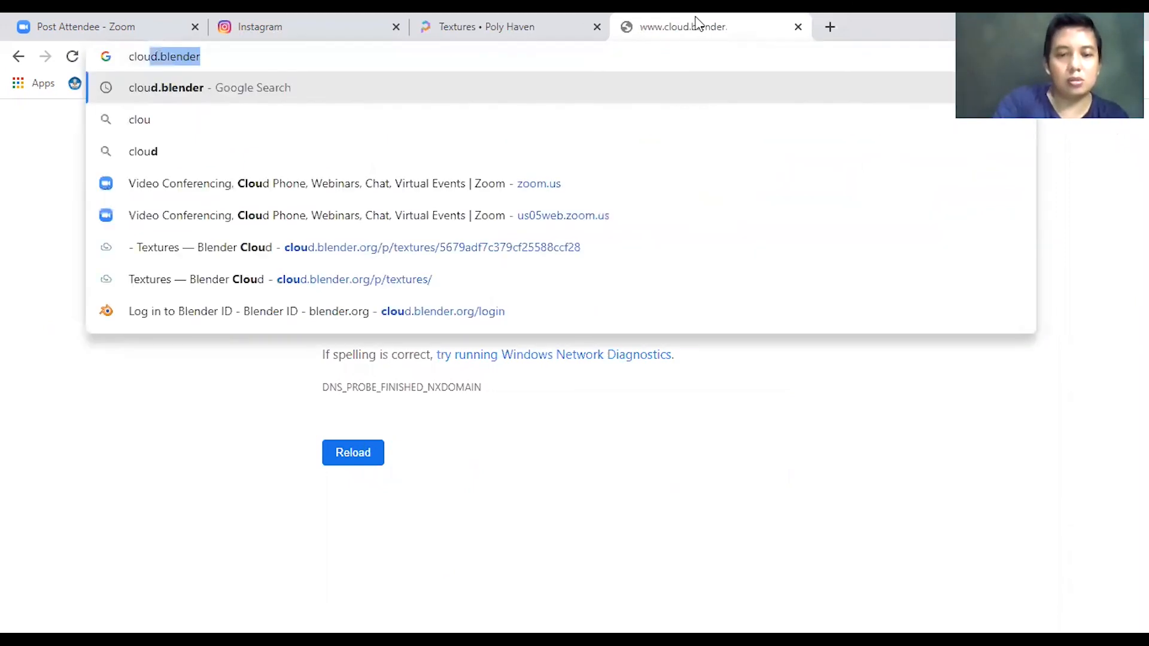
pyautogui.write('d blen')
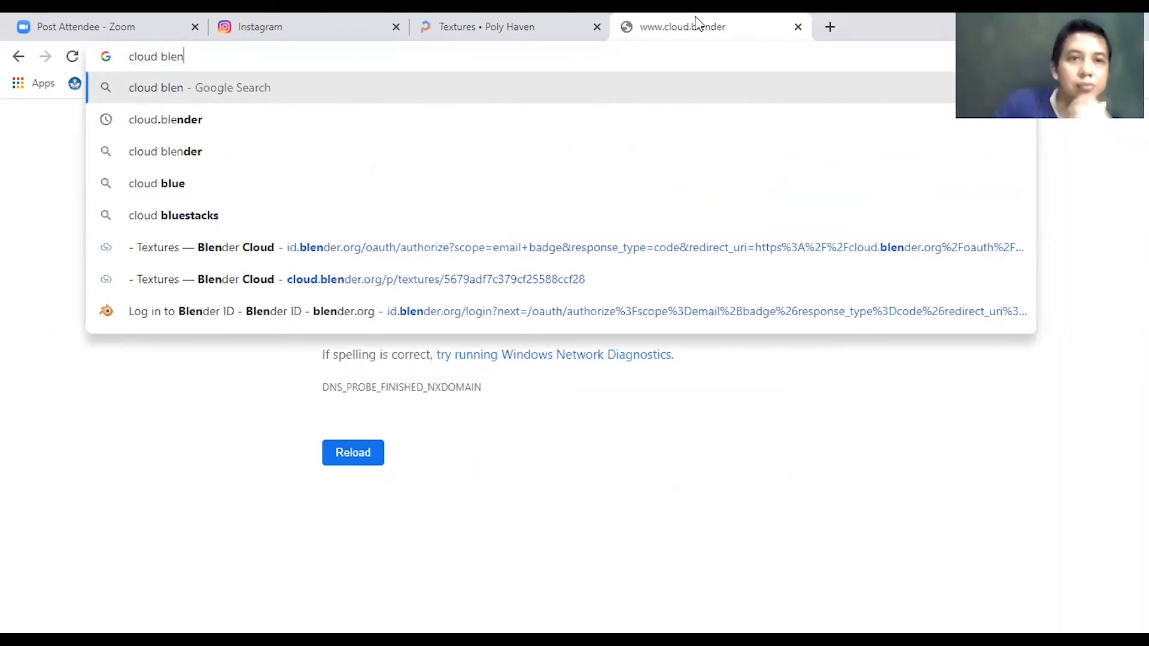
pyautogui.write('der')
pyautogui.press('Return')
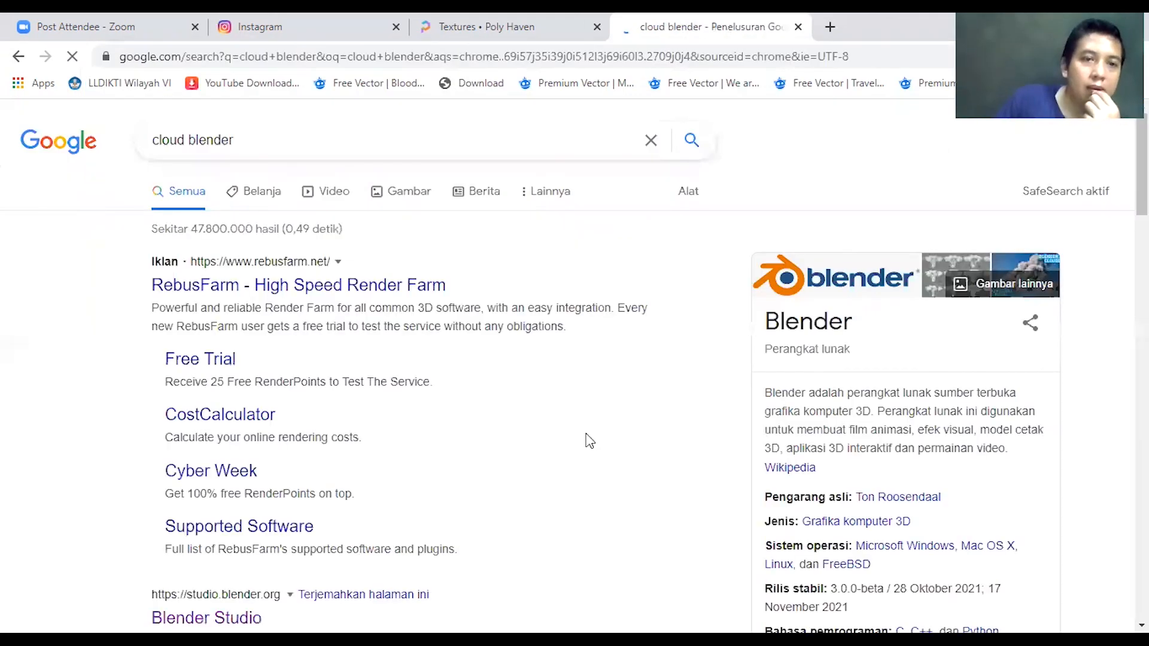
# - Open the Blender Studio result in a separate tab and reach Blender Cloud's Textures library through the Libraries result
pyautogui.scroll(-3, 359, 415)
pyautogui.scroll(-3, 403, 348)
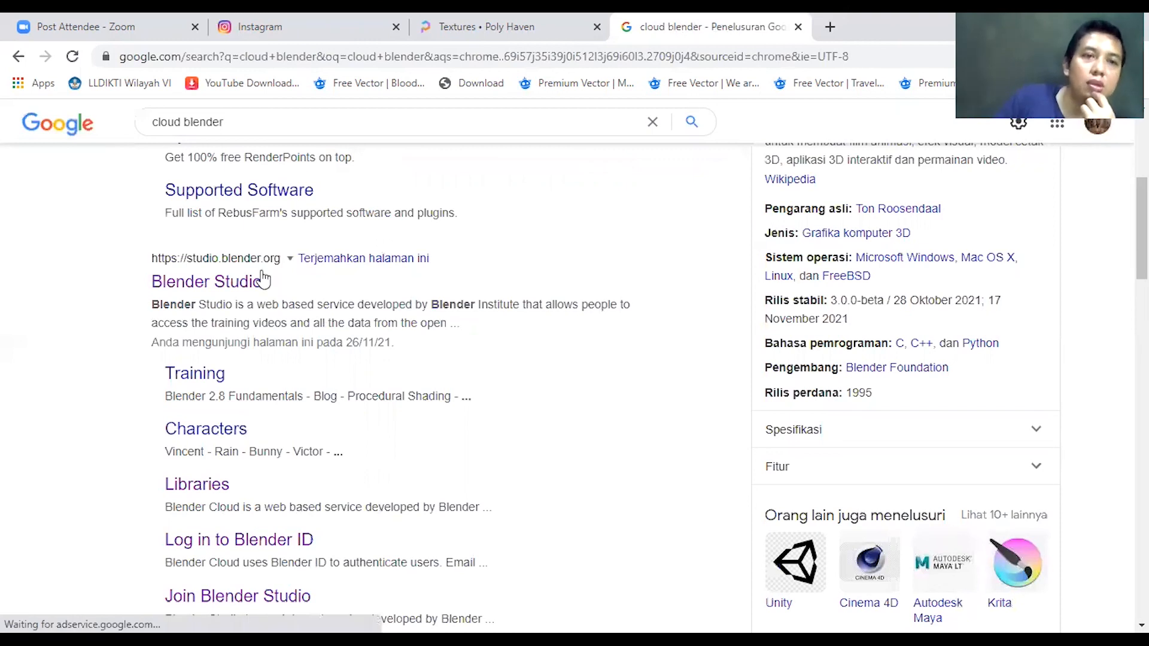
pyautogui.rightClick(223, 285)
pyautogui.click(262, 294)
pyautogui.scroll(-1, 204, 400)
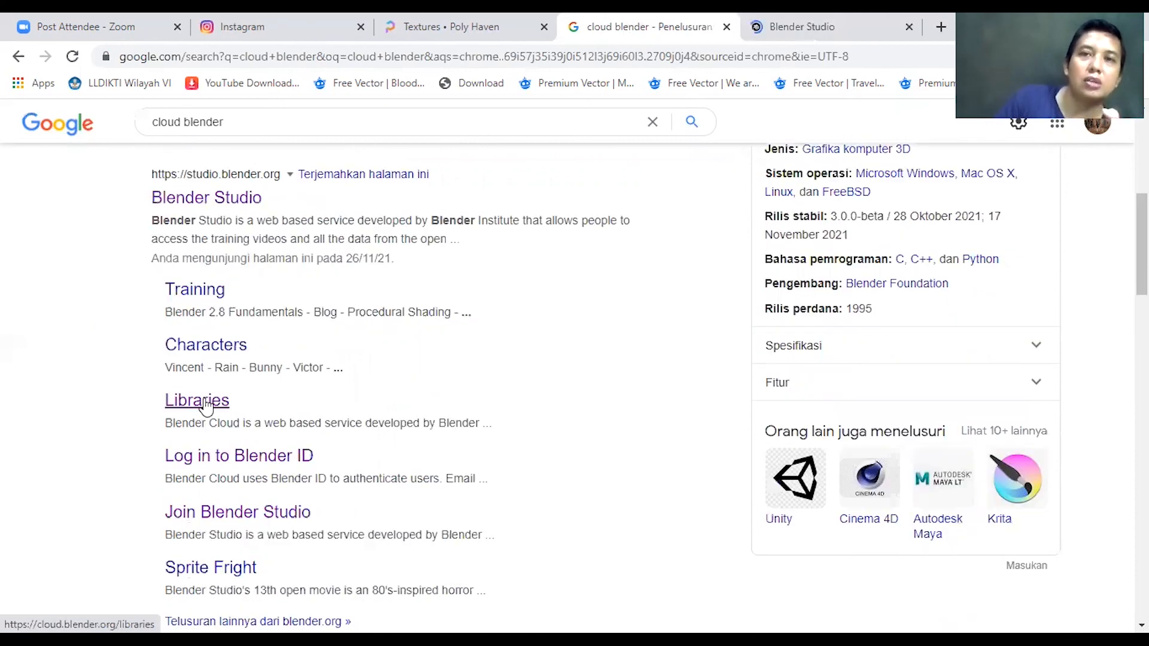
pyautogui.click(205, 405)
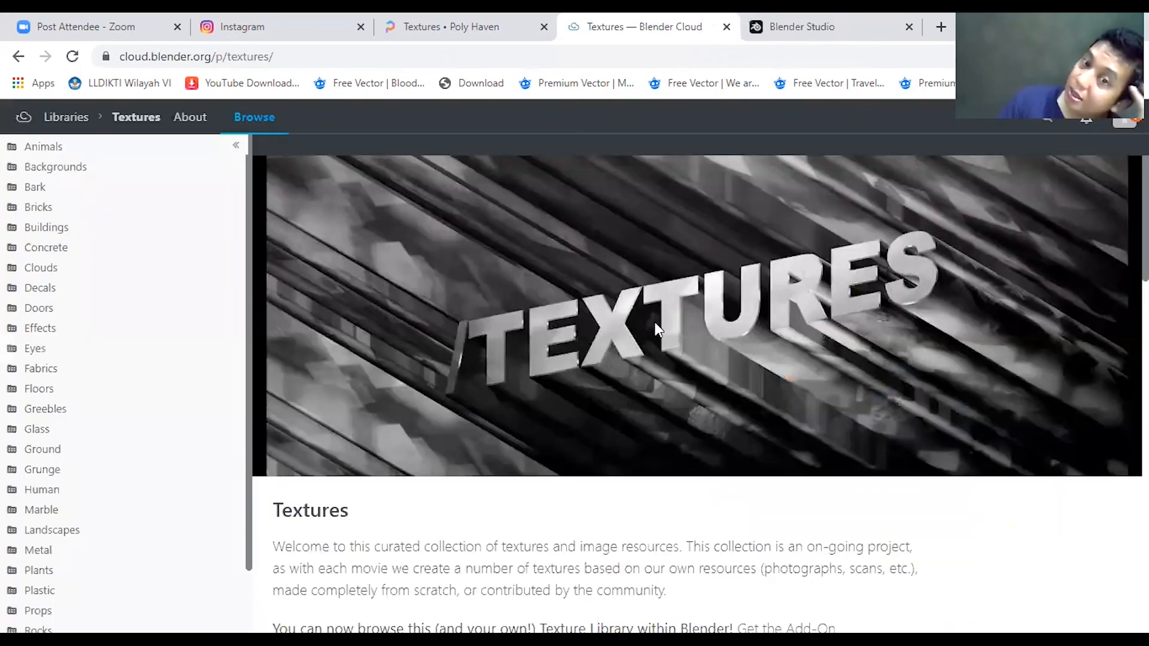
# - Browse the texture library's Fabrics category and view the maps of the cfabric 02 pbr texture
pyautogui.scroll(-10, 654, 322)
pyautogui.scroll(-3, 655, 323)
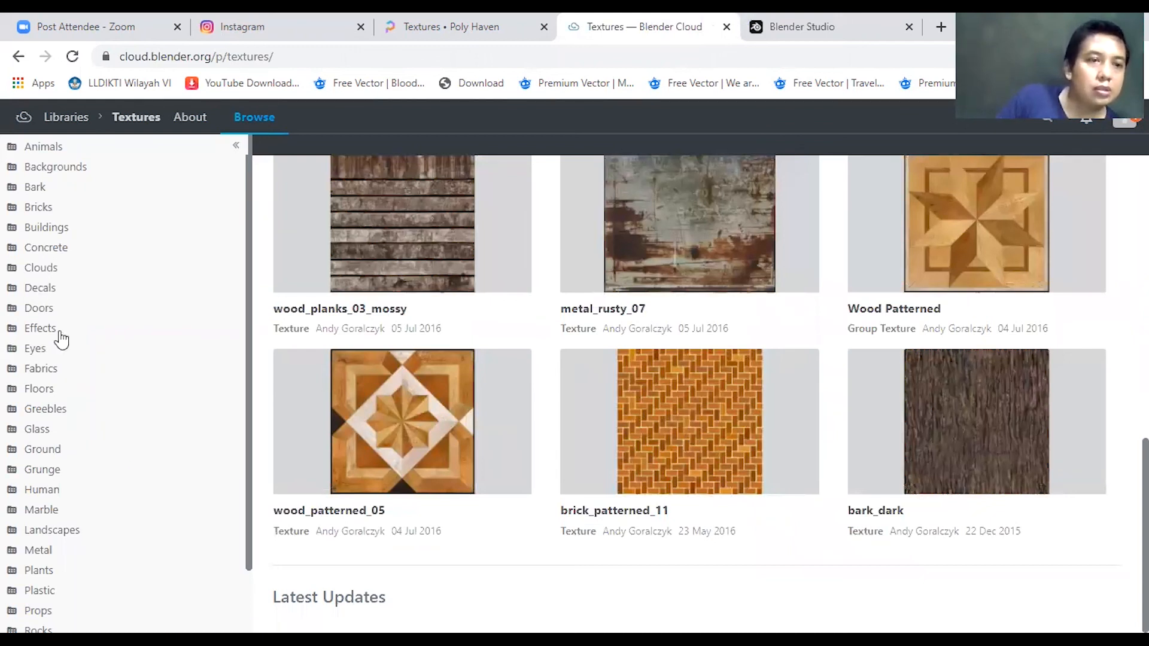
pyautogui.click(49, 367)
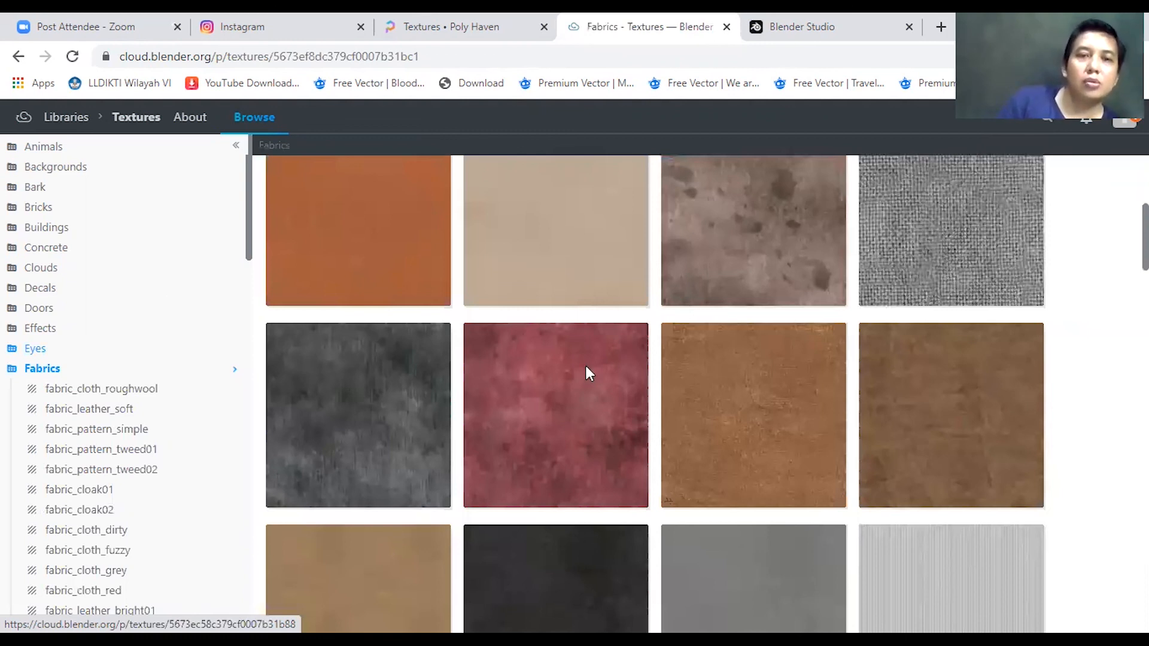
pyautogui.click(664, 353)
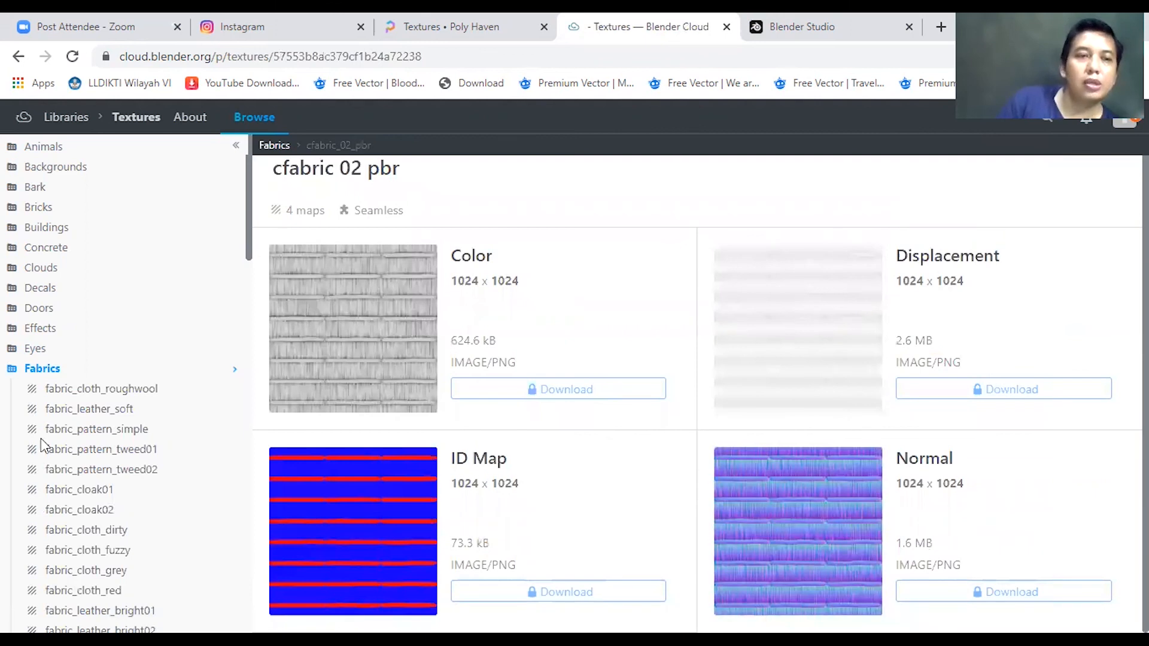
pyautogui.scroll(1, 84, 425)
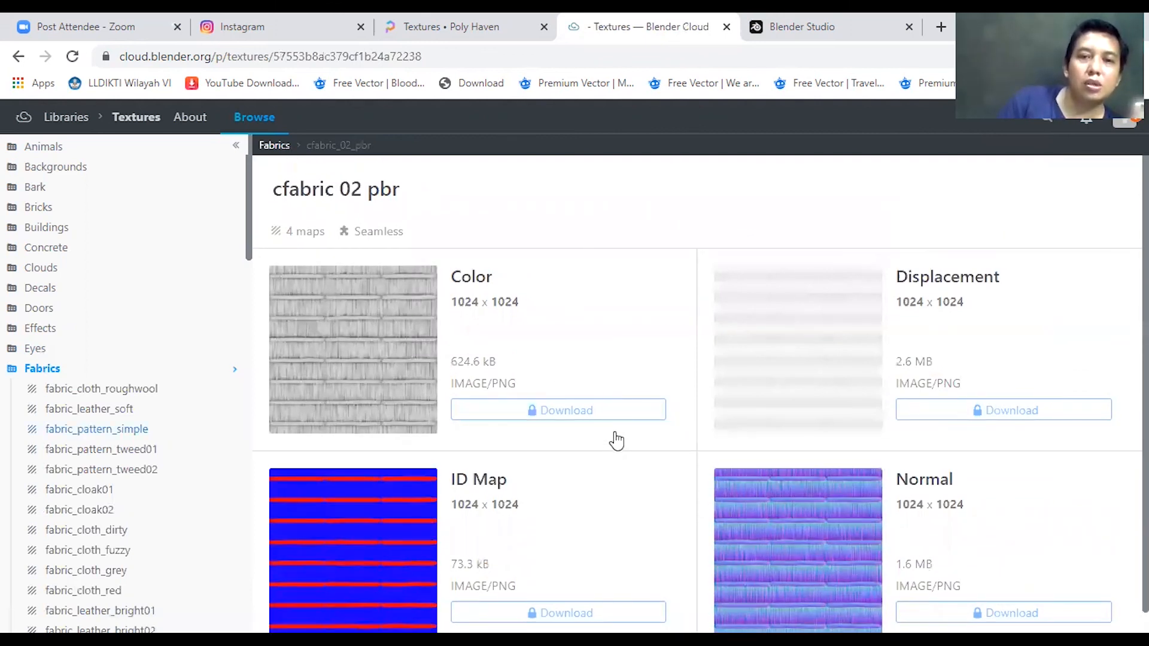
# - Browse the Eyes category and view the eye whole blue bright texture's details
pyautogui.scroll(-3, 622, 483)
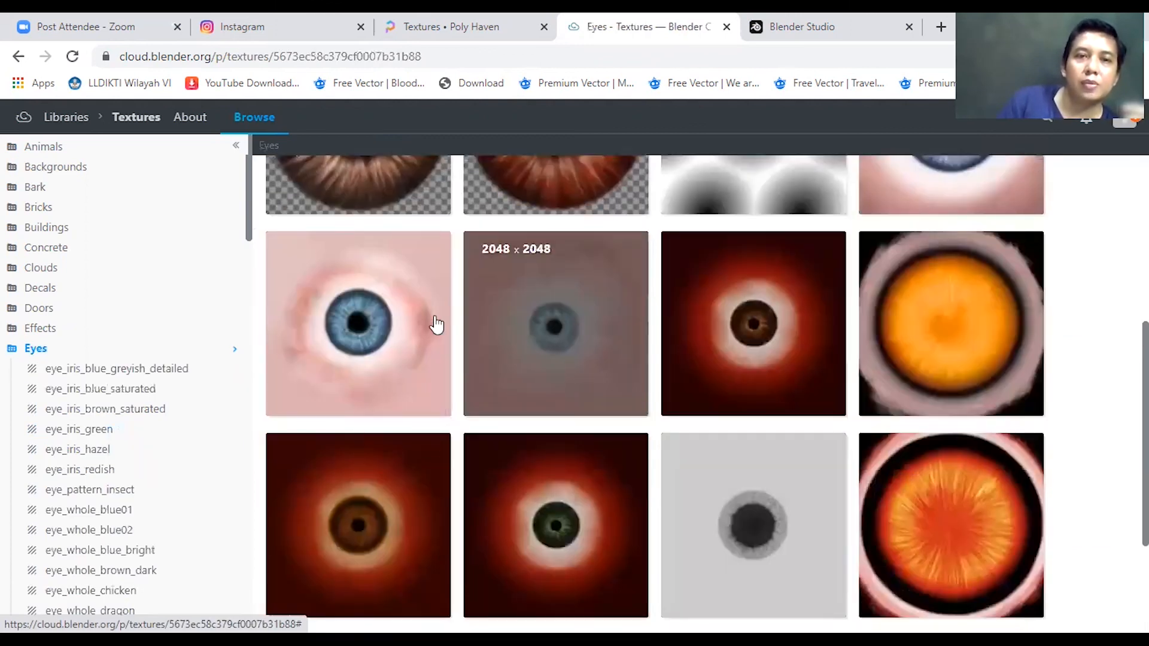
pyautogui.click(573, 407)
pyautogui.doubleClick(669, 443)
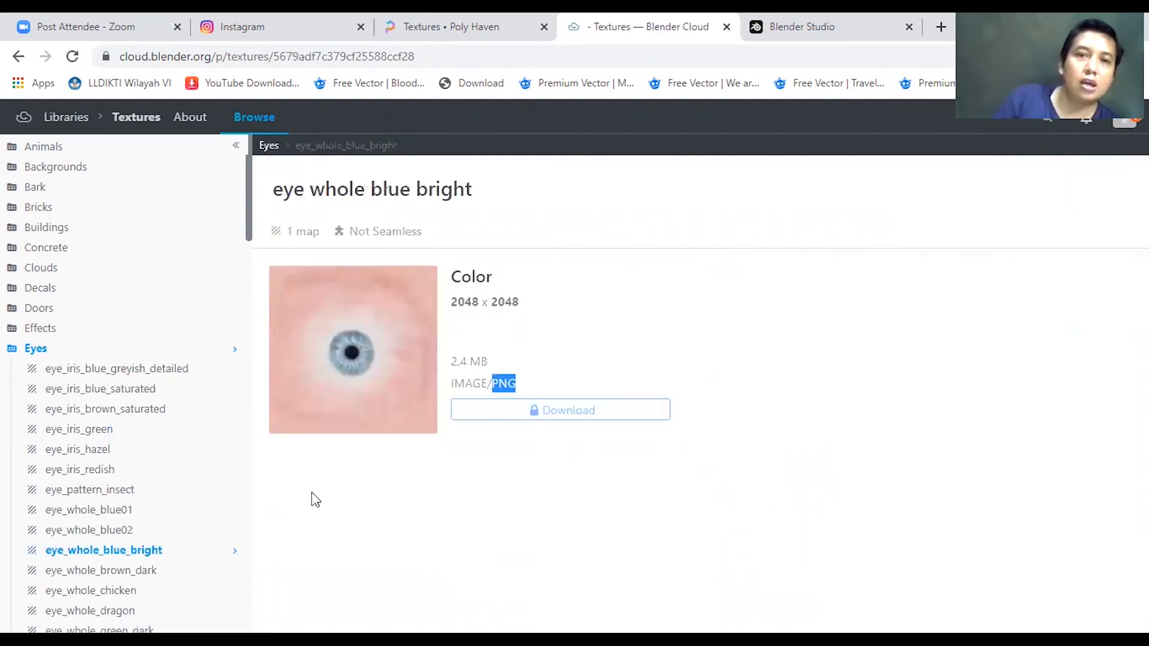